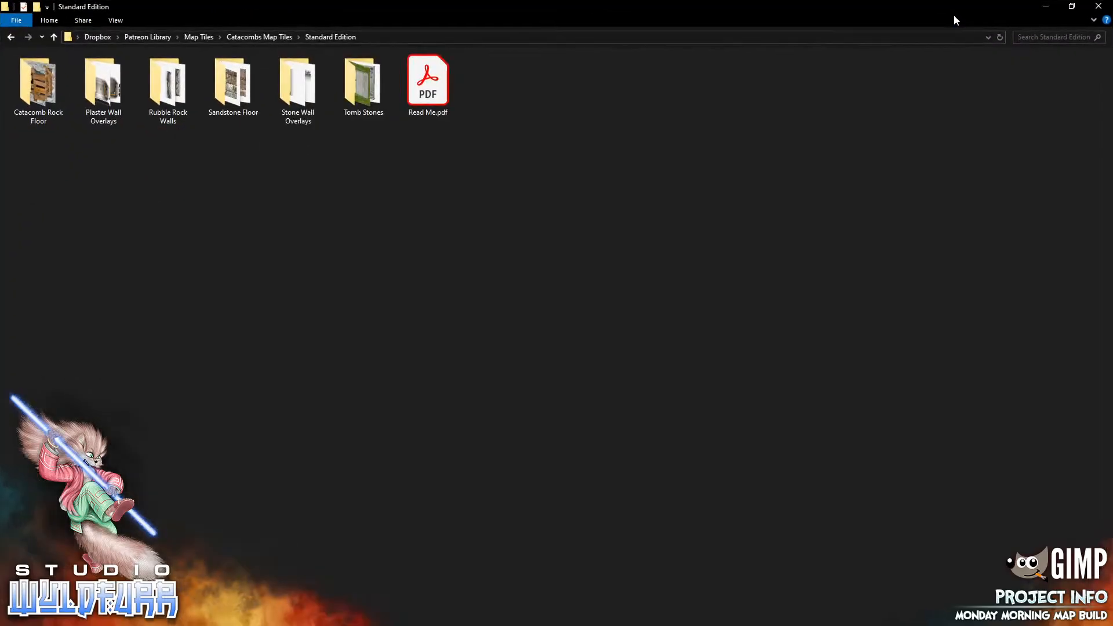
Arrange the file explorer window beside the maximized GIMP window showing the gridded canvas
{"action": "left_click", "coordinate": [1073, 12]}
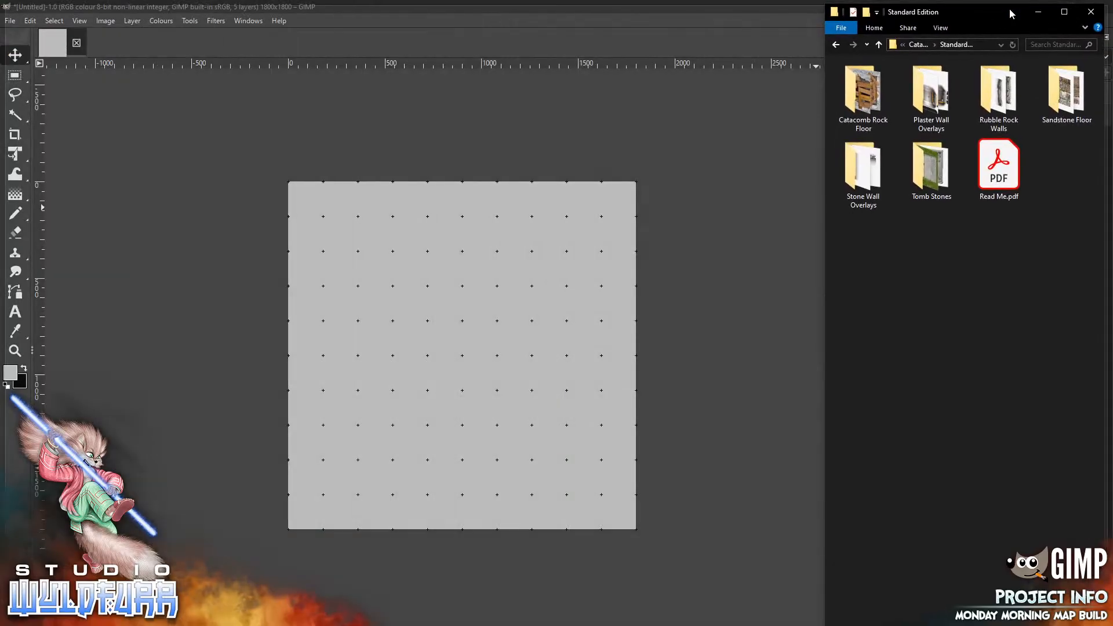
{"action": "left_click_drag", "start_coordinate": [1010, 10], "coordinate": [1005, 14]}
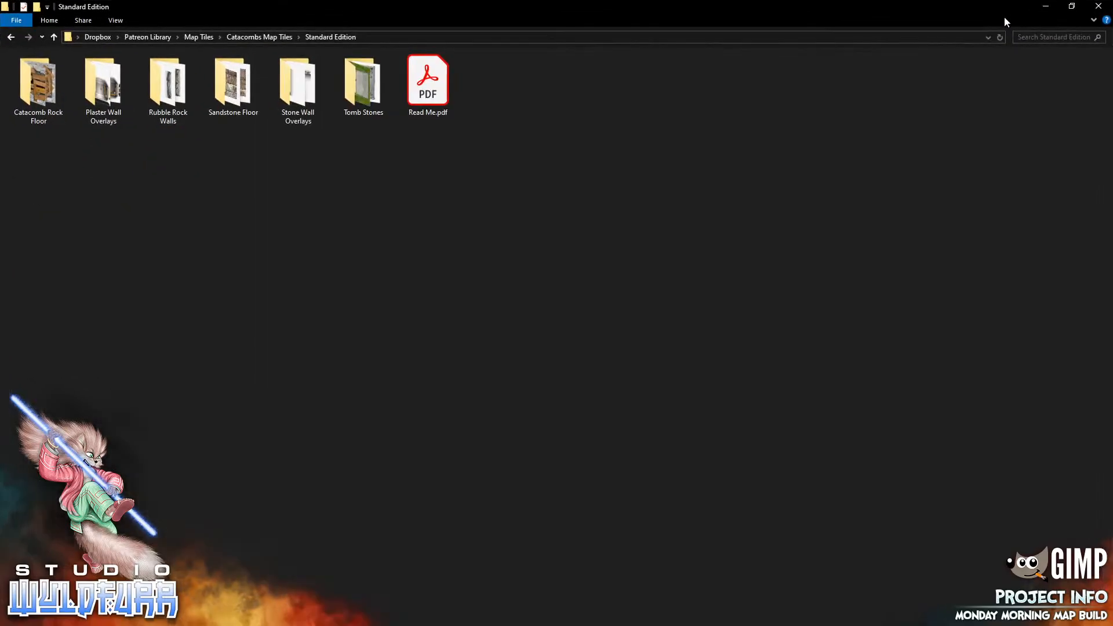
{"action": "double_click", "coordinate": [1072, 10]}
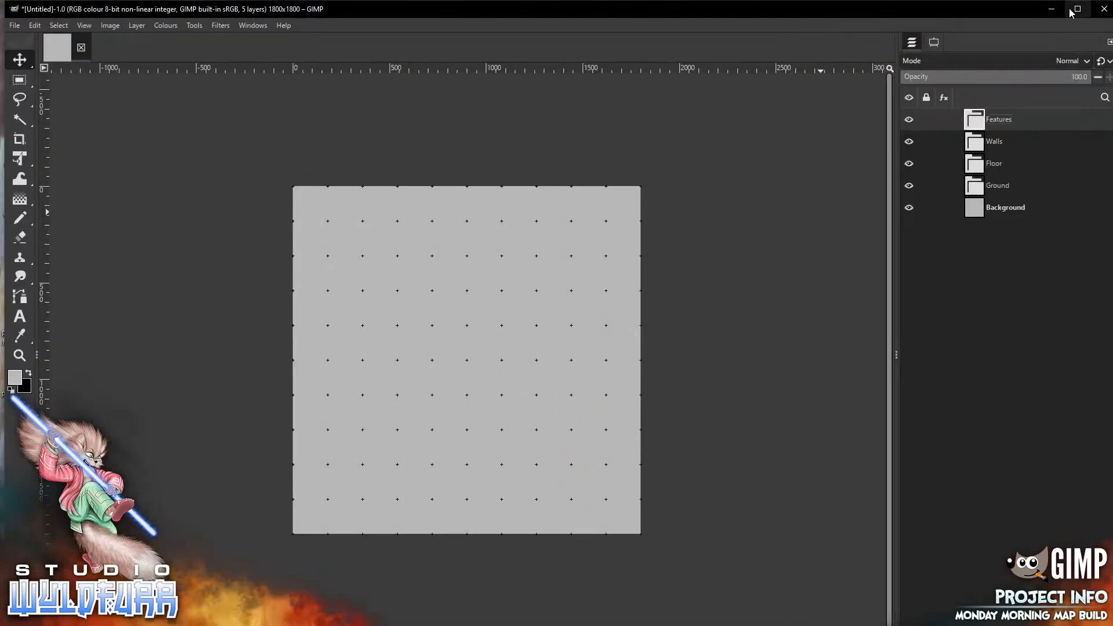
{"action": "left_click", "coordinate": [1080, 12]}
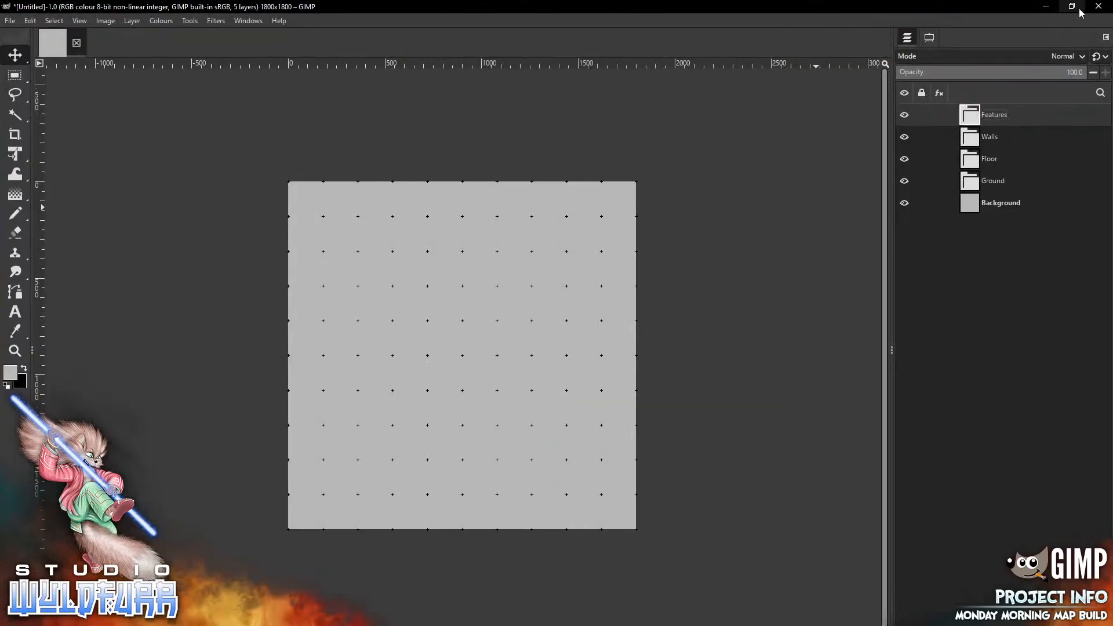
{"action": "key", "text": "alt+Tab"}
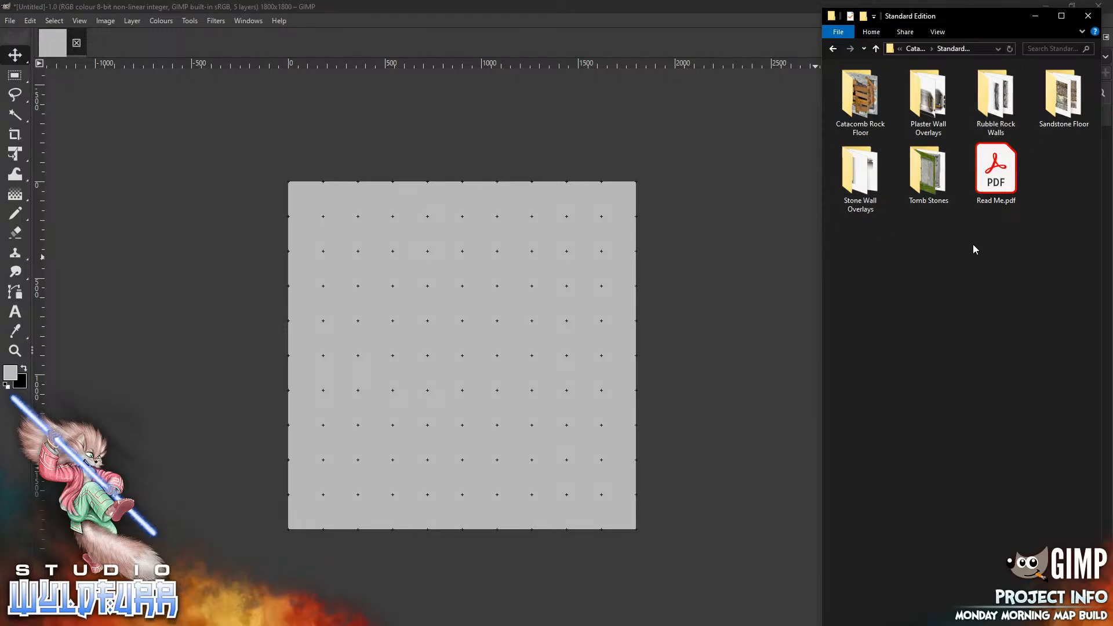
Open the Stone Wall Overlays folder of the Catacombs Standard Edition and drop stone-wall-n-0003.png onto the canvas
{"action": "double_click", "coordinate": [990, 114]}
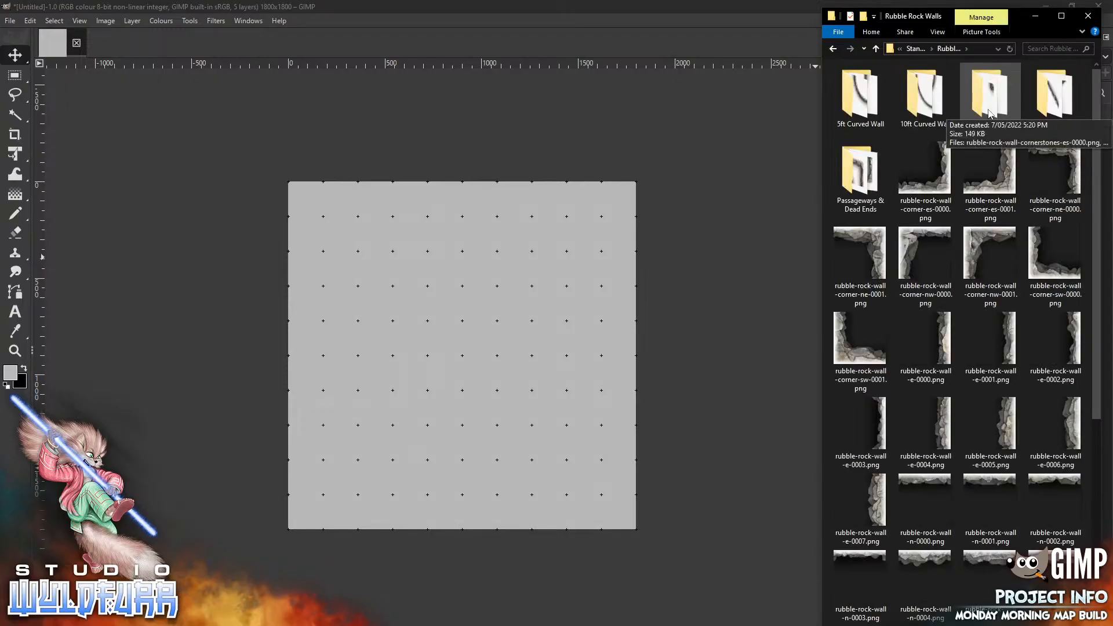
{"action": "left_click", "coordinate": [913, 51]}
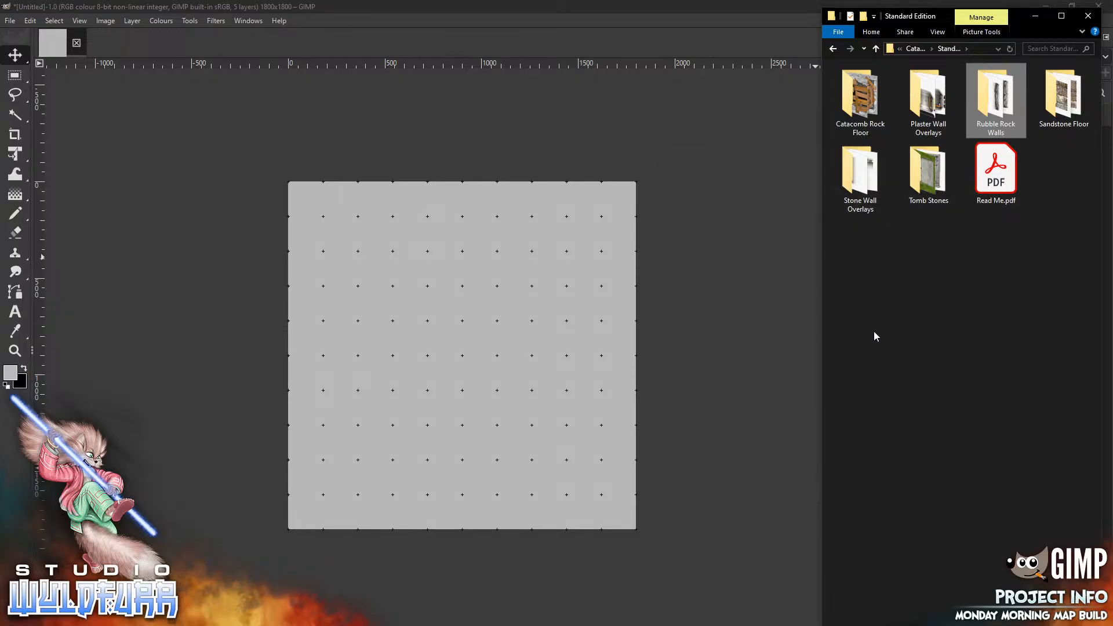
{"action": "left_click", "coordinate": [915, 49]}
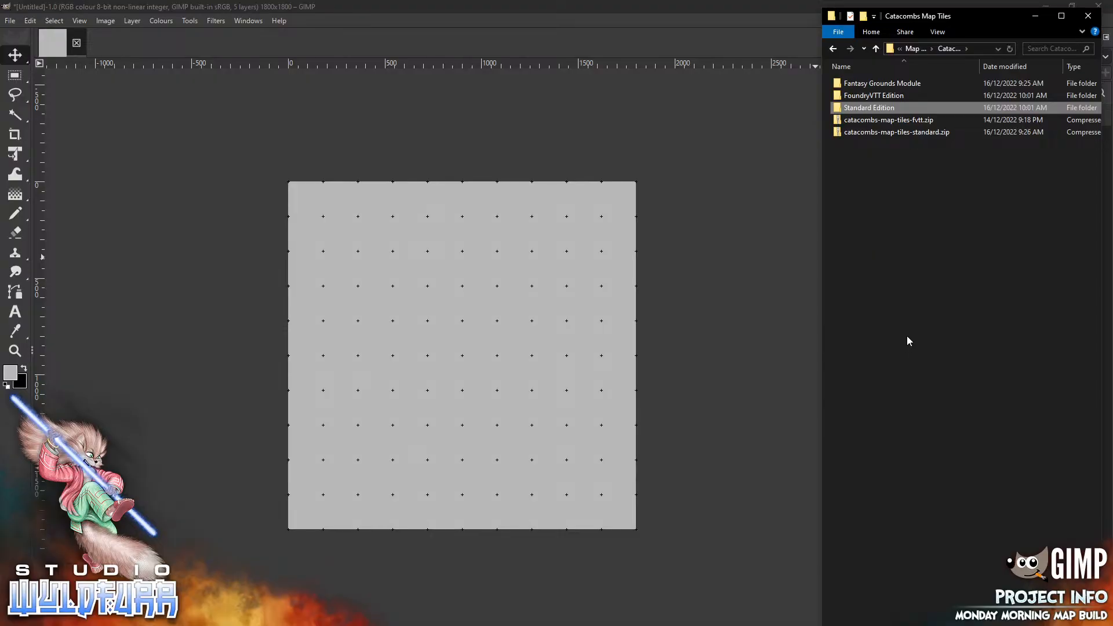
{"action": "double_click", "coordinate": [900, 108]}
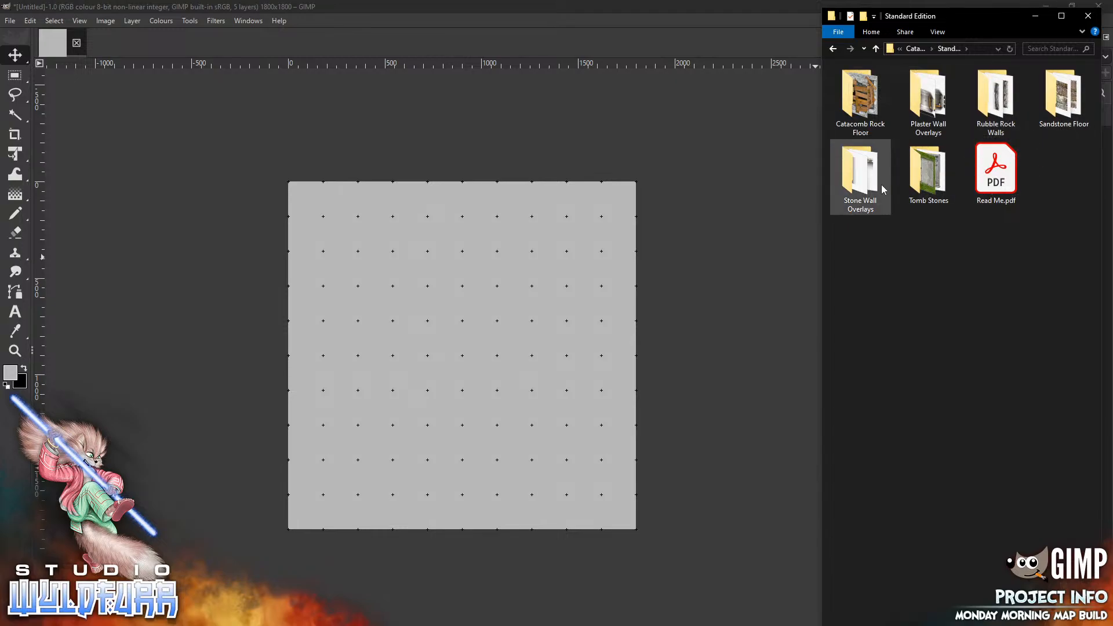
{"action": "double_click", "coordinate": [862, 181]}
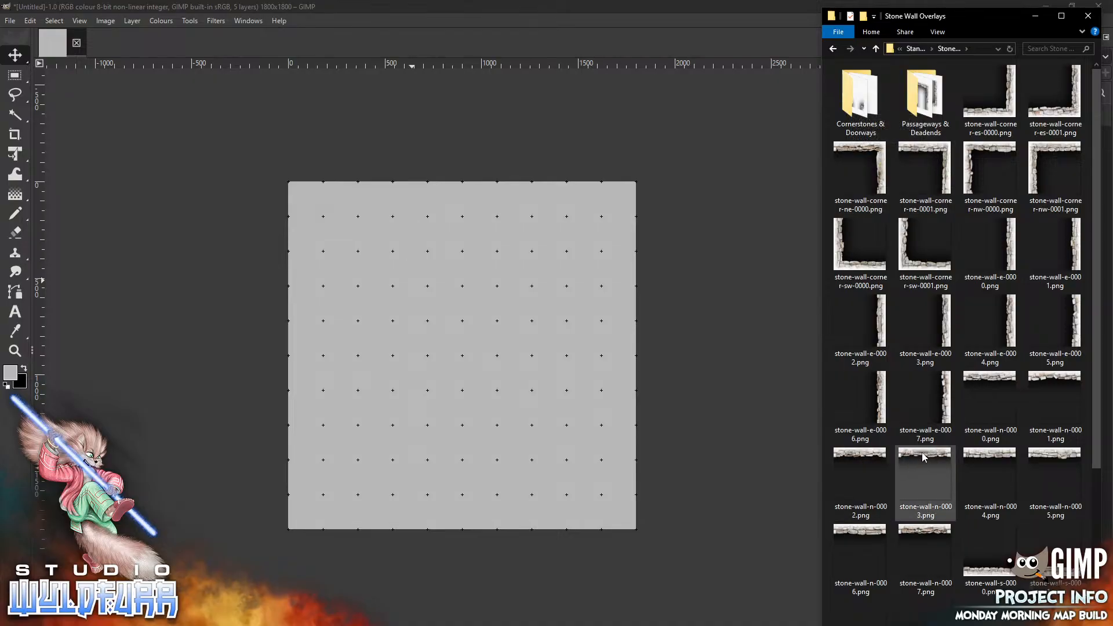
{"action": "left_click_drag", "start_coordinate": [923, 458], "coordinate": [448, 282]}
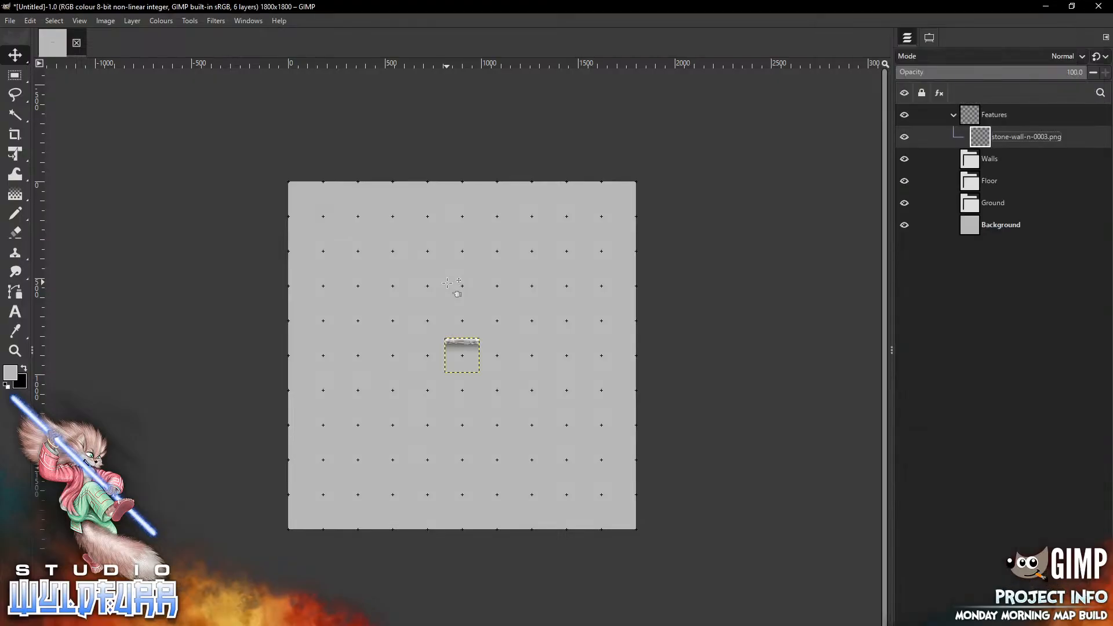
Fit the image in the window and set the Move tool to move the selected layers
{"action": "left_click", "coordinate": [80, 21]}
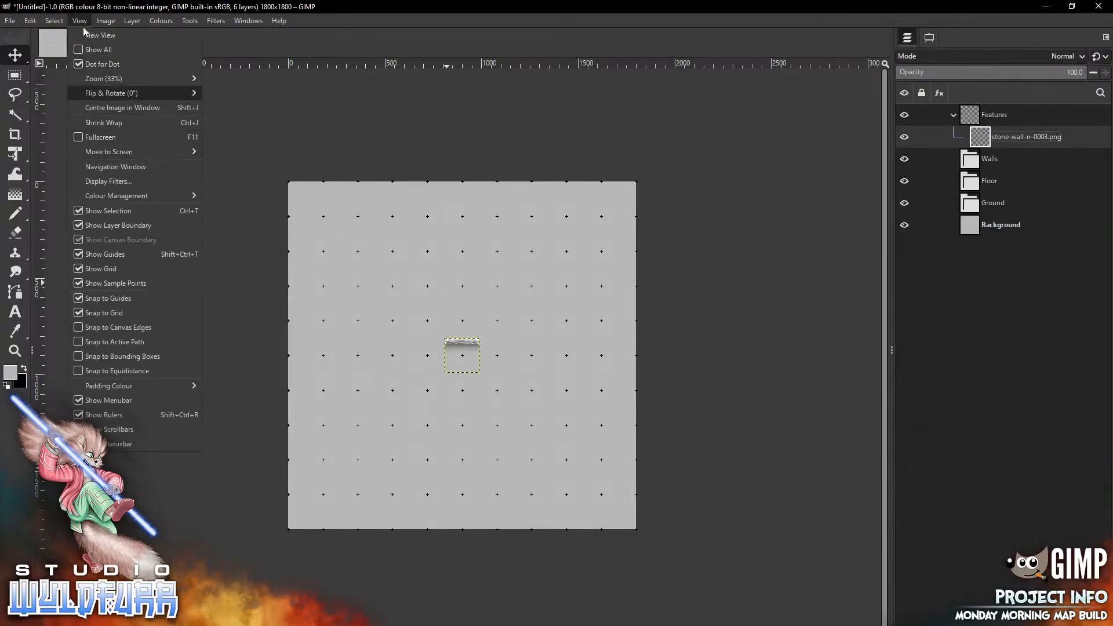
{"action": "mouse_move", "coordinate": [202, 84]}
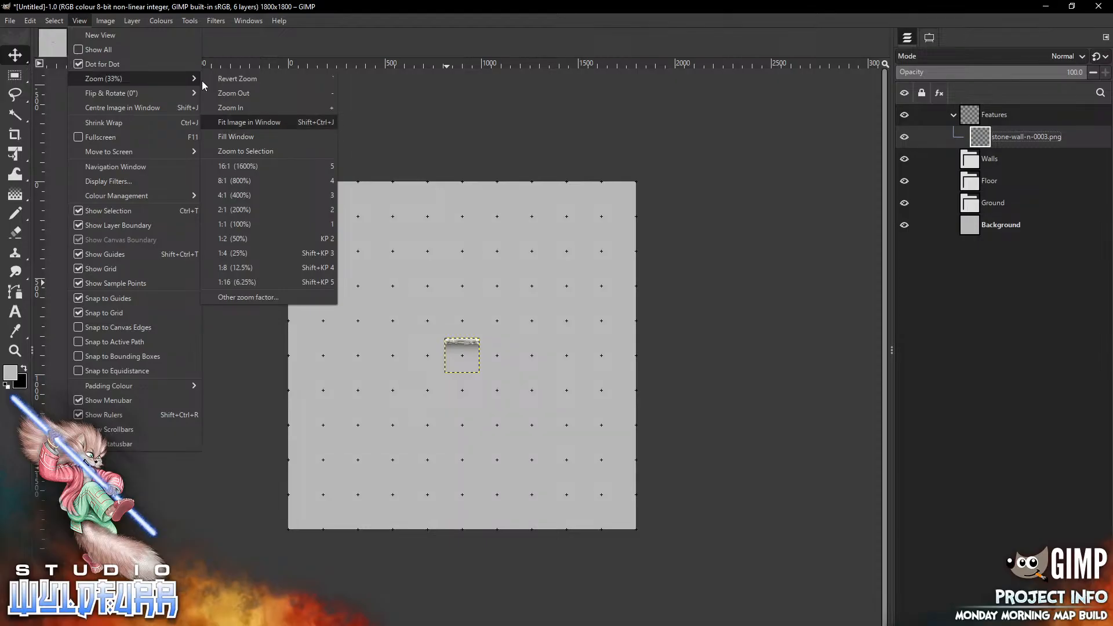
{"action": "key", "text": "Return"}
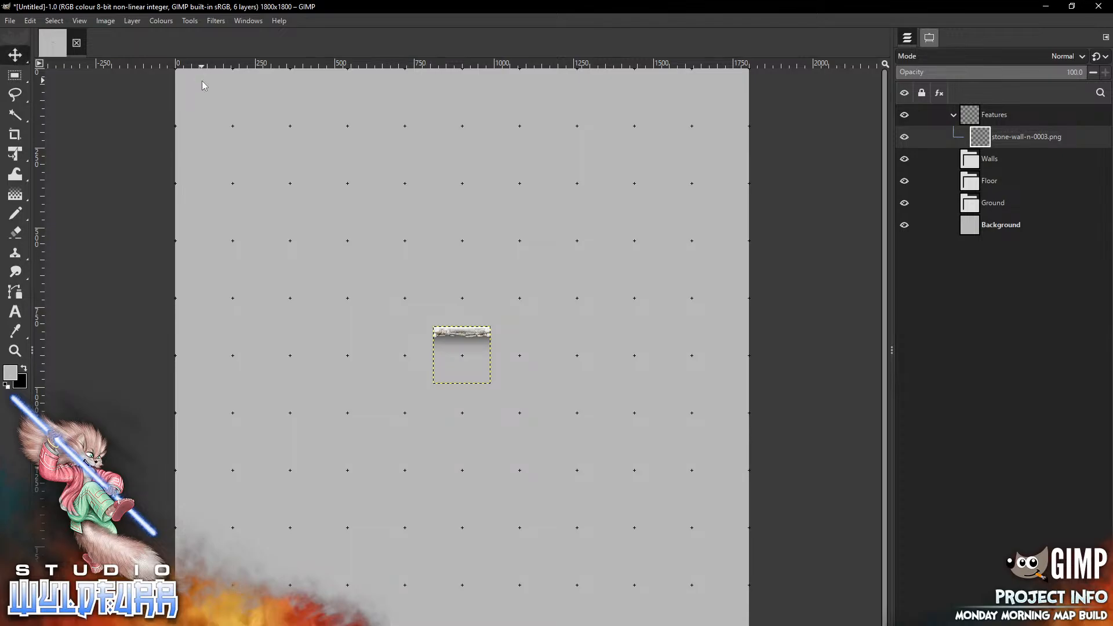
{"action": "left_click", "coordinate": [929, 38]}
{"action": "left_click", "coordinate": [953, 108]}
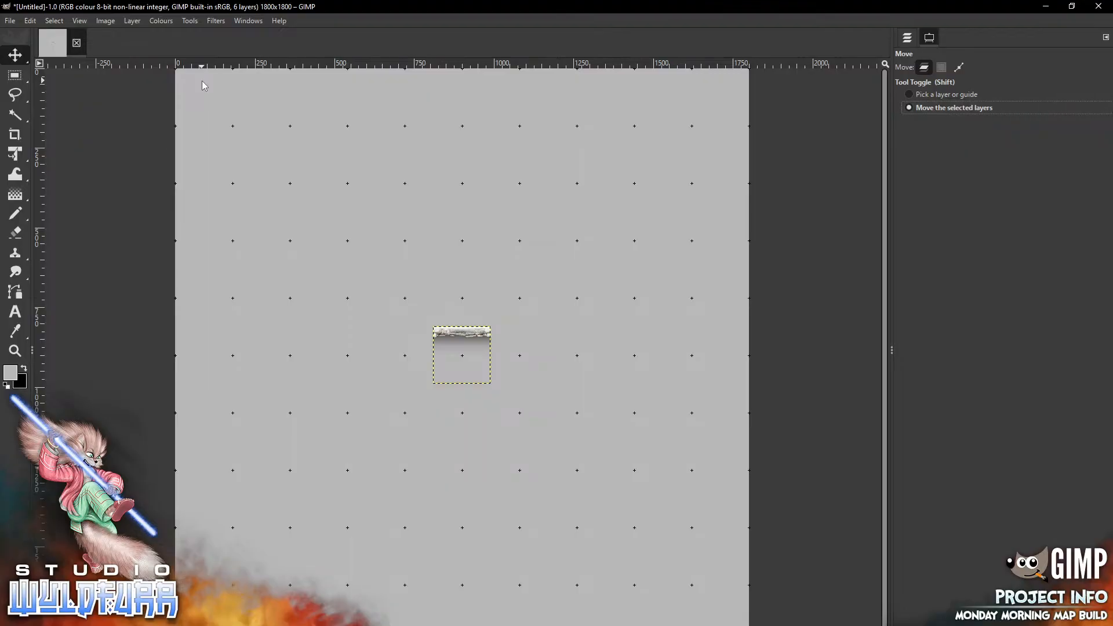
{"action": "left_click", "coordinate": [907, 38]}
Move the stone-wall-n-0003.png layer into the Floor group and drag the tile to the canvas's top edge
{"action": "left_click_drag", "start_coordinate": [1023, 137], "coordinate": [998, 182]}
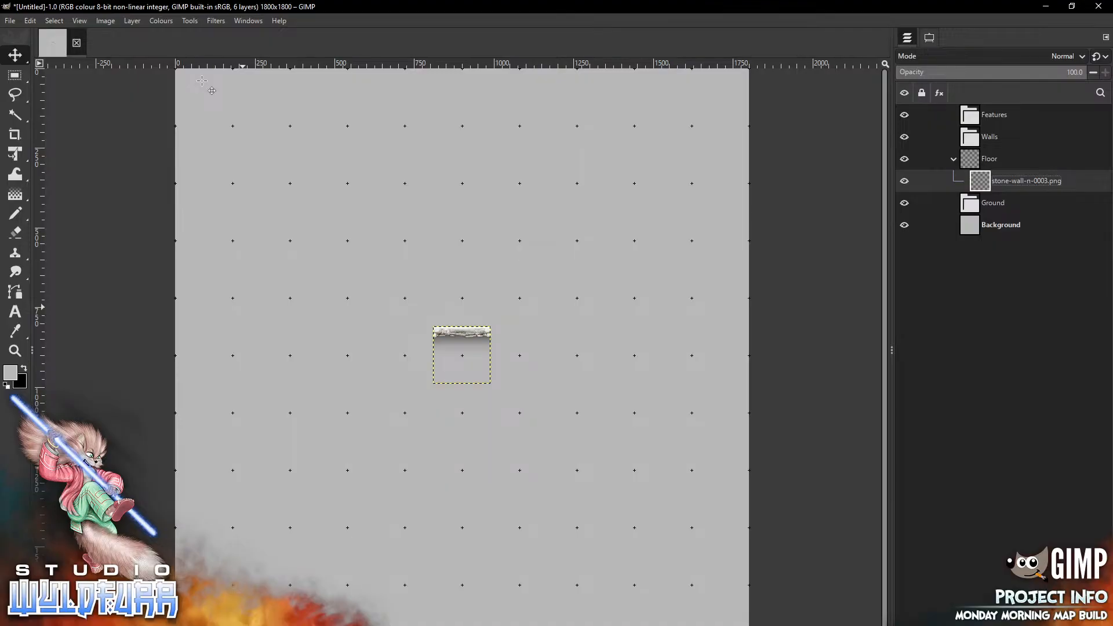
{"action": "left_click_drag", "start_coordinate": [462, 337], "coordinate": [436, 81]}
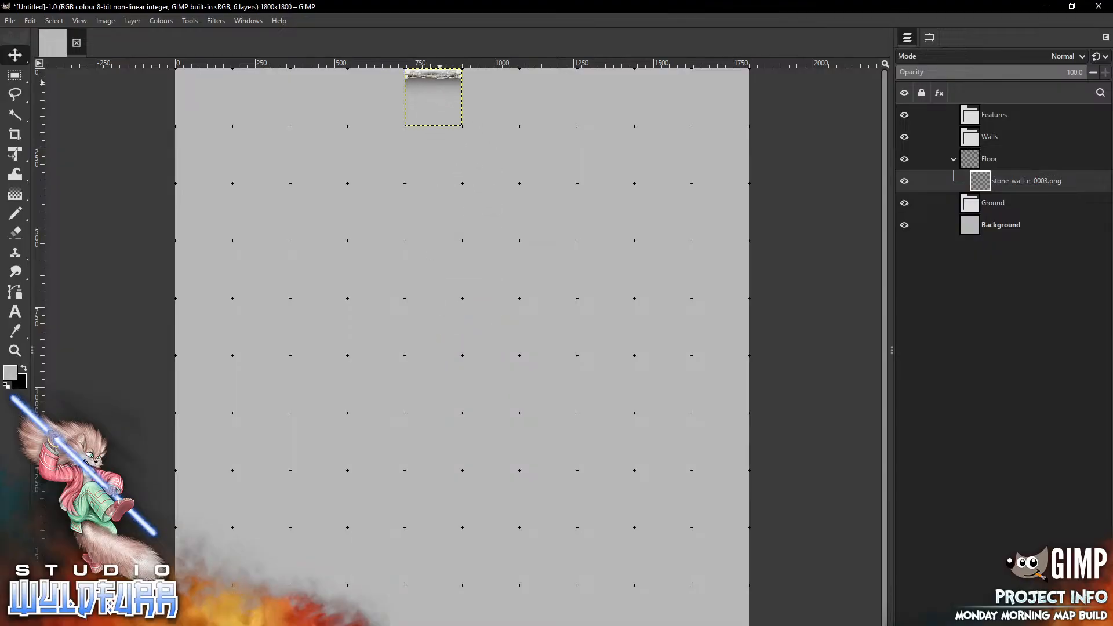
Add stone-wall-n-0002.png to the canvas and place it on the top edge, right of the first wall tile
{"action": "key", "text": "alt+Tab"}
{"action": "left_click_drag", "start_coordinate": [875, 458], "coordinate": [476, 230]}
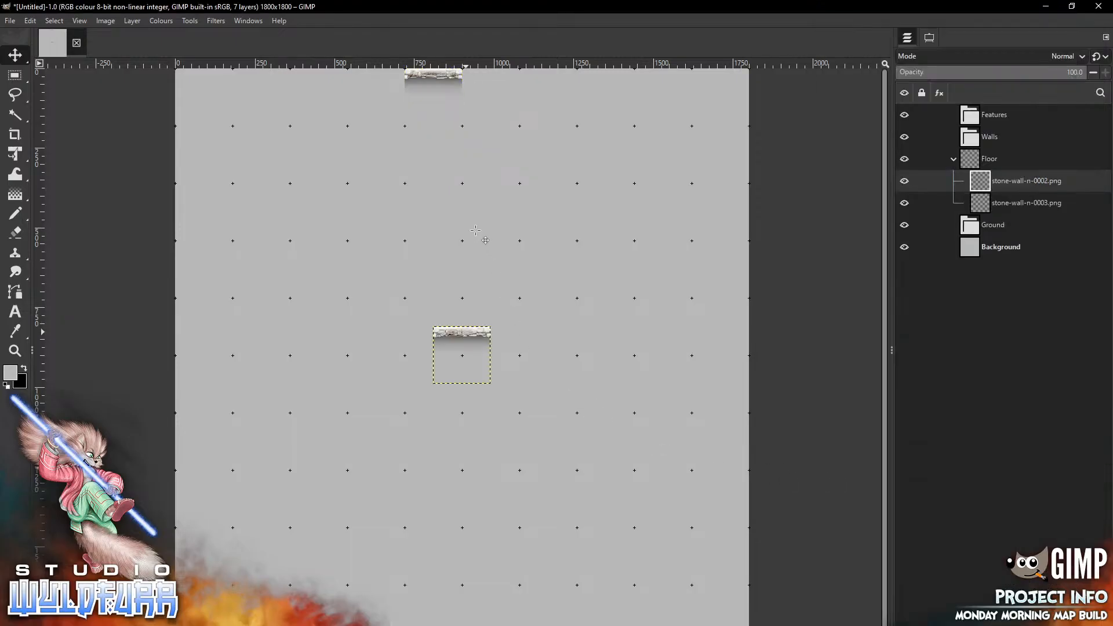
{"action": "mouse_move", "coordinate": [465, 332]}
{"action": "left_mouse_down"}
{"action": "mouse_move", "coordinate": [526, 142]}
{"action": "mouse_move", "coordinate": [494, 77]}
{"action": "left_mouse_up"}
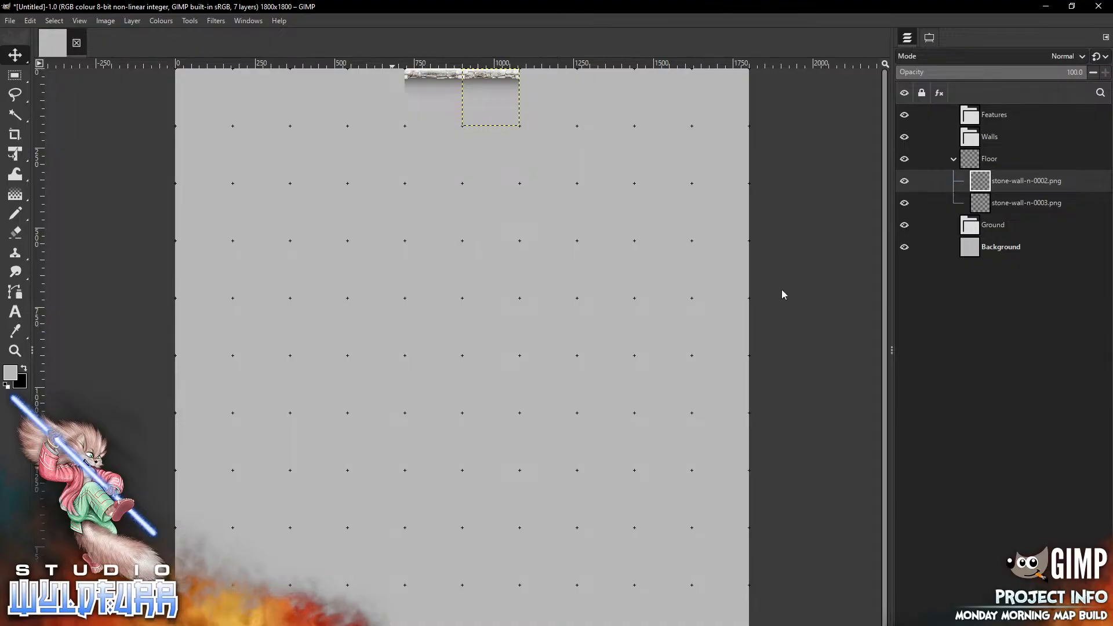
Add stone-wall-n-0003.png again and place it on the top edge, extending the wall further right
{"action": "key", "text": "alt+Tab"}
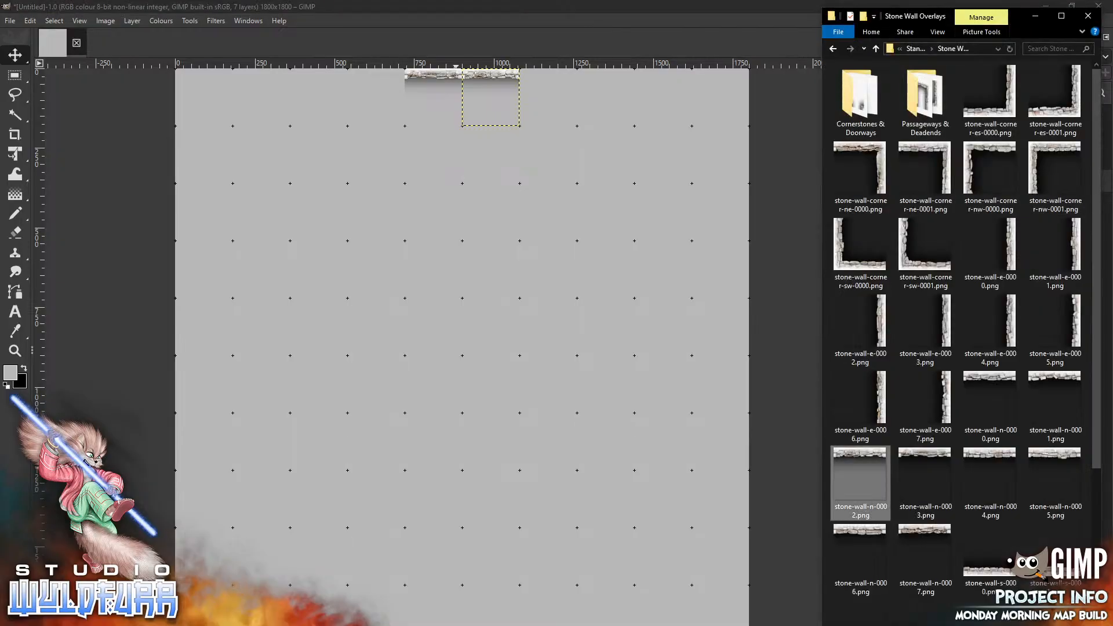
{"action": "left_click_drag", "start_coordinate": [931, 458], "coordinate": [496, 292]}
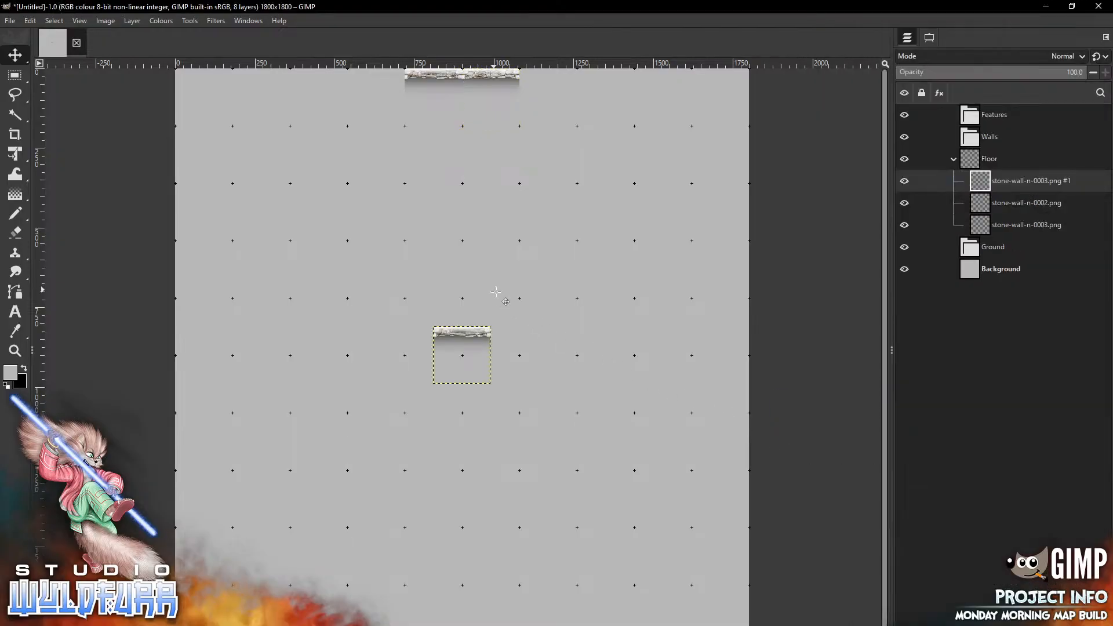
{"action": "mouse_move", "coordinate": [473, 366]}
{"action": "left_mouse_down"}
{"action": "mouse_move", "coordinate": [590, 172]}
{"action": "mouse_move", "coordinate": [560, 109]}
{"action": "left_mouse_up"}
Add stone-wall-n-0004.png and place it on the top edge, left of the first wall tile
{"action": "key", "text": "alt+Tab"}
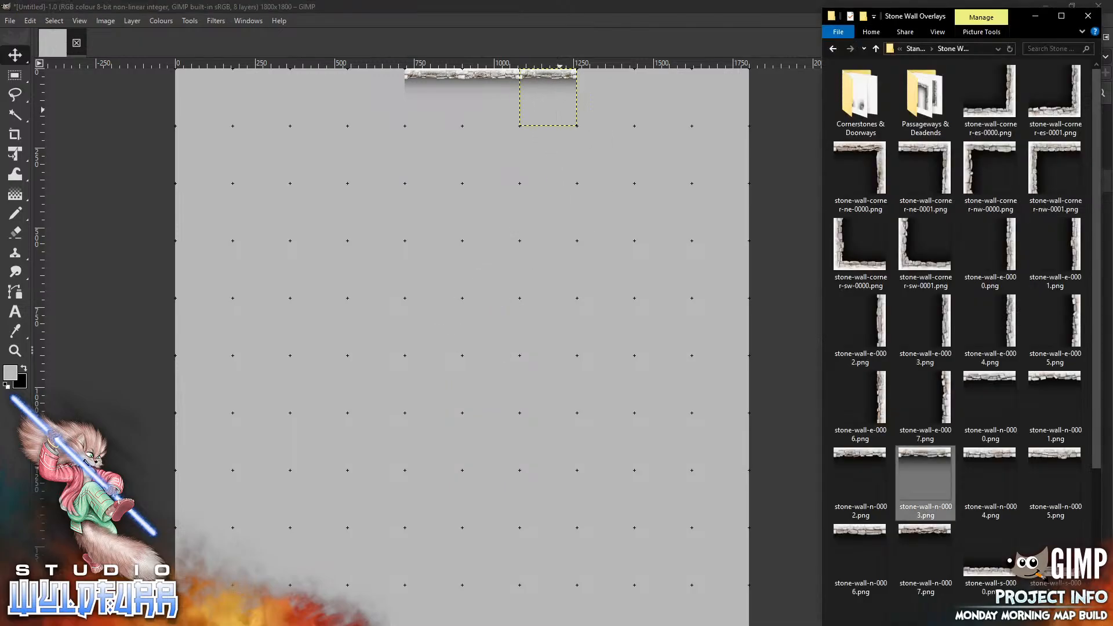
{"action": "left_click_drag", "start_coordinate": [990, 458], "coordinate": [413, 386]}
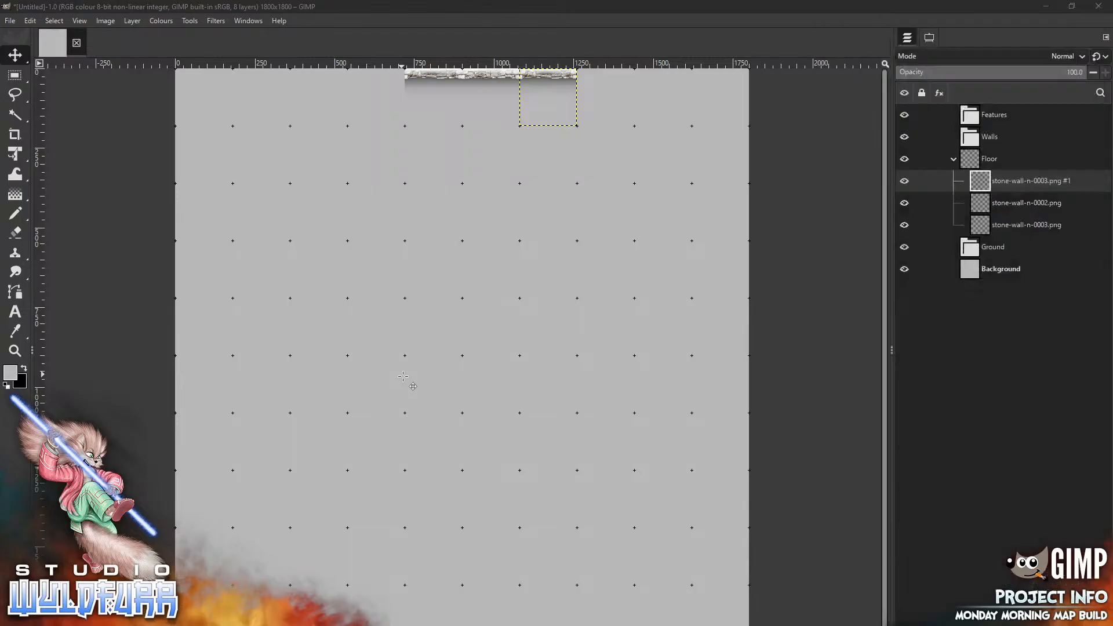
{"action": "left_click_drag", "start_coordinate": [462, 354], "coordinate": [376, 97]}
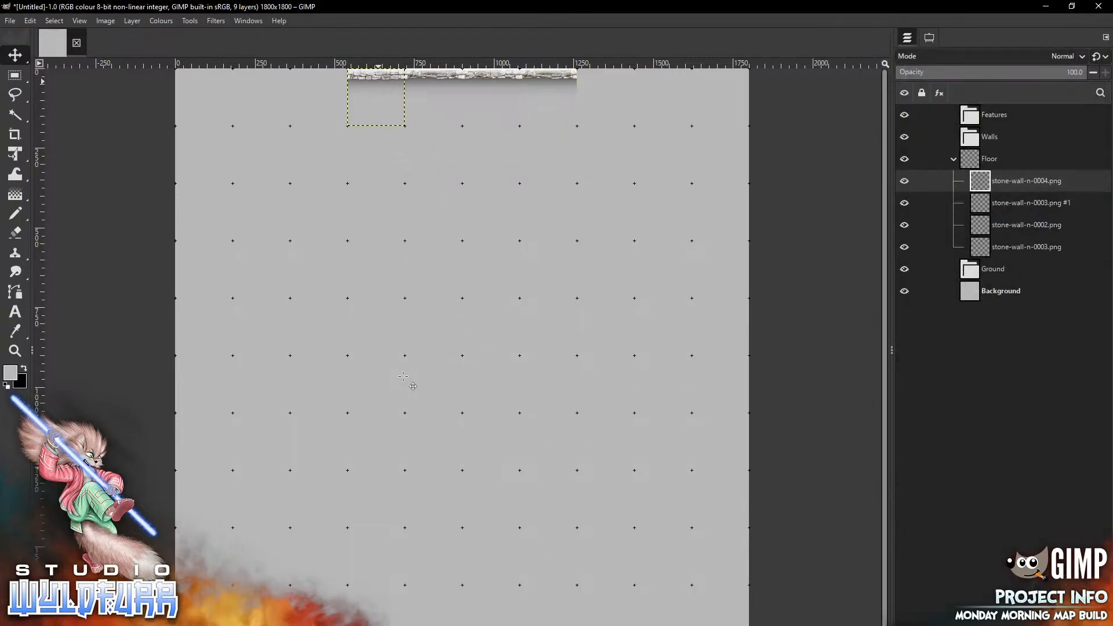
Drop stone-wall-n-0005.png at the right end of the top wall
{"action": "key", "text": "alt+Tab"}
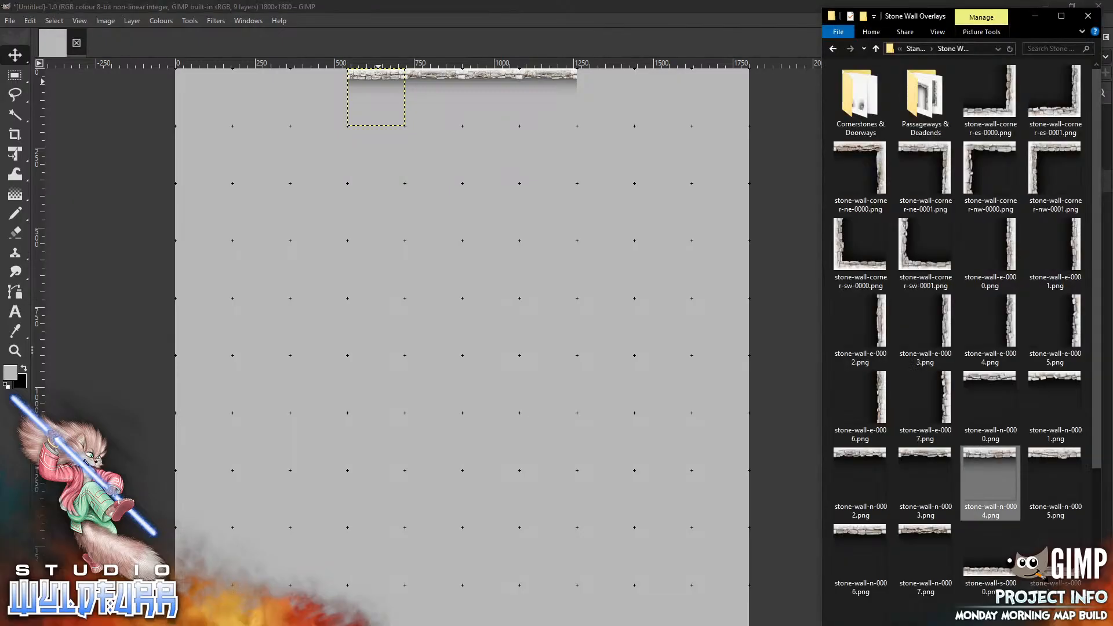
{"action": "mouse_move", "coordinate": [1055, 473]}
{"action": "left_mouse_down"}
{"action": "mouse_move", "coordinate": [424, 344]}
{"action": "mouse_move", "coordinate": [643, 137]}
{"action": "mouse_move", "coordinate": [611, 84]}
{"action": "left_mouse_up"}
Add stone-wall-n-0006.png and place it at the left end of the top wall
{"action": "key", "text": "alt+Tab"}
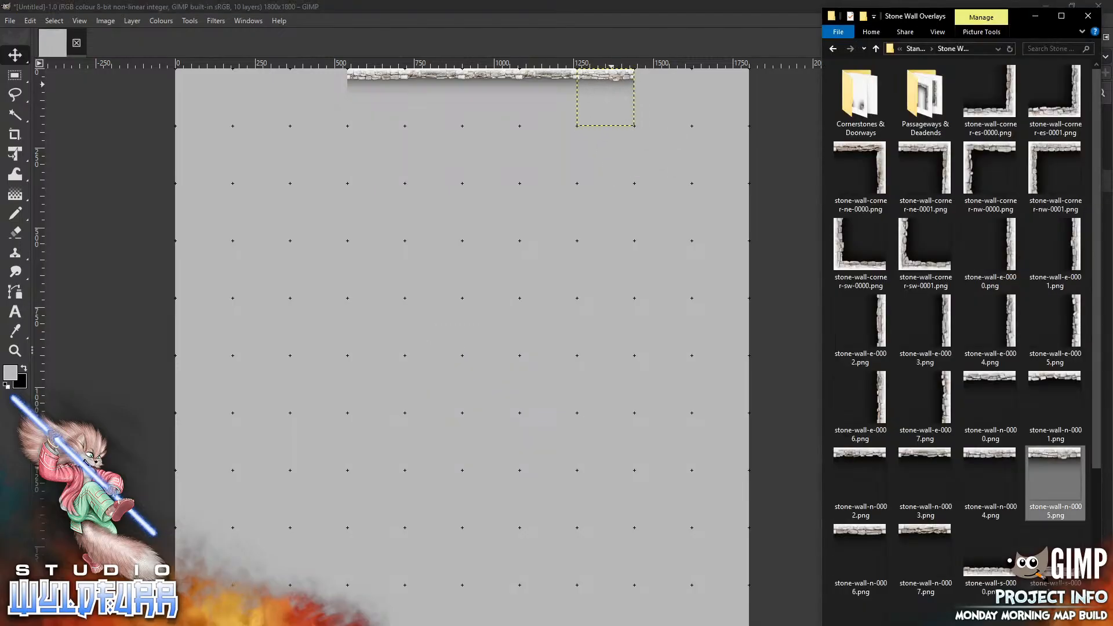
{"action": "left_click_drag", "start_coordinate": [860, 556], "coordinate": [323, 243]}
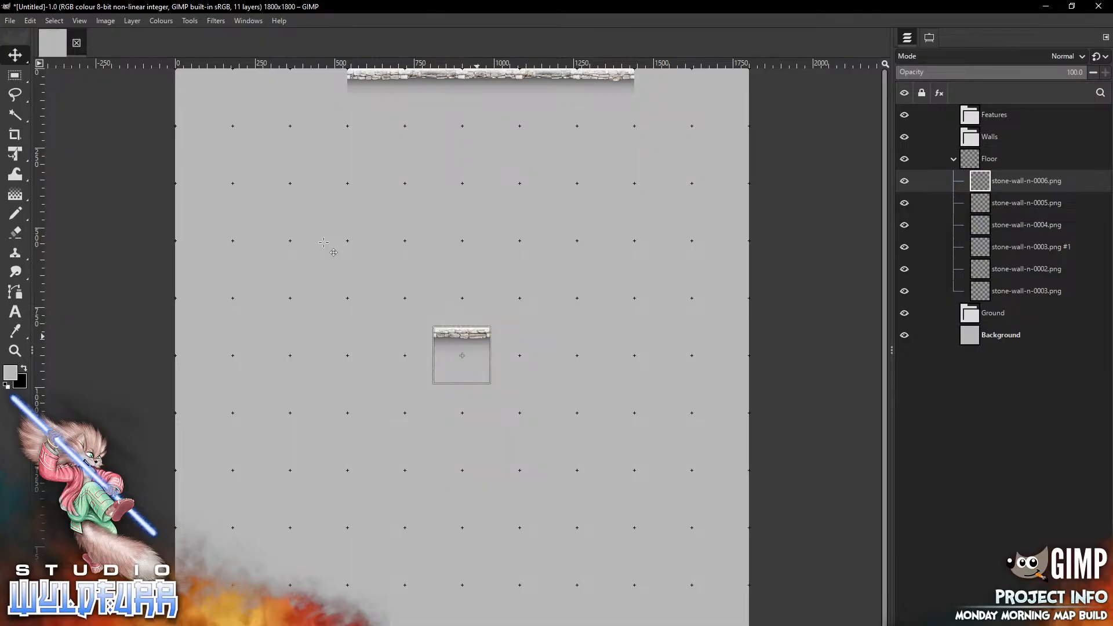
{"action": "left_click_drag", "start_coordinate": [475, 338], "coordinate": [332, 80]}
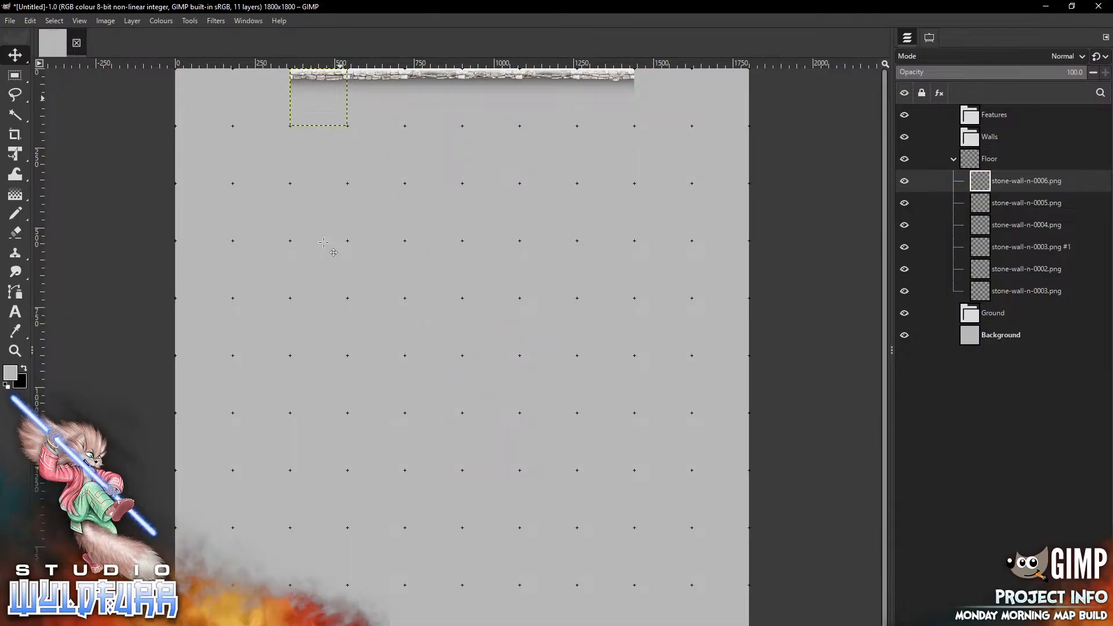
Add stone-wall-w-0000.png and place it on the canvas's left edge, about three grid squares below the top
{"action": "key", "text": "alt+Tab"}
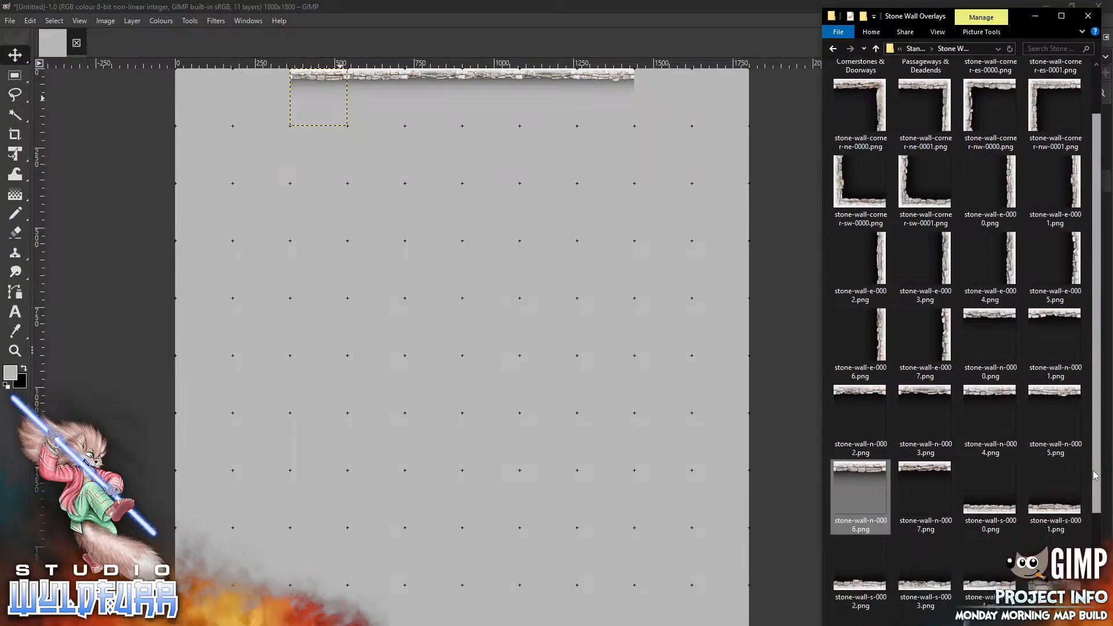
{"action": "scroll", "coordinate": [1096, 423], "scroll_direction": "down", "scroll_amount": 3}
{"action": "left_click_drag", "start_coordinate": [974, 455], "coordinate": [271, 313]}
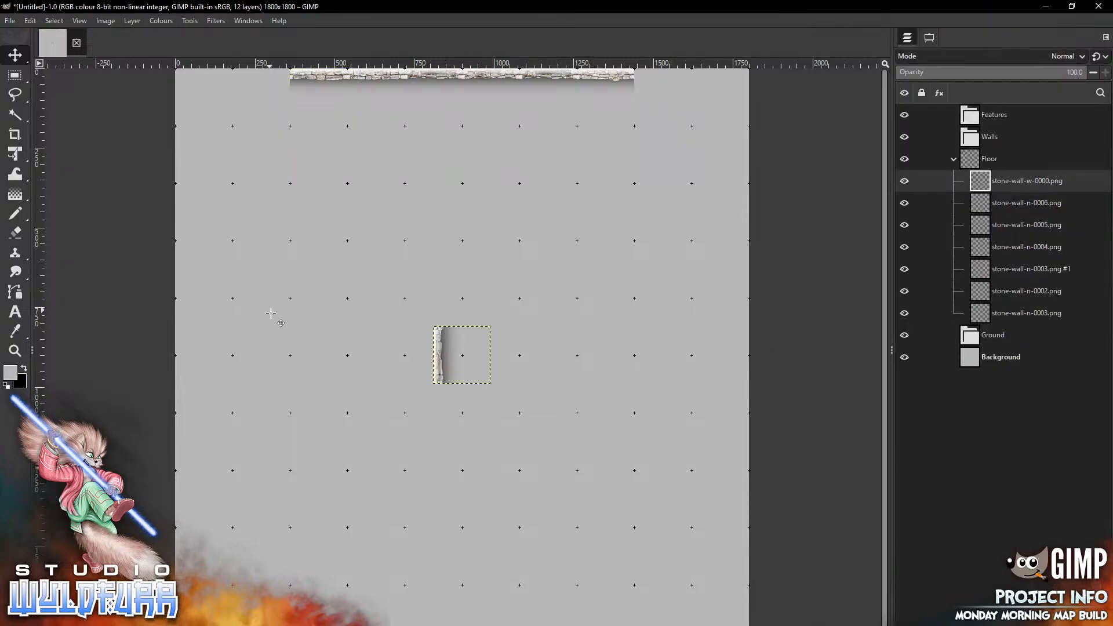
{"action": "left_click_drag", "start_coordinate": [439, 350], "coordinate": [185, 333]}
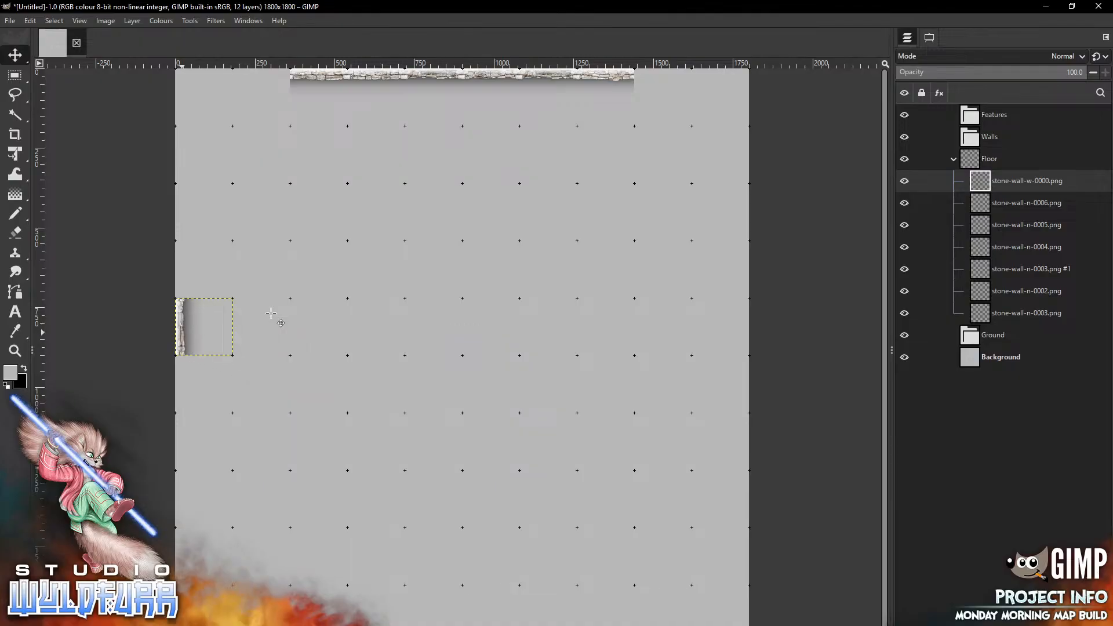
{"action": "left_click_drag", "start_coordinate": [185, 325], "coordinate": [184, 270]}
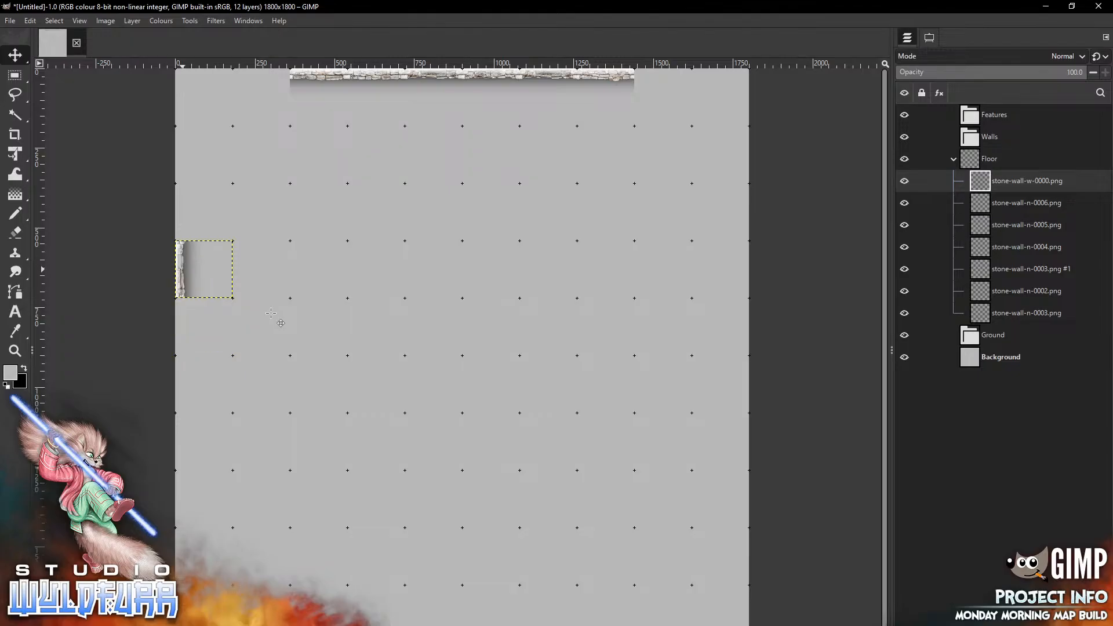
Add stone-wall-w-0001.png and place it on the left edge, about three squares below the previous west wall tile
{"action": "key", "text": "alt+Tab"}
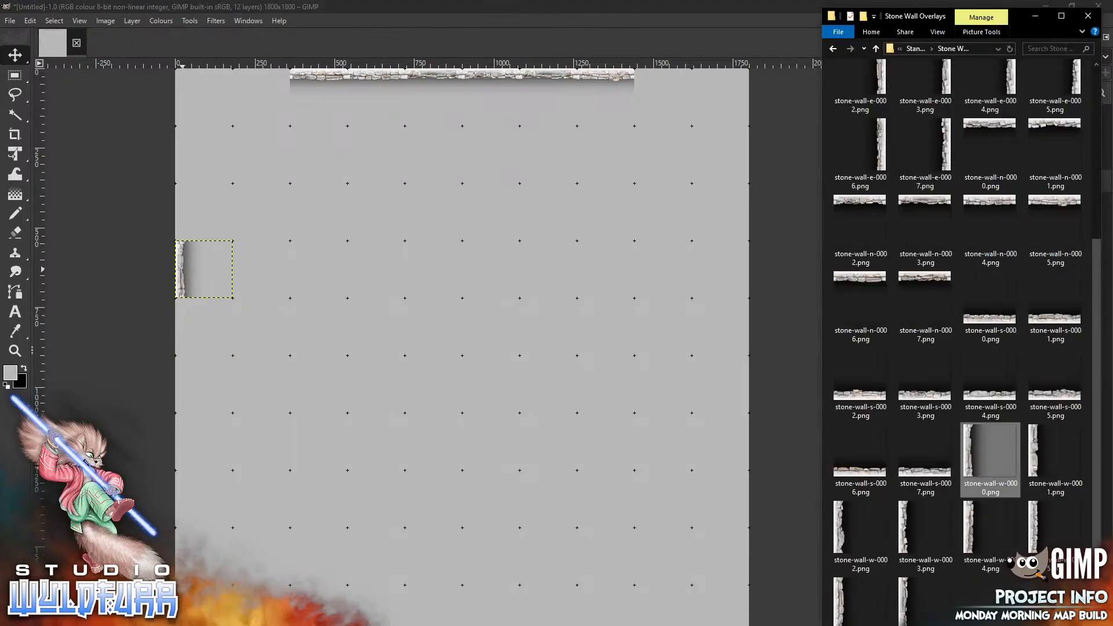
{"action": "left_click_drag", "start_coordinate": [1042, 461], "coordinate": [305, 466]}
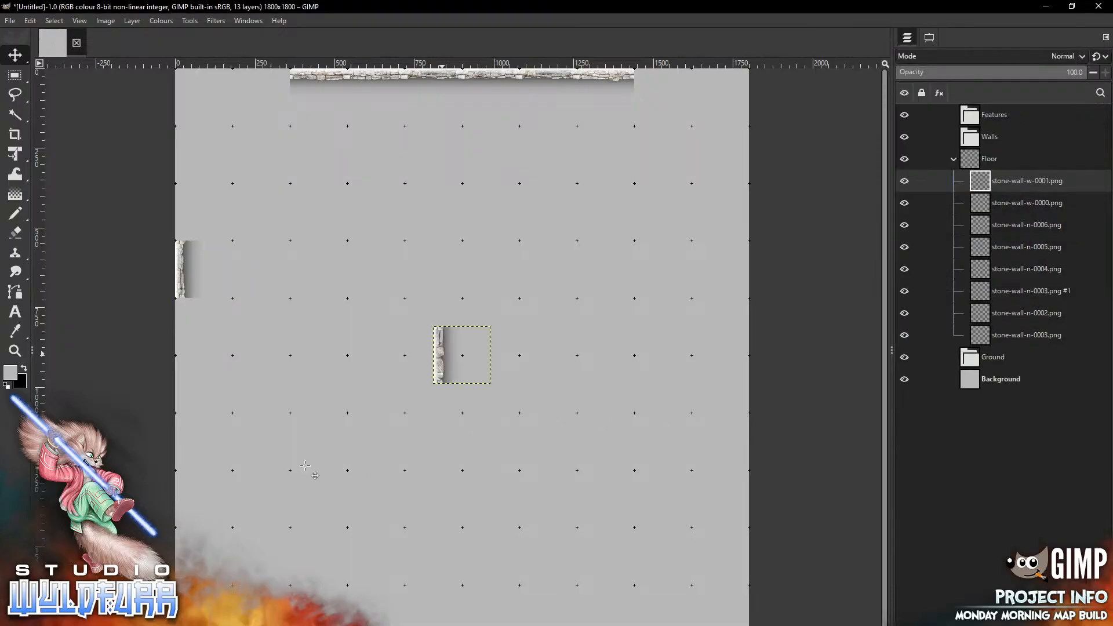
{"action": "left_click_drag", "start_coordinate": [442, 354], "coordinate": [185, 440]}
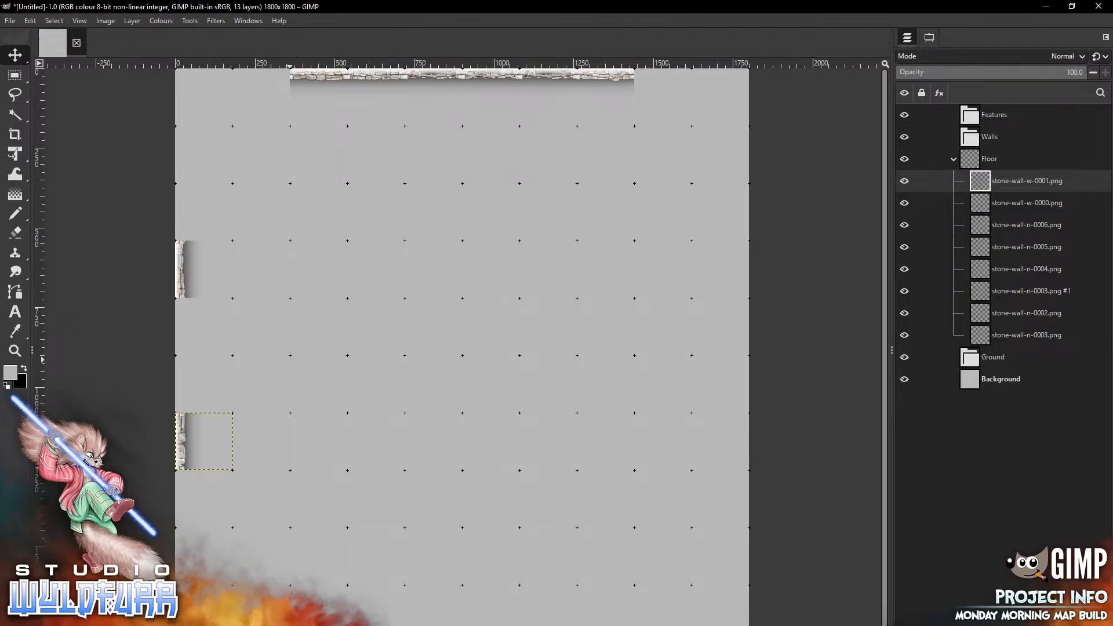
Add stone-wall-e-0000.png and place it on the canvas's right edge, about three grid squares below the top
{"action": "key", "text": "alt+Tab"}
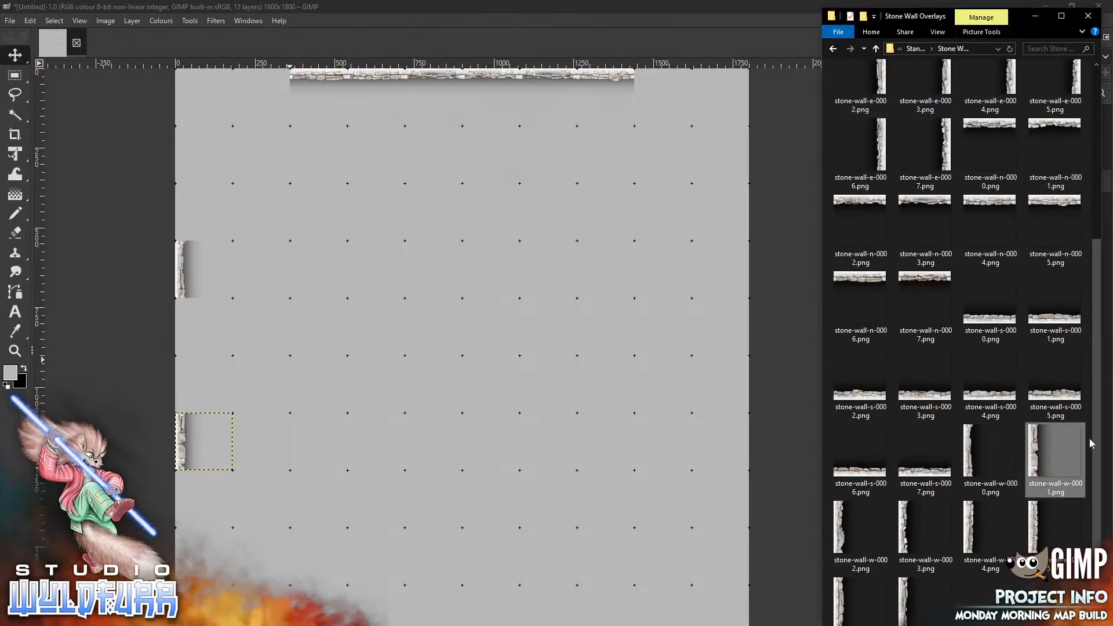
{"action": "left_click_drag", "start_coordinate": [1096, 443], "coordinate": [1100, 231]}
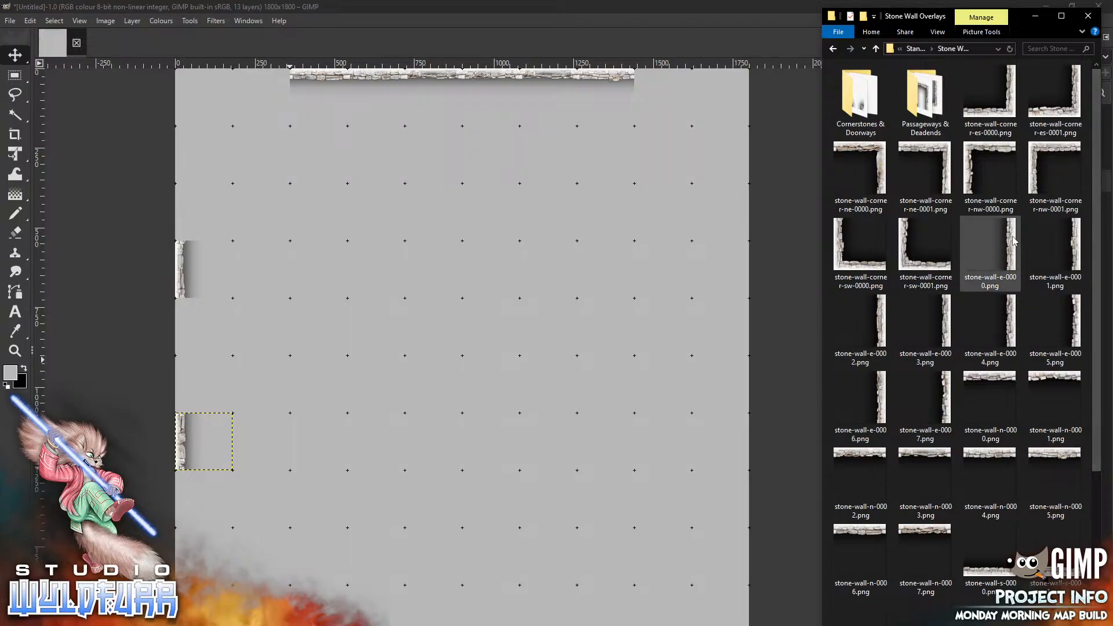
{"action": "left_click_drag", "start_coordinate": [991, 244], "coordinate": [490, 309]}
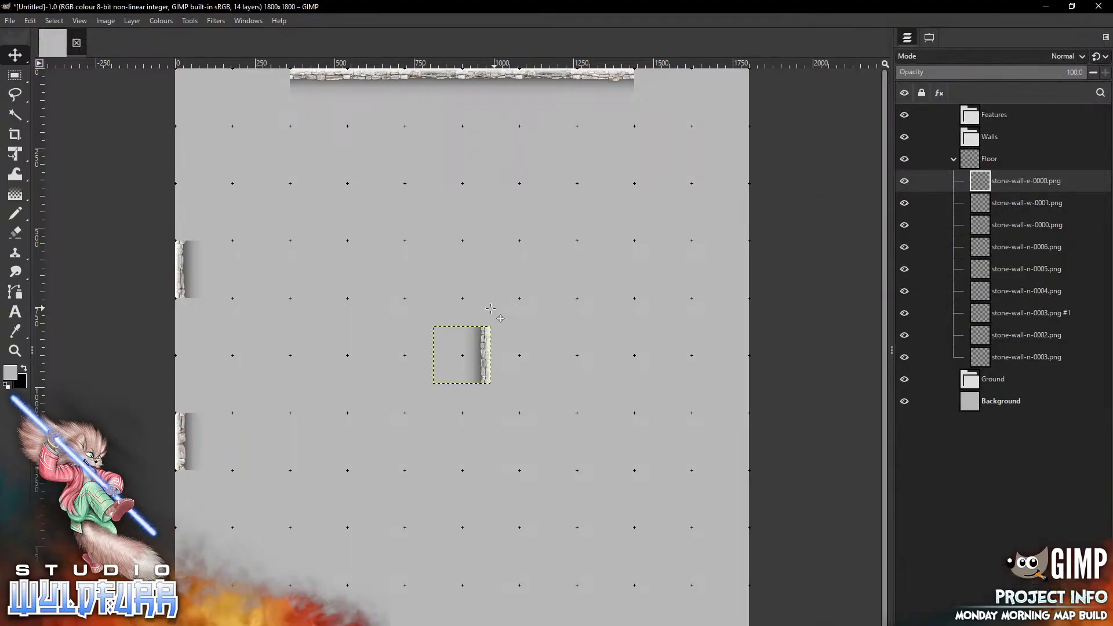
{"action": "left_click_drag", "start_coordinate": [486, 352], "coordinate": [746, 270]}
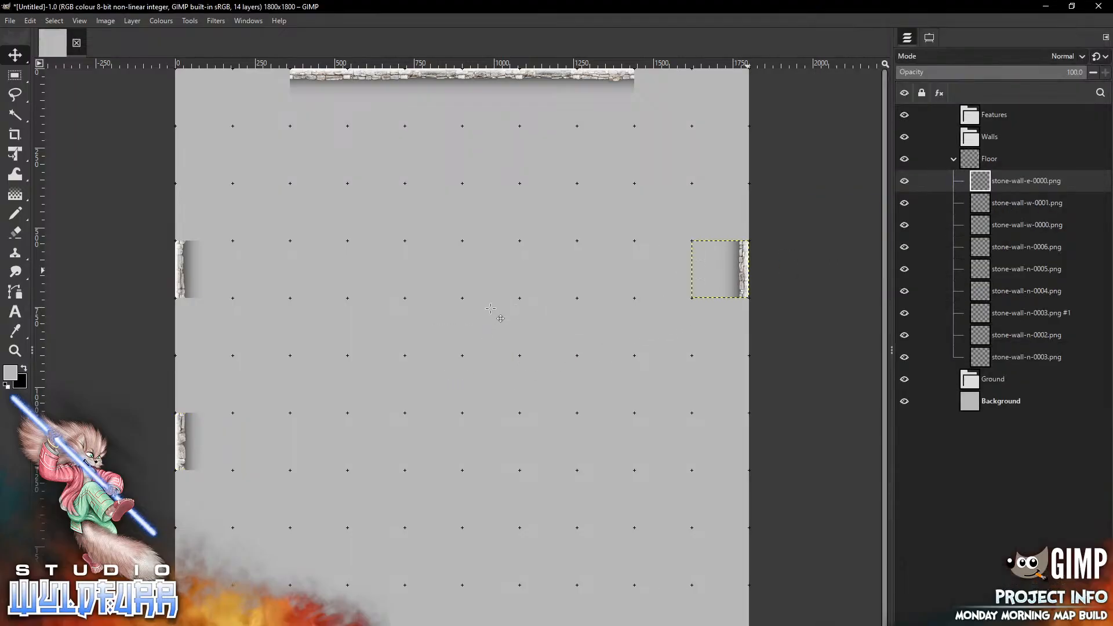
Add stone-wall-e-0001.png and place it on the right edge, opposite the second west wall tile
{"action": "key", "text": "alt+Tab"}
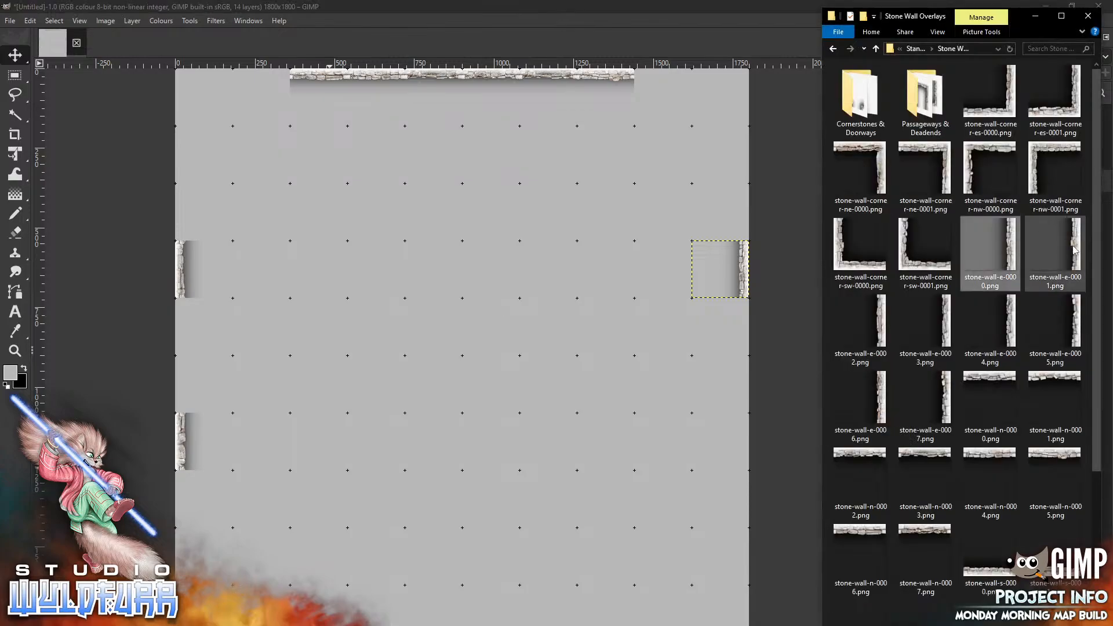
{"action": "left_click_drag", "start_coordinate": [1074, 248], "coordinate": [458, 410]}
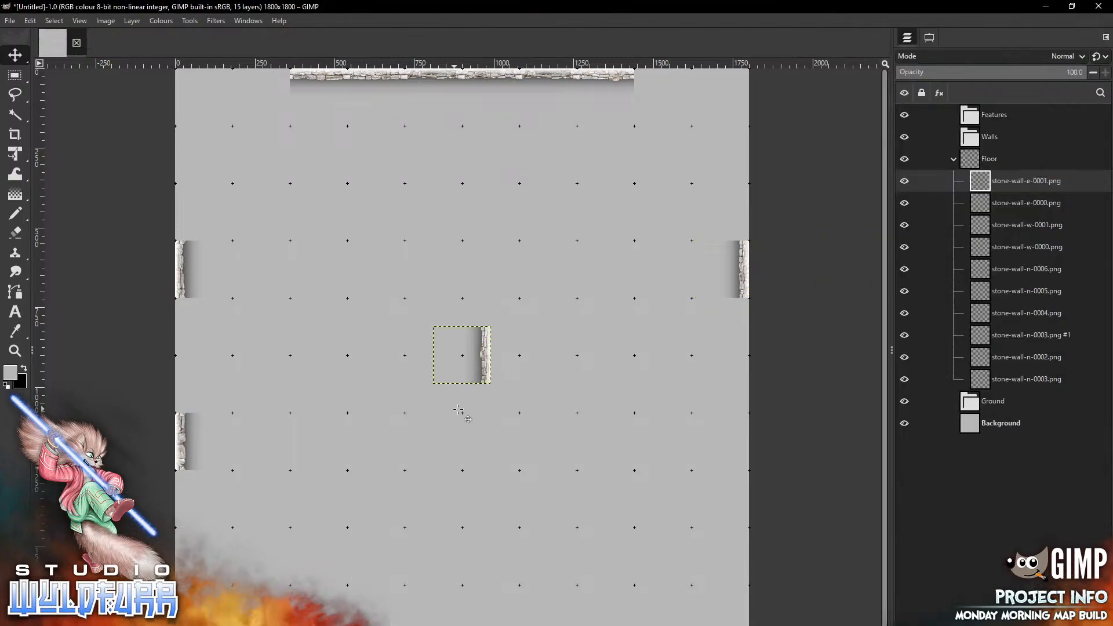
{"action": "left_click_drag", "start_coordinate": [485, 347], "coordinate": [611, 491]}
{"action": "left_click_drag", "start_coordinate": [725, 435], "coordinate": [741, 442]}
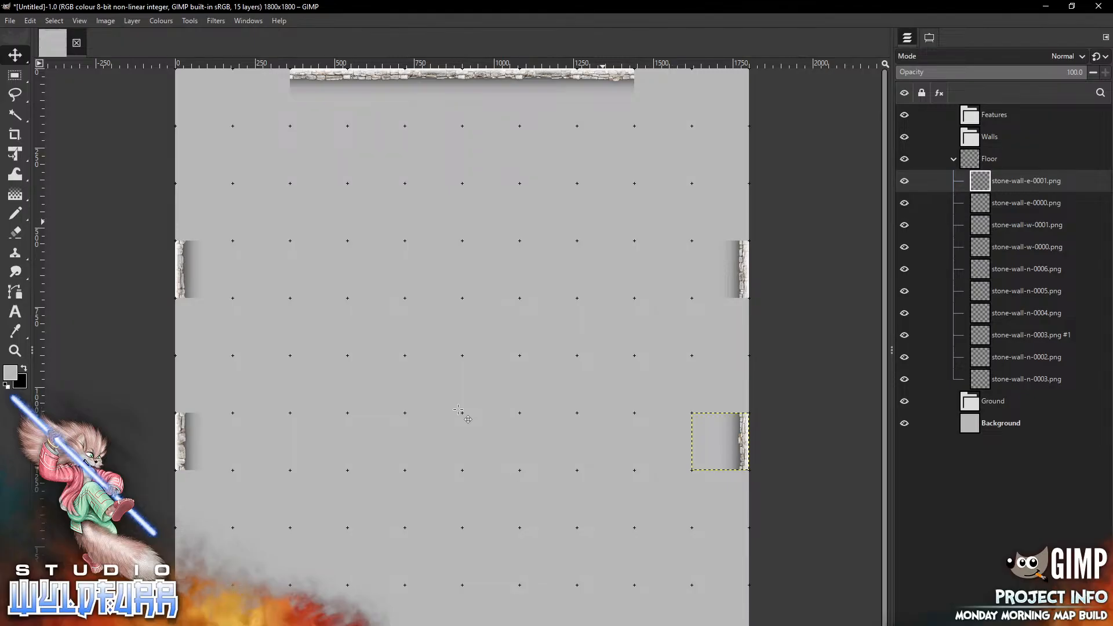
Add stone-wall-e-0002.png and place it on the right edge directly below the previous east wall tile
{"action": "key", "text": "alt+Tab"}
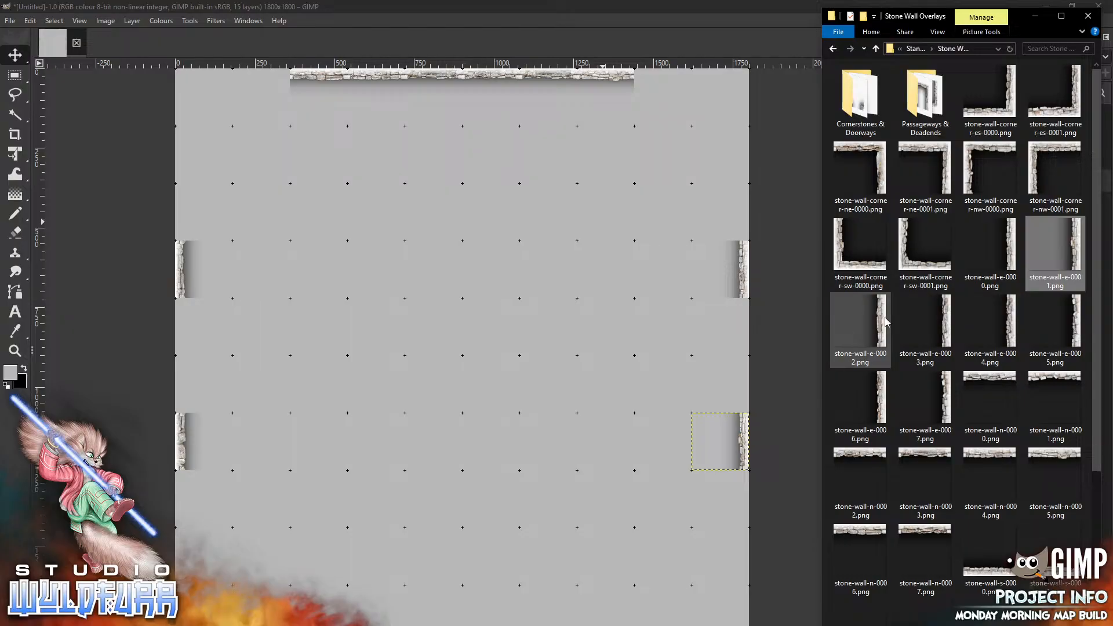
{"action": "left_click_drag", "start_coordinate": [877, 325], "coordinate": [590, 465]}
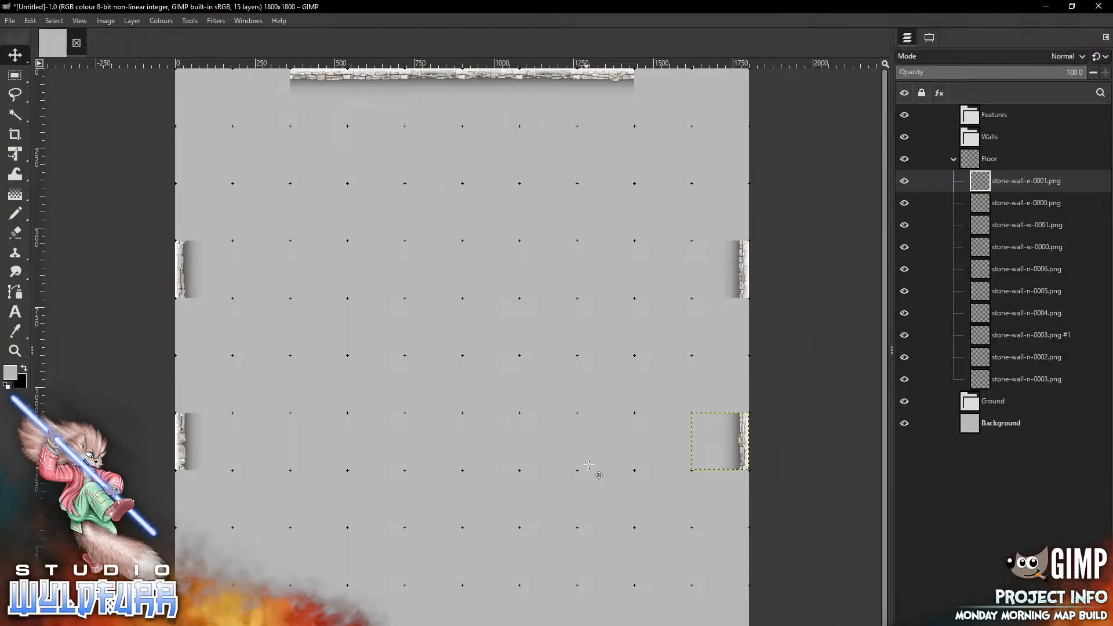
{"action": "left_click_drag", "start_coordinate": [495, 499], "coordinate": [739, 493]}
Add stone-wall-e-0003.png and place it on the right edge directly below stone-wall-e-0002
{"action": "key", "text": "alt+Tab"}
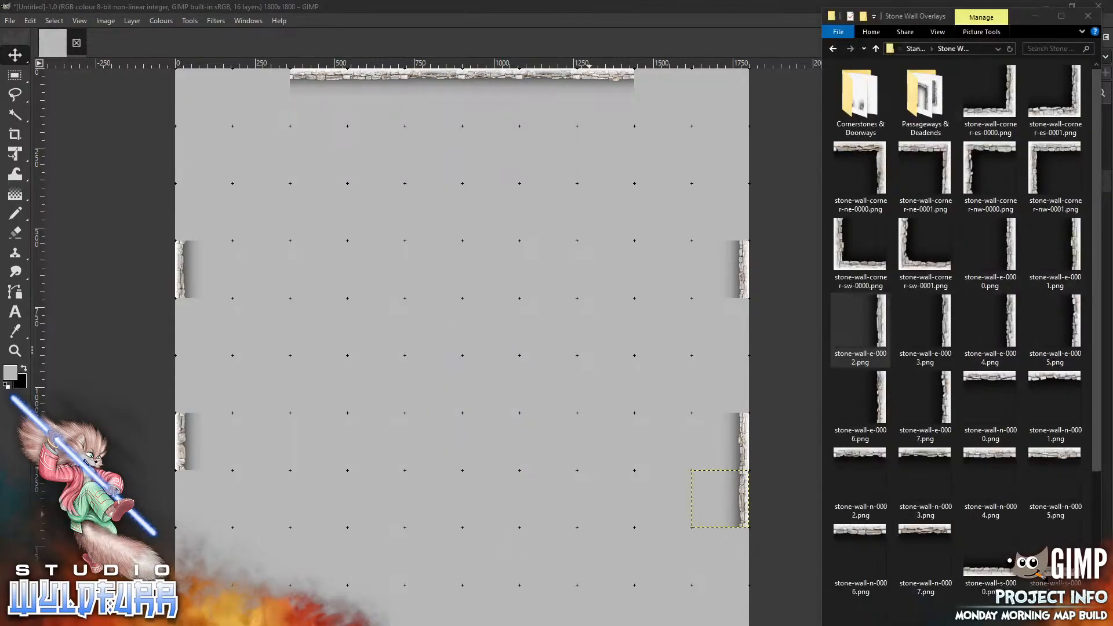
{"action": "left_click_drag", "start_coordinate": [936, 336], "coordinate": [576, 461]}
{"action": "mouse_move", "coordinate": [486, 348]}
{"action": "left_mouse_down"}
{"action": "mouse_move", "coordinate": [601, 555]}
{"action": "mouse_move", "coordinate": [740, 549]}
{"action": "left_mouse_up"}
Add stone-wall-s-0004.png and place it on the bottom edge, about three grid squares in from the right corner
{"action": "key", "text": "alt+Tab"}
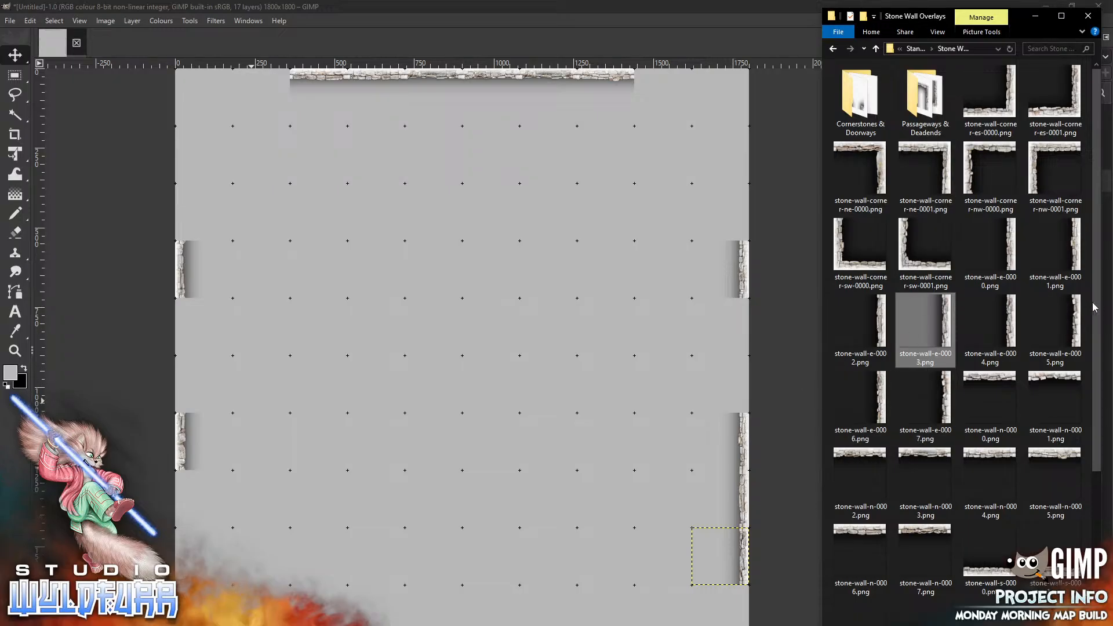
{"action": "scroll", "coordinate": [1079, 540], "scroll_direction": "down", "scroll_amount": 5}
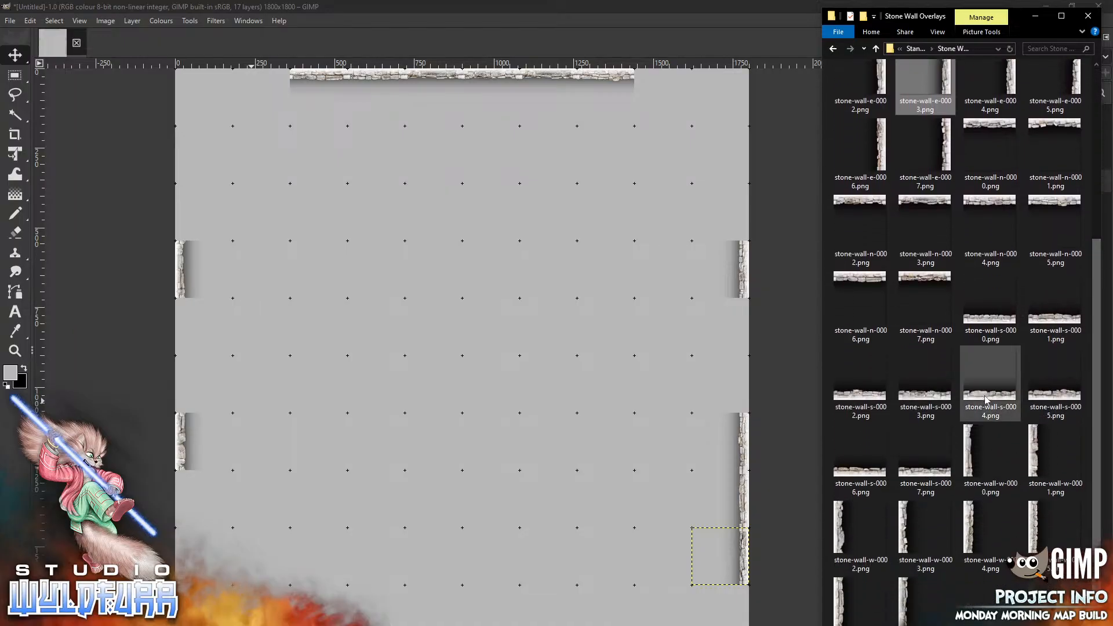
{"action": "left_click_drag", "start_coordinate": [990, 377], "coordinate": [472, 426]}
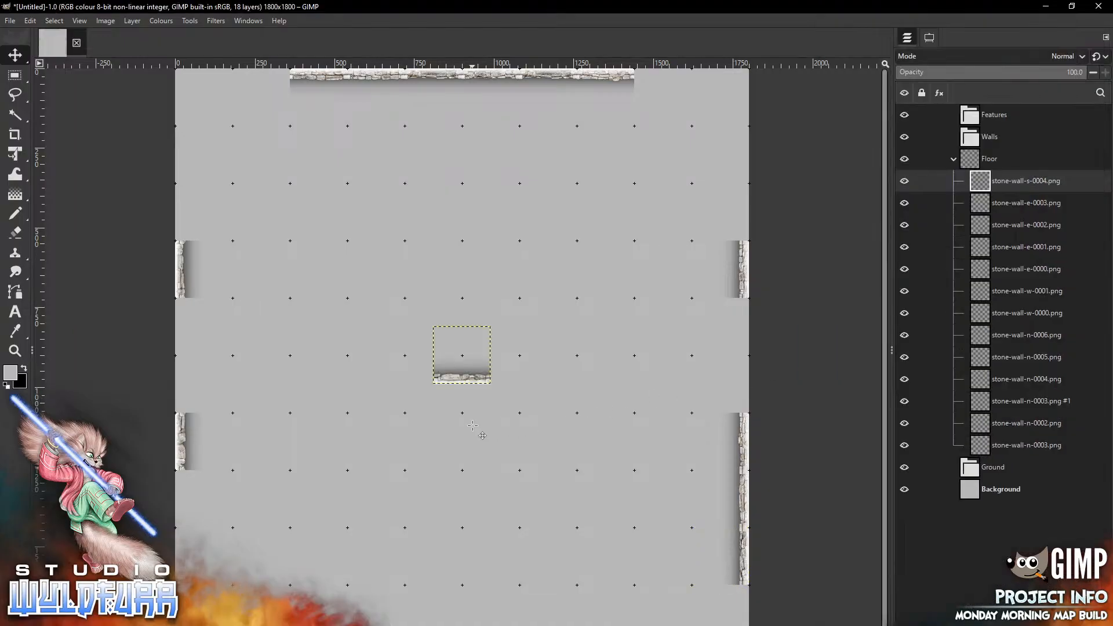
{"action": "left_click_drag", "start_coordinate": [462, 355], "coordinate": [548, 613]}
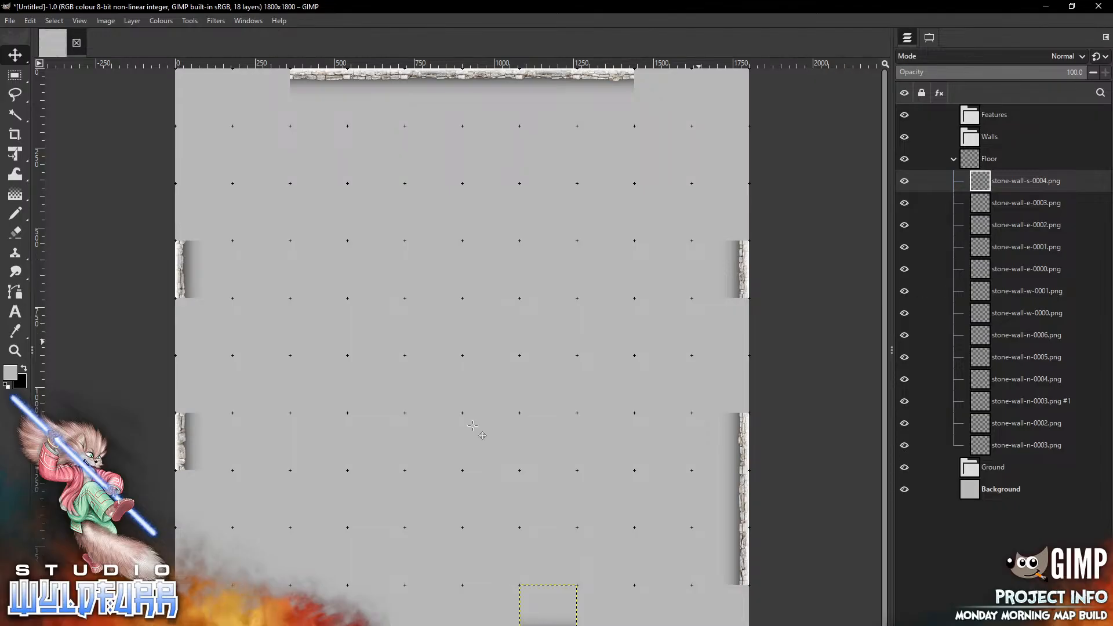
Add stone-wall-s-0005.png onto the bottom edge, about three squares left of the previous south wall tile
{"action": "key", "text": "alt+Tab"}
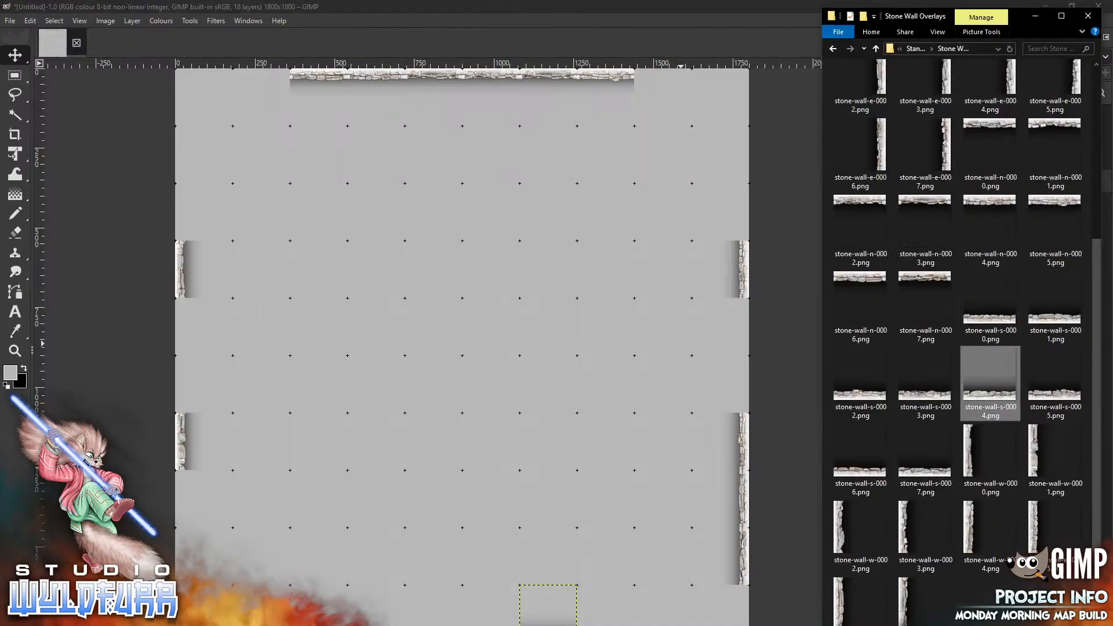
{"action": "left_click_drag", "start_coordinate": [1055, 382], "coordinate": [381, 625]}
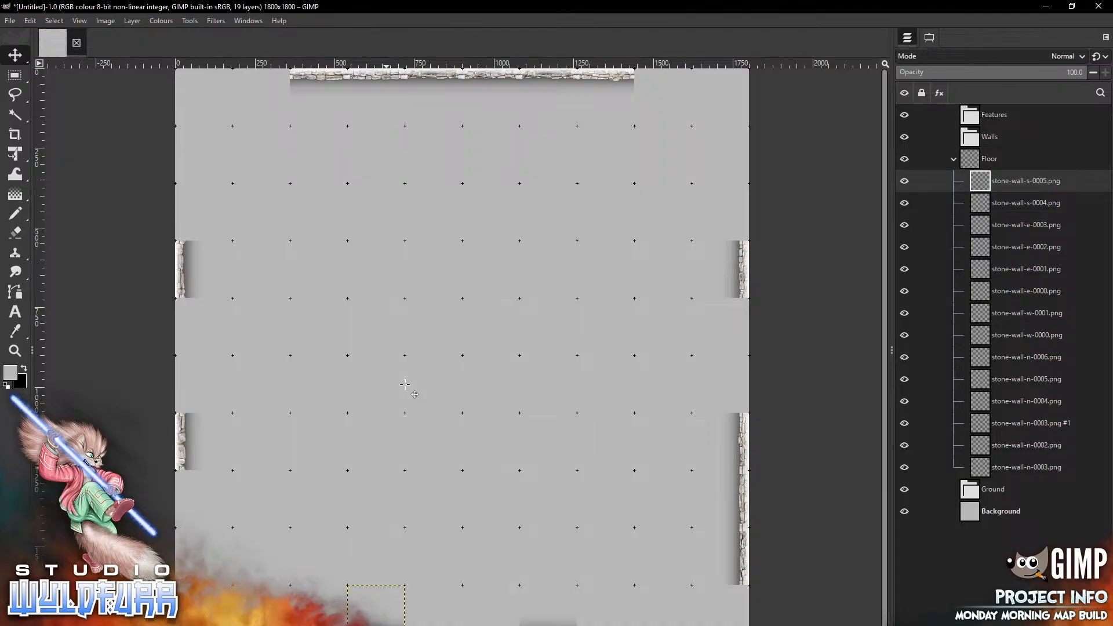
Open the Cornerstones & Doorways folder and place stone-wall-cornerstone-ne-0000.png at the lower end of the upper east wall
{"action": "key", "text": "alt+Tab"}
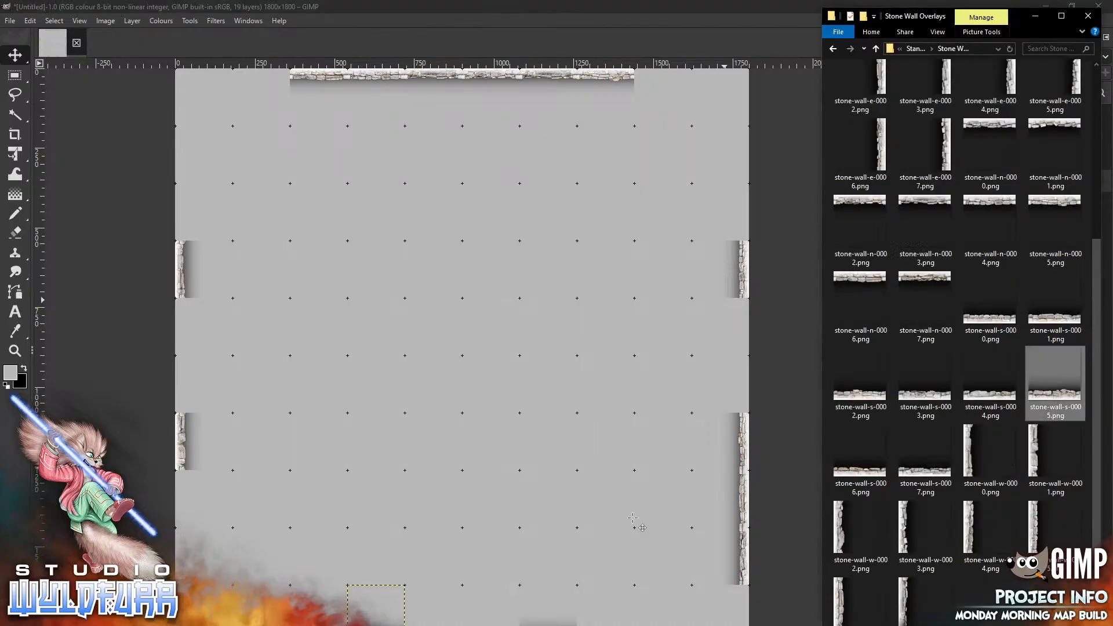
{"action": "left_click_drag", "start_coordinate": [1101, 246], "coordinate": [1103, 68]}
{"action": "left_click", "coordinate": [860, 102]}
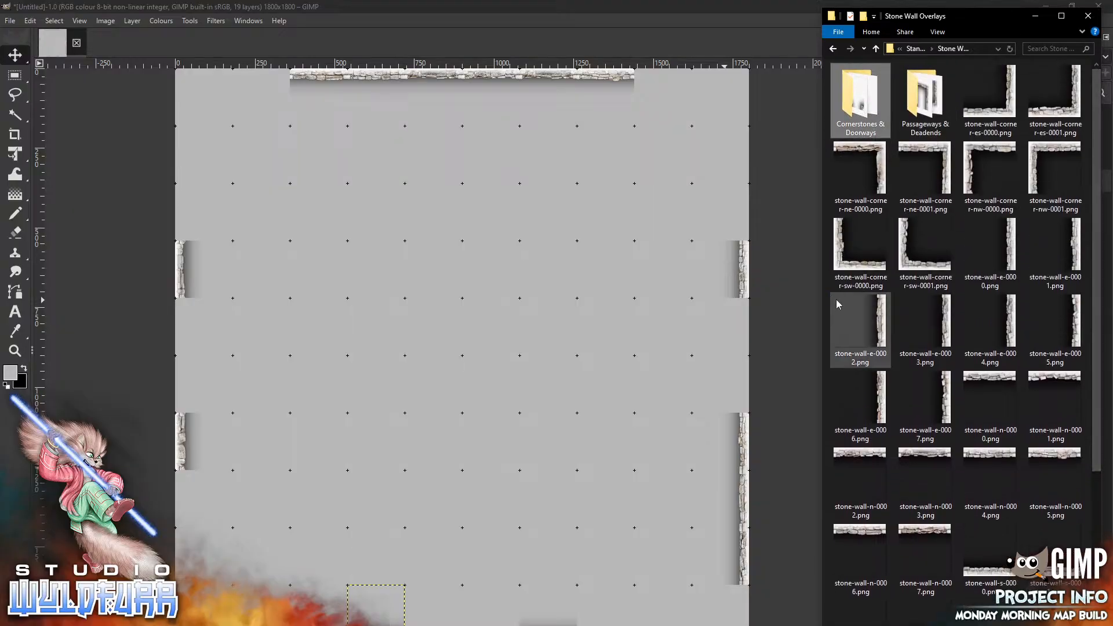
{"action": "key", "text": "Return"}
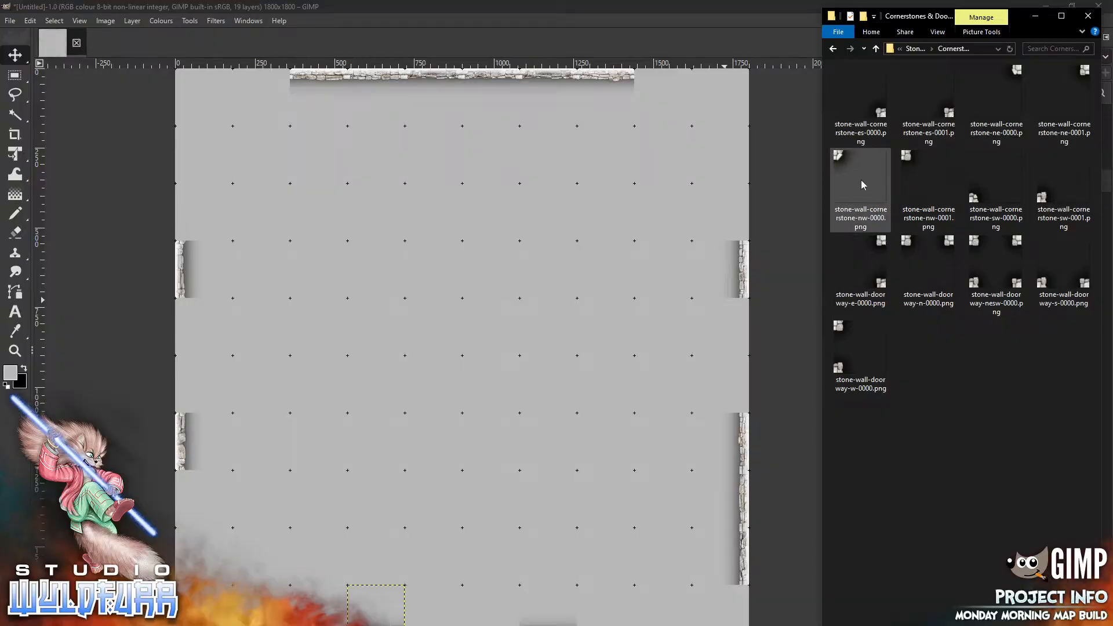
{"action": "left_click_drag", "start_coordinate": [1017, 72], "coordinate": [612, 267]}
{"action": "mouse_move", "coordinate": [485, 329]}
{"action": "left_mouse_down"}
{"action": "mouse_move", "coordinate": [493, 350]}
{"action": "mouse_move", "coordinate": [744, 300]}
{"action": "left_mouse_up"}
Add stone-wall-cornerstone-es-0000.png and place it at the upper end of the lower east wall
{"action": "key", "text": "alt+Tab"}
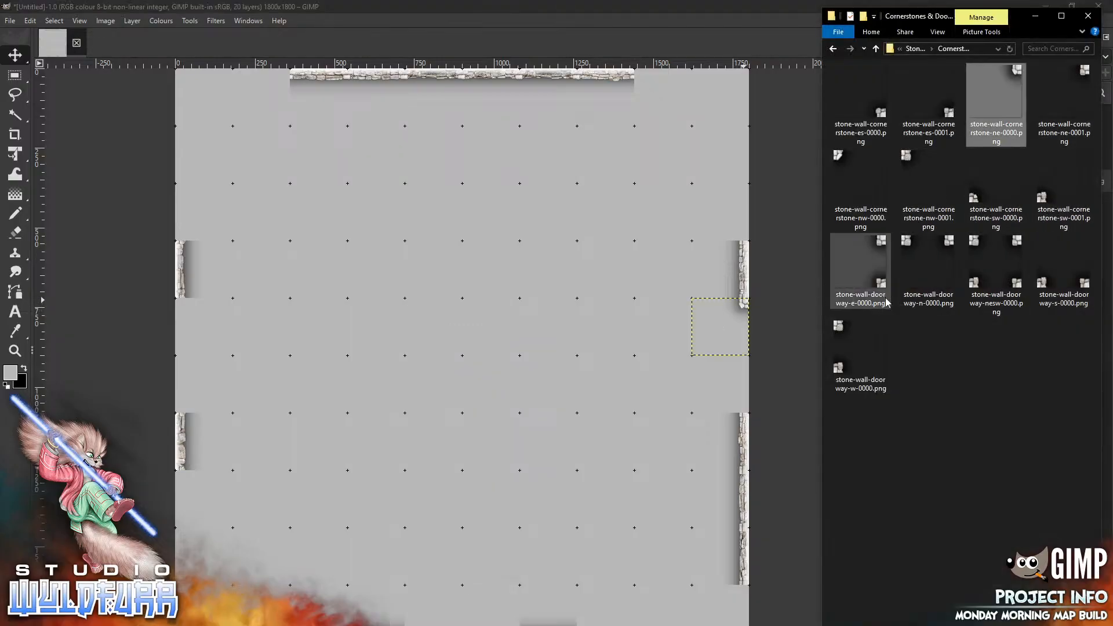
{"action": "left_click_drag", "start_coordinate": [872, 102], "coordinate": [556, 250]}
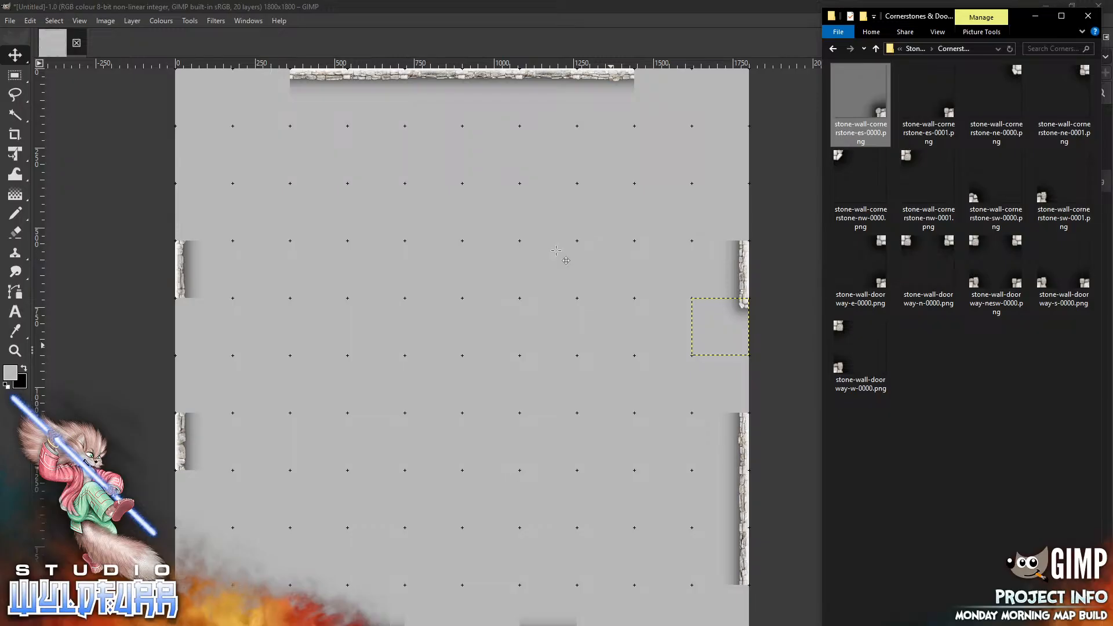
{"action": "left_click_drag", "start_coordinate": [482, 380], "coordinate": [743, 408]}
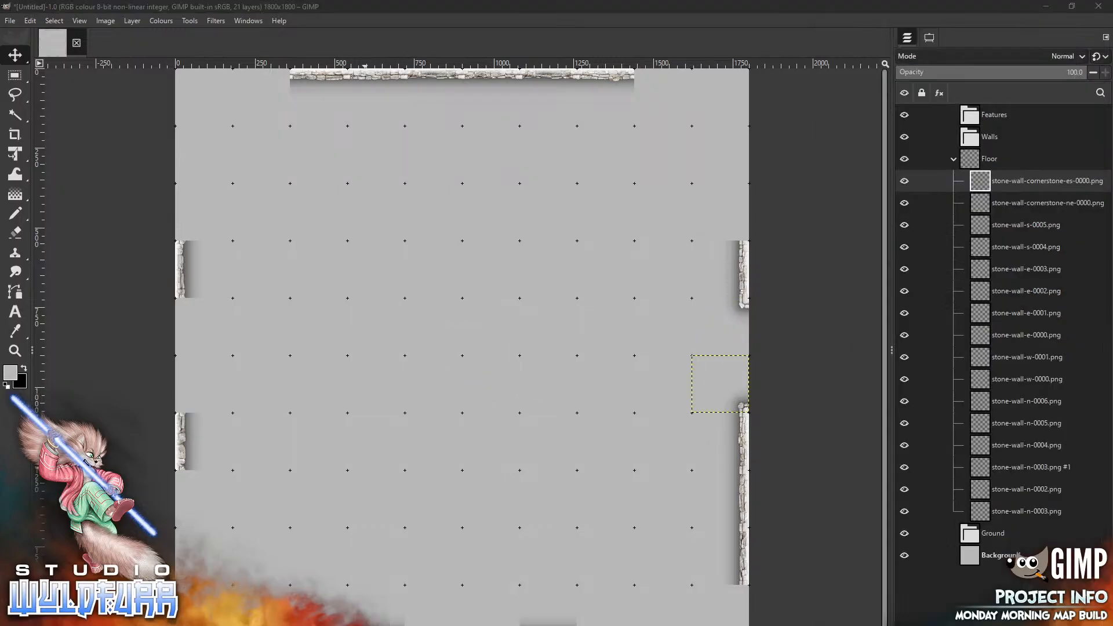
Add stone-wall-cornerstone-nw-0001.png and place it at the lower end of the upper west wall
{"action": "key", "text": "alt+Tab"}
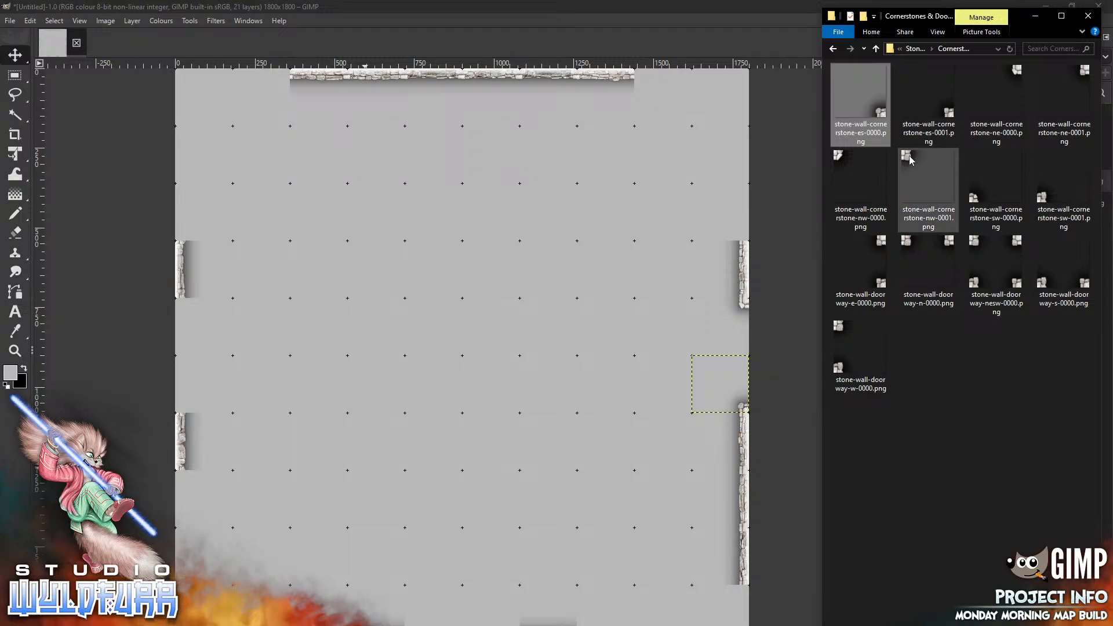
{"action": "left_click_drag", "start_coordinate": [929, 186], "coordinate": [334, 300]}
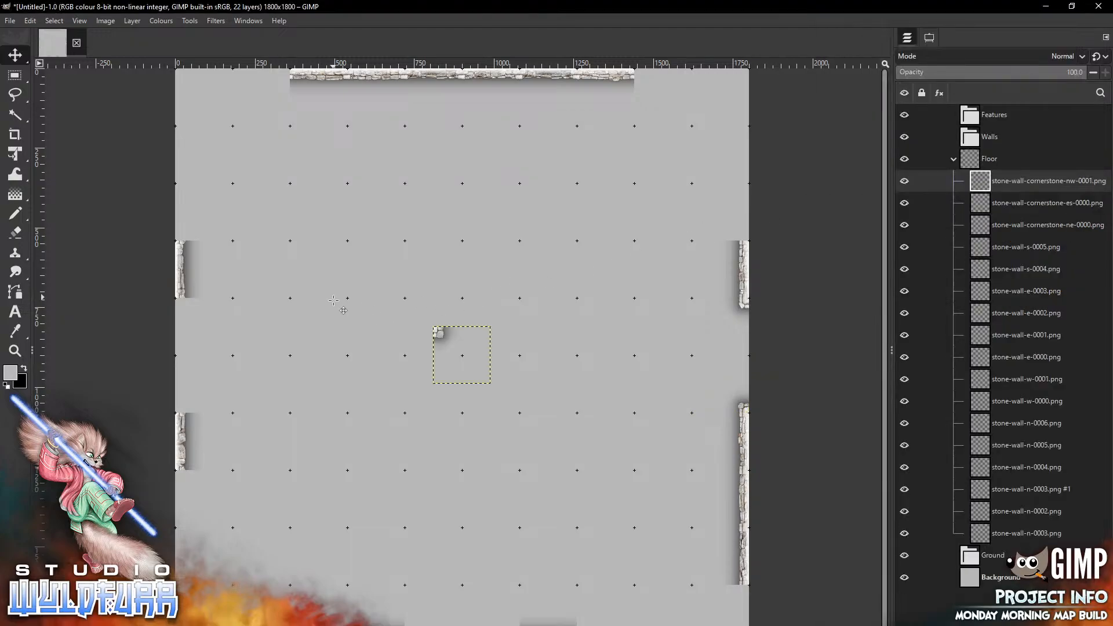
{"action": "mouse_move", "coordinate": [442, 333]}
{"action": "left_mouse_down"}
{"action": "mouse_move", "coordinate": [269, 404]}
{"action": "mouse_move", "coordinate": [186, 309]}
{"action": "left_mouse_up"}
Add stone-wall-cornerstone-sw-0000.png and place it at the upper end of the lower west wall
{"action": "key", "text": "alt+Tab"}
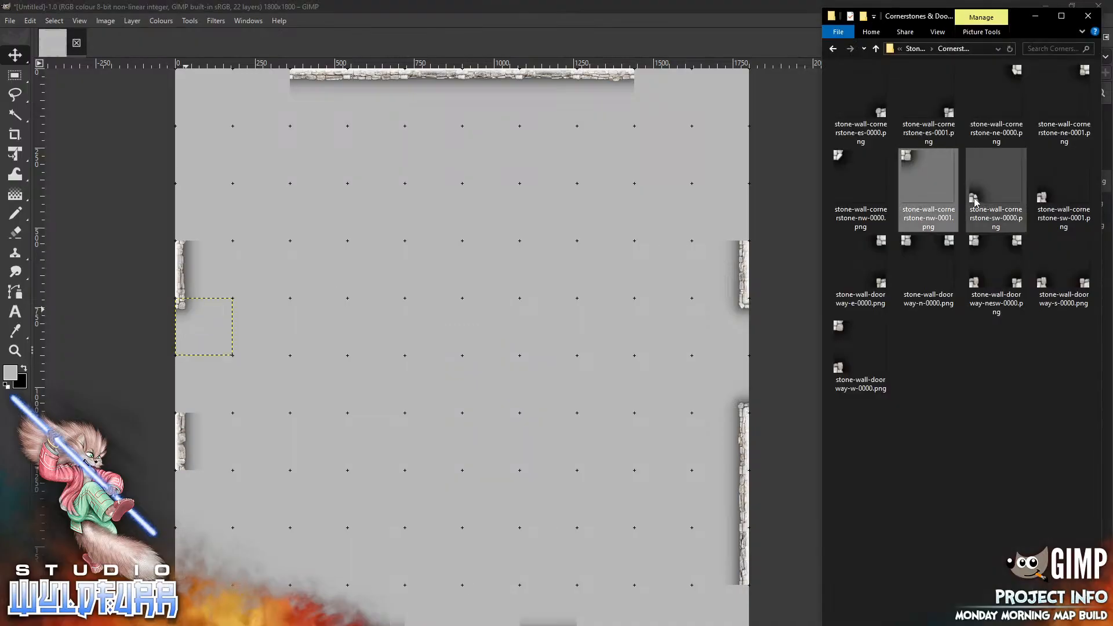
{"action": "left_click_drag", "start_coordinate": [996, 180], "coordinate": [411, 224]}
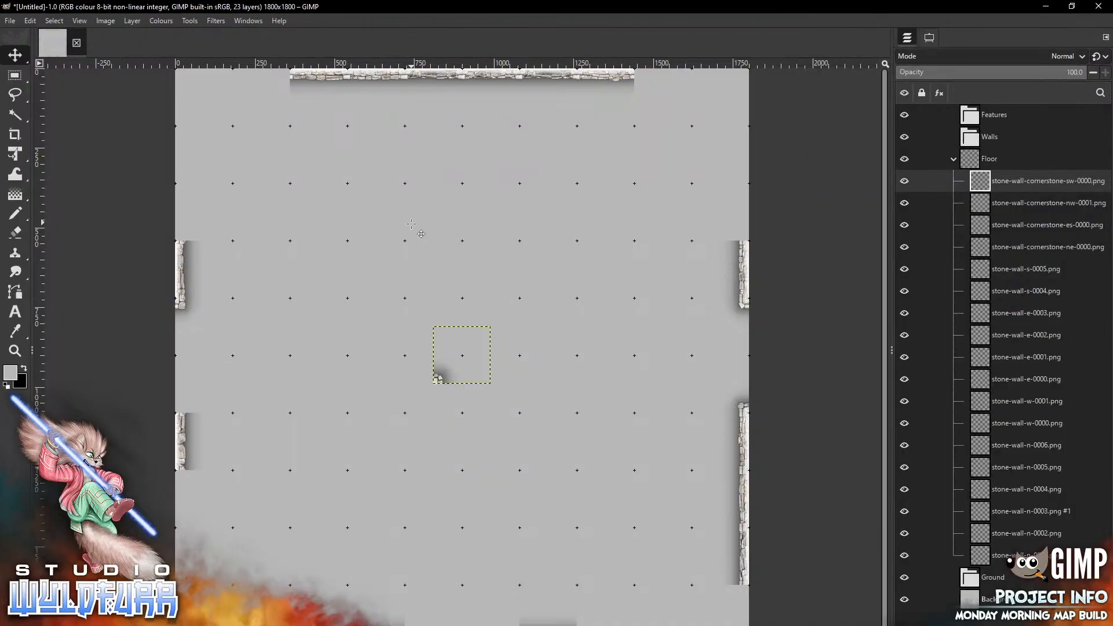
{"action": "left_click_drag", "start_coordinate": [440, 374], "coordinate": [184, 403]}
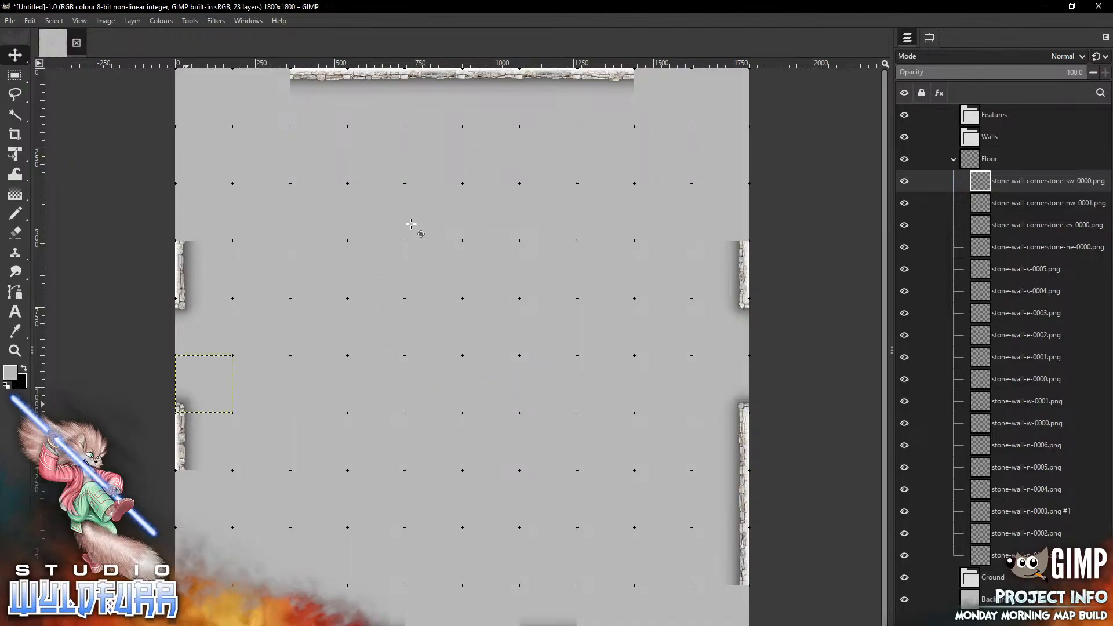
Add stone-wall-cornerstone-sw-0001.png and place it on the bottom edge just right of stone-wall-s-0005
{"action": "key", "text": "alt+Tab"}
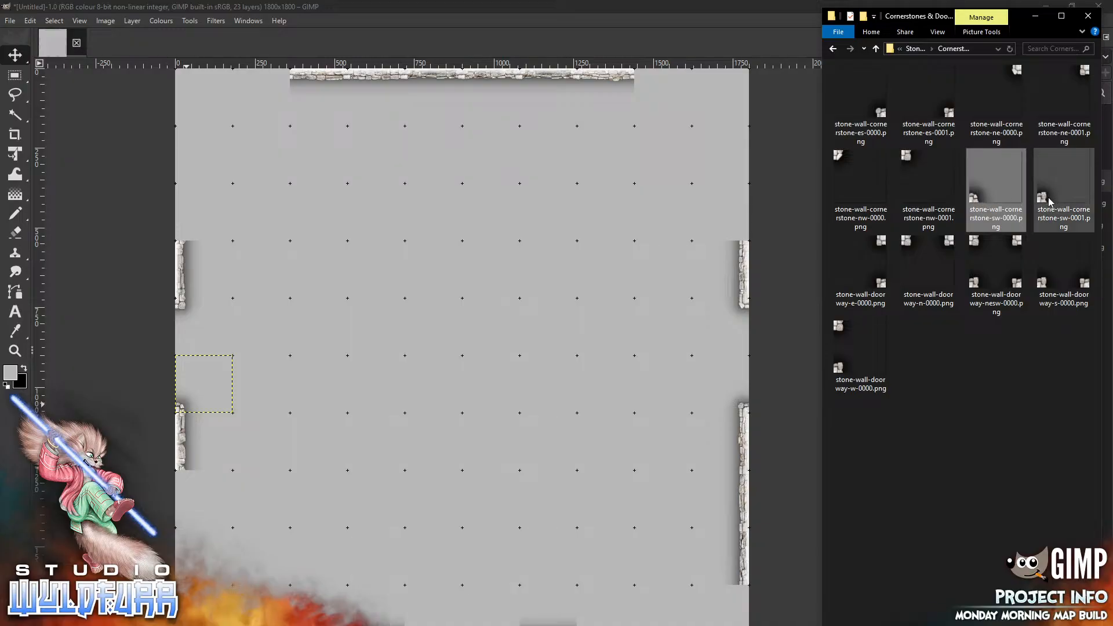
{"action": "left_click_drag", "start_coordinate": [1047, 197], "coordinate": [414, 387]}
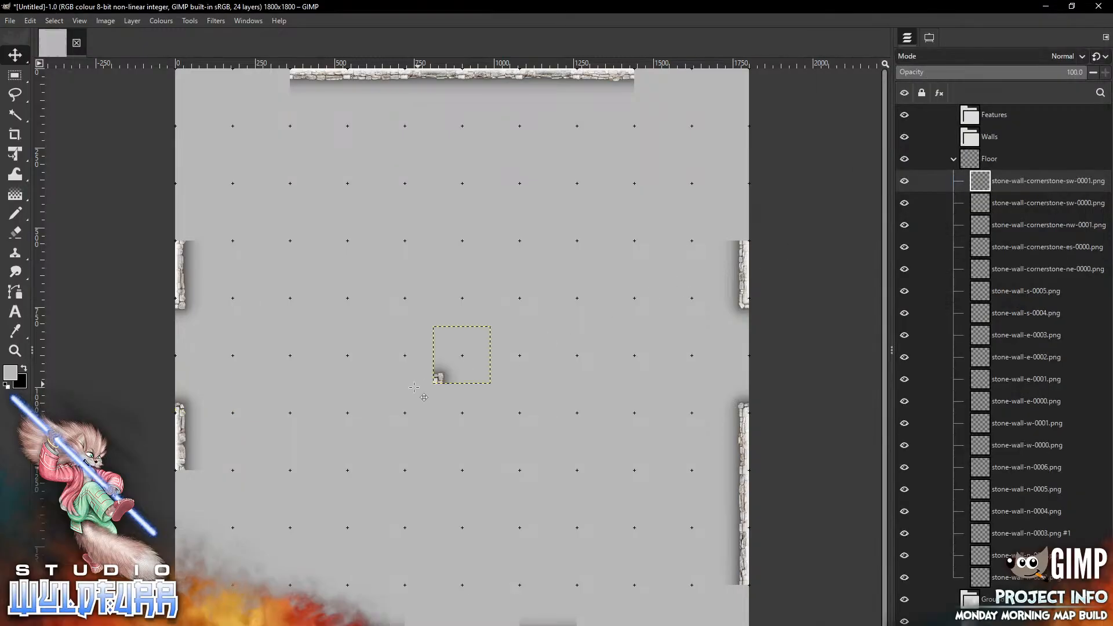
{"action": "left_click_drag", "start_coordinate": [419, 614], "coordinate": [411, 623]}
Add stone-wall-cornerstone-es-0001.png and place it on the bottom edge just left of stone-wall-s-0004
{"action": "key", "text": "alt+Tab"}
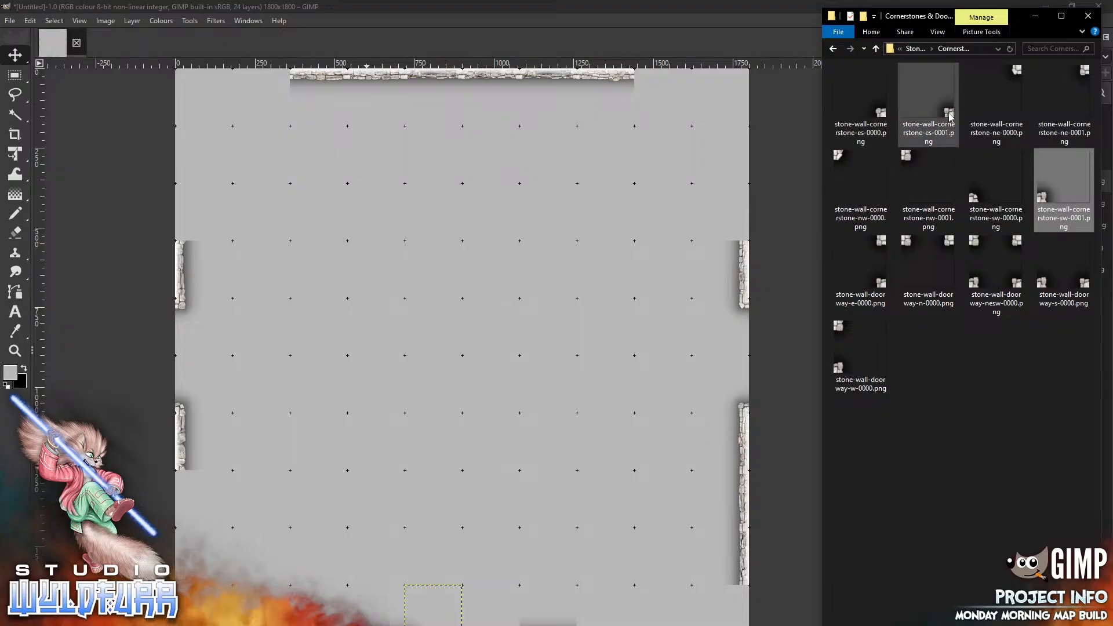
{"action": "left_click_drag", "start_coordinate": [951, 116], "coordinate": [496, 212]}
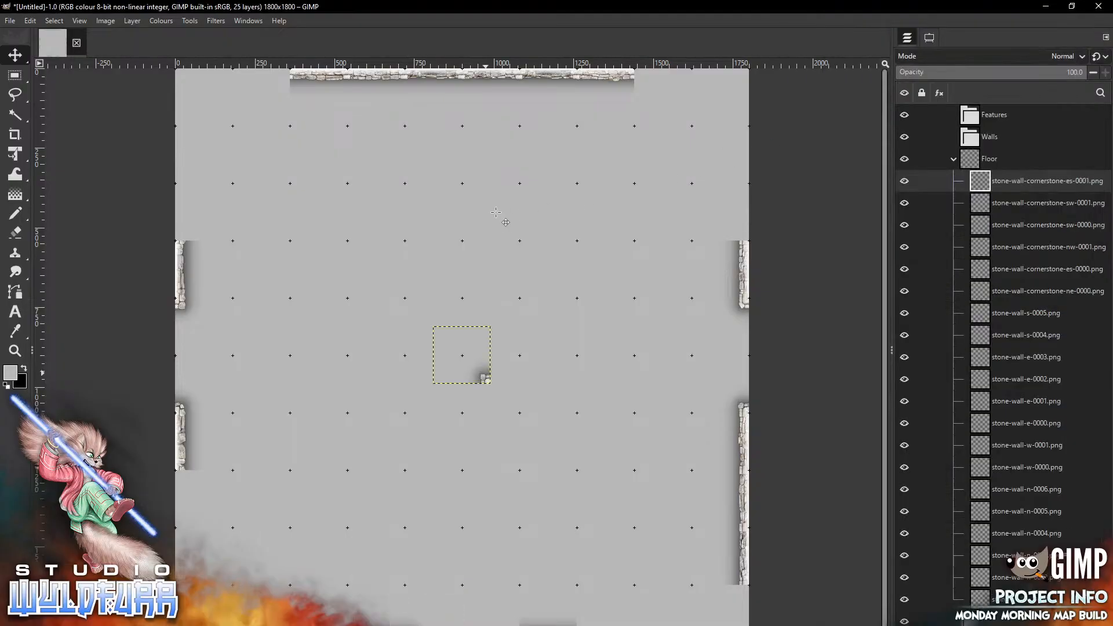
{"action": "left_click_drag", "start_coordinate": [483, 378], "coordinate": [491, 614]}
Return to the Stone Wall Overlays folder and place stone-wall-corner-ne-0000.png in the canvas's top-right corner
{"action": "key", "text": "alt+Tab"}
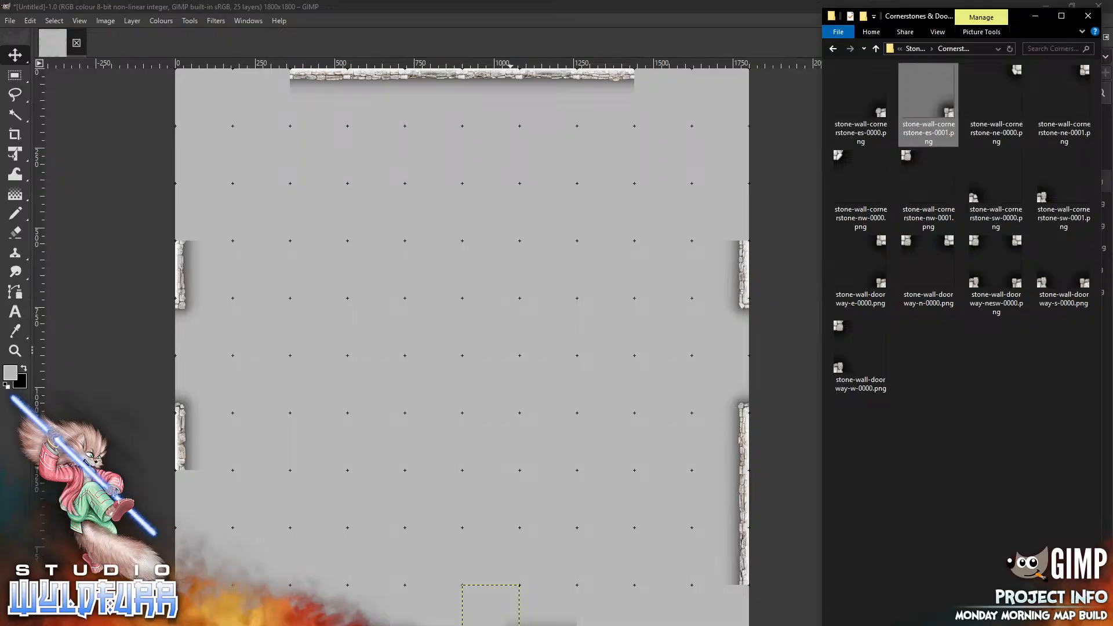
{"action": "left_click", "coordinate": [919, 49]}
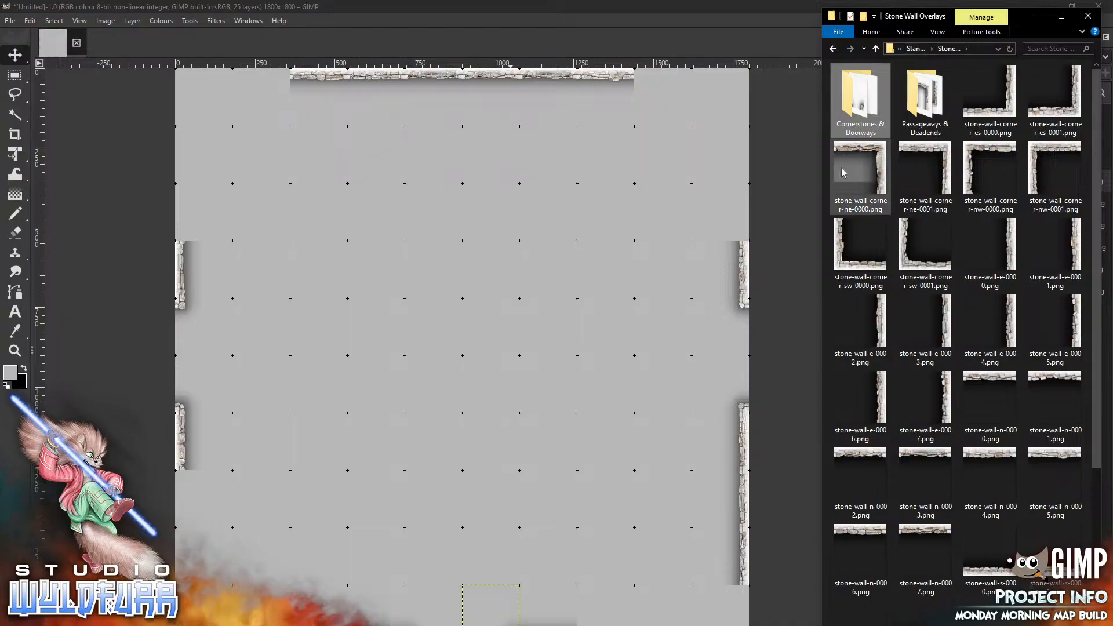
{"action": "left_click_drag", "start_coordinate": [841, 168], "coordinate": [528, 295]}
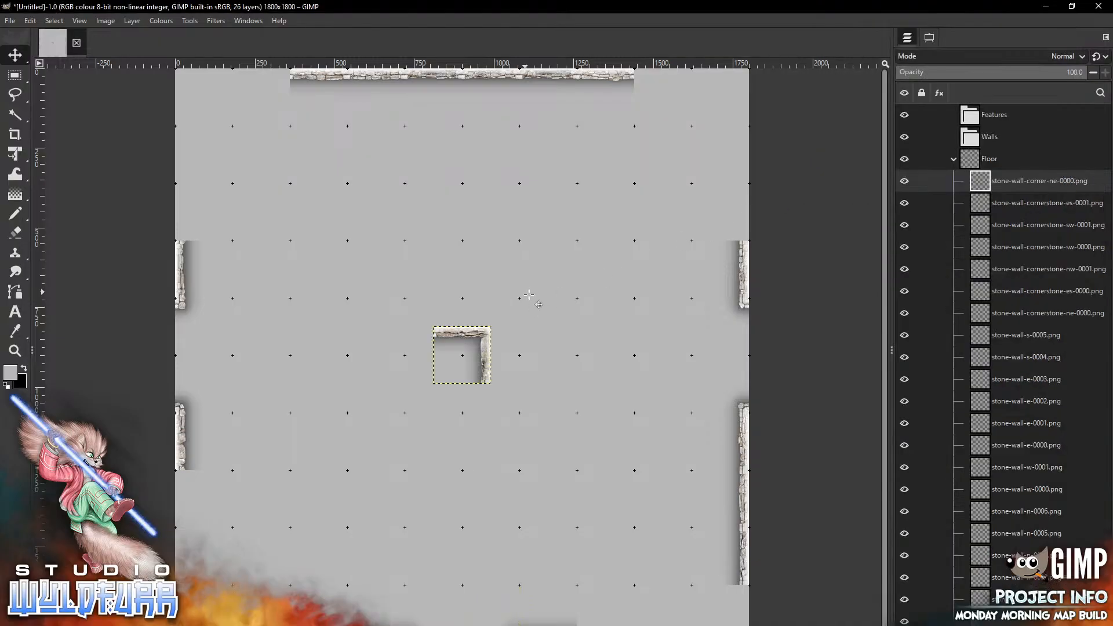
{"action": "left_click_drag", "start_coordinate": [462, 355], "coordinate": [720, 97]}
Add stone-wall-corner-nw-0001.png from the explorer and place it in the canvas's top-left corner
{"action": "key", "text": "alt+Tab"}
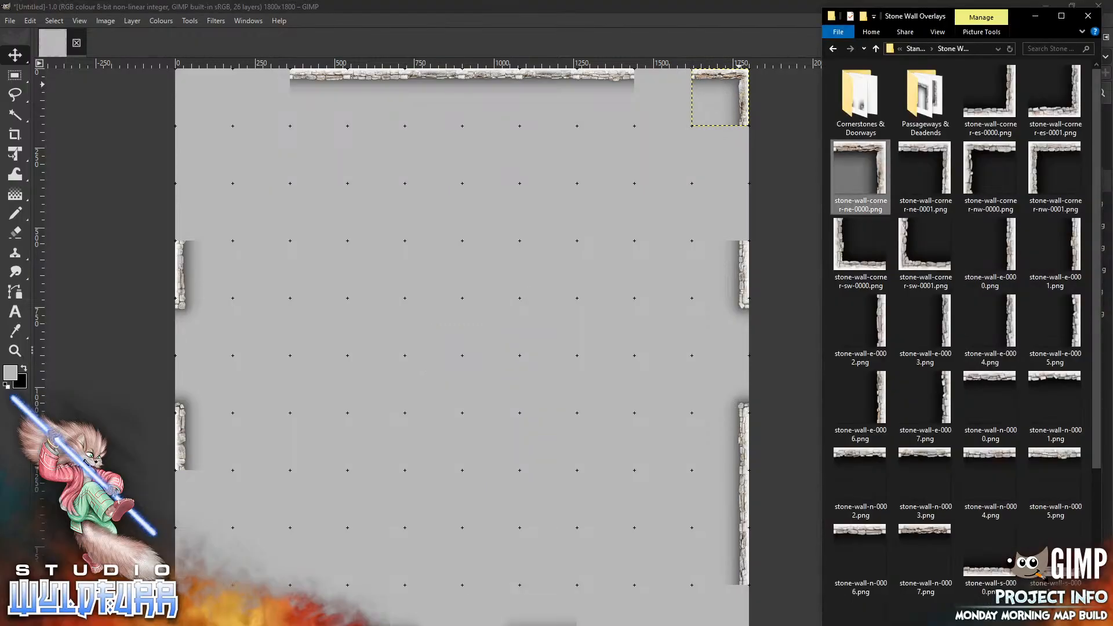
{"action": "left_click_drag", "start_coordinate": [1050, 163], "coordinate": [450, 284]}
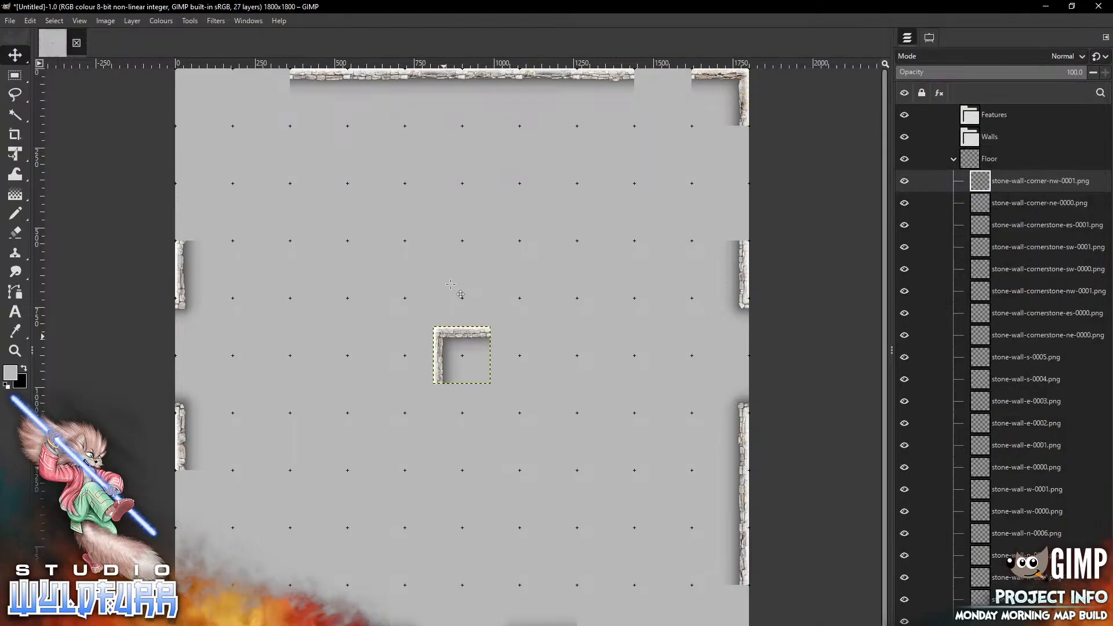
{"action": "mouse_move", "coordinate": [444, 336]}
{"action": "left_mouse_down"}
{"action": "mouse_move", "coordinate": [379, 261]}
{"action": "mouse_move", "coordinate": [188, 87]}
{"action": "left_mouse_up"}
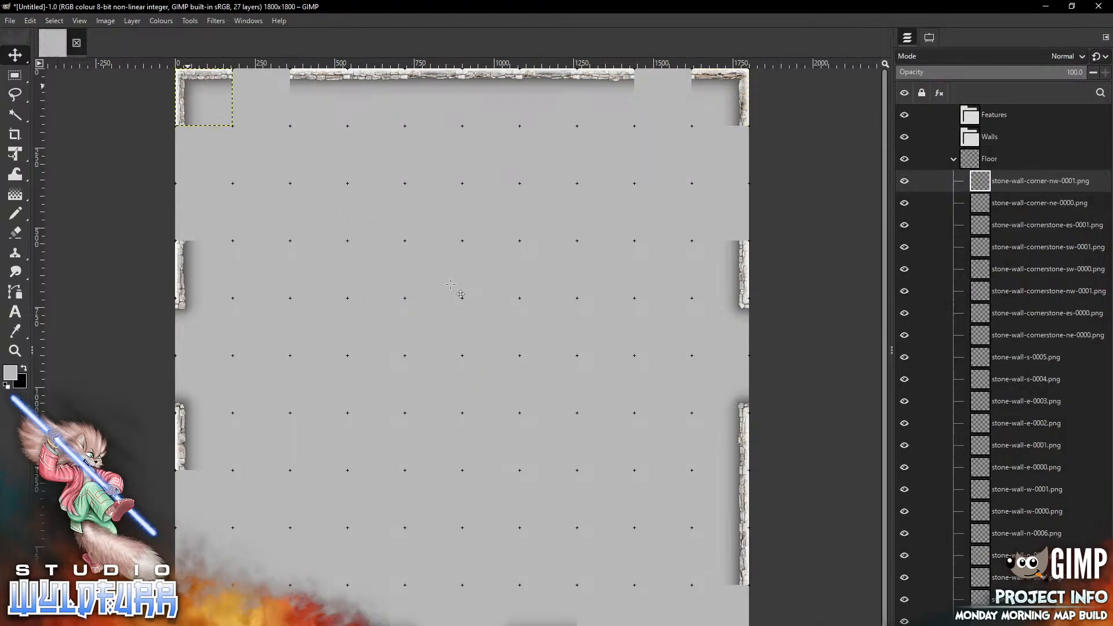
Add stone-wall-corner-sw-0001.png and place it in the canvas's bottom-left corner
{"action": "key", "text": "alt+Tab"}
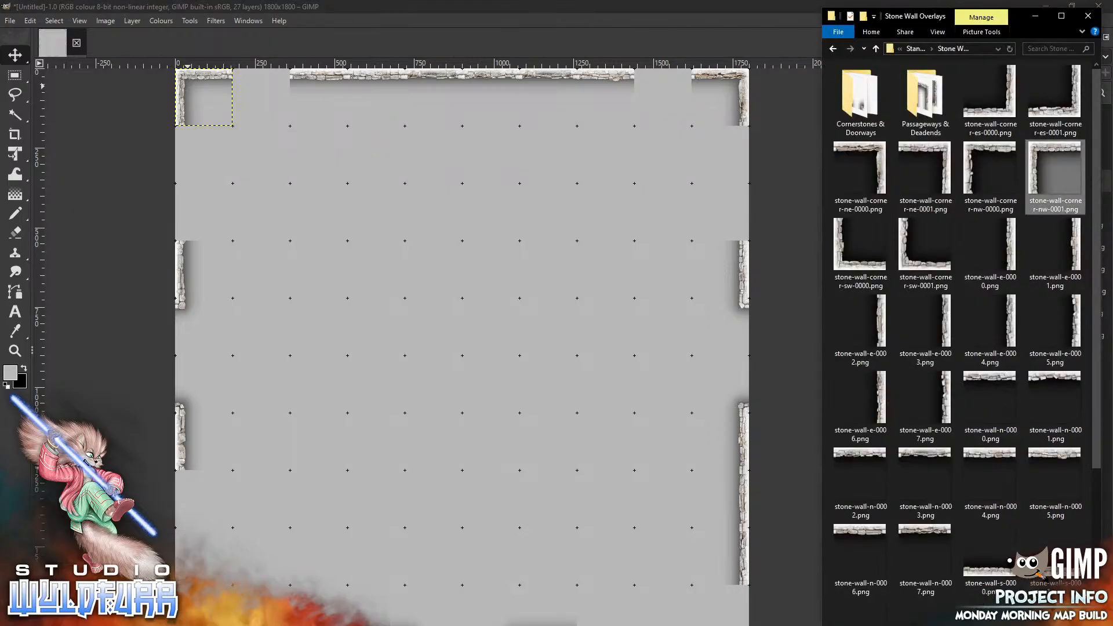
{"action": "left_click", "coordinate": [910, 266]}
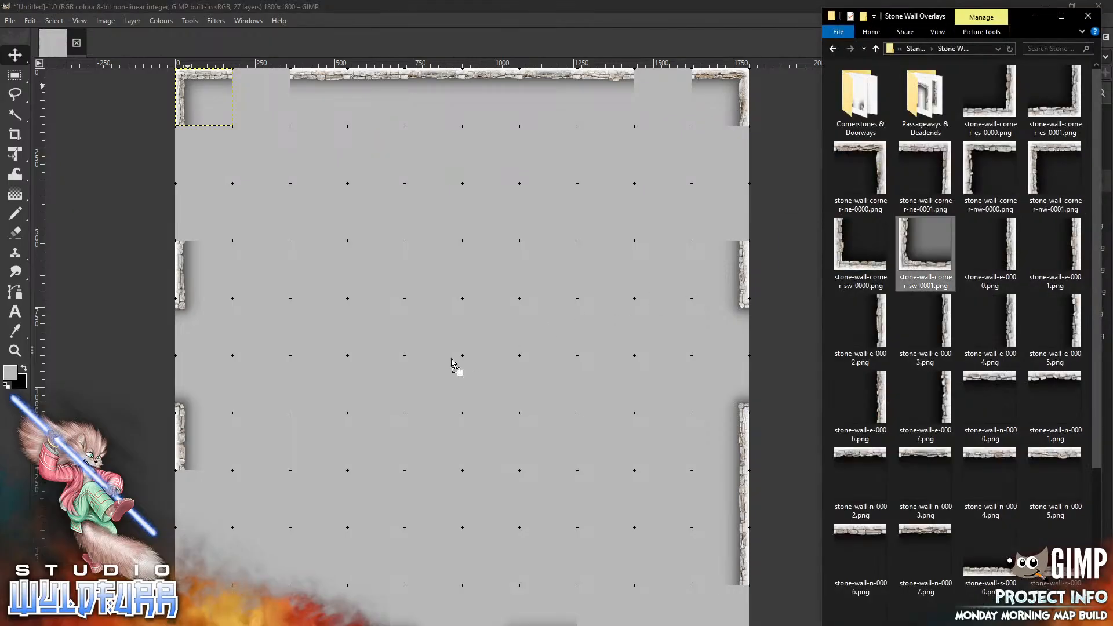
{"action": "mouse_move", "coordinate": [910, 267]}
{"action": "left_mouse_down"}
{"action": "mouse_move", "coordinate": [396, 379]}
{"action": "mouse_move", "coordinate": [352, 458]}
{"action": "mouse_move", "coordinate": [187, 625]}
{"action": "left_mouse_up"}
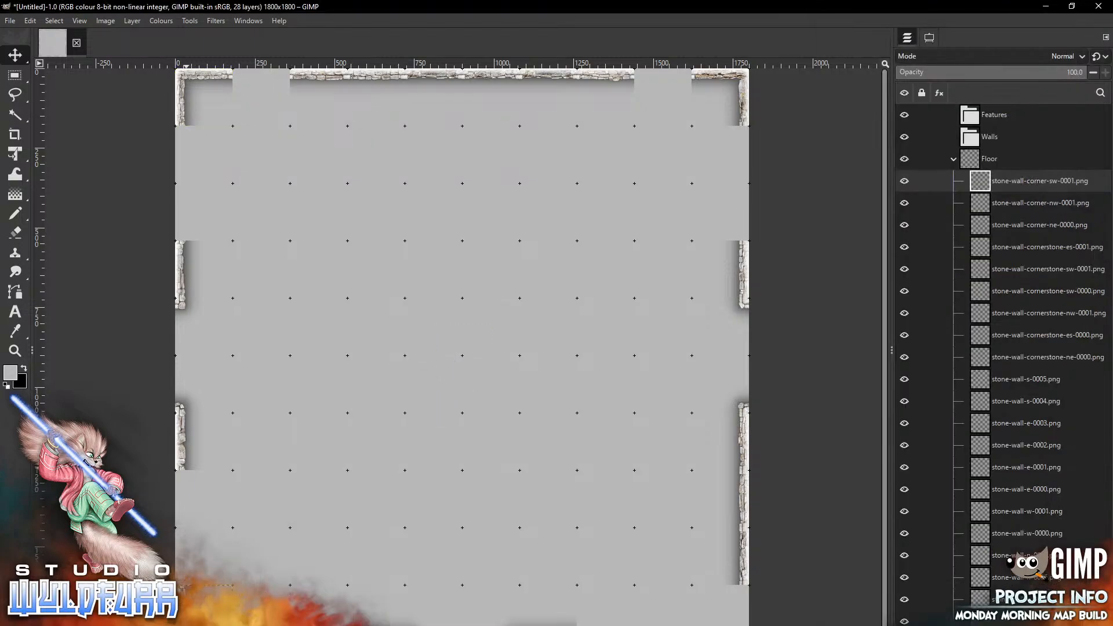
Add stone-wall-corner-es-0000.png and position it in the canvas's bottom-right corner
{"action": "key", "text": "alt+Tab"}
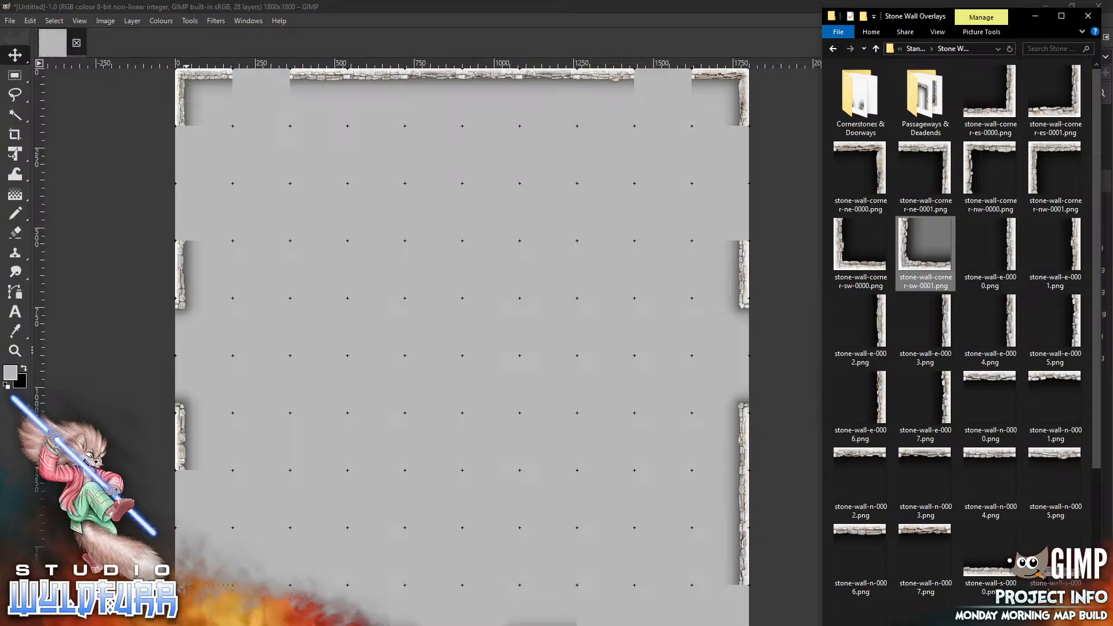
{"action": "left_click_drag", "start_coordinate": [637, 282], "coordinate": [637, 282]}
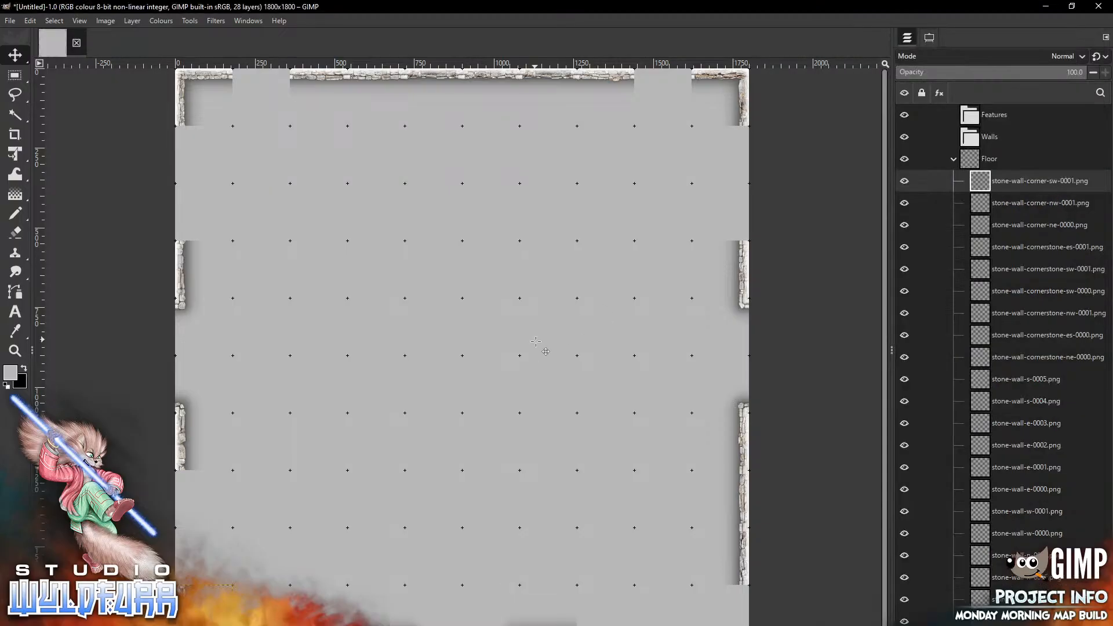
{"action": "mouse_move", "coordinate": [507, 294]}
{"action": "left_mouse_down"}
{"action": "mouse_move", "coordinate": [536, 341]}
{"action": "mouse_move", "coordinate": [739, 531]}
{"action": "left_mouse_up"}
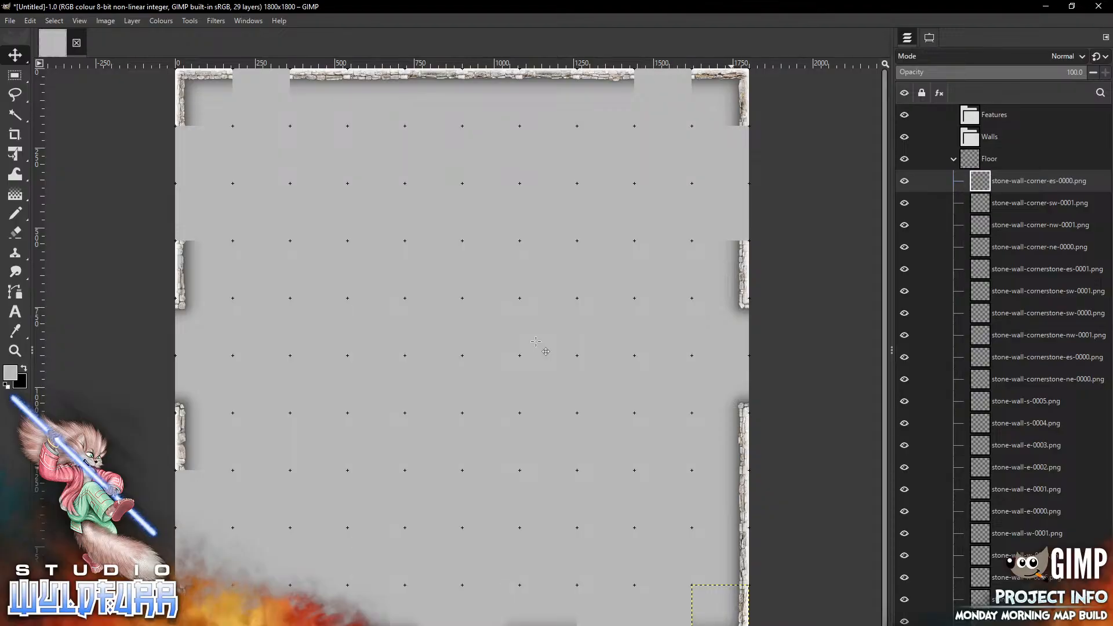
{"action": "mouse_move", "coordinate": [735, 615]}
{"action": "left_mouse_down"}
{"action": "mouse_move", "coordinate": [465, 270]}
{"action": "mouse_move", "coordinate": [502, 295]}
{"action": "mouse_move", "coordinate": [504, 269]}
{"action": "mouse_move", "coordinate": [542, 375]}
{"action": "mouse_move", "coordinate": [571, 334]}
{"action": "mouse_move", "coordinate": [449, 421]}
{"action": "mouse_move", "coordinate": [477, 399]}
{"action": "mouse_move", "coordinate": [478, 323]}
{"action": "mouse_move", "coordinate": [503, 323]}
{"action": "mouse_move", "coordinate": [506, 456]}
{"action": "mouse_move", "coordinate": [698, 606]}
{"action": "mouse_move", "coordinate": [735, 615]}
{"action": "left_mouse_up"}
Add stone-wall-s-0007.png and place it on the bottom edge just left of the bottom-right corner
{"action": "key", "text": "alt+Tab"}
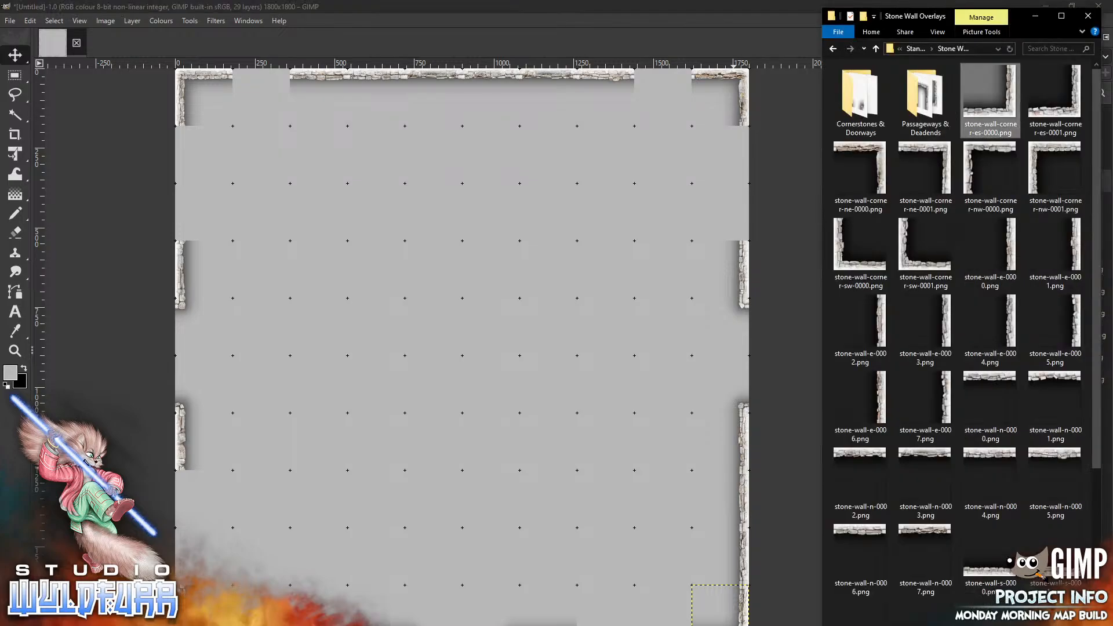
{"action": "scroll", "coordinate": [963, 342], "scroll_direction": "down", "scroll_amount": 3}
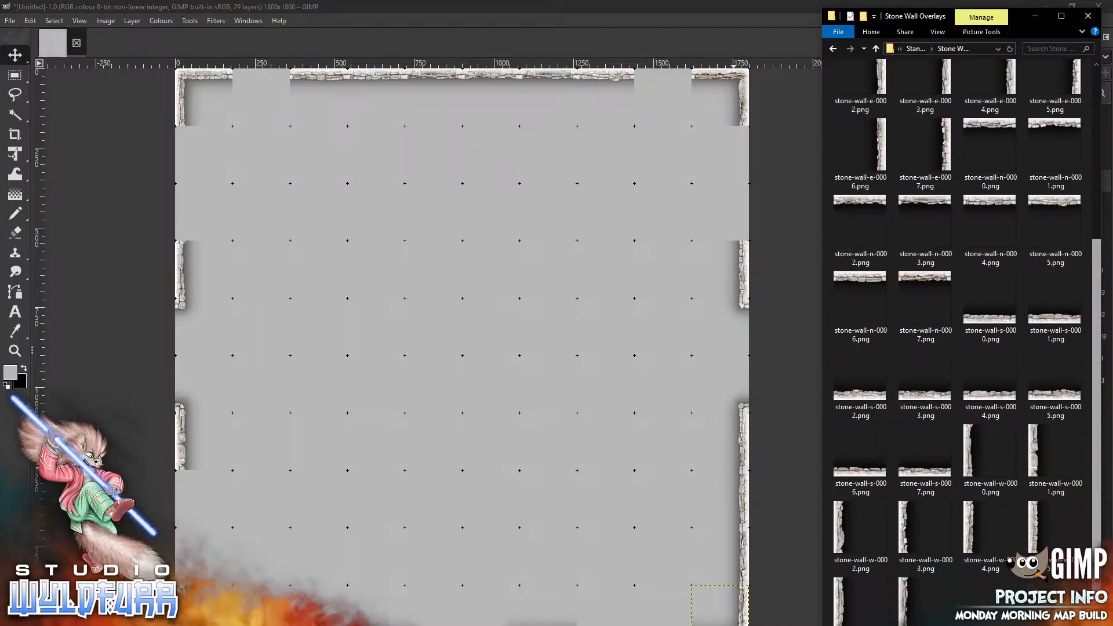
{"action": "left_click_drag", "start_coordinate": [928, 461], "coordinate": [508, 434]}
{"action": "left_click_drag", "start_coordinate": [462, 378], "coordinate": [667, 625]}
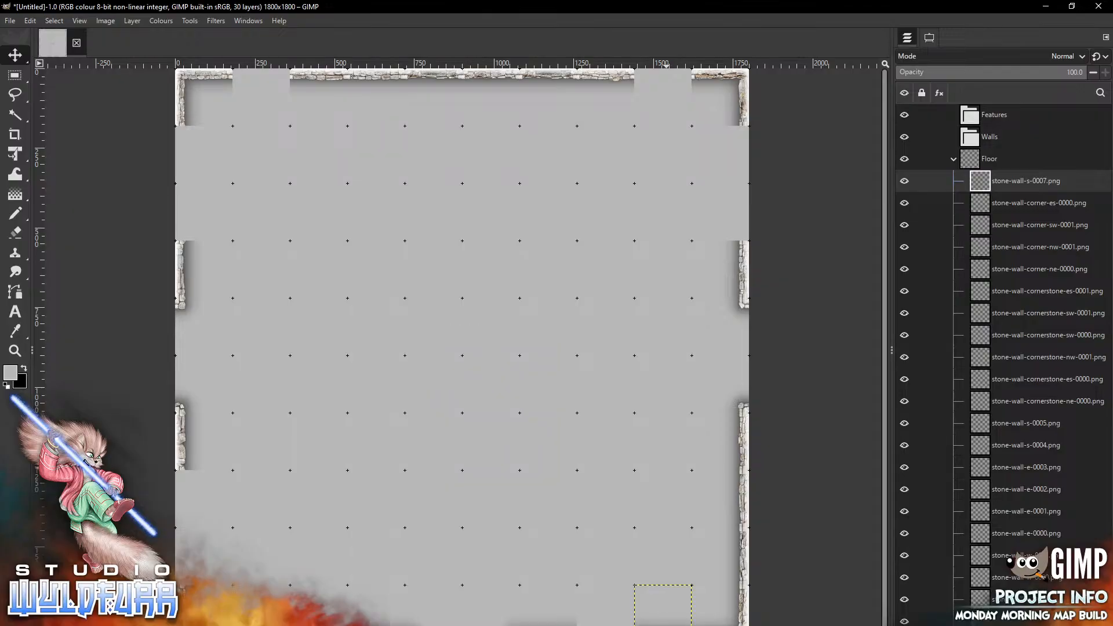
Add stone-wall-s-0006.png onto the bottom edge just left of stone-wall-s-0007
{"action": "key", "text": "alt+Tab"}
{"action": "left_click_drag", "start_coordinate": [862, 472], "coordinate": [613, 623]}
Add another copy of stone-wall-s-0005.png and place it on the bottom edge next to the bottom-left corner
{"action": "key", "text": "alt+Tab"}
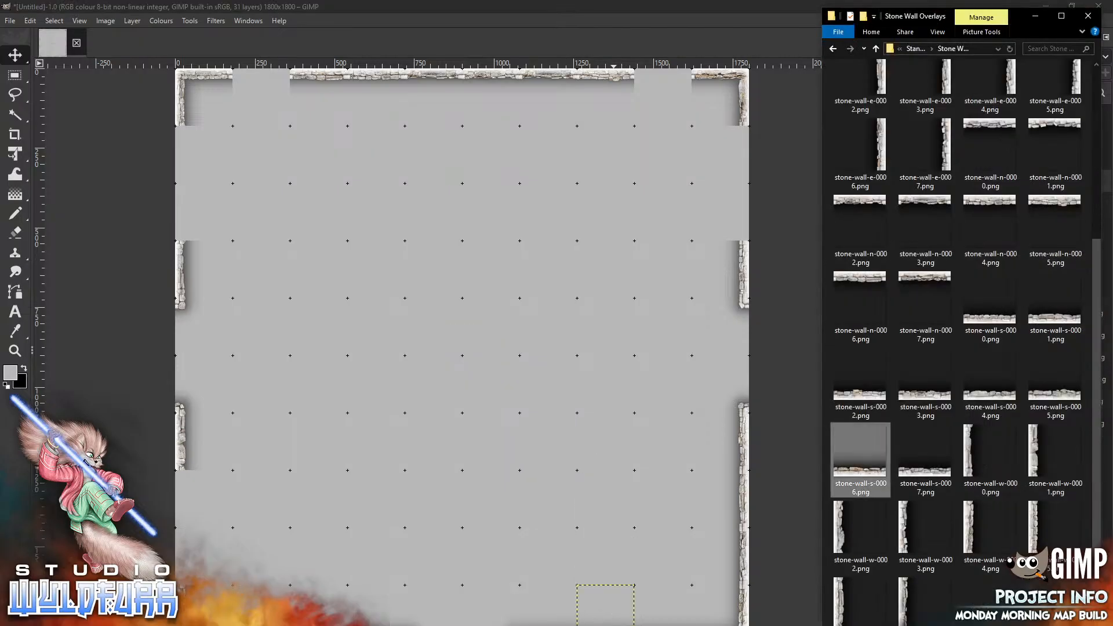
{"action": "left_click", "coordinate": [1055, 380]}
{"action": "left_click_drag", "start_coordinate": [348, 383], "coordinate": [347, 383]}
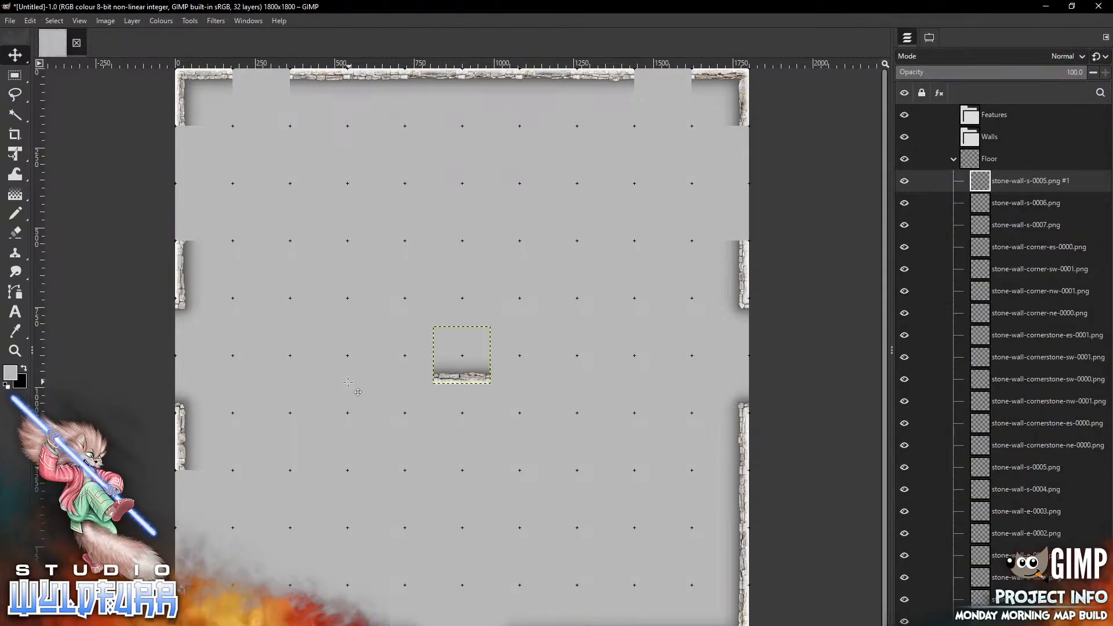
{"action": "left_click_drag", "start_coordinate": [463, 354], "coordinate": [262, 614]}
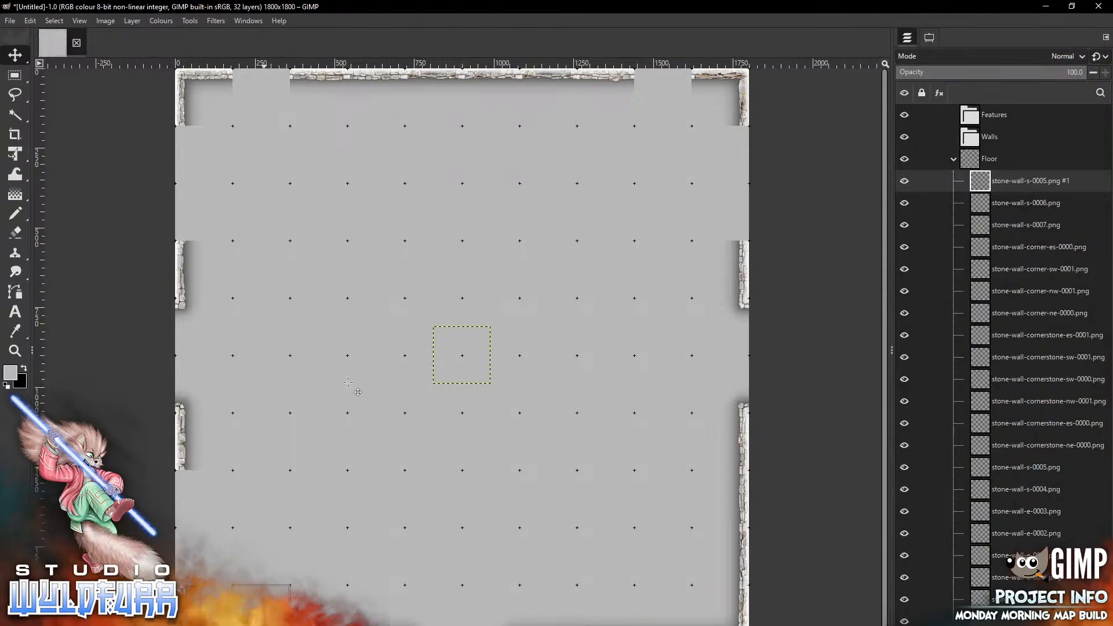
Add another copy of stone-wall-s-0004.png onto the bottom edge right of the new stone-wall-s-0005 copy
{"action": "key", "text": "alt+Tab"}
{"action": "left_click_drag", "start_coordinate": [1056, 383], "coordinate": [442, 367]}
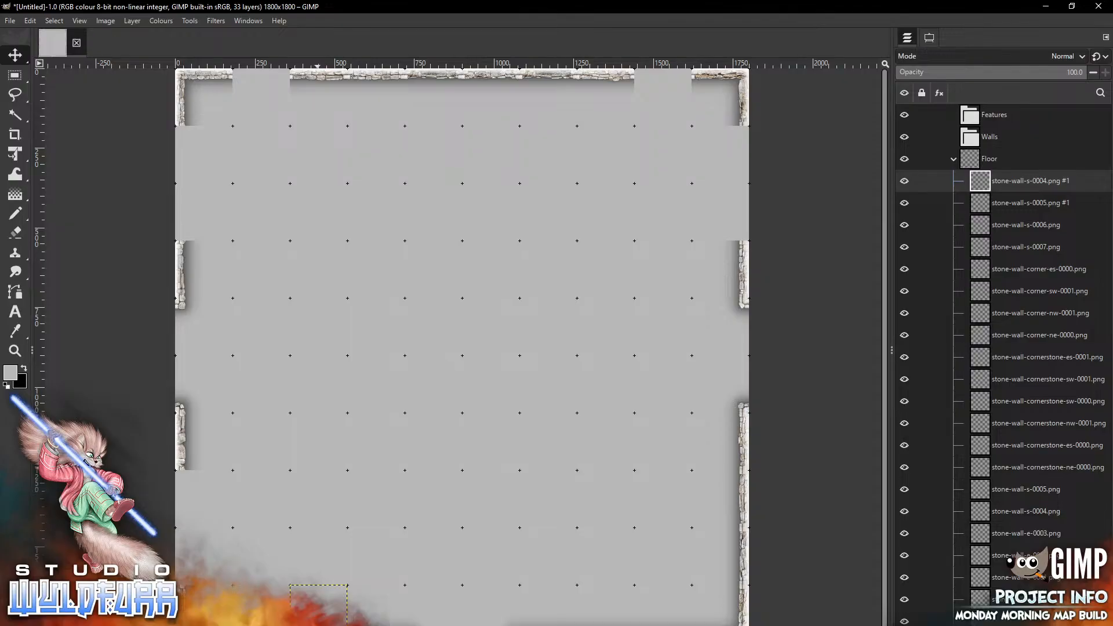
Add stone-wall-w-0002.png and place it on the west edge in the second row below the top-left corner
{"action": "key", "text": "alt+Tab"}
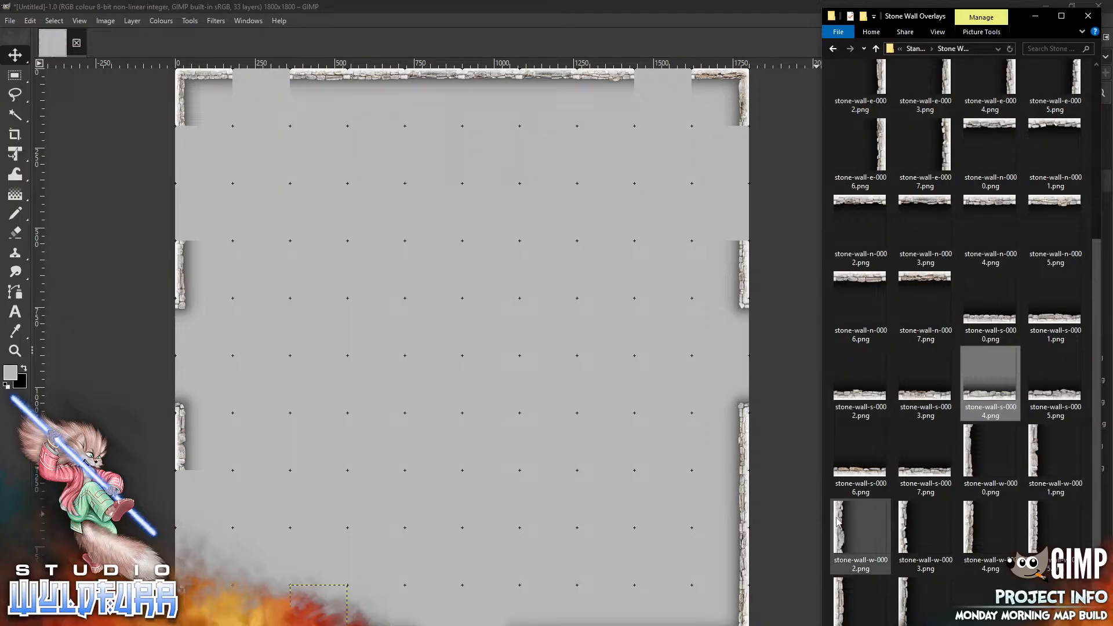
{"action": "left_click", "coordinate": [860, 527]}
{"action": "left_click_drag", "start_coordinate": [294, 231], "coordinate": [294, 231]}
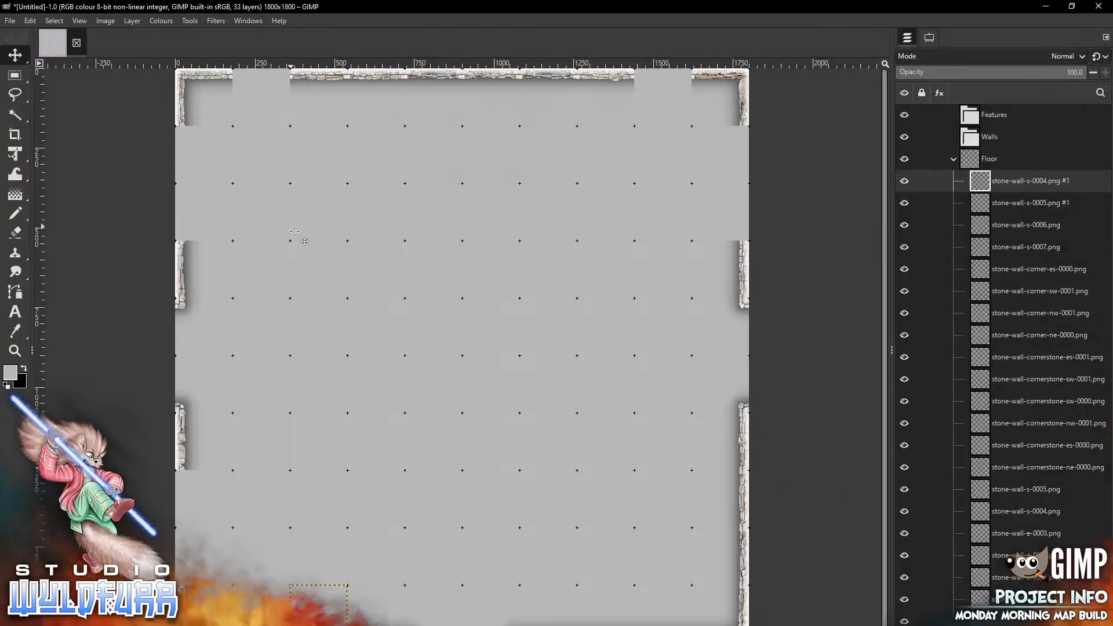
{"action": "left_click_drag", "start_coordinate": [215, 183], "coordinate": [187, 206]}
Add stone-wall-w-0003.png onto the west edge directly below the top-left corner
{"action": "key", "text": "alt+Tab"}
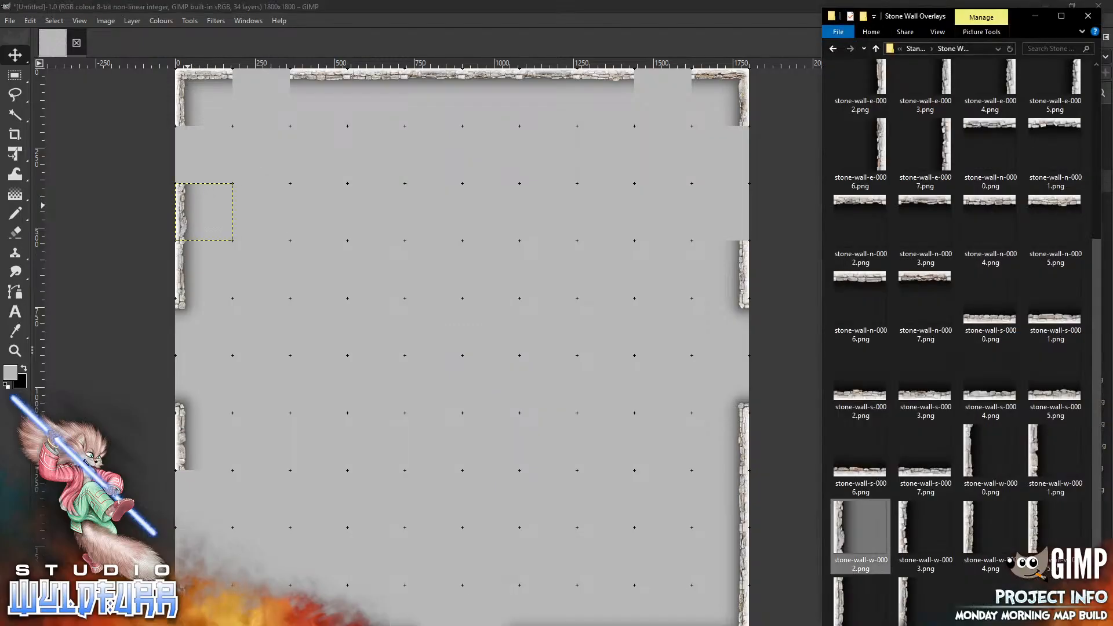
{"action": "left_click_drag", "start_coordinate": [926, 530], "coordinate": [185, 157]}
Add stone-wall-w-0004.png and place it on the lower west edge below the existing west wall segment
{"action": "key", "text": "alt+Tab"}
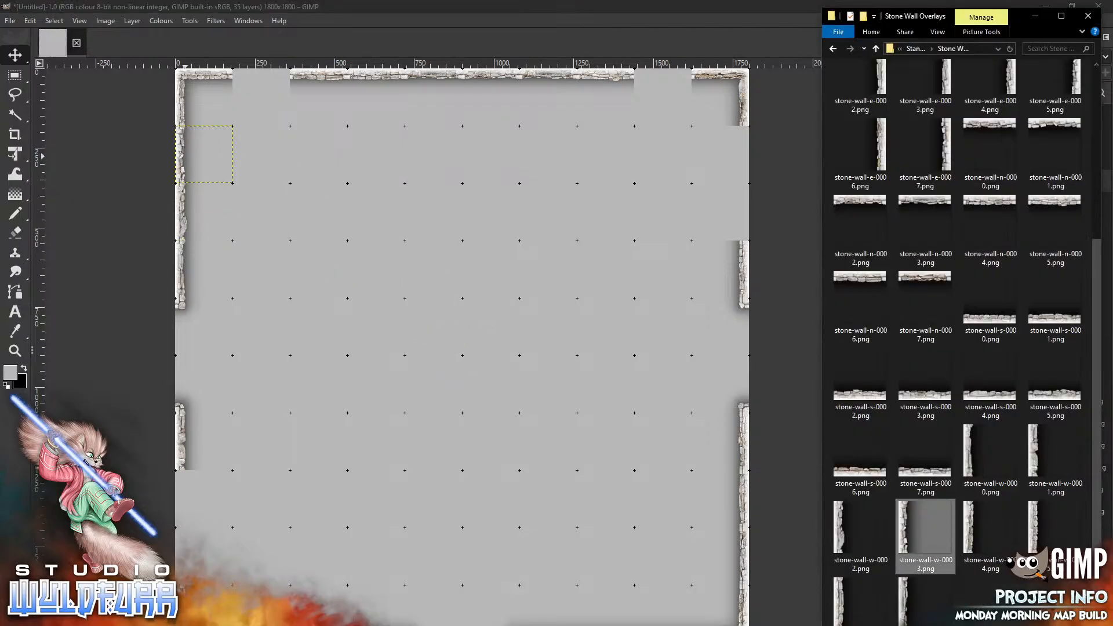
{"action": "left_click_drag", "start_coordinate": [990, 527], "coordinate": [379, 367]}
{"action": "mouse_move", "coordinate": [443, 341]}
{"action": "left_mouse_down"}
{"action": "mouse_move", "coordinate": [385, 412]}
{"action": "mouse_move", "coordinate": [198, 496]}
{"action": "mouse_move", "coordinate": [182, 492]}
{"action": "left_mouse_up"}
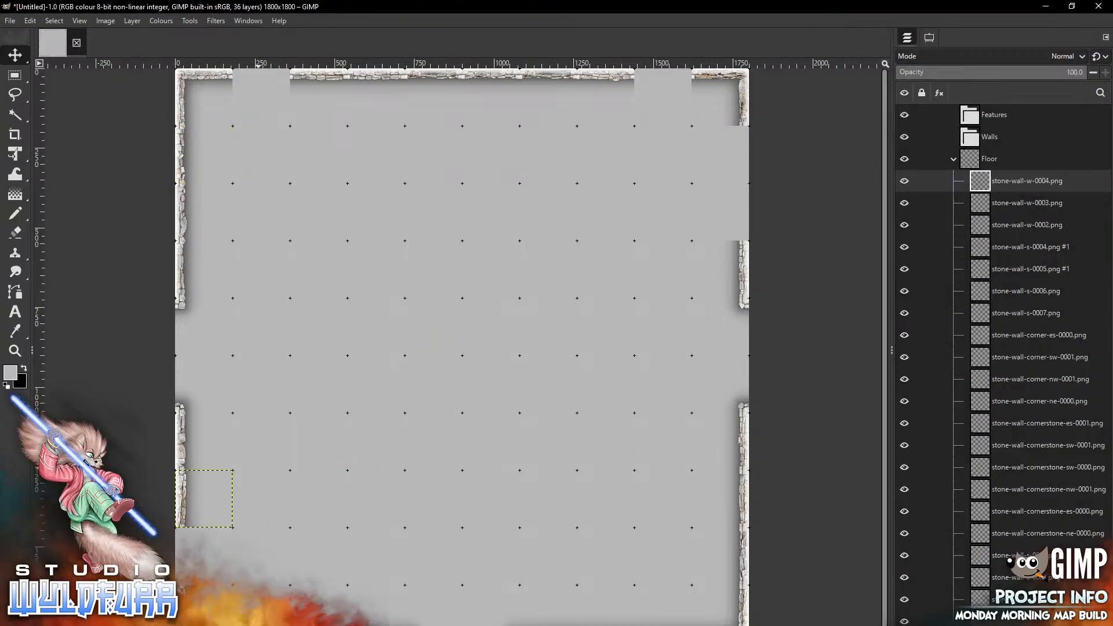
Add stone-wall-w-0005.png onto the west edge just above the bottom-left corner
{"action": "key", "text": "alt+Tab"}
{"action": "left_click_drag", "start_coordinate": [1039, 534], "coordinate": [204, 556]}
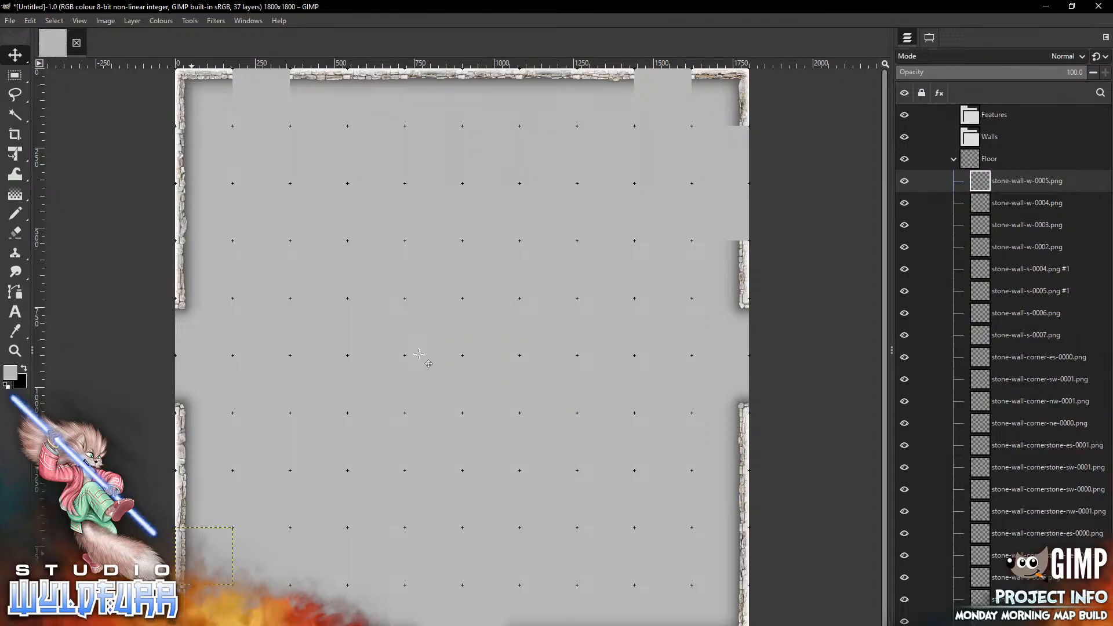
Add stone-wall-e-0007.png and place it on the east edge in the second row below the top-right corner
{"action": "key", "text": "alt+Tab"}
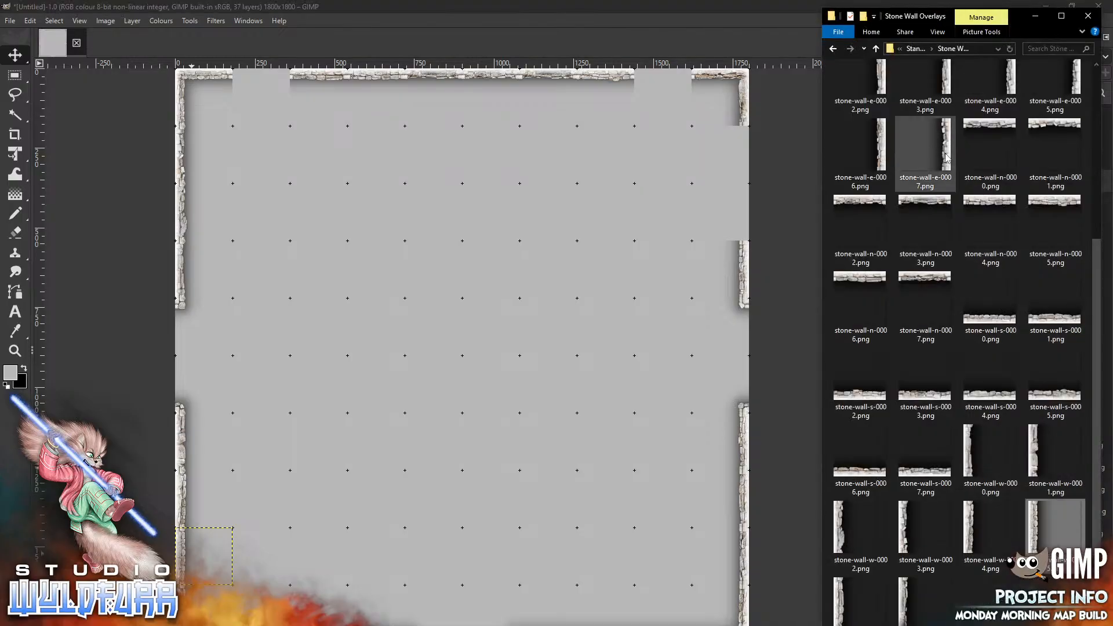
{"action": "left_click_drag", "start_coordinate": [943, 155], "coordinate": [560, 270]}
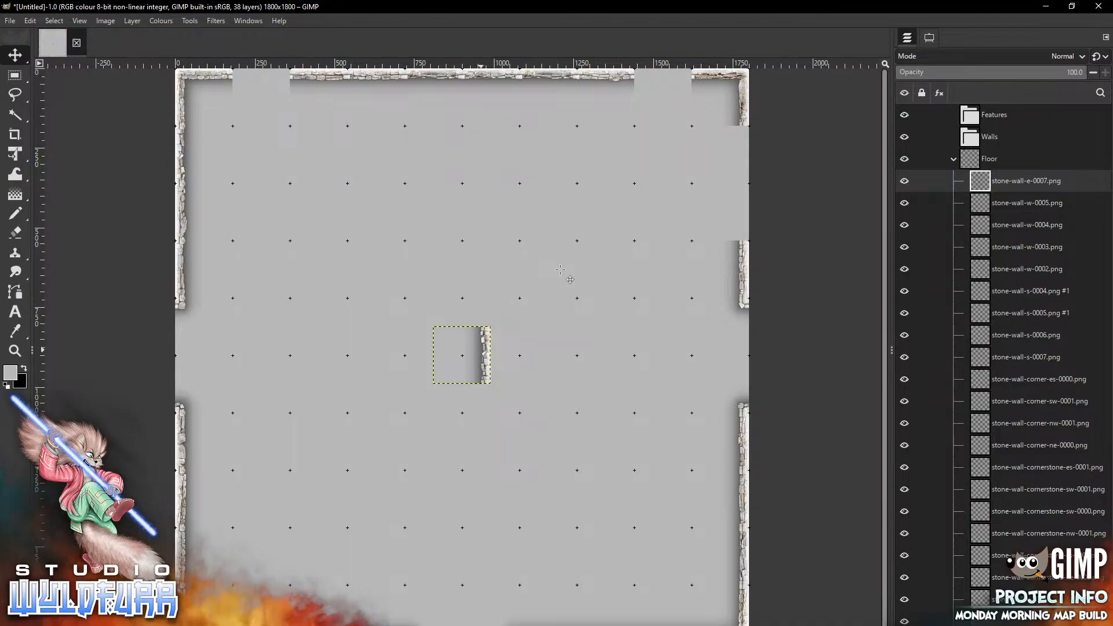
{"action": "mouse_move", "coordinate": [484, 353]}
{"action": "left_mouse_down"}
{"action": "mouse_move", "coordinate": [545, 294]}
{"action": "mouse_move", "coordinate": [743, 197]}
{"action": "mouse_move", "coordinate": [742, 209]}
{"action": "left_mouse_up"}
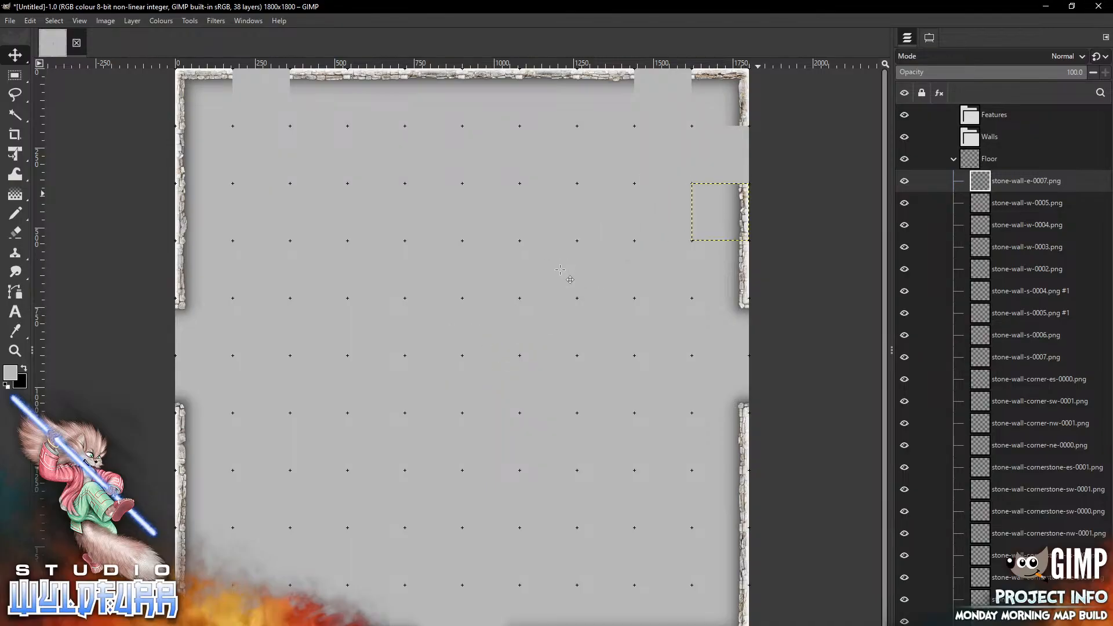
Add stone-wall-e-0006.png onto the east edge directly below the top-right corner
{"action": "key", "text": "alt+Tab"}
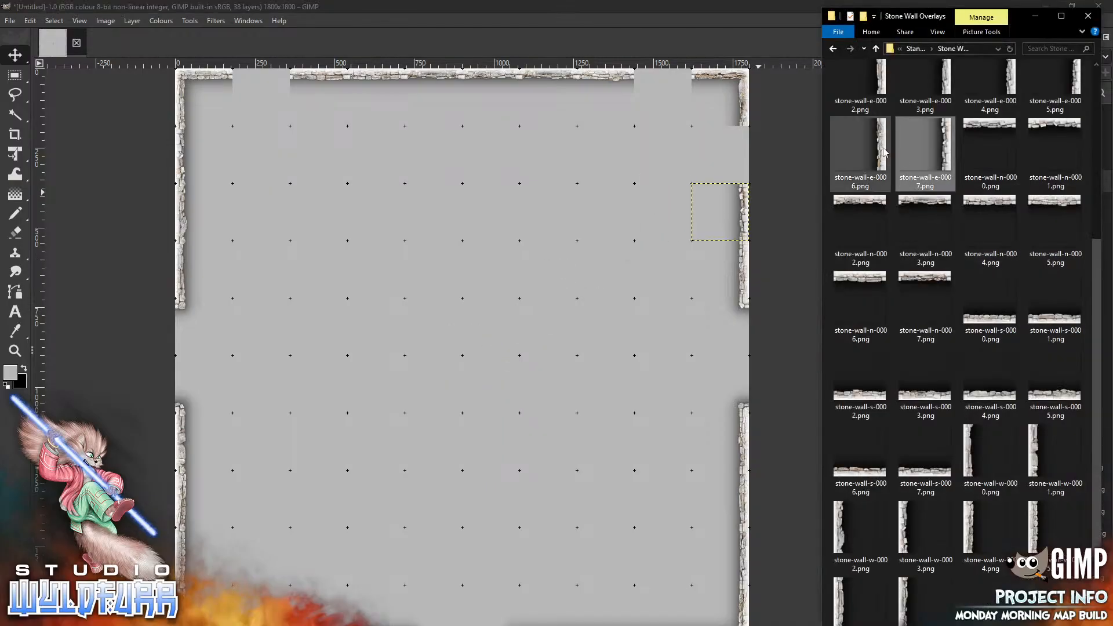
{"action": "left_click", "coordinate": [842, 164]}
{"action": "left_click_drag", "start_coordinate": [842, 164], "coordinate": [413, 289]}
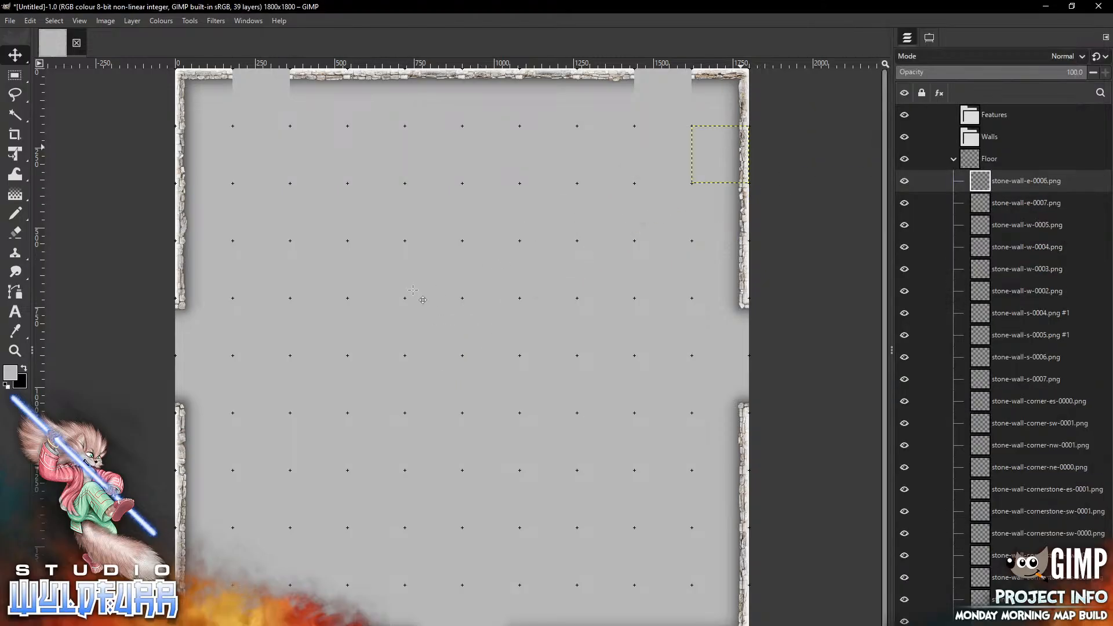
Add stone-wall-n-0000.png and place it on the top edge just left of the top-right corner
{"action": "key", "text": "alt+Tab"}
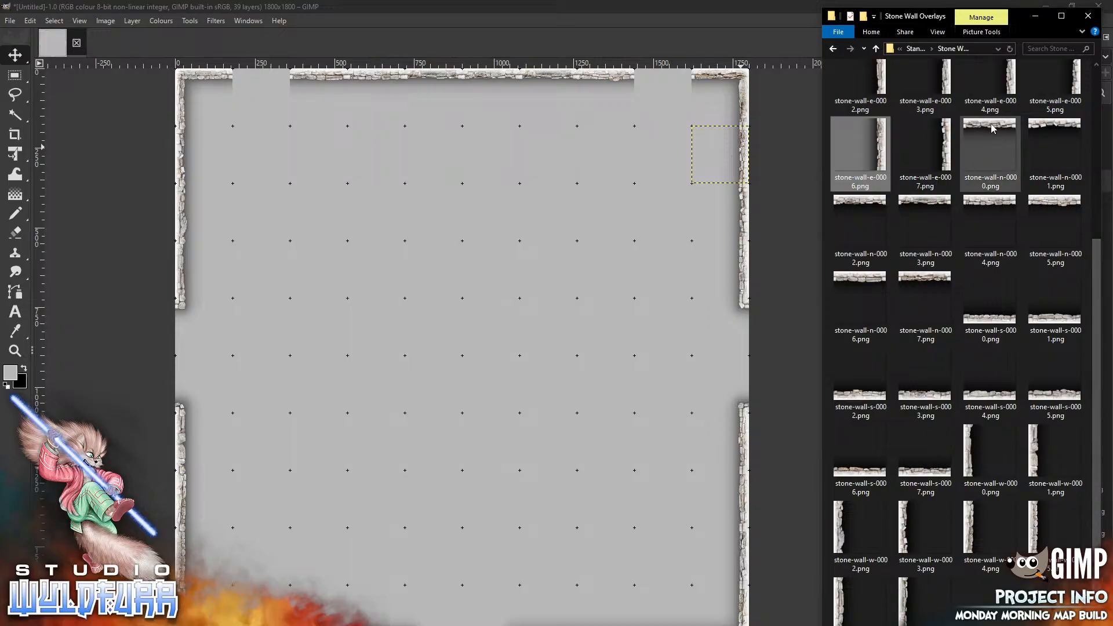
{"action": "left_click_drag", "start_coordinate": [990, 145], "coordinate": [526, 268]}
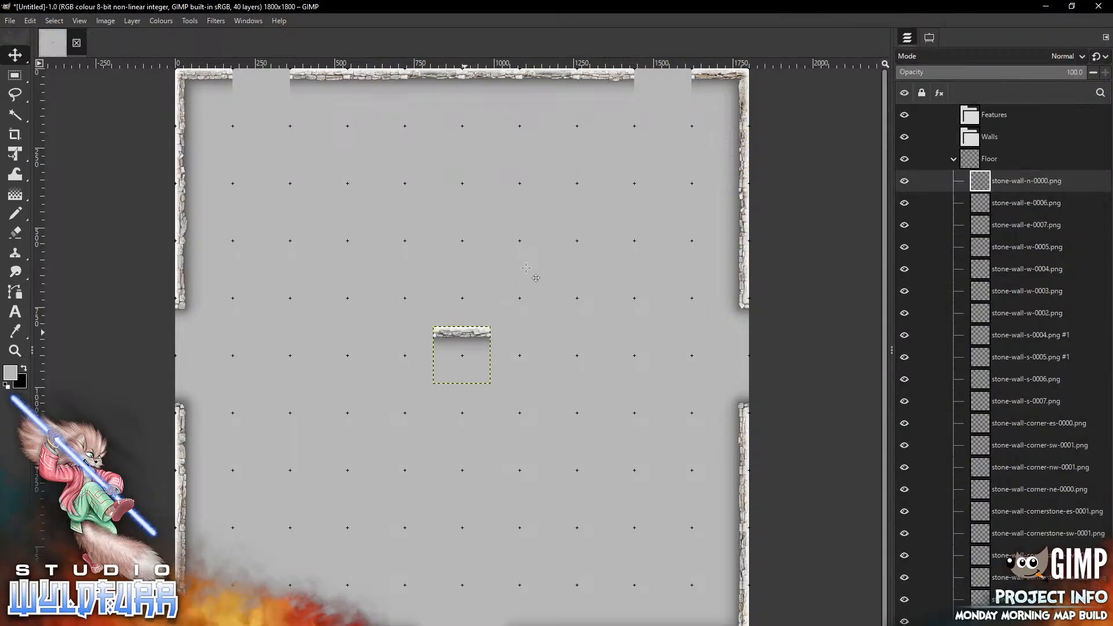
{"action": "mouse_move", "coordinate": [465, 332]}
{"action": "left_mouse_down"}
{"action": "mouse_move", "coordinate": [693, 105]}
{"action": "mouse_move", "coordinate": [671, 78]}
{"action": "left_mouse_up"}
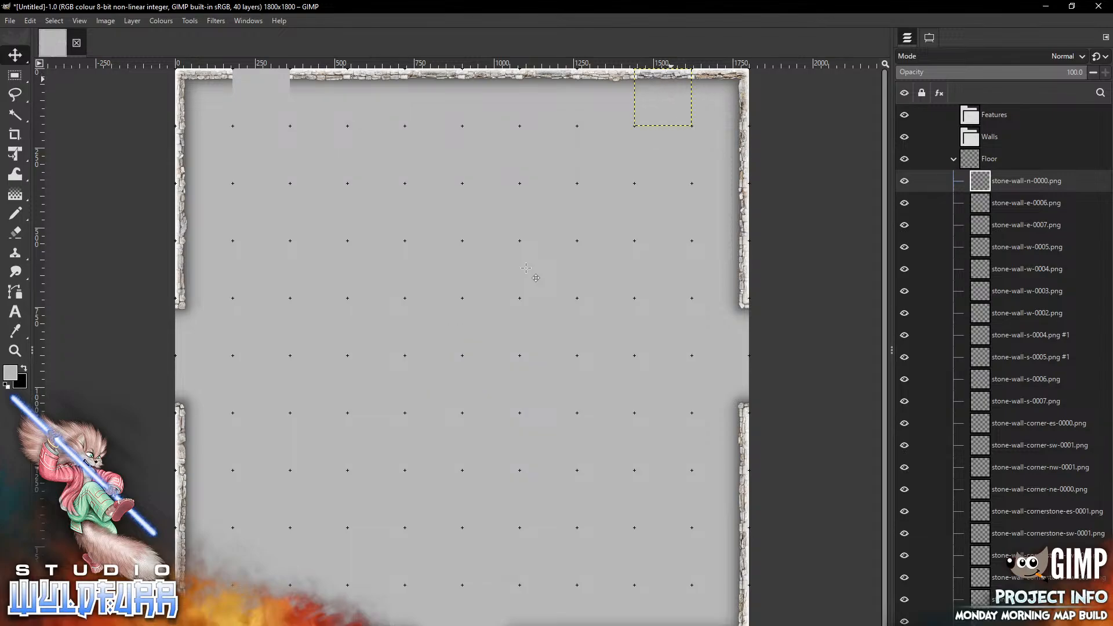
Add stone-wall-n-0001.png onto the top edge just right of the top-left corner
{"action": "key", "text": "alt+Tab"}
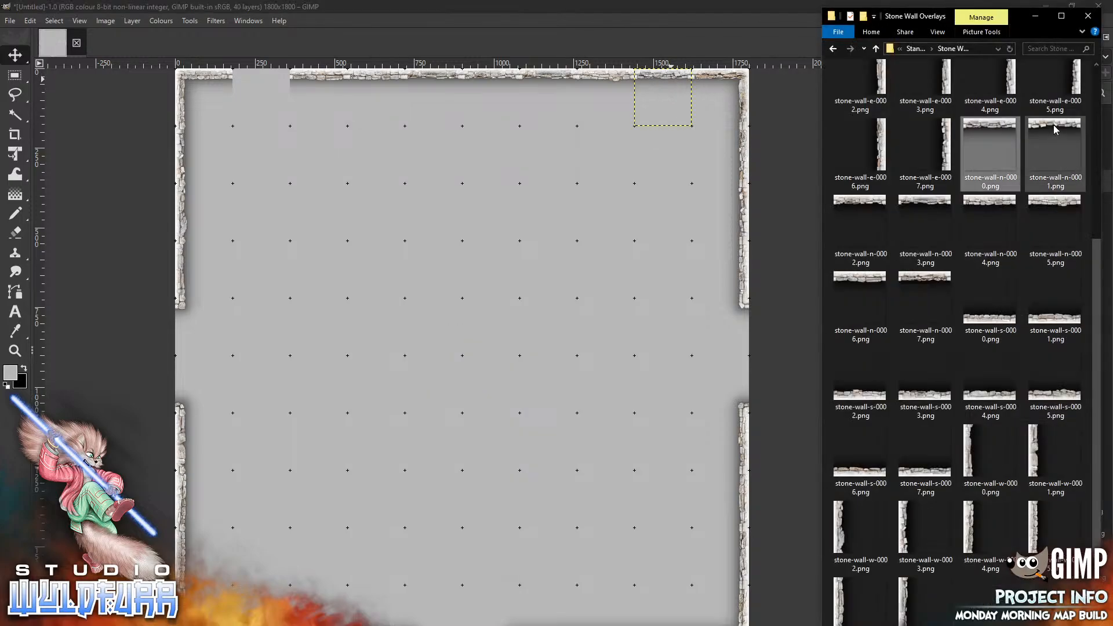
{"action": "mouse_move", "coordinate": [1056, 128]}
{"action": "left_mouse_down"}
{"action": "mouse_move", "coordinate": [1037, 145]}
{"action": "mouse_move", "coordinate": [476, 346]}
{"action": "mouse_move", "coordinate": [293, 137]}
{"action": "mouse_move", "coordinate": [270, 82]}
{"action": "left_mouse_up"}
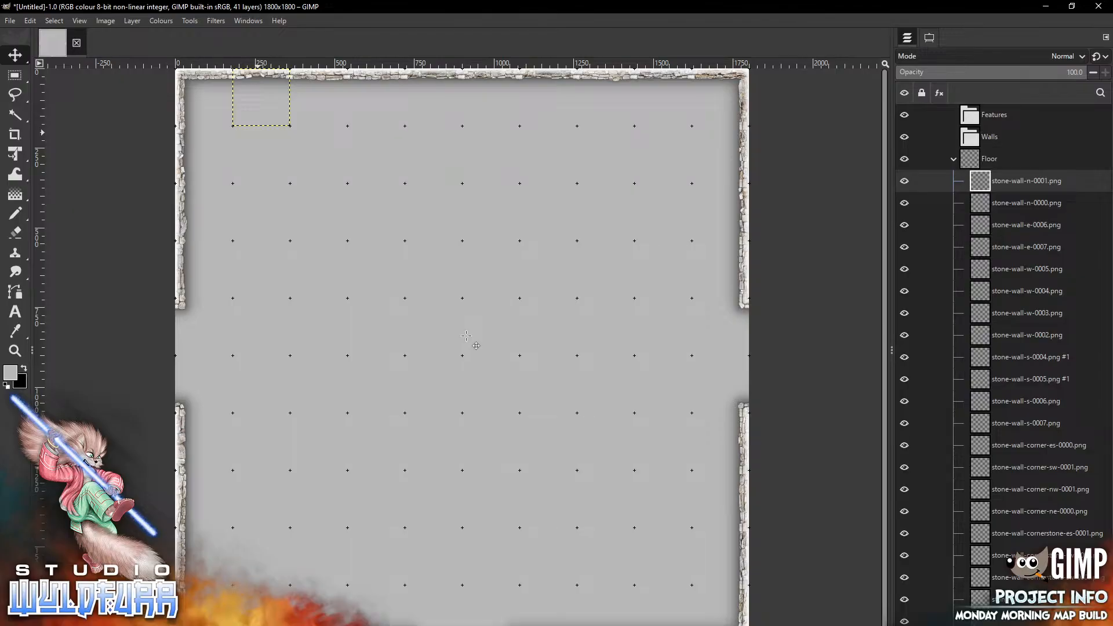
Add another copy of stone-wall-w-0000.png and place it in the upper half of the east wall's gap
{"action": "key", "text": "alt+Tab"}
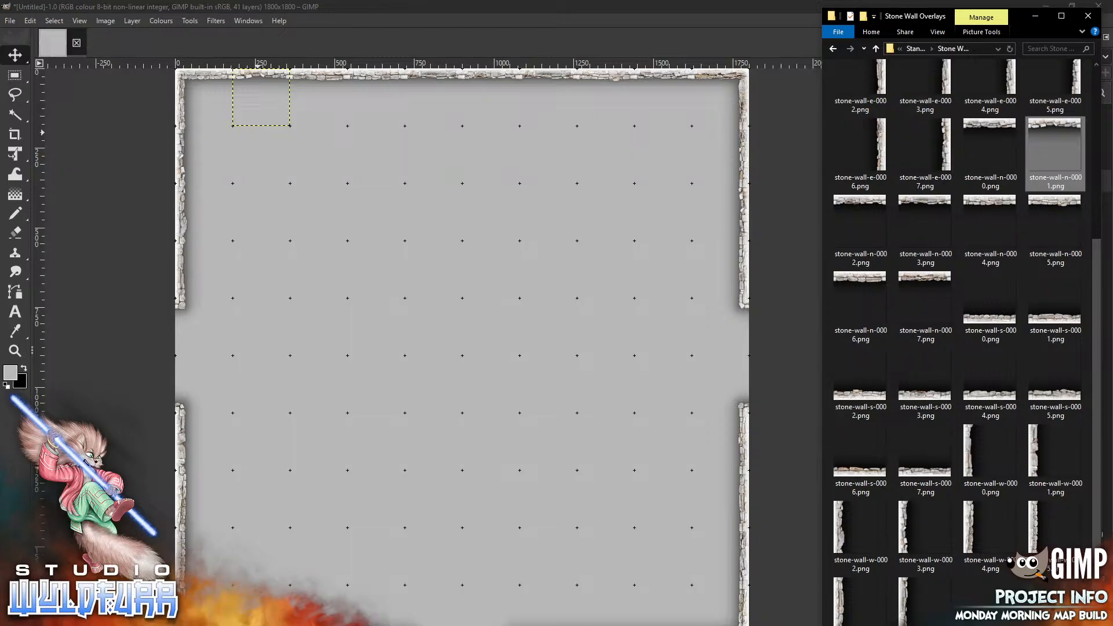
{"action": "left_click_drag", "start_coordinate": [990, 452], "coordinate": [556, 362]}
{"action": "mouse_move", "coordinate": [442, 347]}
{"action": "left_mouse_down"}
{"action": "mouse_move", "coordinate": [471, 374]}
{"action": "mouse_move", "coordinate": [708, 315]}
{"action": "left_mouse_up"}
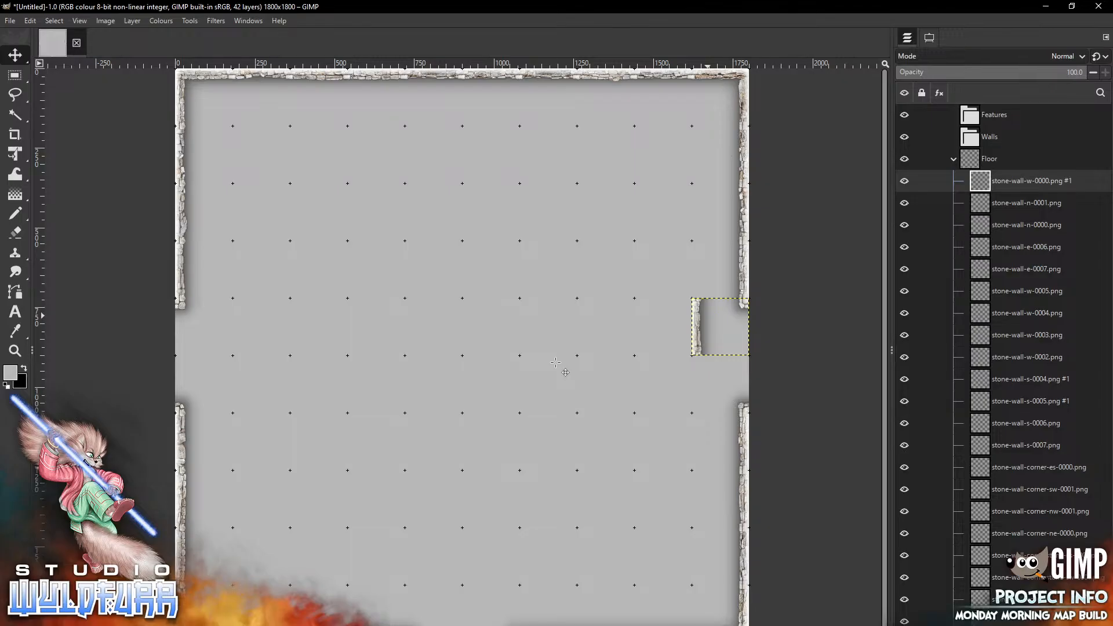
Add another copy of stone-wall-w-0001.png and place it directly below in the east wall's gap
{"action": "key", "text": "alt+Tab"}
{"action": "left_click_drag", "start_coordinate": [1035, 455], "coordinate": [527, 461]}
{"action": "left_click_drag", "start_coordinate": [439, 359], "coordinate": [698, 387]}
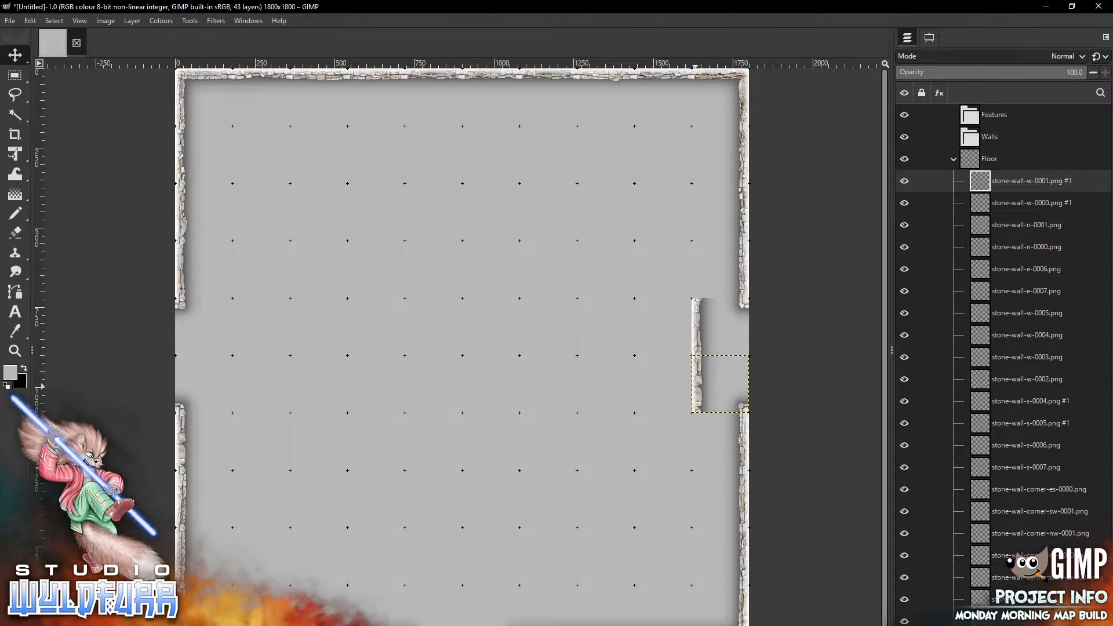
Add stone-wall-w-0002.png and stone-wall-w-0003.png, stacking them downward below the previous tiles in the east wall line
{"action": "key", "text": "alt+Tab"}
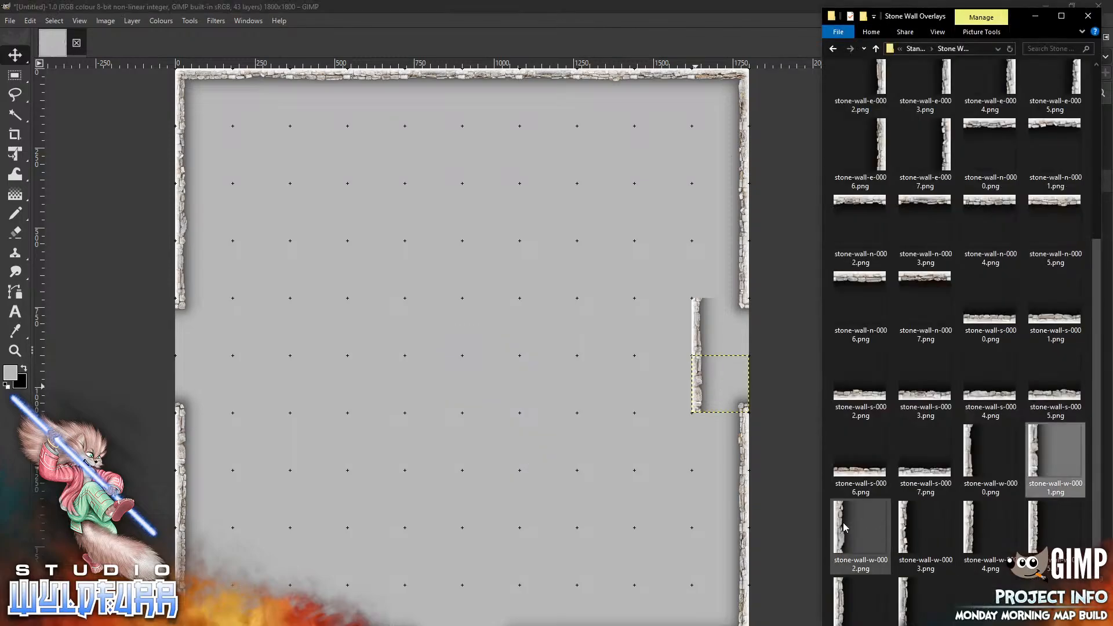
{"action": "left_click_drag", "start_coordinate": [848, 527], "coordinate": [602, 468]}
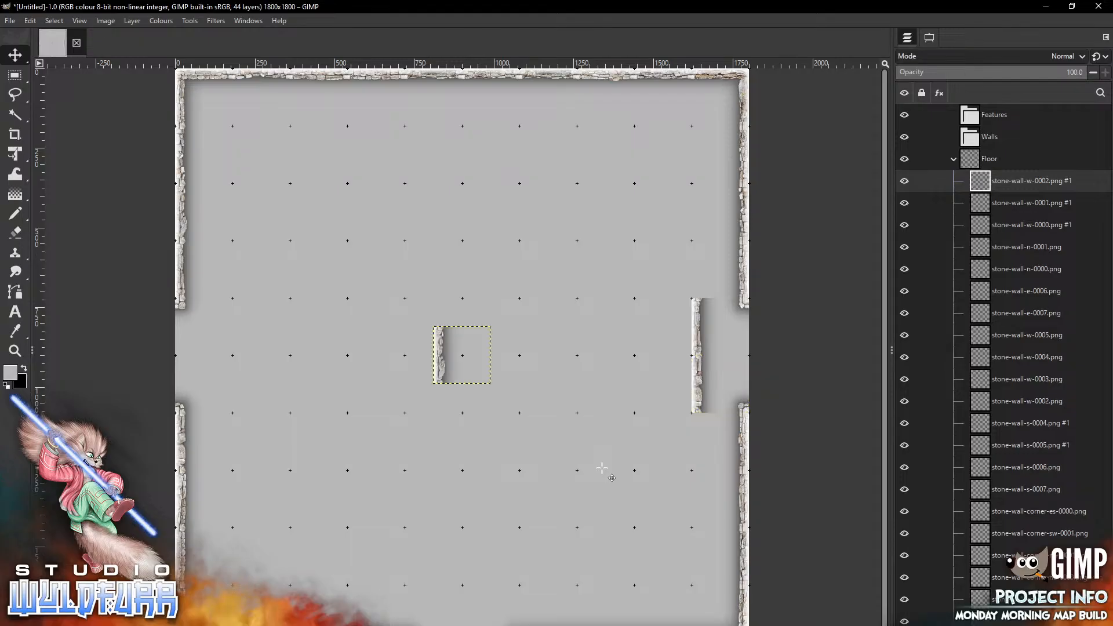
{"action": "left_click_drag", "start_coordinate": [442, 358], "coordinate": [720, 441]}
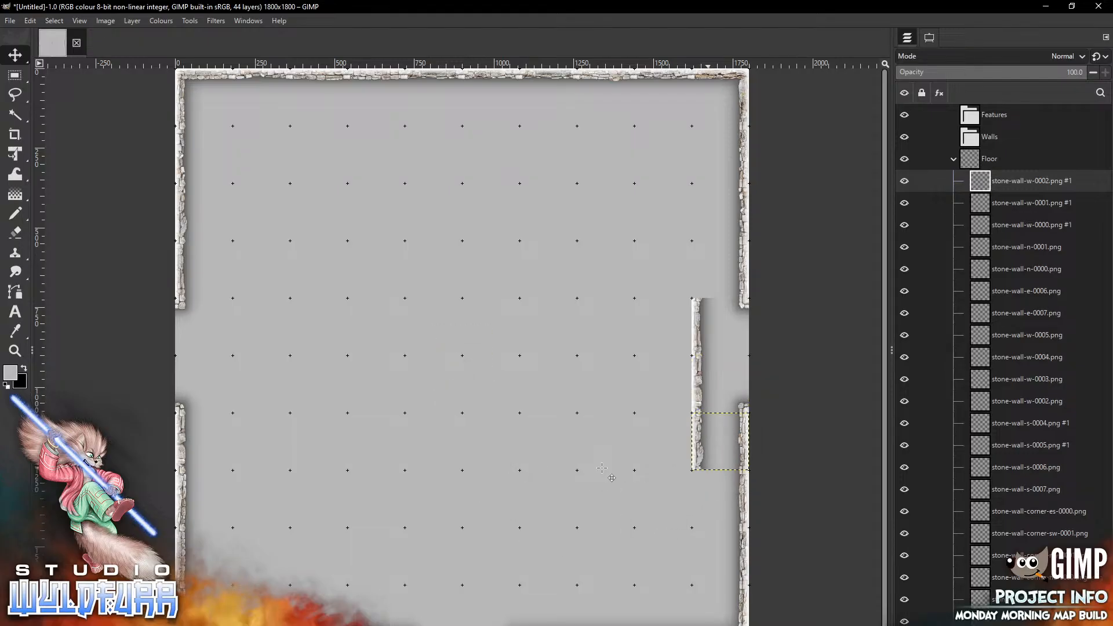
{"action": "key", "text": "alt+Tab"}
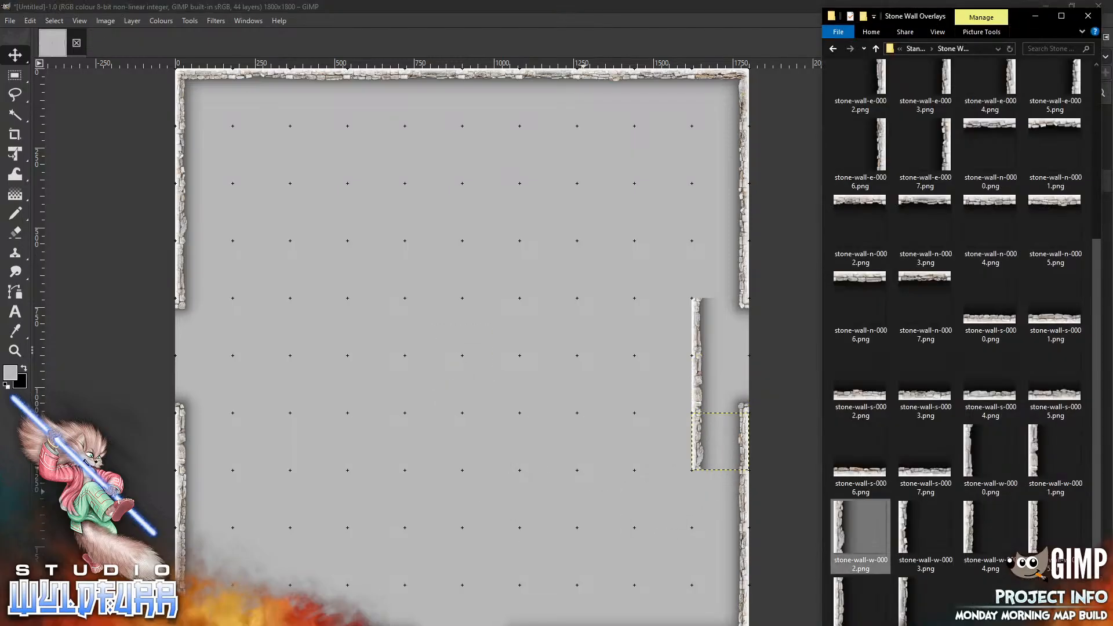
{"action": "left_click_drag", "start_coordinate": [909, 529], "coordinate": [483, 520]}
{"action": "mouse_move", "coordinate": [441, 353]}
{"action": "left_mouse_down"}
{"action": "mouse_move", "coordinate": [493, 506]}
{"action": "mouse_move", "coordinate": [712, 502]}
{"action": "mouse_move", "coordinate": [699, 502]}
{"action": "left_mouse_up"}
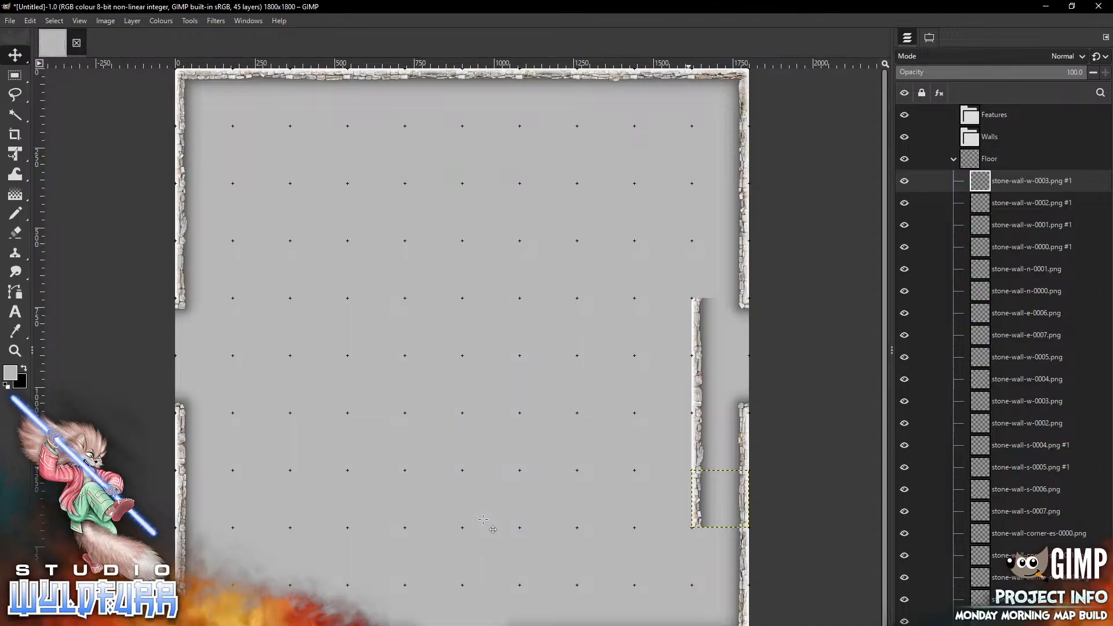
Add stone-wall-w-0004.png at the lower end of the east wall line and stone-wall-w-0005.png just above its upper end
{"action": "key", "text": "alt+Tab"}
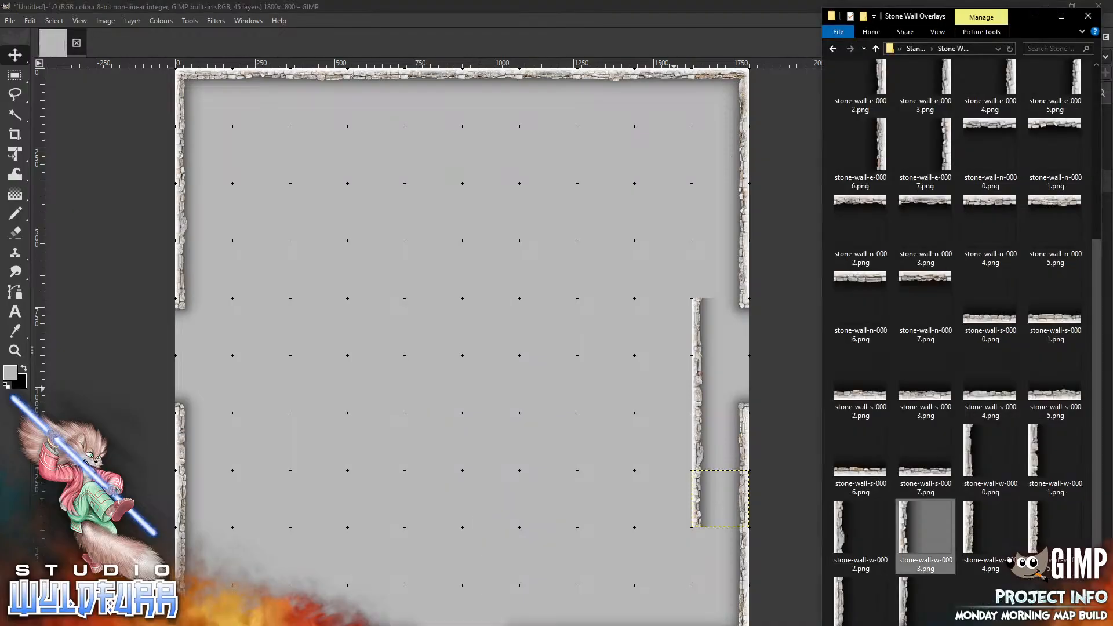
{"action": "key", "text": "alt+Tab"}
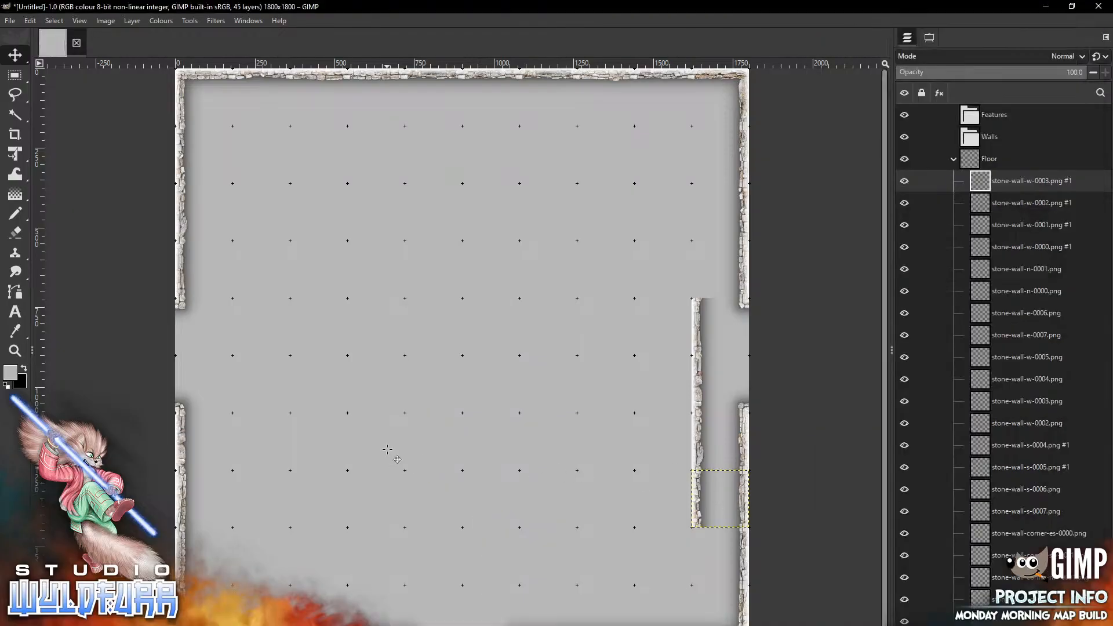
{"action": "mouse_move", "coordinate": [445, 343]}
{"action": "left_mouse_down"}
{"action": "mouse_move", "coordinate": [452, 372]}
{"action": "mouse_move", "coordinate": [703, 544]}
{"action": "left_mouse_up"}
{"action": "key", "text": "alt+Tab"}
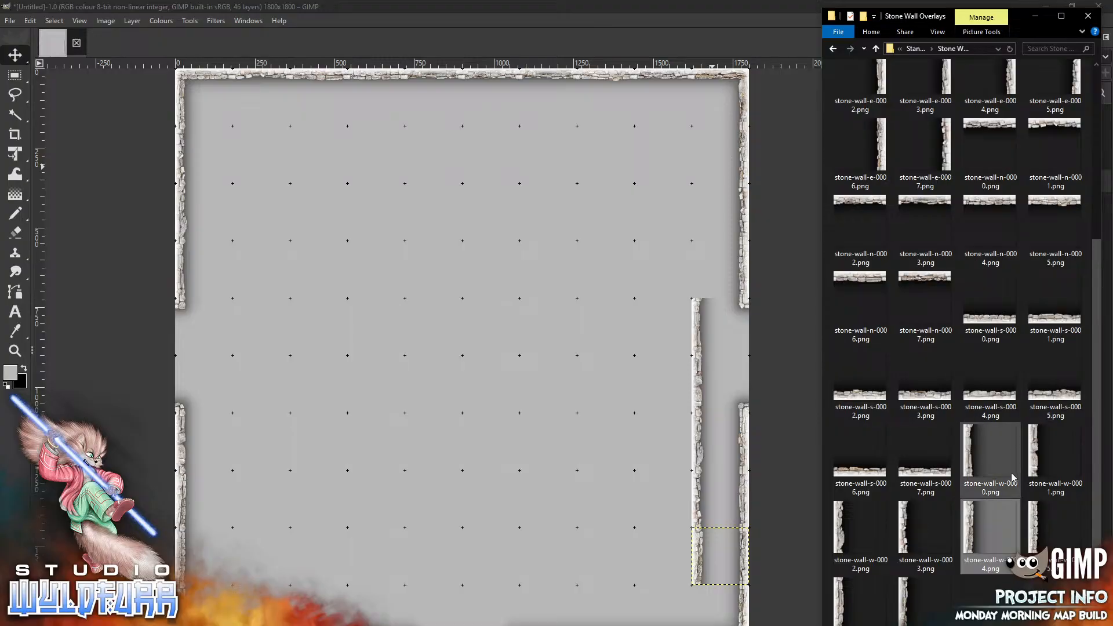
{"action": "left_click_drag", "start_coordinate": [1036, 523], "coordinate": [567, 221]}
{"action": "left_click_drag", "start_coordinate": [442, 356], "coordinate": [700, 272]}
Add stone-wall-w-0006.png and stone-wall-w-0007.png, extending the east wall line upward to the top wall
{"action": "key", "text": "alt+Tab"}
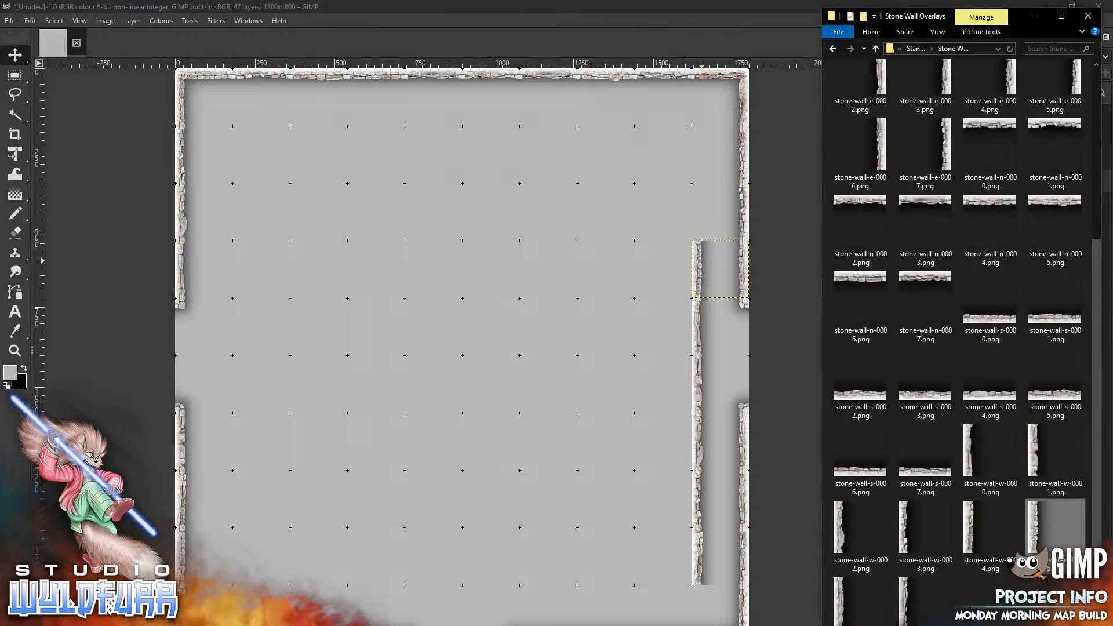
{"action": "left_click_drag", "start_coordinate": [842, 603], "coordinate": [468, 264]}
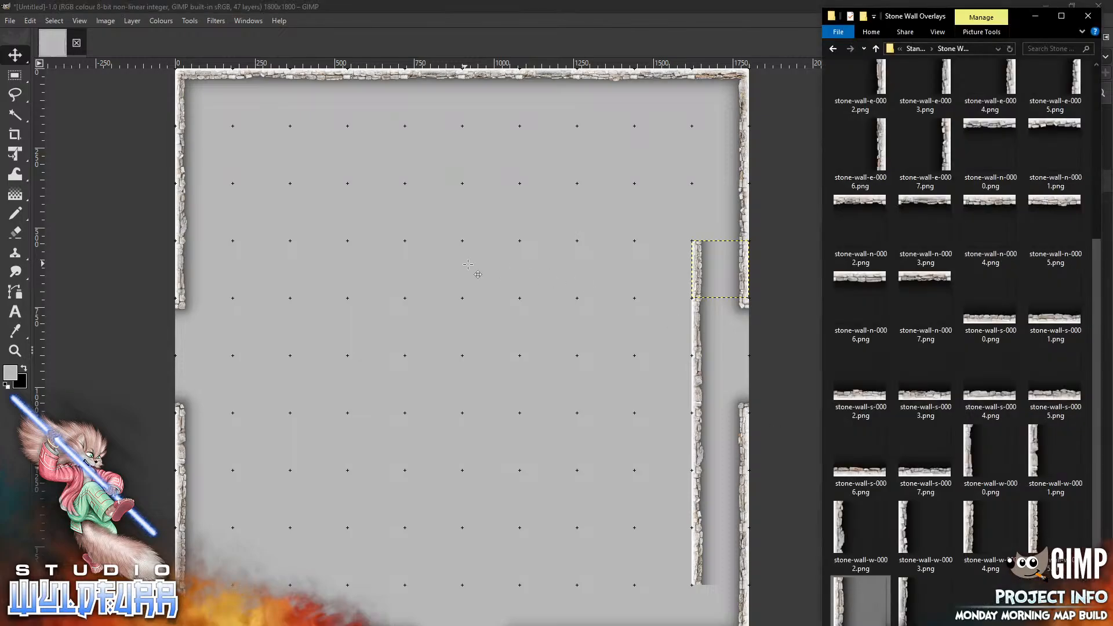
{"action": "left_click_drag", "start_coordinate": [441, 355], "coordinate": [699, 215]}
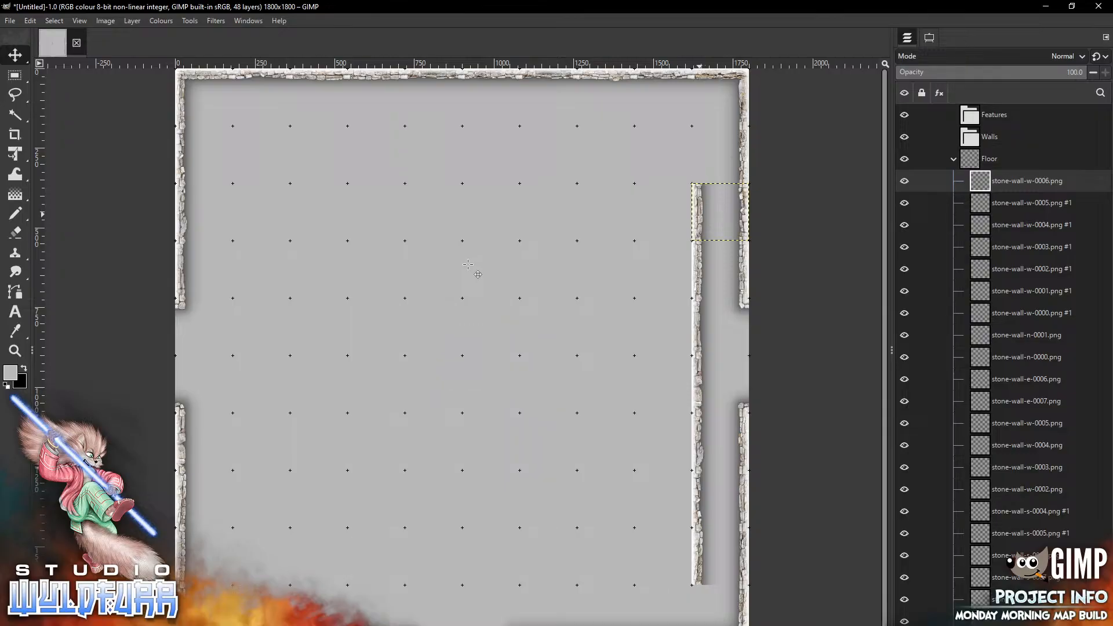
{"action": "key", "text": "alt+Tab"}
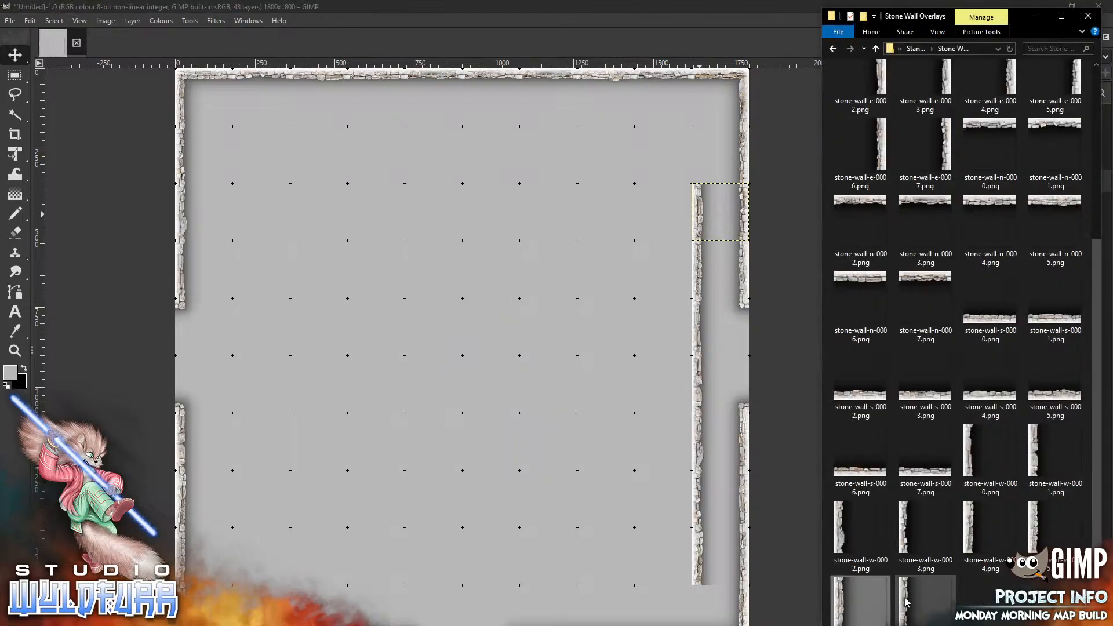
{"action": "left_click_drag", "start_coordinate": [904, 602], "coordinate": [428, 290]}
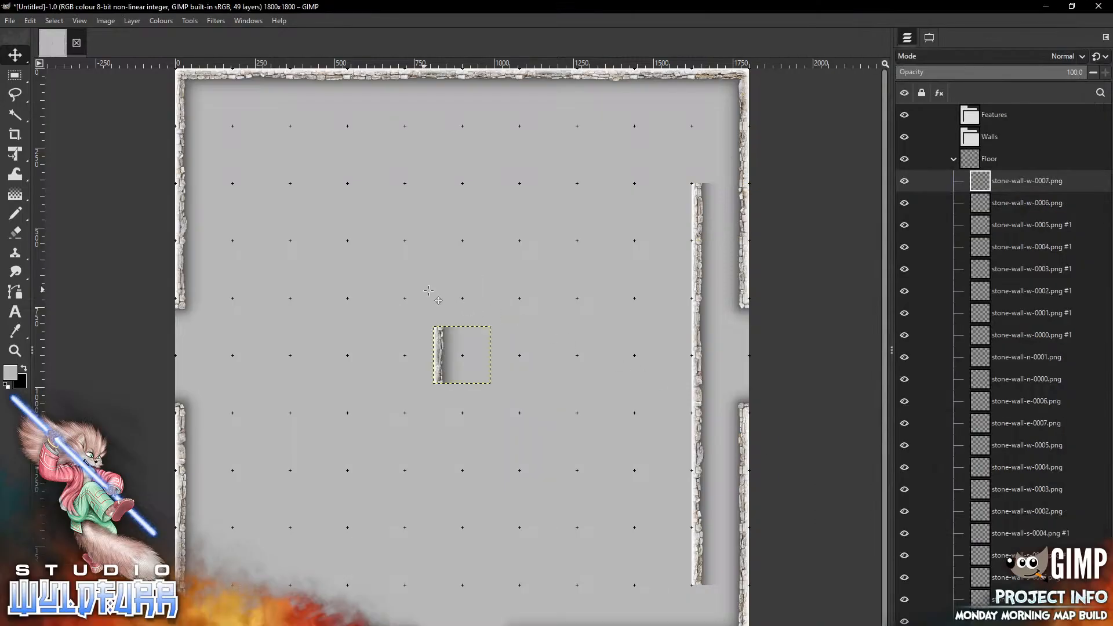
{"action": "left_click_drag", "start_coordinate": [462, 355], "coordinate": [721, 155]}
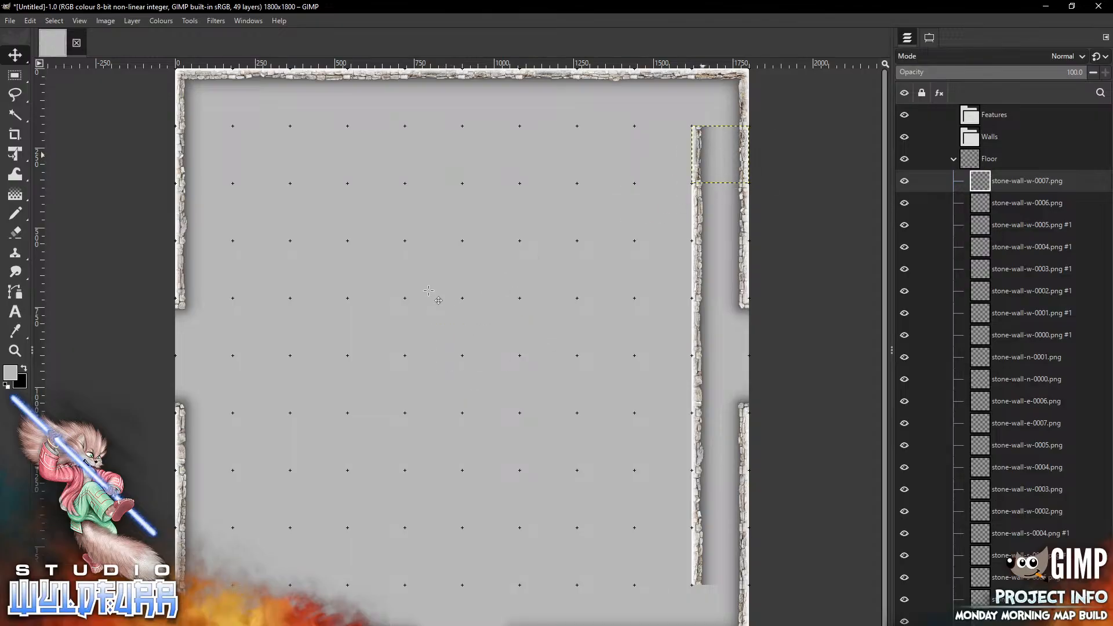
Add stone-wall-e-0007.png and place it one grid column inside the west wall, level with the west gap's top
{"action": "key", "text": "alt+Tab"}
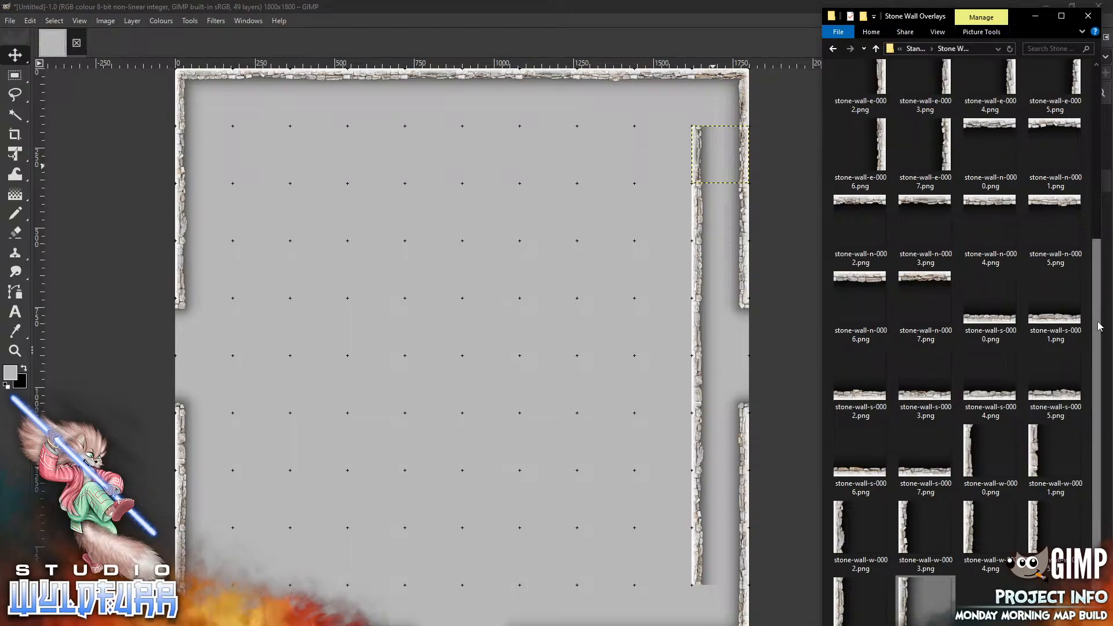
{"action": "scroll", "coordinate": [1090, 110], "scroll_direction": "up", "scroll_amount": 5}
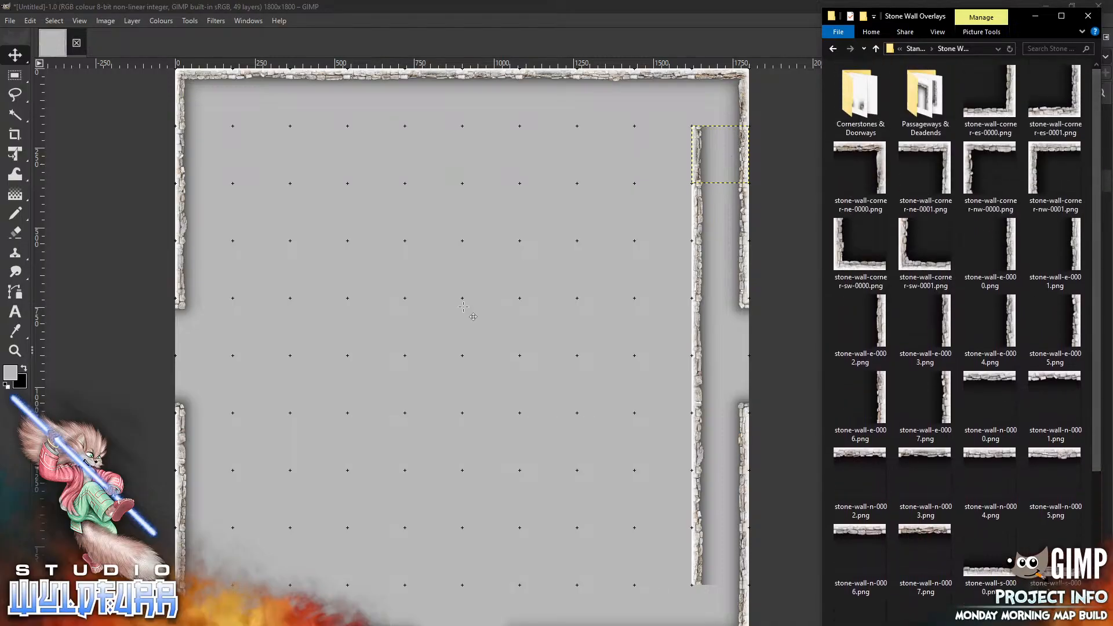
{"action": "left_click_drag", "start_coordinate": [948, 400], "coordinate": [247, 371]}
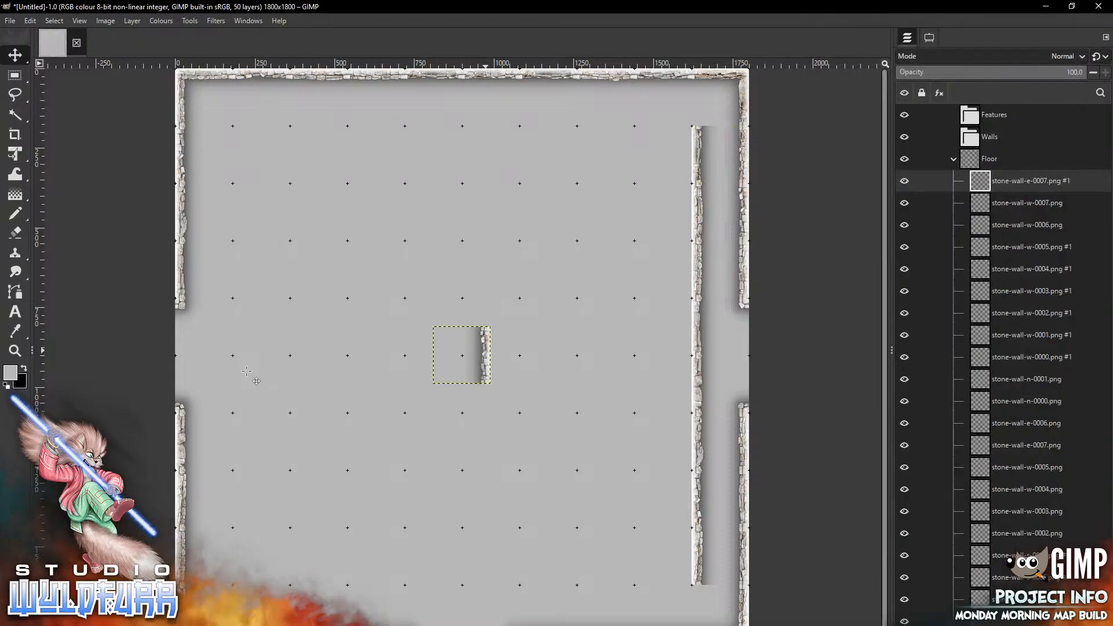
{"action": "left_click_drag", "start_coordinate": [486, 351], "coordinate": [243, 328]}
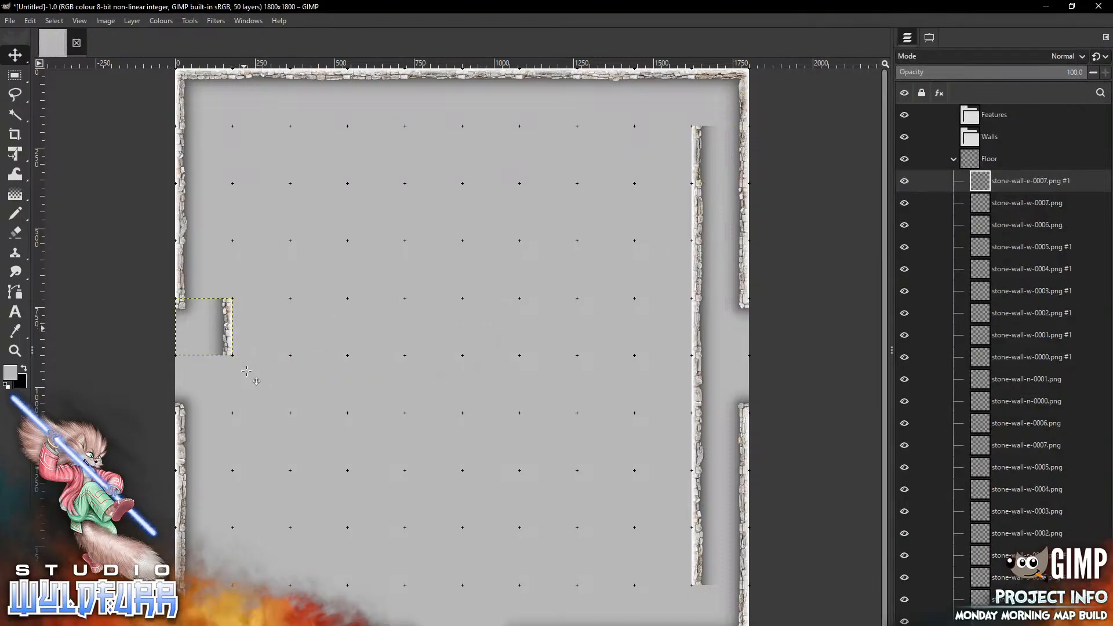
Add stone-wall-e-0006.png and stone-wall-e-0005.png, stacking them downward below it in the inner west wall line
{"action": "key", "text": "alt+Tab"}
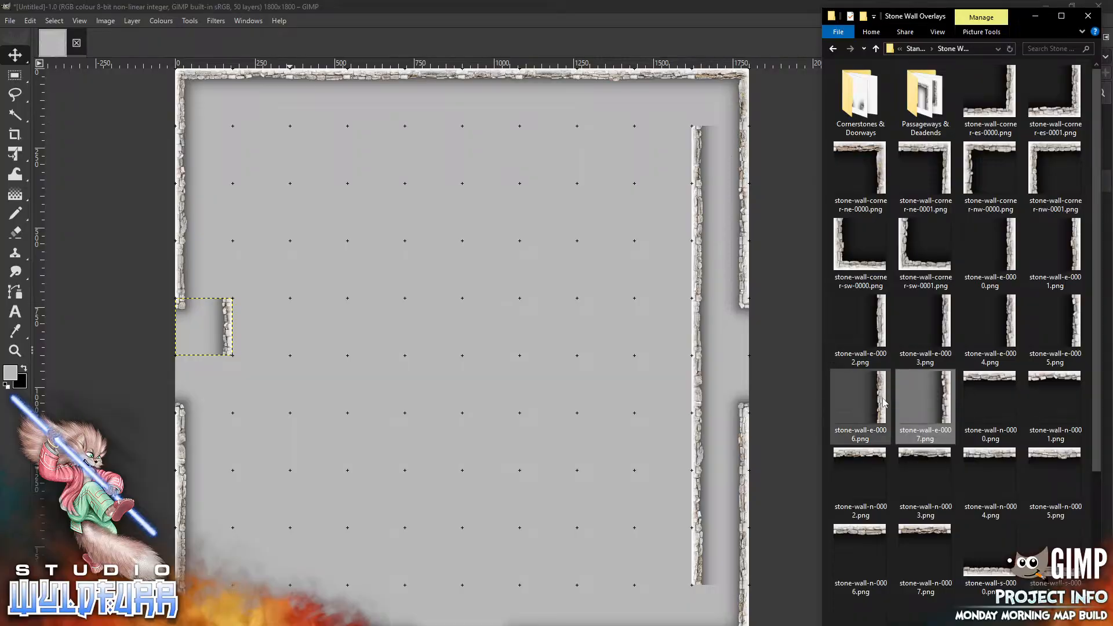
{"action": "left_click", "coordinate": [884, 402]}
{"action": "left_click_drag", "start_coordinate": [279, 412], "coordinate": [278, 412]}
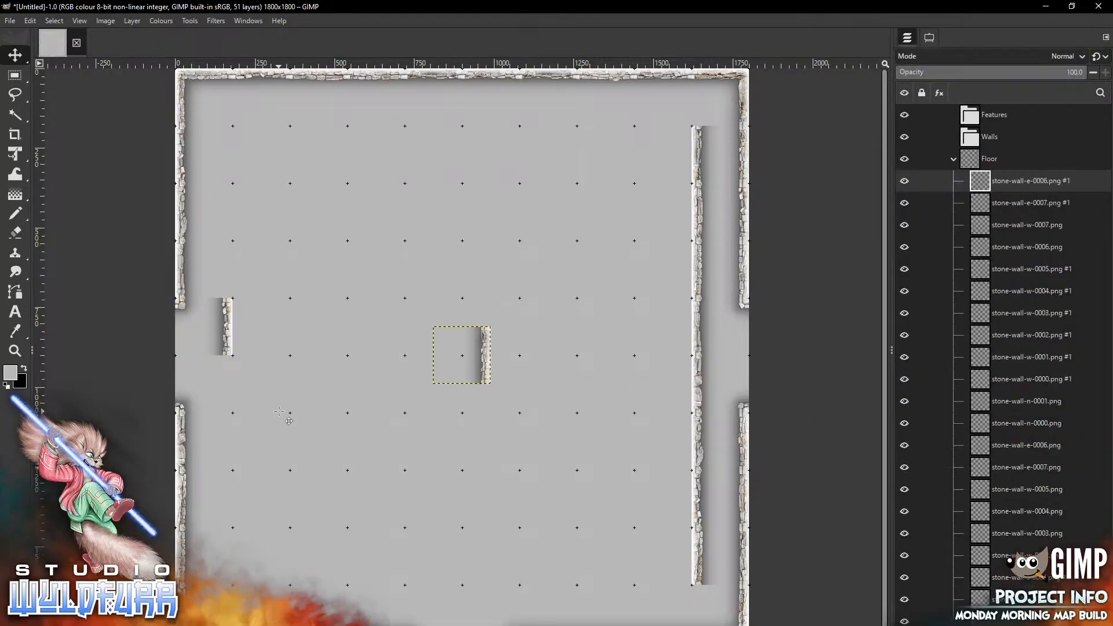
{"action": "left_click_drag", "start_coordinate": [485, 349], "coordinate": [231, 381]}
{"action": "key", "text": "alt+Tab"}
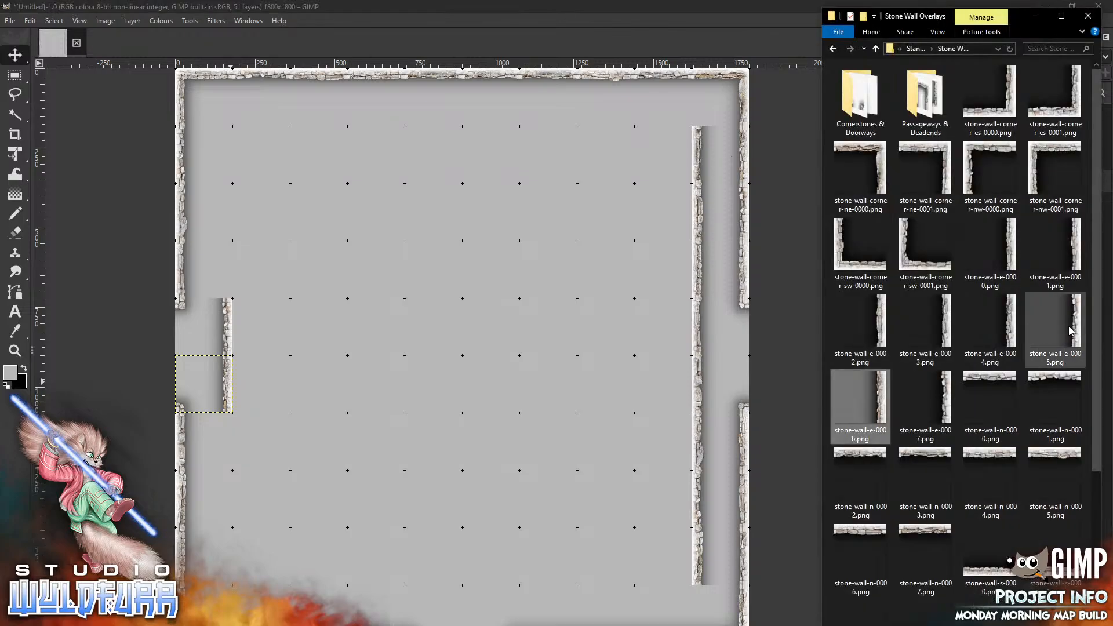
{"action": "left_click_drag", "start_coordinate": [1046, 324], "coordinate": [413, 373]}
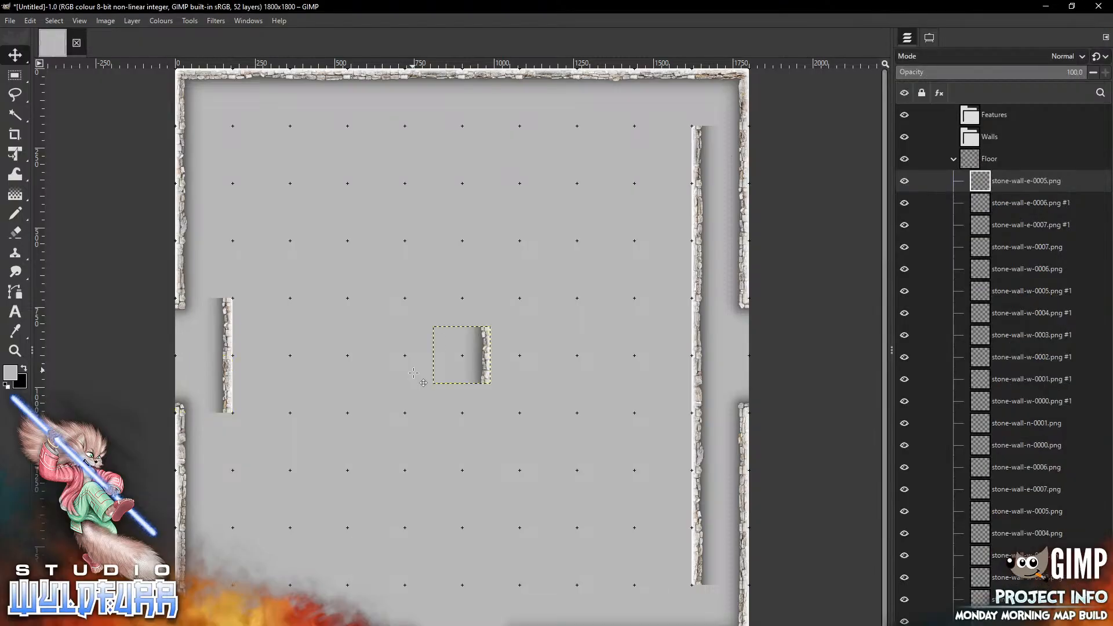
{"action": "mouse_move", "coordinate": [486, 346]}
{"action": "left_mouse_down"}
{"action": "mouse_move", "coordinate": [411, 407]}
{"action": "mouse_move", "coordinate": [228, 432]}
{"action": "left_mouse_up"}
Add stone-wall-e-0004.png and stone-wall-e-0003.png, continuing the inner west wall line down toward the bottom
{"action": "key", "text": "alt+Tab"}
{"action": "left_click_drag", "start_coordinate": [1012, 328], "coordinate": [406, 334]}
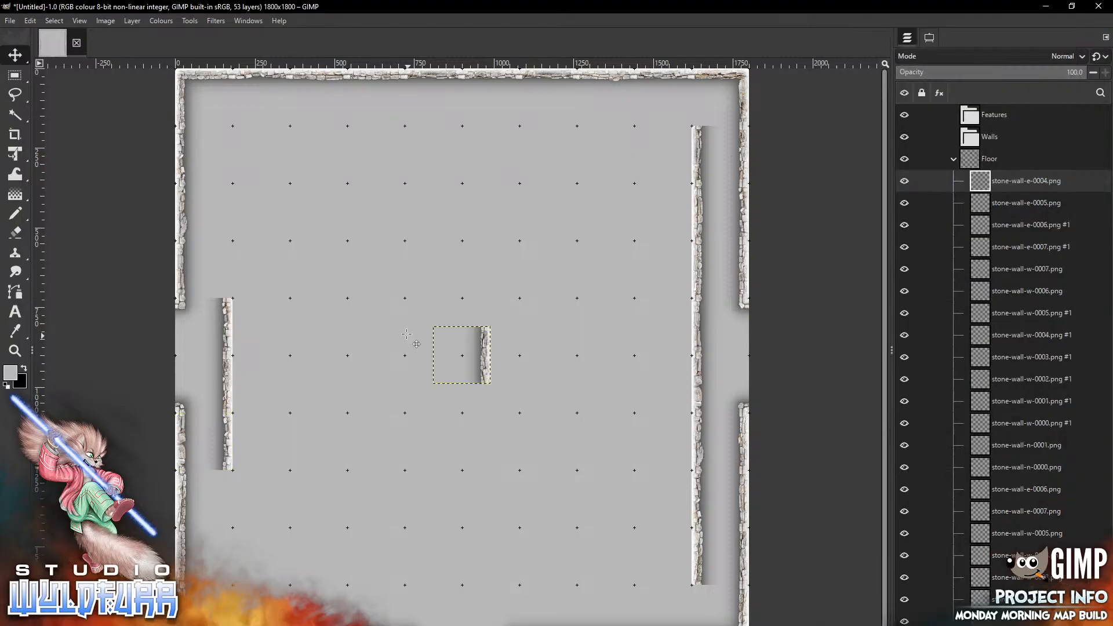
{"action": "left_click_drag", "start_coordinate": [486, 344], "coordinate": [229, 488]}
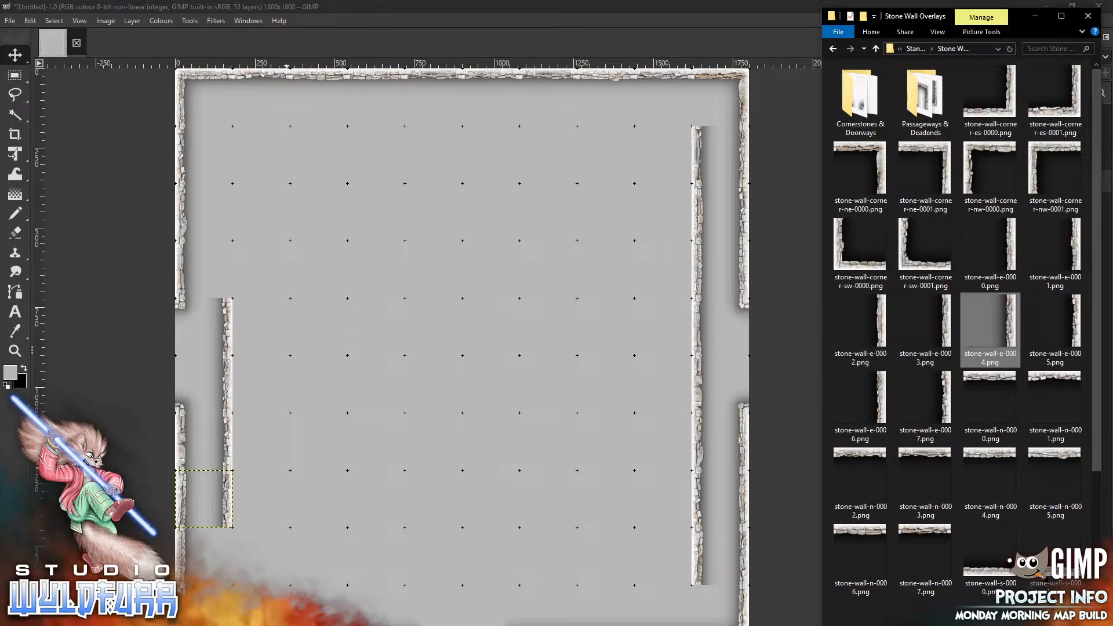
{"action": "left_click", "coordinate": [948, 324]}
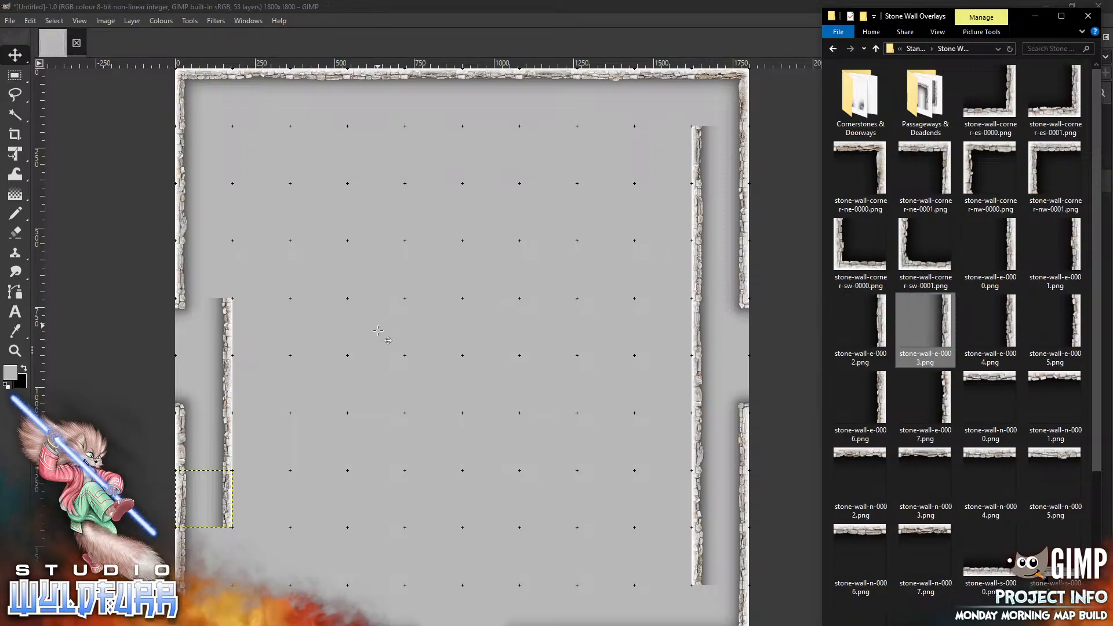
{"action": "left_click_drag", "start_coordinate": [378, 331], "coordinate": [378, 330]}
{"action": "left_click_drag", "start_coordinate": [485, 345], "coordinate": [228, 546]}
Add stone-wall-e-0002.png and stone-wall-e-0001.png, extending the inner west wall line upward above its first tile
{"action": "key", "text": "alt+Tab"}
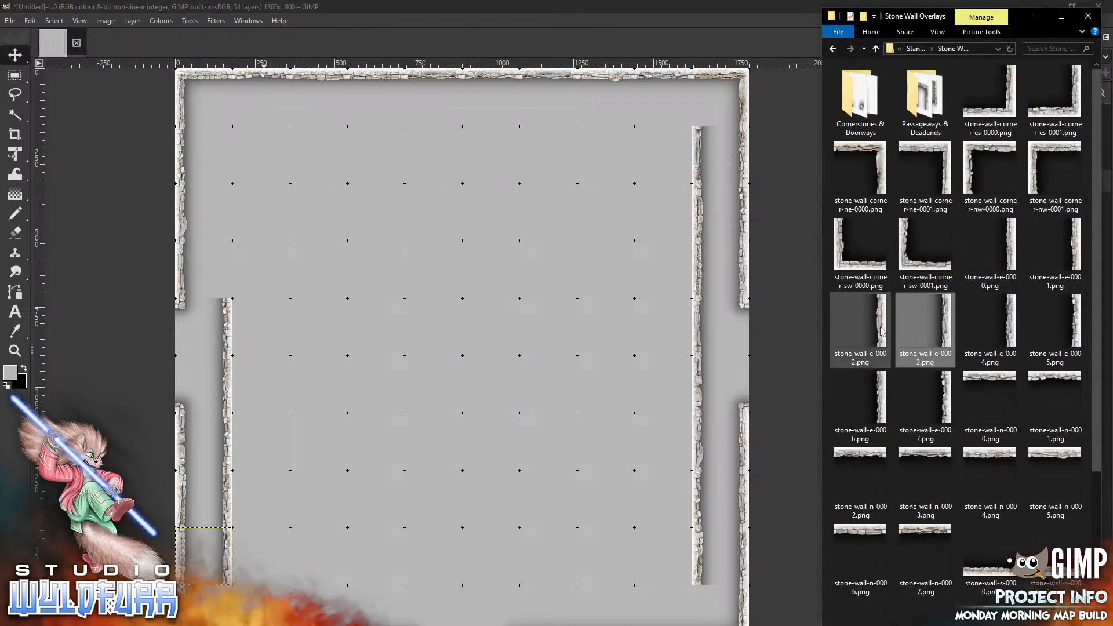
{"action": "left_click", "coordinate": [428, 298]}
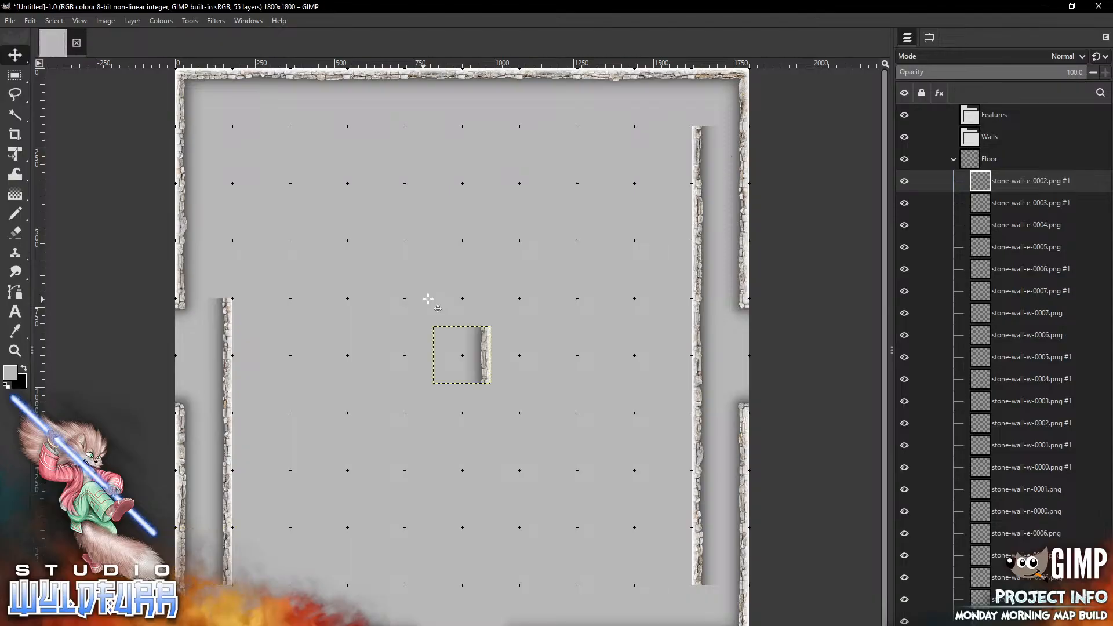
{"action": "mouse_move", "coordinate": [485, 348]}
{"action": "left_mouse_down"}
{"action": "mouse_move", "coordinate": [336, 248]}
{"action": "mouse_move", "coordinate": [229, 266]}
{"action": "left_mouse_up"}
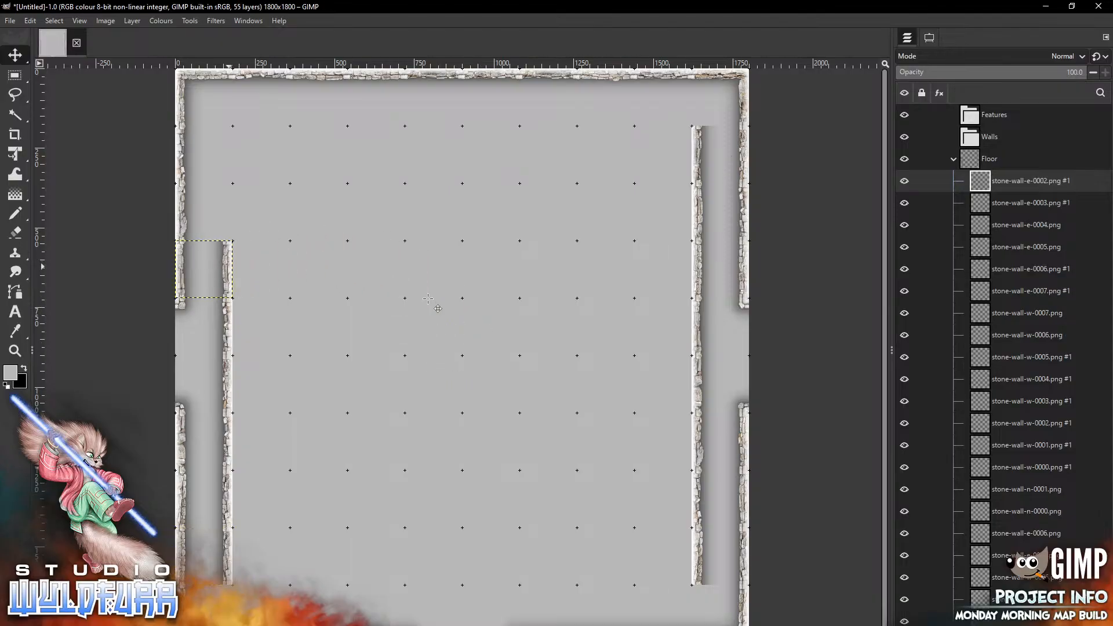
{"action": "key", "text": "alt+Tab"}
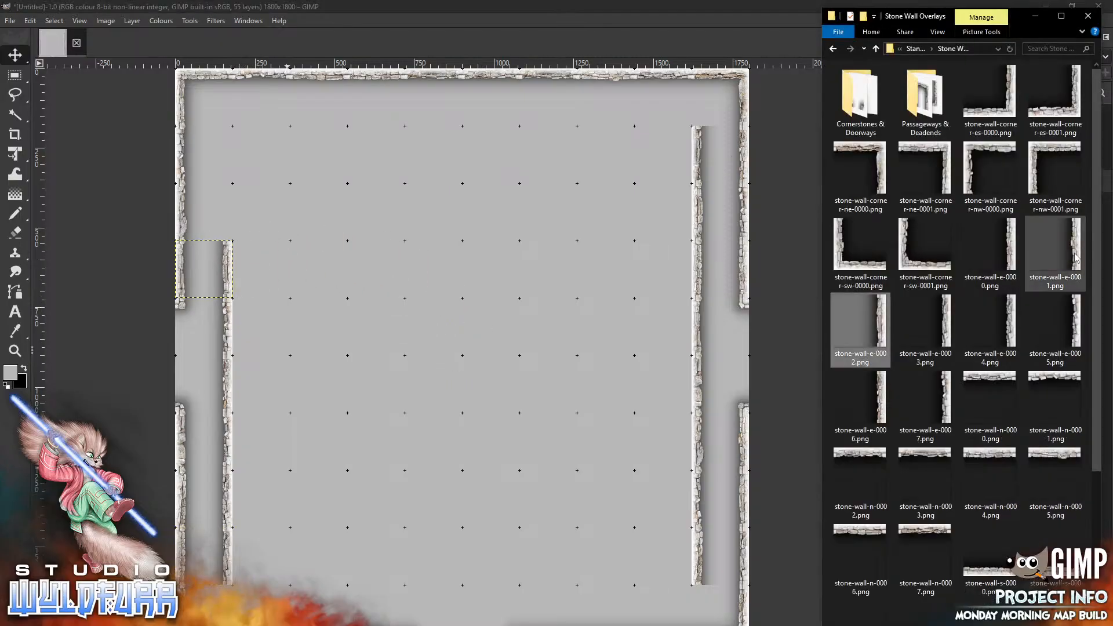
{"action": "left_click_drag", "start_coordinate": [1055, 250], "coordinate": [442, 288]}
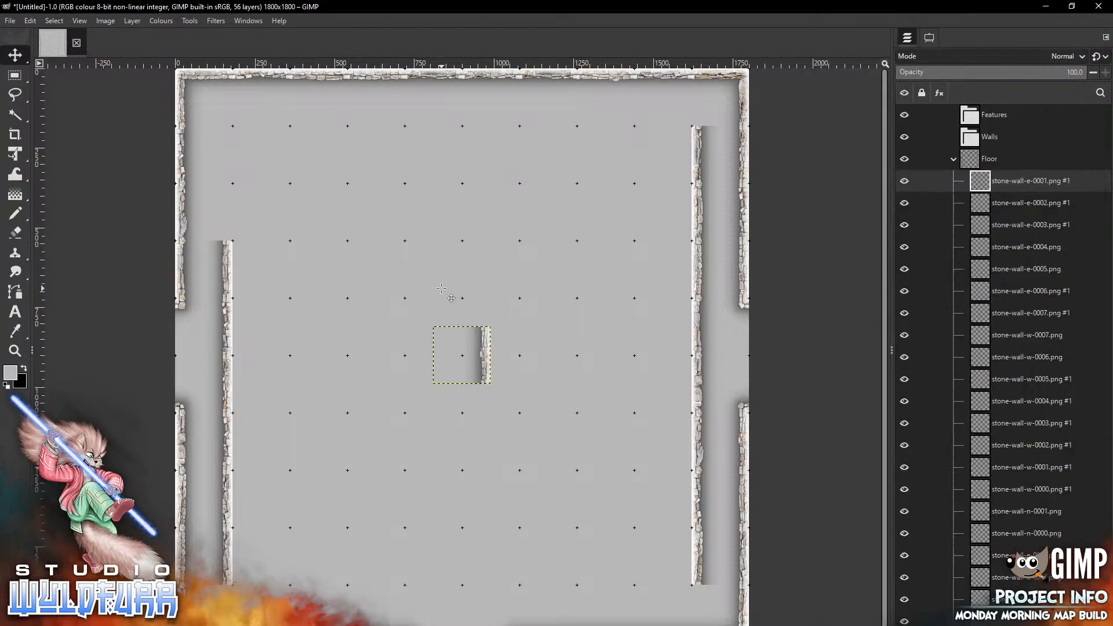
{"action": "left_click_drag", "start_coordinate": [486, 342], "coordinate": [225, 213]}
Add stone-wall-e-0000.png and place it at the top of the inner west wall line, against the top wall
{"action": "key", "text": "alt+Tab"}
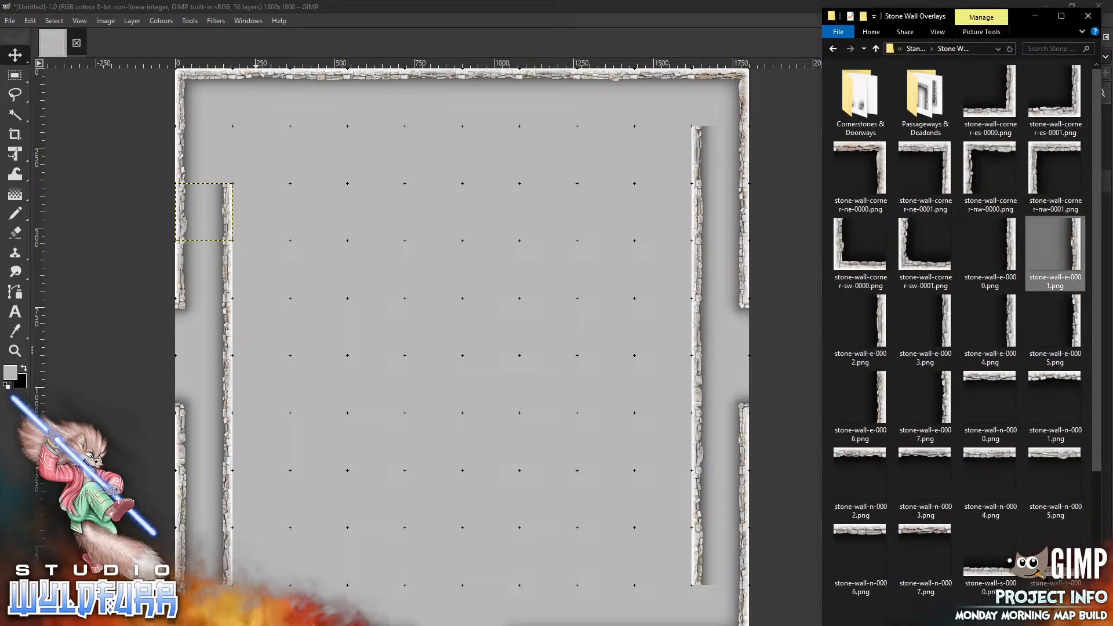
{"action": "left_click_drag", "start_coordinate": [1012, 259], "coordinate": [400, 271]}
{"action": "left_click_drag", "start_coordinate": [485, 346], "coordinate": [226, 145]}
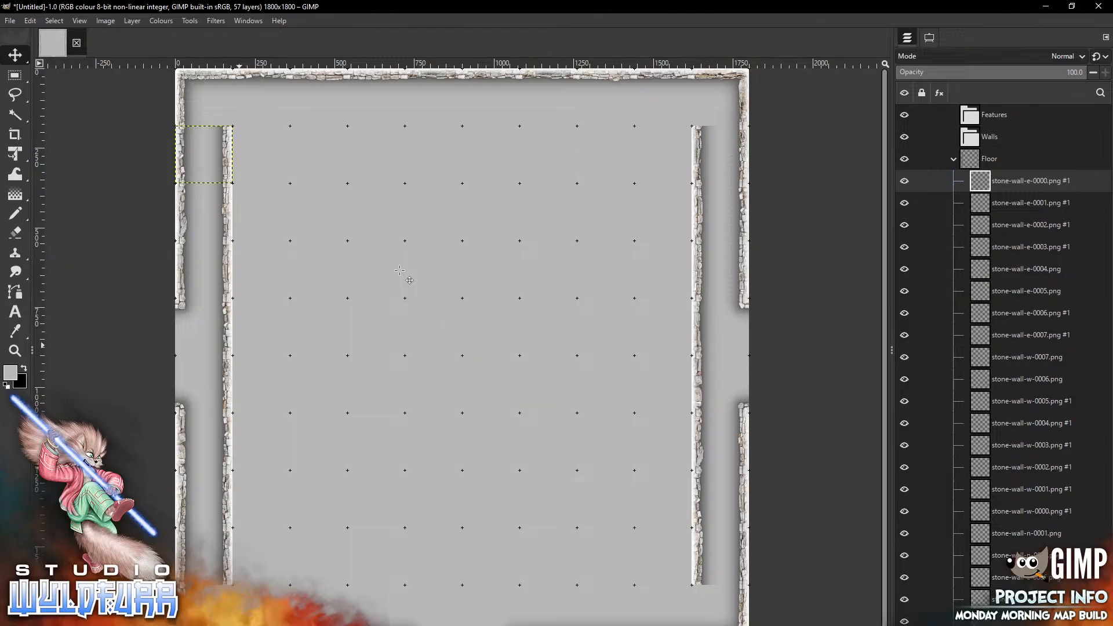
Add stone-wall-n-0000.png and place it at the bottom end of the inner west wall line
{"action": "key", "text": "alt+Tab"}
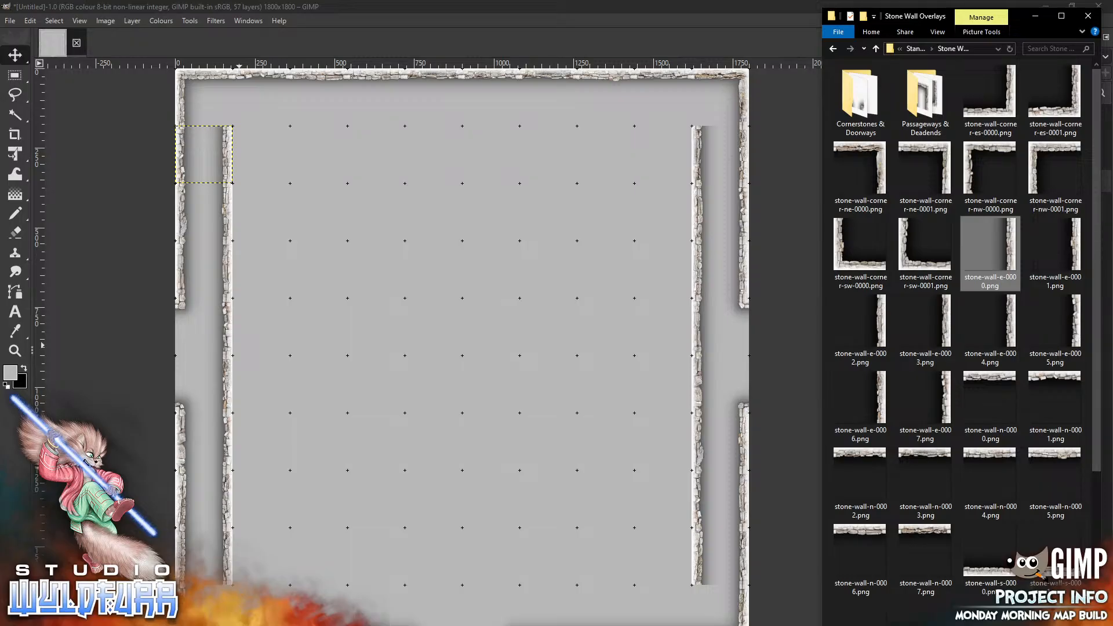
{"action": "left_click_drag", "start_coordinate": [997, 384], "coordinate": [410, 429]}
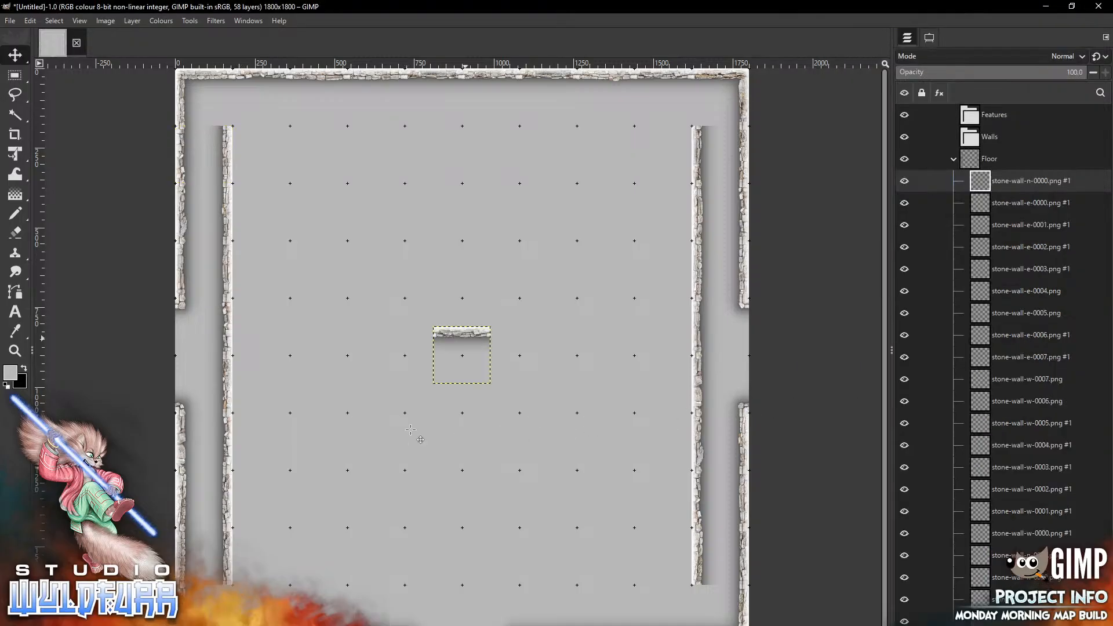
{"action": "mouse_move", "coordinate": [466, 338]}
{"action": "left_mouse_down"}
{"action": "mouse_move", "coordinate": [454, 367]}
{"action": "mouse_move", "coordinate": [266, 596]}
{"action": "left_mouse_up"}
{"action": "key", "text": "alt+Tab"}
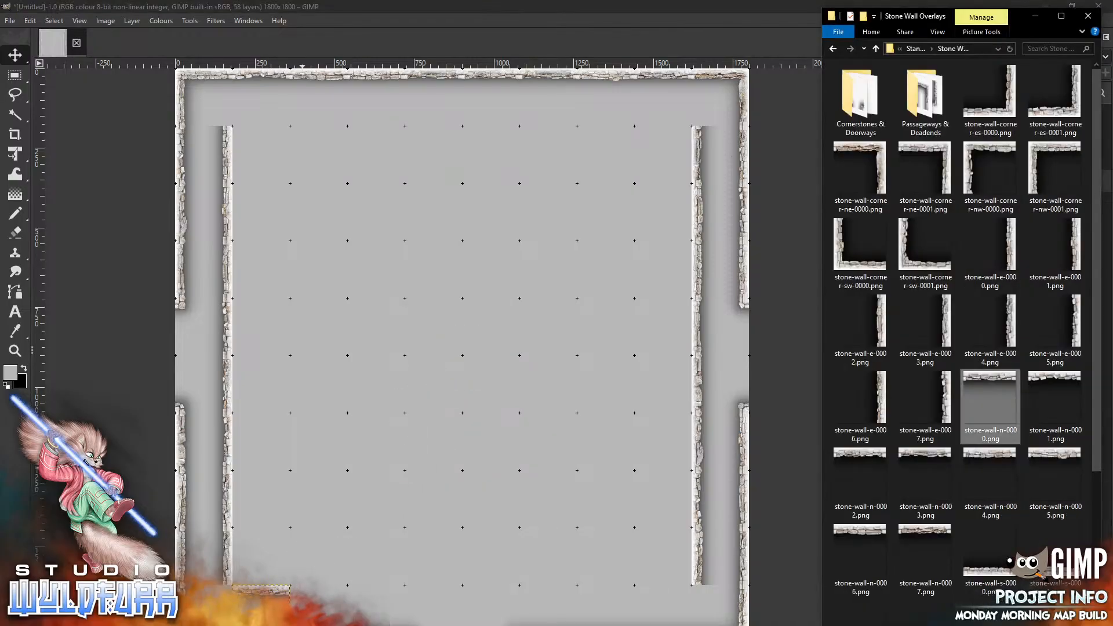
Add stone-wall-n-0000.png and stone-wall-n-0001.png, placing them along the inner bottom wall starting from its west end
{"action": "left_click_drag", "start_coordinate": [1060, 377], "coordinate": [401, 462]}
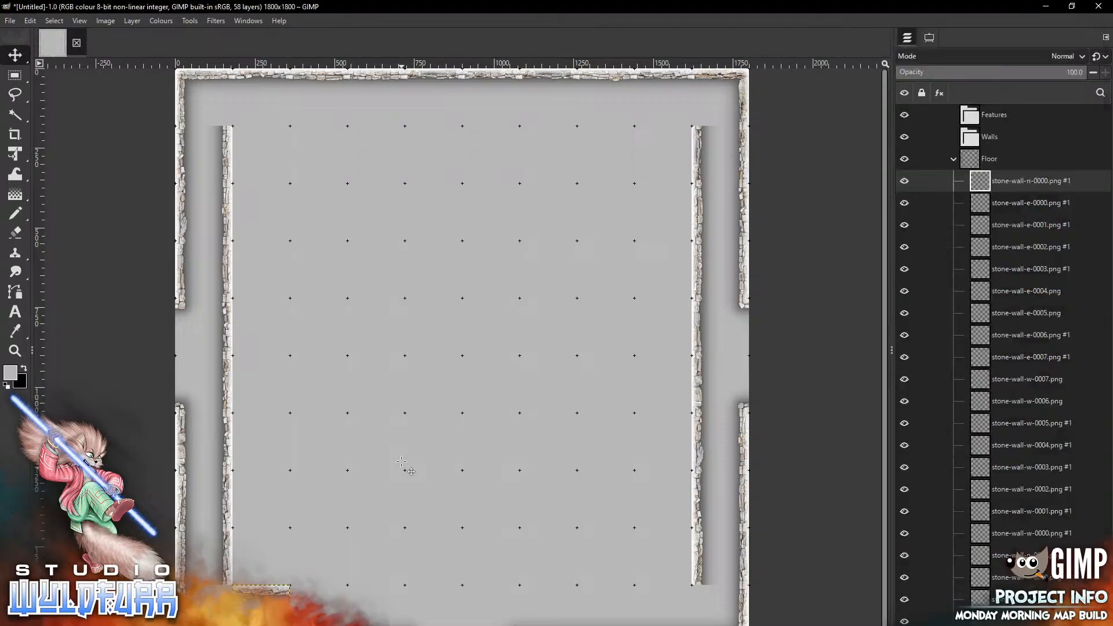
{"action": "left_click_drag", "start_coordinate": [459, 333], "coordinate": [315, 592]}
{"action": "key", "text": "alt+Tab"}
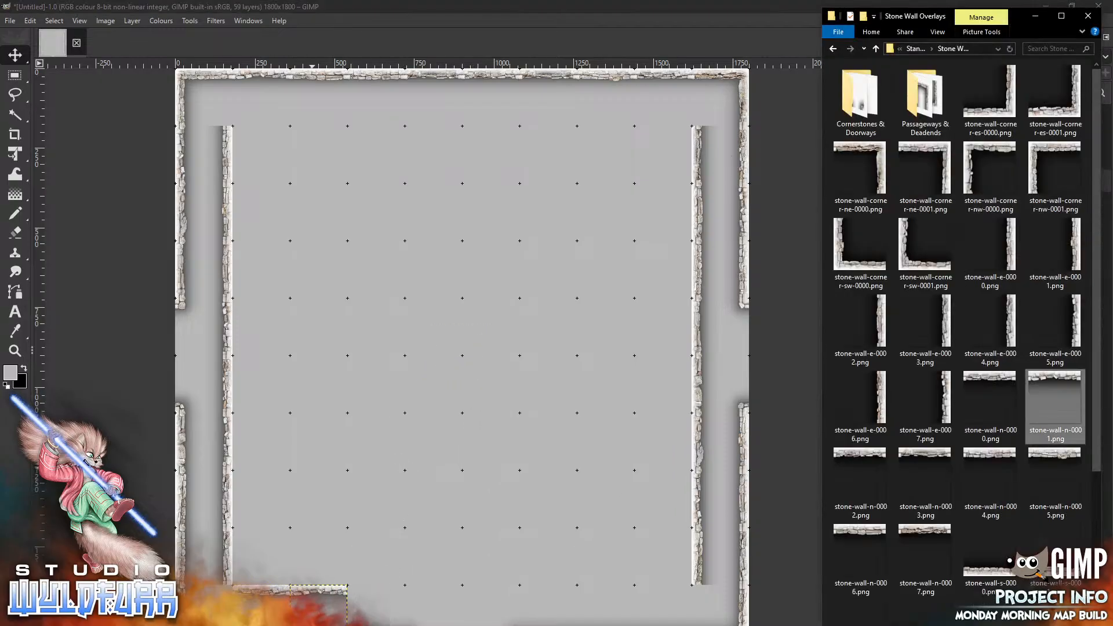
{"action": "left_click_drag", "start_coordinate": [850, 464], "coordinate": [454, 509]}
{"action": "left_click_drag", "start_coordinate": [470, 334], "coordinate": [391, 595]}
{"action": "key", "text": "alt+Tab"}
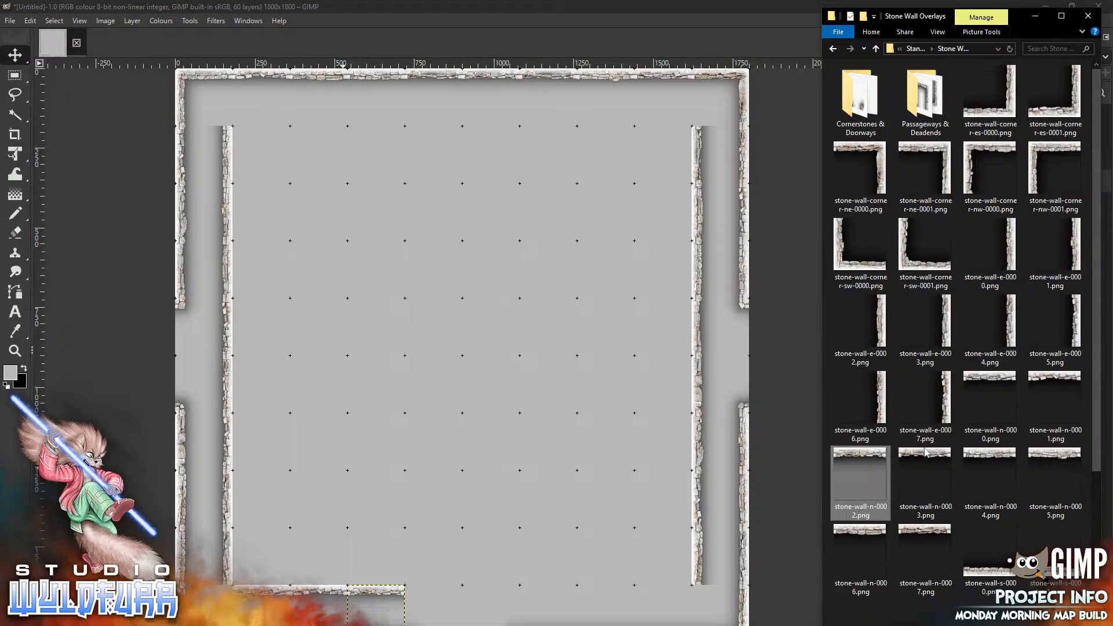
Add stone-wall-n-0002.png through stone-wall-n-0005.png, continuing the inner bottom wall line eastward
{"action": "left_click_drag", "start_coordinate": [926, 476], "coordinate": [432, 621]}
{"action": "key", "text": "alt+Tab"}
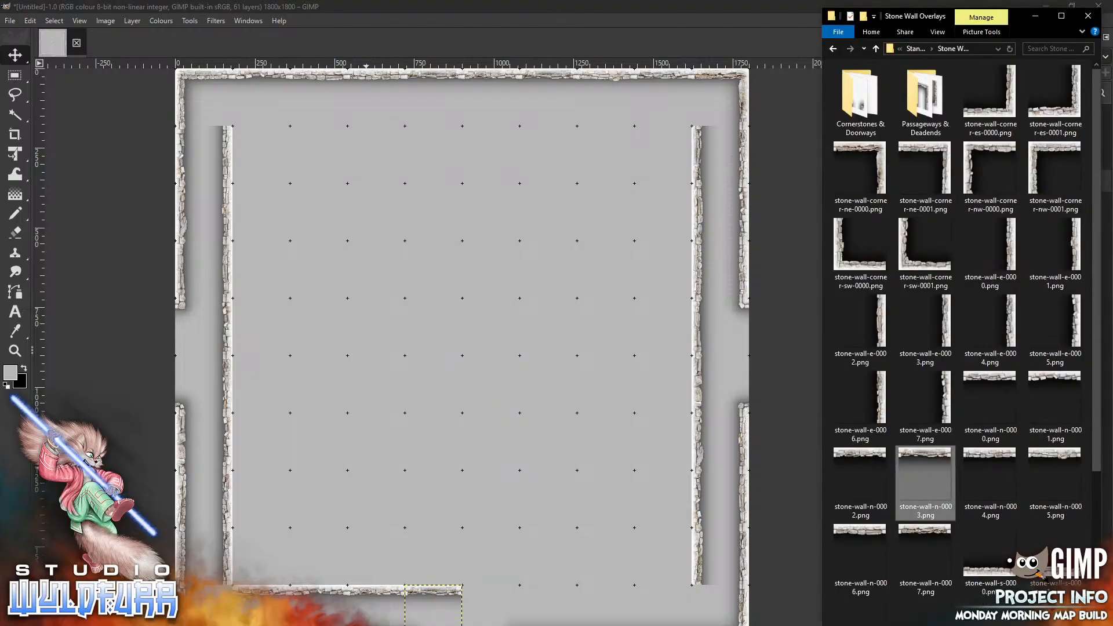
{"action": "left_click_drag", "start_coordinate": [999, 463], "coordinate": [491, 612]}
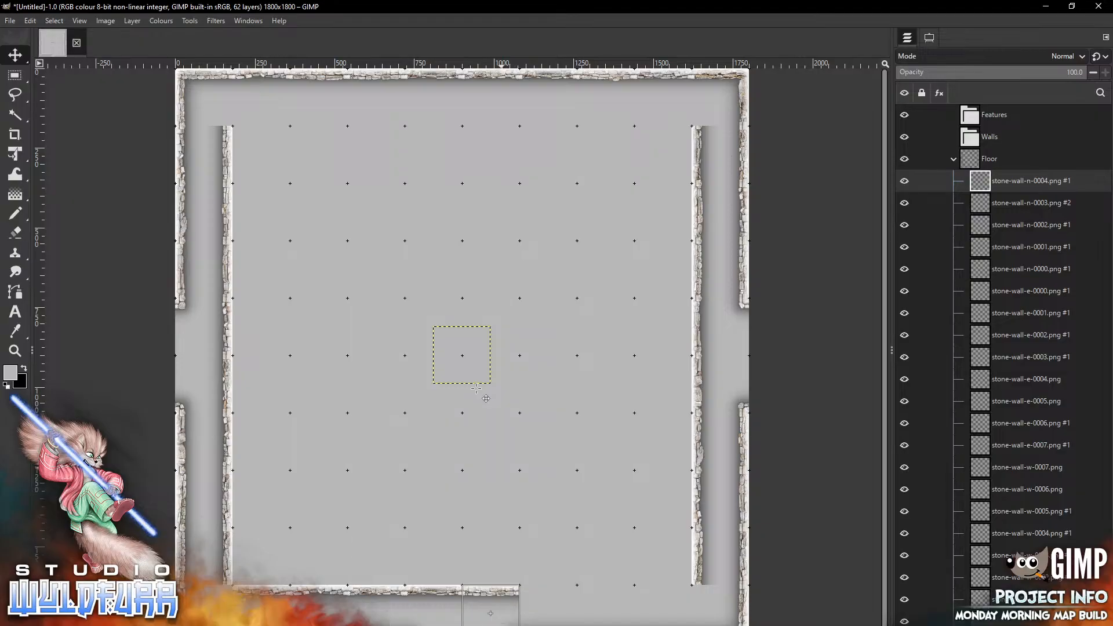
{"action": "key", "text": "alt+Tab"}
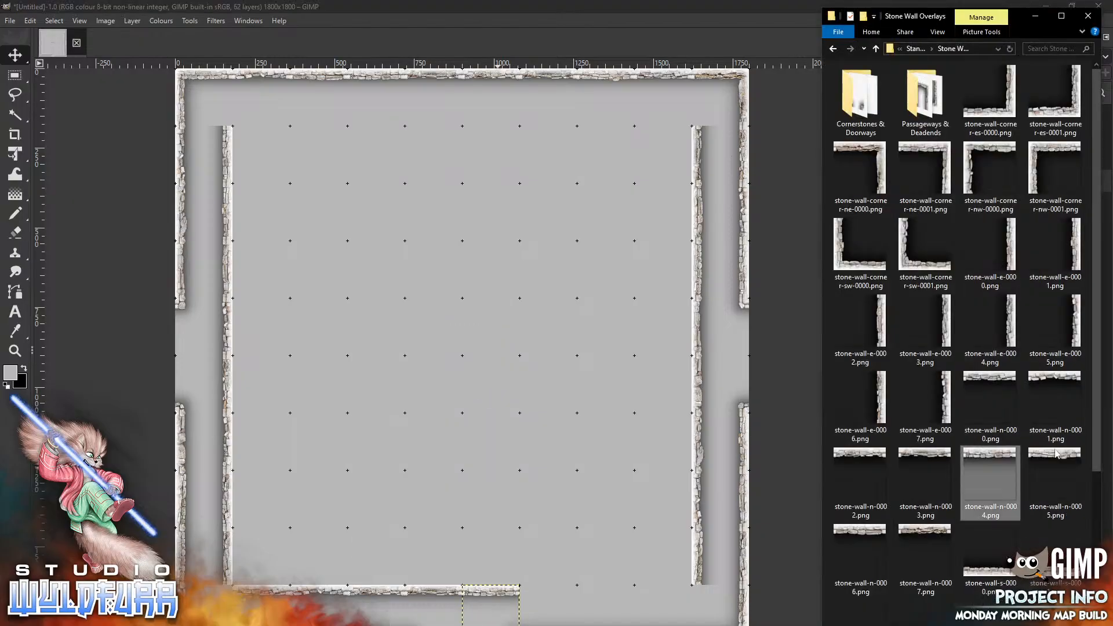
{"action": "left_click_drag", "start_coordinate": [1057, 458], "coordinate": [465, 419]}
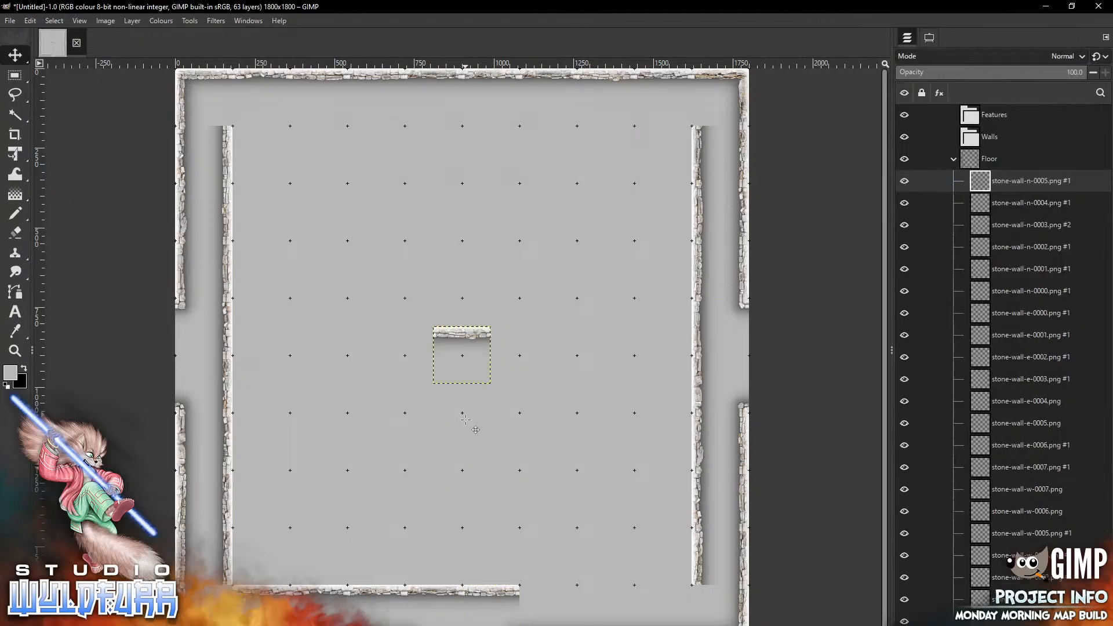
{"action": "left_click_drag", "start_coordinate": [463, 335], "coordinate": [552, 594]}
{"action": "key", "text": "alt+Tab"}
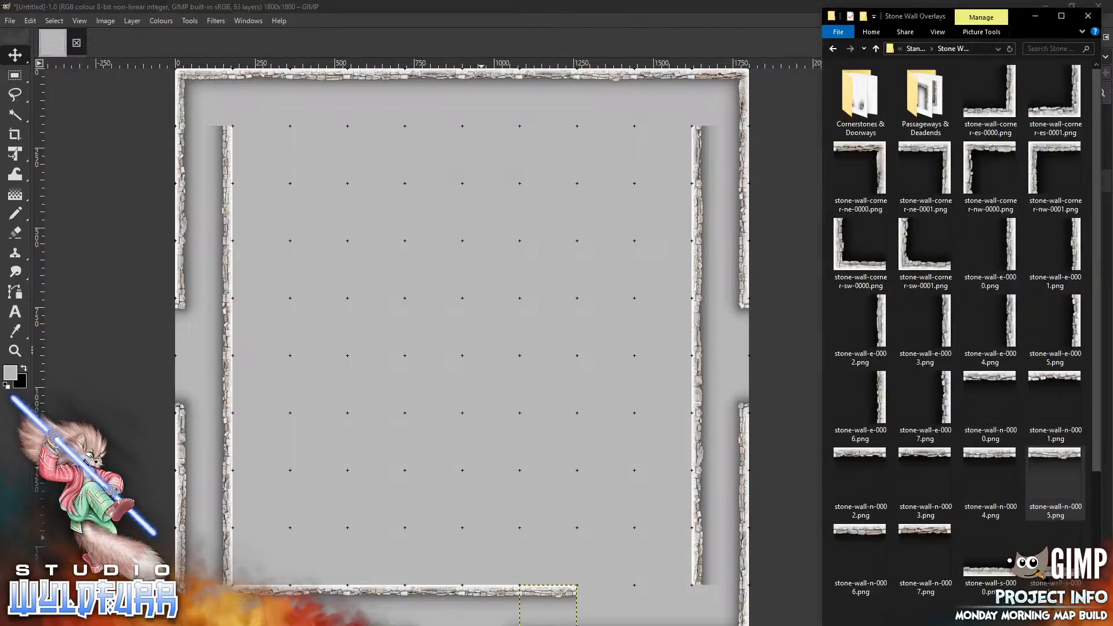
Add stone-wall-n-0006.png and stone-wall-n-0007.png, completing the inner bottom wall line toward the east wall
{"action": "left_click_drag", "start_coordinate": [860, 559], "coordinate": [625, 623]}
{"action": "key", "text": "alt+Tab"}
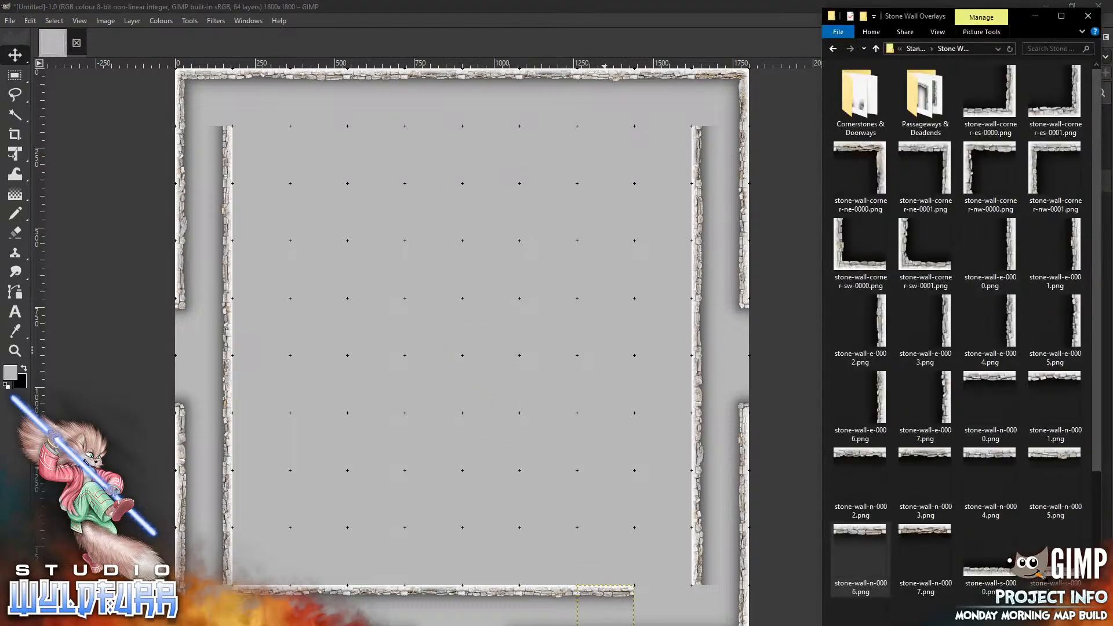
{"action": "left_click_drag", "start_coordinate": [932, 539], "coordinate": [661, 617]}
{"action": "key", "text": "alt+Tab"}
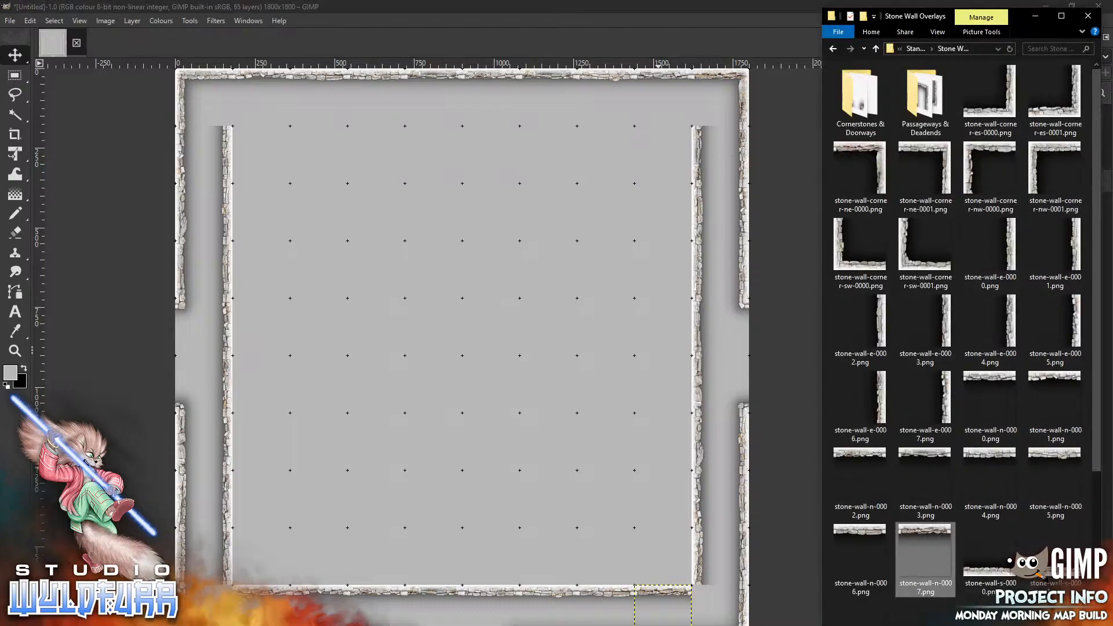
Open the Cornerstones & Doorways folder and place stone-wall-cornerstone-nw-0000.png at the inner bottom-east corner of the room
{"action": "double_click", "coordinate": [858, 105]}
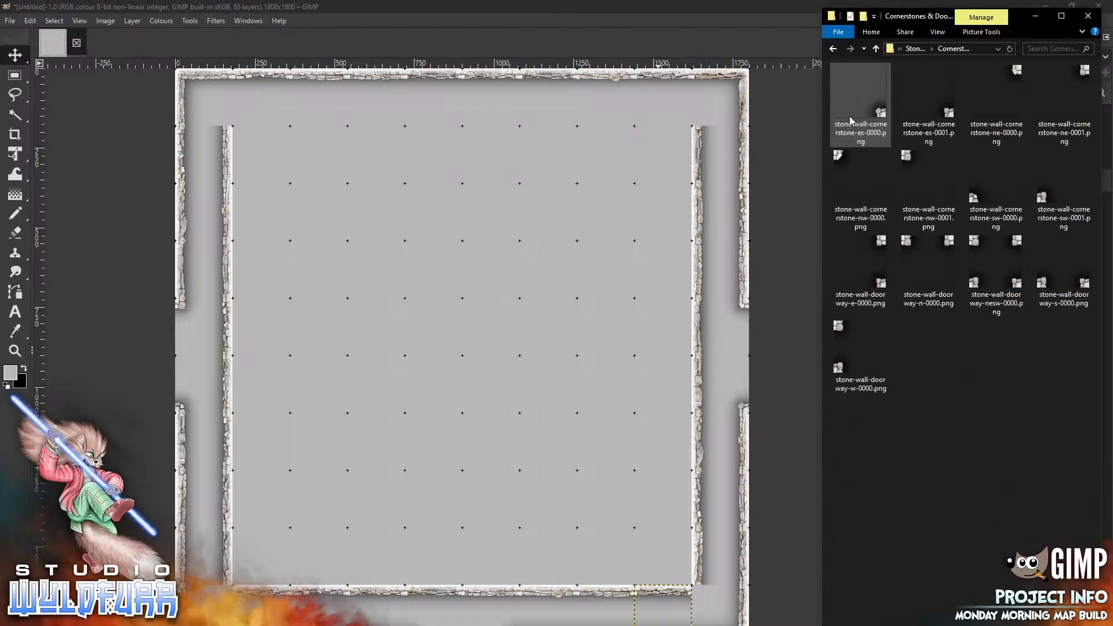
{"action": "left_click_drag", "start_coordinate": [850, 120], "coordinate": [542, 325]}
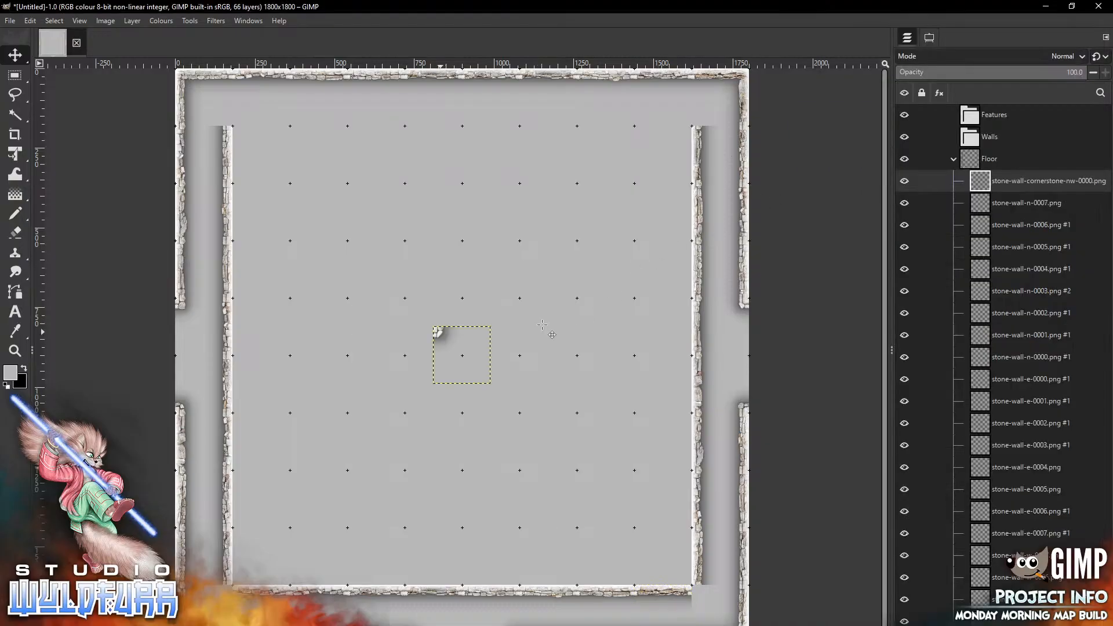
{"action": "left_click_drag", "start_coordinate": [440, 332], "coordinate": [699, 591]}
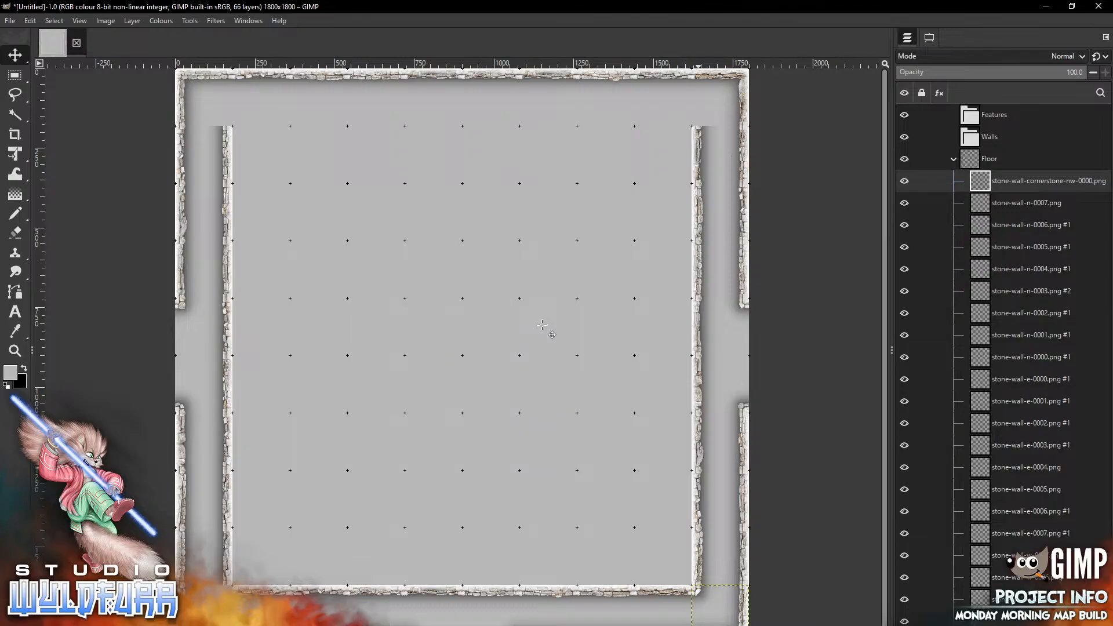
{"action": "left_click", "coordinate": [954, 159]}
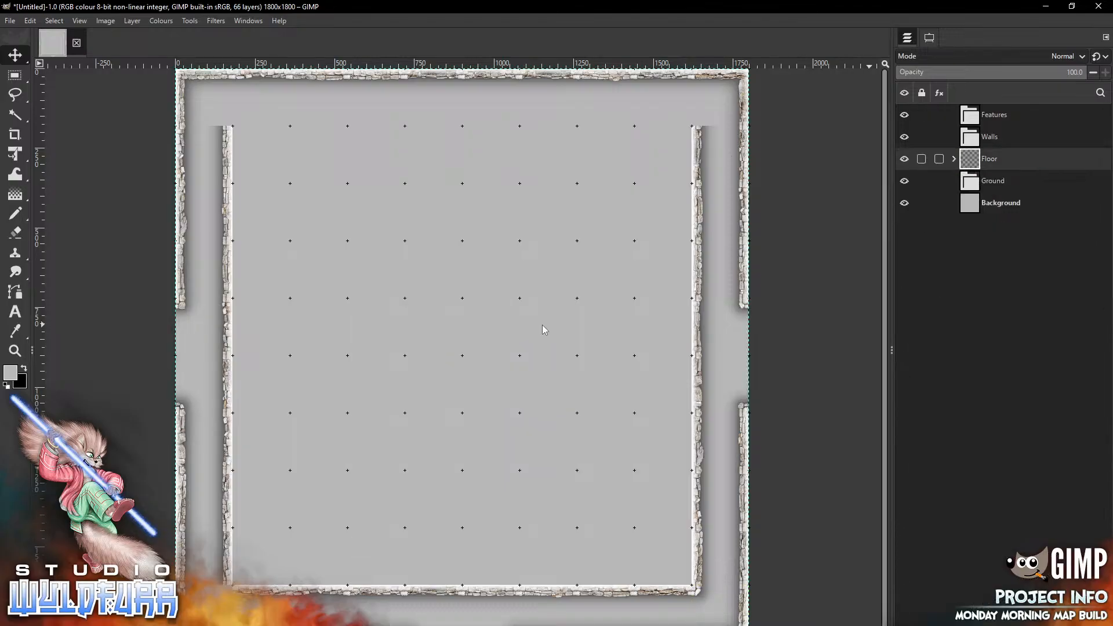
{"action": "left_click", "coordinate": [954, 159]}
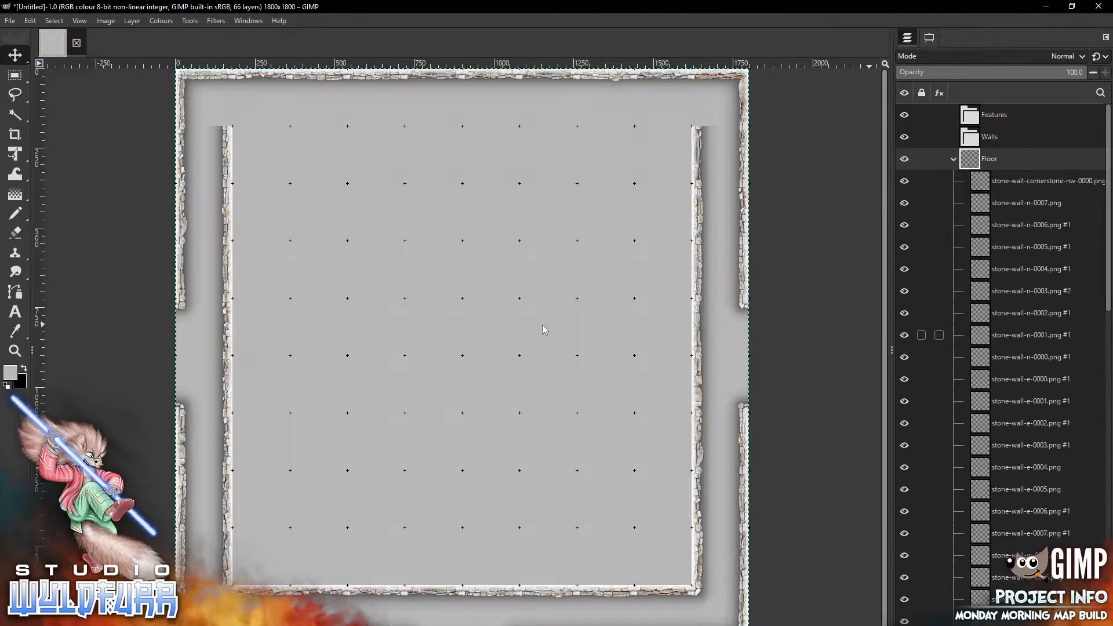
Add stone-wall-cornerstone-ne-0000.png to the canvas from the Cornerstones & Doorways folder
{"action": "key", "text": "alt+Tab"}
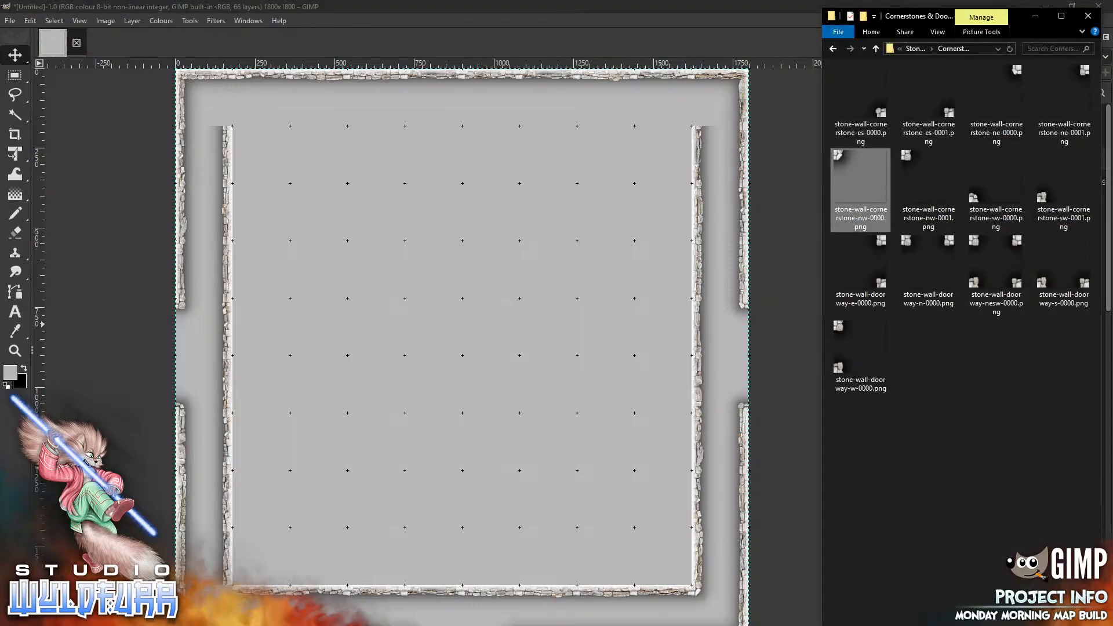
{"action": "left_click_drag", "start_coordinate": [996, 93], "coordinate": [397, 342]}
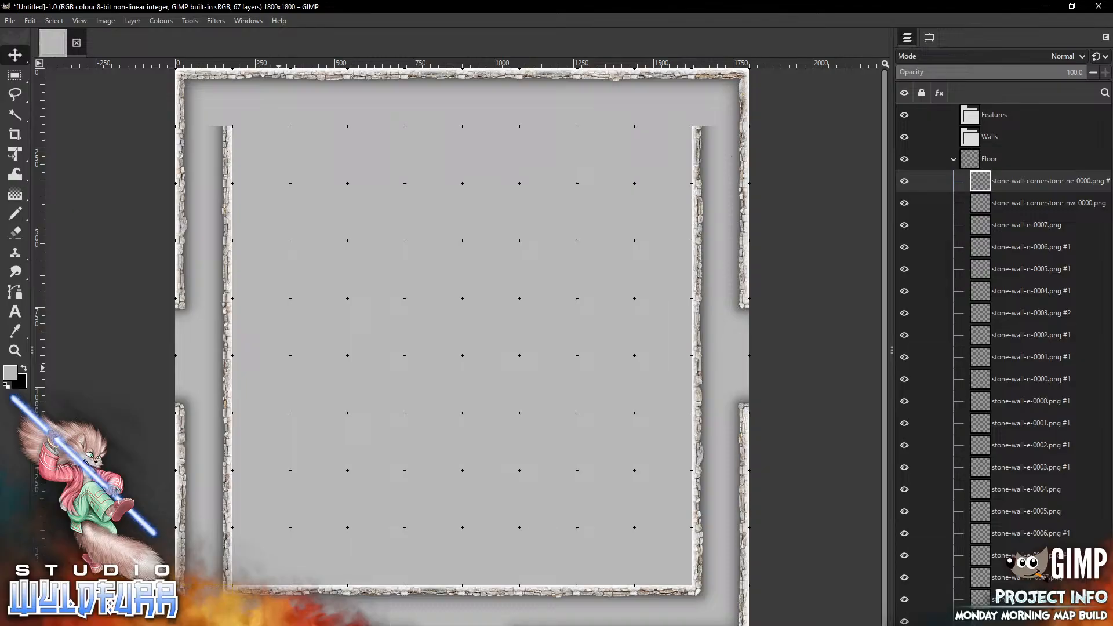
{"action": "key", "text": "alt+Tab"}
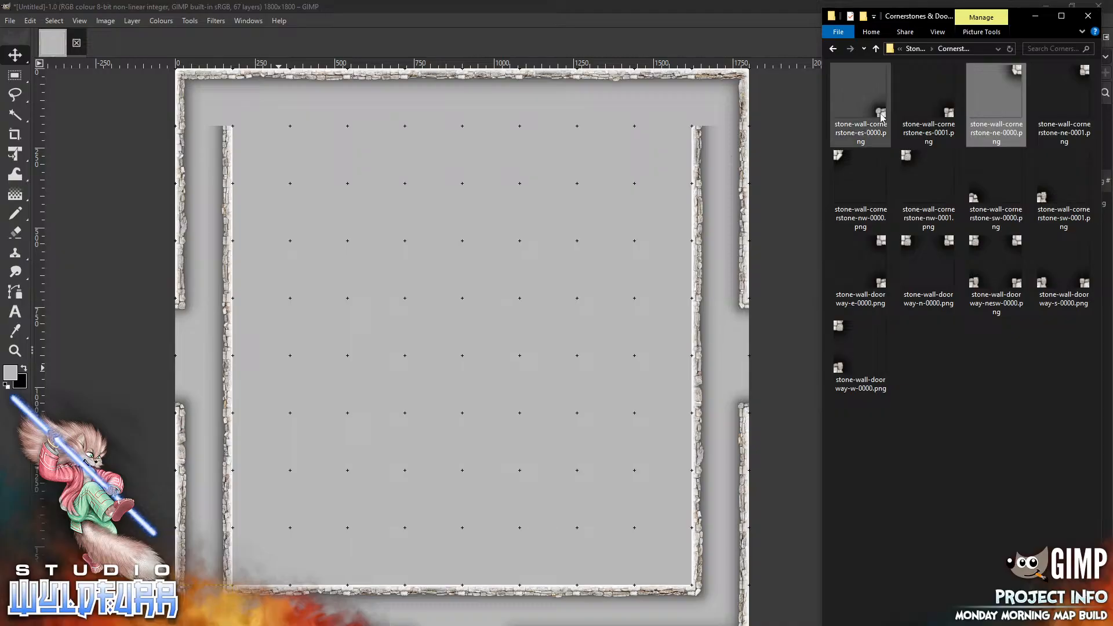
Add stone-wall-cornerstone-es-0000.png and move it to the inner top-west corner of the room
{"action": "left_click_drag", "start_coordinate": [862, 104], "coordinate": [402, 230]}
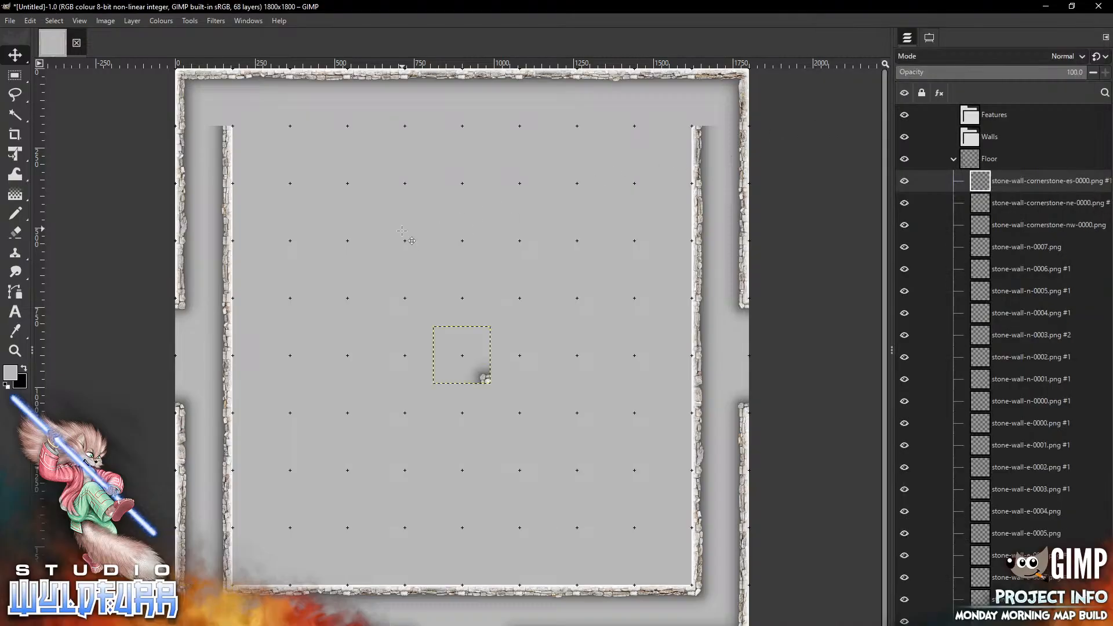
{"action": "mouse_move", "coordinate": [486, 378]}
{"action": "left_mouse_down"}
{"action": "mouse_move", "coordinate": [363, 236]}
{"action": "mouse_move", "coordinate": [227, 120]}
{"action": "left_mouse_up"}
{"action": "key", "text": "alt+Tab"}
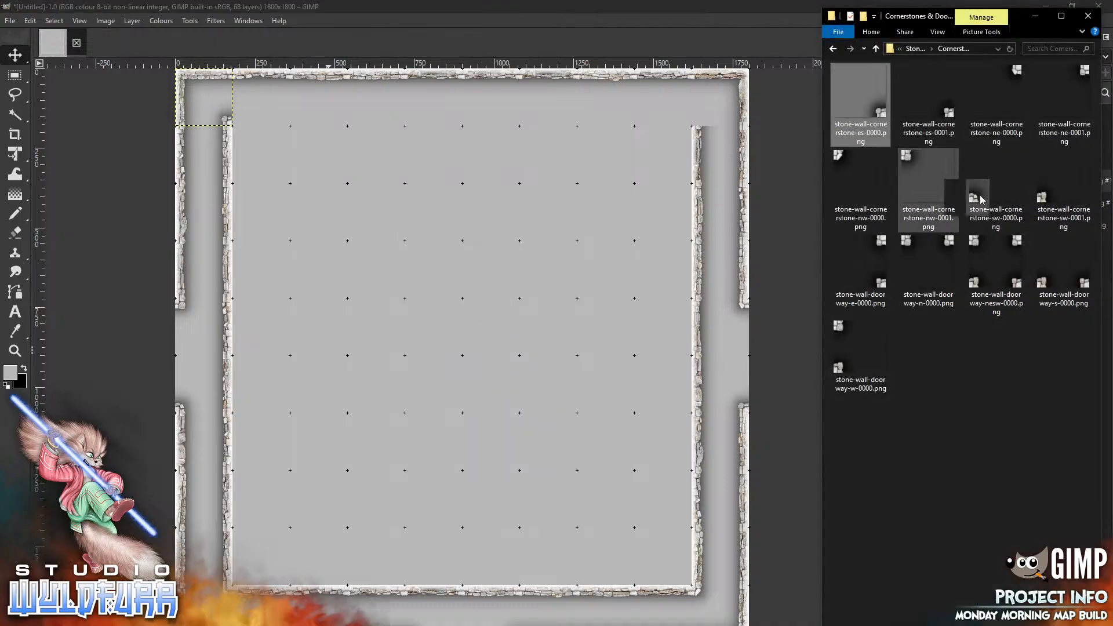
Add stone-wall-cornerstone-sw-0000.png and move it to the inner top-east corner of the room
{"action": "left_click_drag", "start_coordinate": [979, 202], "coordinate": [465, 311]}
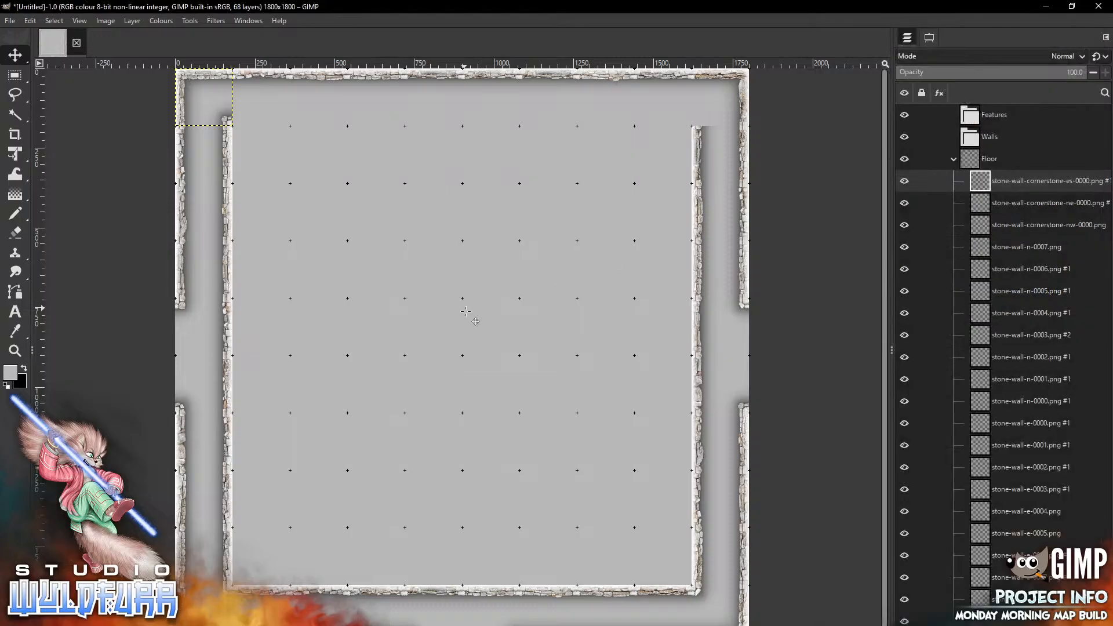
{"action": "mouse_move", "coordinate": [442, 375]}
{"action": "left_mouse_down"}
{"action": "mouse_move", "coordinate": [717, 110]}
{"action": "mouse_move", "coordinate": [700, 117]}
{"action": "left_mouse_up"}
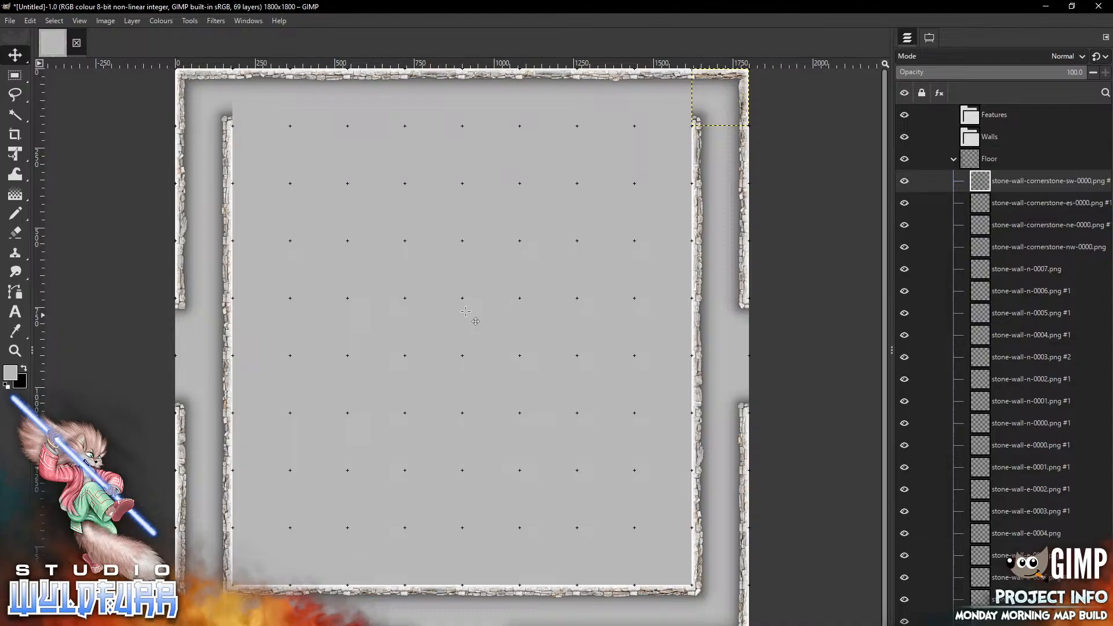
{"action": "key", "text": "alt+Tab"}
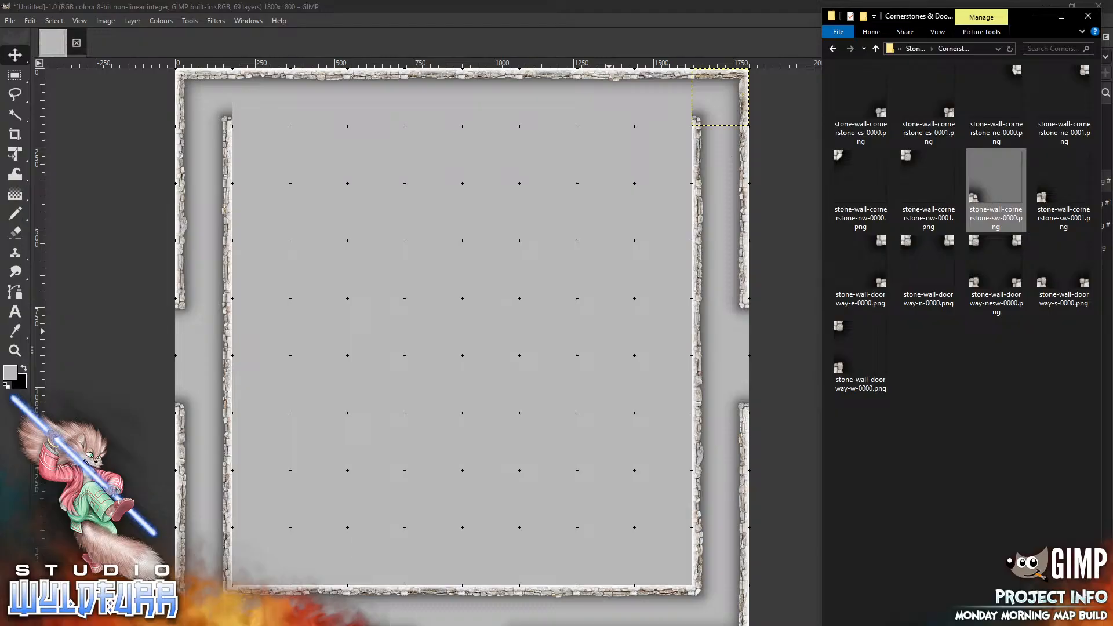
Return to the Stone Wall Overlays folder and place stone-wall-s-0003.png along the top wall beside the north-west corner
{"action": "key", "text": "alt+Tab"}
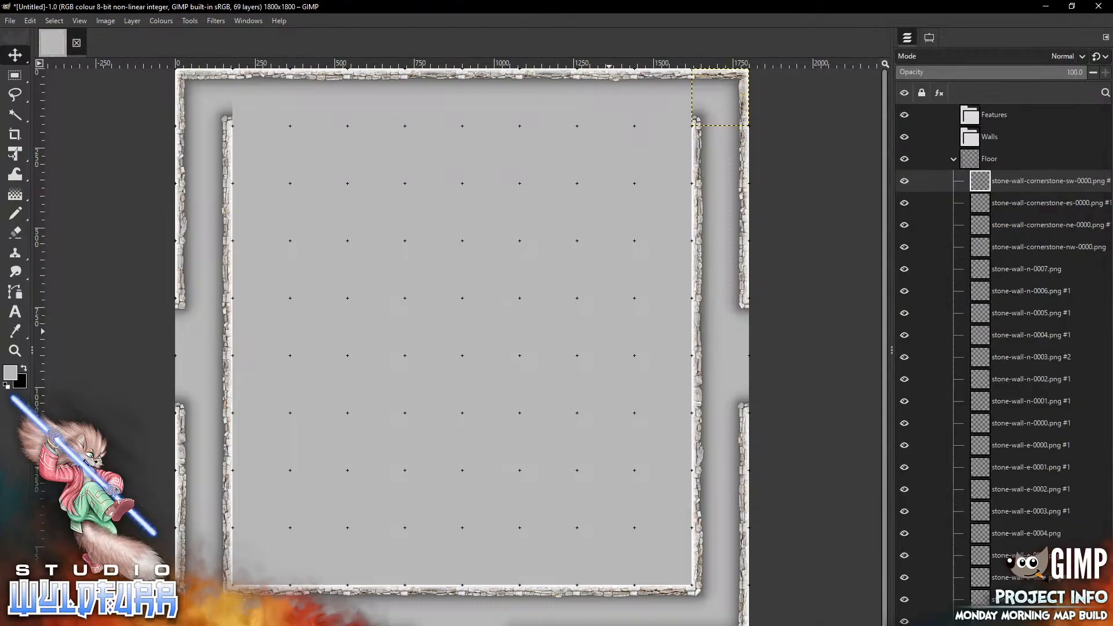
{"action": "key", "text": "alt+Tab"}
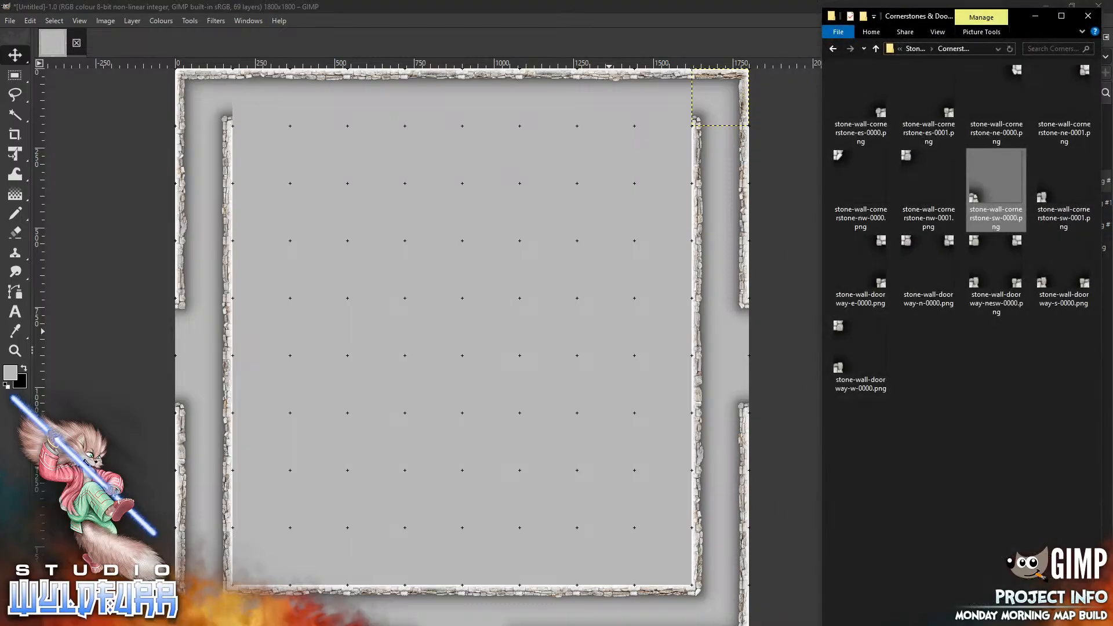
{"action": "left_click", "coordinate": [917, 49]}
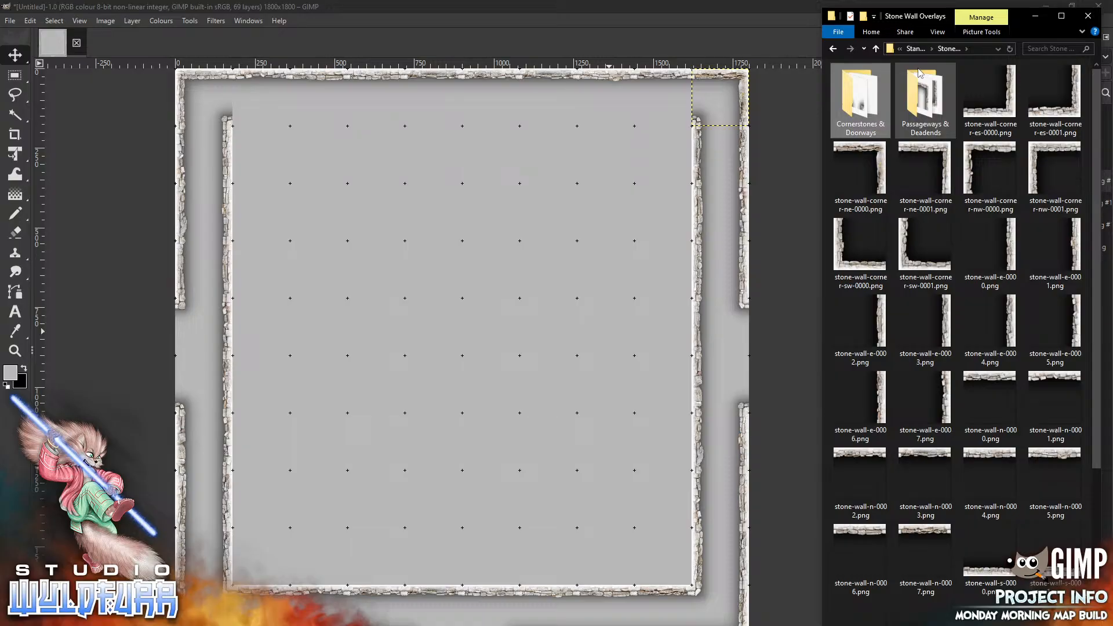
{"action": "scroll", "coordinate": [1096, 328], "scroll_direction": "down", "scroll_amount": 4}
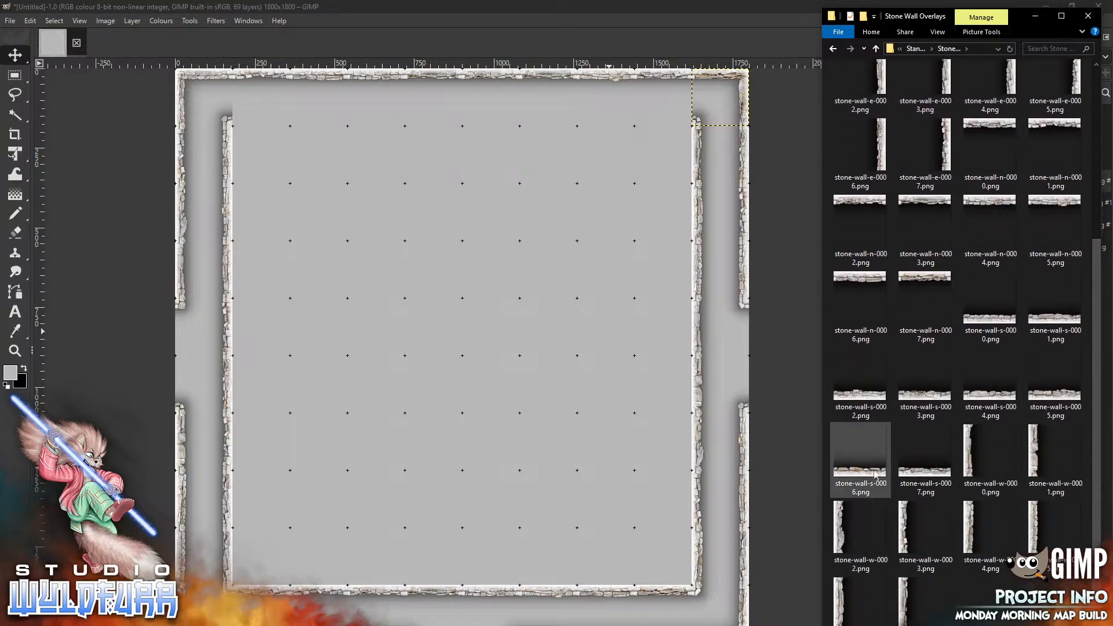
{"action": "left_click_drag", "start_coordinate": [933, 400], "coordinate": [378, 336]}
{"action": "left_click_drag", "start_coordinate": [462, 355], "coordinate": [261, 96]}
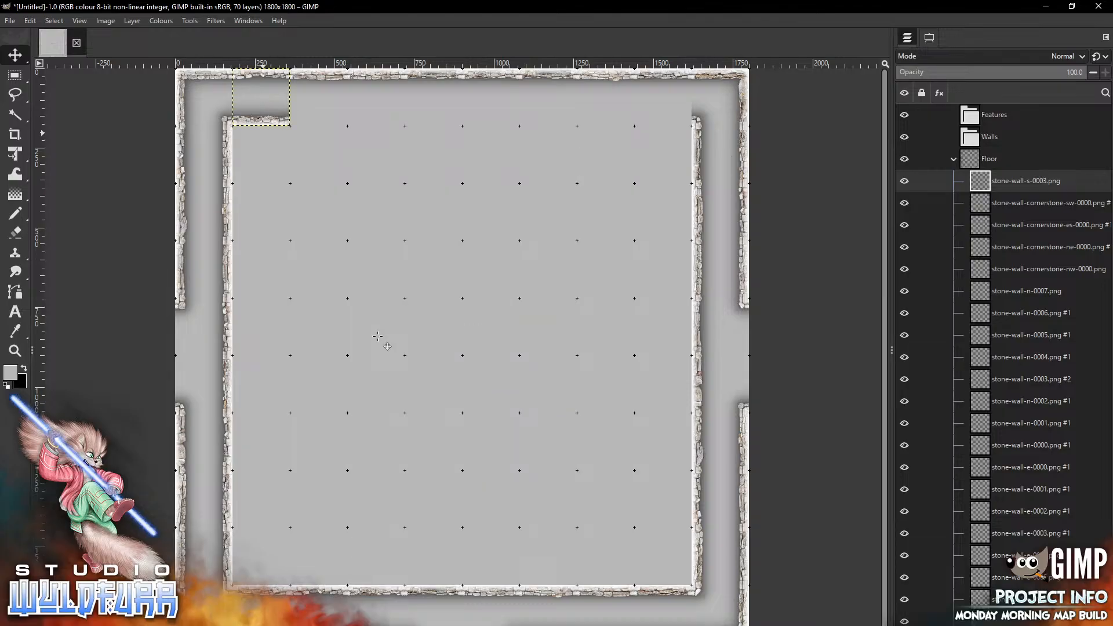
Add stone-wall-s-0002.png and place it along the top wall beside the north-east corner
{"action": "key", "text": "alt+Tab"}
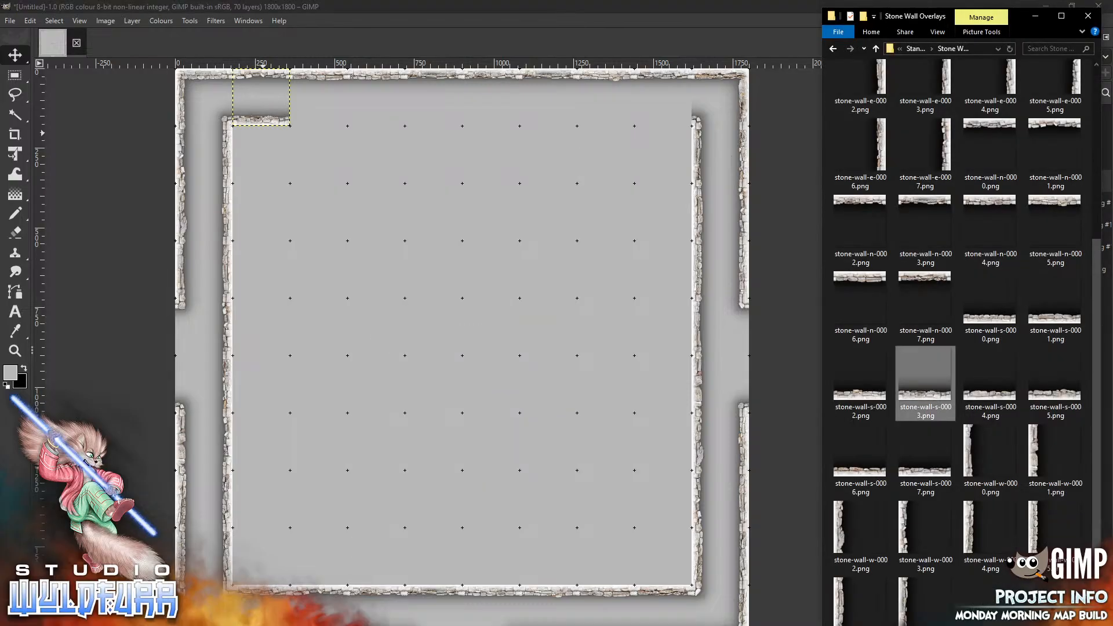
{"action": "left_click_drag", "start_coordinate": [860, 380], "coordinate": [421, 300]}
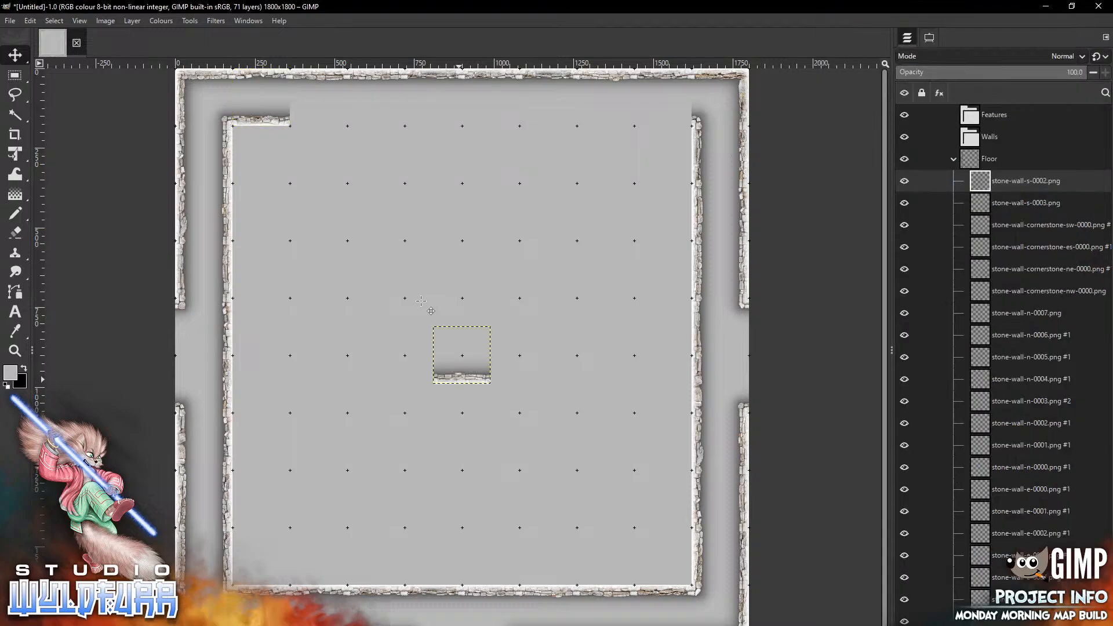
{"action": "mouse_move", "coordinate": [459, 380]}
{"action": "left_mouse_down"}
{"action": "mouse_move", "coordinate": [617, 189]}
{"action": "mouse_move", "coordinate": [657, 119]}
{"action": "left_mouse_up"}
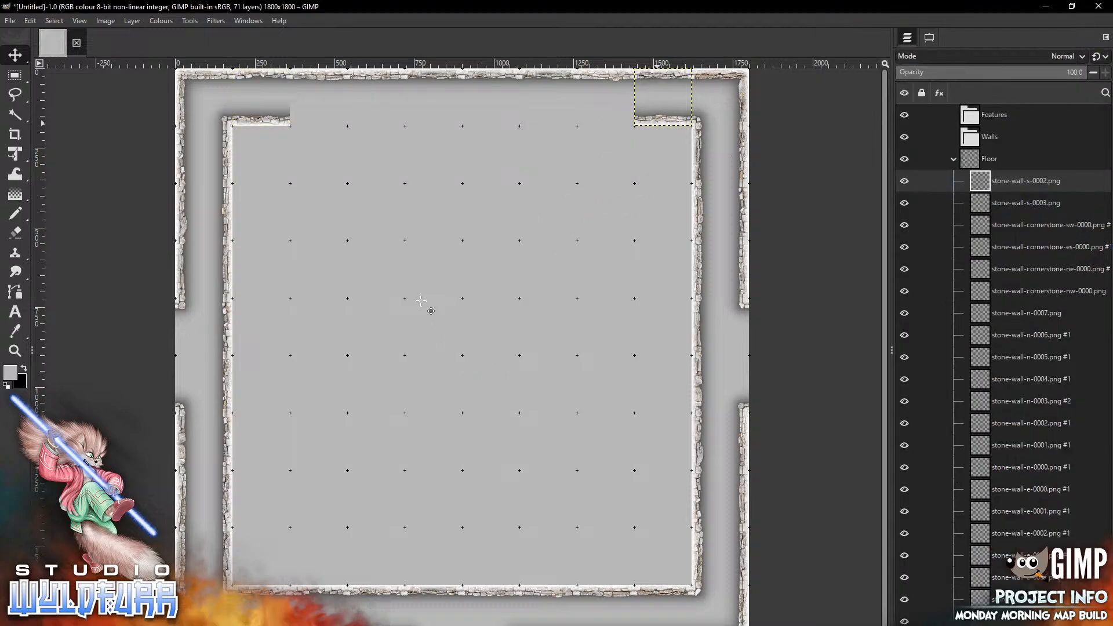
Add another stone-wall-s-0003.png and place it next to the first top wall tile, extending it eastward
{"action": "key", "text": "alt+Tab"}
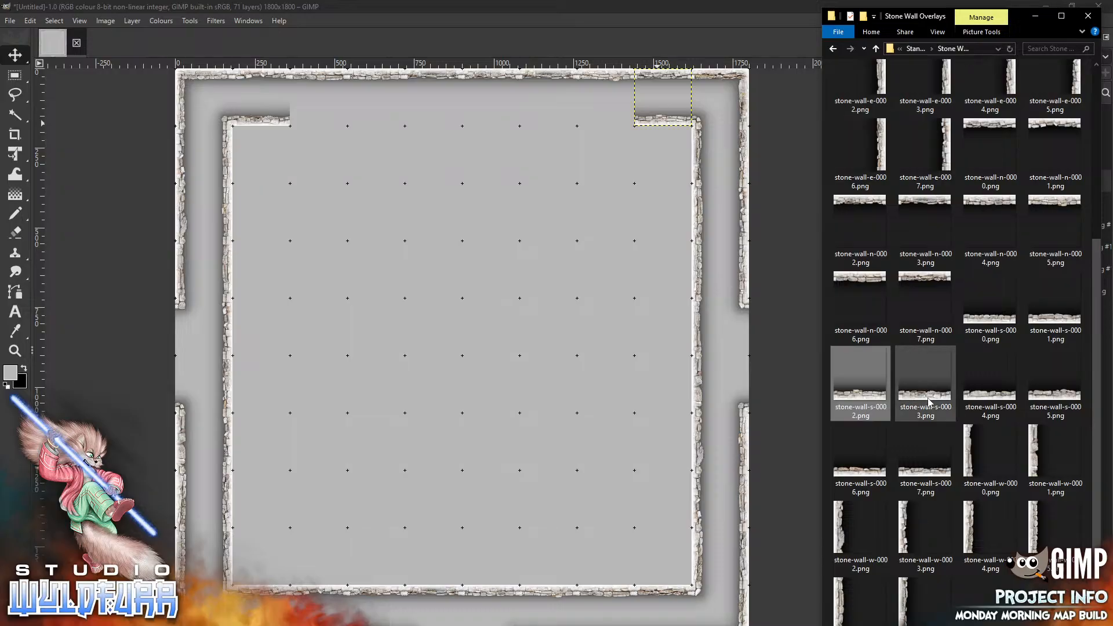
{"action": "left_click", "coordinate": [395, 188]}
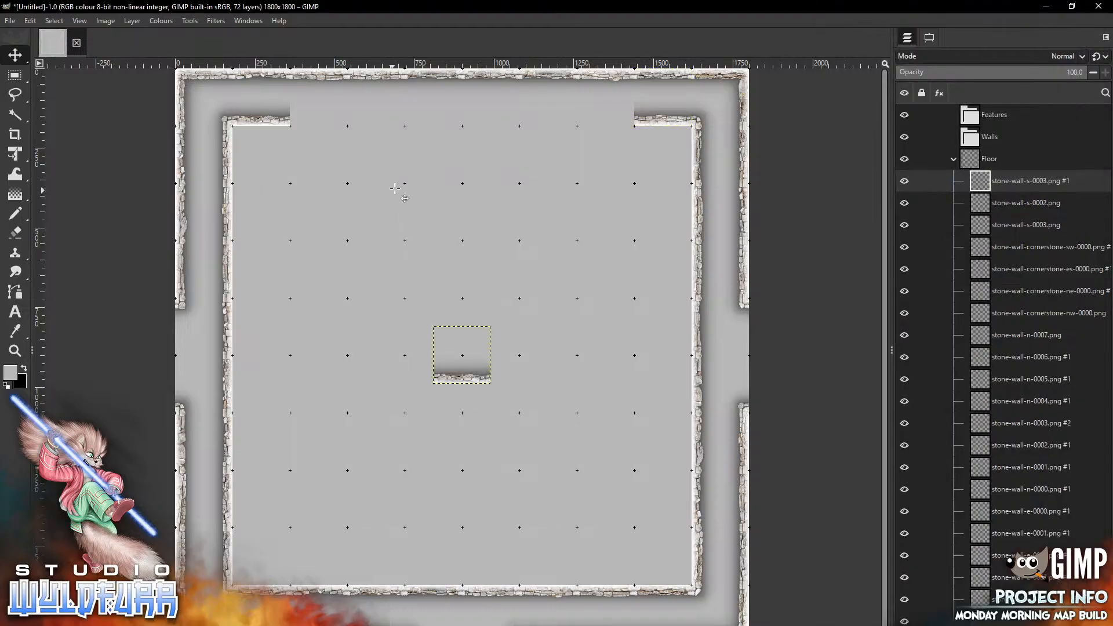
{"action": "mouse_move", "coordinate": [463, 377]}
{"action": "left_mouse_down"}
{"action": "mouse_move", "coordinate": [435, 157]}
{"action": "mouse_move", "coordinate": [320, 122]}
{"action": "left_mouse_up"}
Add stone-wall-s-0004.png and place it along the top wall, extending the east segment westward
{"action": "key", "text": "alt+Tab"}
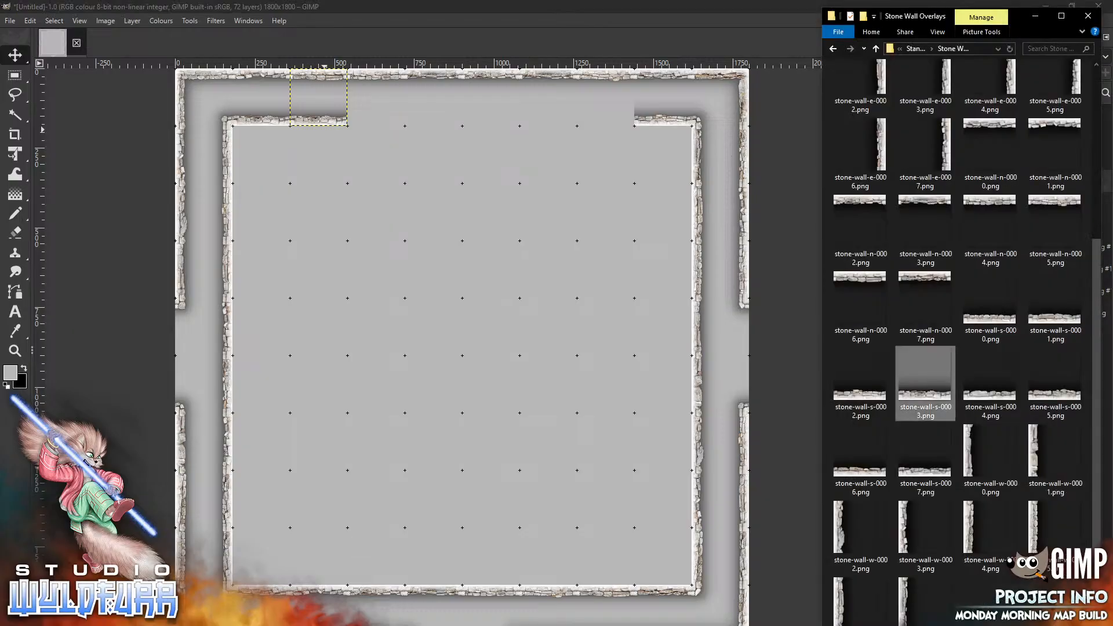
{"action": "left_click_drag", "start_coordinate": [998, 394], "coordinate": [424, 301]}
{"action": "left_click_drag", "start_coordinate": [471, 376], "coordinate": [609, 122]}
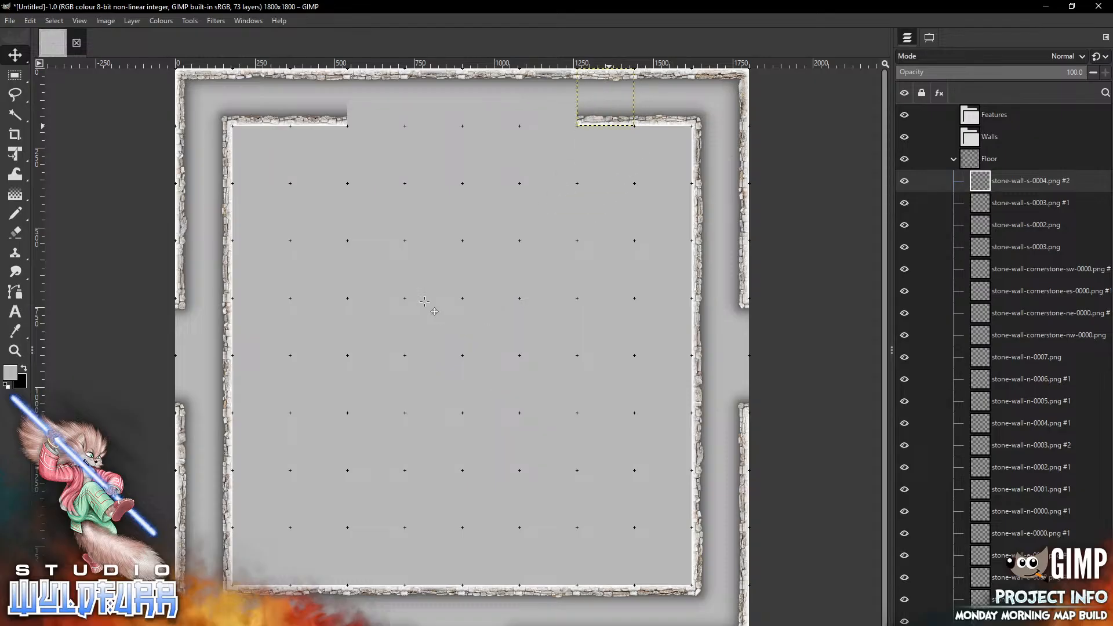
Add another stone-wall-s-0003.png from the Stone Wall Overlays folder and place it in the top wall gap west of the north-east segment
{"action": "key", "text": "alt+Tab"}
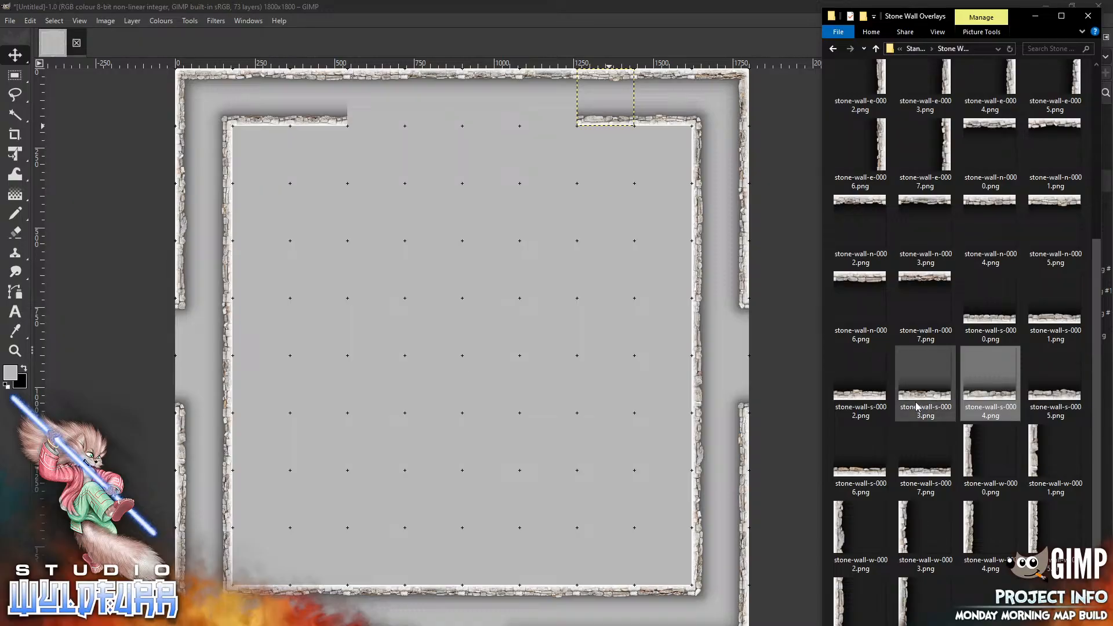
{"action": "left_click_drag", "start_coordinate": [926, 383], "coordinate": [429, 289]}
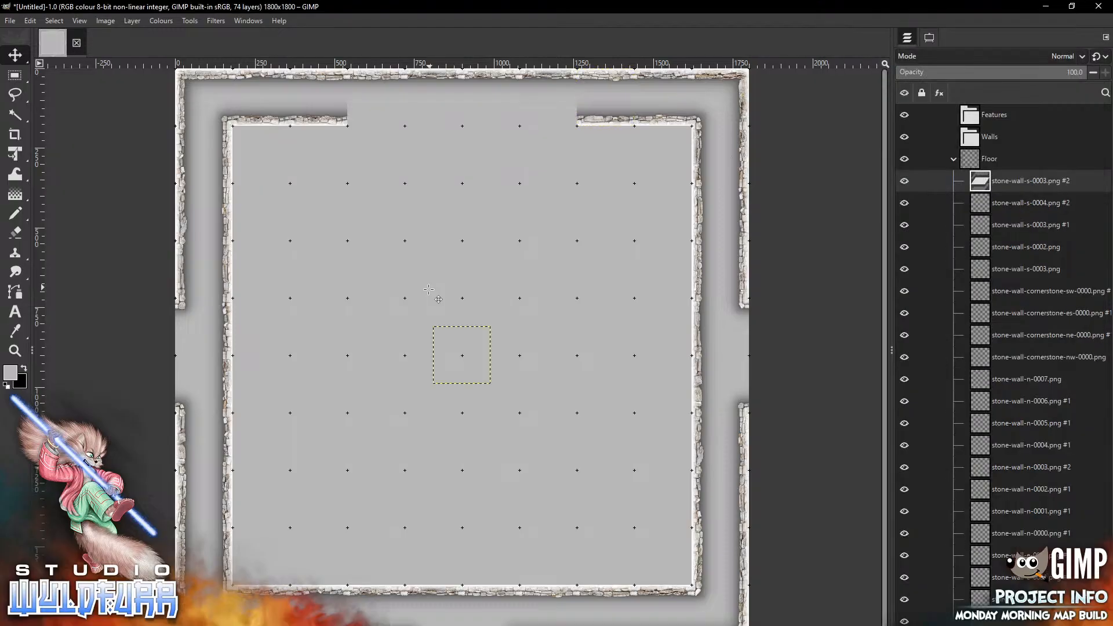
{"action": "left_click_drag", "start_coordinate": [468, 377], "coordinate": [498, 123]}
Add stone-wall-s-0007.png and place it on the top wall directly west of the newly placed tile
{"action": "key", "text": "alt+Tab"}
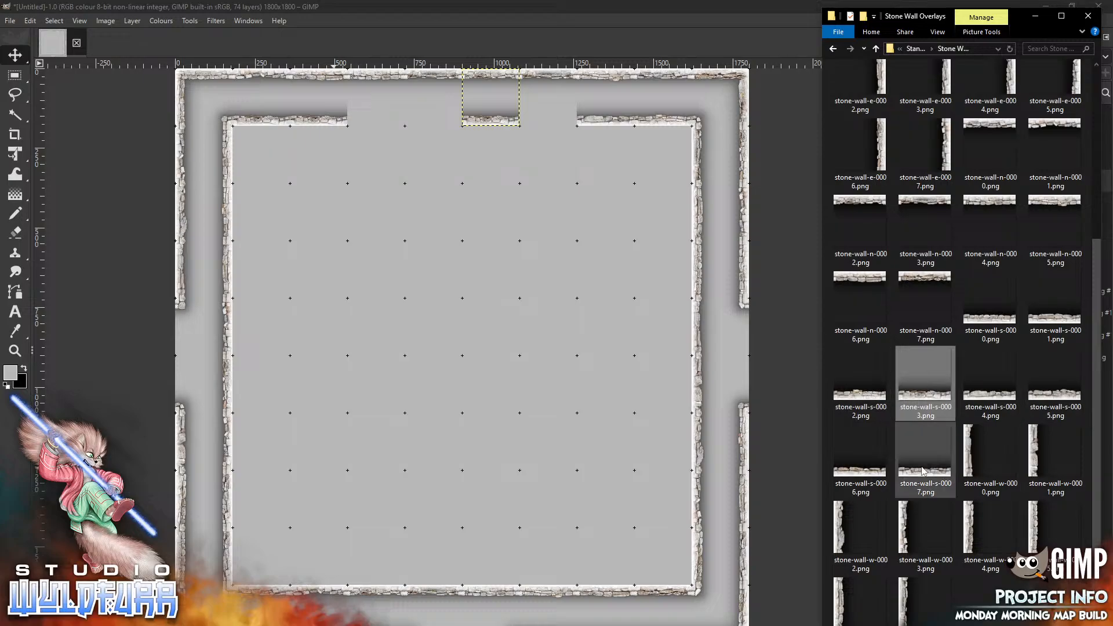
{"action": "left_click_drag", "start_coordinate": [924, 471], "coordinate": [396, 258]}
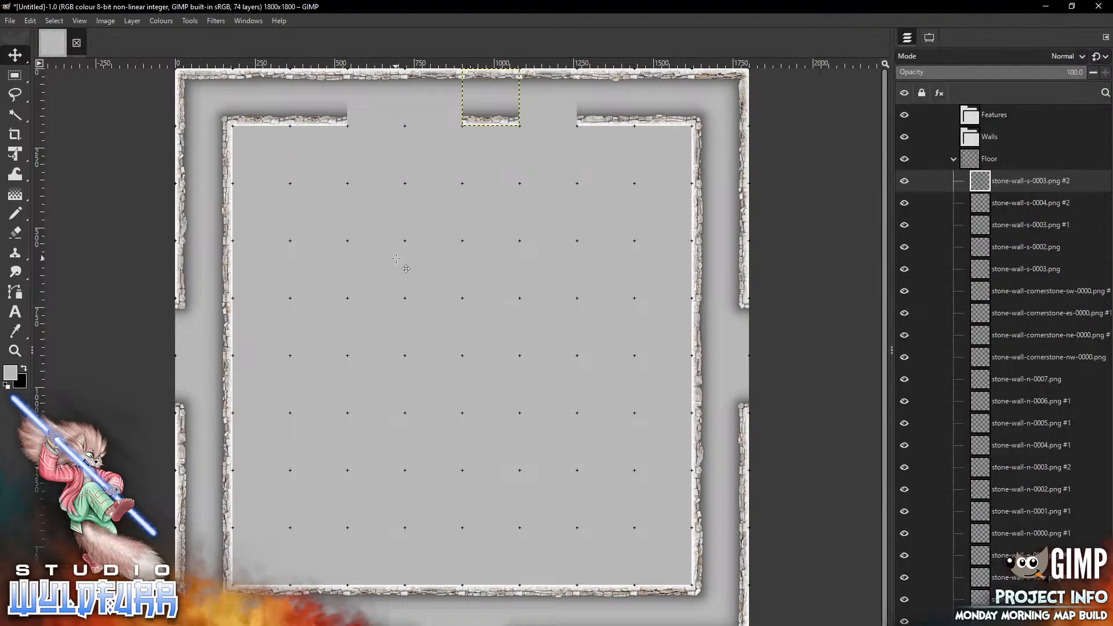
{"action": "left_click_drag", "start_coordinate": [431, 125], "coordinate": [439, 118]}
Add stone-wall-s-0006.png and place it on the top wall, closing the gap to the west segment
{"action": "key", "text": "alt+Tab"}
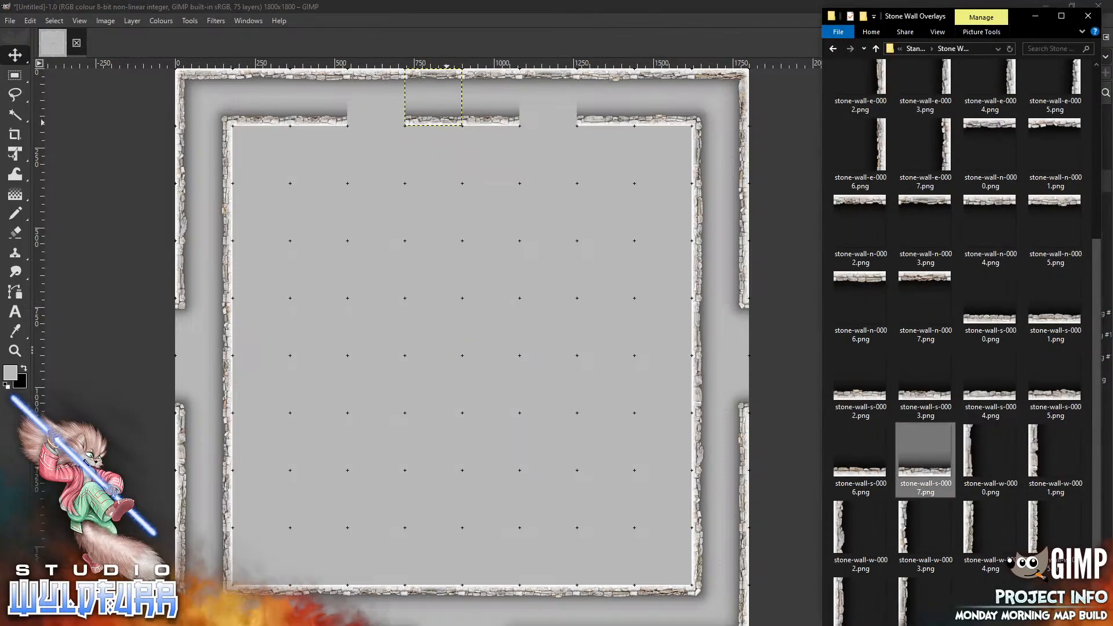
{"action": "left_click_drag", "start_coordinate": [864, 474], "coordinate": [395, 284]}
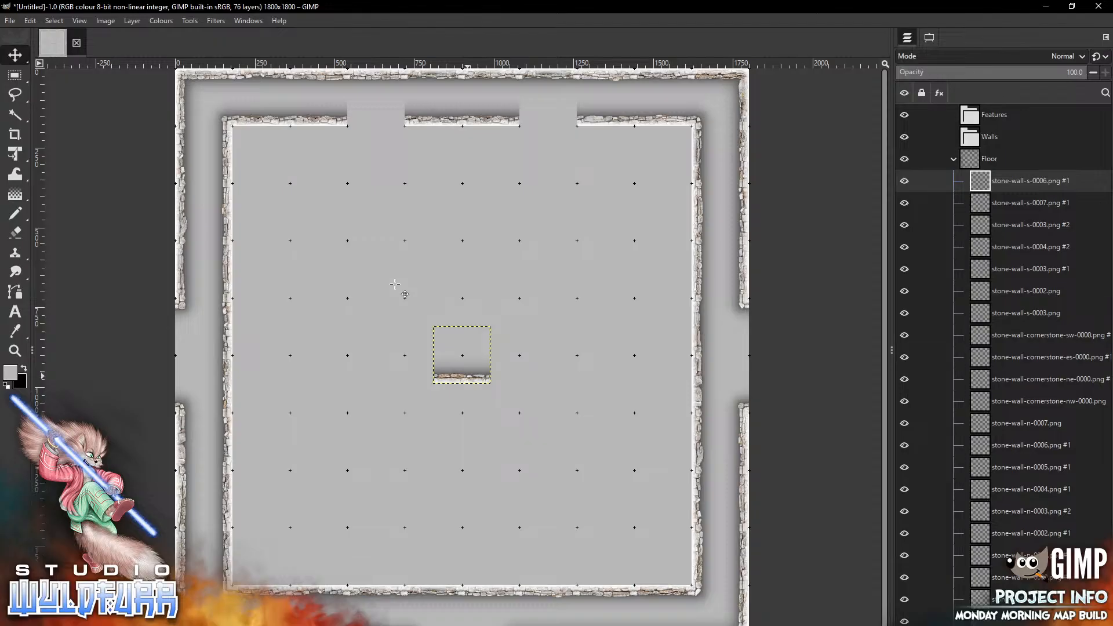
{"action": "left_click_drag", "start_coordinate": [462, 355], "coordinate": [379, 97]}
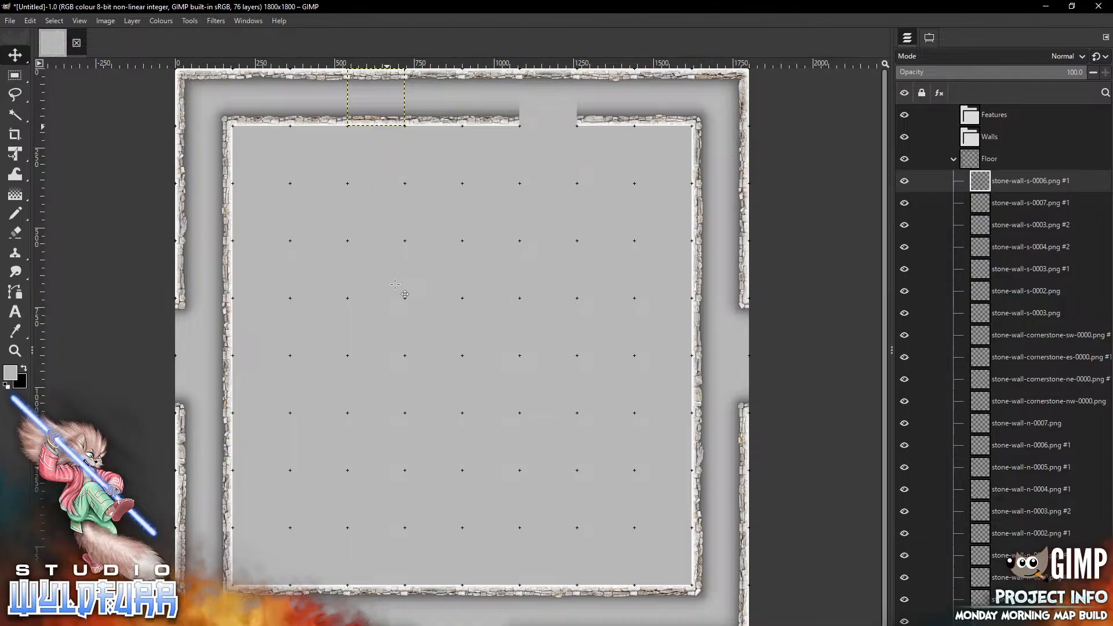
Open the Cornerstones & Doorways folder, add stone-wall-doorway-n-0000.png, and place it three cells below the remaining top wall gap
{"action": "key", "text": "alt+Tab"}
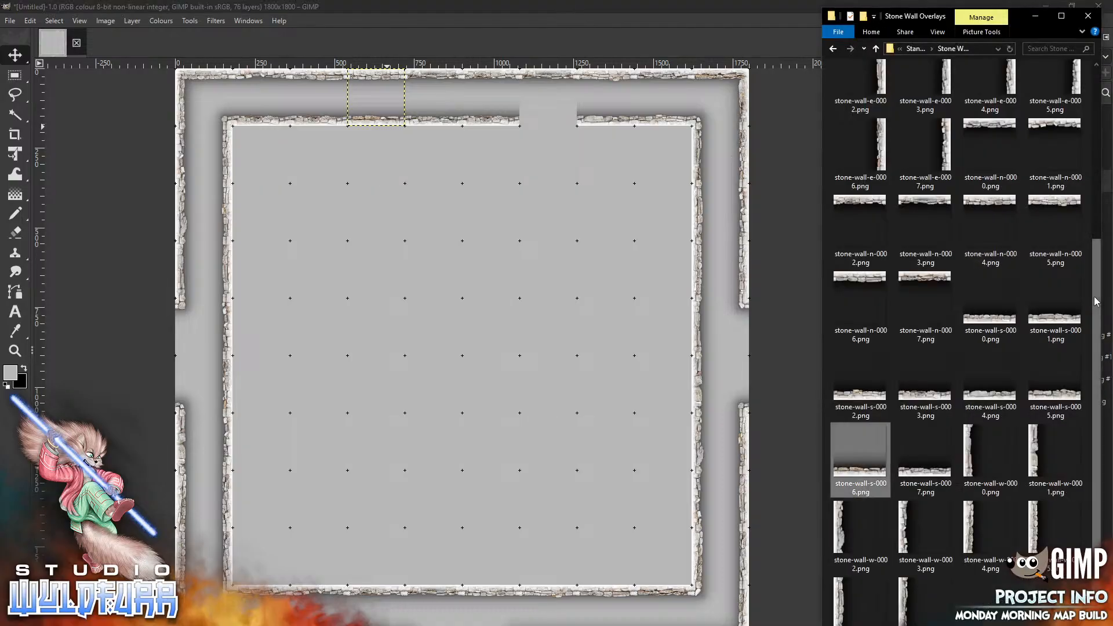
{"action": "left_click_drag", "start_coordinate": [1097, 278], "coordinate": [1098, 81]}
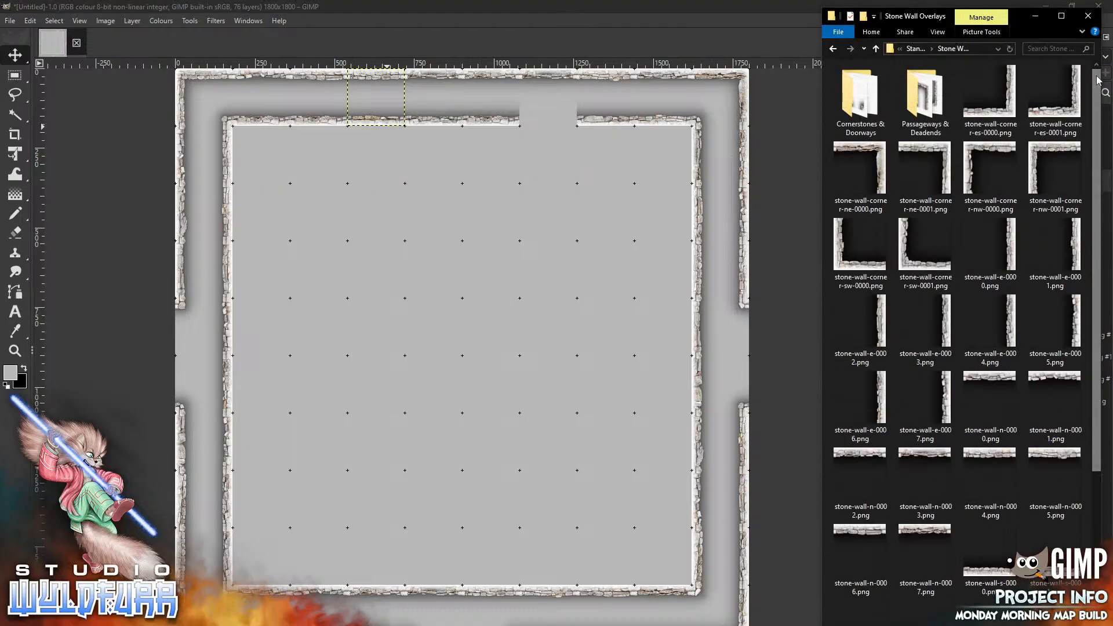
{"action": "double_click", "coordinate": [853, 113]}
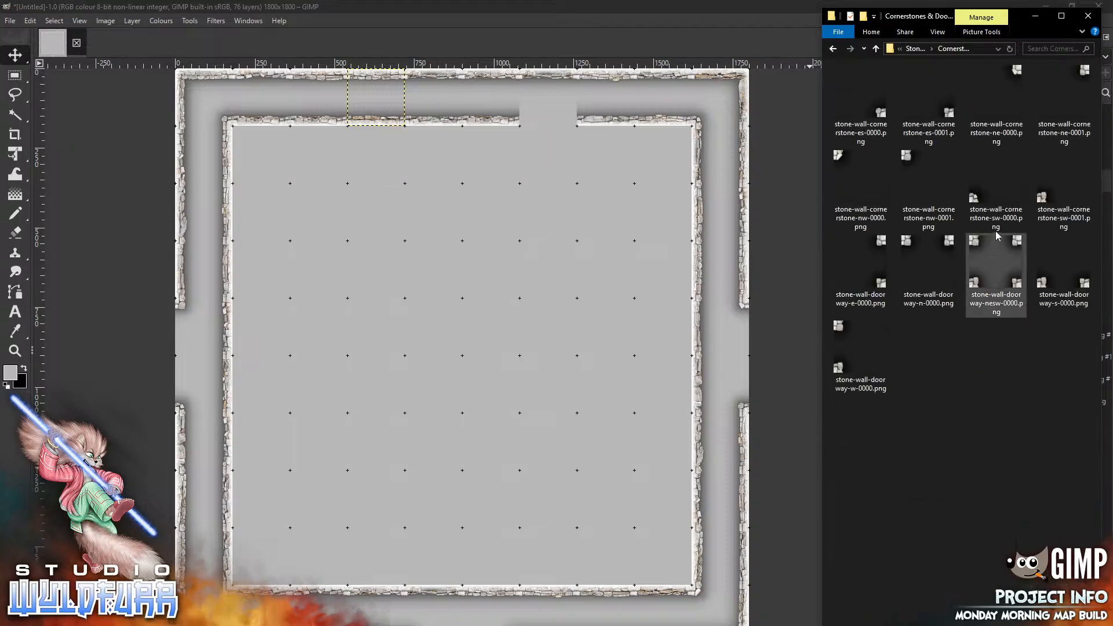
{"action": "left_click", "coordinate": [949, 245]}
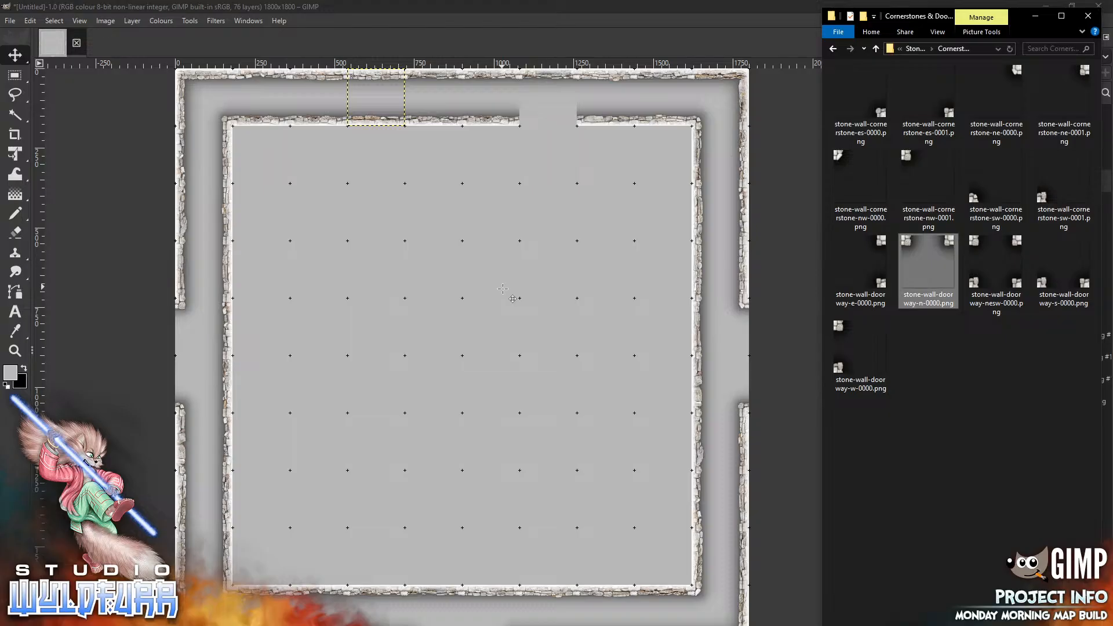
{"action": "left_click_drag", "start_coordinate": [502, 288], "coordinate": [502, 288]}
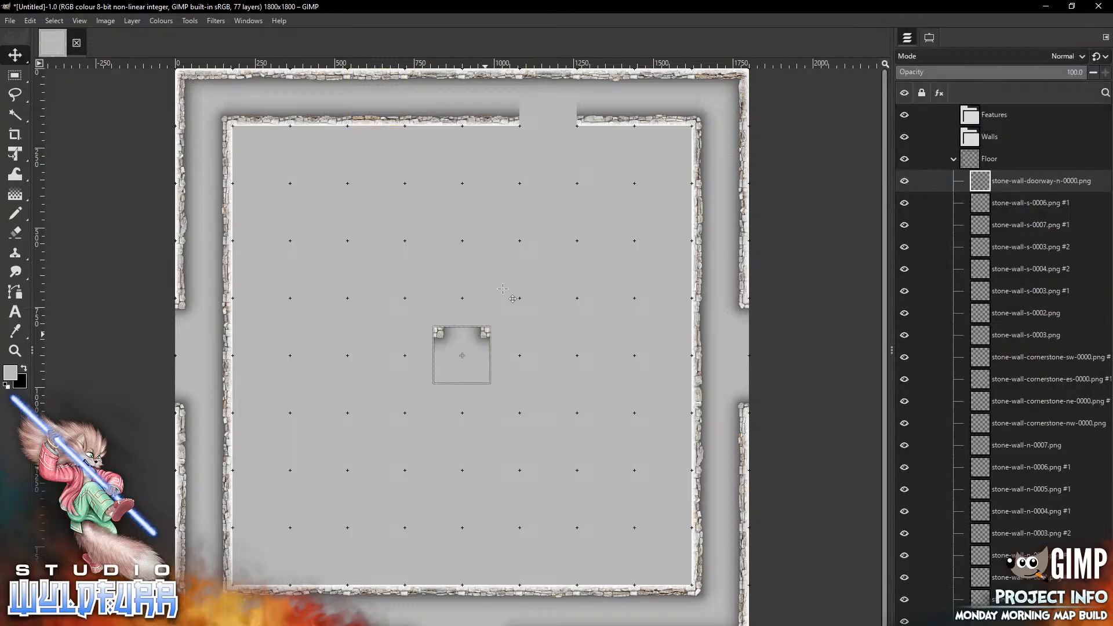
{"action": "left_click_drag", "start_coordinate": [482, 334], "coordinate": [562, 245]}
Add stone-wall-doorway-s-0000.png and place it in the remaining gap of the top wall
{"action": "key", "text": "alt+Tab"}
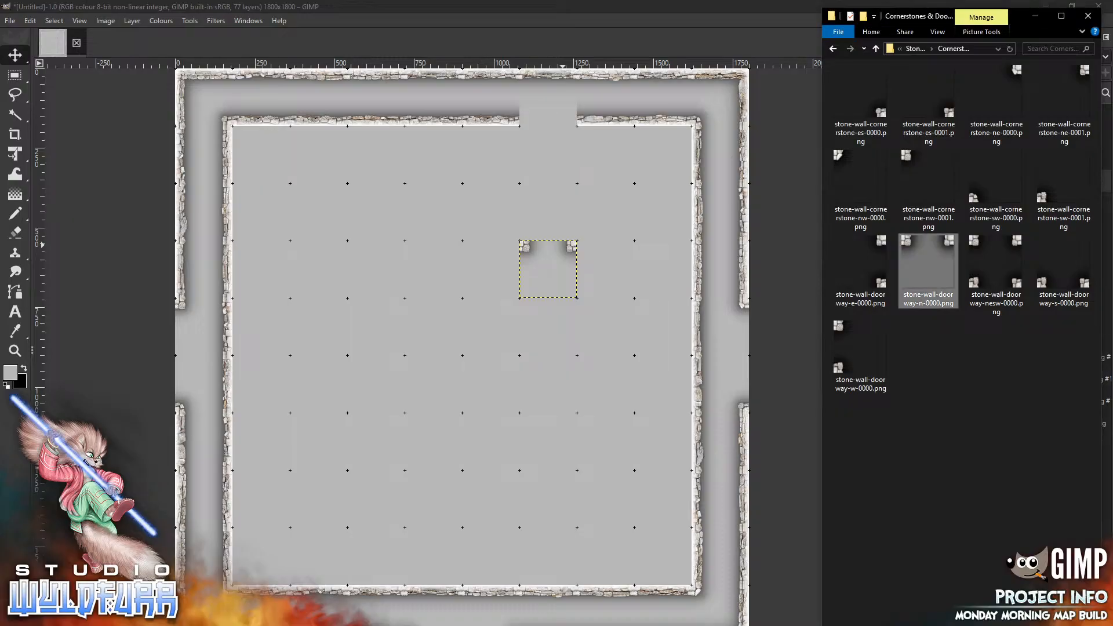
{"action": "left_click", "coordinate": [1064, 267]}
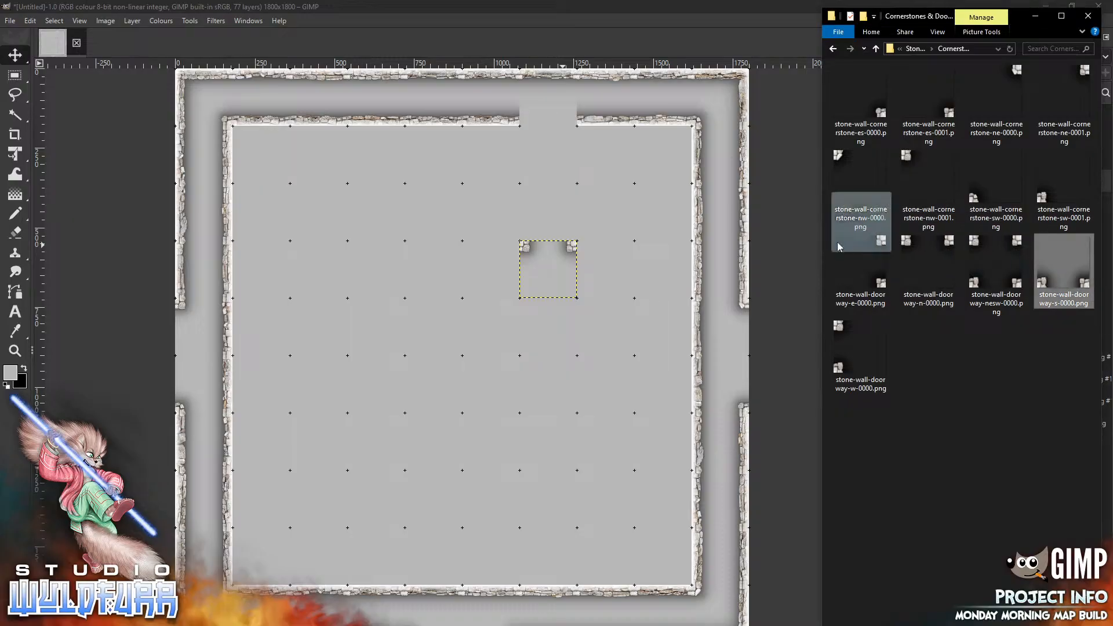
{"action": "left_click_drag", "start_coordinate": [420, 219], "coordinate": [419, 220]}
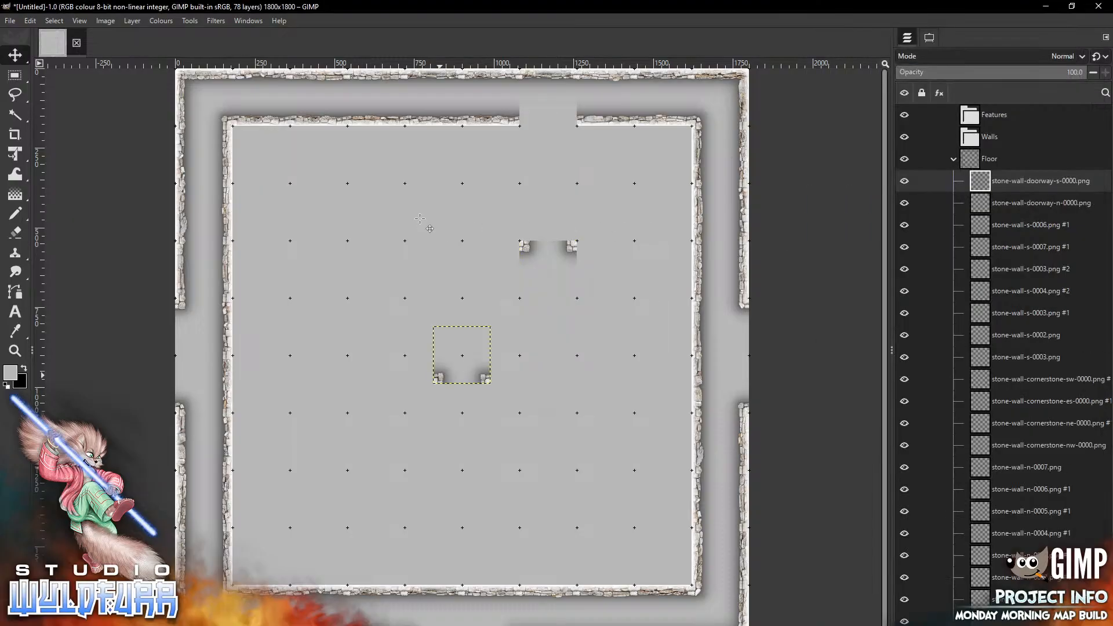
{"action": "mouse_move", "coordinate": [439, 376]}
{"action": "left_mouse_down"}
{"action": "mouse_move", "coordinate": [545, 162]}
{"action": "mouse_move", "coordinate": [541, 115]}
{"action": "mouse_move", "coordinate": [527, 118]}
{"action": "left_mouse_up"}
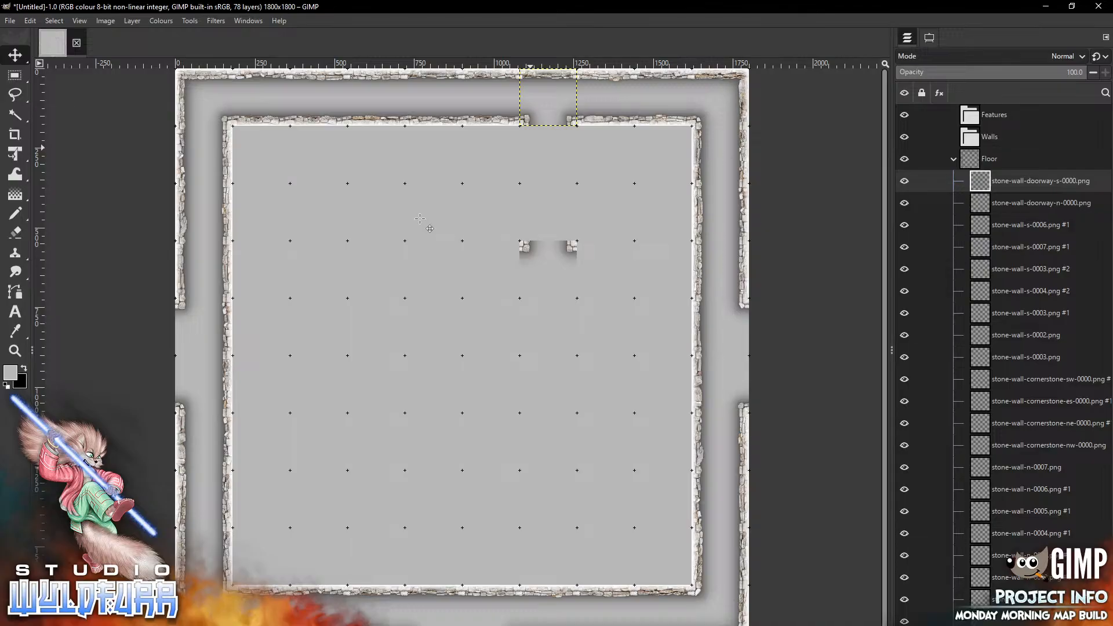
{"action": "key", "text": "alt+Tab"}
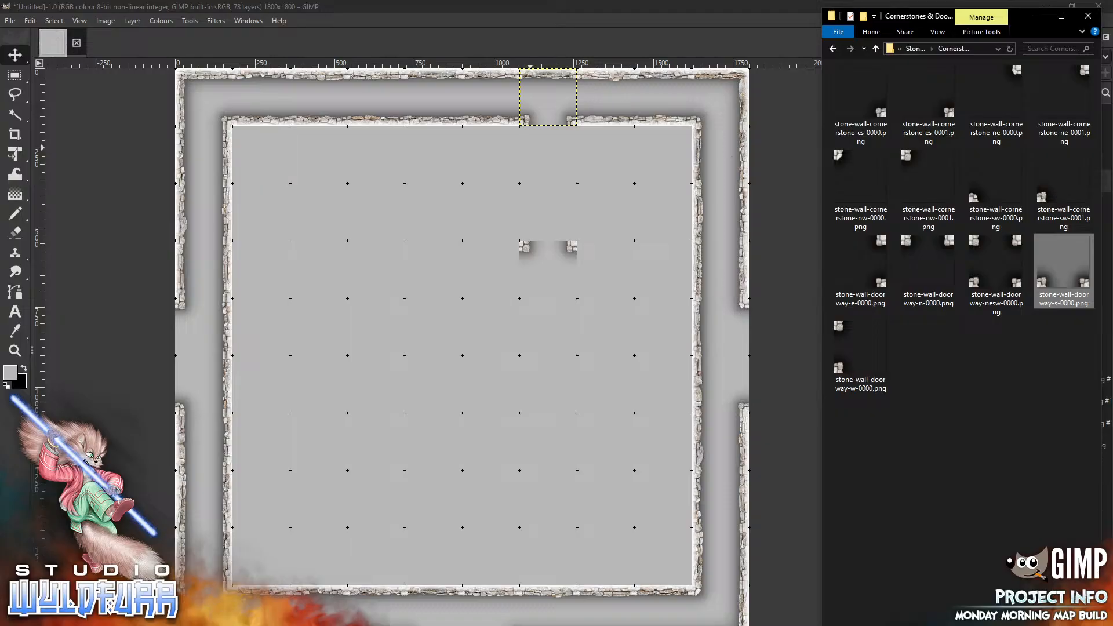
{"action": "key", "text": "alt+Tab"}
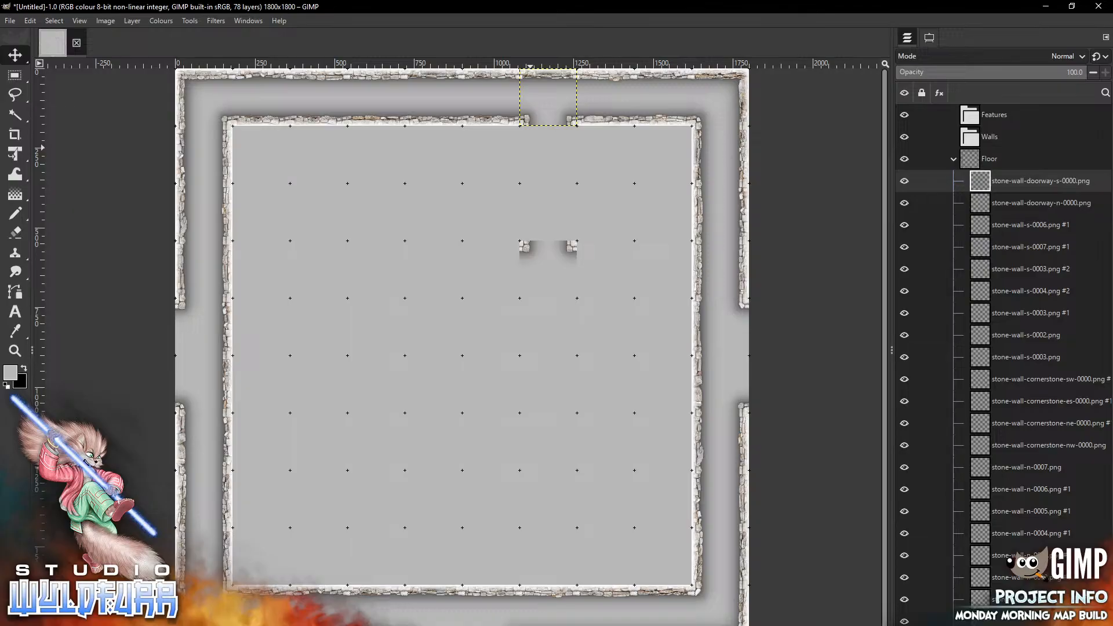
{"action": "key", "text": "alt+Tab"}
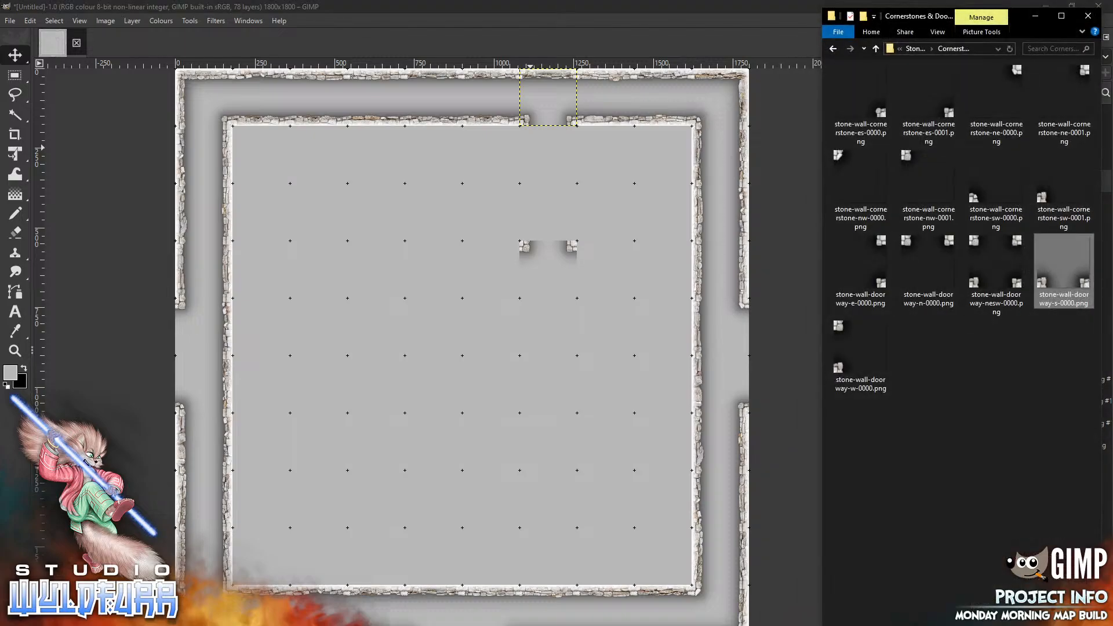
Open the Passageways & Deadends folder and place stone-wall-passageway-ns-0001.png directly below the top wall doorway
{"action": "left_click", "coordinate": [915, 49]}
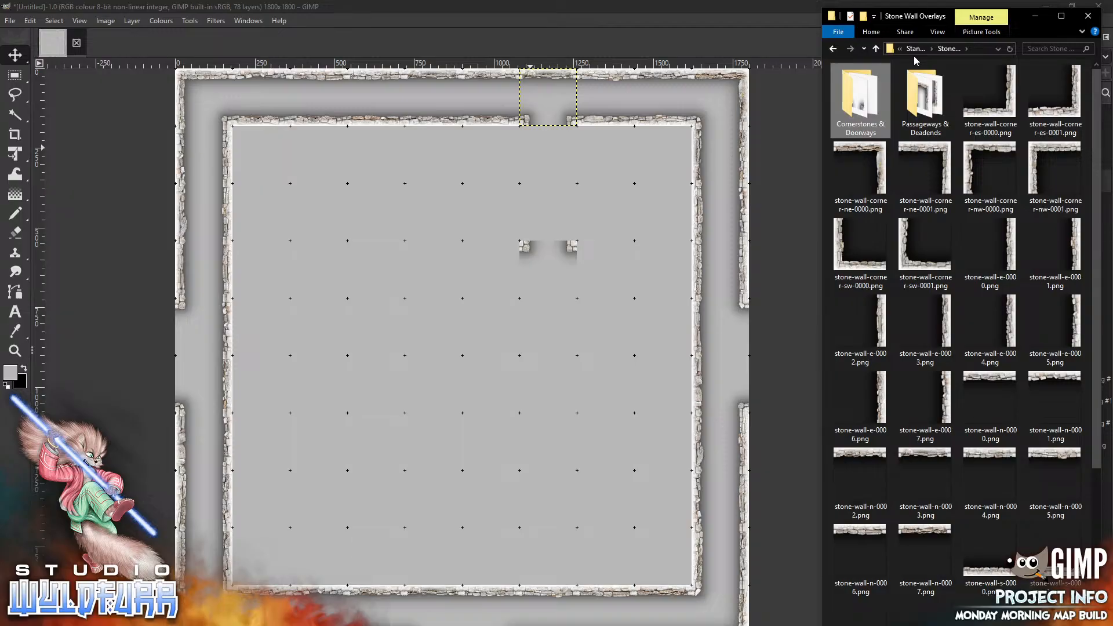
{"action": "double_click", "coordinate": [922, 110]}
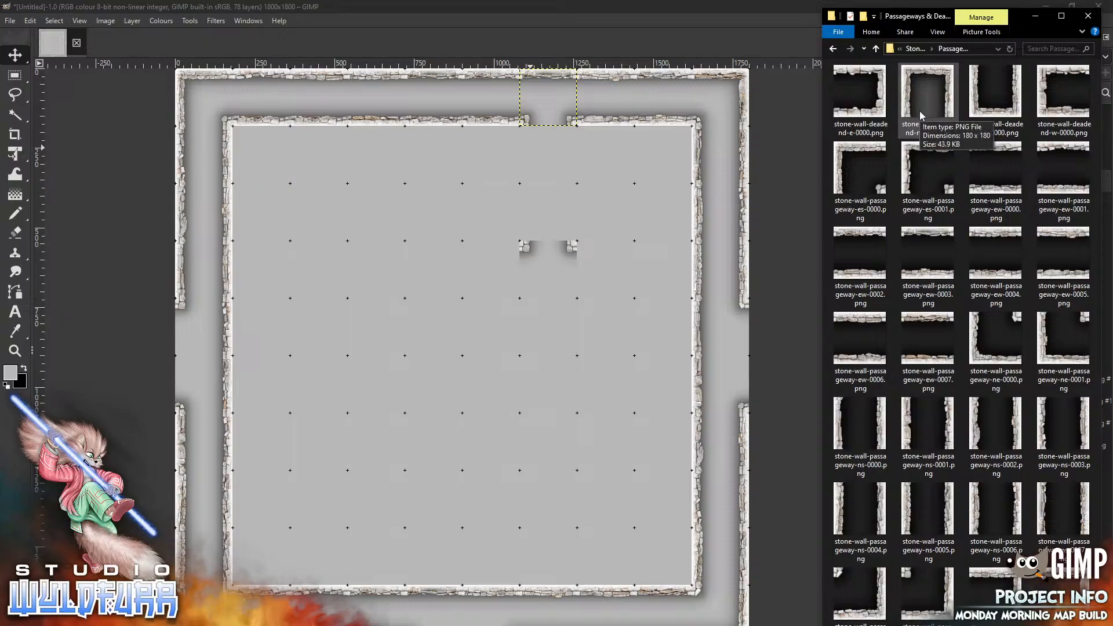
{"action": "mouse_move", "coordinate": [942, 427]}
{"action": "left_mouse_down"}
{"action": "mouse_move", "coordinate": [855, 374]}
{"action": "mouse_move", "coordinate": [499, 335]}
{"action": "mouse_move", "coordinate": [570, 153]}
{"action": "left_mouse_up"}
Add stone-wall-passageway-ns-0000.png and place it below the first passageway tile, joining the two doorways
{"action": "key", "text": "alt+Tab"}
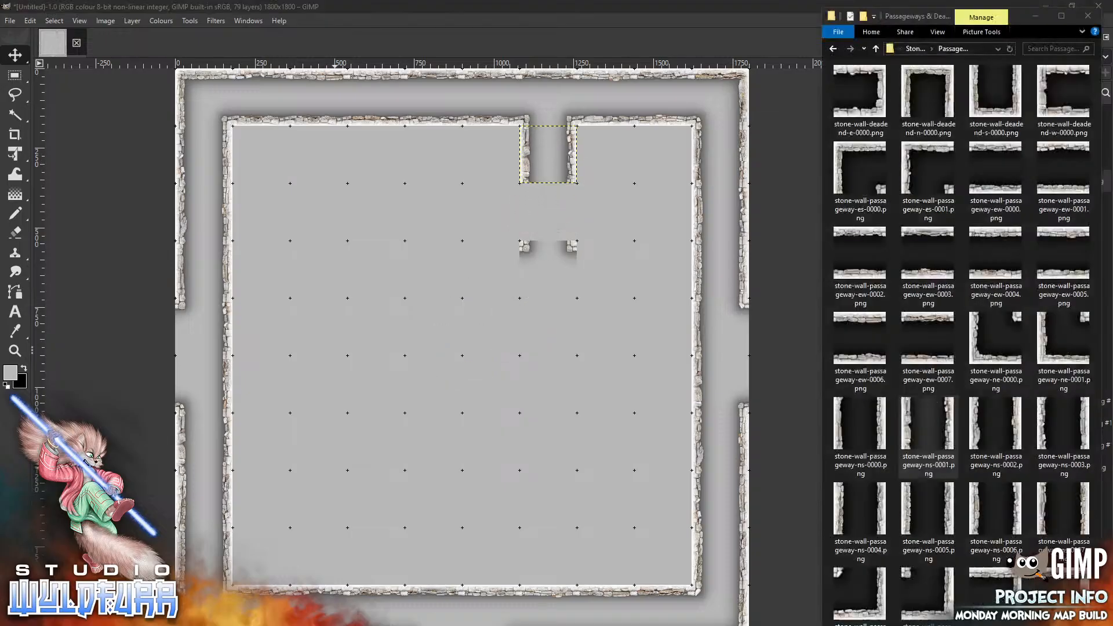
{"action": "left_click_drag", "start_coordinate": [881, 427], "coordinate": [543, 323]}
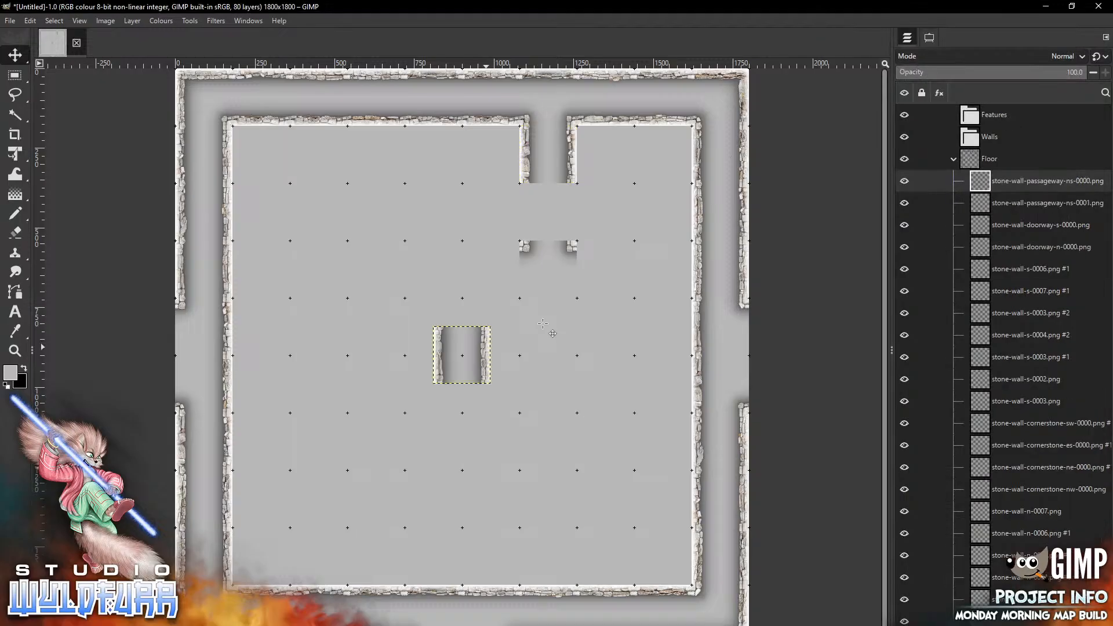
{"action": "mouse_move", "coordinate": [486, 346]}
{"action": "left_mouse_down"}
{"action": "mouse_move", "coordinate": [522, 261]}
{"action": "mouse_move", "coordinate": [579, 229]}
{"action": "left_mouse_up"}
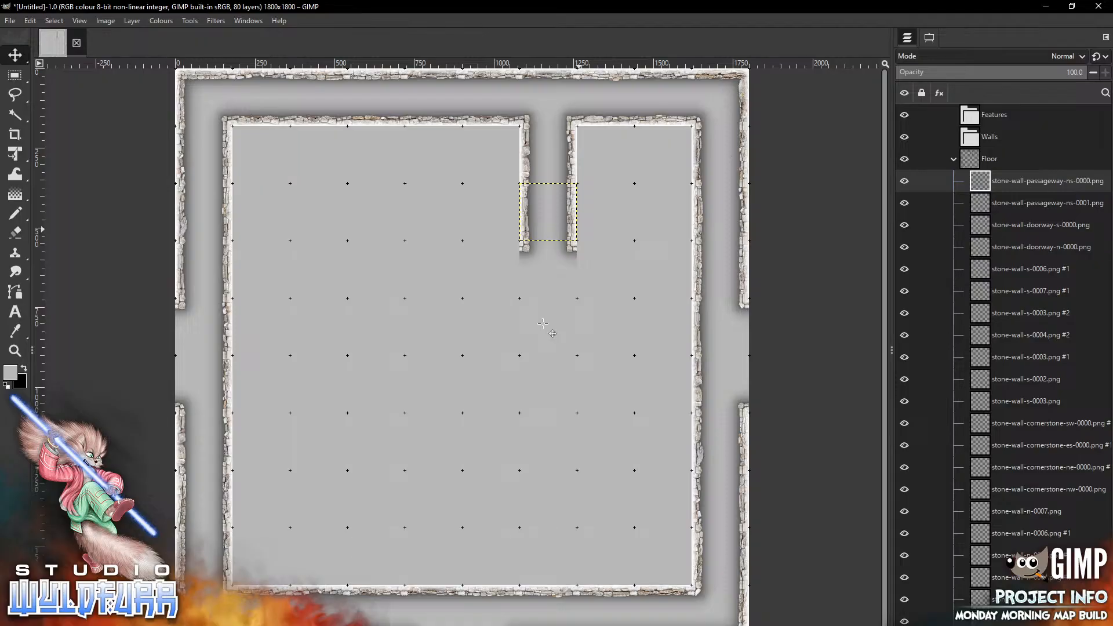
Return to the Stone Wall Overlays folder and place stone-wall-corner-ne-0000.png in the top-right cell inside the north-east corner
{"action": "key", "text": "alt+Tab"}
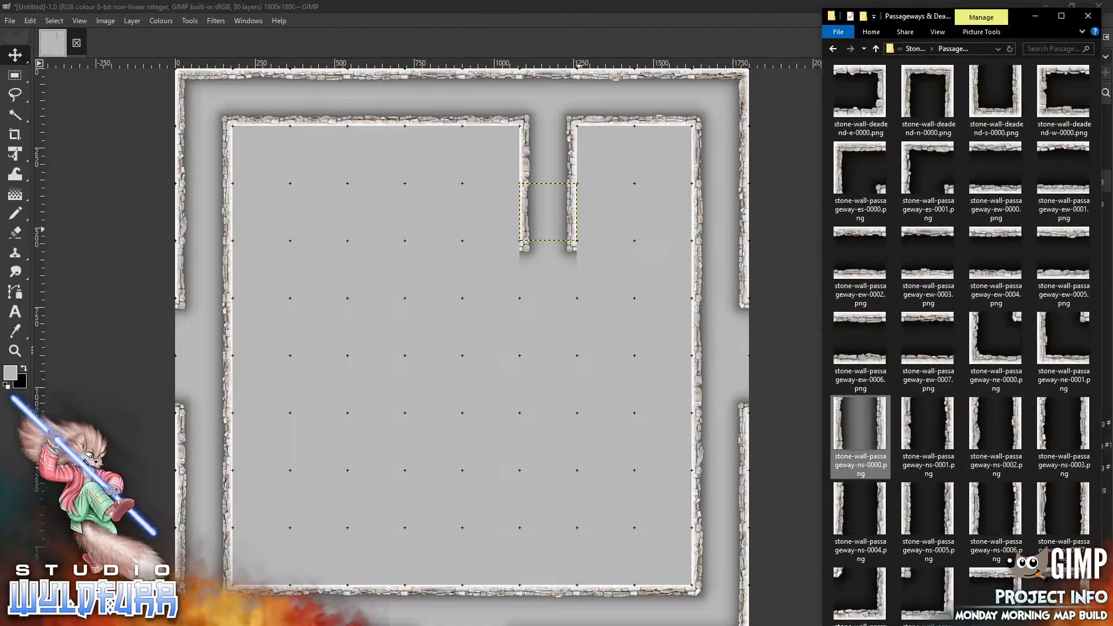
{"action": "left_click", "coordinate": [919, 51]}
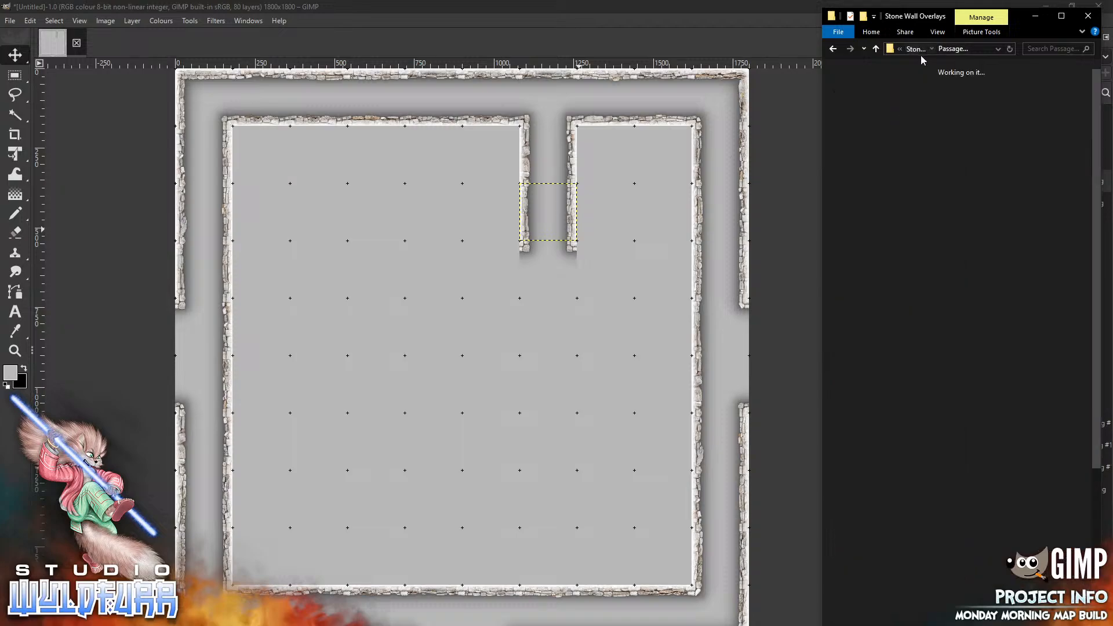
{"action": "left_click_drag", "start_coordinate": [860, 168], "coordinate": [580, 309]}
{"action": "mouse_move", "coordinate": [483, 338]}
{"action": "left_mouse_down"}
{"action": "mouse_move", "coordinate": [683, 153]}
{"action": "mouse_move", "coordinate": [683, 136]}
{"action": "left_mouse_up"}
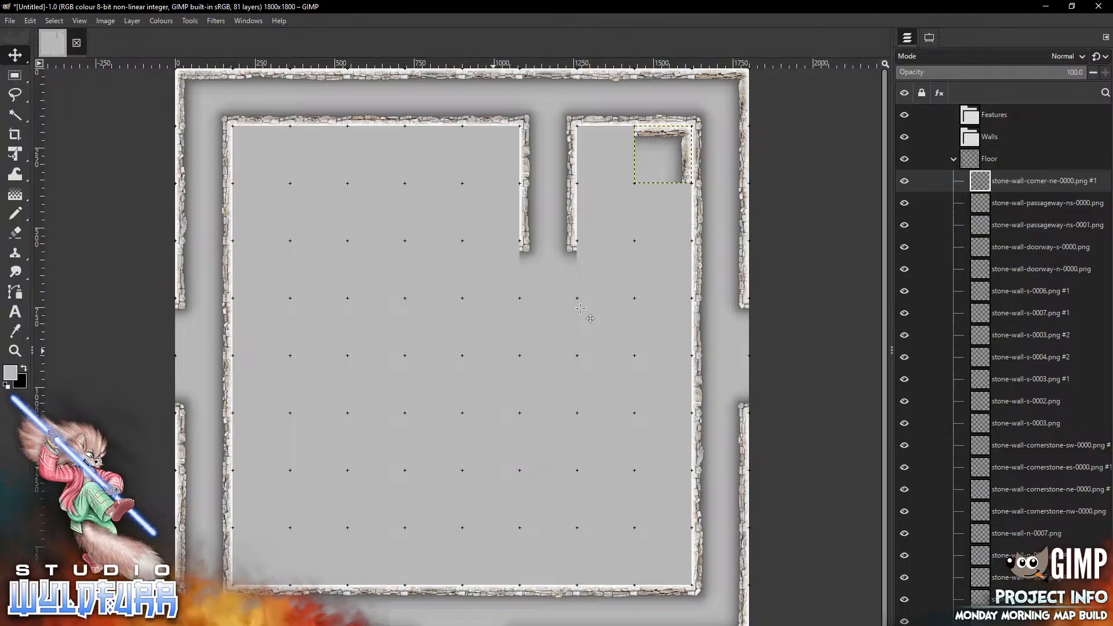
Add stone-wall-corner-nw-0000.png and place it just west of the north-east corner tile, against the passageway
{"action": "key", "text": "alt+Tab"}
{"action": "left_click_drag", "start_coordinate": [990, 168], "coordinate": [455, 377]}
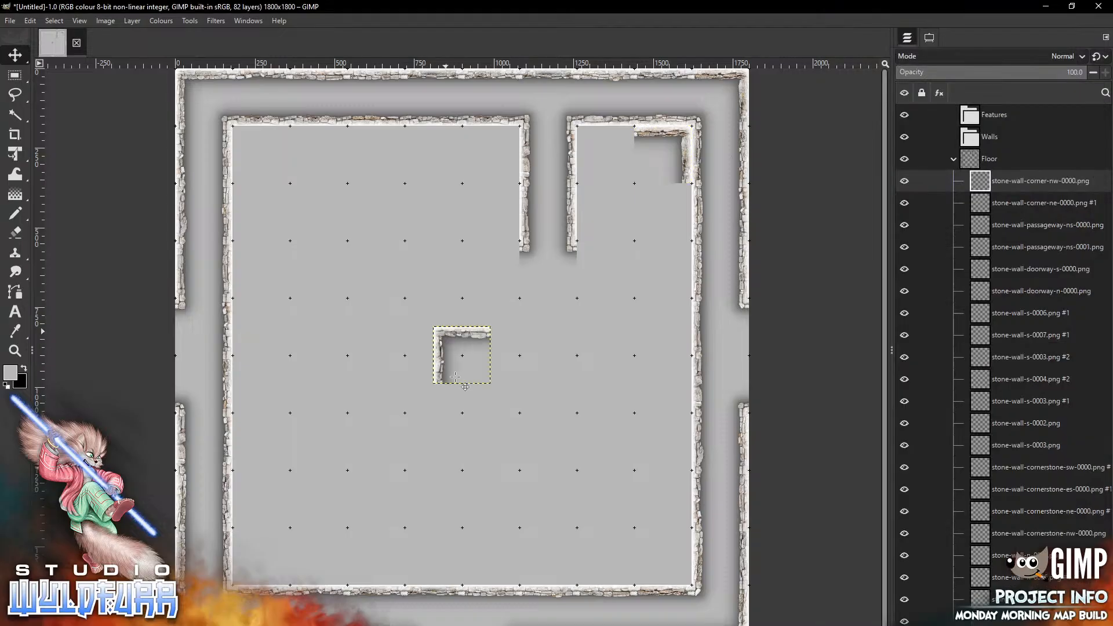
{"action": "left_click_drag", "start_coordinate": [449, 336], "coordinate": [605, 154]}
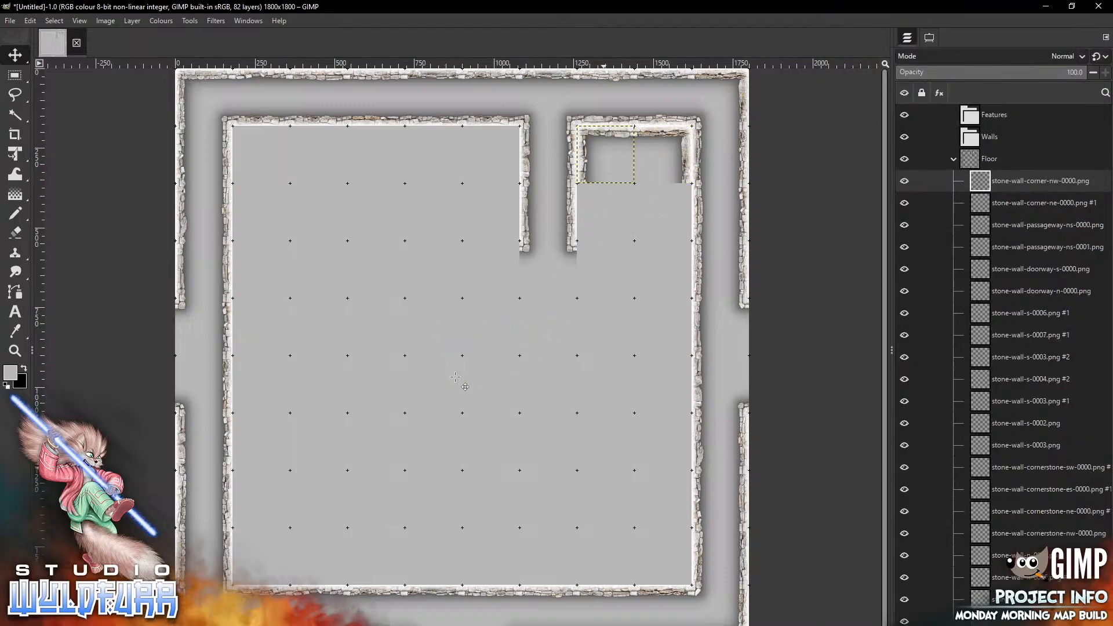
Place stone-wall-corner-sw-0001.png below the north-west corner tile and stone-wall-e-0003.png below the north-east corner tile
{"action": "key", "text": "alt+Tab"}
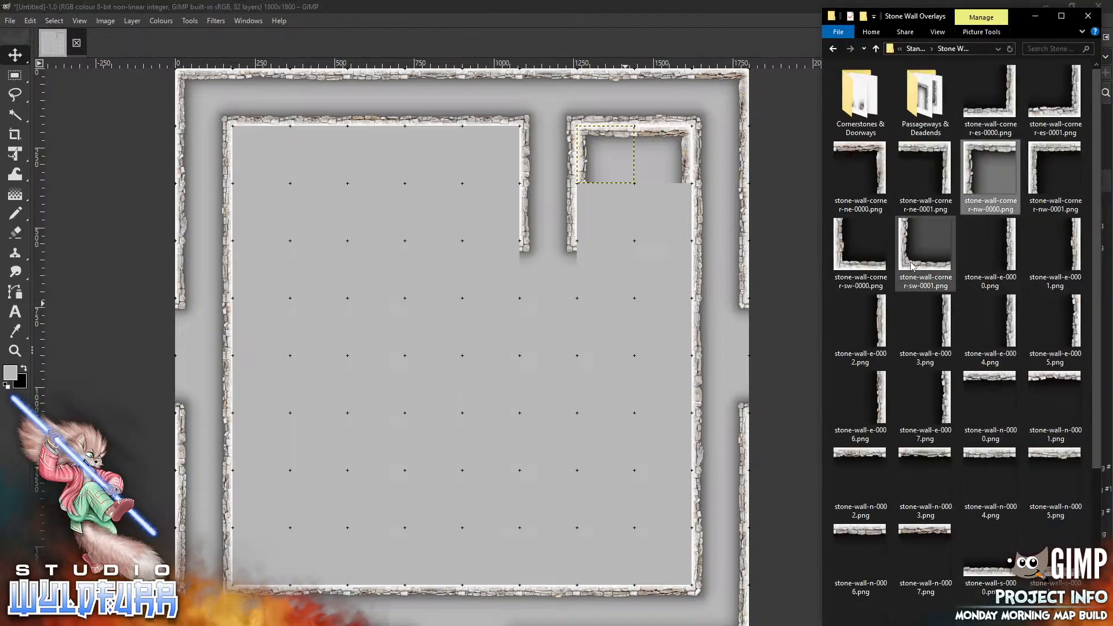
{"action": "left_click_drag", "start_coordinate": [911, 263], "coordinate": [597, 233]}
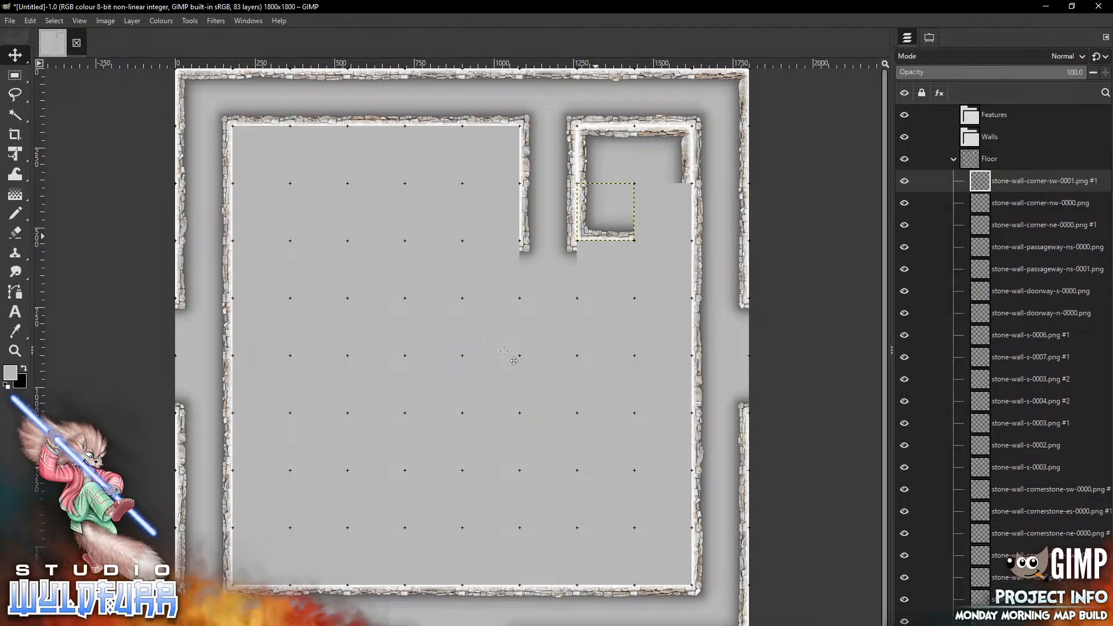
{"action": "key", "text": "alt+Tab"}
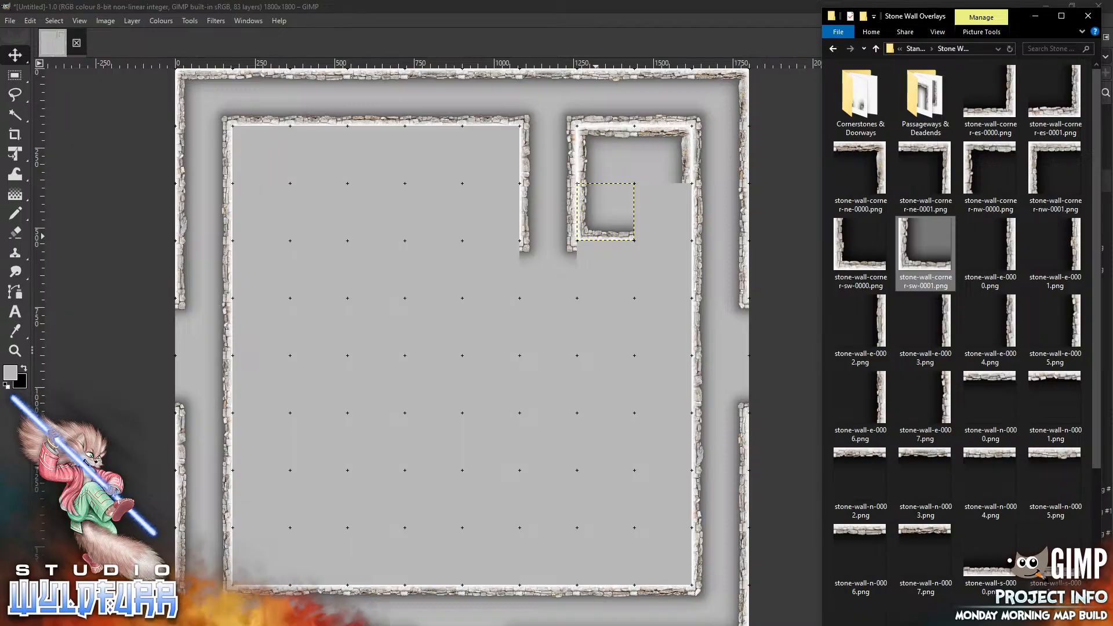
{"action": "mouse_move", "coordinate": [925, 325]}
{"action": "left_mouse_down"}
{"action": "mouse_move", "coordinate": [861, 313]}
{"action": "mouse_move", "coordinate": [522, 364]}
{"action": "mouse_move", "coordinate": [688, 217]}
{"action": "left_mouse_up"}
Add stone-wall-e-0004.png and place it below stone-wall-e-0003, extending the small room's east wall downward
{"action": "key", "text": "alt+Tab"}
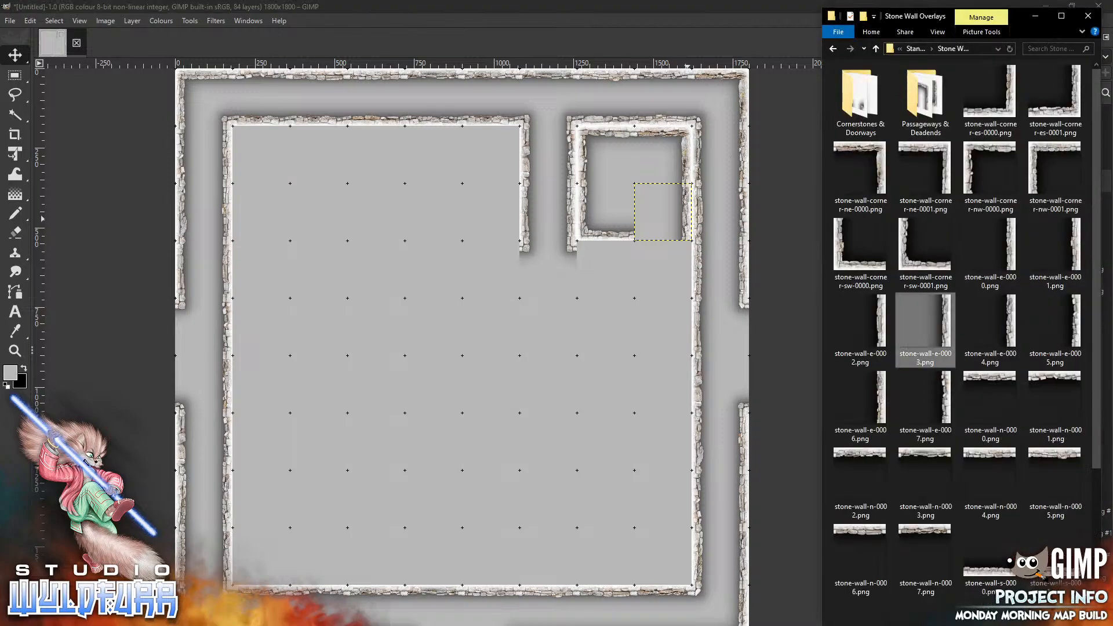
{"action": "left_click_drag", "start_coordinate": [1009, 328], "coordinate": [508, 431]}
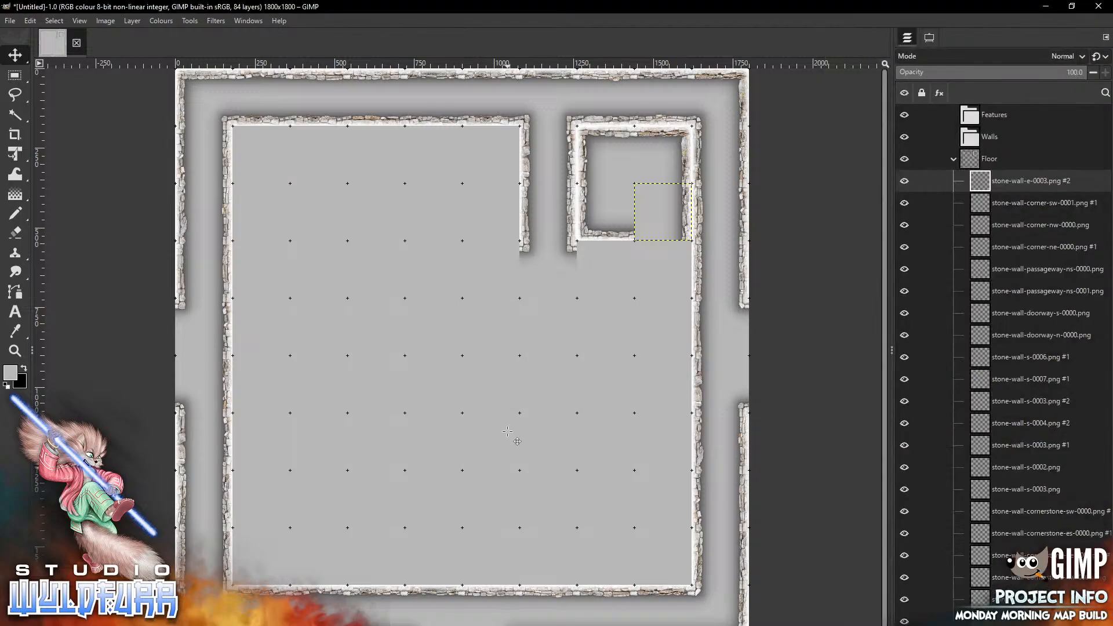
{"action": "left_click_drag", "start_coordinate": [464, 355], "coordinate": [666, 269]}
{"action": "key", "text": "alt+Tab"}
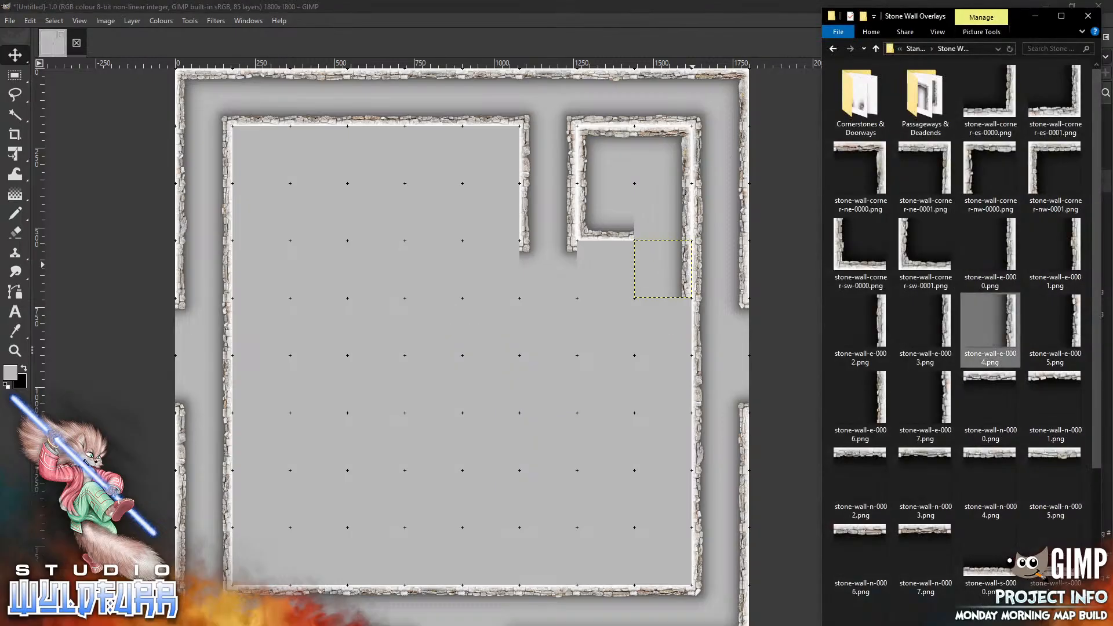
Add stone-wall-n-0004.png and place it in the cell below the small room's south wall
{"action": "left_click_drag", "start_coordinate": [990, 481], "coordinate": [473, 399]}
{"action": "left_click_drag", "start_coordinate": [462, 355], "coordinate": [606, 269]}
{"action": "key", "text": "alt+Tab"}
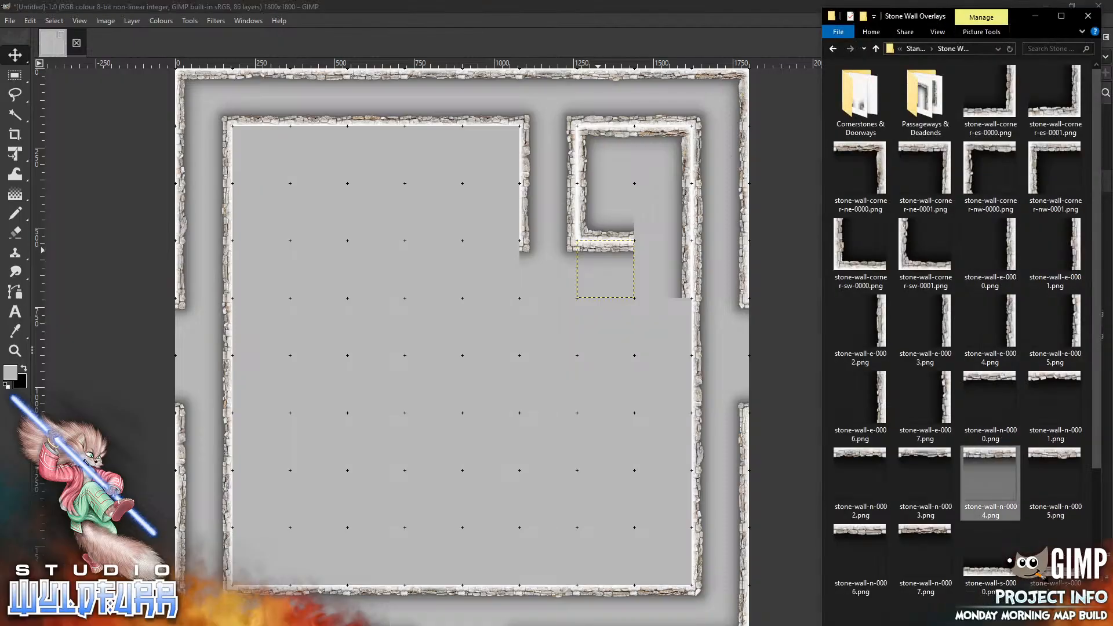
Open the Cornerstones & Doorways folder and place stone-wall-cornerstone-nw-0001.png in the cell below the small room's south-east corner
{"action": "double_click", "coordinate": [859, 110]}
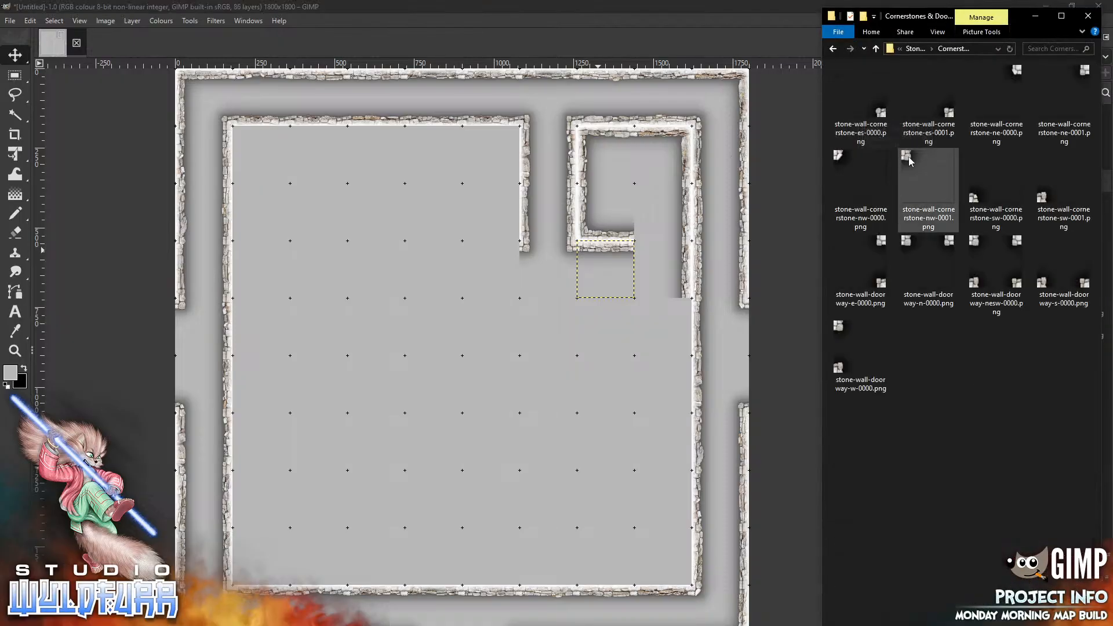
{"action": "left_click_drag", "start_coordinate": [909, 157], "coordinate": [748, 297]}
{"action": "left_click_drag", "start_coordinate": [646, 252], "coordinate": [640, 247]}
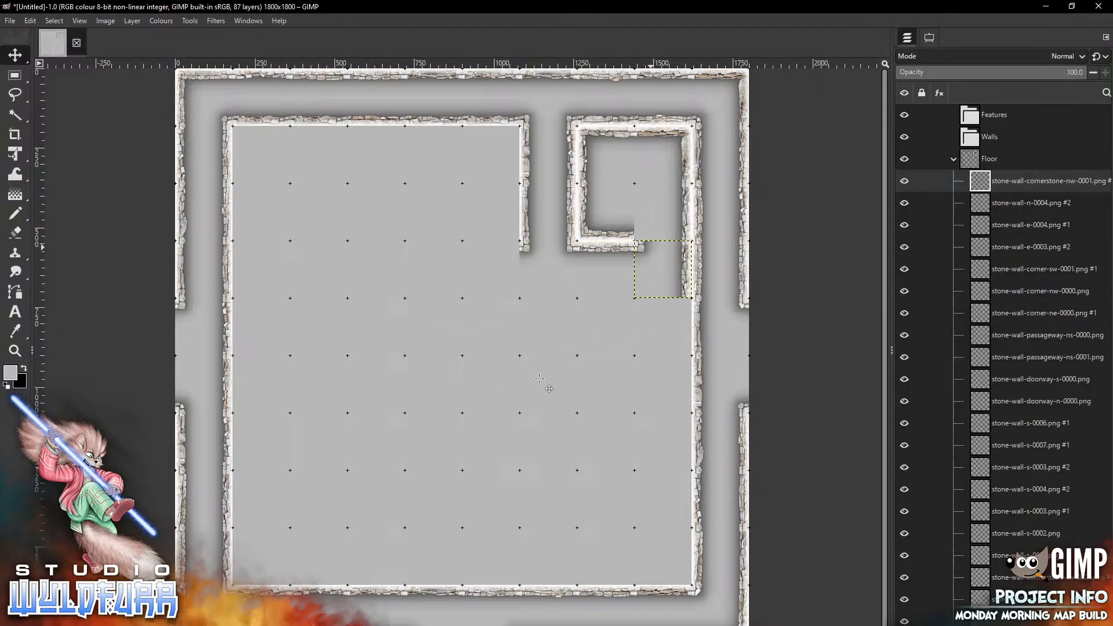
Add stone-wall-cornerstone-sw-0001.png and place it in the small room's inner south-east corner cell
{"action": "key", "text": "alt+Tab"}
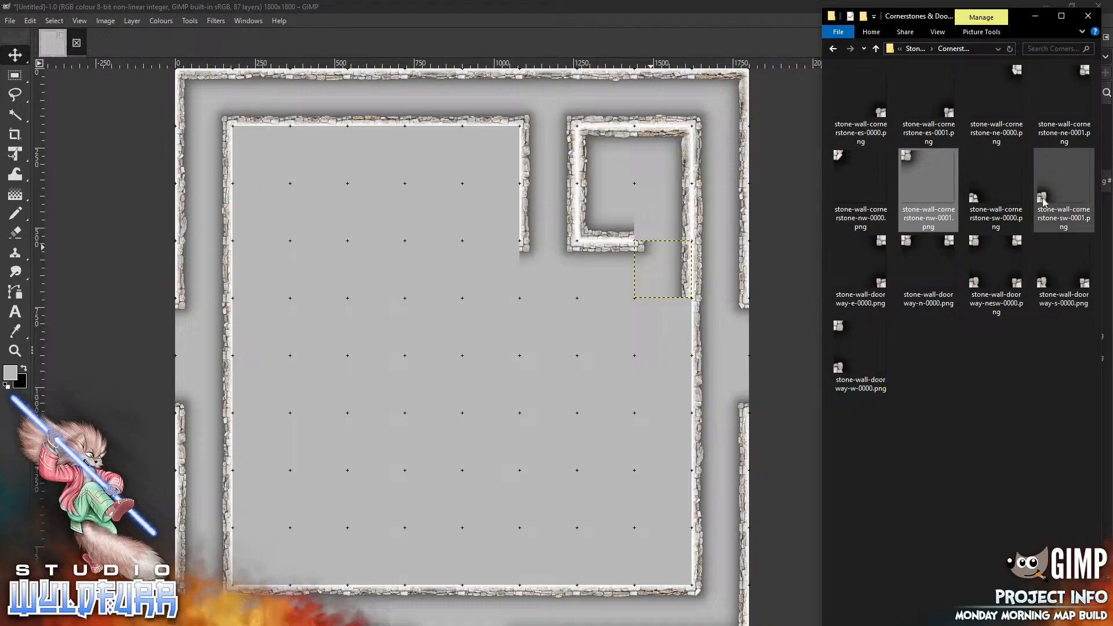
{"action": "left_click", "coordinate": [479, 367]}
{"action": "left_click_drag", "start_coordinate": [479, 367], "coordinate": [643, 231]}
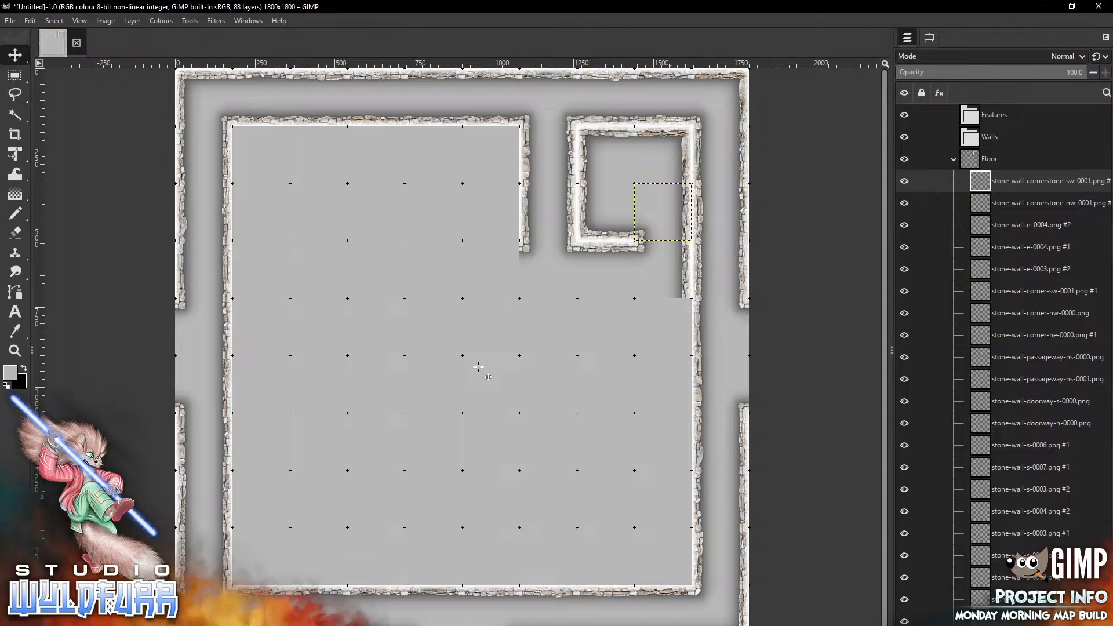
Switch the Move tool to pick layers, select the stone-wall-doorway-n-0000.png tile beside the small room, and delete it
{"action": "right_click", "coordinate": [589, 241]}
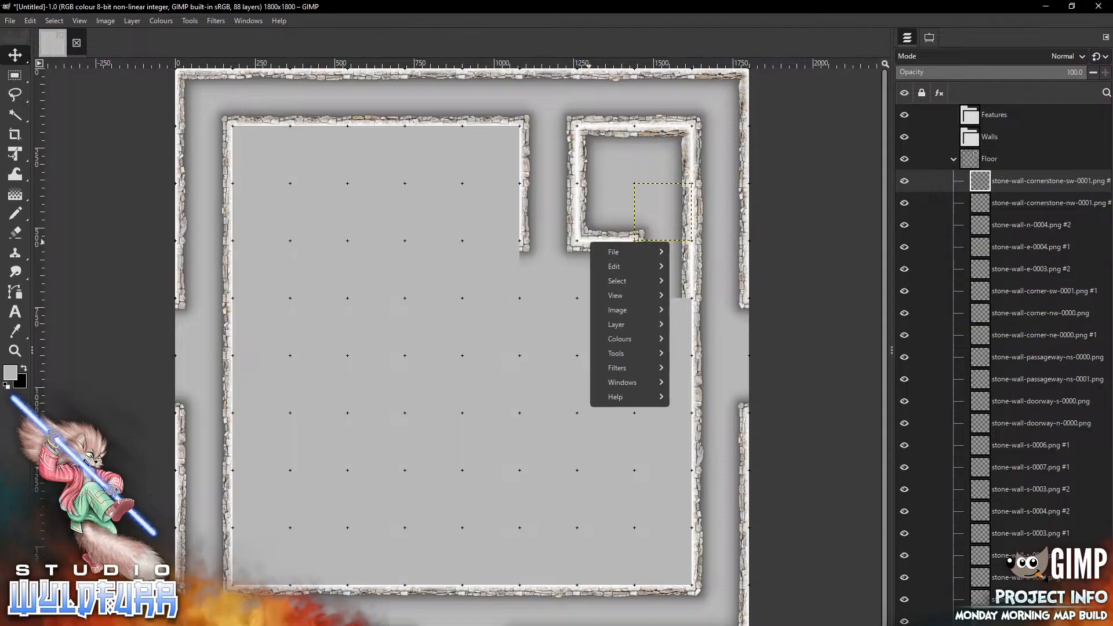
{"action": "left_click", "coordinate": [929, 38]}
{"action": "left_click", "coordinate": [929, 38]}
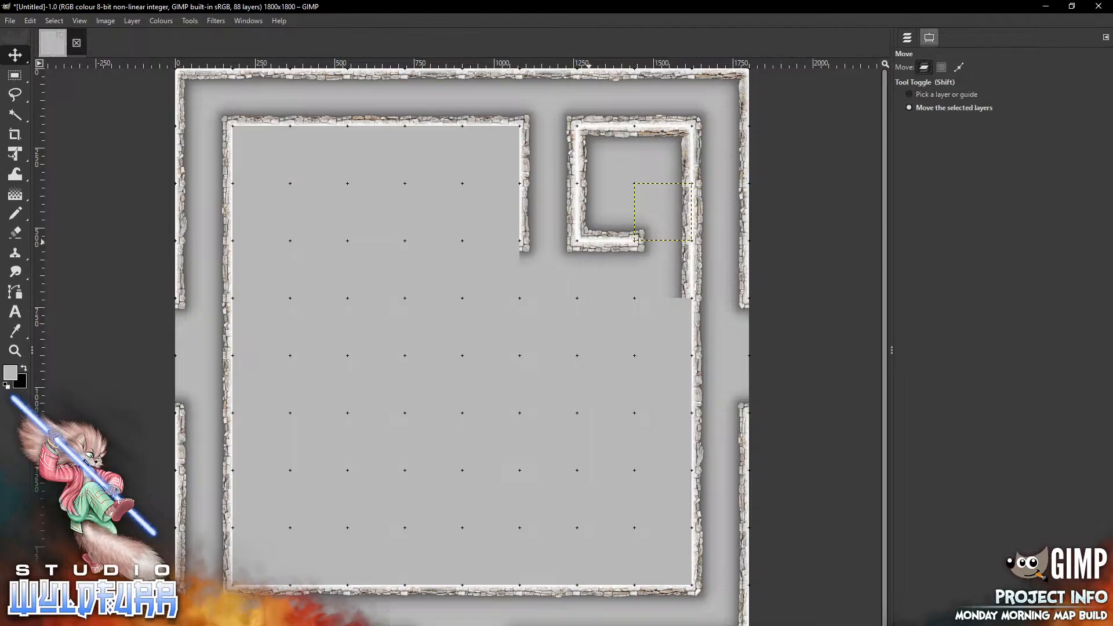
{"action": "left_click", "coordinate": [947, 94]}
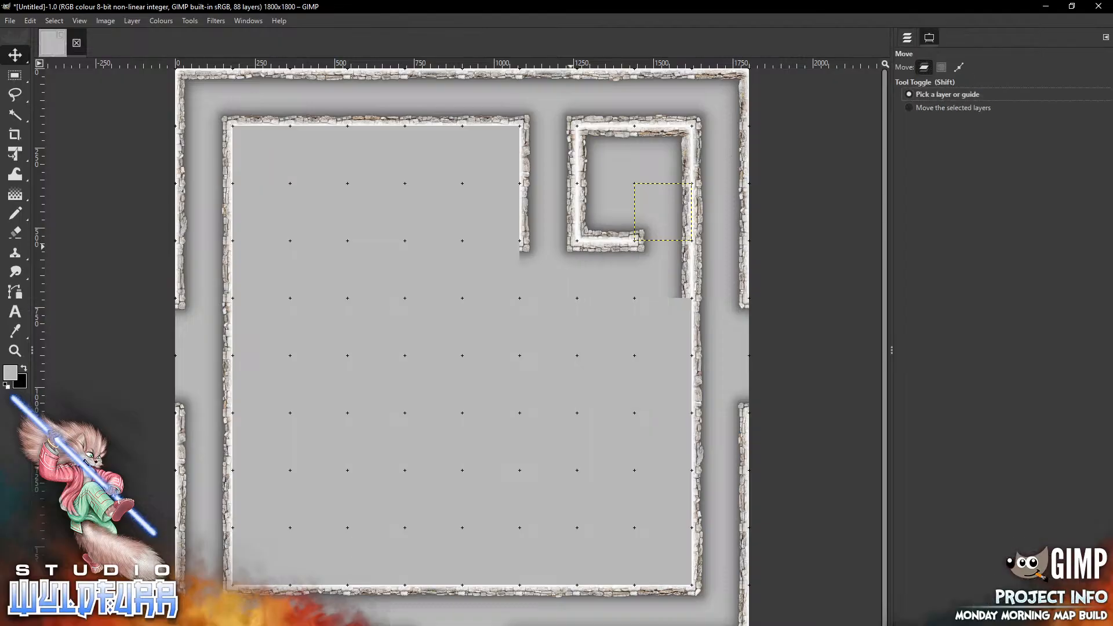
{"action": "left_click", "coordinate": [571, 246]}
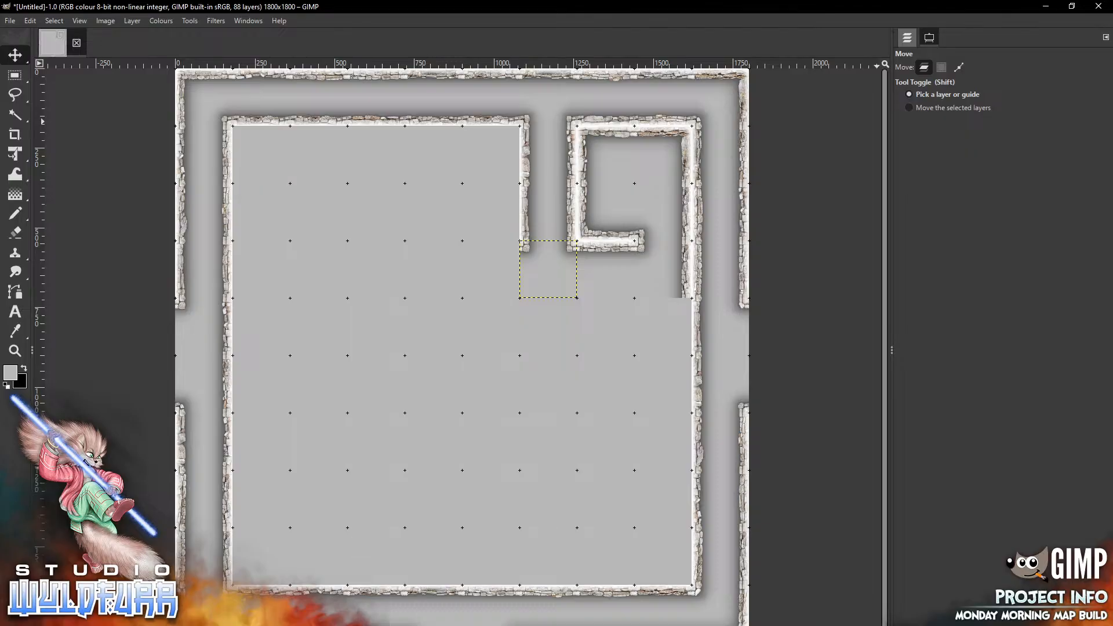
{"action": "left_click", "coordinate": [908, 38]}
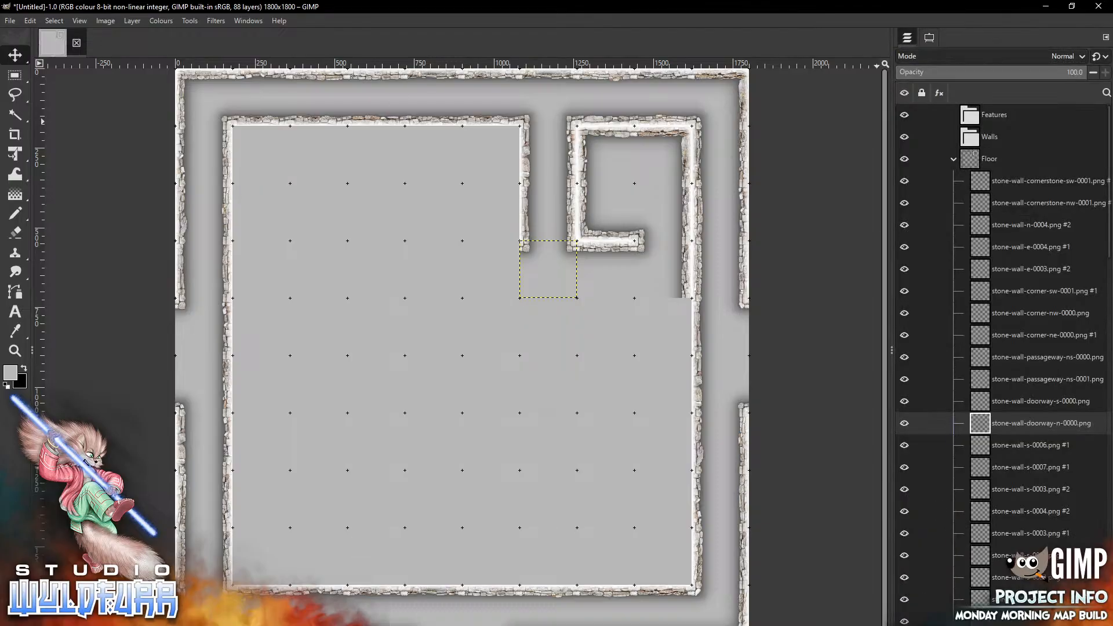
{"action": "key", "text": "Delete"}
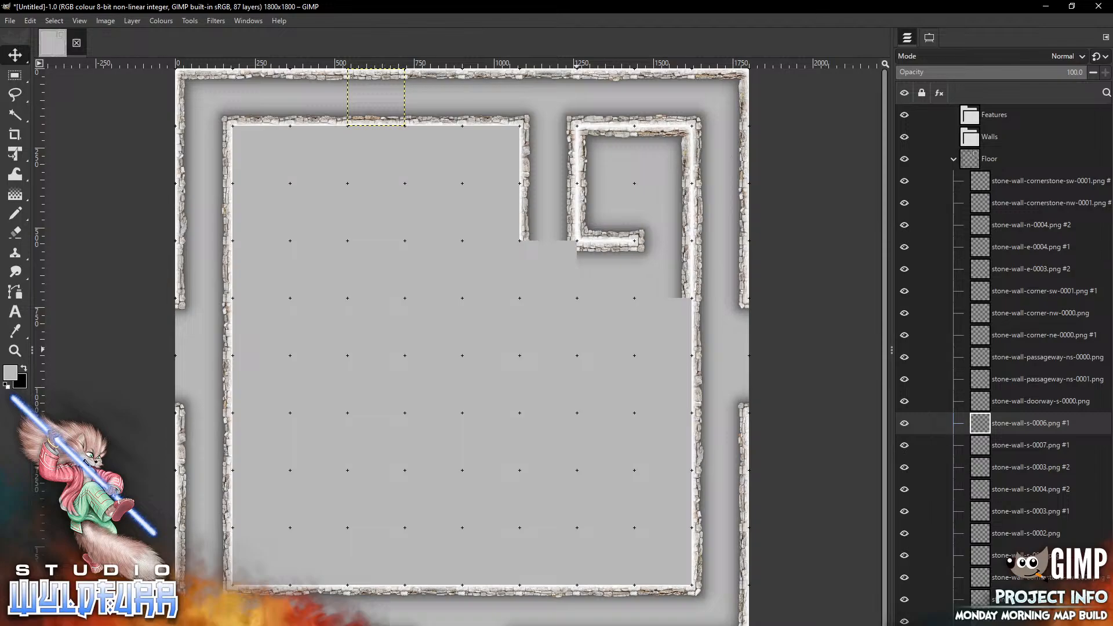
{"action": "left_click", "coordinate": [930, 37]}
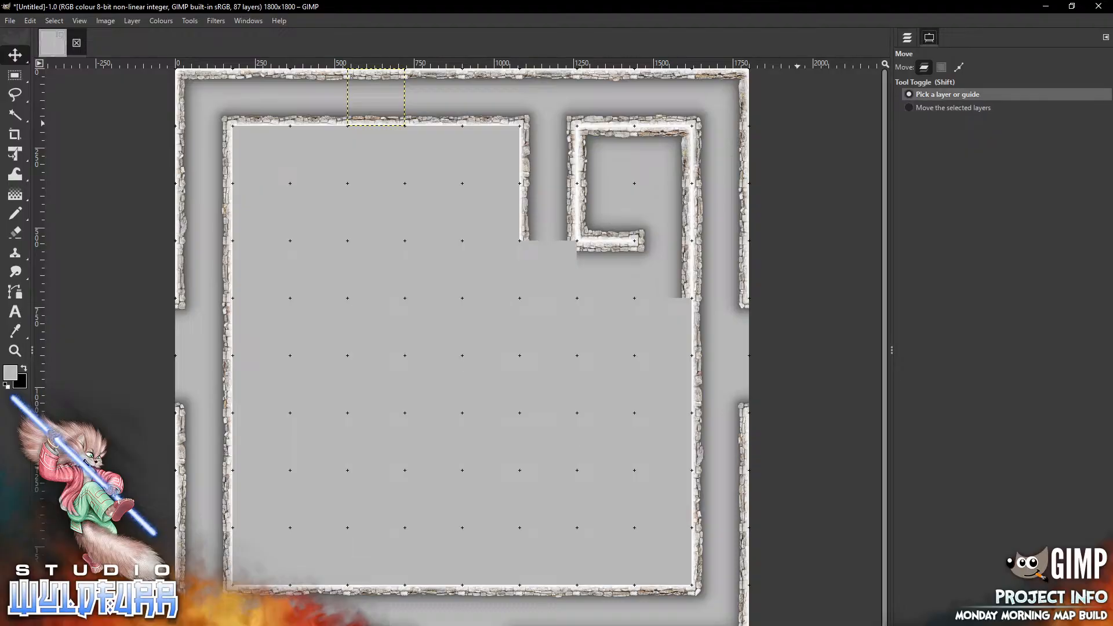
{"action": "left_click", "coordinate": [954, 108]}
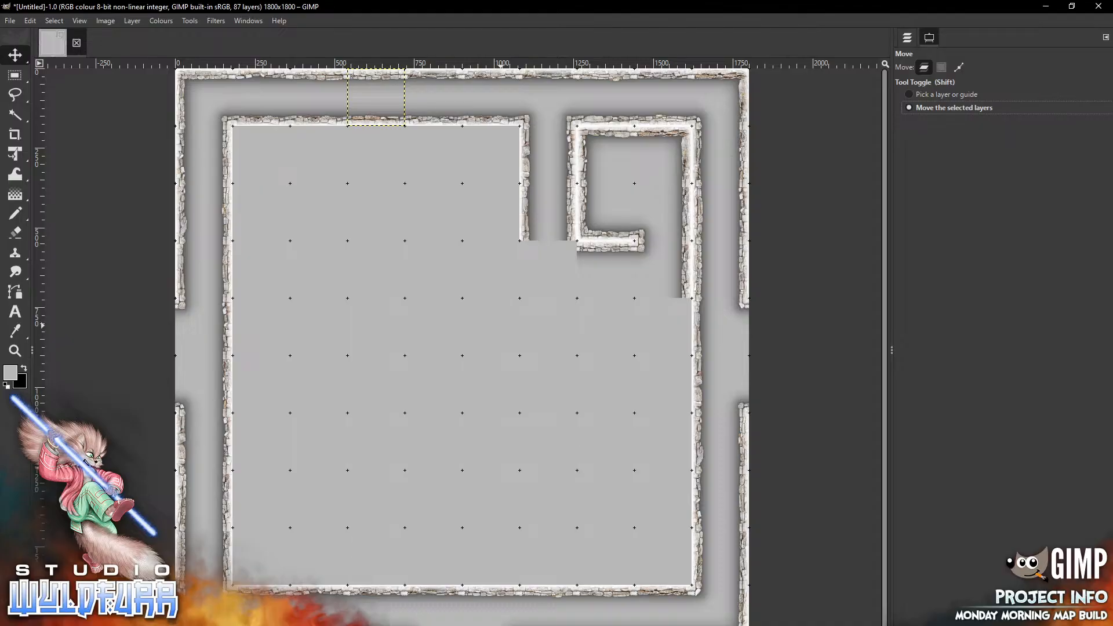
{"action": "left_click", "coordinate": [907, 38]}
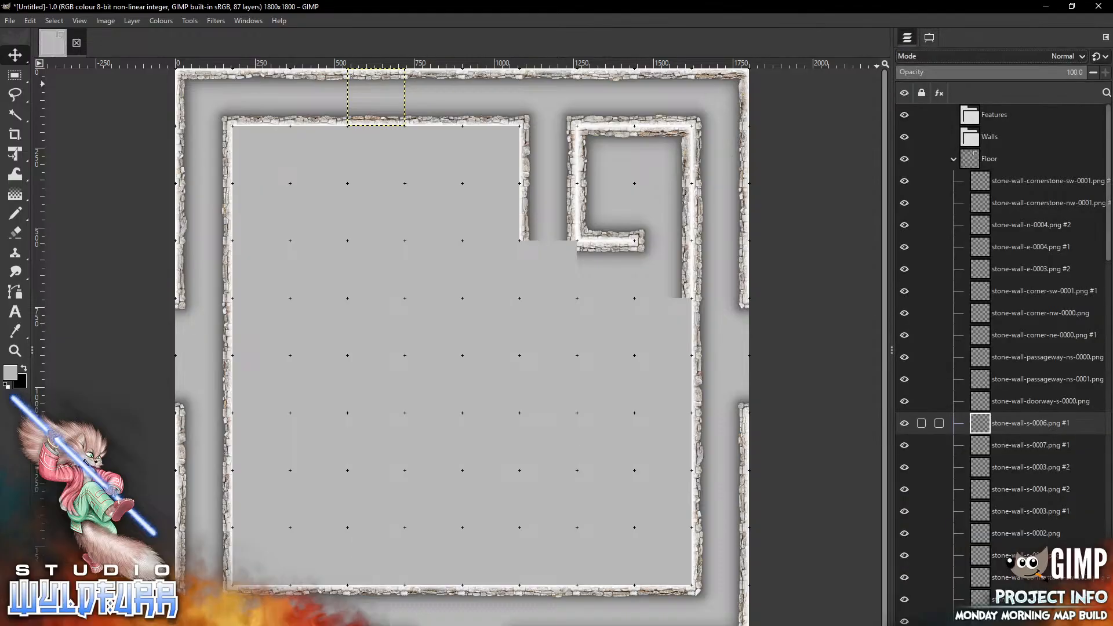
{"action": "mouse_move", "coordinate": [375, 97]}
{"action": "left_mouse_down"}
{"action": "mouse_move", "coordinate": [339, 123]}
{"action": "mouse_move", "coordinate": [311, 192]}
{"action": "mouse_move", "coordinate": [404, 112]}
{"action": "mouse_move", "coordinate": [406, 192]}
{"action": "mouse_move", "coordinate": [347, 138]}
{"action": "mouse_move", "coordinate": [332, 214]}
{"action": "mouse_move", "coordinate": [360, 190]}
{"action": "mouse_move", "coordinate": [498, 247]}
{"action": "mouse_move", "coordinate": [508, 348]}
{"action": "mouse_move", "coordinate": [398, 118]}
{"action": "mouse_move", "coordinate": [376, 97]}
{"action": "left_mouse_up"}
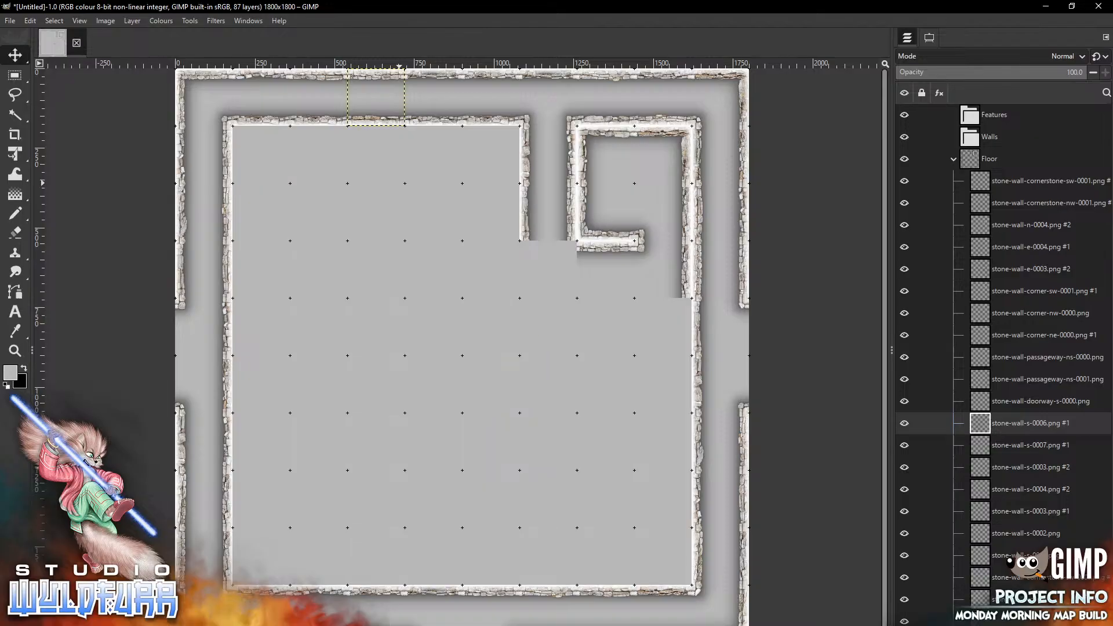
{"action": "left_click", "coordinate": [930, 37]}
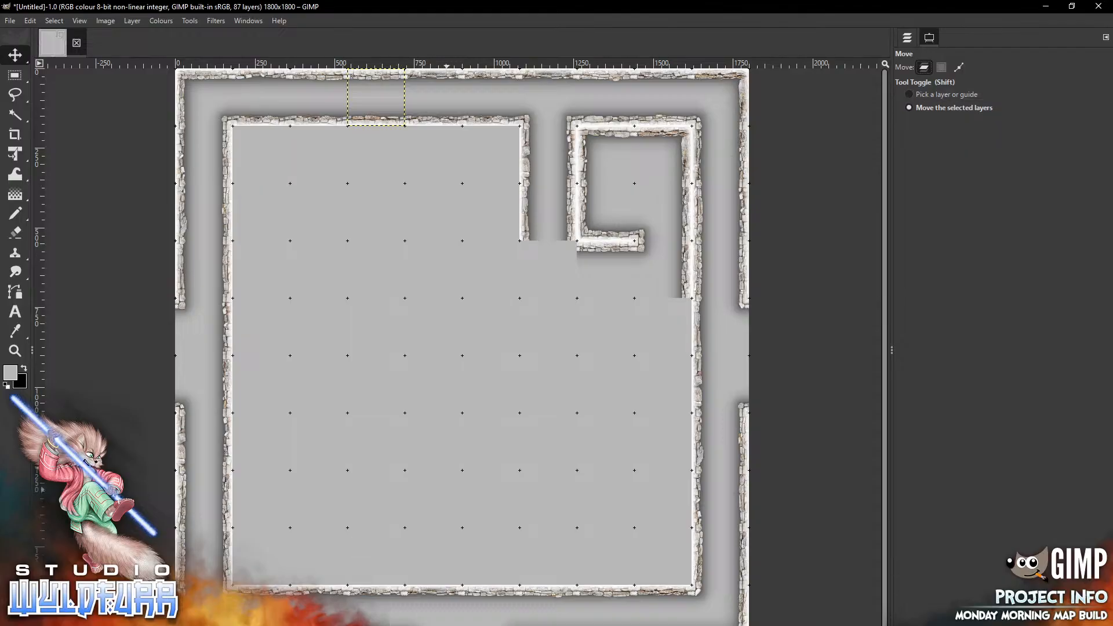
{"action": "left_click", "coordinate": [947, 94]}
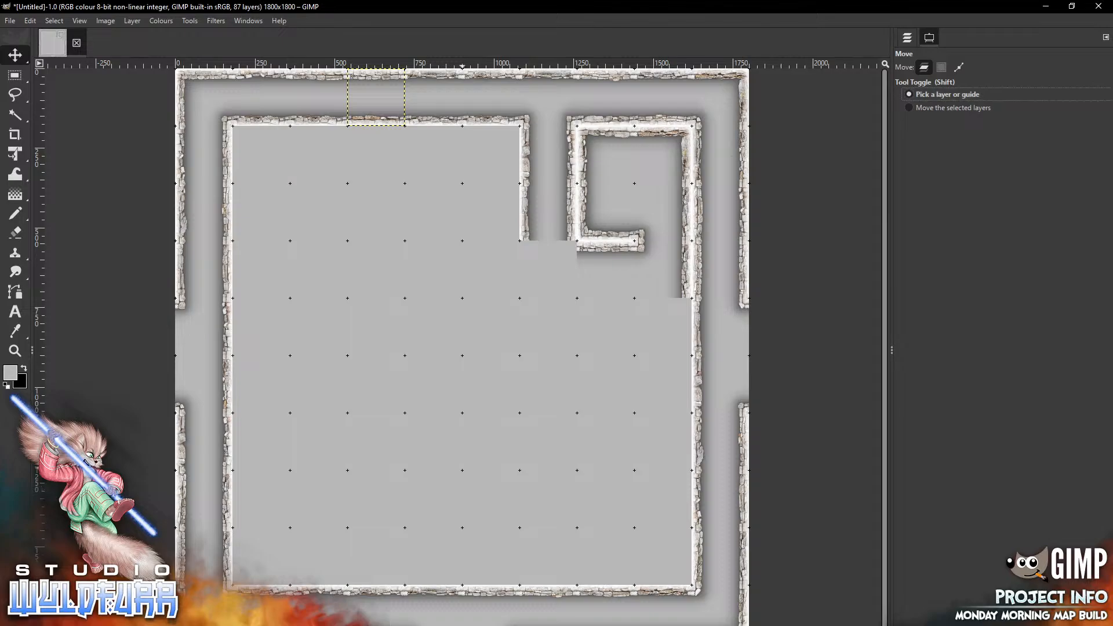
Pick and nudge the wall tiles around the small room's south wall with the Move tool to align them to the grid
{"action": "left_click_drag", "start_coordinate": [609, 246], "coordinate": [604, 269]}
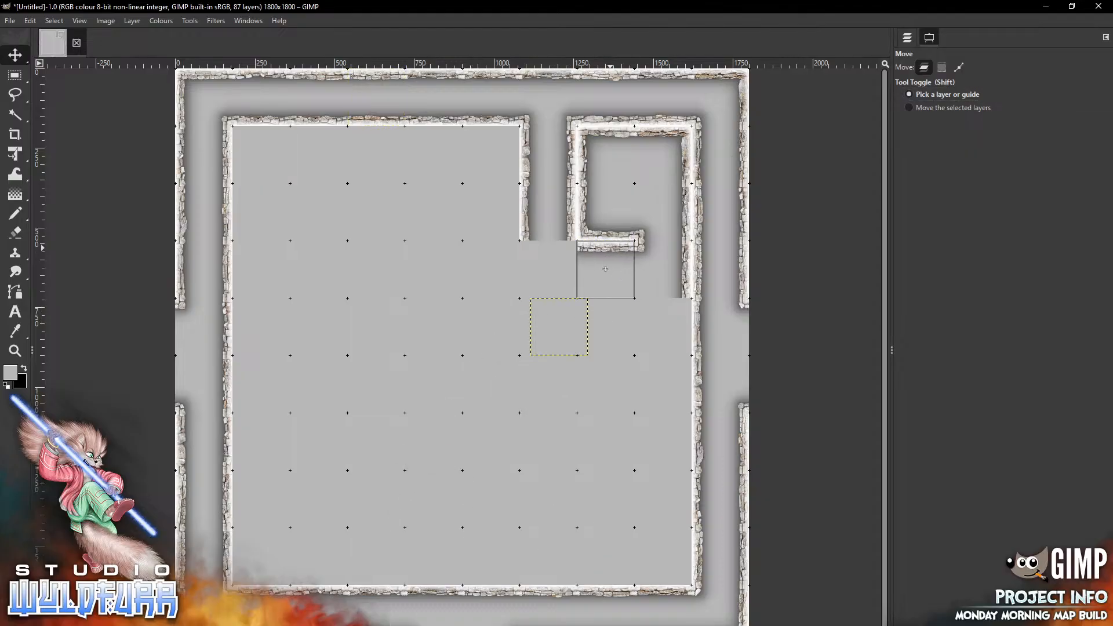
{"action": "left_click_drag", "start_coordinate": [524, 236], "coordinate": [551, 212]}
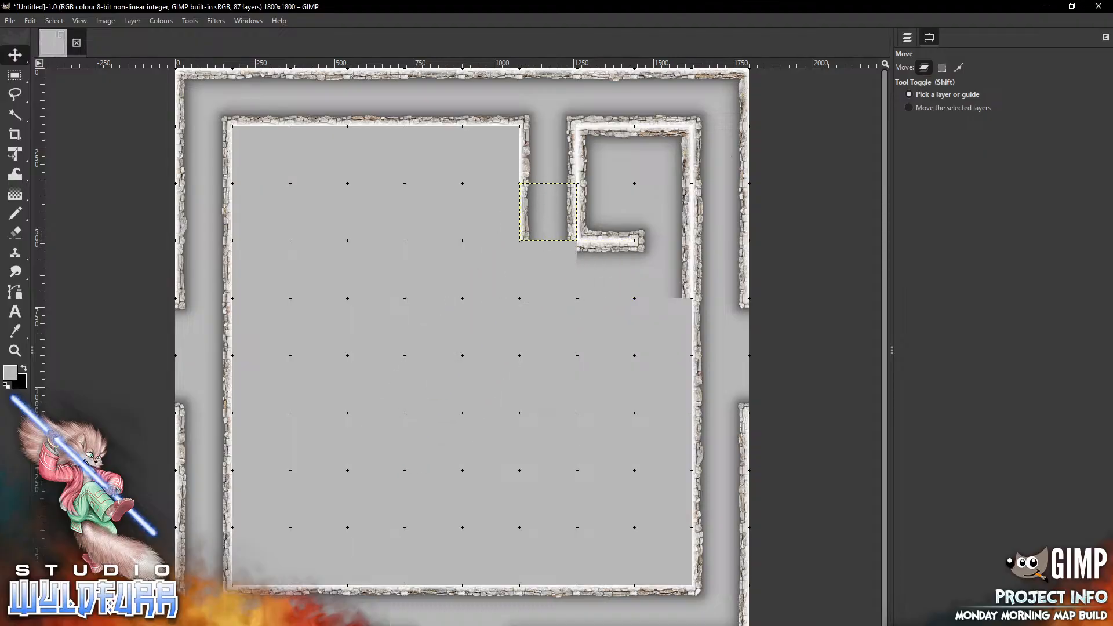
{"action": "mouse_move", "coordinate": [639, 241]}
{"action": "left_mouse_down"}
{"action": "mouse_move", "coordinate": [595, 303]}
{"action": "mouse_move", "coordinate": [480, 348]}
{"action": "mouse_move", "coordinate": [388, 269]}
{"action": "mouse_move", "coordinate": [662, 265]}
{"action": "mouse_move", "coordinate": [639, 246]}
{"action": "left_mouse_up"}
{"action": "left_click", "coordinate": [907, 37]}
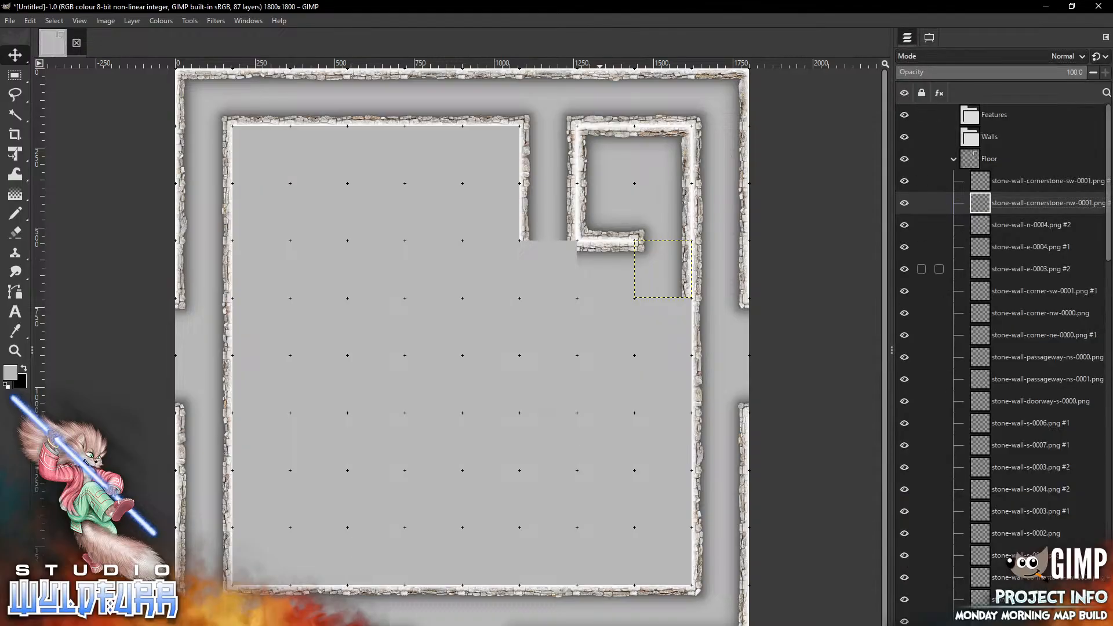
Examine the layer list and pick tiles on the canvas to identify their layers
{"action": "scroll", "coordinate": [939, 313], "scroll_direction": "down", "scroll_amount": 10}
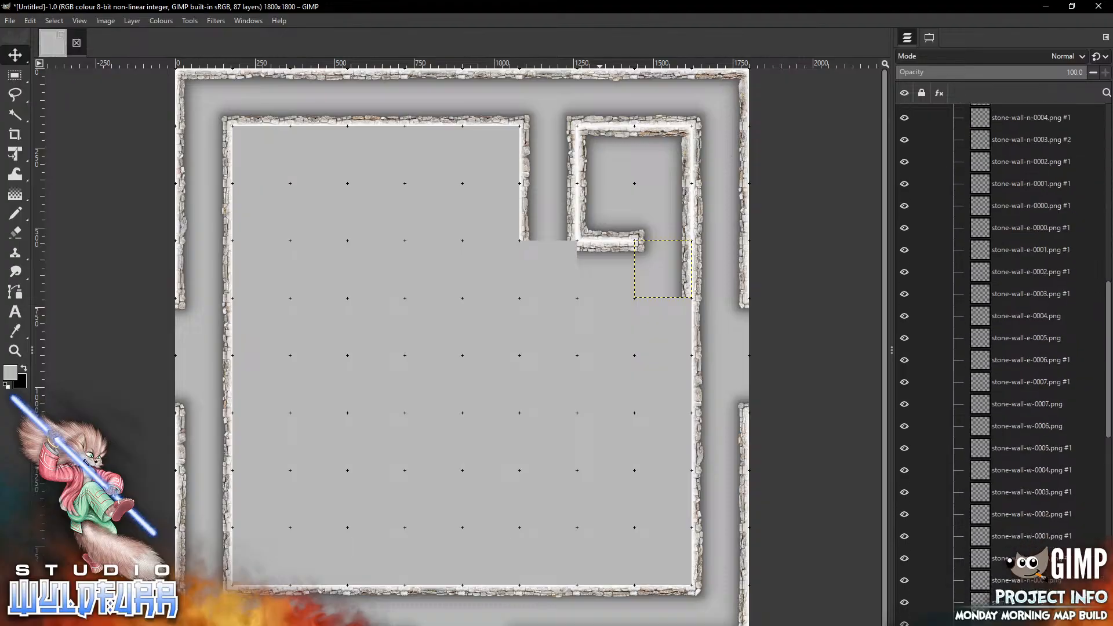
{"action": "scroll", "coordinate": [985, 203], "scroll_direction": "up", "scroll_amount": 10}
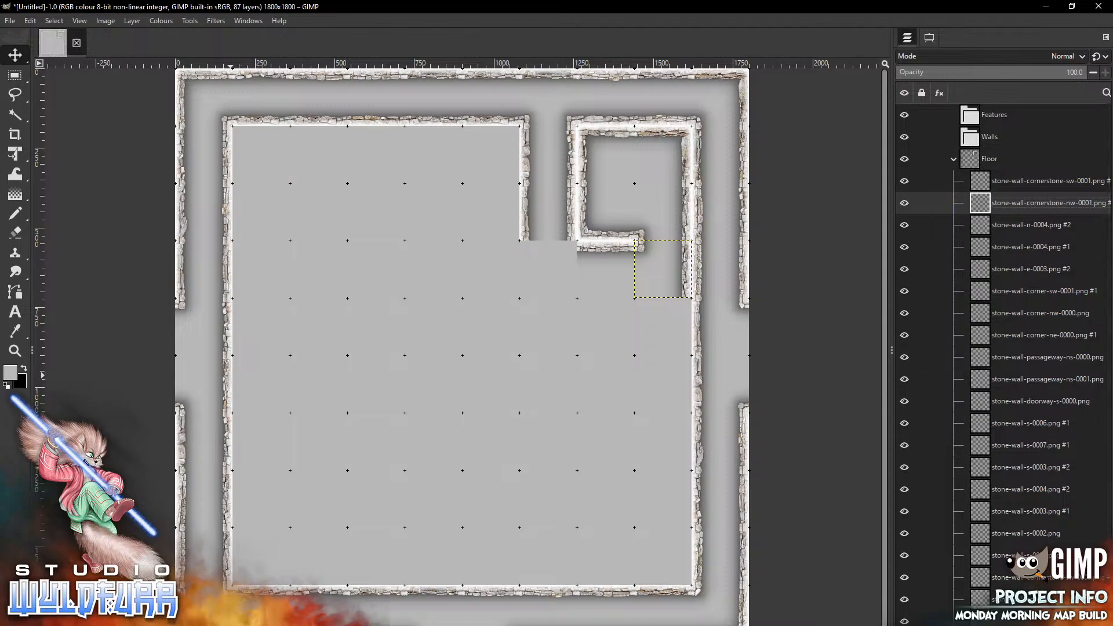
{"action": "mouse_move", "coordinate": [228, 375]}
{"action": "left_mouse_down"}
{"action": "mouse_move", "coordinate": [523, 363]}
{"action": "mouse_move", "coordinate": [284, 433]}
{"action": "mouse_move", "coordinate": [247, 376]}
{"action": "mouse_move", "coordinate": [229, 376]}
{"action": "left_mouse_up"}
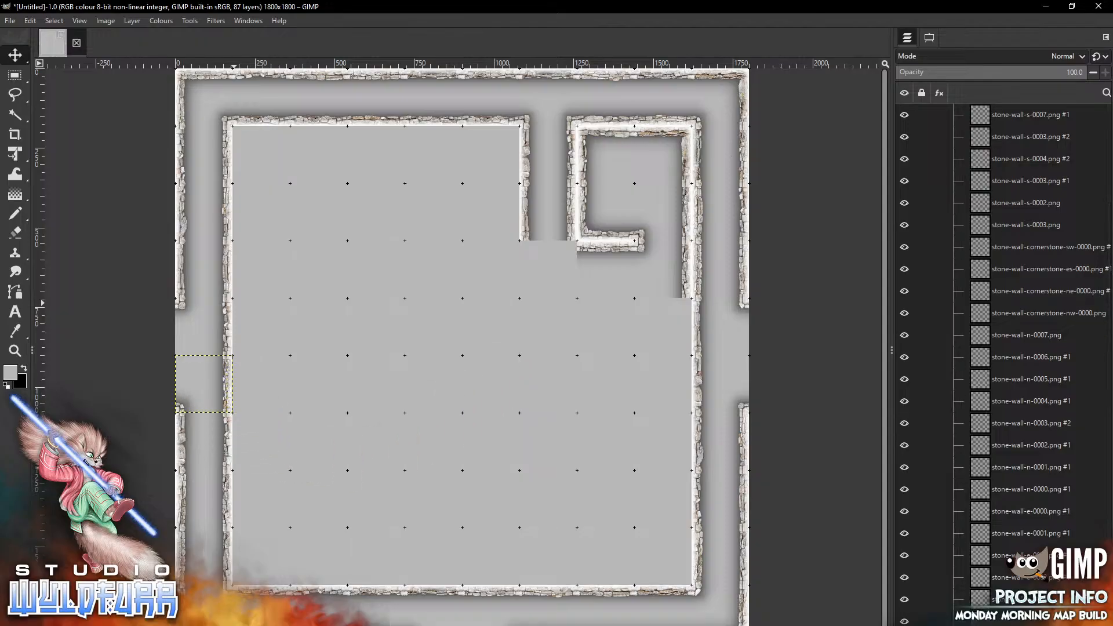
{"action": "left_click", "coordinate": [328, 441]}
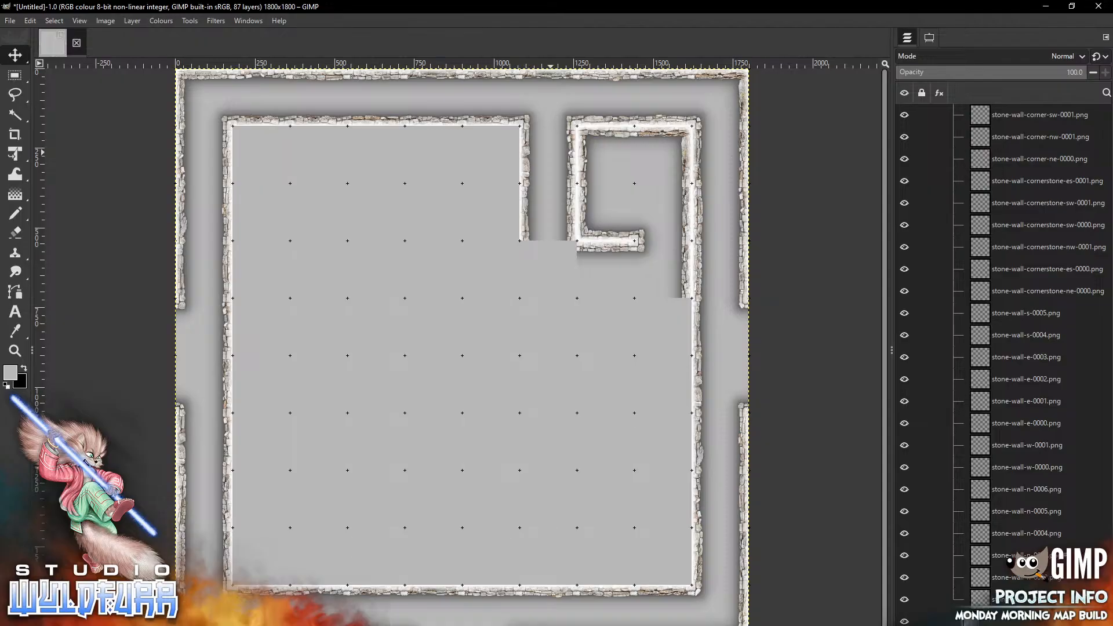
{"action": "left_click_drag", "start_coordinate": [551, 152], "coordinate": [493, 447]}
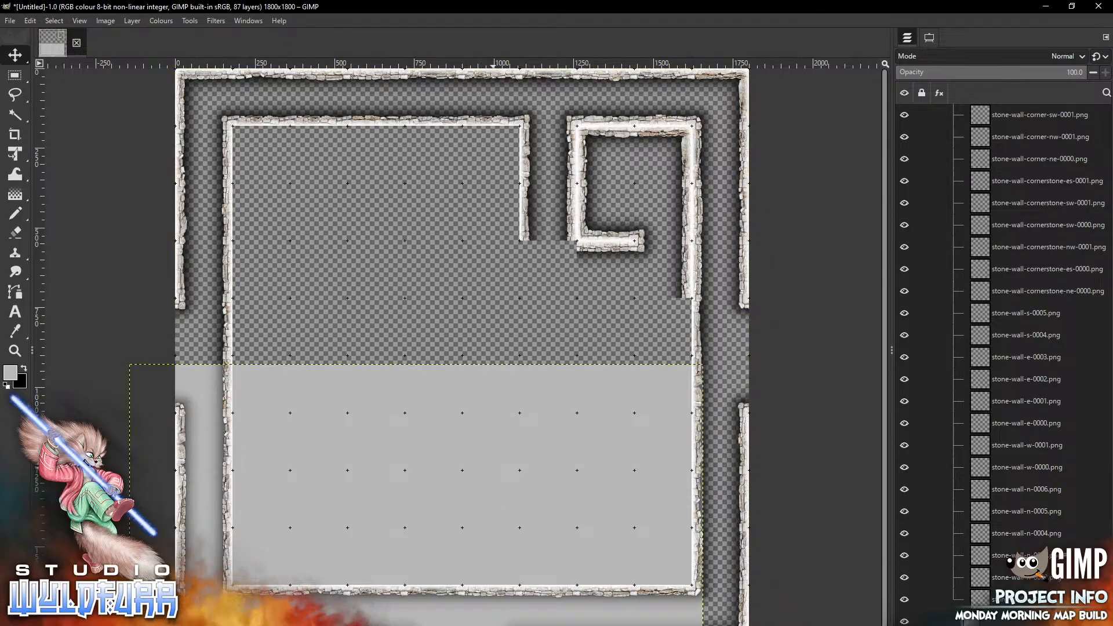
{"action": "left_click", "coordinate": [30, 20]}
{"action": "left_click", "coordinate": [33, 32]}
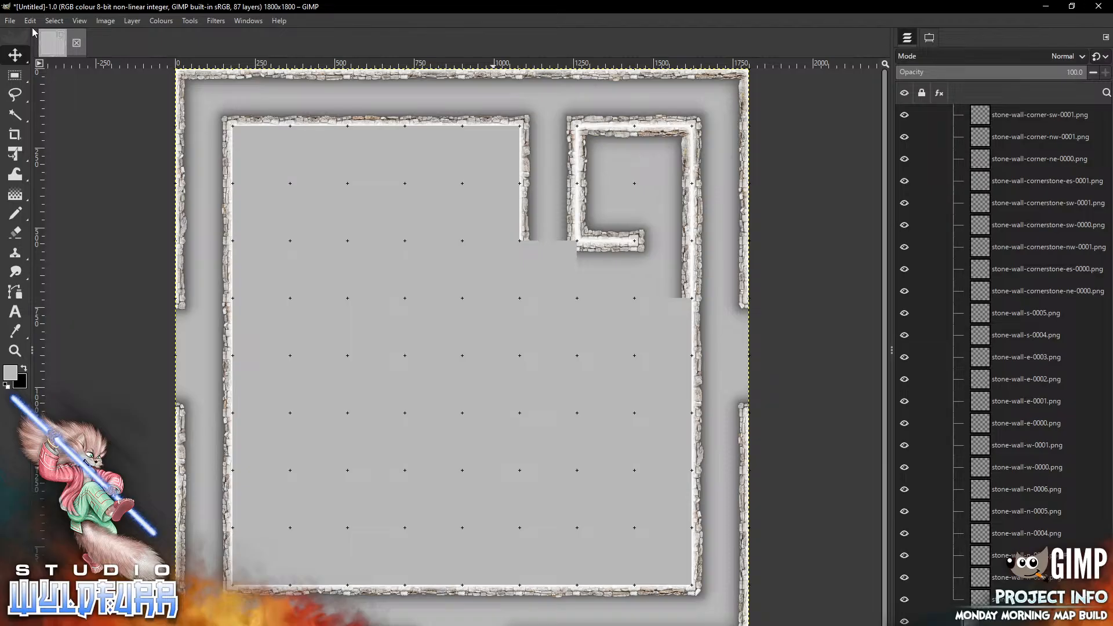
Select the stone-wall-cornerstone-sw-0001.png layer and set the Move tool to move the selected layers
{"action": "left_click", "coordinate": [606, 244]}
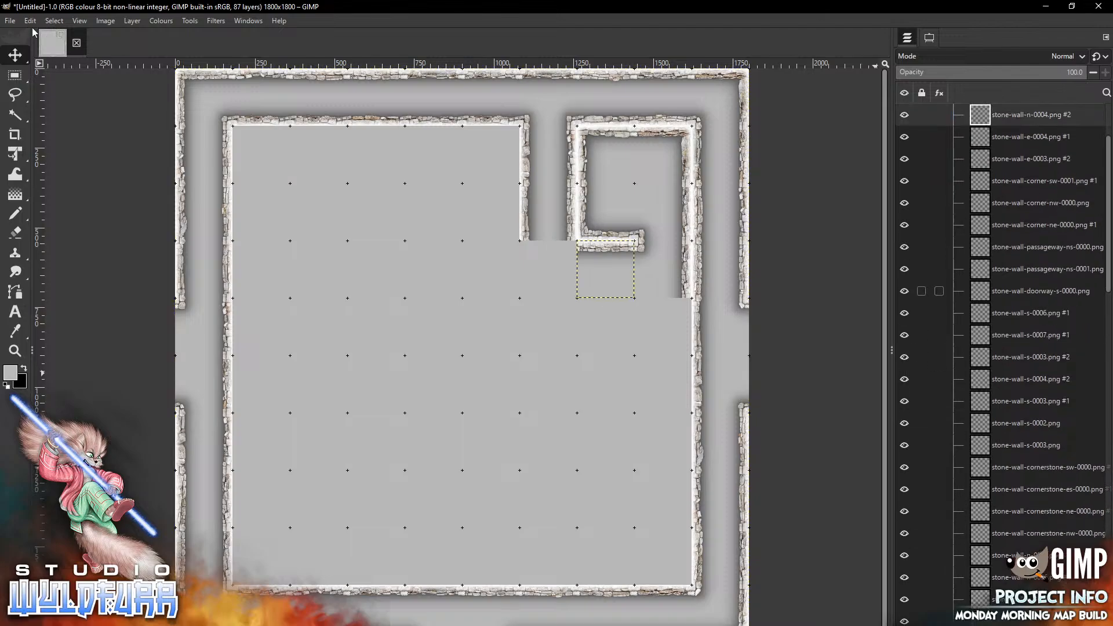
{"action": "scroll", "coordinate": [1038, 137], "scroll_direction": "up", "scroll_amount": 3}
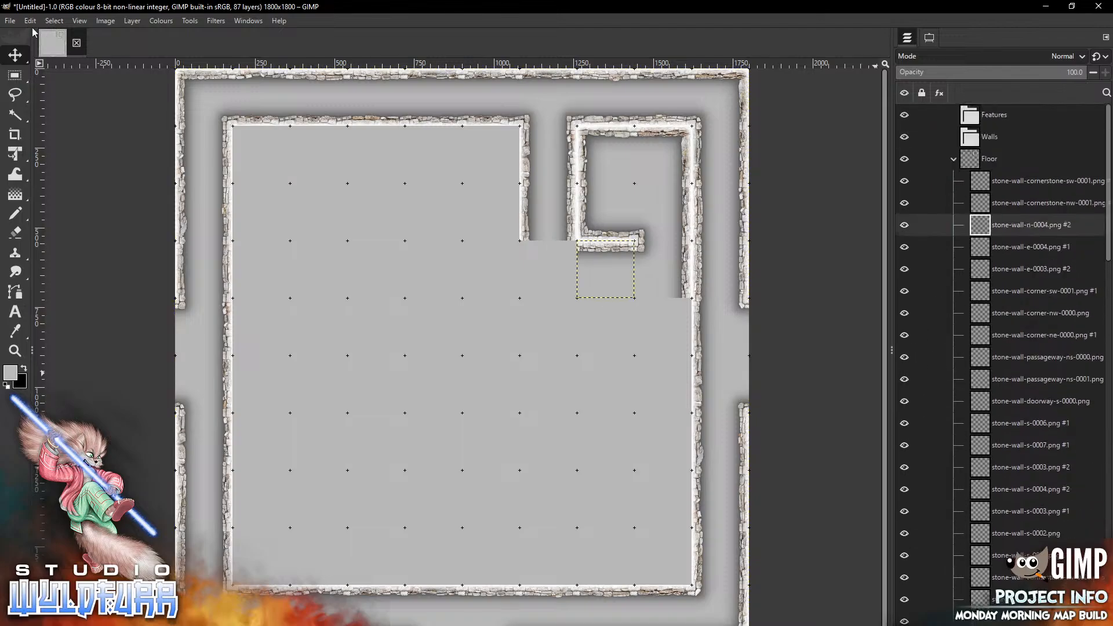
{"action": "left_click", "coordinate": [1044, 180]}
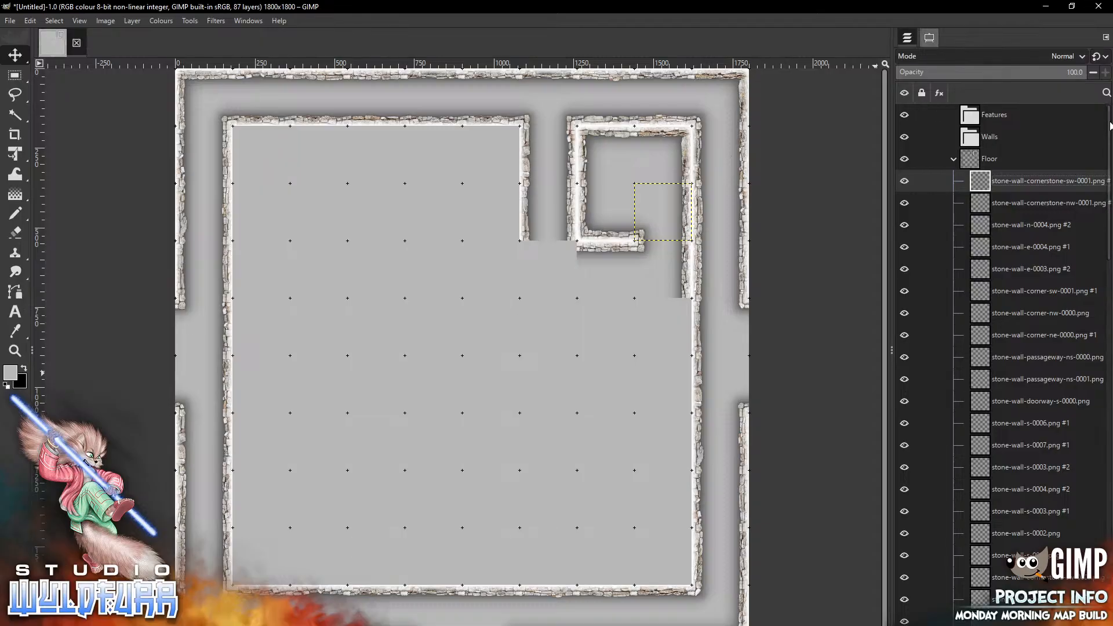
{"action": "left_click", "coordinate": [930, 37]}
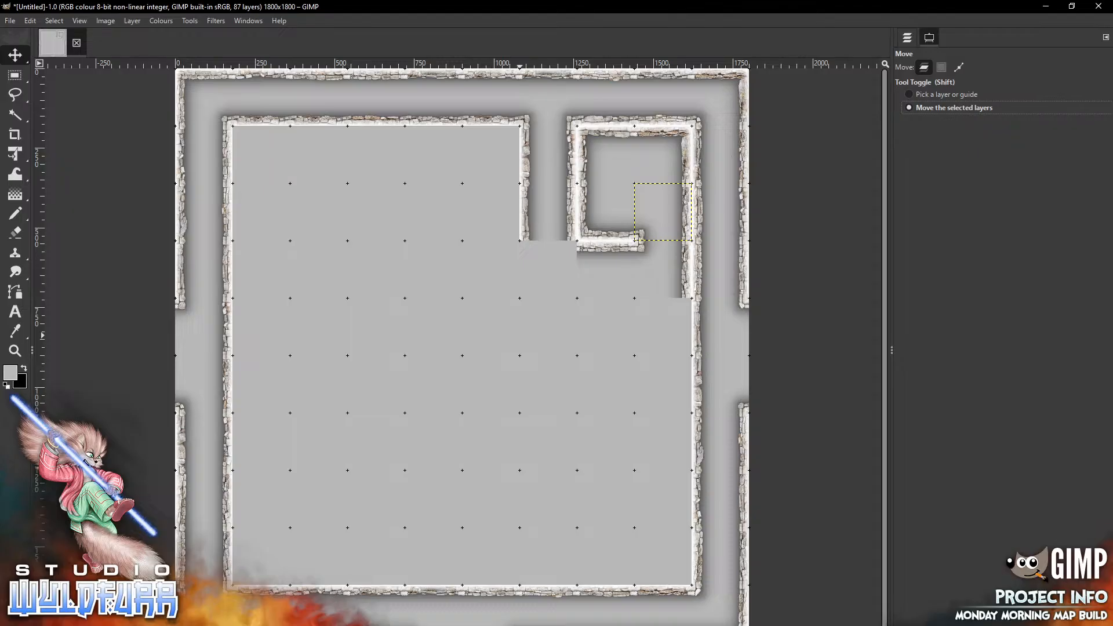
Add stone-wall-doorway-nesw-0000.png and place it in the junction cell just below the gap between the large and small rooms
{"action": "key", "text": "alt+Tab"}
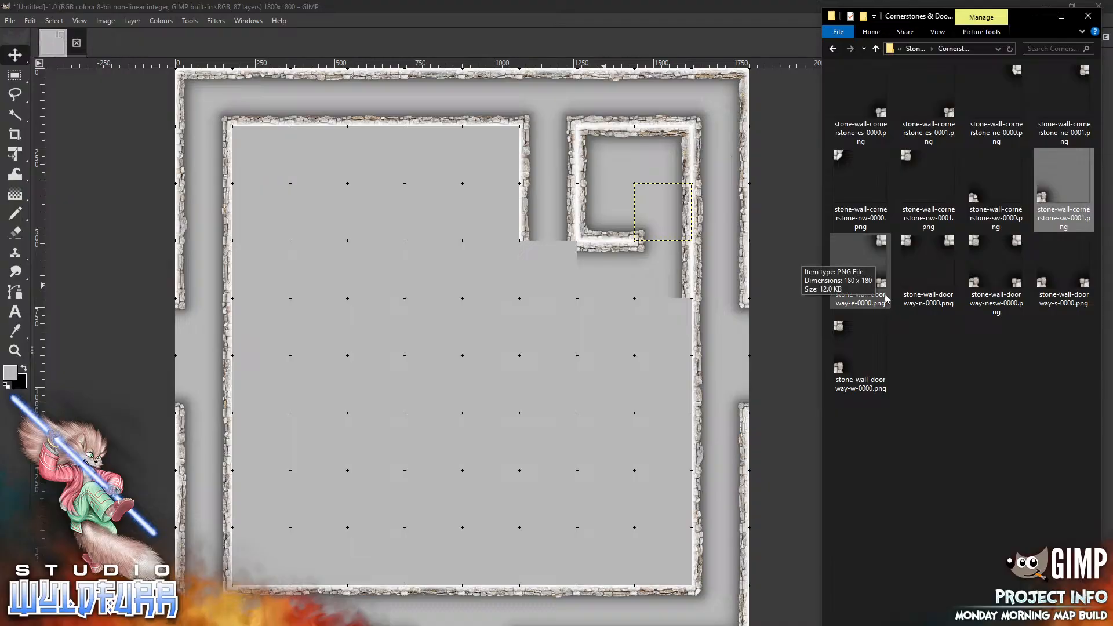
{"action": "left_click_drag", "start_coordinate": [880, 286], "coordinate": [861, 269]}
{"action": "left_click_drag", "start_coordinate": [981, 265], "coordinate": [450, 404]}
{"action": "mouse_move", "coordinate": [481, 340]}
{"action": "left_mouse_down"}
{"action": "mouse_move", "coordinate": [564, 266]}
{"action": "mouse_move", "coordinate": [564, 253]}
{"action": "left_mouse_up"}
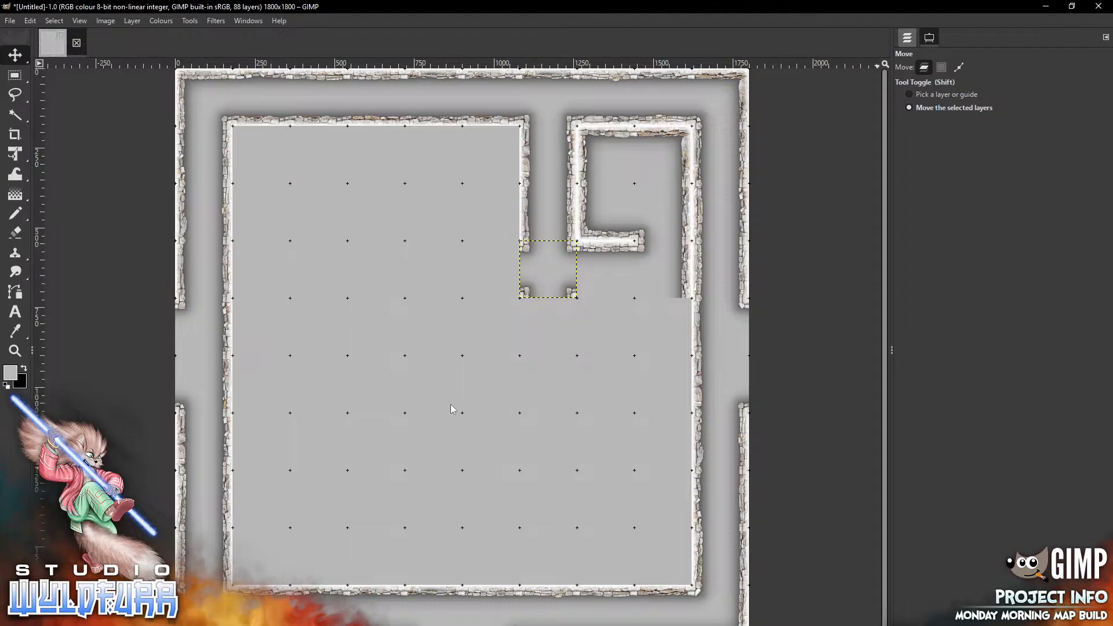
{"action": "key", "text": "ctrl+l"}
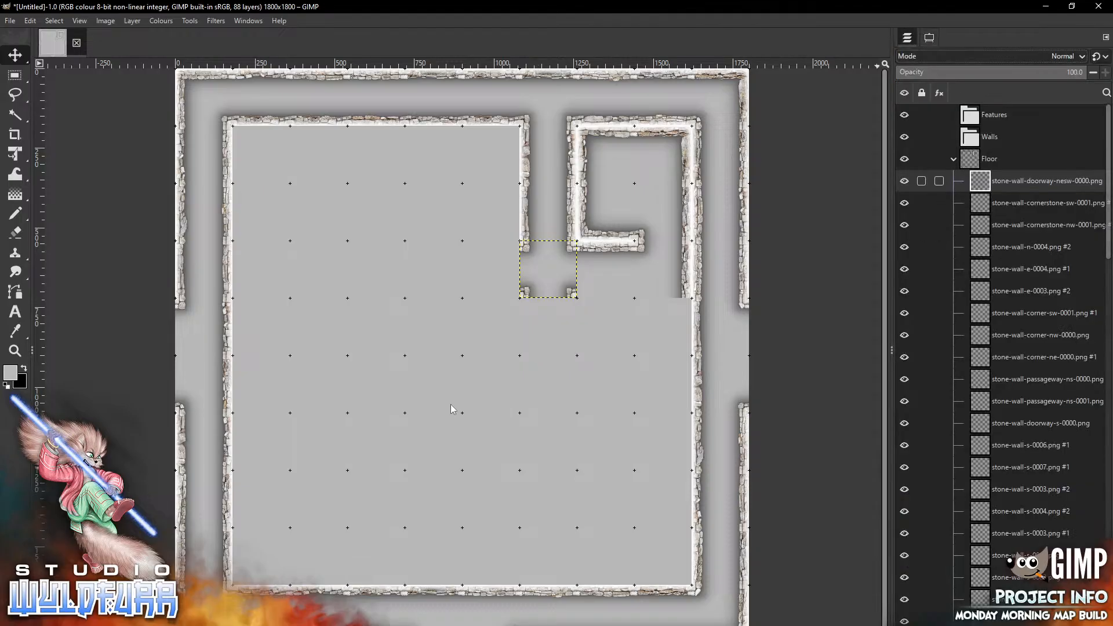
Open the Passageways & Deadends folder, add stone-wall-passageway-ns-0000.png, and place it directly below the doorway tile
{"action": "key", "text": "alt+Tab"}
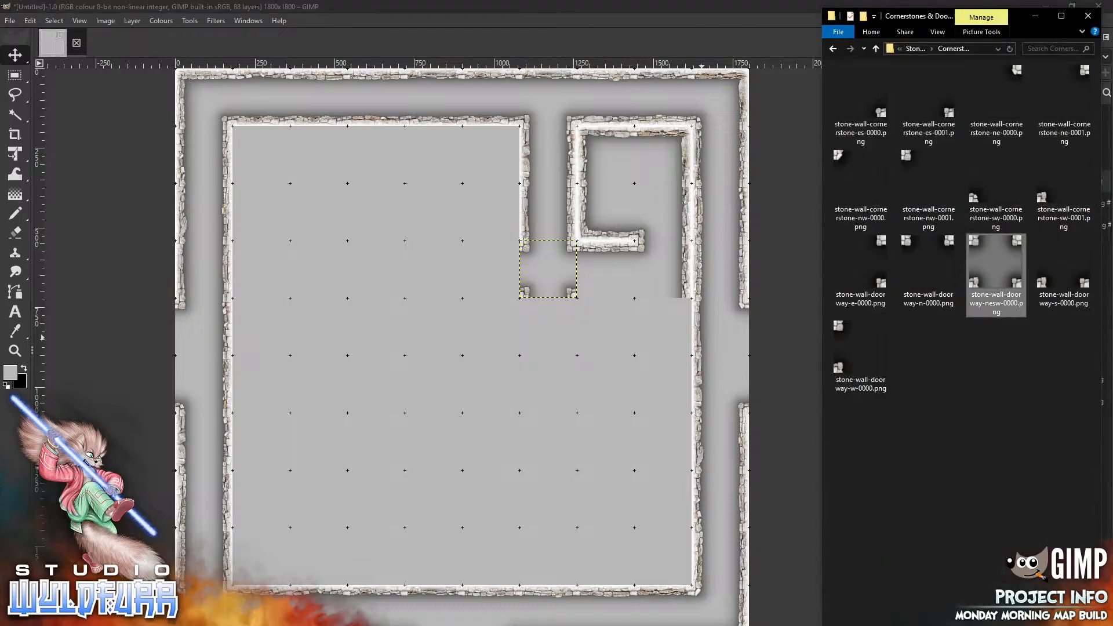
{"action": "left_click", "coordinate": [916, 49]}
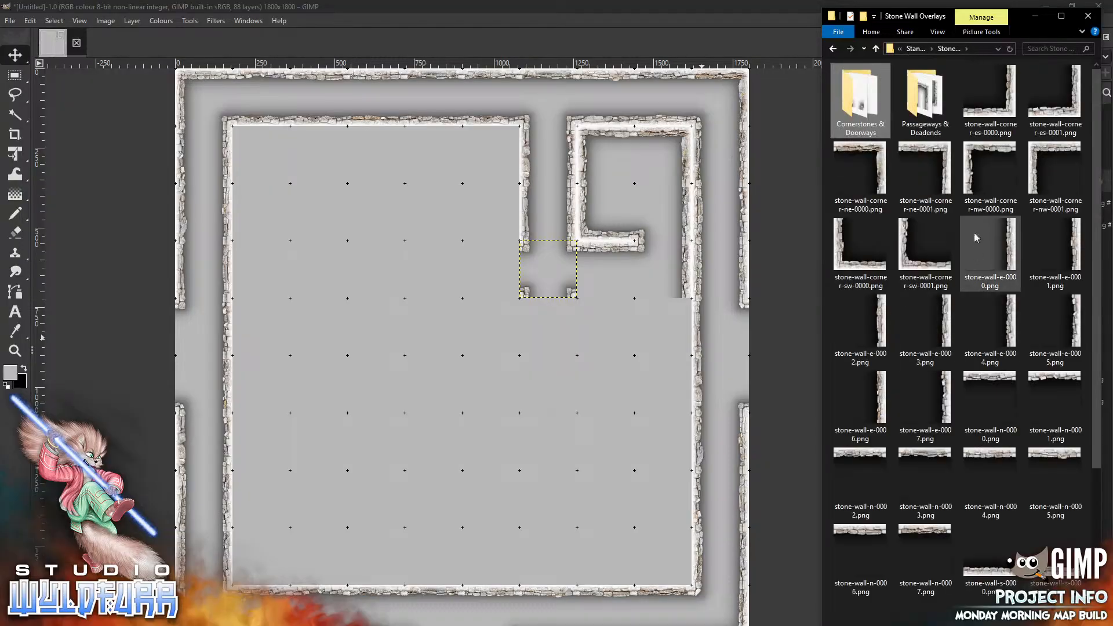
{"action": "double_click", "coordinate": [926, 102]}
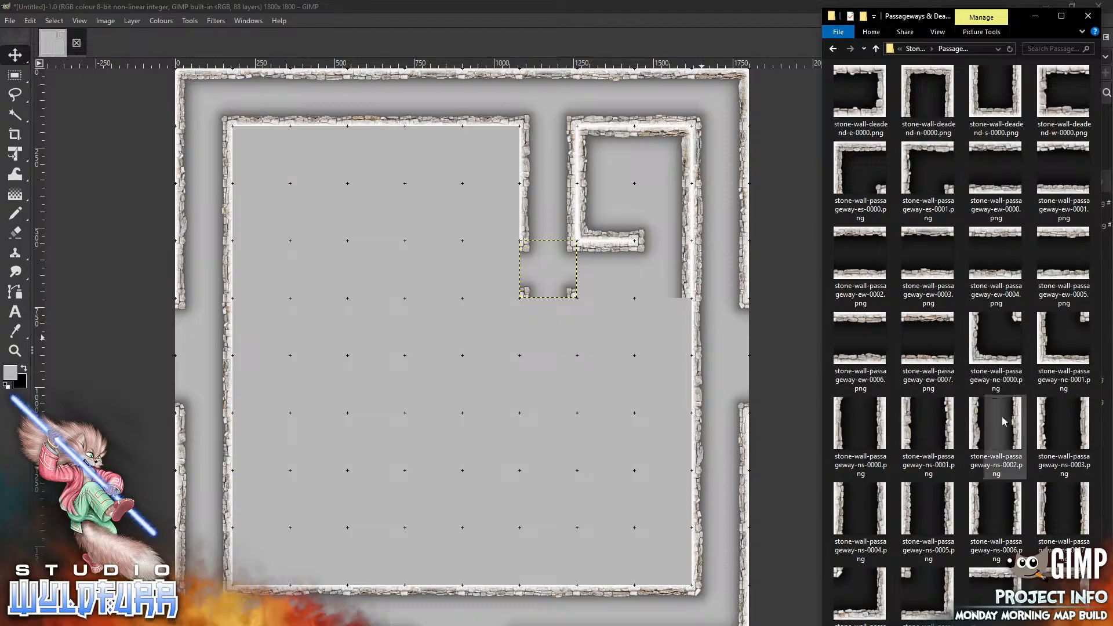
{"action": "left_click_drag", "start_coordinate": [881, 425], "coordinate": [466, 417]}
{"action": "left_click_drag", "start_coordinate": [482, 351], "coordinate": [564, 325]}
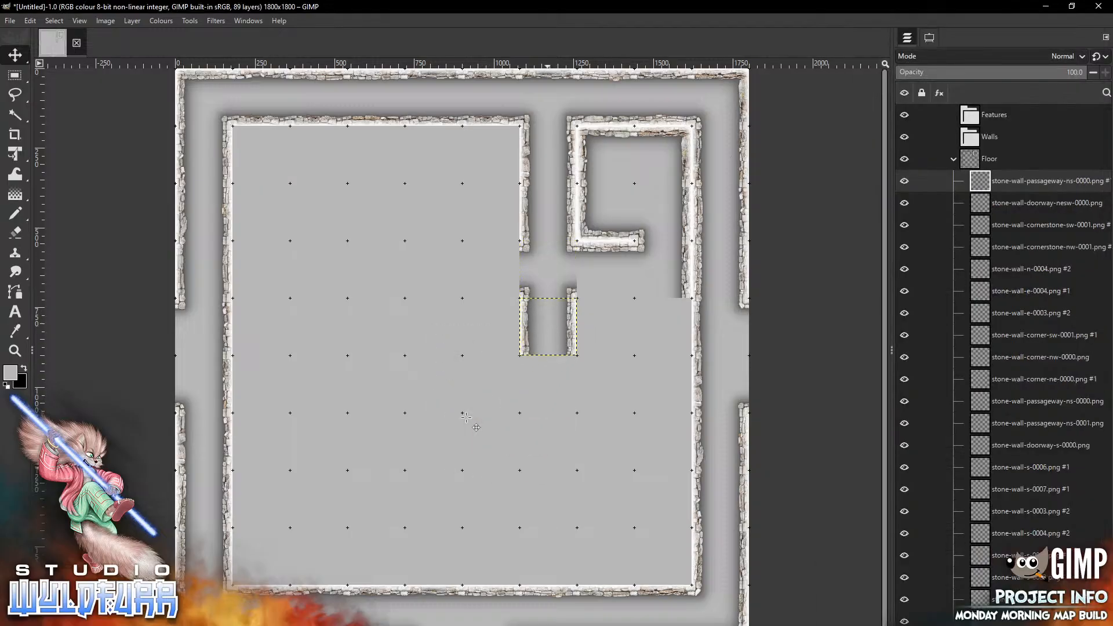
Add stone-wall-passageway-ns-0001.png and place it beneath the first passageway tile to extend the north-south corridor
{"action": "key", "text": "alt+Tab"}
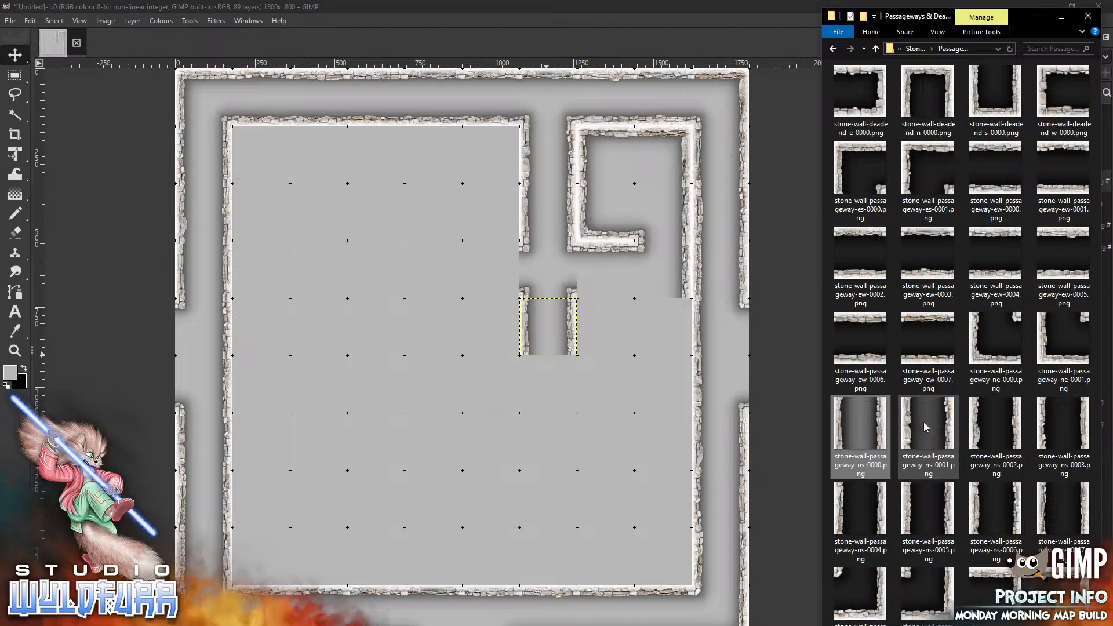
{"action": "left_click_drag", "start_coordinate": [927, 432], "coordinate": [498, 462]}
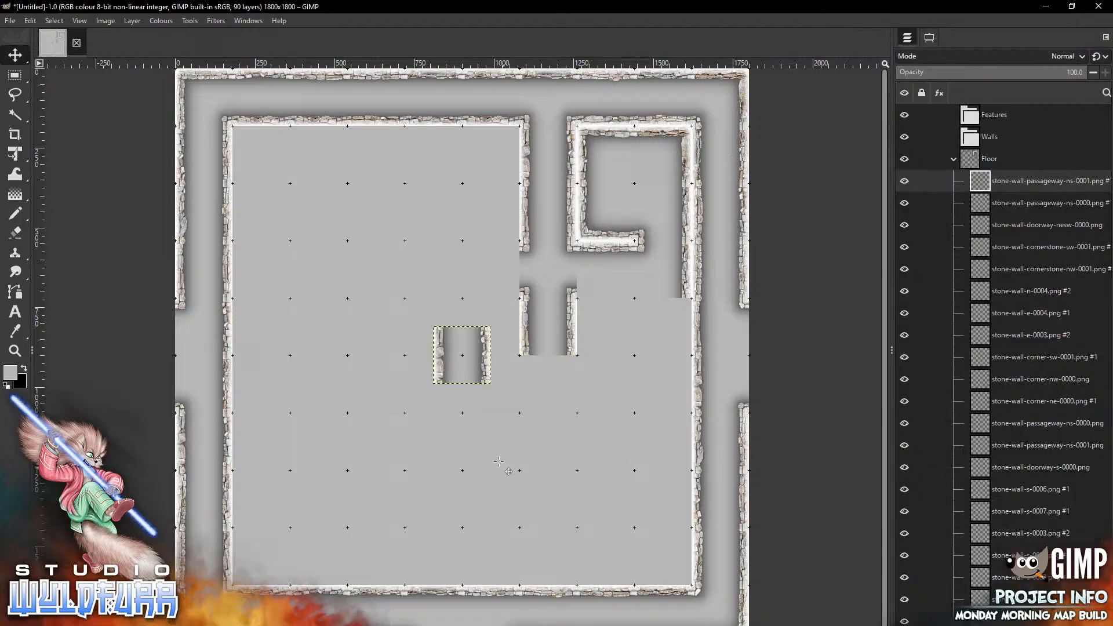
{"action": "left_click_drag", "start_coordinate": [481, 363], "coordinate": [565, 391]}
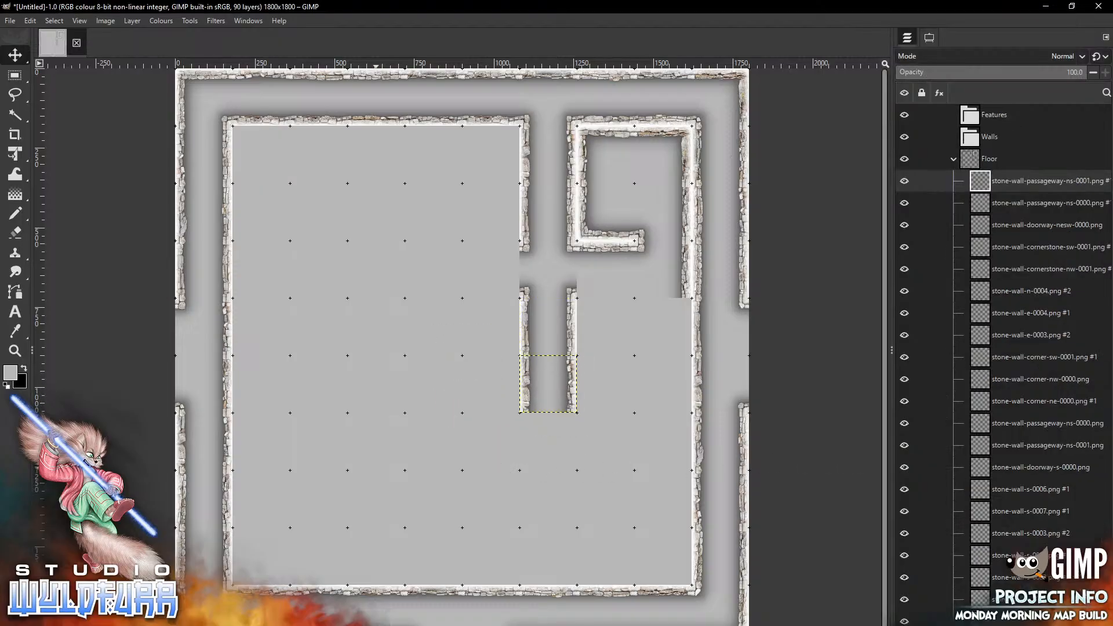
Add stone-wall-passageway-ew-0007.png and place it in the cell west of the doorway tile
{"action": "key", "text": "alt+Tab"}
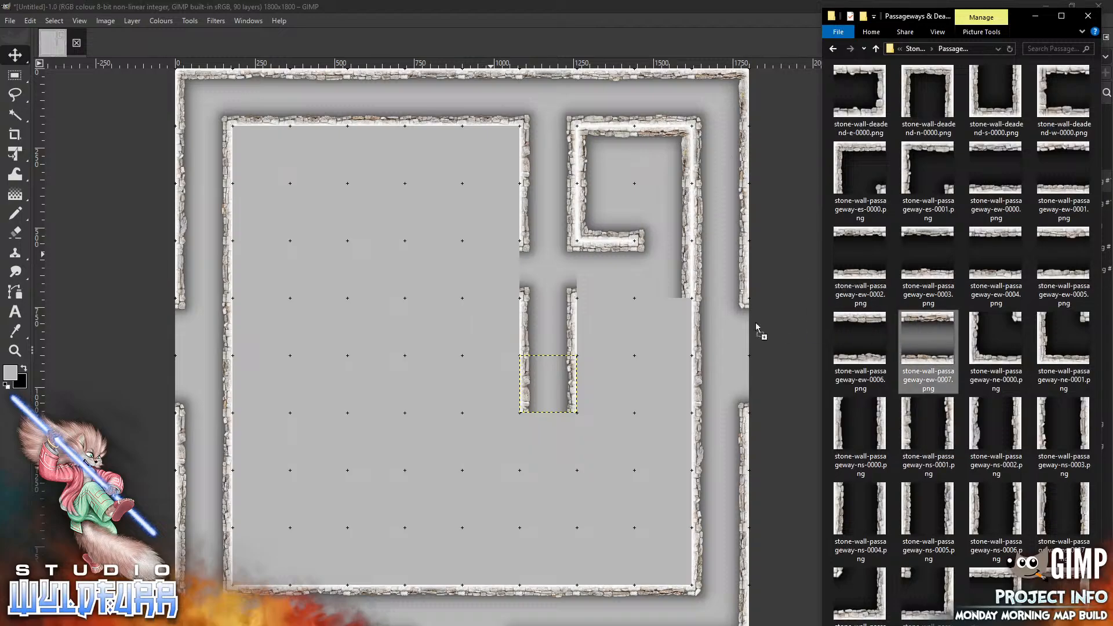
{"action": "key", "text": "alt+Tab"}
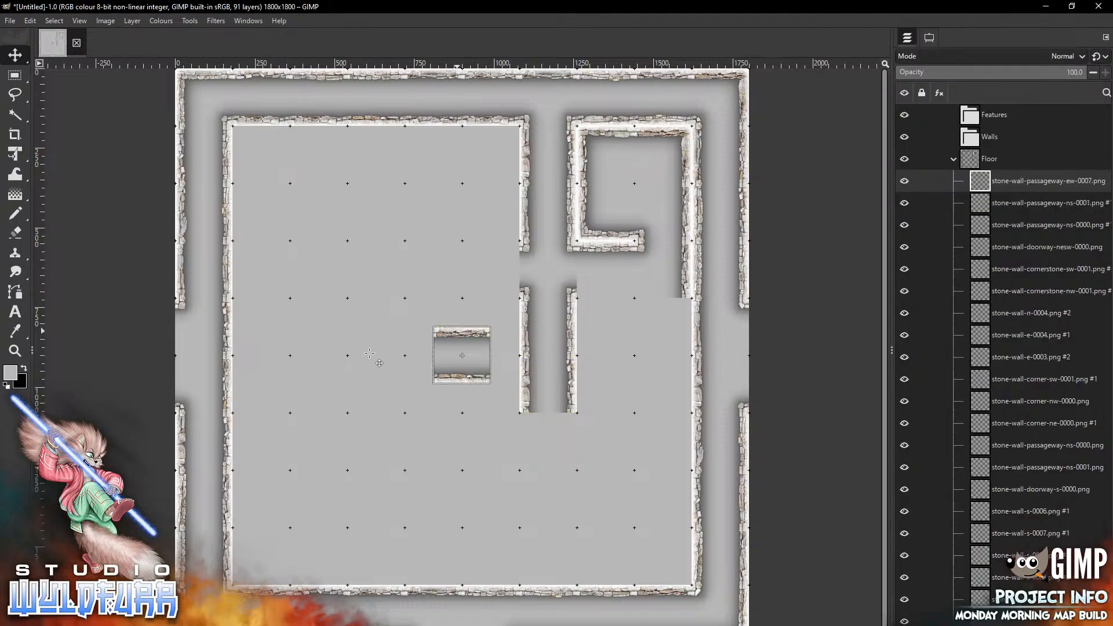
{"action": "left_click_drag", "start_coordinate": [462, 331], "coordinate": [490, 242]}
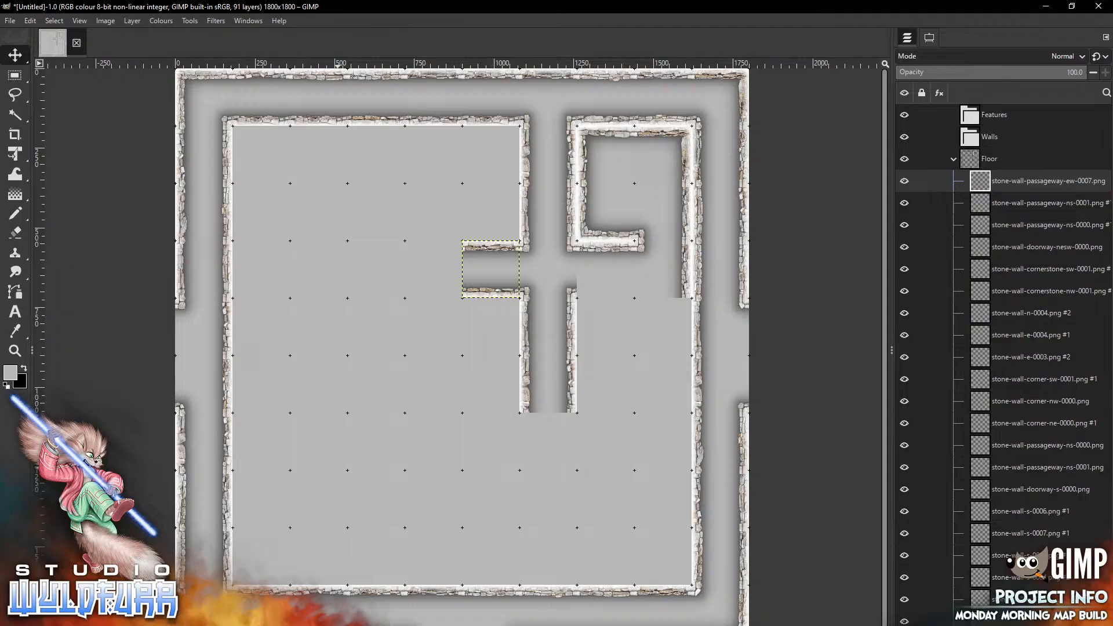
Add stone-wall-passageway-ew-0006.png and place it one cell further west to continue the east-west corridor
{"action": "key", "text": "alt+Tab"}
{"action": "left_click_drag", "start_coordinate": [881, 325], "coordinate": [351, 456]}
{"action": "left_click_drag", "start_coordinate": [452, 336], "coordinate": [423, 250]}
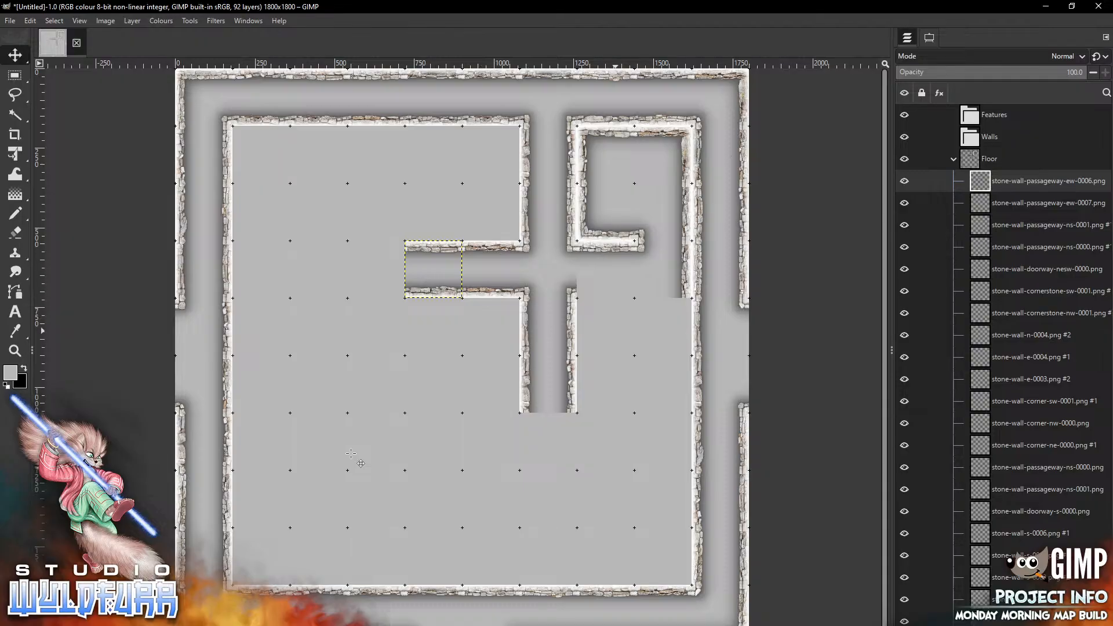
Return to the Stone Wall Overlays folder, add stone-wall-s-0000.png, and place it east of the doorway below the small room
{"action": "key", "text": "alt+Tab"}
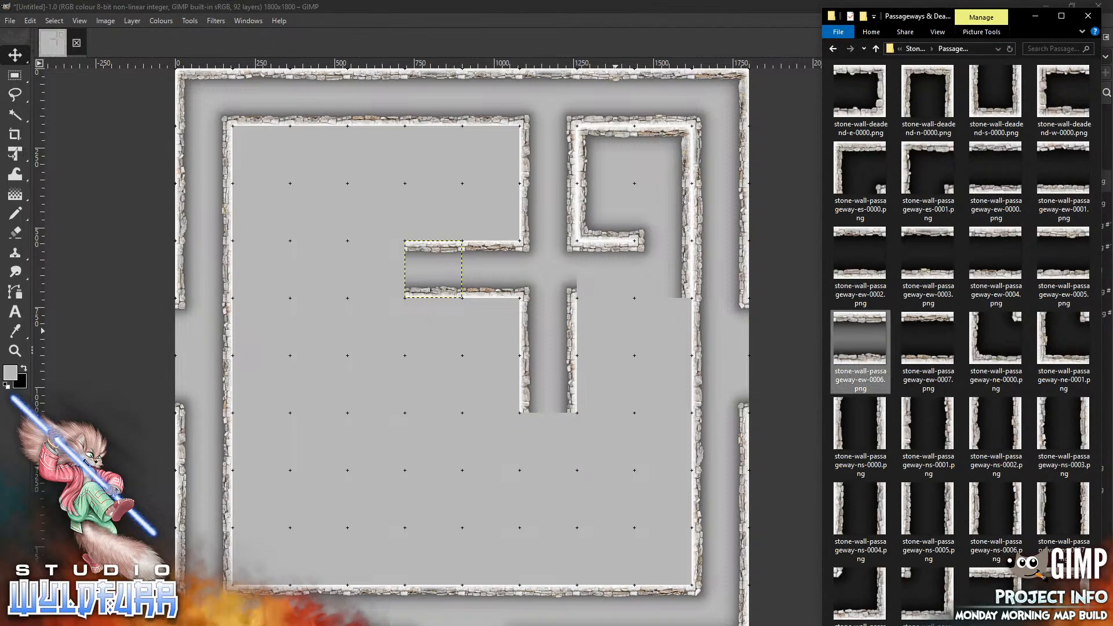
{"action": "left_click", "coordinate": [915, 49]}
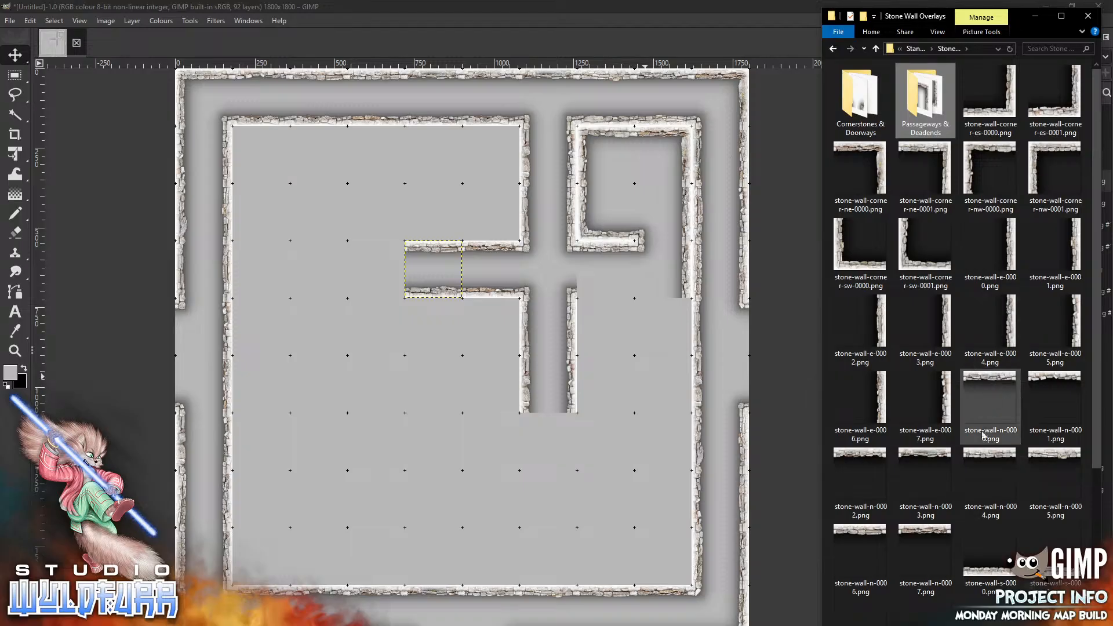
{"action": "left_click_drag", "start_coordinate": [989, 571], "coordinate": [575, 312]}
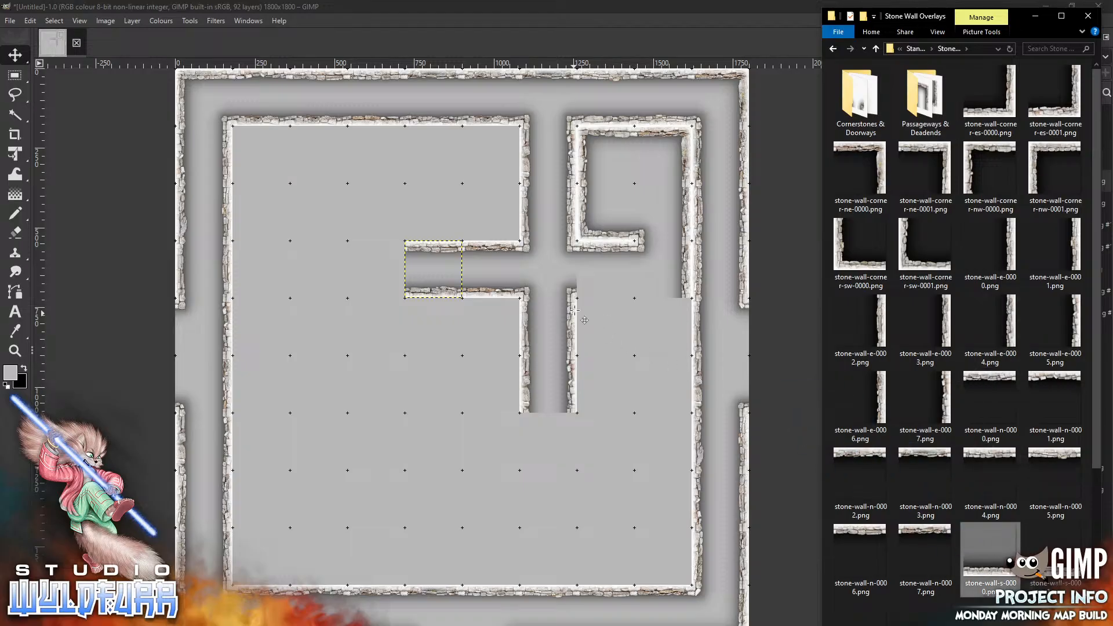
{"action": "left_click_drag", "start_coordinate": [463, 380], "coordinate": [603, 303]}
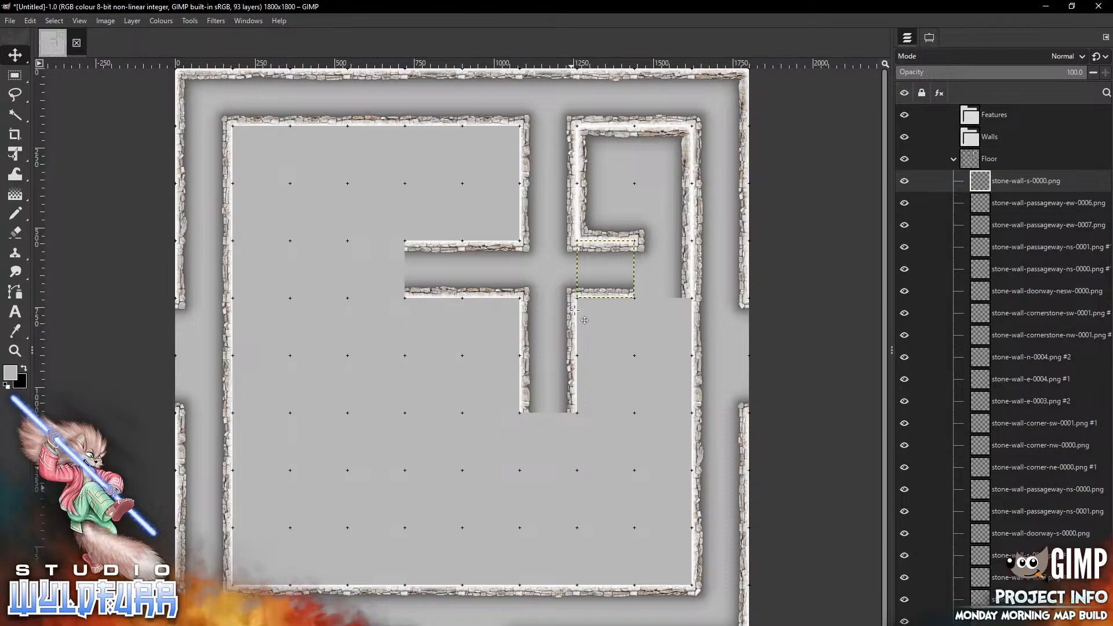
Add stone-wall-corner-nw-0001.png and place it in the cell below the new south wall tile
{"action": "key", "text": "alt+Tab"}
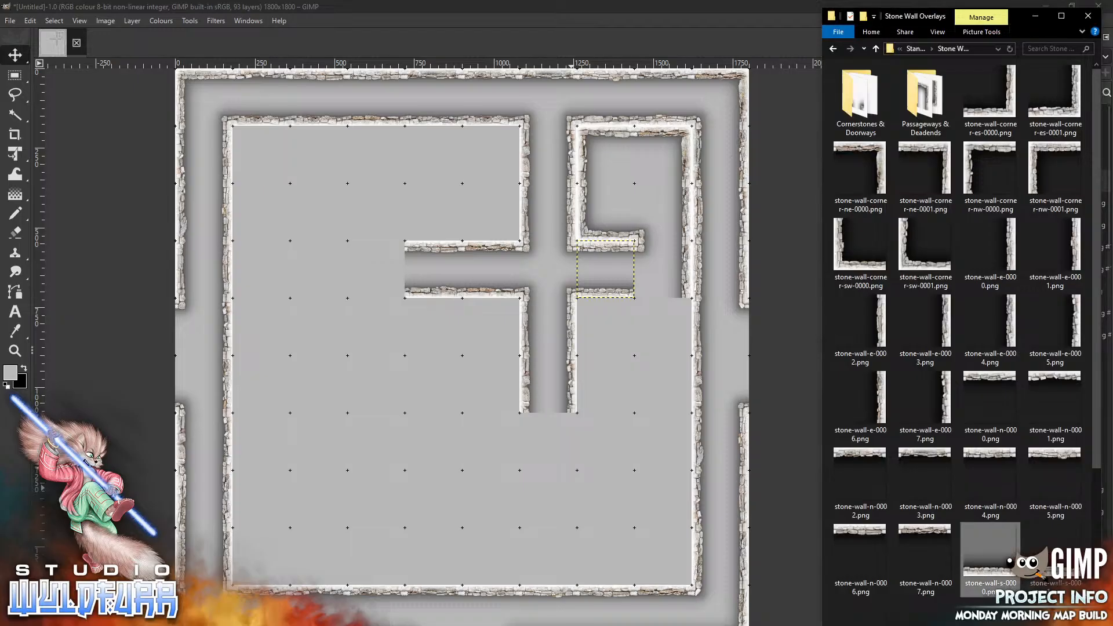
{"action": "left_click", "coordinate": [1055, 171]}
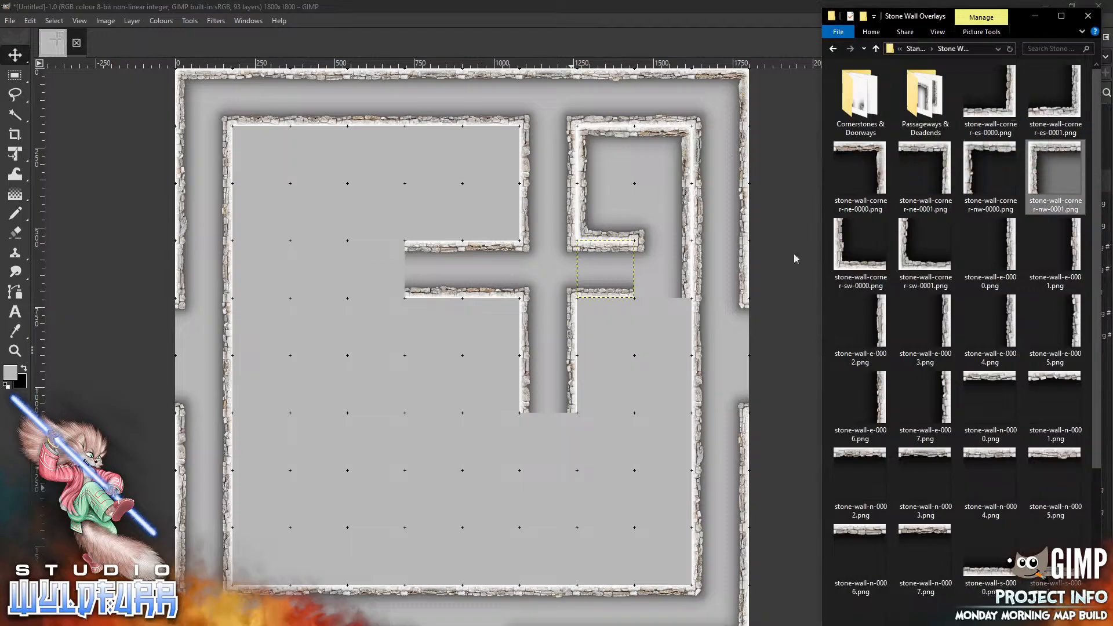
{"action": "left_click_drag", "start_coordinate": [595, 341], "coordinate": [595, 341]}
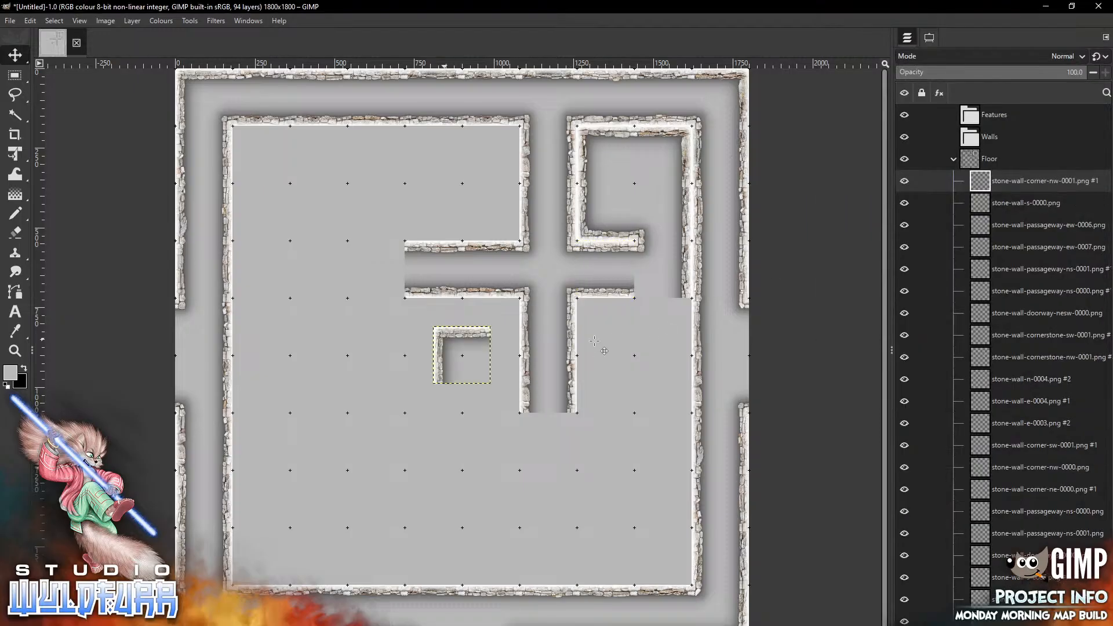
{"action": "left_click_drag", "start_coordinate": [445, 339], "coordinate": [584, 312]}
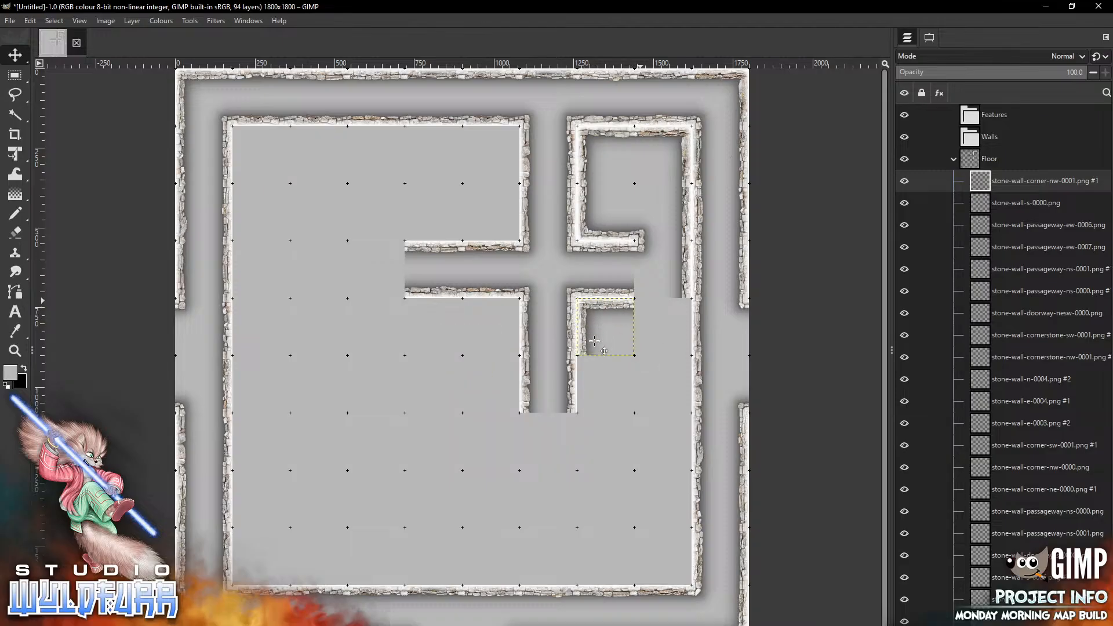
Open the Cornerstones & Doorways folder, add stone-wall-cornerstone-nw-0001.png, and place it east of the new corner tile
{"action": "key", "text": "alt+Tab"}
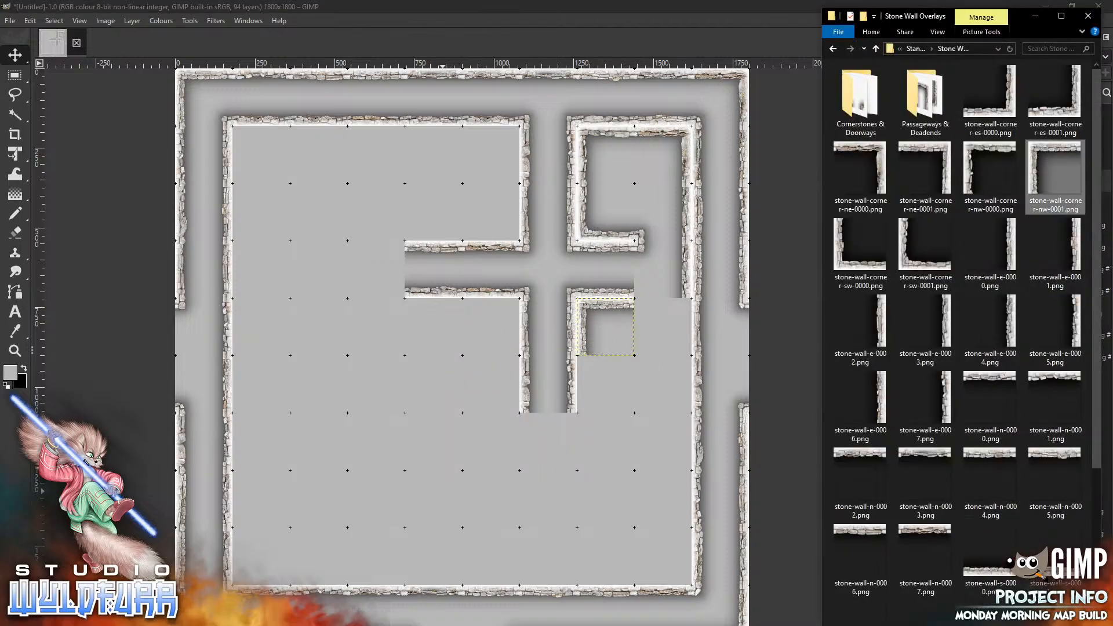
{"action": "double_click", "coordinate": [860, 102]}
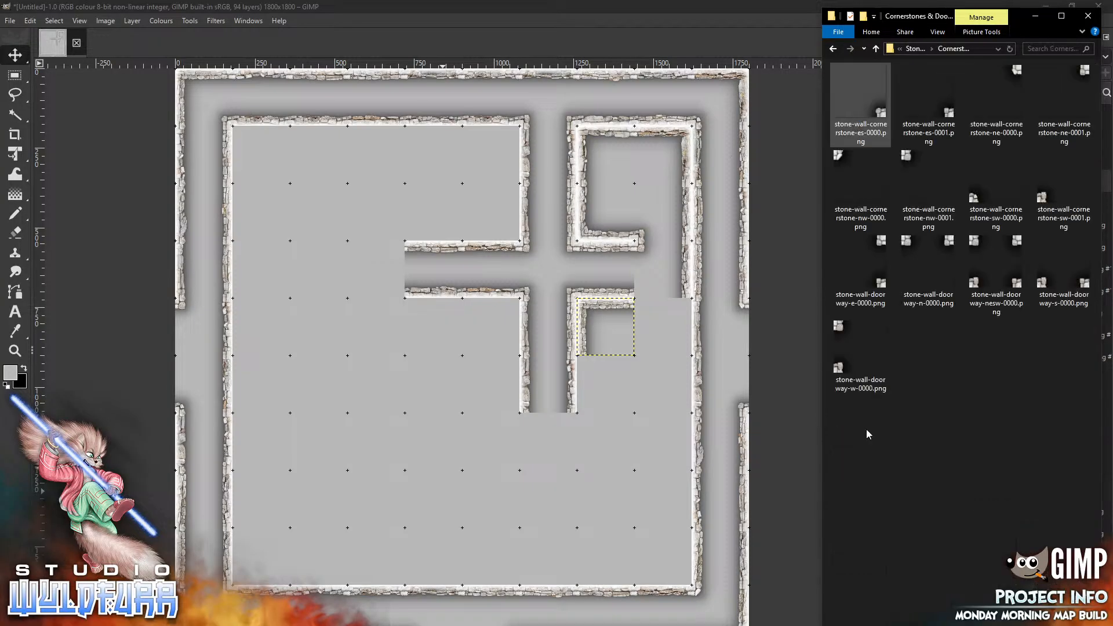
{"action": "left_click", "coordinate": [910, 158]}
{"action": "left_click_drag", "start_coordinate": [909, 157], "coordinate": [622, 361]}
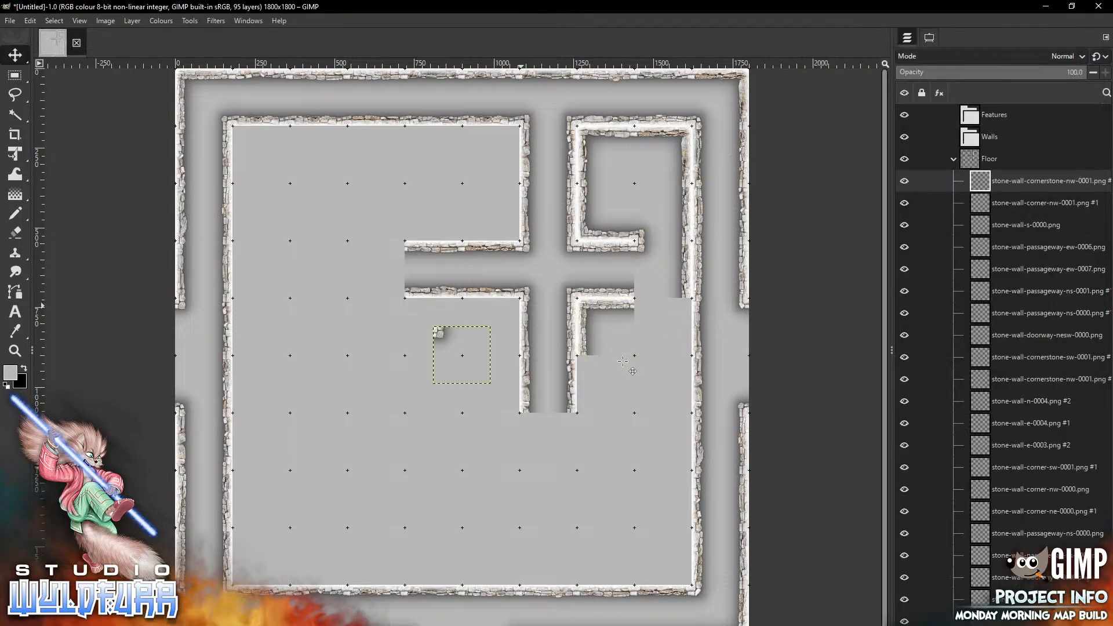
{"action": "mouse_move", "coordinate": [444, 333]}
{"action": "left_mouse_down"}
{"action": "mouse_move", "coordinate": [674, 318]}
{"action": "mouse_move", "coordinate": [644, 305]}
{"action": "left_mouse_up"}
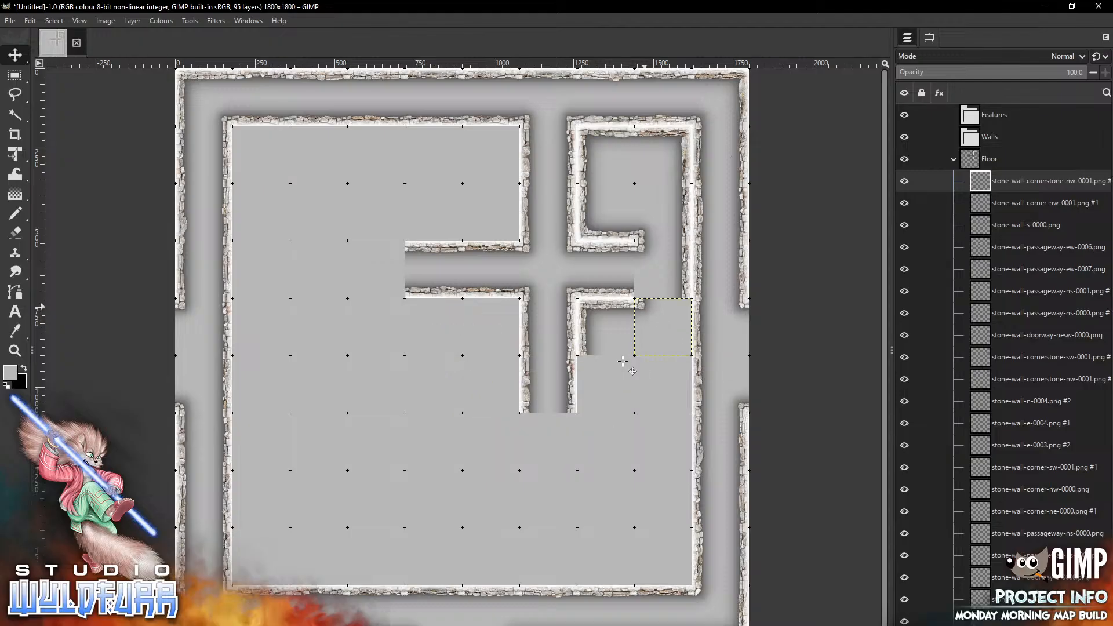
Add stone-wall-cornerstone-sw-0000.png and place it east of the new south wall tile, below the small room's south-east corner
{"action": "key", "text": "alt+Tab"}
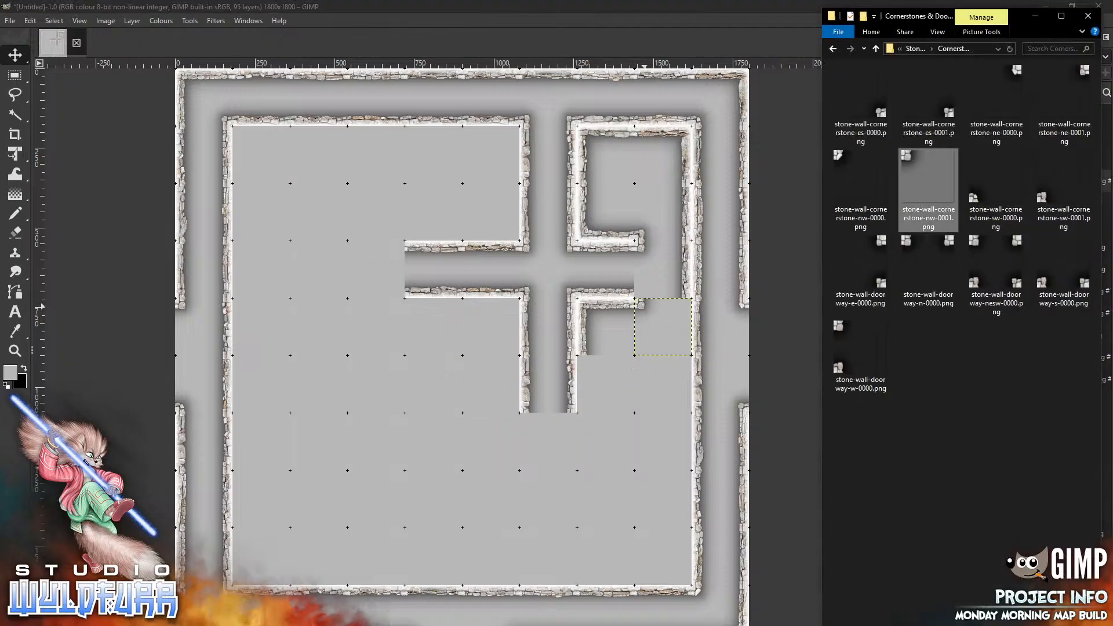
{"action": "left_click_drag", "start_coordinate": [928, 192], "coordinate": [584, 284]}
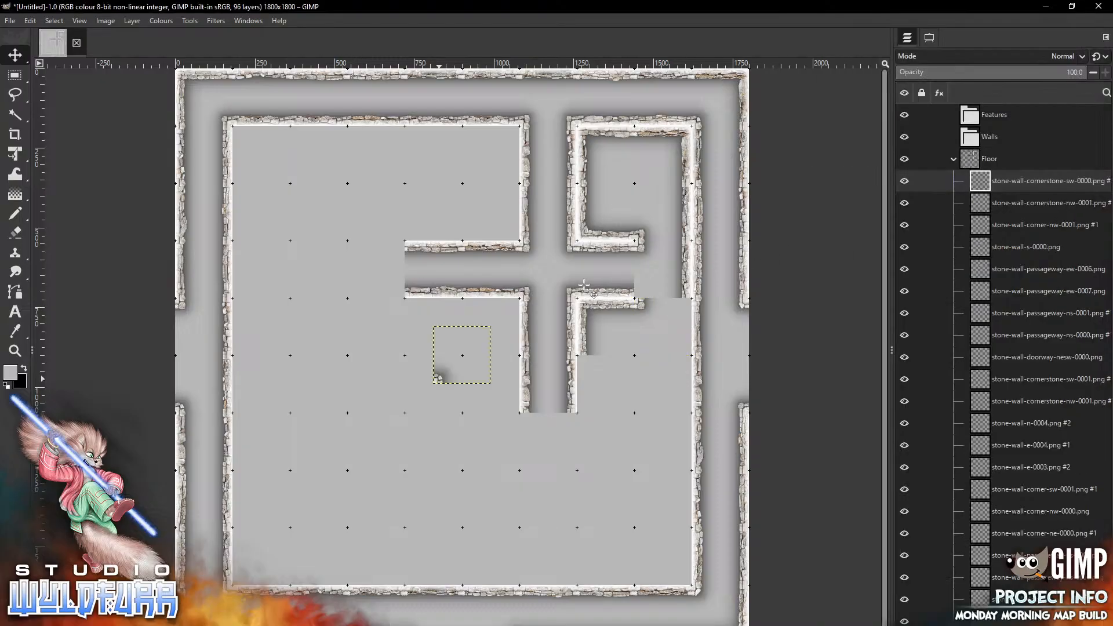
{"action": "mouse_move", "coordinate": [439, 378]}
{"action": "left_mouse_down"}
{"action": "mouse_move", "coordinate": [654, 280]}
{"action": "mouse_move", "coordinate": [642, 289]}
{"action": "left_mouse_up"}
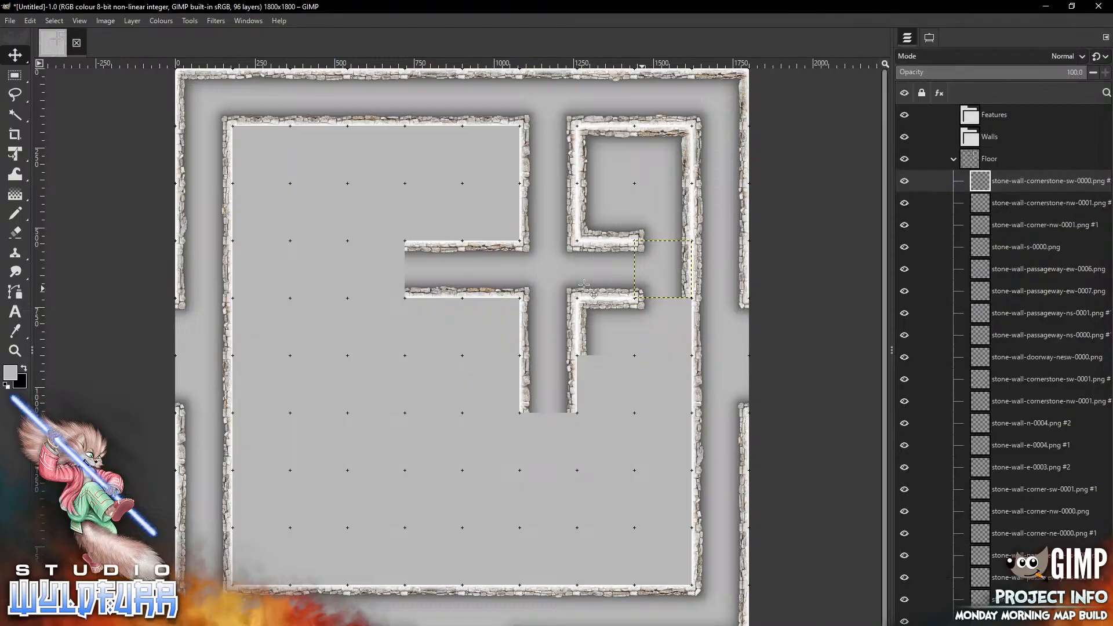
Return to the Stone Wall Overlays folder, add stone-wall-e-0007.png, and place it in the cell below the new south-west cornerstone
{"action": "key", "text": "alt+Tab"}
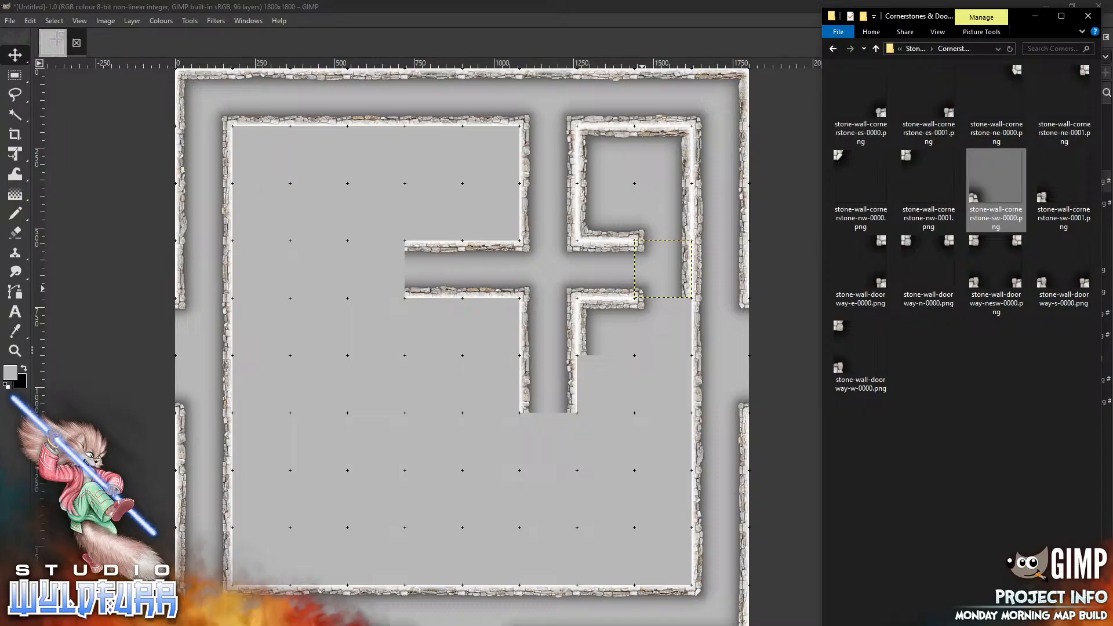
{"action": "key", "text": "alt+Tab"}
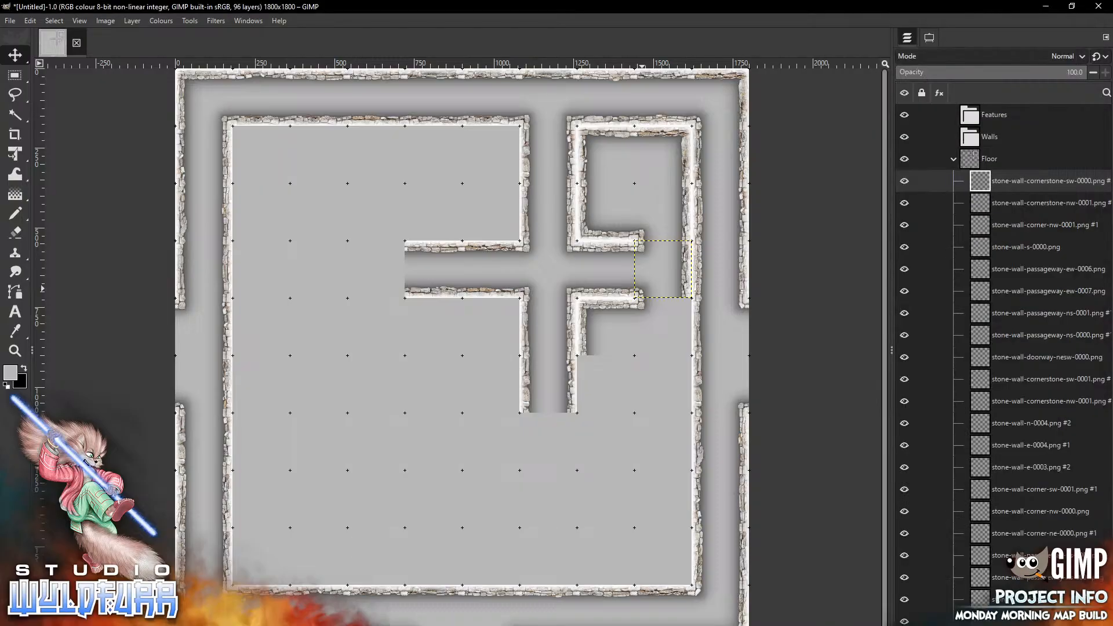
{"action": "key", "text": "alt+Tab"}
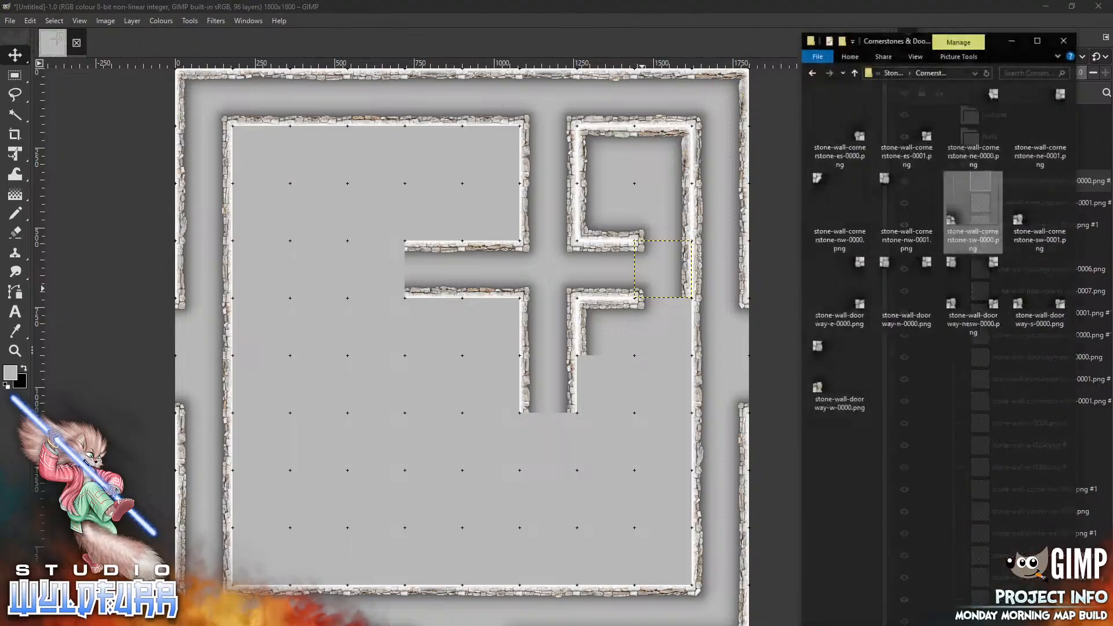
{"action": "left_click", "coordinate": [915, 50]}
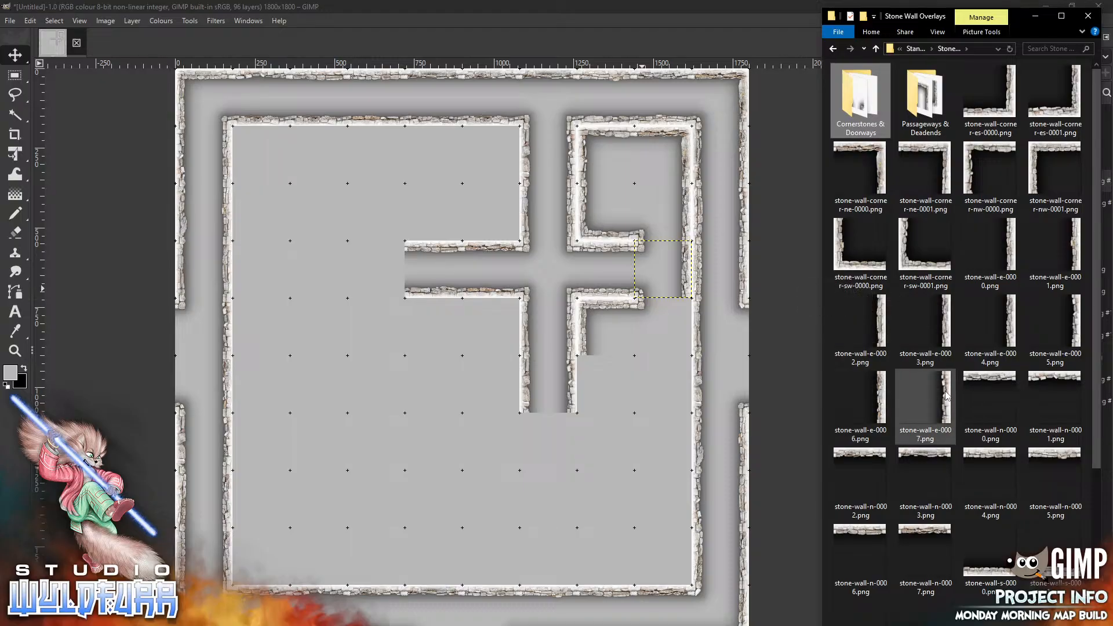
{"action": "left_click_drag", "start_coordinate": [949, 396], "coordinate": [617, 380]}
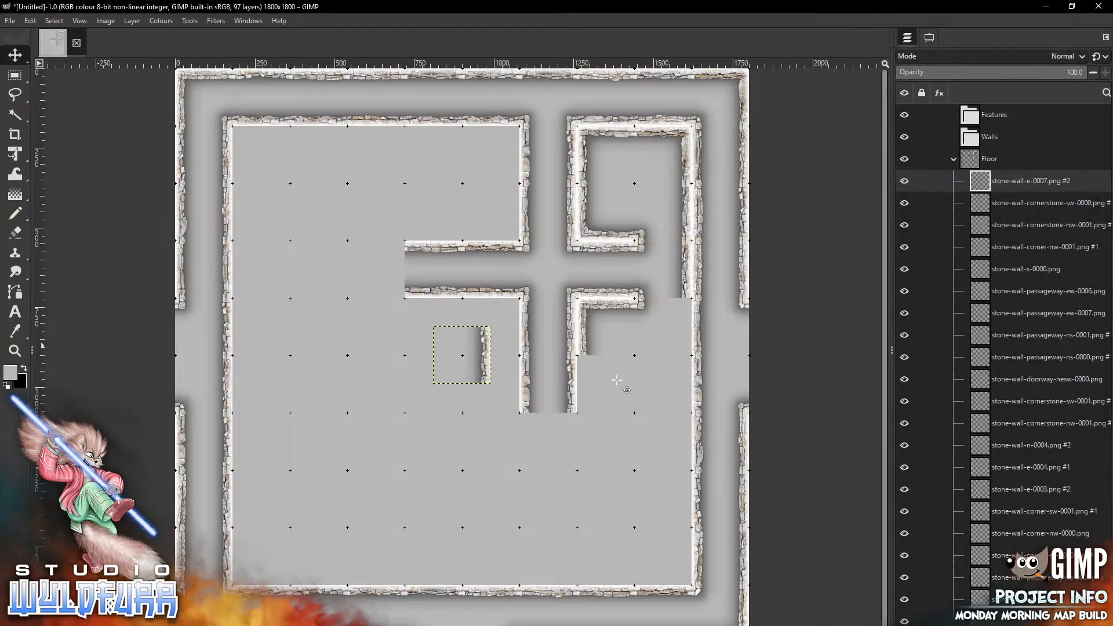
{"action": "mouse_move", "coordinate": [482, 343]}
{"action": "left_mouse_down"}
{"action": "mouse_move", "coordinate": [671, 343]}
{"action": "mouse_move", "coordinate": [683, 314]}
{"action": "left_mouse_up"}
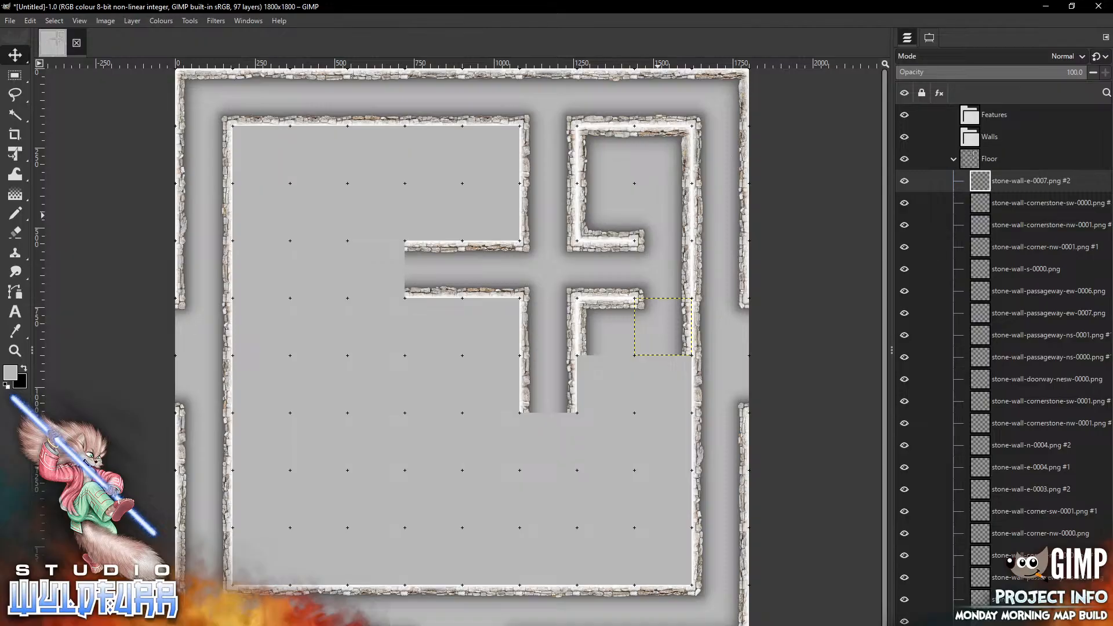
Add stone-wall-corner-sw-0000.png and stone-wall-corner-es-0000.png as the bottom-left and bottom-right corners of the new room's lower row
{"action": "key", "text": "alt+Tab"}
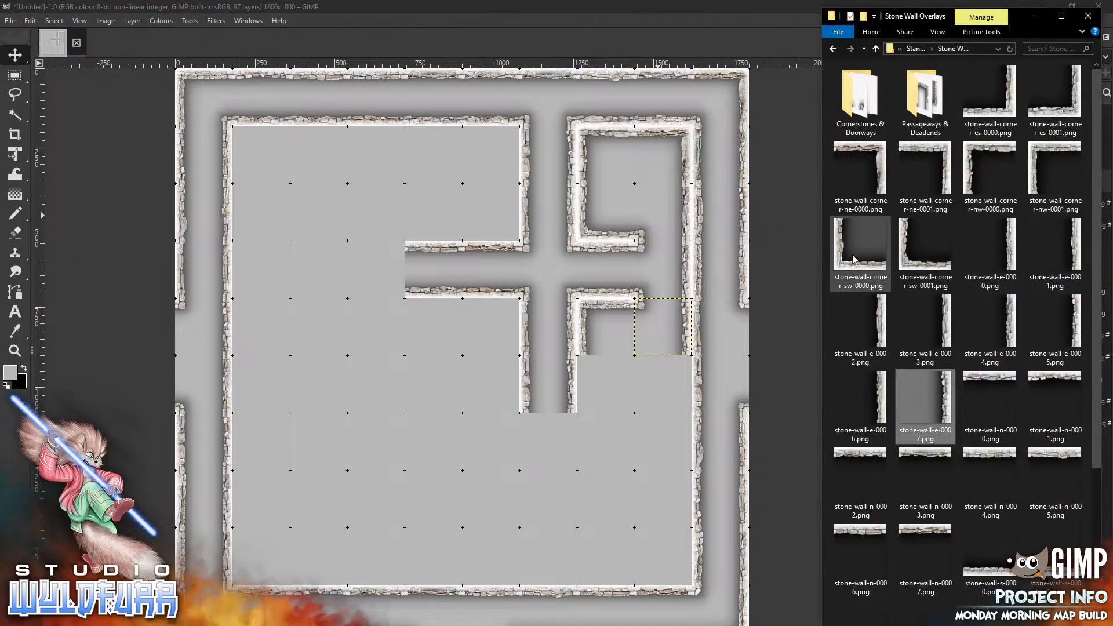
{"action": "left_click_drag", "start_coordinate": [874, 266], "coordinate": [638, 400]}
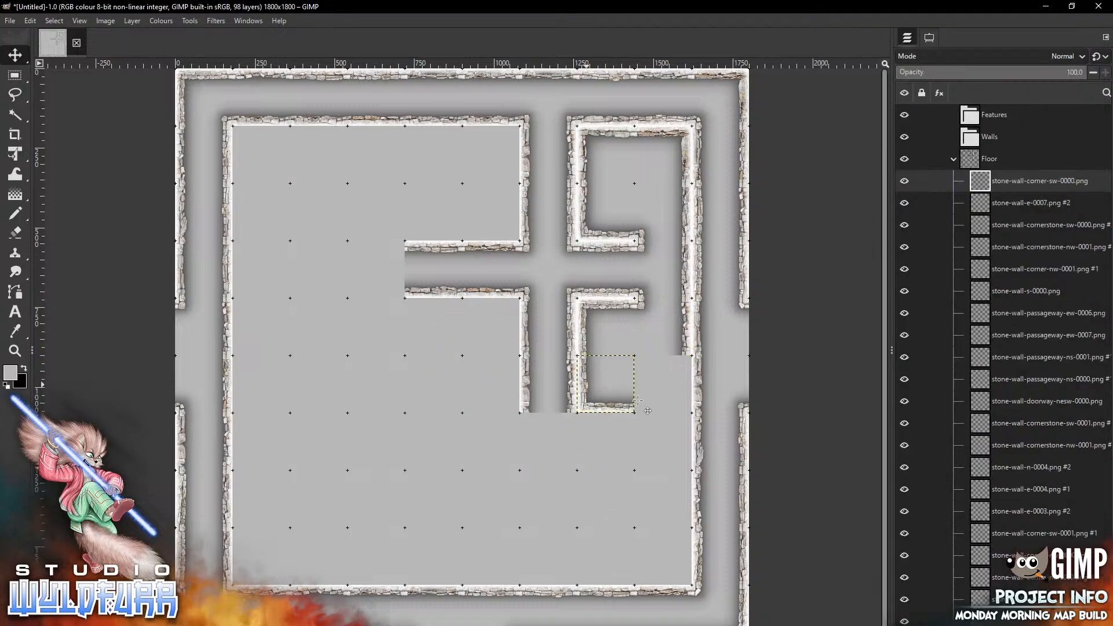
{"action": "key", "text": "alt+Tab"}
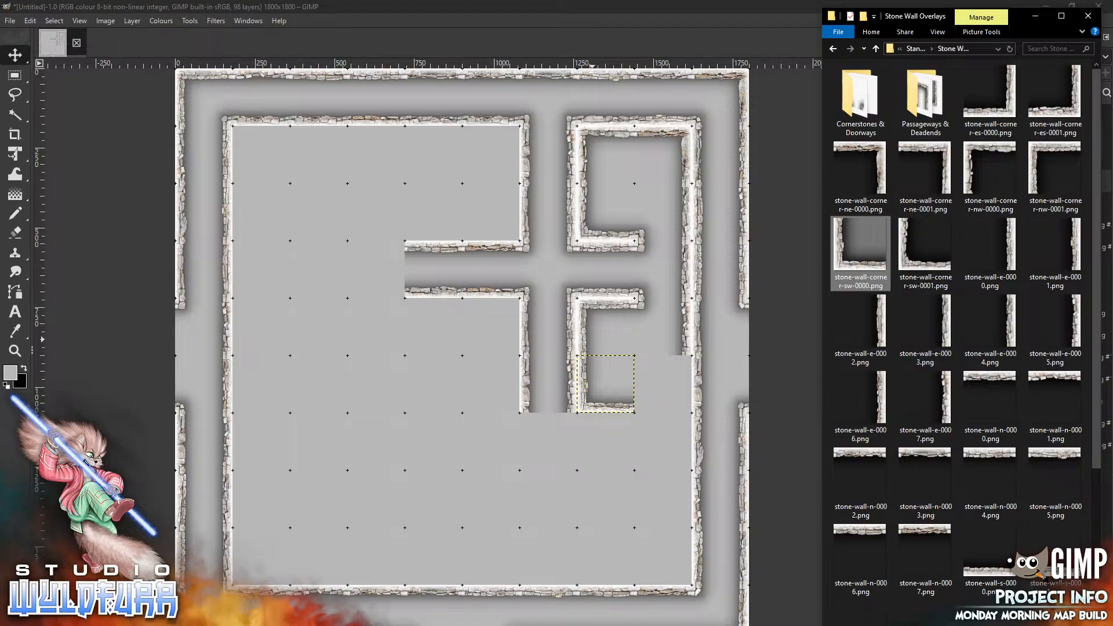
{"action": "left_click_drag", "start_coordinate": [990, 93], "coordinate": [631, 314]}
{"action": "left_click_drag", "start_coordinate": [482, 360], "coordinate": [683, 383]}
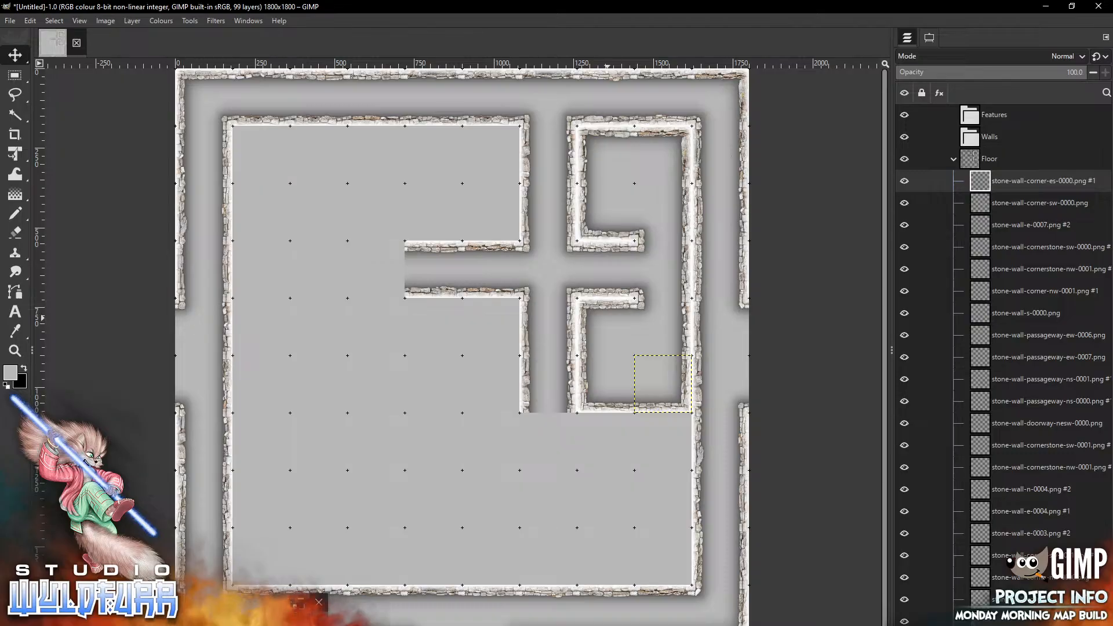
Add stone-wall-s-0000.png and place it in the cell below the new south-west corner tile
{"action": "key", "text": "alt+Tab"}
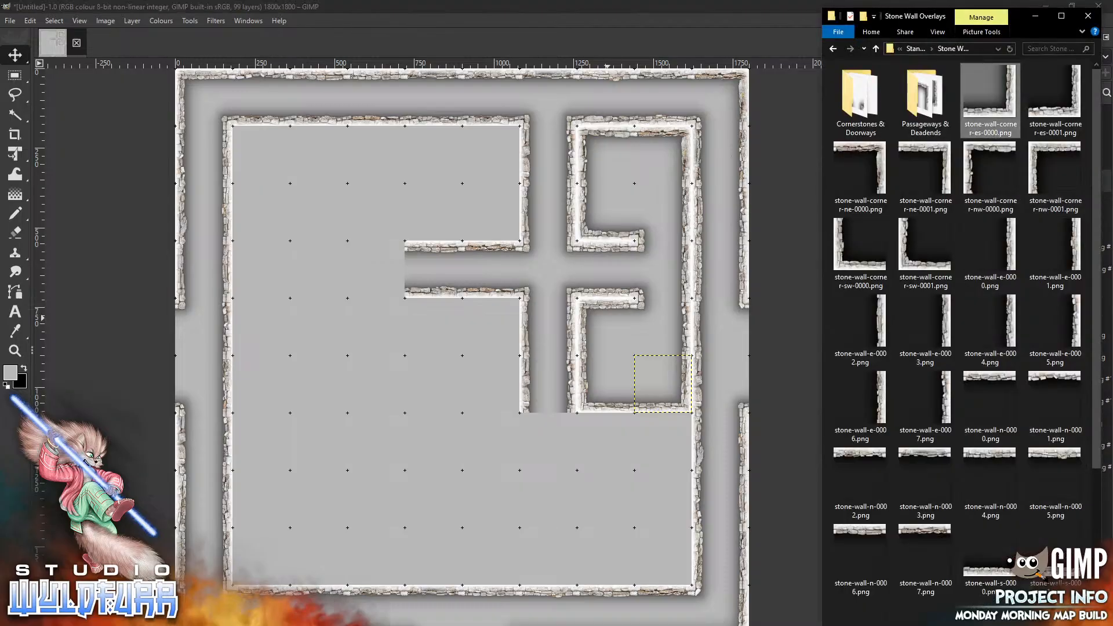
{"action": "left_click_drag", "start_coordinate": [994, 574], "coordinate": [566, 477]}
{"action": "mouse_move", "coordinate": [466, 361]}
{"action": "left_mouse_down"}
{"action": "mouse_move", "coordinate": [471, 403]}
{"action": "mouse_move", "coordinate": [633, 455]}
{"action": "mouse_move", "coordinate": [610, 447]}
{"action": "left_mouse_up"}
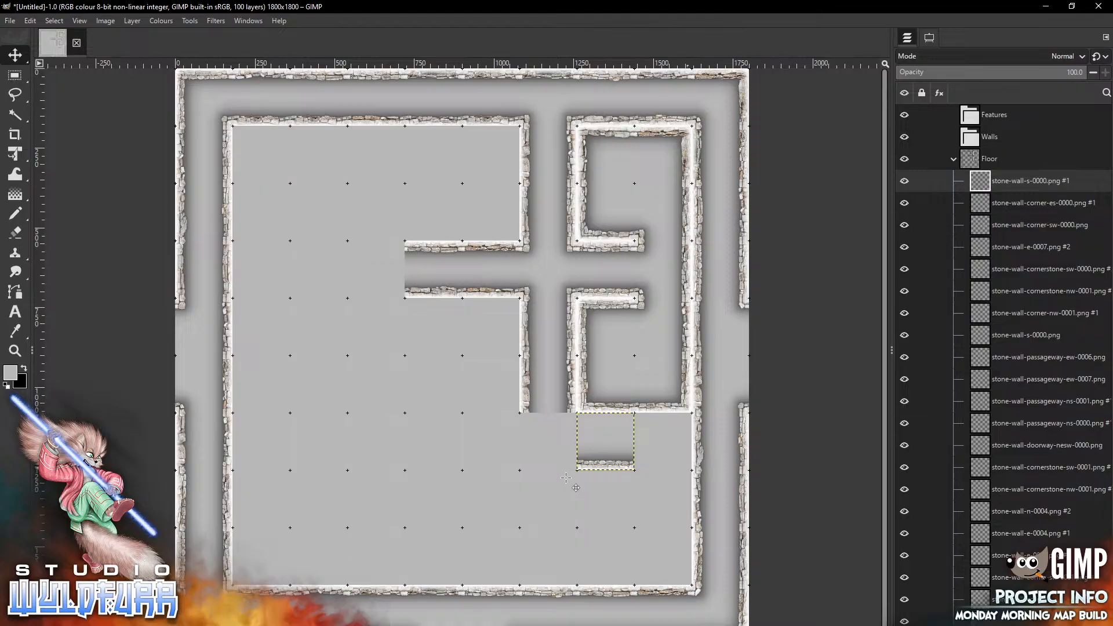
Add stone-wall-corner-ne-0001.png and place it in the cell east of that south wall tile
{"action": "key", "text": "alt+Tab"}
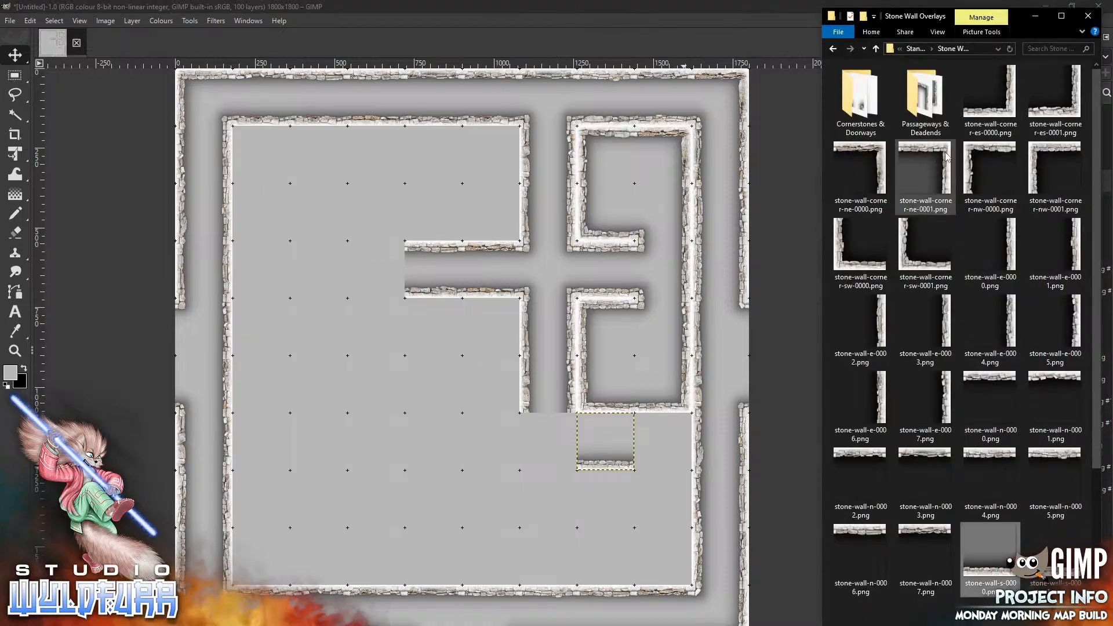
{"action": "left_click_drag", "start_coordinate": [925, 174], "coordinate": [588, 305]}
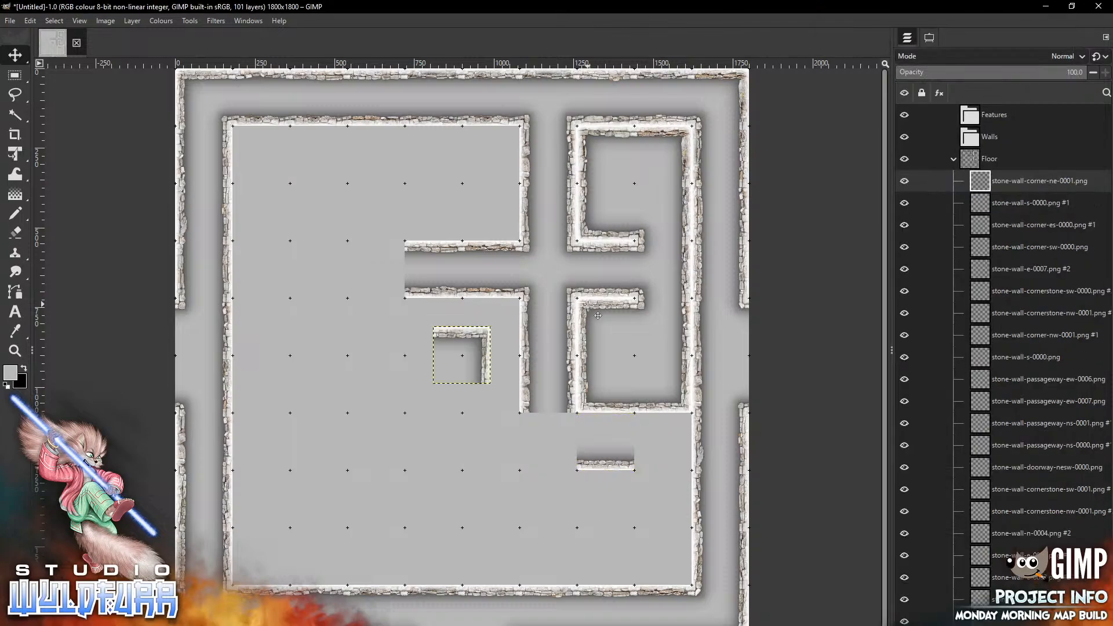
{"action": "mouse_move", "coordinate": [471, 332]}
{"action": "left_mouse_down"}
{"action": "mouse_move", "coordinate": [636, 492]}
{"action": "mouse_move", "coordinate": [679, 418]}
{"action": "left_mouse_up"}
Add stone-wall-n-0003.png and place it on the same cell as the new south wall tile
{"action": "key", "text": "alt+Tab"}
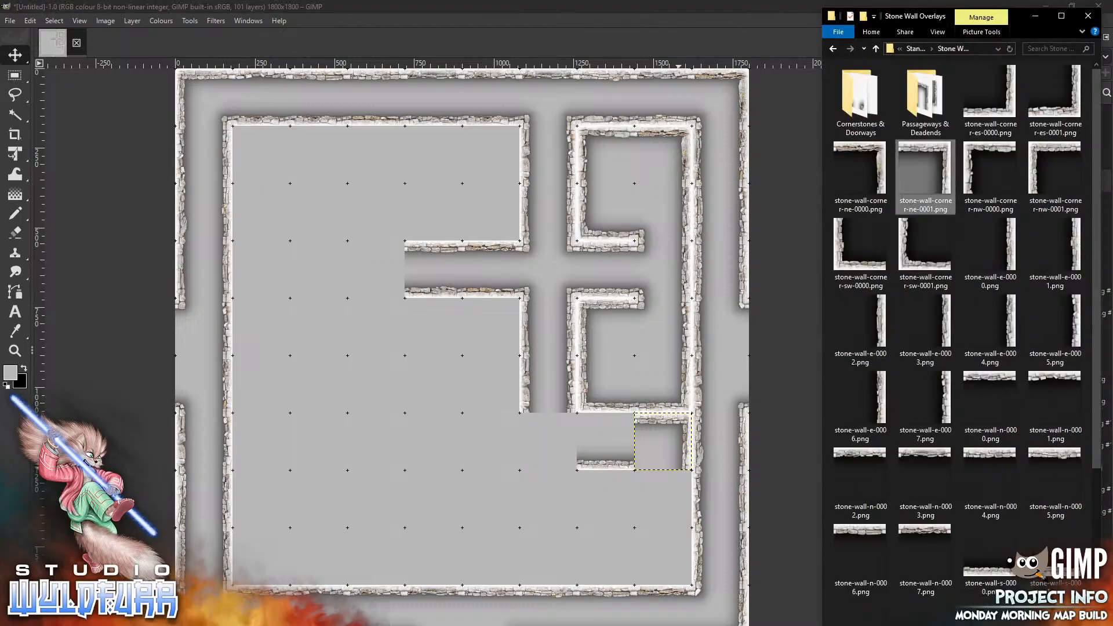
{"action": "left_click_drag", "start_coordinate": [939, 462], "coordinate": [504, 489]}
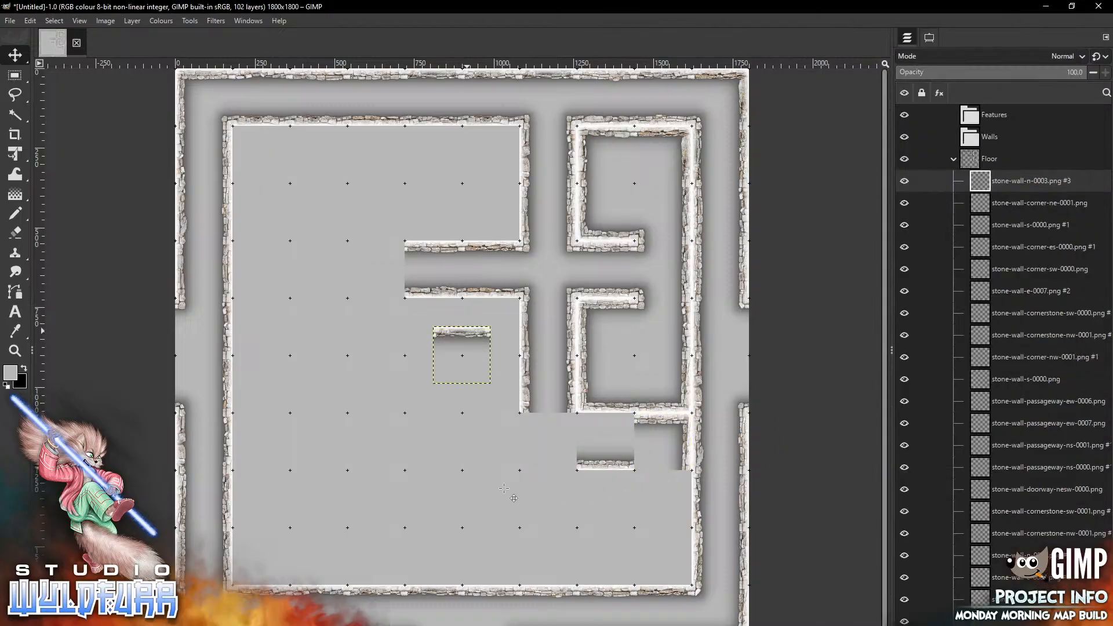
{"action": "mouse_move", "coordinate": [467, 331]}
{"action": "left_mouse_down"}
{"action": "mouse_move", "coordinate": [519, 492]}
{"action": "mouse_move", "coordinate": [610, 417]}
{"action": "left_mouse_up"}
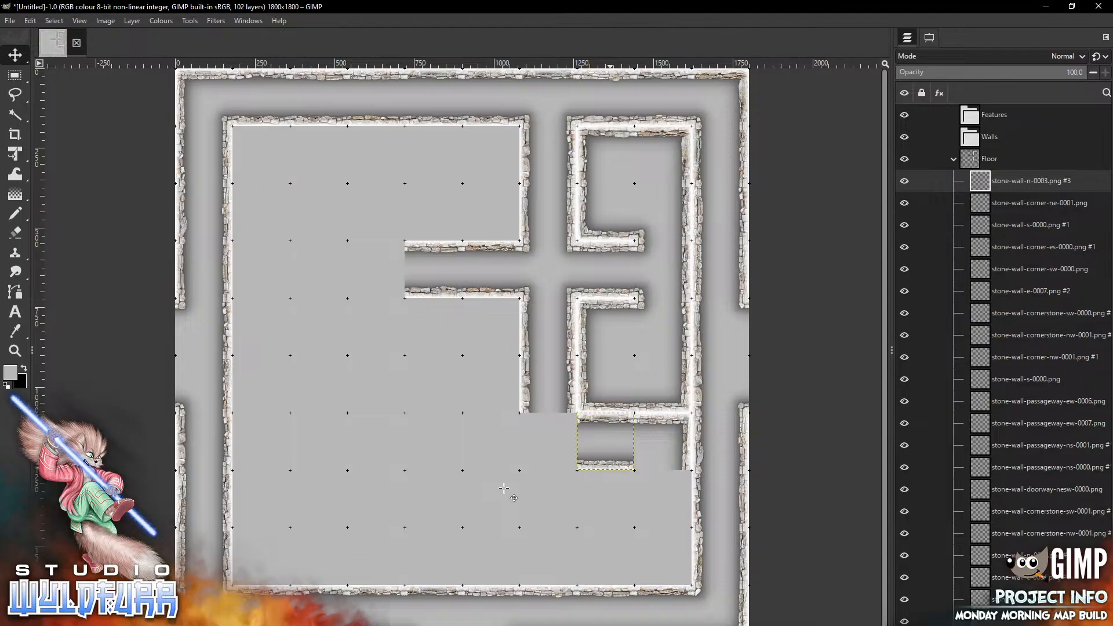
Add stone-wall-n-0000.png and place it in the cell directly below the combined south and north wall cell
{"action": "key", "text": "alt+Tab"}
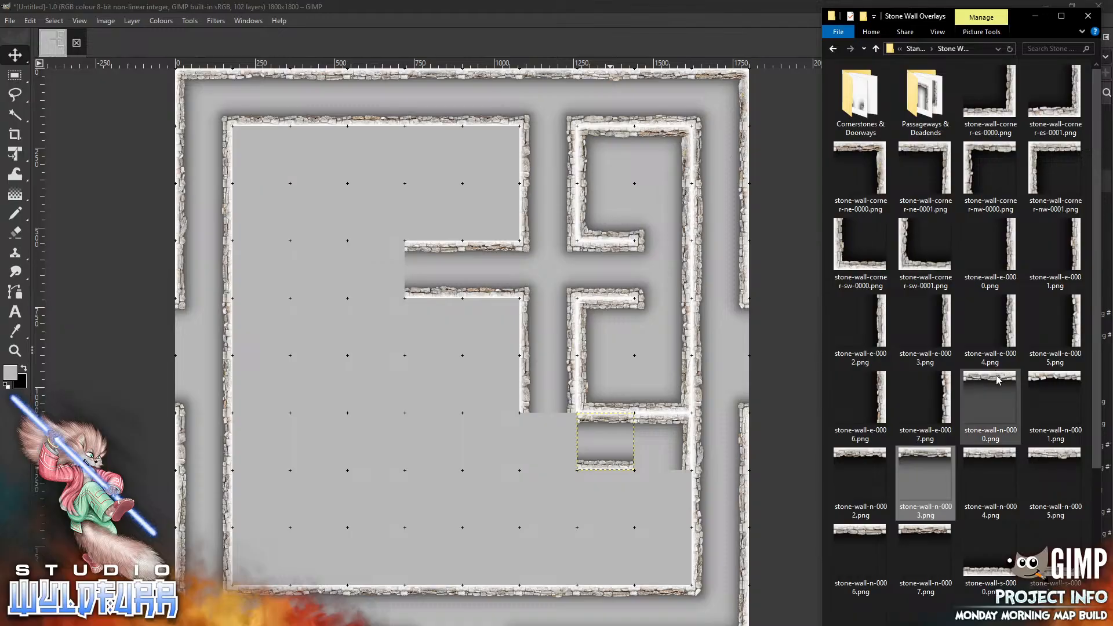
{"action": "left_click_drag", "start_coordinate": [990, 406], "coordinate": [545, 491]}
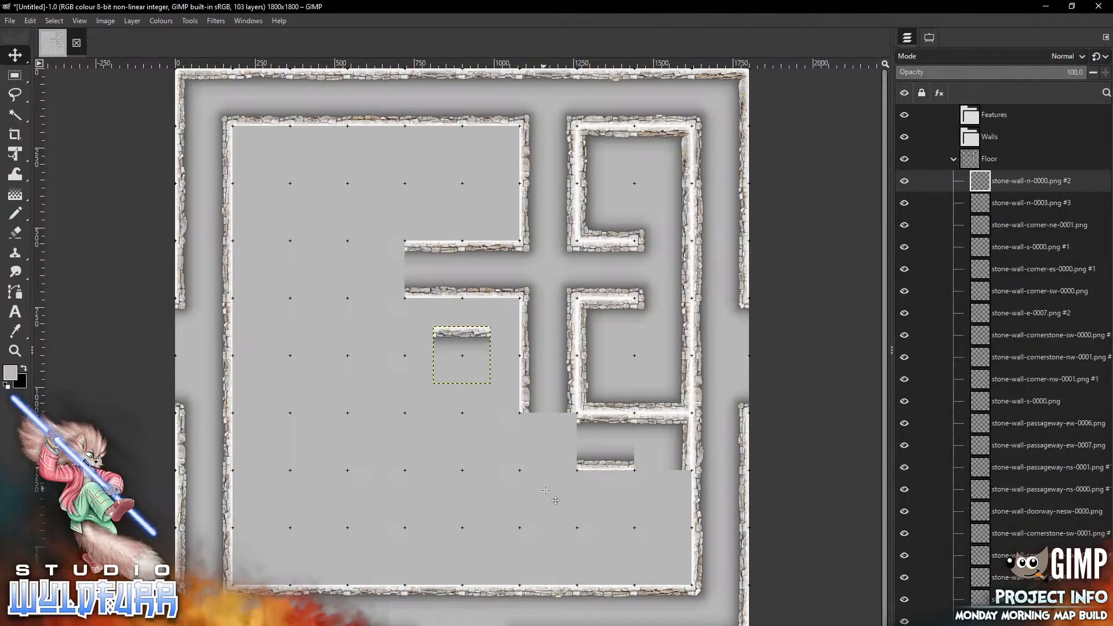
{"action": "mouse_move", "coordinate": [454, 354]}
{"action": "left_mouse_down"}
{"action": "mouse_move", "coordinate": [476, 524]}
{"action": "mouse_move", "coordinate": [609, 502]}
{"action": "mouse_move", "coordinate": [598, 497]}
{"action": "left_mouse_up"}
Add stone-wall-corner-nw-0000.png and place it in the cell west of the new north wall tile
{"action": "key", "text": "alt+Tab"}
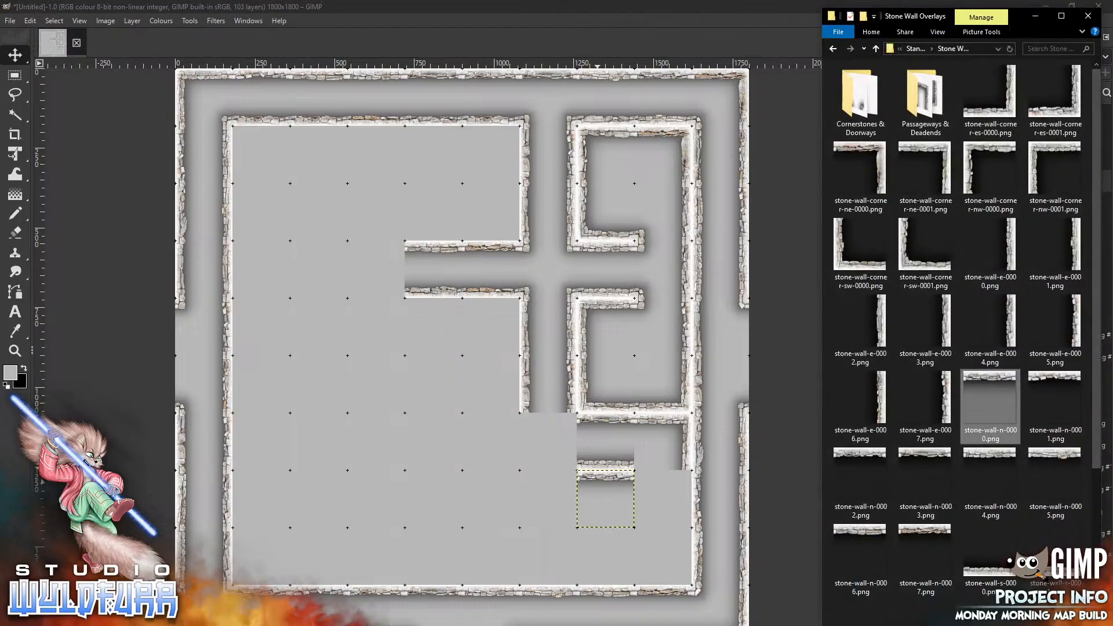
{"action": "left_click_drag", "start_coordinate": [990, 170], "coordinate": [364, 330]}
{"action": "left_click_drag", "start_coordinate": [462, 355], "coordinate": [548, 498]}
Add stone-wall-corner-sw-0001.png below the new north-west corner and stone-wall-s-0000.png in the cell east of it
{"action": "key", "text": "alt+Tab"}
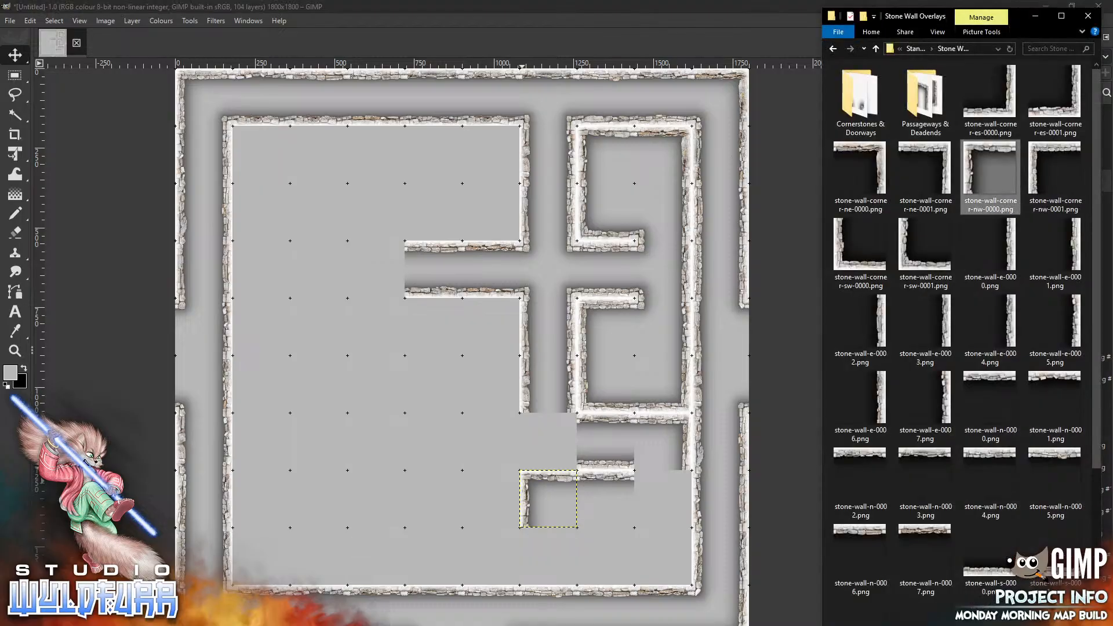
{"action": "left_click_drag", "start_coordinate": [925, 246], "coordinate": [527, 540]}
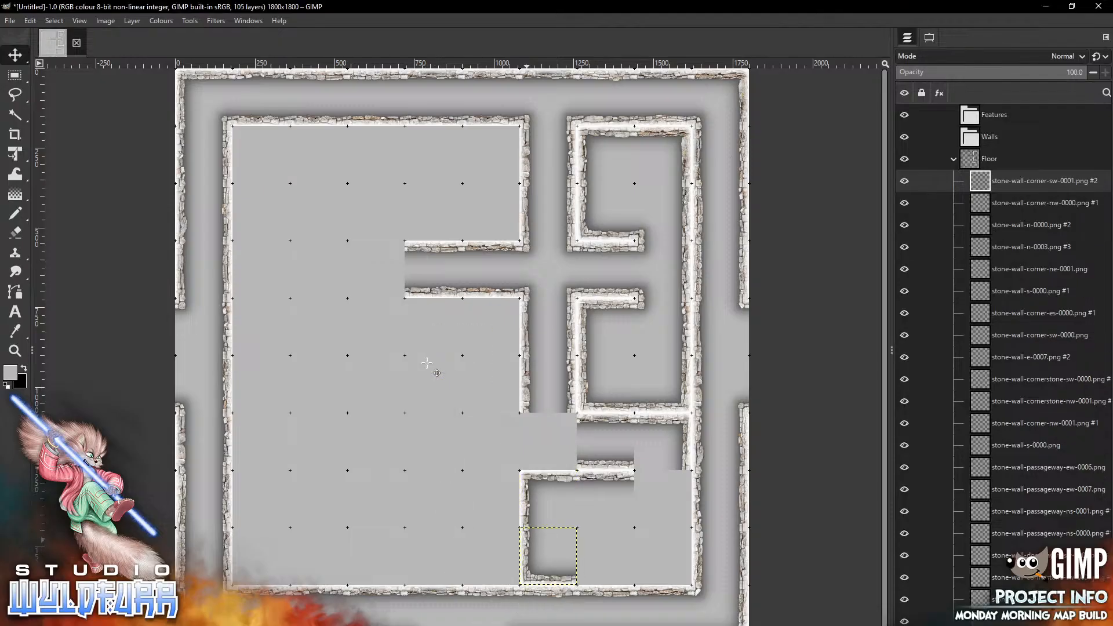
{"action": "key", "text": "alt+Tab"}
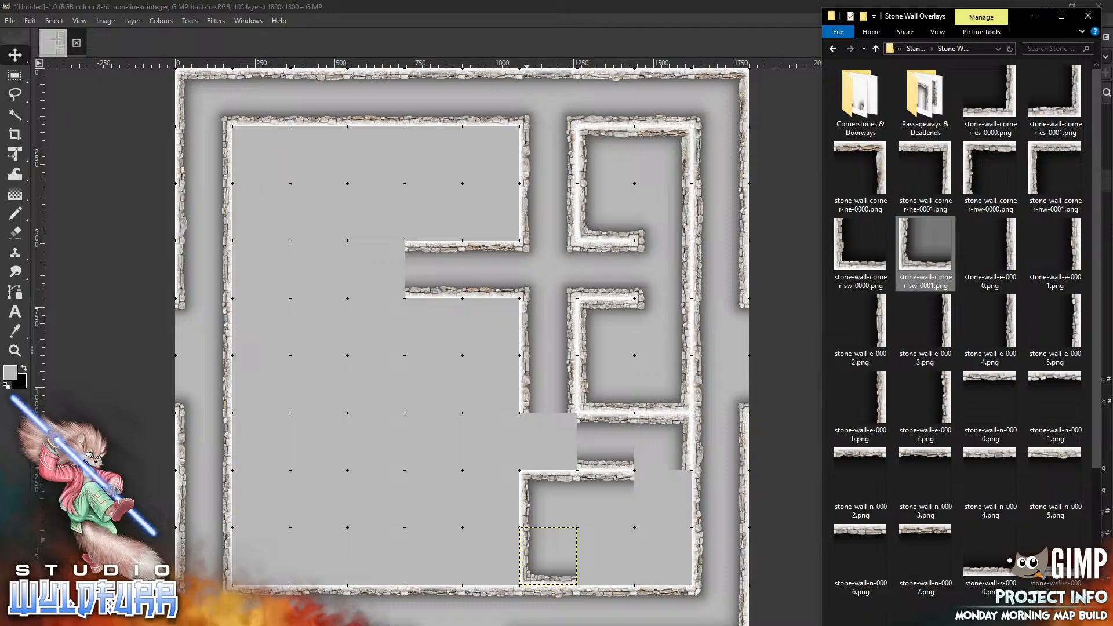
{"action": "left_click_drag", "start_coordinate": [989, 574], "coordinate": [592, 505]}
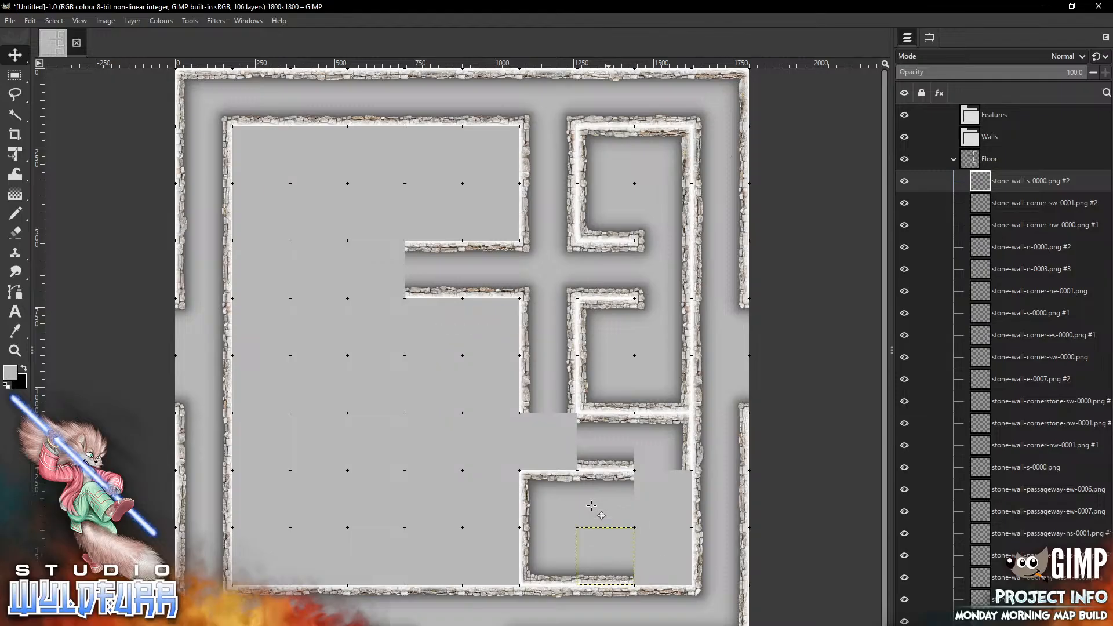
Add stone-wall-corner-es-0001.png and place it east of the new south wall tile at the lower room's south-east corner
{"action": "key", "text": "alt+Tab"}
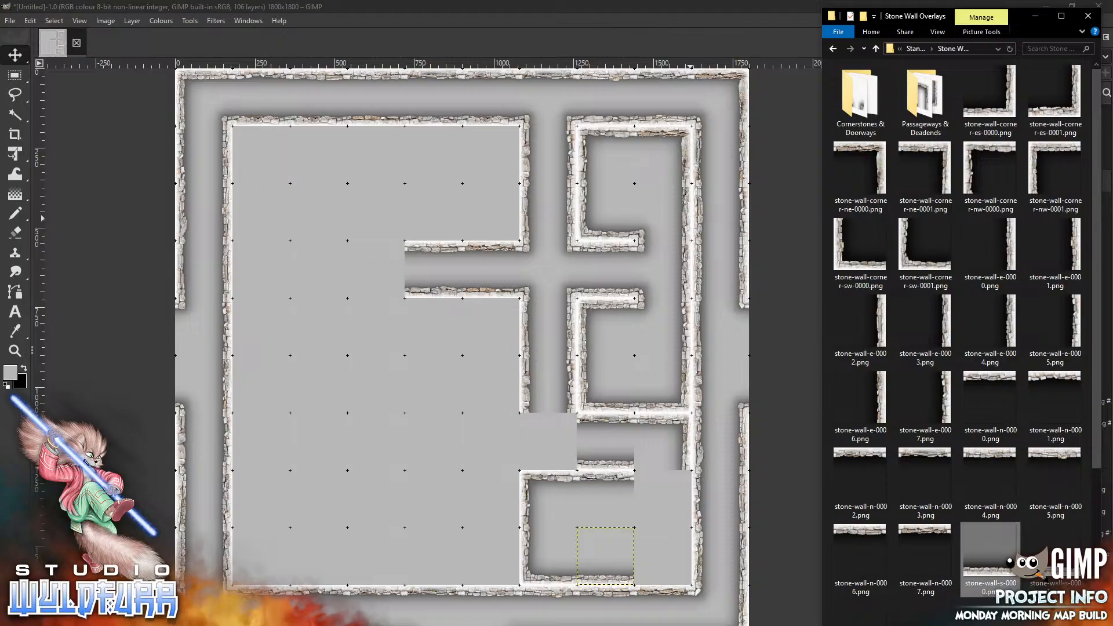
{"action": "left_click_drag", "start_coordinate": [1071, 116], "coordinate": [592, 323]}
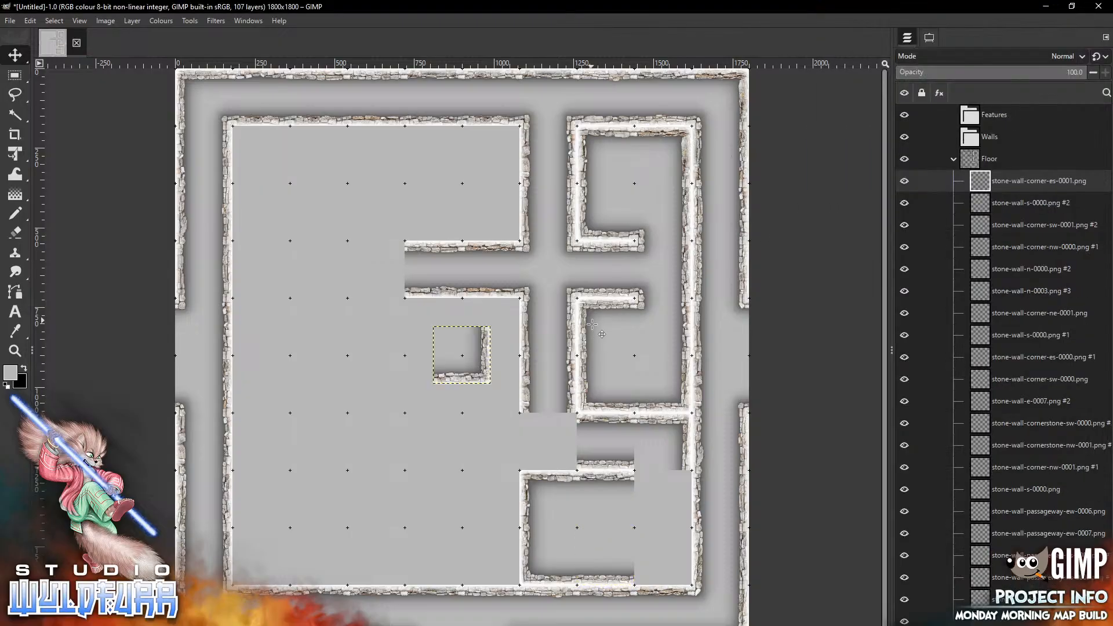
{"action": "mouse_move", "coordinate": [482, 374]}
{"action": "left_mouse_down"}
{"action": "mouse_move", "coordinate": [697, 566]}
{"action": "mouse_move", "coordinate": [685, 576]}
{"action": "left_mouse_up"}
Add stone-wall-e-0003.png and place it in the cell above the new south-east corner
{"action": "key", "text": "alt+Tab"}
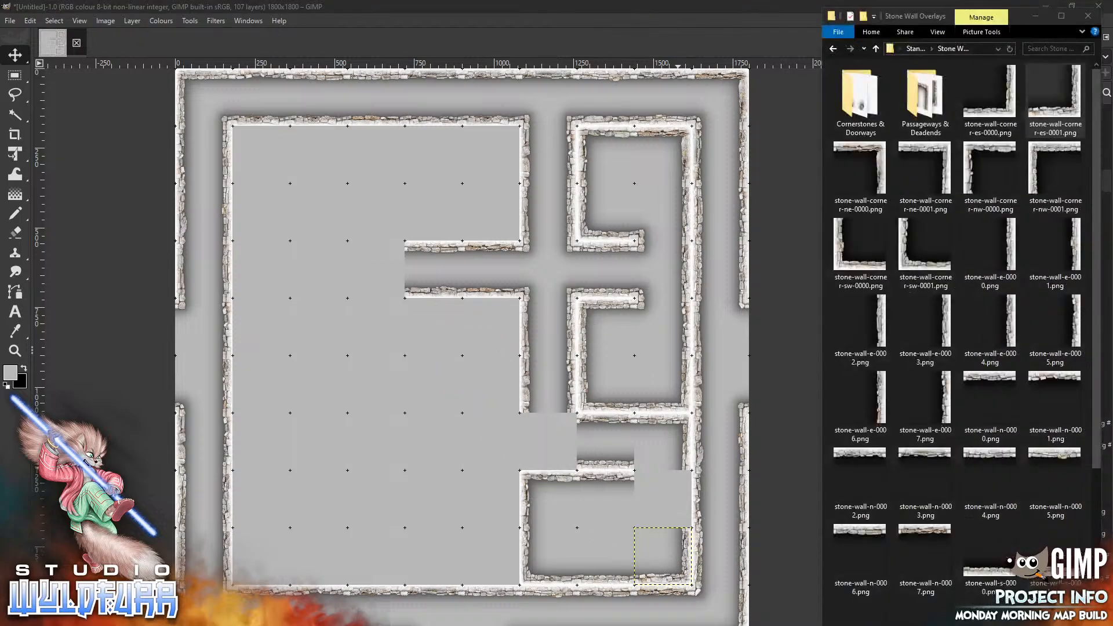
{"action": "left_click_drag", "start_coordinate": [925, 325], "coordinate": [584, 374]}
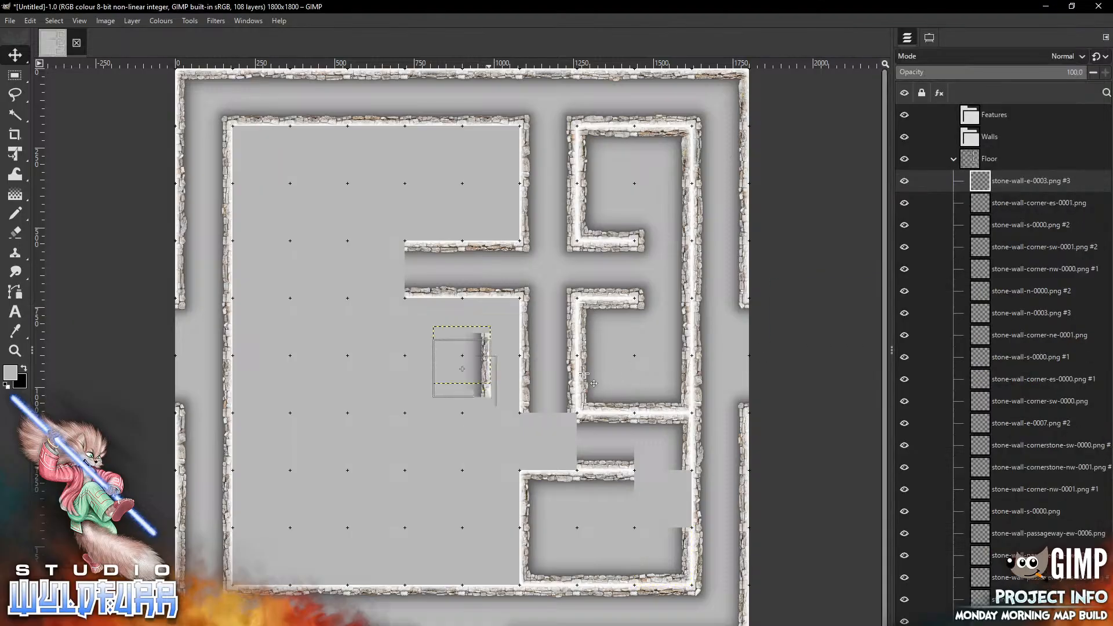
{"action": "left_click_drag", "start_coordinate": [655, 511], "coordinate": [663, 498]}
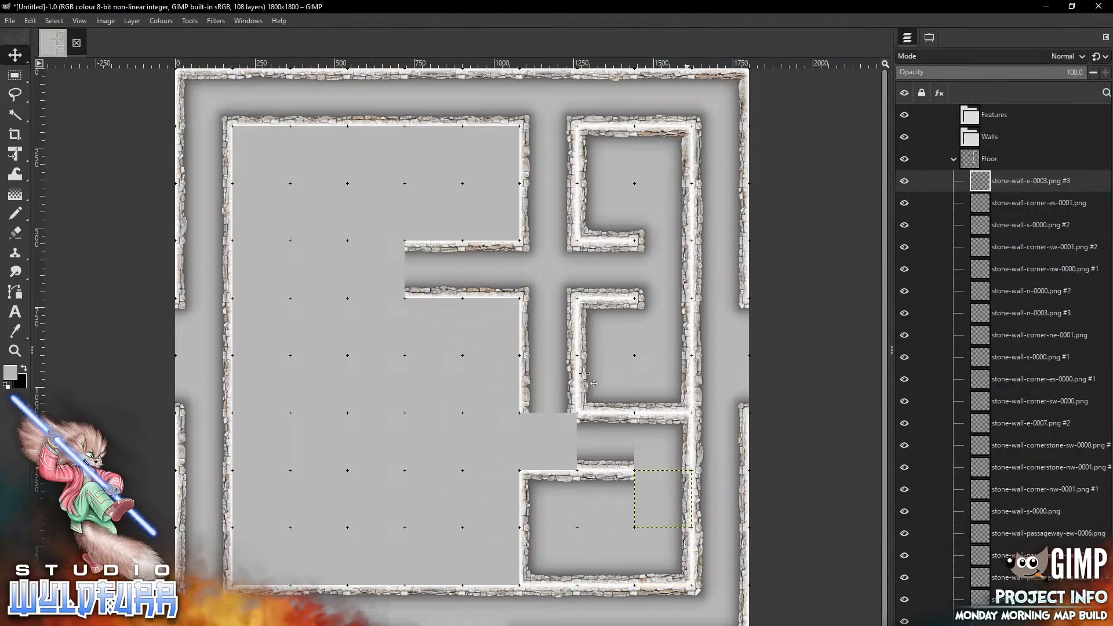
Open the Cornerstones & Doorways folder, add stone-wall-cornerstone-nw-0001.png, and place it on the same cell as the new east wall tile
{"action": "key", "text": "alt+Tab"}
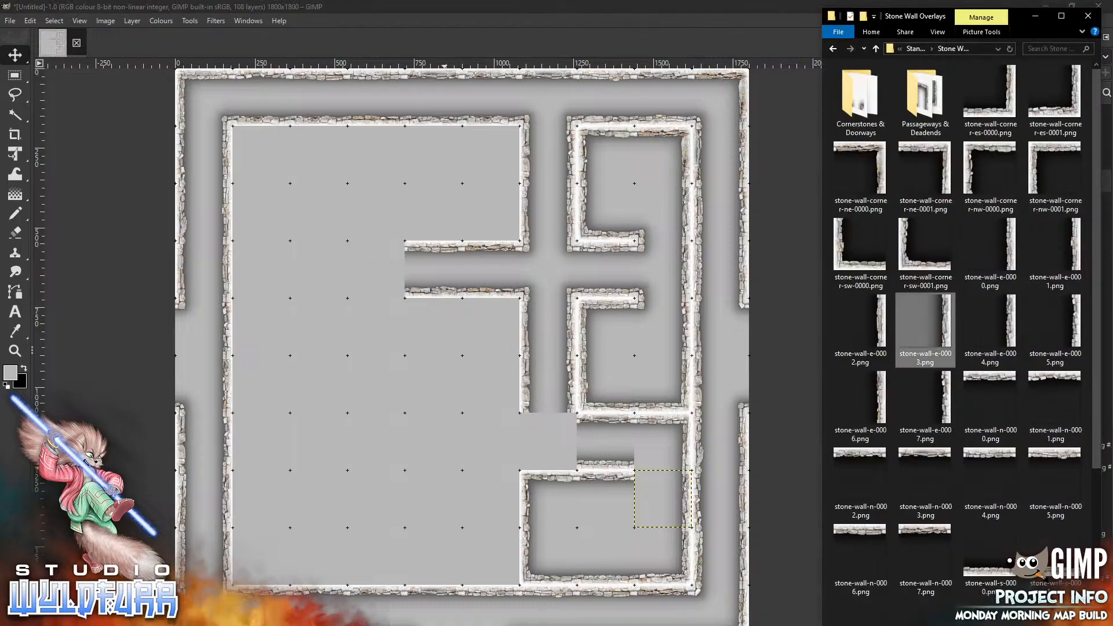
{"action": "double_click", "coordinate": [861, 98]}
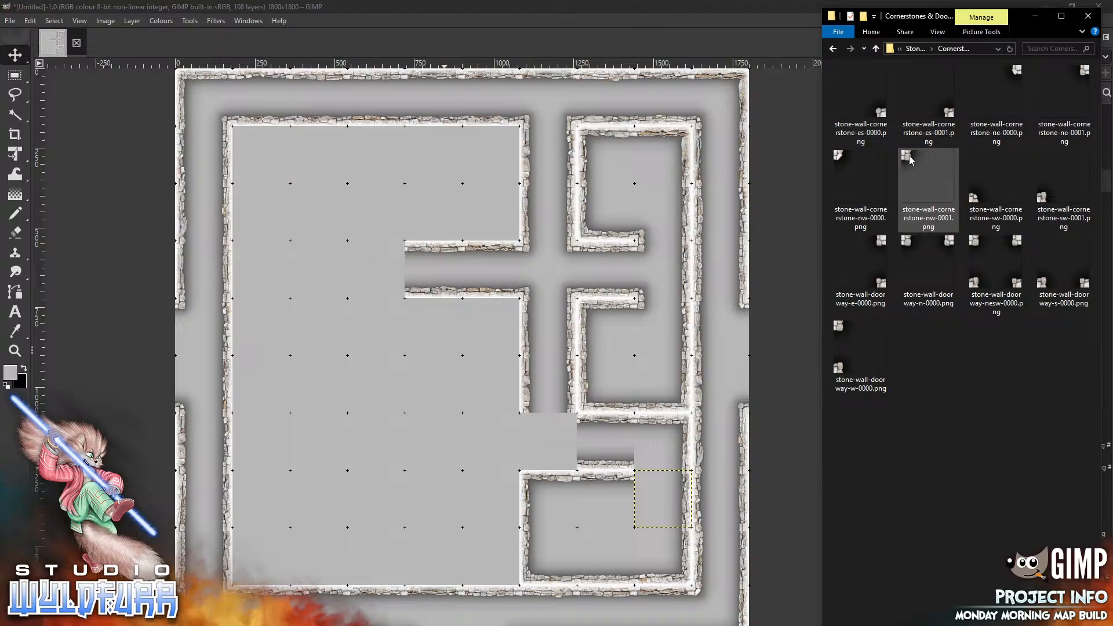
{"action": "left_click_drag", "start_coordinate": [909, 160], "coordinate": [596, 337]}
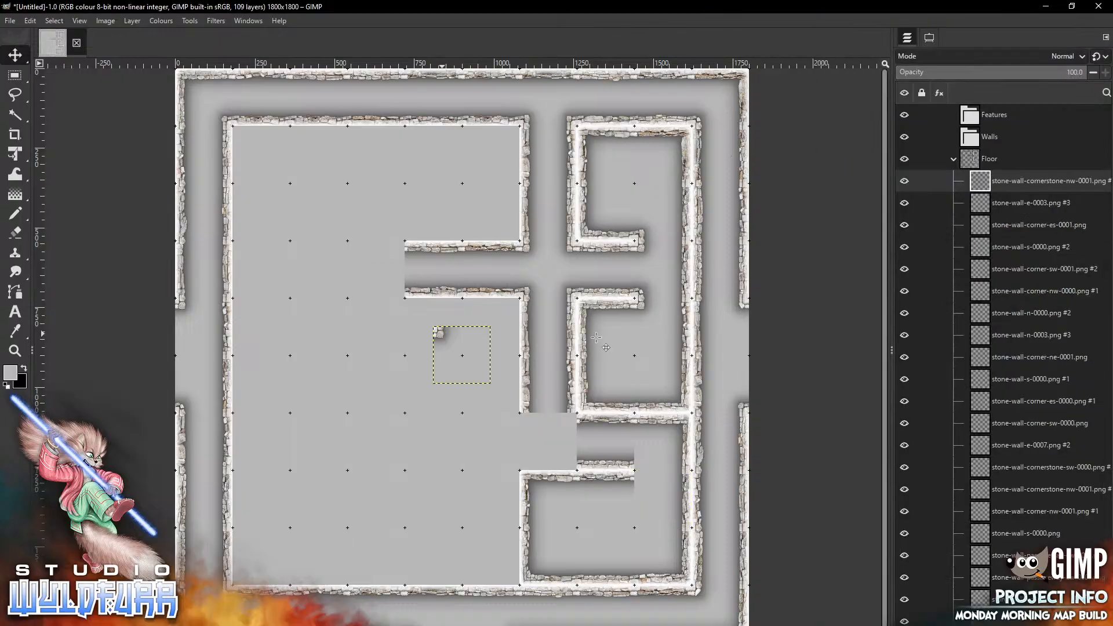
{"action": "mouse_move", "coordinate": [442, 333]}
{"action": "left_mouse_down"}
{"action": "mouse_move", "coordinate": [541, 513]}
{"action": "mouse_move", "coordinate": [644, 477]}
{"action": "left_mouse_up"}
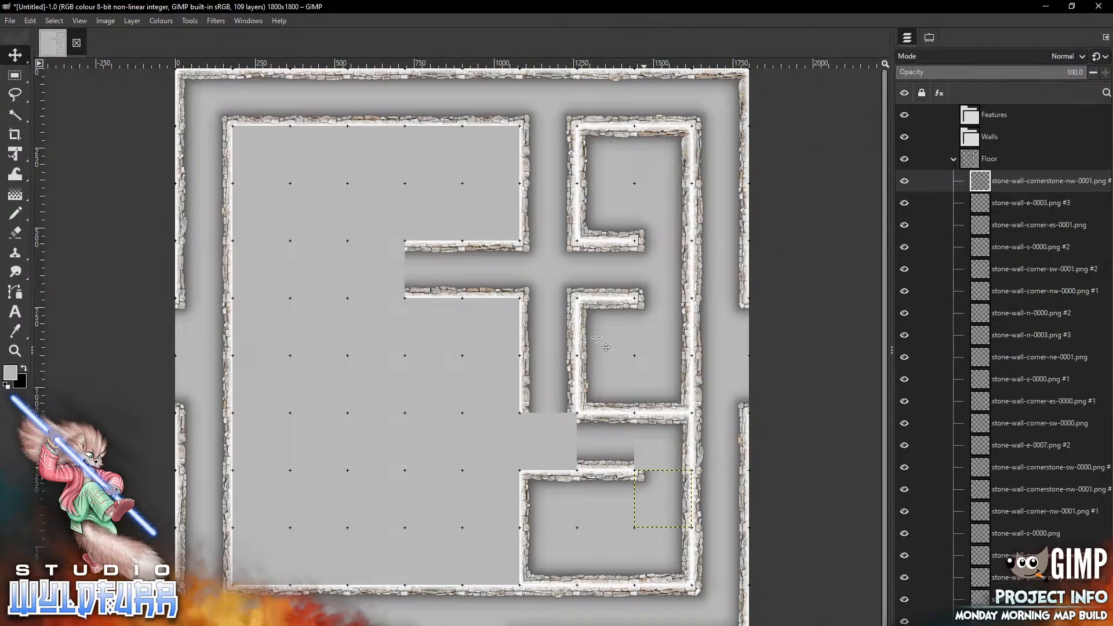
Add stone-wall-cornerstone-sw-0001.png and place it in the cell above the new east wall tile of the lower room
{"action": "key", "text": "alt+Tab"}
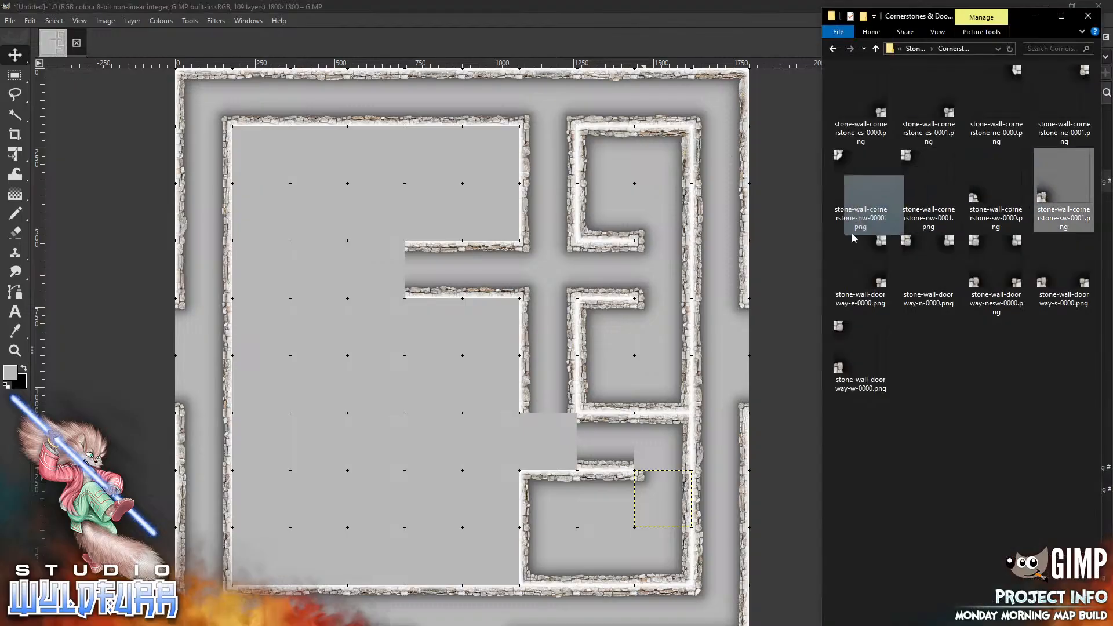
{"action": "left_click", "coordinate": [582, 320]}
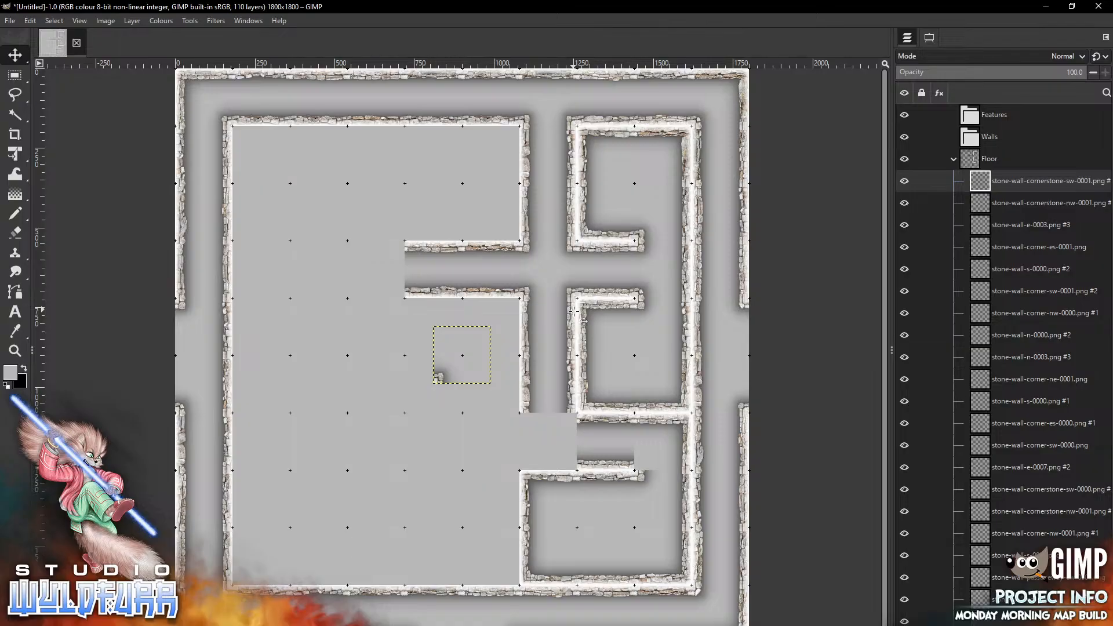
{"action": "left_click_drag", "start_coordinate": [462, 355], "coordinate": [663, 442]}
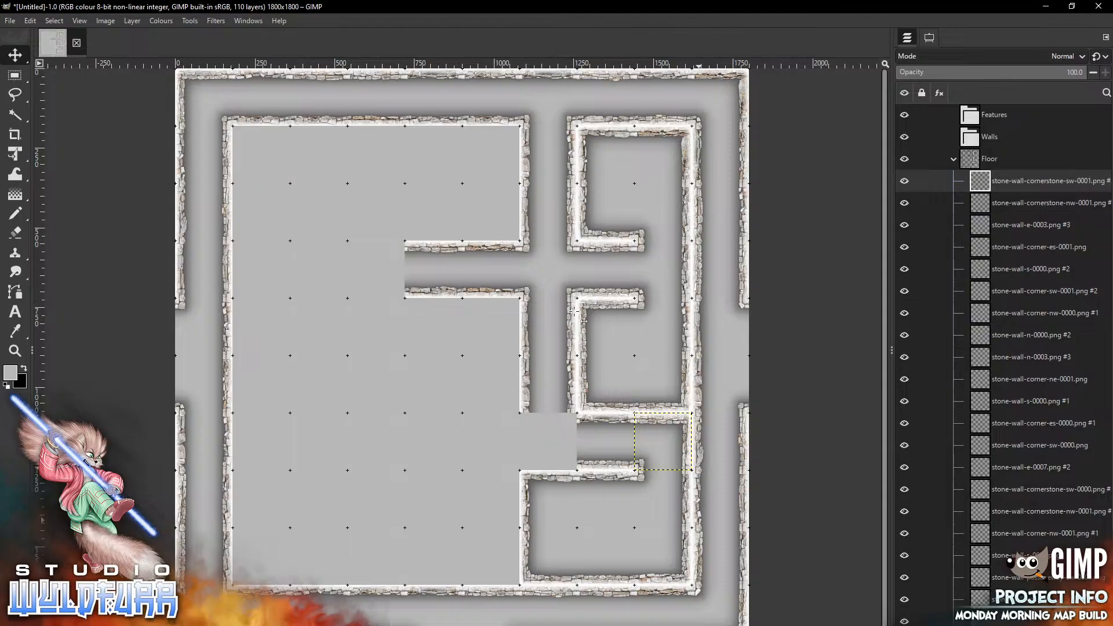
Add stone-wall-doorway-n-0000.png and place it in the open cell at the north-west end of the lower room
{"action": "key", "text": "alt+Tab"}
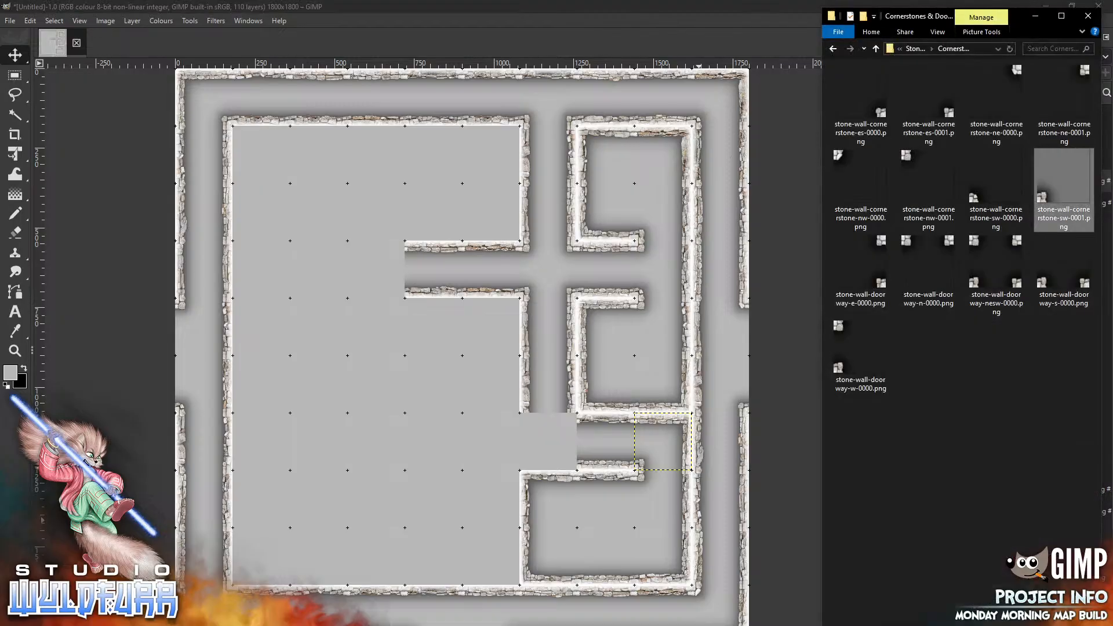
{"action": "left_click", "coordinate": [936, 250]}
{"action": "left_click_drag", "start_coordinate": [550, 402], "coordinate": [550, 403]}
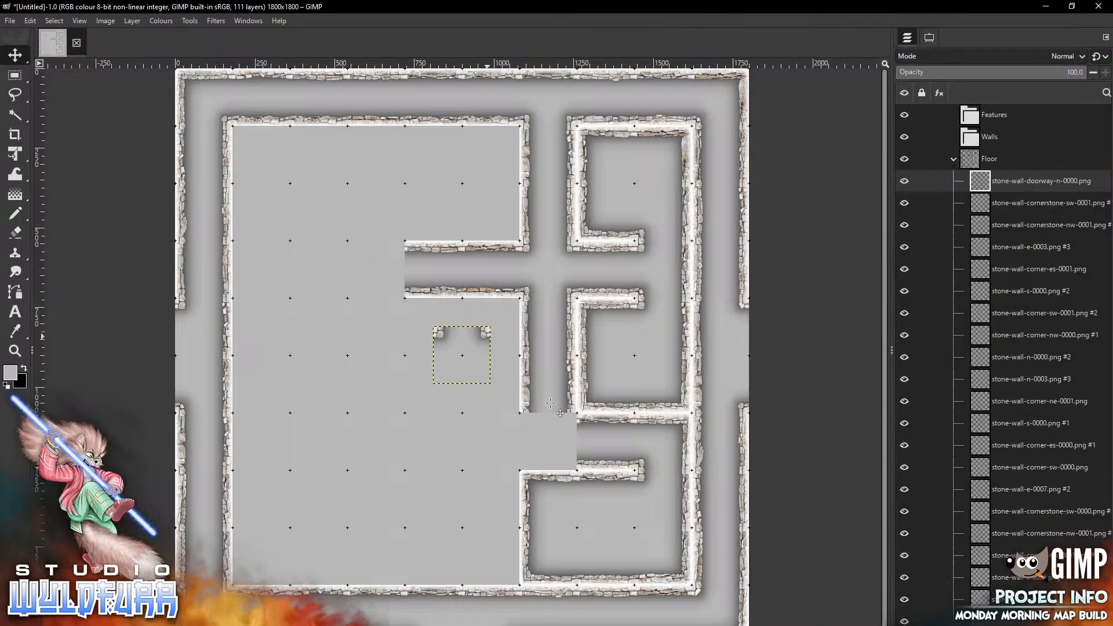
{"action": "left_click_drag", "start_coordinate": [488, 336], "coordinate": [568, 423]}
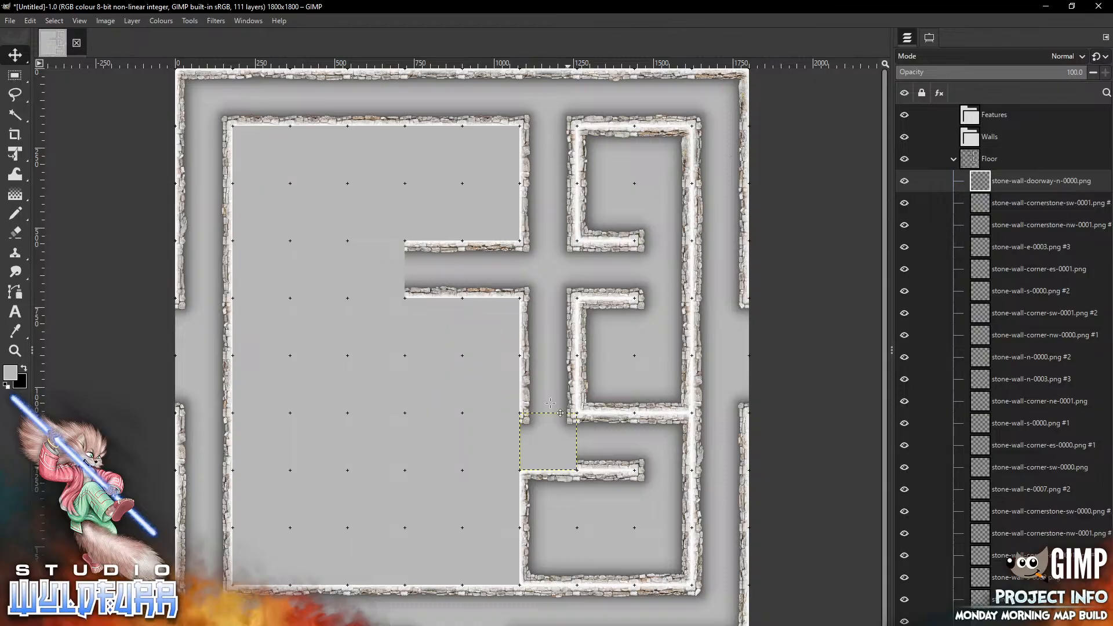
Return to the Stone Wall Overlays folder, add stone-wall-s-0003.png, and place it on the same cell as the doorway
{"action": "key", "text": "alt+Tab"}
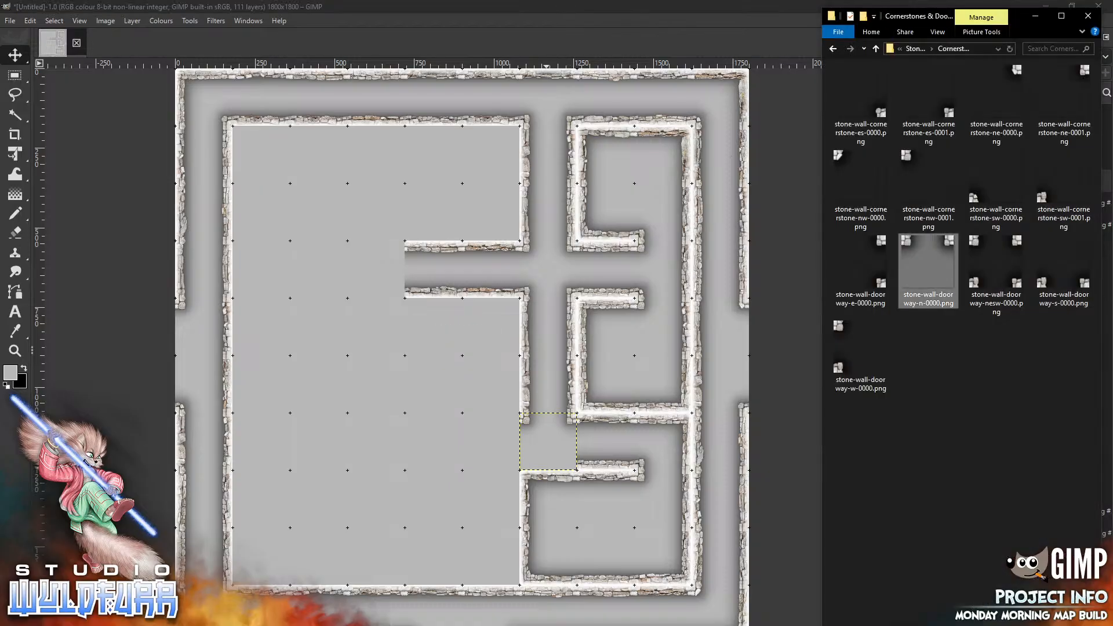
{"action": "left_click", "coordinate": [906, 53]}
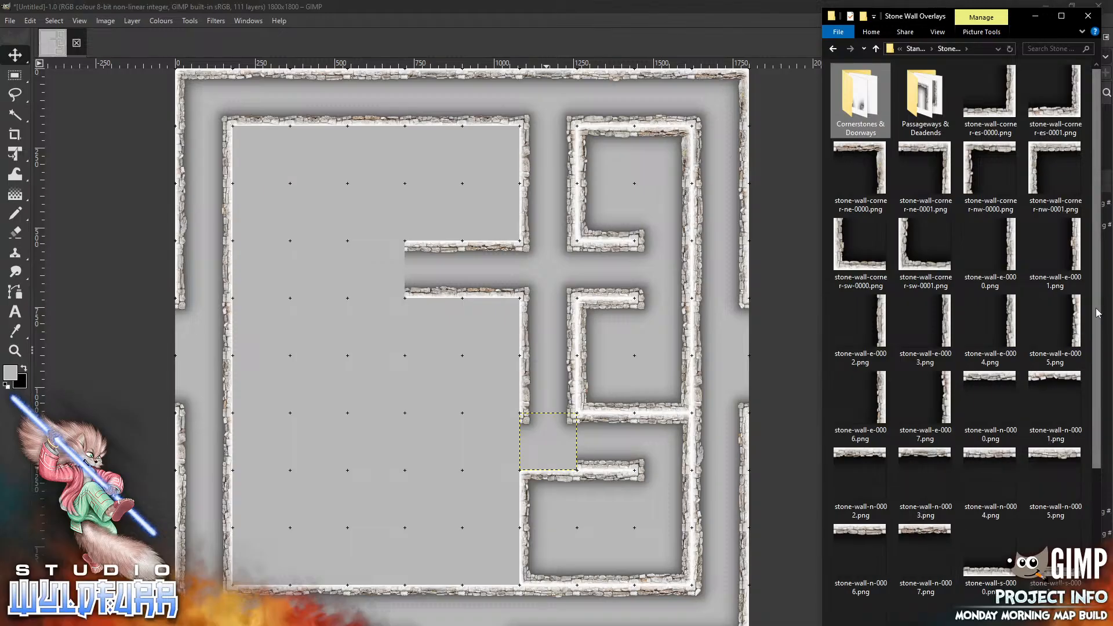
{"action": "scroll", "coordinate": [1099, 381], "scroll_direction": "down", "scroll_amount": 2}
{"action": "scroll", "coordinate": [1099, 382], "scroll_direction": "down", "scroll_amount": 4}
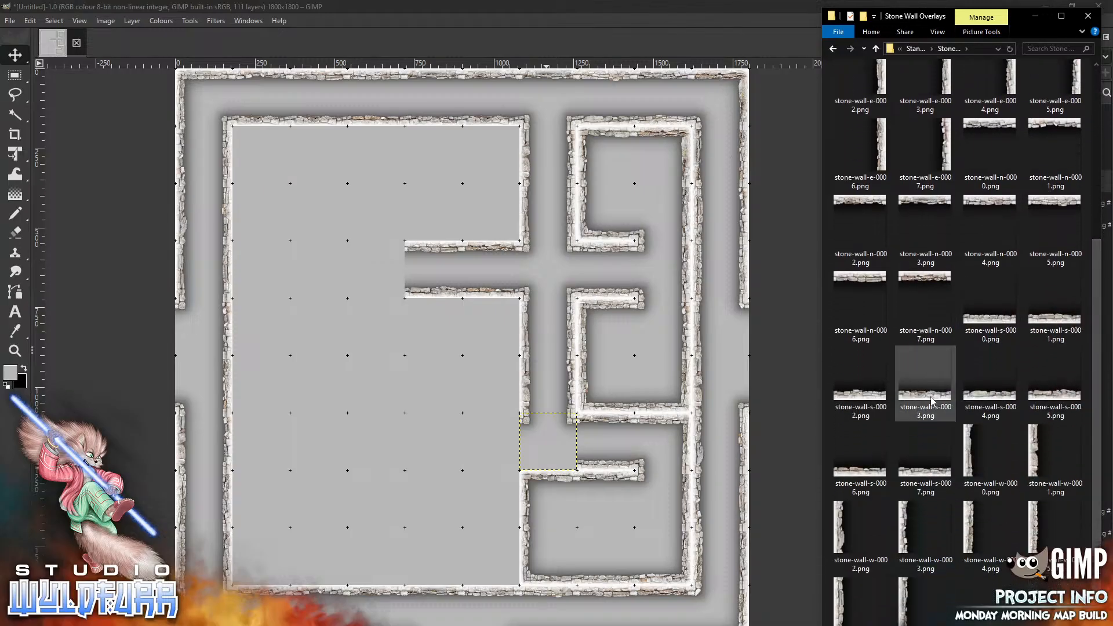
{"action": "left_click_drag", "start_coordinate": [926, 390], "coordinate": [442, 430]}
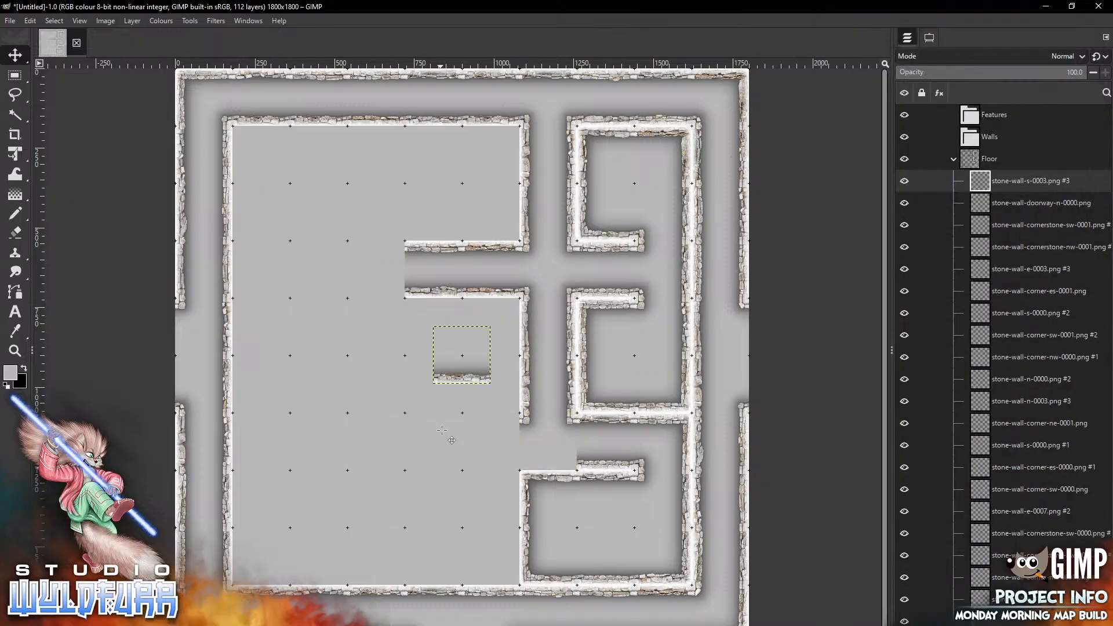
{"action": "left_click_drag", "start_coordinate": [462, 354], "coordinate": [548, 441]}
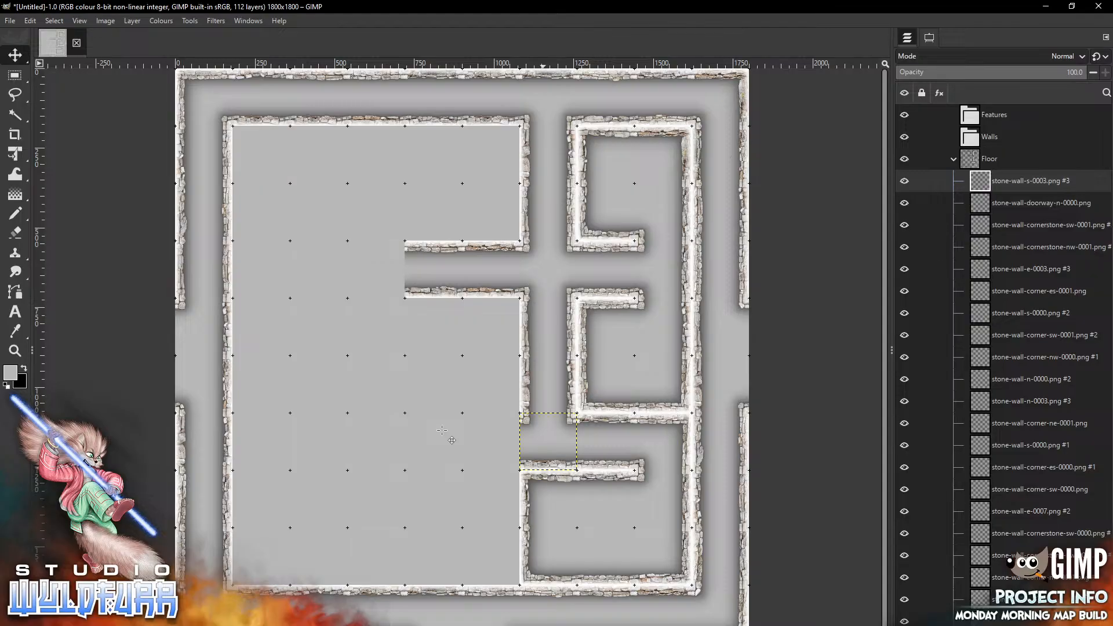
Add stone-wall-s-0000.png and place it at the west end of the small upper room's south wall
{"action": "key", "text": "alt+Tab"}
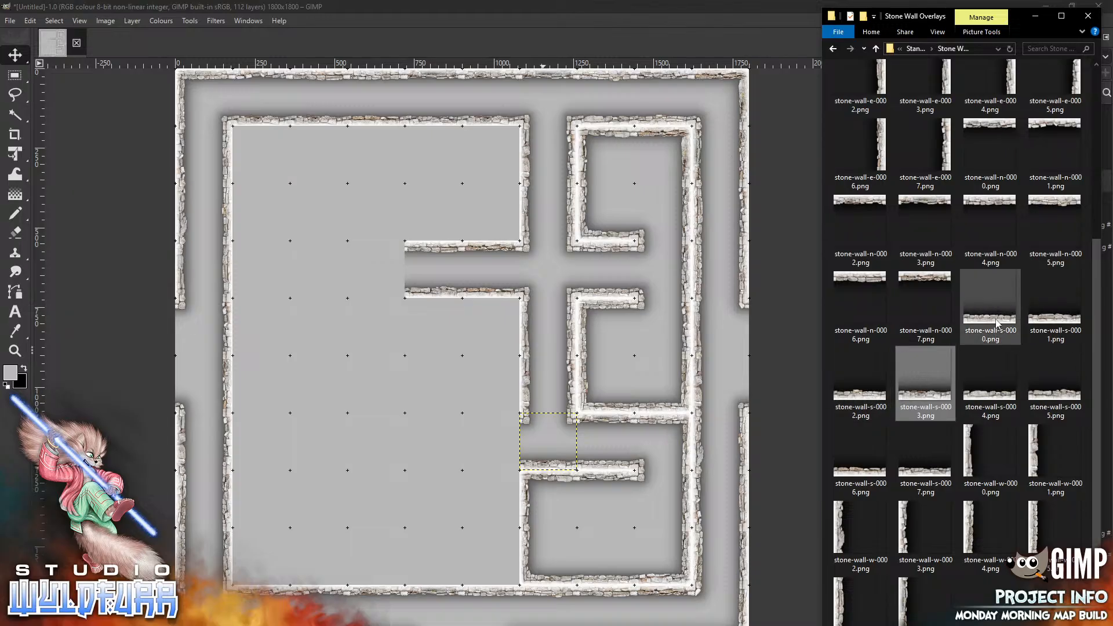
{"action": "left_click_drag", "start_coordinate": [997, 325], "coordinate": [368, 288]}
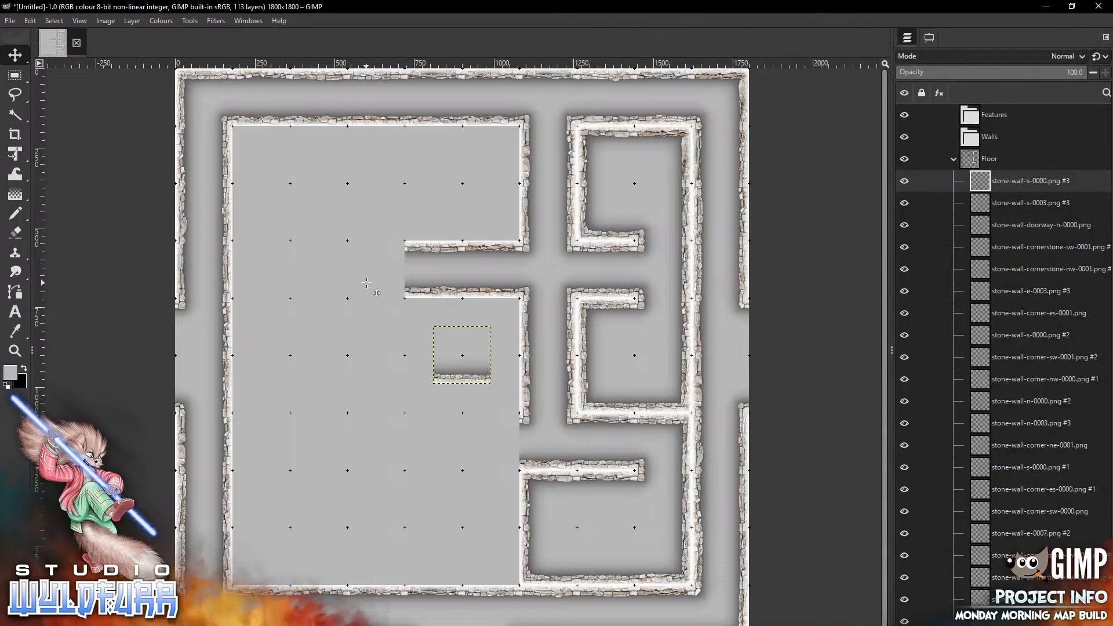
{"action": "mouse_move", "coordinate": [454, 381]}
{"action": "left_mouse_down"}
{"action": "mouse_move", "coordinate": [426, 219]}
{"action": "mouse_move", "coordinate": [426, 238]}
{"action": "left_mouse_up"}
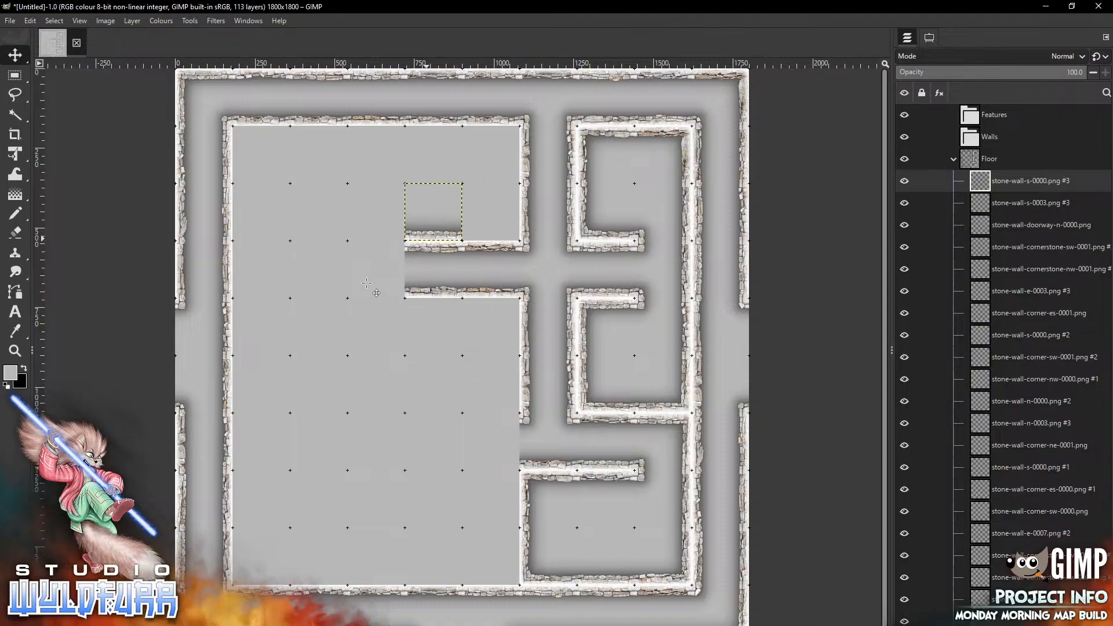
Add stone-wall-corner-es-0001.png and place it at the south-east corner of the small upper room
{"action": "key", "text": "alt+Tab"}
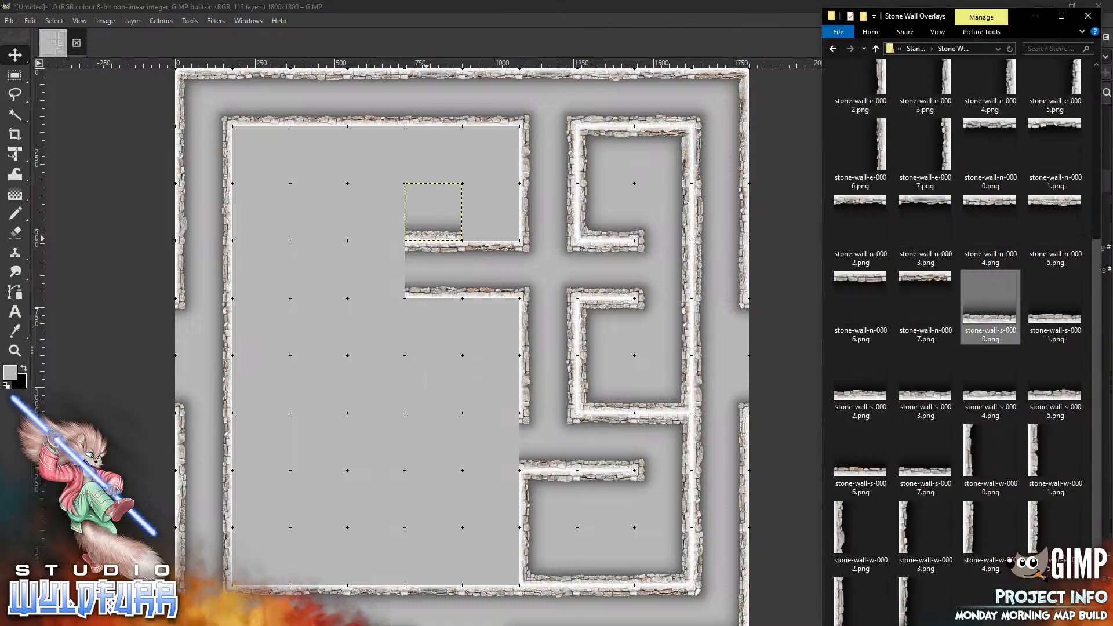
{"action": "left_click_drag", "start_coordinate": [1096, 328], "coordinate": [339, 384]}
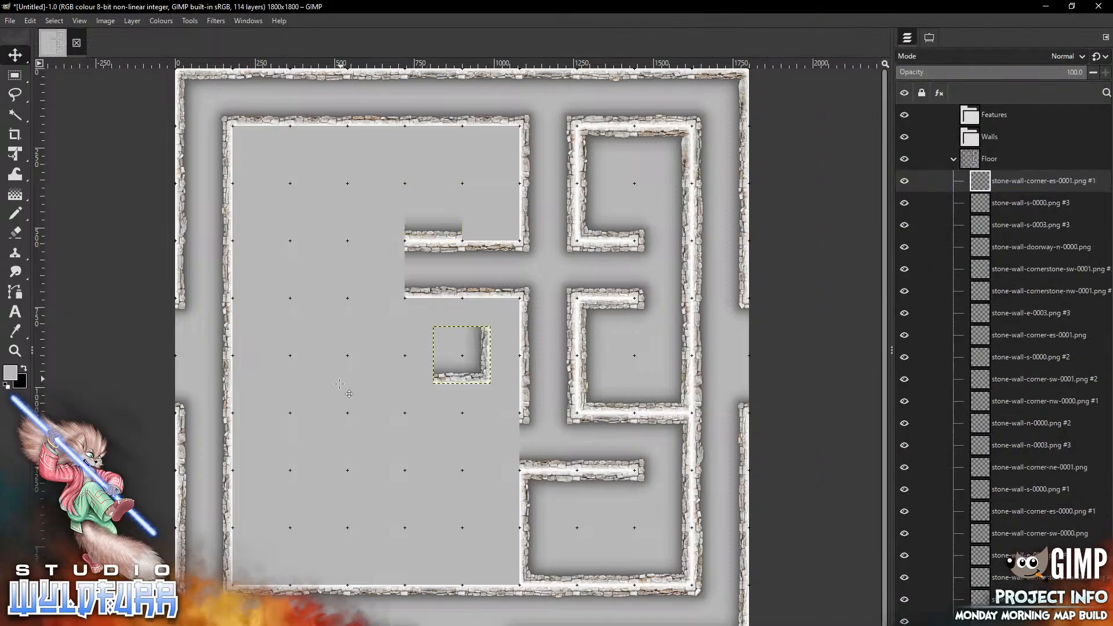
{"action": "left_click_drag", "start_coordinate": [481, 382], "coordinate": [510, 238]}
Add stone-wall-corner-ne-0001.png and place it in the cell above, at the upper room's north-east corner
{"action": "key", "text": "alt+Tab"}
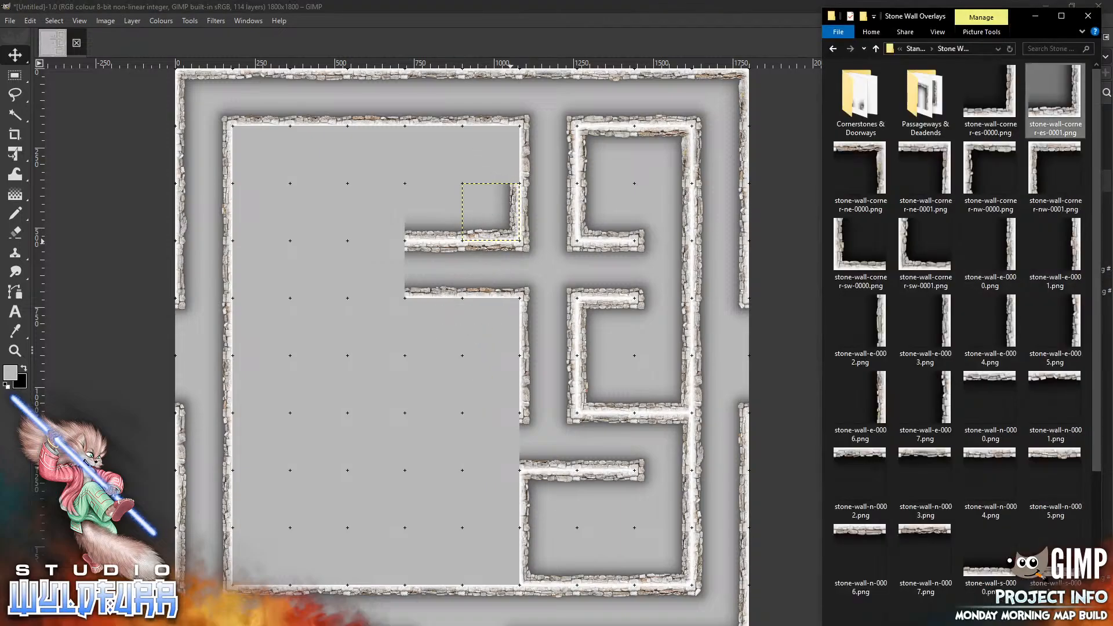
{"action": "left_click_drag", "start_coordinate": [939, 163], "coordinate": [355, 427]}
{"action": "left_click_drag", "start_coordinate": [486, 333], "coordinate": [513, 139]}
Add stone-wall-corner-nw-0001.png and place it at the north-west corner of the small upper room
{"action": "key", "text": "alt+Tab"}
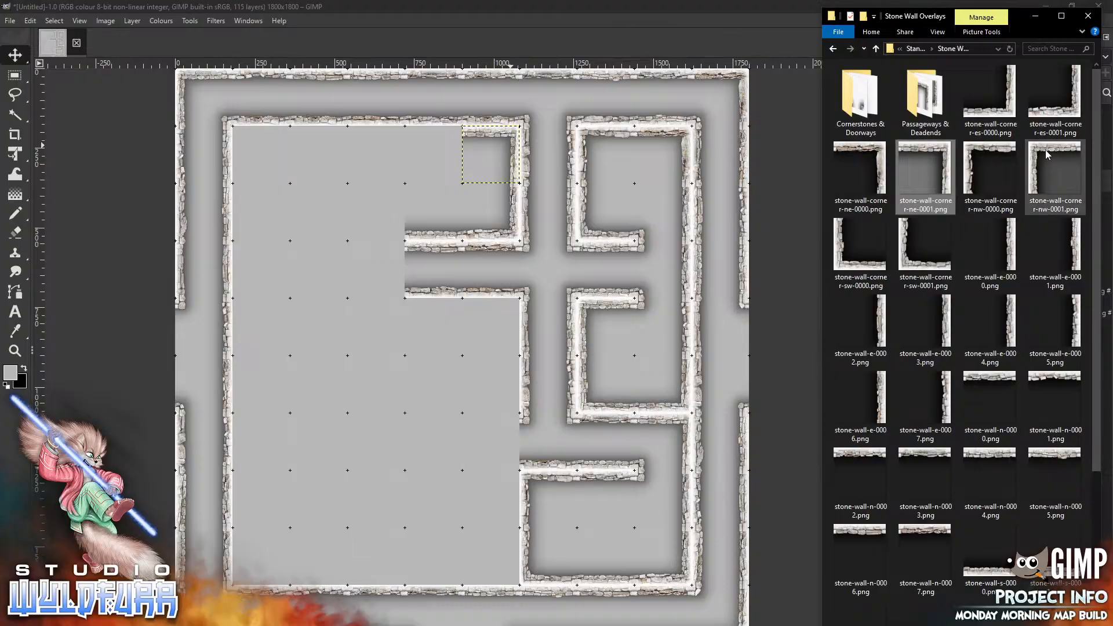
{"action": "left_click_drag", "start_coordinate": [1052, 165], "coordinate": [341, 352]}
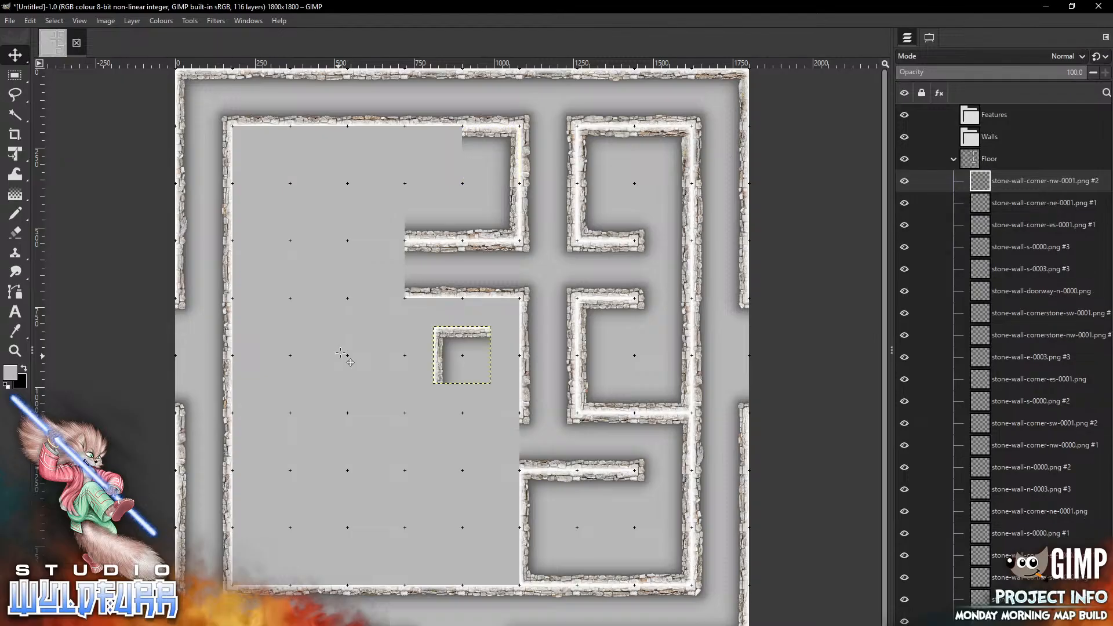
{"action": "left_click_drag", "start_coordinate": [444, 336], "coordinate": [422, 137]}
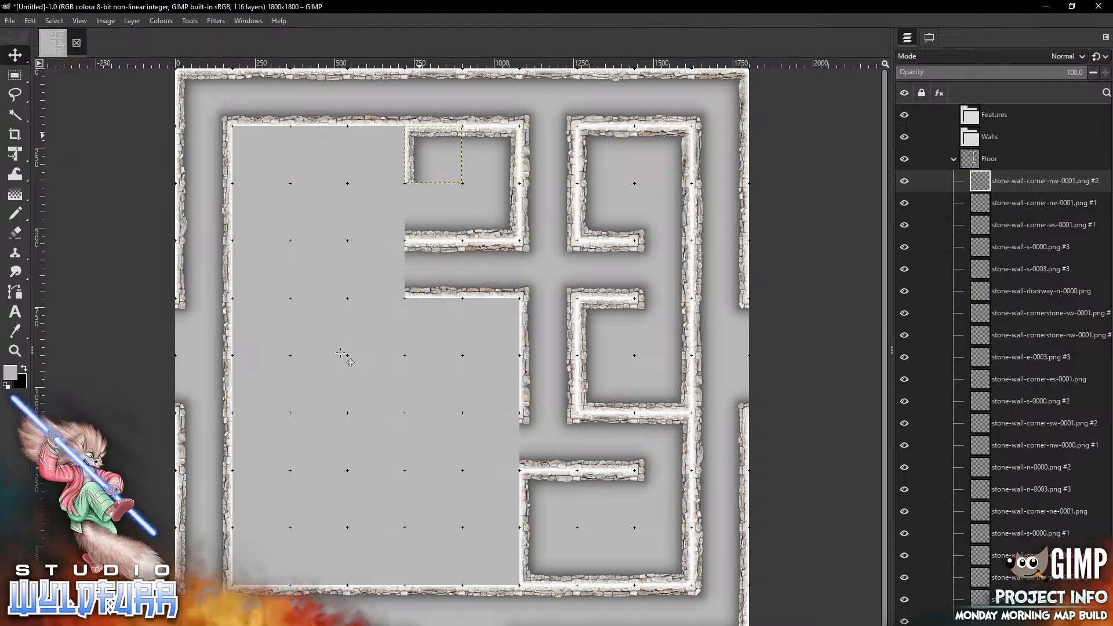
Open the Cornerstones & Doorways folder, add stone-wall-cornerstone-nw-0001.png, and place it below the upper room's north-west corner
{"action": "key", "text": "alt+Tab"}
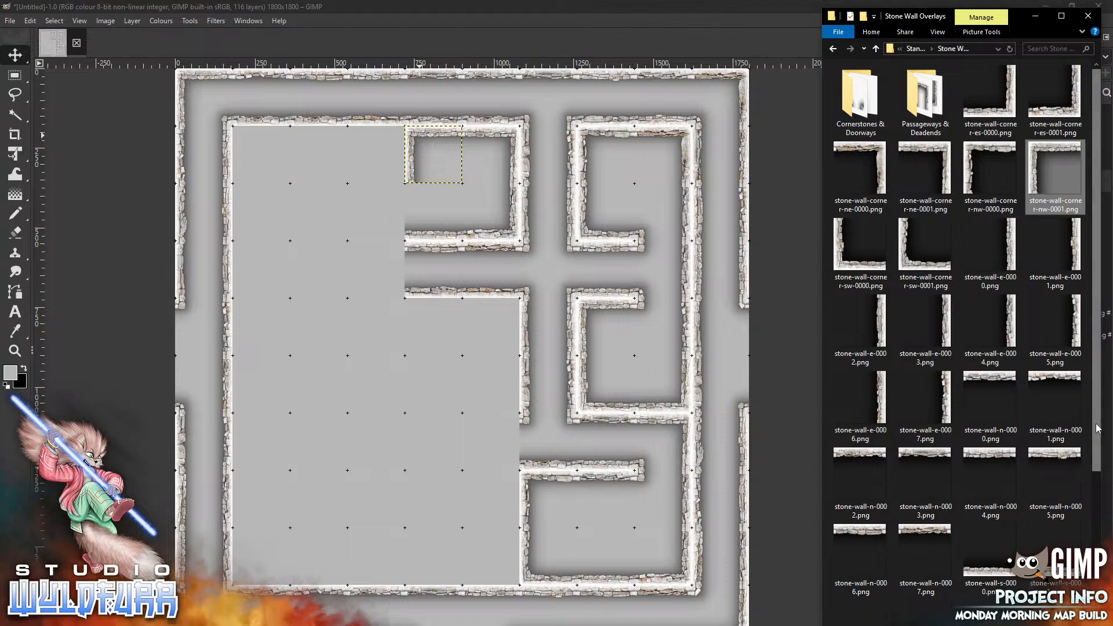
{"action": "scroll", "coordinate": [1096, 429], "scroll_direction": "down", "scroll_amount": 3}
{"action": "scroll", "coordinate": [864, 103], "scroll_direction": "up", "scroll_amount": 3}
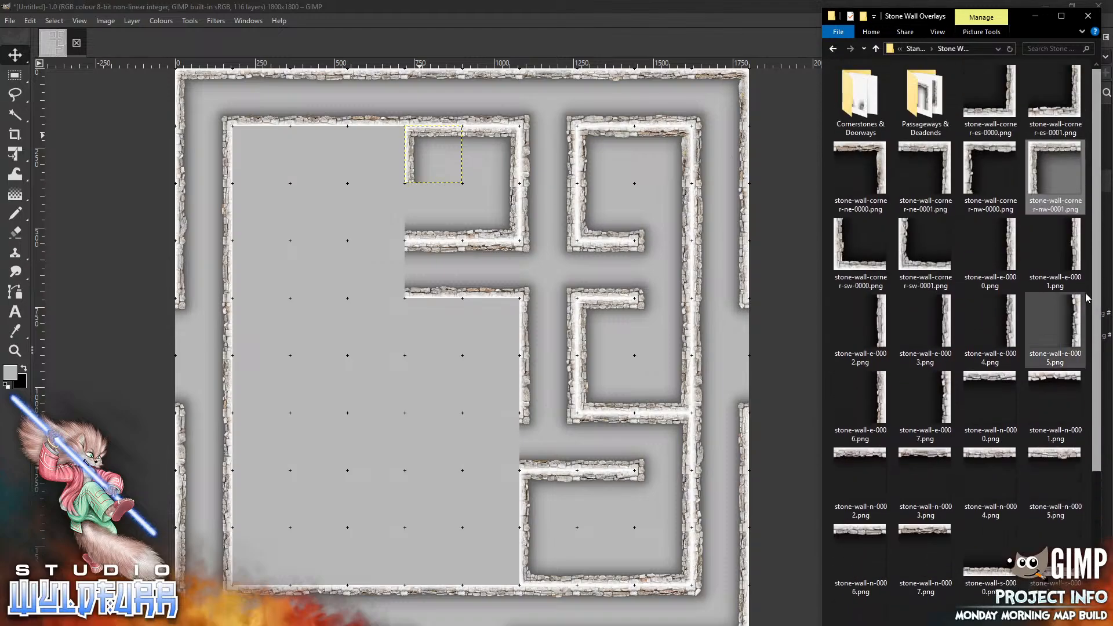
{"action": "double_click", "coordinate": [864, 103]}
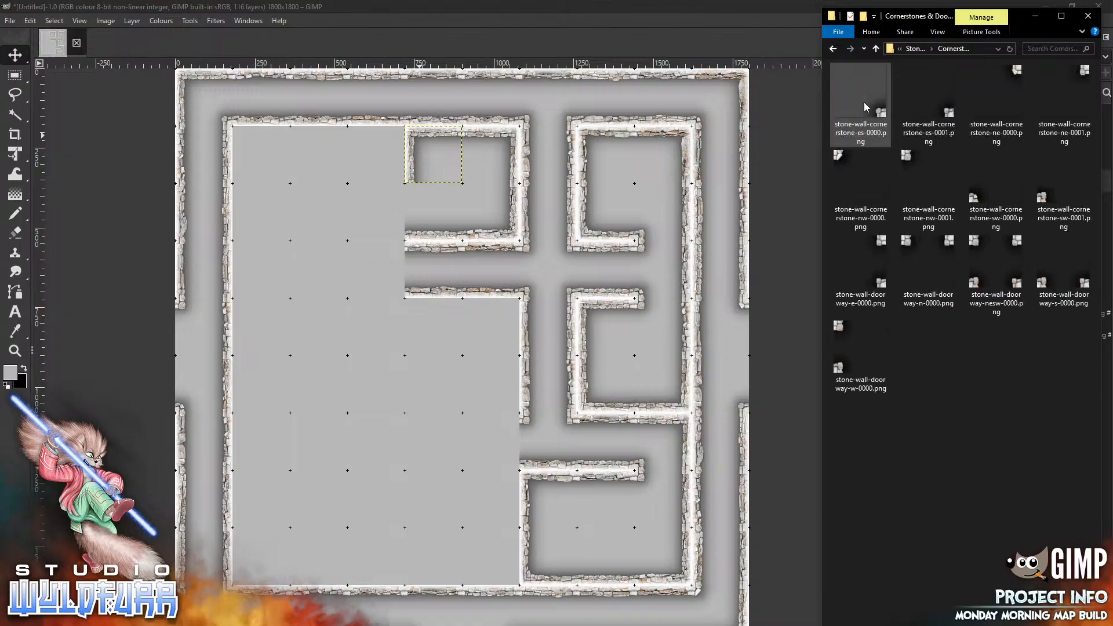
{"action": "left_click", "coordinate": [908, 160]}
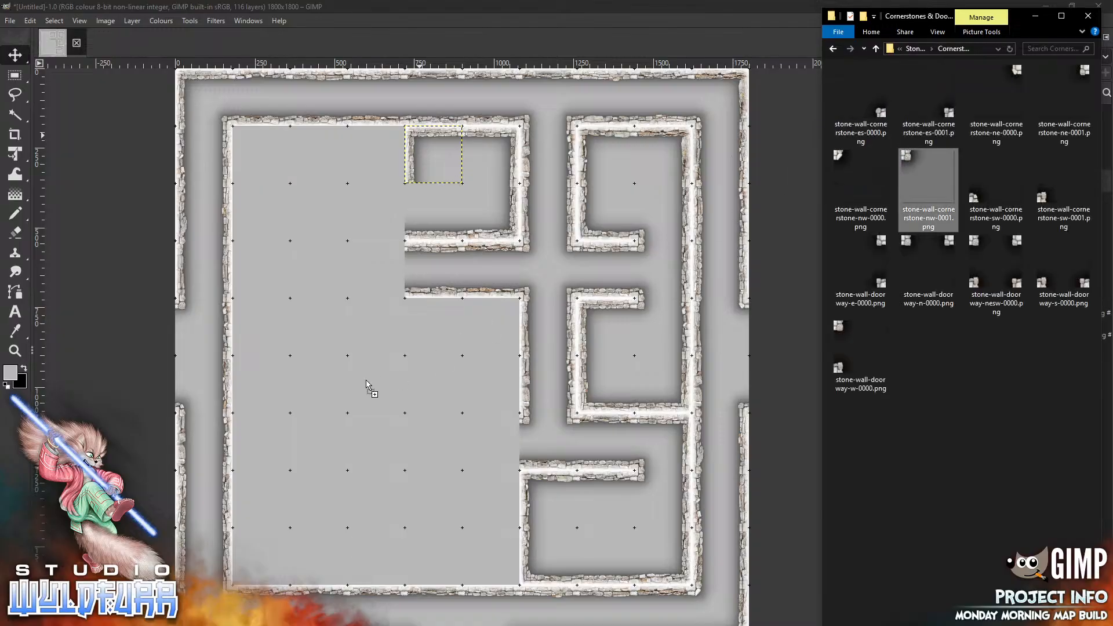
{"action": "left_click_drag", "start_coordinate": [365, 379], "coordinate": [366, 380]}
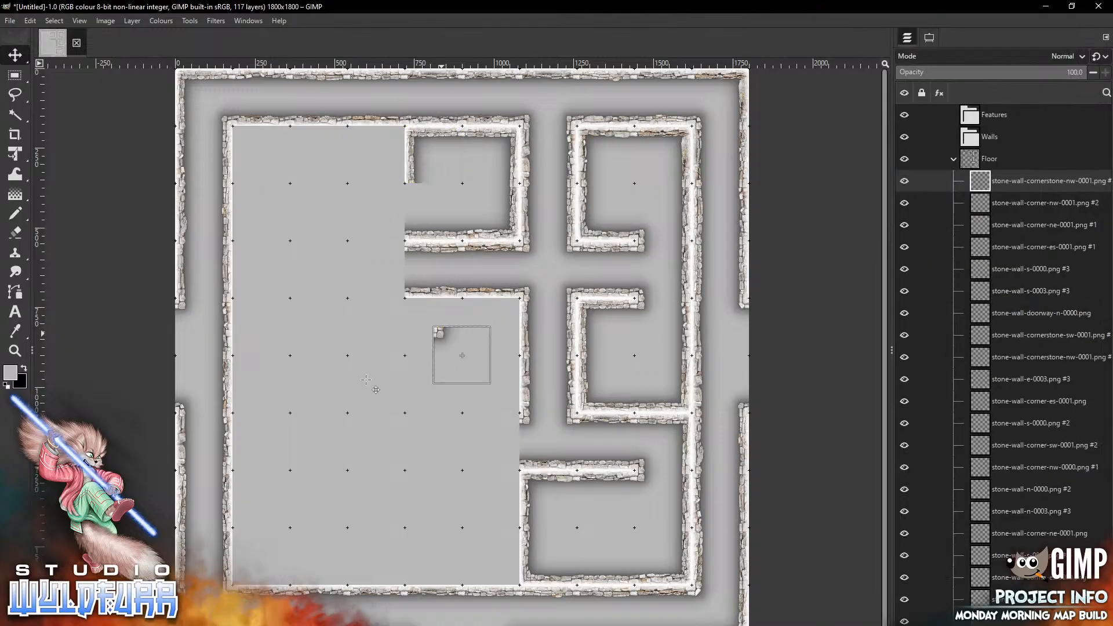
{"action": "left_click_drag", "start_coordinate": [441, 337], "coordinate": [413, 194]}
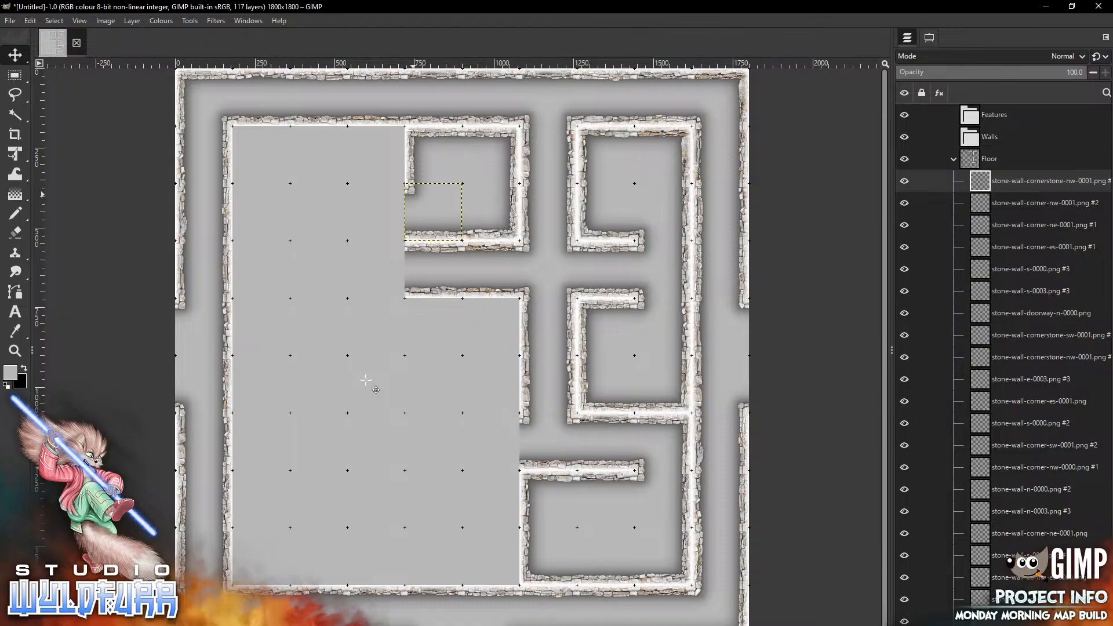
Add stone-wall-cornerstone-sw-0001.png and place it in the cell west of the upper room's north-west corner
{"action": "key", "text": "alt+Tab"}
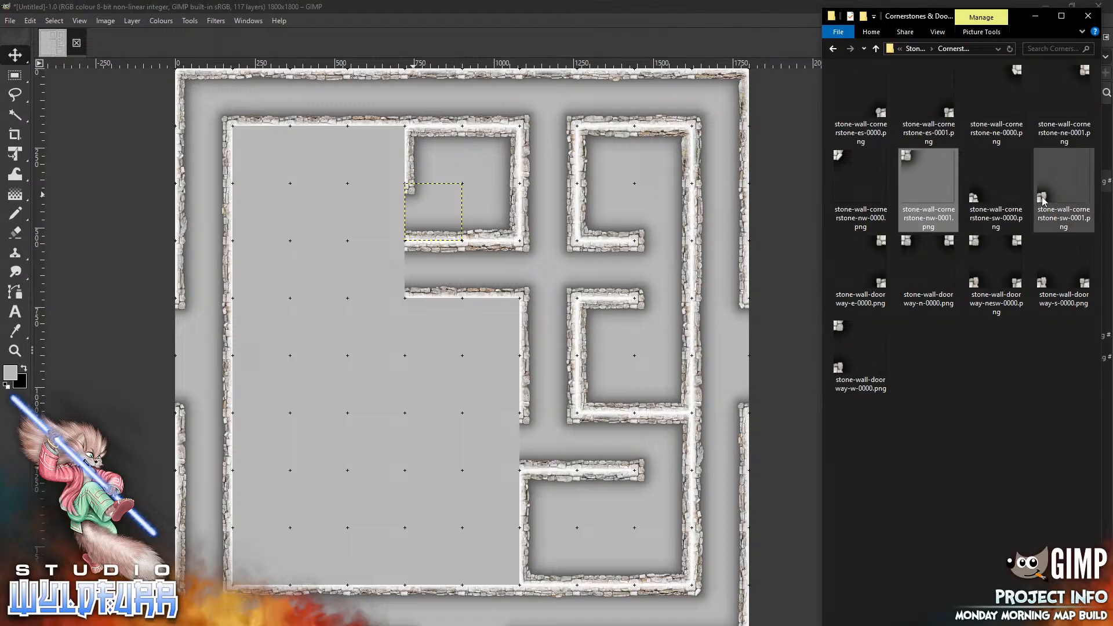
{"action": "left_click", "coordinate": [1064, 186]}
{"action": "left_click_drag", "start_coordinate": [324, 324], "coordinate": [323, 325]}
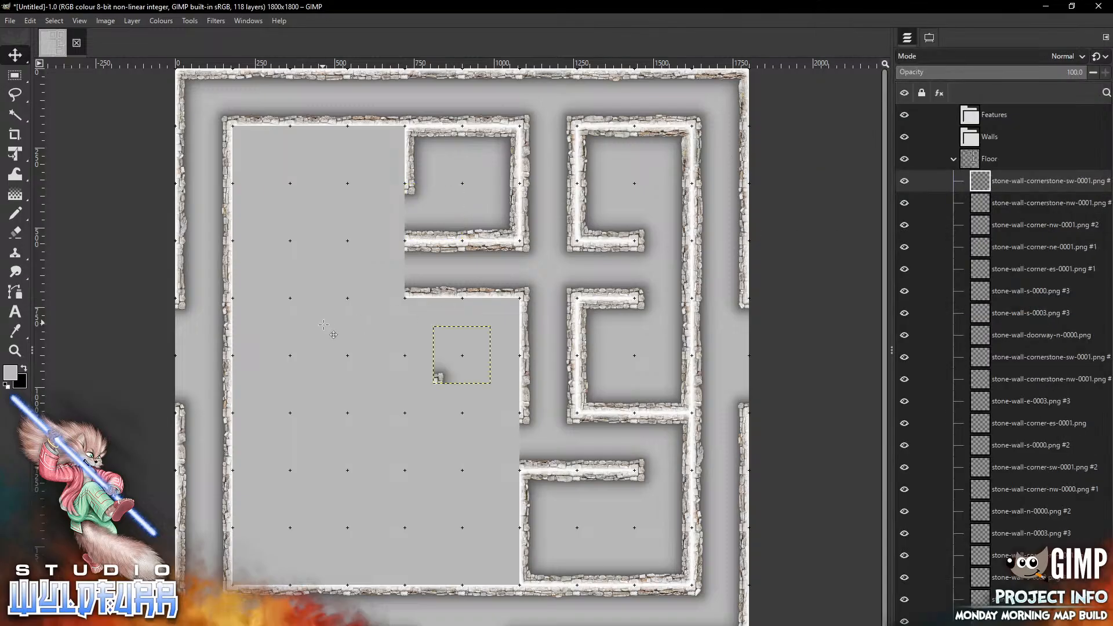
{"action": "left_click_drag", "start_coordinate": [442, 376], "coordinate": [354, 178]}
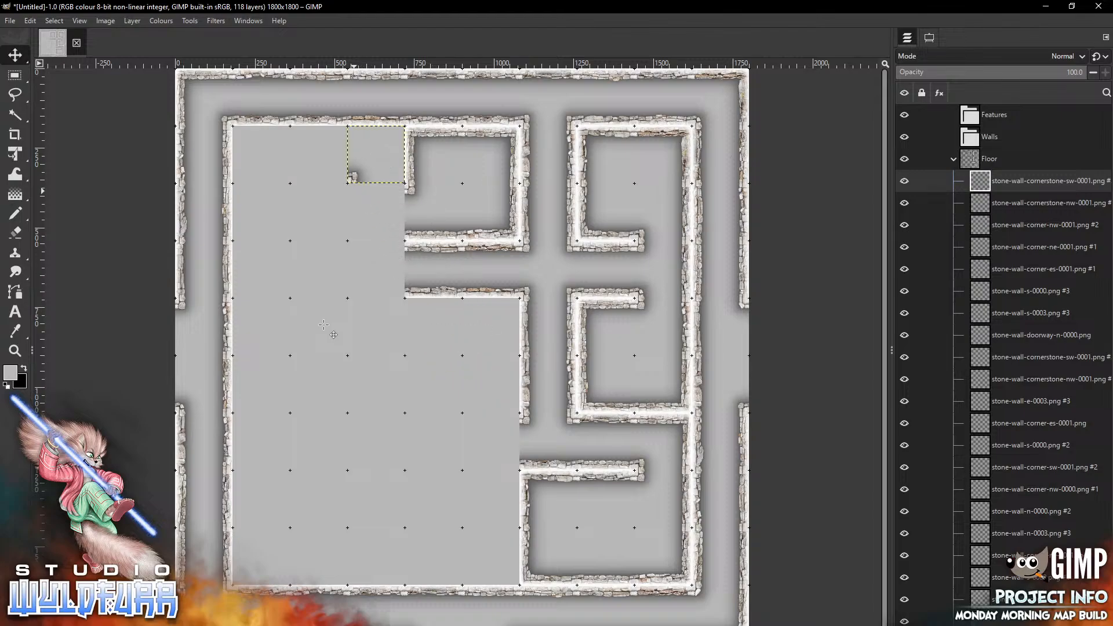
Return to the Stone Wall Overlays folder, add stone-wall-corner-ne-0000.png, and place it on the same cell as that cornerstone
{"action": "key", "text": "alt+Tab"}
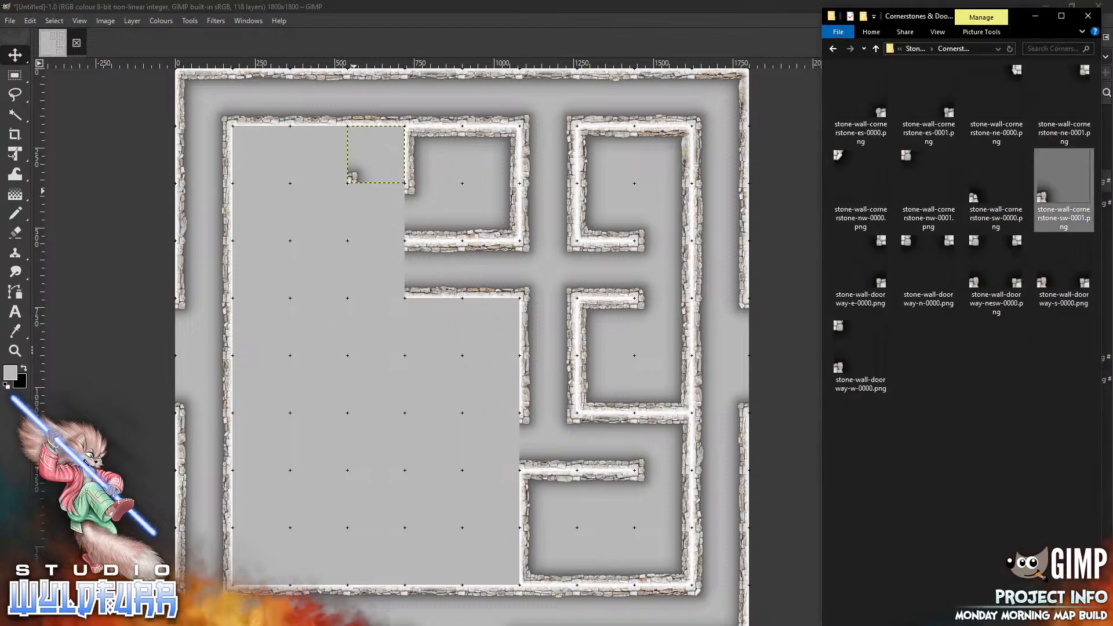
{"action": "left_click", "coordinate": [915, 50]}
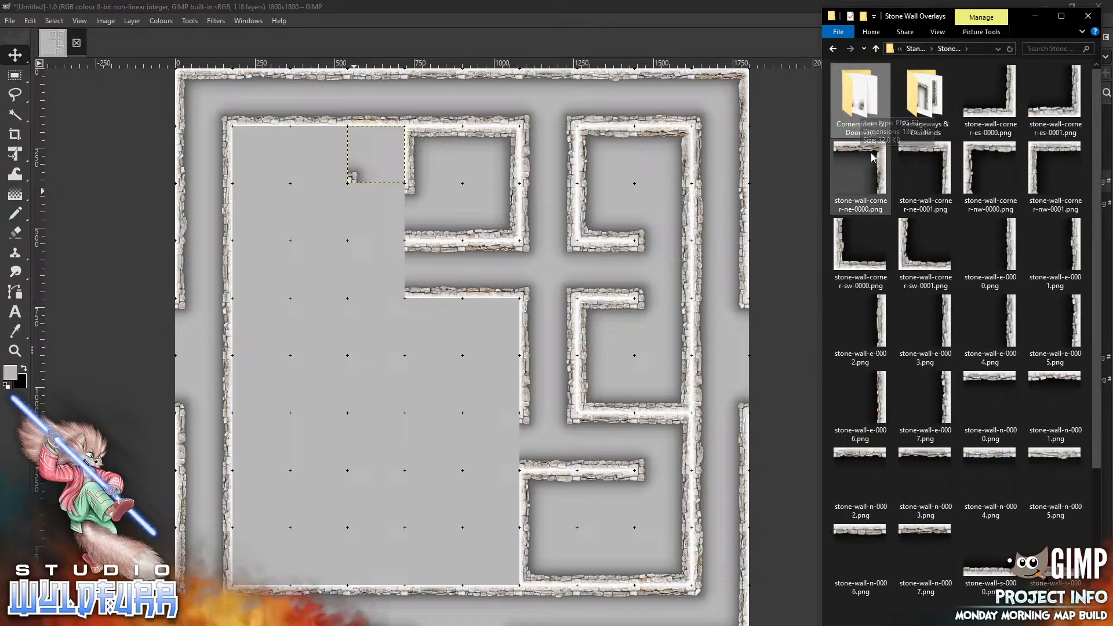
{"action": "left_click_drag", "start_coordinate": [874, 157], "coordinate": [328, 368]}
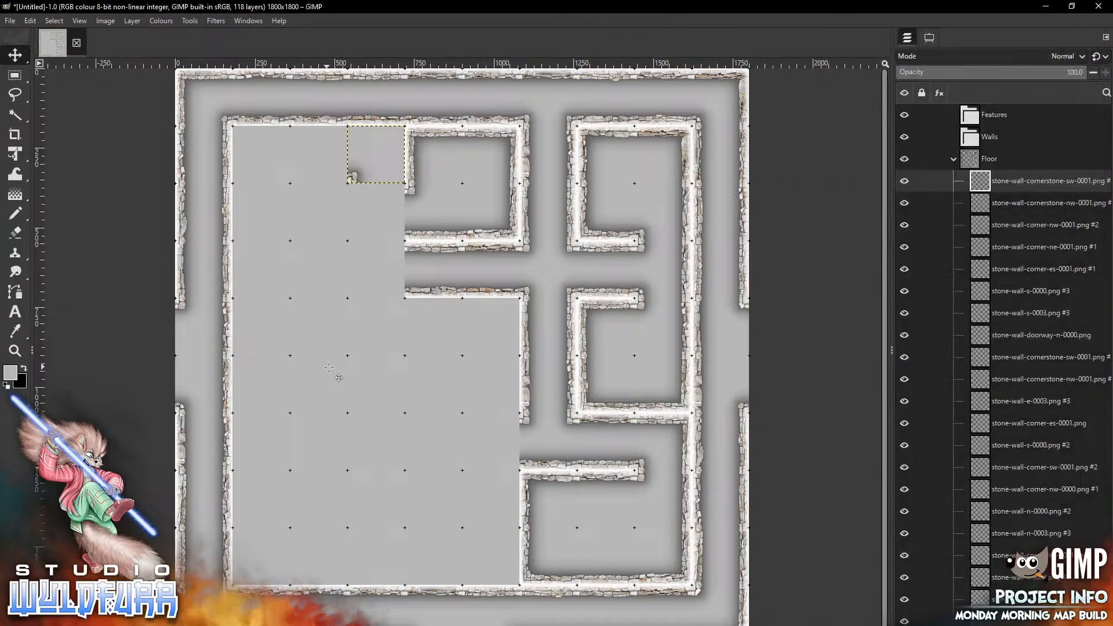
{"action": "left_click_drag", "start_coordinate": [485, 353], "coordinate": [400, 154]}
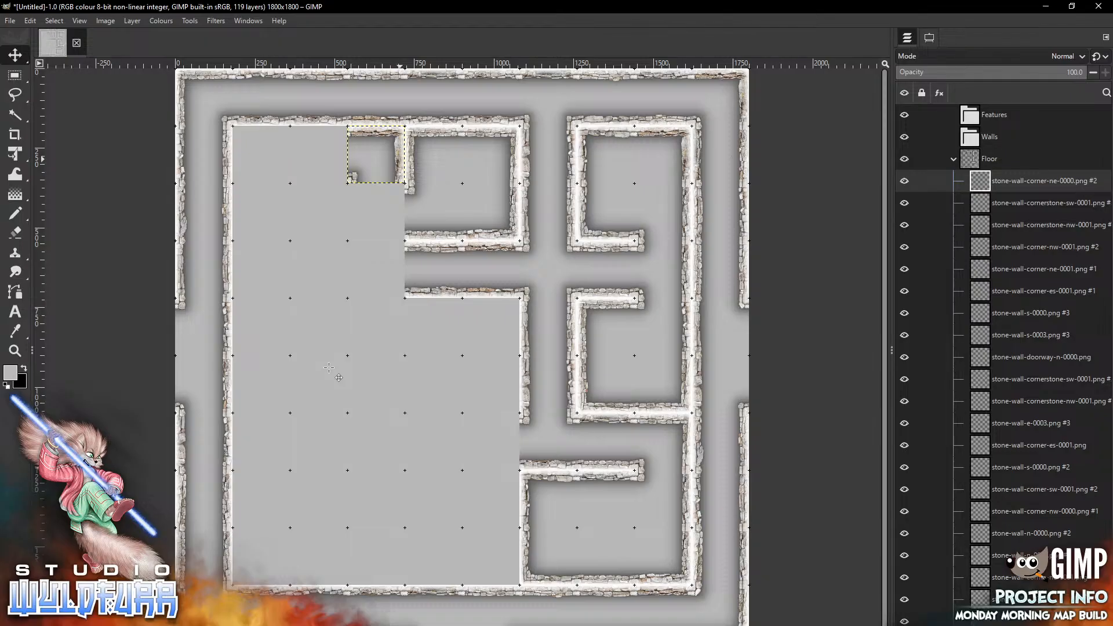
Open the Cornerstones & Doorways folder, add stone-wall-cornerstone-ne-0001.png, and place it in the cell below the upper room's west corner
{"action": "key", "text": "alt+Tab"}
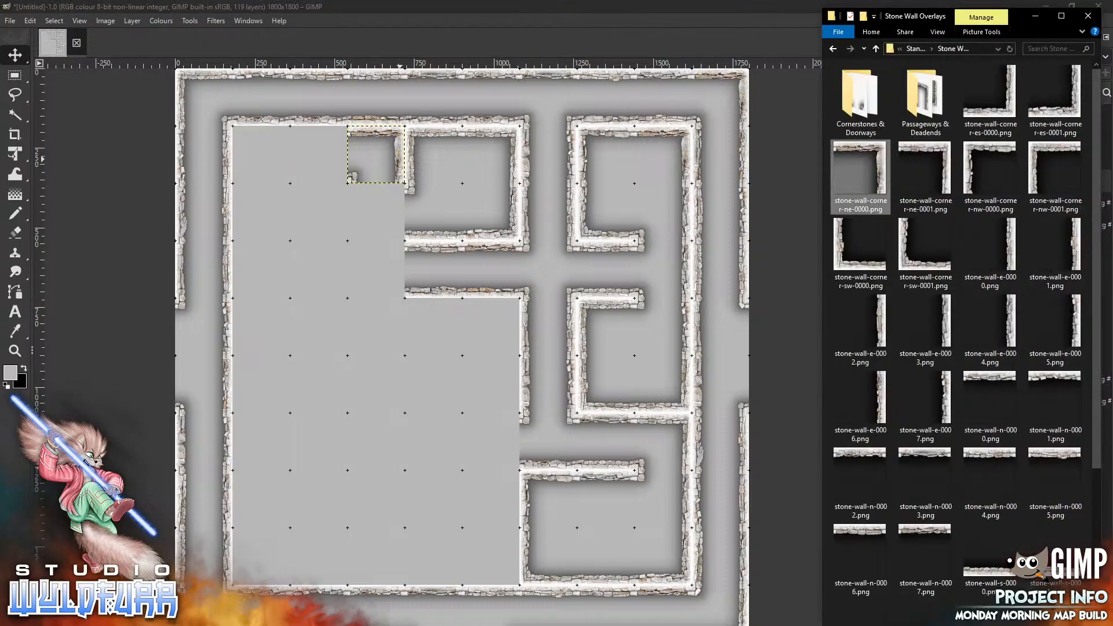
{"action": "double_click", "coordinate": [859, 118]}
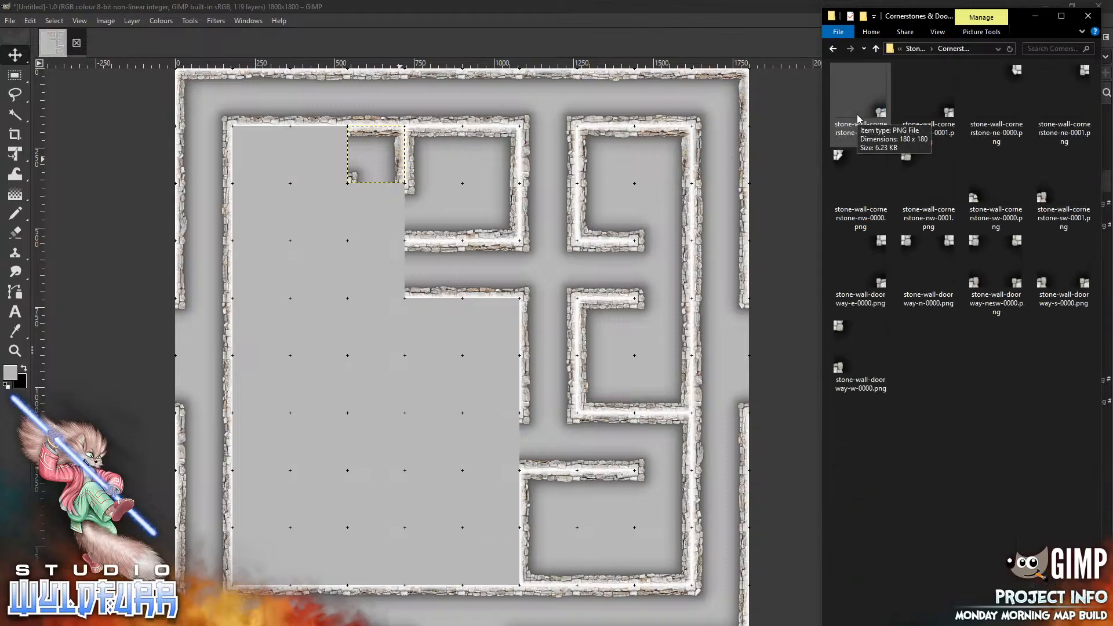
{"action": "left_click", "coordinate": [1060, 75]}
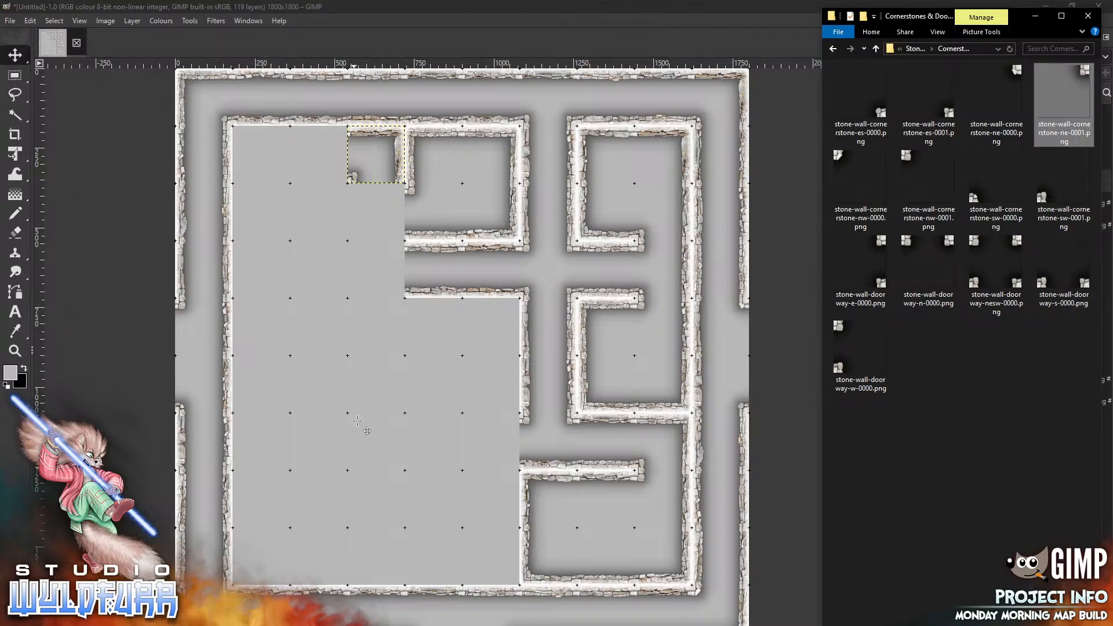
{"action": "left_click_drag", "start_coordinate": [357, 420], "coordinate": [357, 421]}
{"action": "left_click_drag", "start_coordinate": [483, 334], "coordinate": [397, 184]}
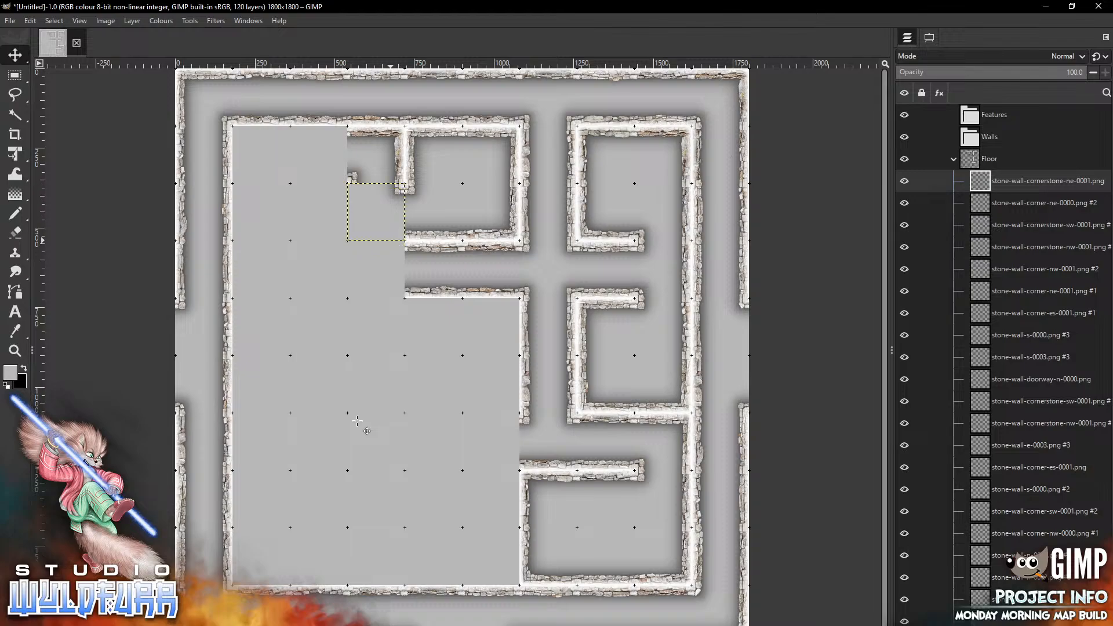
Return to the Stone Wall Overlays folder, add stone-wall-w-0007.png, and nudge it into the same cell below the upper room
{"action": "key", "text": "alt+Tab"}
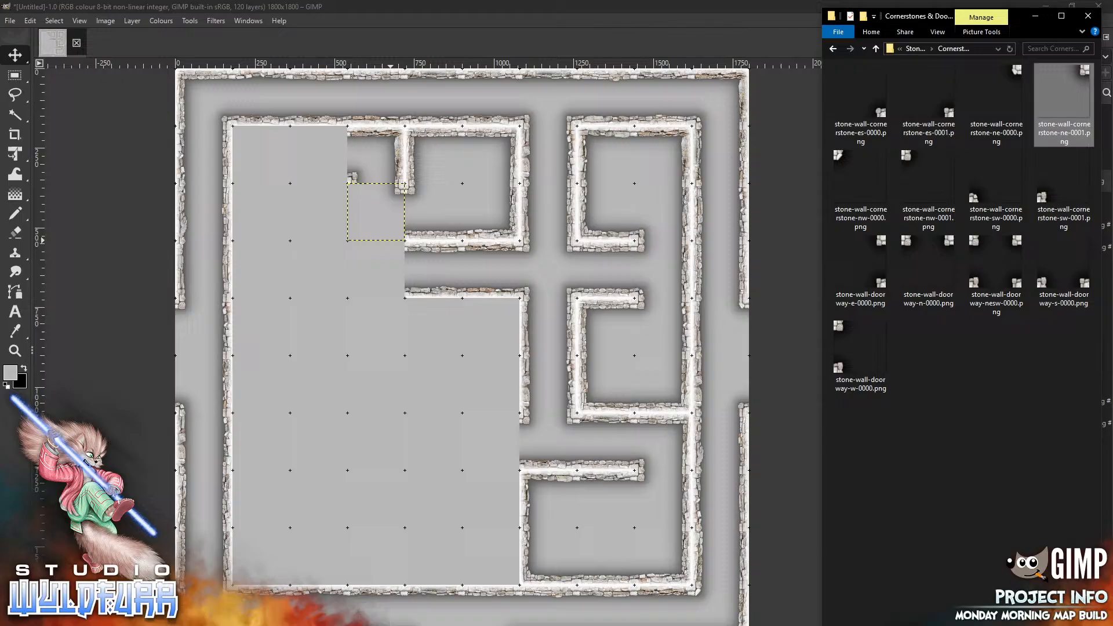
{"action": "left_click", "coordinate": [914, 50]}
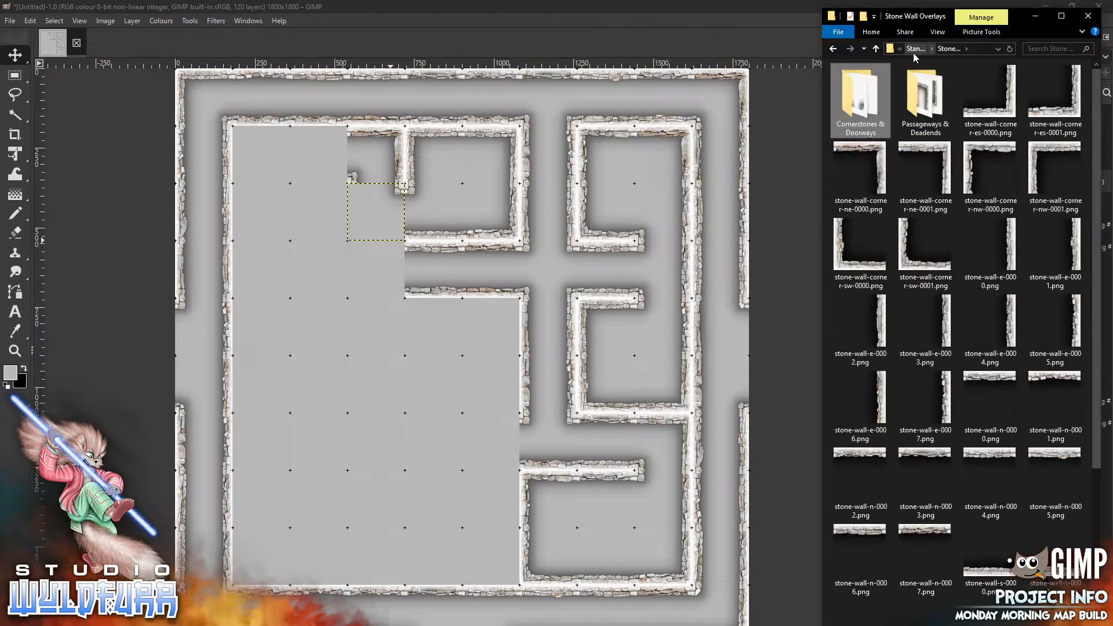
{"action": "scroll", "coordinate": [1087, 523], "scroll_direction": "down", "scroll_amount": 4}
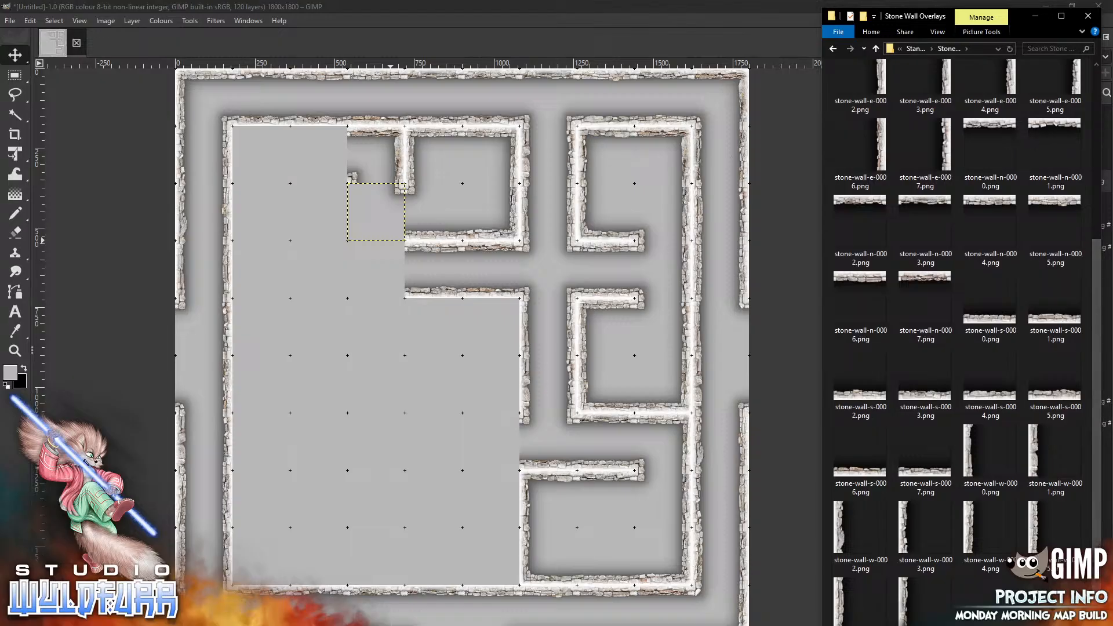
{"action": "left_click_drag", "start_coordinate": [906, 601], "coordinate": [333, 288]}
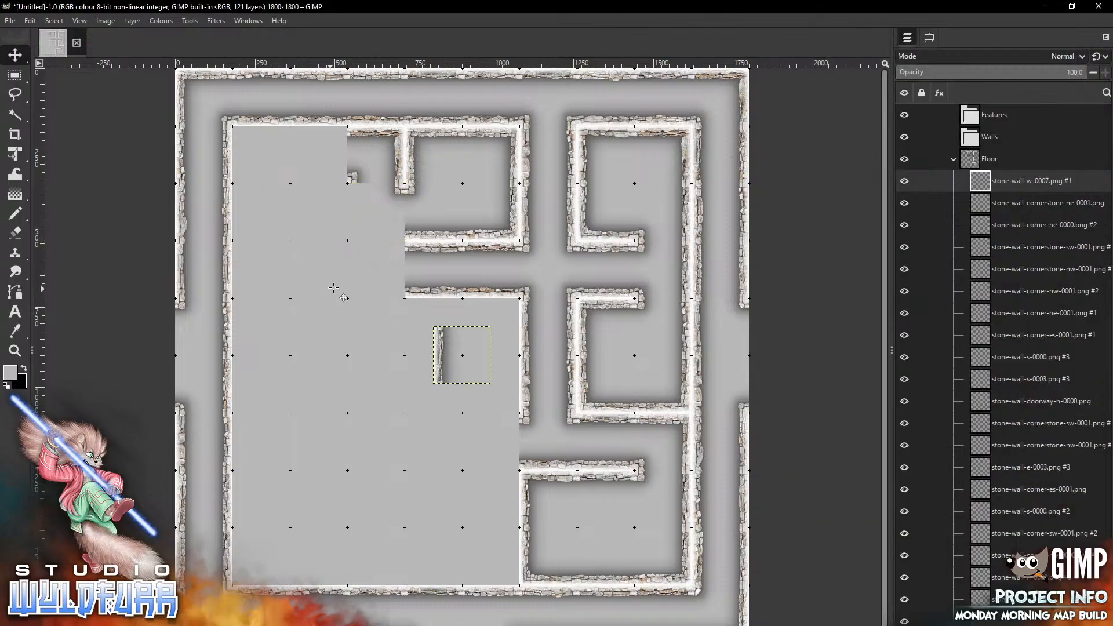
{"action": "key", "text": "shift+Up"}
{"action": "key", "text": "shift+Up"}
{"action": "key", "text": "shift+Up"}
{"action": "key", "text": "shift+Up"}
{"action": "key", "text": "shift+Up"}
{"action": "key", "text": "shift+Up"}
{"action": "key", "text": "shift+Up"}
{"action": "key", "text": "shift+Up"}
{"action": "key", "text": "shift+Up"}
{"action": "key", "text": "shift+Up"}
{"action": "key", "text": "shift+Up"}
{"action": "key", "text": "shift+Up"}
{"action": "key", "text": "shift+Up"}
{"action": "key", "text": "shift+Up"}
{"action": "key", "text": "shift+Up"}
{"action": "key", "text": "shift+Up"}
{"action": "key", "text": "shift+Up"}
{"action": "key", "text": "shift+Up"}
{"action": "key", "text": "shift+Left"}
{"action": "key", "text": "shift+Left"}
{"action": "key", "text": "shift+Left"}
{"action": "key", "text": "shift+Left"}
{"action": "key", "text": "shift+Left"}
{"action": "key", "text": "shift+Left"}
{"action": "key", "text": "shift+Left"}
{"action": "key", "text": "shift+Left"}
{"action": "key", "text": "shift+Left"}
{"action": "key", "text": "shift+Left"}
{"action": "key", "text": "shift+Left"}
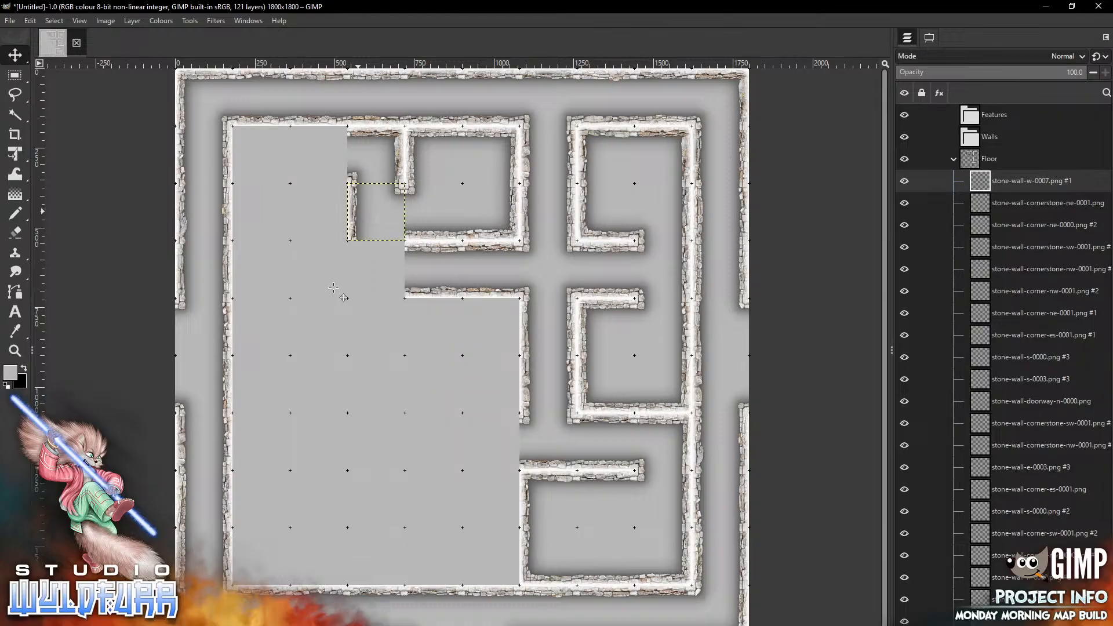
Add stone-wall-w-0006.png and place it in the next cell down, continuing the west wall
{"action": "key", "text": "alt+Tab"}
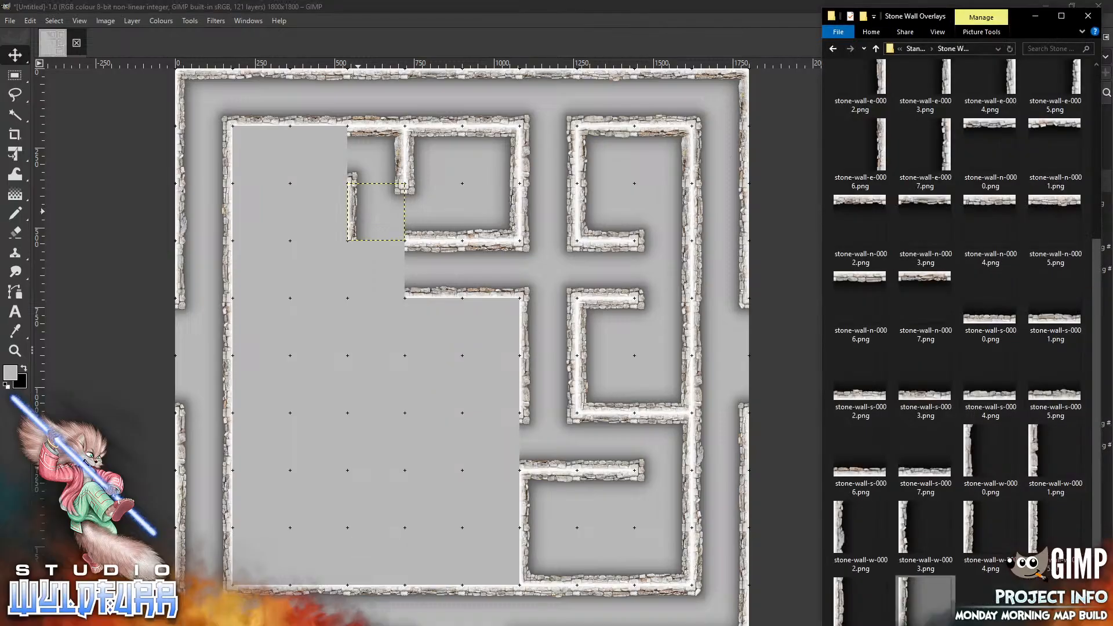
{"action": "left_click_drag", "start_coordinate": [861, 600], "coordinate": [345, 316]}
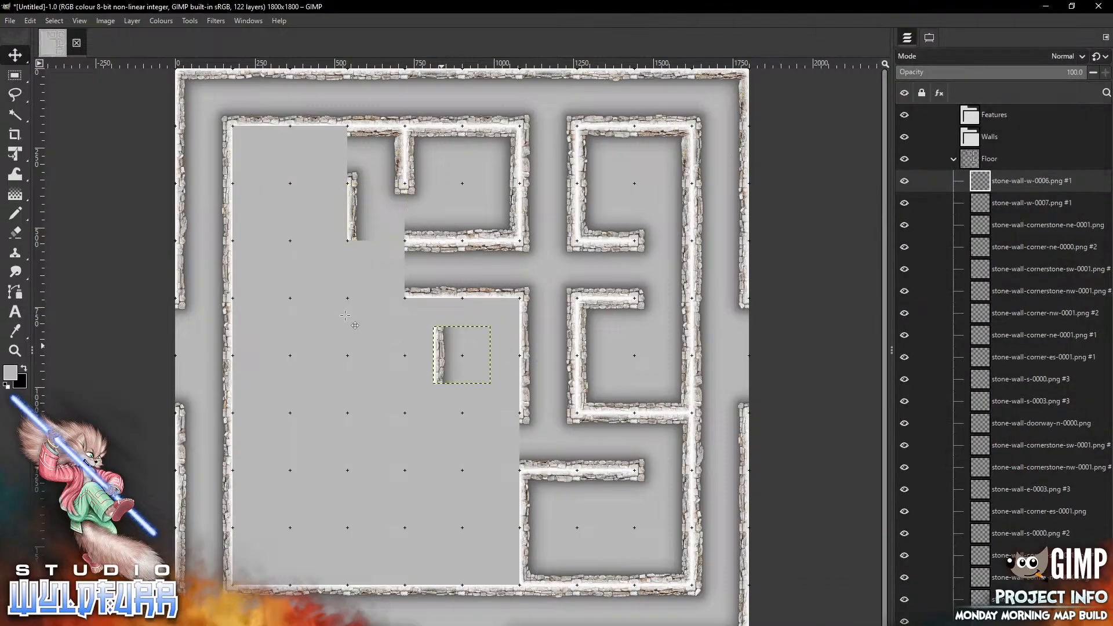
{"action": "left_click_drag", "start_coordinate": [442, 346], "coordinate": [357, 268]}
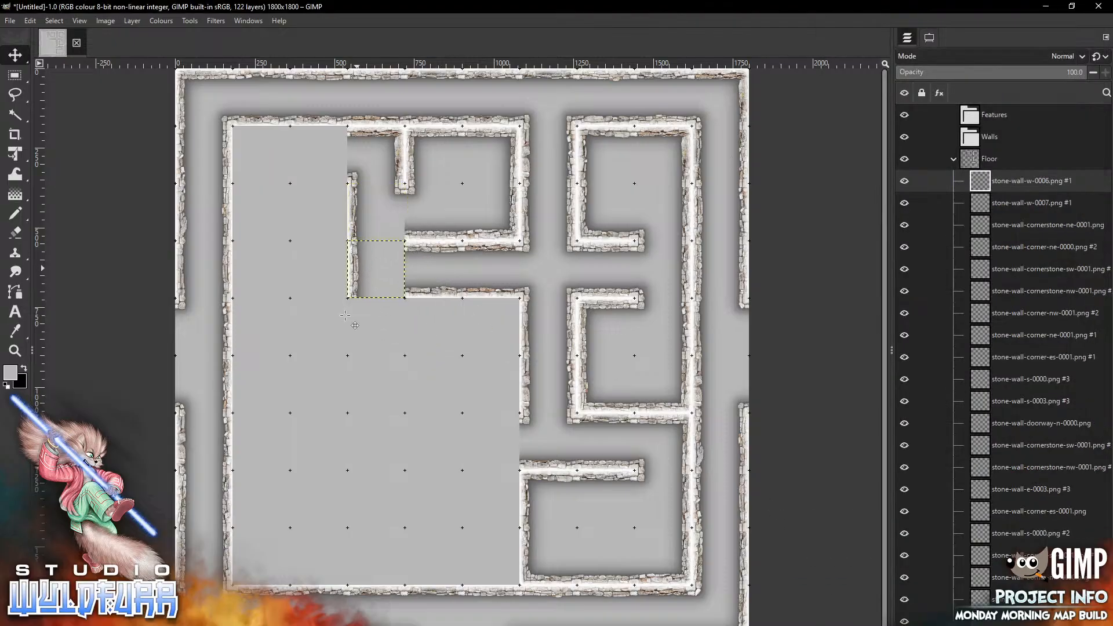
Open the Cornerstones & Doorways folder again and add stone-wall-doorway-e-0000.png to the canvas
{"action": "key", "text": "alt+Tab"}
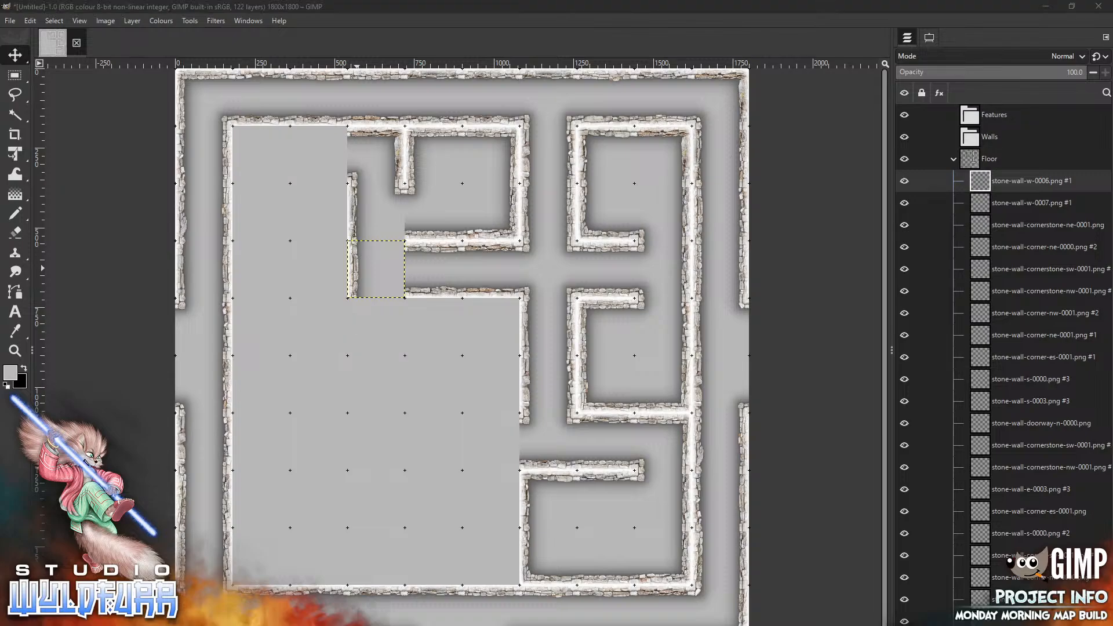
{"action": "scroll", "coordinate": [860, 100], "scroll_direction": "up", "scroll_amount": 4}
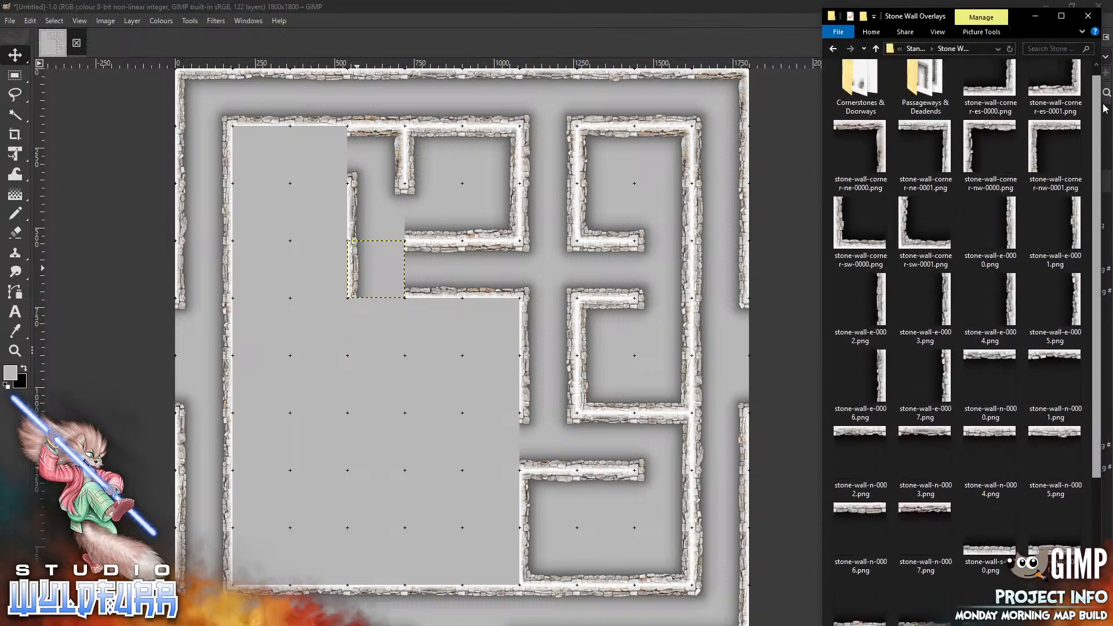
{"action": "double_click", "coordinate": [860, 100]}
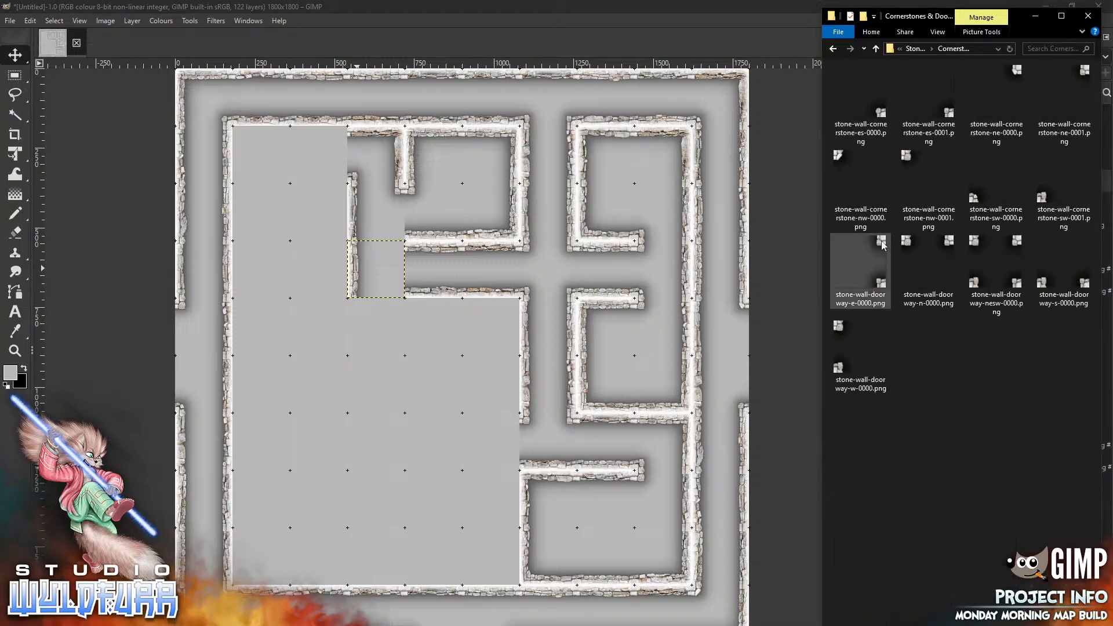
{"action": "left_click", "coordinate": [861, 266]}
{"action": "left_click_drag", "start_coordinate": [347, 320], "coordinate": [347, 320]}
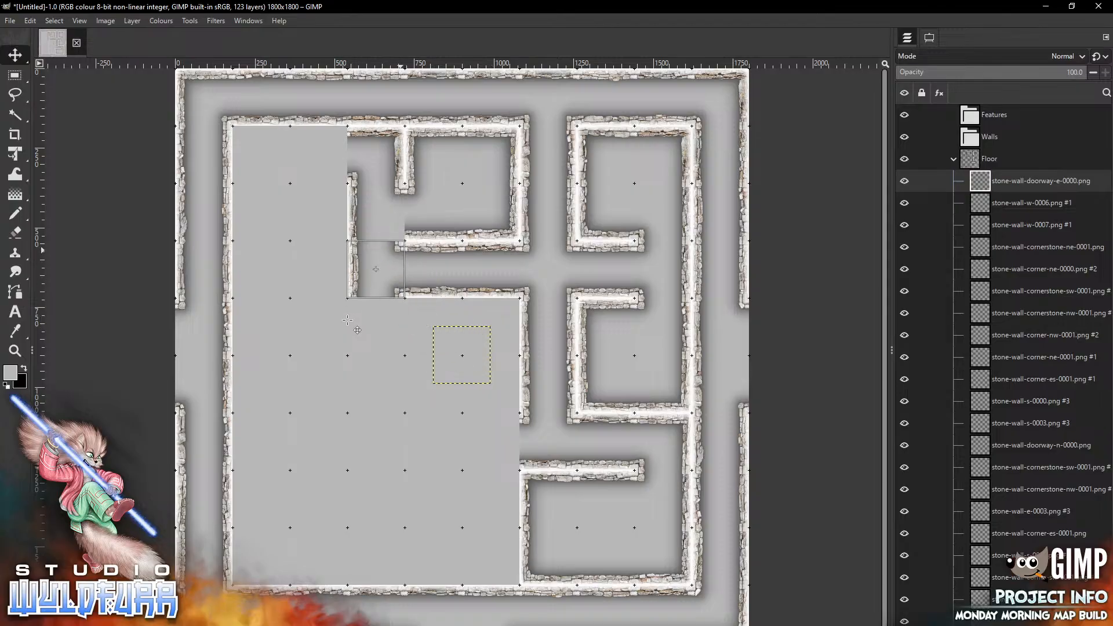
Add stone-wall-cornerstone-es-0001.png and place it on the cell below the upper room's west corner
{"action": "key", "text": "alt+Tab"}
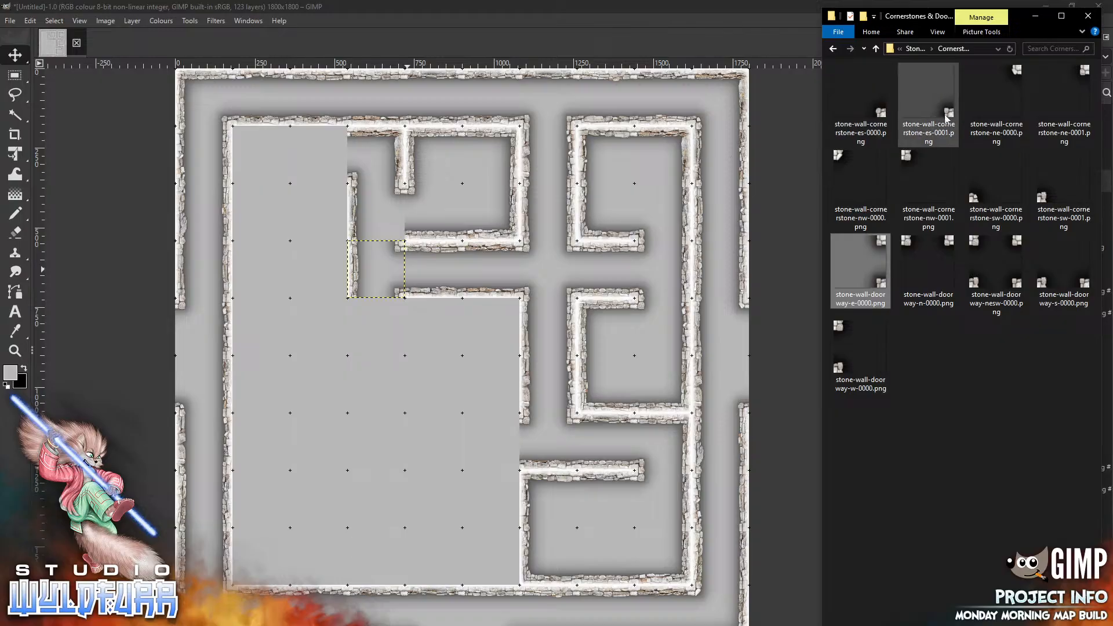
{"action": "left_click_drag", "start_coordinate": [928, 101], "coordinate": [373, 351]}
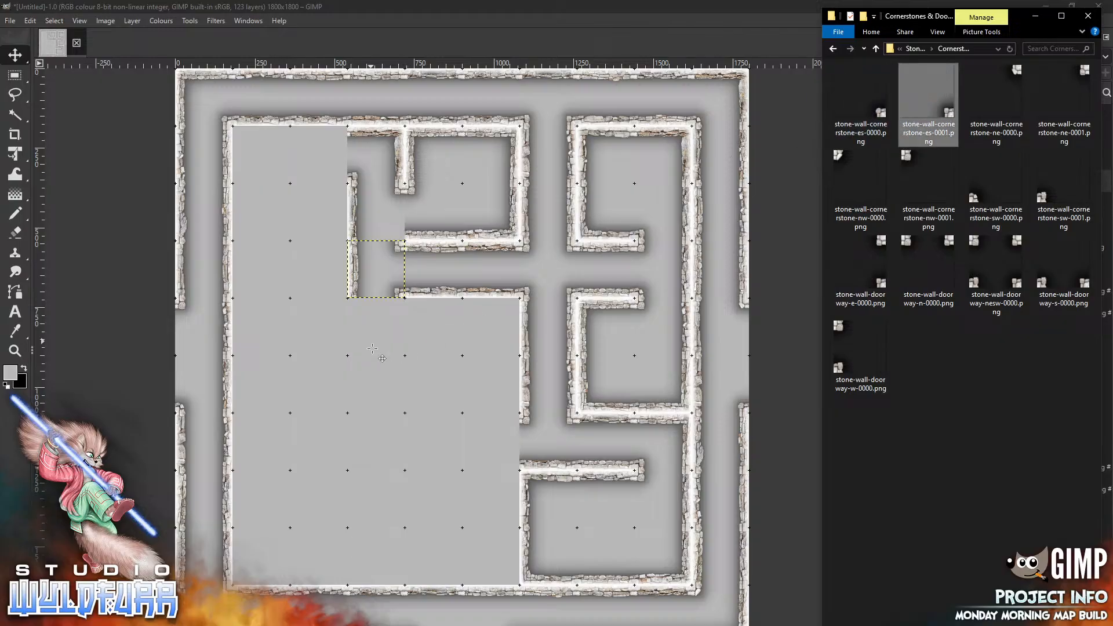
{"action": "mouse_move", "coordinate": [484, 379]}
{"action": "left_mouse_down"}
{"action": "mouse_move", "coordinate": [399, 229]}
{"action": "mouse_move", "coordinate": [398, 239]}
{"action": "left_mouse_up"}
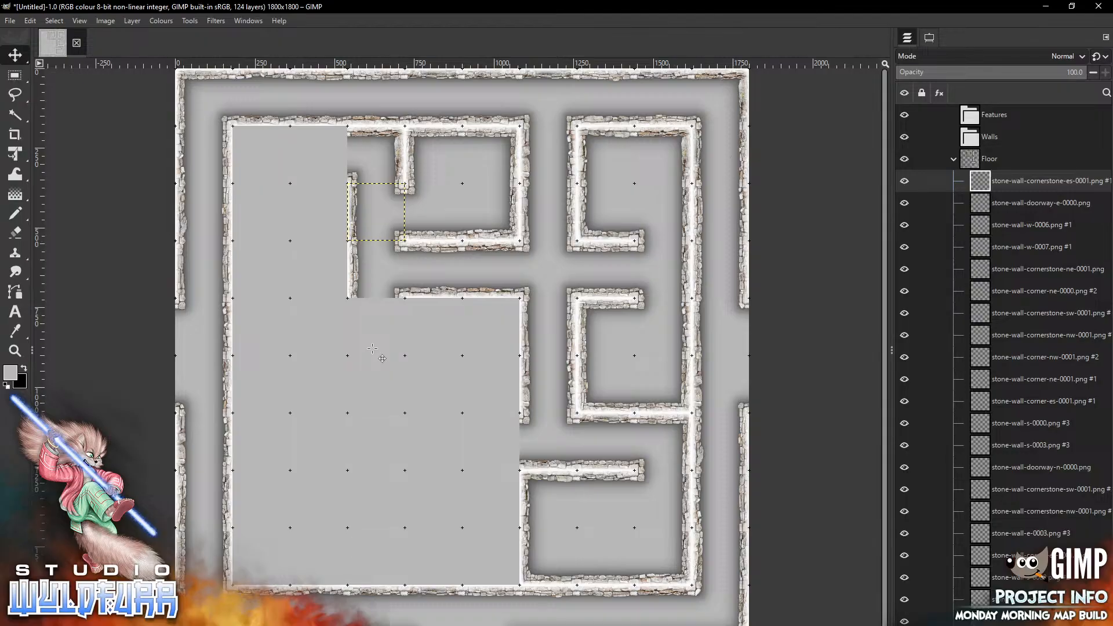
Return to the Stone Wall Overlays folder, add stone-wall-corner-nw-0000.png, and place it at the large room's north-west corner
{"action": "key", "text": "alt+Tab"}
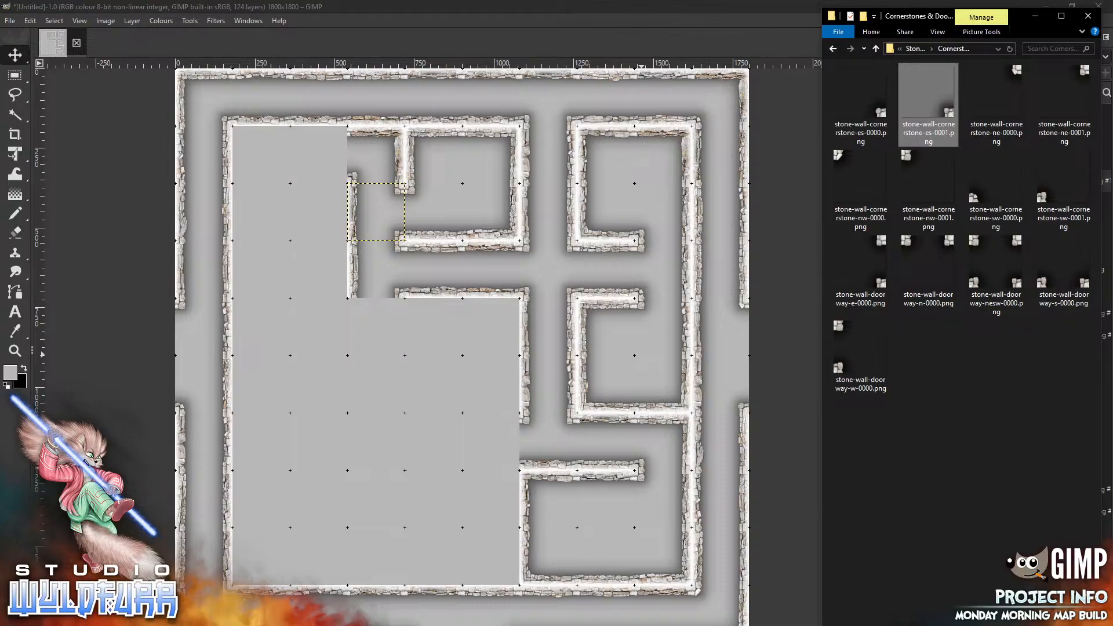
{"action": "key", "text": "alt+Tab"}
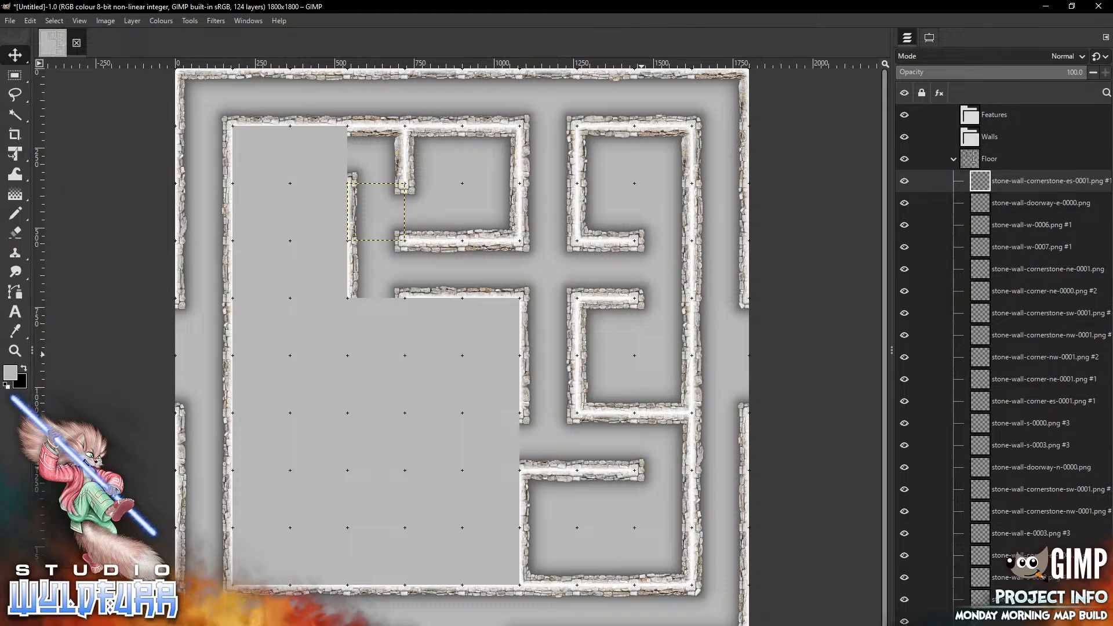
{"action": "key", "text": "alt+Tab"}
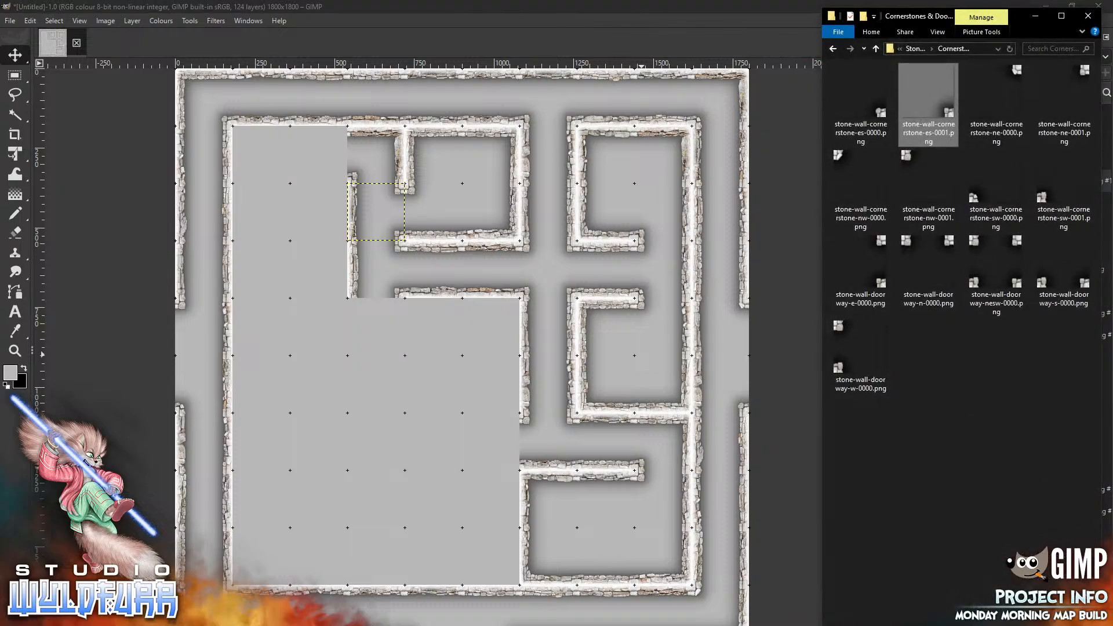
{"action": "left_click", "coordinate": [913, 49]}
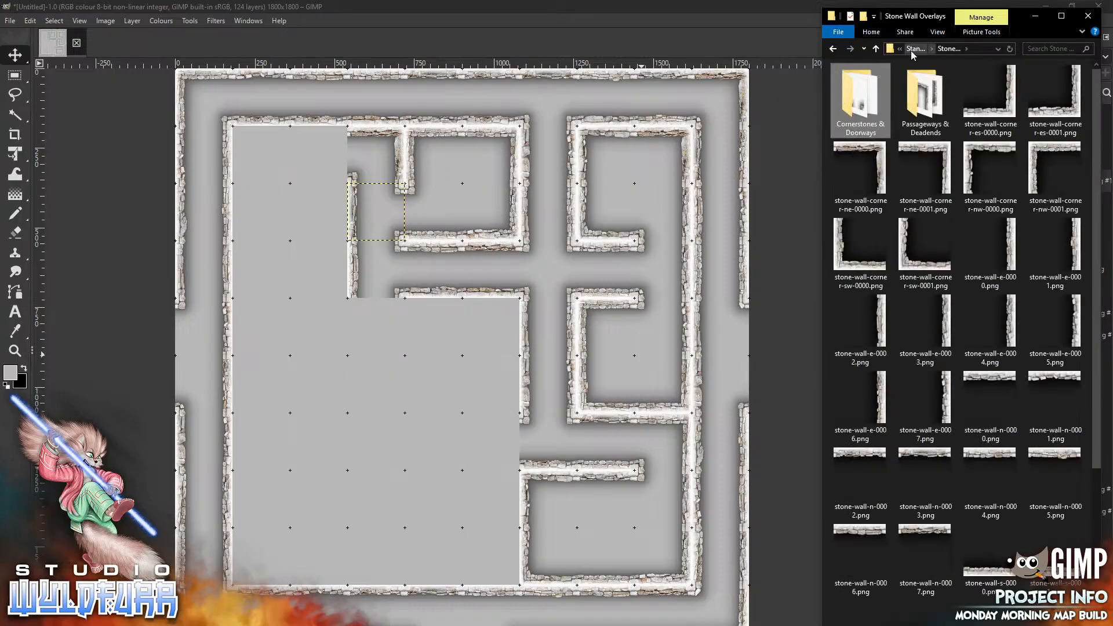
{"action": "left_click_drag", "start_coordinate": [989, 168], "coordinate": [283, 242]}
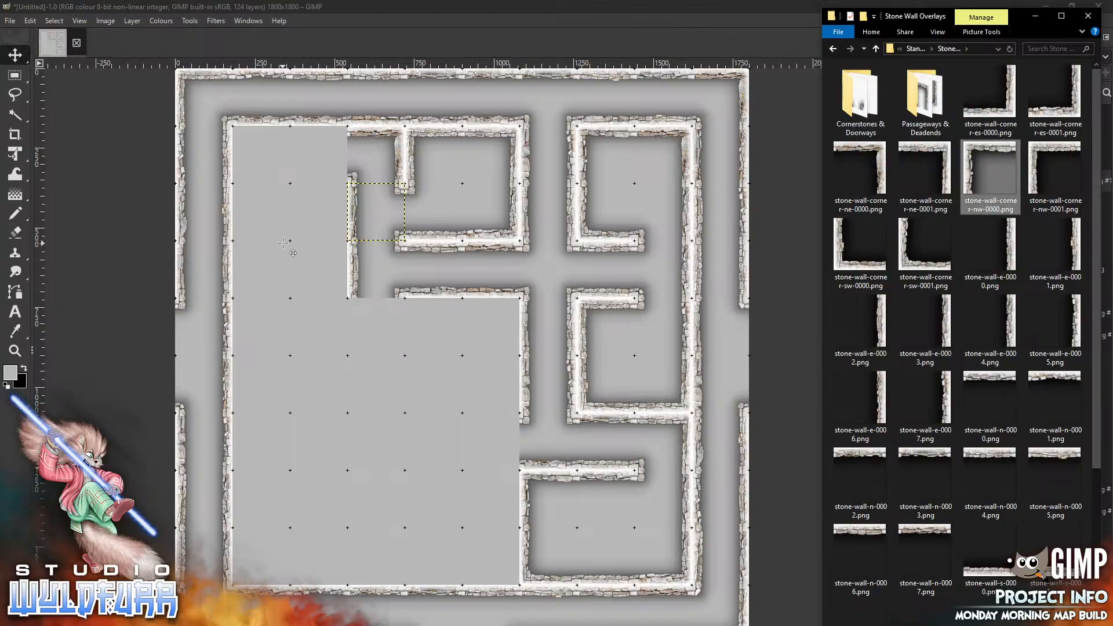
{"action": "left_click_drag", "start_coordinate": [458, 332], "coordinate": [255, 138]}
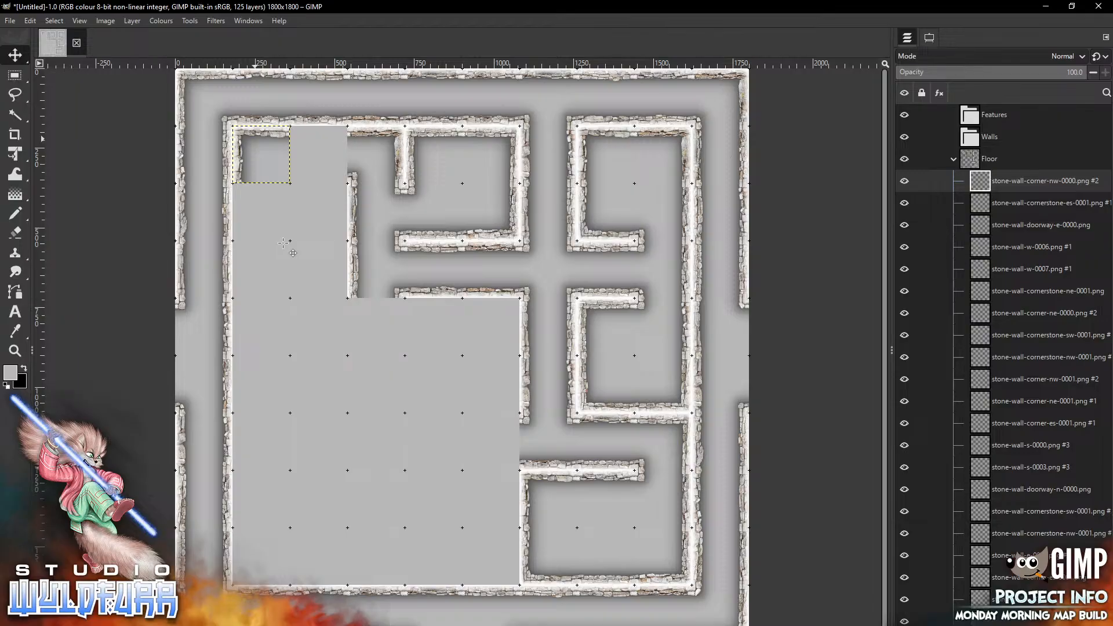
Add stone-wall-n-0000.png and place it in the cell east of the large room's north-west corner
{"action": "key", "text": "alt+Tab"}
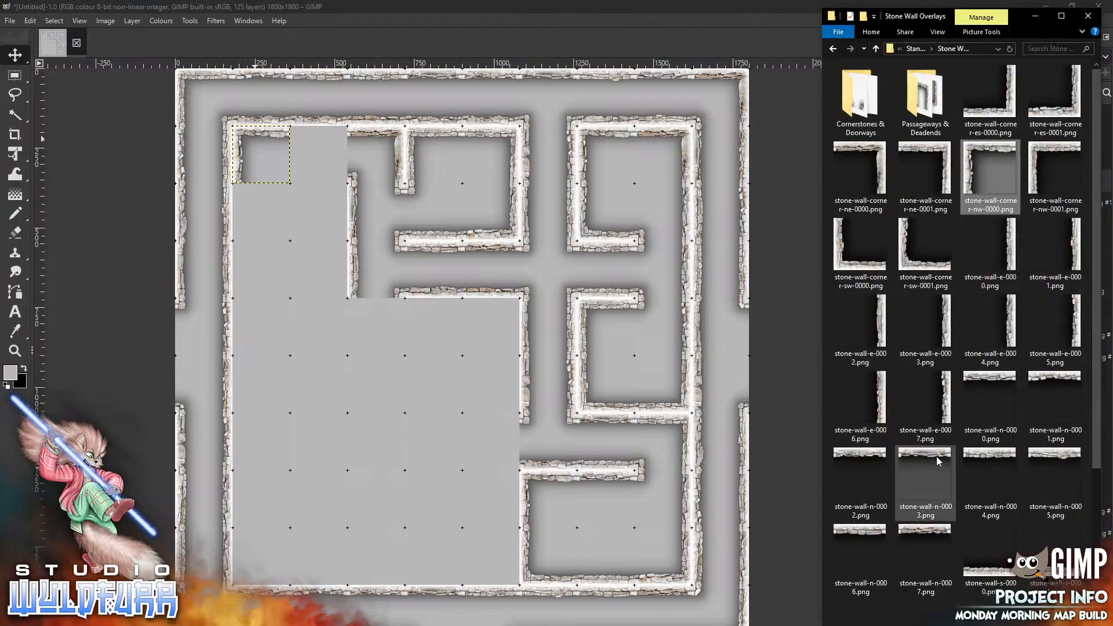
{"action": "left_click_drag", "start_coordinate": [991, 380], "coordinate": [321, 363]}
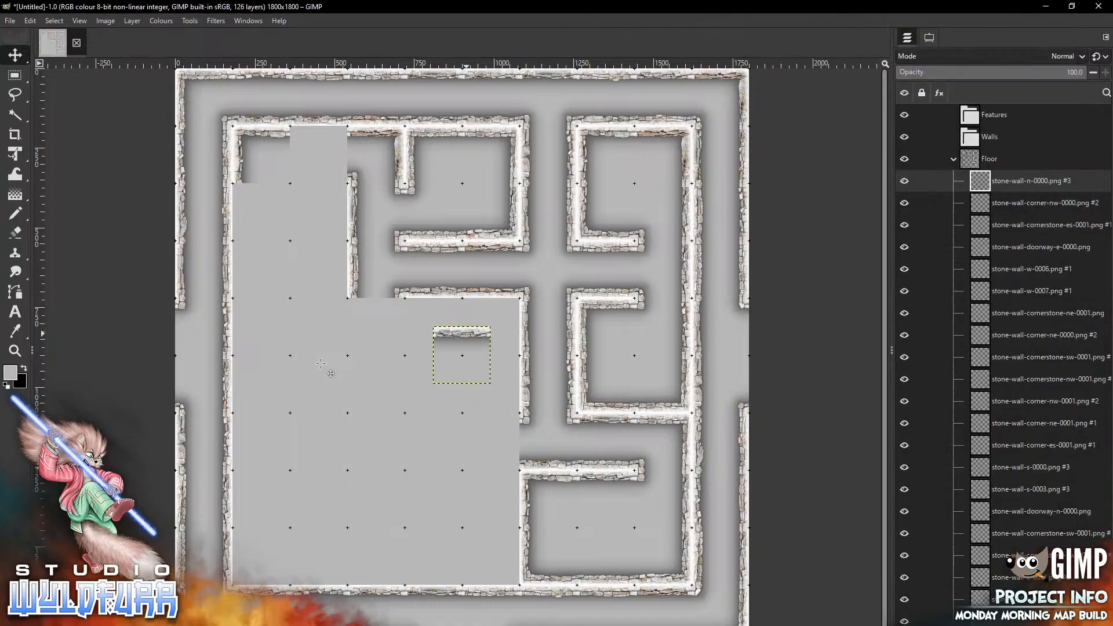
{"action": "left_click_drag", "start_coordinate": [467, 334], "coordinate": [323, 133]}
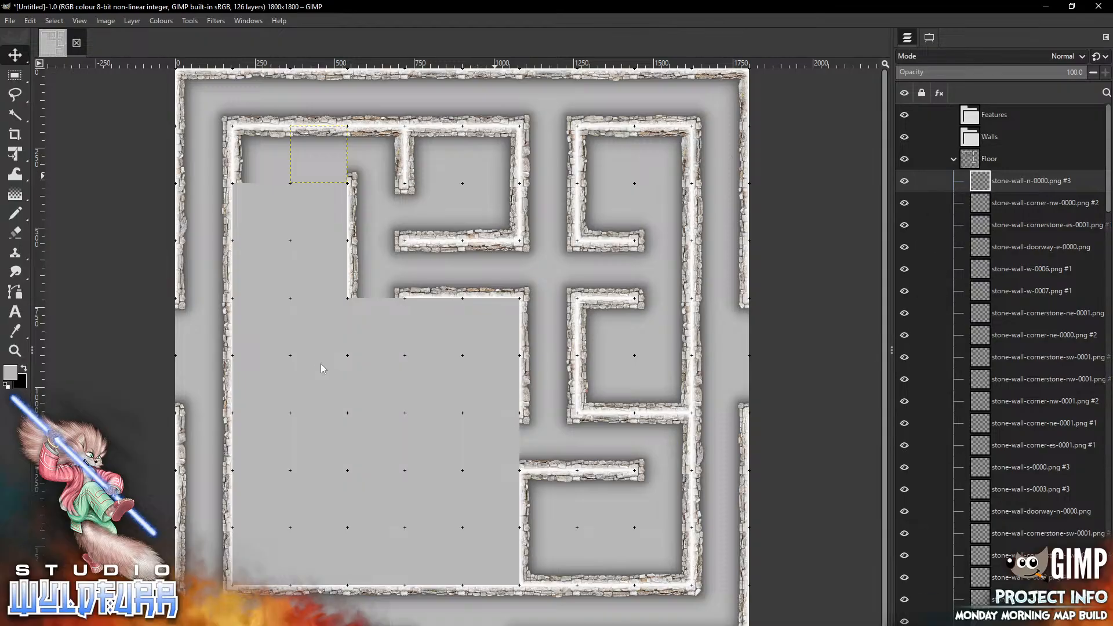
Add stone-wall-corner-sw-0001.png and place it in the cell below the large room's north-west corner
{"action": "scroll", "coordinate": [1001, 359], "scroll_direction": "down", "scroll_amount": 20}
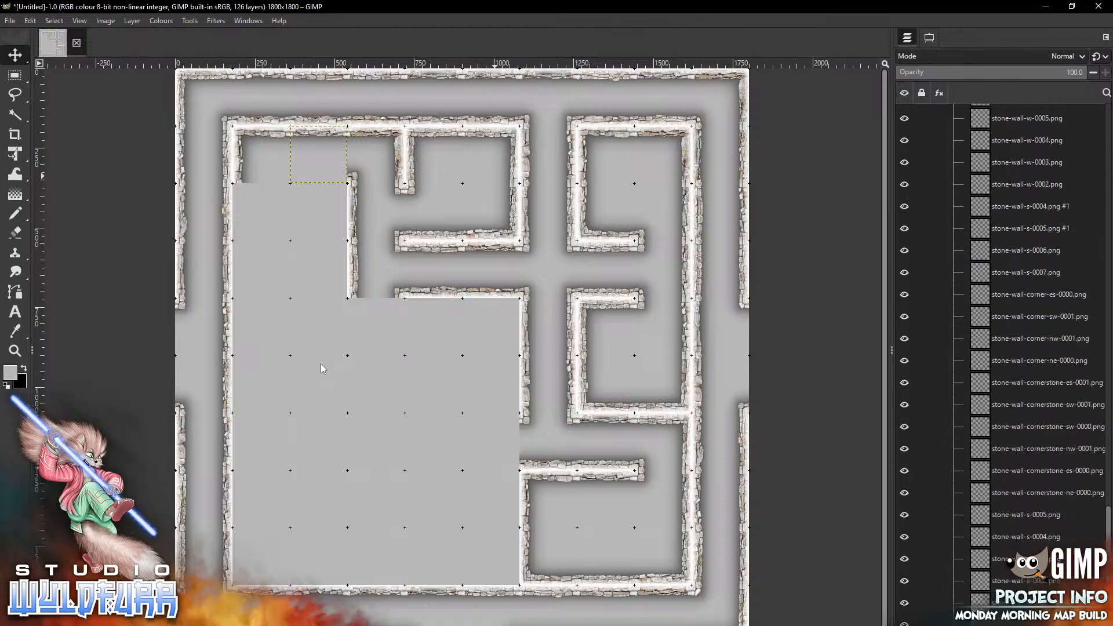
{"action": "scroll", "coordinate": [1001, 360], "scroll_direction": "up", "scroll_amount": 20}
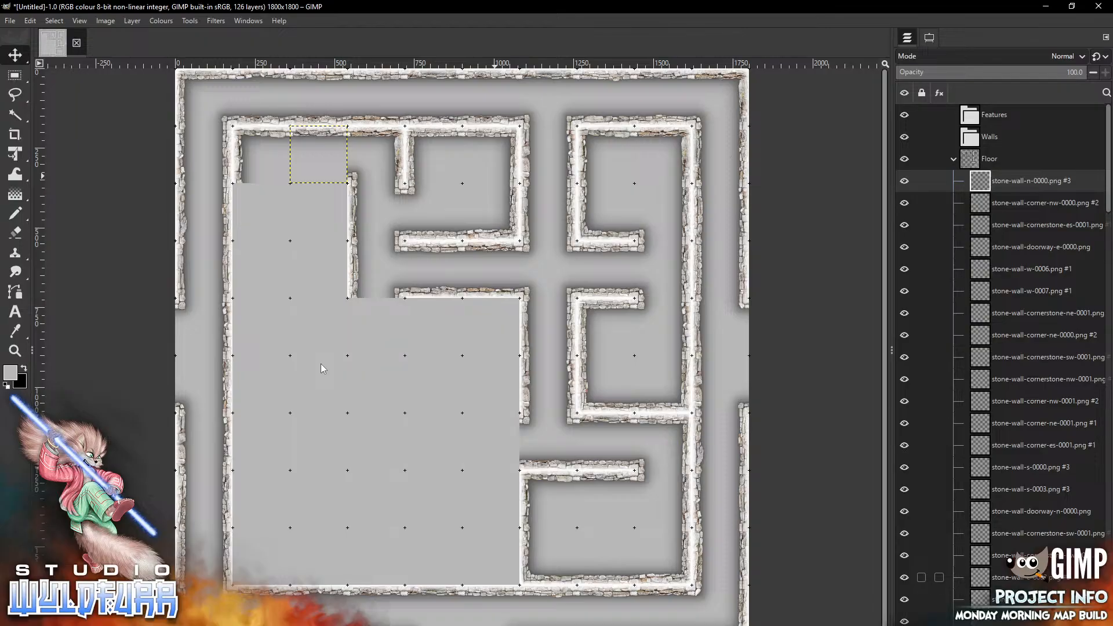
{"action": "key", "text": "alt+Tab"}
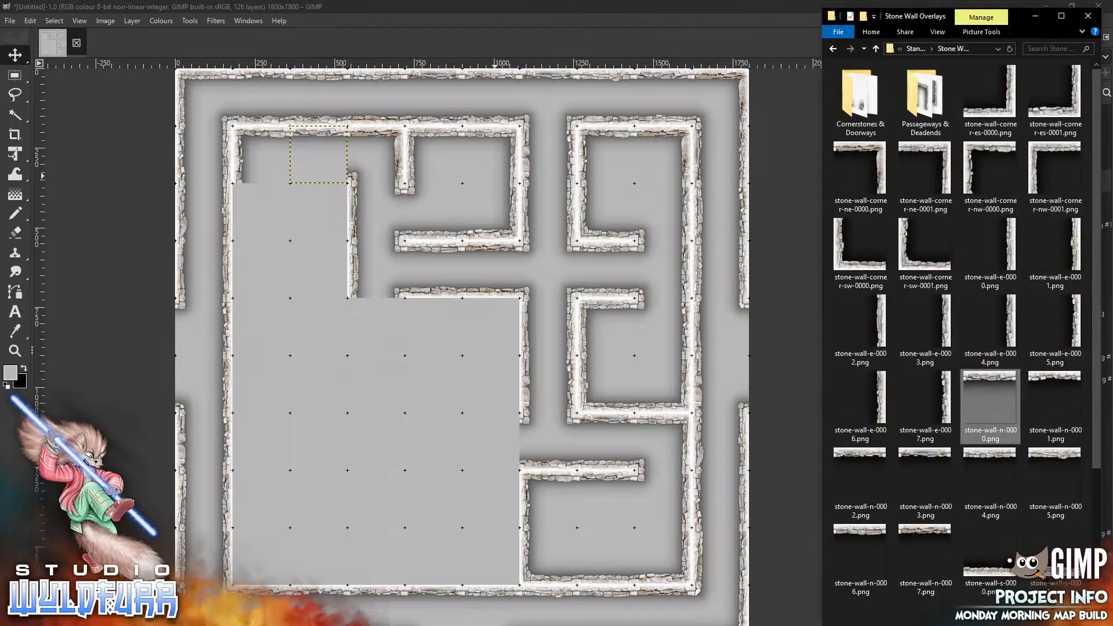
{"action": "left_click", "coordinate": [925, 243]}
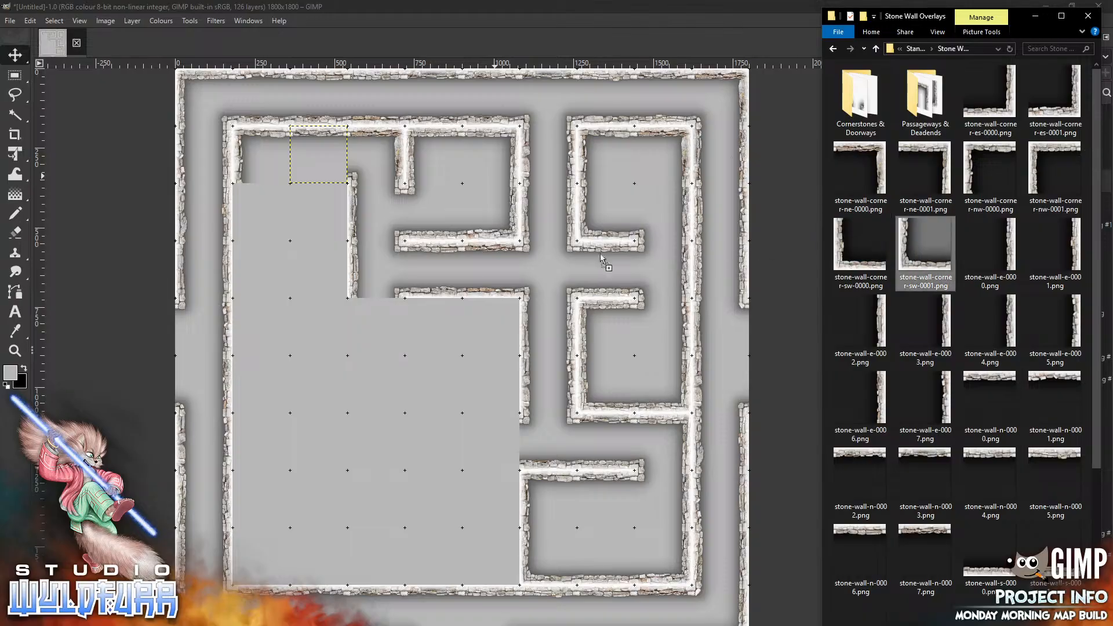
{"action": "left_click_drag", "start_coordinate": [272, 315], "coordinate": [272, 315]}
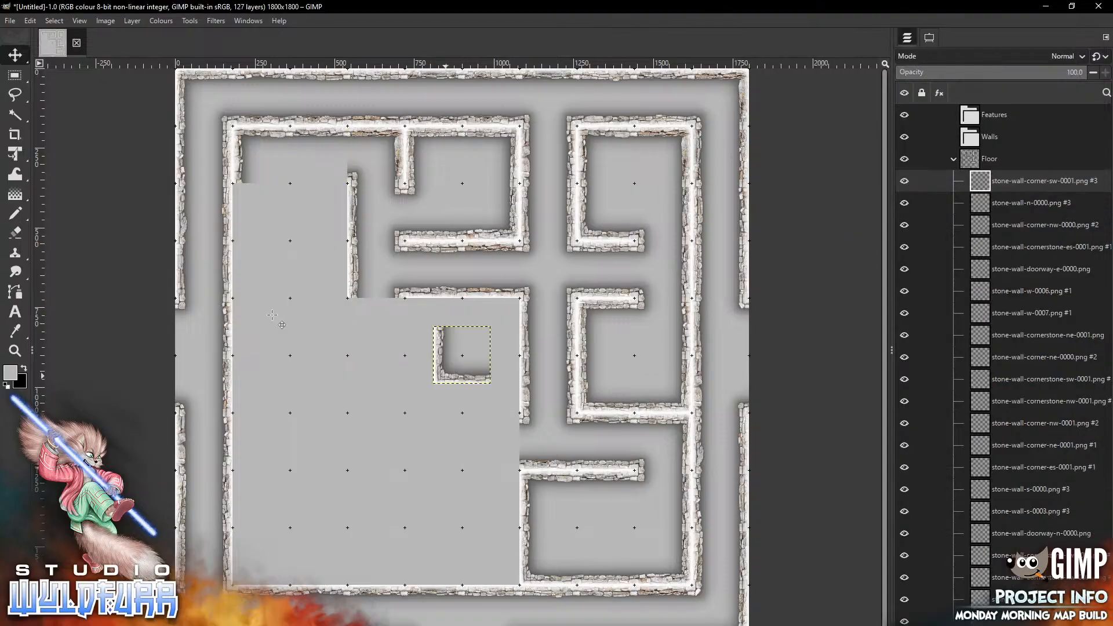
{"action": "left_click_drag", "start_coordinate": [462, 355], "coordinate": [261, 212]}
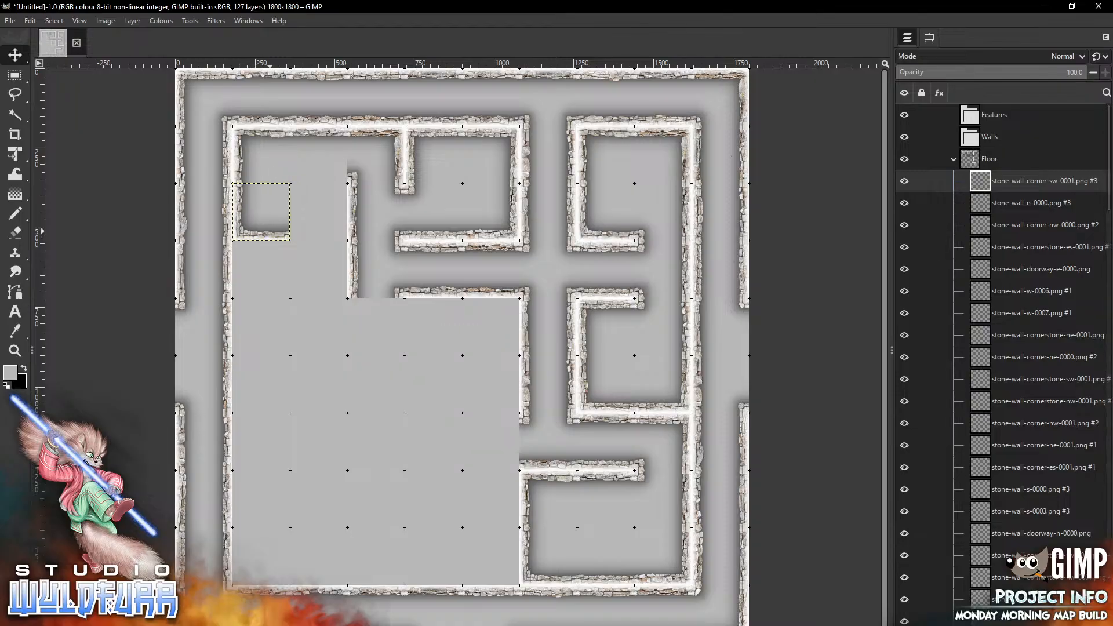
{"action": "key", "text": "alt+Tab"}
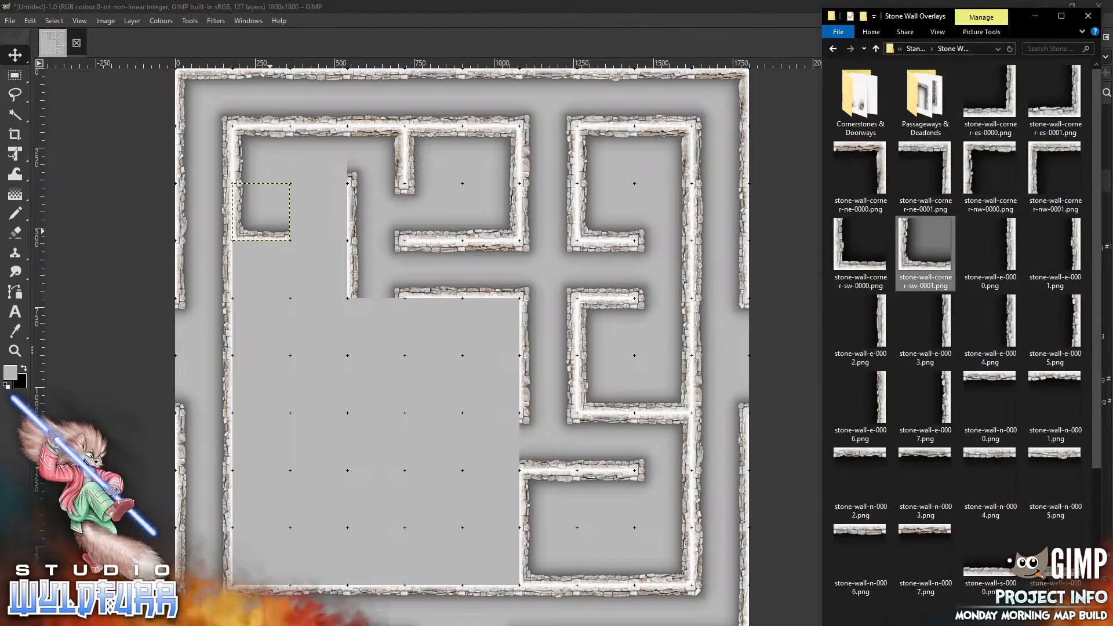
Add stone-wall-corner-es-0001.png and place it in the south-east cell of the upper-left room
{"action": "left_click_drag", "start_coordinate": [1054, 93], "coordinate": [330, 355]}
{"action": "mouse_move", "coordinate": [484, 377]}
{"action": "left_mouse_down"}
{"action": "mouse_move", "coordinate": [369, 246]}
{"action": "mouse_move", "coordinate": [341, 233]}
{"action": "left_mouse_up"}
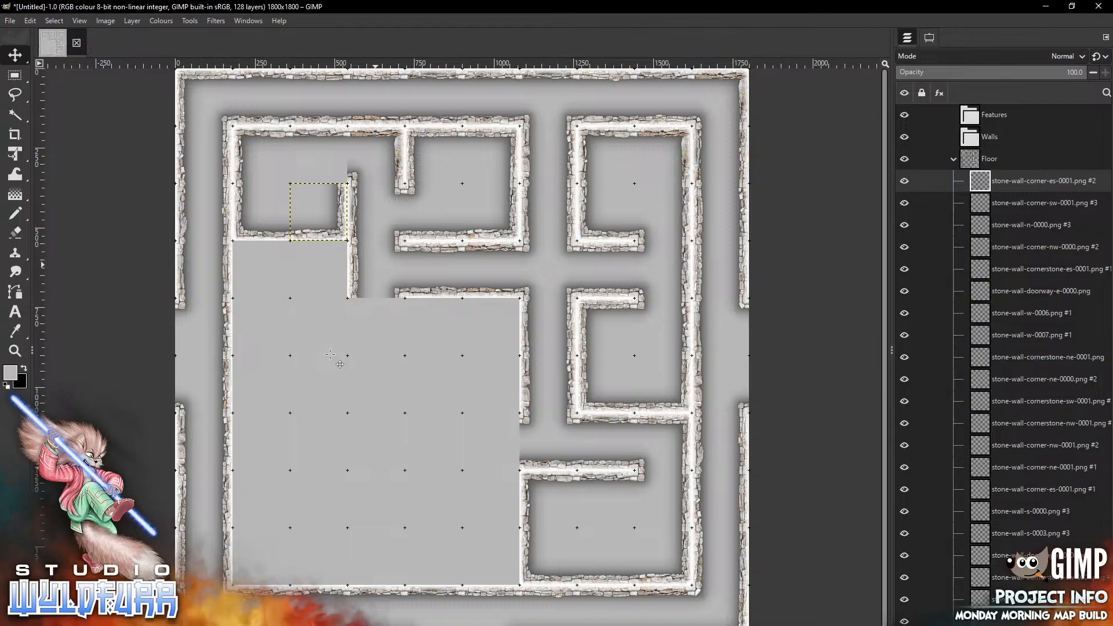
{"action": "key", "text": "alt+Tab"}
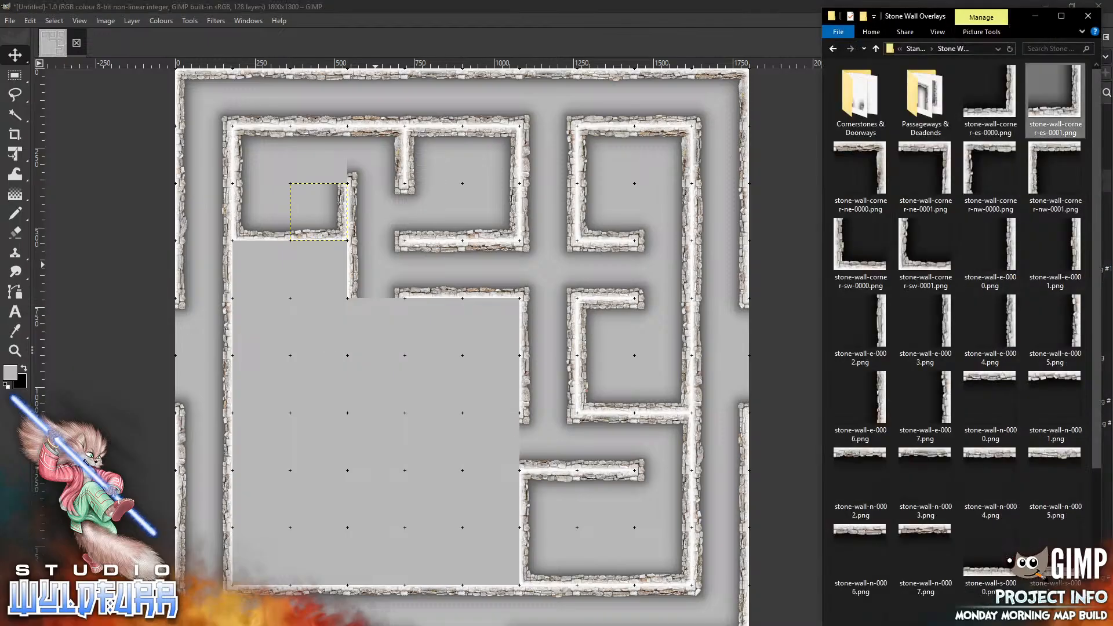
Open the Cornerstones & Doorways folder, add stone-wall-cornerstone-es-0001.png, and place it in the cell above that corner
{"action": "left_click", "coordinate": [855, 110]}
{"action": "double_click", "coordinate": [855, 110]}
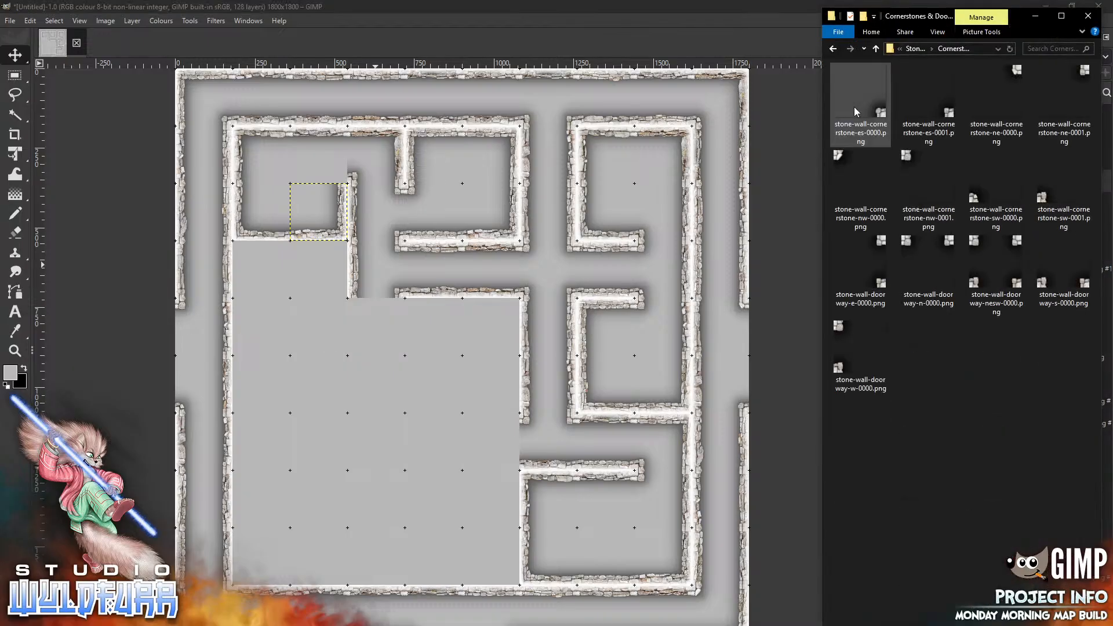
{"action": "left_click_drag", "start_coordinate": [927, 105], "coordinate": [366, 354]}
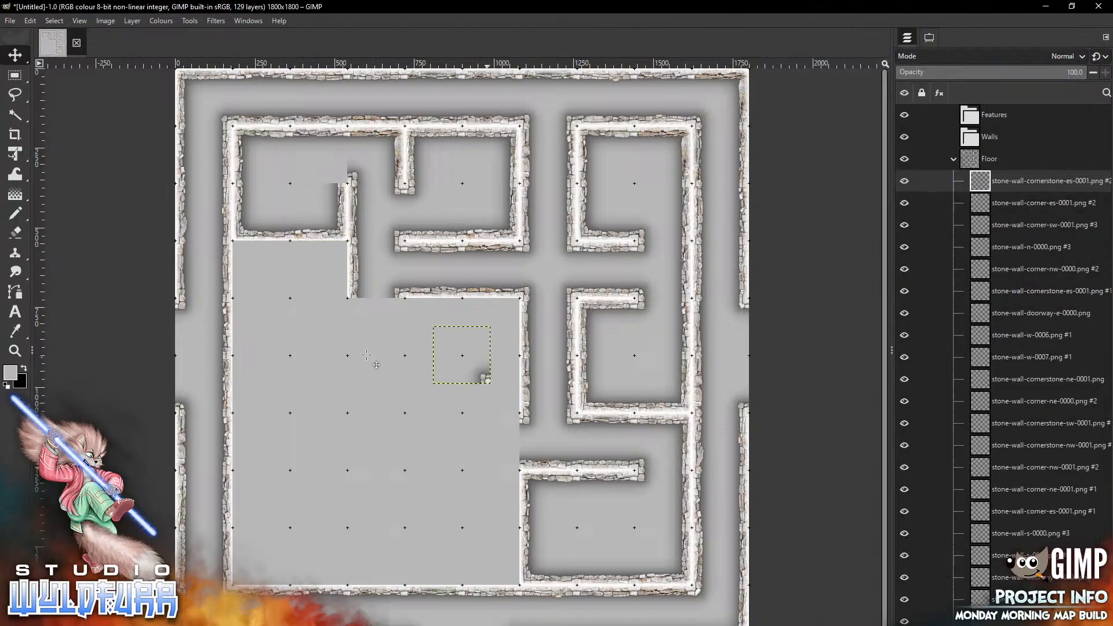
{"action": "left_click_drag", "start_coordinate": [487, 379], "coordinate": [344, 179]}
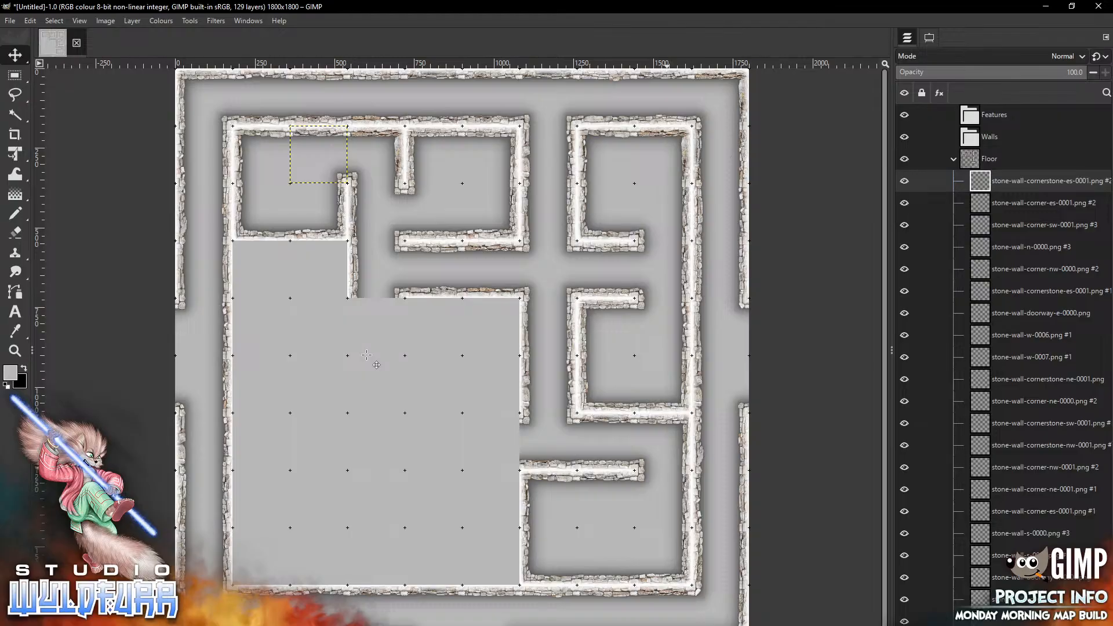
{"action": "key", "text": "alt+Tab"}
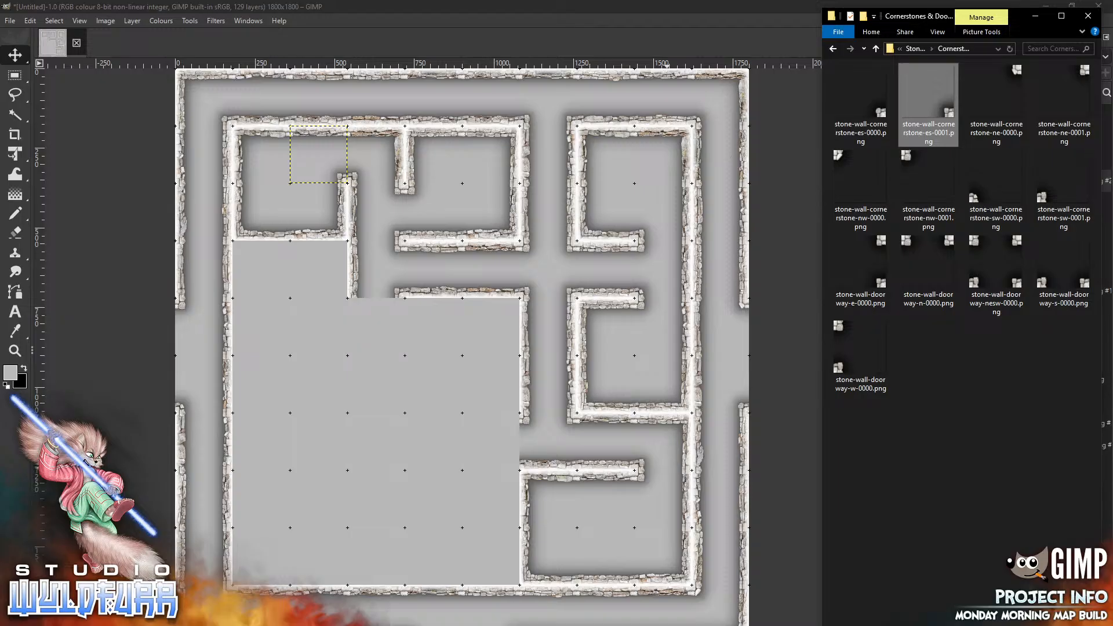
Return to the Stone Wall Overlays folder, add stone-wall-corner-ne-0001.png, and place it in the cell below the upper-left room
{"action": "left_click", "coordinate": [916, 51]}
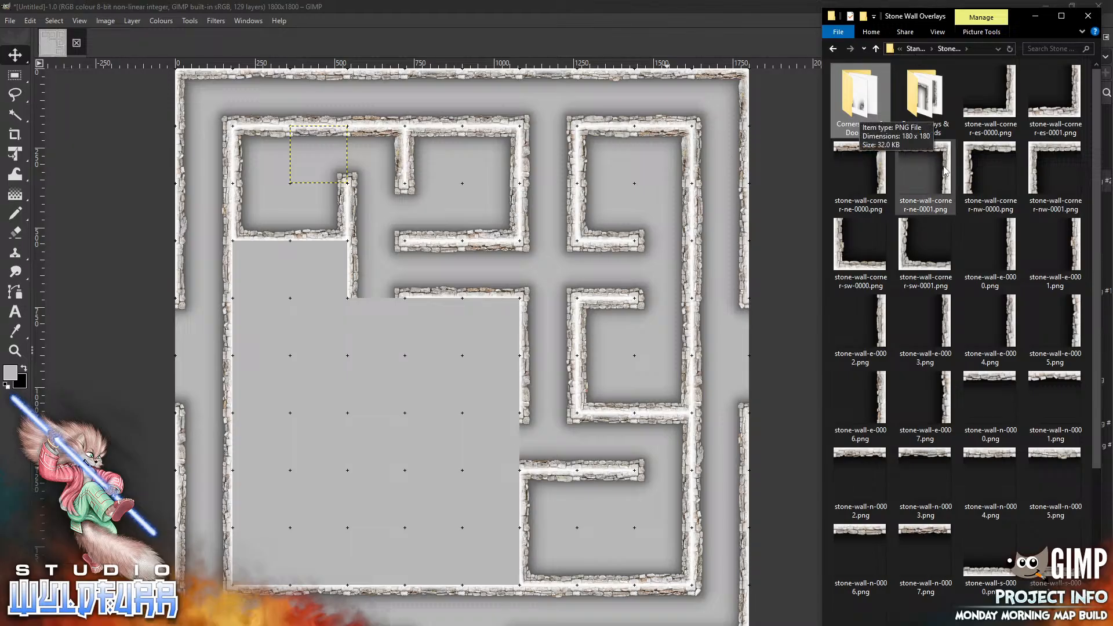
{"action": "left_click_drag", "start_coordinate": [944, 167], "coordinate": [338, 377]}
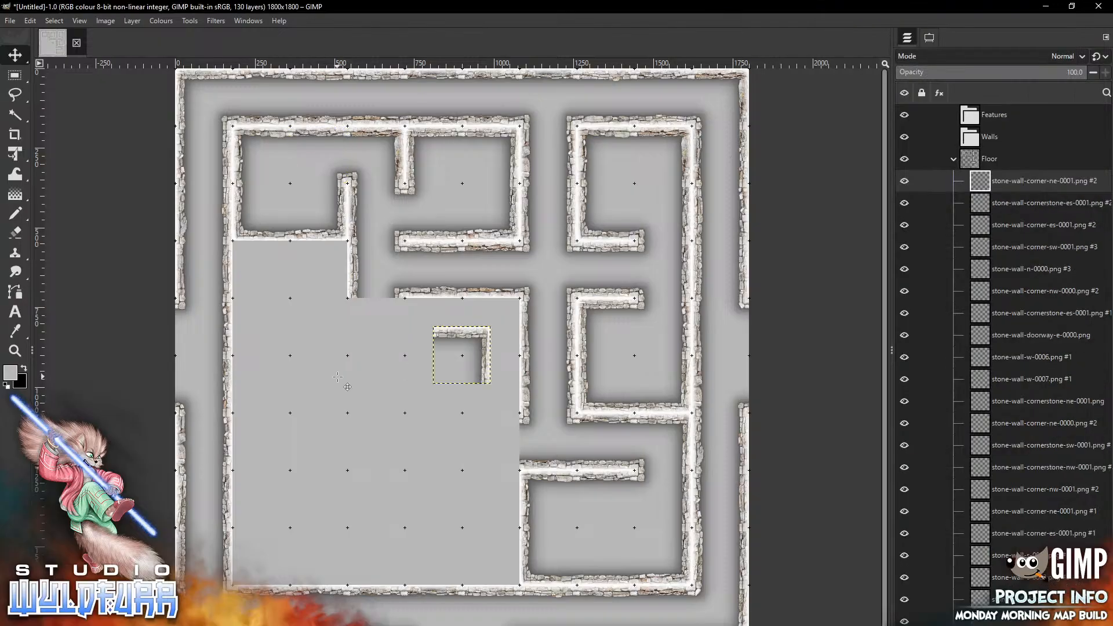
{"action": "left_click_drag", "start_coordinate": [455, 332], "coordinate": [331, 246]}
{"action": "key", "text": "alt+Tab"}
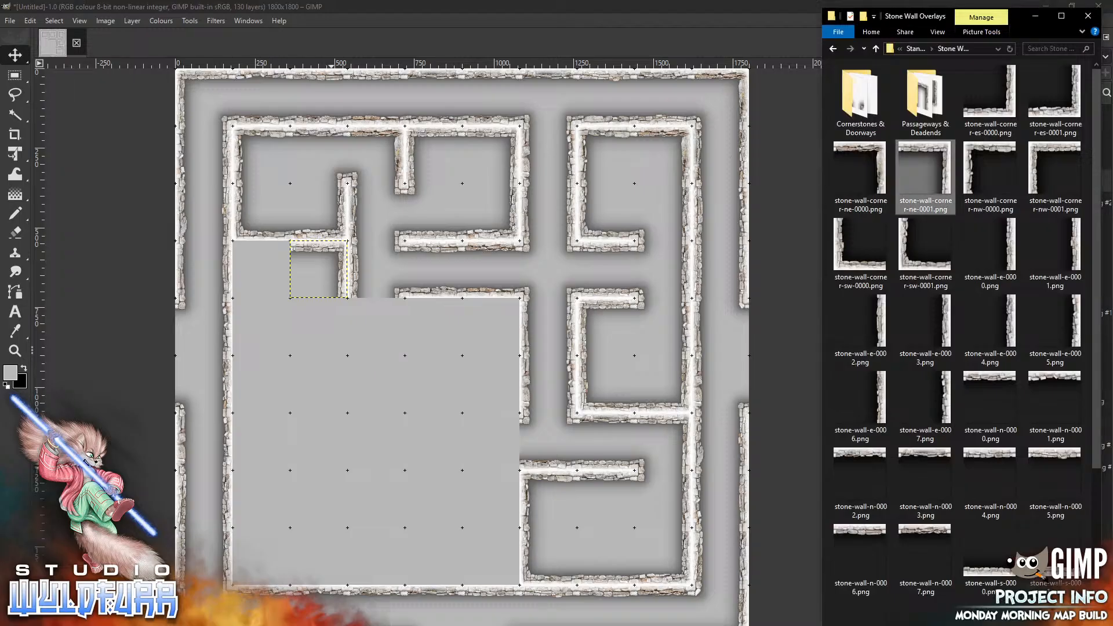
Add stone-wall-corner-nw-0001.png and place it in the cell west of the new north-east corner
{"action": "left_click", "coordinate": [988, 154]}
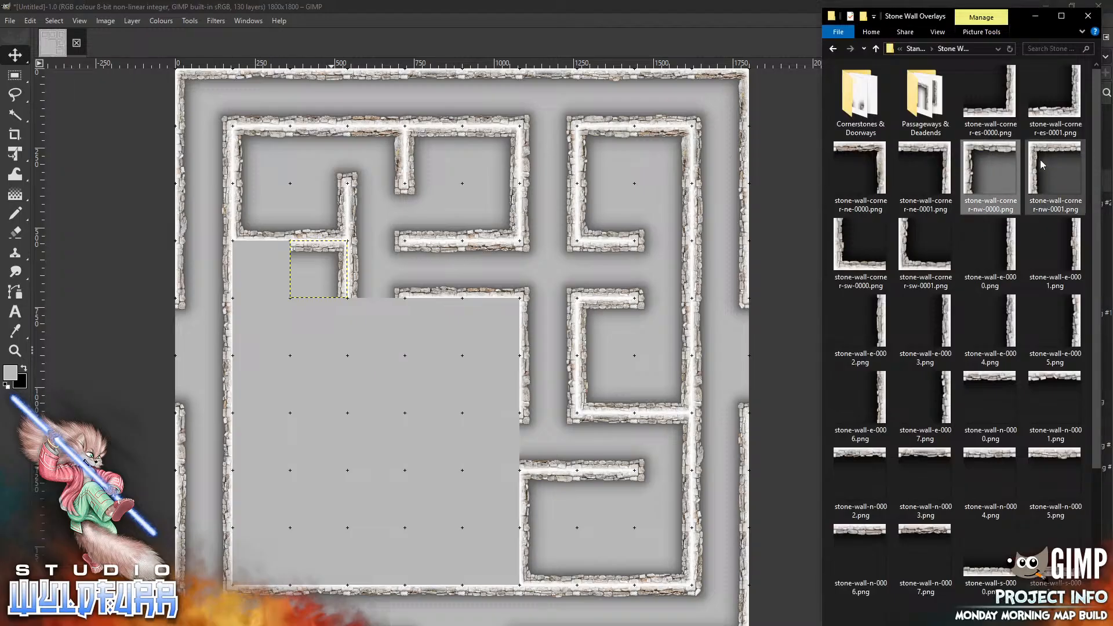
{"action": "left_click_drag", "start_coordinate": [1052, 152], "coordinate": [334, 363]}
{"action": "left_click_drag", "start_coordinate": [465, 333], "coordinate": [263, 251]}
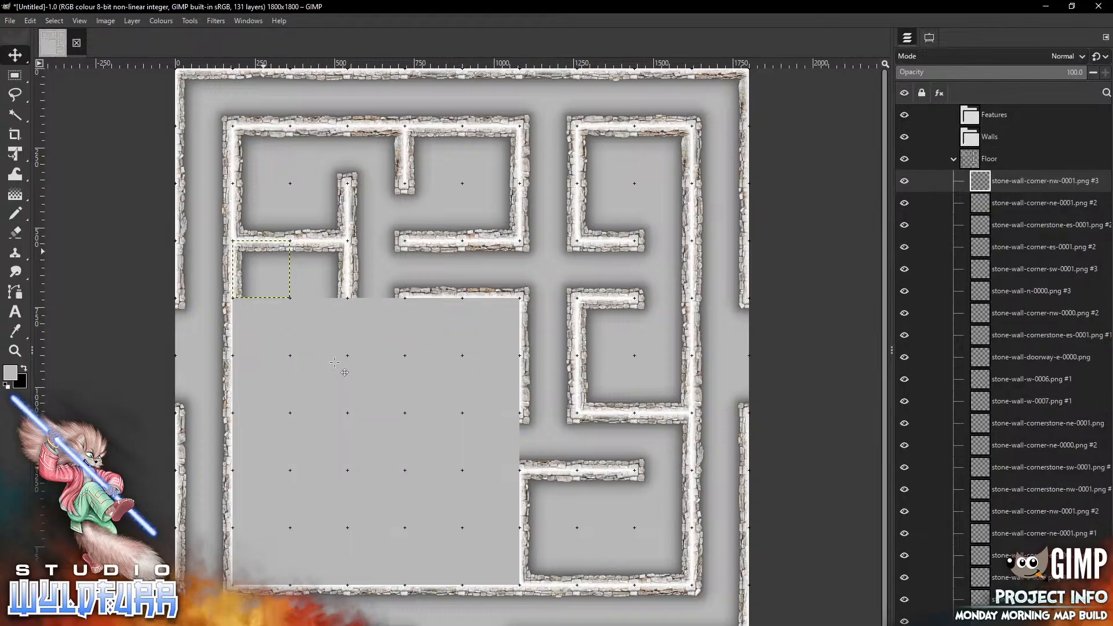
{"action": "key", "text": "alt+Tab"}
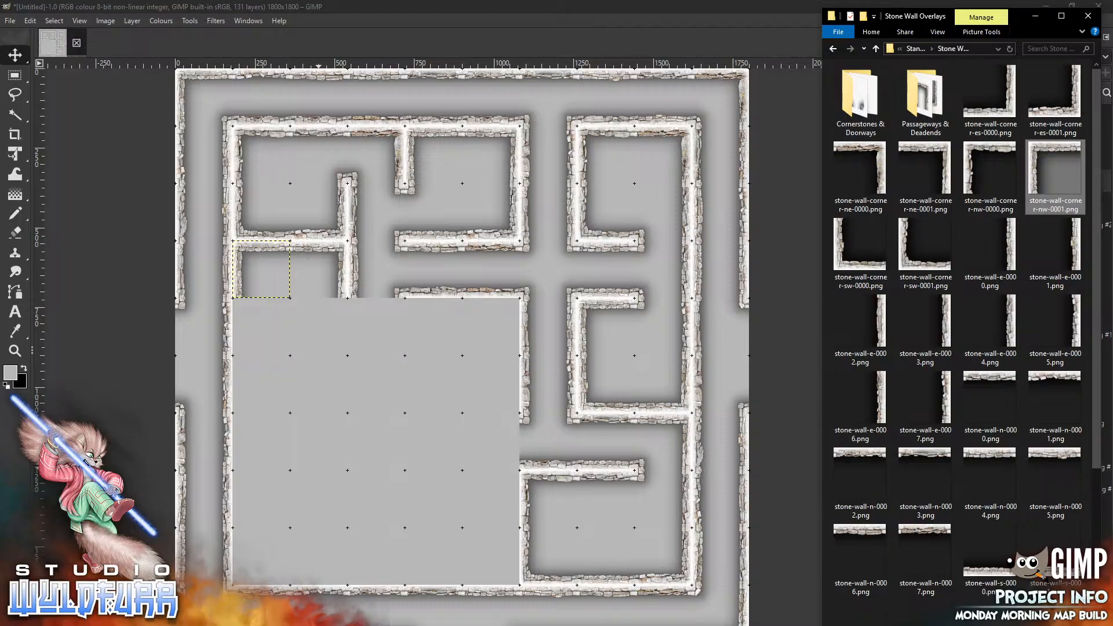
Add stone-wall-corner-sw-0001.png and place it in the bottom-left cell of the large room
{"action": "left_click", "coordinate": [921, 268]}
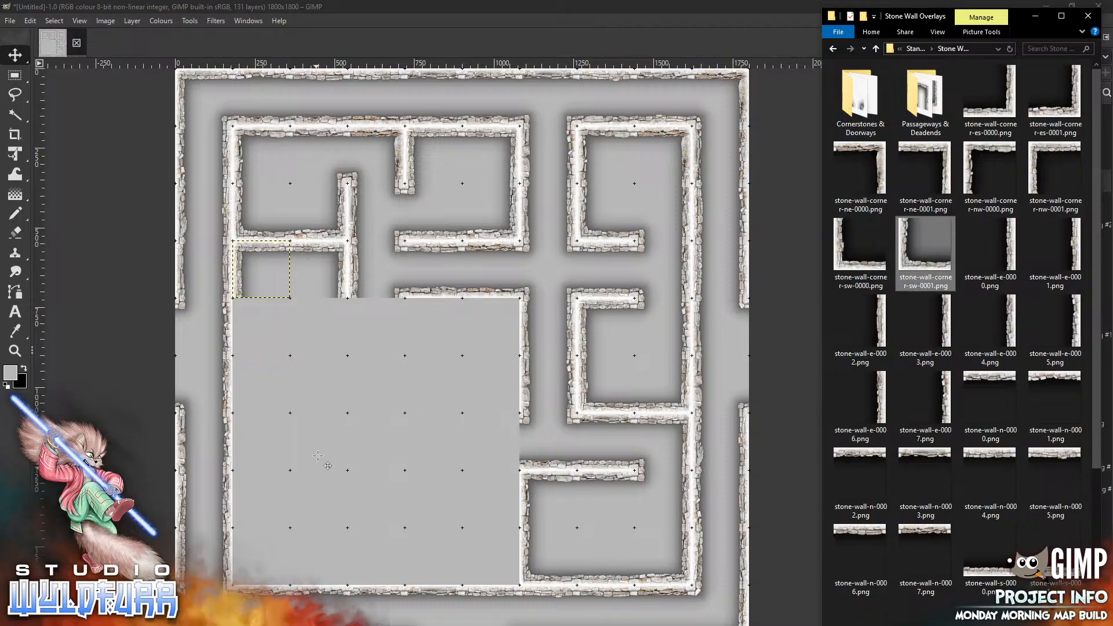
{"action": "left_click_drag", "start_coordinate": [925, 244], "coordinate": [318, 455]}
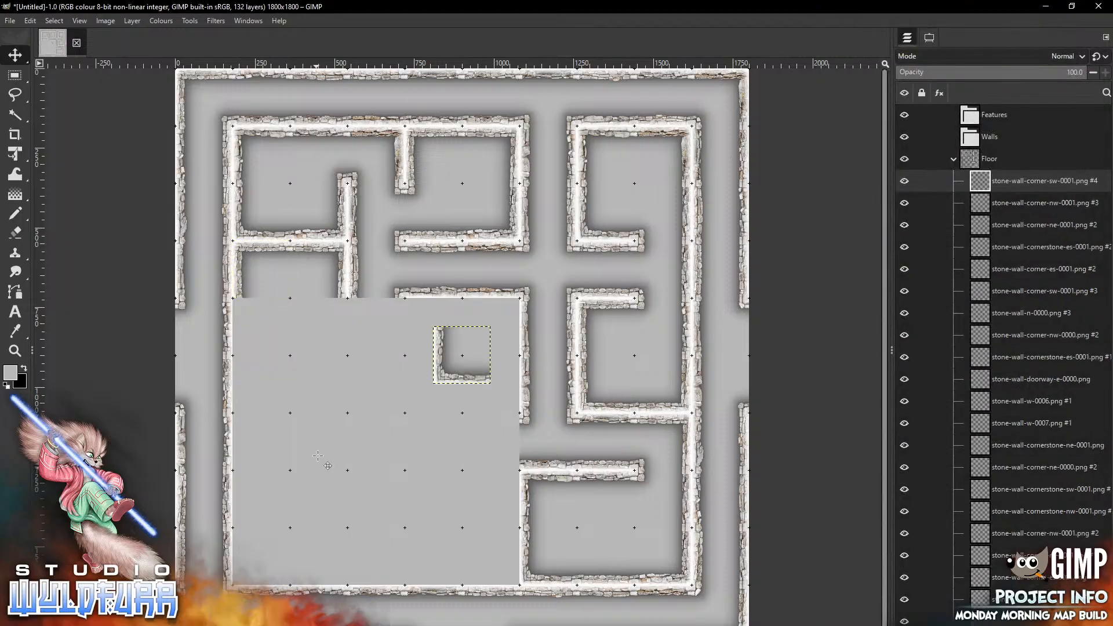
{"action": "mouse_move", "coordinate": [473, 358]}
{"action": "left_mouse_down"}
{"action": "mouse_move", "coordinate": [257, 551]}
{"action": "mouse_move", "coordinate": [273, 559]}
{"action": "left_mouse_up"}
{"action": "key", "text": "alt+Tab"}
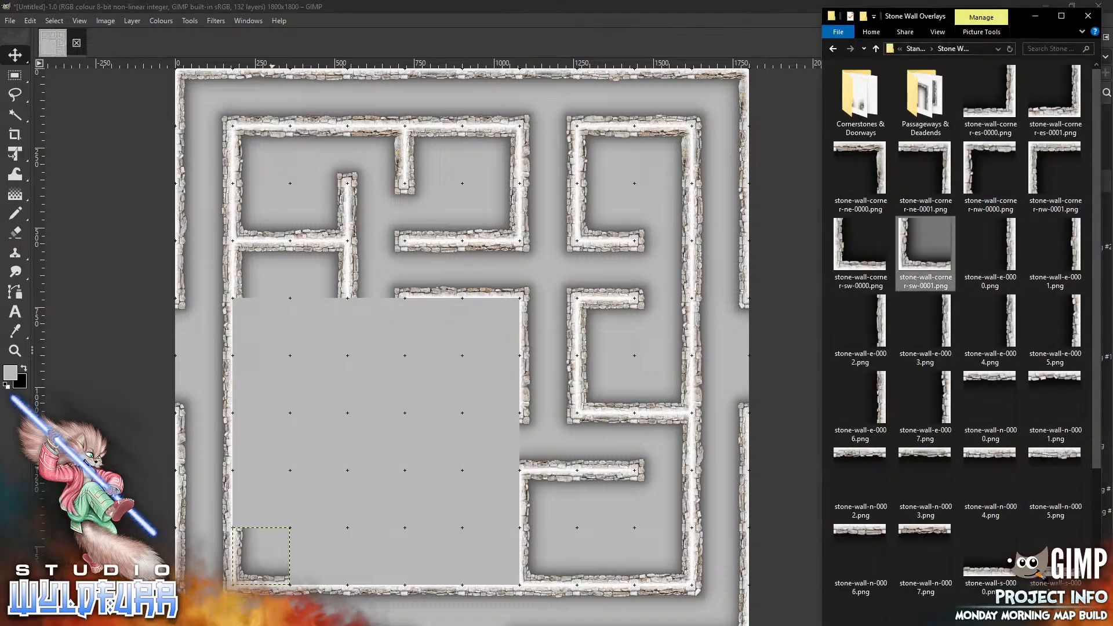
Add stone-wall-corner-sw-0000.png and place it in the cell below the new north-west corner
{"action": "left_click_drag", "start_coordinate": [854, 267], "coordinate": [383, 392]}
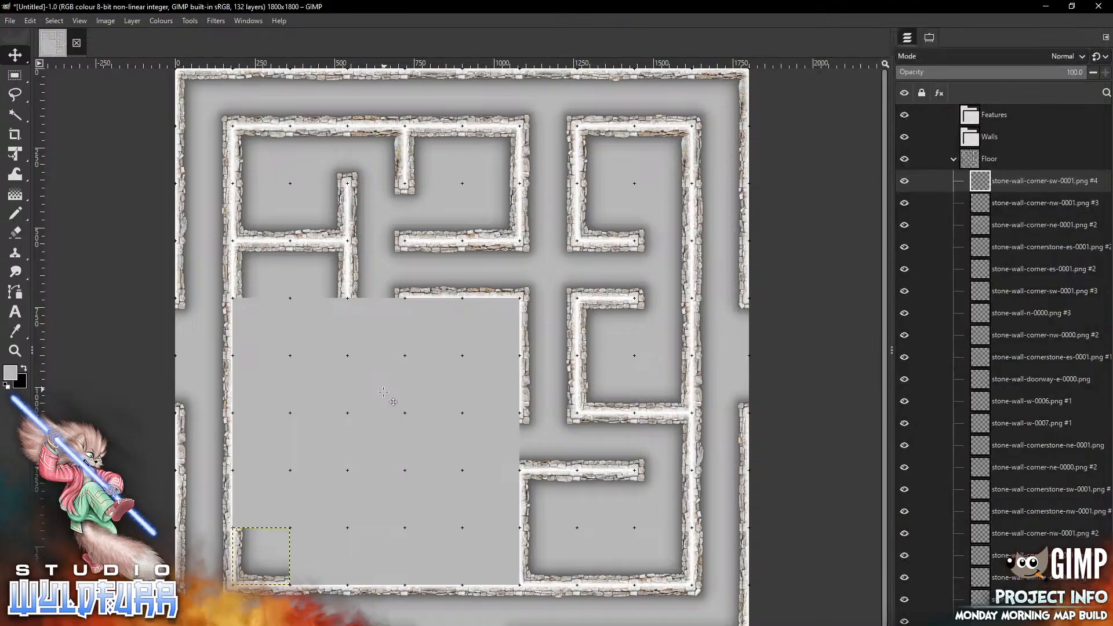
{"action": "left_click_drag", "start_coordinate": [472, 360], "coordinate": [271, 341]}
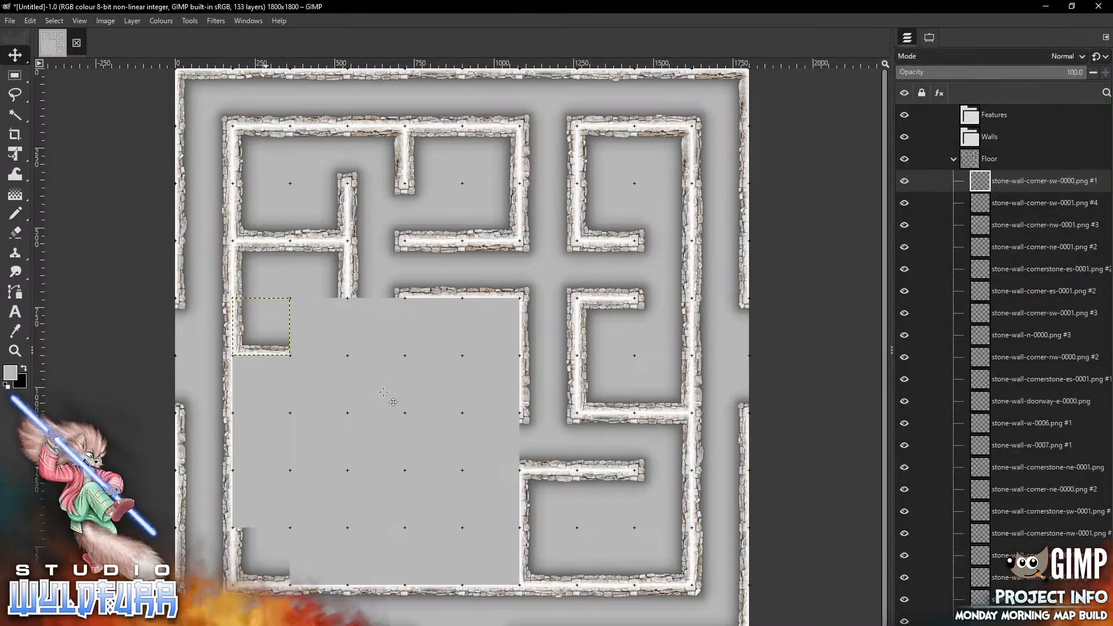
{"action": "key", "text": "alt+Tab"}
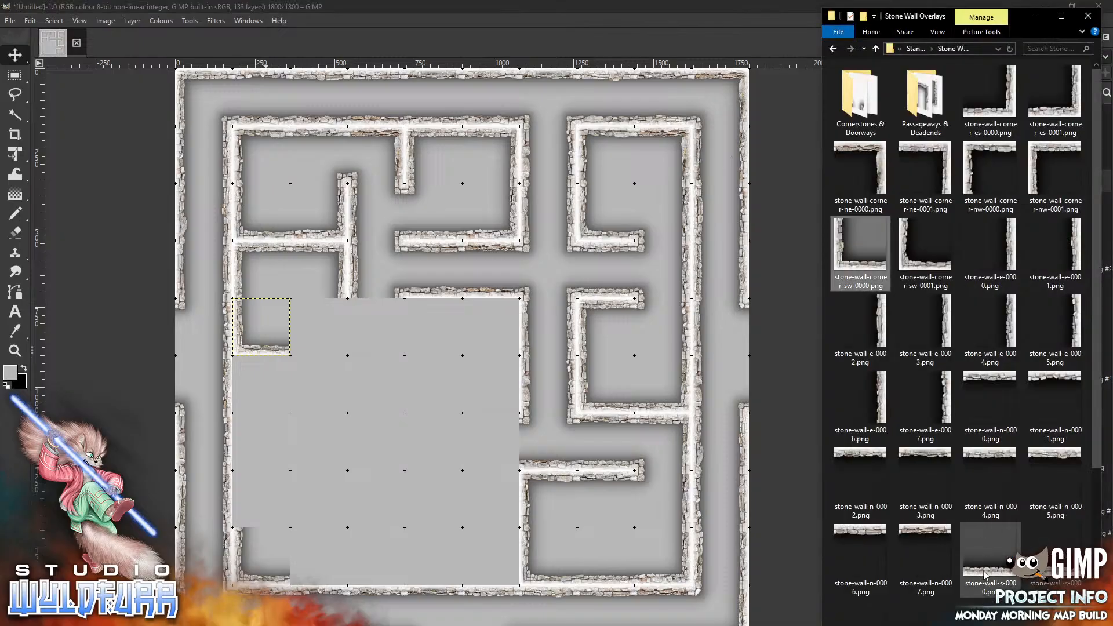
Add stone-wall-s-0000.png and place it in the cell east of that south-west corner
{"action": "left_click_drag", "start_coordinate": [983, 574], "coordinate": [352, 358]}
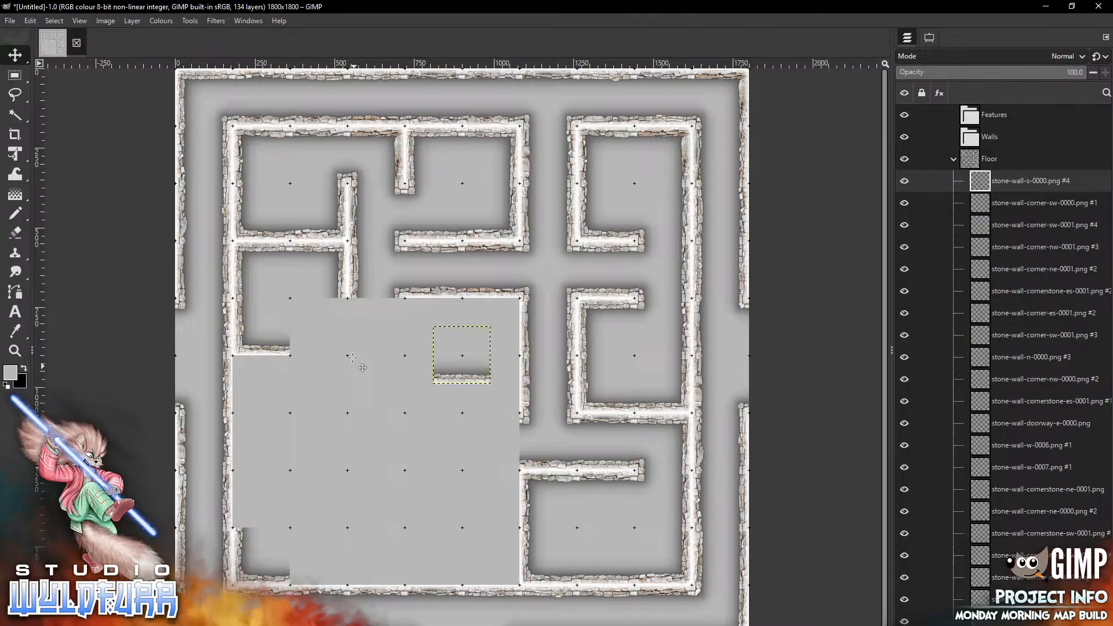
{"action": "left_click_drag", "start_coordinate": [462, 355], "coordinate": [337, 348]}
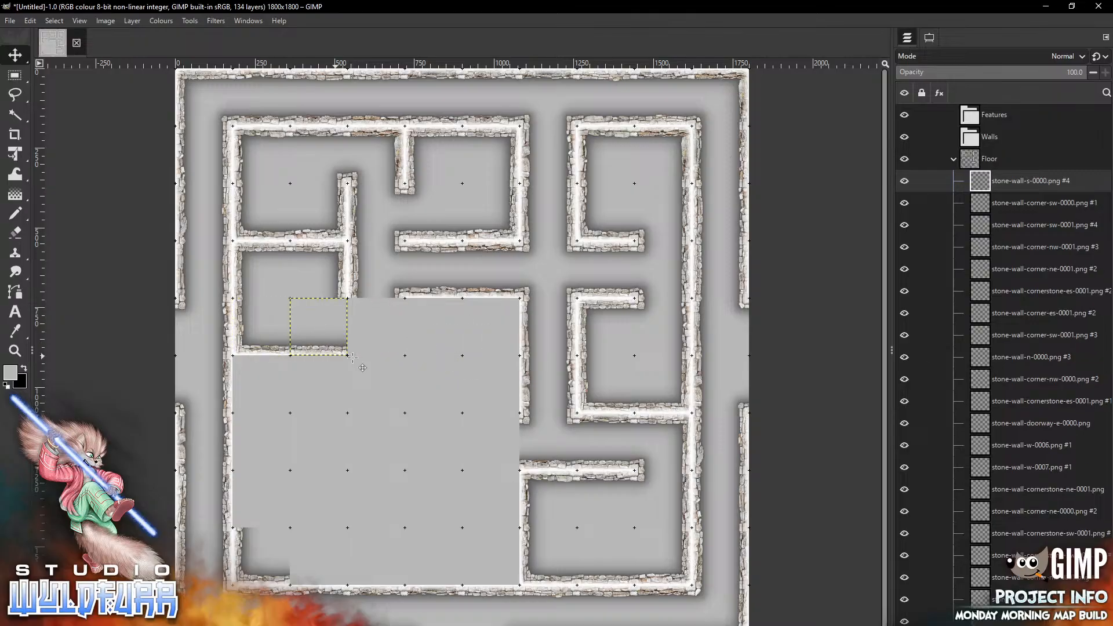
{"action": "key", "text": "alt+Tab"}
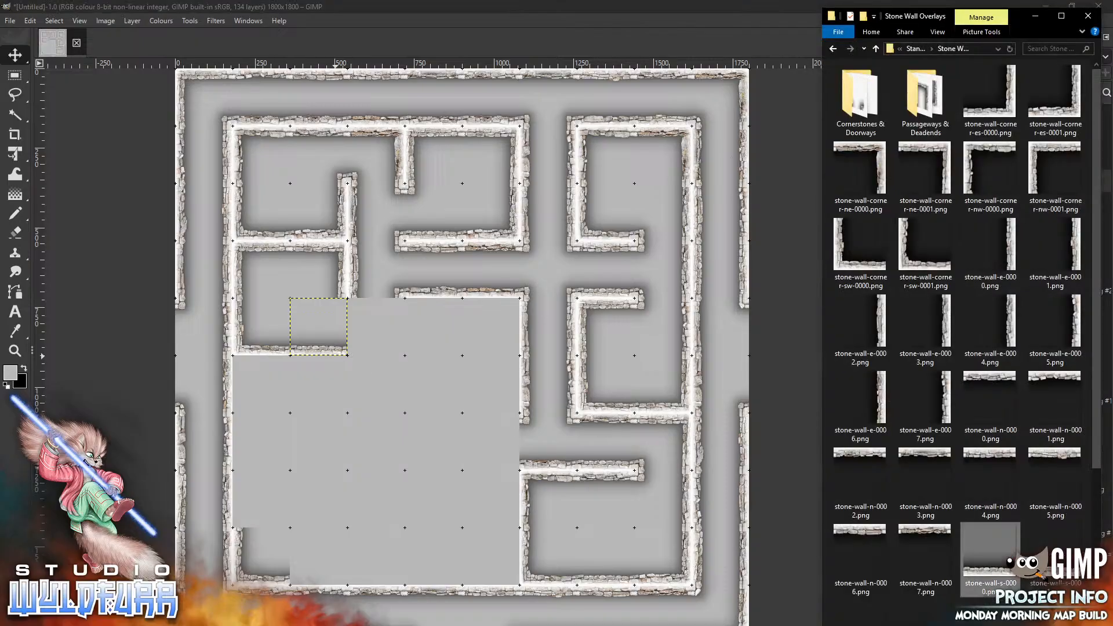
Open the Cornerstones & Doorways folder, add stone-wall-doorway-nesw-0000.png, and place it in the next cell east
{"action": "double_click", "coordinate": [861, 95]}
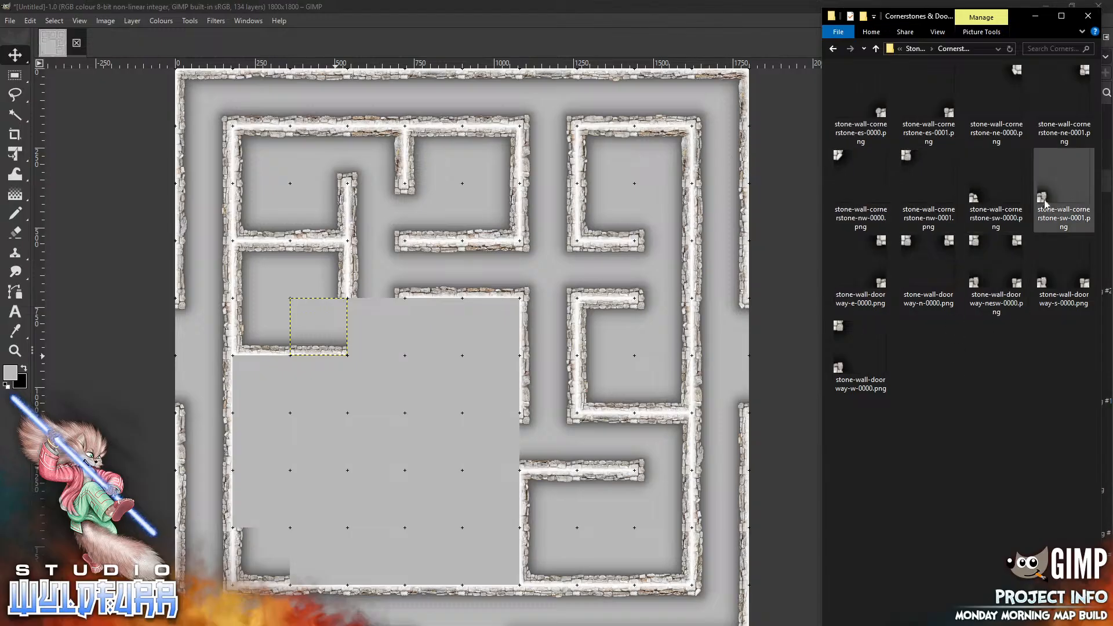
{"action": "left_click_drag", "start_coordinate": [992, 264], "coordinate": [394, 403]}
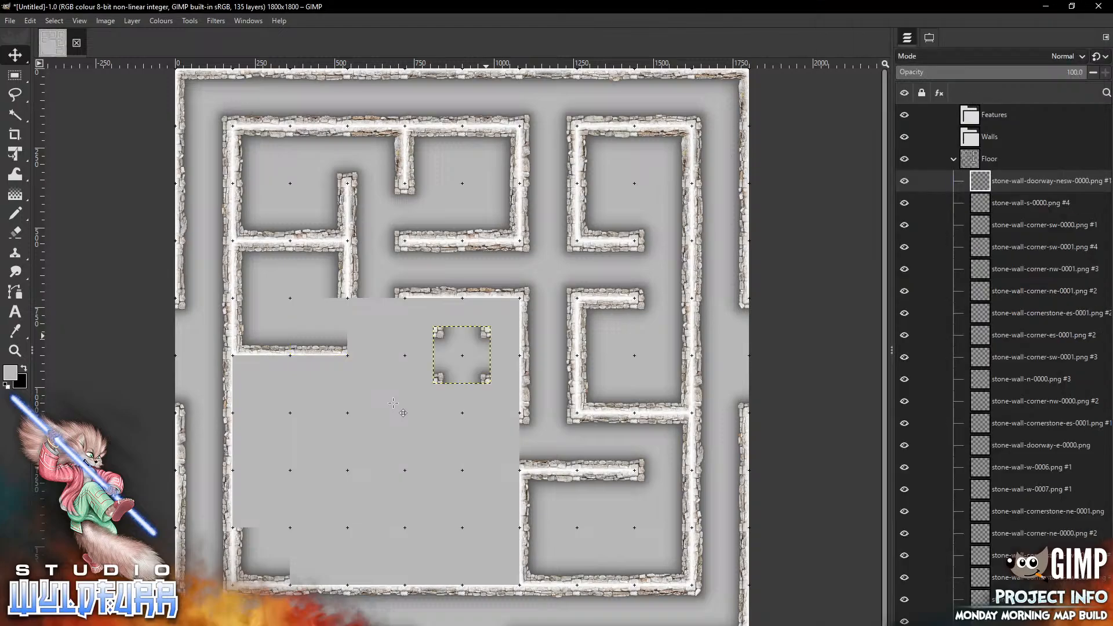
{"action": "left_click_drag", "start_coordinate": [486, 335], "coordinate": [394, 314]}
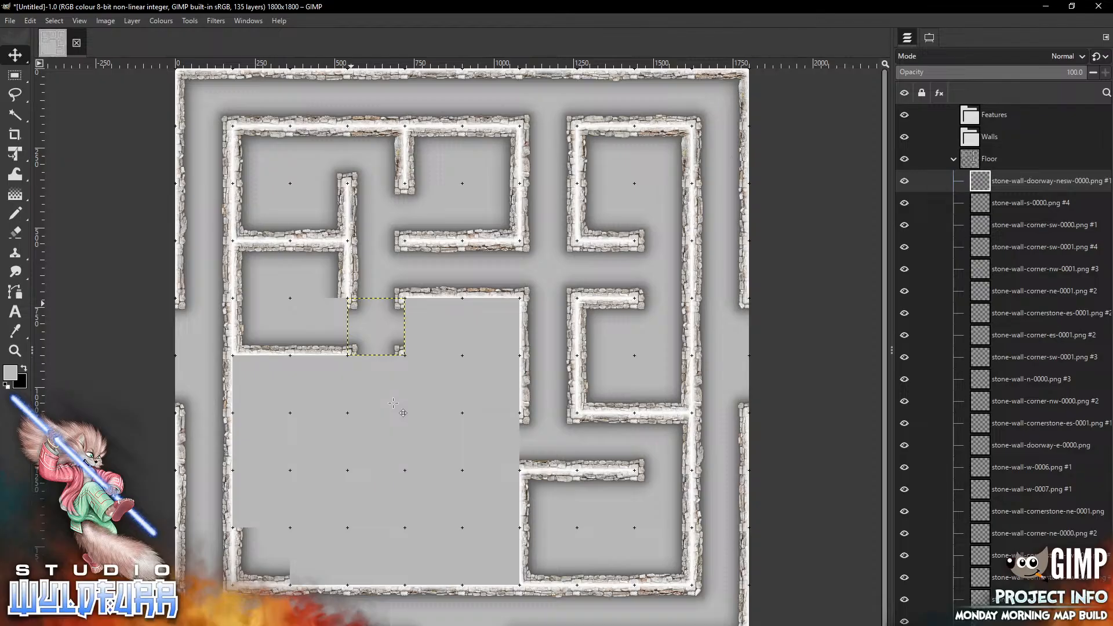
{"action": "key", "text": "alt+Tab"}
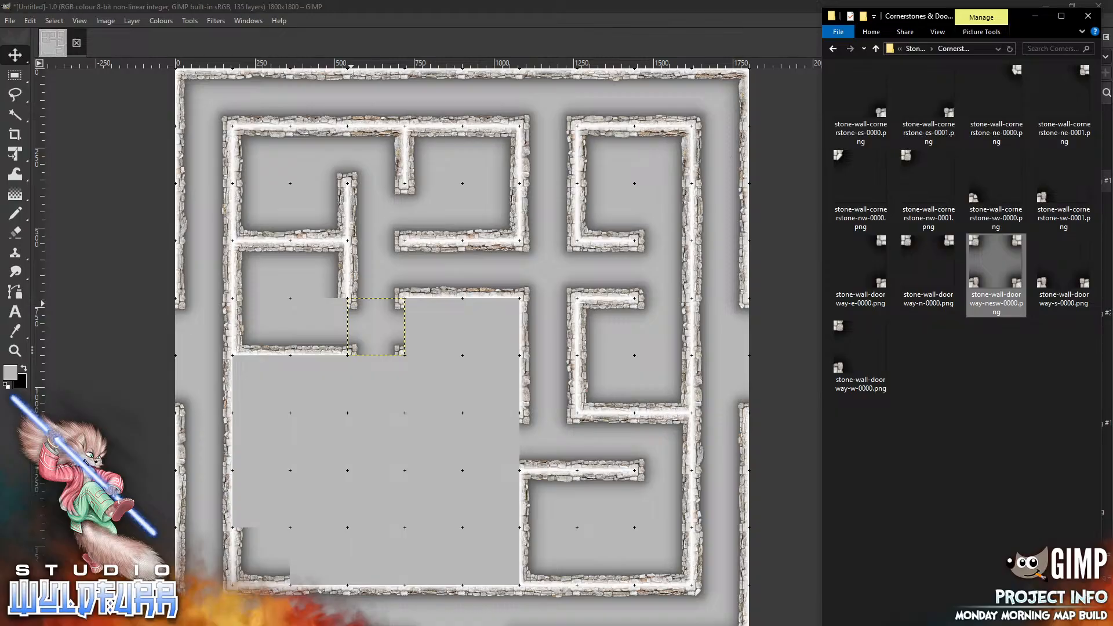
Add stone-wall-cornerstone-ne-0001.png and place it on the same cell as the south wall segment
{"action": "left_click_drag", "start_coordinate": [1064, 99], "coordinate": [384, 427]}
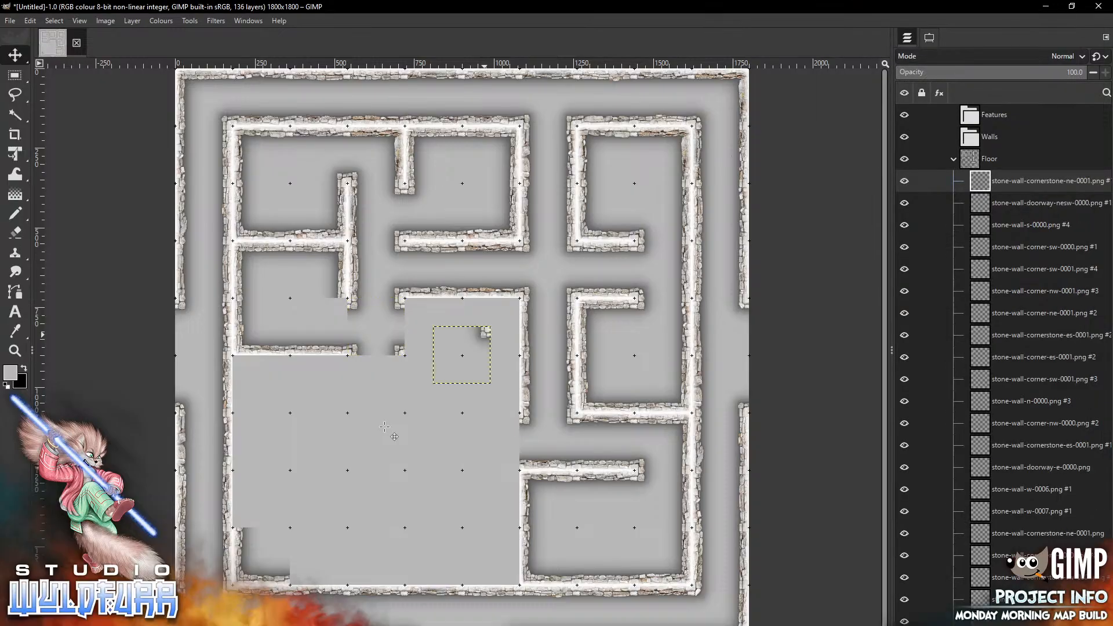
{"action": "left_click_drag", "start_coordinate": [416, 349], "coordinate": [343, 309]}
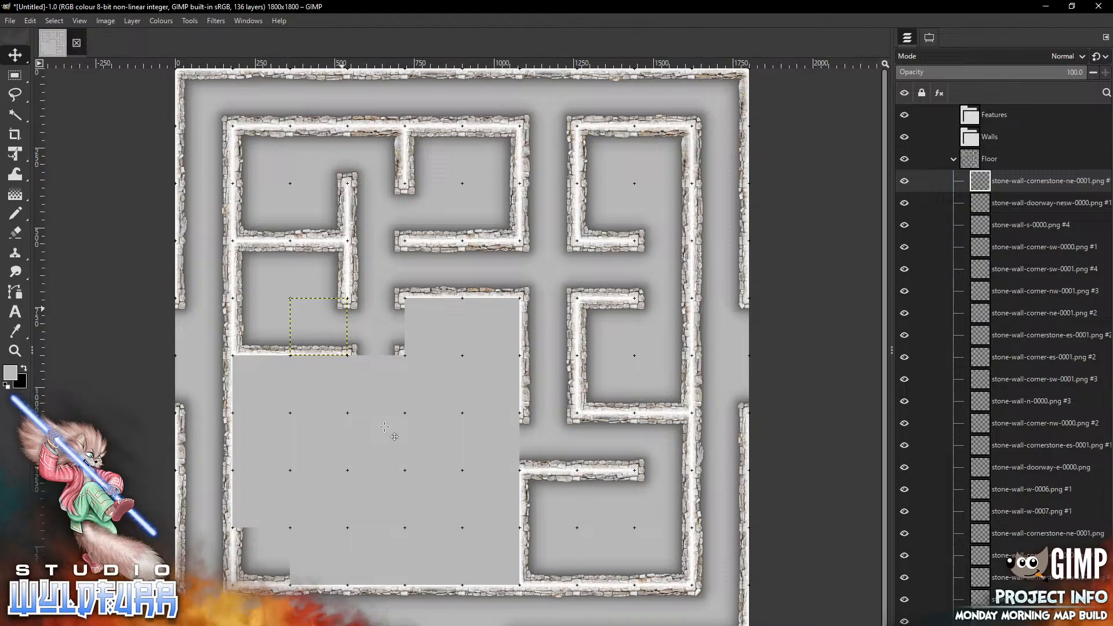
{"action": "key", "text": "alt+Tab"}
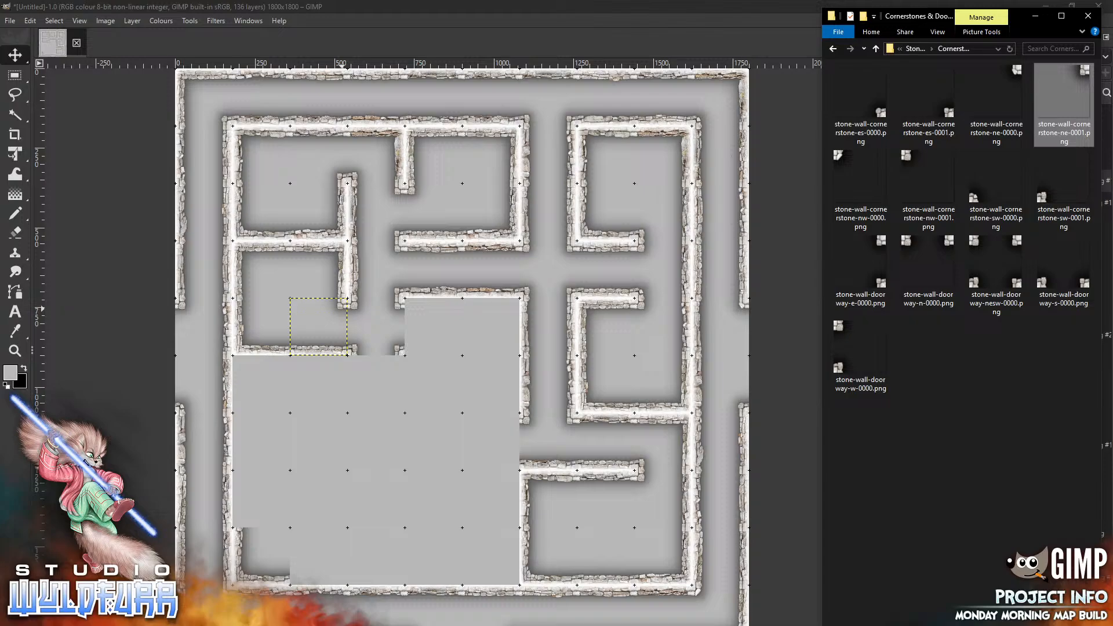
Return to the Stone Wall Overlays folder, add stone-wall-corner-ne-0001.png, and place it at the central room's north-east corner
{"action": "left_click", "coordinate": [916, 49]}
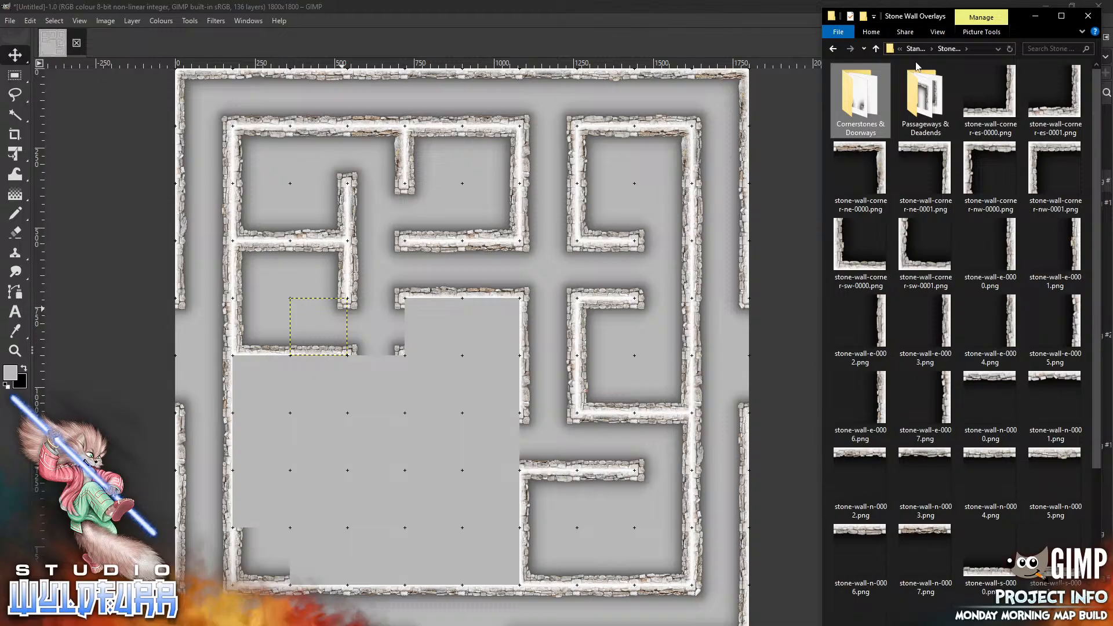
{"action": "left_click_drag", "start_coordinate": [945, 152], "coordinate": [460, 411]}
{"action": "left_click_drag", "start_coordinate": [482, 336], "coordinate": [516, 305]}
{"action": "key", "text": "alt+Tab"}
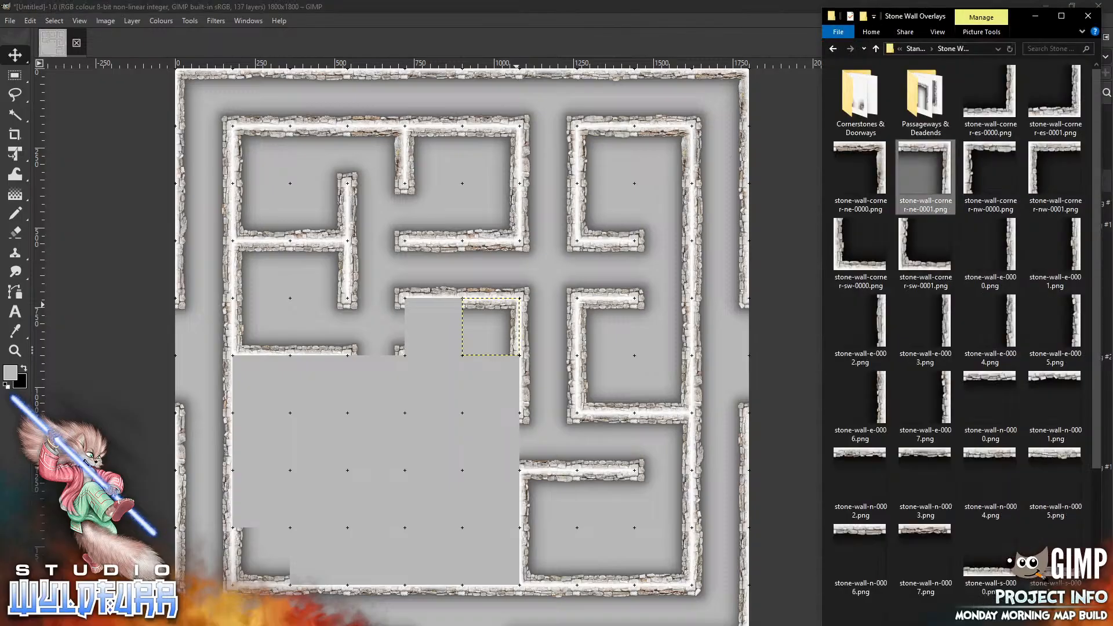
Add stone-wall-n-0002.png and place it in the cell west of that north-east corner
{"action": "left_click_drag", "start_coordinate": [862, 457], "coordinate": [404, 451]}
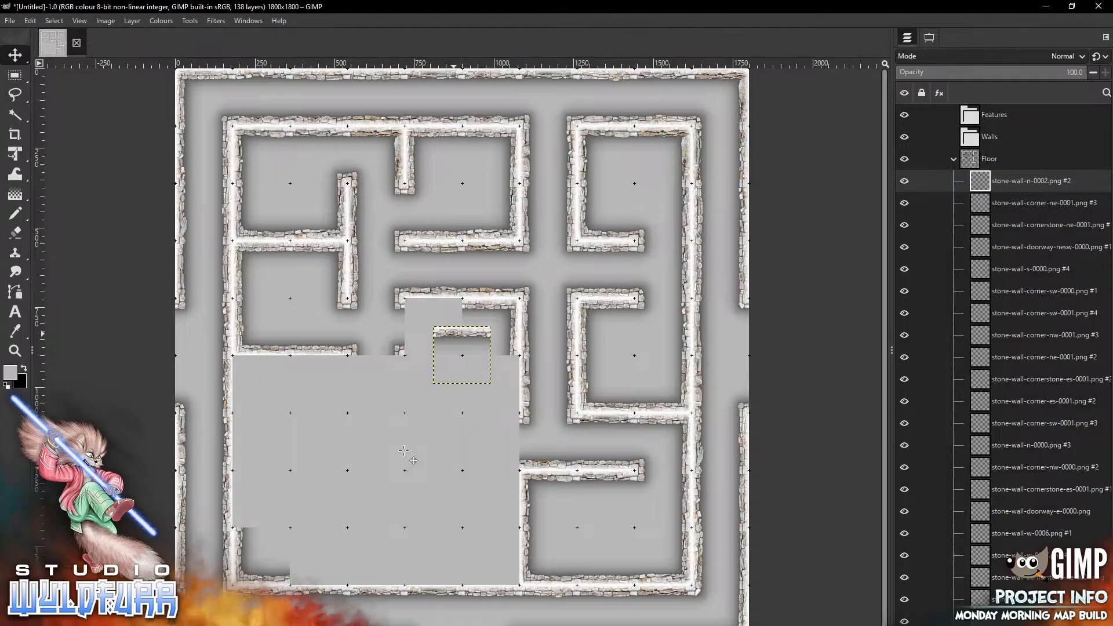
{"action": "left_click_drag", "start_coordinate": [454, 334], "coordinate": [422, 305]}
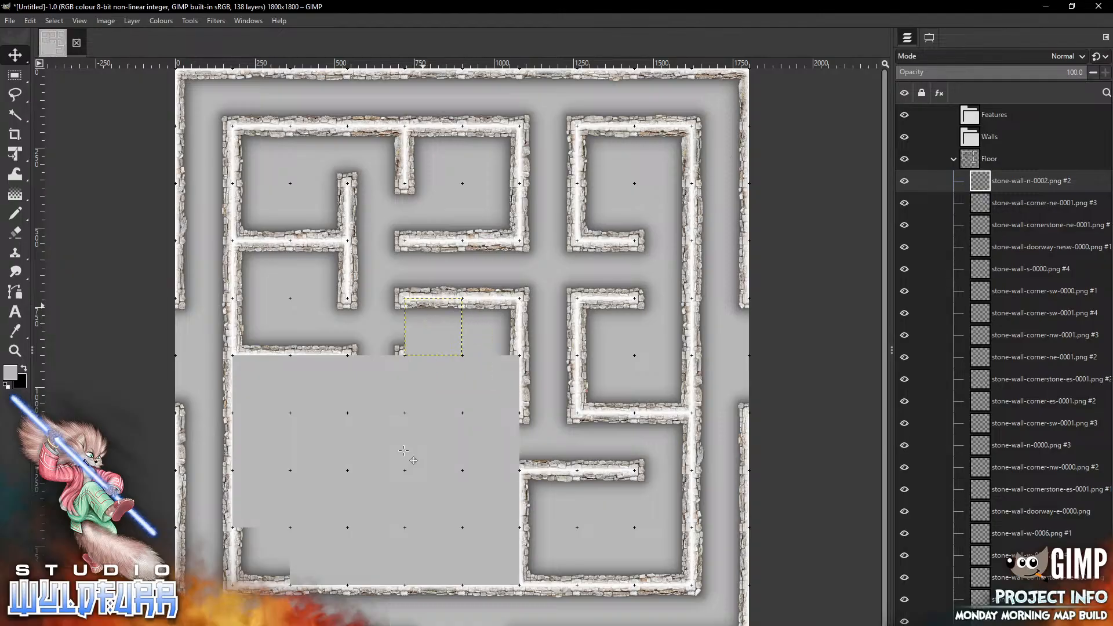
{"action": "key", "text": "alt+Tab"}
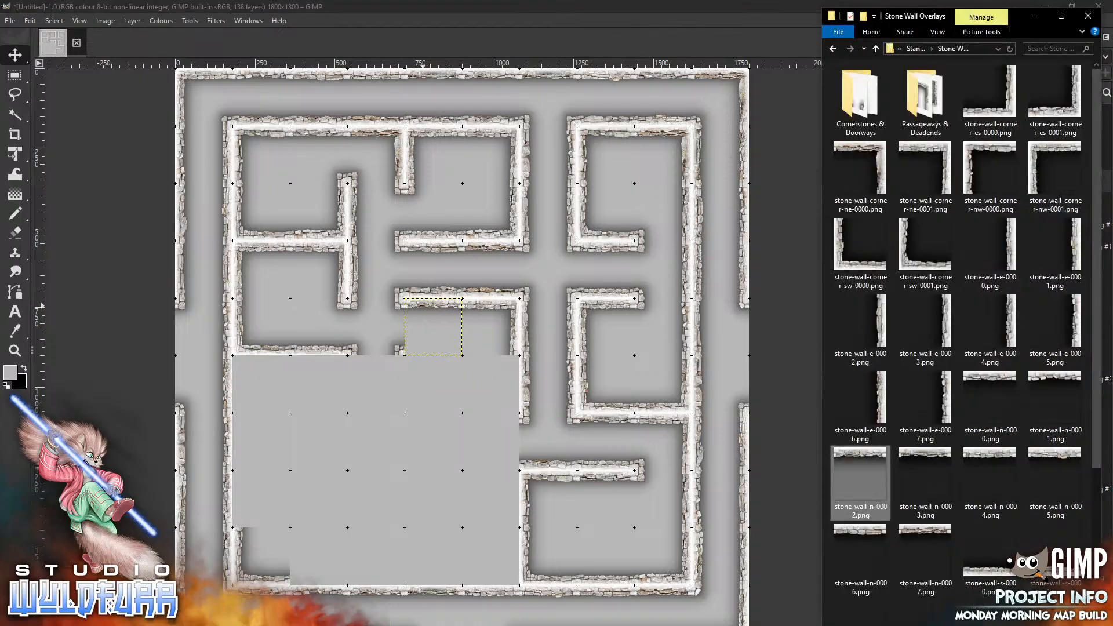
Add stone-wall-corner-es-0001.png and place it in the cell below the central room's north-east corner
{"action": "left_click_drag", "start_coordinate": [1066, 109], "coordinate": [432, 425]}
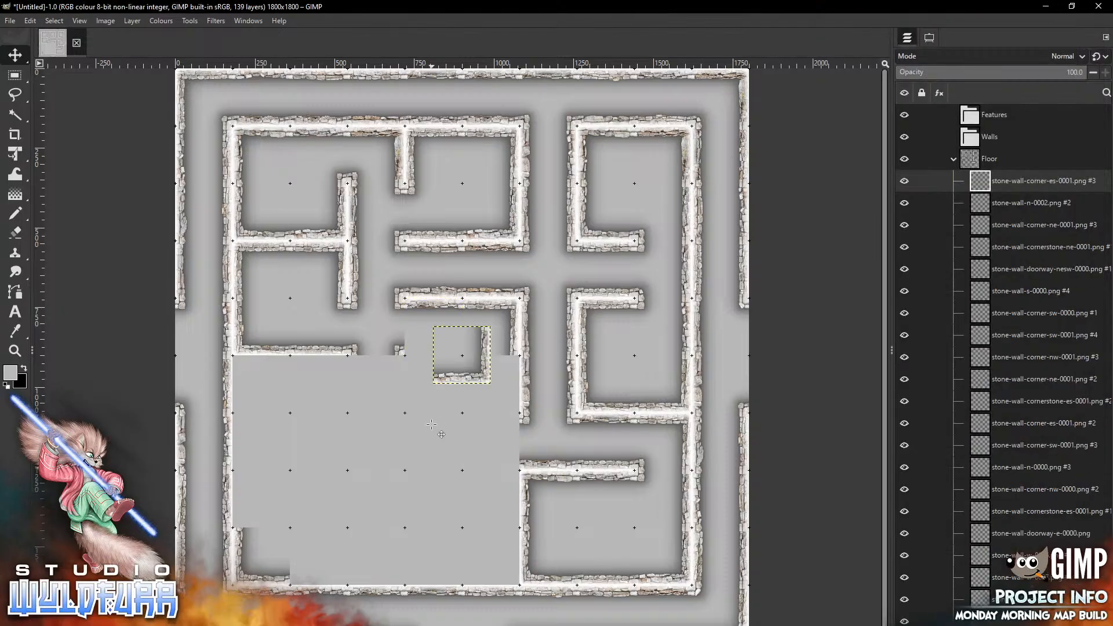
{"action": "left_click_drag", "start_coordinate": [475, 368], "coordinate": [504, 397]}
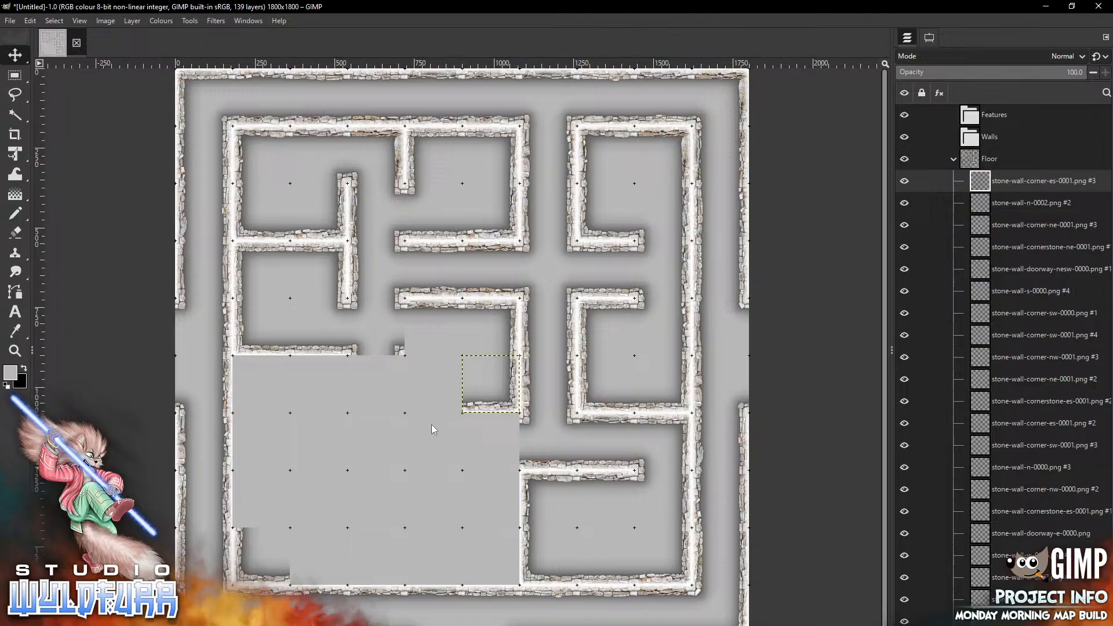
Add stone-wall-corner-sw-0001.png and place it in the cell west of the central room's south-east corner
{"action": "key", "text": "alt+Tab"}
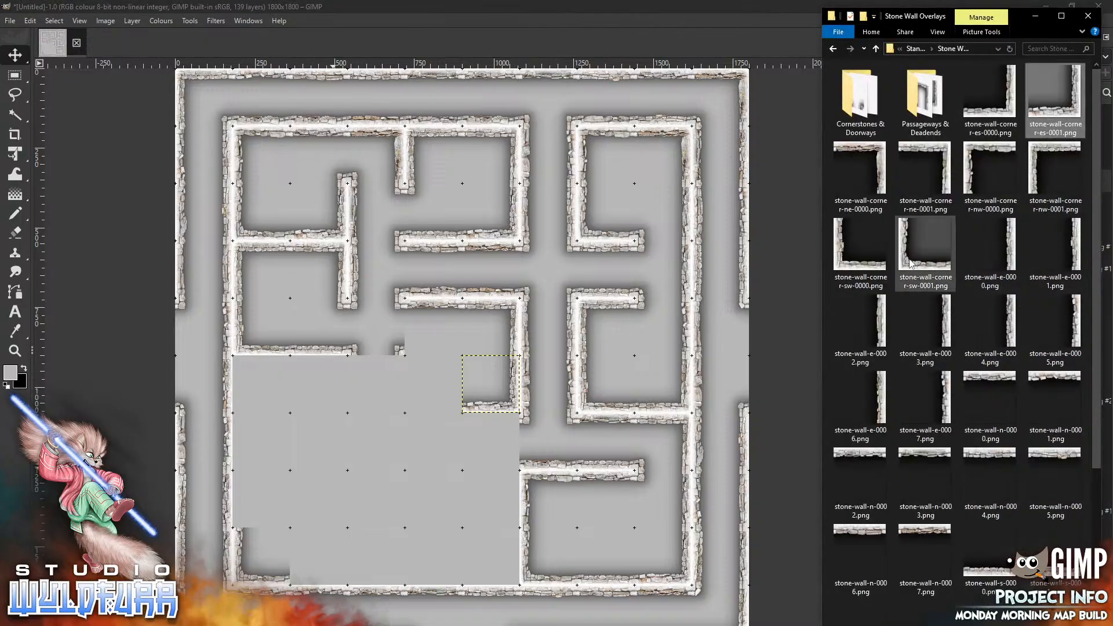
{"action": "left_click_drag", "start_coordinate": [925, 255], "coordinate": [360, 514]}
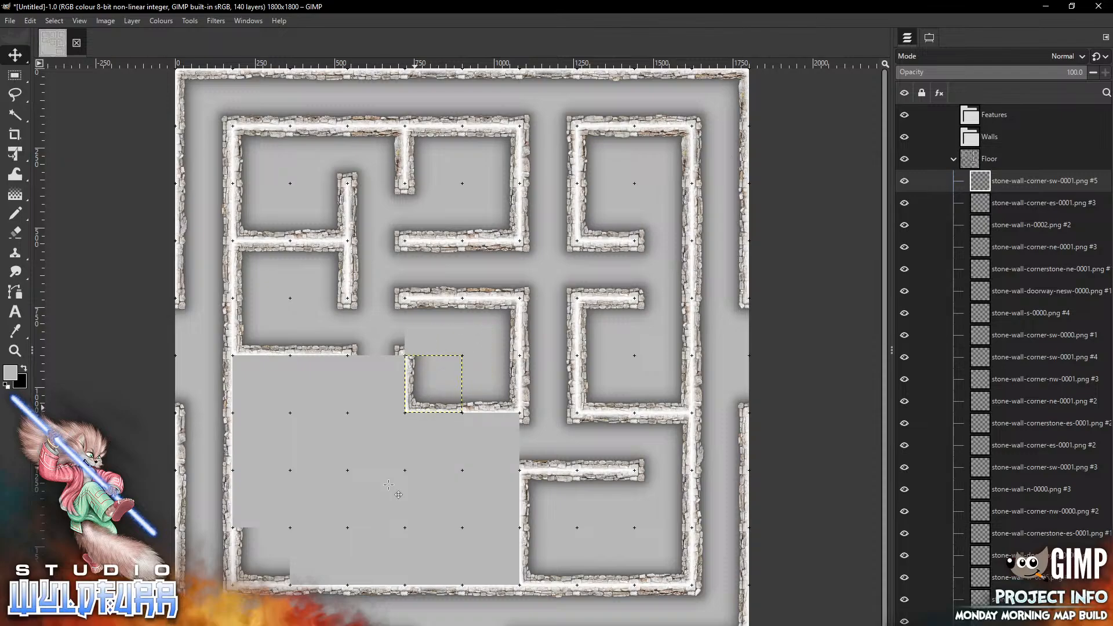
Open the Cornerstones & Doorways folder, add stone-wall-cornerstone-sw-0000.png, and place it in the cell above that corner
{"action": "key", "text": "alt+Tab"}
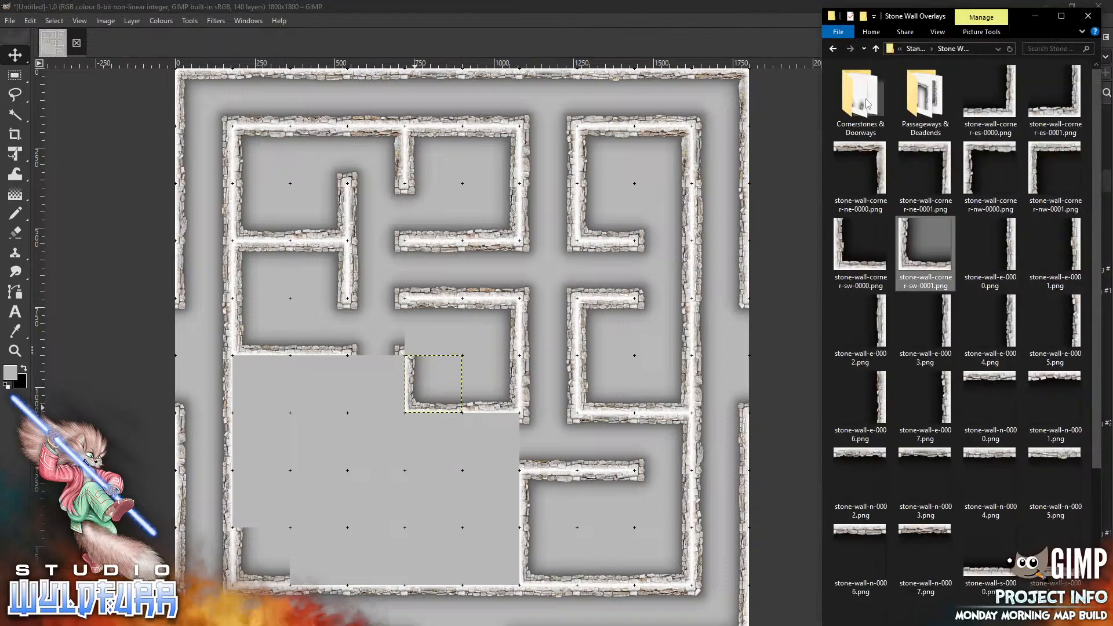
{"action": "double_click", "coordinate": [861, 100]}
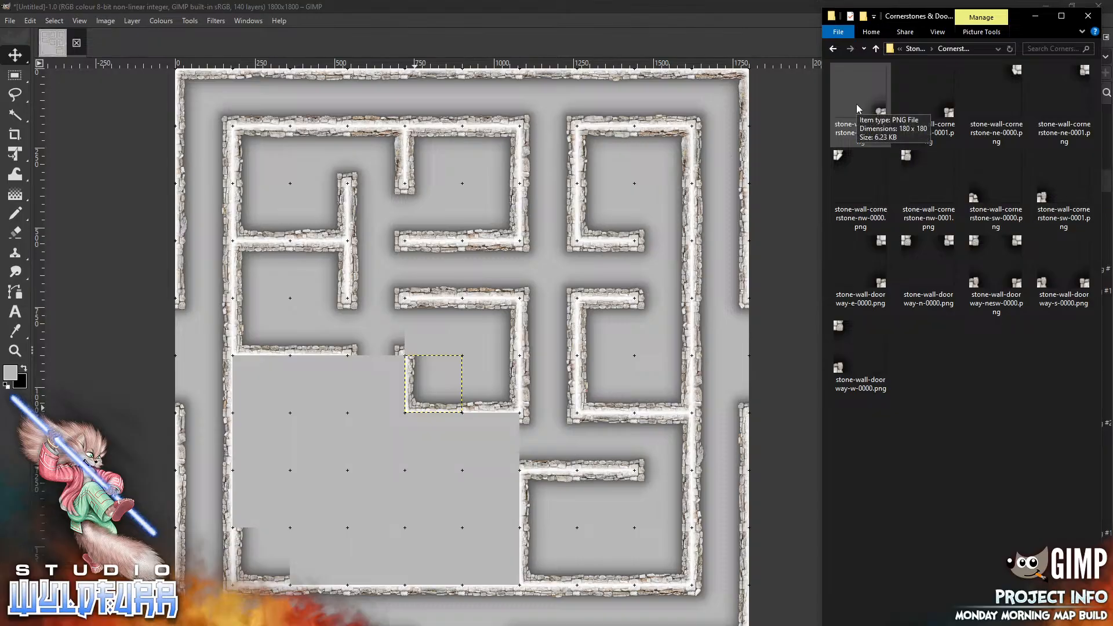
{"action": "mouse_move", "coordinate": [977, 203]}
{"action": "left_mouse_down"}
{"action": "mouse_move", "coordinate": [783, 252]}
{"action": "mouse_move", "coordinate": [454, 367]}
{"action": "mouse_move", "coordinate": [442, 340]}
{"action": "mouse_move", "coordinate": [412, 348]}
{"action": "left_mouse_up"}
{"action": "key", "text": "alt+Tab"}
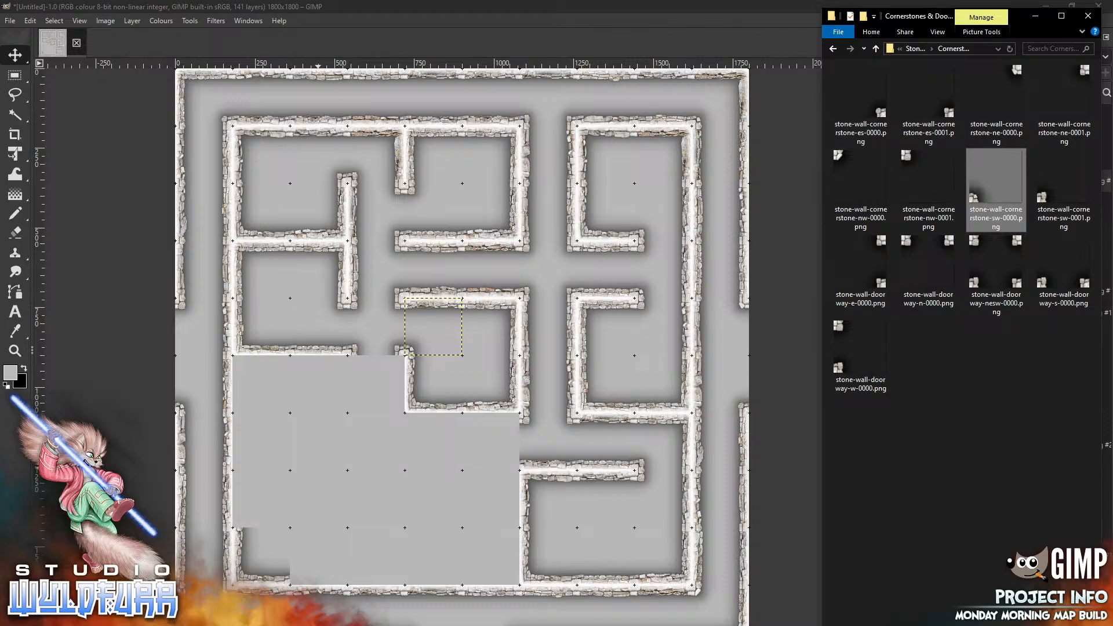
Return to Stone Wall Overlays, open Passageways & Deadends, and place stone-wall-passageway-ns-0002.png in the cell west of the south-west corner
{"action": "left_click", "coordinate": [915, 49]}
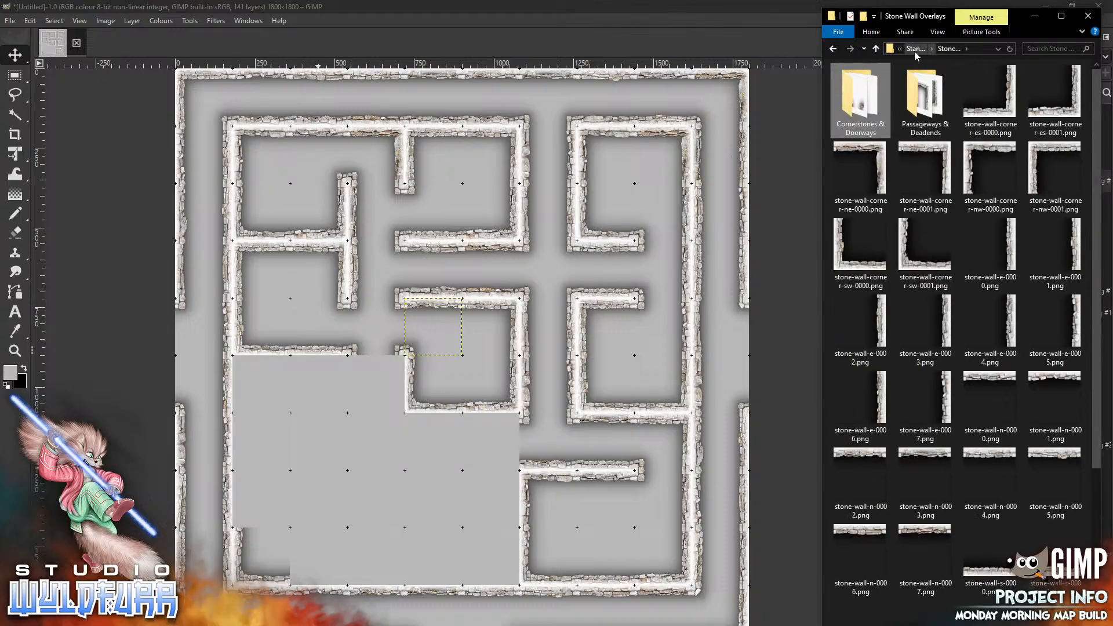
{"action": "double_click", "coordinate": [915, 103]}
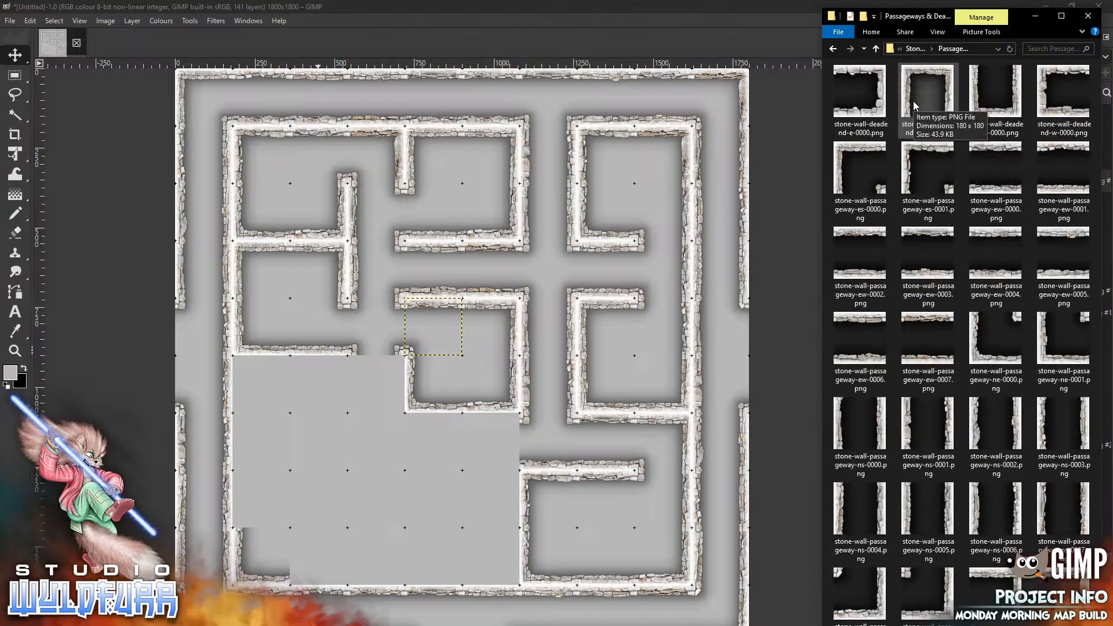
{"action": "left_click_drag", "start_coordinate": [989, 425], "coordinate": [347, 428]}
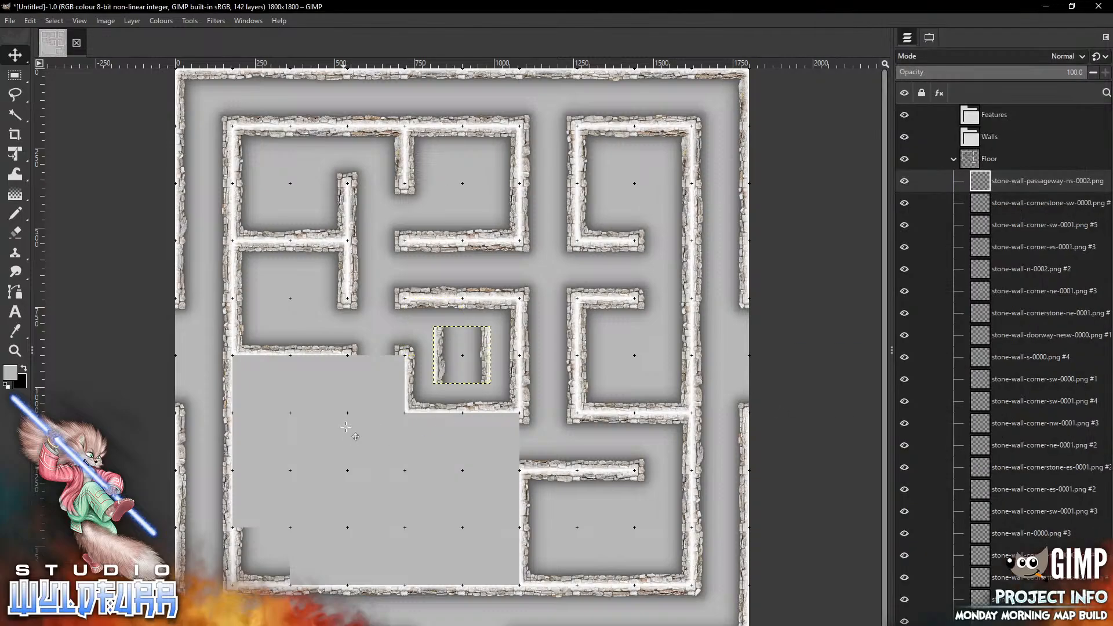
{"action": "mouse_move", "coordinate": [486, 348]}
{"action": "left_mouse_down"}
{"action": "mouse_move", "coordinate": [430, 465]}
{"action": "mouse_move", "coordinate": [400, 376]}
{"action": "left_mouse_up"}
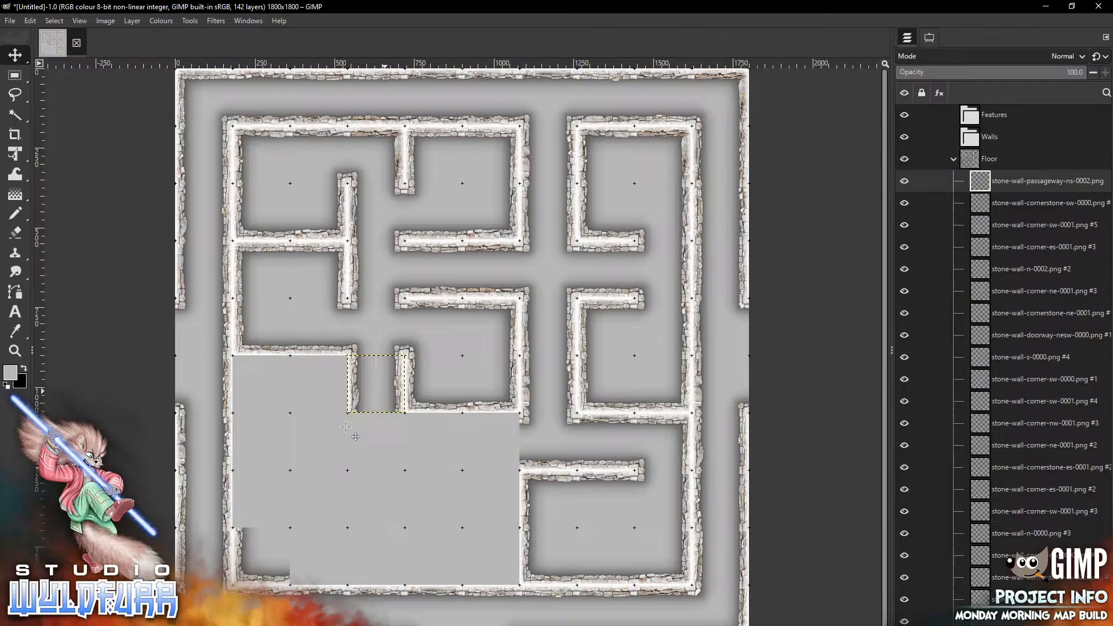
Add stone-wall-deadend-n-0000.png and place it in the cell west of the north-south passageway
{"action": "key", "text": "alt+Tab"}
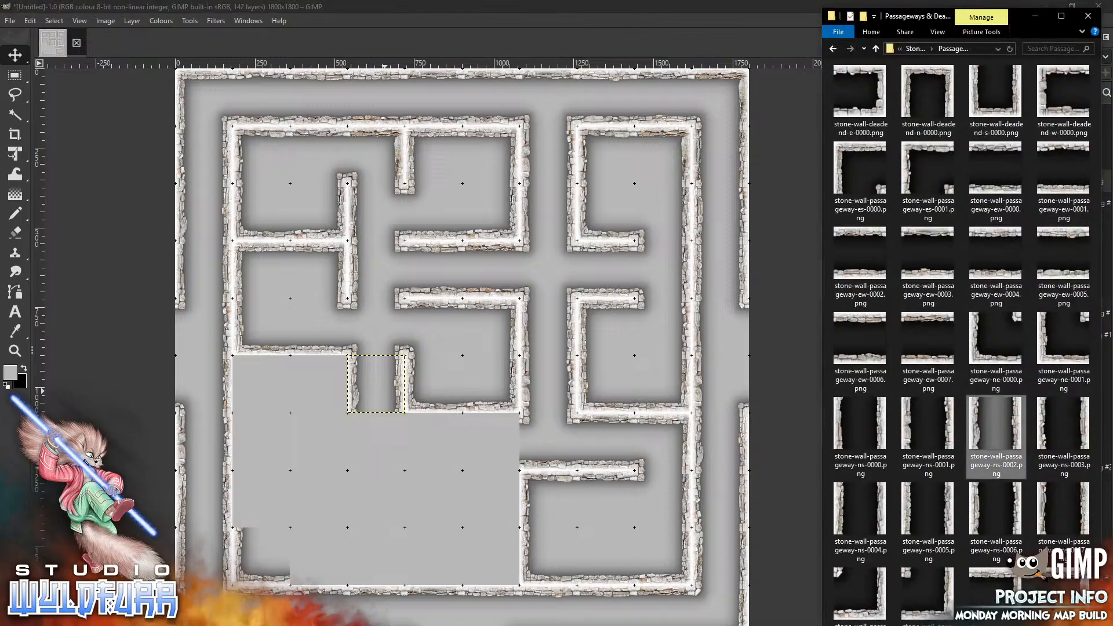
{"action": "left_click", "coordinate": [915, 48]}
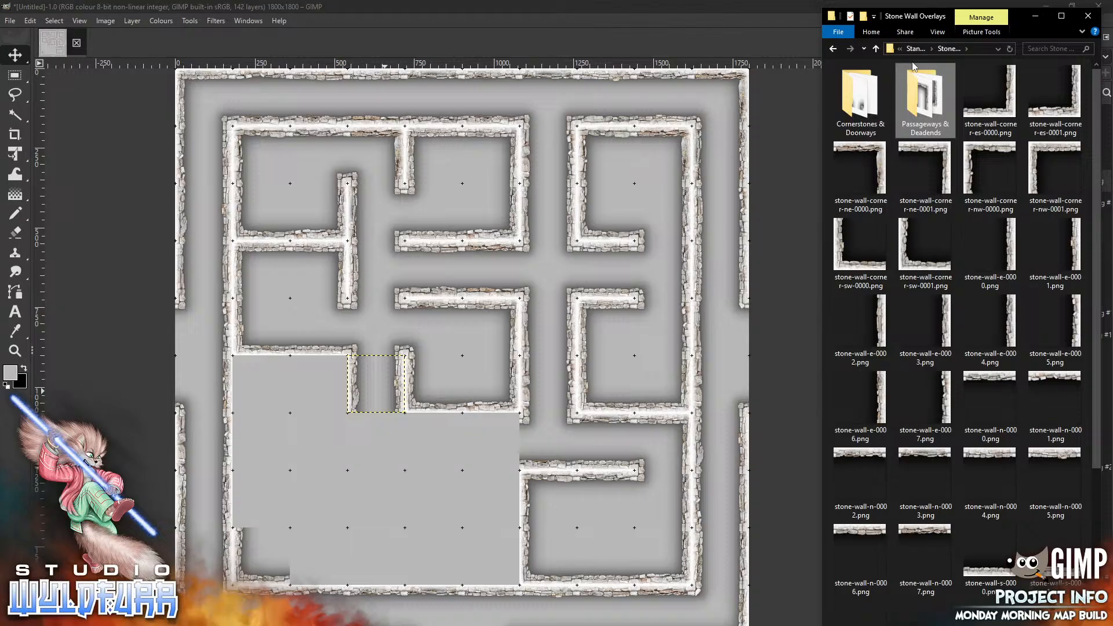
{"action": "double_click", "coordinate": [922, 103]}
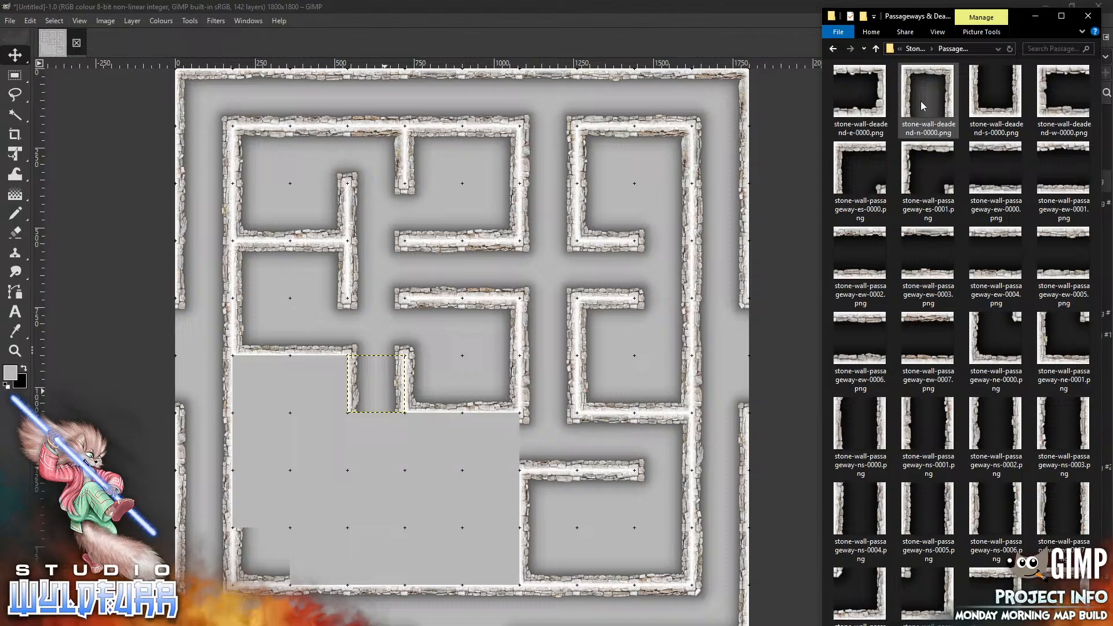
{"action": "left_click_drag", "start_coordinate": [922, 81], "coordinate": [326, 438]}
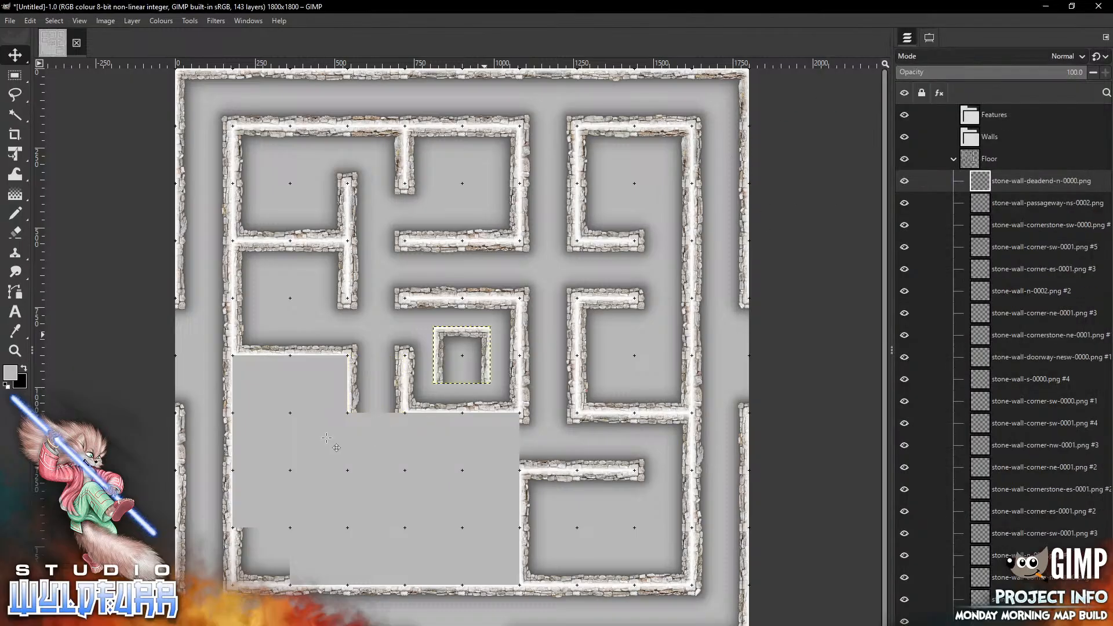
{"action": "left_click_drag", "start_coordinate": [337, 382], "coordinate": [337, 364]}
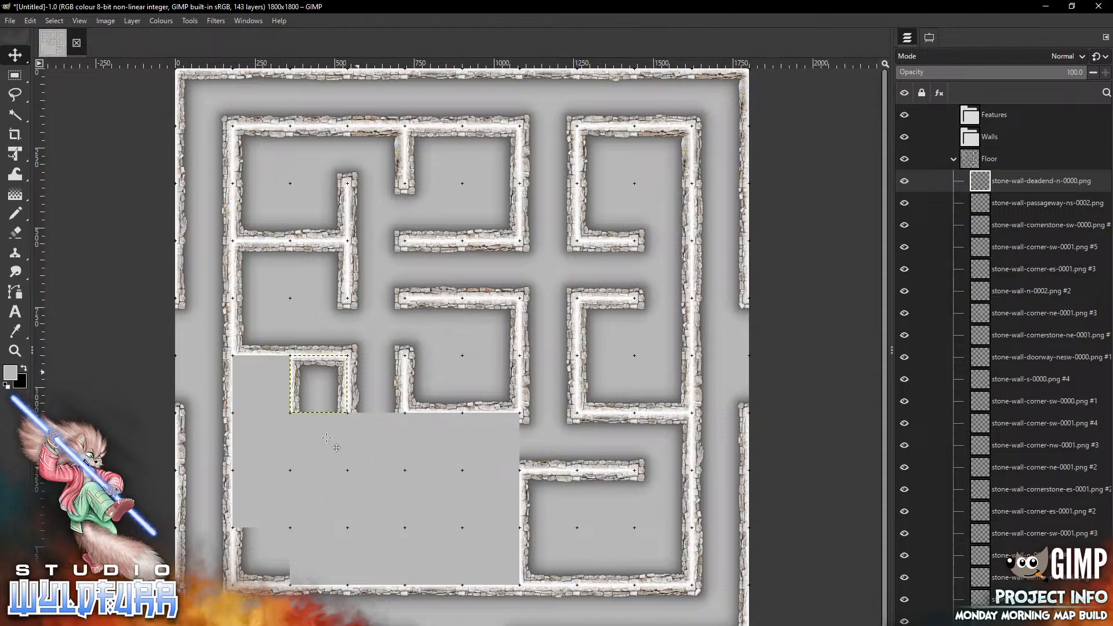
Add another stone-wall-deadend-n-0000.png and place it in the next cell further west
{"action": "key", "text": "alt+Tab"}
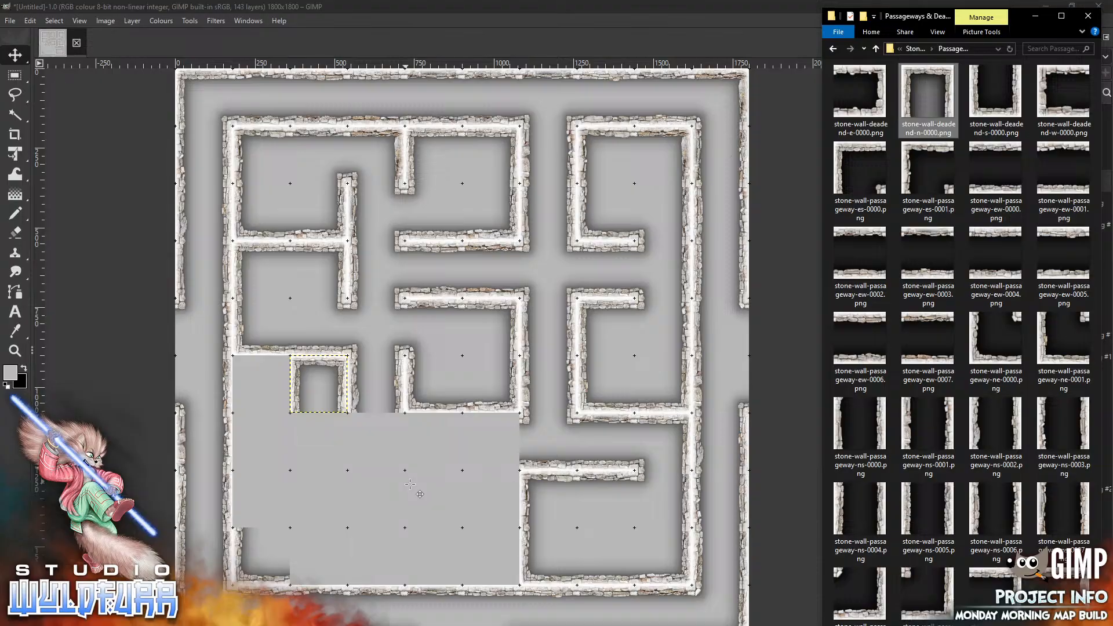
{"action": "left_click_drag", "start_coordinate": [410, 484], "coordinate": [410, 484]}
{"action": "left_click_drag", "start_coordinate": [483, 329], "coordinate": [278, 364]}
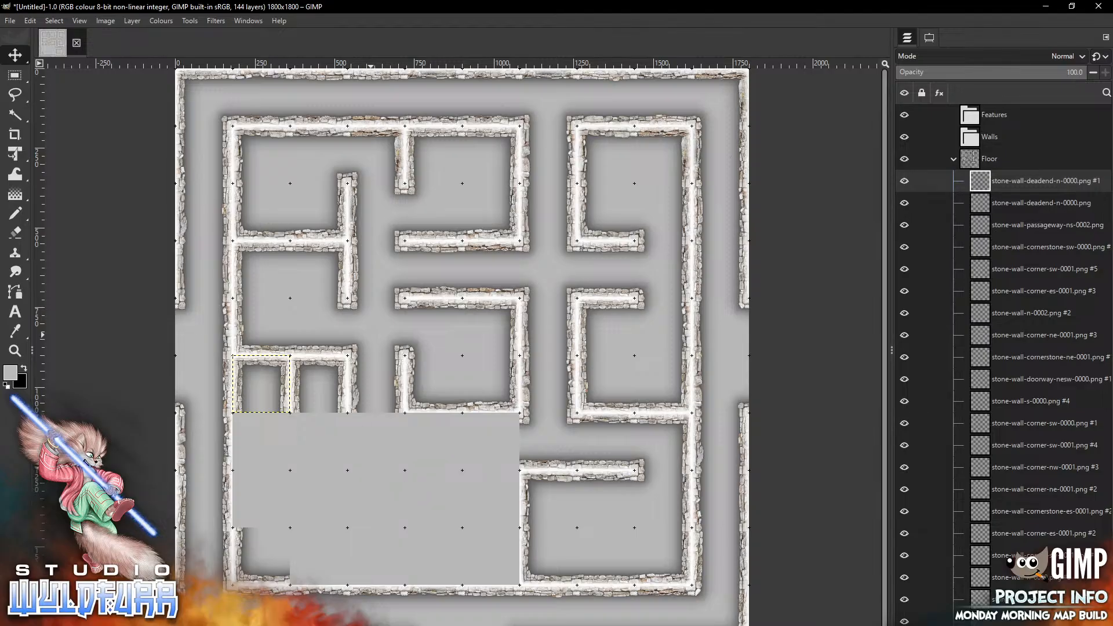
Add stone-wall-passageway-ew-0002.png and stone-wall-passageway-ew-0004.png, placing them side by side in the row below the central room
{"action": "key", "text": "alt+Tab"}
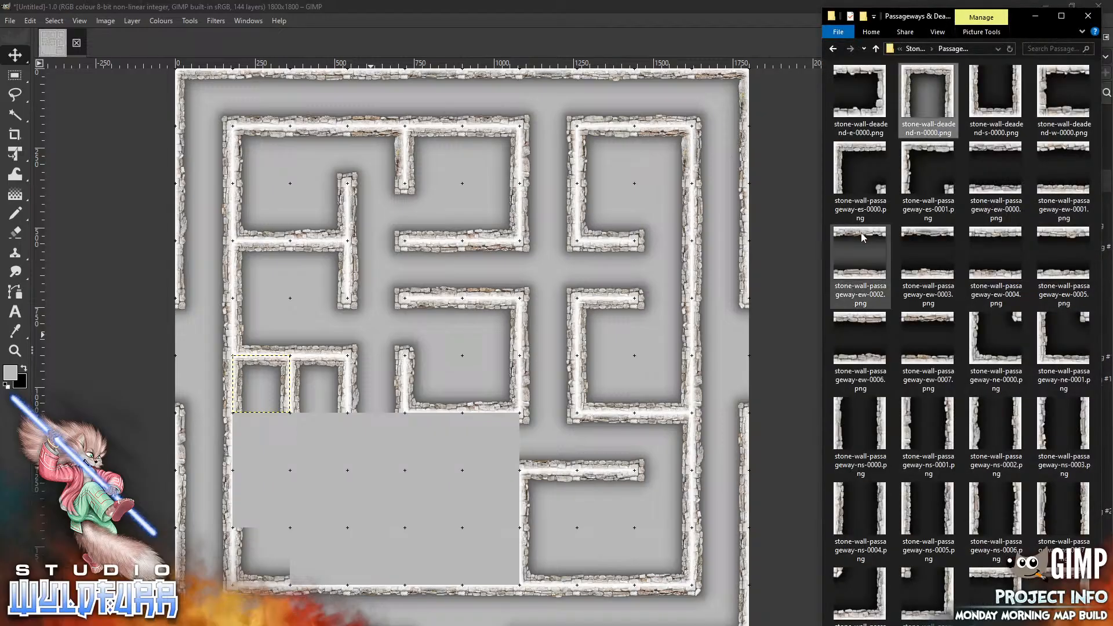
{"action": "left_click_drag", "start_coordinate": [863, 233], "coordinate": [472, 467]}
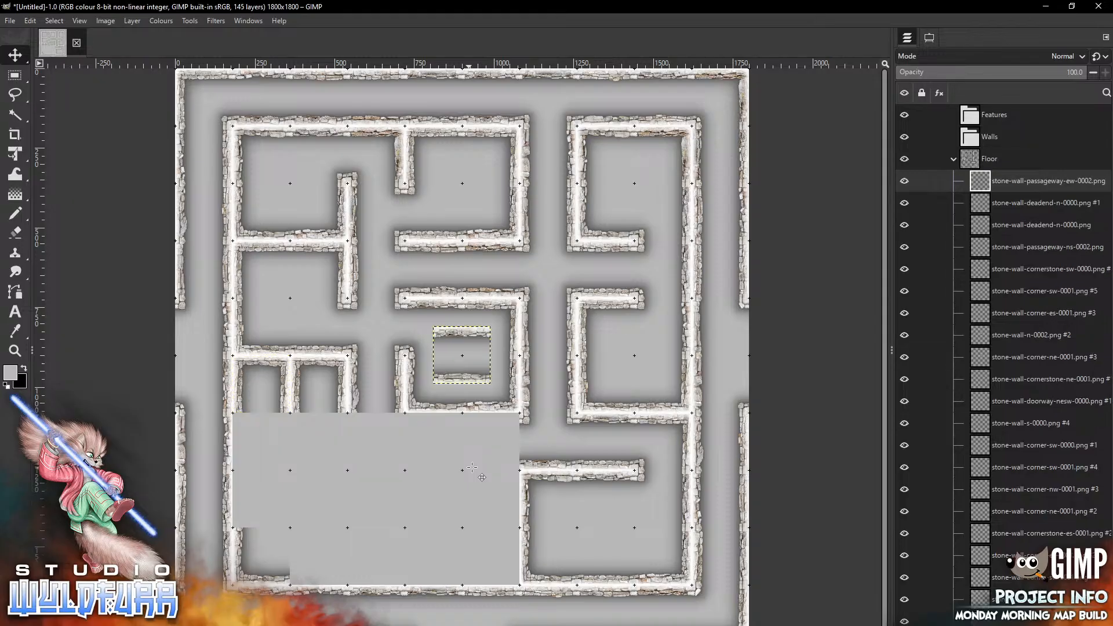
{"action": "left_click_drag", "start_coordinate": [480, 366], "coordinate": [472, 458]}
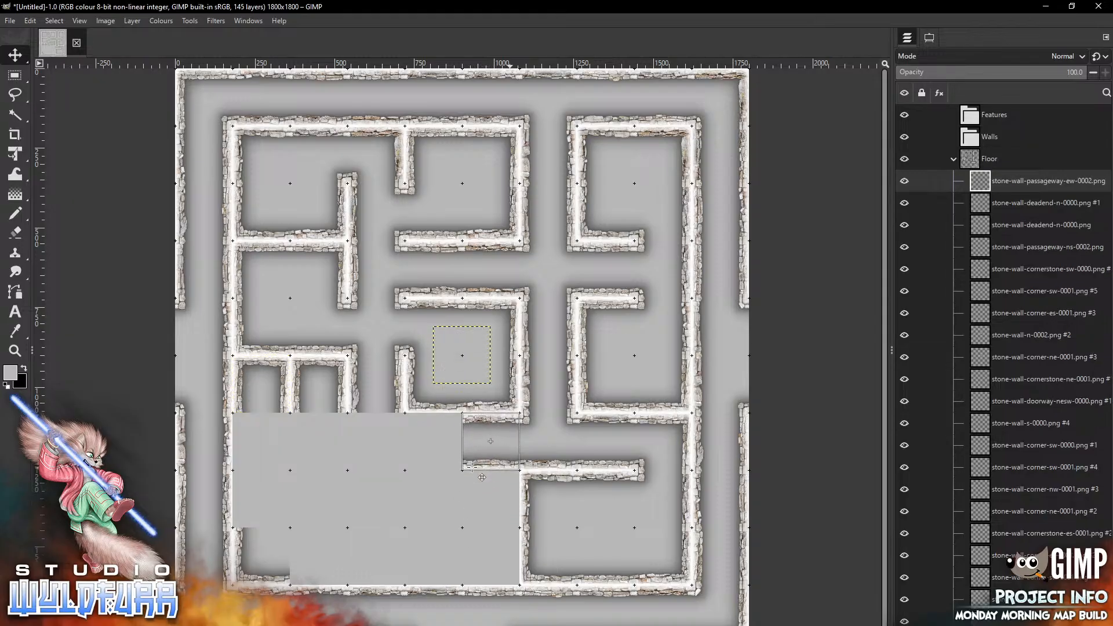
{"action": "key", "text": "alt+Tab"}
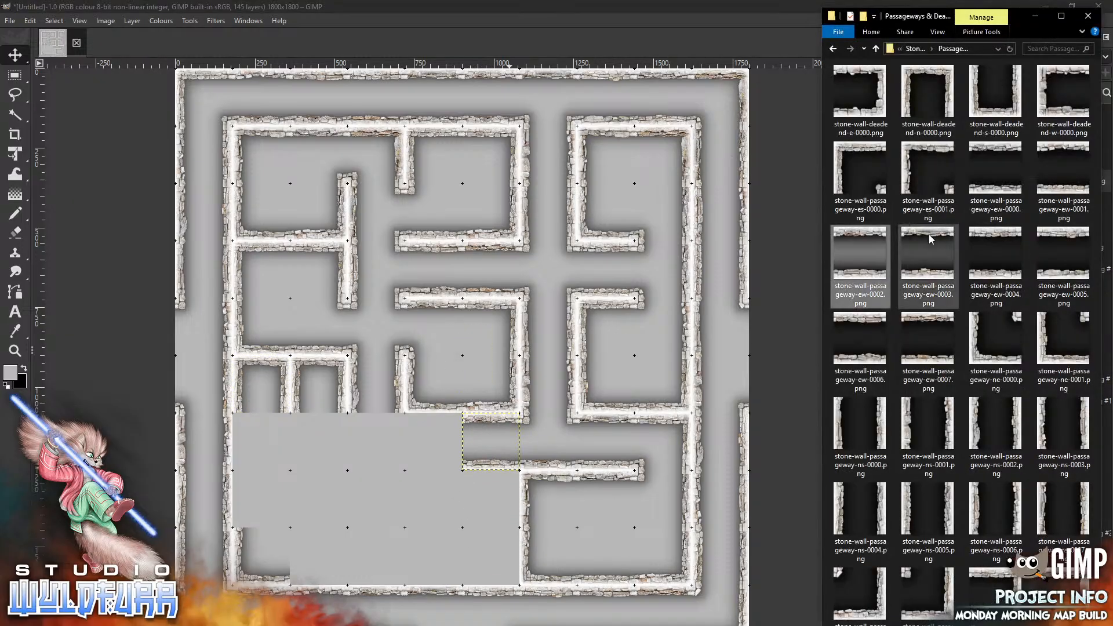
{"action": "left_click_drag", "start_coordinate": [1006, 239], "coordinate": [391, 558]}
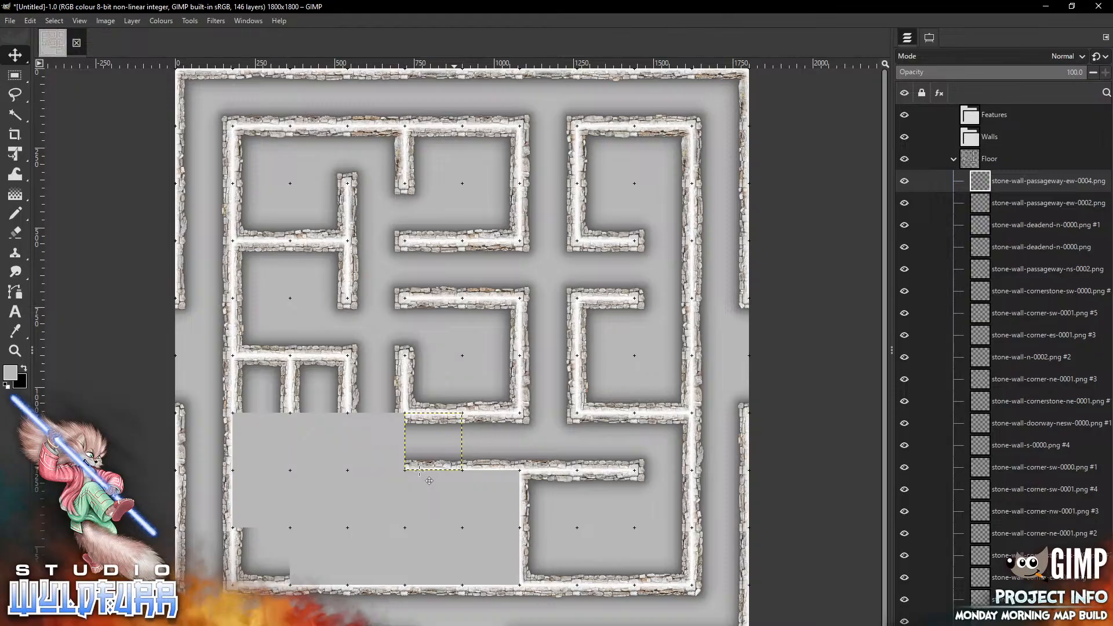
Return to Stone Wall Overlays, add stone-wall-corner-sw-0000.png, and place it in the bottom-row cell beneath the north-south passageway
{"action": "key", "text": "alt+Tab"}
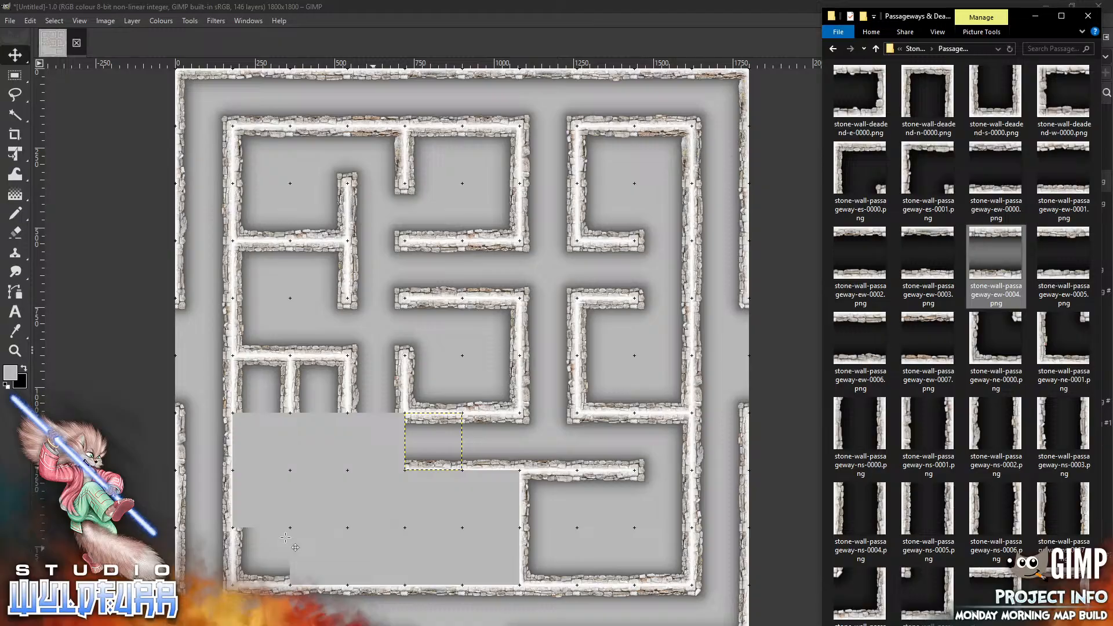
{"action": "left_click", "coordinate": [917, 48]}
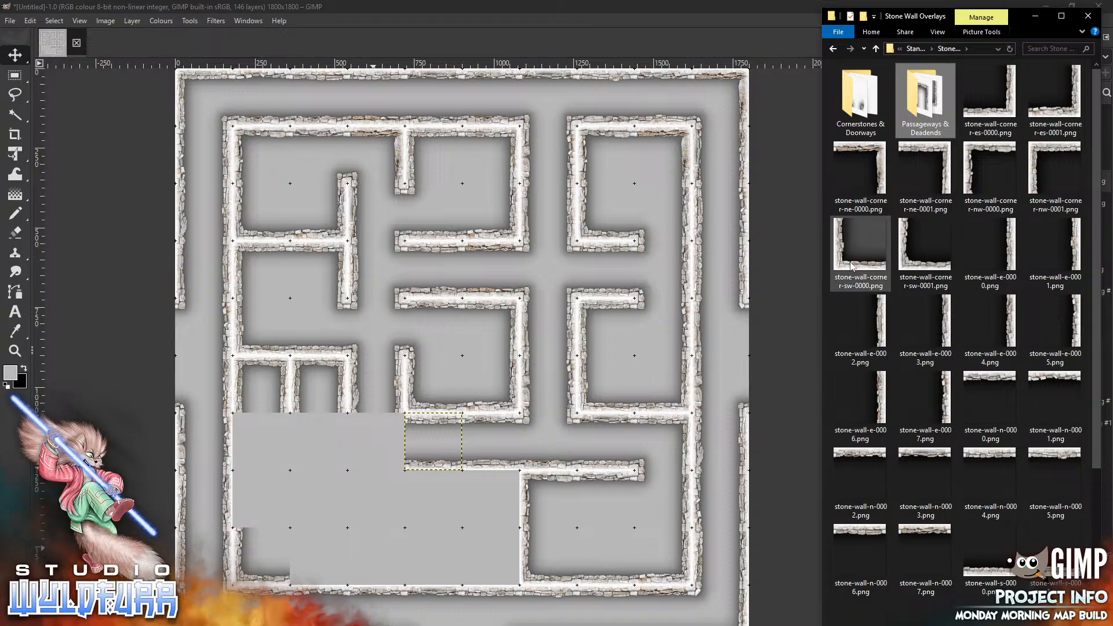
{"action": "left_click_drag", "start_coordinate": [850, 265], "coordinate": [351, 517]}
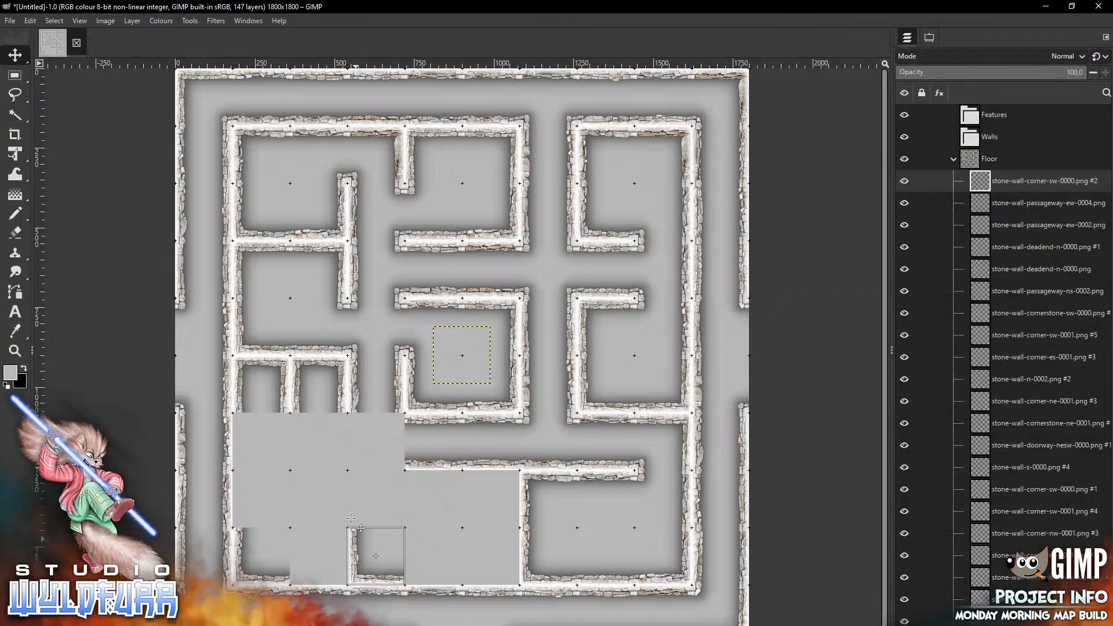
Add stone-wall-corner-es-0001.png and place it in the bottom-row cell just west of that corner
{"action": "key", "text": "alt+Tab"}
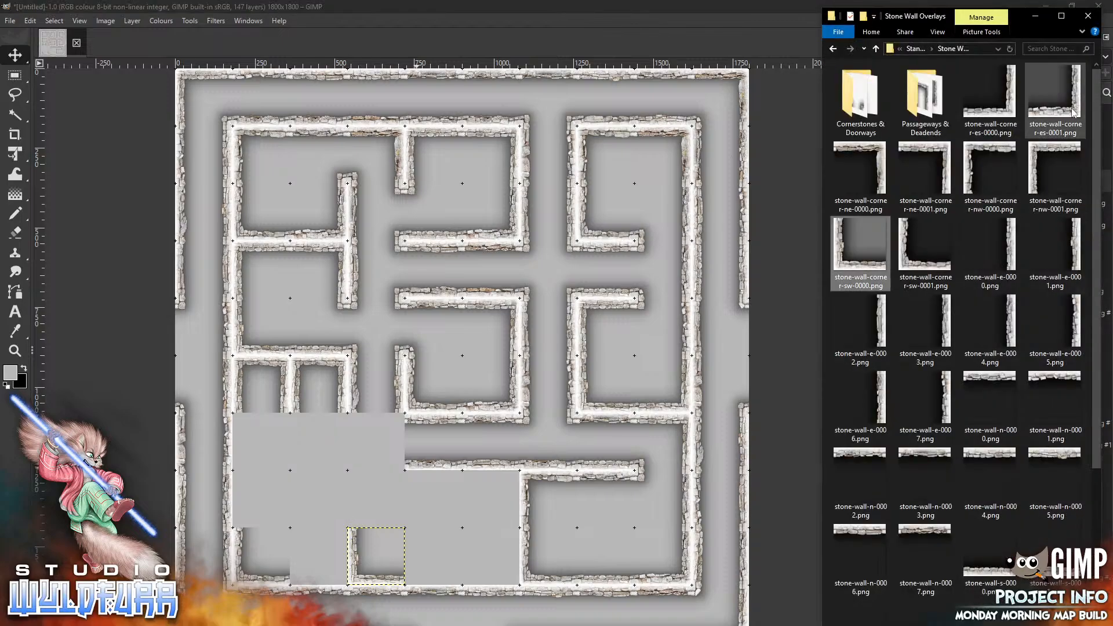
{"action": "left_click", "coordinate": [1054, 92]}
{"action": "left_click_drag", "start_coordinate": [490, 361], "coordinate": [347, 561]}
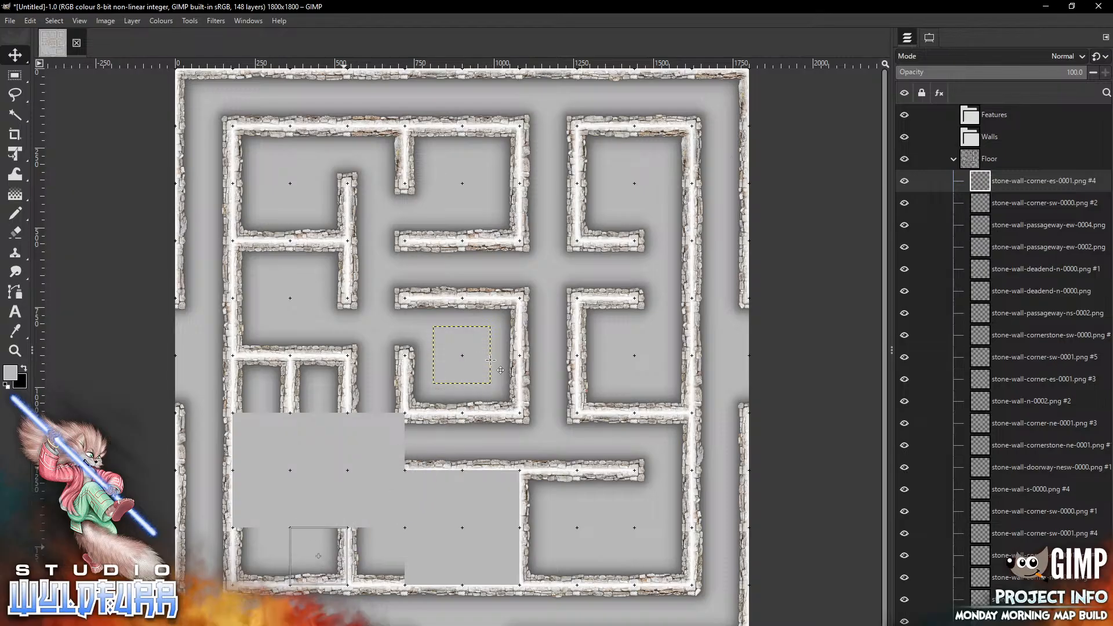
Add stone-wall-w-0000.png and place it in the cell directly below the north-south passageway
{"action": "key", "text": "alt+Tab"}
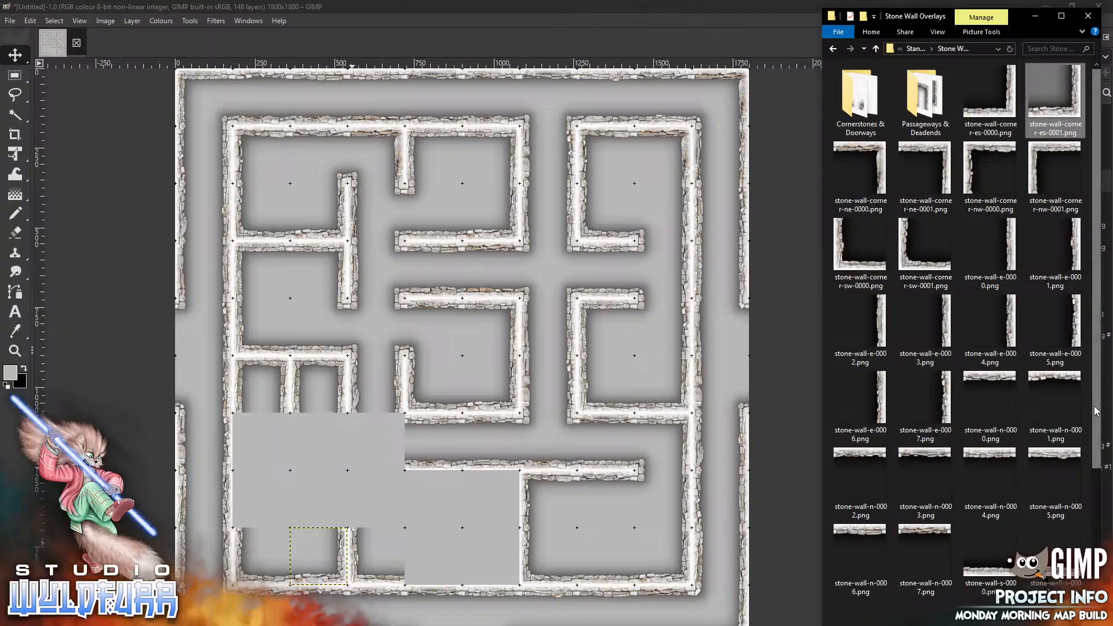
{"action": "scroll", "coordinate": [963, 342], "scroll_direction": "down", "scroll_amount": 3}
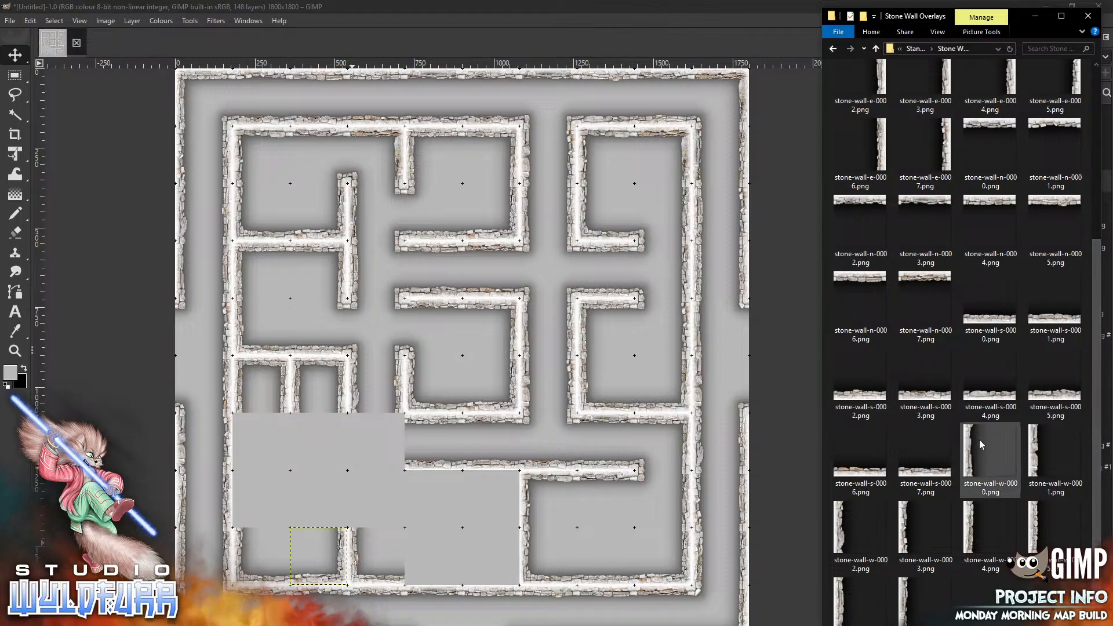
{"action": "left_click_drag", "start_coordinate": [981, 444], "coordinate": [371, 438]}
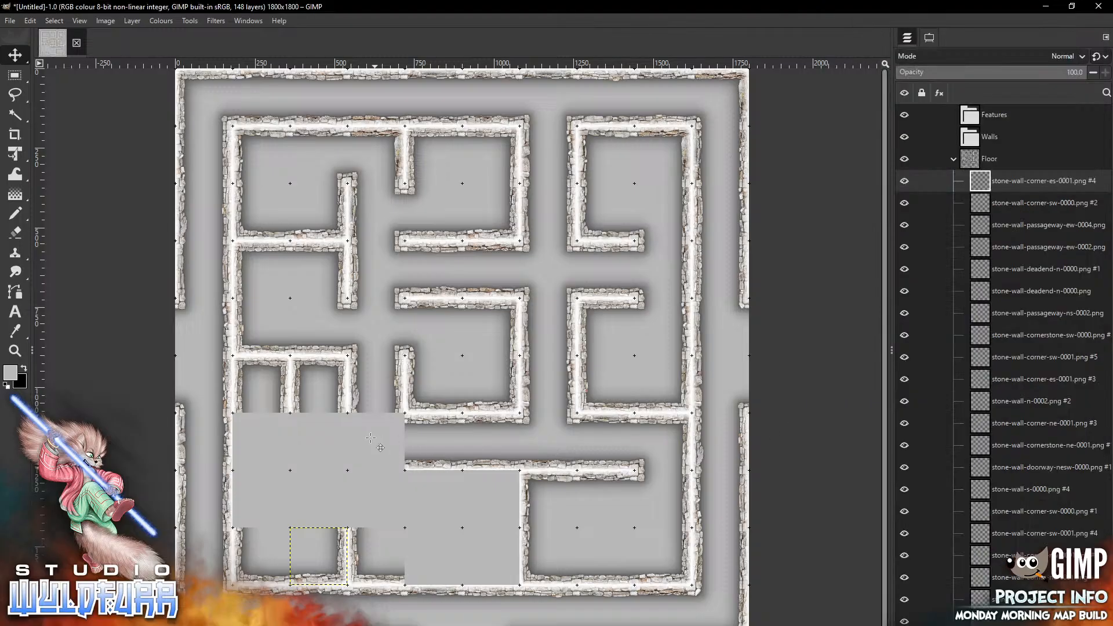
{"action": "left_click_drag", "start_coordinate": [440, 350], "coordinate": [356, 437]}
Add stone-wall-e-0007.png and place it in the cell west of that wall, below the dead ends
{"action": "key", "text": "alt+Tab"}
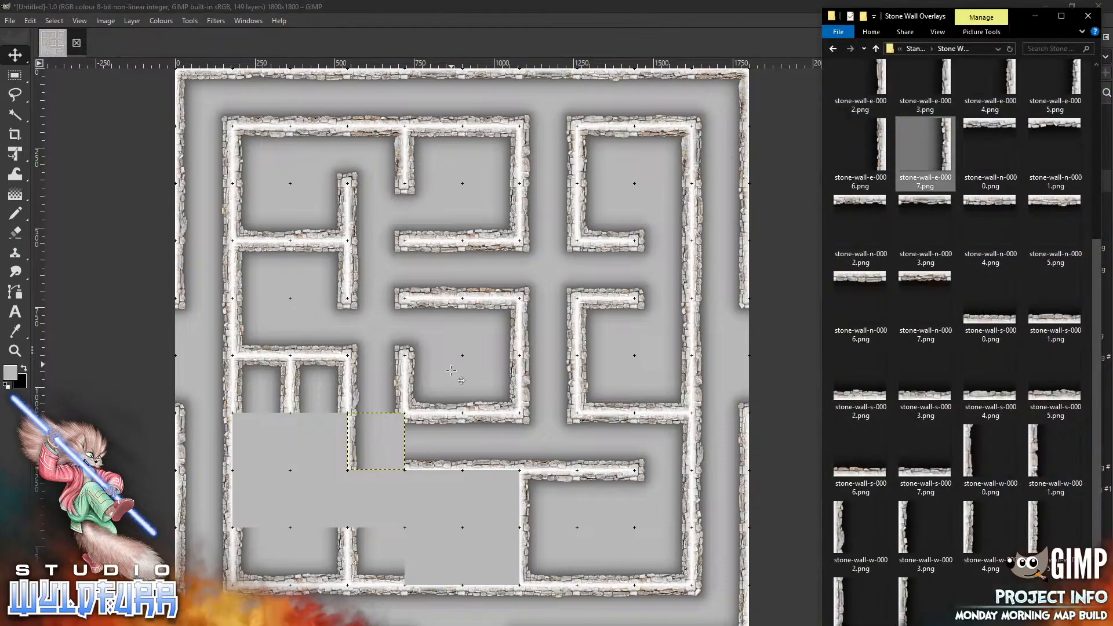
{"action": "key", "text": "alt+Tab"}
{"action": "key", "text": "ctrl+v"}
{"action": "mouse_move", "coordinate": [484, 342]}
{"action": "left_mouse_down"}
{"action": "mouse_move", "coordinate": [388, 481]}
{"action": "mouse_move", "coordinate": [348, 429]}
{"action": "left_mouse_up"}
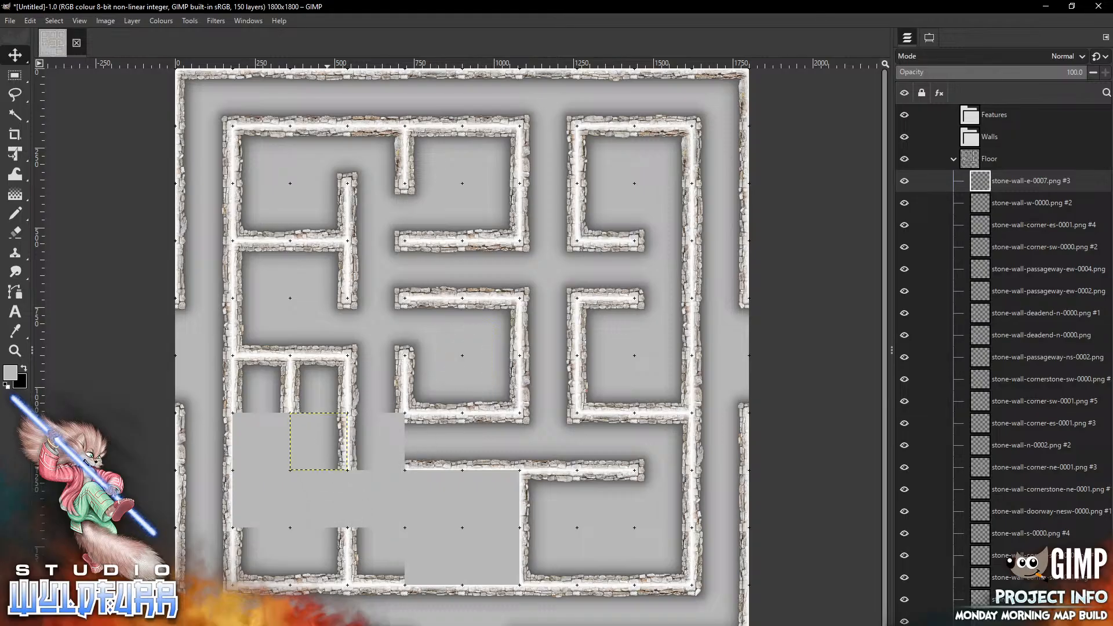
Add stone-wall-w-0002.png and stone-wall-w-0003.png, placing them in the two westmost cells below the western dead end
{"action": "key", "text": "alt+Tab"}
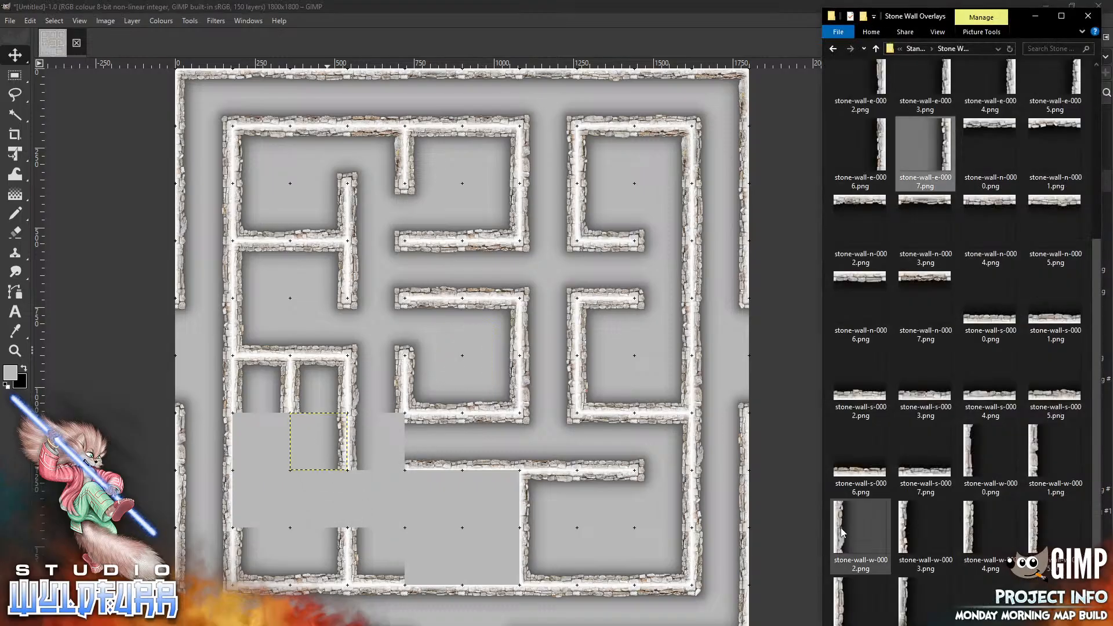
{"action": "left_click_drag", "start_coordinate": [842, 532], "coordinate": [268, 492]}
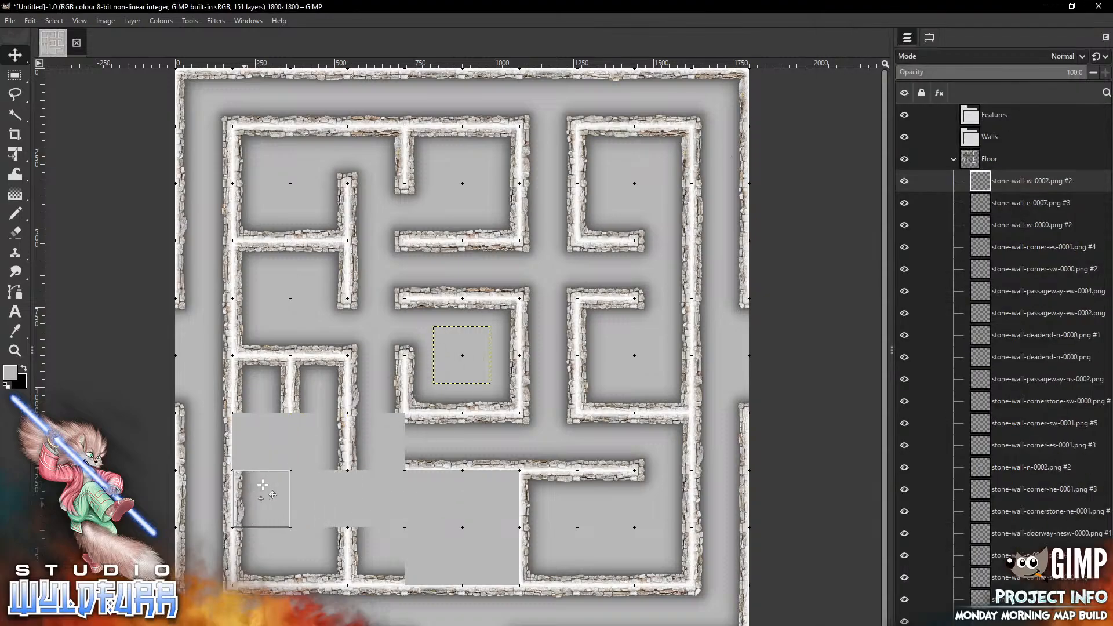
{"action": "key", "text": "alt+Tab"}
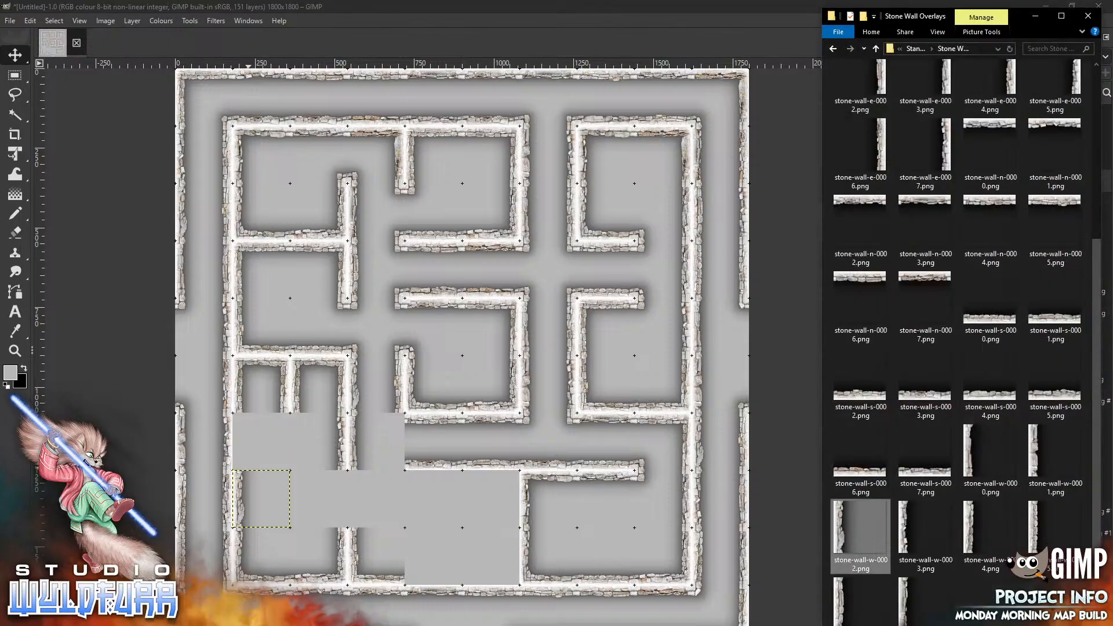
{"action": "mouse_move", "coordinate": [908, 522]}
{"action": "left_mouse_down"}
{"action": "mouse_move", "coordinate": [463, 343]}
{"action": "mouse_move", "coordinate": [250, 440]}
{"action": "mouse_move", "coordinate": [243, 429]}
{"action": "left_mouse_up"}
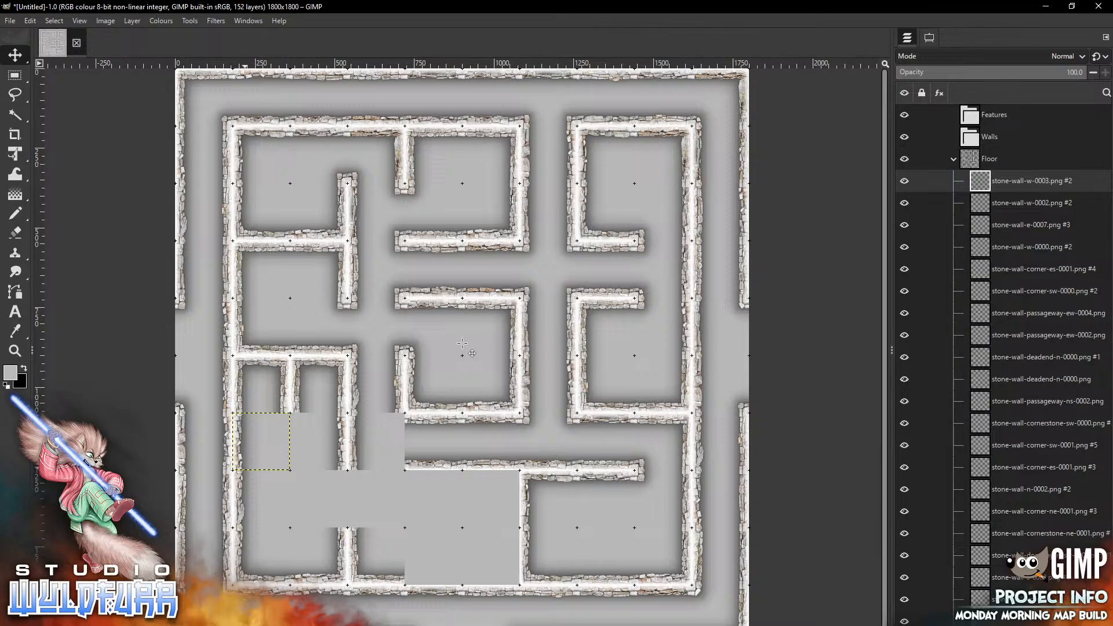
Open the Cornerstones & Doorways folder, add stone-wall-cornerstone-nw-0001.png and place it in the second cell from the west below the dead ends
{"action": "key", "text": "alt+Tab"}
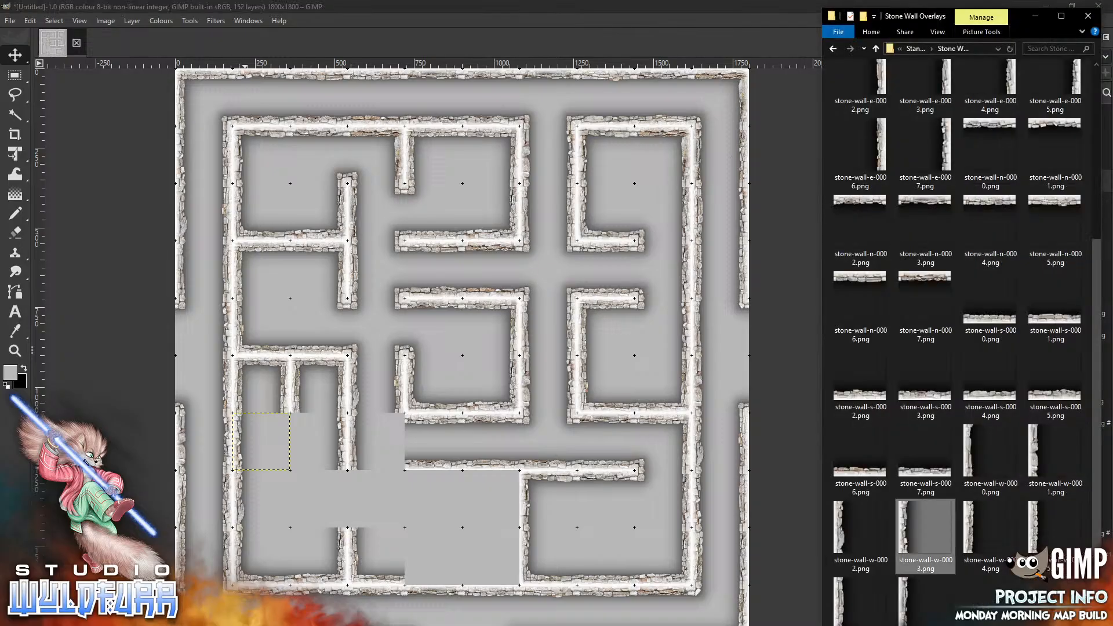
{"action": "left_click_drag", "start_coordinate": [1097, 261], "coordinate": [1092, 71]}
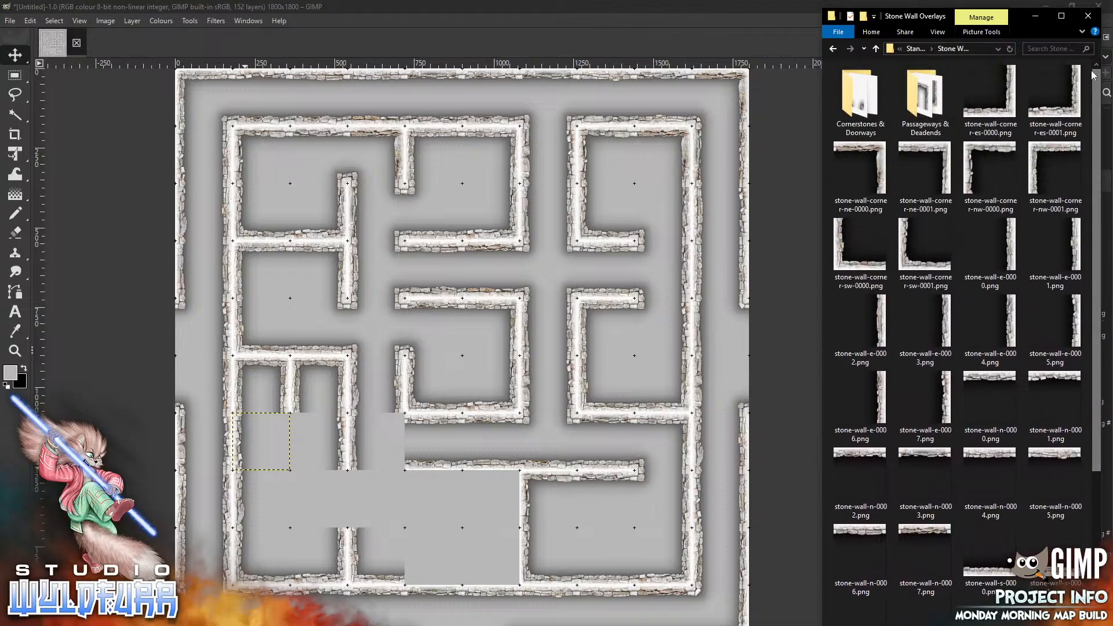
{"action": "double_click", "coordinate": [858, 114]}
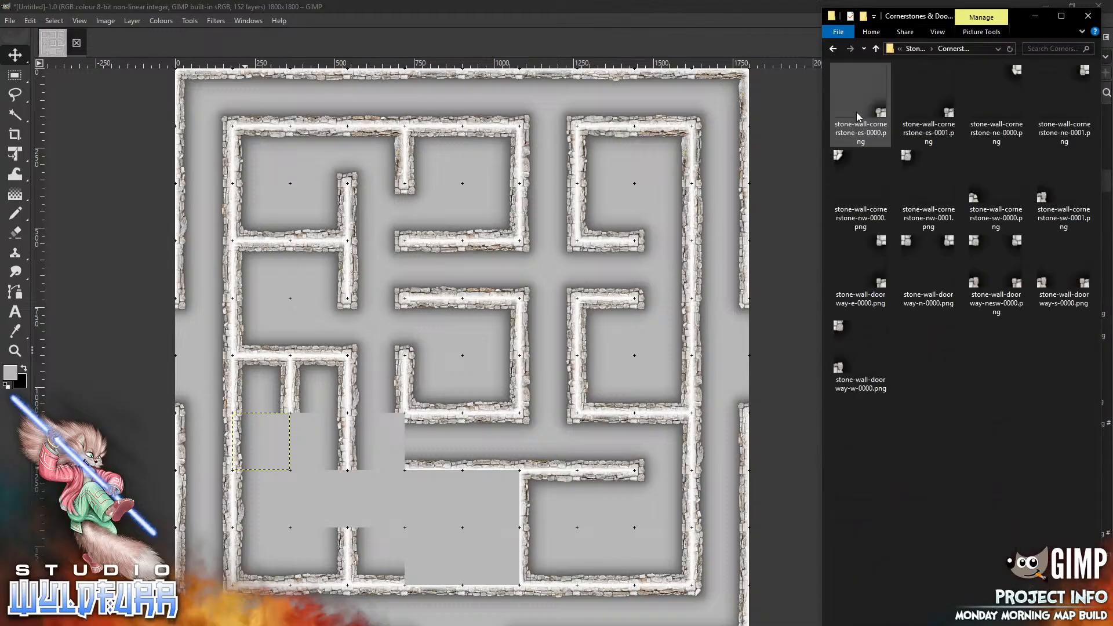
{"action": "left_click_drag", "start_coordinate": [910, 156], "coordinate": [312, 448]}
{"action": "left_click_drag", "start_coordinate": [441, 333], "coordinate": [298, 420]}
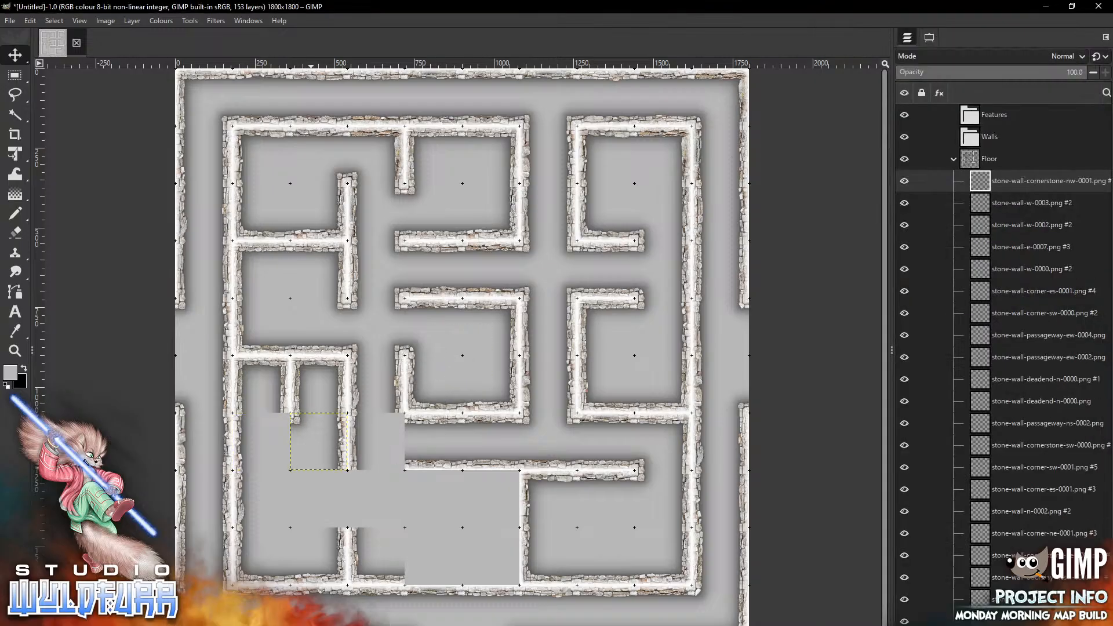
Add stone-wall-cornerstone-ne-0001.png and place it in the westmost cell below the western dead end
{"action": "key", "text": "alt+Tab"}
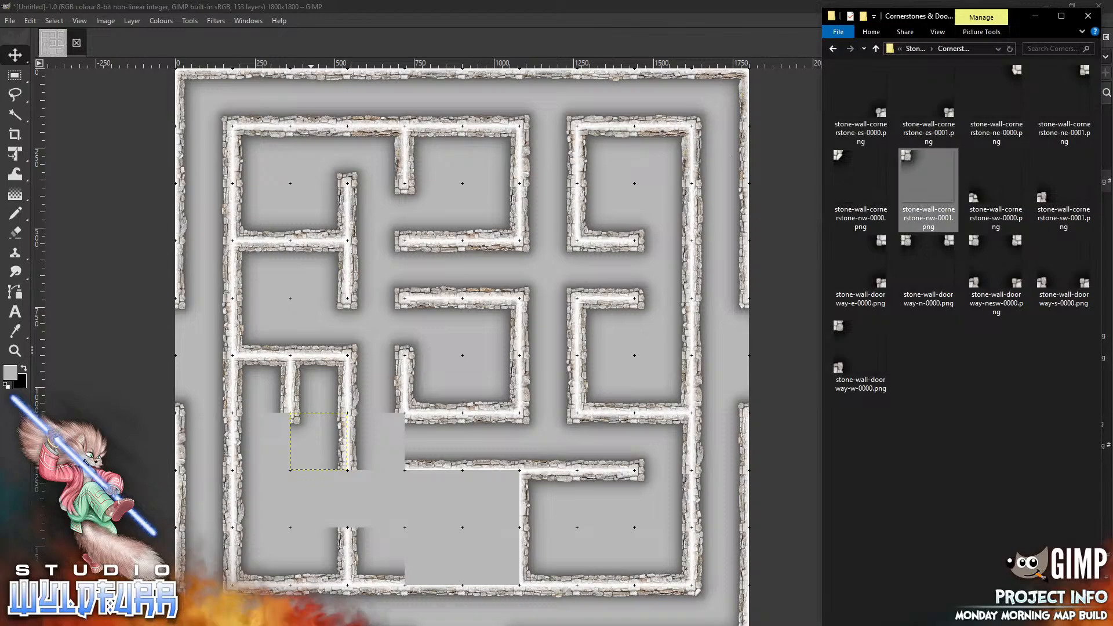
{"action": "left_click_drag", "start_coordinate": [1080, 81], "coordinate": [388, 406]}
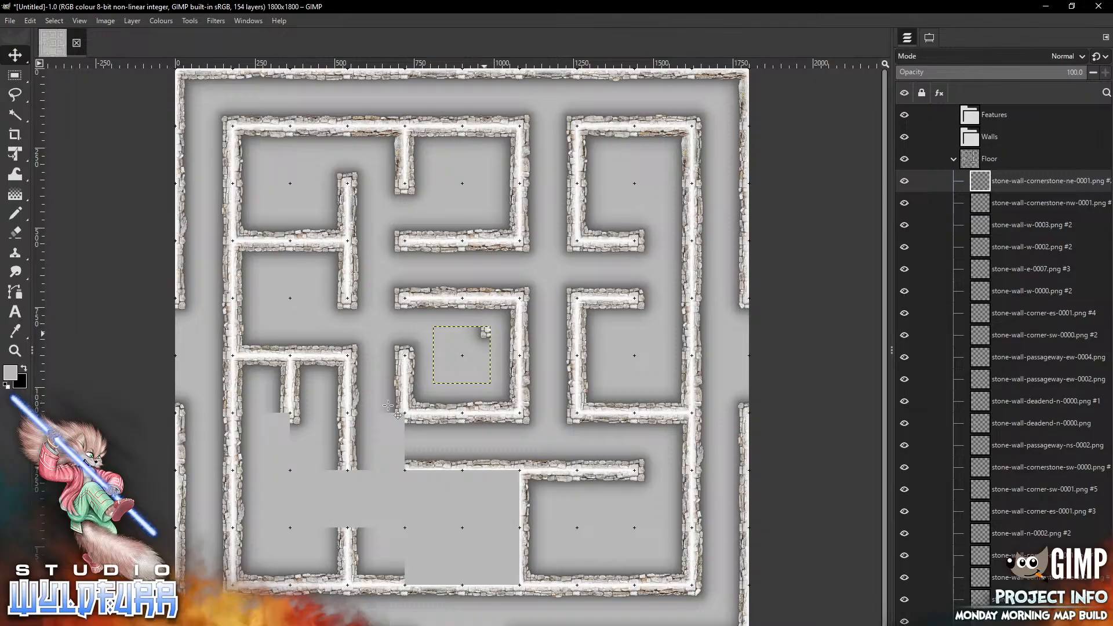
{"action": "mouse_move", "coordinate": [484, 333]}
{"action": "left_mouse_down"}
{"action": "mouse_move", "coordinate": [300, 459]}
{"action": "mouse_move", "coordinate": [280, 421]}
{"action": "left_mouse_up"}
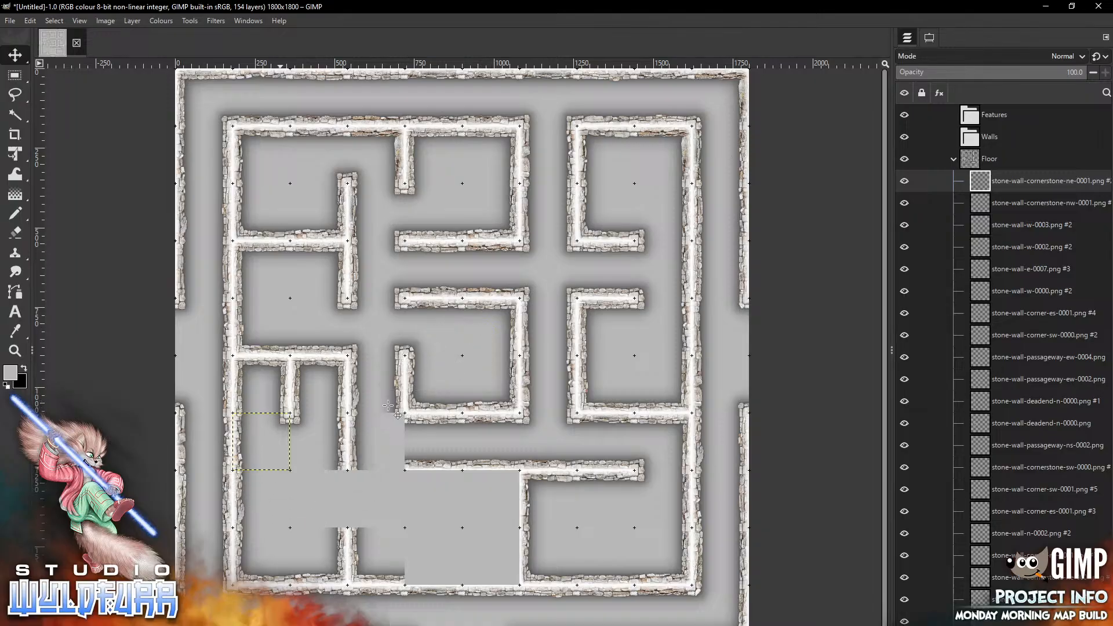
Add stone-wall-doorway-e-0000.png and place it in the cell directly below the nw cornerstone's cell
{"action": "key", "text": "alt+Tab"}
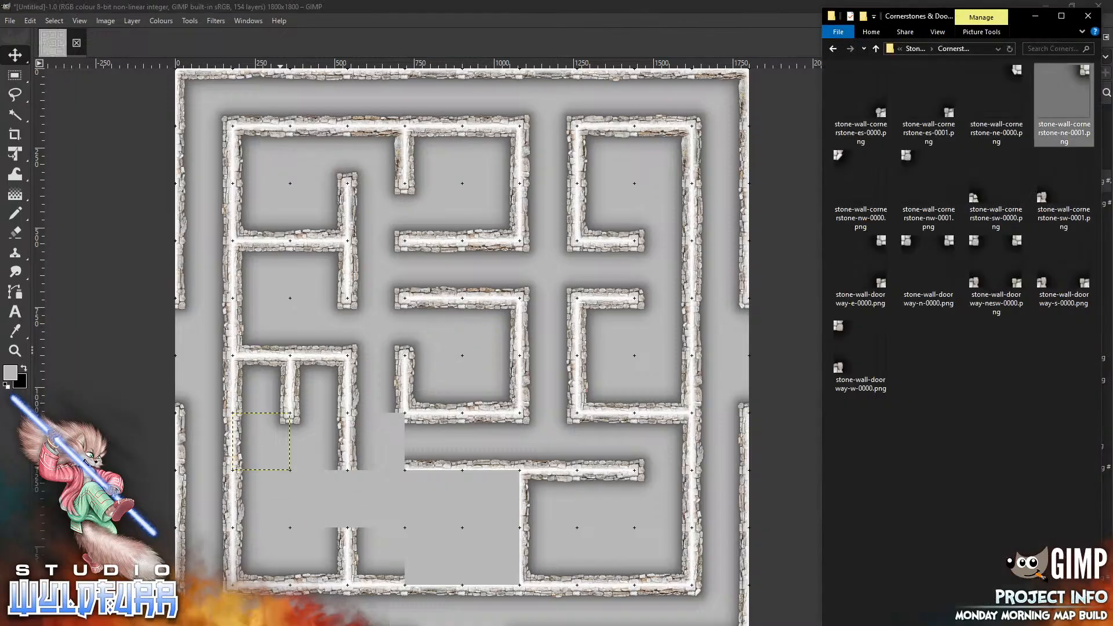
{"action": "left_click_drag", "start_coordinate": [868, 251], "coordinate": [291, 457]}
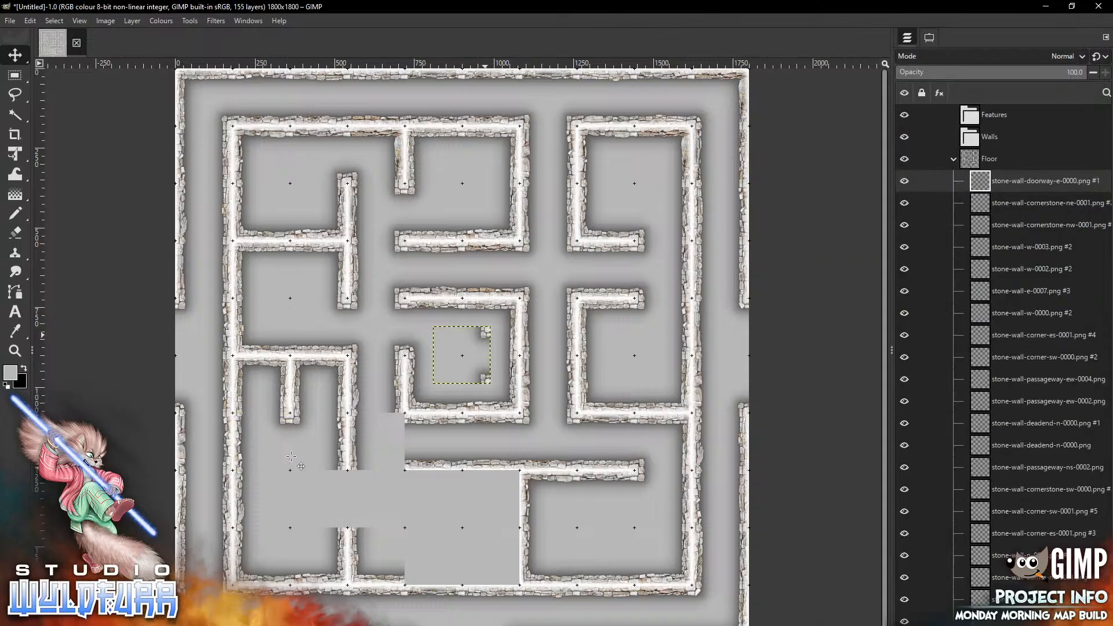
{"action": "left_click_drag", "start_coordinate": [485, 334], "coordinate": [341, 478]}
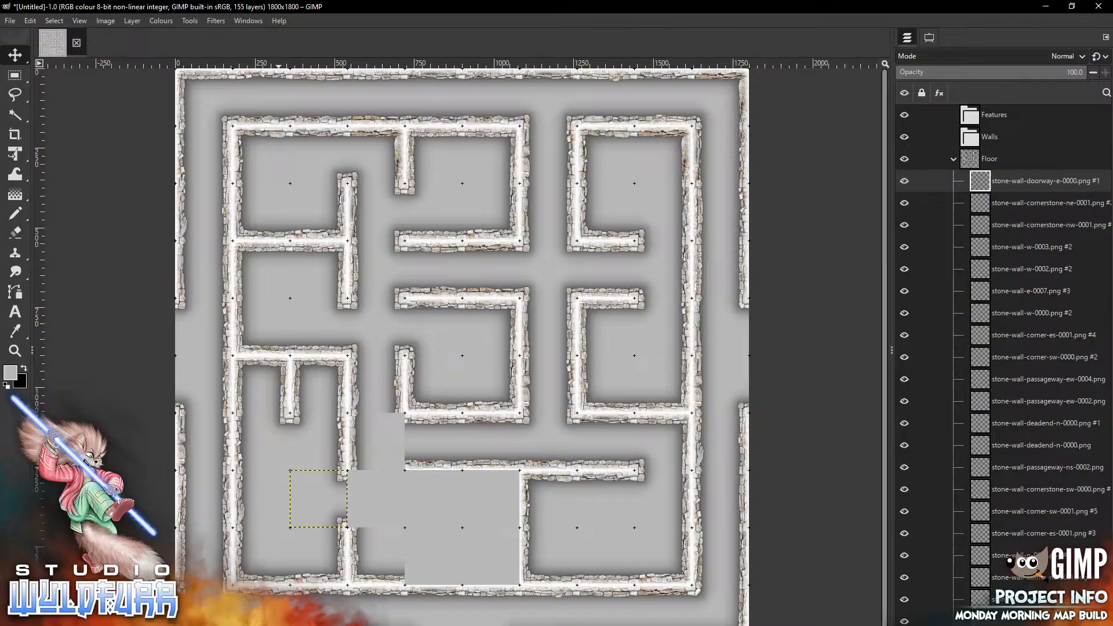
Add stone-wall-doorway-w-0000.png and place it in the cell just east of that doorway
{"action": "key", "text": "alt+Tab"}
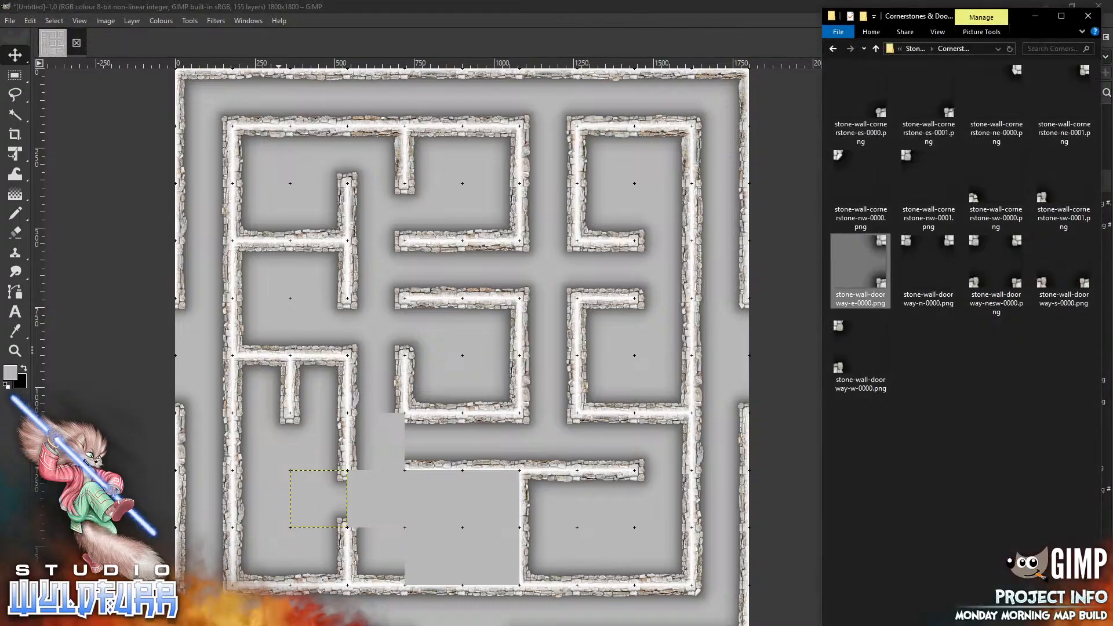
{"action": "left_click_drag", "start_coordinate": [861, 351], "coordinate": [436, 475]}
{"action": "left_click_drag", "start_coordinate": [436, 336], "coordinate": [351, 478]}
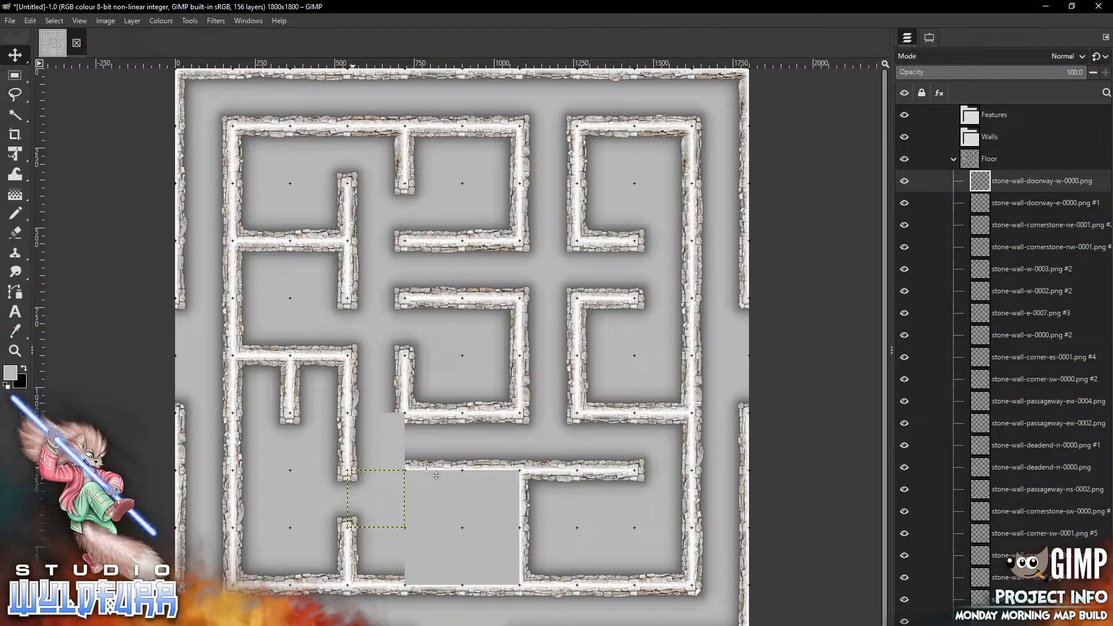
{"action": "key", "text": "alt+Tab"}
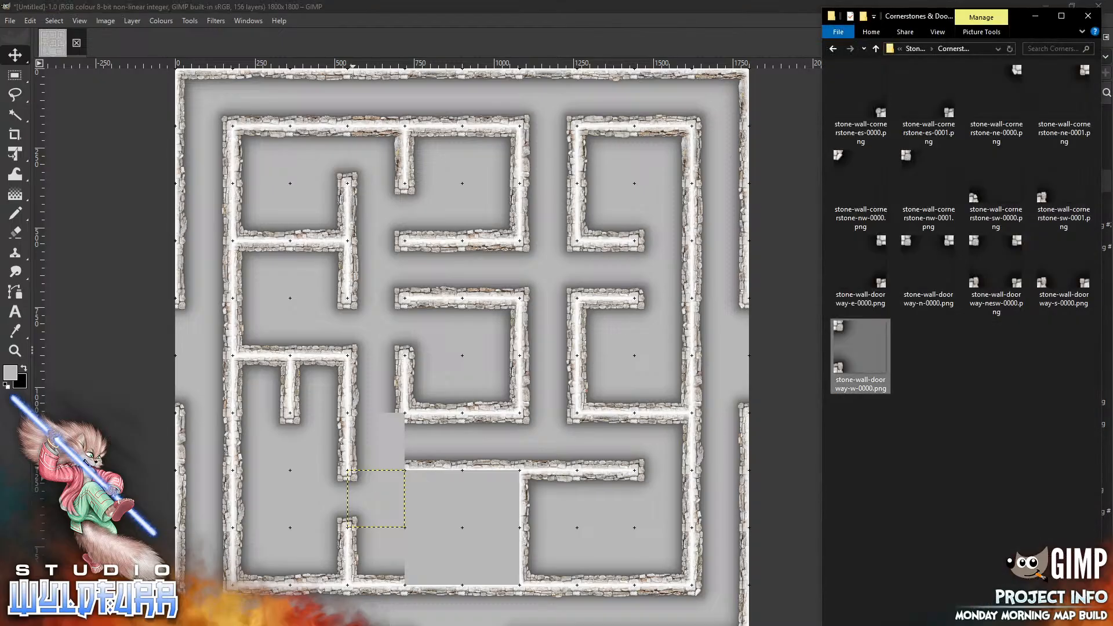
{"action": "left_click_drag", "start_coordinate": [928, 101], "coordinate": [443, 399]}
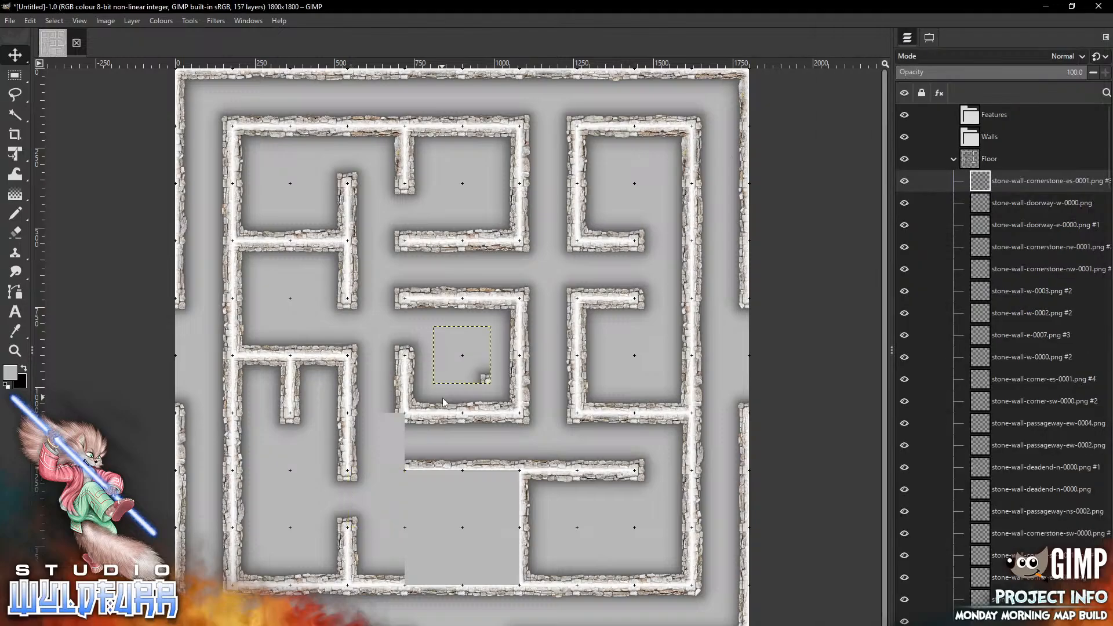
{"action": "key", "text": "ctrl+z"}
Add another stone-wall-doorway-e-0000.png and place it in the cell directly above the west-facing doorway
{"action": "key", "text": "alt+Tab"}
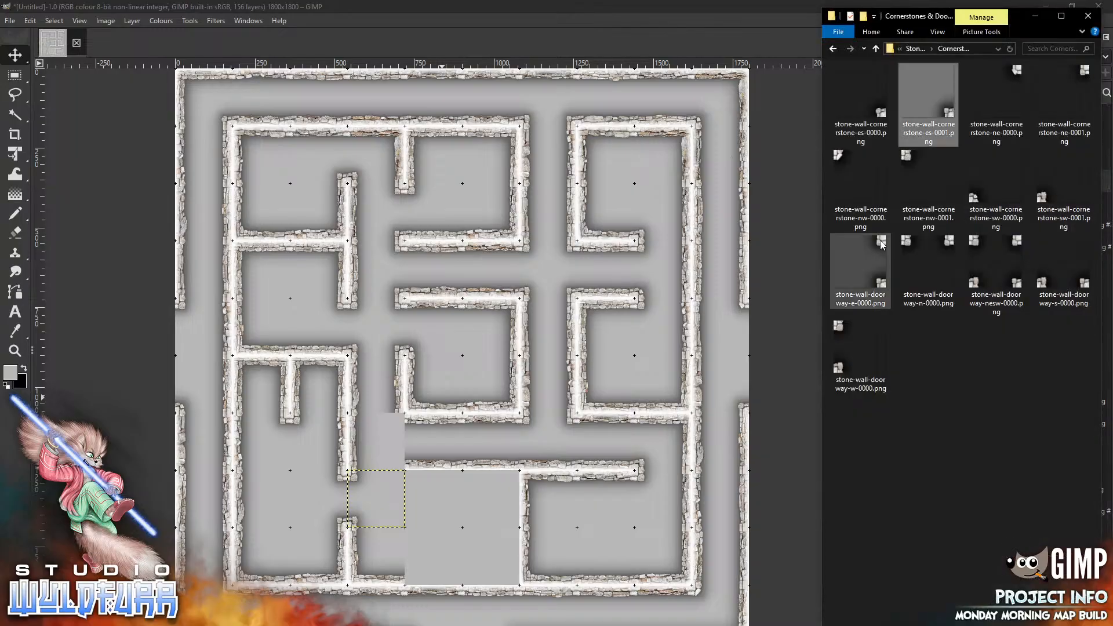
{"action": "left_click_drag", "start_coordinate": [860, 269], "coordinate": [435, 441]}
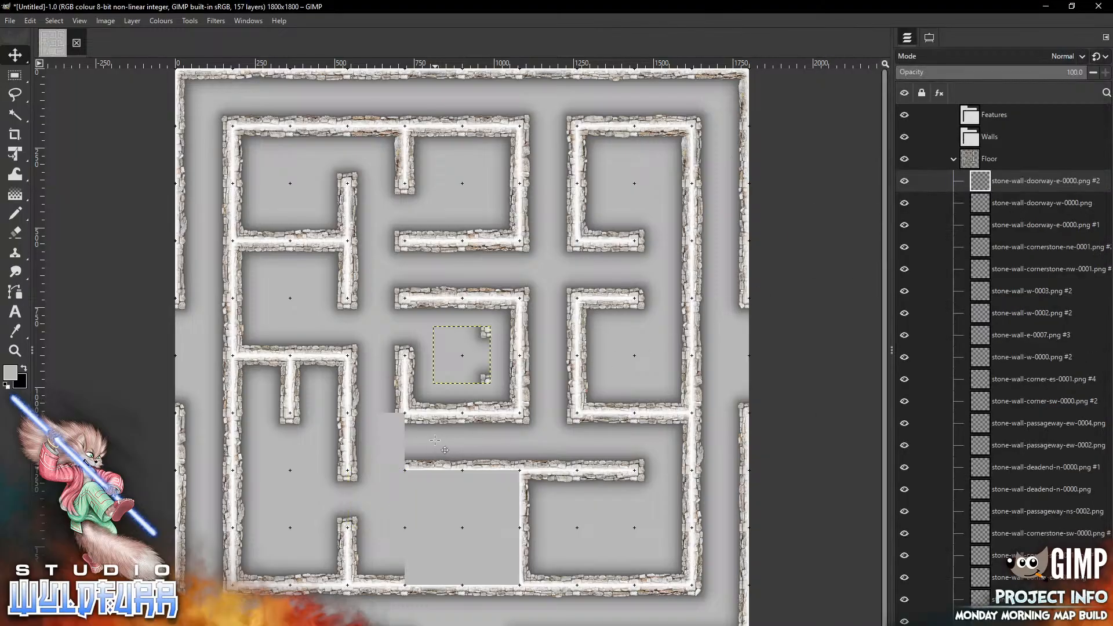
{"action": "left_click_drag", "start_coordinate": [482, 378], "coordinate": [396, 465]}
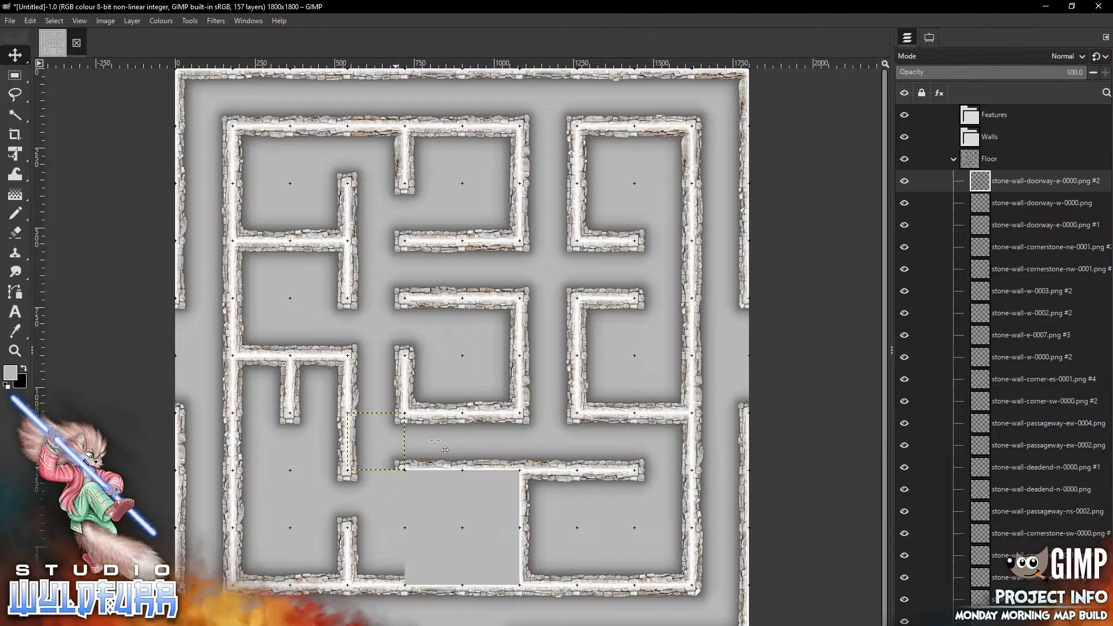
Add stone-wall-cornerstone-ne-0000.png and place it on the same cell as the west-facing doorway
{"action": "key", "text": "alt+Tab"}
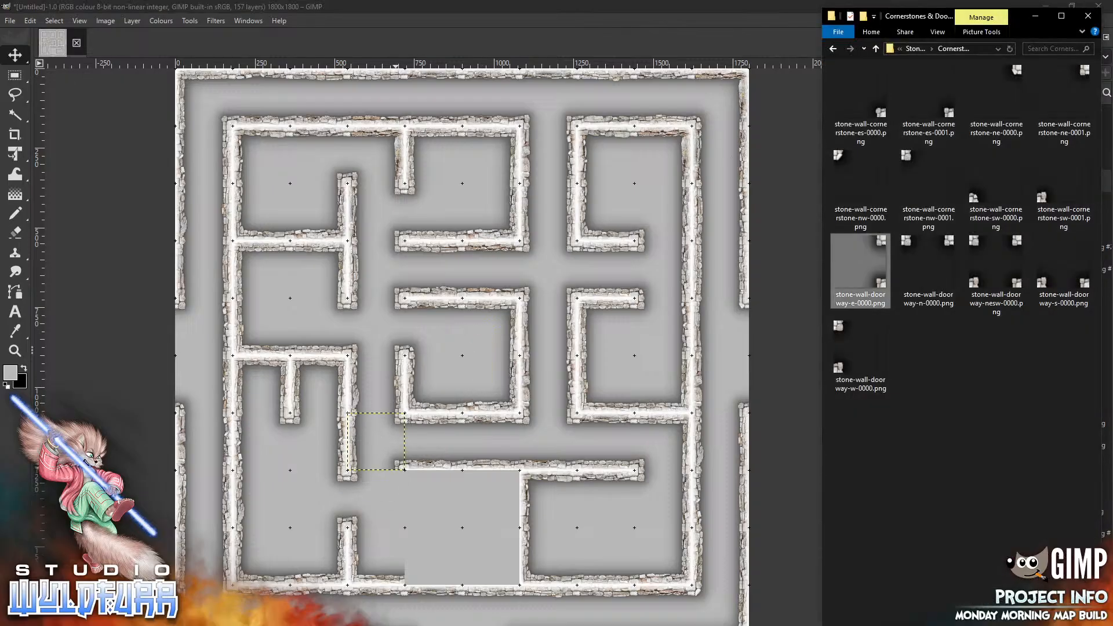
{"action": "left_click_drag", "start_coordinate": [994, 95], "coordinate": [441, 504]}
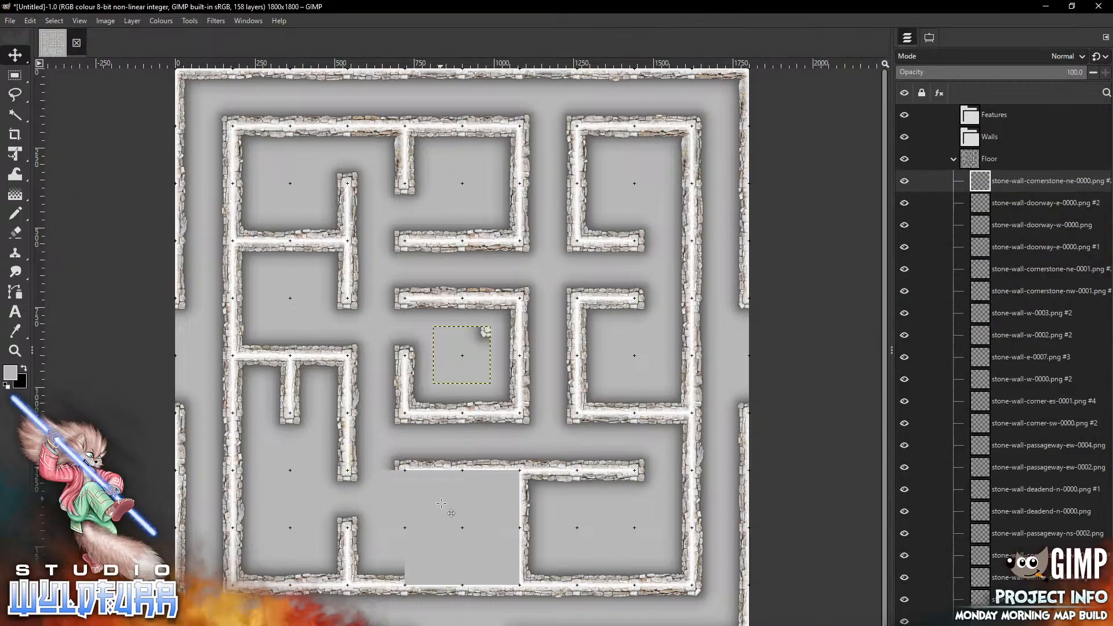
{"action": "mouse_move", "coordinate": [485, 333]}
{"action": "left_mouse_down"}
{"action": "mouse_move", "coordinate": [400, 490]}
{"action": "mouse_move", "coordinate": [401, 477]}
{"action": "left_mouse_up"}
Return to the Stone Wall Overlays folder, add stone-wall-corner-es-0000.png and place it in the bottom-row cell east of the gray gap
{"action": "key", "text": "alt+Tab"}
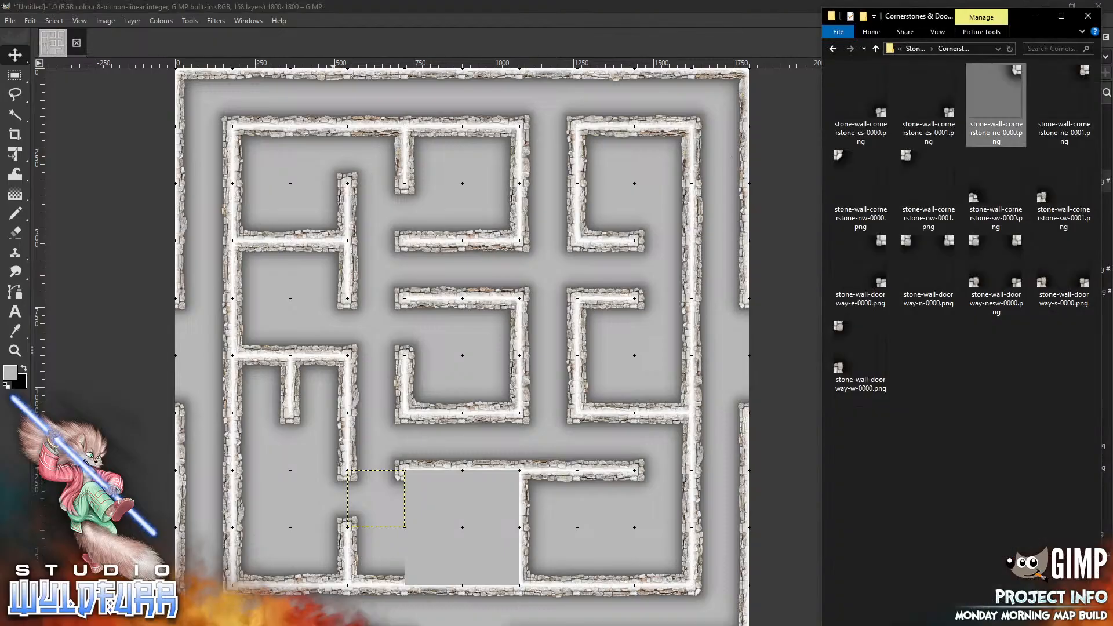
{"action": "left_click", "coordinate": [914, 48]}
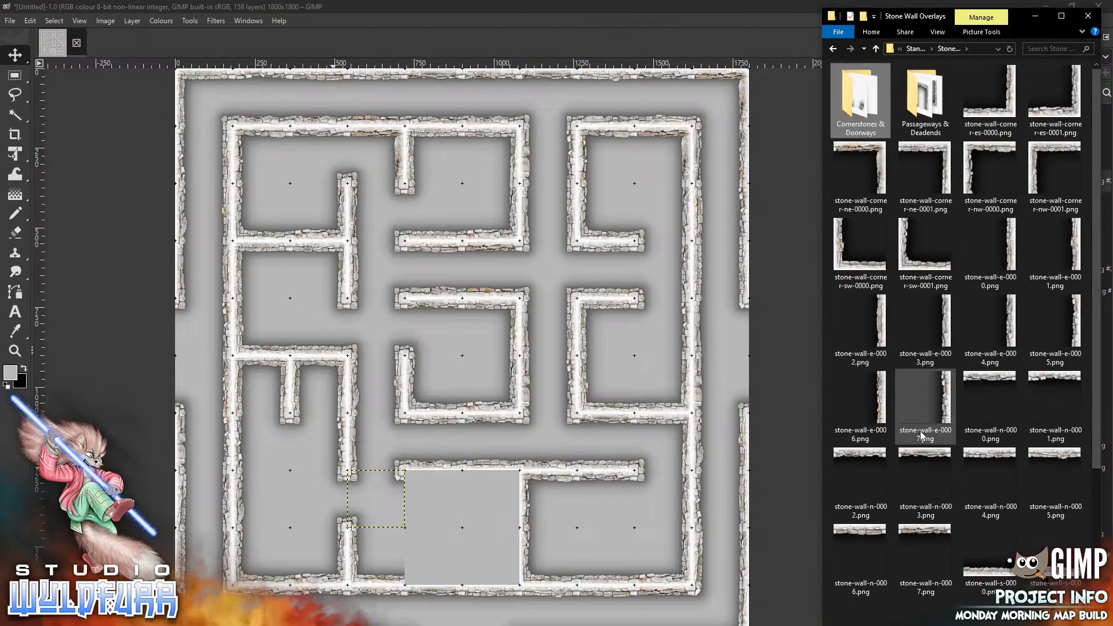
{"action": "left_click", "coordinate": [990, 93]}
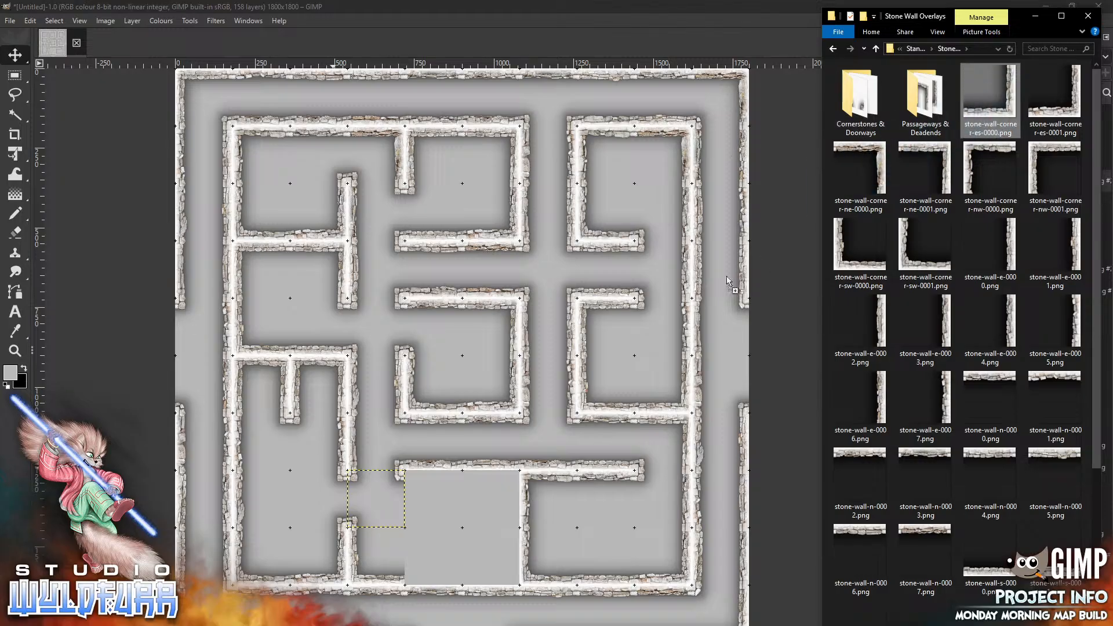
{"action": "left_click_drag", "start_coordinate": [478, 480], "coordinate": [496, 510]}
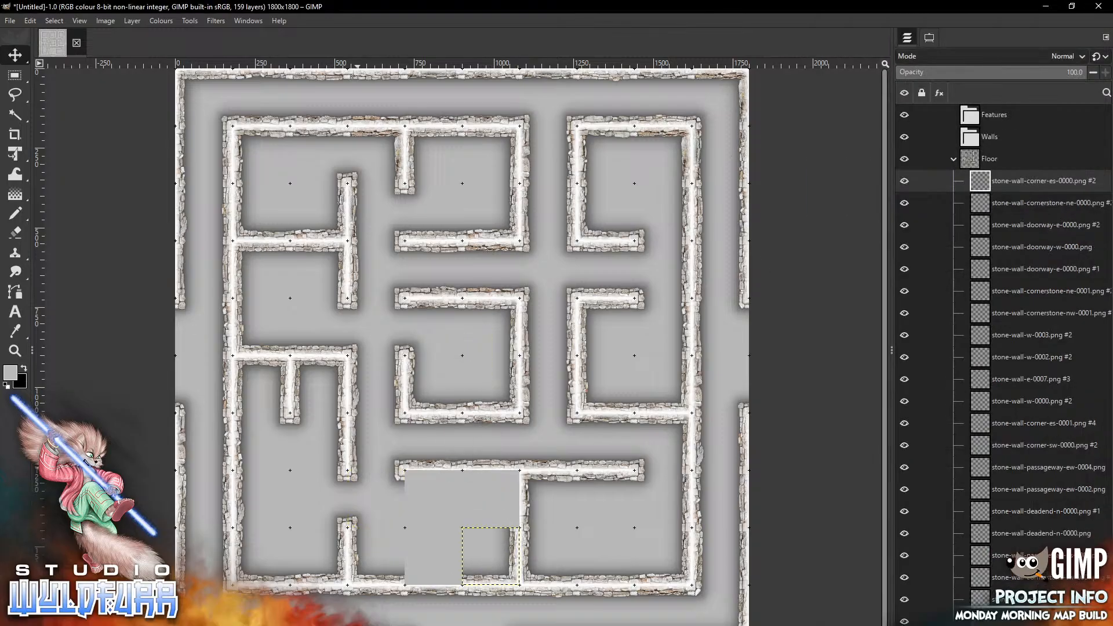
Add stone-wall-corner-ne-0000.png and place it in the cell directly above that es corner
{"action": "key", "text": "alt+Tab"}
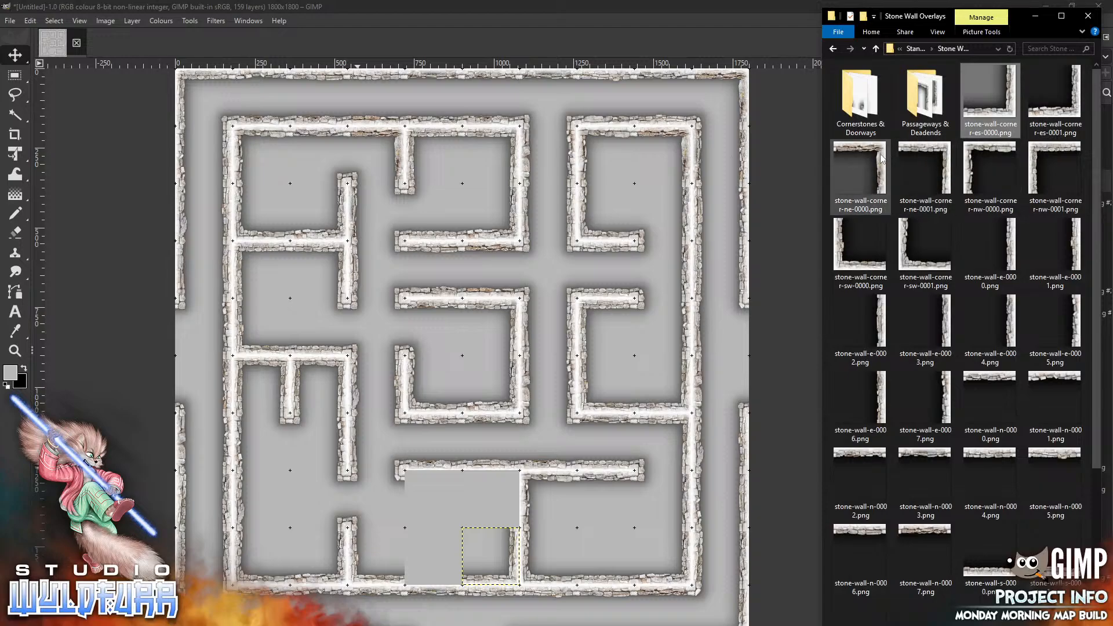
{"action": "left_click_drag", "start_coordinate": [877, 156], "coordinate": [539, 366]}
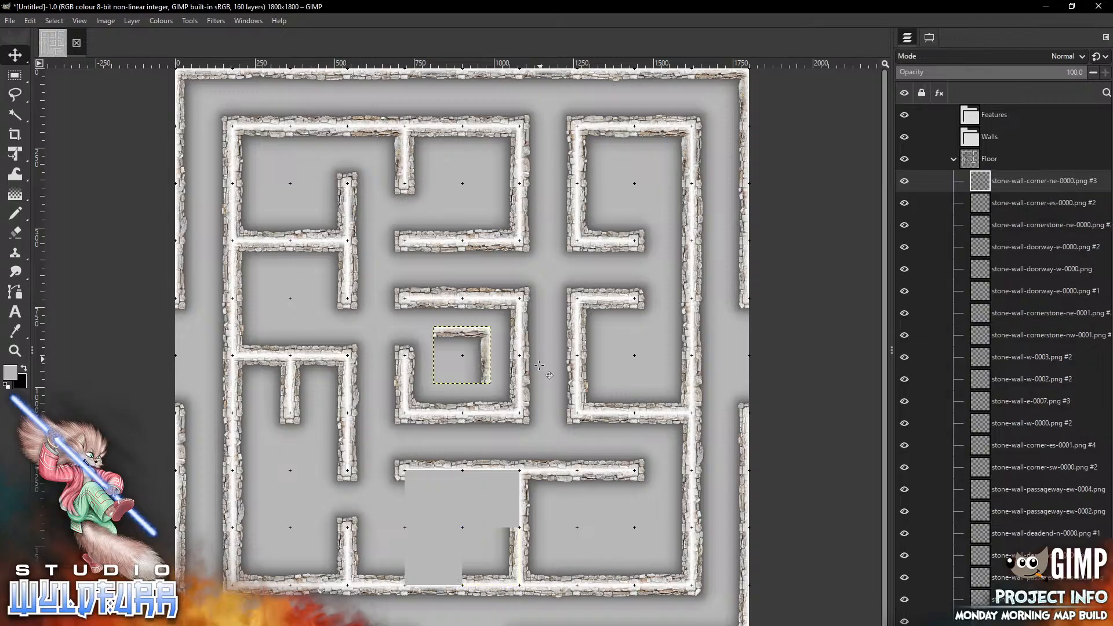
{"action": "mouse_move", "coordinate": [484, 337]}
{"action": "left_mouse_down"}
{"action": "mouse_move", "coordinate": [499, 509]}
{"action": "mouse_move", "coordinate": [513, 481]}
{"action": "left_mouse_up"}
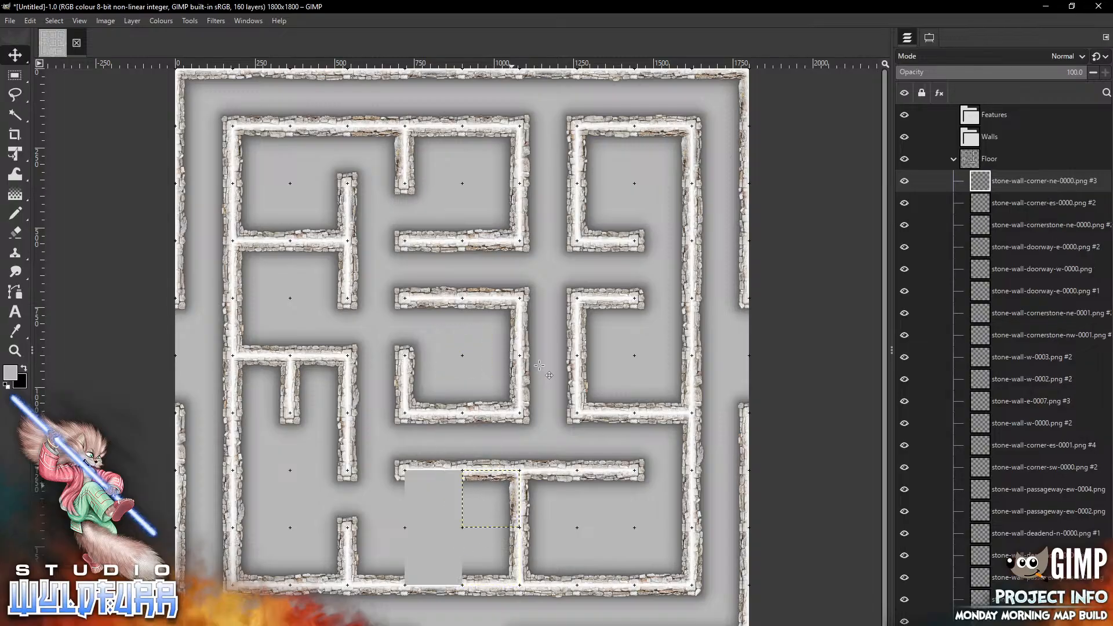
Add stone-wall-n-0000.png and place it in the cell just west of the ne corner
{"action": "key", "text": "alt+Tab"}
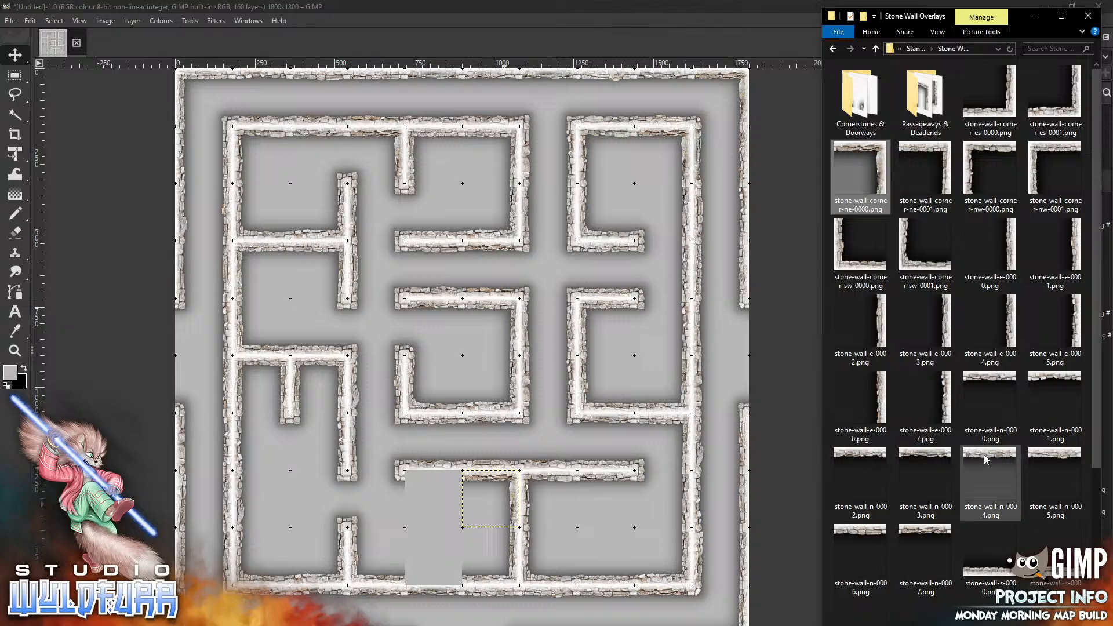
{"action": "left_click_drag", "start_coordinate": [996, 383], "coordinate": [546, 395]}
{"action": "left_click_drag", "start_coordinate": [465, 332], "coordinate": [430, 476]}
Add stone-wall-s-0001.png and place it in the bottom-row cell directly below that north wall
{"action": "key", "text": "alt+Tab"}
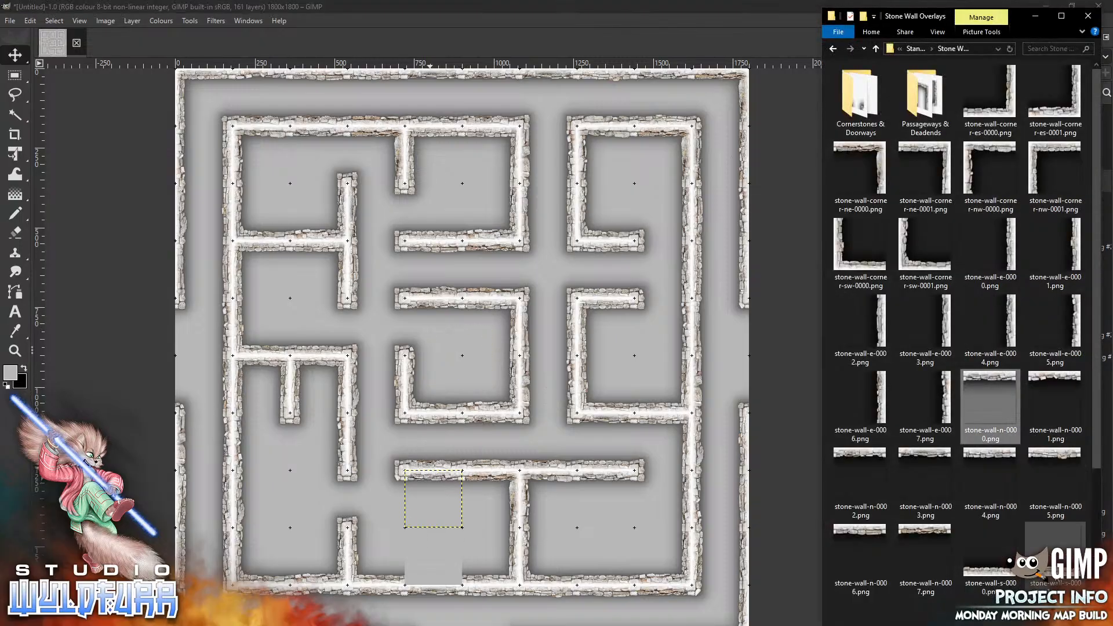
{"action": "mouse_move", "coordinate": [1052, 548]}
{"action": "left_mouse_down"}
{"action": "mouse_move", "coordinate": [570, 399]}
{"action": "mouse_move", "coordinate": [506, 364]}
{"action": "mouse_move", "coordinate": [439, 580]}
{"action": "left_mouse_up"}
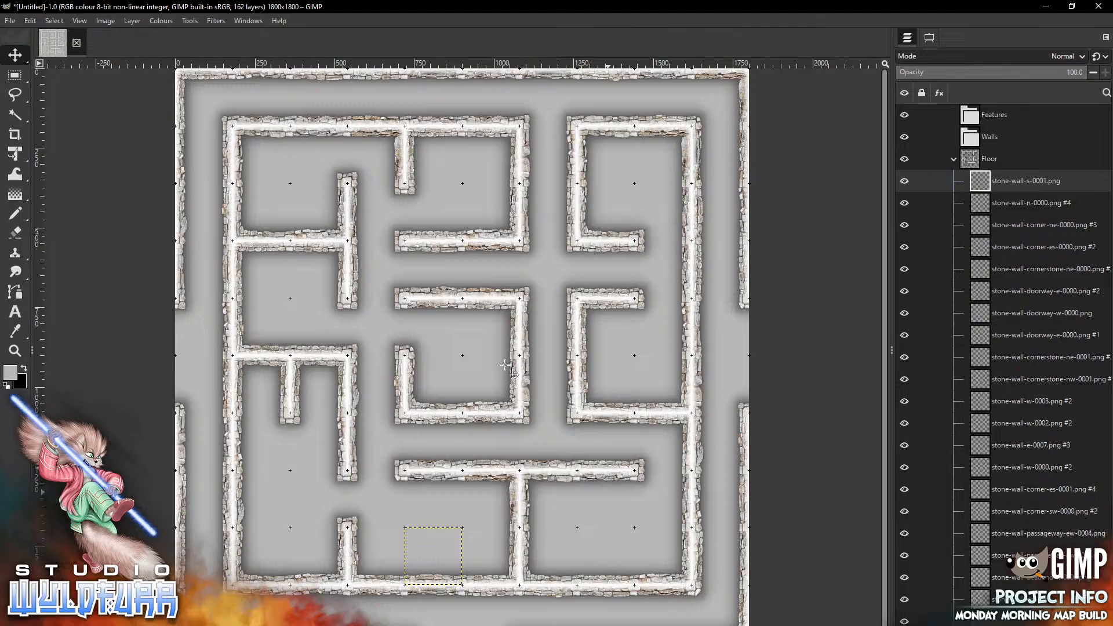
Collapse the Floor layer group and lock its position
{"action": "left_click", "coordinate": [954, 159]}
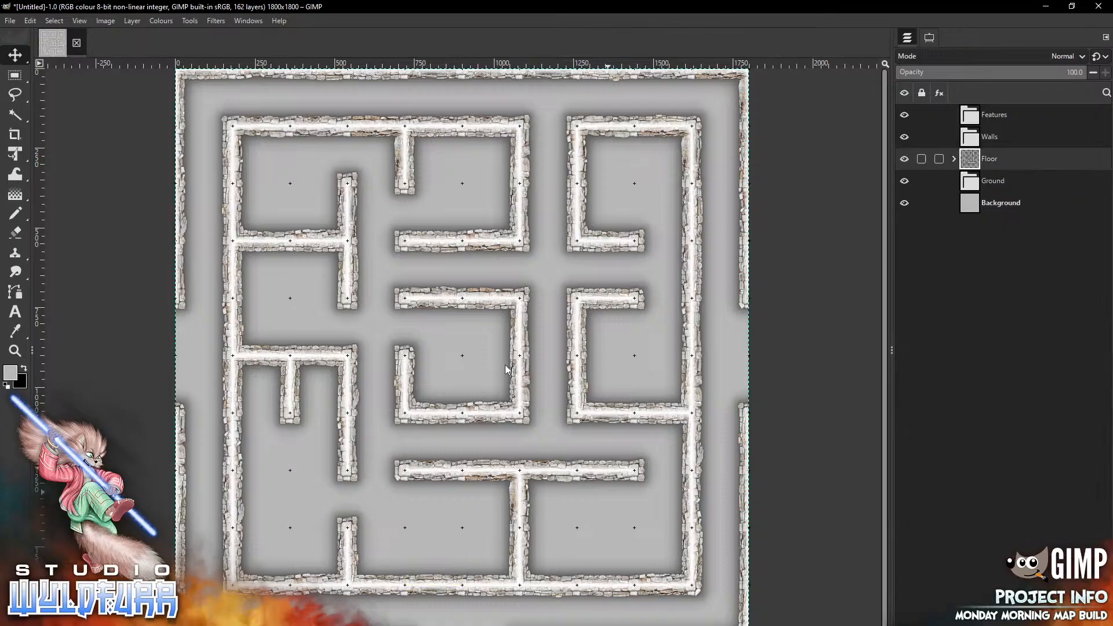
{"action": "left_click", "coordinate": [922, 159]}
{"action": "left_click", "coordinate": [910, 130]}
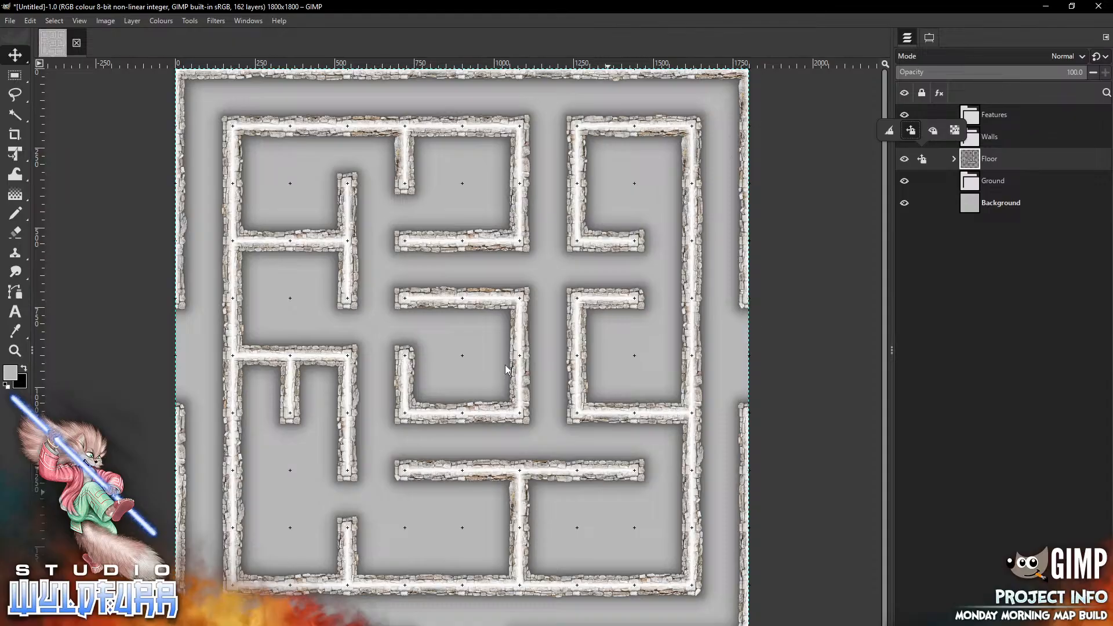
Unlock the Floor group's position
{"action": "left_click", "coordinate": [506, 365]}
{"action": "left_click", "coordinate": [80, 21]}
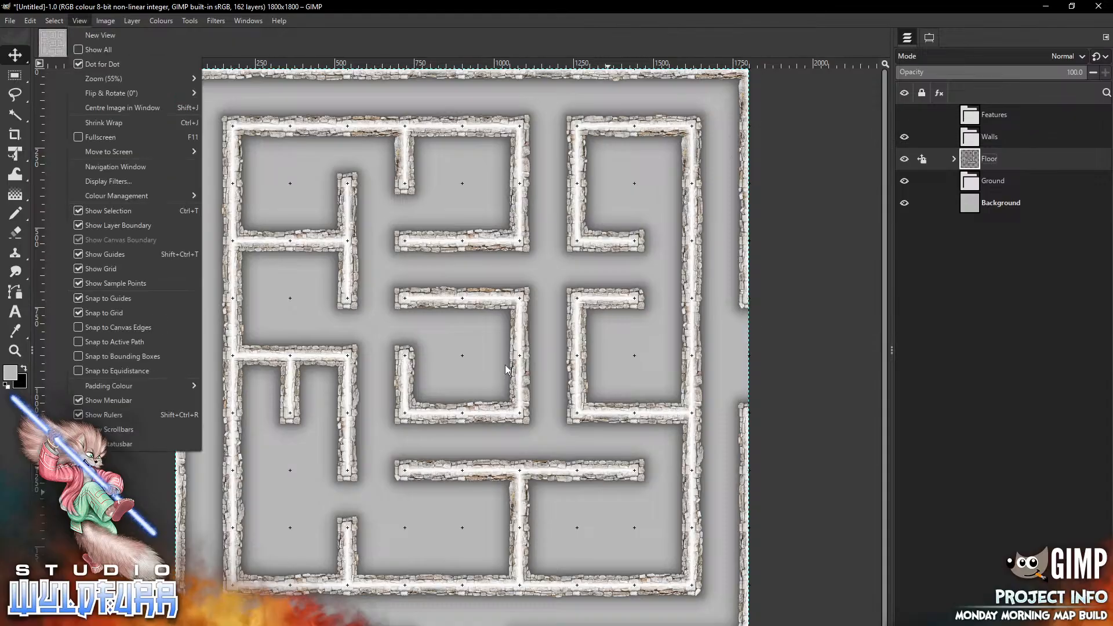
{"action": "mouse_move", "coordinate": [105, 79]}
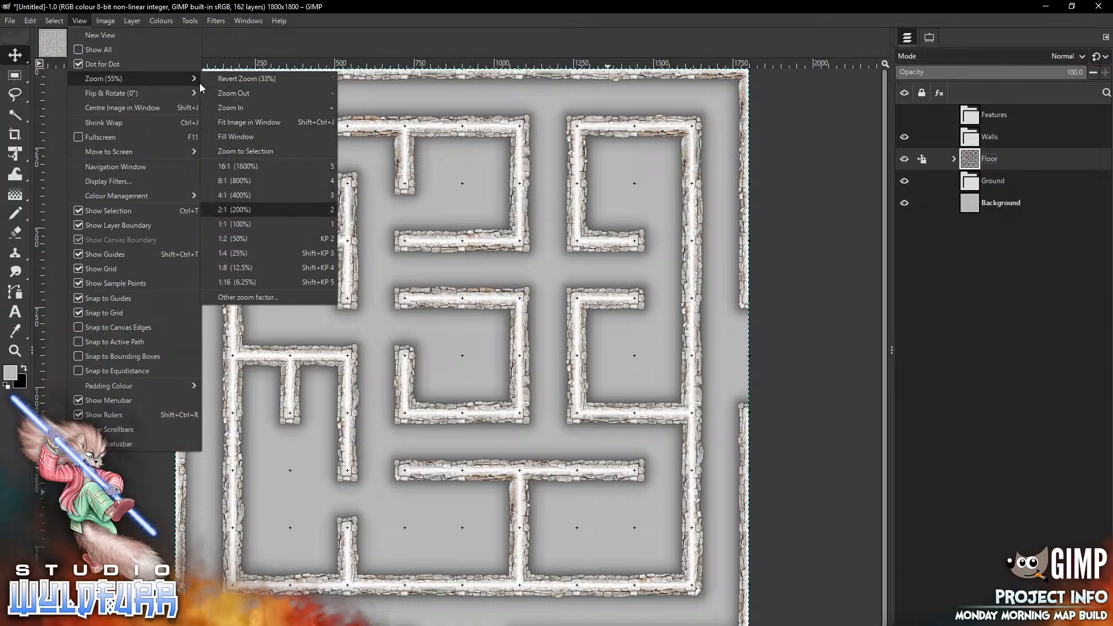
{"action": "left_click", "coordinate": [242, 225]}
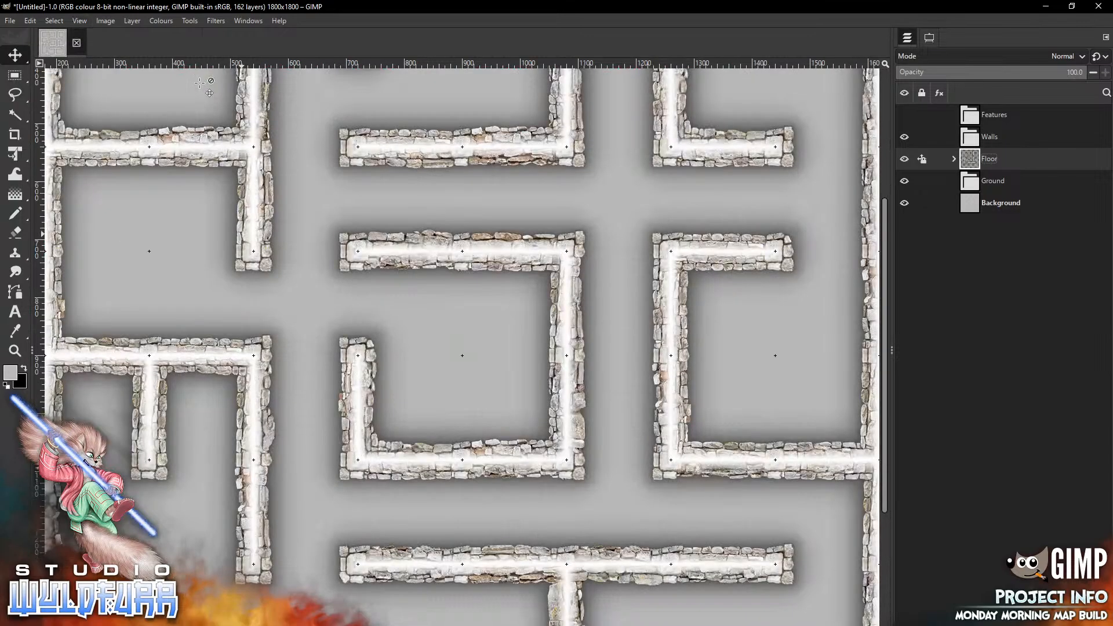
{"action": "left_click_drag", "start_coordinate": [513, 411], "coordinate": [513, 410]}
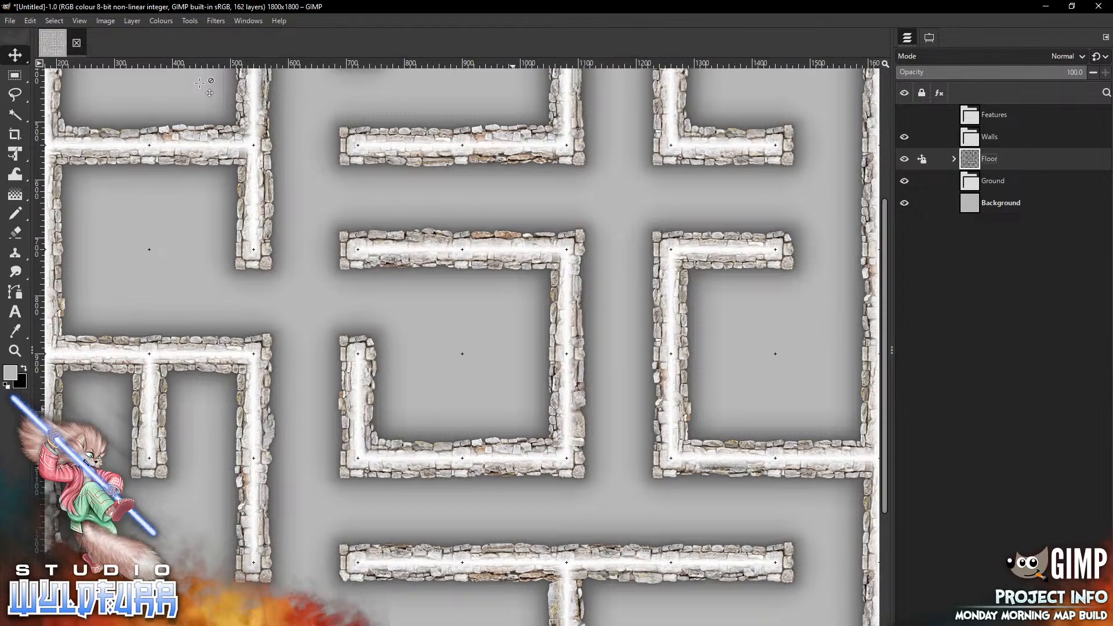
{"action": "scroll", "coordinate": [200, 83], "scroll_direction": "down", "scroll_amount": 5}
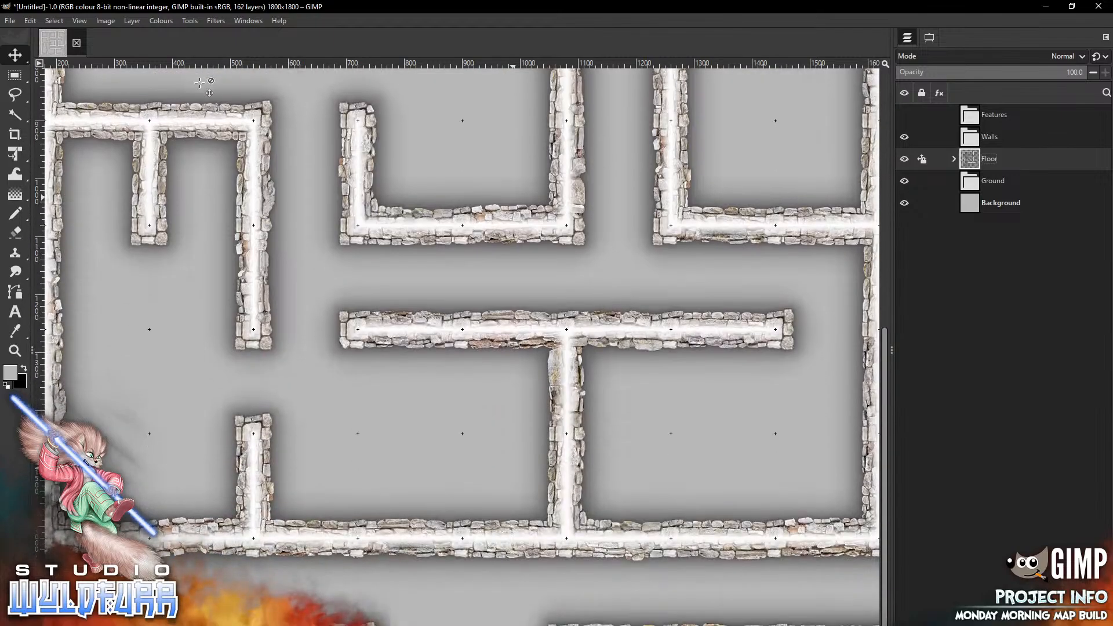
{"action": "scroll", "coordinate": [200, 82], "scroll_direction": "left", "scroll_amount": 3}
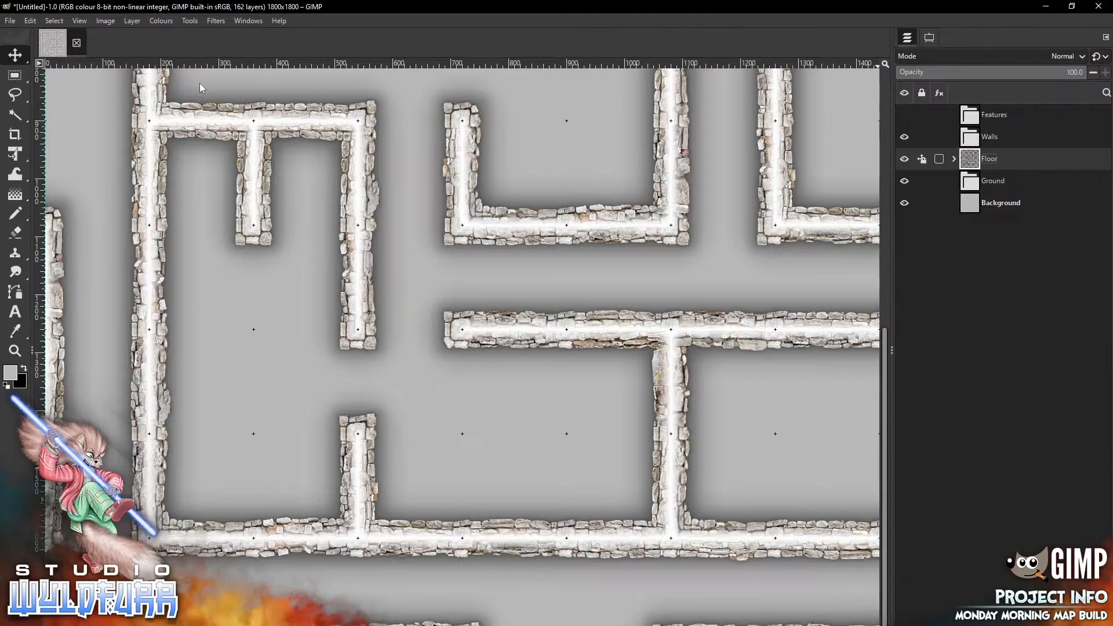
{"action": "left_click", "coordinate": [922, 159]}
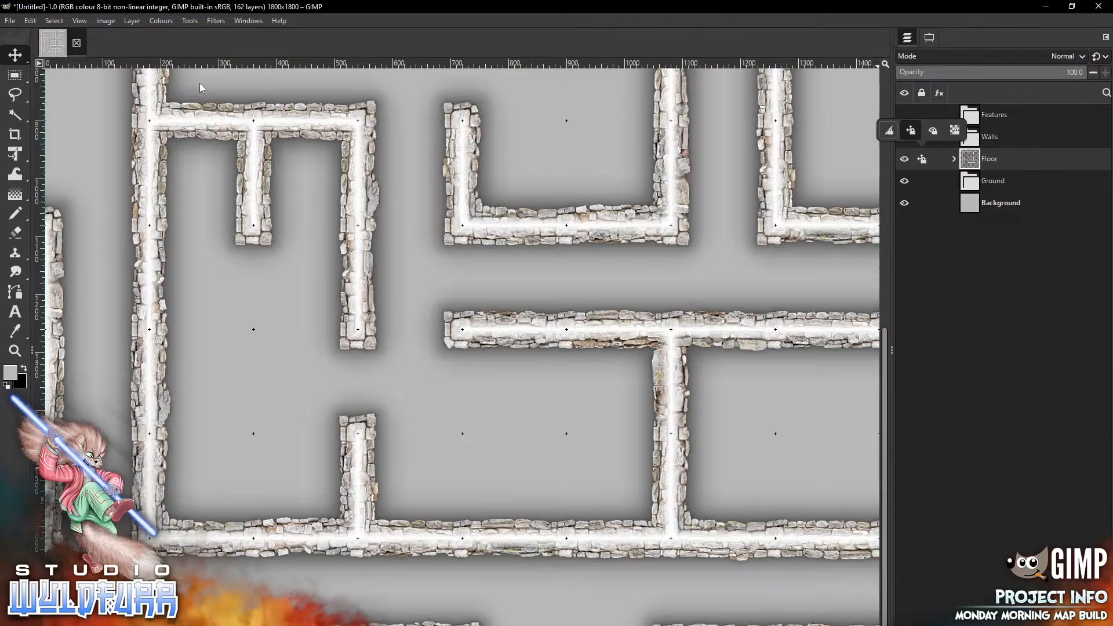
{"action": "left_click", "coordinate": [911, 130]}
Select all the stone wall overlay layers inside the Floor group and move them into the Walls group
{"action": "left_click", "coordinate": [990, 159]}
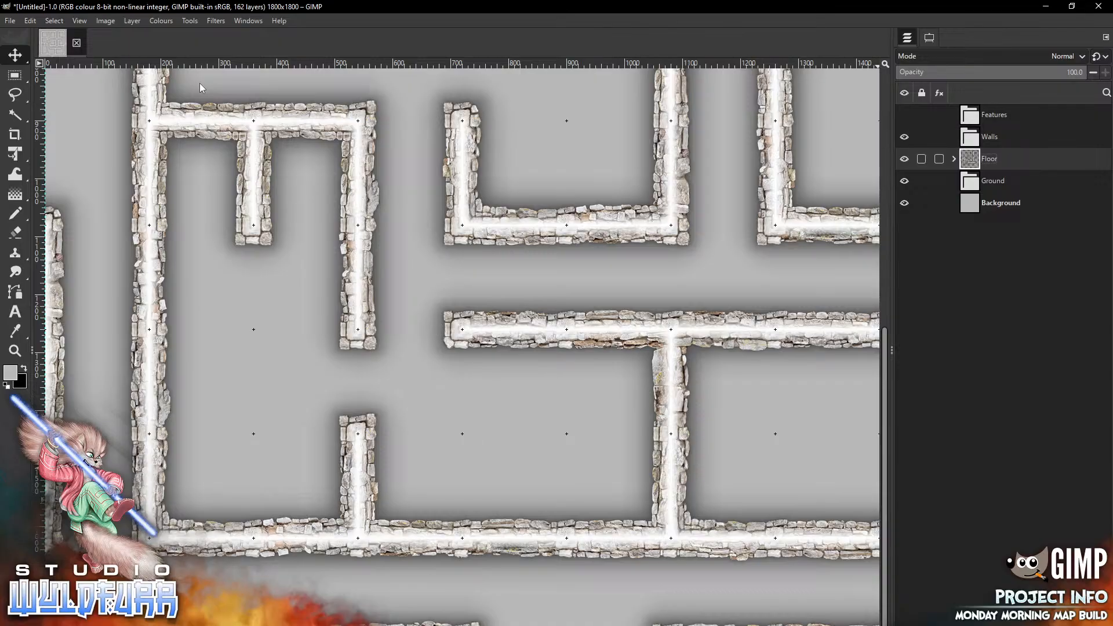
{"action": "left_click", "coordinate": [954, 159]}
{"action": "left_click", "coordinate": [1025, 181]}
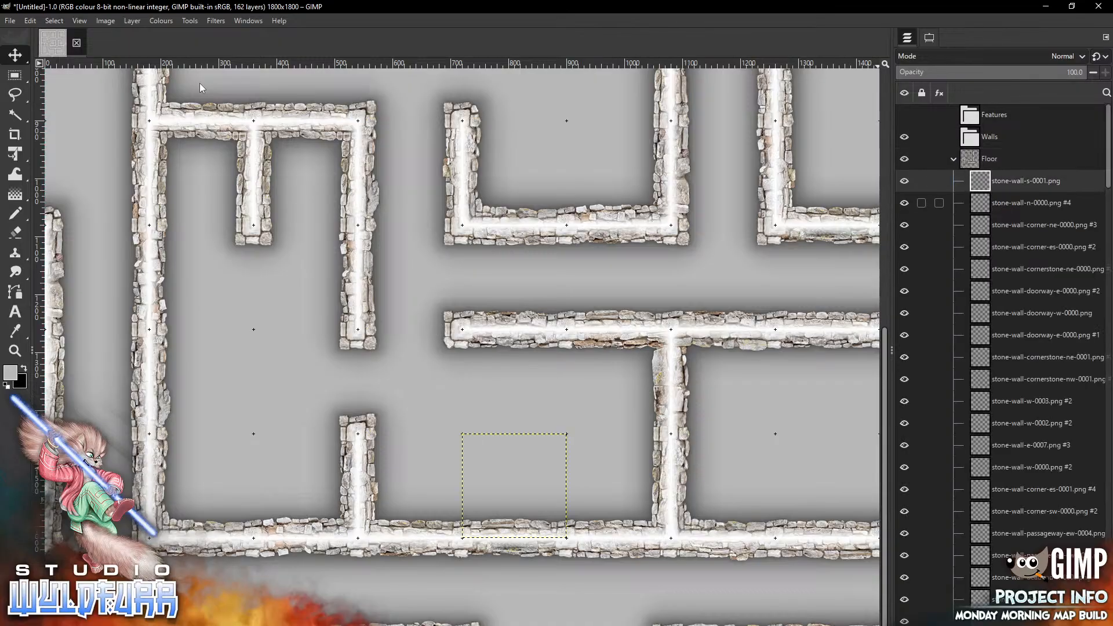
{"action": "scroll", "coordinate": [1000, 348], "scroll_direction": "down", "scroll_amount": 15}
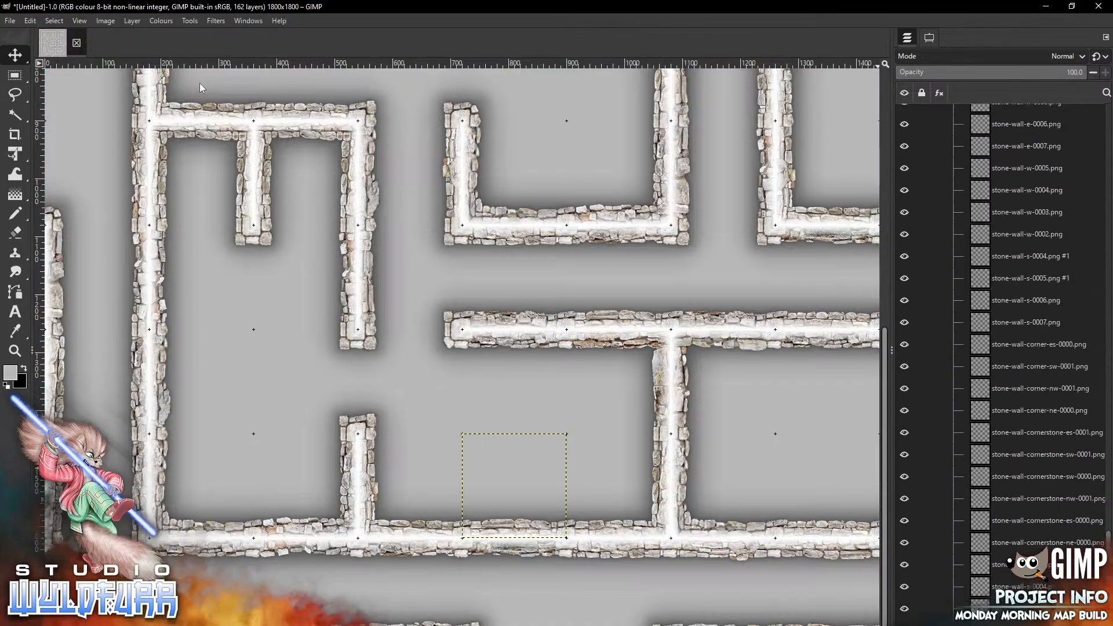
{"action": "left_click", "coordinate": [1020, 600], "text": "shift"}
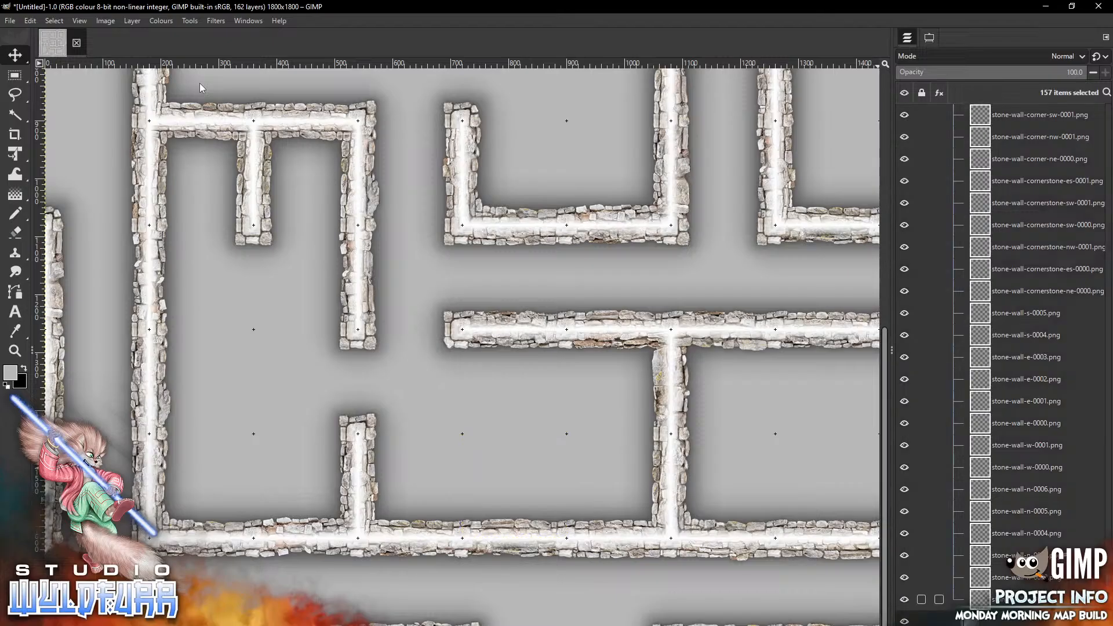
{"action": "scroll", "coordinate": [1000, 348], "scroll_direction": "up", "scroll_amount": 15}
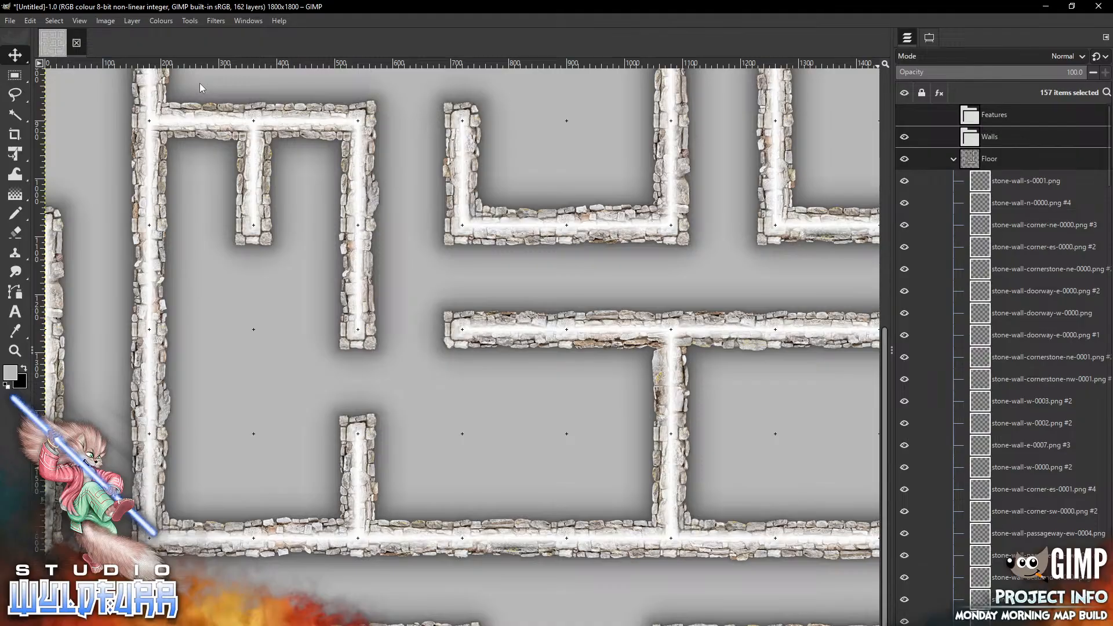
{"action": "left_click_drag", "start_coordinate": [985, 181], "coordinate": [985, 156]}
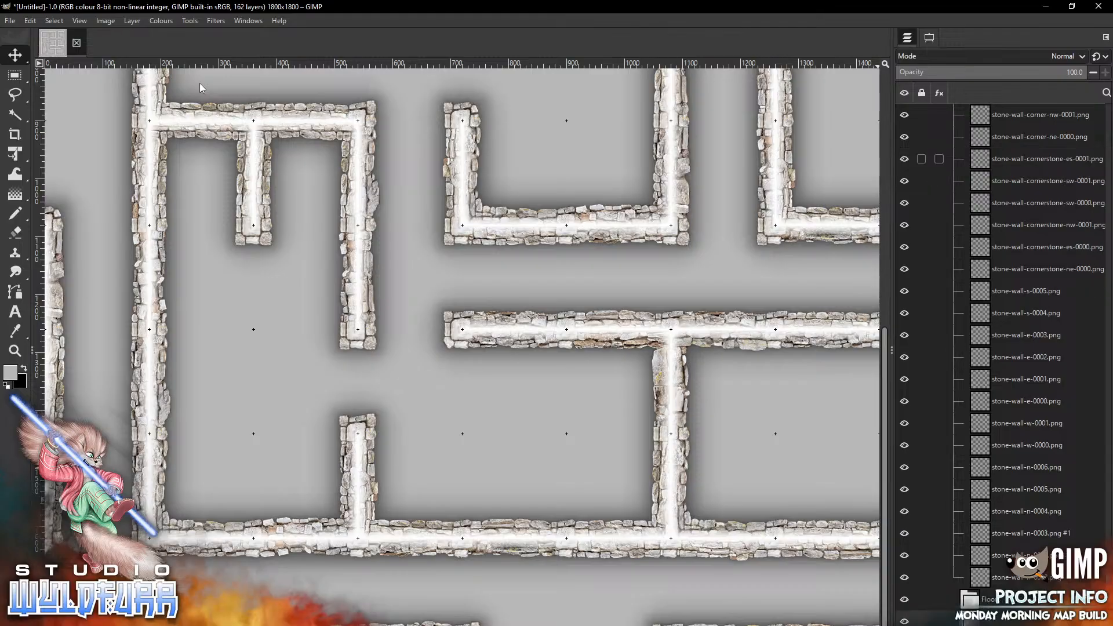
Collapse the Walls group and lock its position
{"action": "double_click", "coordinate": [1027, 423]}
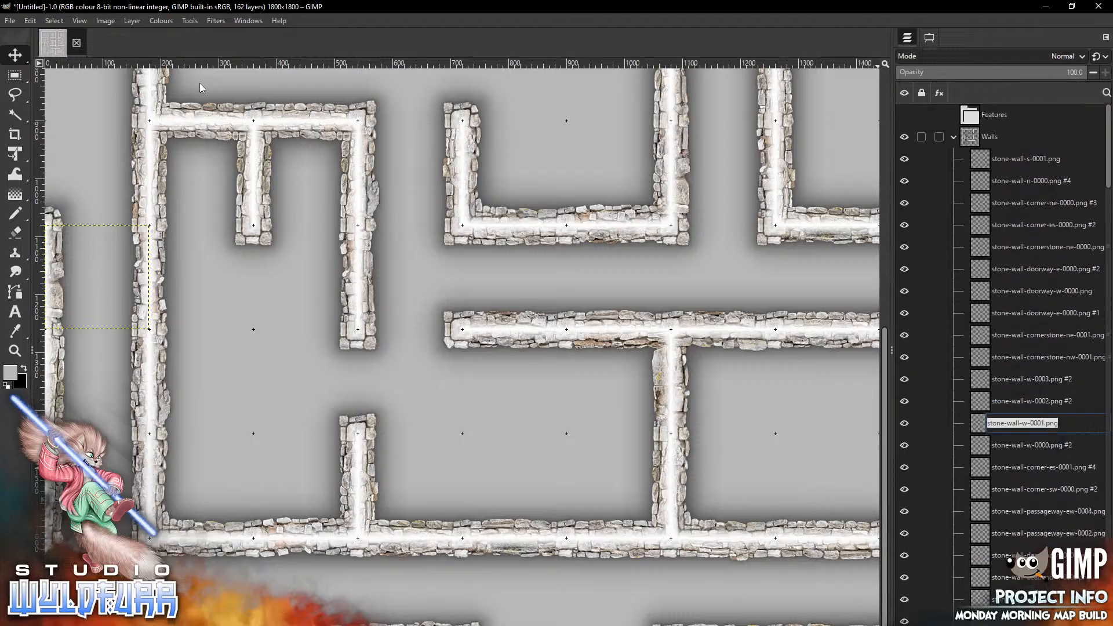
{"action": "left_click", "coordinate": [954, 137]}
{"action": "left_click", "coordinate": [921, 137]}
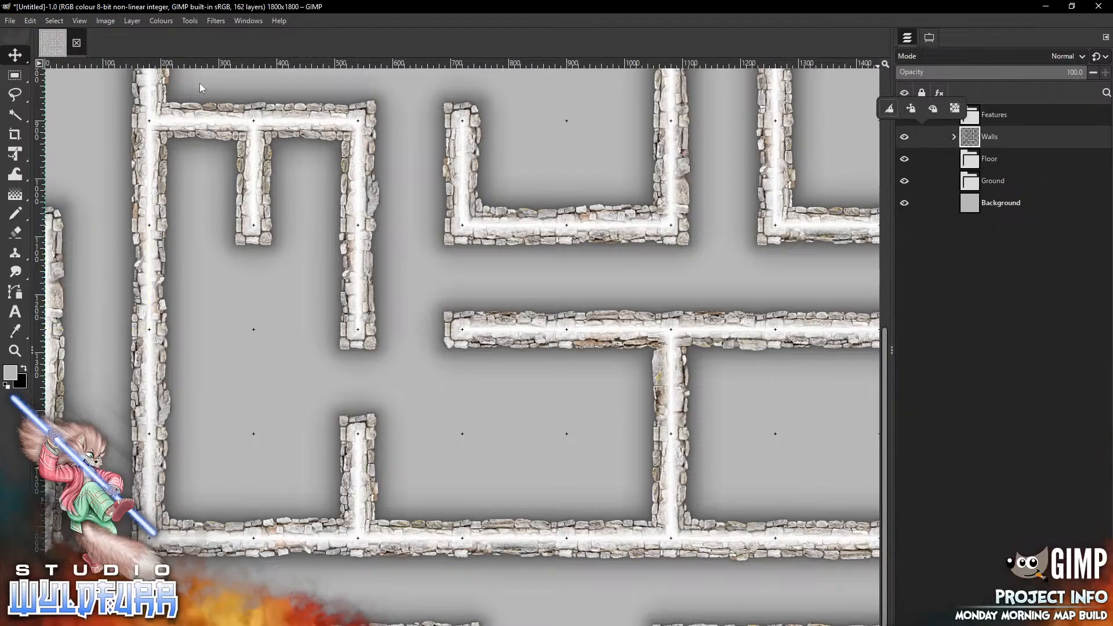
{"action": "left_click", "coordinate": [911, 108]}
Open the Catacomb Rock Floor folder, add catacombs-rock-floor-1x2-0000.png to the Floor group and place it in the two-cell gap below the central horizontal wall
{"action": "left_click", "coordinate": [989, 159]}
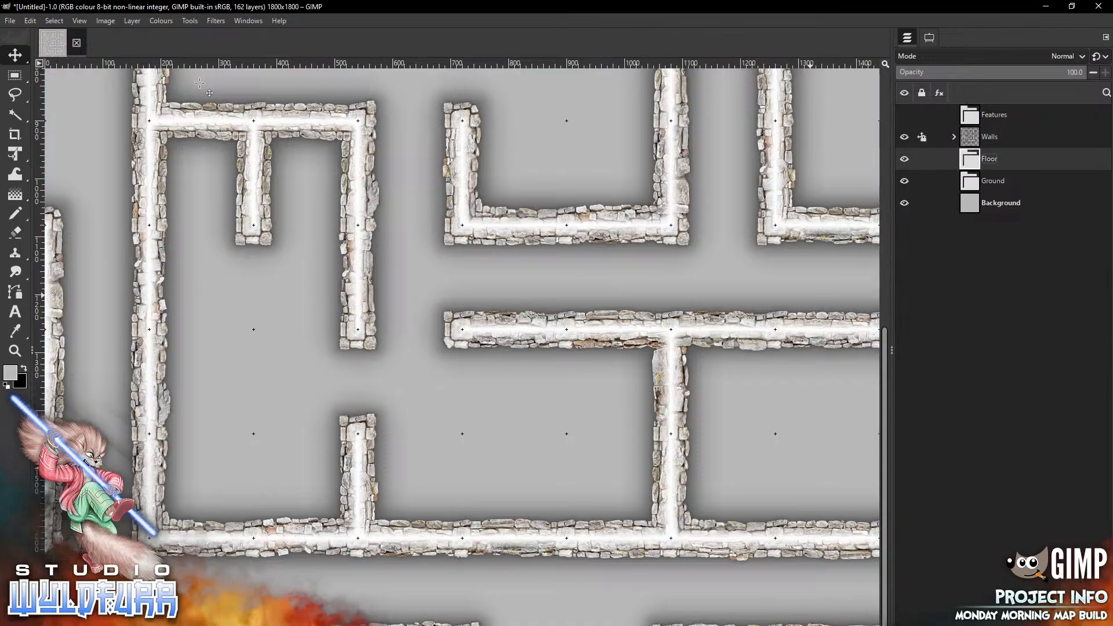
{"action": "key", "text": "alt+Tab"}
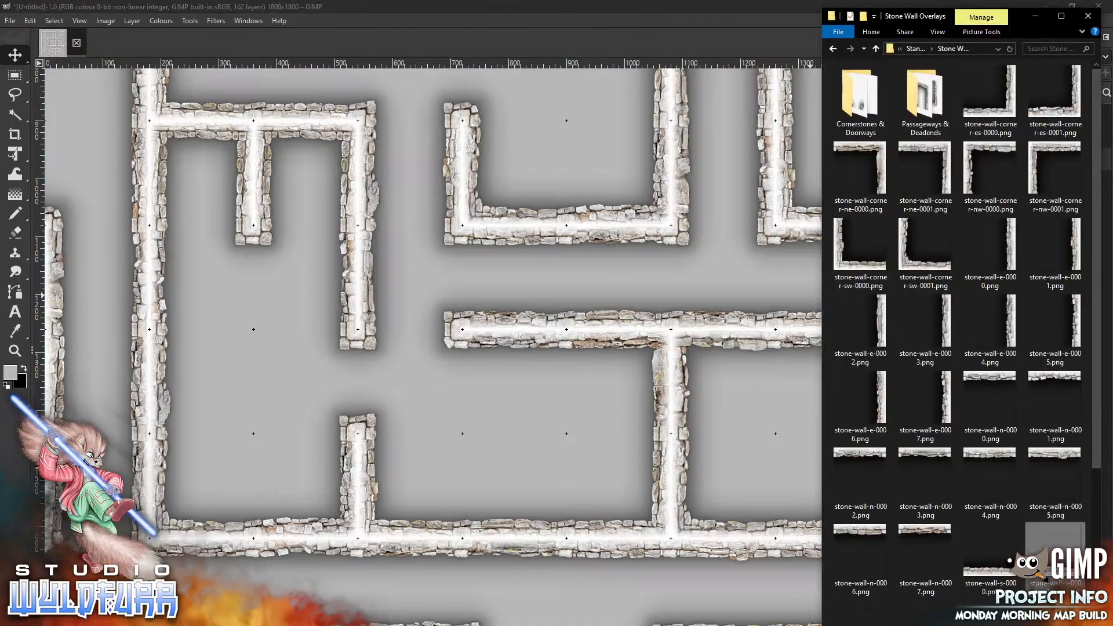
{"action": "left_click", "coordinate": [914, 49]}
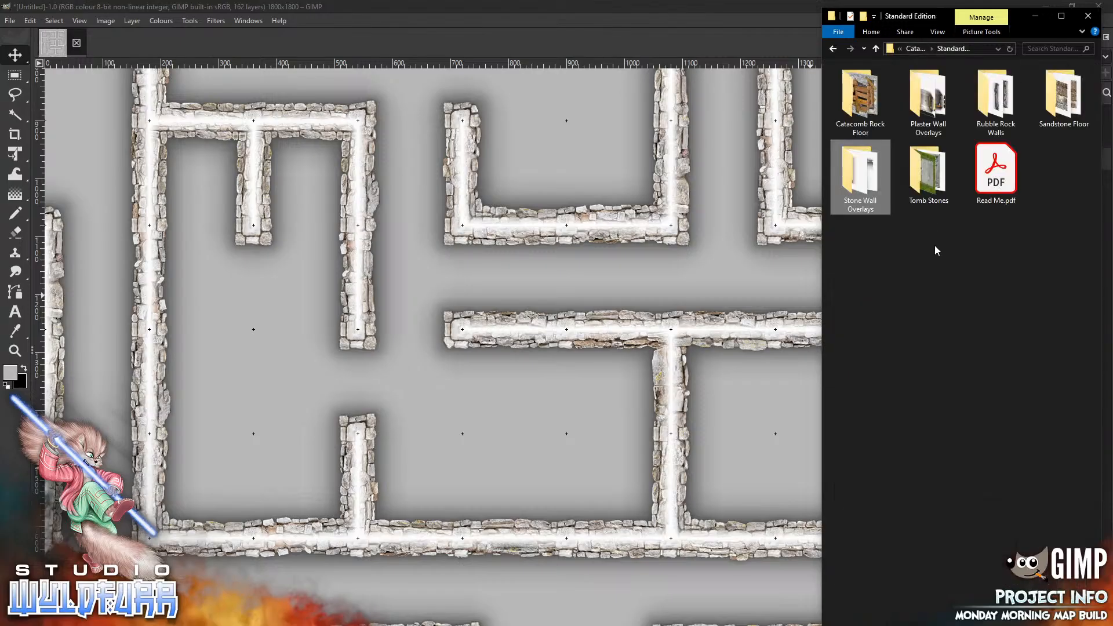
{"action": "double_click", "coordinate": [861, 107]}
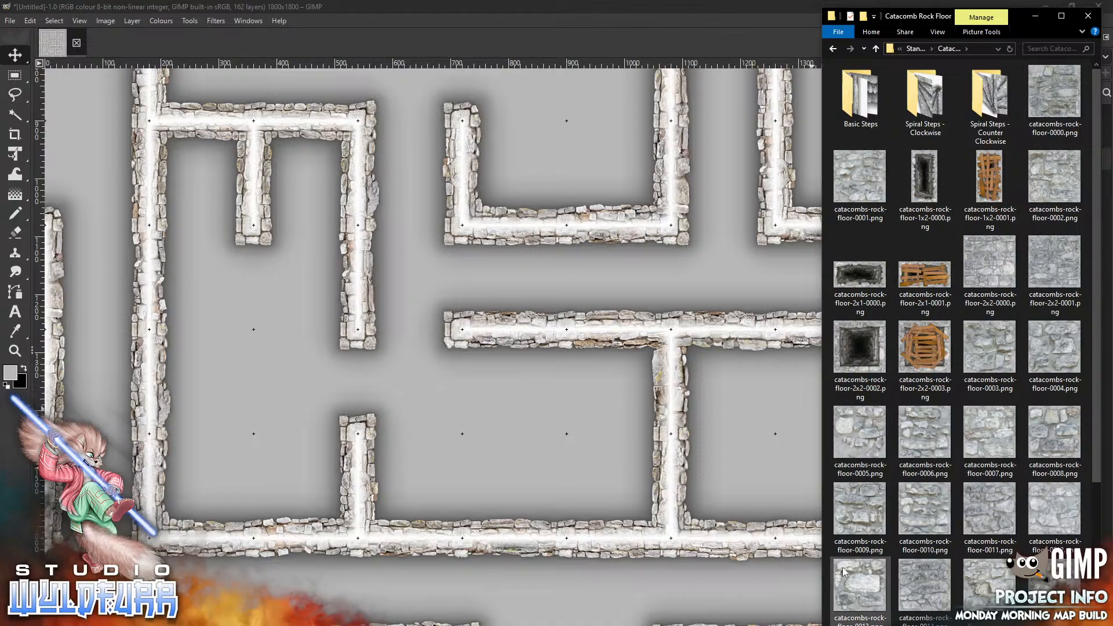
{"action": "left_click", "coordinate": [926, 181]}
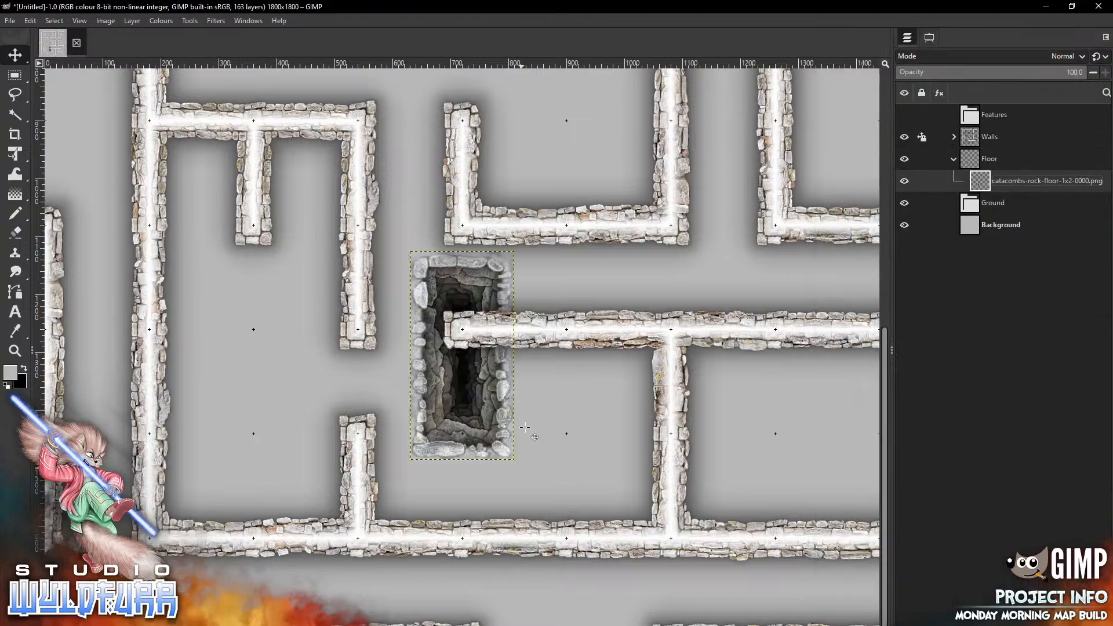
{"action": "mouse_move", "coordinate": [493, 269]}
{"action": "left_mouse_down"}
{"action": "mouse_move", "coordinate": [553, 429]}
{"action": "mouse_move", "coordinate": [544, 348]}
{"action": "left_mouse_up"}
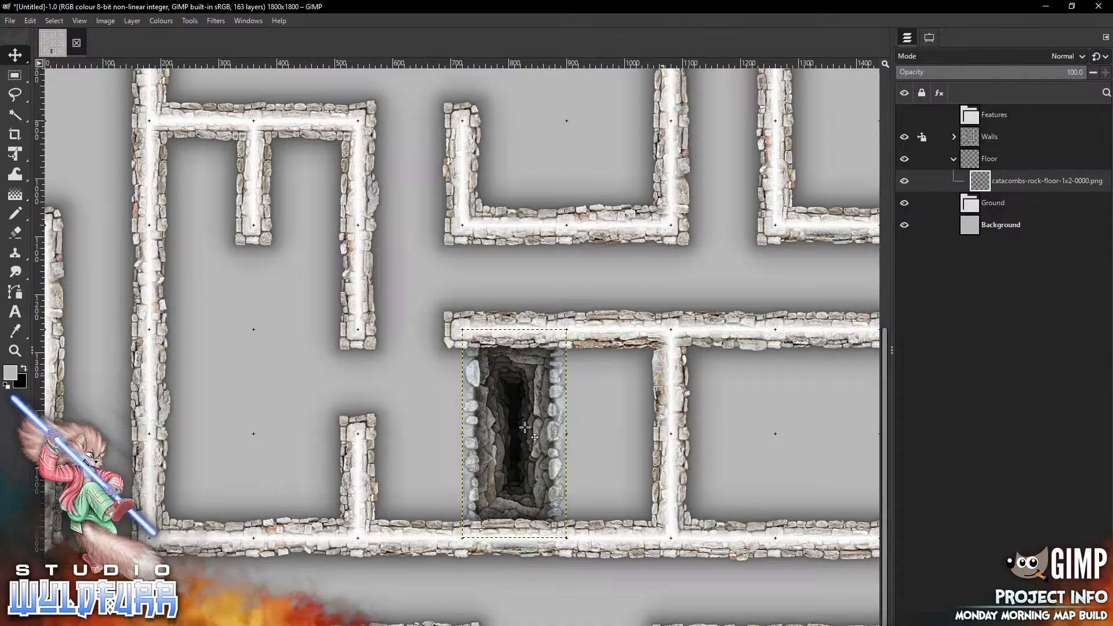
Add catacombs-rock-floor-0000.png and place it in the cell east of the pit's upper half
{"action": "key", "text": "alt+Tab"}
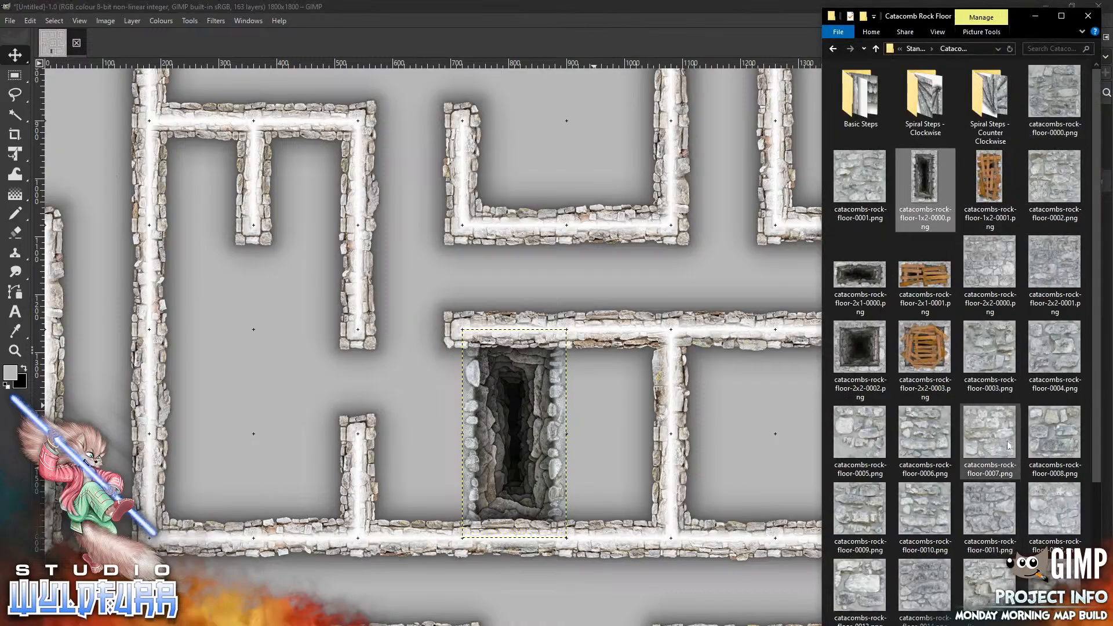
{"action": "left_click", "coordinate": [1054, 91]}
{"action": "left_click_drag", "start_coordinate": [639, 260], "coordinate": [639, 260]}
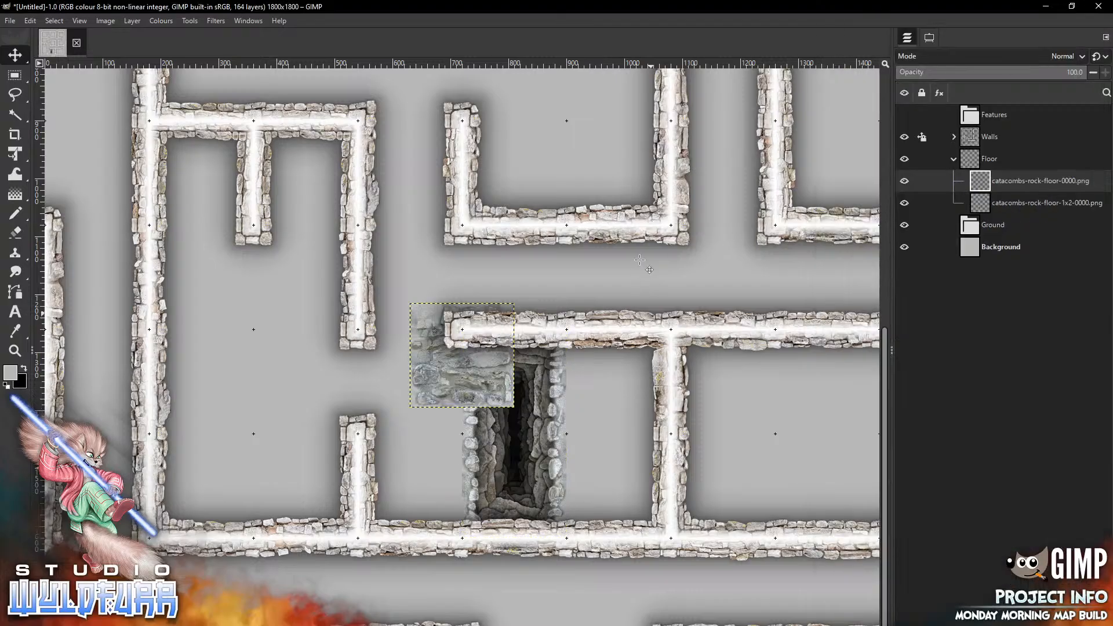
{"action": "left_click_drag", "start_coordinate": [462, 354], "coordinate": [619, 382]}
Add catacombs-rock-floor-0001.png and place it in the cell directly below that floor tile
{"action": "key", "text": "alt+Tab"}
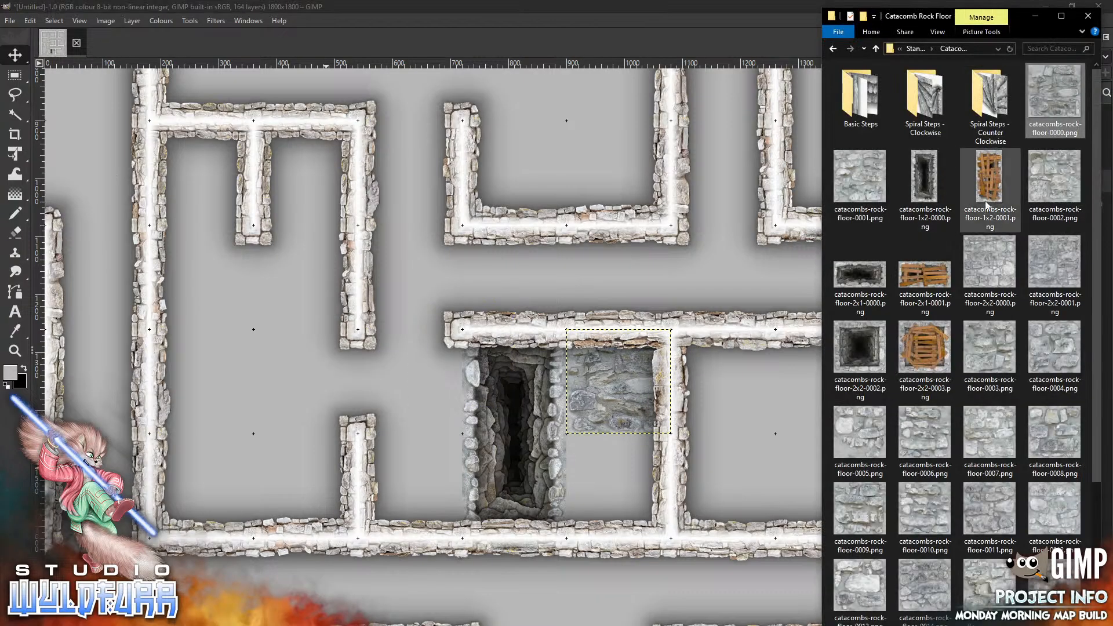
{"action": "left_click_drag", "start_coordinate": [864, 184], "coordinate": [642, 289]}
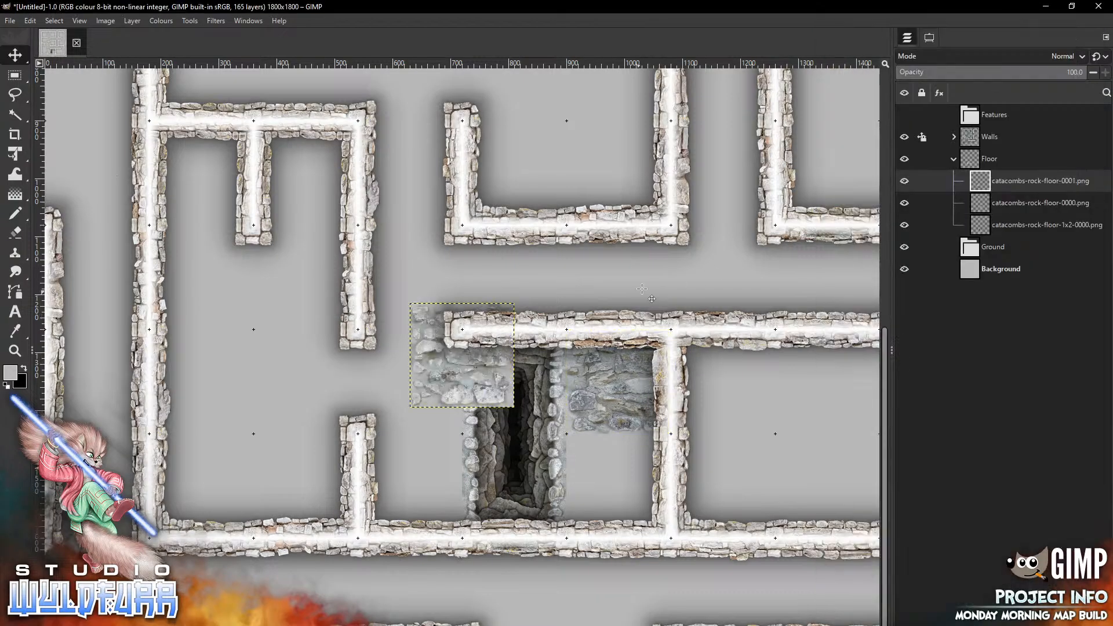
{"action": "left_click_drag", "start_coordinate": [446, 371], "coordinate": [603, 501]}
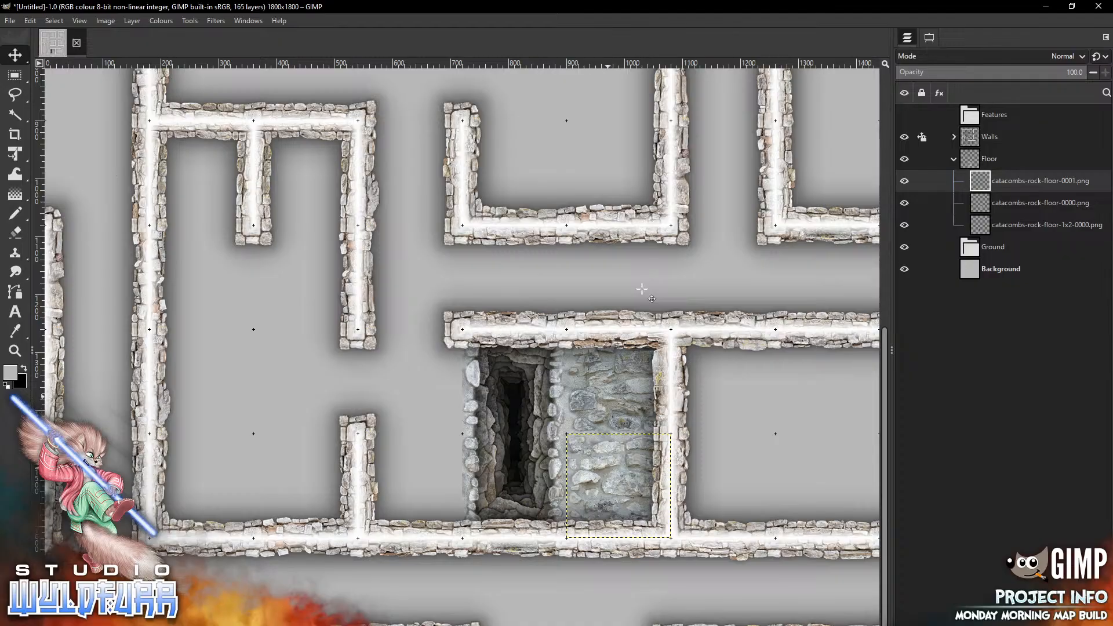
Add catacombs-rock-floor-0002.png and place it in the cell west of the pit's lower half
{"action": "key", "text": "alt+Tab"}
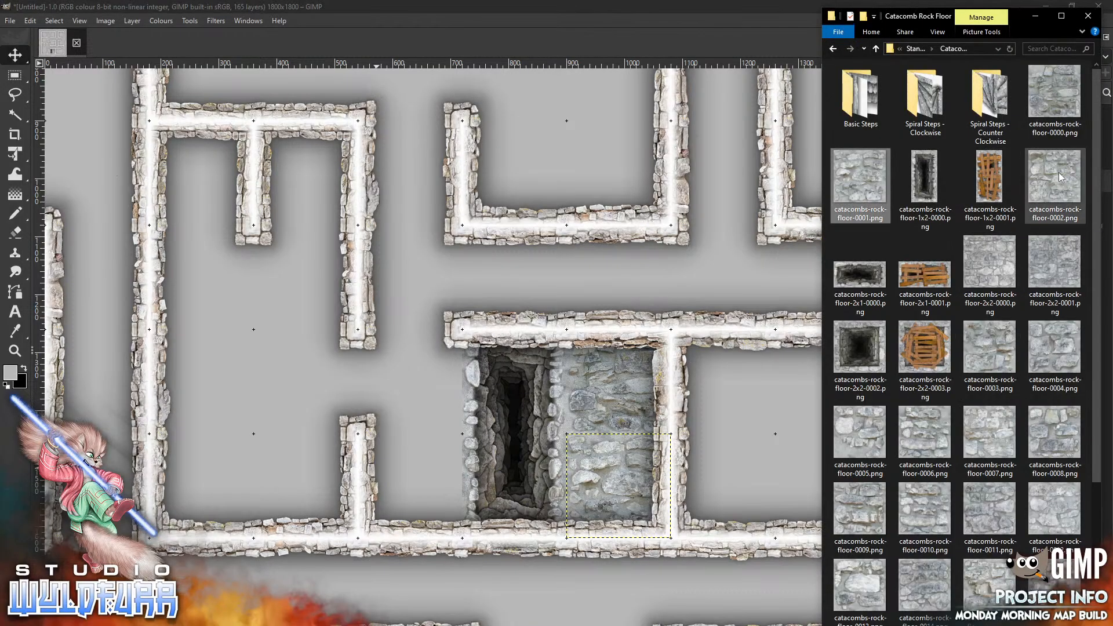
{"action": "left_click_drag", "start_coordinate": [1060, 177], "coordinate": [378, 337]}
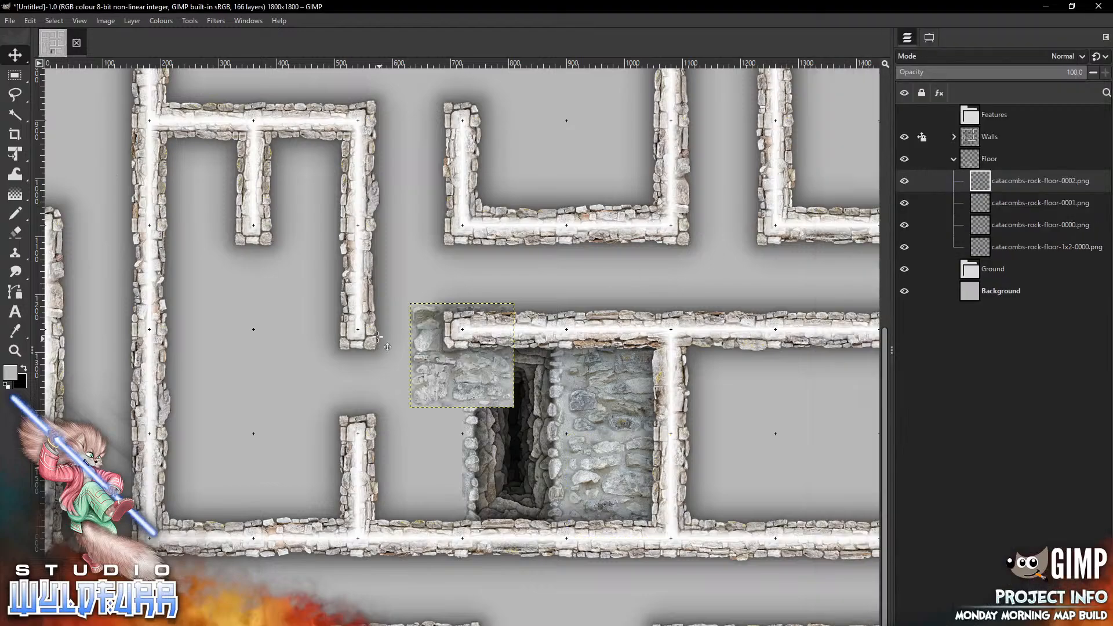
{"action": "mouse_move", "coordinate": [439, 319]}
{"action": "left_mouse_down"}
{"action": "mouse_move", "coordinate": [414, 450]}
{"action": "mouse_move", "coordinate": [381, 449]}
{"action": "left_mouse_up"}
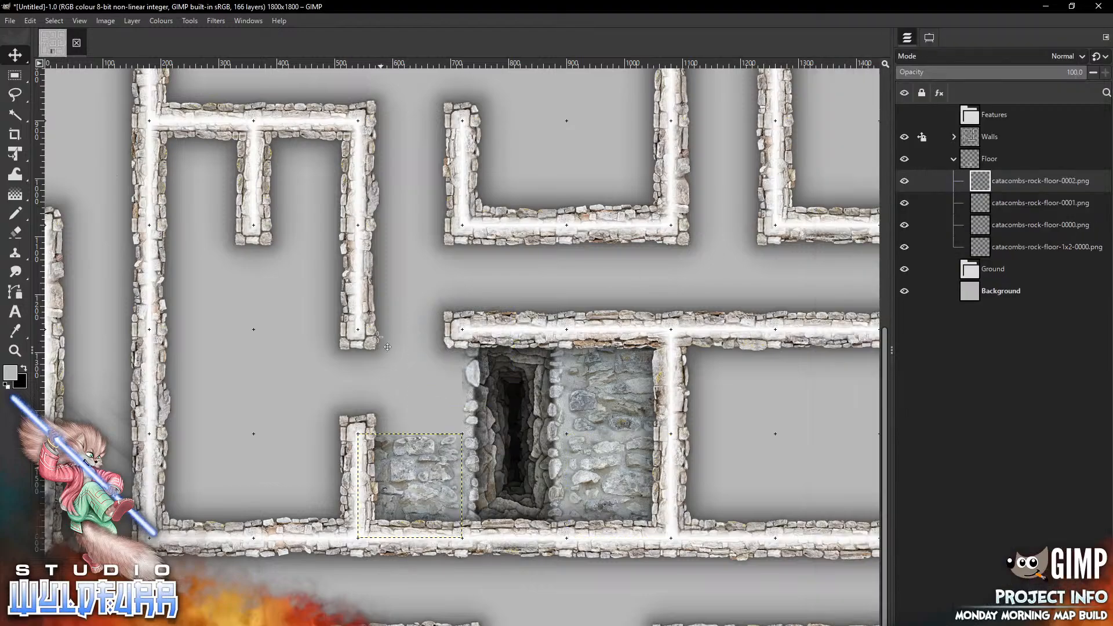
Add catacombs-rock-floor-2x2-0000.png and place it over the two-by-two room area further west
{"action": "key", "text": "alt+Tab"}
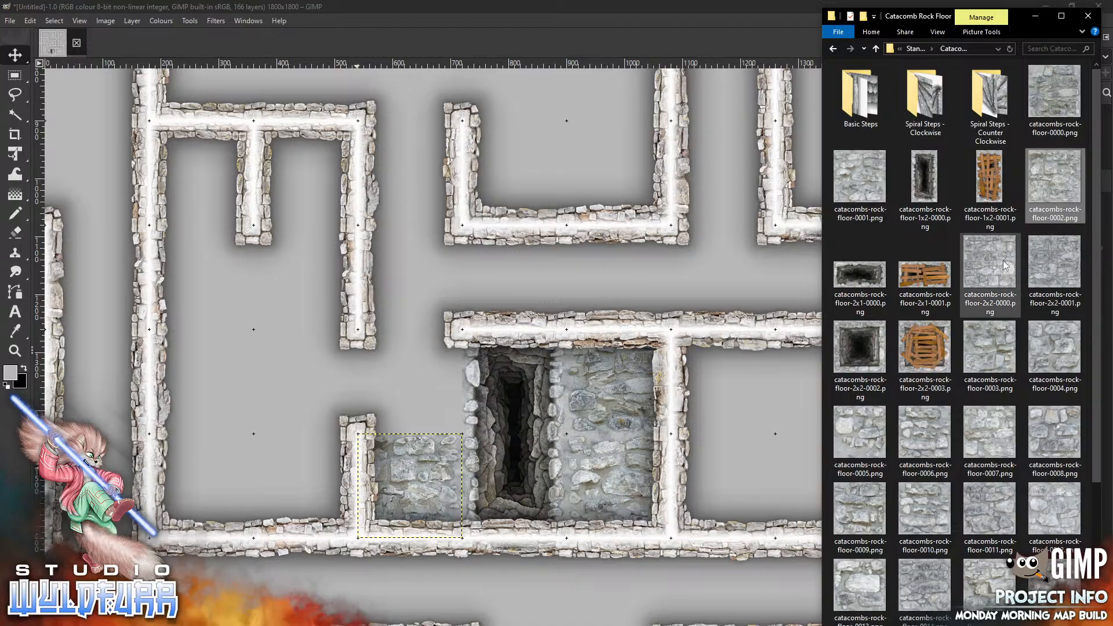
{"action": "left_click_drag", "start_coordinate": [1004, 265], "coordinate": [548, 248]}
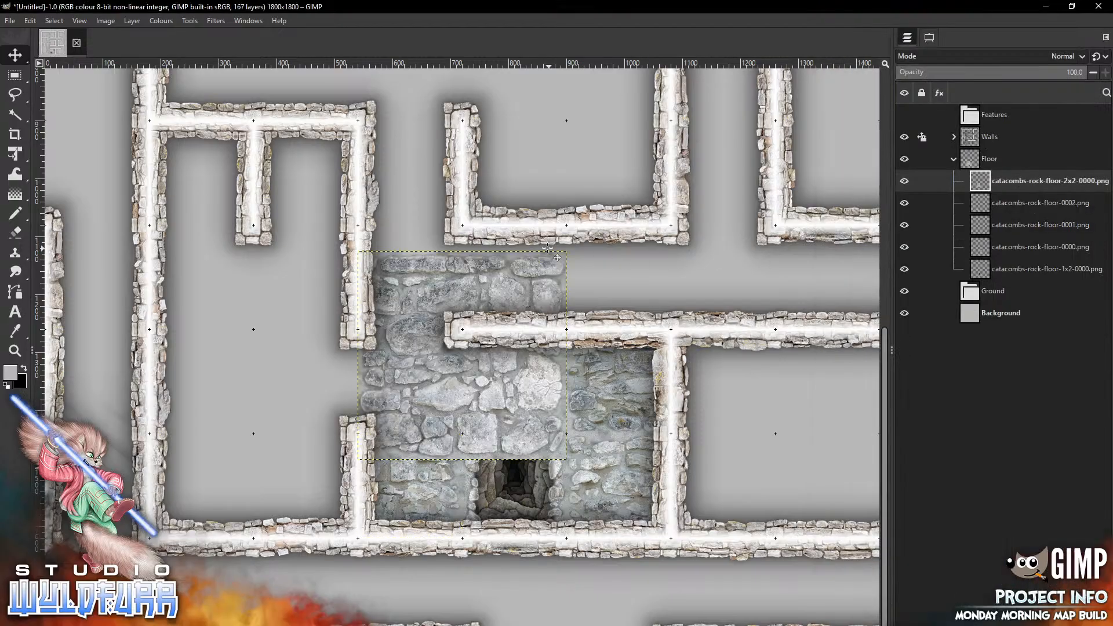
{"action": "left_click_drag", "start_coordinate": [462, 355], "coordinate": [254, 433]}
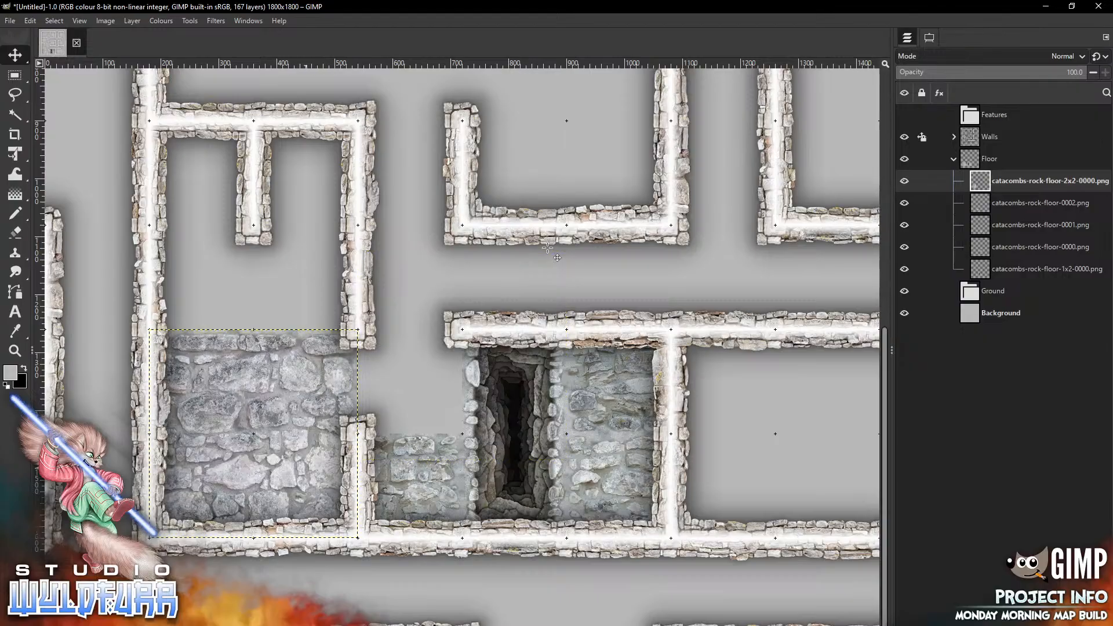
Add catacombs-rock-floor-0005.png and place it in the cell west of the pit's upper half, beside the two-by-two room
{"action": "key", "text": "alt+Tab"}
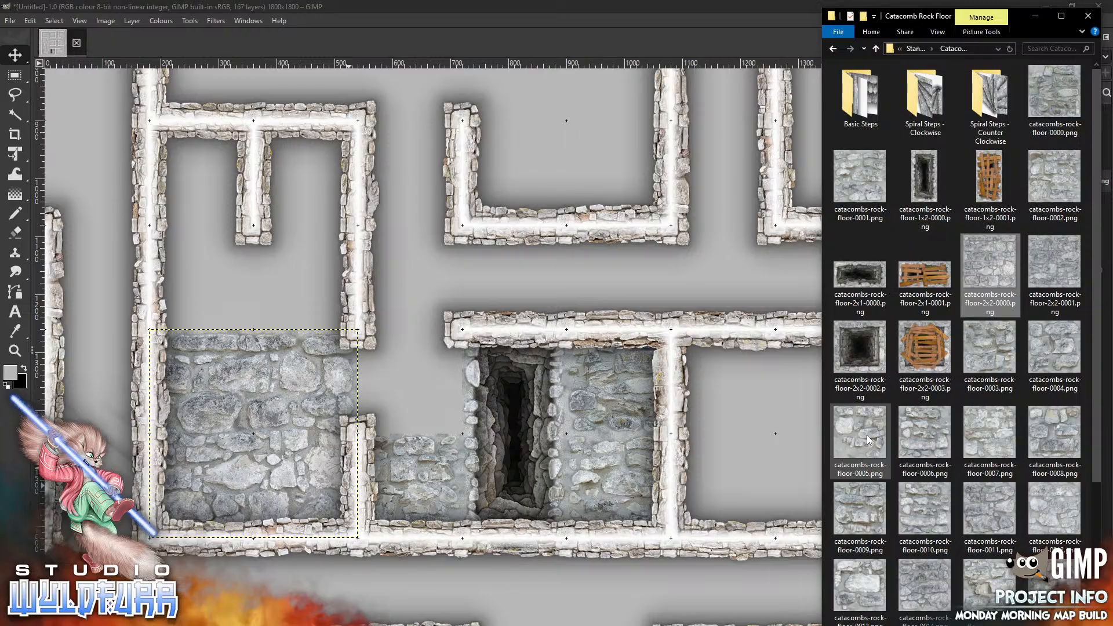
{"action": "left_click_drag", "start_coordinate": [869, 441], "coordinate": [419, 298]}
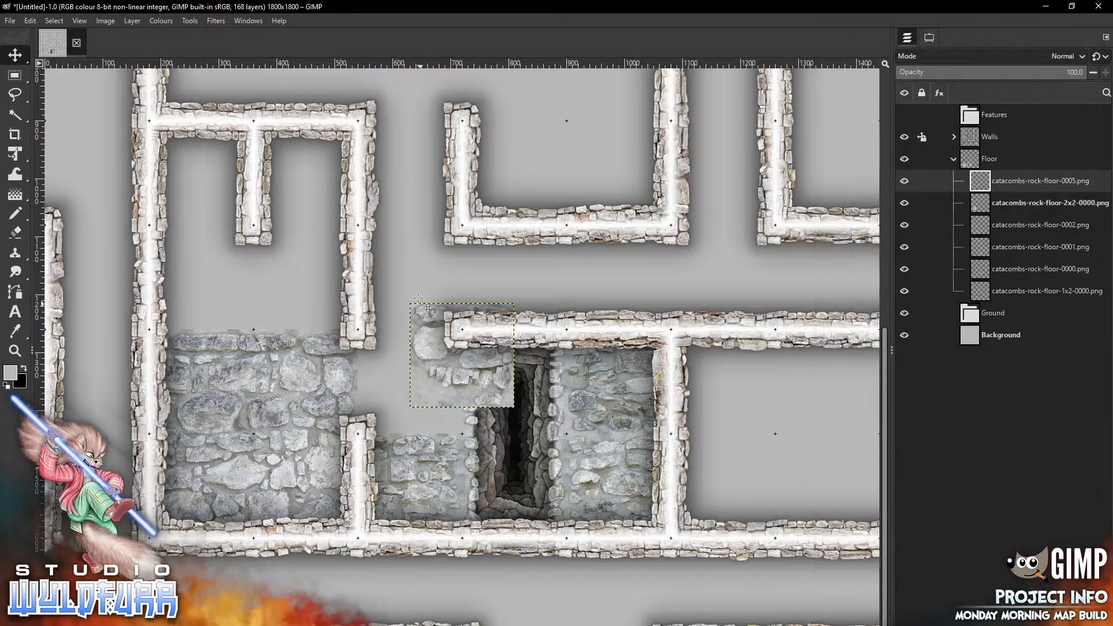
{"action": "left_click_drag", "start_coordinate": [474, 354], "coordinate": [422, 380]}
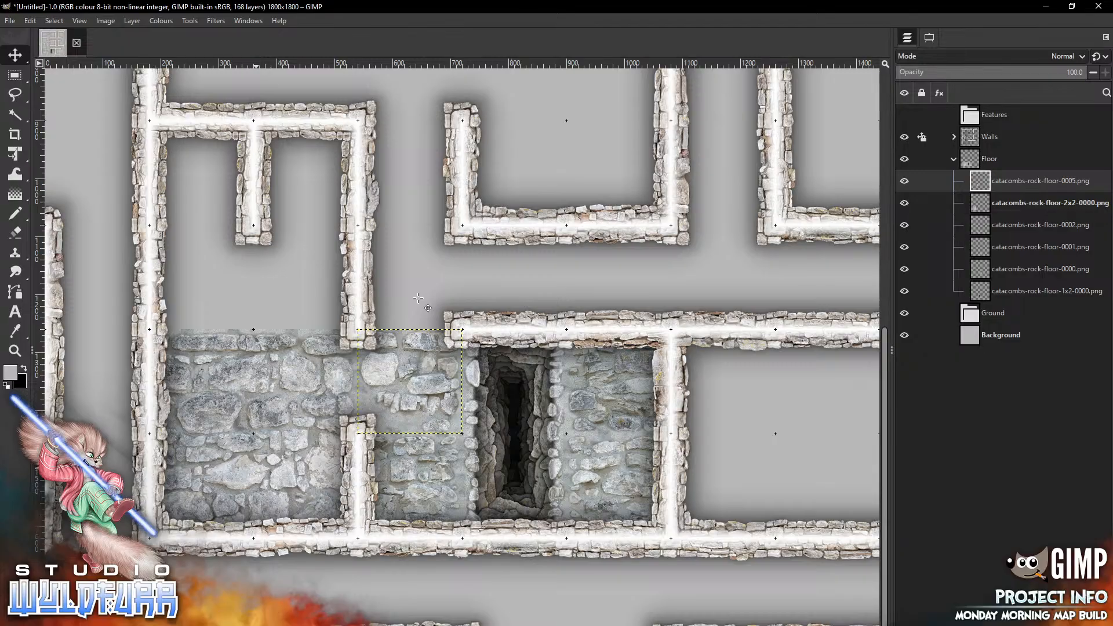
Add catacombs-rock-floor-0003.png and place it in the cell directly below the bottom wall beneath the pit
{"action": "key", "text": "alt+Tab"}
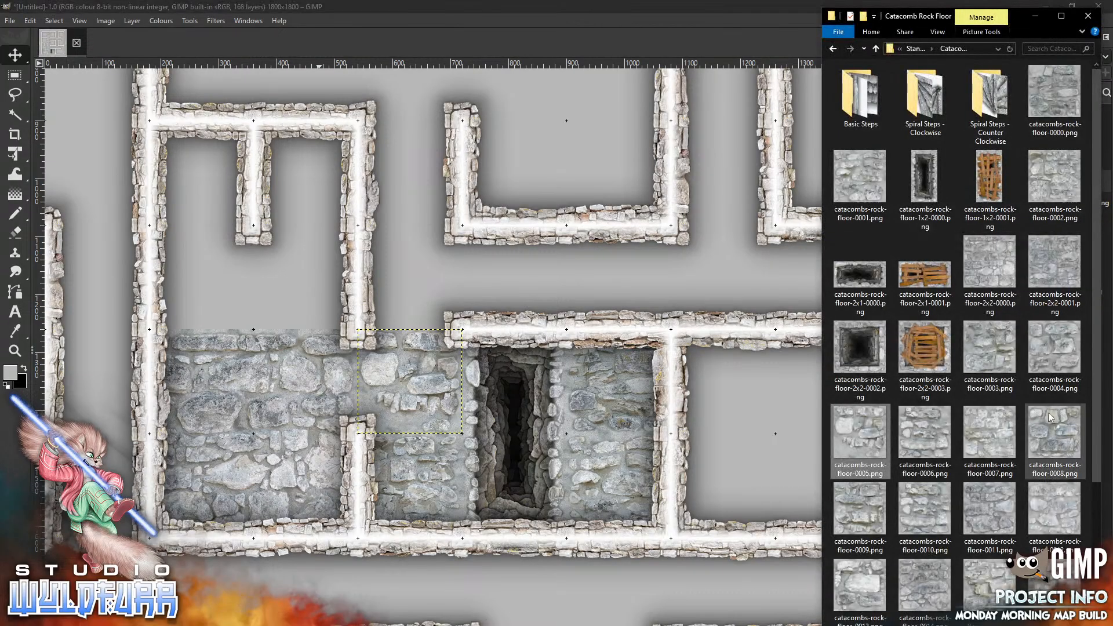
{"action": "left_click_drag", "start_coordinate": [998, 363], "coordinate": [578, 461]}
{"action": "mouse_move", "coordinate": [452, 363]}
{"action": "left_mouse_down"}
{"action": "mouse_move", "coordinate": [557, 614]}
{"action": "mouse_move", "coordinate": [508, 597]}
{"action": "left_mouse_up"}
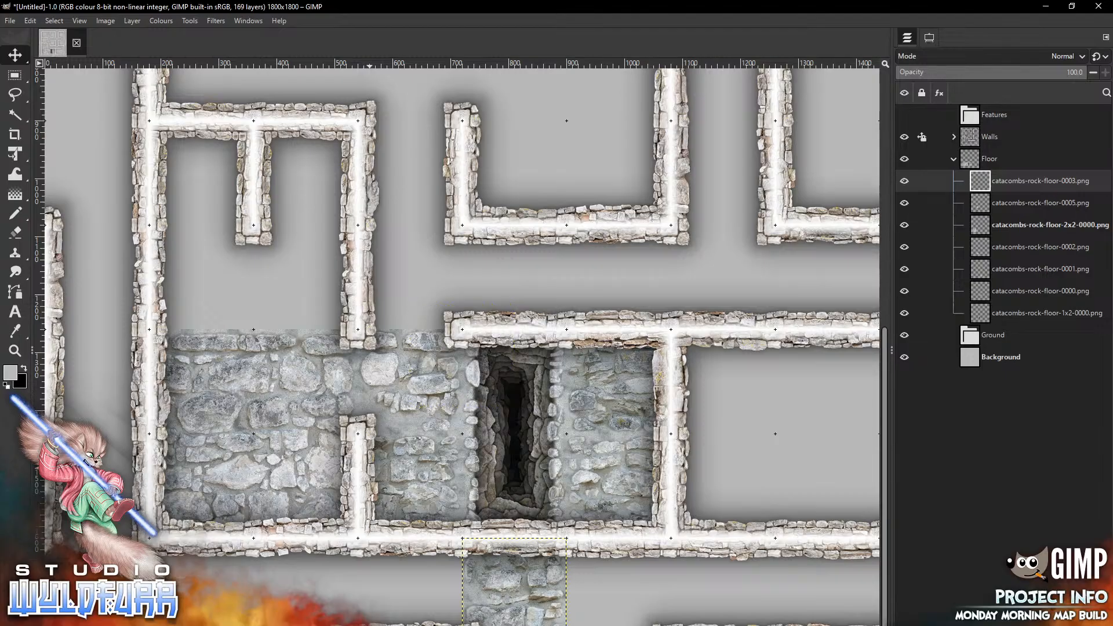
Add catacombs-rock-floor-0004.png and place it in the next cell east along that bottom row
{"action": "key", "text": "alt+Tab"}
{"action": "left_click_drag", "start_coordinate": [1039, 359], "coordinate": [610, 392]}
{"action": "left_click_drag", "start_coordinate": [429, 322], "coordinate": [588, 557]}
Add another copy of catacombs-rock-floor-0005.png and place it in the following cell east in the bottom row
{"action": "key", "text": "alt+Tab"}
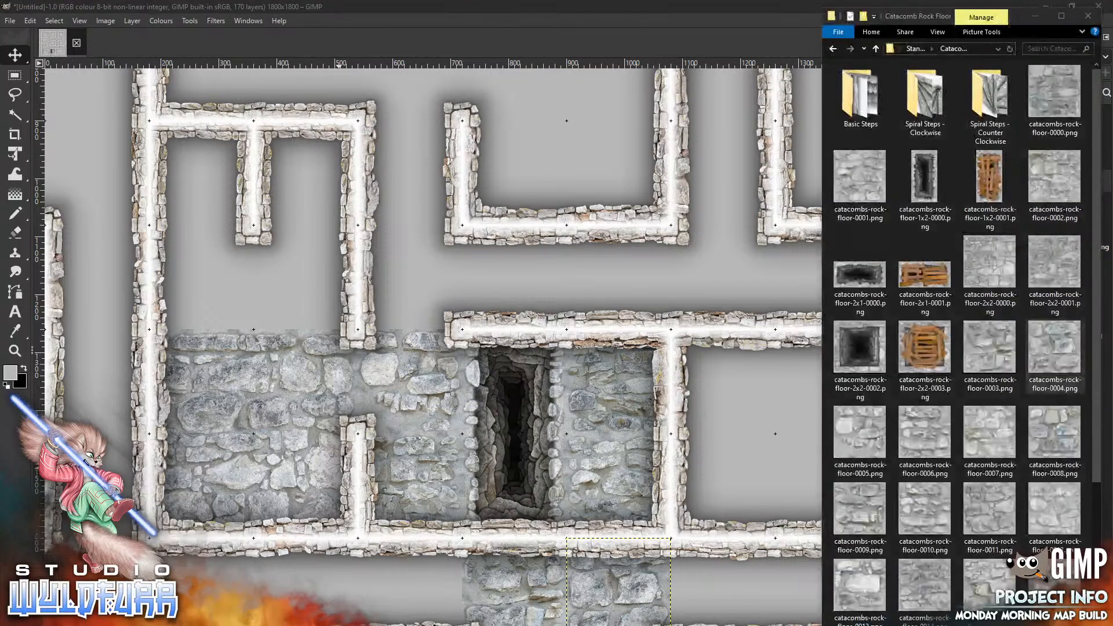
{"action": "left_click_drag", "start_coordinate": [860, 432], "coordinate": [657, 424]}
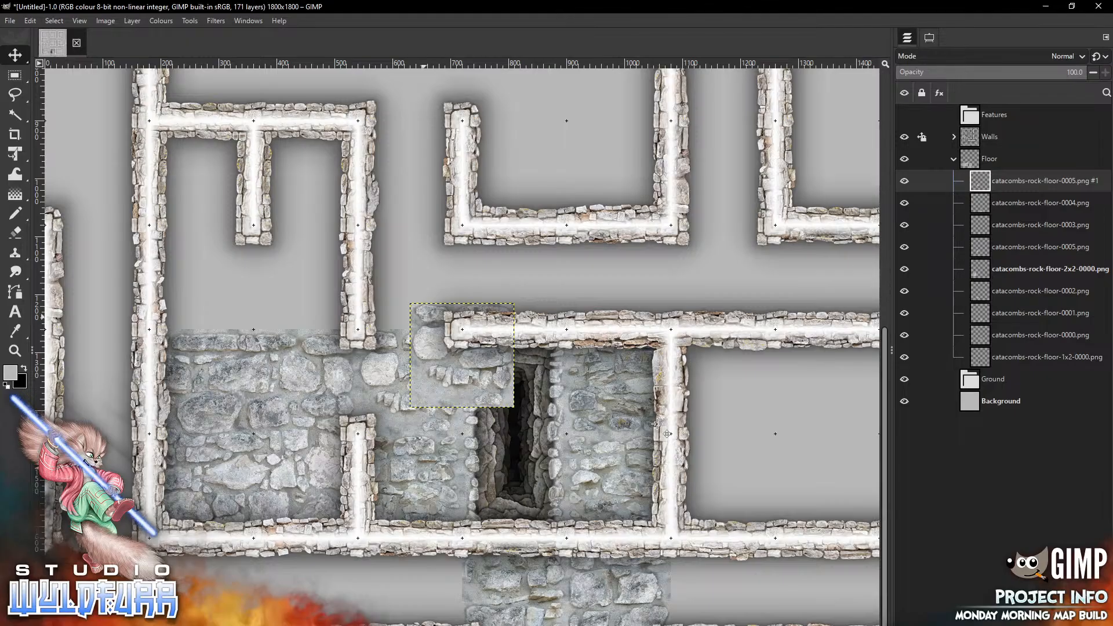
{"action": "mouse_move", "coordinate": [424, 317]}
{"action": "left_mouse_down"}
{"action": "mouse_move", "coordinate": [636, 542]}
{"action": "mouse_move", "coordinate": [695, 548]}
{"action": "mouse_move", "coordinate": [685, 544]}
{"action": "left_mouse_up"}
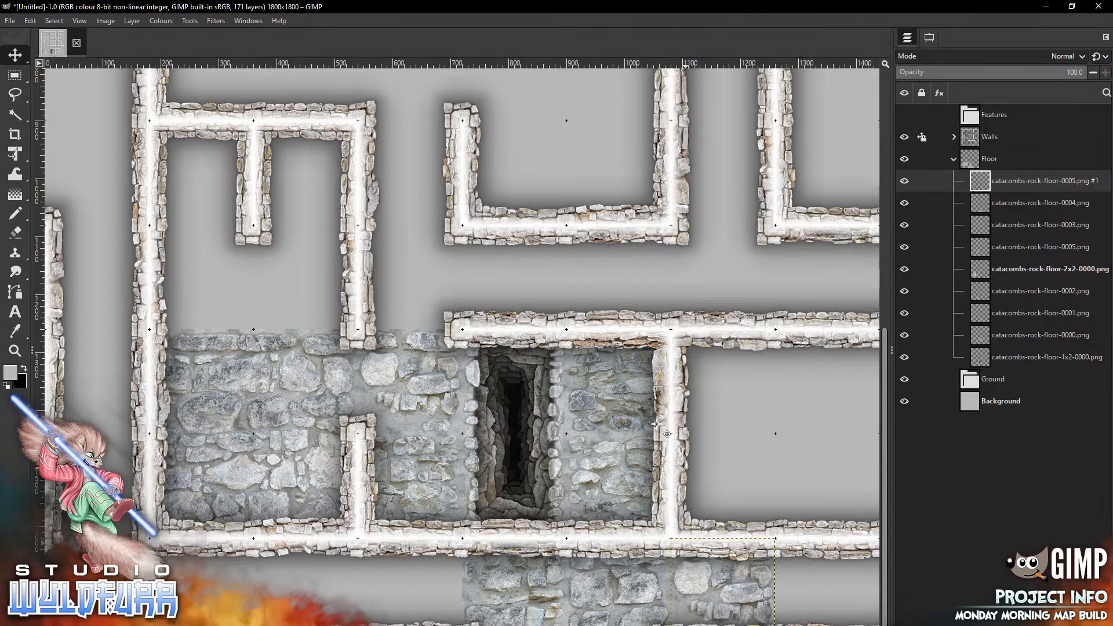
Add catacombs-rock-floor-0006.png and place it in the next cell east at the end of the bottom row
{"action": "key", "text": "alt+Tab"}
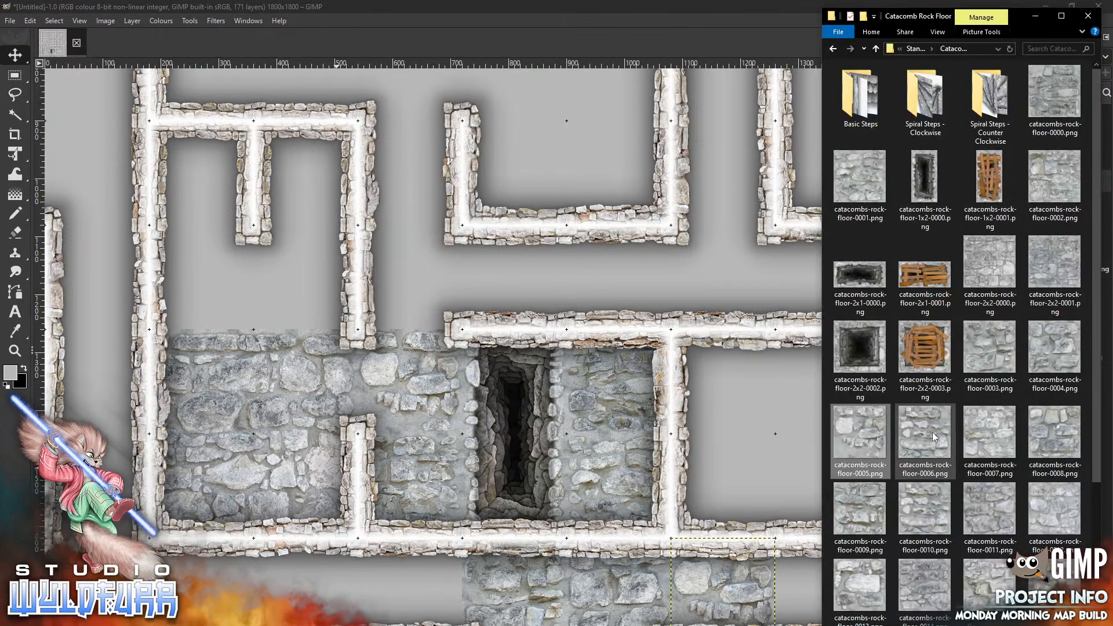
{"action": "left_click_drag", "start_coordinate": [934, 438], "coordinate": [524, 440]}
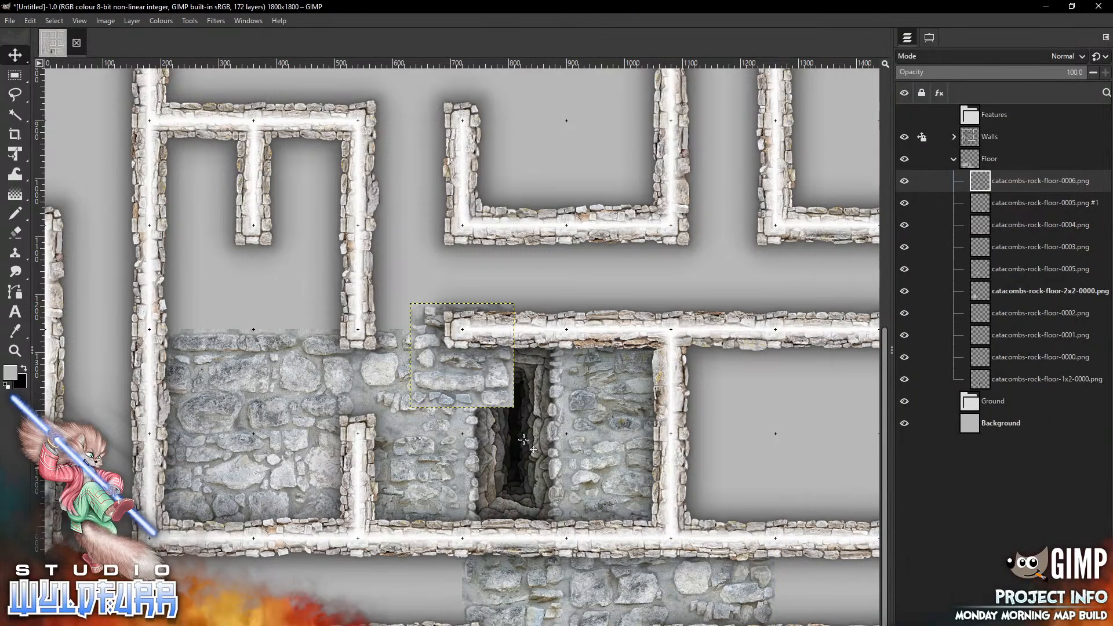
{"action": "mouse_move", "coordinate": [423, 316]}
{"action": "left_mouse_down"}
{"action": "mouse_move", "coordinate": [433, 332]}
{"action": "mouse_move", "coordinate": [800, 554]}
{"action": "mouse_move", "coordinate": [789, 549]}
{"action": "left_mouse_up"}
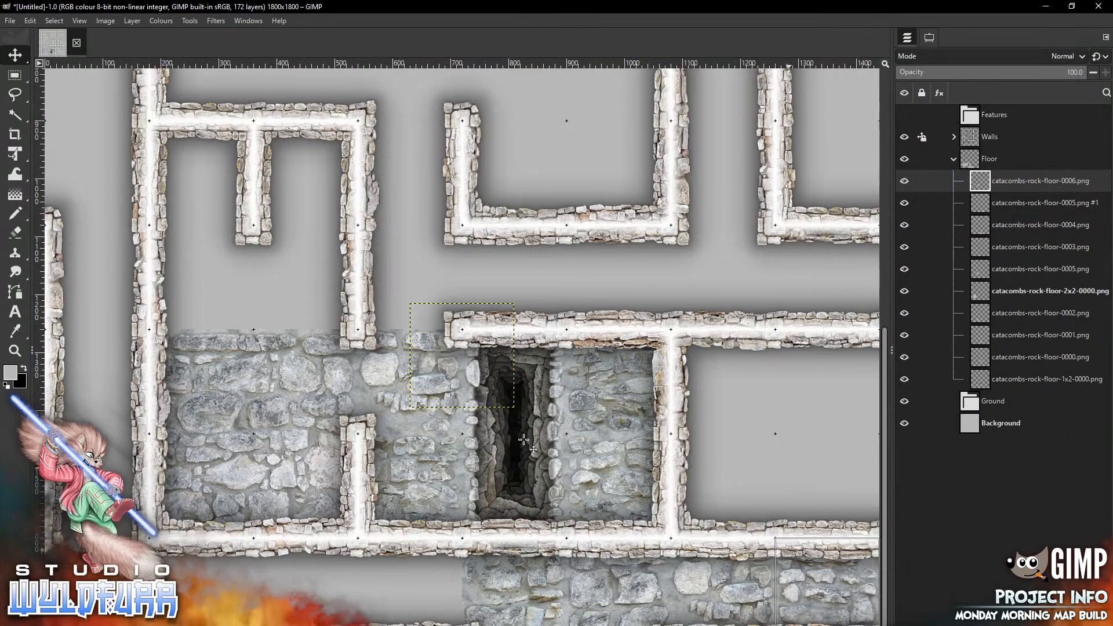
Add catacombs-rock-floor-0007.png and place it in the bottom-row cell west of the tile beneath the pit
{"action": "key", "text": "alt+Tab"}
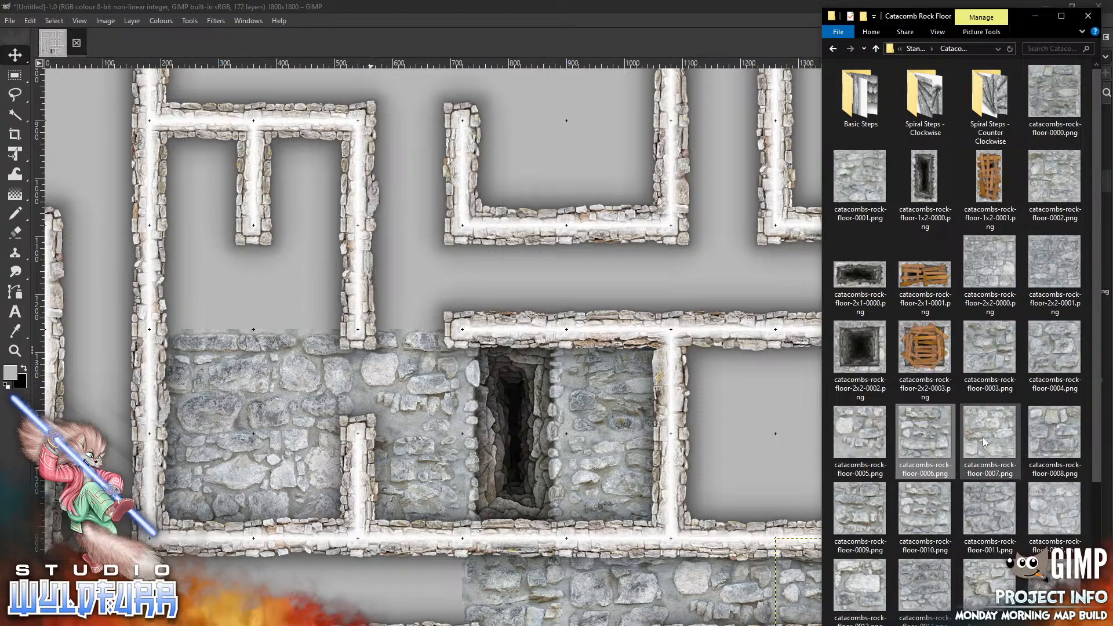
{"action": "left_click_drag", "start_coordinate": [984, 442], "coordinate": [479, 495]}
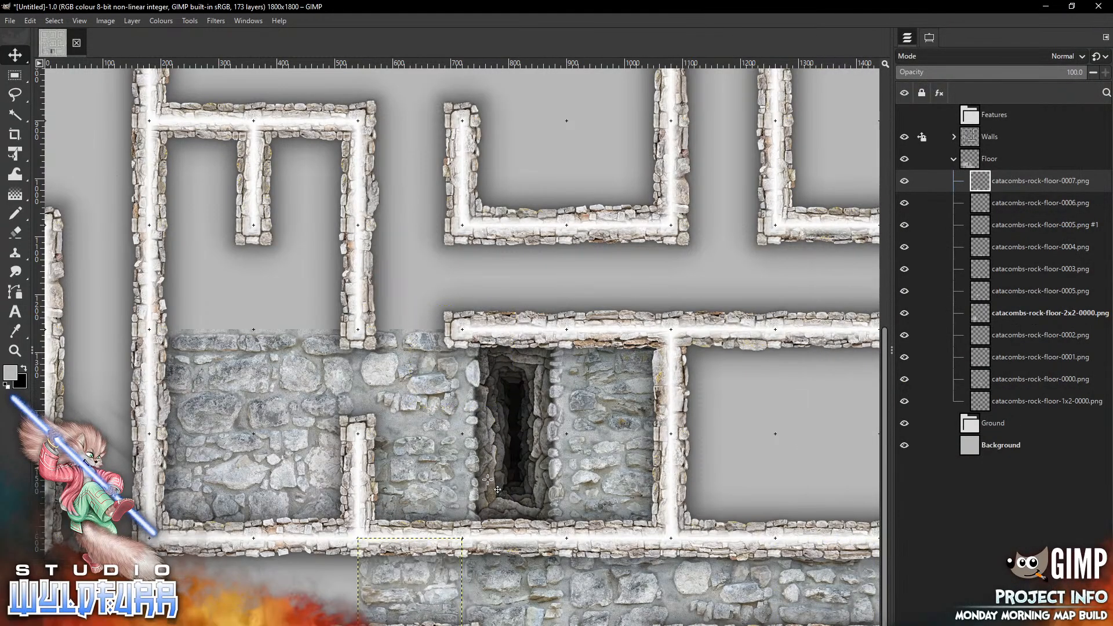
Add catacombs-rock-floor-0008.png and place it in the next cell west along the bottom row
{"action": "key", "text": "alt+Tab"}
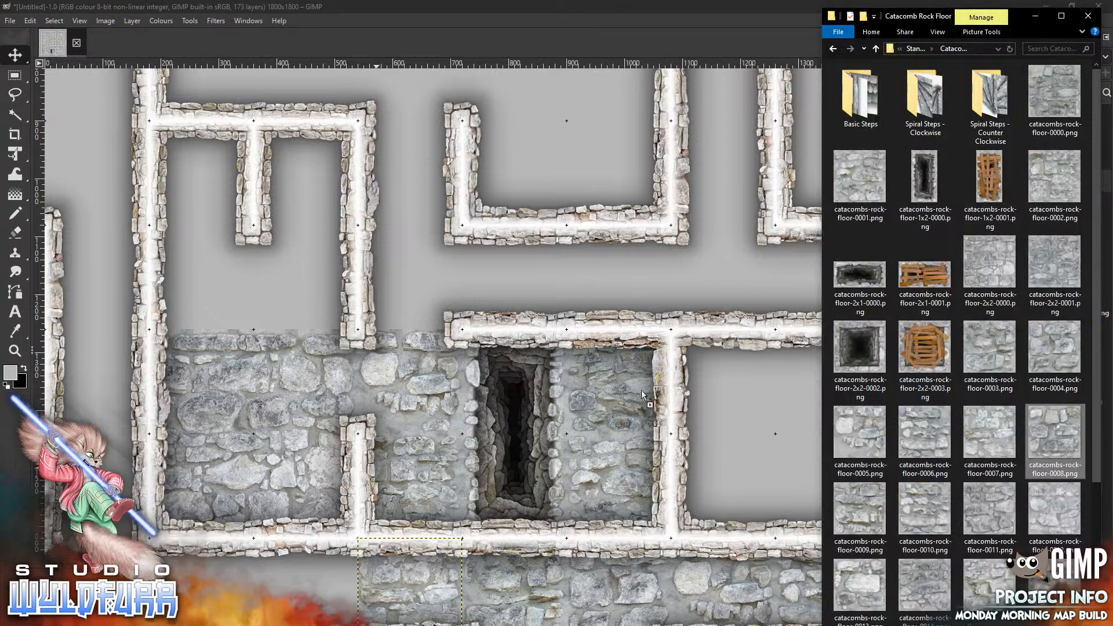
{"action": "left_click", "coordinate": [486, 393]}
{"action": "left_click_drag", "start_coordinate": [485, 393], "coordinate": [336, 595]}
Add catacombs-rock-floor-0009.png and place it in the following cell west in the bottom row
{"action": "key", "text": "alt+Tab"}
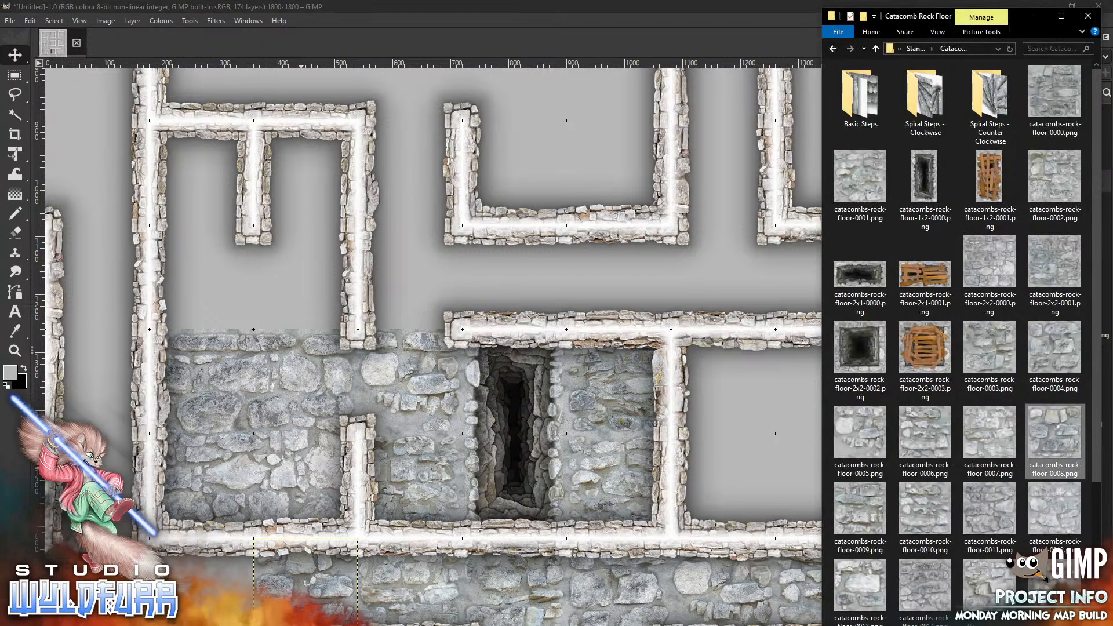
{"action": "left_click_drag", "start_coordinate": [860, 510], "coordinate": [526, 360]}
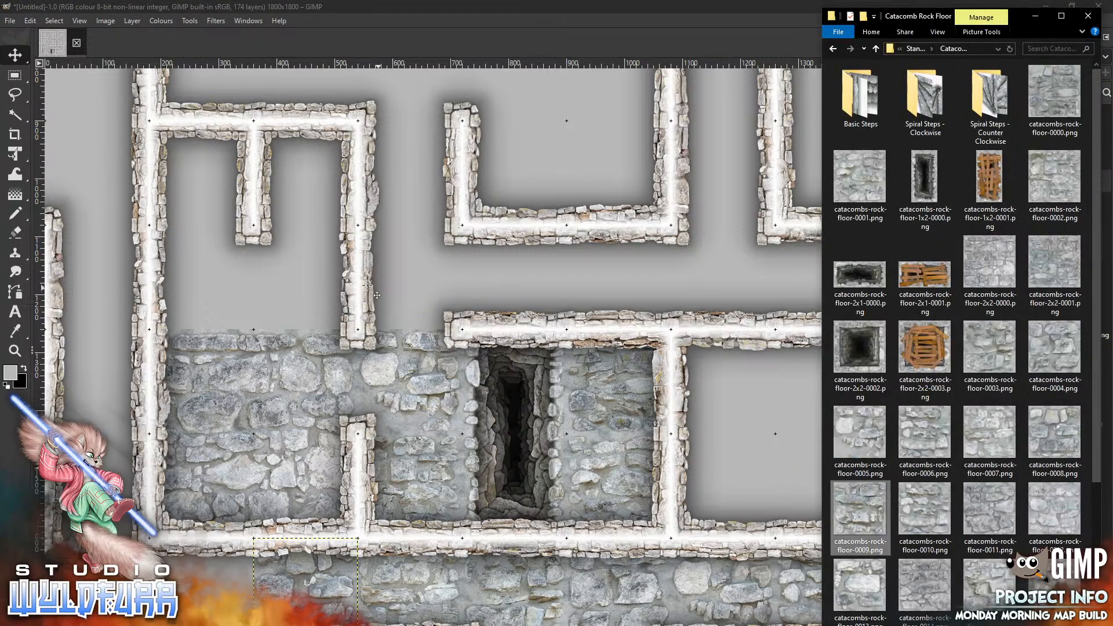
{"action": "left_click_drag", "start_coordinate": [368, 284], "coordinate": [367, 284]}
{"action": "mouse_move", "coordinate": [496, 343]}
{"action": "left_mouse_down"}
{"action": "mouse_move", "coordinate": [373, 474]}
{"action": "mouse_move", "coordinate": [239, 578]}
{"action": "left_mouse_up"}
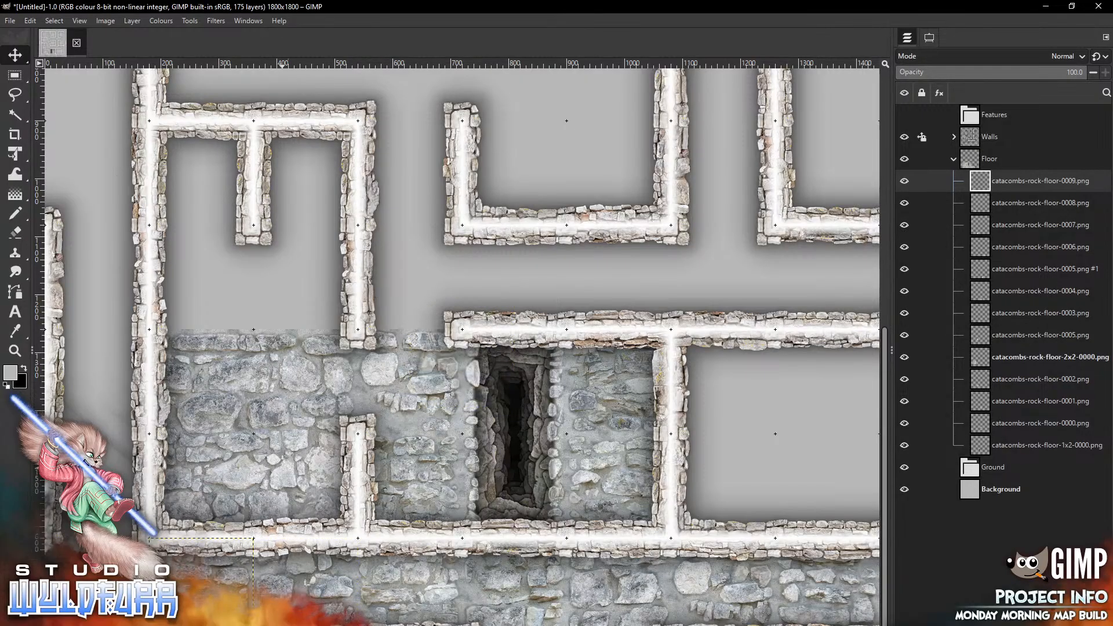
Add catacombs-rock-floor-0010.png to the floor group at the western end of the bottom row
{"action": "key", "text": "alt+Tab"}
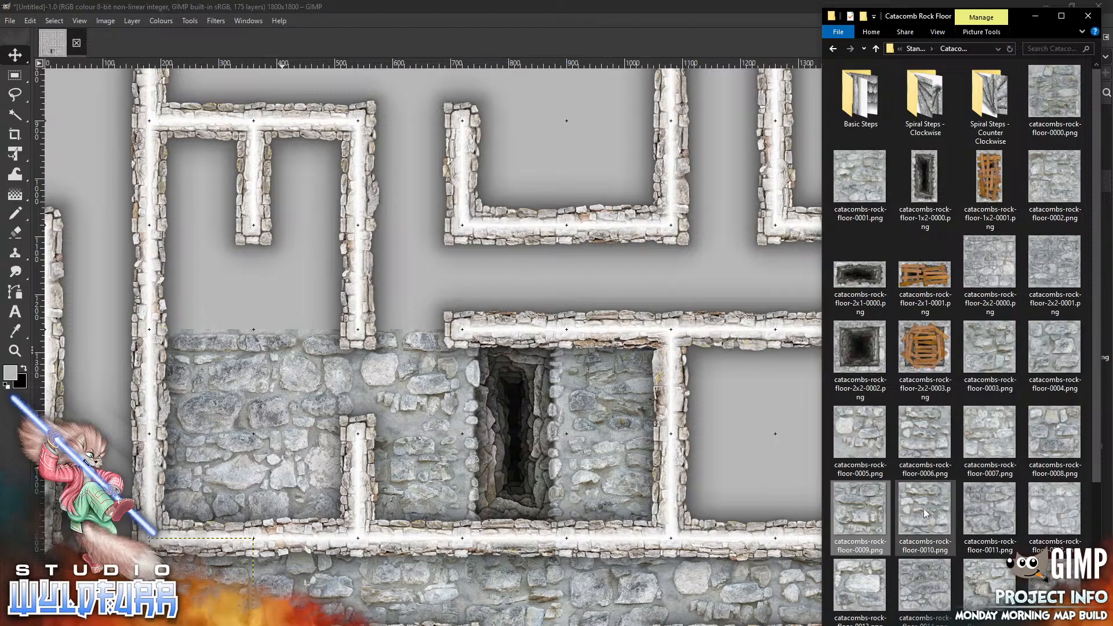
{"action": "left_click_drag", "start_coordinate": [923, 513], "coordinate": [196, 353]}
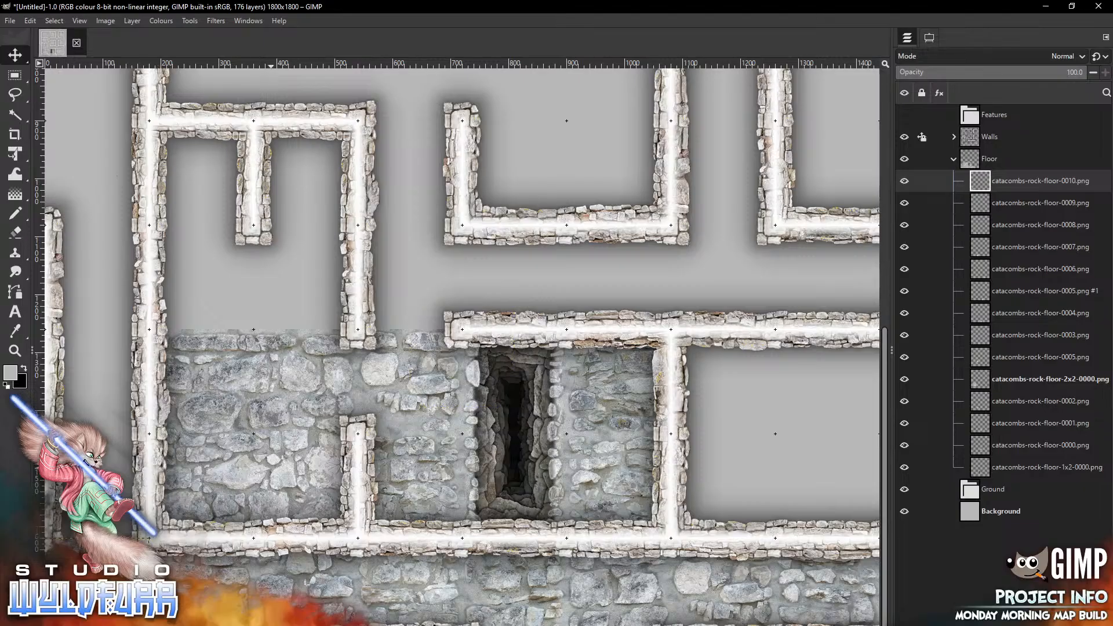
Add catacombs-rock-floor-0011.png to the canvas as a new floor layer
{"action": "key", "text": "alt+Tab"}
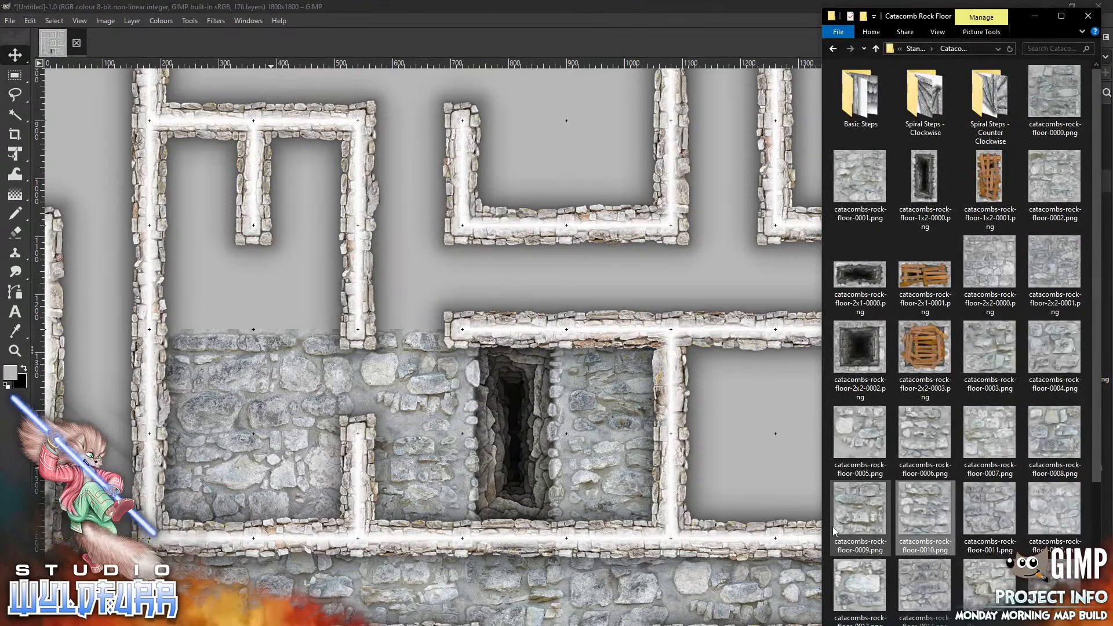
{"action": "left_click", "coordinate": [992, 517]}
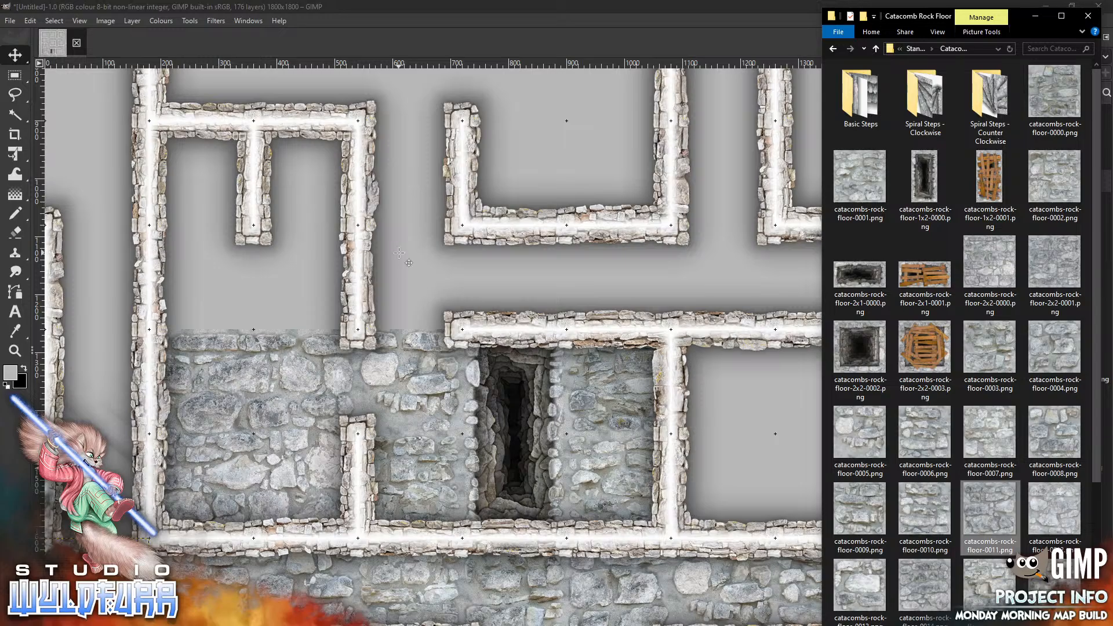
{"action": "left_click_drag", "start_coordinate": [399, 254], "coordinate": [399, 253]}
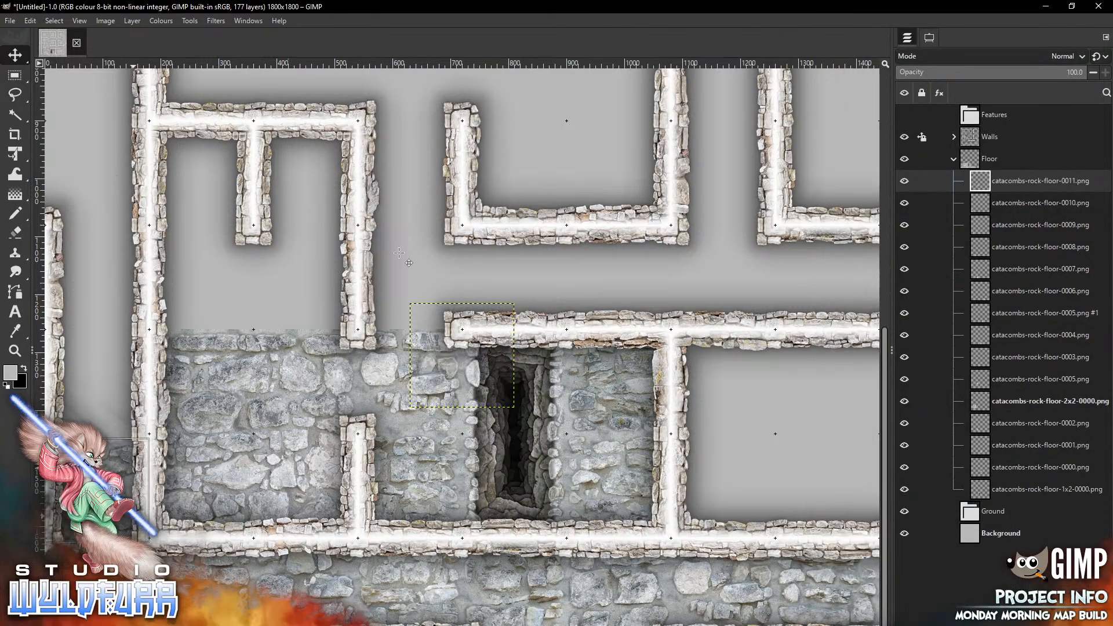
Add catacombs-rock-floor-0012.png and place it in the cell west of the outer wall, level with the room's upper half
{"action": "key", "text": "alt+Tab"}
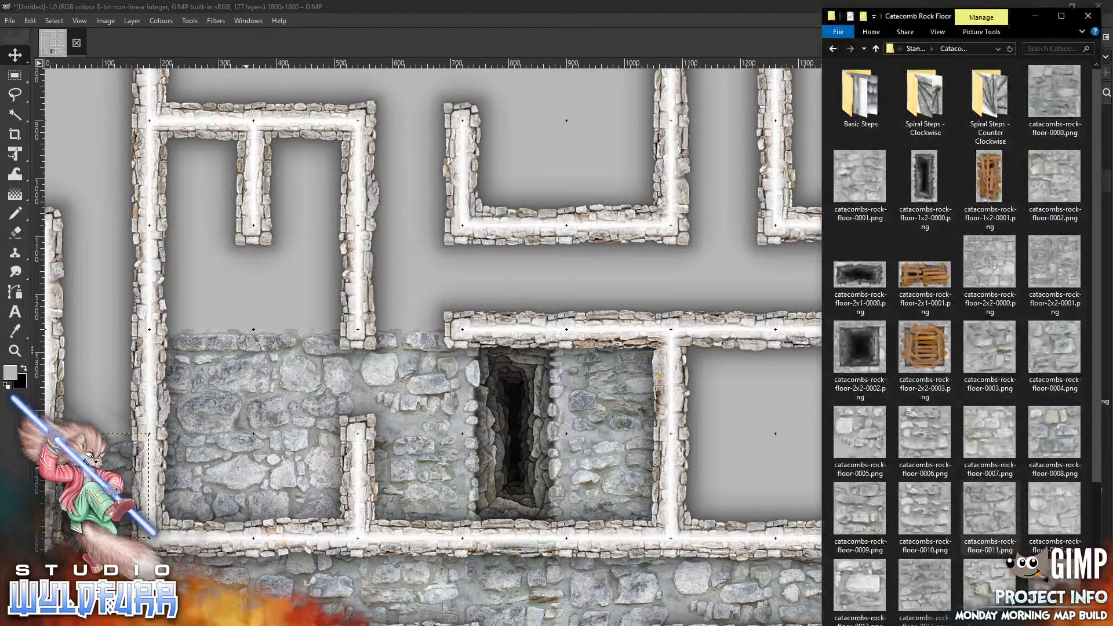
{"action": "left_click_drag", "start_coordinate": [1041, 519], "coordinate": [545, 258]}
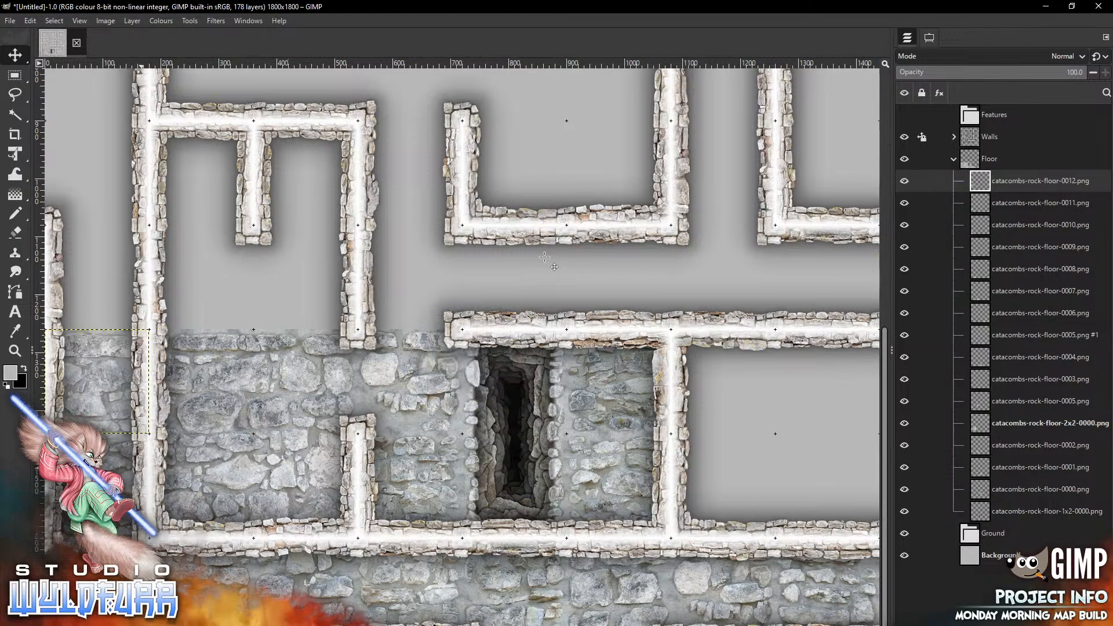
Add catacombs-rock-floor-0013.png and place it in the cell directly above that tile west of the outer wall
{"action": "key", "text": "alt+Tab"}
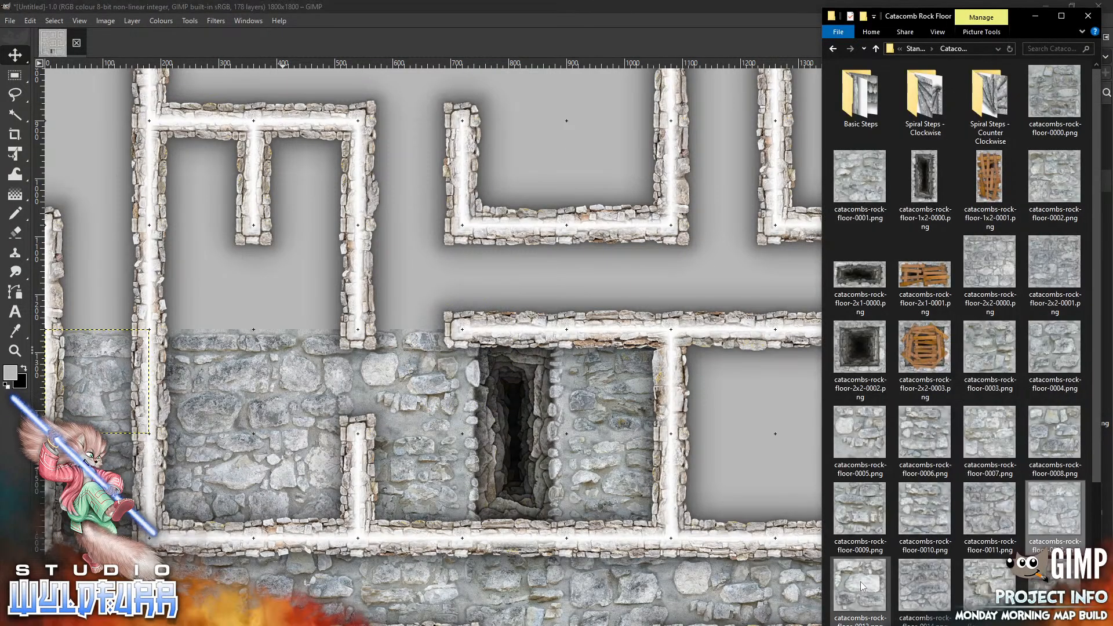
{"action": "left_click_drag", "start_coordinate": [861, 583], "coordinate": [484, 251]}
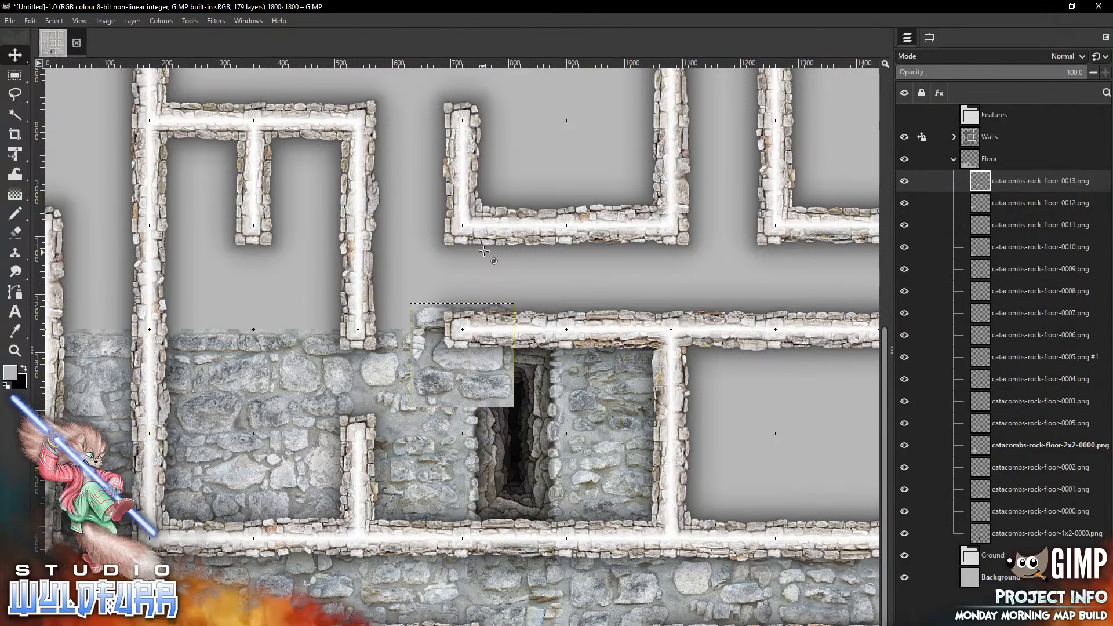
{"action": "mouse_move", "coordinate": [508, 383]}
{"action": "left_mouse_down"}
{"action": "mouse_move", "coordinate": [299, 284]}
{"action": "mouse_move", "coordinate": [146, 305]}
{"action": "left_mouse_up"}
Add catacombs-rock-floor-0014.png and place it in the next cell above in the column west of the outer wall
{"action": "key", "text": "alt+Tab"}
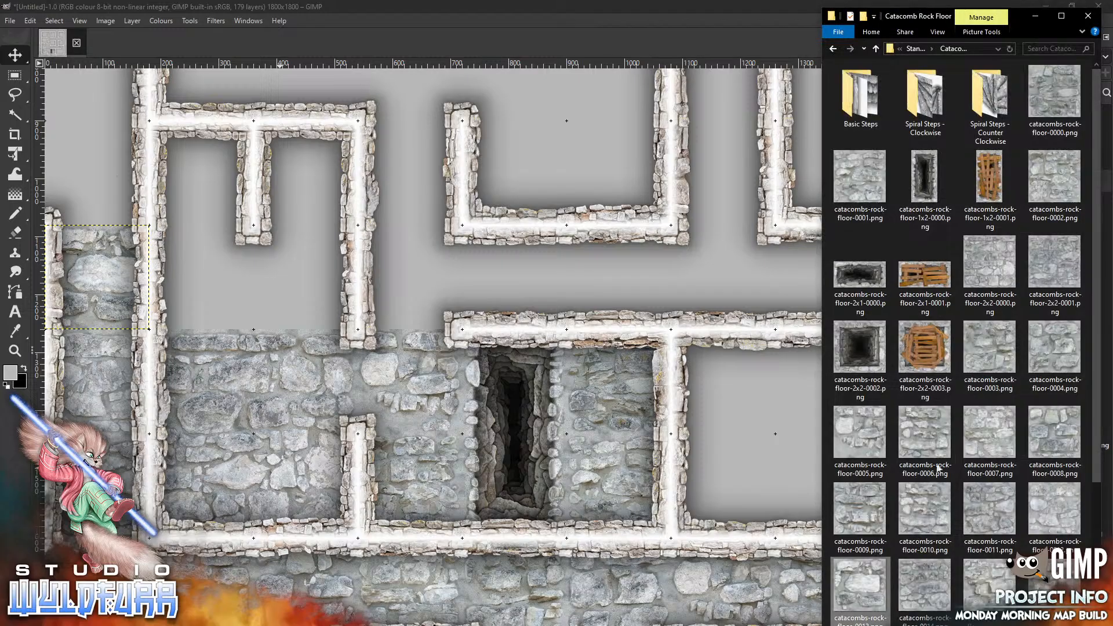
{"action": "left_click_drag", "start_coordinate": [926, 586], "coordinate": [623, 382]}
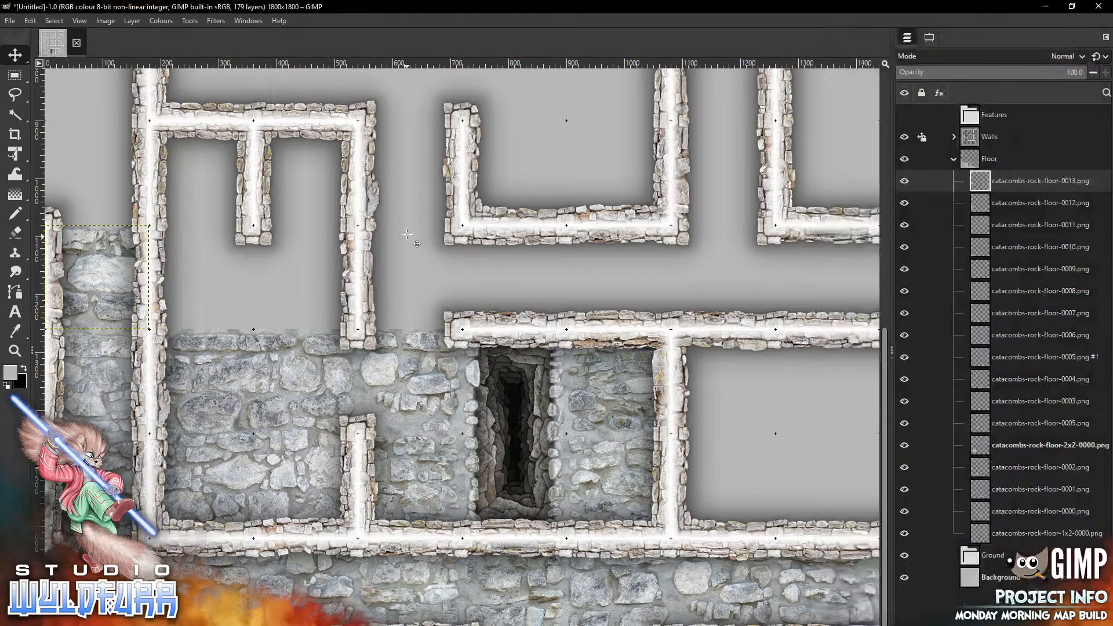
{"action": "left_click_drag", "start_coordinate": [502, 392], "coordinate": [138, 210]}
{"action": "left_click_drag", "start_coordinate": [407, 234], "coordinate": [407, 234]}
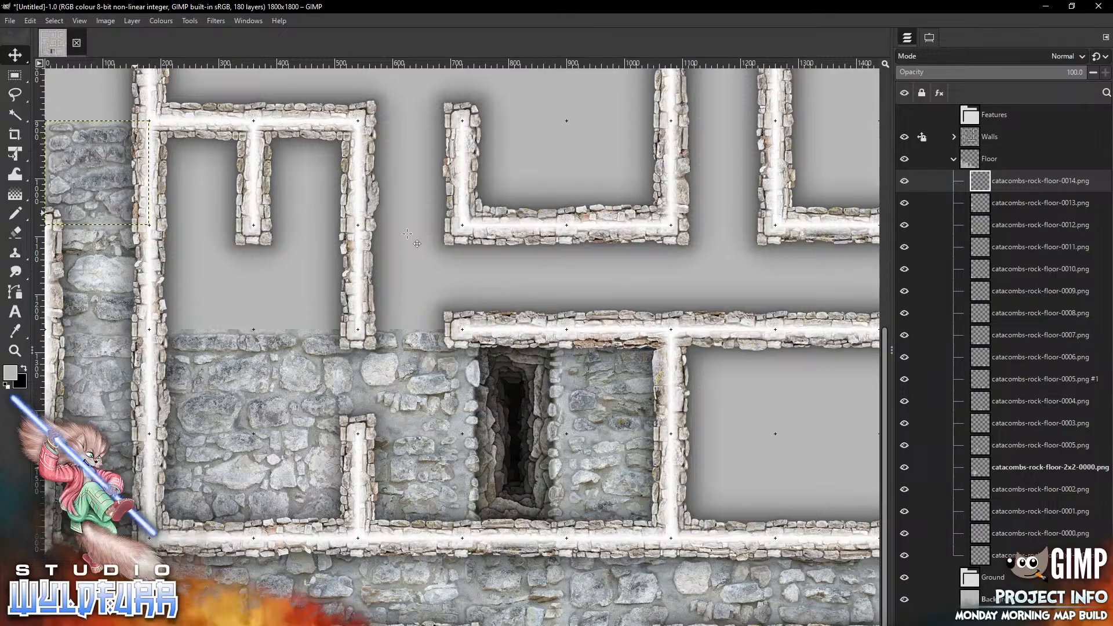
Add catacombs-rock-floor-0015.png and place it in the lower-east cell of the upper-left room
{"action": "key", "text": "alt+Tab"}
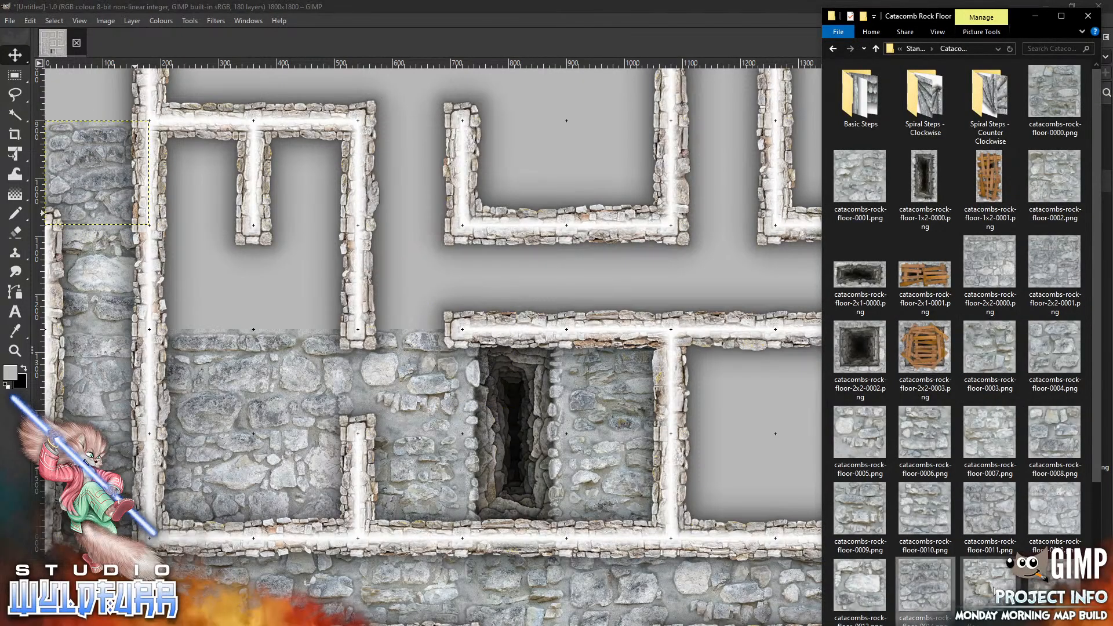
{"action": "left_click_drag", "start_coordinate": [990, 586], "coordinate": [329, 160]}
{"action": "key", "text": "alt+Tab"}
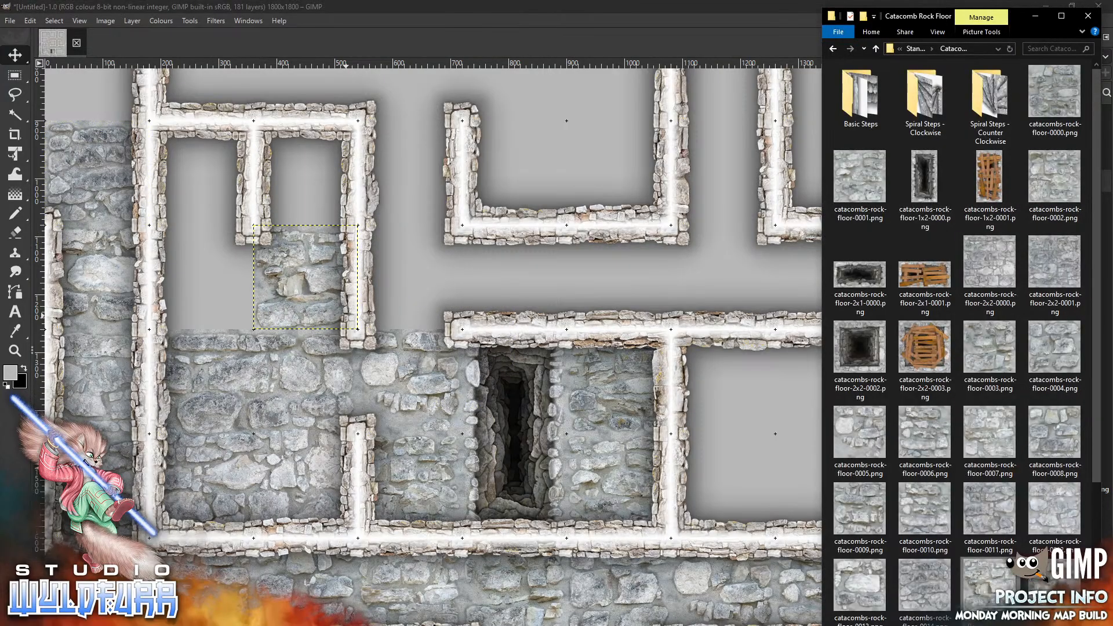
Add catacombs-rock-floor-0016.png and place it in the lower-west cell of the upper-left room
{"action": "left_click_drag", "start_coordinate": [1056, 583], "coordinate": [597, 268]}
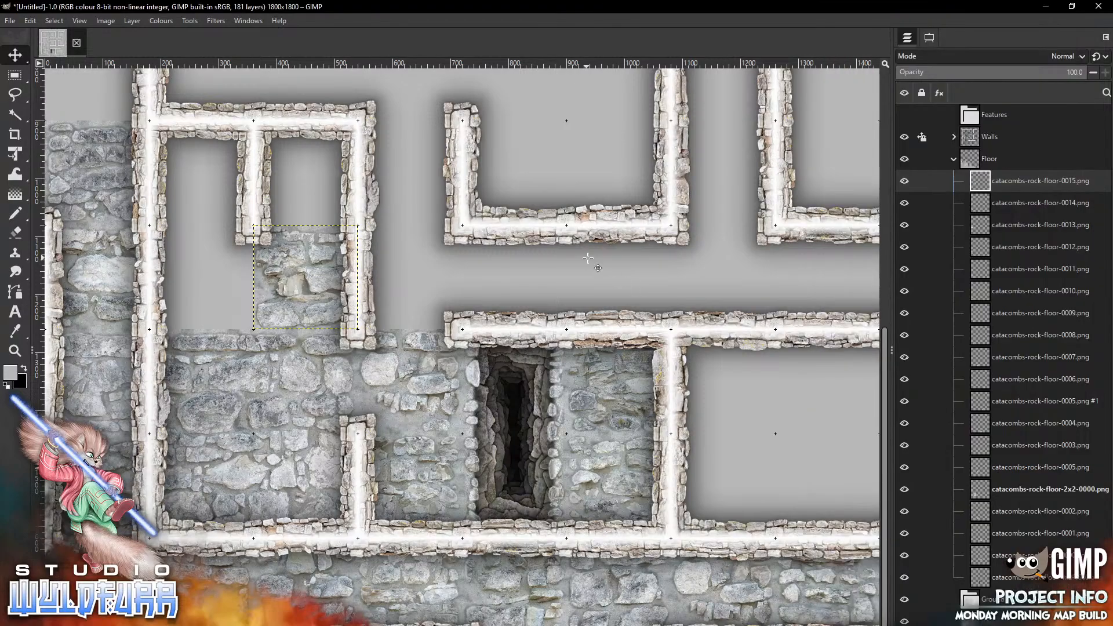
{"action": "left_click_drag", "start_coordinate": [459, 355], "coordinate": [199, 277]}
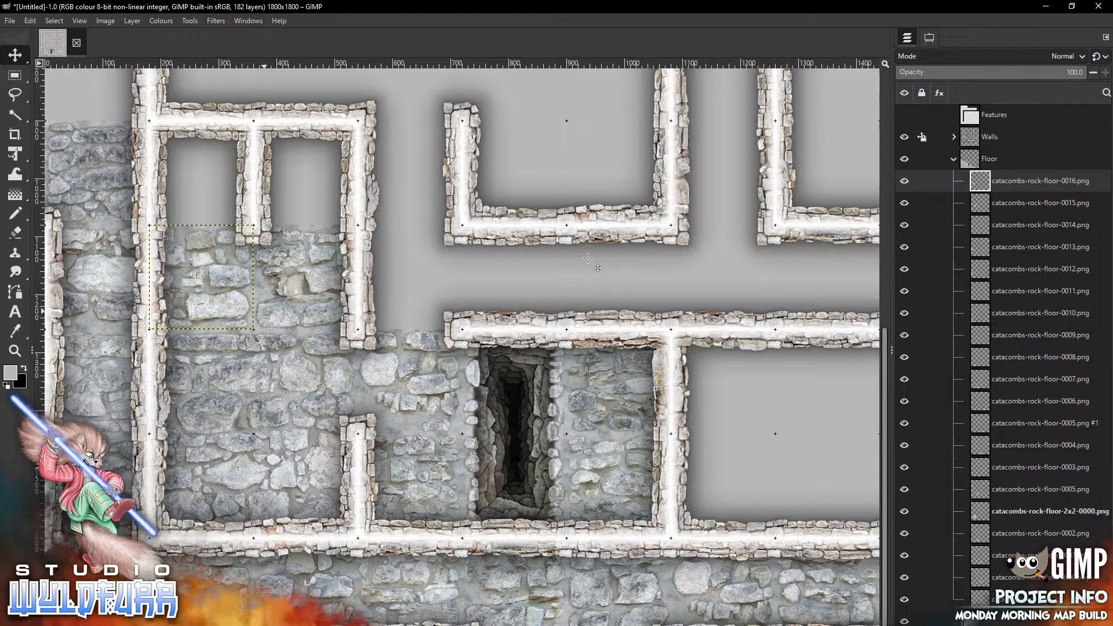
Add catacombs-rock-floor-0017.png and place it at the west end of the passage beneath the upper-middle room
{"action": "key", "text": "alt+Tab"}
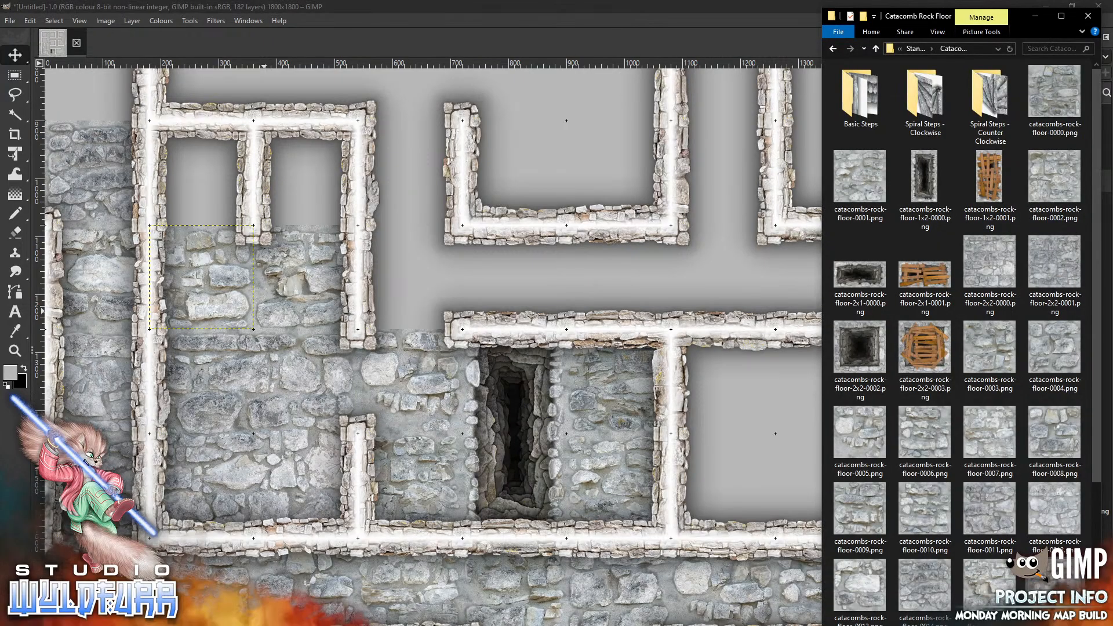
{"action": "scroll", "coordinate": [1092, 428], "scroll_direction": "down", "scroll_amount": 3}
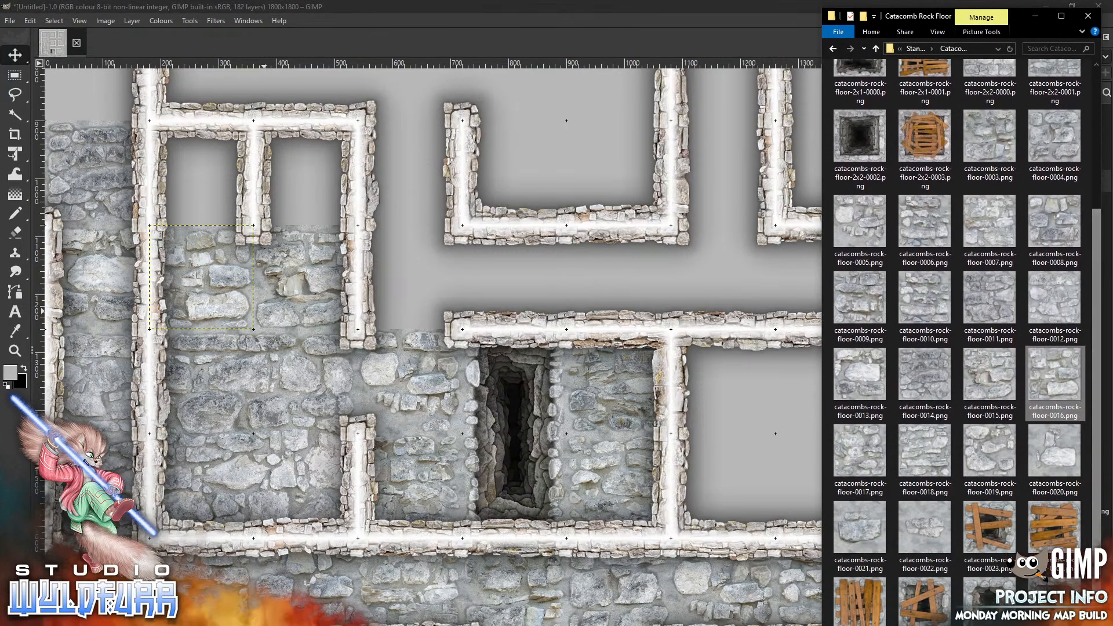
{"action": "left_click_drag", "start_coordinate": [870, 451], "coordinate": [458, 257]}
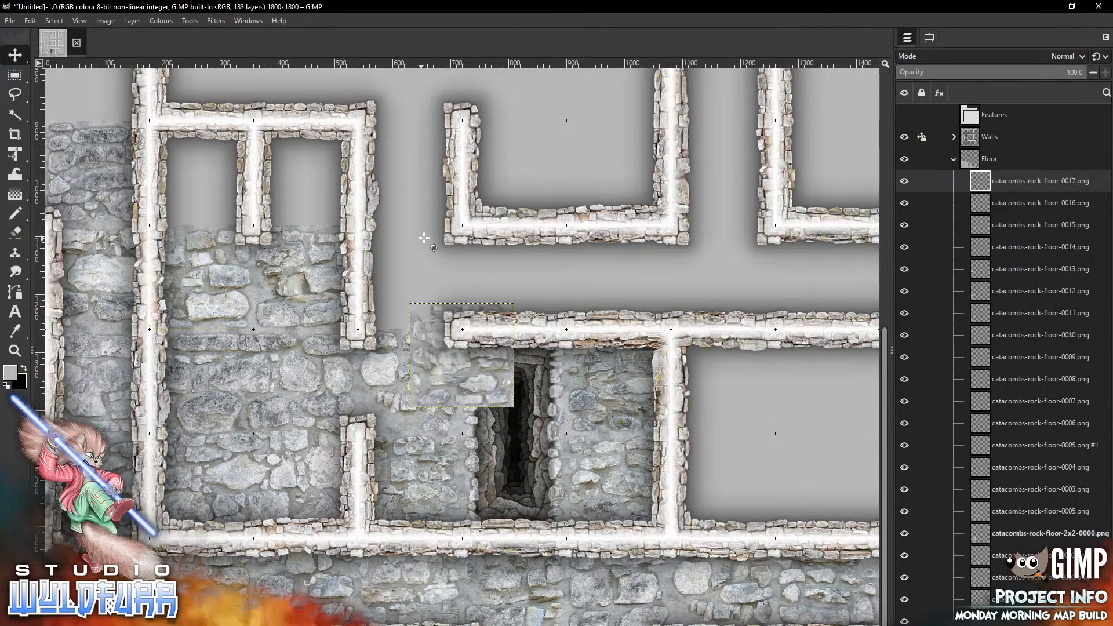
{"action": "left_click_drag", "start_coordinate": [476, 383], "coordinate": [423, 304]}
Fill the next three passage cells to the east with catacombs-rock-floor-0018.png, 0019.png and 0020.png
{"action": "key", "text": "alt+Tab"}
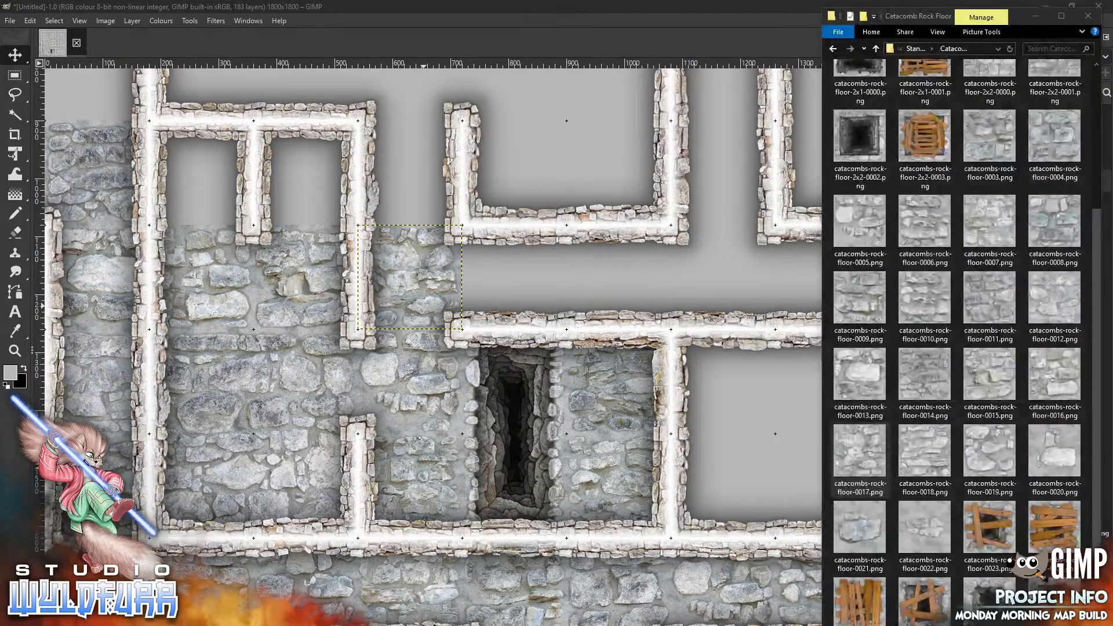
{"action": "left_click_drag", "start_coordinate": [933, 467], "coordinate": [571, 226]}
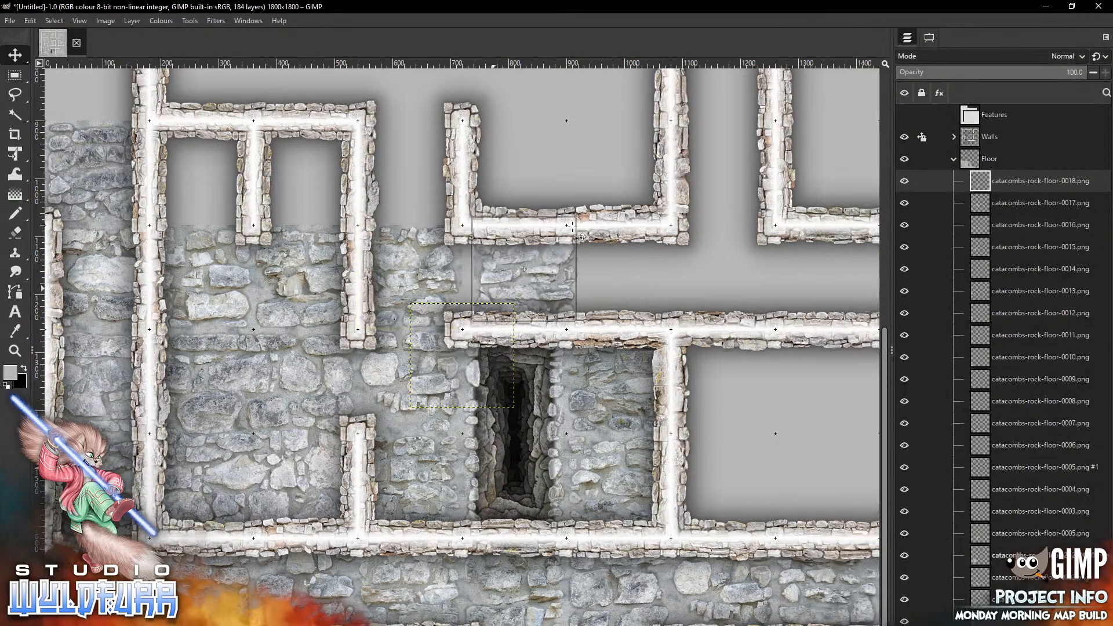
{"action": "key", "text": "alt+Tab"}
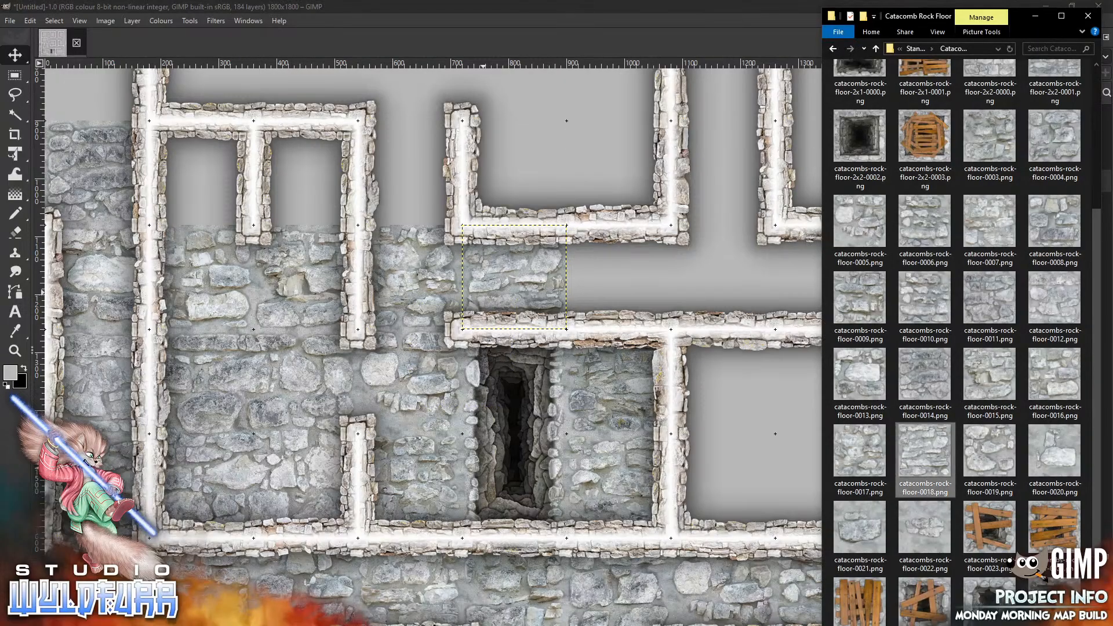
{"action": "left_click", "coordinate": [626, 268]}
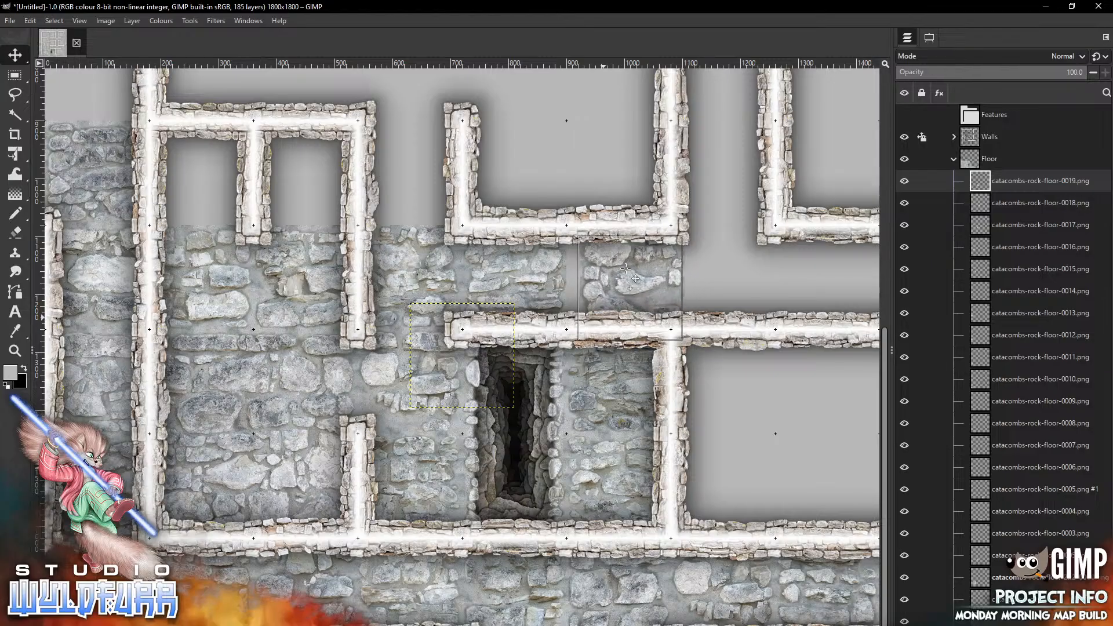
{"action": "left_click", "coordinate": [626, 268]}
{"action": "key", "text": "alt+Tab"}
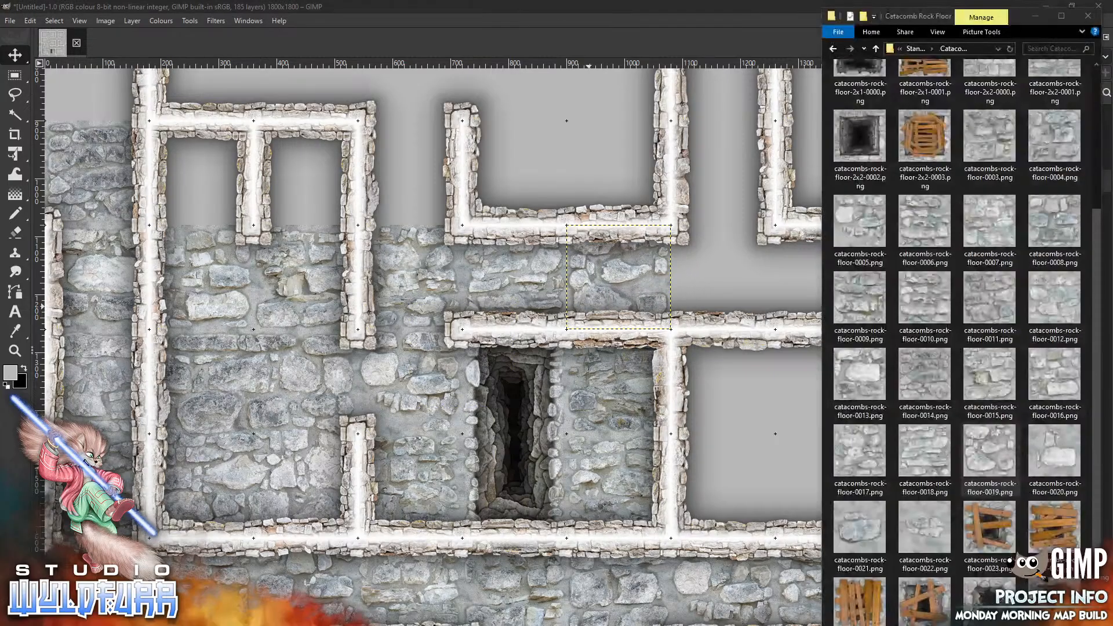
{"action": "left_click_drag", "start_coordinate": [1056, 457], "coordinate": [689, 249]}
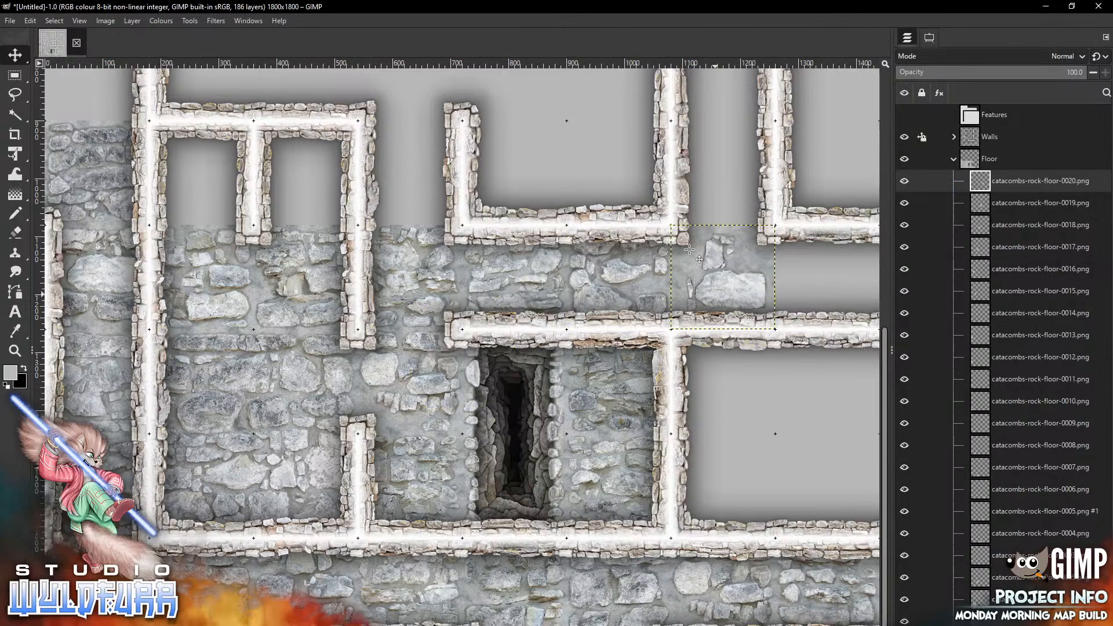
Add catacombs-rock-floor-0021.png and place it in the gap between the upper-middle and upper-right rooms
{"action": "key", "text": "alt+Tab"}
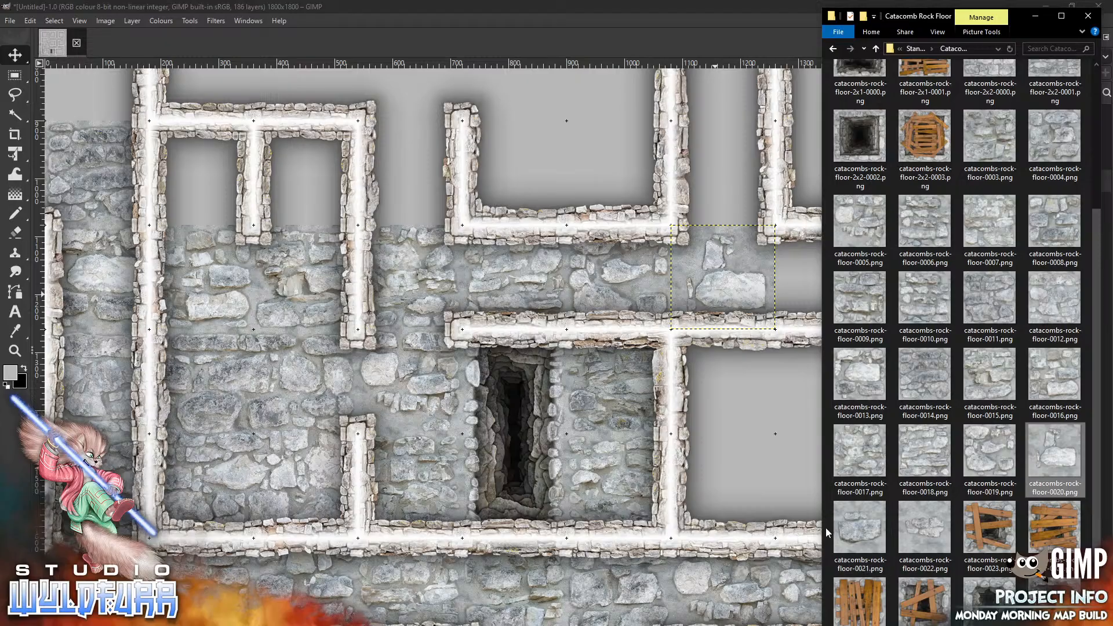
{"action": "left_click_drag", "start_coordinate": [861, 528], "coordinate": [722, 158]}
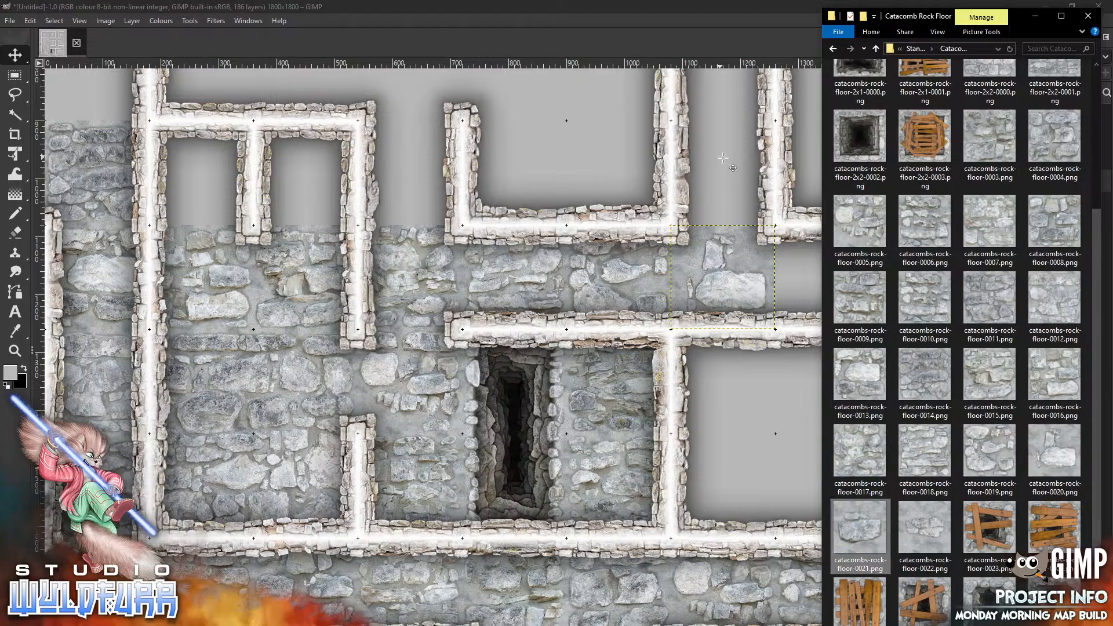
{"action": "left_click_drag", "start_coordinate": [471, 383], "coordinate": [731, 201]}
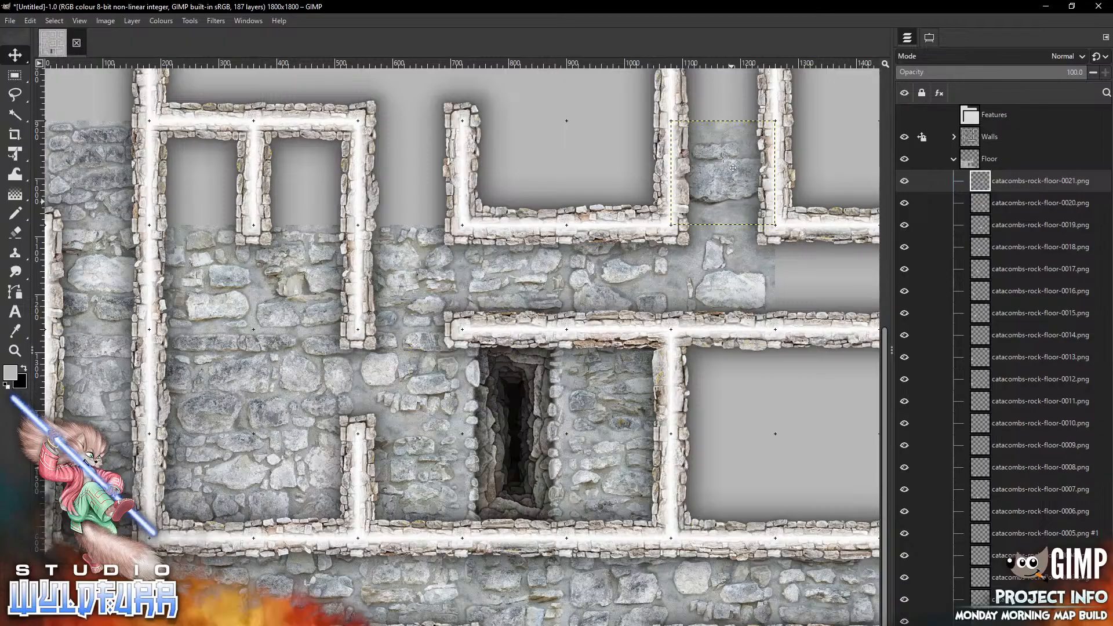
Add catacombs-rock-floor-0022.png and place it in the easternmost cell of the passage
{"action": "key", "text": "alt+Tab"}
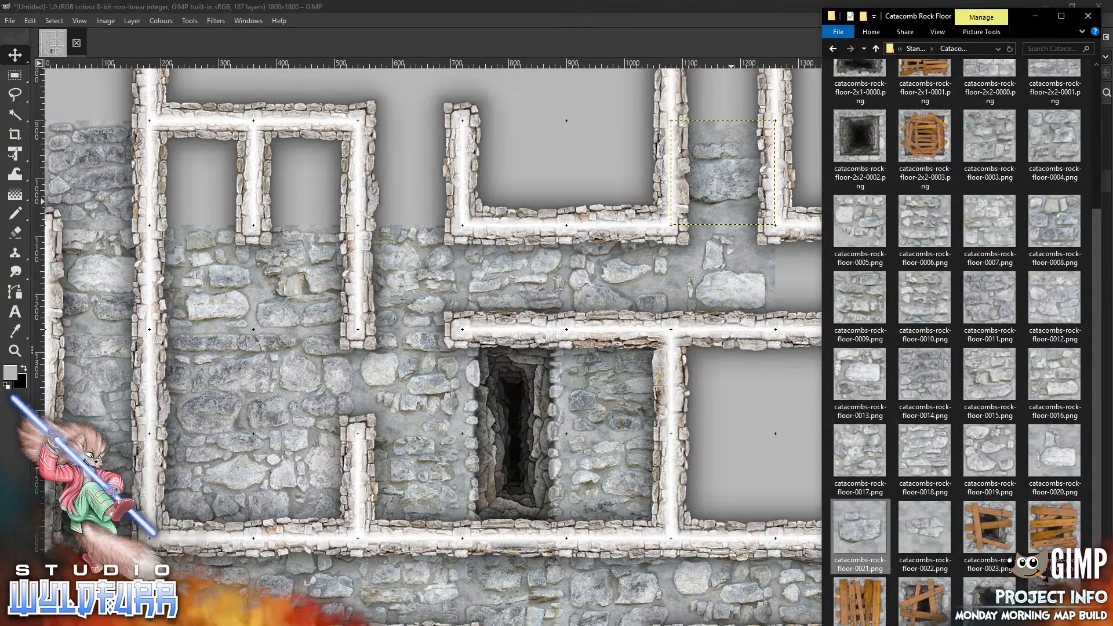
{"action": "left_click_drag", "start_coordinate": [931, 533], "coordinate": [664, 266]}
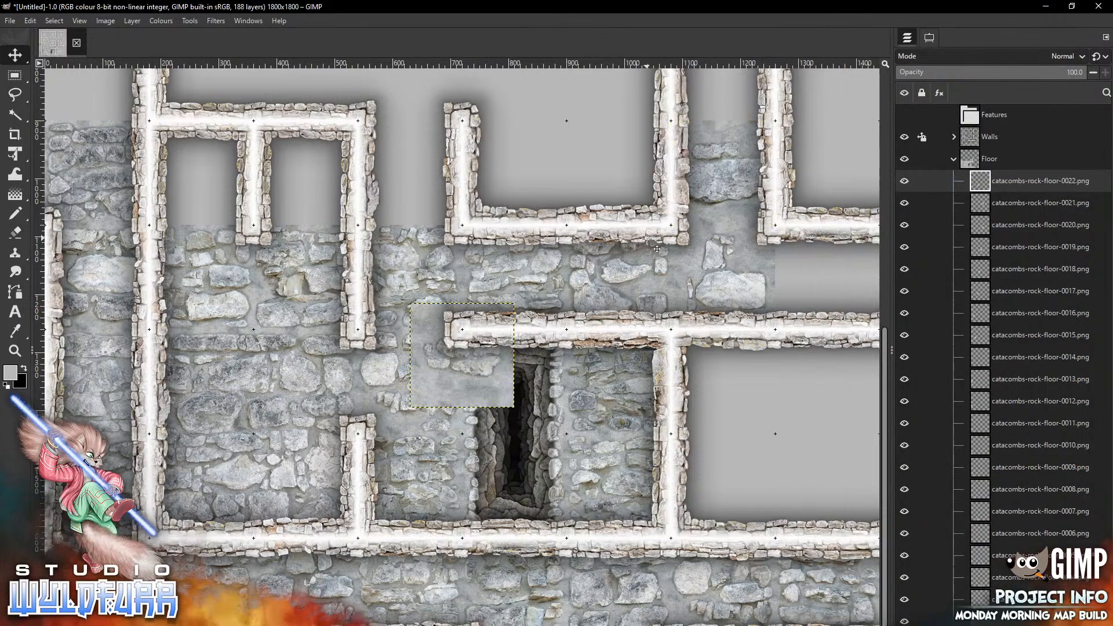
{"action": "mouse_move", "coordinate": [441, 378]}
{"action": "left_mouse_down"}
{"action": "mouse_move", "coordinate": [835, 271]}
{"action": "mouse_move", "coordinate": [807, 300]}
{"action": "left_mouse_up"}
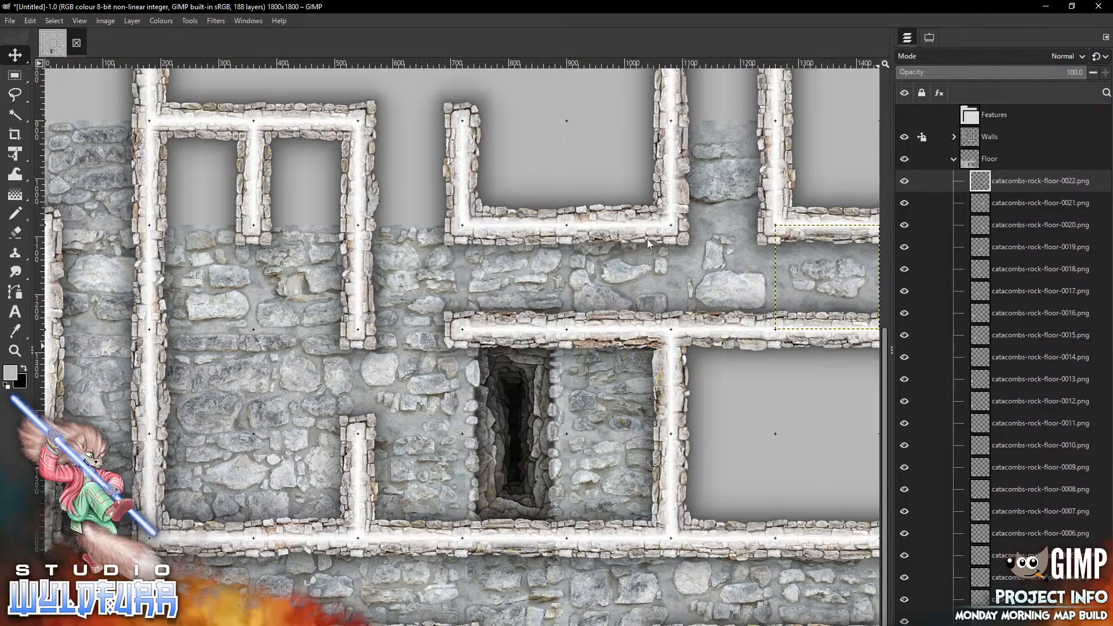
Add the boarded-over catacombs-rock-floor-0023.png and place it in the east cell of the lower-left two-cell room
{"action": "scroll", "coordinate": [647, 239], "scroll_direction": "up", "scroll_amount": 10}
{"action": "scroll", "coordinate": [648, 243], "scroll_direction": "down", "scroll_amount": 1}
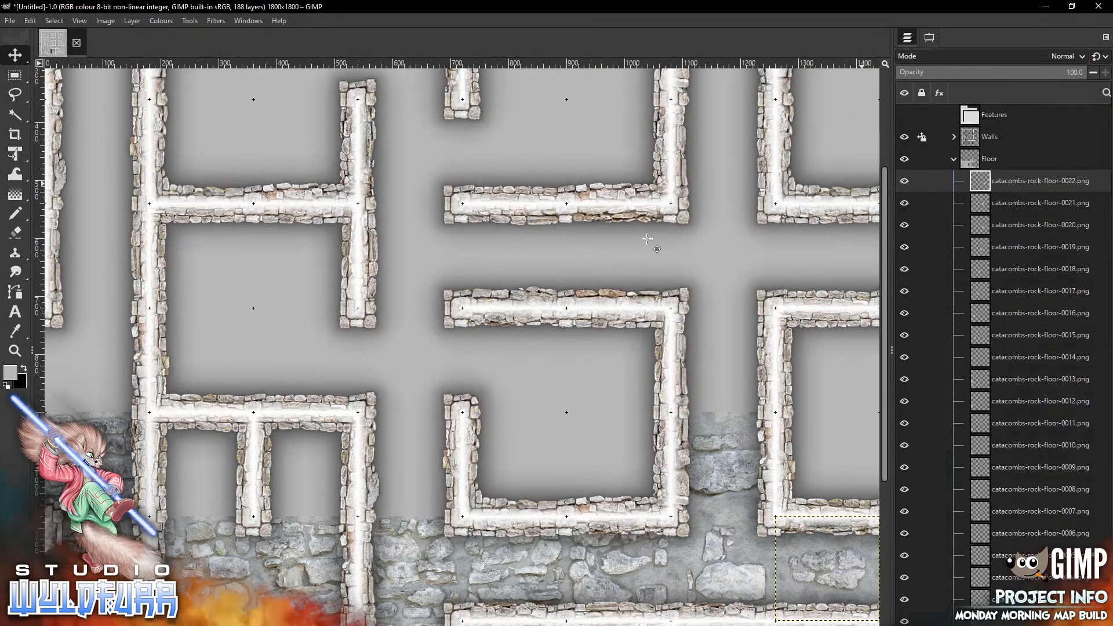
{"action": "key", "text": "alt+Tab"}
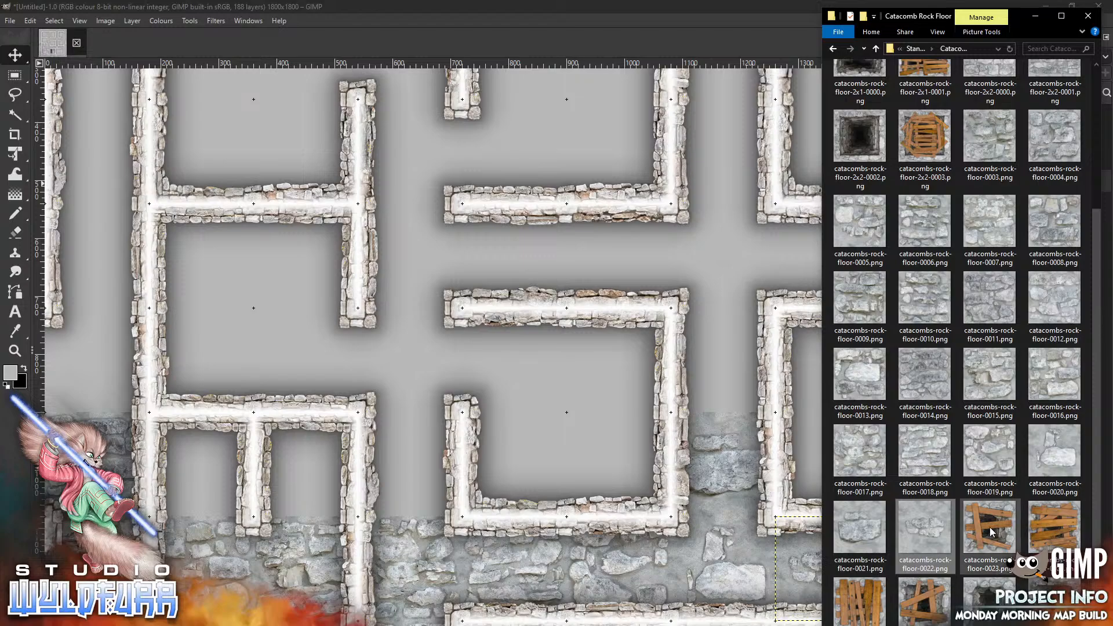
{"action": "left_click_drag", "start_coordinate": [991, 532], "coordinate": [485, 415]}
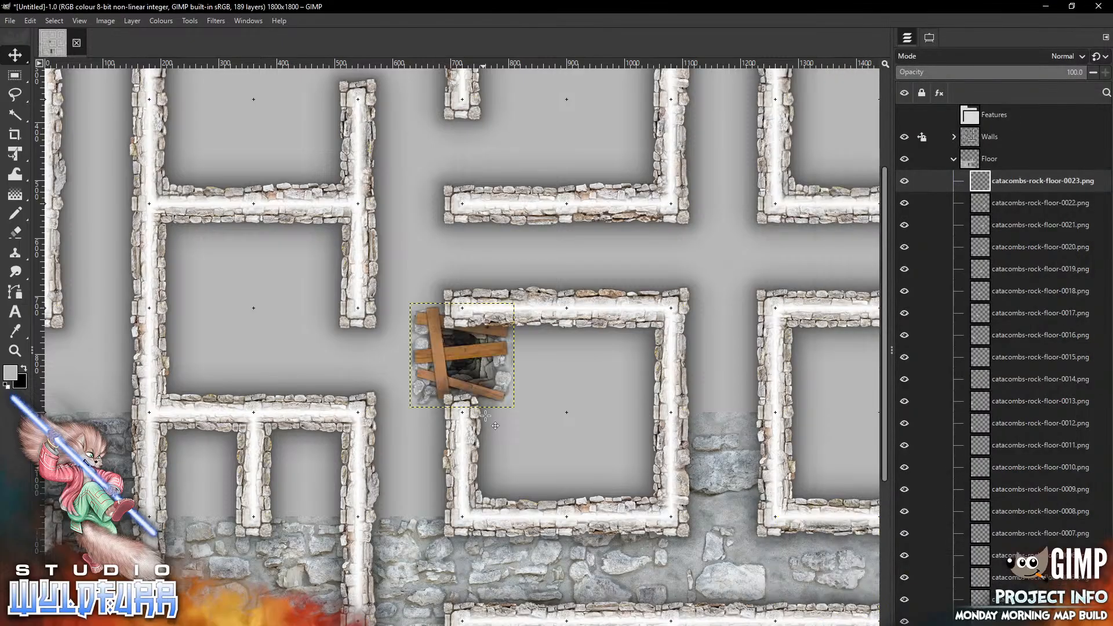
{"action": "left_click_drag", "start_coordinate": [474, 358], "coordinate": [321, 466]}
Add catacombs-rock-floor-0003.png and place it in the west cell of that two-cell room
{"action": "key", "text": "alt+Tab"}
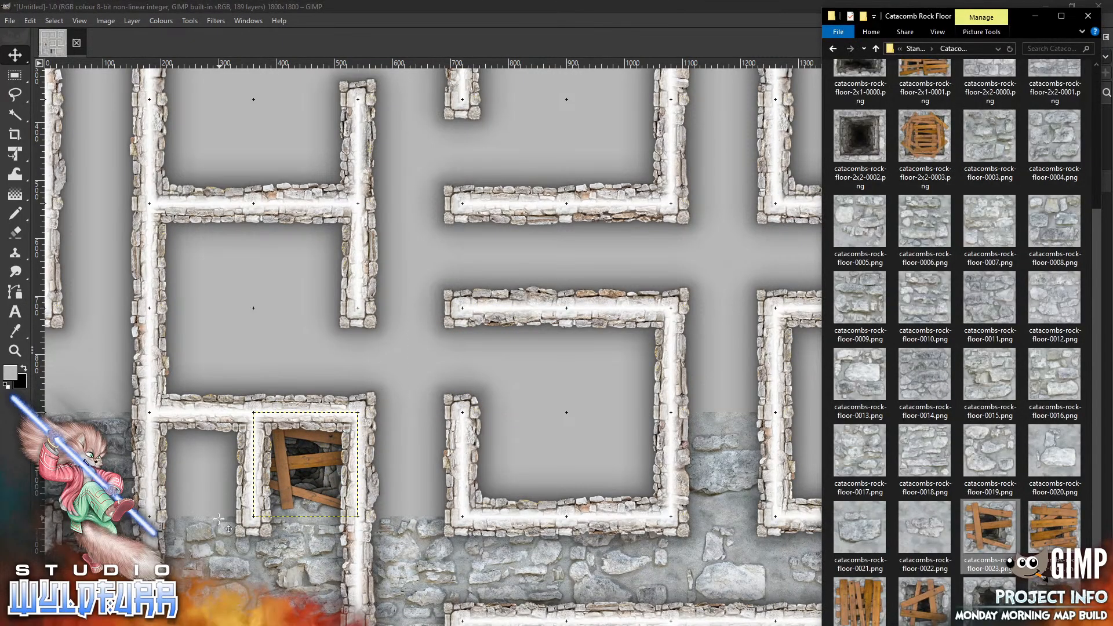
{"action": "left_click_drag", "start_coordinate": [989, 135], "coordinate": [563, 323]}
{"action": "left_click_drag", "start_coordinate": [462, 355], "coordinate": [203, 463]}
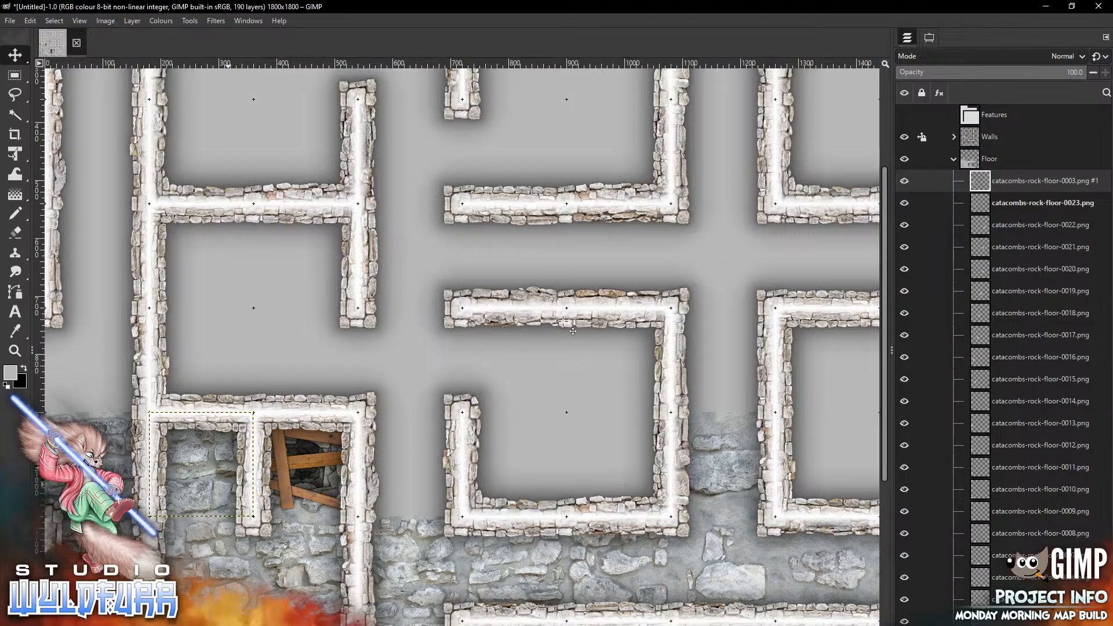
Add catacombs-rock-floor-0004.png and place it in the cell west of the outer wall beside that room
{"action": "key", "text": "alt+Tab"}
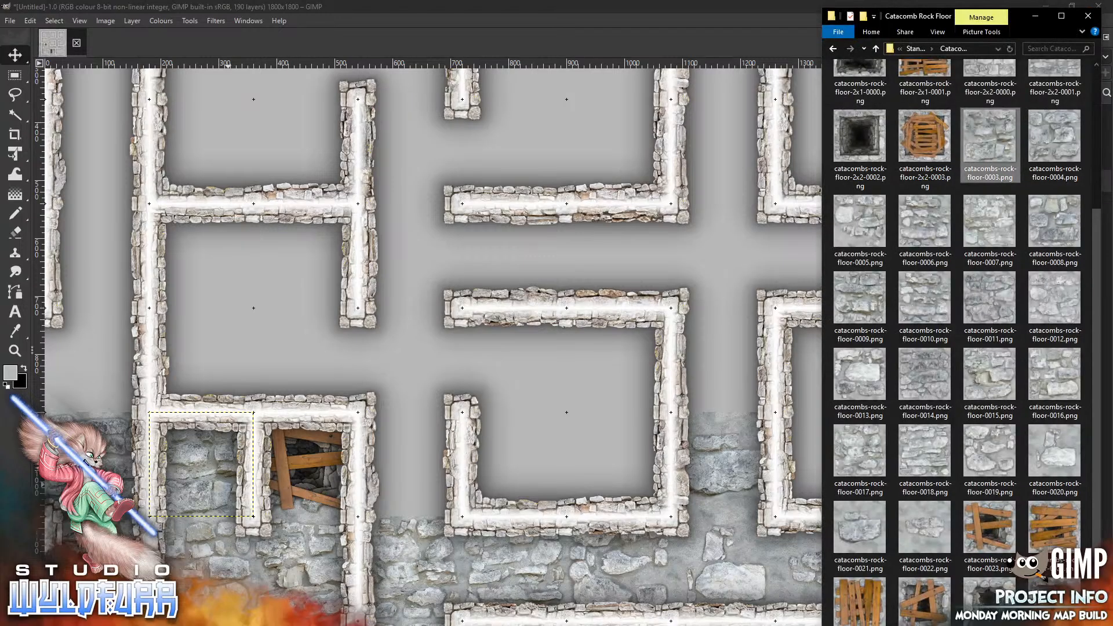
{"action": "left_click_drag", "start_coordinate": [1053, 145], "coordinate": [491, 288]}
{"action": "mouse_move", "coordinate": [494, 362]}
{"action": "left_mouse_down"}
{"action": "mouse_move", "coordinate": [443, 404]}
{"action": "mouse_move", "coordinate": [155, 392]}
{"action": "mouse_move", "coordinate": [130, 369]}
{"action": "left_mouse_up"}
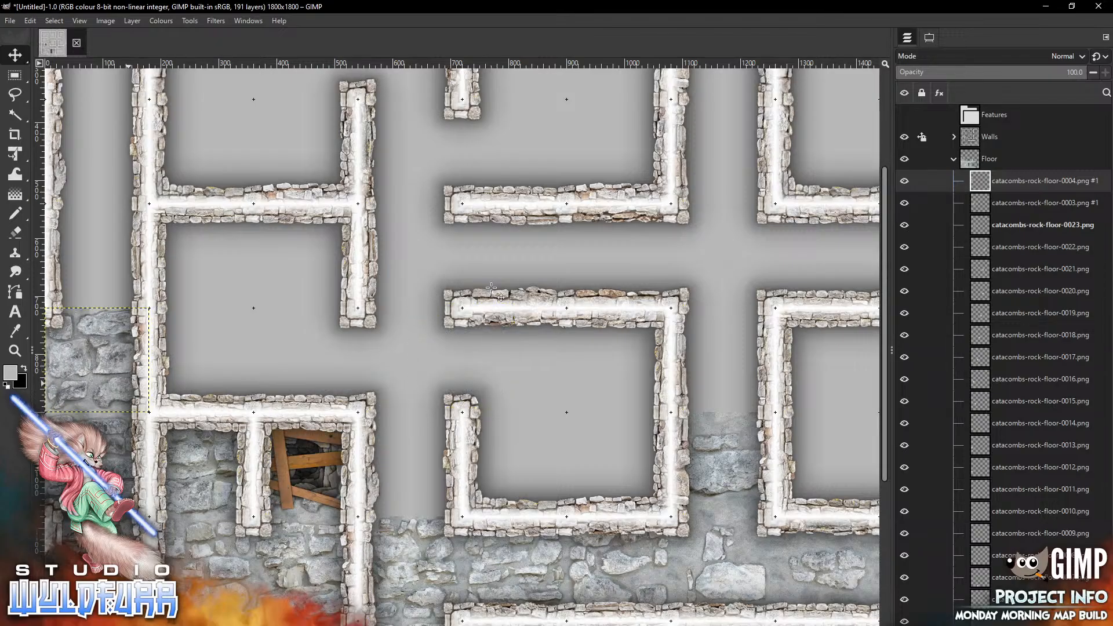
Add catacombs-rock-floor-0005.png and place it in the next cell above in the column west of the outer wall
{"action": "key", "text": "alt+Tab"}
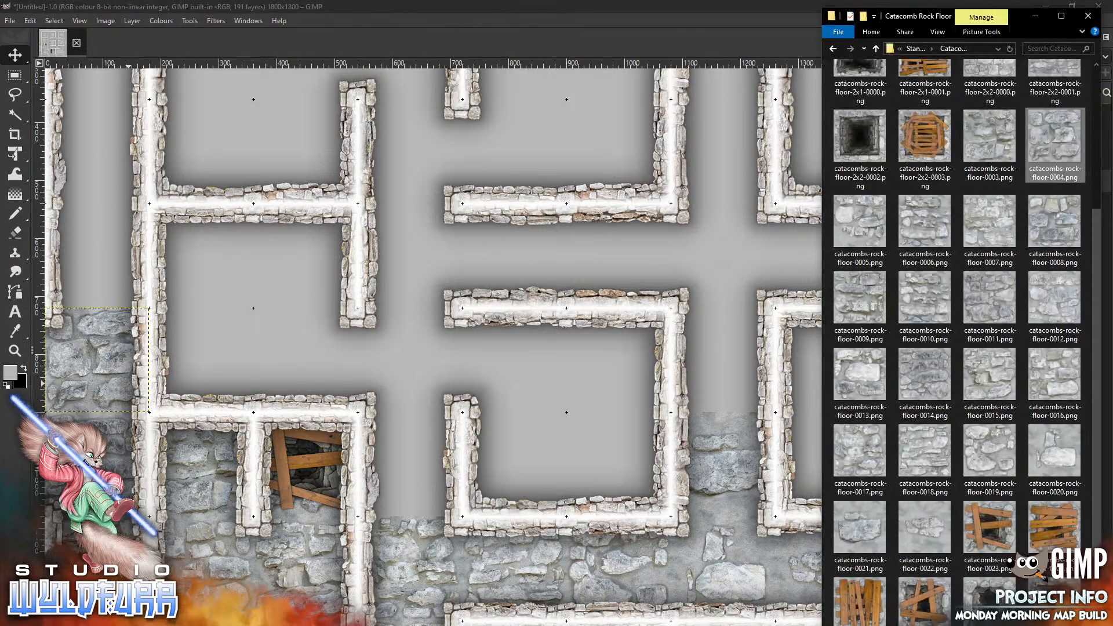
{"action": "left_click_drag", "start_coordinate": [850, 234], "coordinate": [389, 305]}
{"action": "left_click_drag", "start_coordinate": [462, 353], "coordinate": [97, 254]}
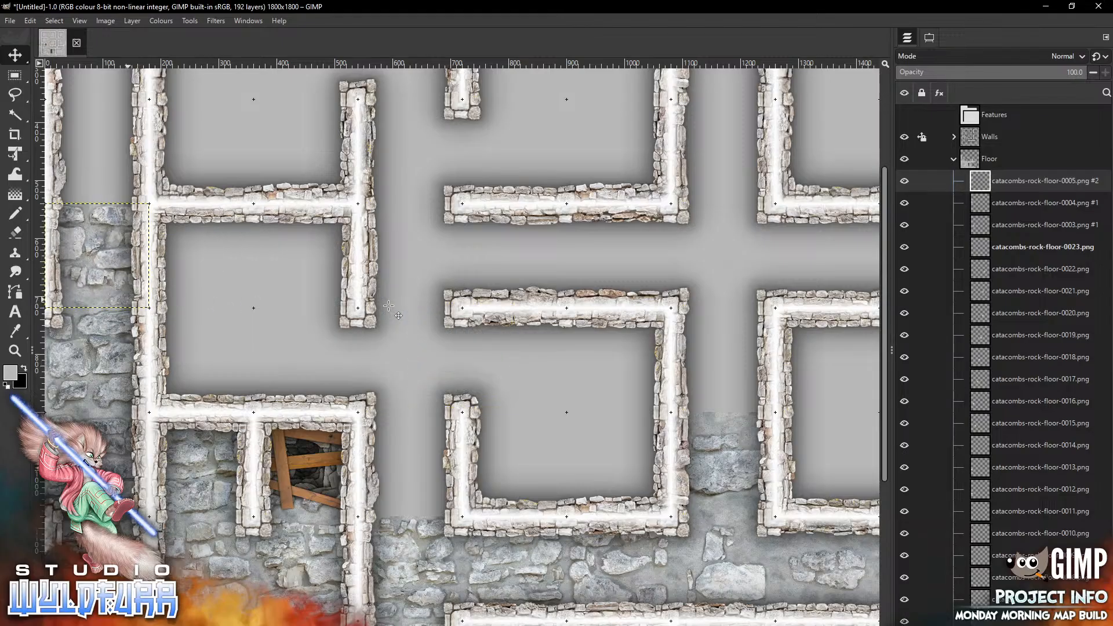
Add catacombs-rock-floor-0006.png and place it in the following cell above in that western column
{"action": "key", "text": "alt+Tab"}
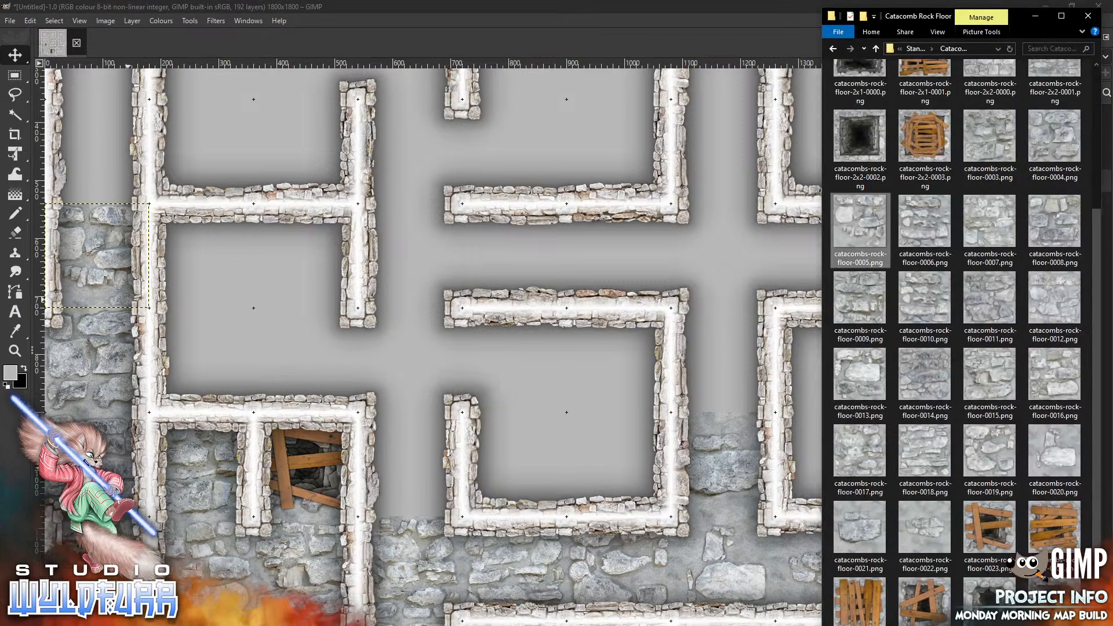
{"action": "left_click_drag", "start_coordinate": [928, 220], "coordinate": [497, 232]}
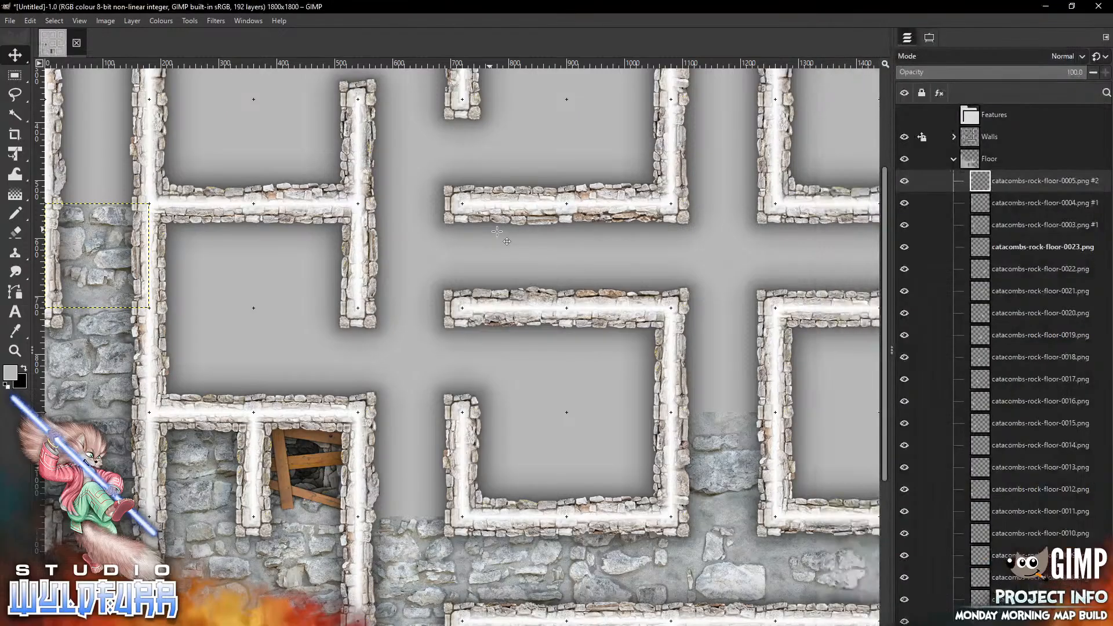
{"action": "left_click_drag", "start_coordinate": [498, 379], "coordinate": [138, 177]}
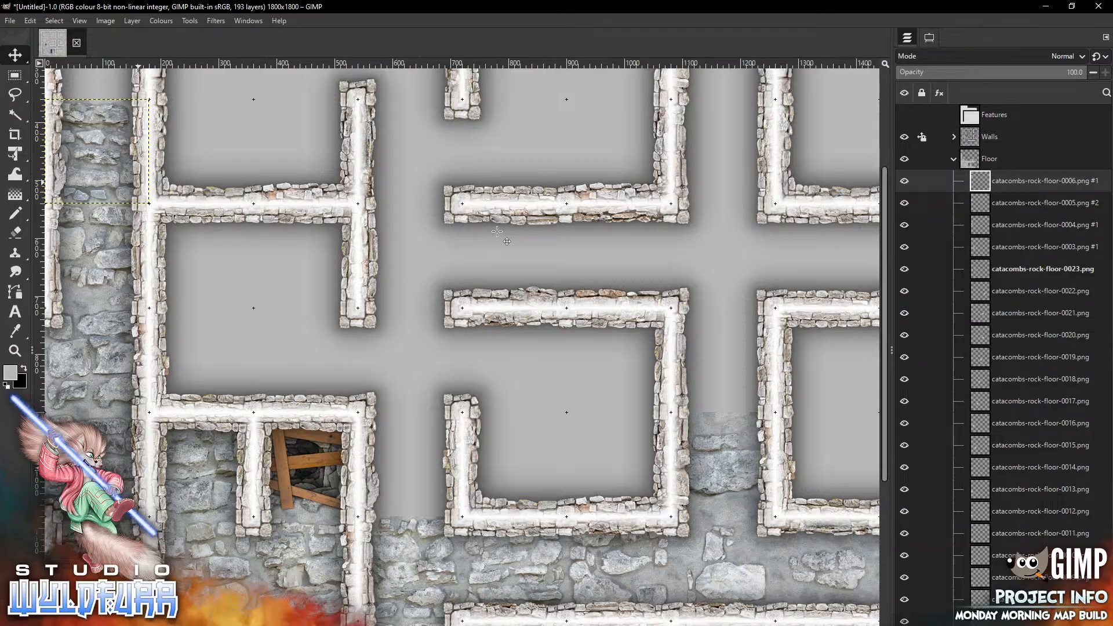
Add the pit tile catacombs-rock-floor-2x2-0002.png and fit it inside the central square room
{"action": "key", "text": "alt+Tab"}
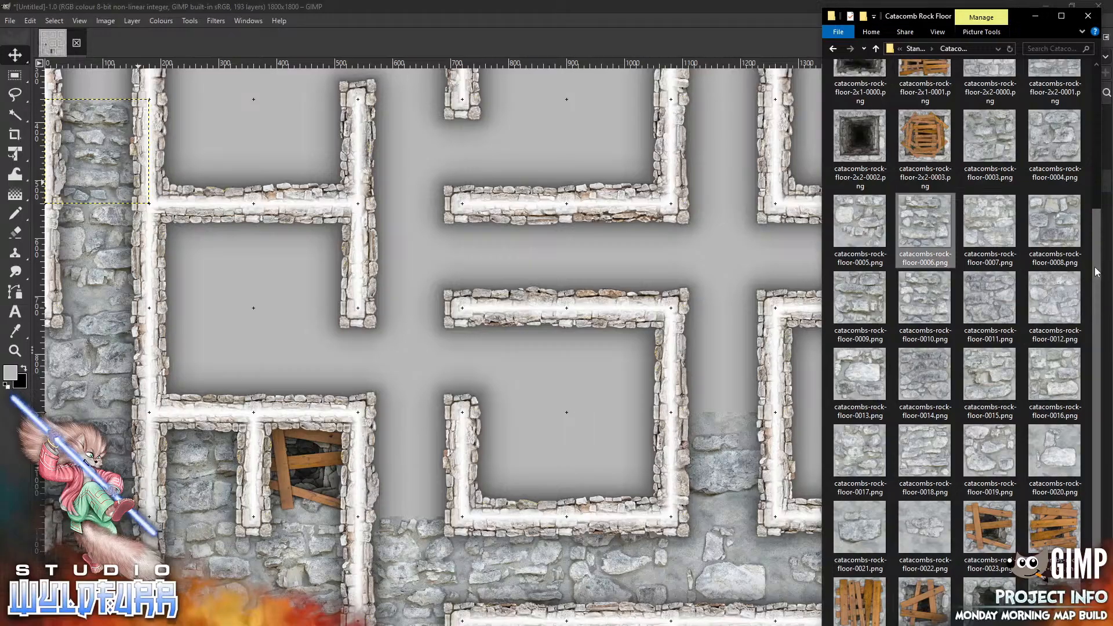
{"action": "scroll", "coordinate": [897, 252], "scroll_direction": "up", "scroll_amount": 2}
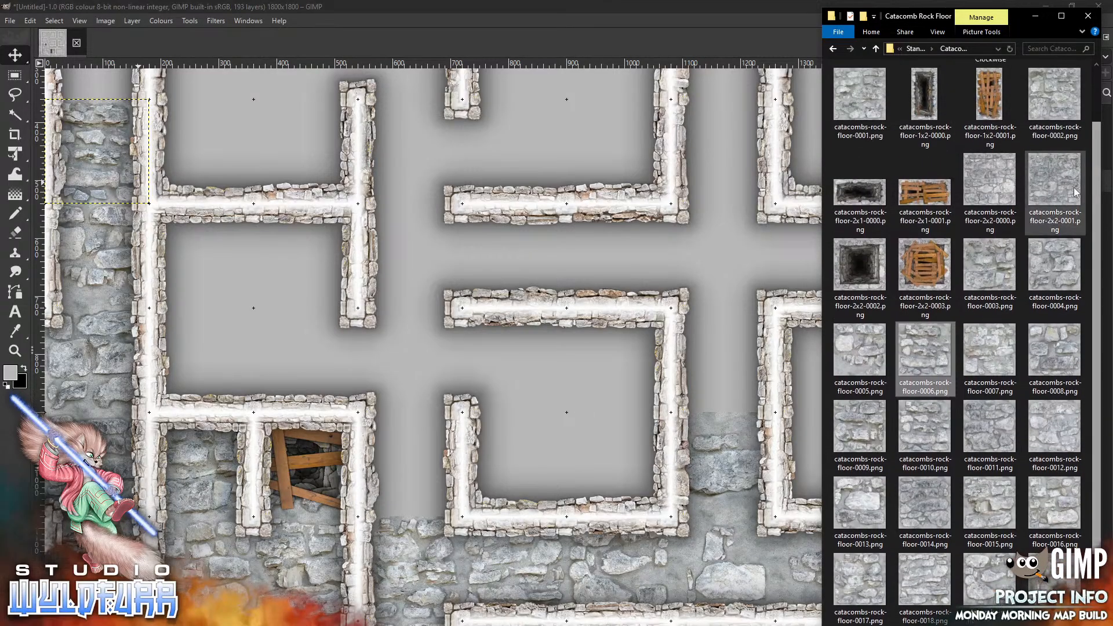
{"action": "right_click", "coordinate": [898, 253]}
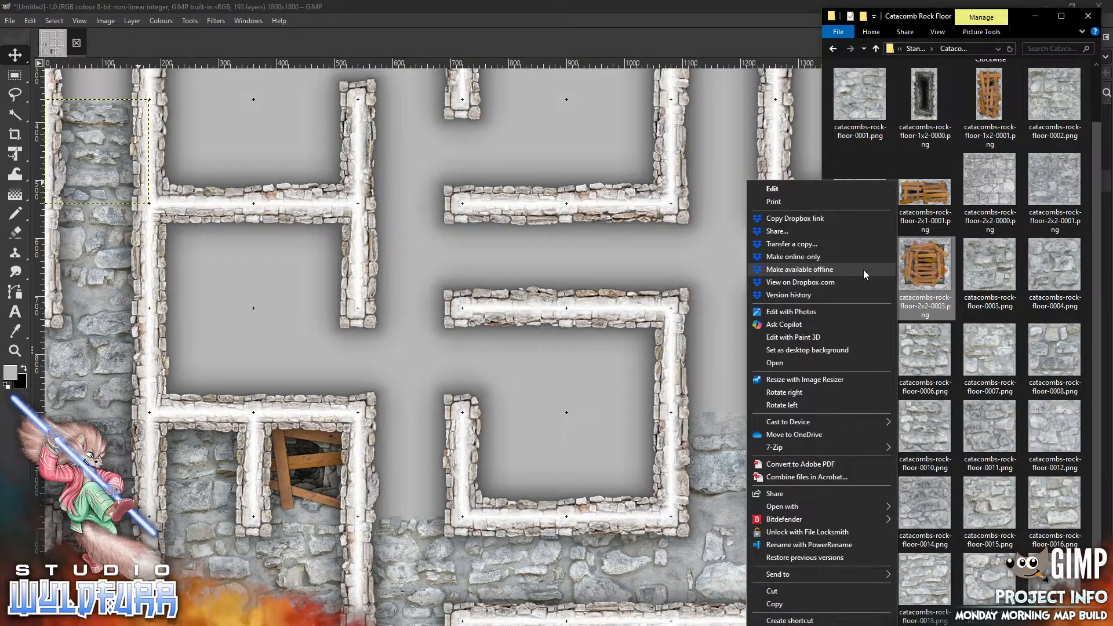
{"action": "left_click", "coordinate": [930, 277]}
{"action": "left_click_drag", "start_coordinate": [861, 266], "coordinate": [544, 385]}
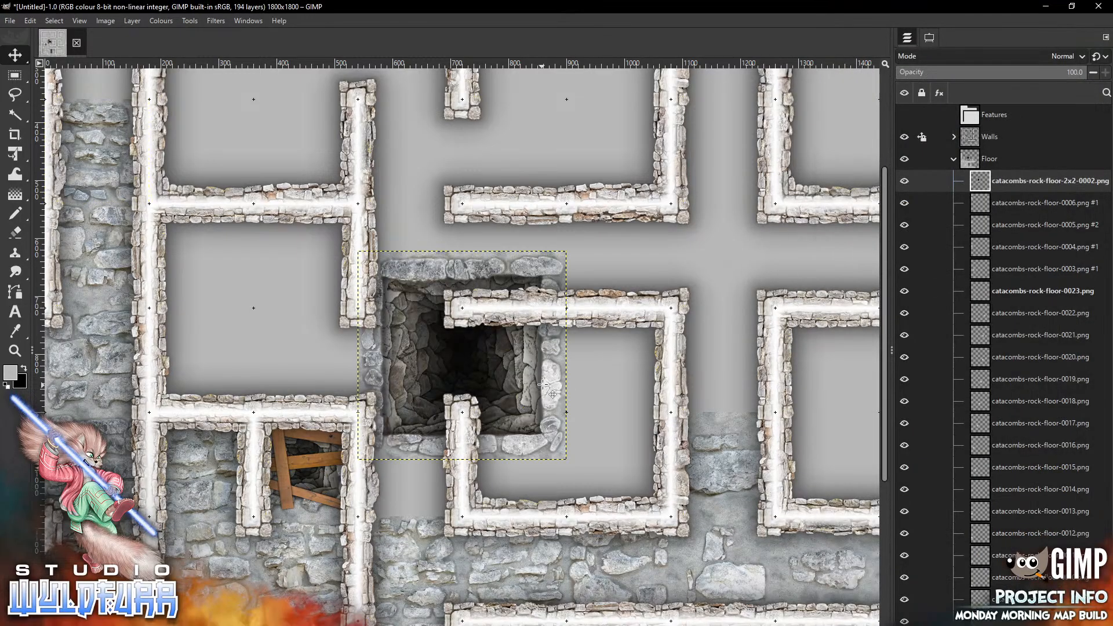
{"action": "mouse_move", "coordinate": [407, 267]}
{"action": "left_mouse_down"}
{"action": "mouse_move", "coordinate": [566, 377]}
{"action": "mouse_move", "coordinate": [512, 324]}
{"action": "left_mouse_up"}
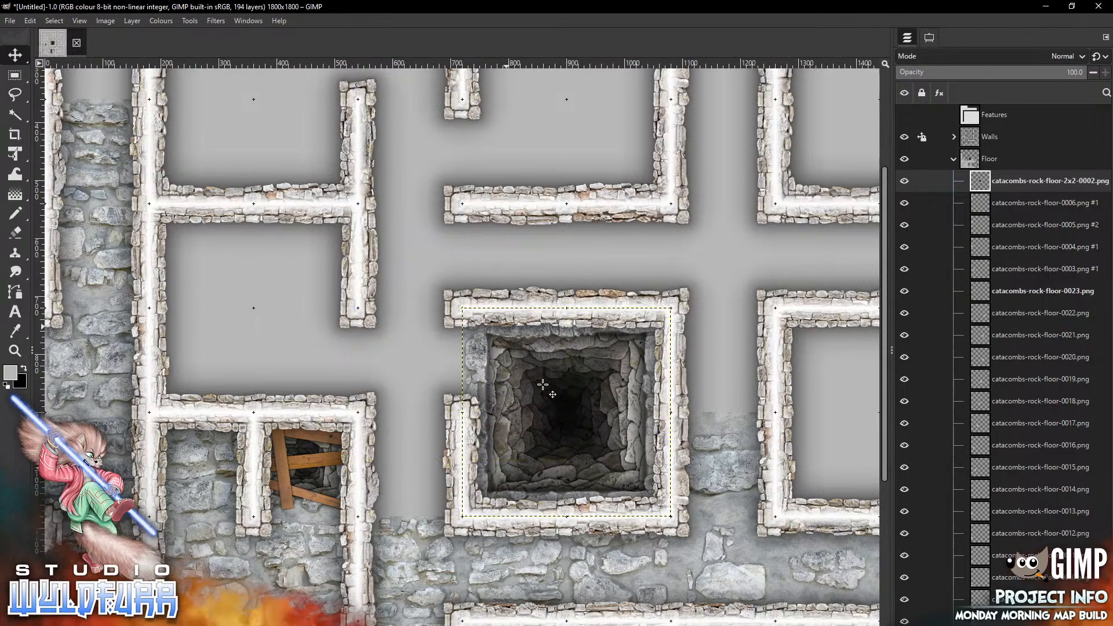
Add catacombs-rock-floor-0003.png again and place it in the cell between the lower-left room and the central room
{"action": "key", "text": "alt+Tab"}
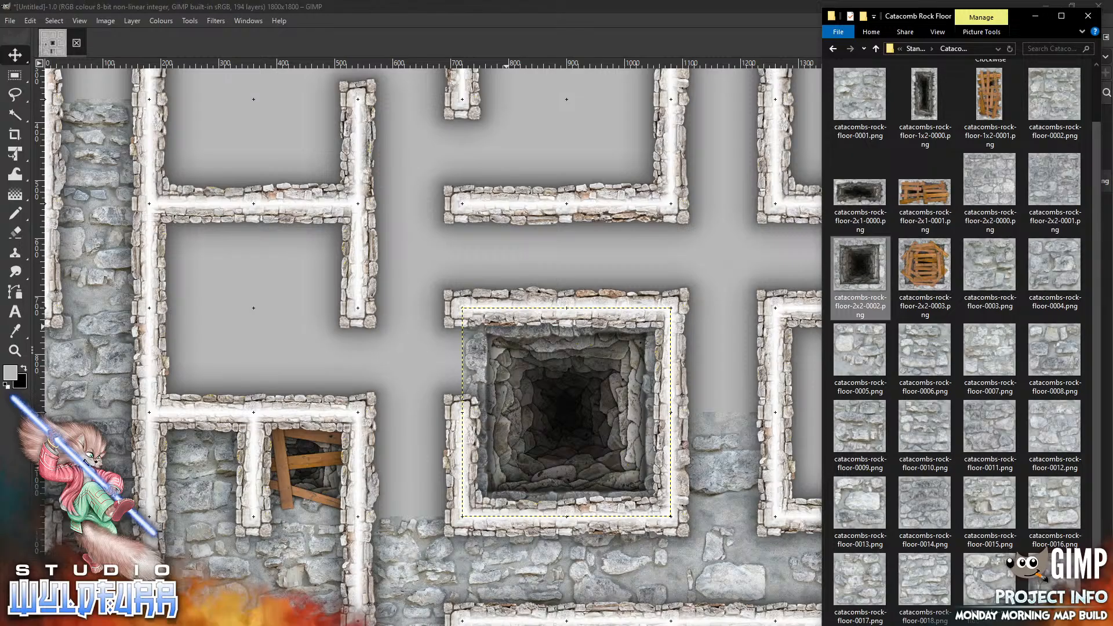
{"action": "left_click_drag", "start_coordinate": [990, 266], "coordinate": [563, 241]}
{"action": "mouse_move", "coordinate": [502, 358]}
{"action": "left_mouse_down"}
{"action": "mouse_move", "coordinate": [445, 506]}
{"action": "mouse_move", "coordinate": [450, 466]}
{"action": "left_mouse_up"}
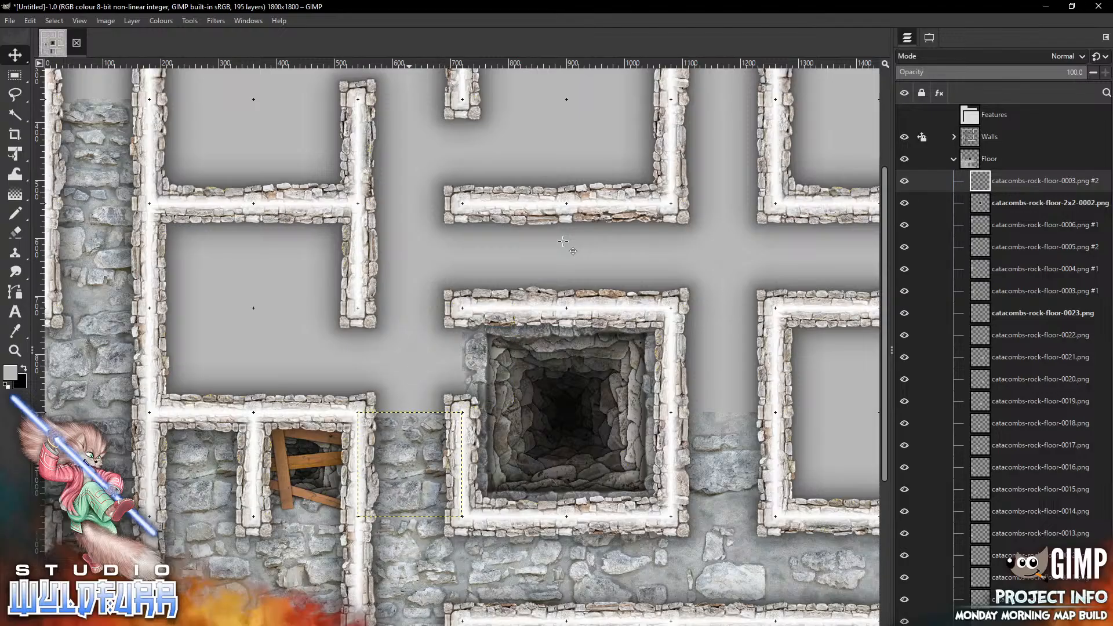
Add catacombs-rock-floor-0004.png and place it in the cell just west of the central pit room's upper-left corner
{"action": "key", "text": "alt+Tab"}
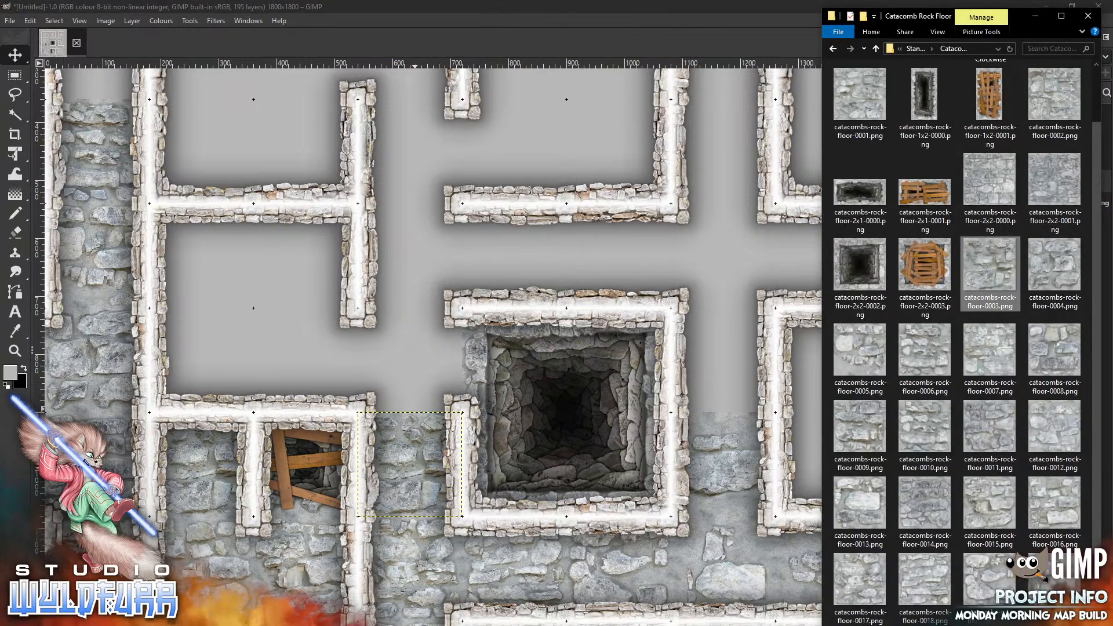
{"action": "left_click", "coordinate": [539, 249]}
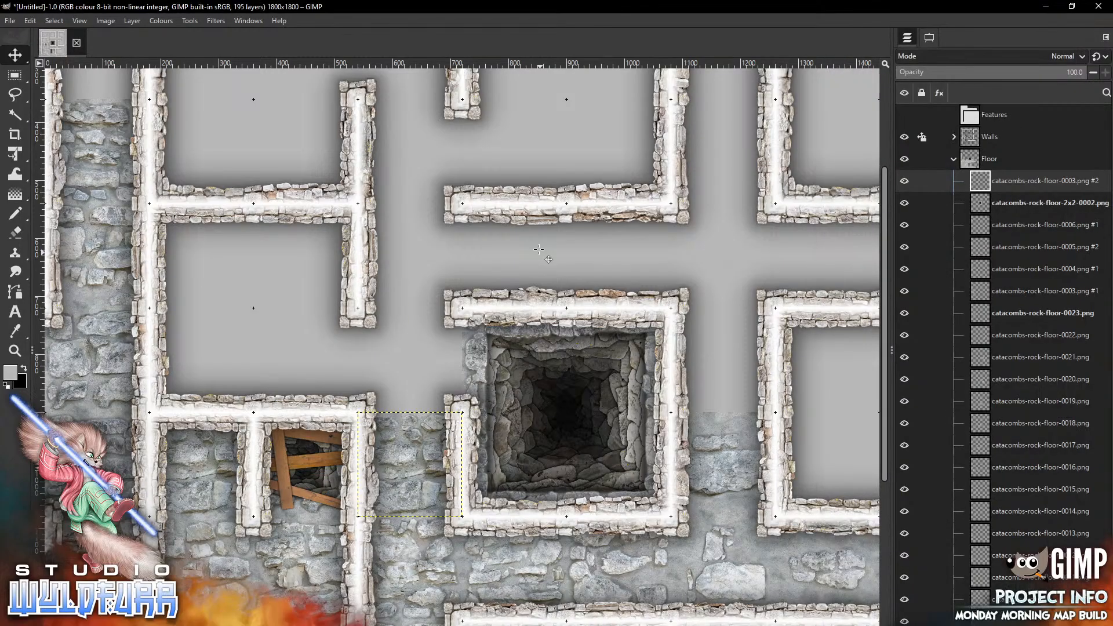
{"action": "mouse_move", "coordinate": [502, 368]}
{"action": "left_mouse_down"}
{"action": "mouse_move", "coordinate": [479, 344]}
{"action": "mouse_move", "coordinate": [453, 372]}
{"action": "left_mouse_up"}
Add catacombs-rock-floor-0005.png and place it in the cell directly above that one
{"action": "key", "text": "alt+Tab"}
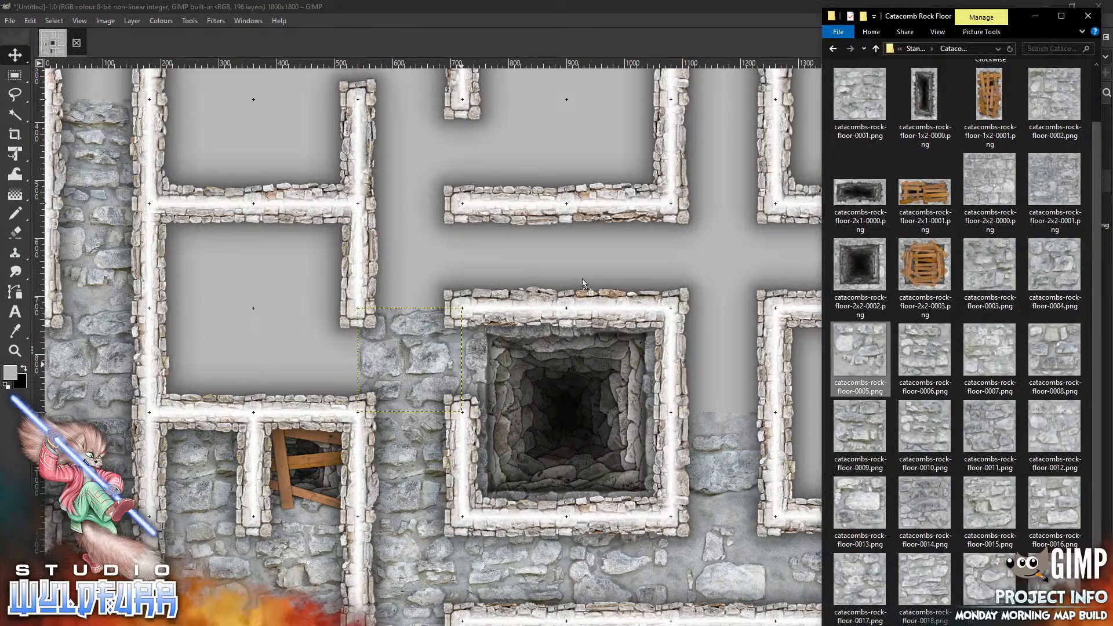
{"action": "left_click", "coordinate": [460, 253]}
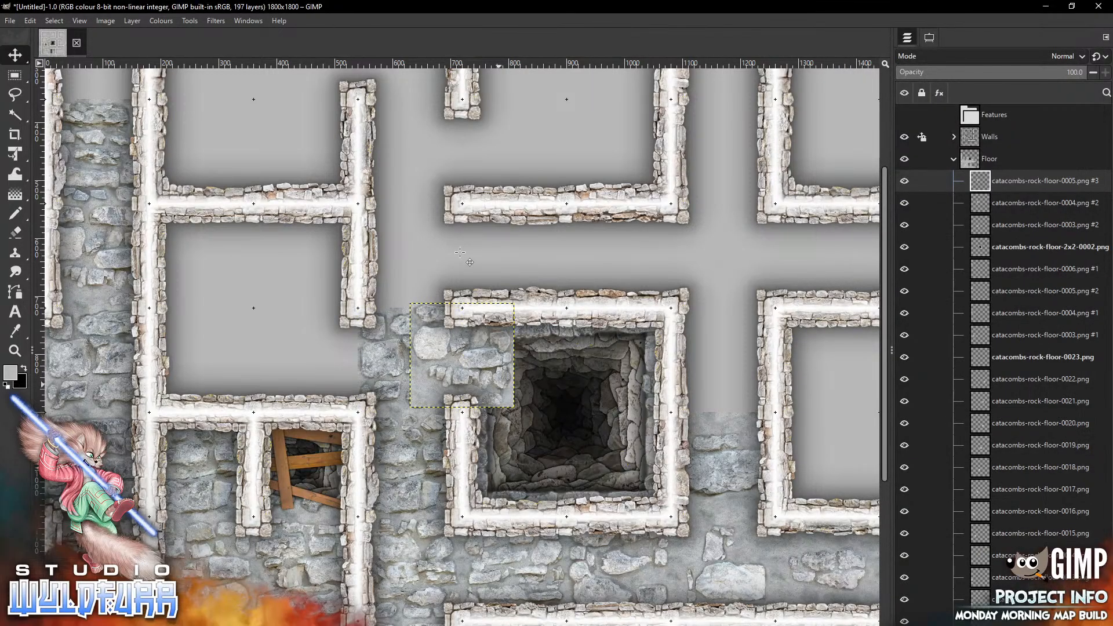
{"action": "mouse_move", "coordinate": [500, 379]}
{"action": "left_mouse_down"}
{"action": "mouse_move", "coordinate": [490, 269]}
{"action": "mouse_move", "coordinate": [463, 280]}
{"action": "mouse_move", "coordinate": [444, 252]}
{"action": "left_mouse_up"}
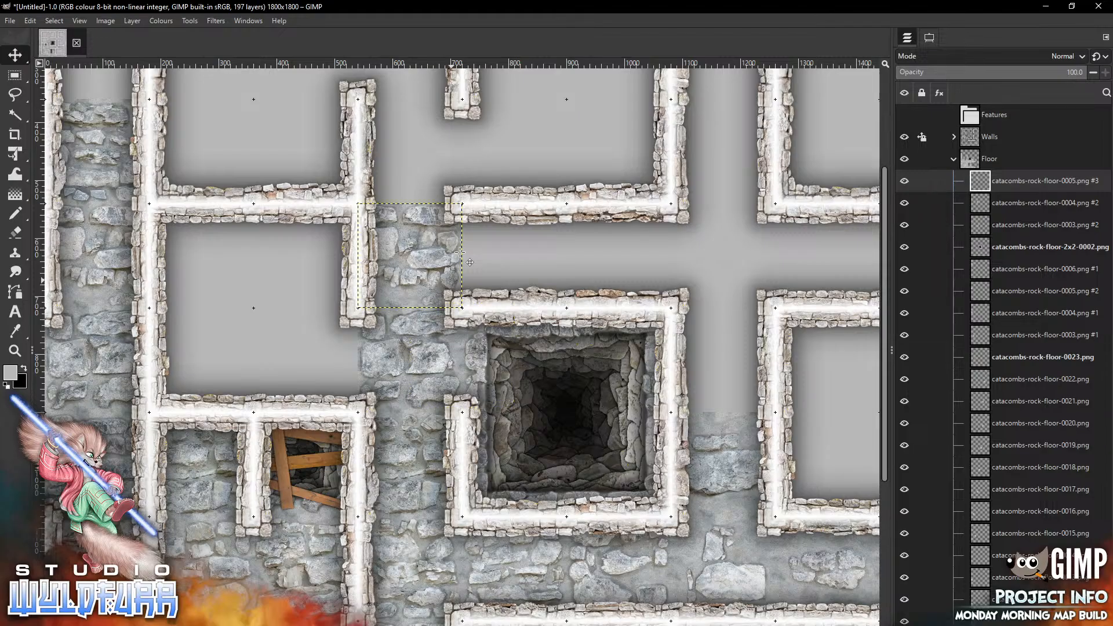
Add catacombs-rock-floor-0006.png and place it in the corridor cell just above the central room's top wall
{"action": "key", "text": "alt+Tab"}
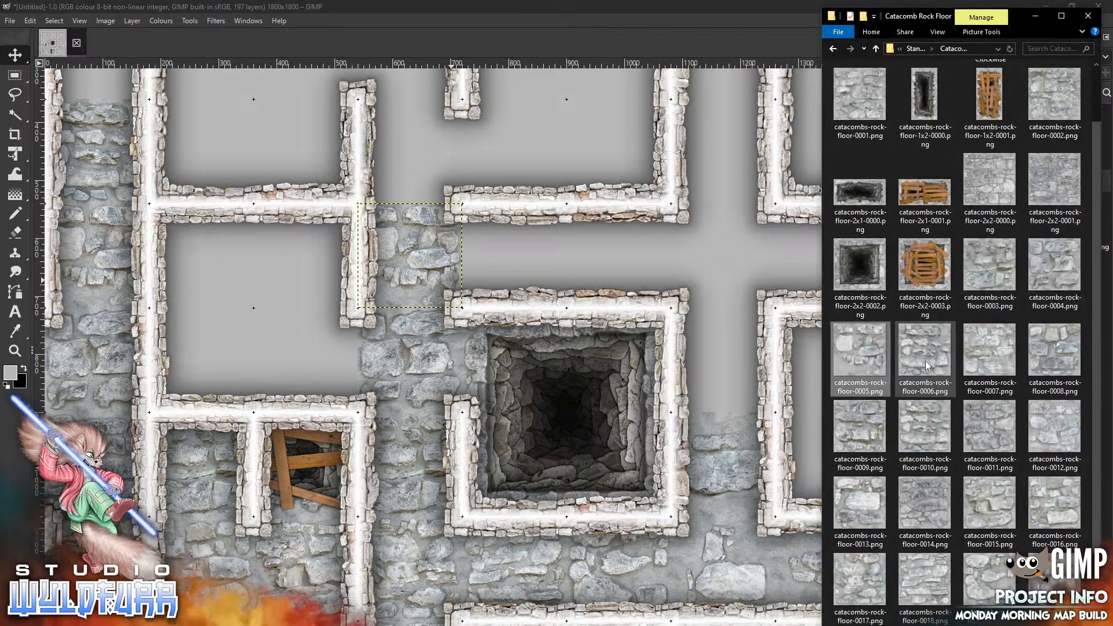
{"action": "left_click_drag", "start_coordinate": [925, 354], "coordinate": [585, 243]}
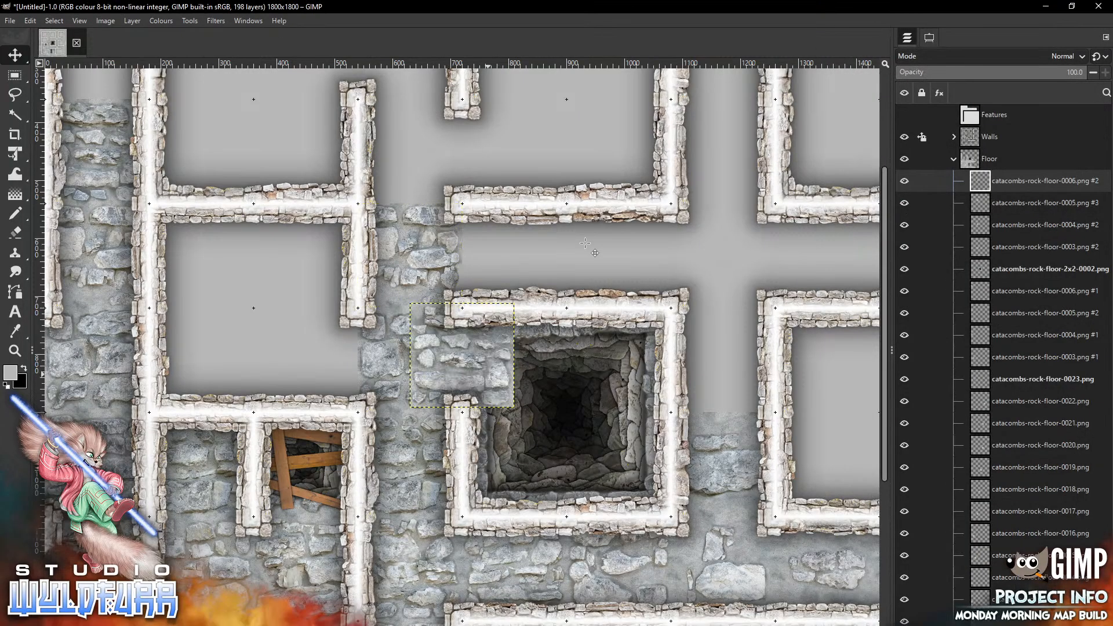
{"action": "mouse_move", "coordinate": [489, 374]}
{"action": "left_mouse_down"}
{"action": "mouse_move", "coordinate": [573, 264]}
{"action": "mouse_move", "coordinate": [540, 275]}
{"action": "left_mouse_up"}
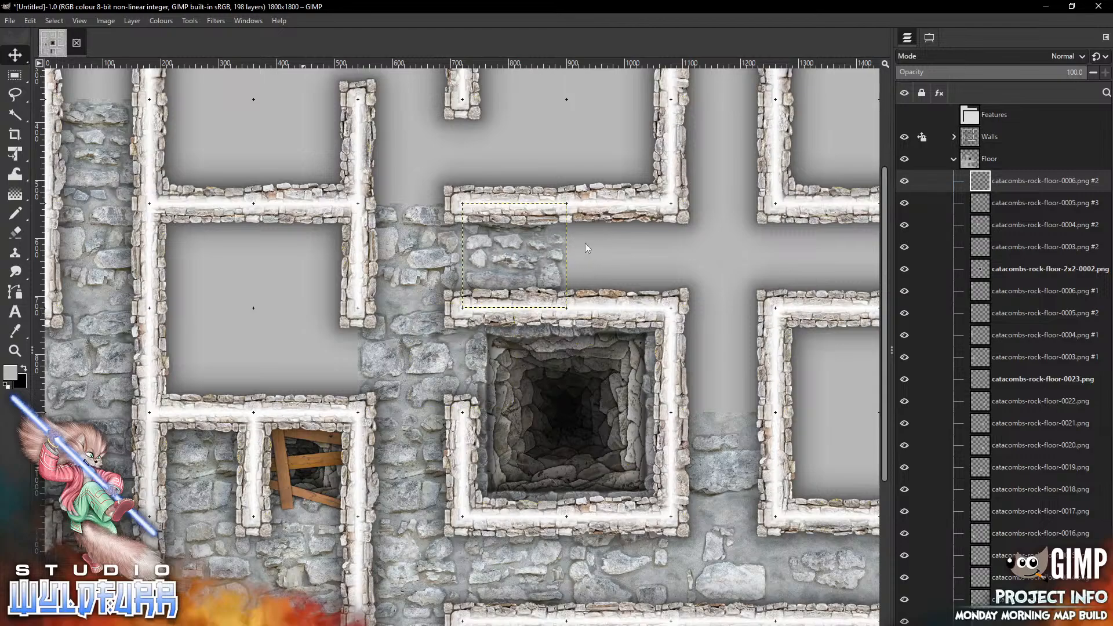
Add catacombs-rock-floor-0007.png and place it in the next corridor cell to the east
{"action": "key", "text": "alt+Tab"}
{"action": "left_click_drag", "start_coordinate": [995, 360], "coordinate": [611, 249]}
{"action": "mouse_move", "coordinate": [452, 363]}
{"action": "left_mouse_down"}
{"action": "mouse_move", "coordinate": [640, 274]}
{"action": "mouse_move", "coordinate": [607, 269]}
{"action": "left_mouse_up"}
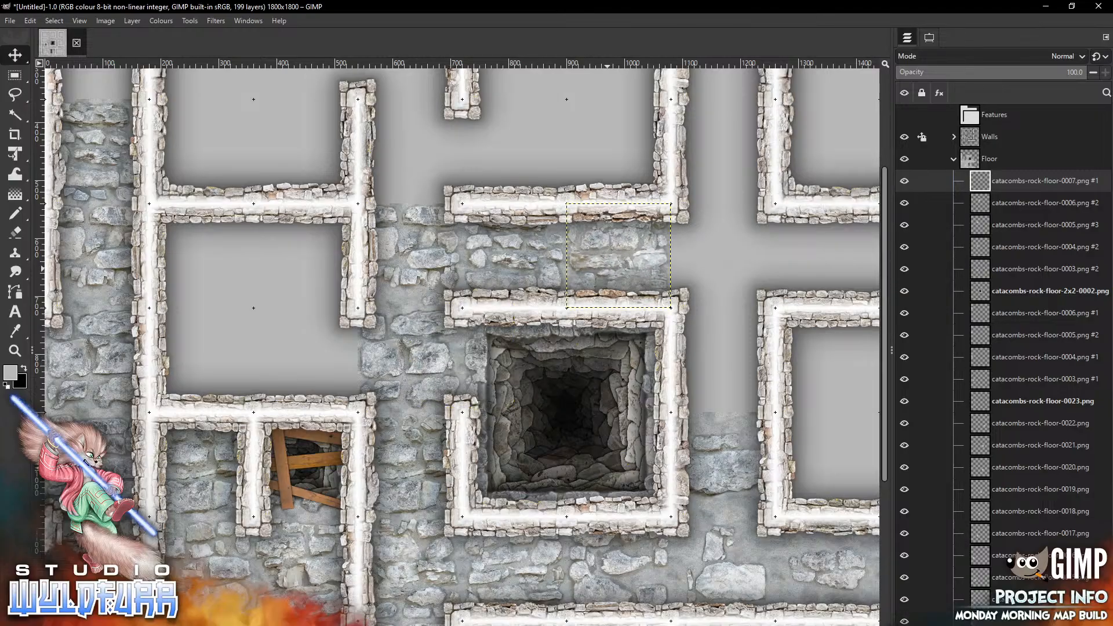
Add catacombs-rock-floor-0008.png and 0009.png, filling the corridor's eastern cell and the cell below it beside the central room
{"action": "key", "text": "alt+Tab"}
{"action": "left_click_drag", "start_coordinate": [1054, 369], "coordinate": [599, 432]}
{"action": "mouse_move", "coordinate": [488, 378]}
{"action": "left_mouse_down"}
{"action": "mouse_move", "coordinate": [793, 286]}
{"action": "mouse_move", "coordinate": [752, 275]}
{"action": "left_mouse_up"}
{"action": "key", "text": "alt+Tab"}
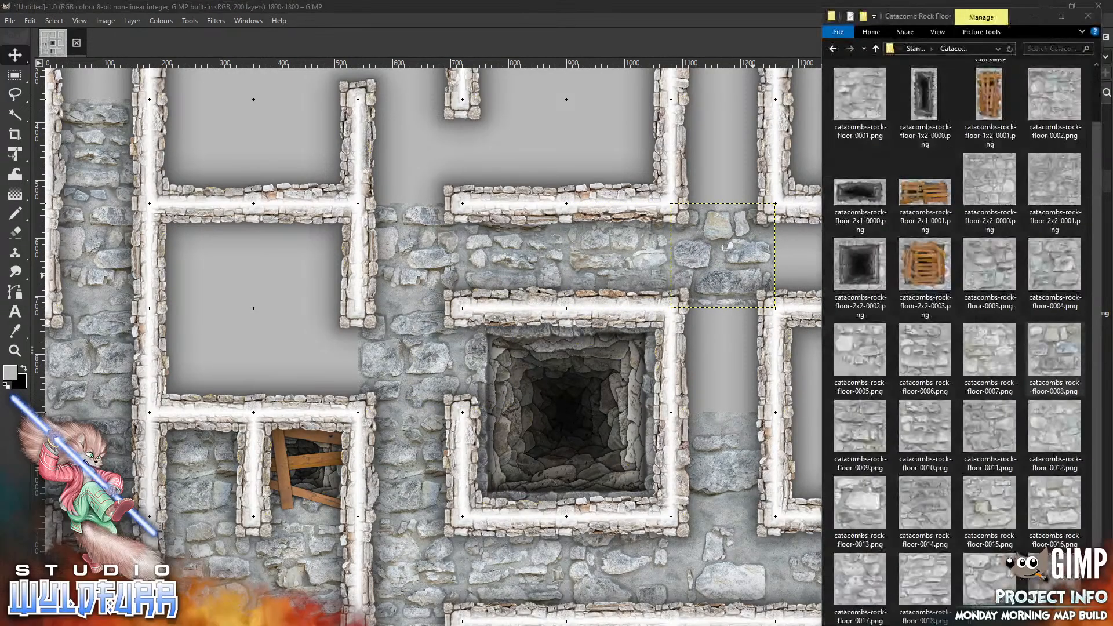
{"action": "mouse_move", "coordinate": [868, 430]}
{"action": "left_mouse_down"}
{"action": "mouse_move", "coordinate": [537, 372]}
{"action": "mouse_move", "coordinate": [644, 428]}
{"action": "mouse_move", "coordinate": [731, 359]}
{"action": "mouse_move", "coordinate": [719, 359]}
{"action": "mouse_move", "coordinate": [796, 283]}
{"action": "mouse_move", "coordinate": [723, 360]}
{"action": "left_mouse_up"}
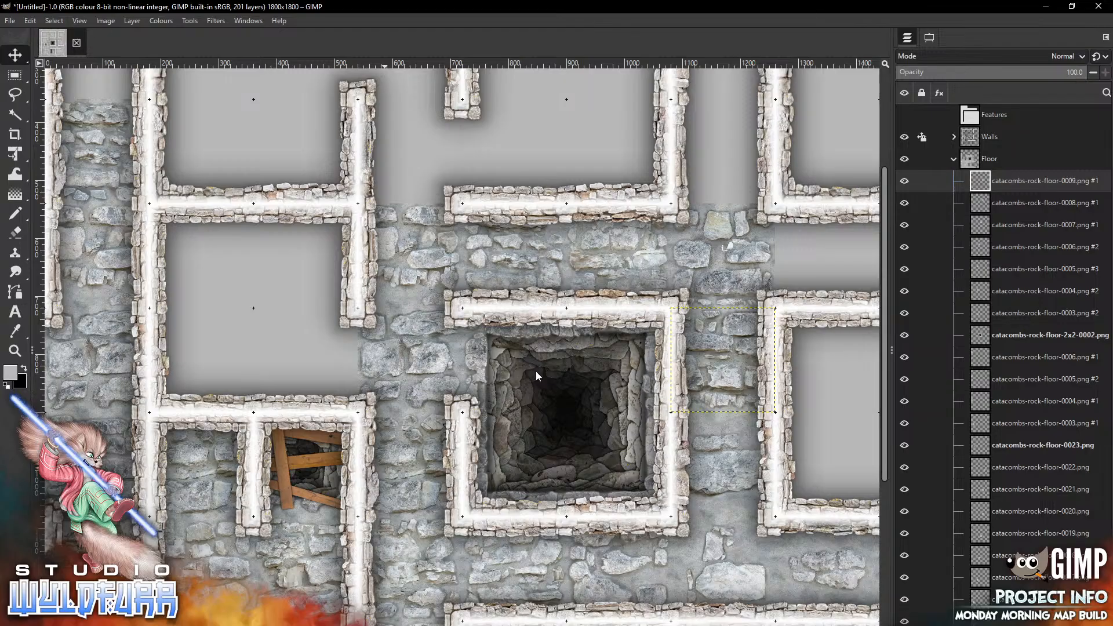
Add catacombs-rock-floor-0010.png and place it in the top-left cell of the upper-left room
{"action": "key", "text": "alt+Tab"}
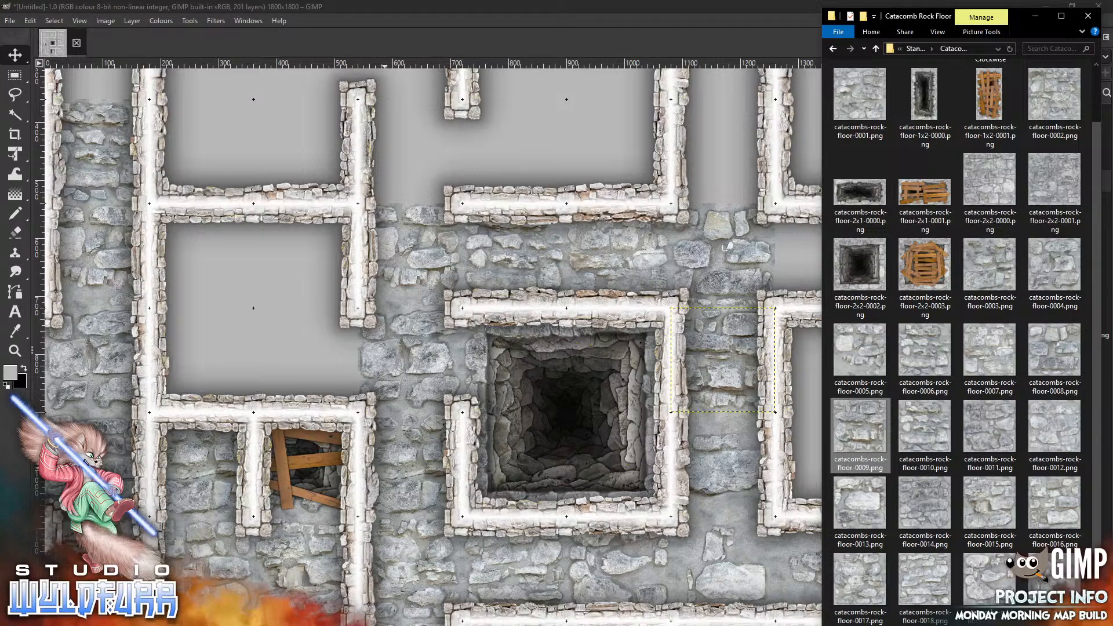
{"action": "left_click", "coordinate": [925, 429]}
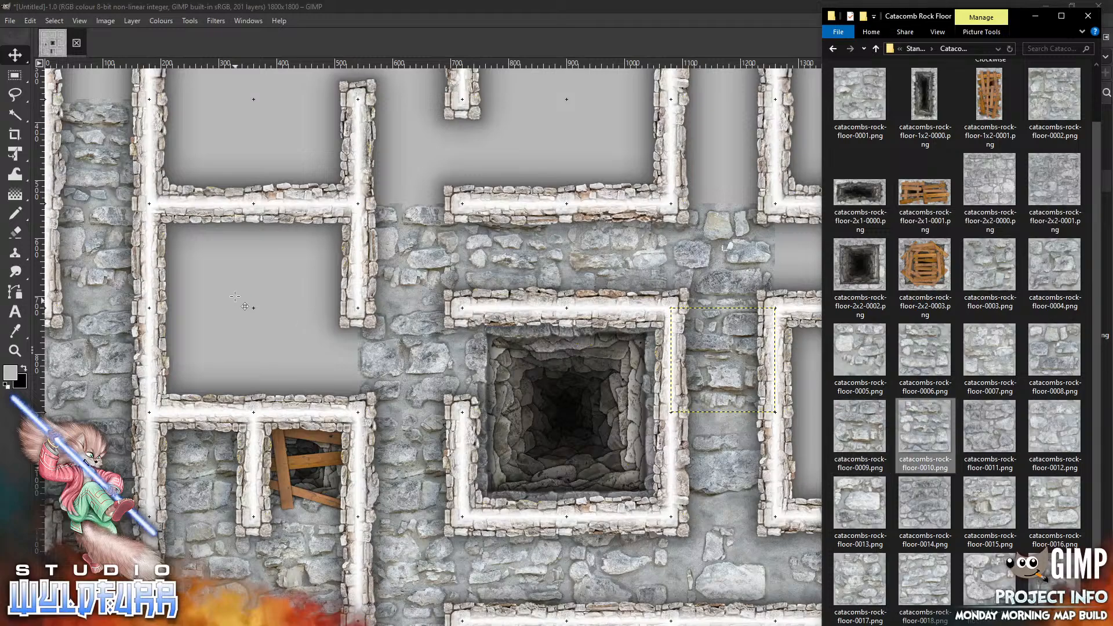
{"action": "left_click_drag", "start_coordinate": [487, 366], "coordinate": [235, 296]}
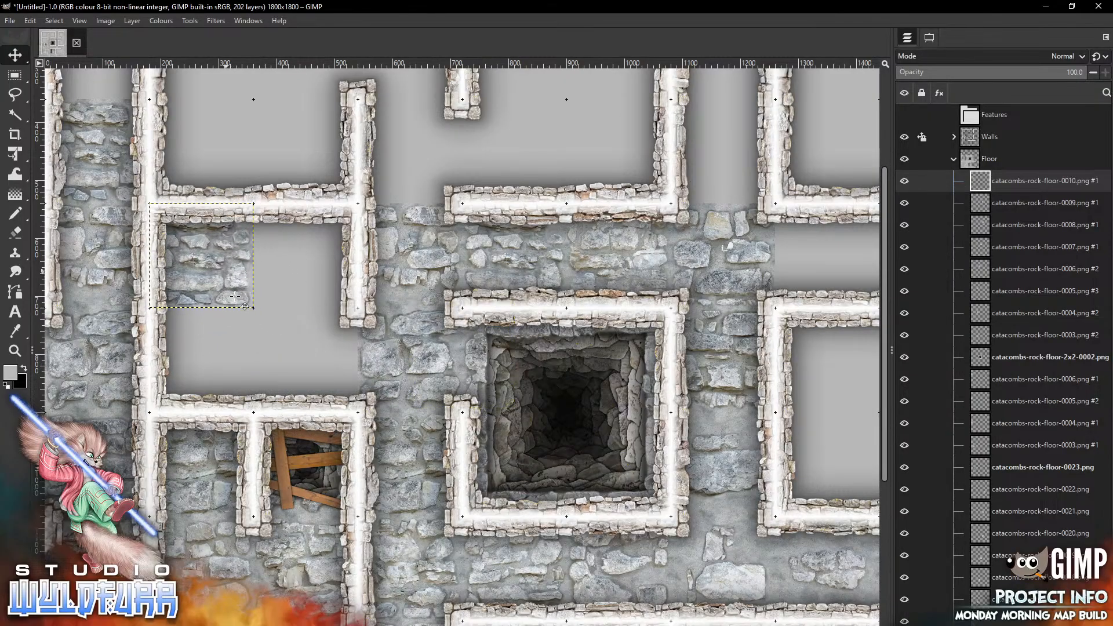
Add catacombs-rock-floor-0011.png and place it in the lower-right cell of that upper-left room
{"action": "key", "text": "alt+Tab"}
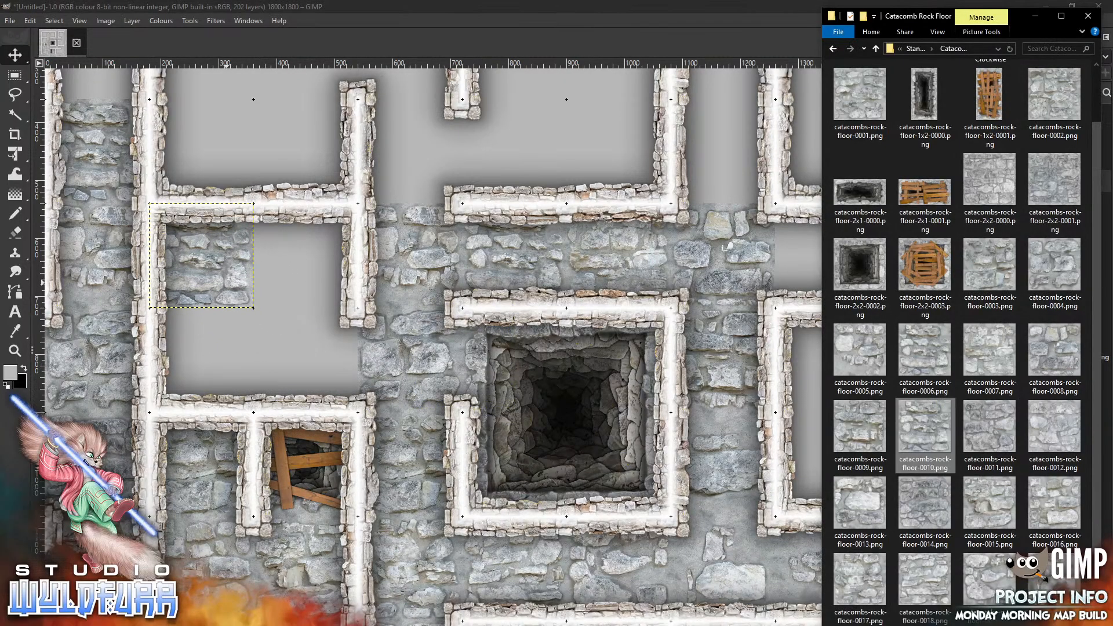
{"action": "left_click_drag", "start_coordinate": [998, 435], "coordinate": [276, 322]}
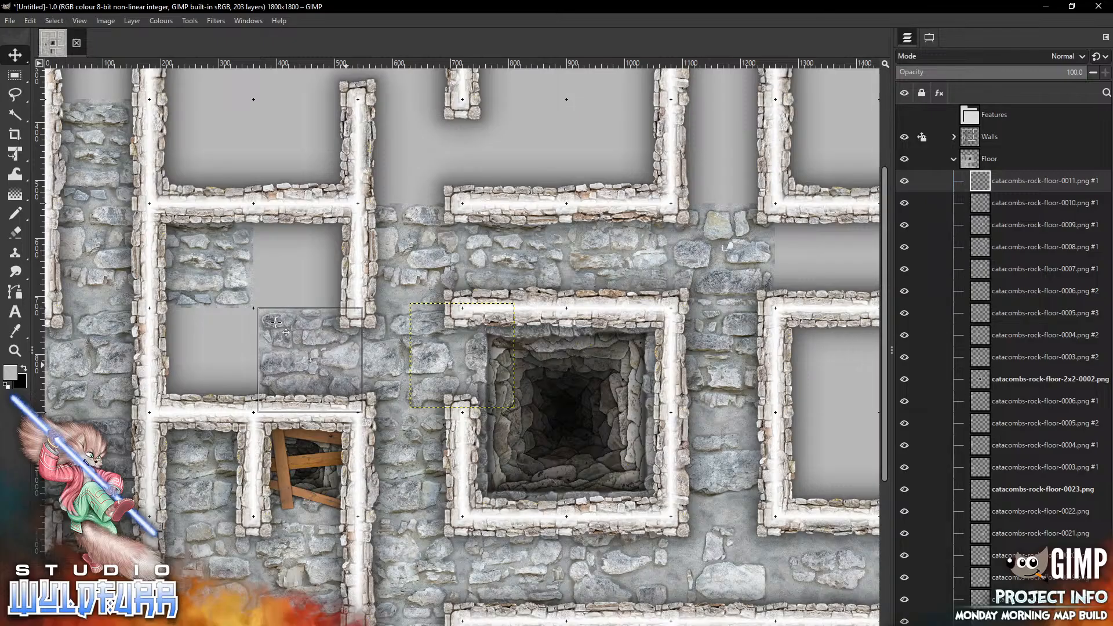
Add catacombs-rock-floor-0012.png and place it in the upper-right cell of that room
{"action": "key", "text": "alt+Tab"}
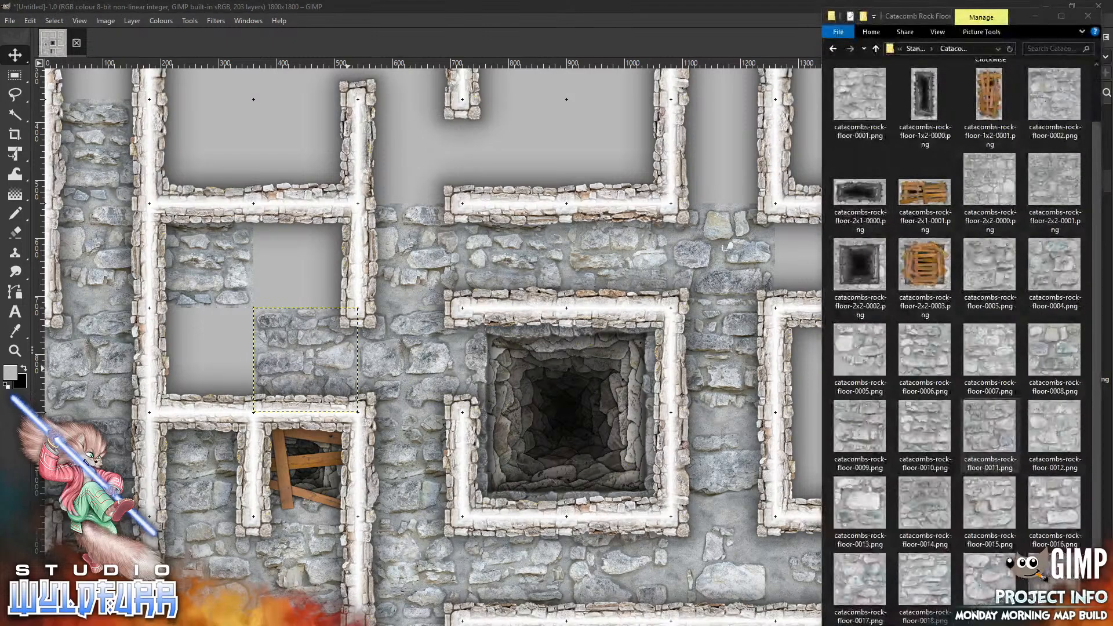
{"action": "left_click_drag", "start_coordinate": [909, 399], "coordinate": [213, 210]}
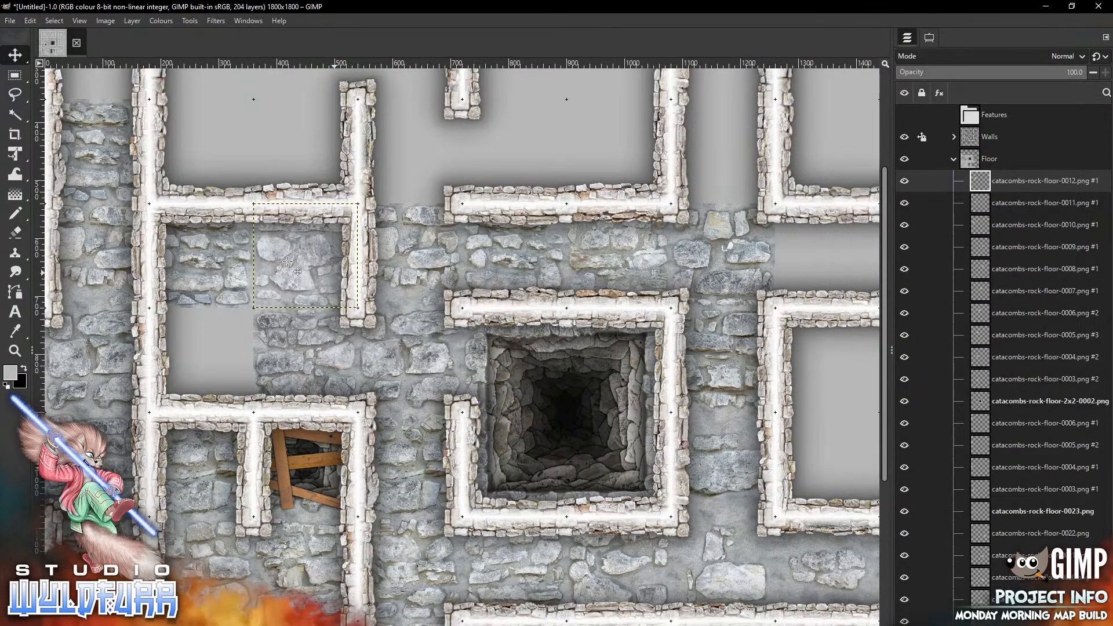
Add catacombs-rock-floor-0013.png, place it in the room's lower-left cell and nudge it up into alignment
{"action": "key", "text": "alt+Tab"}
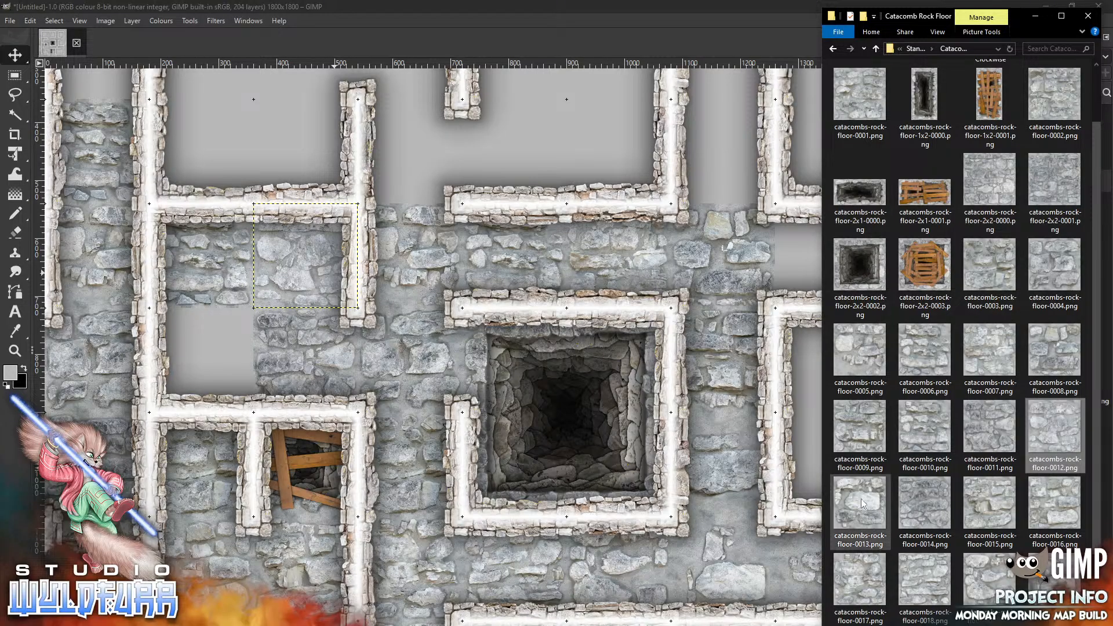
{"action": "left_click_drag", "start_coordinate": [852, 506], "coordinate": [290, 319]}
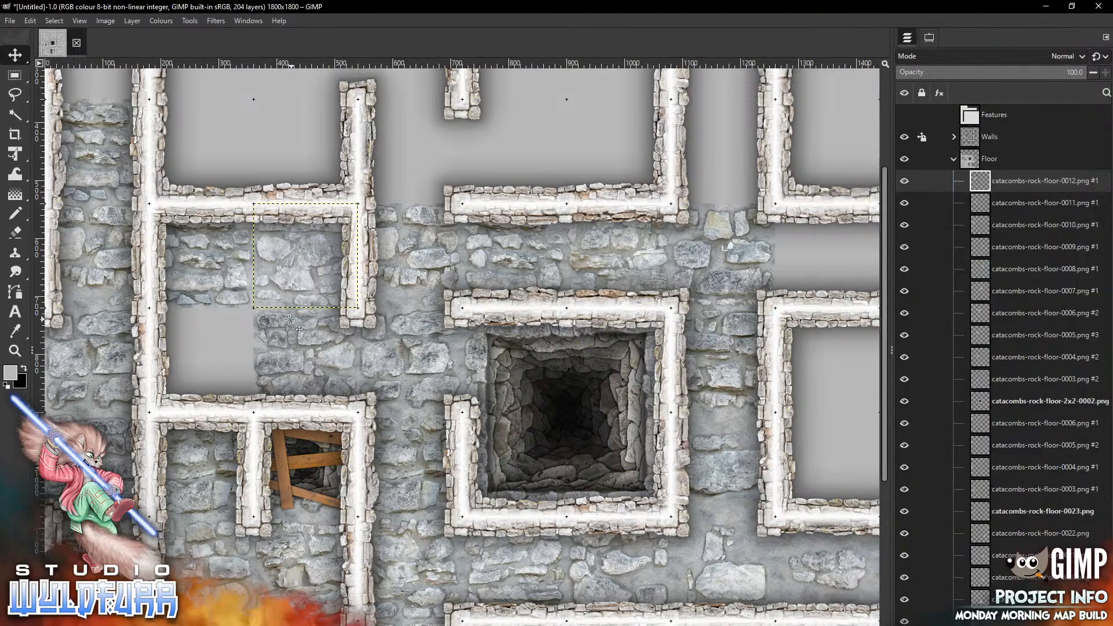
{"action": "left_click_drag", "start_coordinate": [462, 355], "coordinate": [202, 365]}
{"action": "key", "text": "Up"}
{"action": "key", "text": "Up"}
{"action": "key", "text": "Up"}
{"action": "key", "text": "Up"}
{"action": "key", "text": "Up"}
{"action": "key", "text": "Up"}
{"action": "key", "text": "Up"}
{"action": "key", "text": "Up"}
{"action": "key", "text": "Up"}
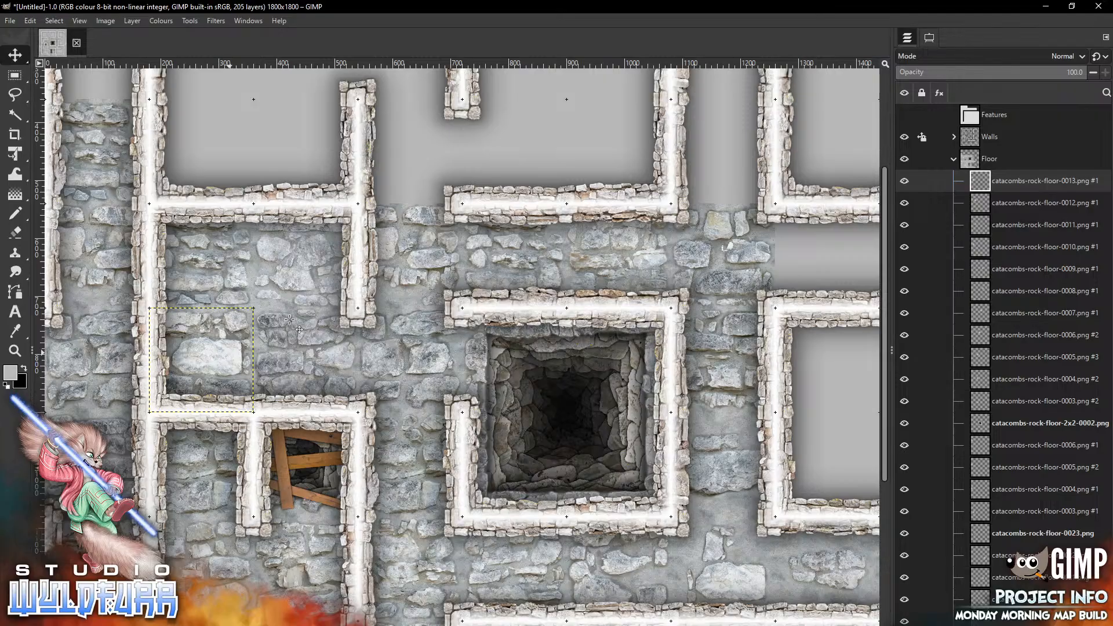
Add the boarded pit tile catacombs-rock-floor-2x2-0003.png and fit it inside the top-left room of the upper section
{"action": "scroll", "coordinate": [290, 319], "scroll_direction": "up", "scroll_amount": 5}
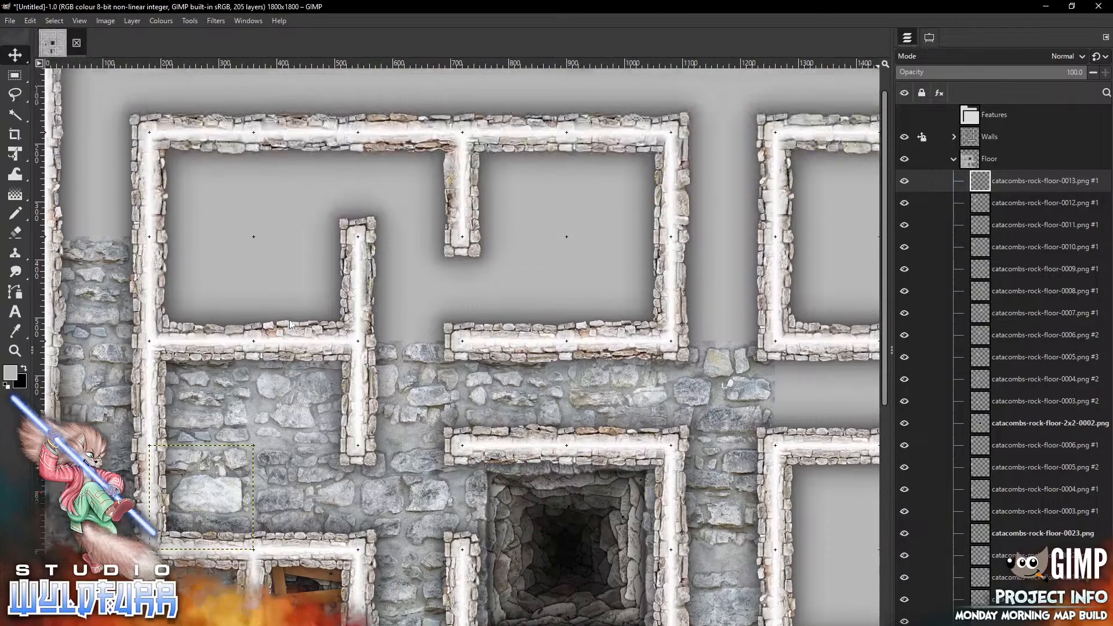
{"action": "key", "text": "alt+Tab"}
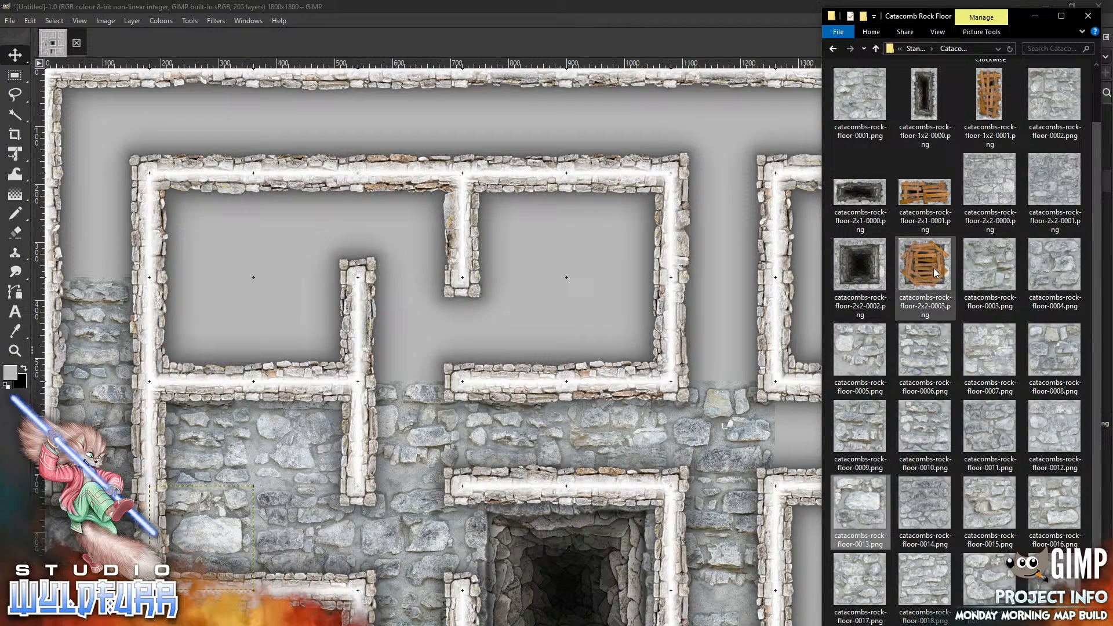
{"action": "left_click_drag", "start_coordinate": [935, 274], "coordinate": [506, 295]}
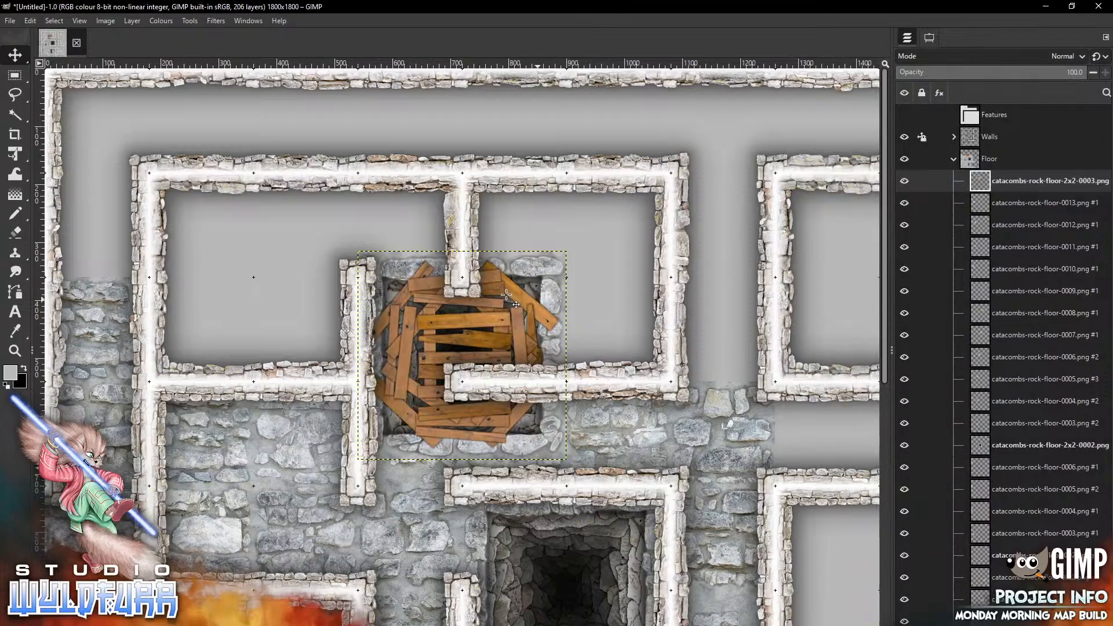
{"action": "left_click_drag", "start_coordinate": [506, 295], "coordinate": [298, 217]}
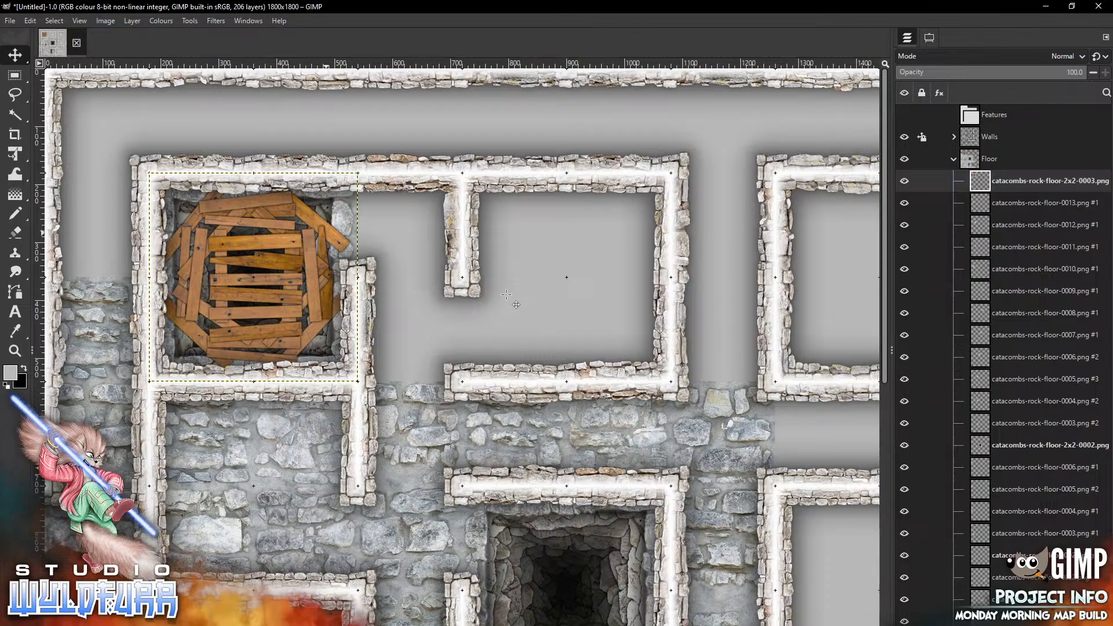
Add catacombs-rock-floor-2x2-0000.png and fit it inside the top-middle room
{"action": "key", "text": "alt+Tab"}
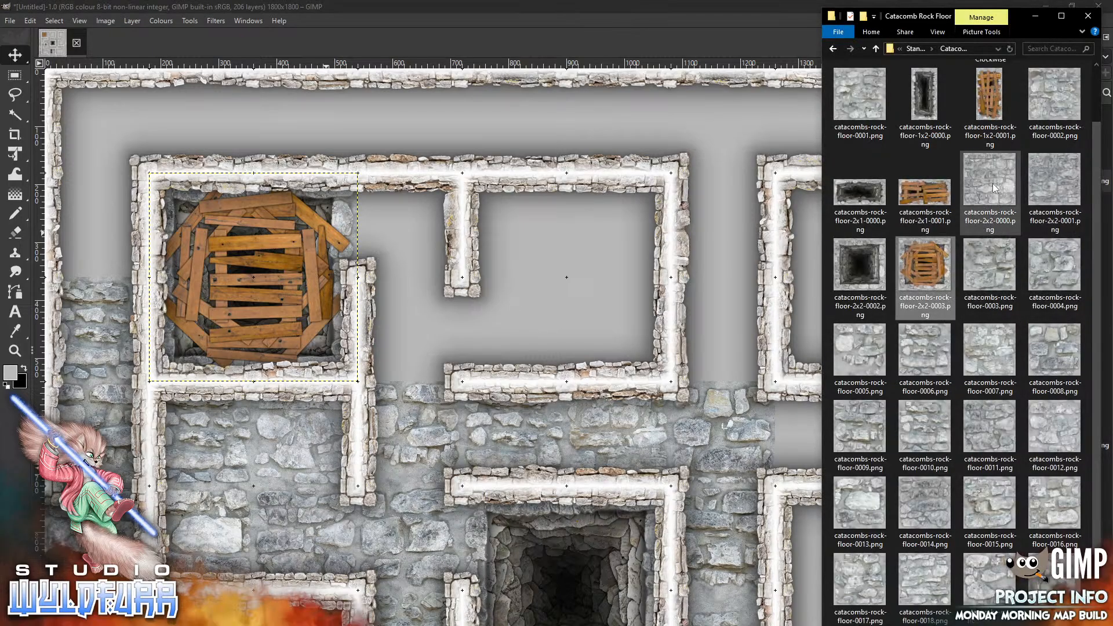
{"action": "left_click_drag", "start_coordinate": [990, 185], "coordinate": [638, 238]}
{"action": "left_click_drag", "start_coordinate": [560, 289], "coordinate": [560, 289]}
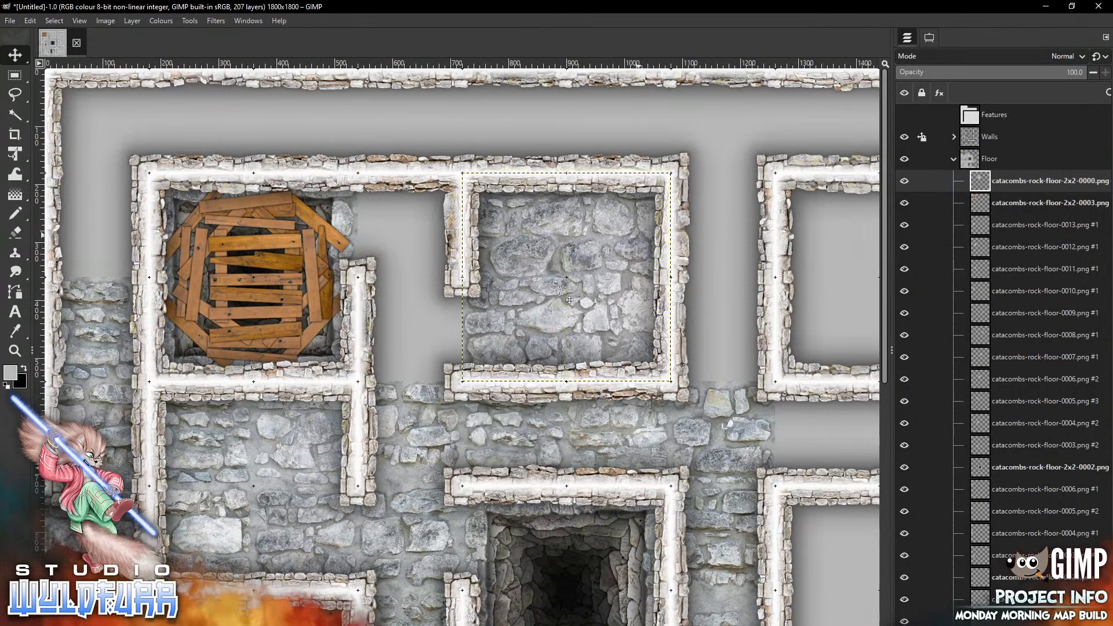
Add catacombs-rock-floor-0001.png and place it in the cell between the boarded pit room and the top-middle room
{"action": "key", "text": "alt+Tab"}
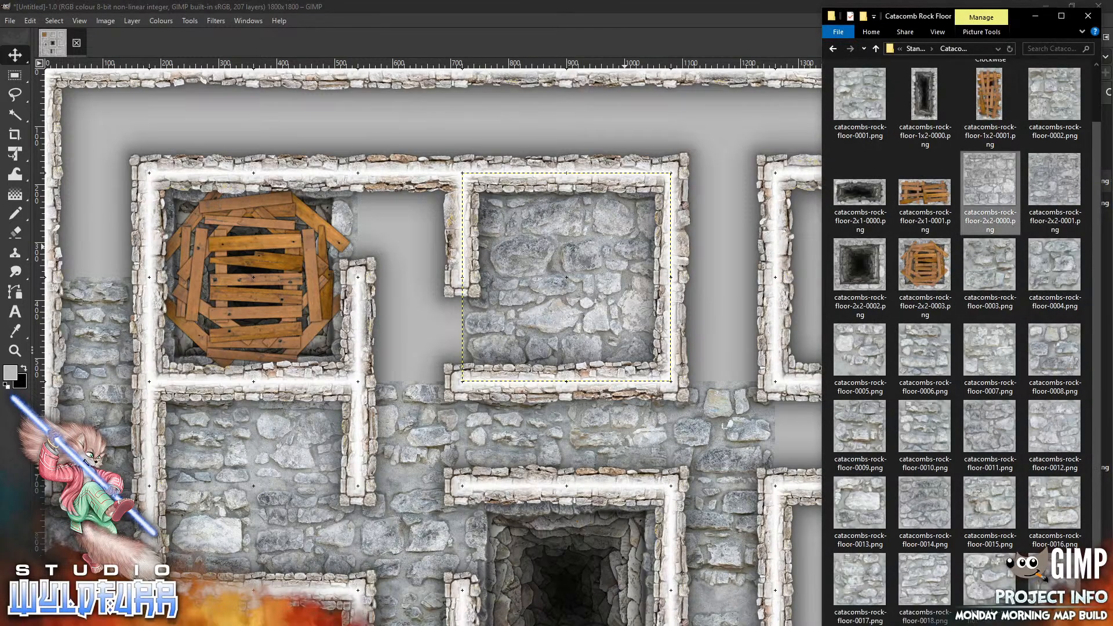
{"action": "left_click", "coordinate": [863, 106]}
{"action": "left_click_drag", "start_coordinate": [426, 306], "coordinate": [426, 304]}
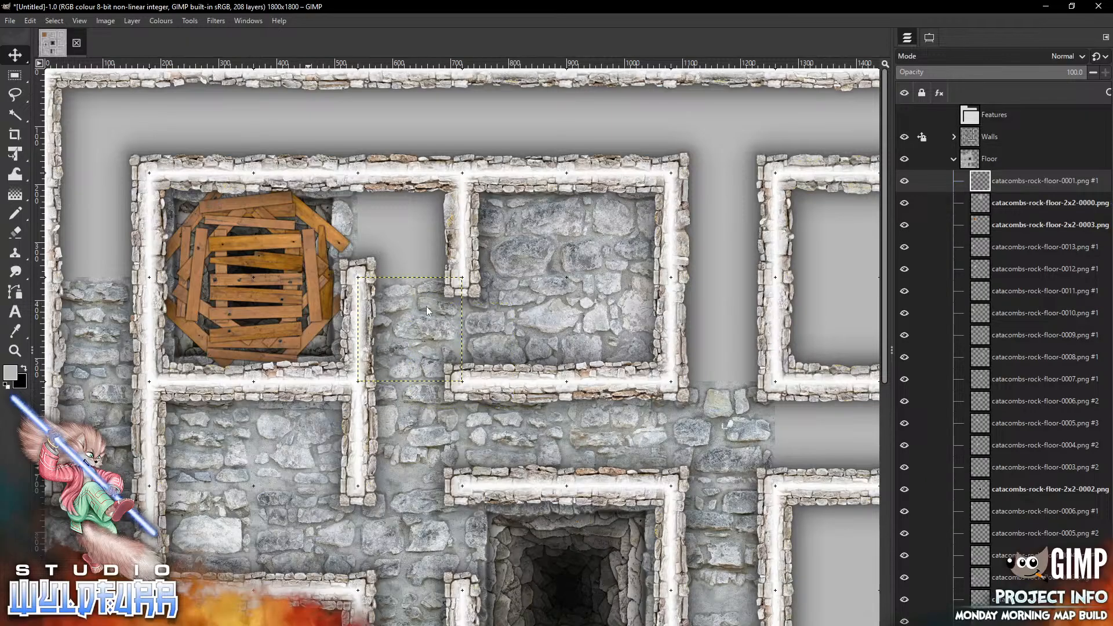
Add catacombs-rock-floor-0002.png and place it in the cell directly above that one
{"action": "key", "text": "alt+Tab"}
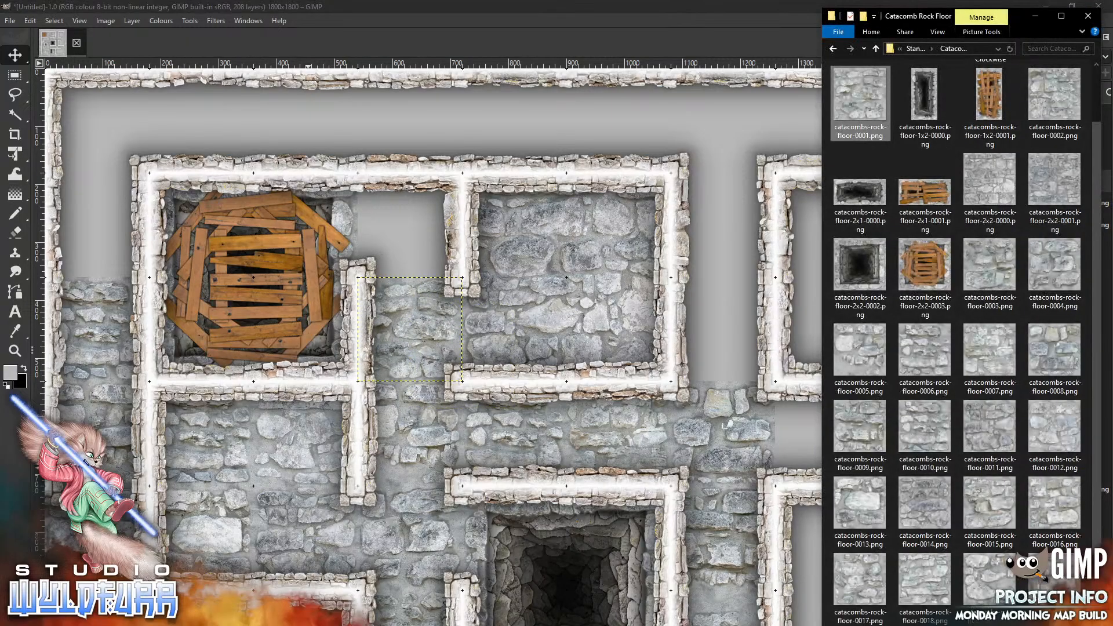
{"action": "left_click", "coordinate": [1058, 103]}
{"action": "left_click_drag", "start_coordinate": [424, 254], "coordinate": [424, 254]}
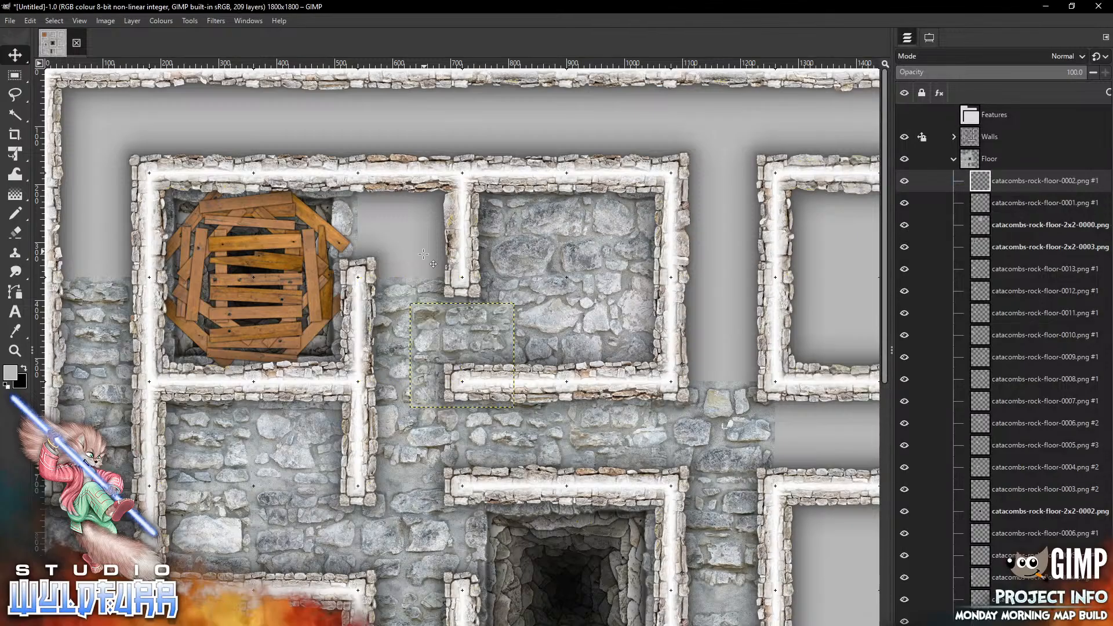
{"action": "left_click_drag", "start_coordinate": [494, 339], "coordinate": [442, 215]}
{"action": "left_click_drag", "start_coordinate": [424, 254], "coordinate": [423, 254]}
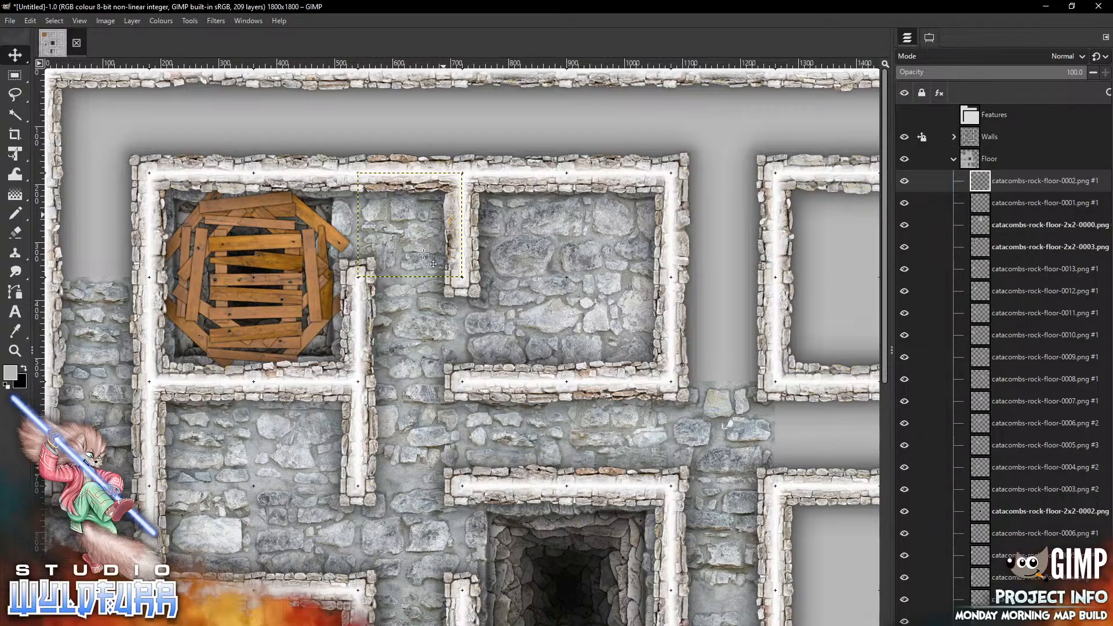
Add catacombs-rock-floor-0000.png and place it in the top-left corner cell of the outer corridor
{"action": "key", "text": "alt+Tab"}
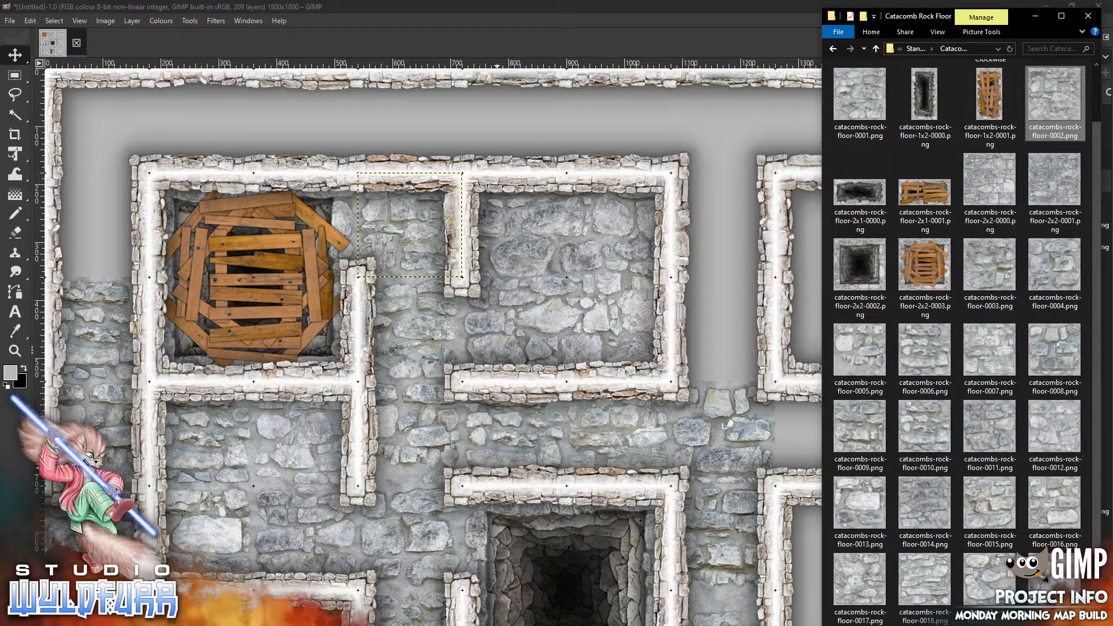
{"action": "left_click_drag", "start_coordinate": [1095, 142], "coordinate": [1095, 83]}
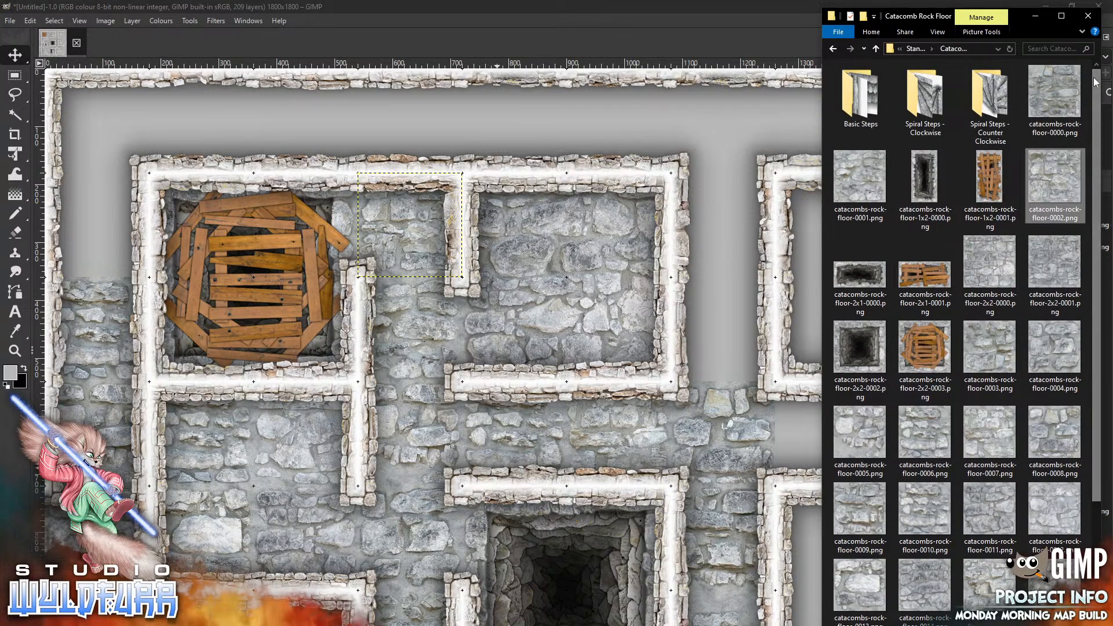
{"action": "left_click", "coordinate": [1054, 93]}
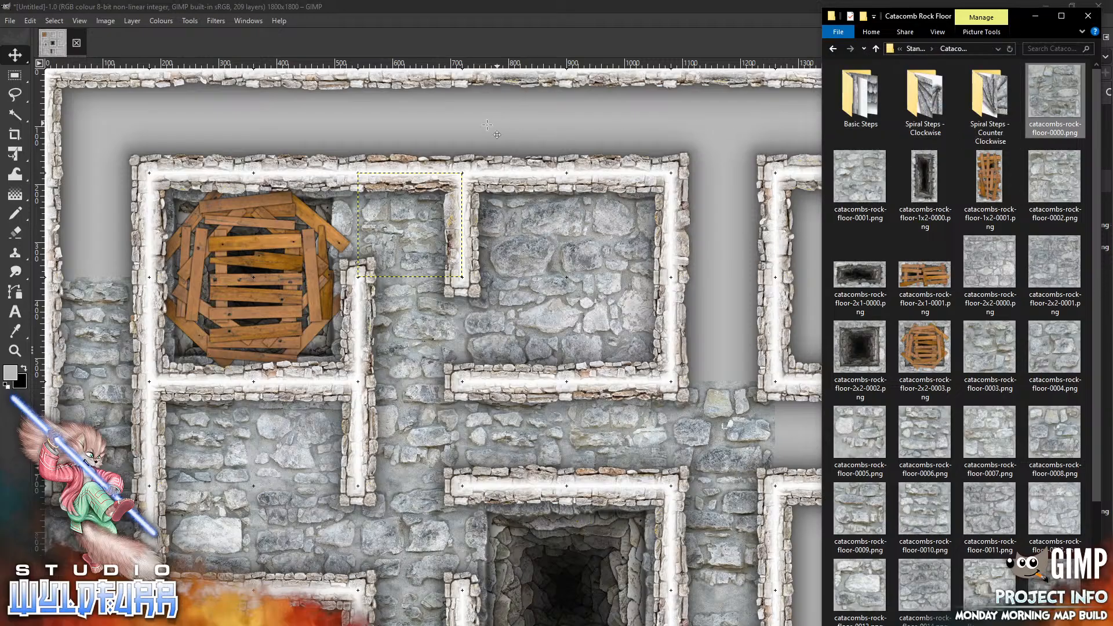
{"action": "mouse_move", "coordinate": [485, 330]}
{"action": "left_mouse_down"}
{"action": "mouse_move", "coordinate": [367, 250]}
{"action": "mouse_move", "coordinate": [141, 136]}
{"action": "mouse_move", "coordinate": [122, 94]}
{"action": "left_mouse_up"}
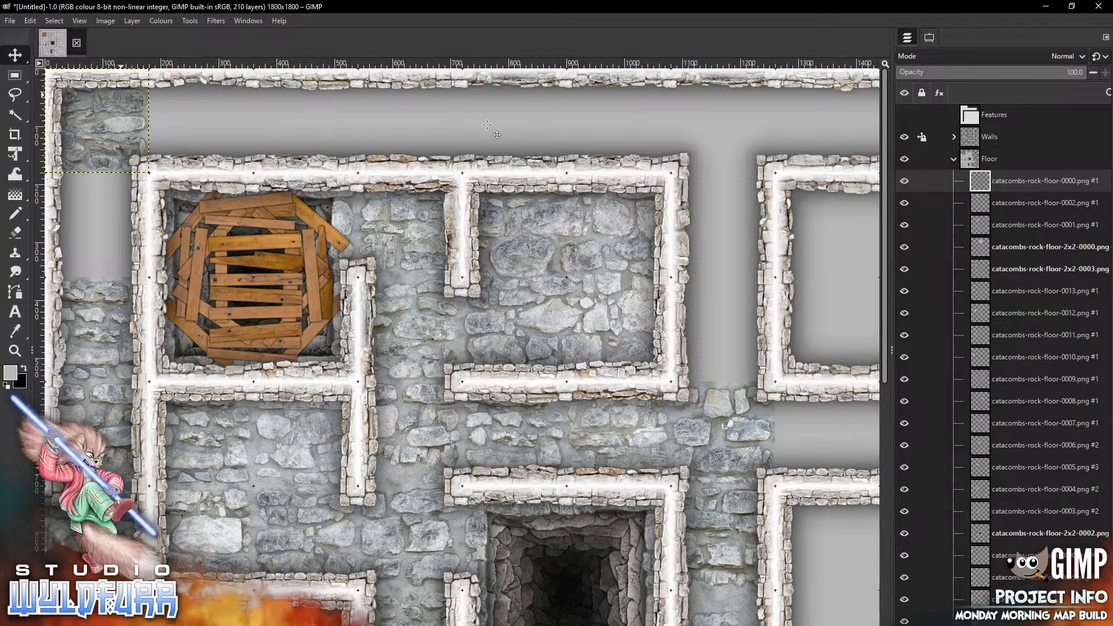
Add catacombs-rock-floor-0001.png and place it in the left corridor cell just below the top-left corner
{"action": "key", "text": "alt+Tab"}
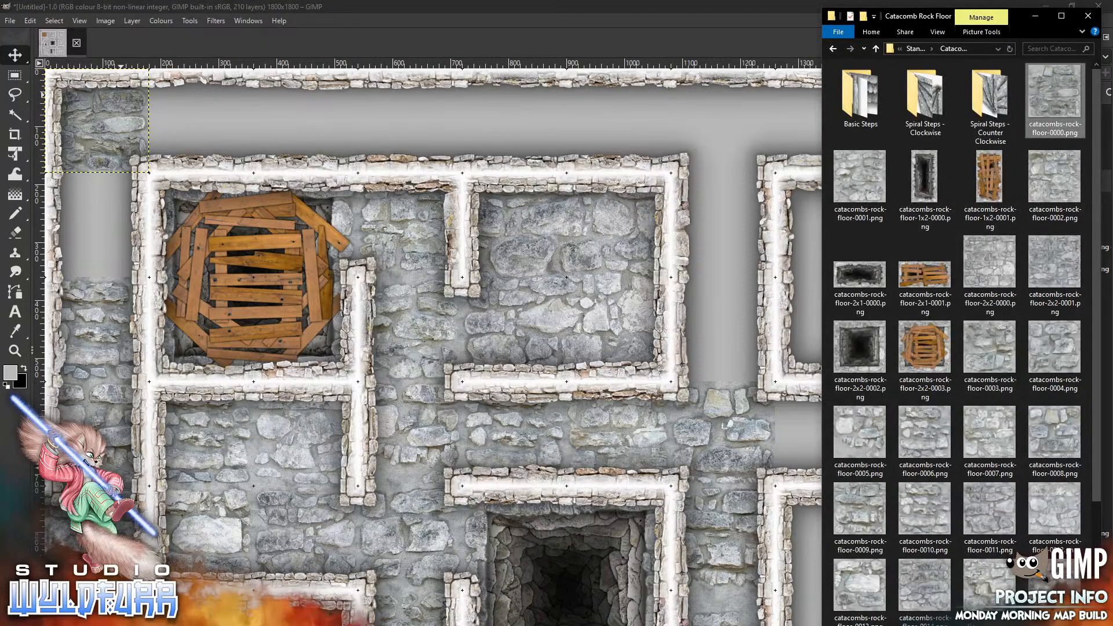
{"action": "left_click_drag", "start_coordinate": [865, 181], "coordinate": [564, 240]}
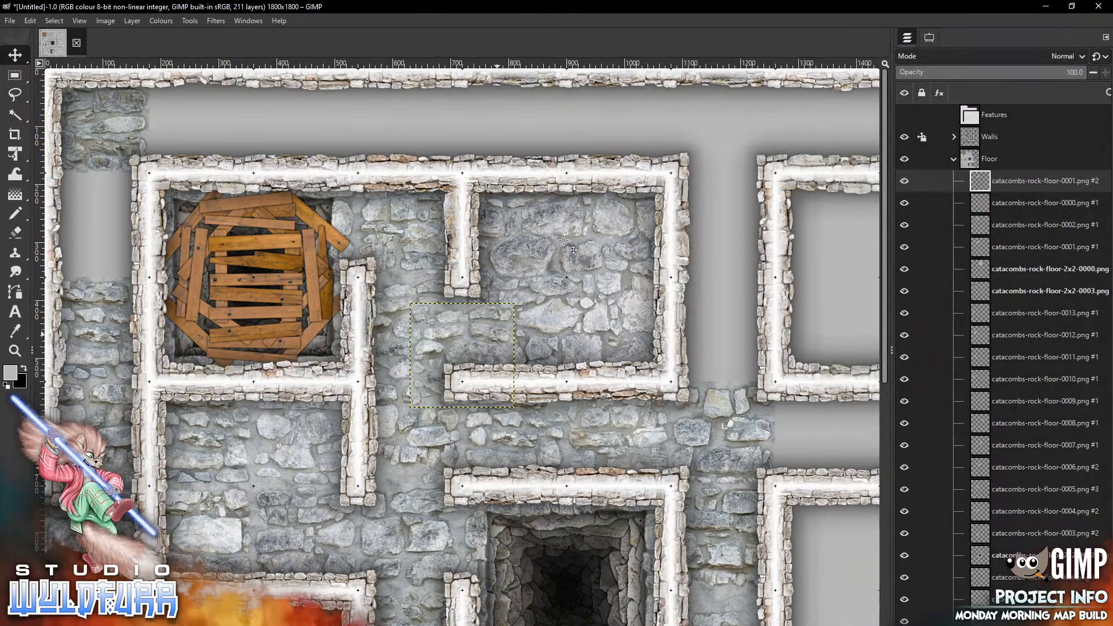
{"action": "left_click_drag", "start_coordinate": [497, 334], "coordinate": [83, 224]}
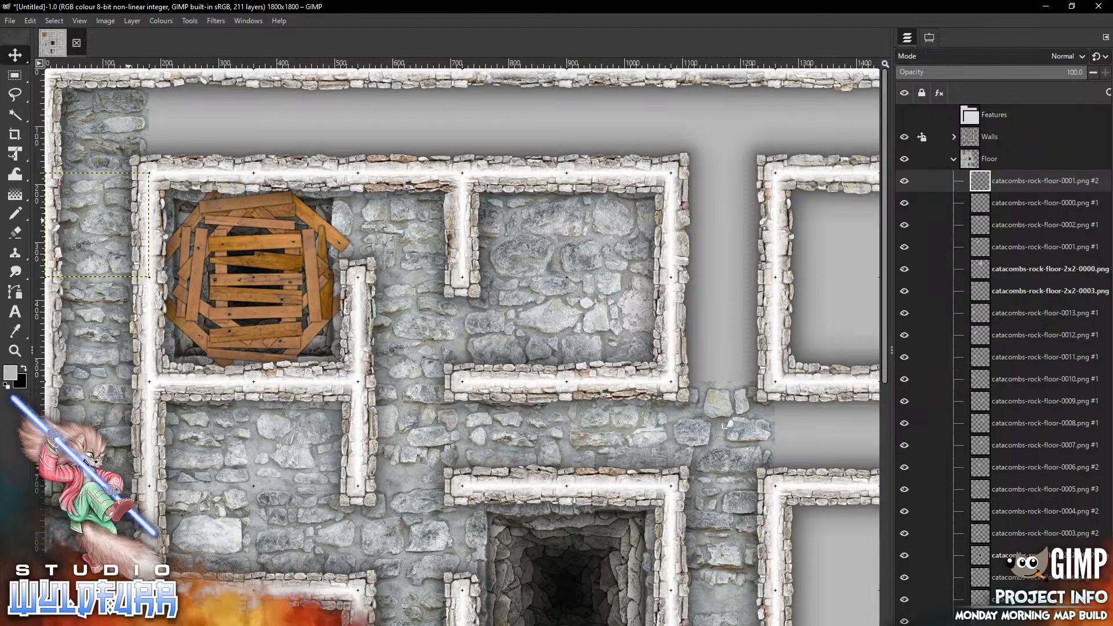
Add catacombs-rock-floor-0002.png and place it in the second cell of the top corridor
{"action": "key", "text": "alt+Tab"}
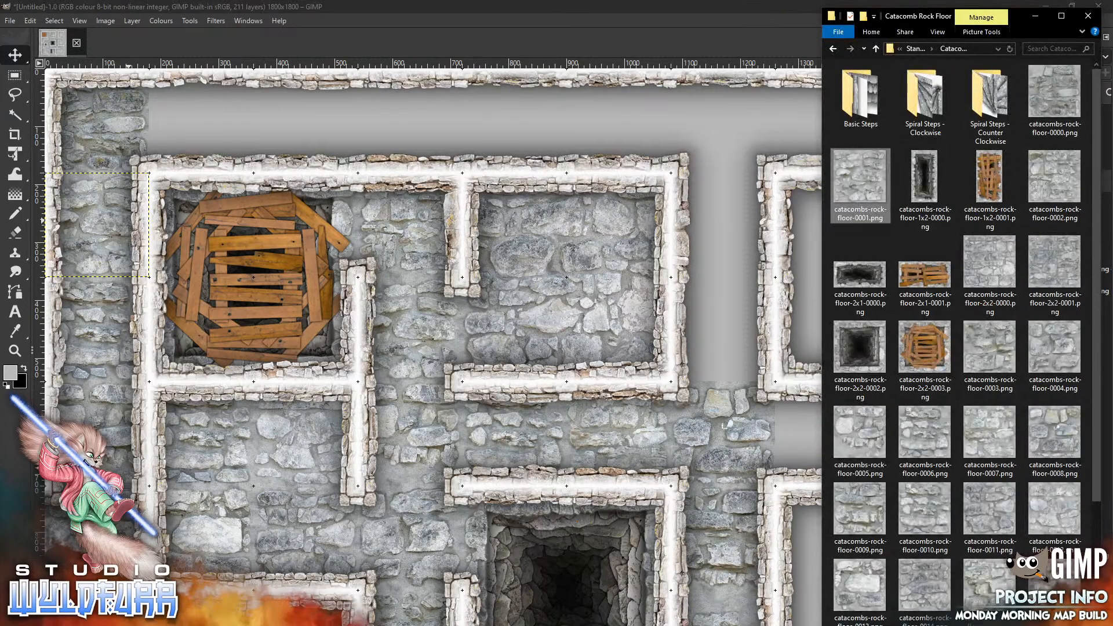
{"action": "left_click_drag", "start_coordinate": [1057, 190], "coordinate": [346, 140]}
{"action": "left_click_drag", "start_coordinate": [490, 350], "coordinate": [230, 116]}
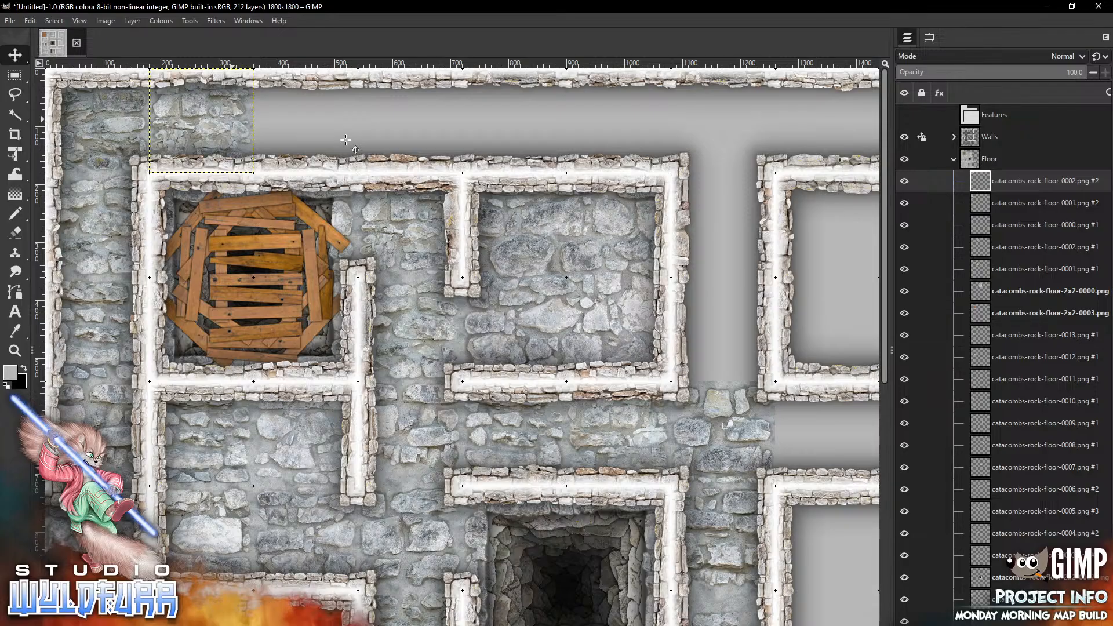
Add catacombs-rock-floor-0003.png and place it in the third cell of the top corridor
{"action": "key", "text": "alt+Tab"}
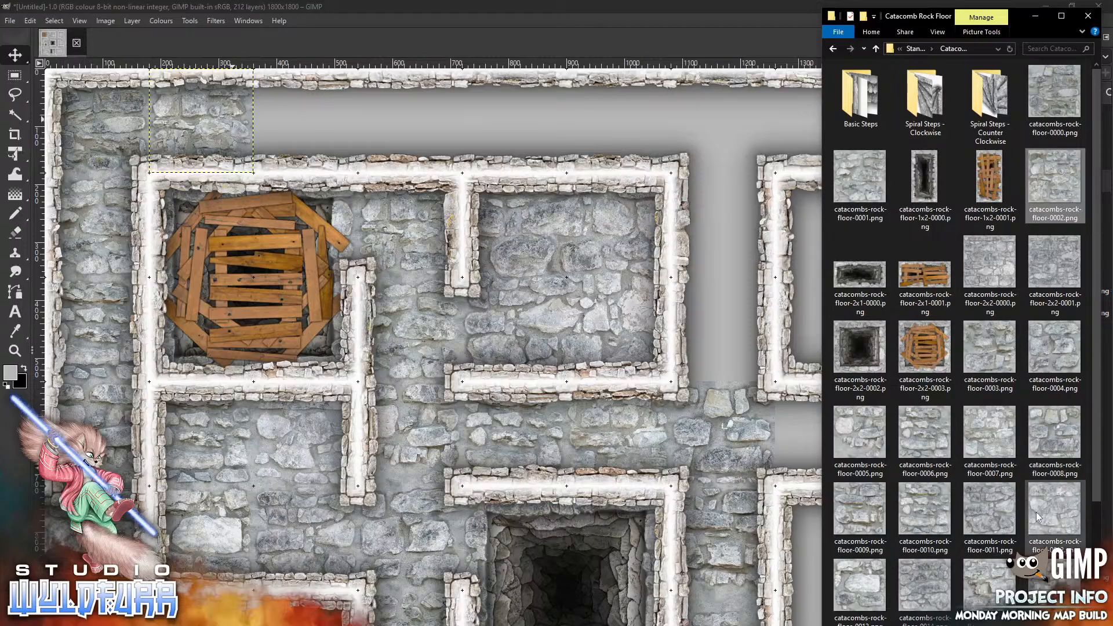
{"action": "left_click", "coordinate": [989, 357]}
{"action": "left_click_drag", "start_coordinate": [410, 128], "coordinate": [409, 127]}
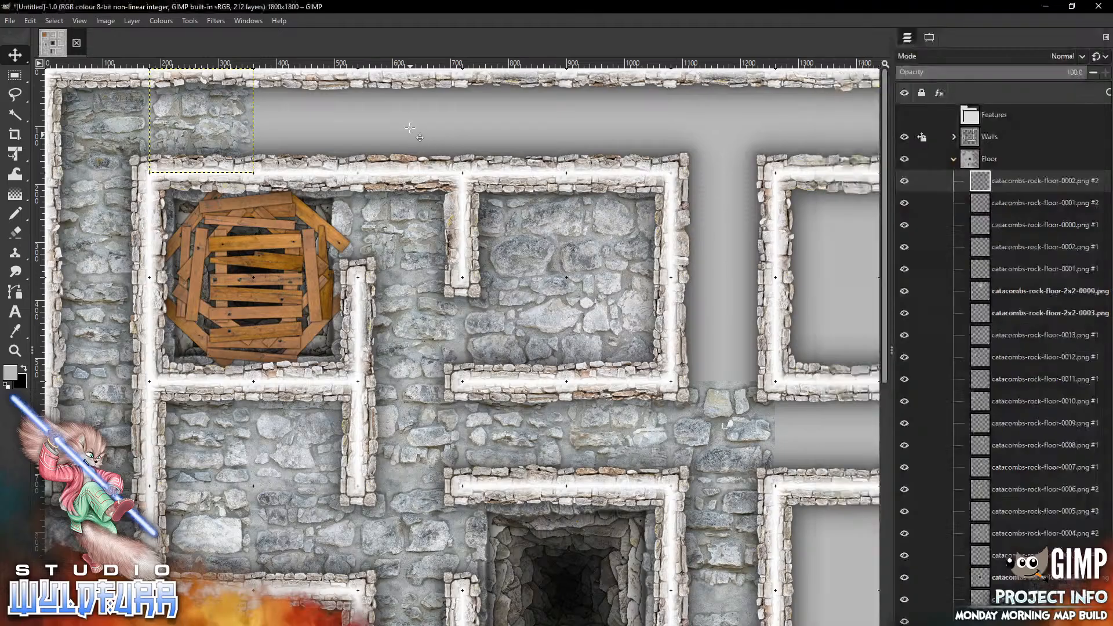
{"action": "mouse_move", "coordinate": [497, 330]}
{"action": "left_mouse_down"}
{"action": "mouse_move", "coordinate": [472, 250]}
{"action": "mouse_move", "coordinate": [354, 137]}
{"action": "mouse_move", "coordinate": [340, 101]}
{"action": "left_mouse_up"}
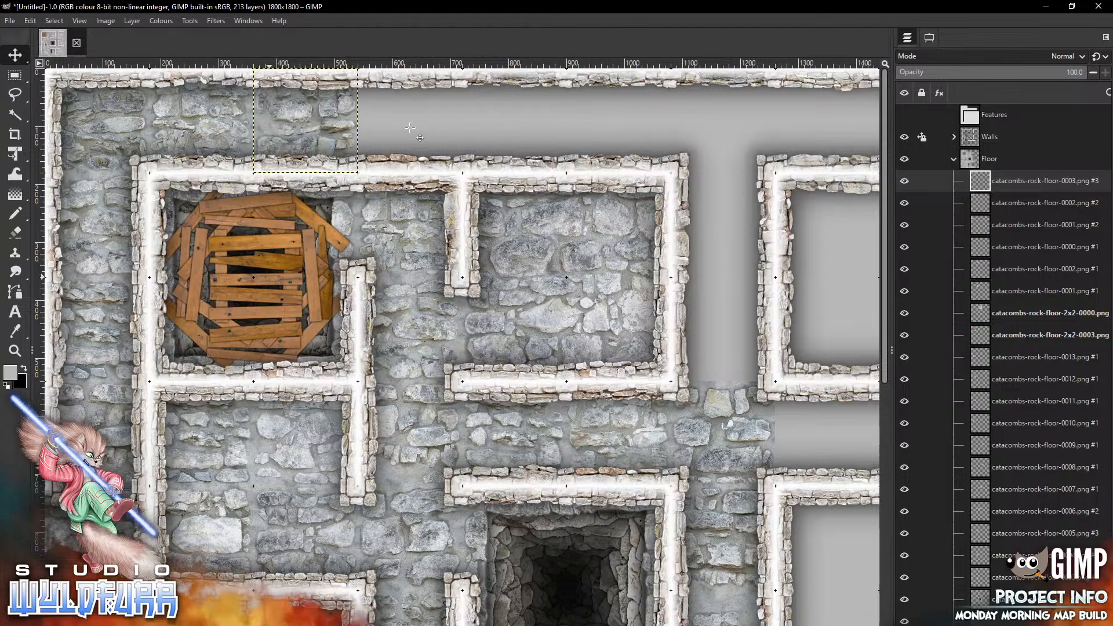
Add catacombs-rock-floor-0004.png and place it in the fourth cell of the top corridor
{"action": "key", "text": "alt+Tab"}
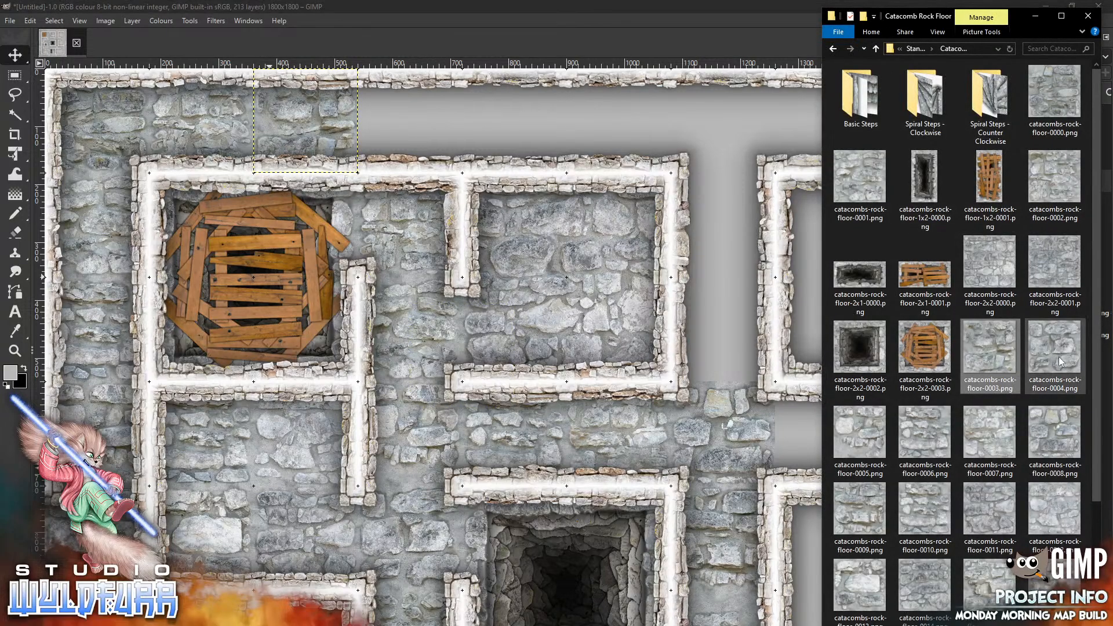
{"action": "left_click_drag", "start_coordinate": [856, 312], "coordinate": [538, 227]}
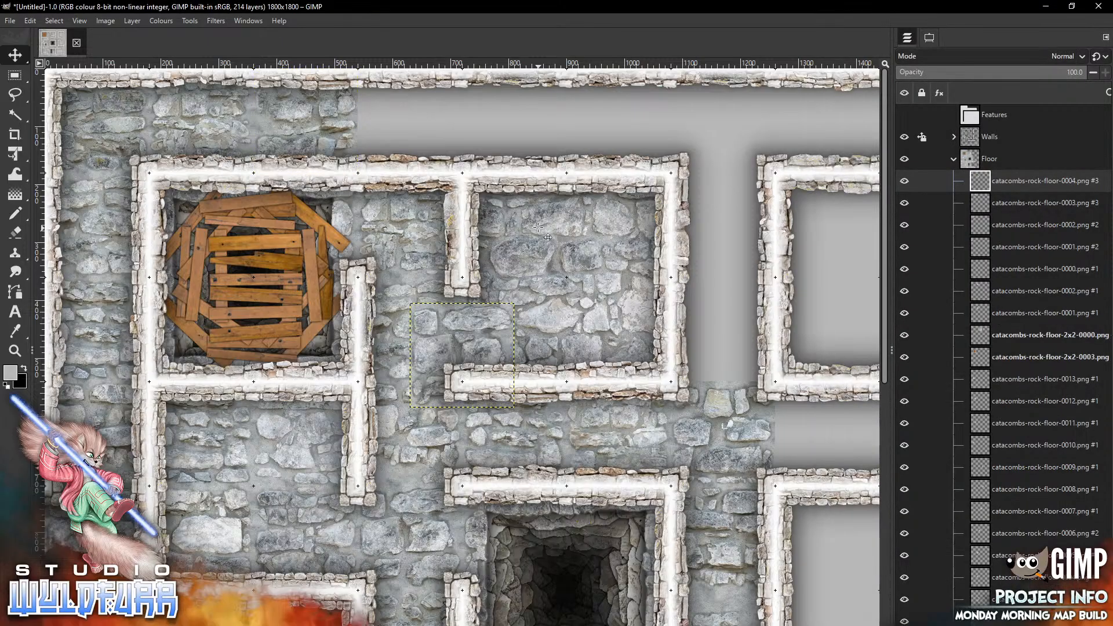
{"action": "mouse_move", "coordinate": [494, 341]}
{"action": "left_mouse_down"}
{"action": "mouse_move", "coordinate": [618, 166]}
{"action": "mouse_move", "coordinate": [457, 136]}
{"action": "mouse_move", "coordinate": [443, 110]}
{"action": "left_mouse_up"}
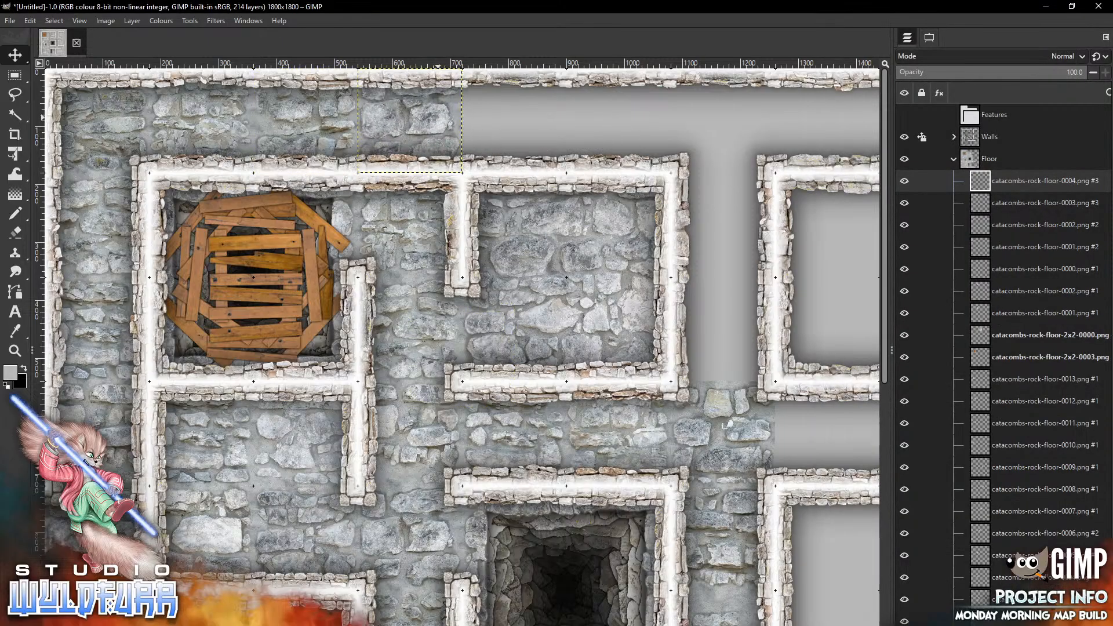
Add catacombs-rock-floor-0006.png and place it in the fifth cell of the top corridor
{"action": "key", "text": "alt+Tab"}
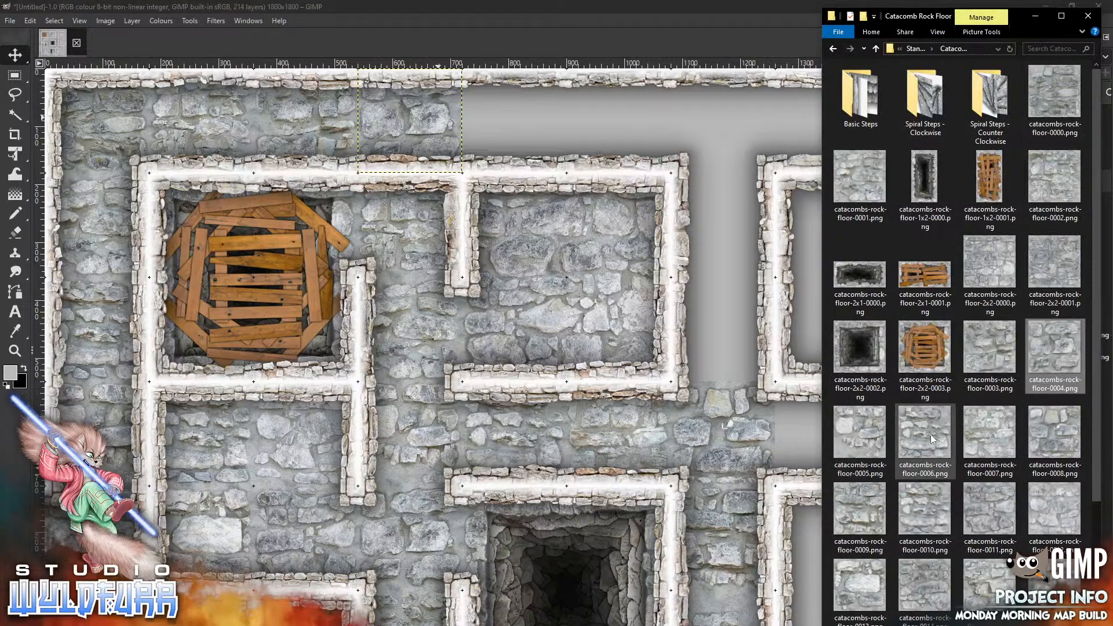
{"action": "left_click_drag", "start_coordinate": [928, 439], "coordinate": [567, 168]}
{"action": "mouse_move", "coordinate": [485, 350]}
{"action": "left_mouse_down"}
{"action": "mouse_move", "coordinate": [555, 265]}
{"action": "mouse_move", "coordinate": [560, 146]}
{"action": "mouse_move", "coordinate": [540, 118]}
{"action": "left_mouse_up"}
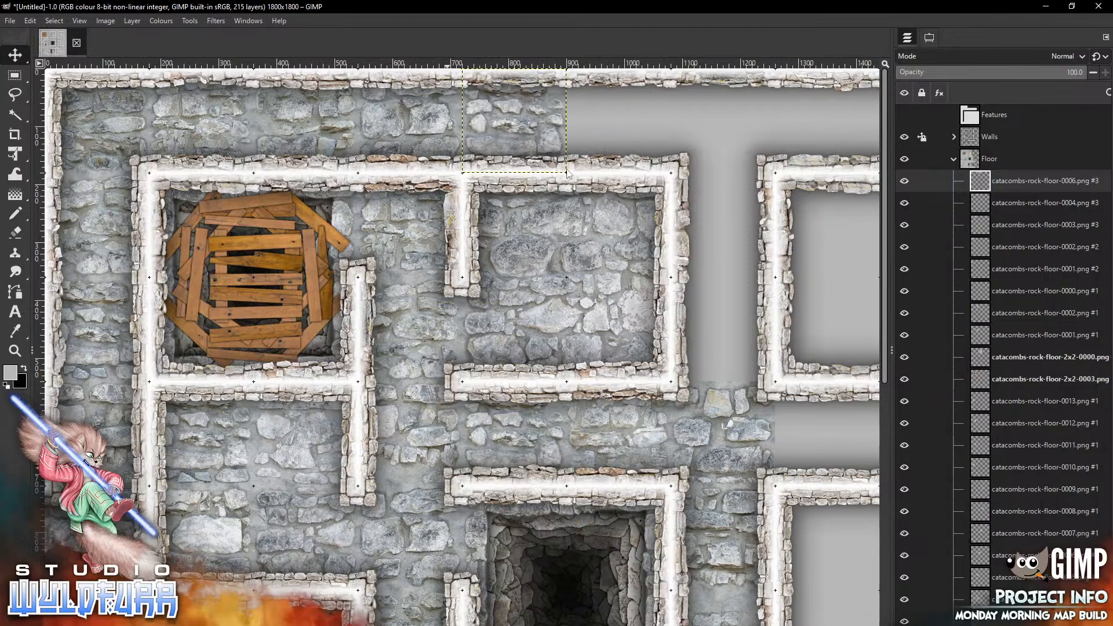
Add catacombs-rock-floor-0009.png and place it in the next top corridor cell to the right
{"action": "scroll", "coordinate": [571, 174], "scroll_direction": "right", "scroll_amount": 6}
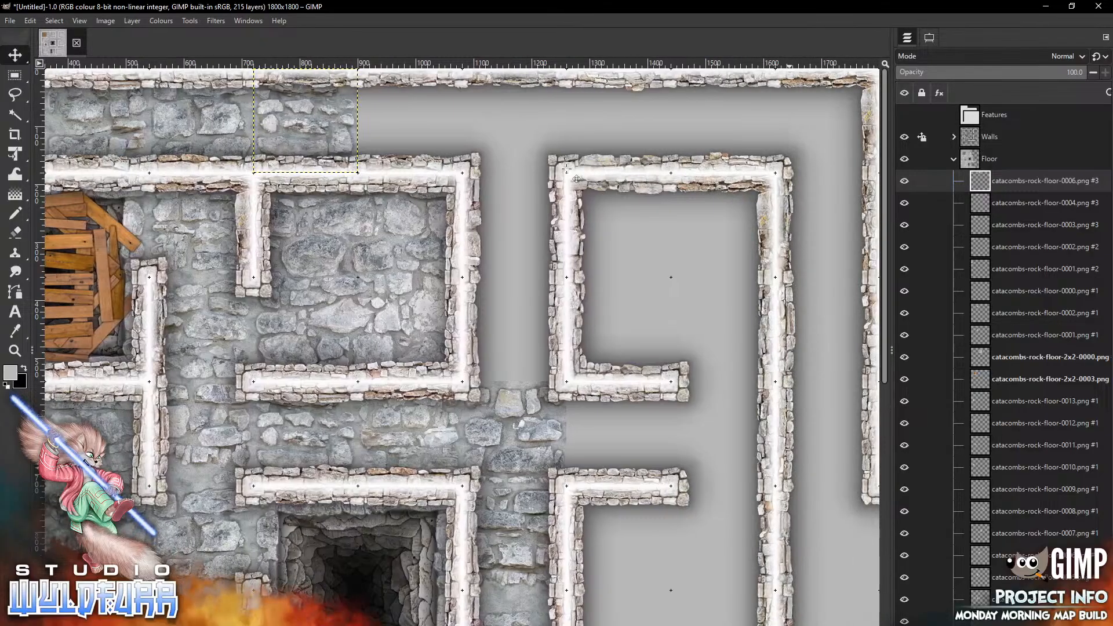
{"action": "key", "text": "alt+Tab"}
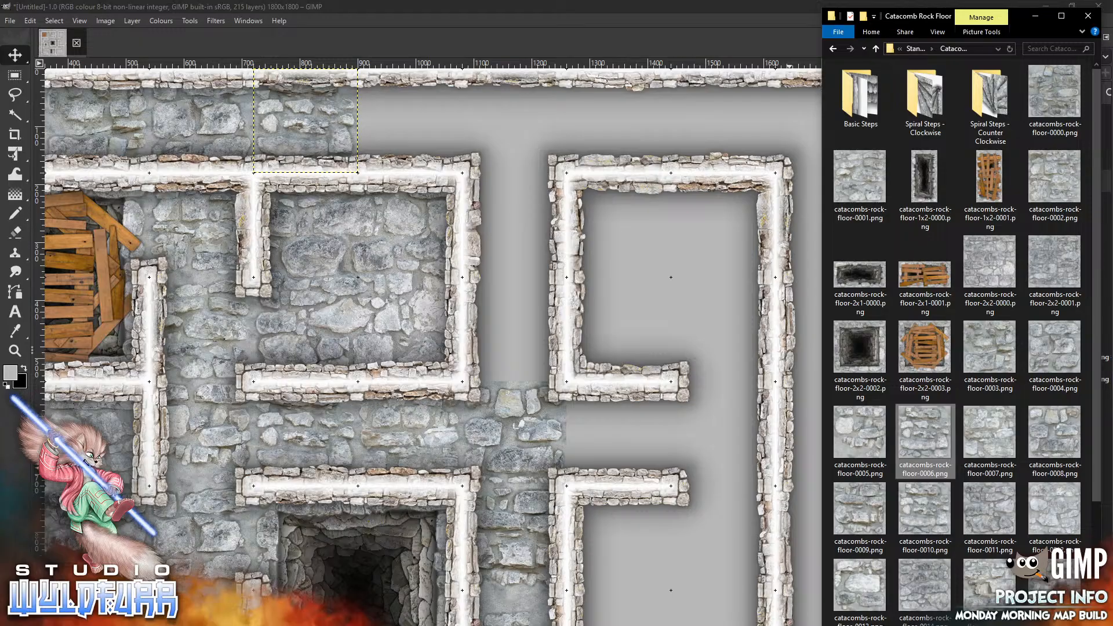
{"action": "left_click", "coordinate": [860, 513]}
{"action": "left_click_drag", "start_coordinate": [476, 135], "coordinate": [476, 135]}
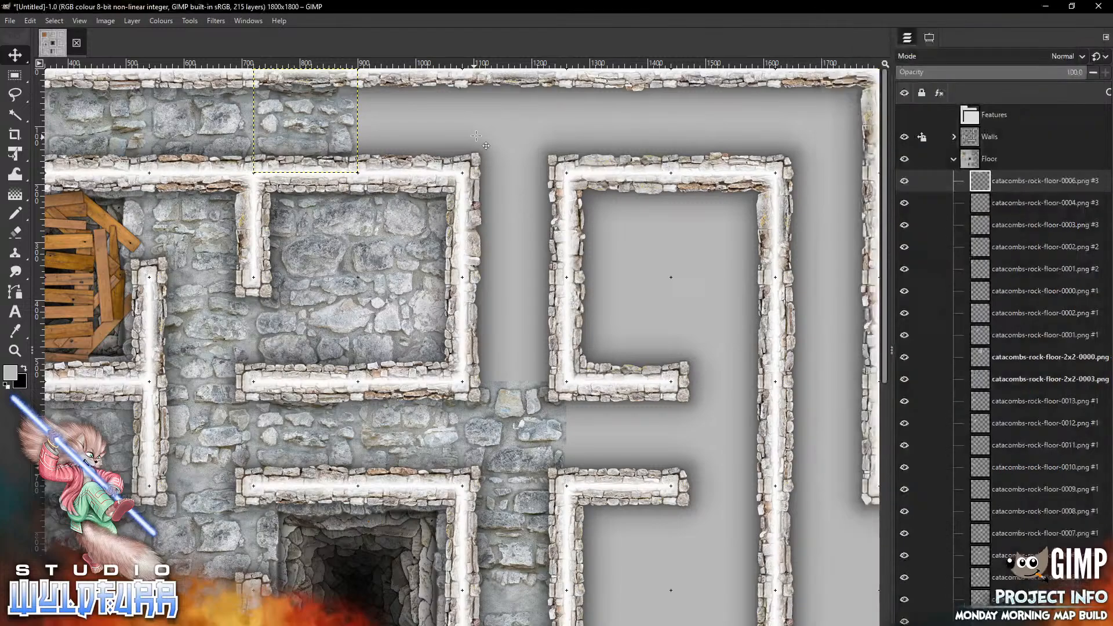
{"action": "mouse_move", "coordinate": [498, 341]}
{"action": "left_mouse_down"}
{"action": "mouse_move", "coordinate": [472, 155]}
{"action": "mouse_move", "coordinate": [446, 106]}
{"action": "mouse_move", "coordinate": [476, 135]}
{"action": "left_mouse_up"}
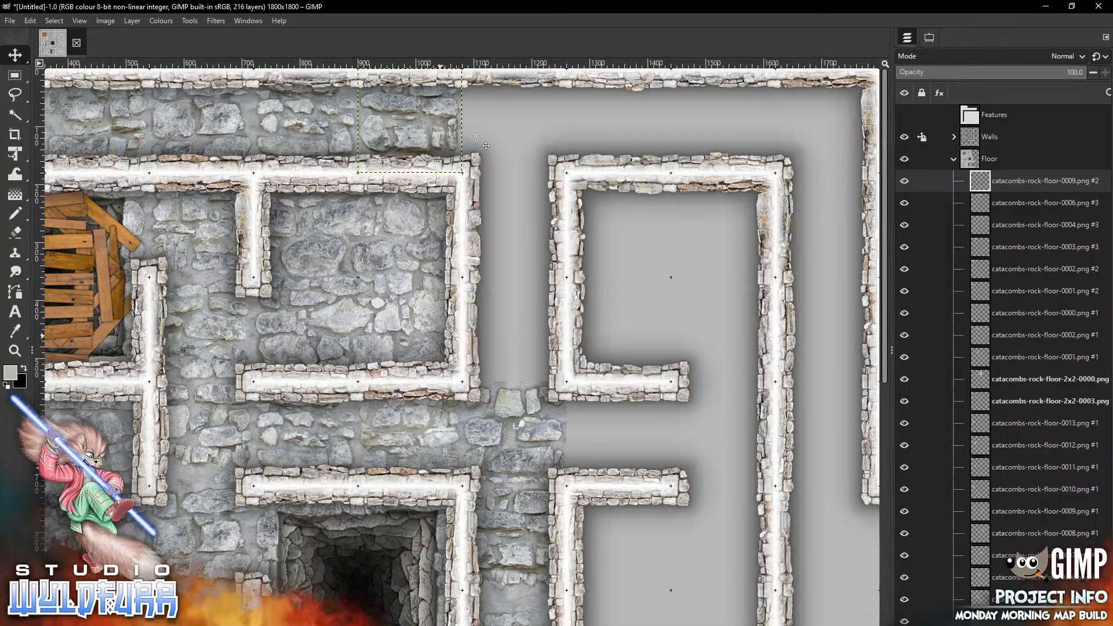
Add catacombs-rock-floor-0010.png and place it in the top corridor cell above the vertical passage
{"action": "key", "text": "alt+Tab"}
{"action": "left_click_drag", "start_coordinate": [940, 512], "coordinate": [599, 220]}
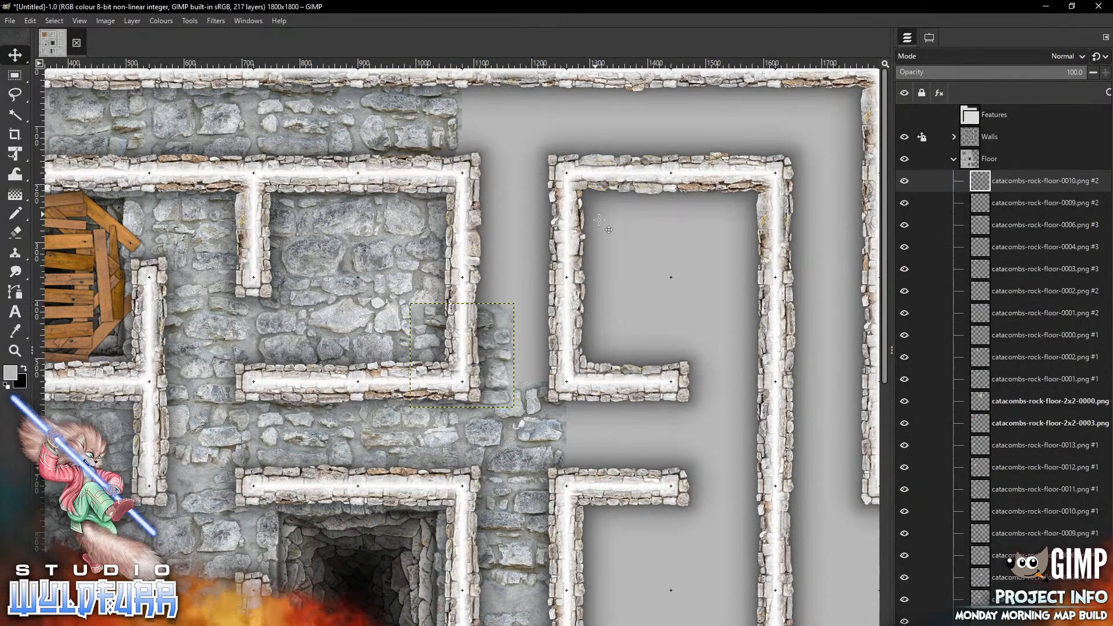
{"action": "left_click_drag", "start_coordinate": [463, 354], "coordinate": [554, 110]}
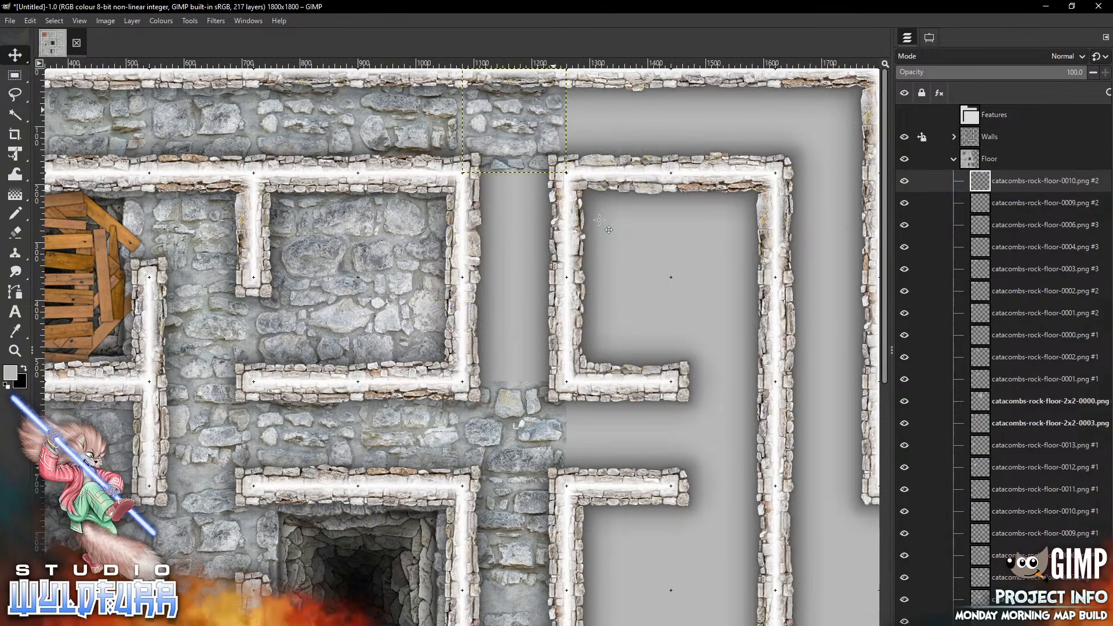
Add the boarded catacombs-rock-floor-1x2-0001.png tile and fit it into the vertical passage beside the top-right room
{"action": "key", "text": "alt+Tab"}
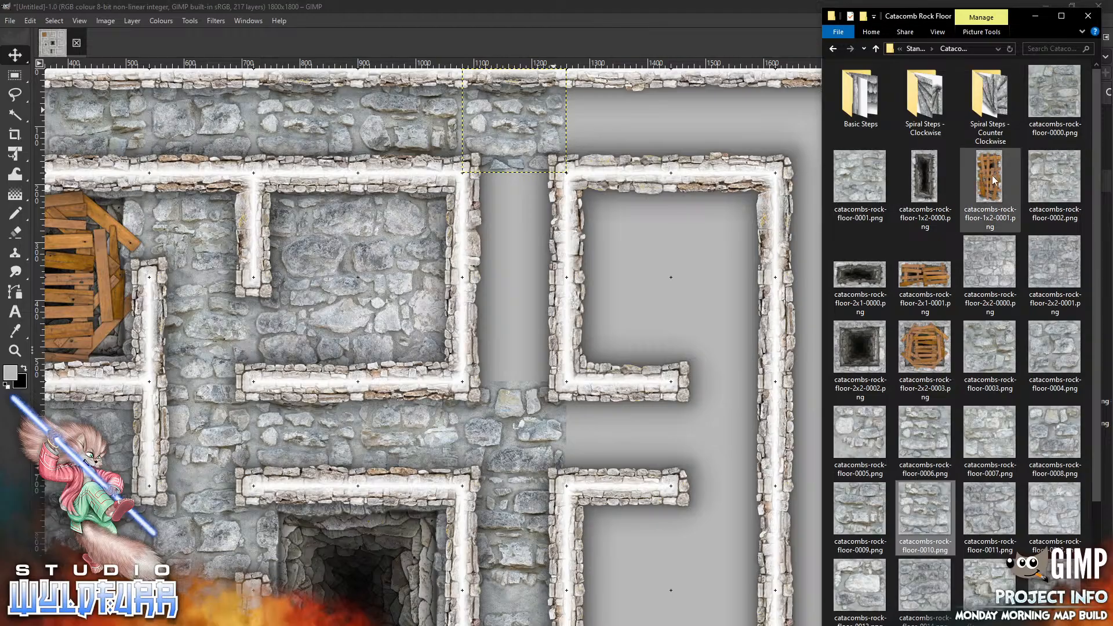
{"action": "left_click_drag", "start_coordinate": [991, 177], "coordinate": [529, 293]}
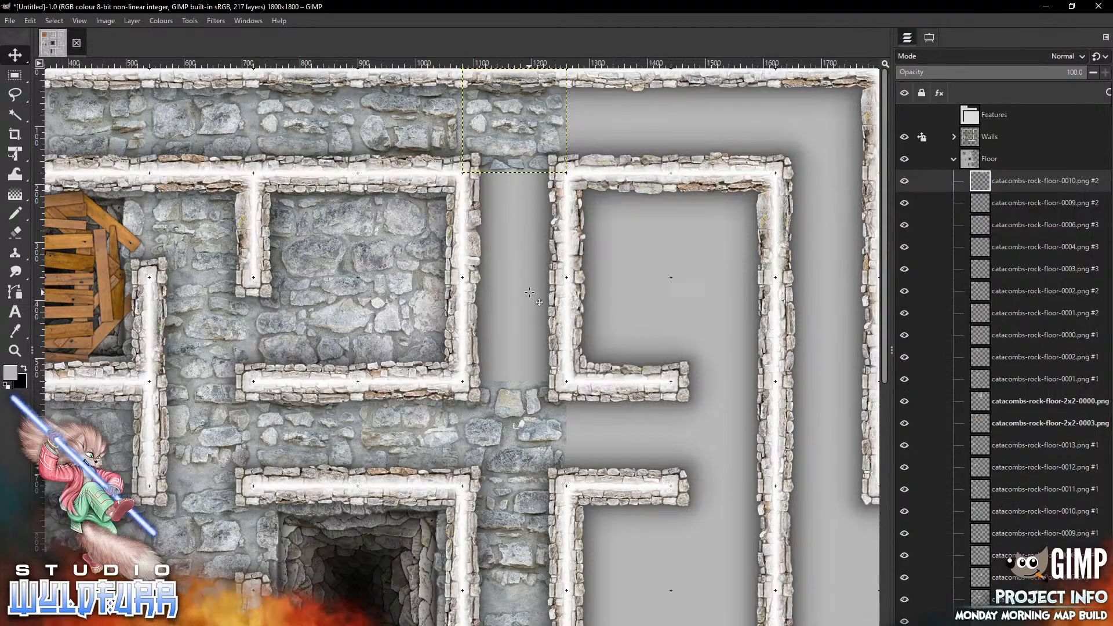
{"action": "mouse_move", "coordinate": [497, 387]}
{"action": "left_mouse_down"}
{"action": "mouse_move", "coordinate": [567, 301]}
{"action": "mouse_move", "coordinate": [549, 304]}
{"action": "left_mouse_up"}
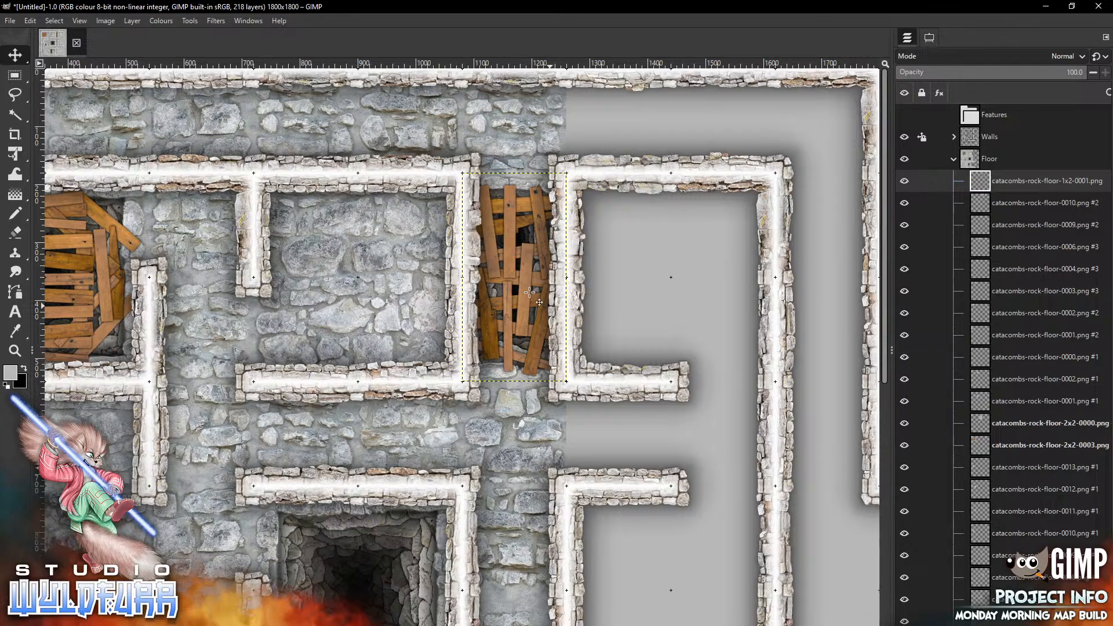
Add catacombs-rock-floor-2x2-0001.png and fit it inside the top-right room
{"action": "key", "text": "alt+Tab"}
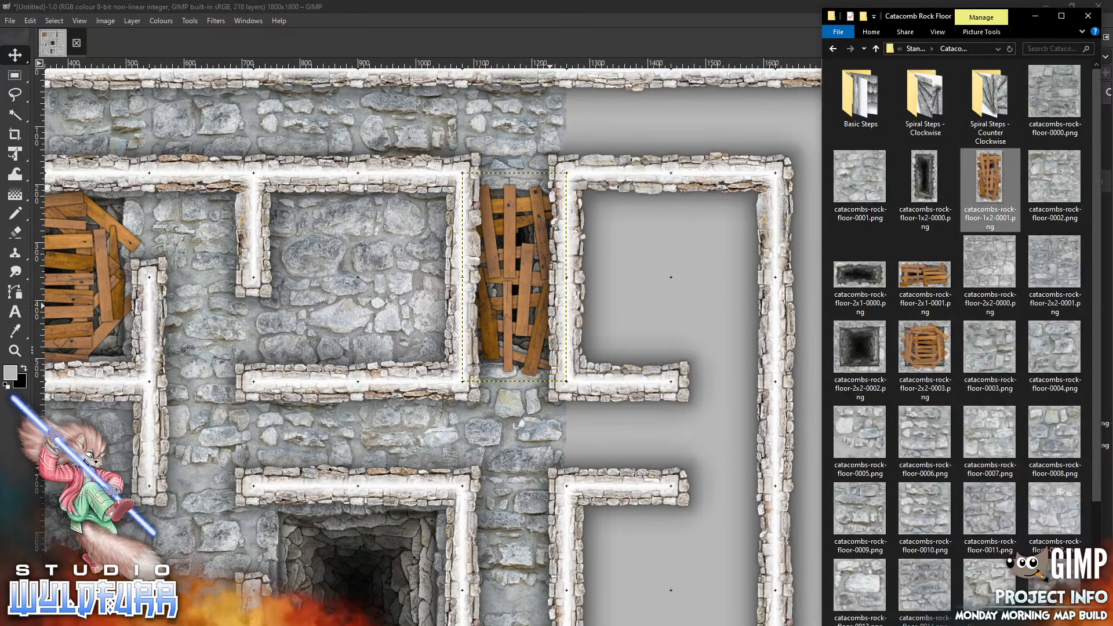
{"action": "left_click", "coordinate": [1057, 270]}
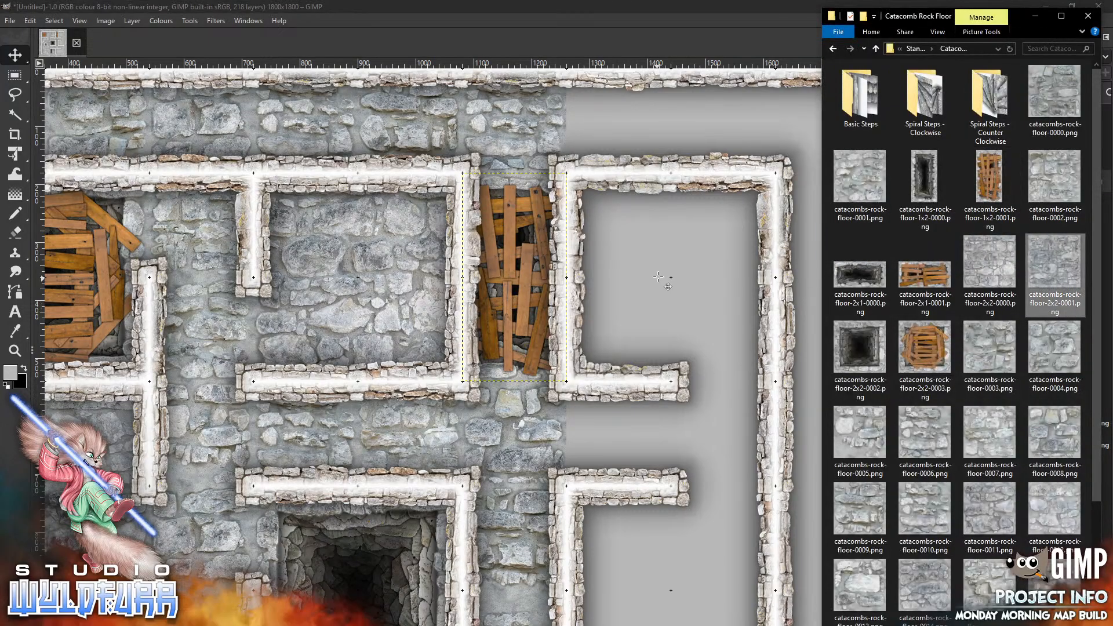
{"action": "left_click_drag", "start_coordinate": [402, 286], "coordinate": [624, 223]}
{"action": "left_click_drag", "start_coordinate": [658, 277], "coordinate": [658, 277]}
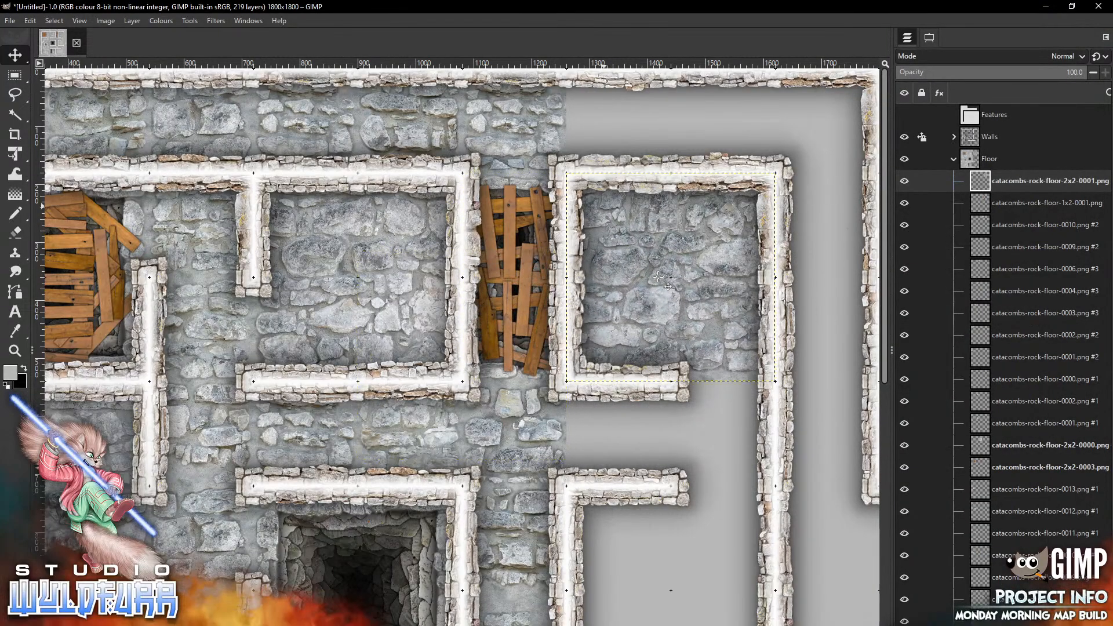
Add catacombs-rock-floor-0003.png and place it in the top corridor cell above the top-right room
{"action": "key", "text": "alt+Tab"}
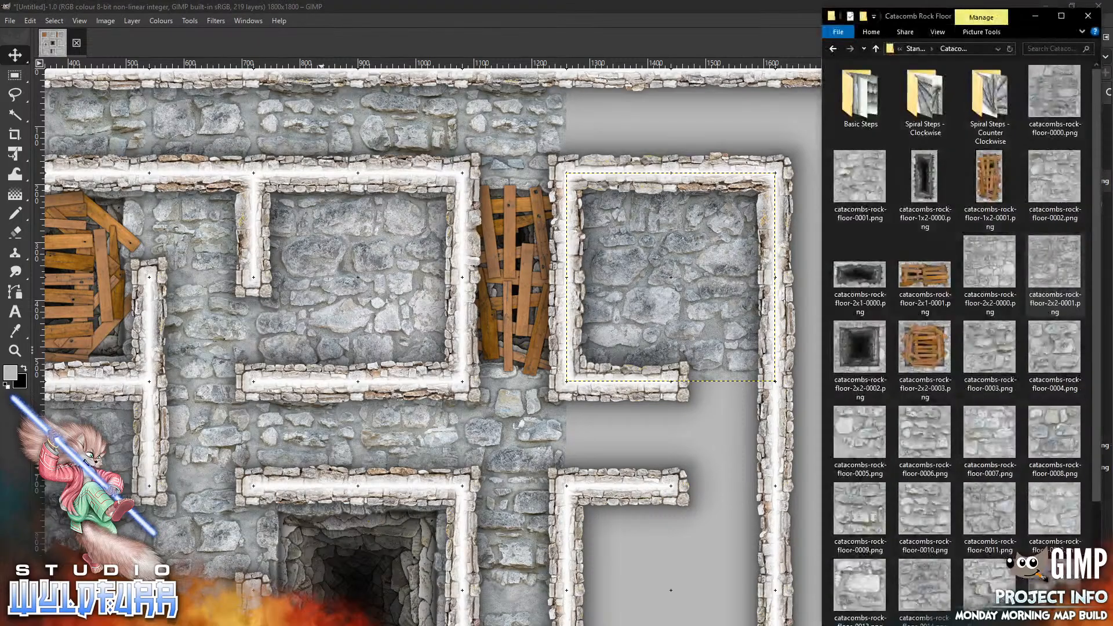
{"action": "scroll", "coordinate": [1075, 514], "scroll_direction": "down", "scroll_amount": 3}
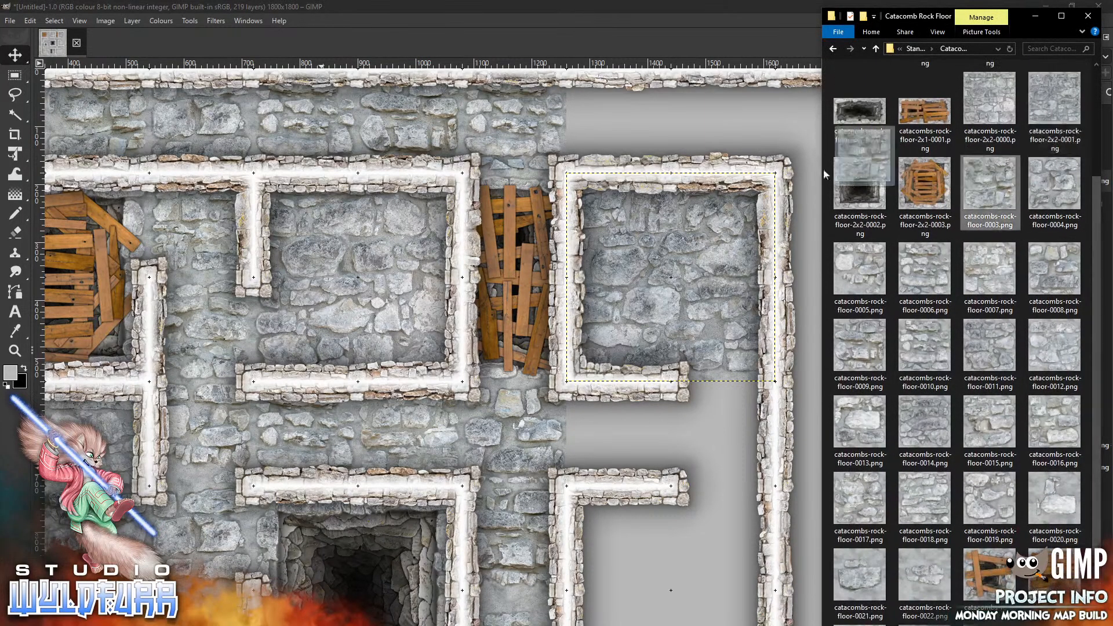
{"action": "left_click", "coordinate": [643, 115]}
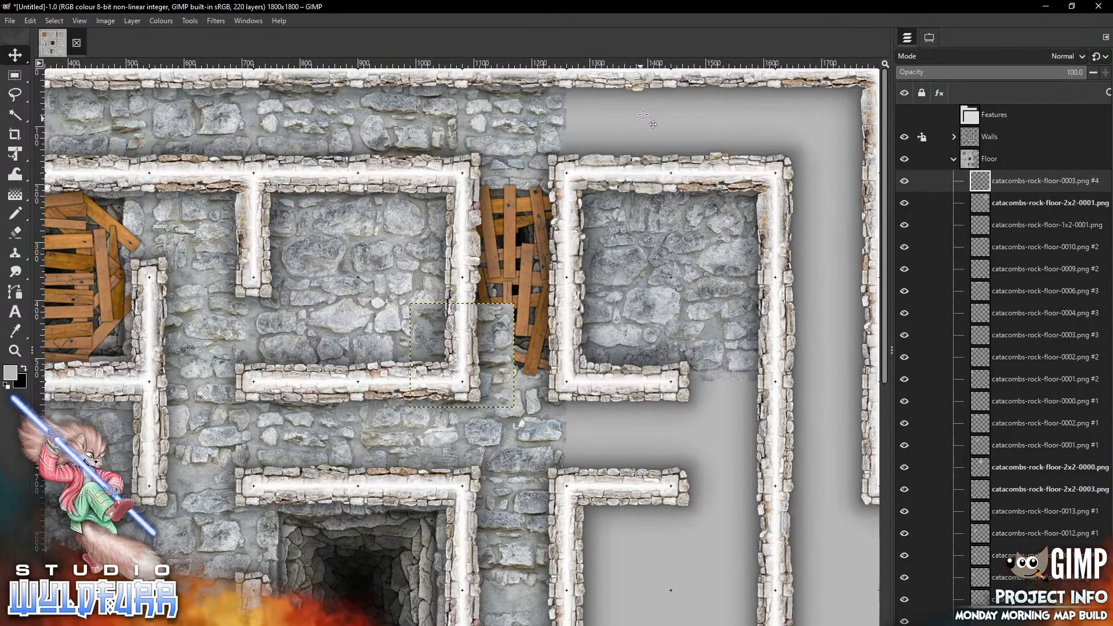
{"action": "mouse_move", "coordinate": [643, 115]}
{"action": "left_mouse_down"}
{"action": "mouse_move", "coordinate": [696, 162]}
{"action": "mouse_move", "coordinate": [643, 114]}
{"action": "left_mouse_up"}
Add catacombs-rock-floor-0004.png and place it in the next top corridor cell to the right
{"action": "key", "text": "alt+Tab"}
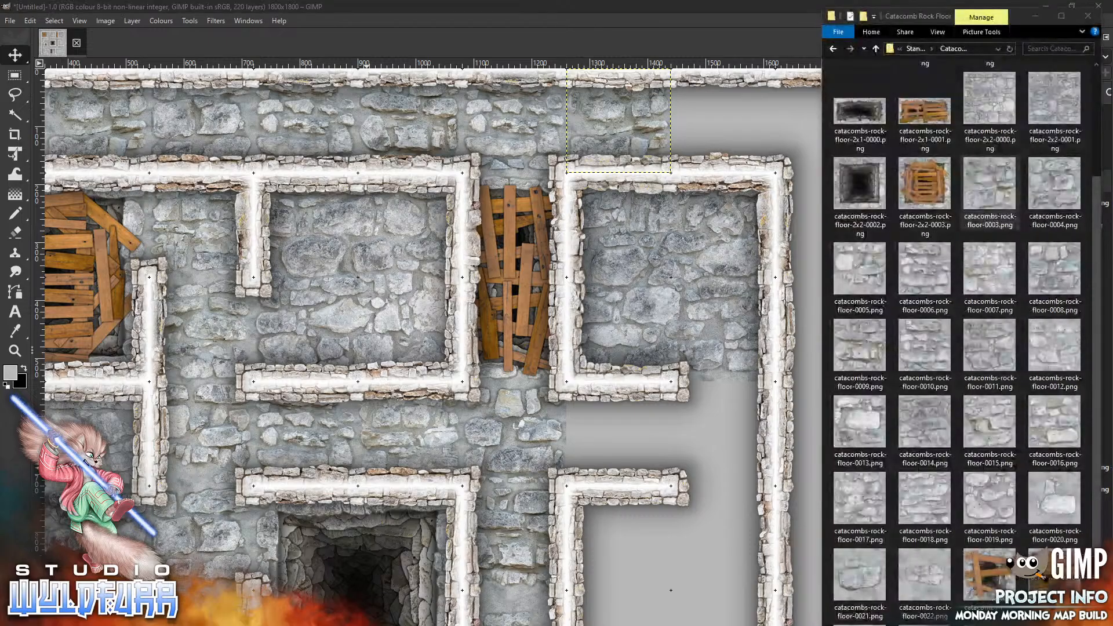
{"action": "left_click_drag", "start_coordinate": [1065, 197], "coordinate": [659, 270]}
{"action": "mouse_move", "coordinate": [499, 368]}
{"action": "left_mouse_down"}
{"action": "mouse_move", "coordinate": [805, 194]}
{"action": "mouse_move", "coordinate": [757, 137]}
{"action": "left_mouse_up"}
Add catacombs-rock-floor-0005.png and place it in the top-right corner cell of the outer corridor
{"action": "key", "text": "alt+Tab"}
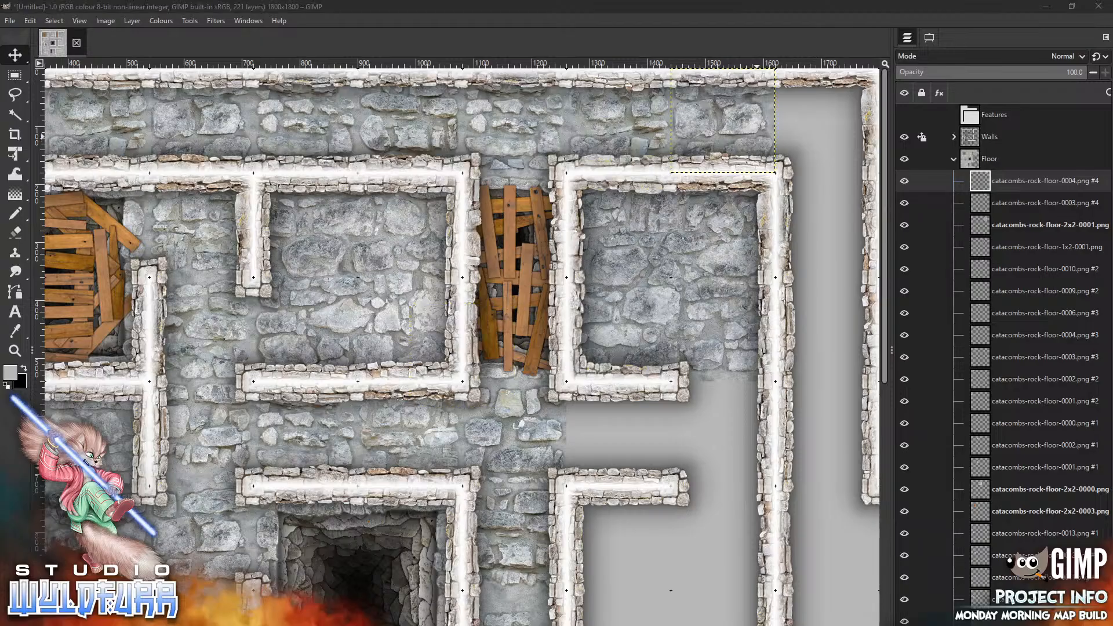
{"action": "left_click_drag", "start_coordinate": [872, 284], "coordinate": [640, 332]}
{"action": "mouse_move", "coordinate": [493, 388]}
{"action": "left_mouse_down"}
{"action": "mouse_move", "coordinate": [837, 183]}
{"action": "mouse_move", "coordinate": [859, 152]}
{"action": "left_mouse_up"}
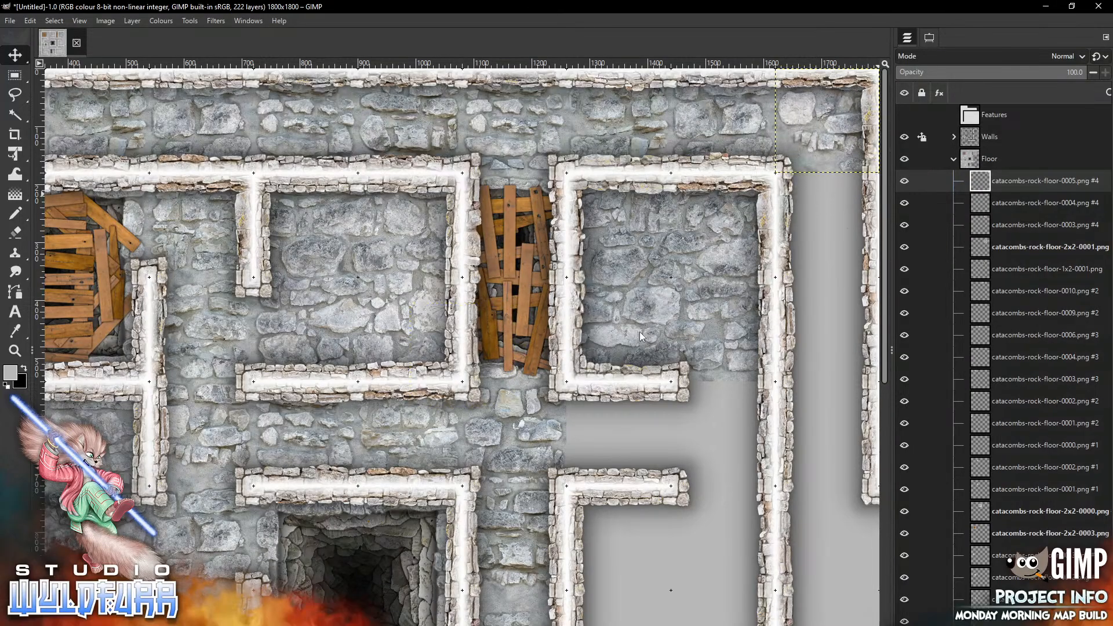
Add catacombs-rock-floor-0023.png and place it in the right outer corridor cell beside the top-right room
{"action": "scroll", "coordinate": [639, 332], "scroll_direction": "down", "scroll_amount": 4}
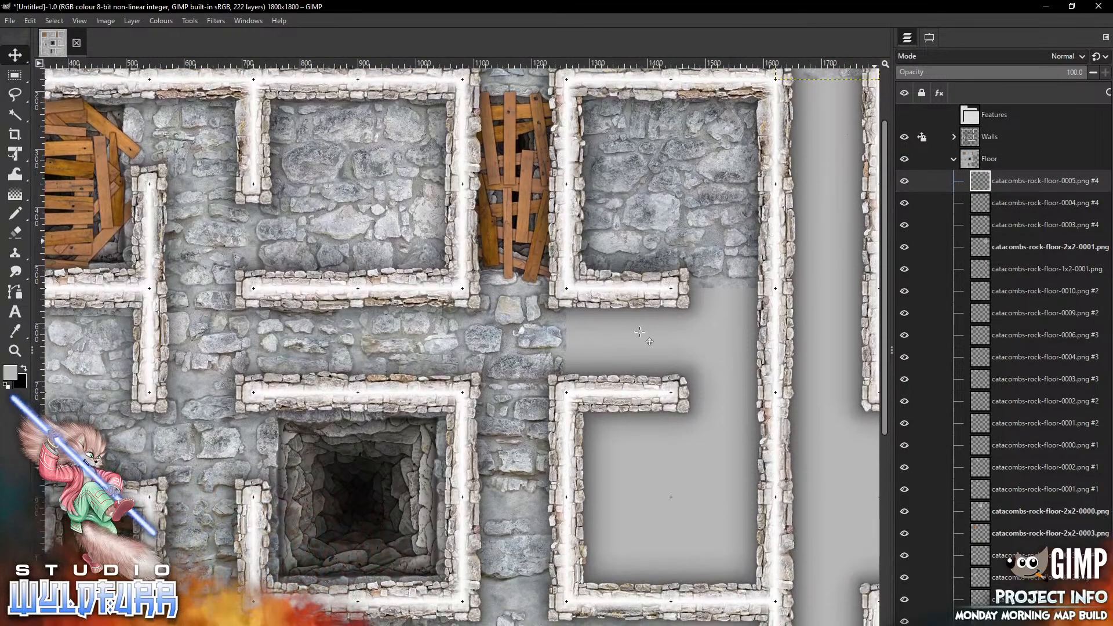
{"action": "key", "text": "alt+Tab"}
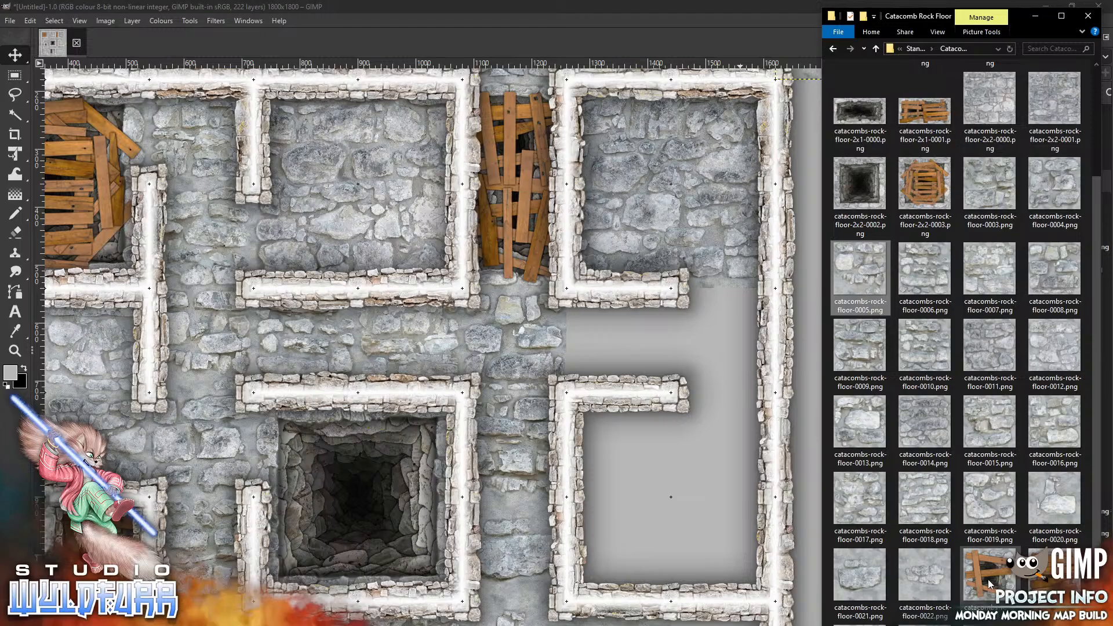
{"action": "left_click_drag", "start_coordinate": [908, 525], "coordinate": [684, 325]}
{"action": "mouse_move", "coordinate": [482, 345]}
{"action": "left_mouse_down"}
{"action": "mouse_move", "coordinate": [815, 270]}
{"action": "mouse_move", "coordinate": [847, 222]}
{"action": "left_mouse_up"}
{"action": "key", "text": "alt+Tab"}
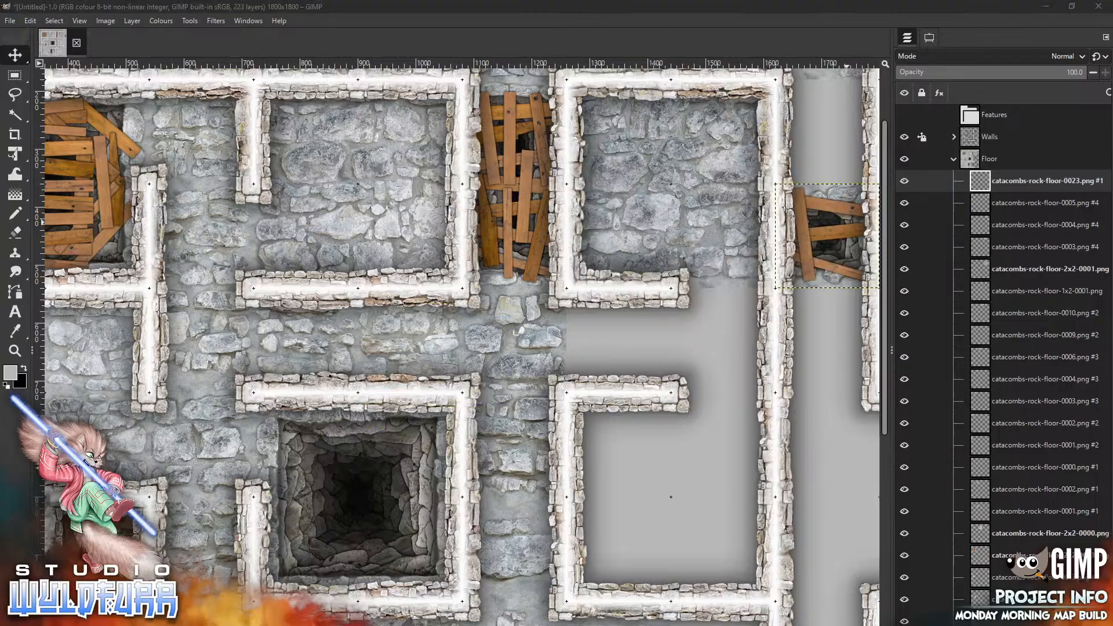
Add catacombs-rock-floor-0018.png and place it in the right corridor cell above the wooden tile
{"action": "left_click_drag", "start_coordinate": [689, 442], "coordinate": [648, 431]}
{"action": "mouse_move", "coordinate": [462, 355]}
{"action": "left_mouse_down"}
{"action": "mouse_move", "coordinate": [752, 241]}
{"action": "mouse_move", "coordinate": [828, 132]}
{"action": "left_mouse_up"}
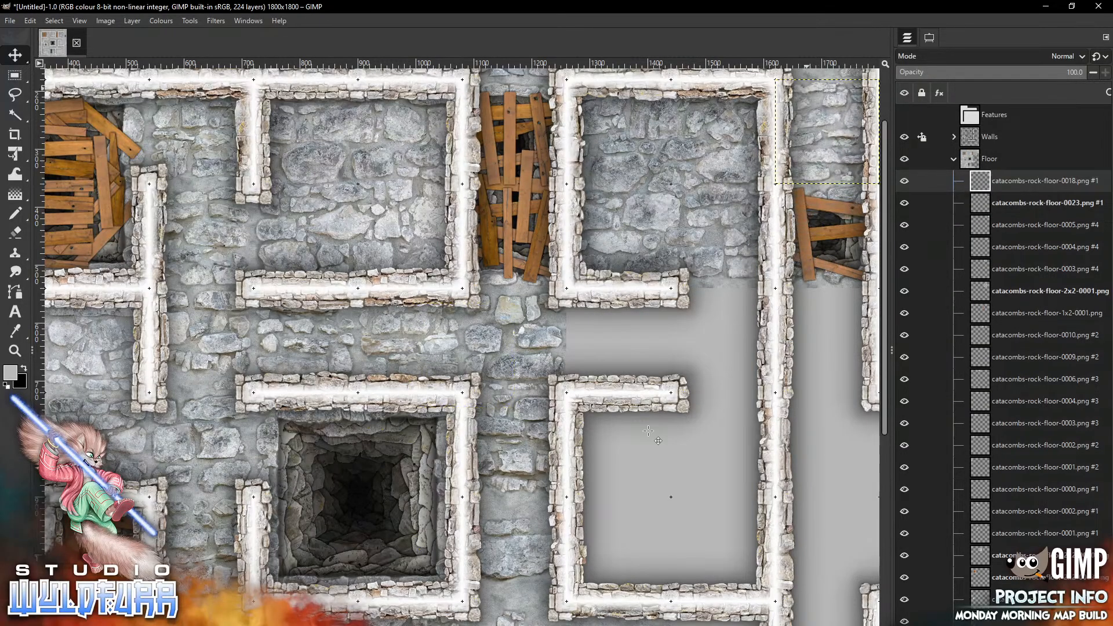
Add catacombs-rock-floor-0017.png and place it in the right corridor cell below the wooden tile
{"action": "key", "text": "alt+Tab"}
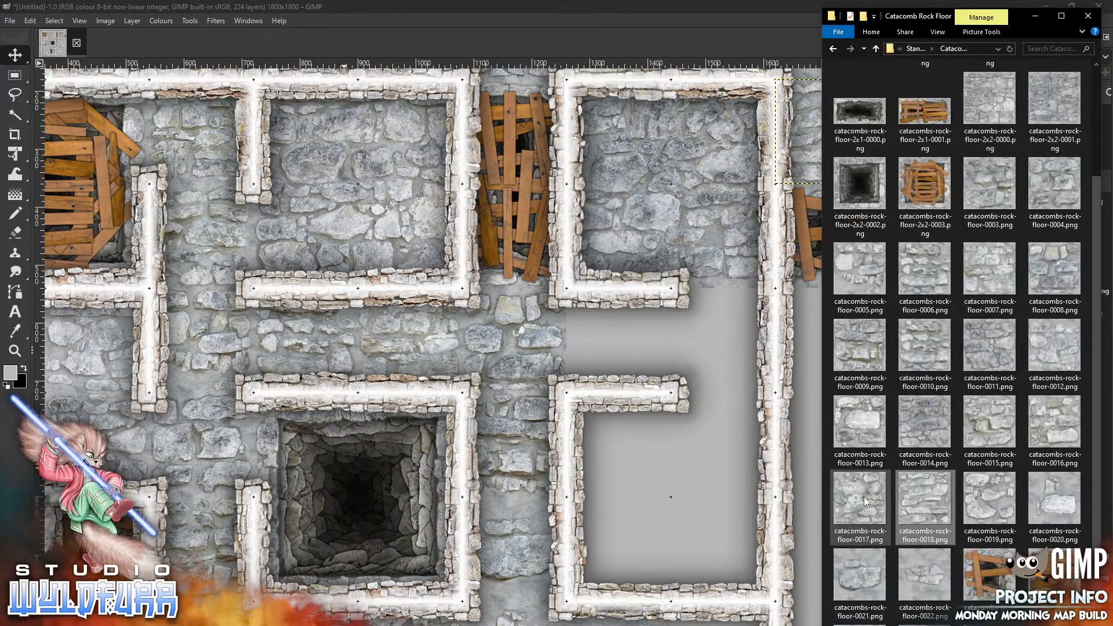
{"action": "left_click_drag", "start_coordinate": [865, 503], "coordinate": [645, 497]}
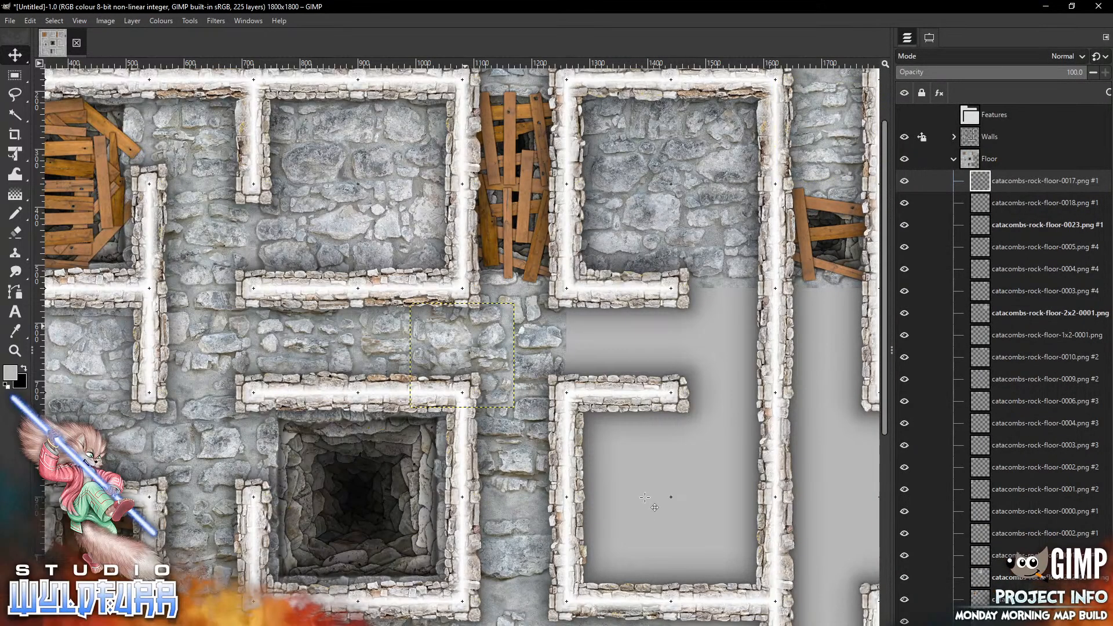
{"action": "mouse_move", "coordinate": [465, 326]}
{"action": "left_mouse_down"}
{"action": "mouse_move", "coordinate": [758, 387]}
{"action": "mouse_move", "coordinate": [843, 334]}
{"action": "mouse_move", "coordinate": [828, 319]}
{"action": "left_mouse_up"}
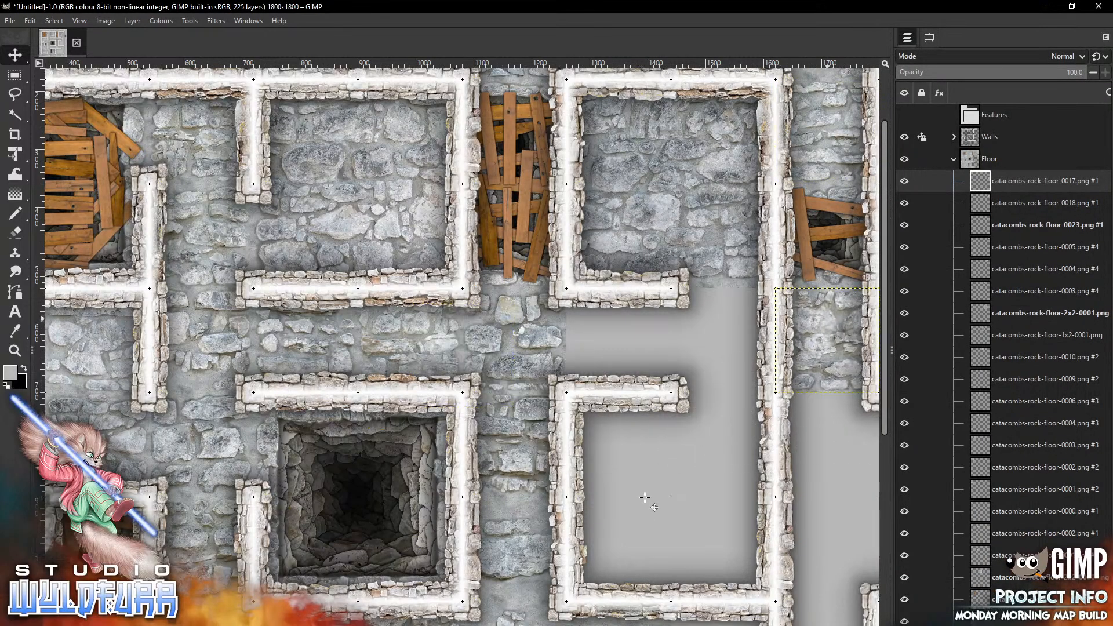
Add catacombs-rock-floor-0018.png and place it in the next right corridor cell down
{"action": "key", "text": "alt+Tab"}
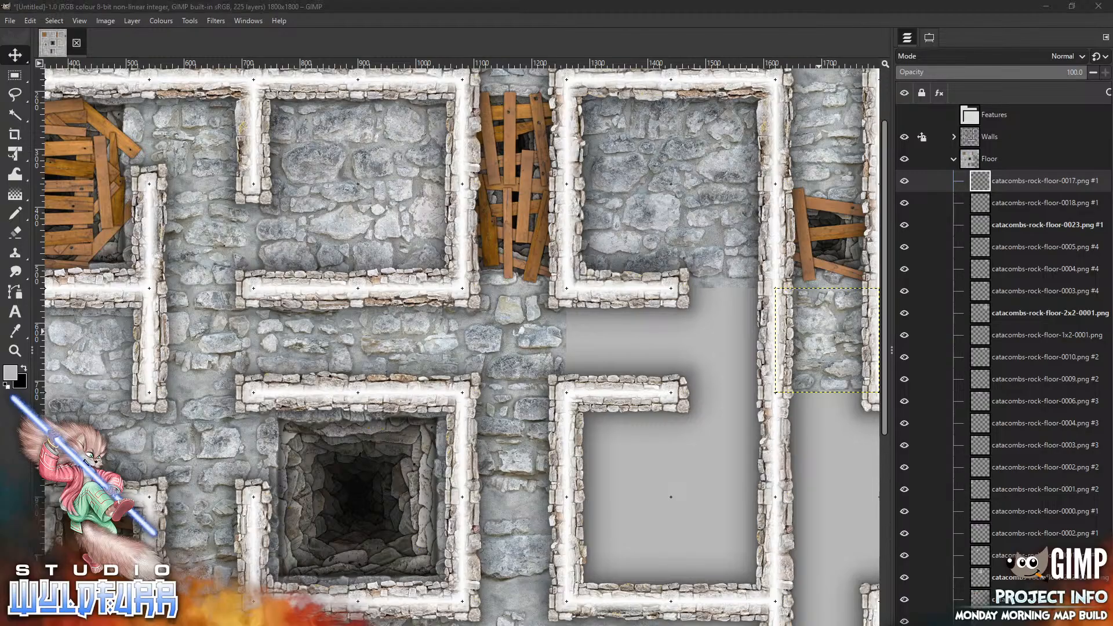
{"action": "left_click_drag", "start_coordinate": [933, 498], "coordinate": [655, 421]}
{"action": "mouse_move", "coordinate": [485, 398]}
{"action": "left_mouse_down"}
{"action": "mouse_move", "coordinate": [856, 522]}
{"action": "mouse_move", "coordinate": [844, 486]}
{"action": "left_mouse_up"}
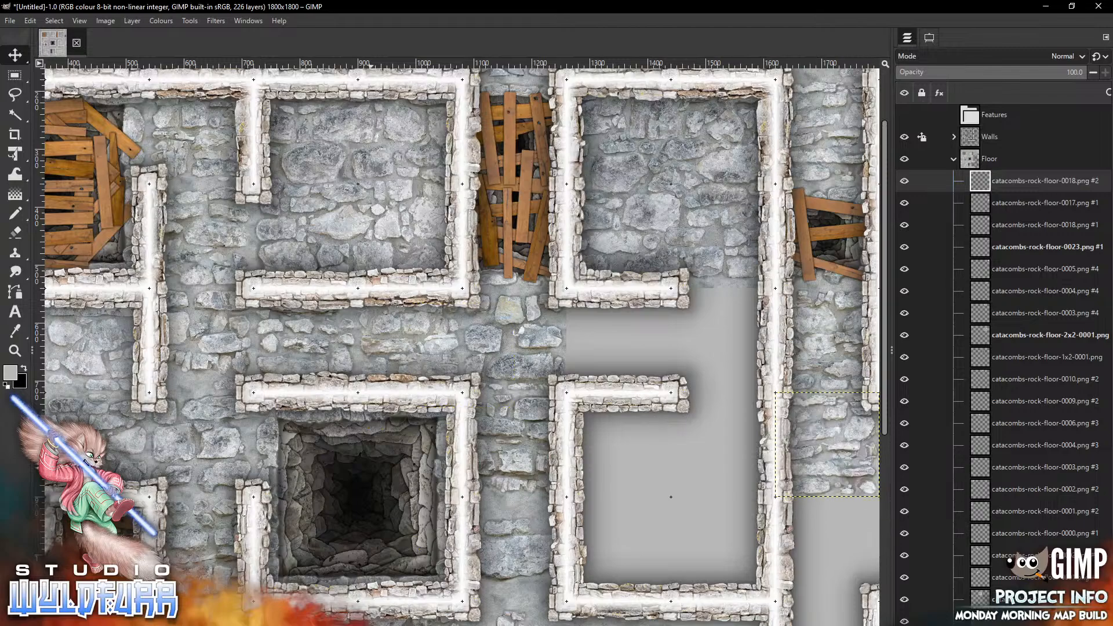
Add catacombs-rock-floor-0017.png and place it in the following right corridor cell down
{"action": "key", "text": "alt+Tab"}
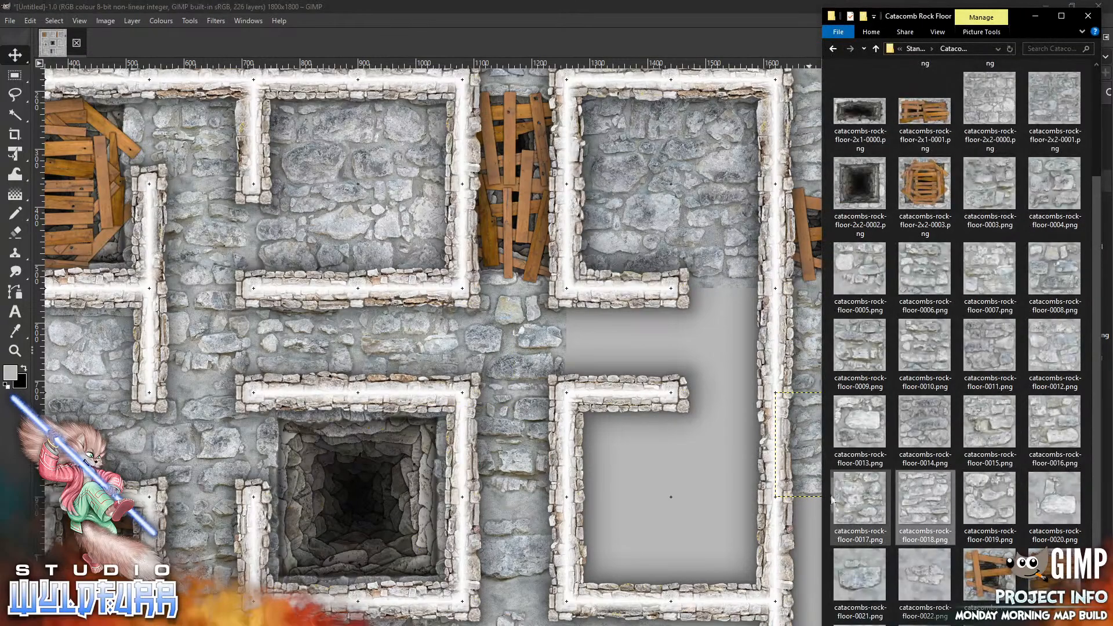
{"action": "left_click_drag", "start_coordinate": [860, 498], "coordinate": [639, 491]}
{"action": "mouse_move", "coordinate": [463, 354]}
{"action": "left_mouse_down"}
{"action": "mouse_move", "coordinate": [498, 403]}
{"action": "mouse_move", "coordinate": [831, 574]}
{"action": "mouse_move", "coordinate": [827, 548]}
{"action": "left_mouse_up"}
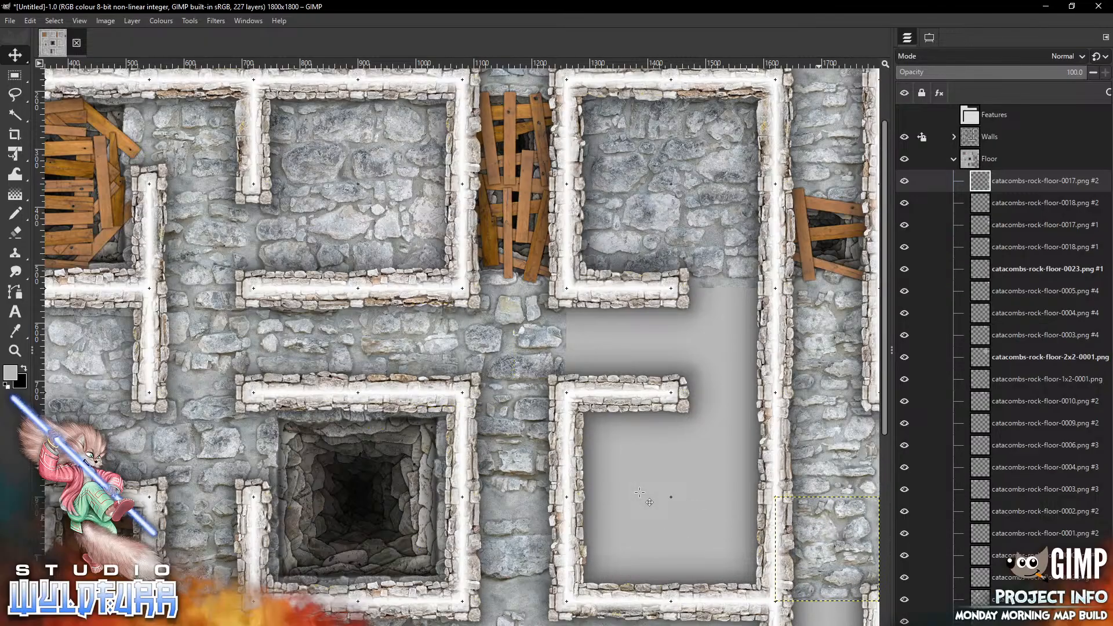
Add catacombs-rock-floor-2x2-0001.png to fill the room below the top-right room
{"action": "key", "text": "alt+Tab"}
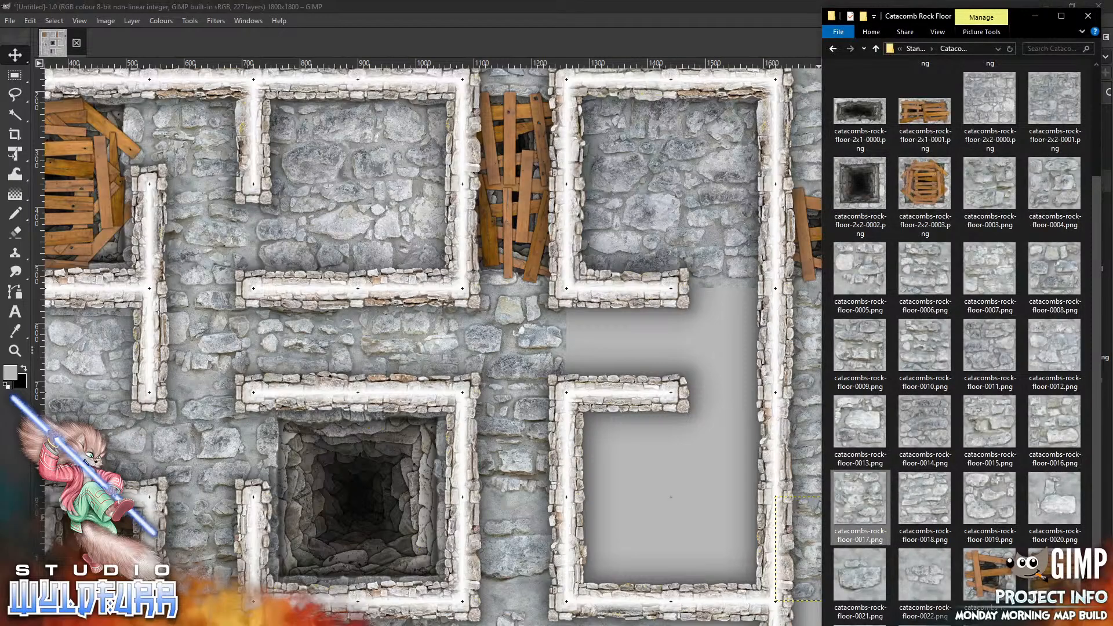
{"action": "left_click_drag", "start_coordinate": [1096, 299], "coordinate": [1093, 141]}
{"action": "left_click_drag", "start_coordinate": [1055, 266], "coordinate": [654, 441]}
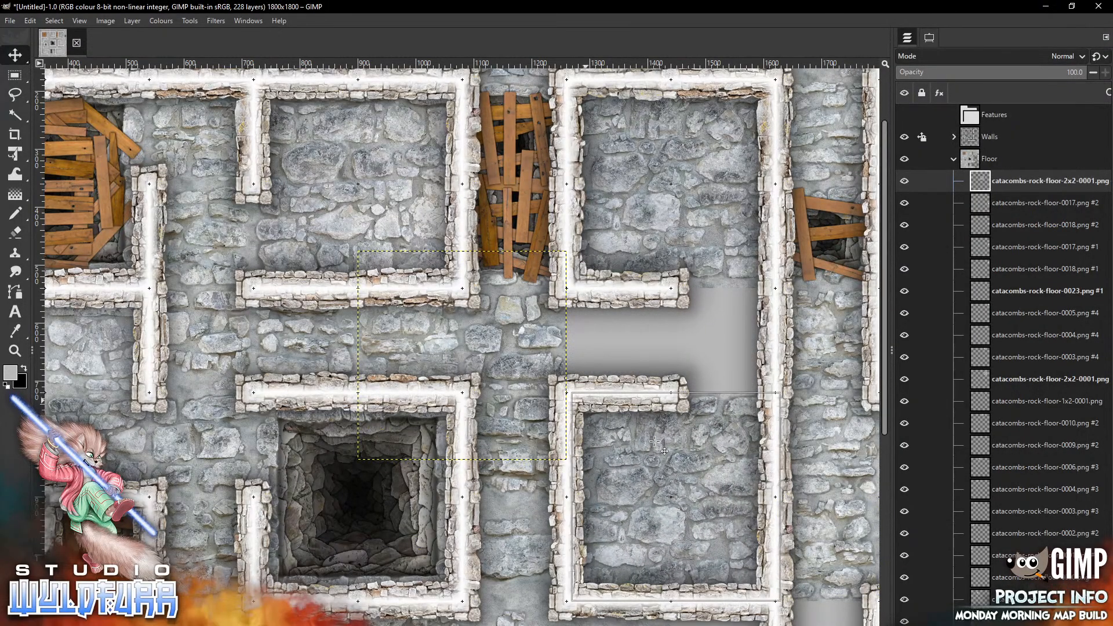
Add catacombs-rock-floor-0006.png and place it in the corridor cell between the two right-hand rooms
{"action": "key", "text": "alt+Tab"}
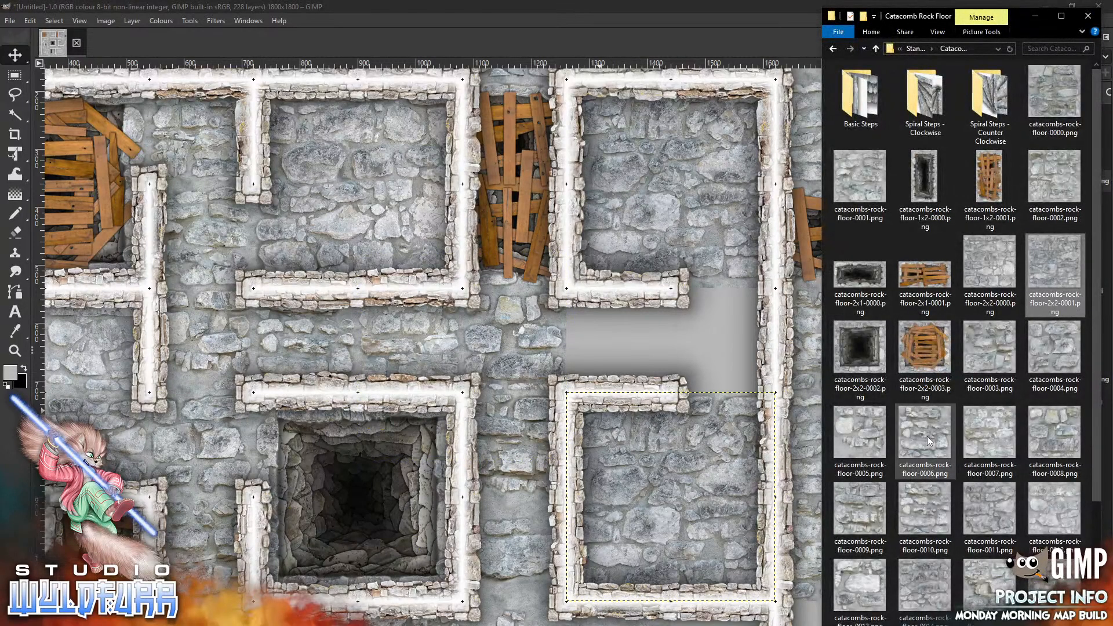
{"action": "left_click_drag", "start_coordinate": [926, 441], "coordinate": [634, 328]}
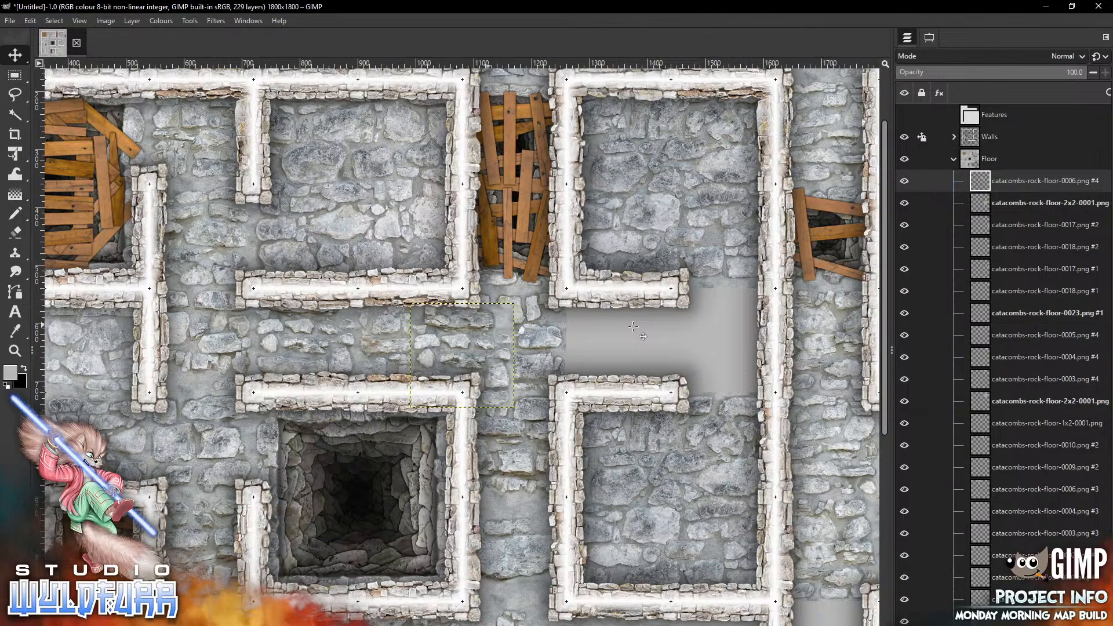
{"action": "mouse_move", "coordinate": [488, 325]}
{"action": "left_mouse_down"}
{"action": "mouse_move", "coordinate": [645, 363]}
{"action": "mouse_move", "coordinate": [645, 312]}
{"action": "mouse_move", "coordinate": [634, 328]}
{"action": "left_mouse_up"}
Add catacombs-rock-floor-0014.png and place it in the adjacent corridor cell to the right
{"action": "key", "text": "alt+Tab"}
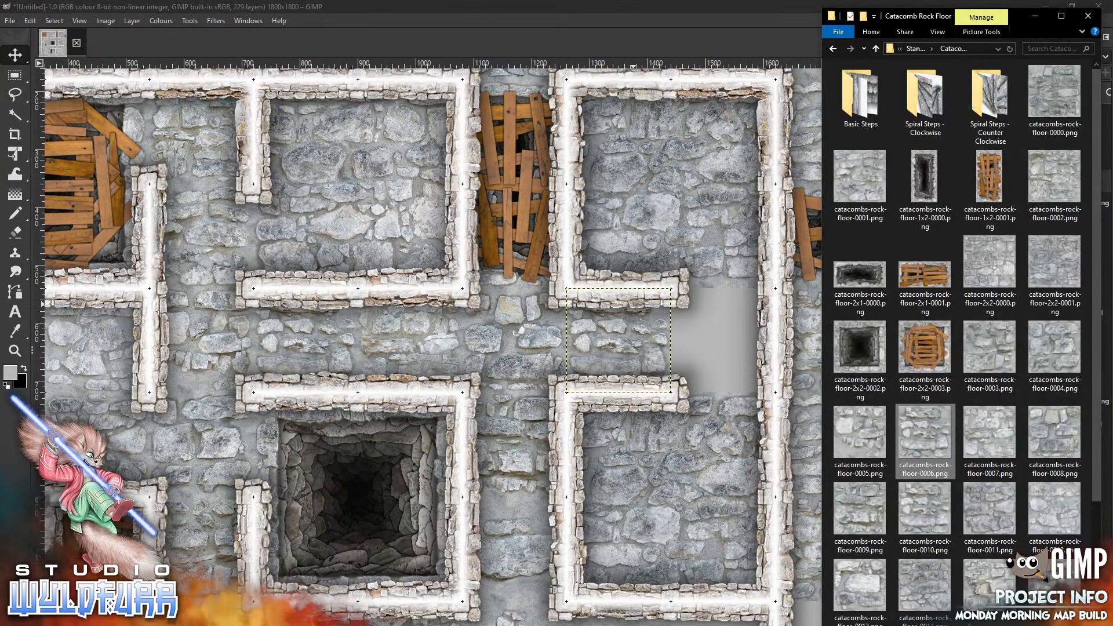
{"action": "left_click_drag", "start_coordinate": [926, 586], "coordinate": [552, 380]}
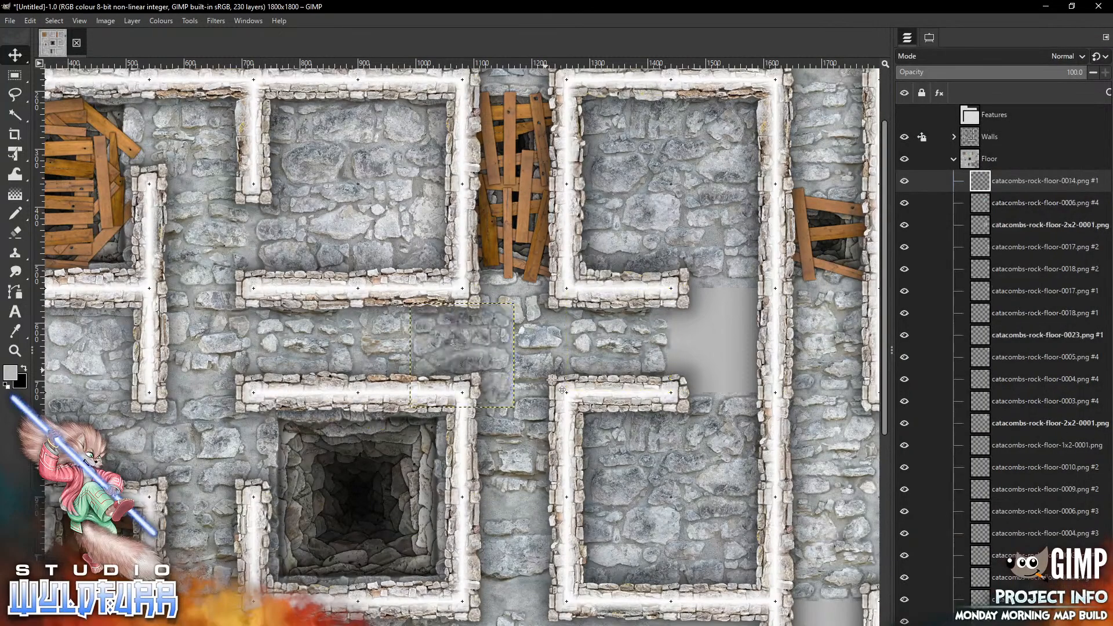
{"action": "left_click_drag", "start_coordinate": [430, 348], "coordinate": [691, 334]}
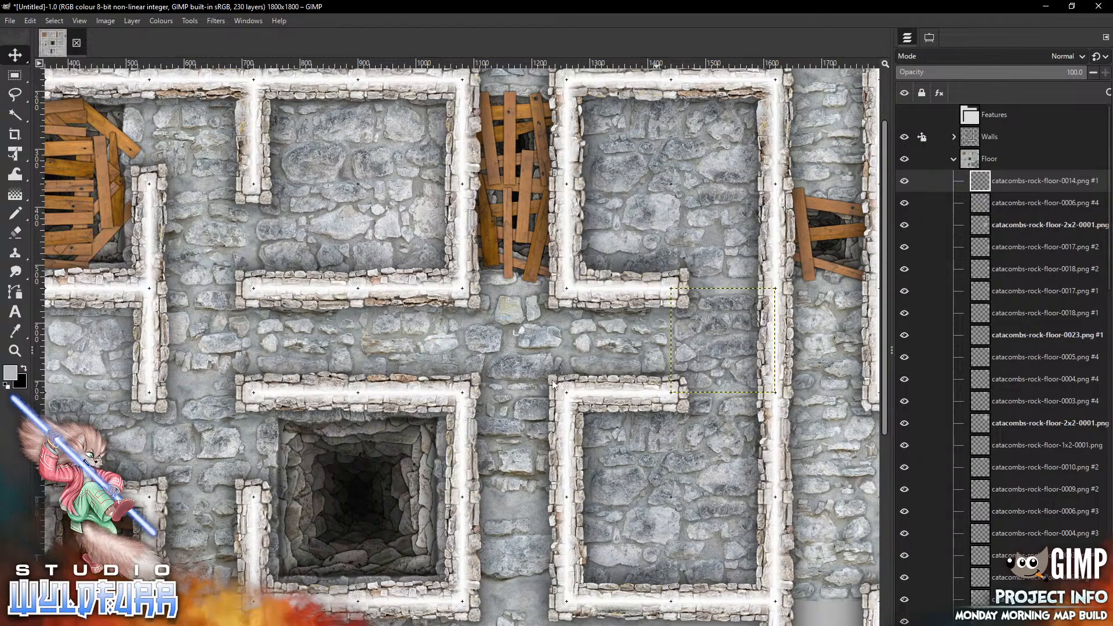
Add catacombs-rock-floor-0013.png and place it in the next empty right corridor cell further down
{"action": "scroll", "coordinate": [553, 384], "scroll_direction": "down", "scroll_amount": 5}
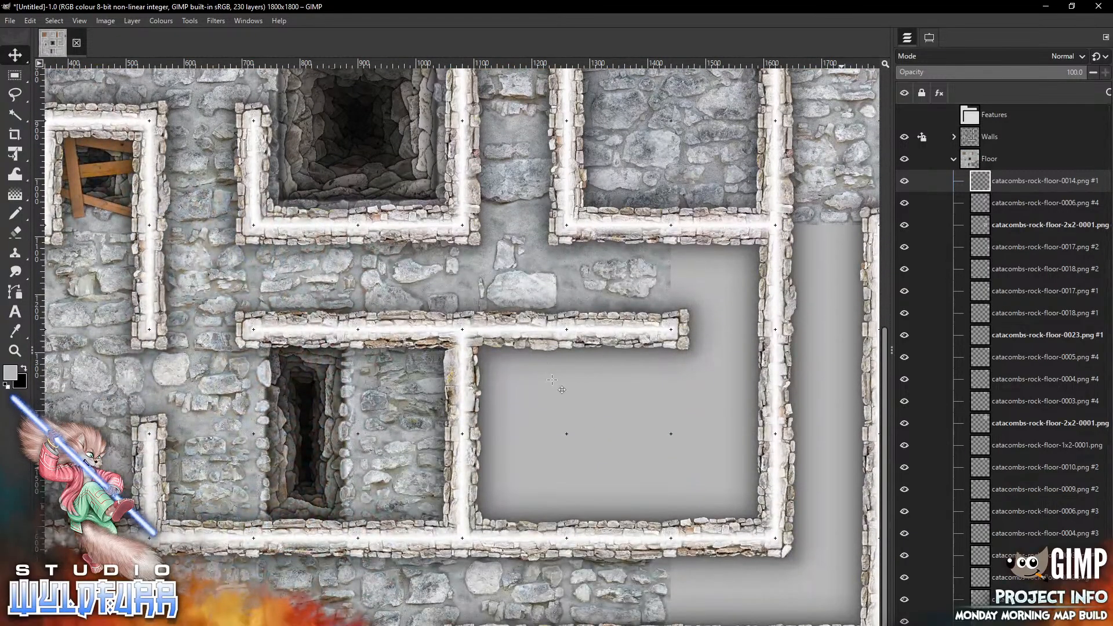
{"action": "key", "text": "alt+Tab"}
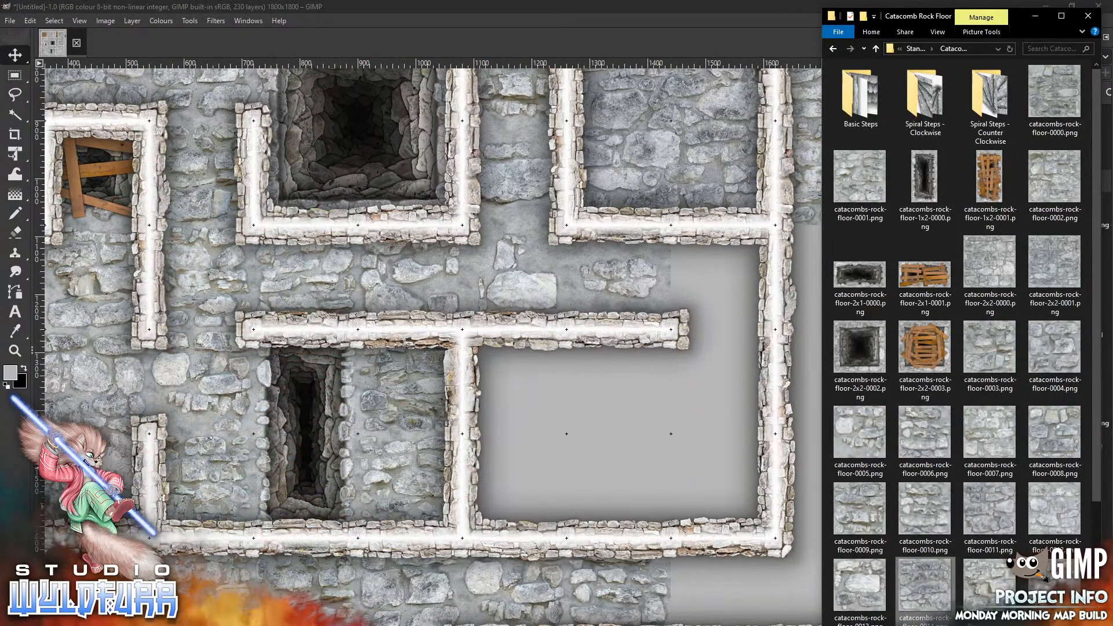
{"action": "left_click_drag", "start_coordinate": [868, 584], "coordinate": [581, 410]}
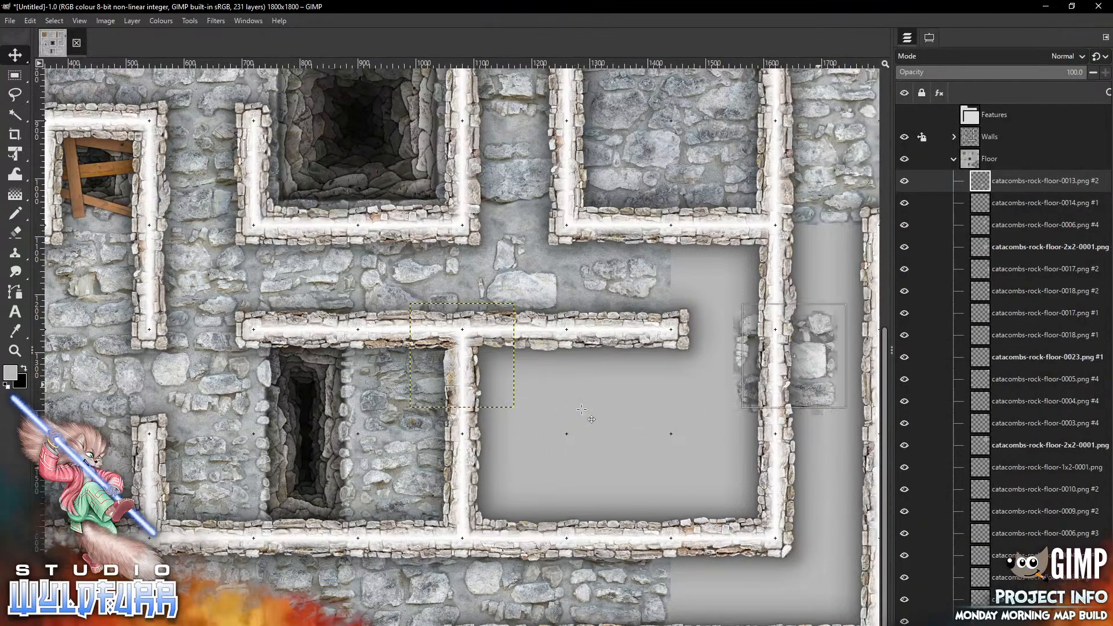
{"action": "left_click_drag", "start_coordinate": [794, 356], "coordinate": [828, 276]}
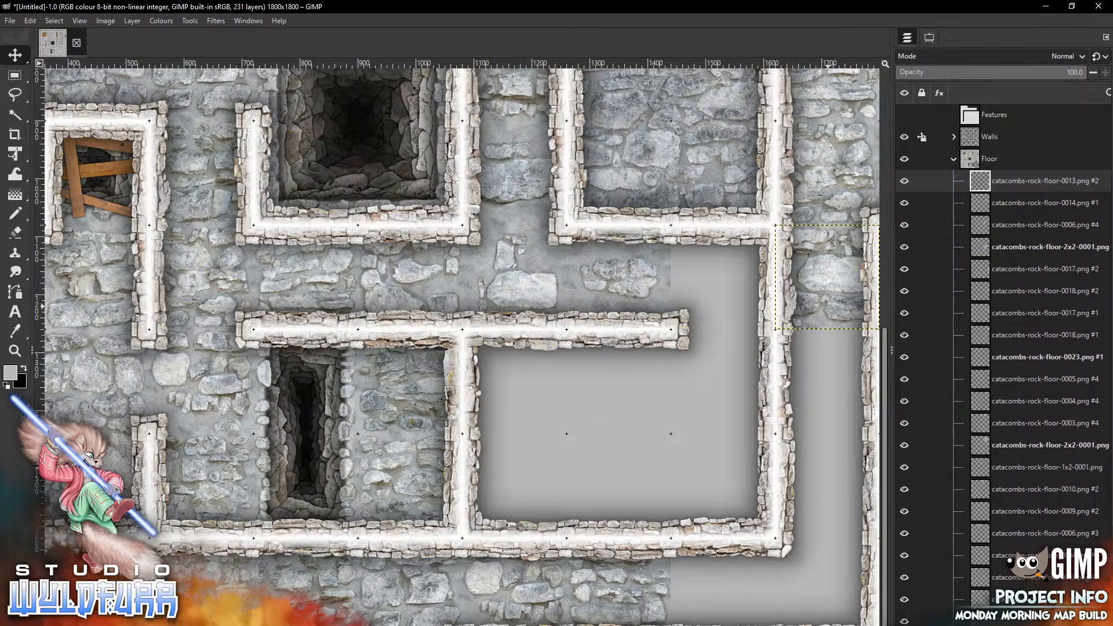
Add catacombs-rock-floor-0014.png and place it in the right corridor cell below
{"action": "key", "text": "alt+Tab"}
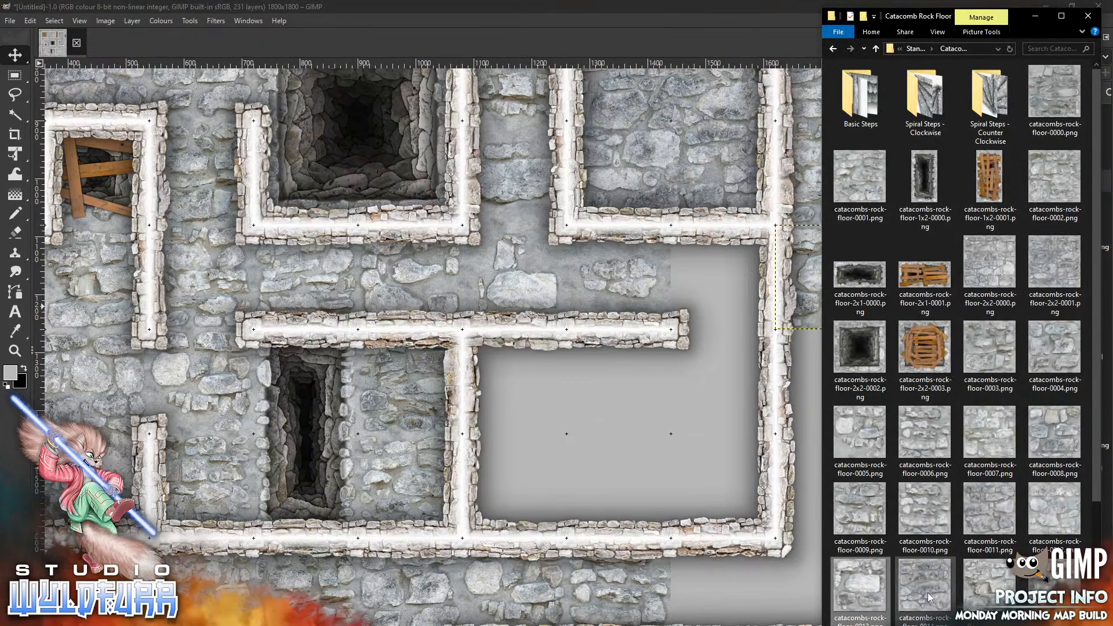
{"action": "left_click_drag", "start_coordinate": [928, 598], "coordinate": [546, 422]}
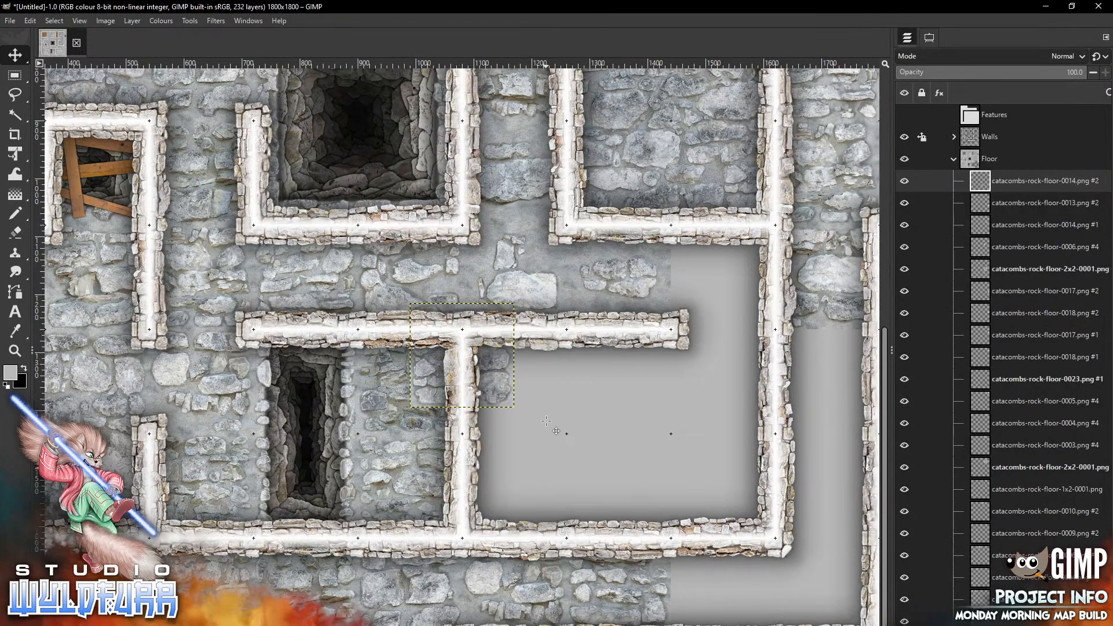
{"action": "mouse_move", "coordinate": [492, 382]}
{"action": "left_mouse_down"}
{"action": "mouse_move", "coordinate": [811, 476]}
{"action": "mouse_move", "coordinate": [857, 407]}
{"action": "left_mouse_up"}
Add catacombs-rock-floor-0018.png and place it in the next right corridor cell down
{"action": "key", "text": "alt+Tab"}
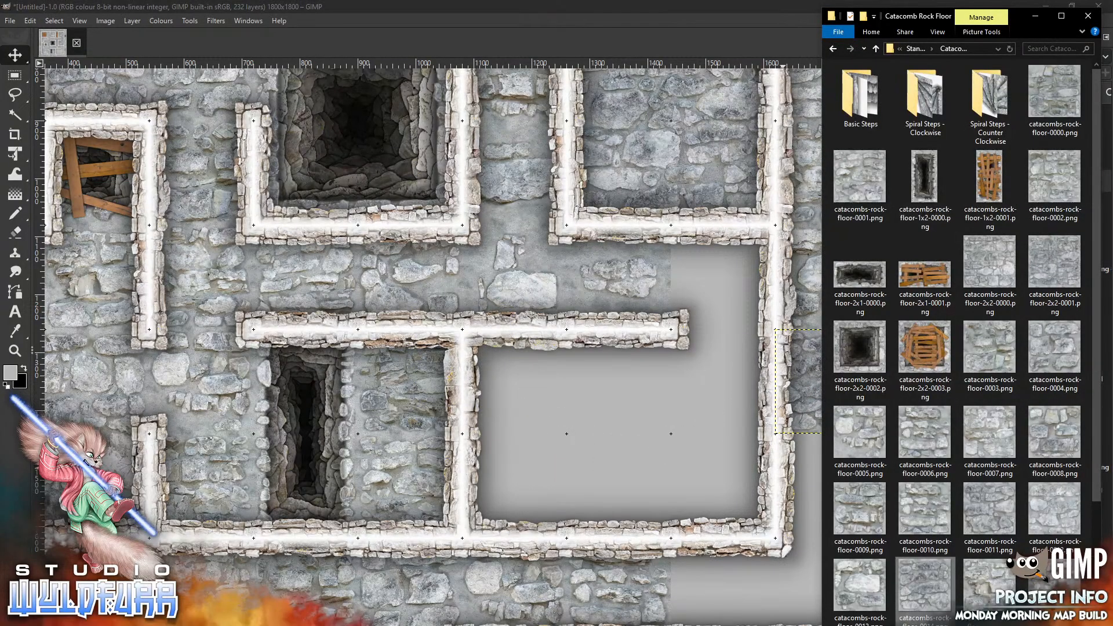
{"action": "scroll", "coordinate": [1098, 473], "scroll_direction": "down", "scroll_amount": 3}
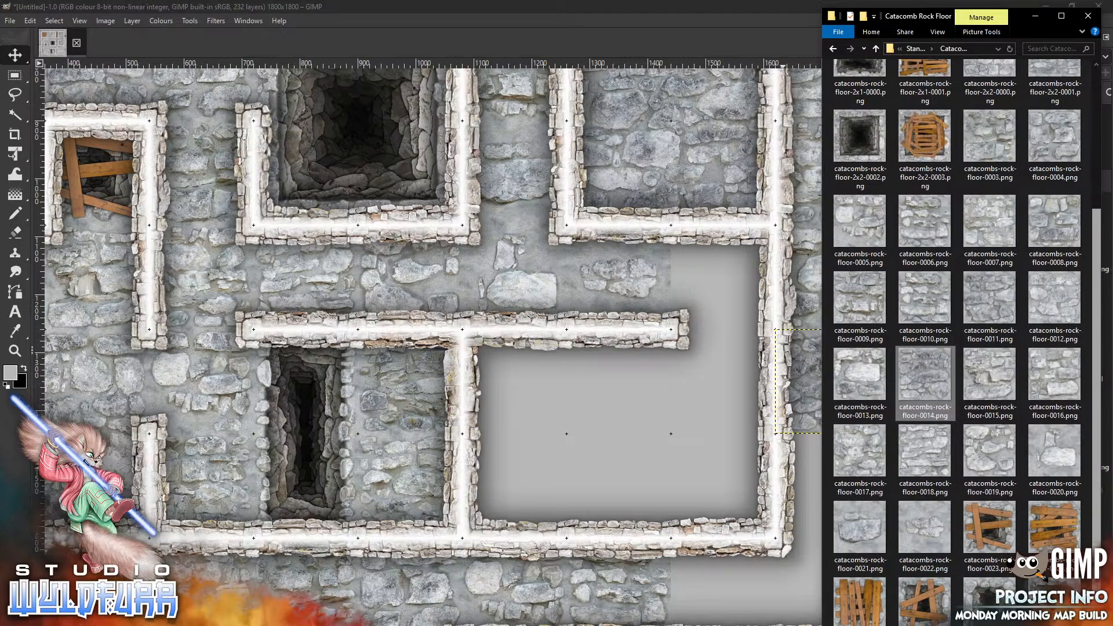
{"action": "left_click_drag", "start_coordinate": [932, 464], "coordinate": [572, 417]}
{"action": "mouse_move", "coordinate": [492, 365]}
{"action": "left_mouse_down"}
{"action": "mouse_move", "coordinate": [624, 509]}
{"action": "mouse_move", "coordinate": [848, 494]}
{"action": "left_mouse_up"}
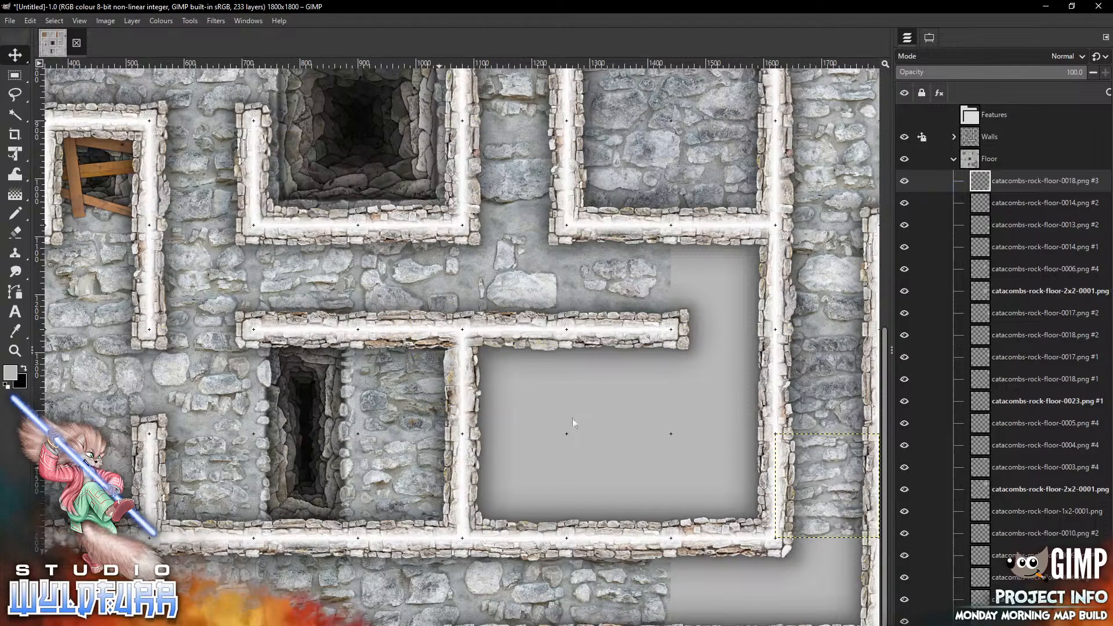
{"action": "key", "text": "alt+Tab"}
{"action": "left_click_drag", "start_coordinate": [926, 532], "coordinate": [560, 398]}
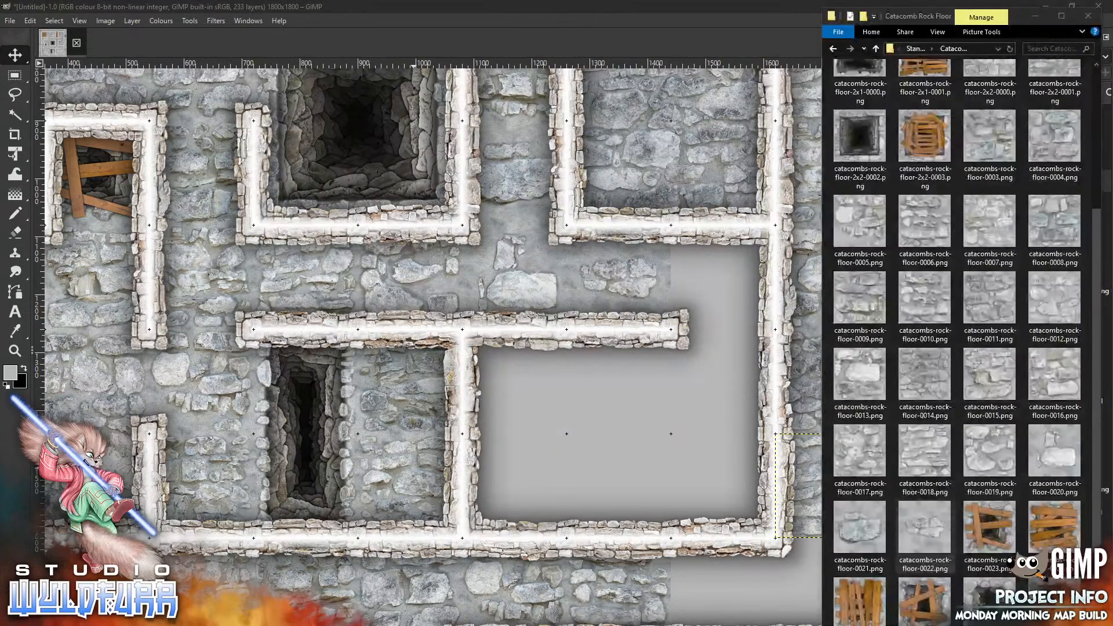
{"action": "left_click_drag", "start_coordinate": [868, 530], "coordinate": [594, 418]}
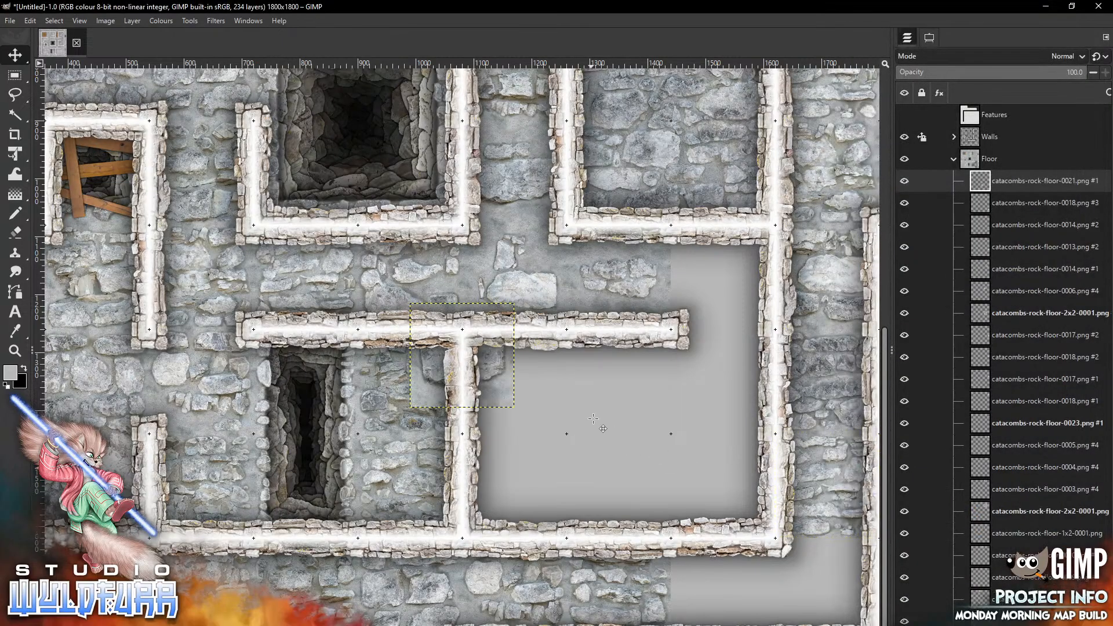
{"action": "key", "text": "ctrl+z"}
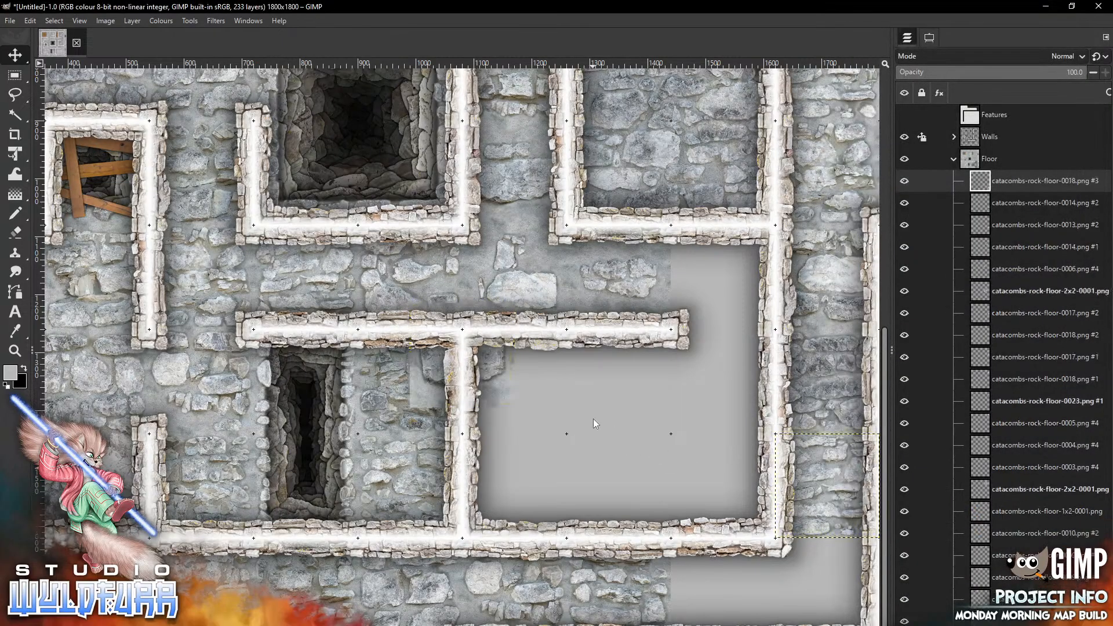
Add catacombs-rock-floor-0019.png to the canvas
{"action": "key", "text": "alt+Tab"}
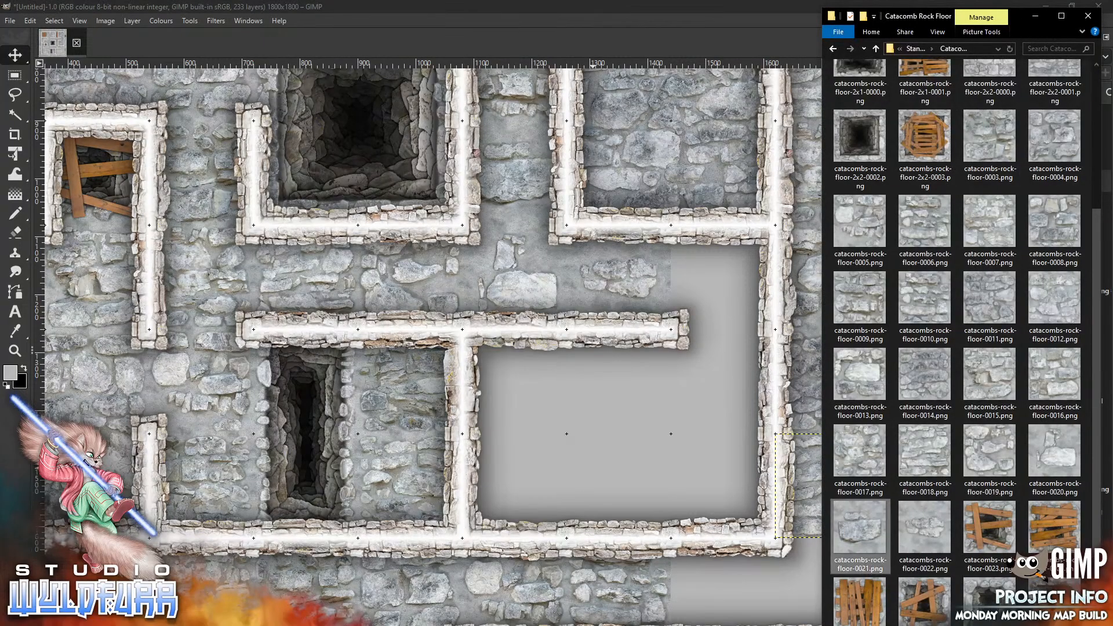
{"action": "left_click_drag", "start_coordinate": [991, 454], "coordinate": [562, 449]}
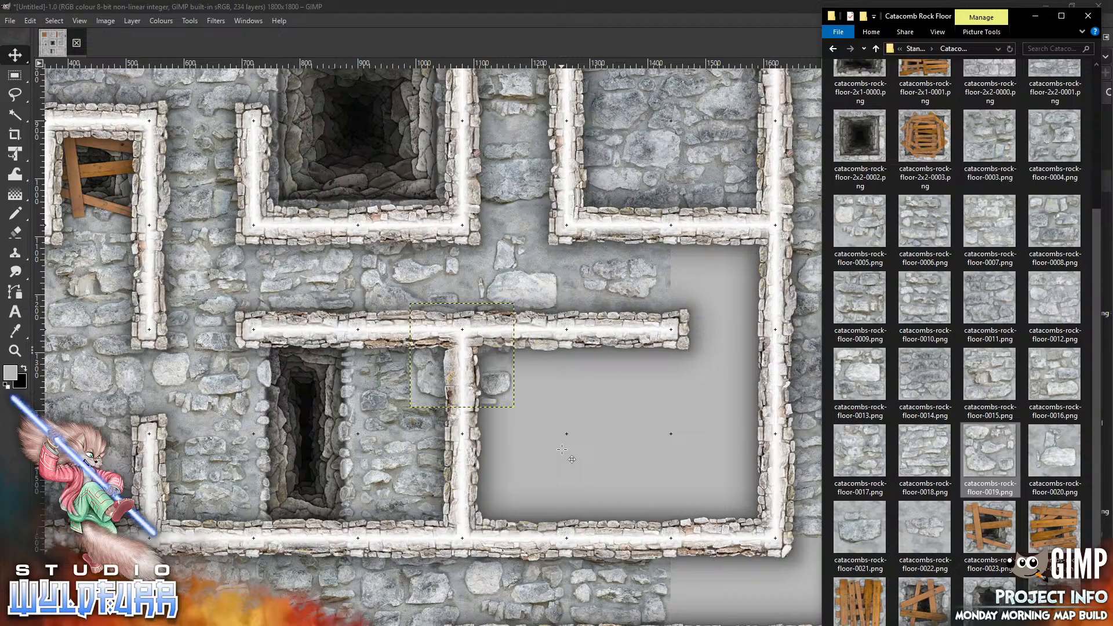
{"action": "key", "text": "alt+Tab"}
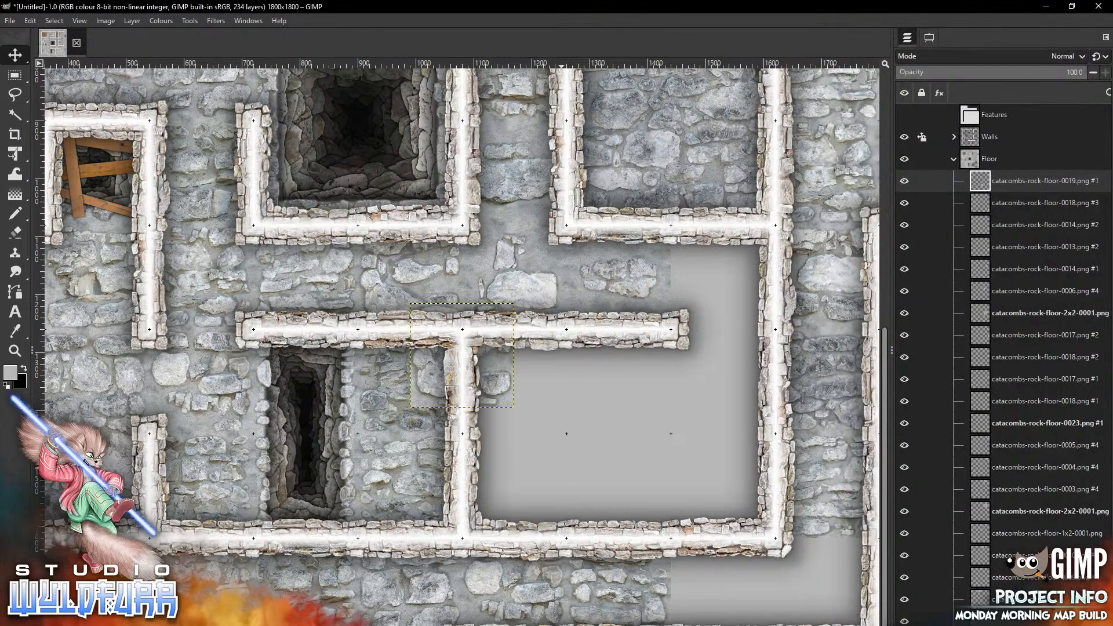
{"action": "key", "text": "alt+Tab"}
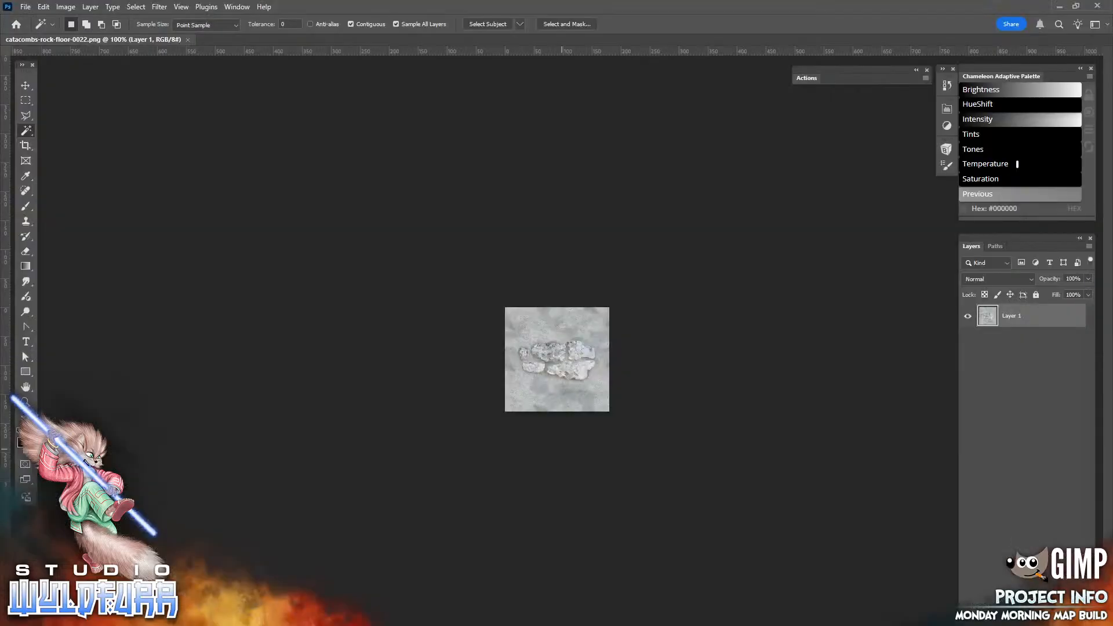
{"action": "left_click", "coordinate": [1098, 6]}
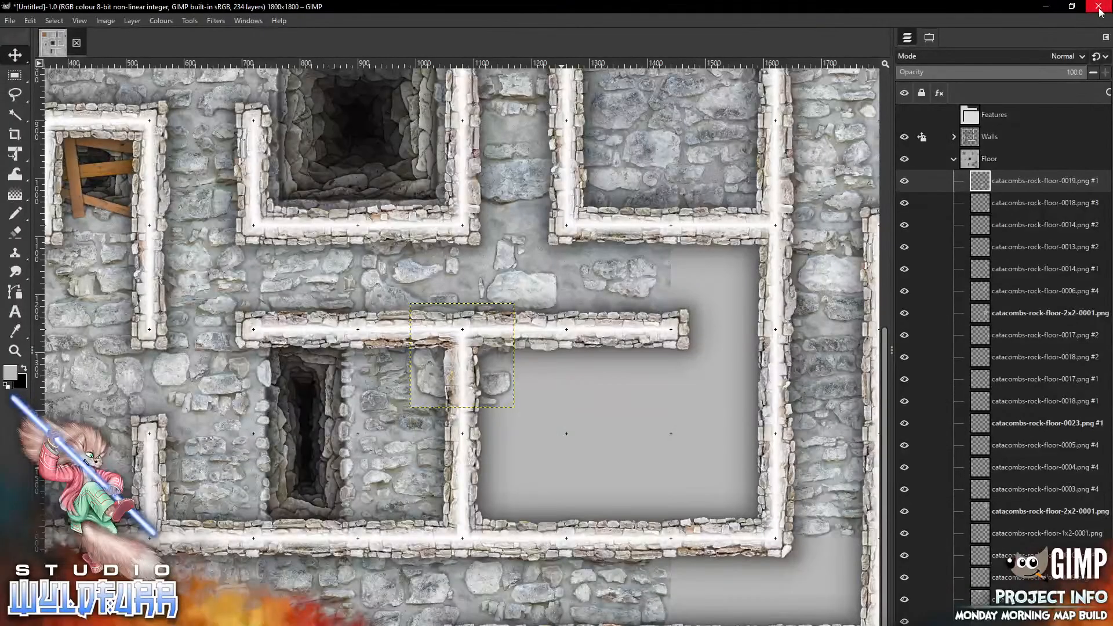
Add catacombs-rock-floor-0014.png and place it in the lower-left cell of the open room
{"action": "key", "text": "alt+Tab"}
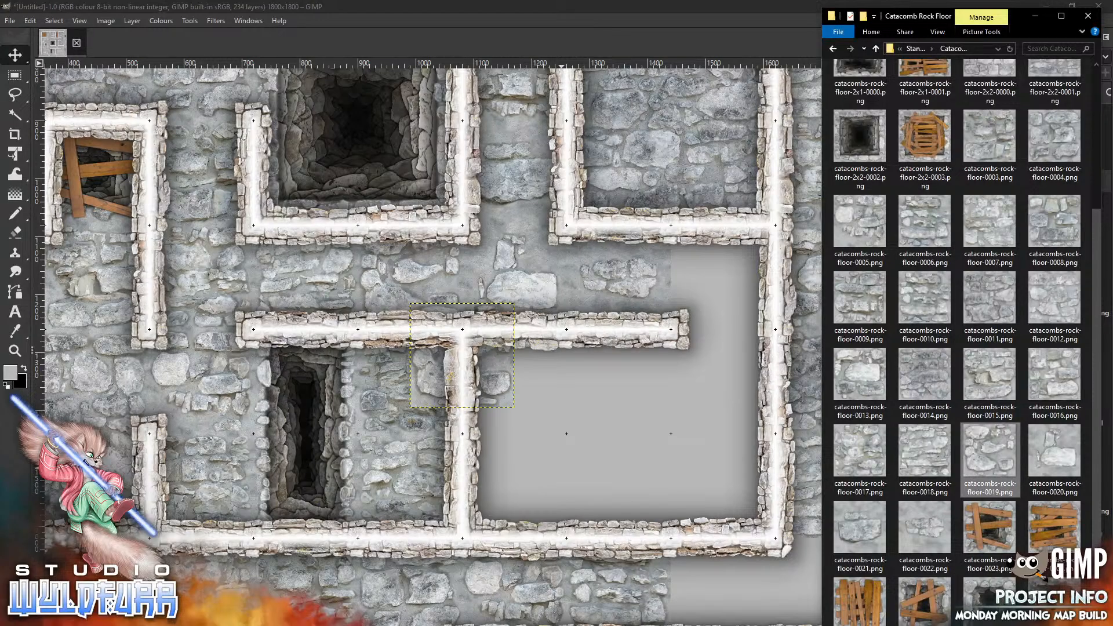
{"action": "left_click_drag", "start_coordinate": [922, 371], "coordinate": [569, 455]}
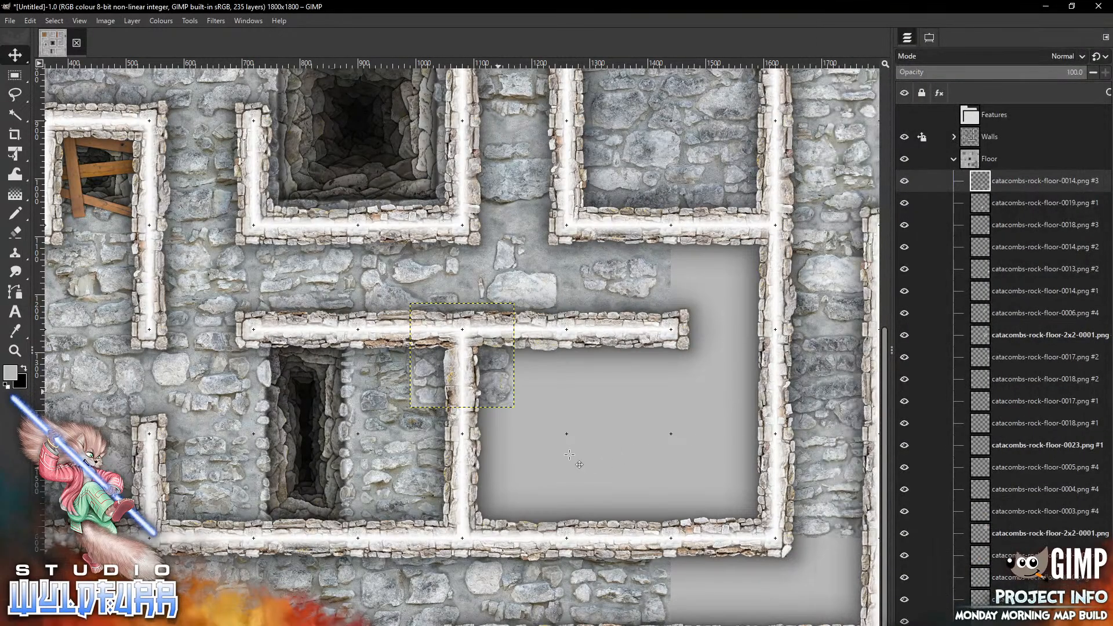
{"action": "mouse_move", "coordinate": [499, 391]}
{"action": "left_mouse_down"}
{"action": "mouse_move", "coordinate": [739, 480]}
{"action": "mouse_move", "coordinate": [724, 451]}
{"action": "mouse_move", "coordinate": [701, 494]}
{"action": "mouse_move", "coordinate": [739, 514]}
{"action": "mouse_move", "coordinate": [550, 522]}
{"action": "left_mouse_up"}
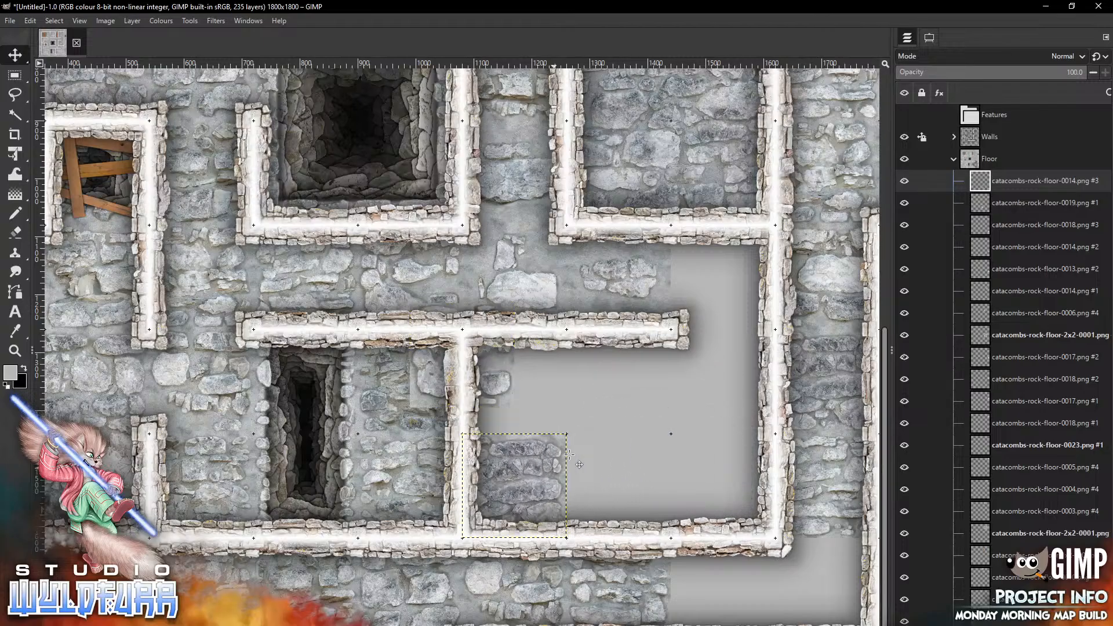
Pick the catacombs-rock-floor-0019 tile and move it into the room's upper-left cell
{"action": "left_click", "coordinate": [930, 37]}
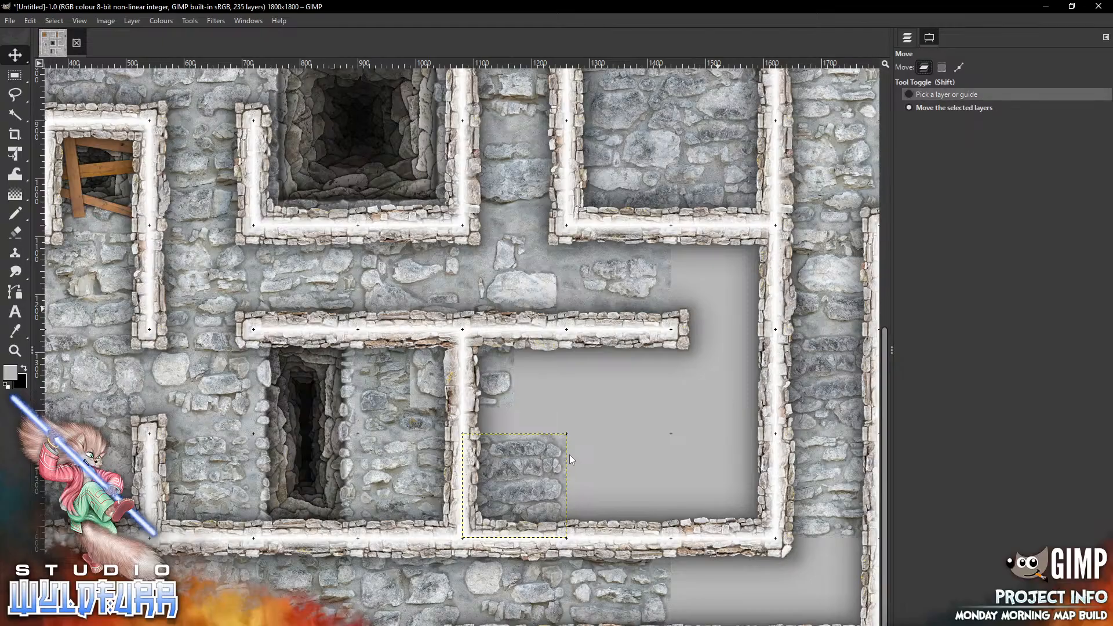
{"action": "left_click", "coordinate": [485, 387]}
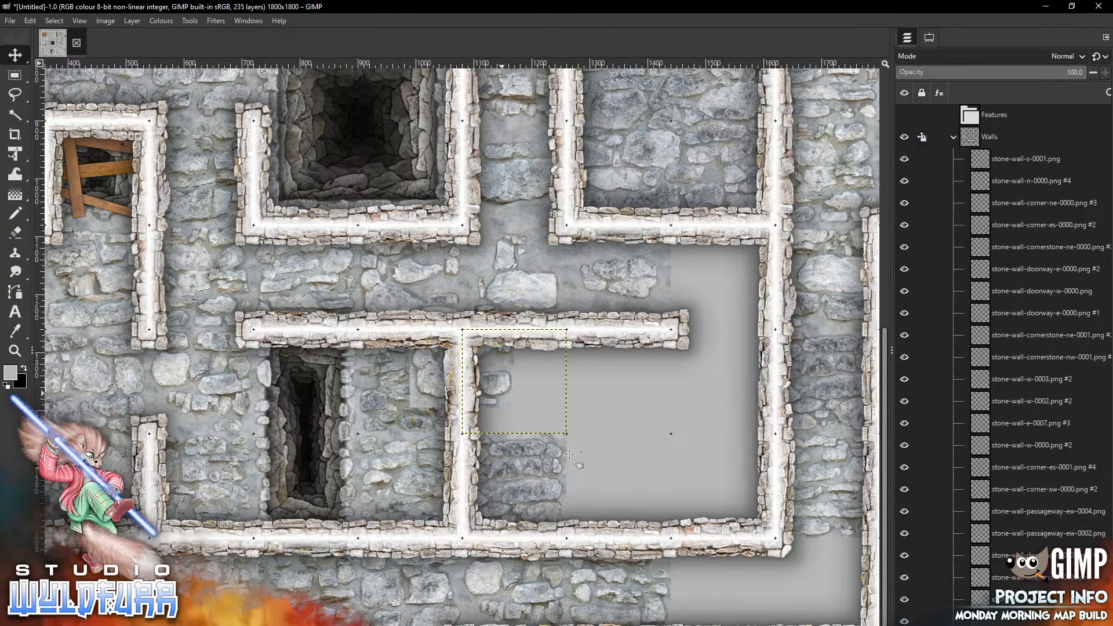
{"action": "left_click", "coordinate": [502, 394]}
{"action": "mouse_move", "coordinate": [500, 393]}
{"action": "left_mouse_down"}
{"action": "mouse_move", "coordinate": [537, 418]}
{"action": "mouse_move", "coordinate": [661, 420]}
{"action": "mouse_move", "coordinate": [553, 420]}
{"action": "left_mouse_up"}
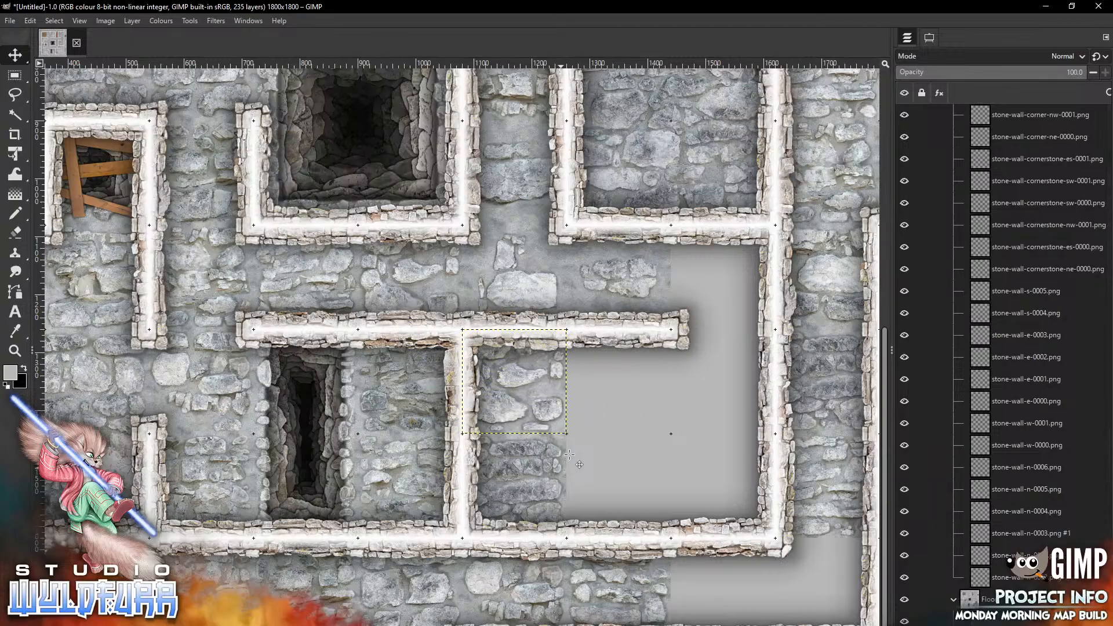
Add catacombs-rock-floor-0009.png and, moving the selected layers, place it in the room's upper middle cell
{"action": "key", "text": "alt+Tab"}
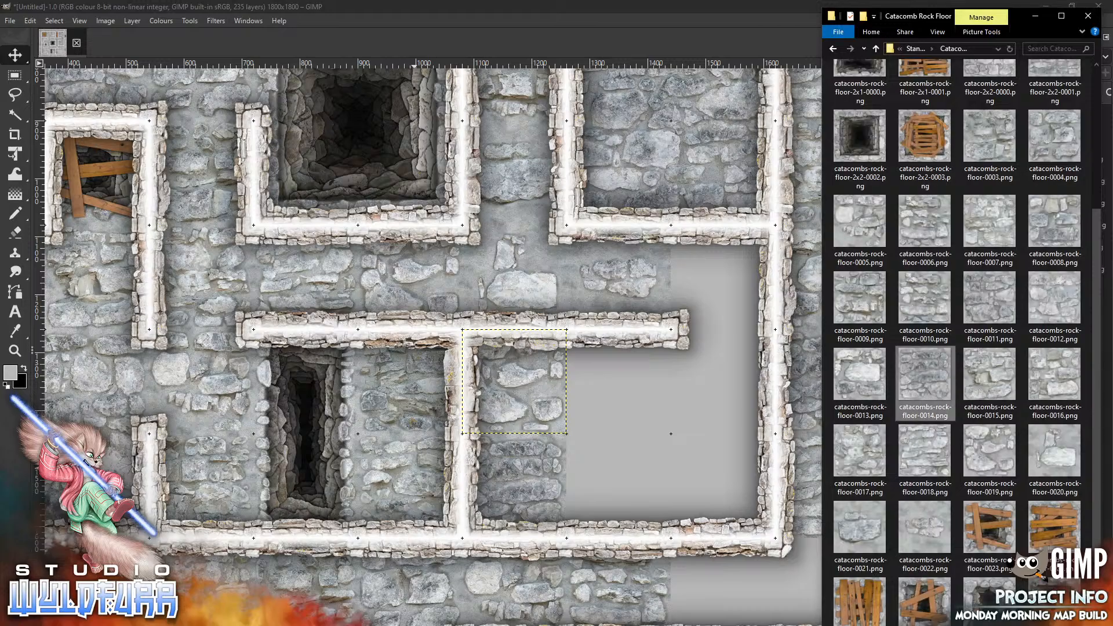
{"action": "left_click", "coordinate": [636, 417]}
{"action": "left_click_drag", "start_coordinate": [635, 417], "coordinate": [635, 417]}
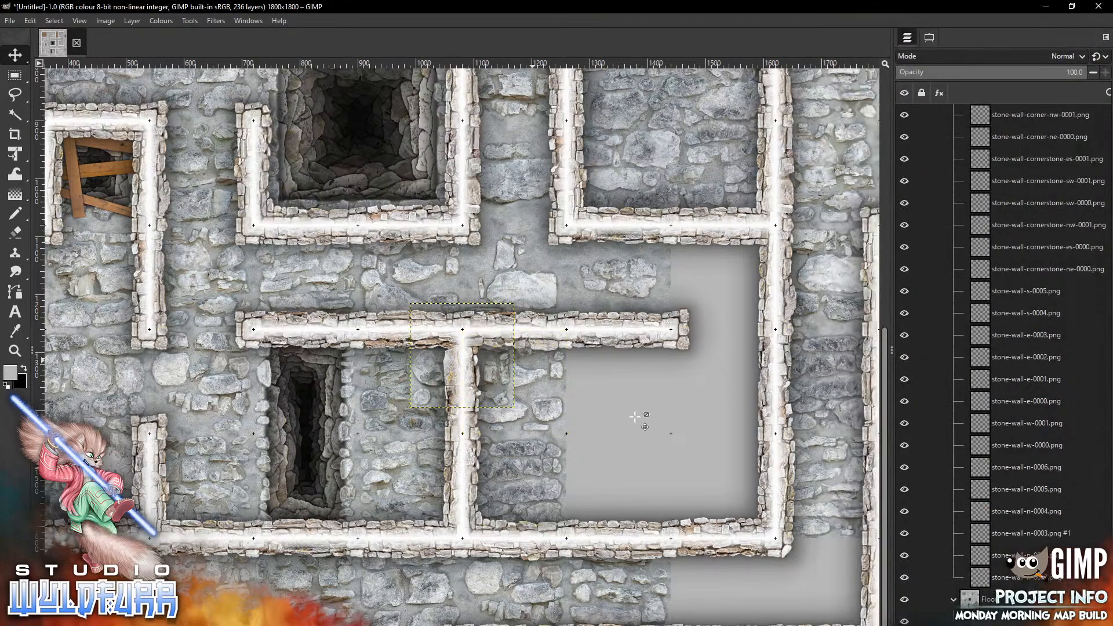
{"action": "left_click", "coordinate": [940, 108]}
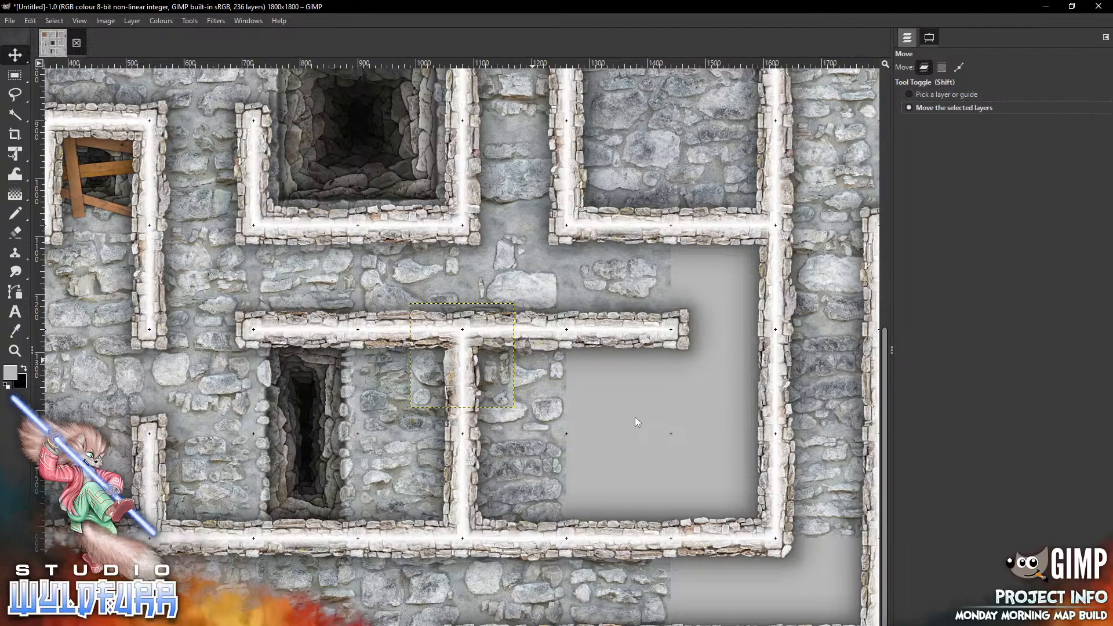
{"action": "left_click", "coordinate": [908, 38]}
{"action": "mouse_move", "coordinate": [503, 380]}
{"action": "left_mouse_down"}
{"action": "mouse_move", "coordinate": [629, 433]}
{"action": "mouse_move", "coordinate": [688, 439]}
{"action": "mouse_move", "coordinate": [660, 406]}
{"action": "mouse_move", "coordinate": [635, 417]}
{"action": "left_mouse_up"}
Add catacombs-rock-floor-0010.png and place it in the room's lower middle cell
{"action": "key", "text": "alt+Tab"}
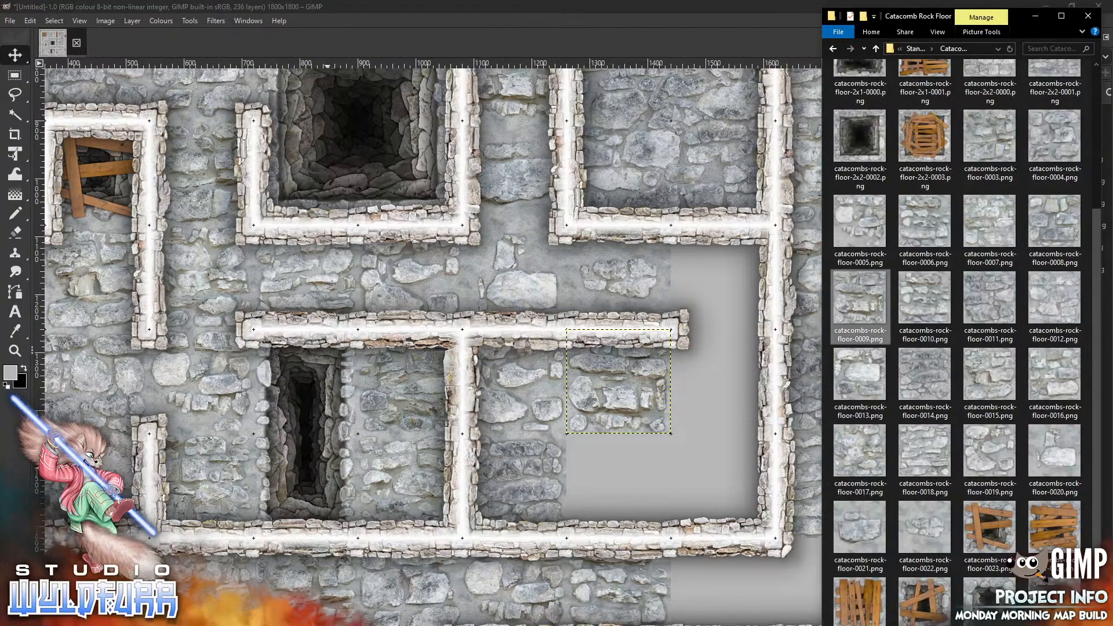
{"action": "left_click_drag", "start_coordinate": [928, 305], "coordinate": [654, 471]}
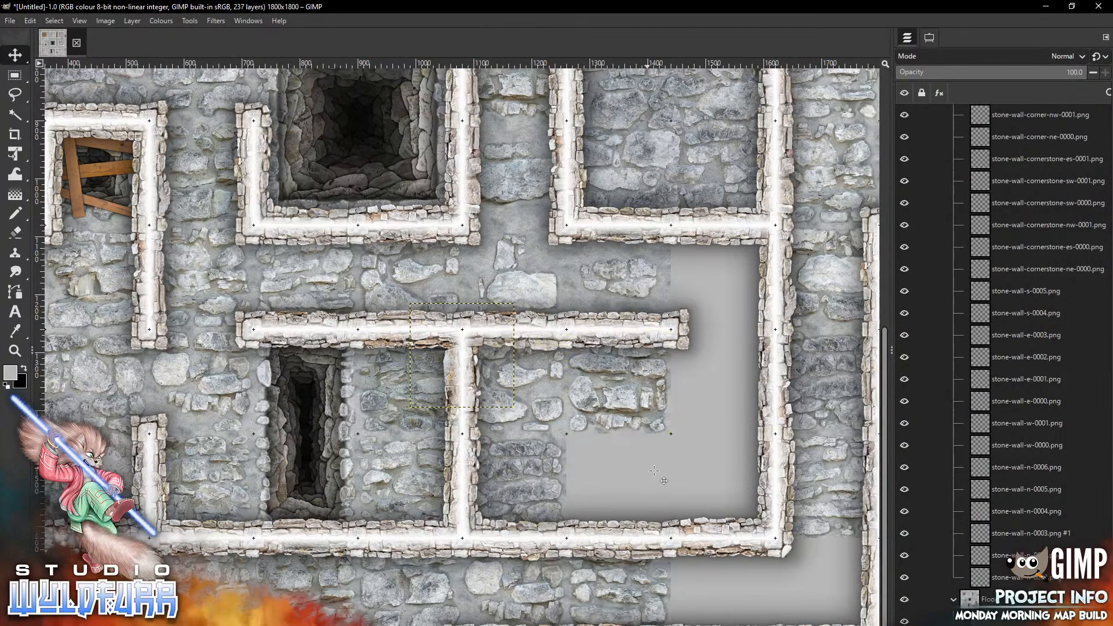
{"action": "mouse_move", "coordinate": [462, 356]}
{"action": "left_mouse_down"}
{"action": "mouse_move", "coordinate": [609, 477]}
{"action": "mouse_move", "coordinate": [628, 485]}
{"action": "mouse_move", "coordinate": [617, 480]}
{"action": "mouse_move", "coordinate": [655, 475]}
{"action": "left_mouse_up"}
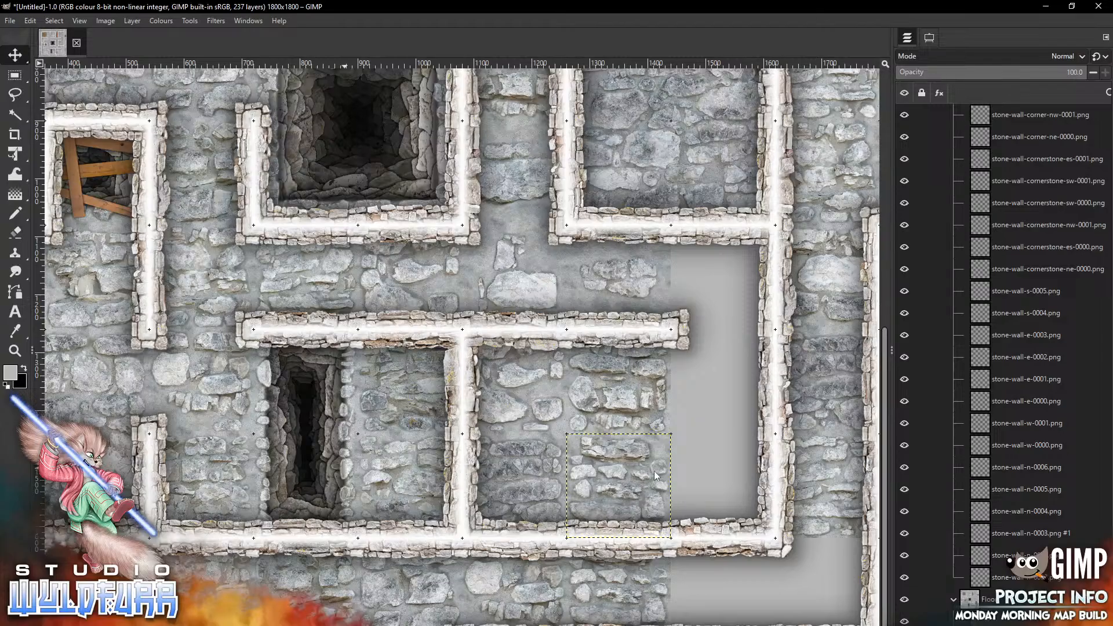
Add catacombs-rock-floor-0011.png and place it in the corridor cell above the room's right side
{"action": "key", "text": "alt+Tab"}
{"action": "left_click_drag", "start_coordinate": [991, 299], "coordinate": [659, 425]}
{"action": "left_click_drag", "start_coordinate": [462, 355], "coordinate": [723, 276]}
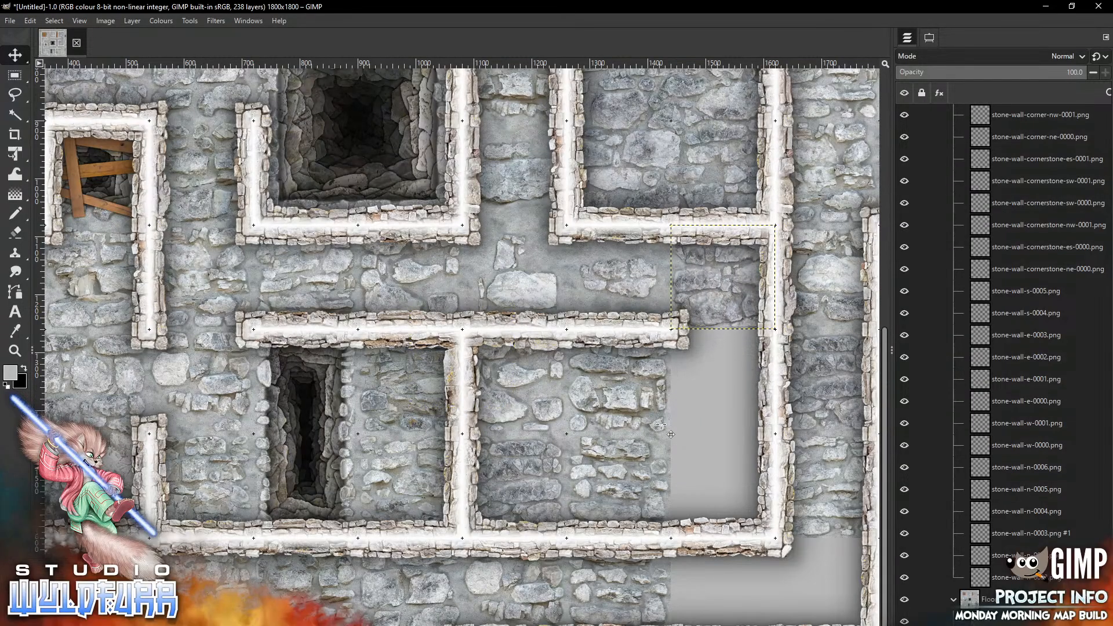
Paste catacombs-rock-floor-0012.png and move it into the room's upper-right cell
{"action": "key", "text": "alt+Tab"}
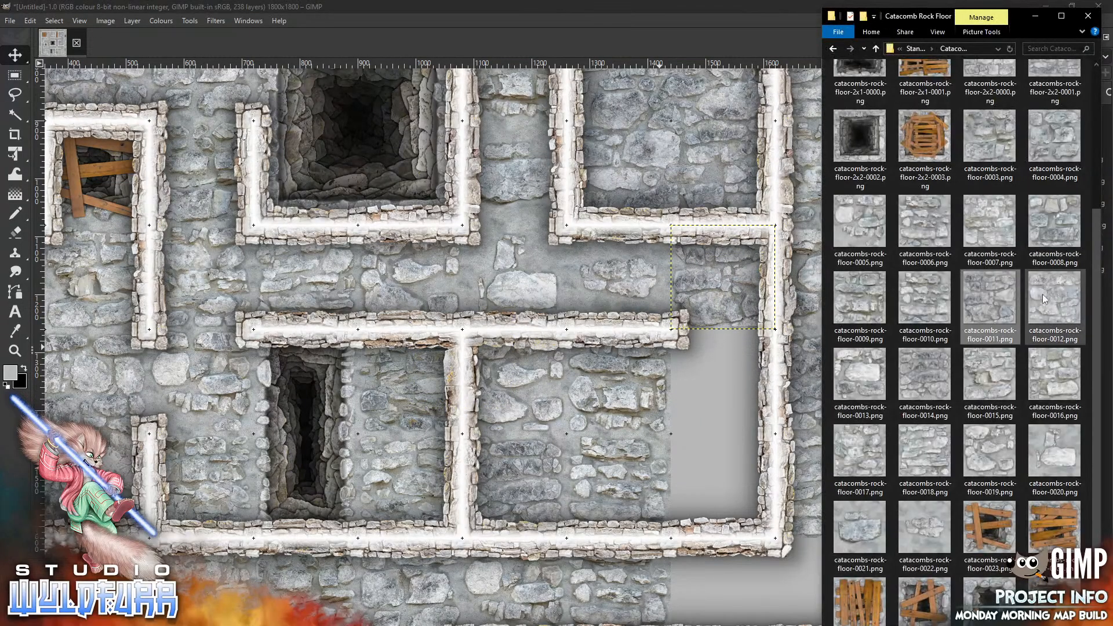
{"action": "key", "text": "alt+Tab"}
{"action": "key", "text": "ctrl+v"}
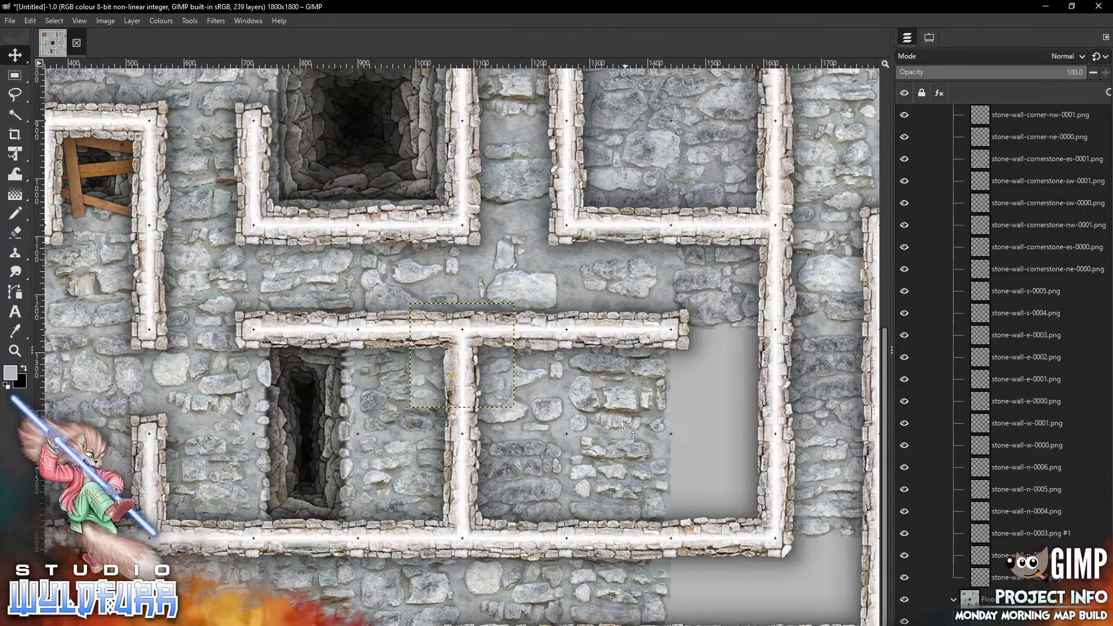
{"action": "left_click_drag", "start_coordinate": [494, 372], "coordinate": [755, 396]}
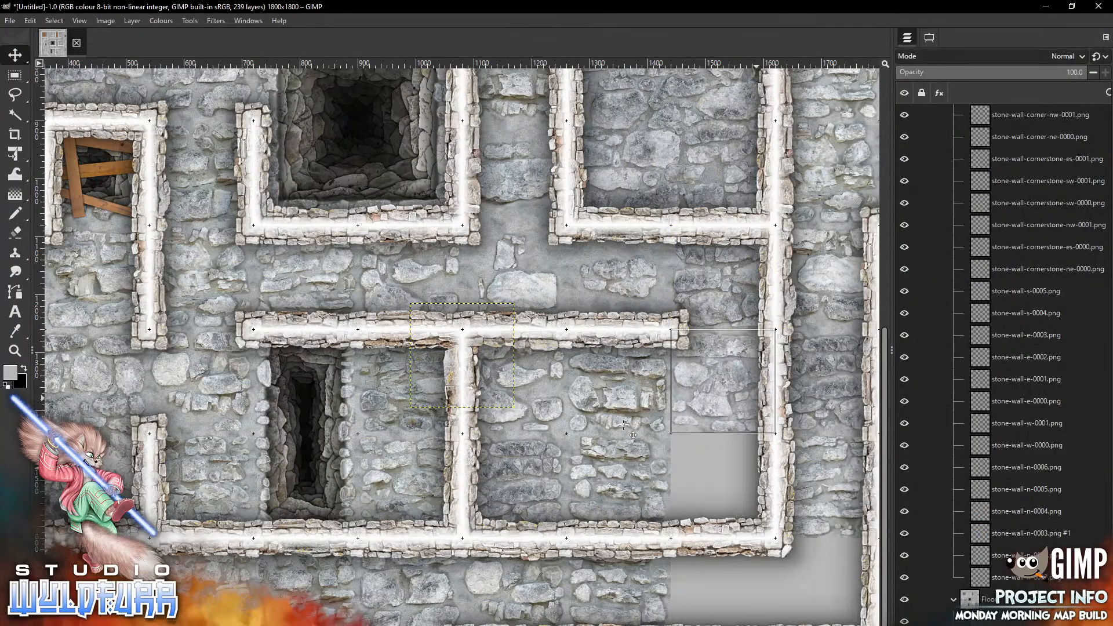
Add another rock floor tile and place it in the room's lower-right cell
{"action": "key", "text": "alt+Tab"}
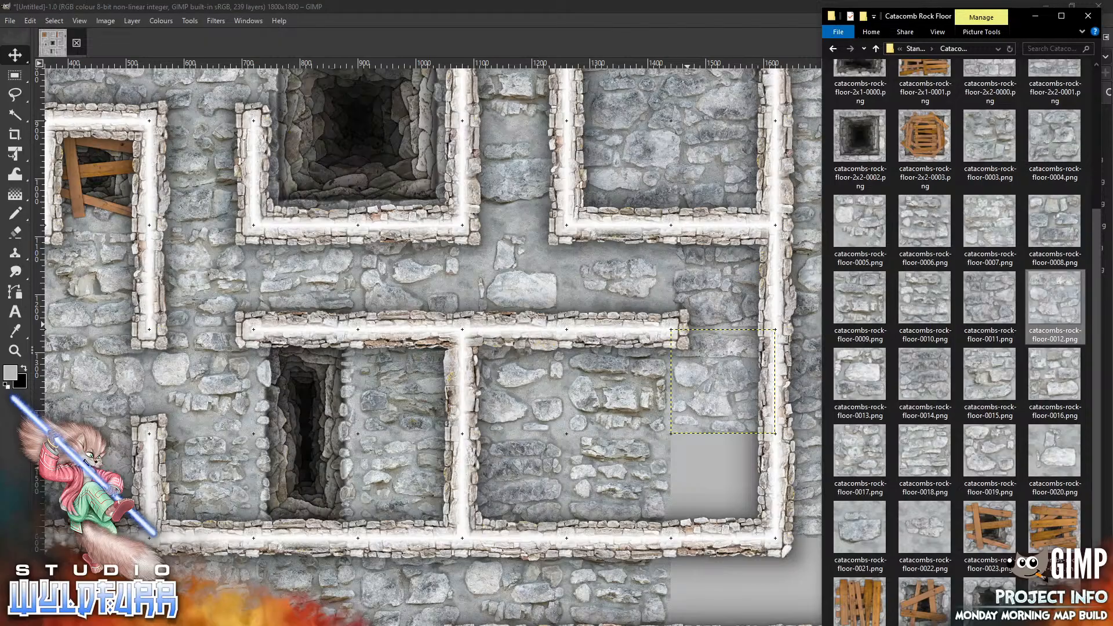
{"action": "left_click", "coordinate": [577, 426]}
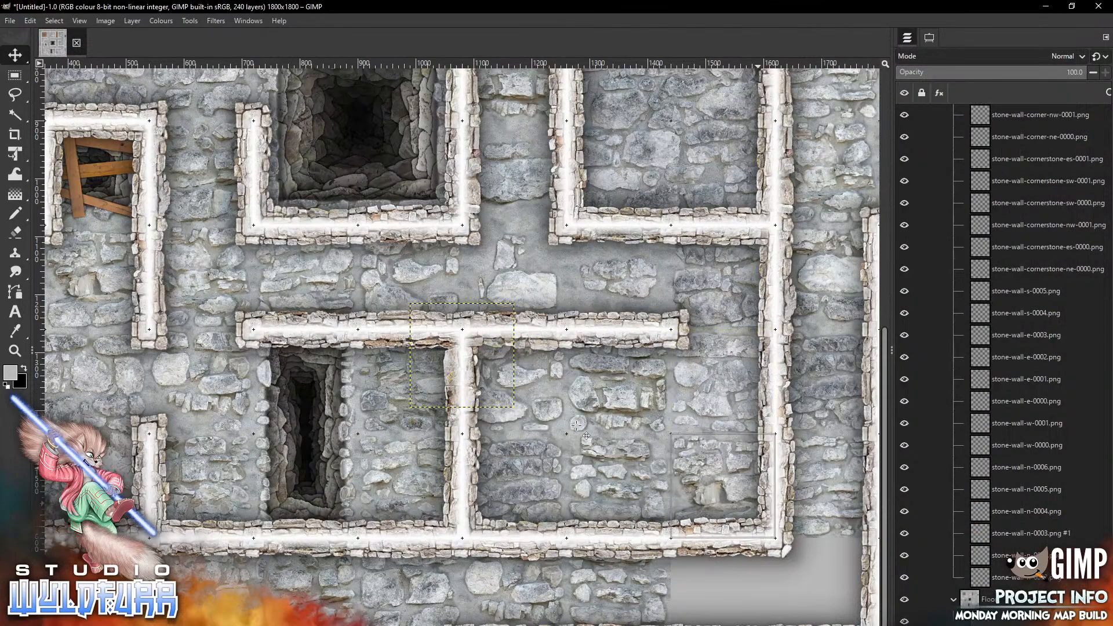
Add catacombs-rock-floor-0018.png and place it just below the room's bottom wall on the right
{"action": "key", "text": "alt+Tab"}
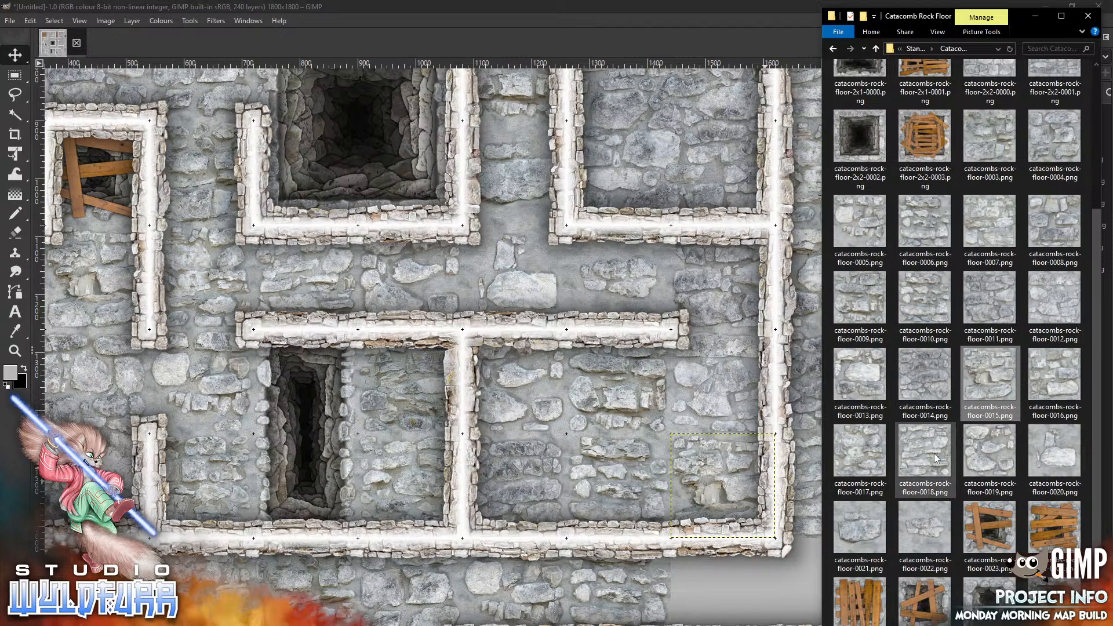
{"action": "left_click_drag", "start_coordinate": [925, 458], "coordinate": [644, 529]}
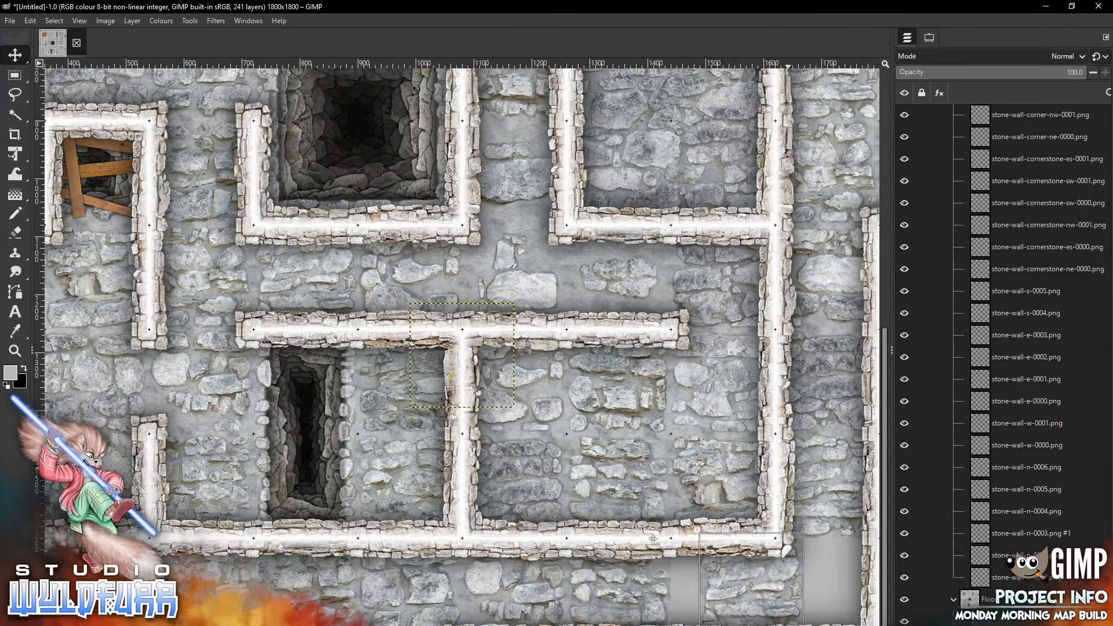
{"action": "left_click_drag", "start_coordinate": [644, 529], "coordinate": [644, 539]}
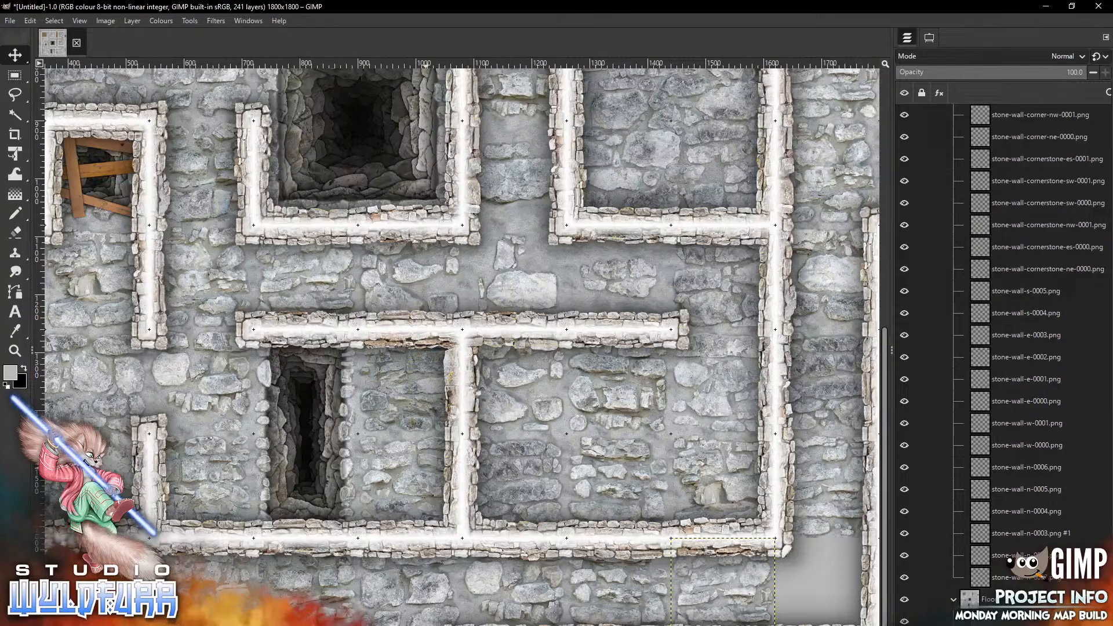
Paste another rock floor tile and move it to the bottom-right corner beyond the wall
{"action": "key", "text": "alt+Tab"}
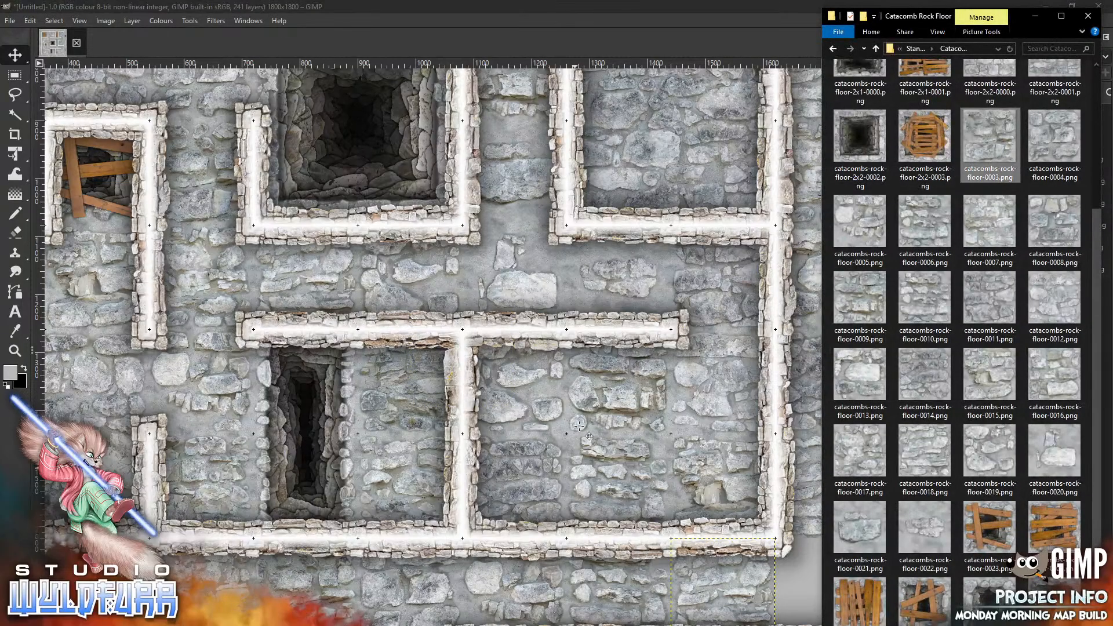
{"action": "left_click", "coordinate": [579, 426]}
{"action": "key", "text": "ctrl+v"}
{"action": "left_click_drag", "start_coordinate": [487, 351], "coordinate": [858, 586]}
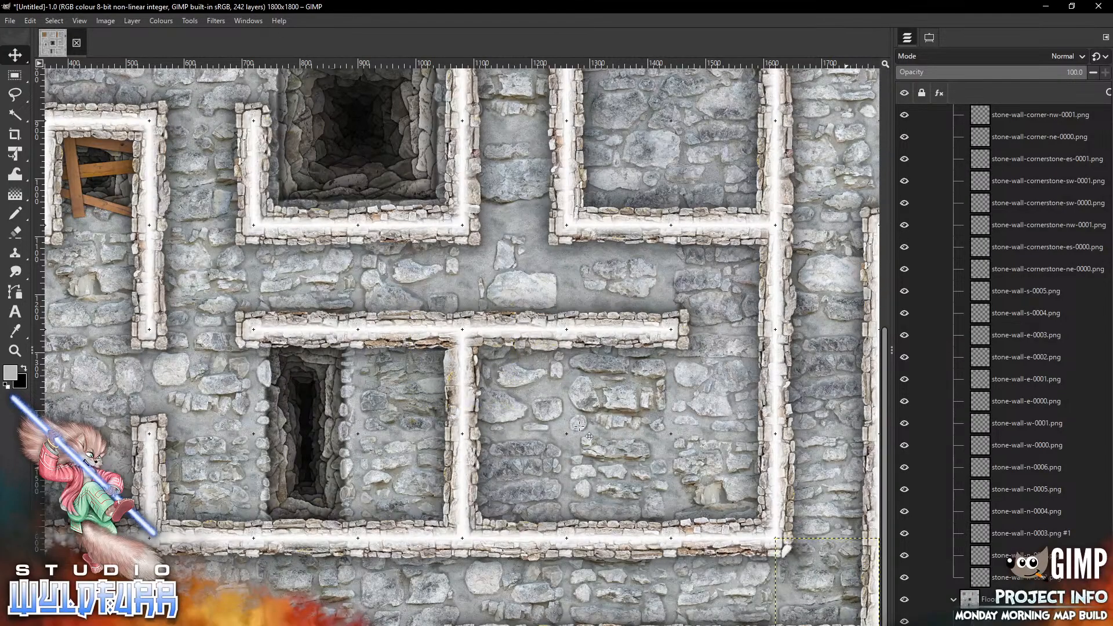
Start saving the image and browse to Dropbox > Projects > Pack Builds - Map Tiles > Endless Dungeon Crawl
{"action": "left_click", "coordinate": [80, 20]}
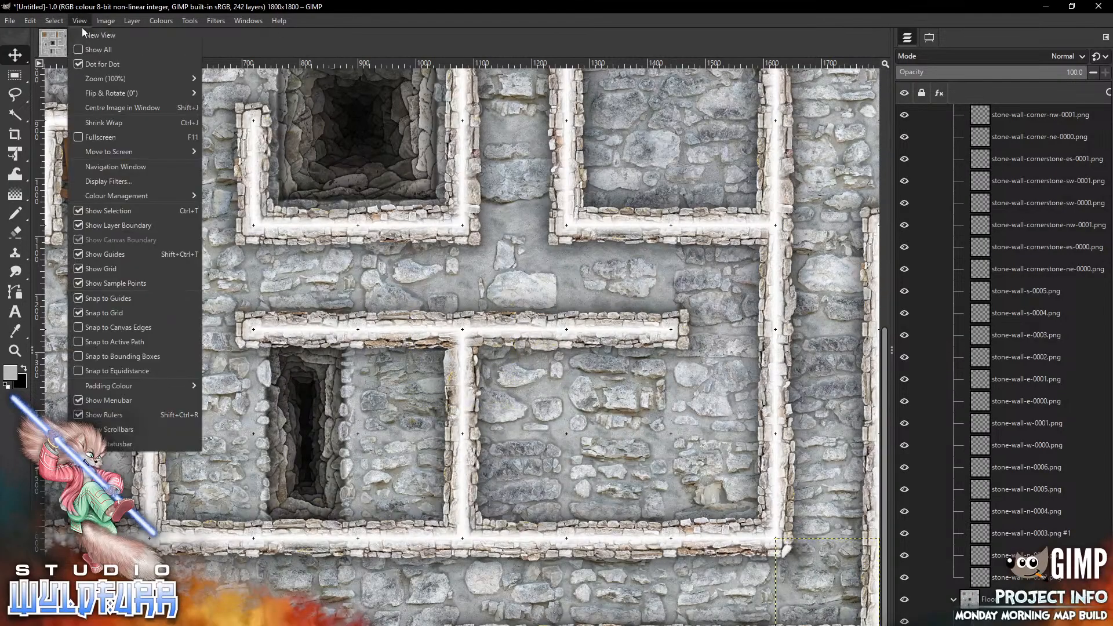
{"action": "mouse_move", "coordinate": [105, 78]}
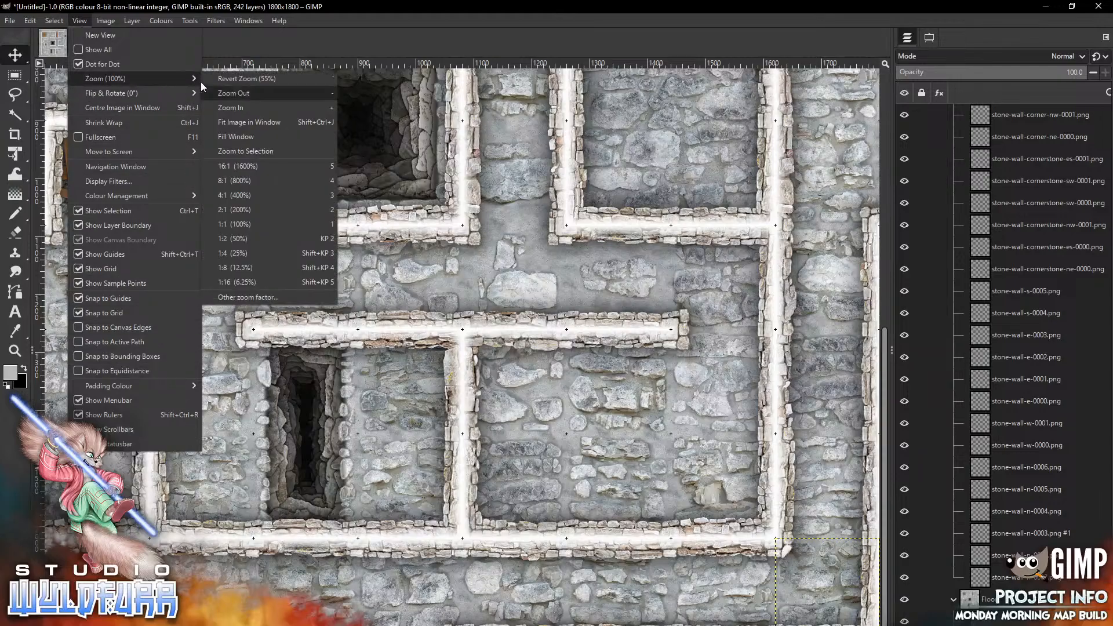
{"action": "left_click", "coordinate": [249, 122]}
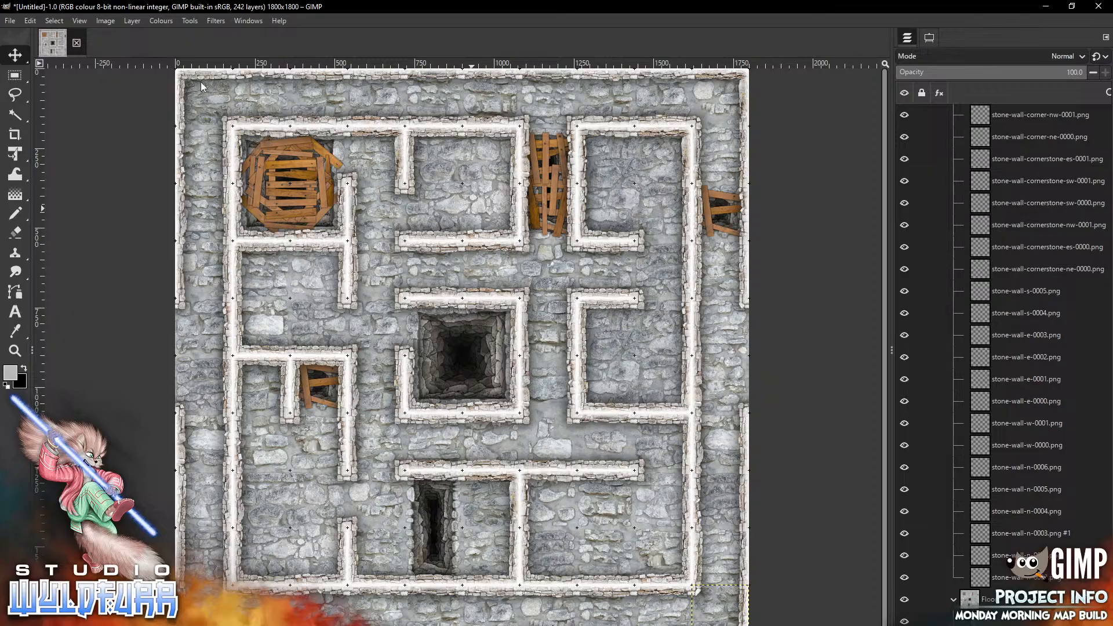
{"action": "left_click", "coordinate": [10, 20]}
{"action": "key", "text": "Return"}
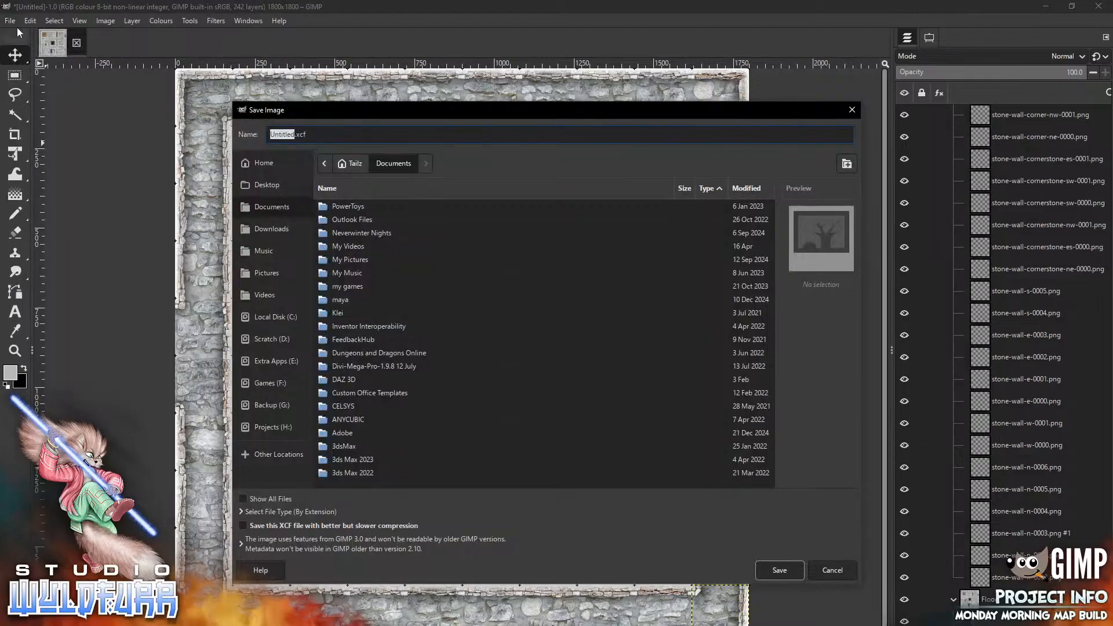
{"action": "left_click", "coordinate": [269, 427]}
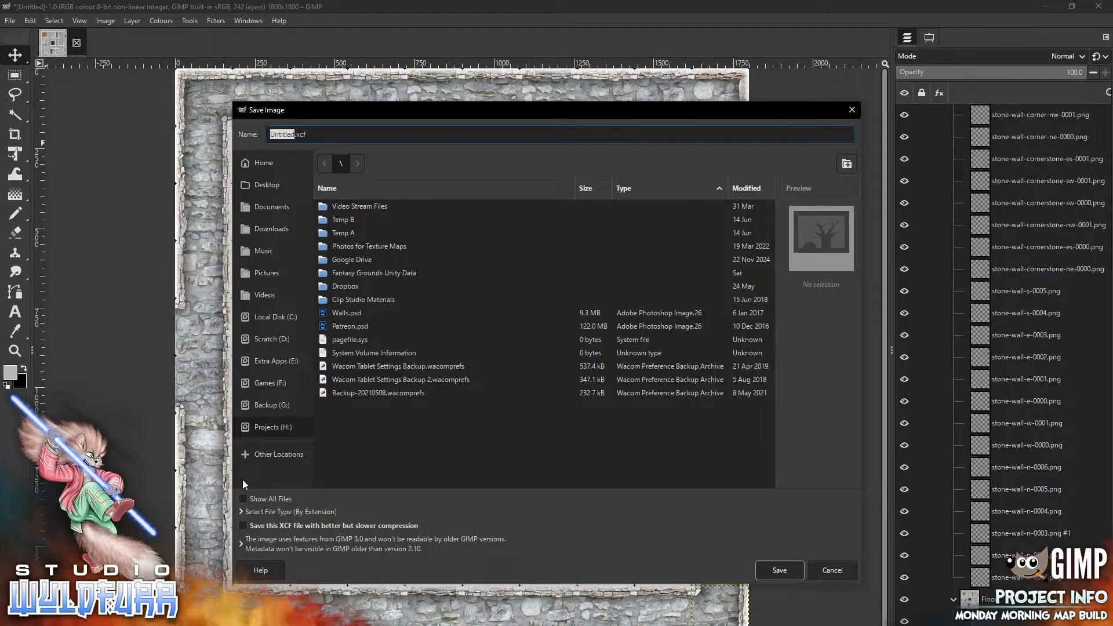
{"action": "double_click", "coordinate": [346, 286]}
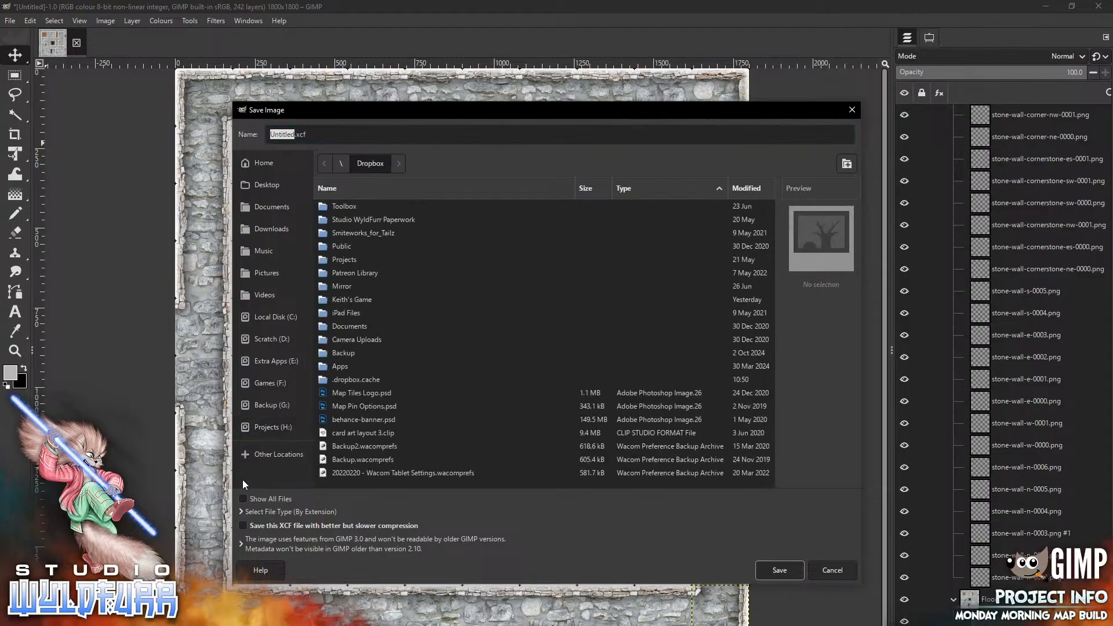
{"action": "double_click", "coordinate": [344, 260]}
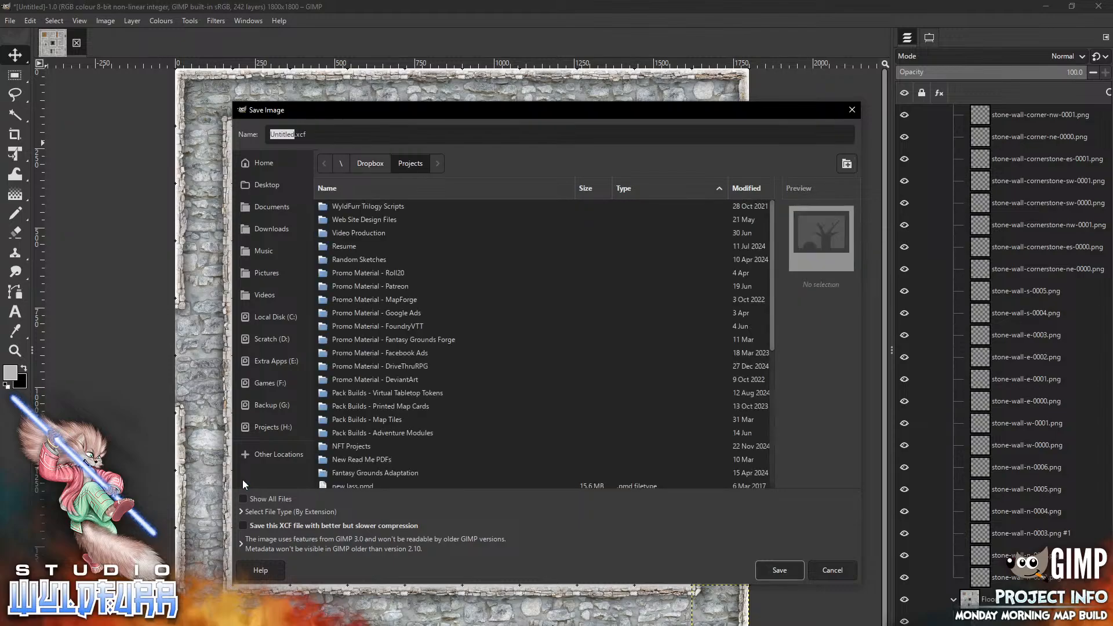
{"action": "double_click", "coordinate": [367, 419]}
{"action": "left_click", "coordinate": [368, 299]}
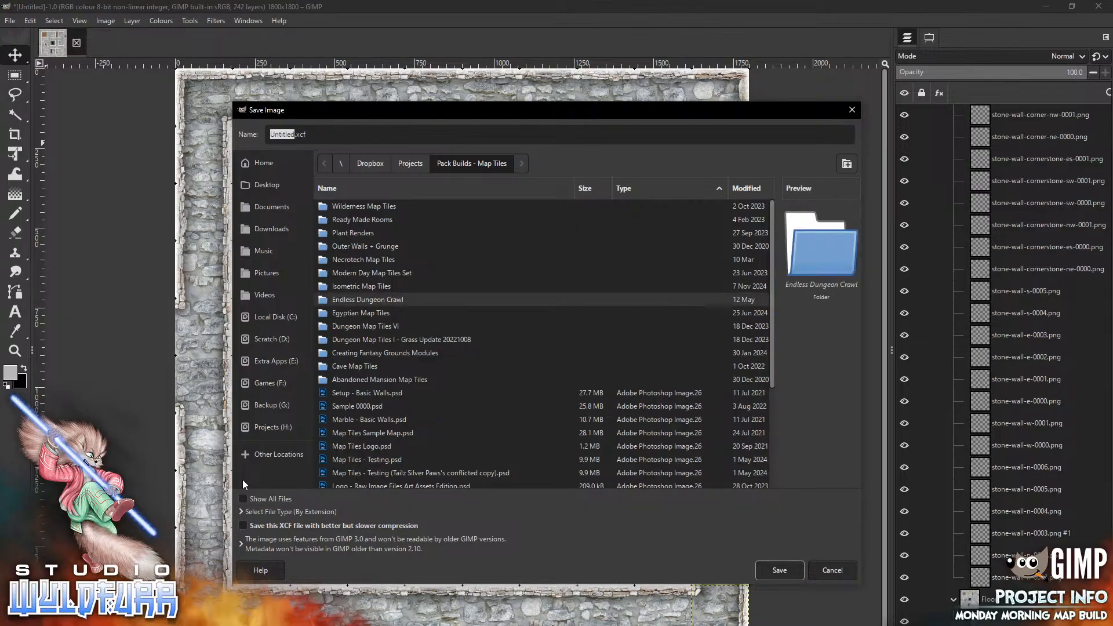
{"action": "double_click", "coordinate": [367, 300]}
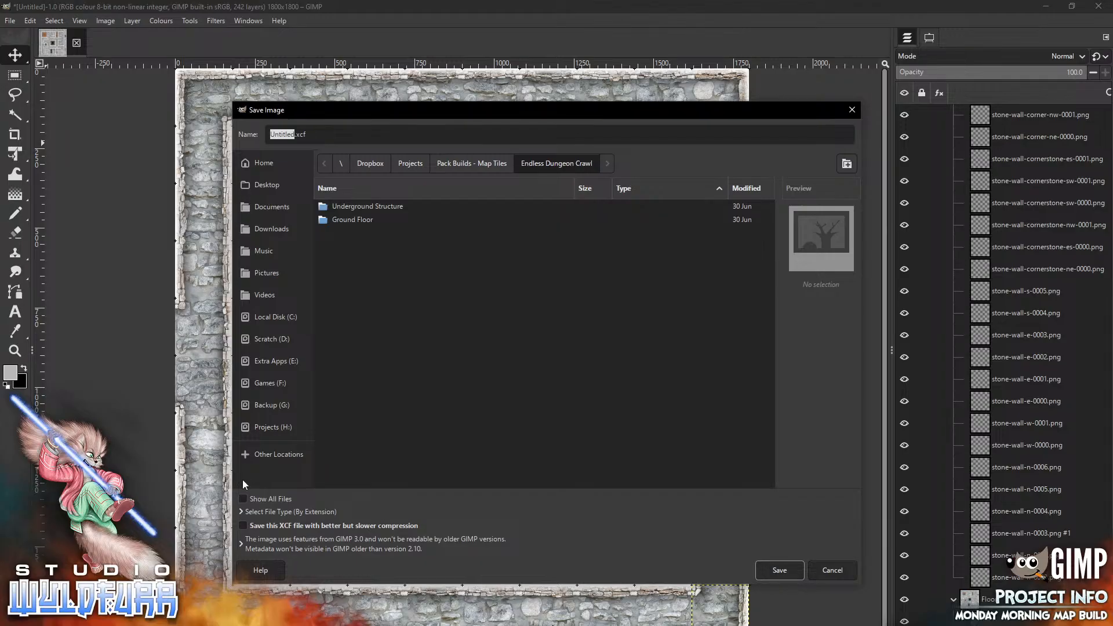
Save the image in the Underground Structure folder as "Underground Floor - Catacombs Underground - north edge - 0000.xcf"
{"action": "double_click", "coordinate": [368, 206]}
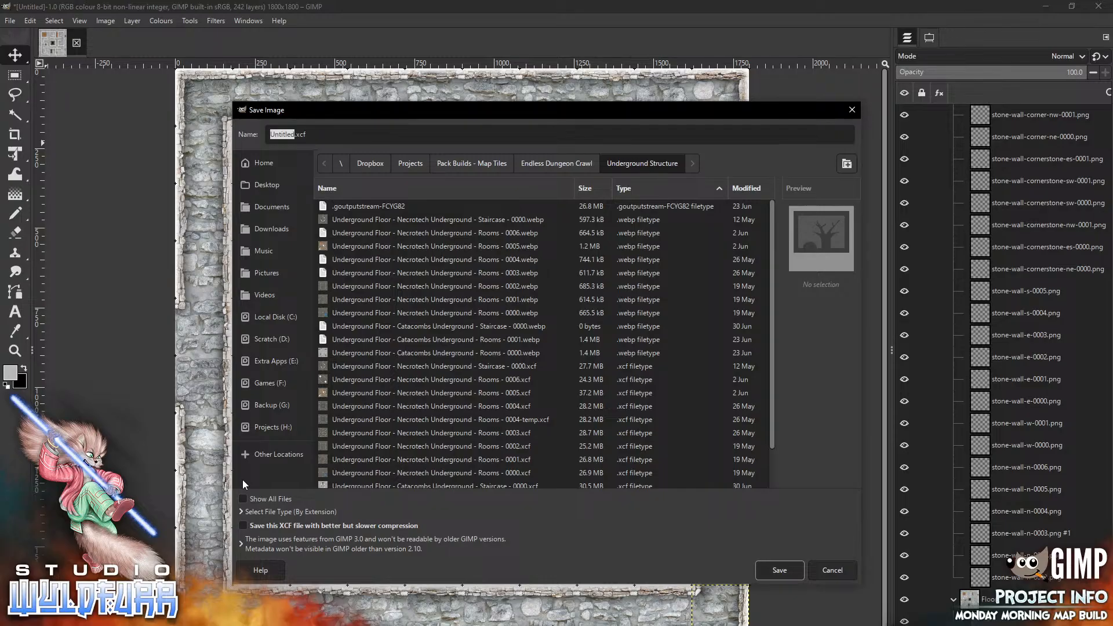
{"action": "scroll", "coordinate": [545, 342], "scroll_direction": "down", "scroll_amount": 3}
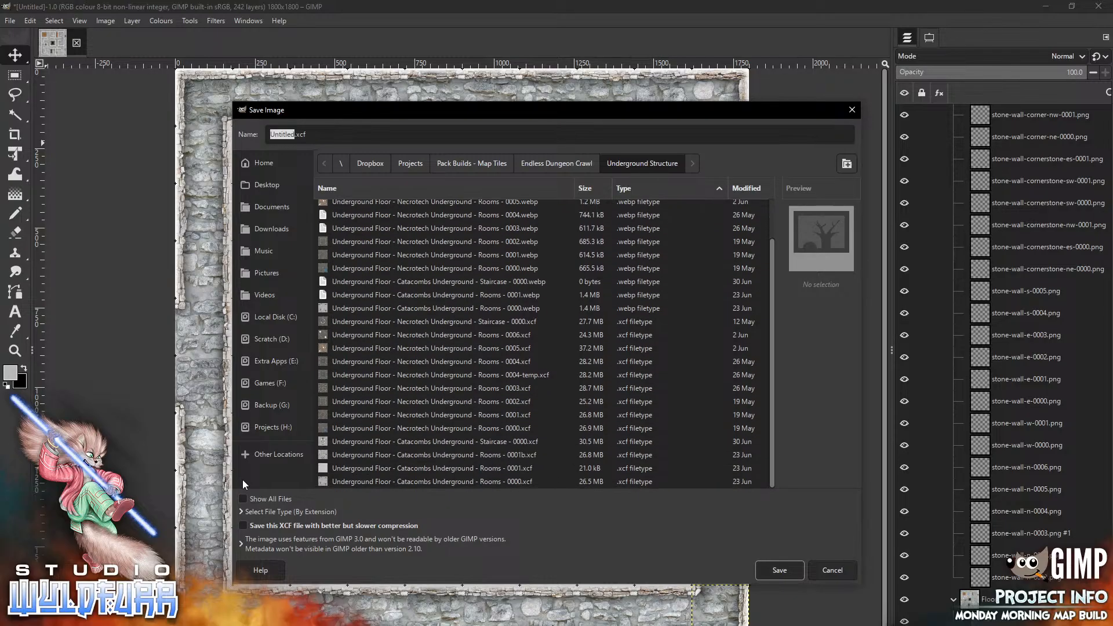
{"action": "left_click", "coordinate": [435, 441]}
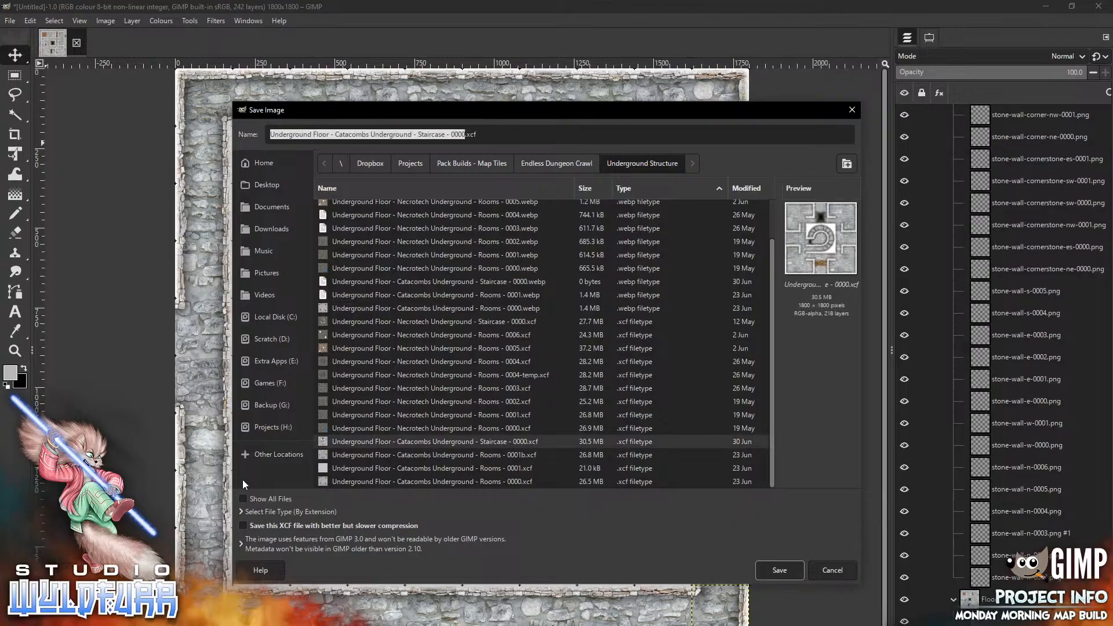
{"action": "left_click", "coordinate": [434, 135]}
{"action": "key", "text": "shift+Right"}
{"action": "key", "text": "shift+Right"}
{"action": "key", "text": "shift+Right"}
{"action": "key", "text": "shift+Right"}
{"action": "key", "text": "shift+Right"}
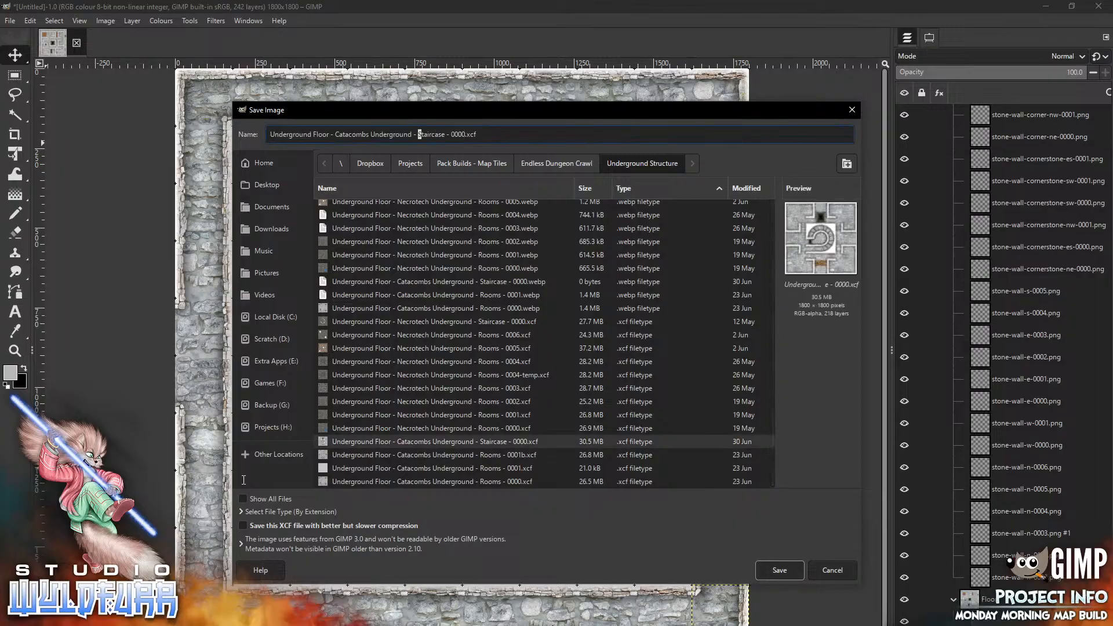
{"action": "key", "text": "shift+Right"}
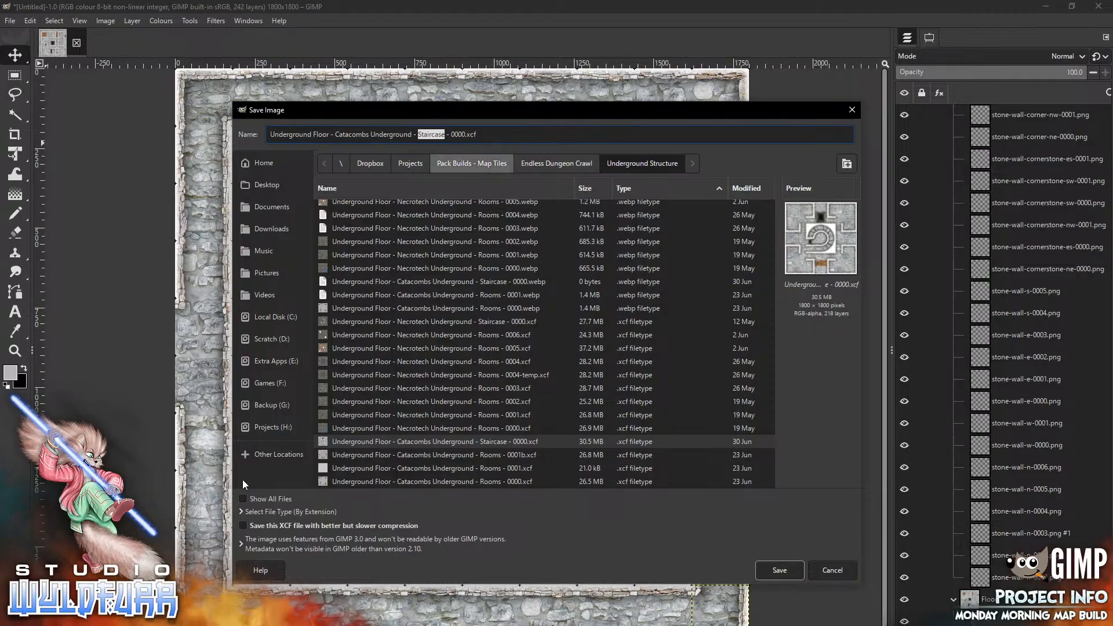
{"action": "type", "text": "north"}
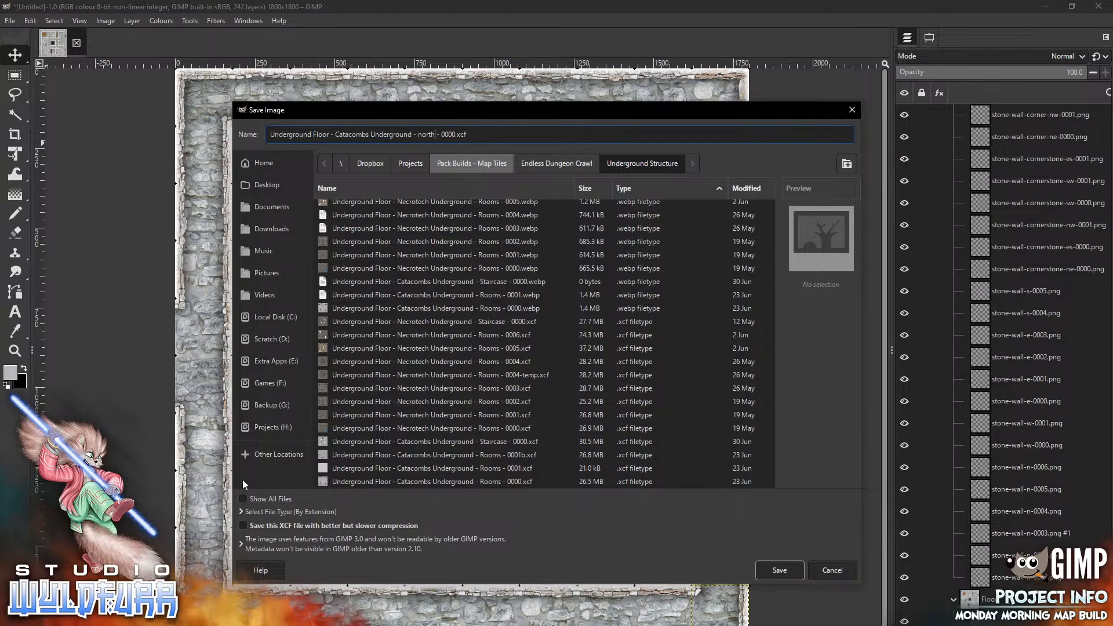
{"action": "type", "text": " edge"}
{"action": "key", "text": "Return"}
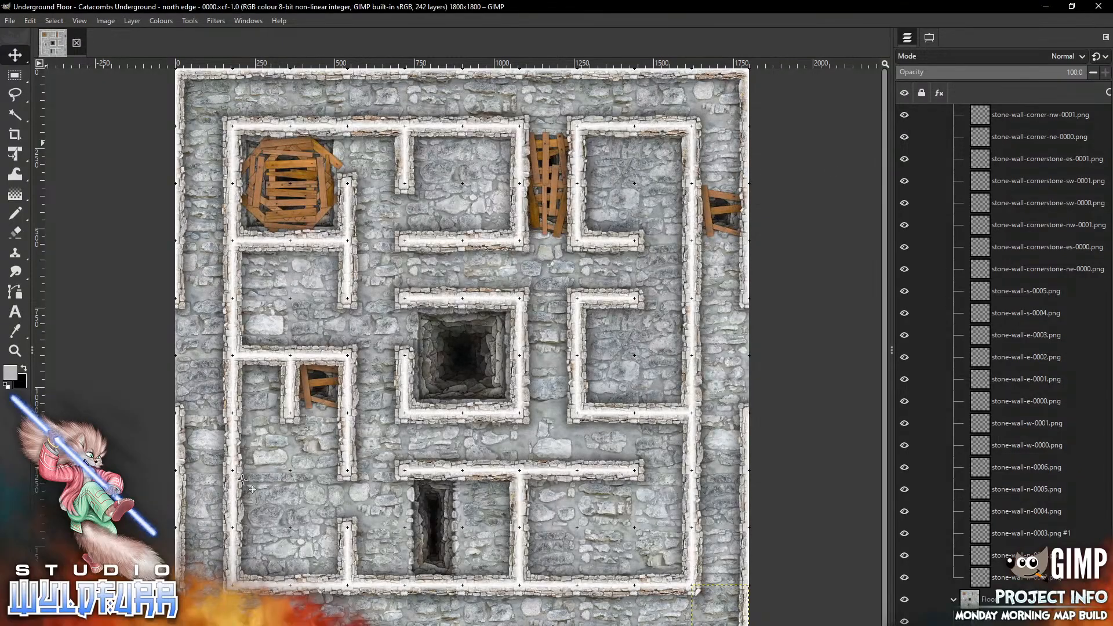
{"action": "left_click", "coordinate": [9, 21]}
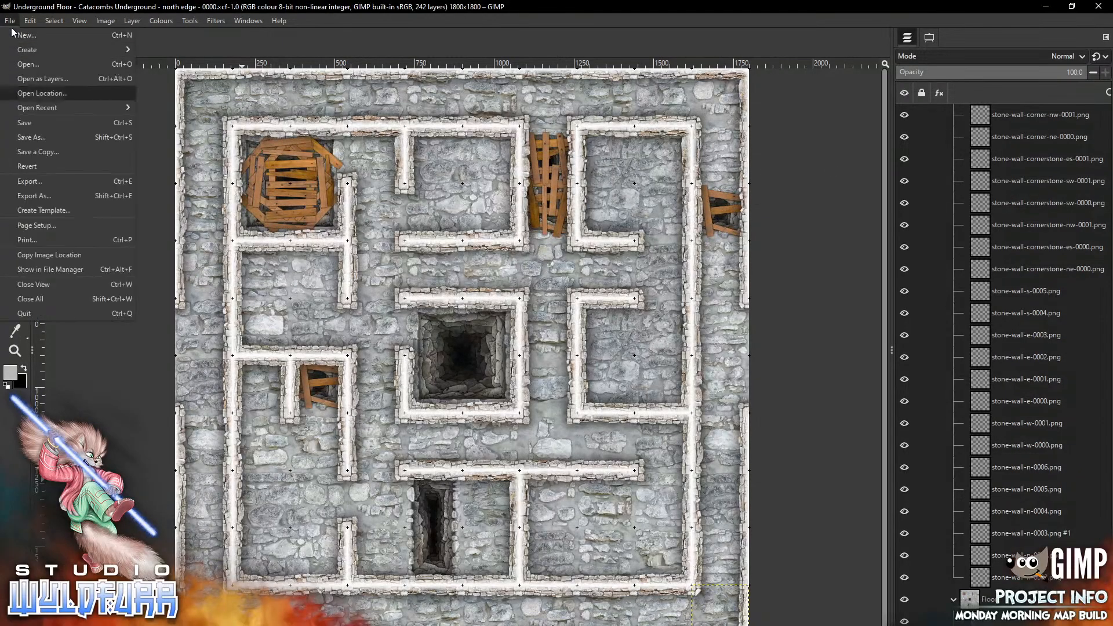
{"action": "key", "text": "Return"}
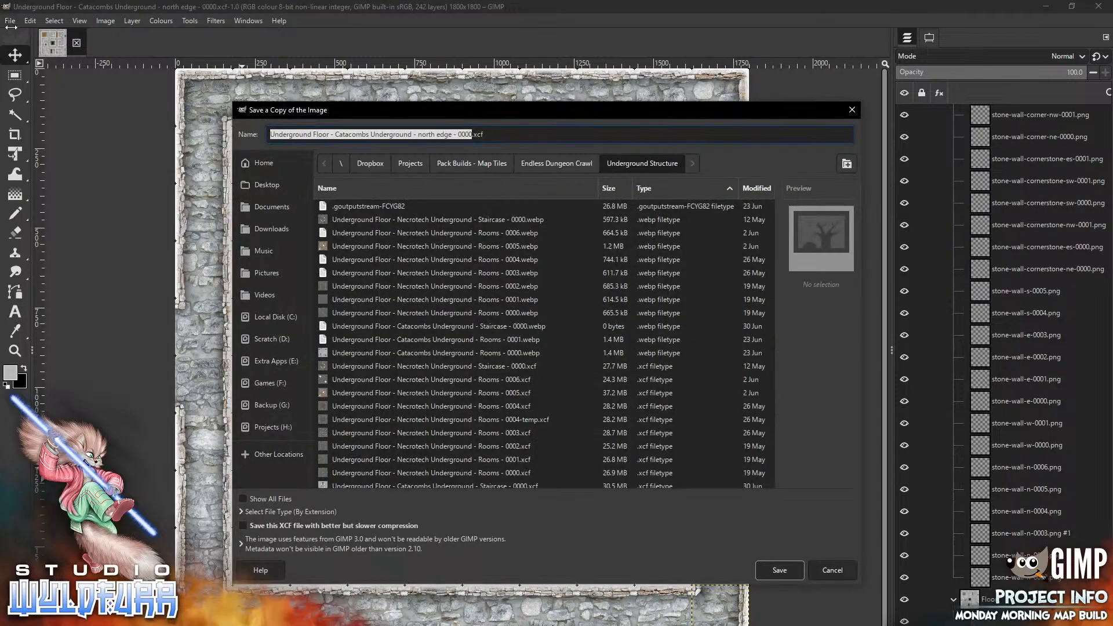
{"action": "left_click", "coordinate": [281, 519]}
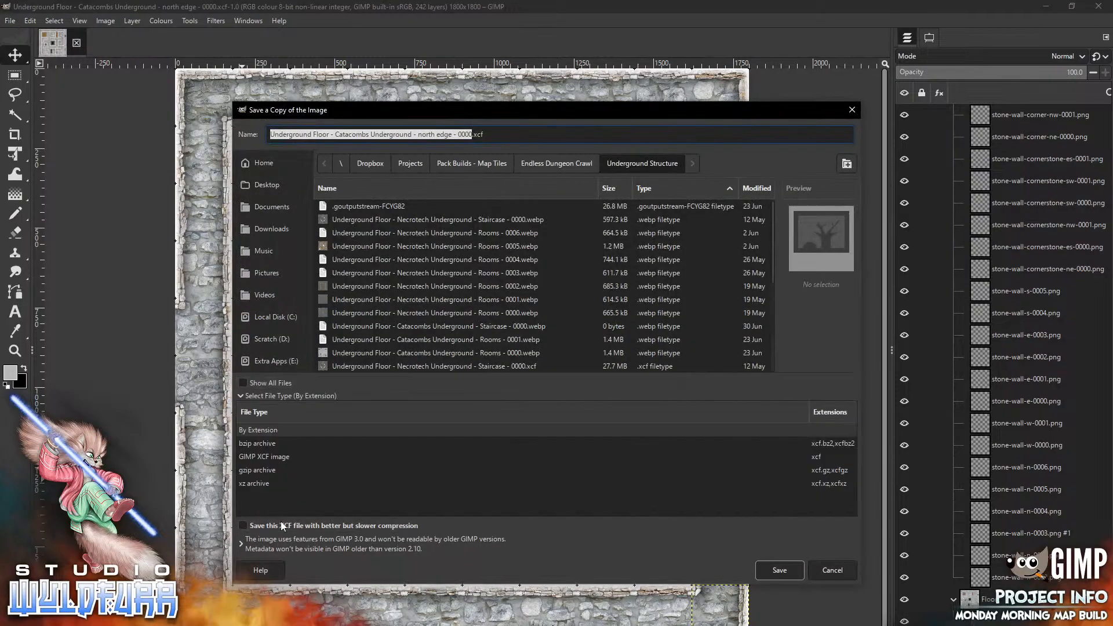
{"action": "left_click", "coordinate": [243, 544]}
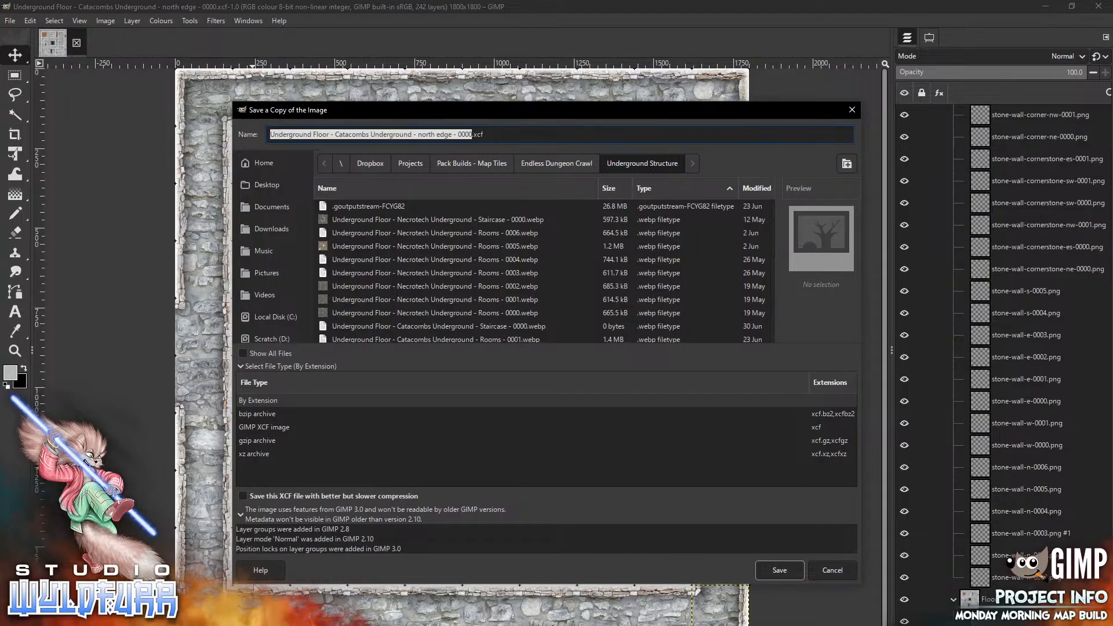
{"action": "left_click", "coordinate": [835, 571]}
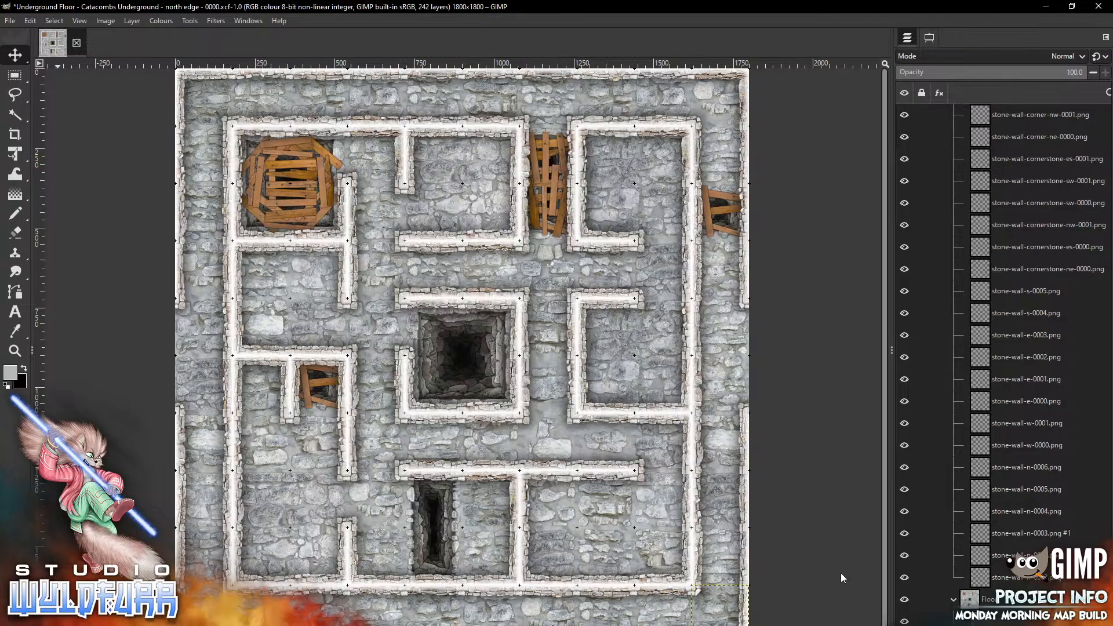
Export the map as a WebP image named "Underground Floor - Catacombs Underground - north edge - 0000.webp"
{"action": "left_click", "coordinate": [11, 22]}
{"action": "left_click", "coordinate": [44, 196]}
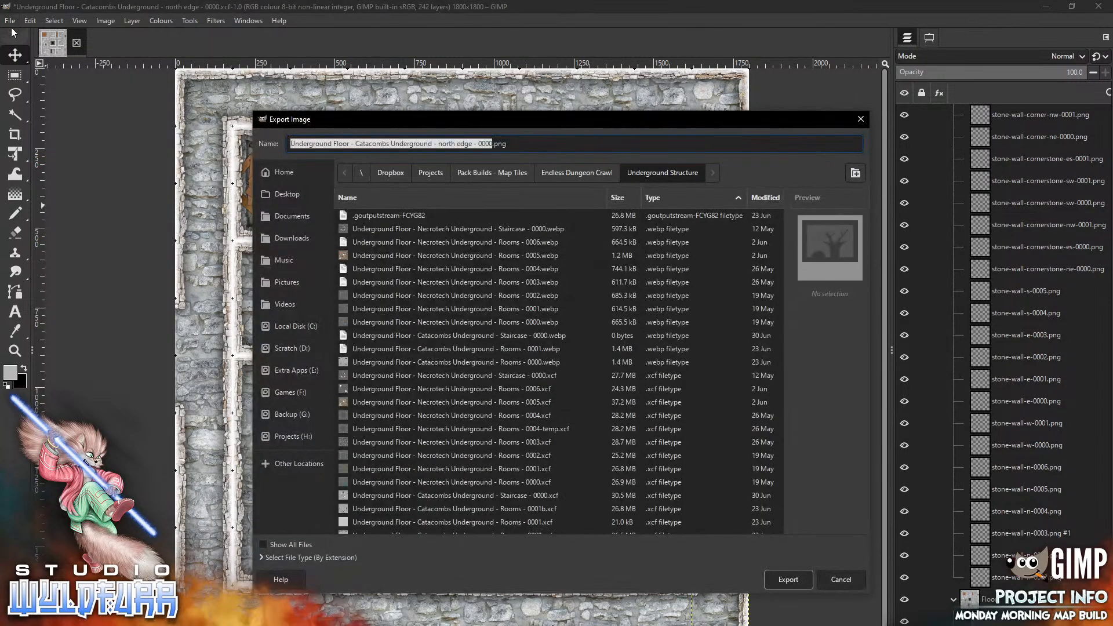
{"action": "left_click", "coordinate": [262, 557]}
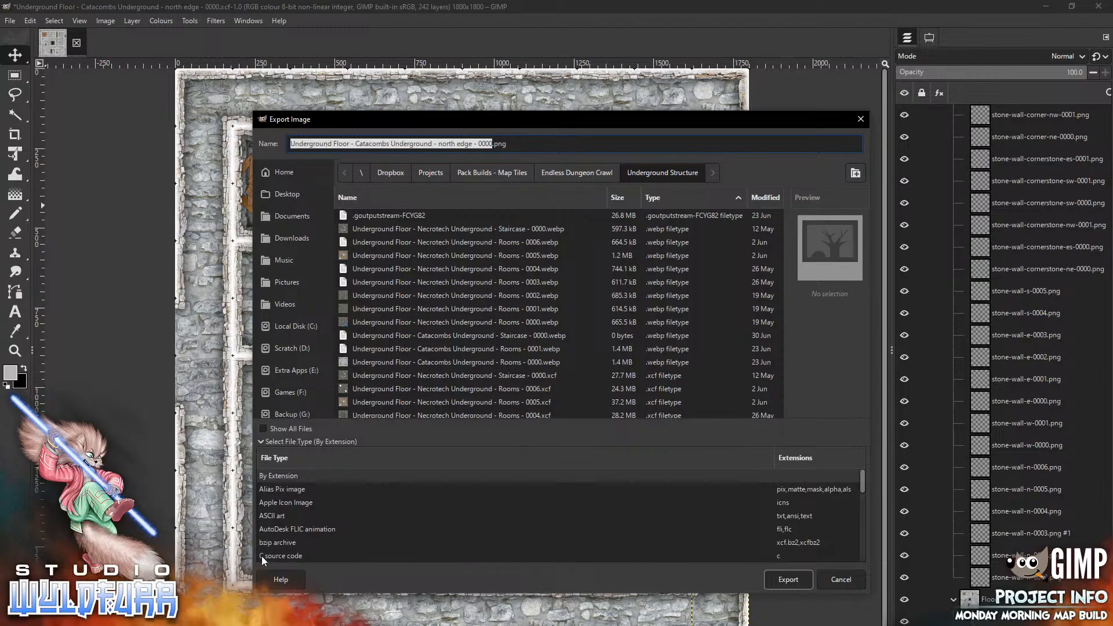
{"action": "scroll", "coordinate": [262, 556], "scroll_direction": "down", "scroll_amount": 15}
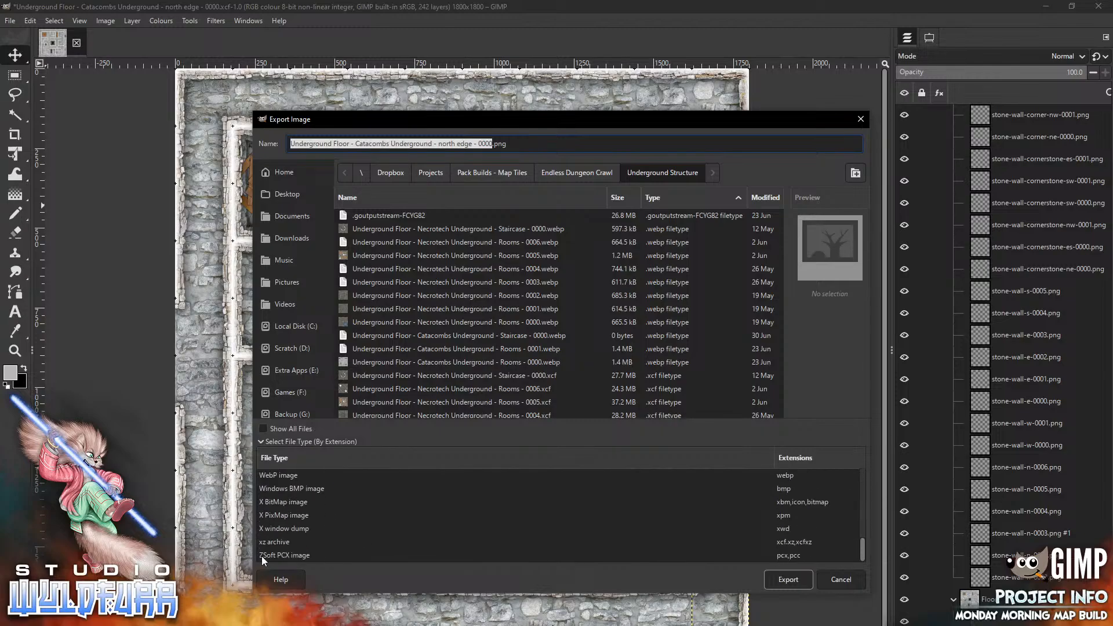
{"action": "left_click", "coordinate": [279, 476]}
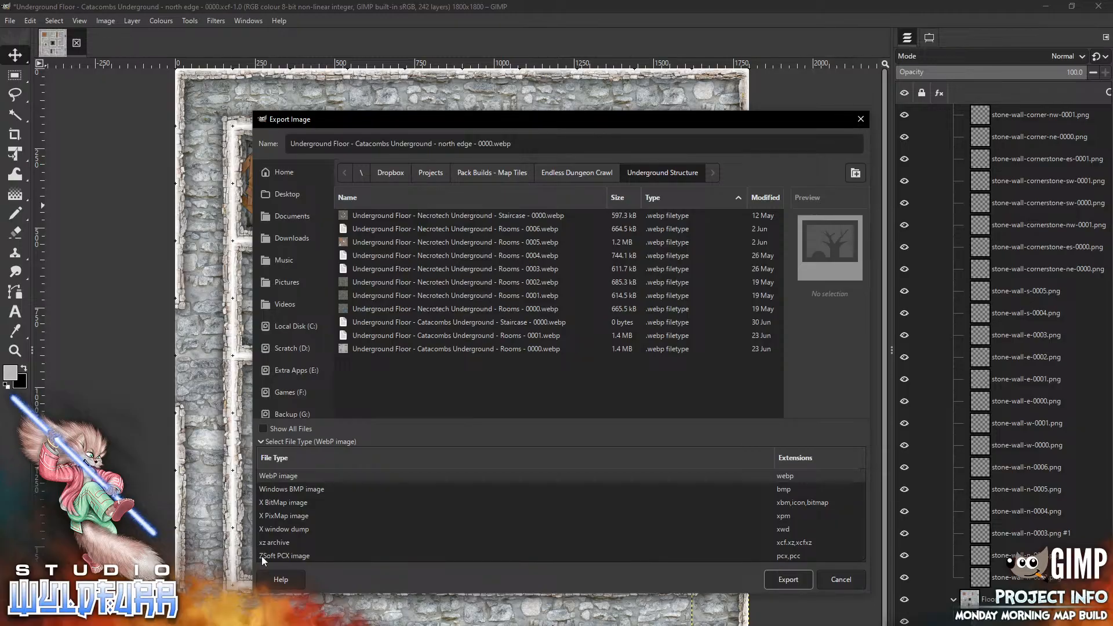
{"action": "left_click", "coordinate": [784, 579]}
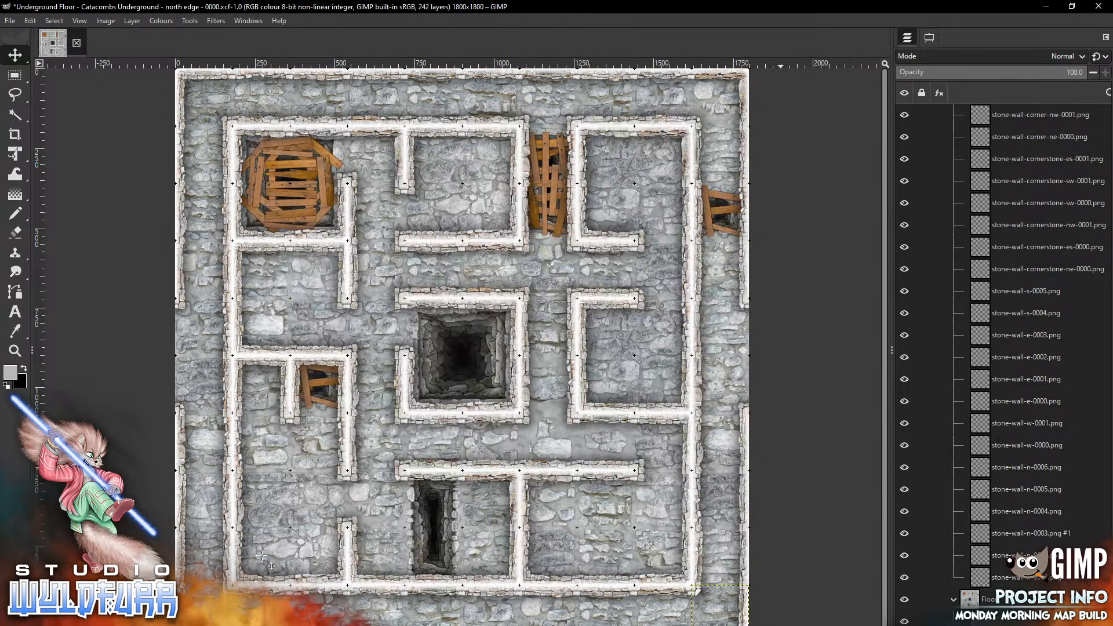
{"action": "left_click", "coordinate": [158, 257]}
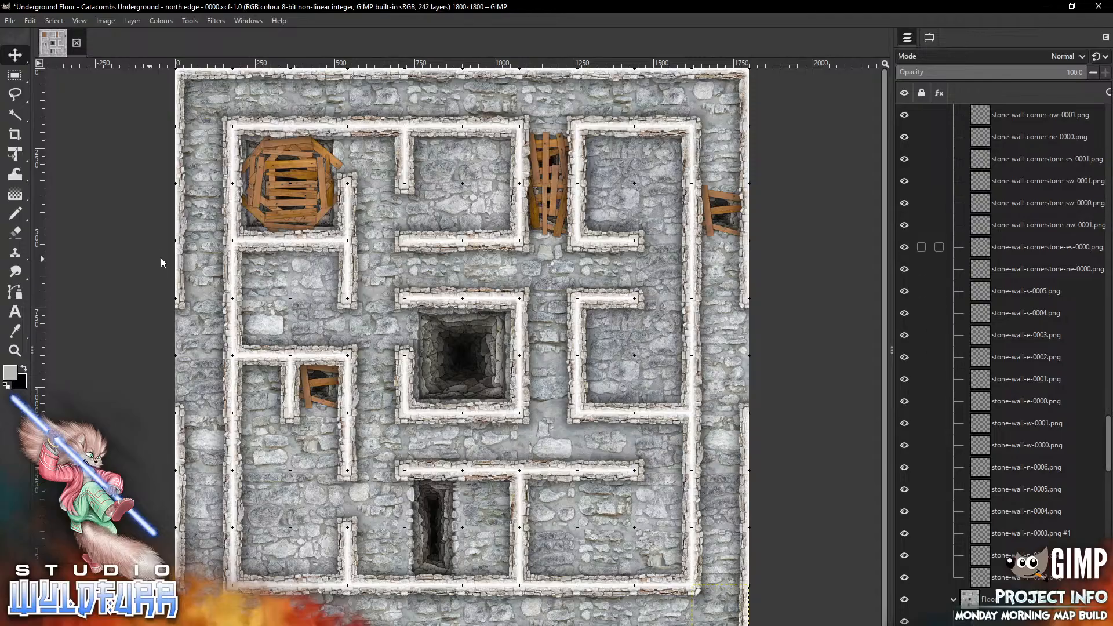
Select every stone wall layer inside the Walls group and delete them all
{"action": "left_click", "coordinate": [954, 599]}
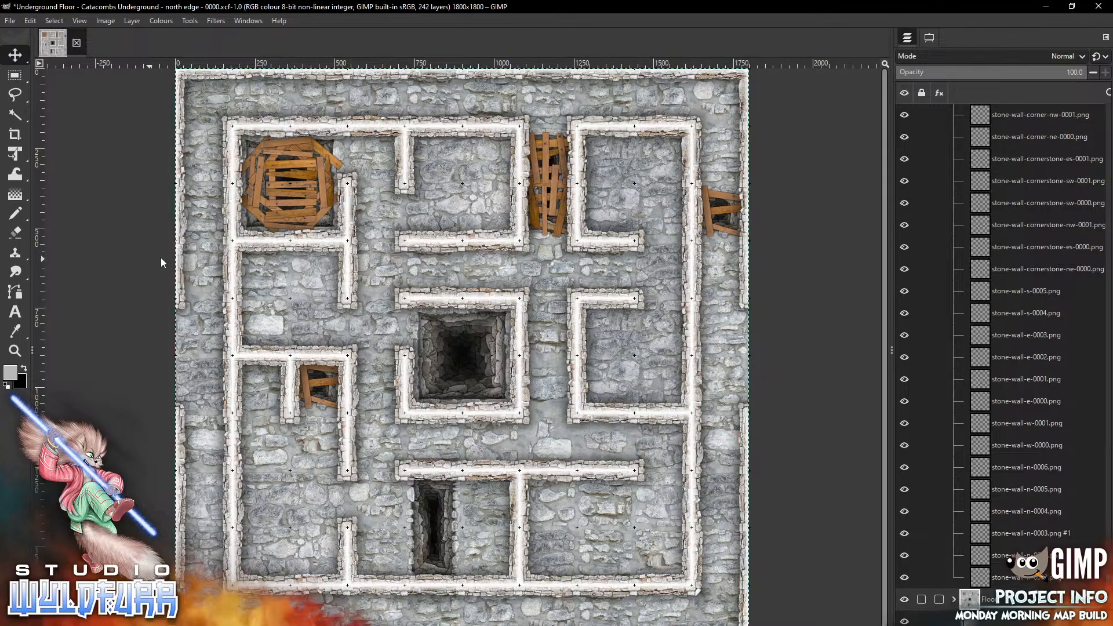
{"action": "scroll", "coordinate": [985, 577], "scroll_direction": "up", "scroll_amount": 10}
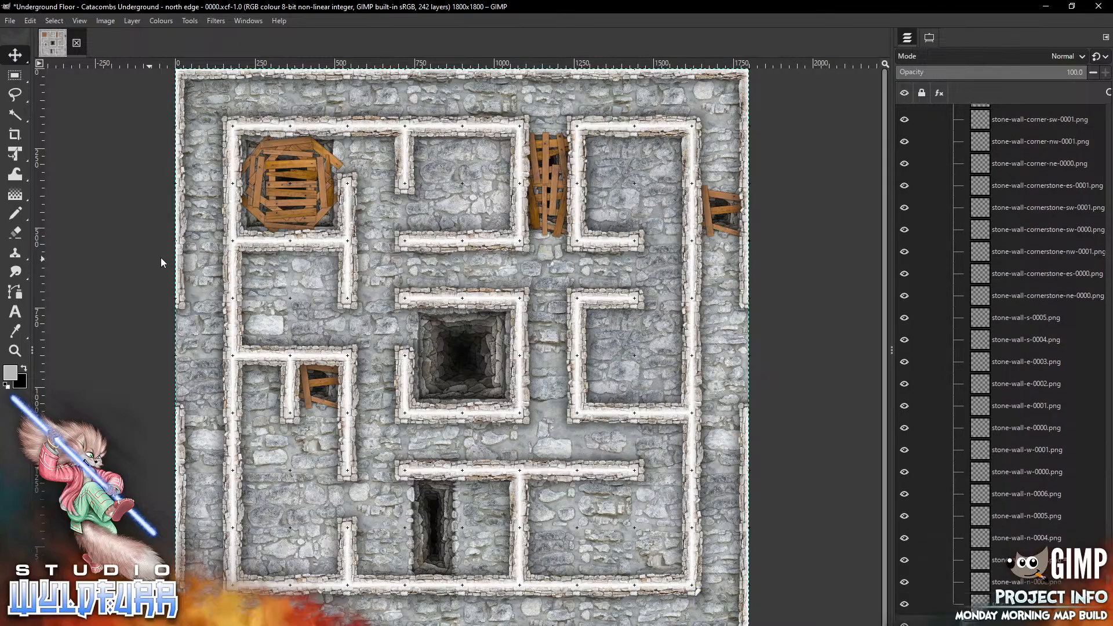
{"action": "scroll", "coordinate": [986, 577], "scroll_direction": "up", "scroll_amount": 5}
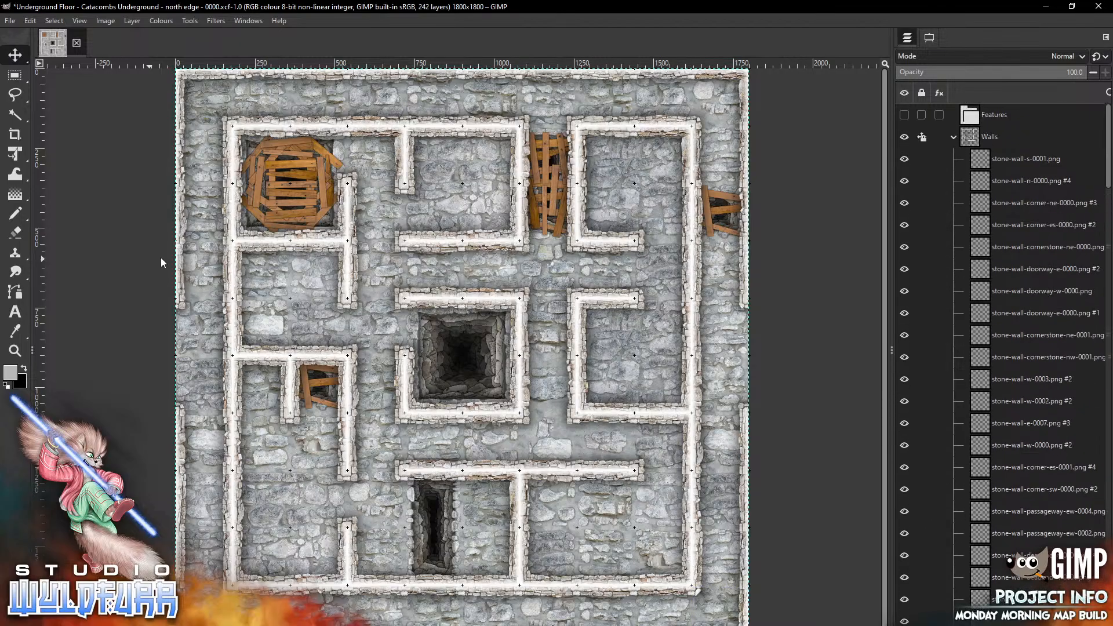
{"action": "left_click", "coordinate": [1026, 158]}
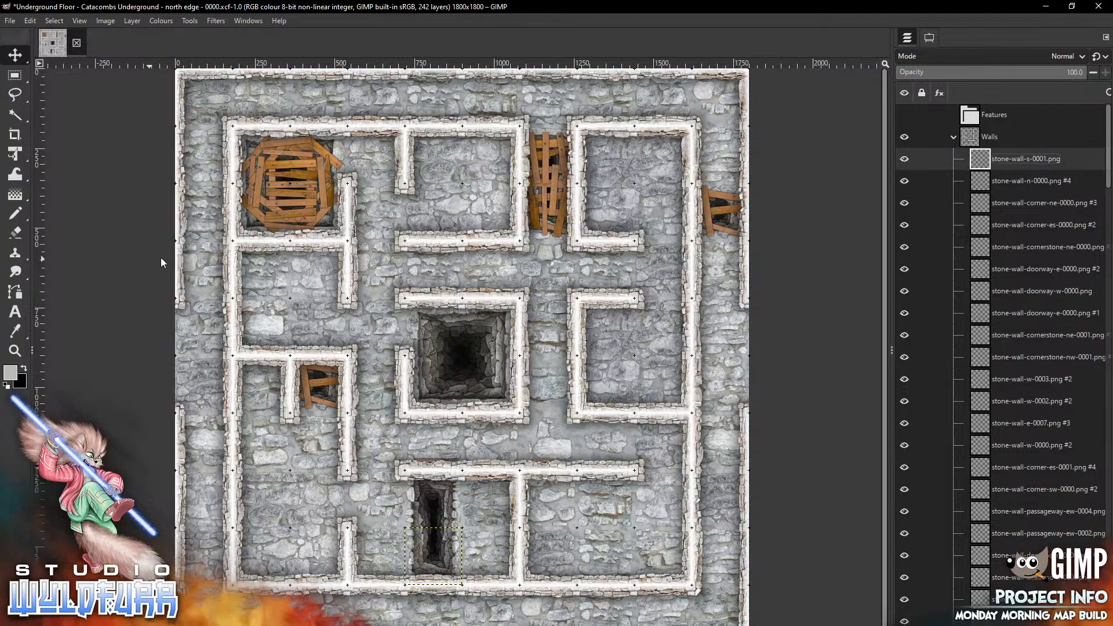
{"action": "left_click_drag", "start_coordinate": [1108, 159], "coordinate": [1108, 580]}
{"action": "left_click", "coordinate": [1023, 577], "text": "shift"}
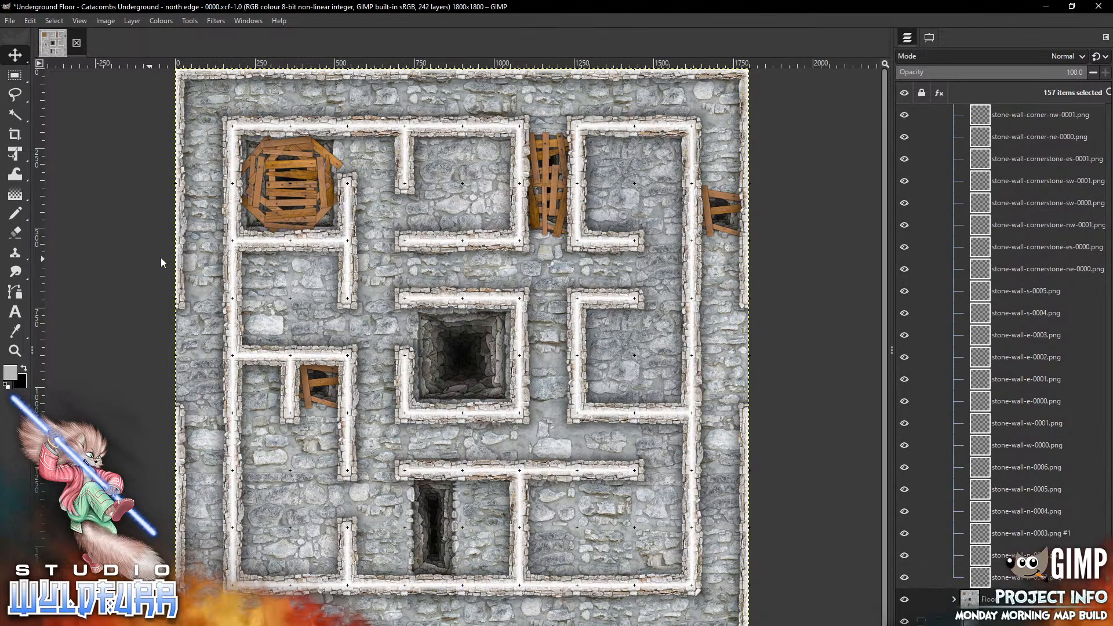
{"action": "key", "text": "Delete"}
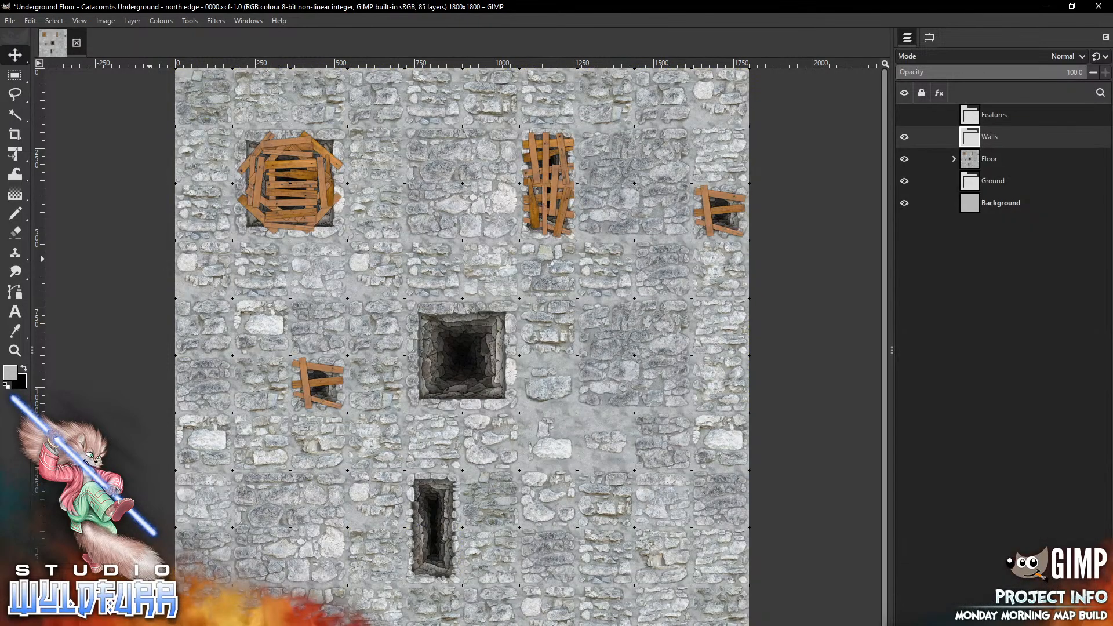
Select every catacombs rock floor layer inside the Floor group and delete them all
{"action": "left_click", "coordinate": [953, 158]}
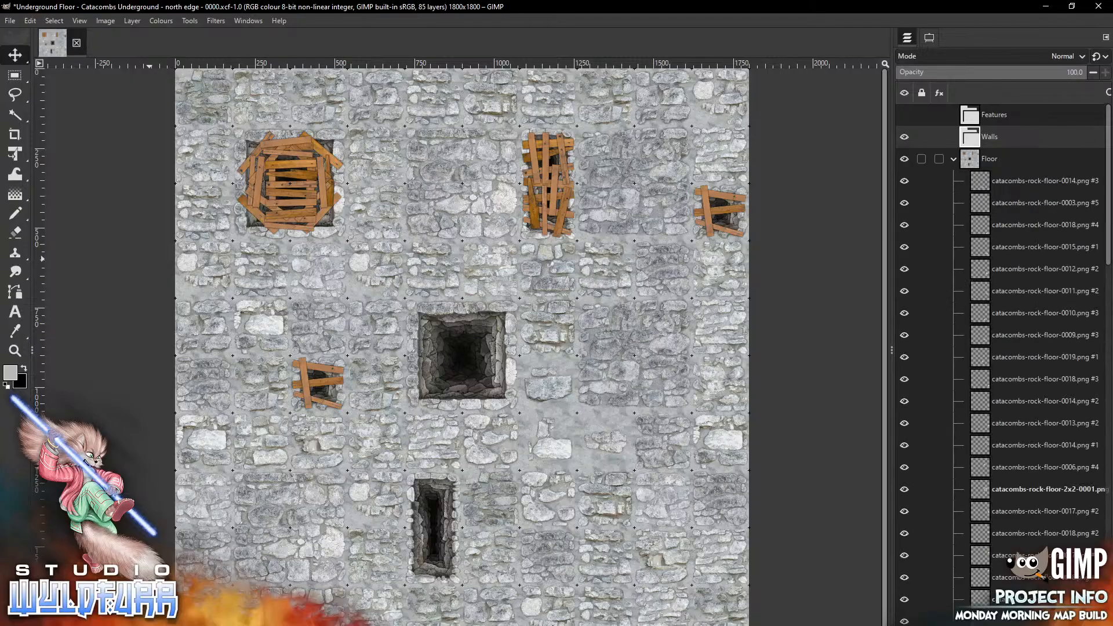
{"action": "left_click", "coordinate": [1023, 181]}
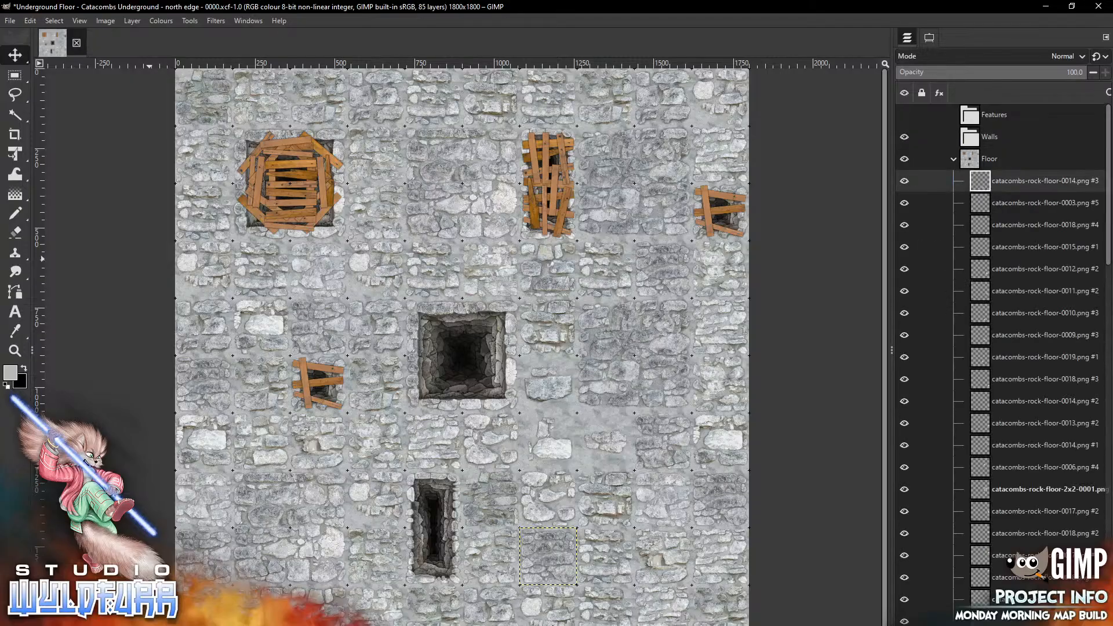
{"action": "scroll", "coordinate": [1001, 360], "scroll_direction": "down", "scroll_amount": 15}
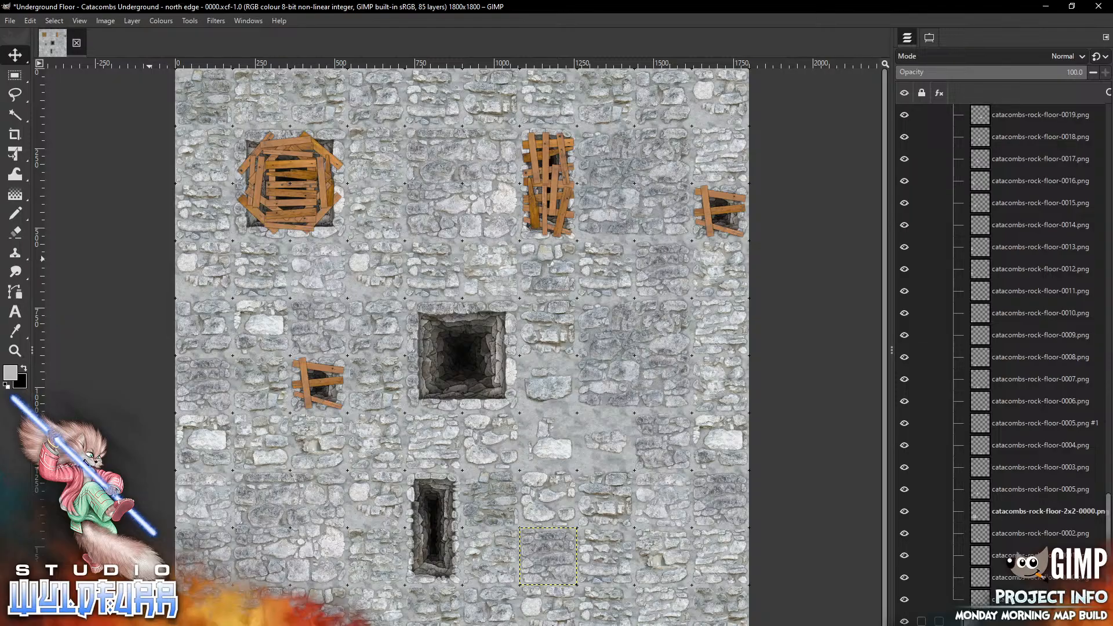
{"action": "left_click", "coordinate": [1023, 600], "text": "shift"}
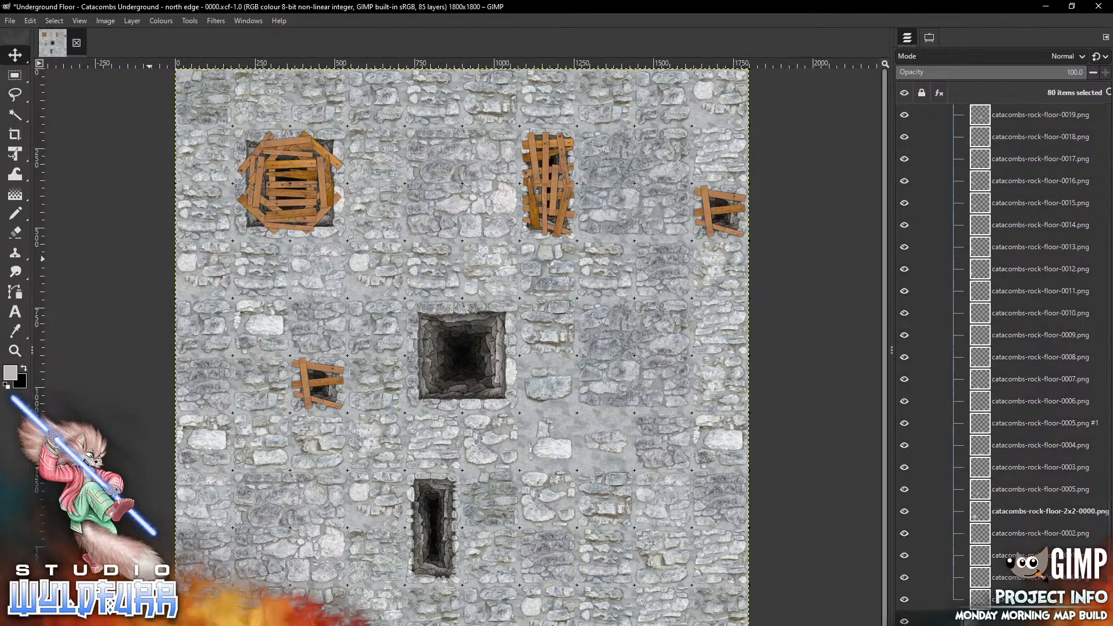
{"action": "key", "text": "Delete"}
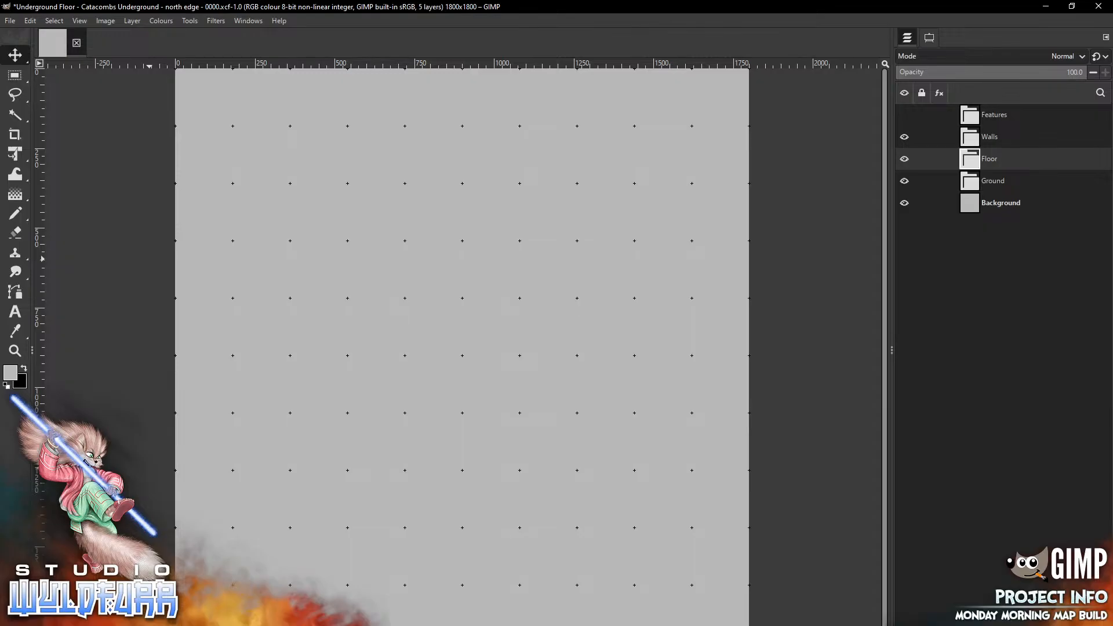
Add stone-wall-corner-ne-0000.png from the Stone Wall Overlays folder at the canvas's top-right corner and move it into the Walls group
{"action": "key", "text": "alt+Tab"}
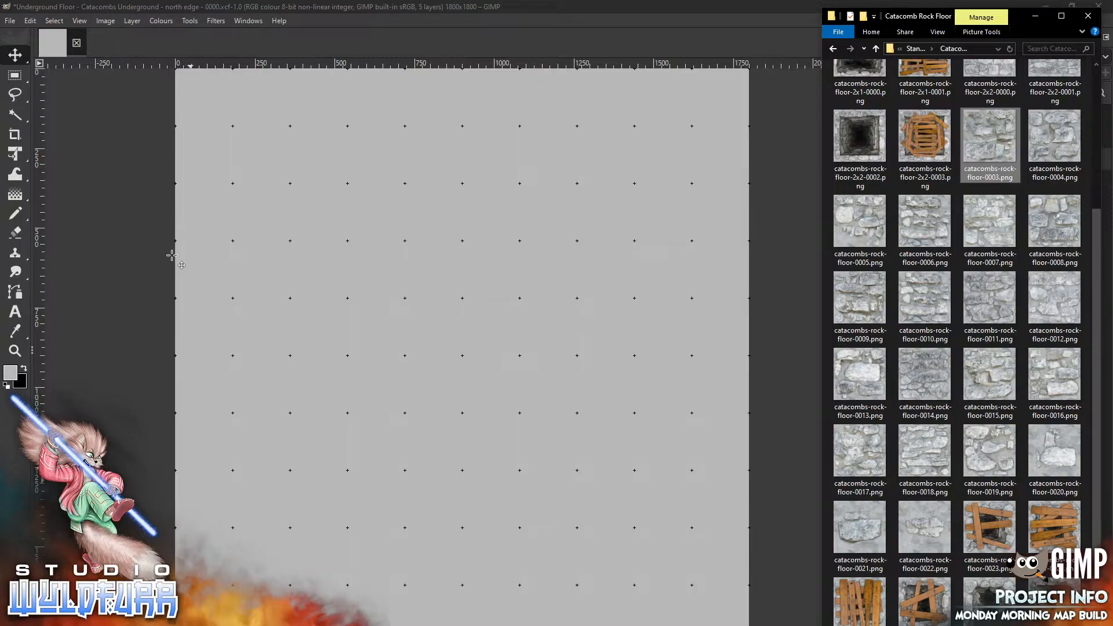
{"action": "left_click_drag", "start_coordinate": [1095, 227], "coordinate": [1094, 76]}
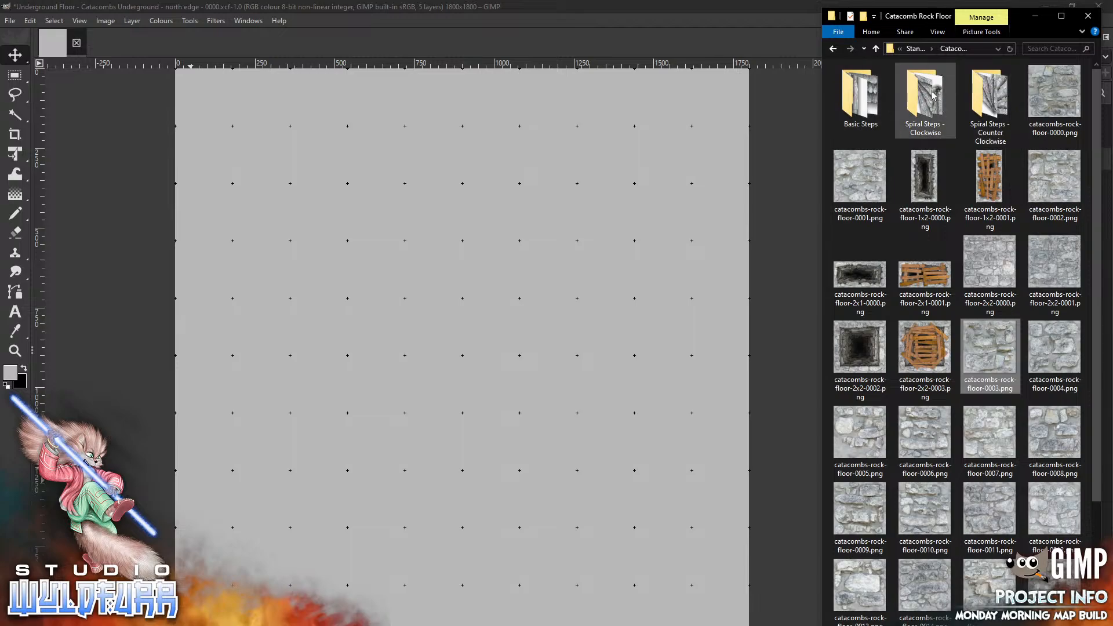
{"action": "left_click", "coordinate": [915, 48]}
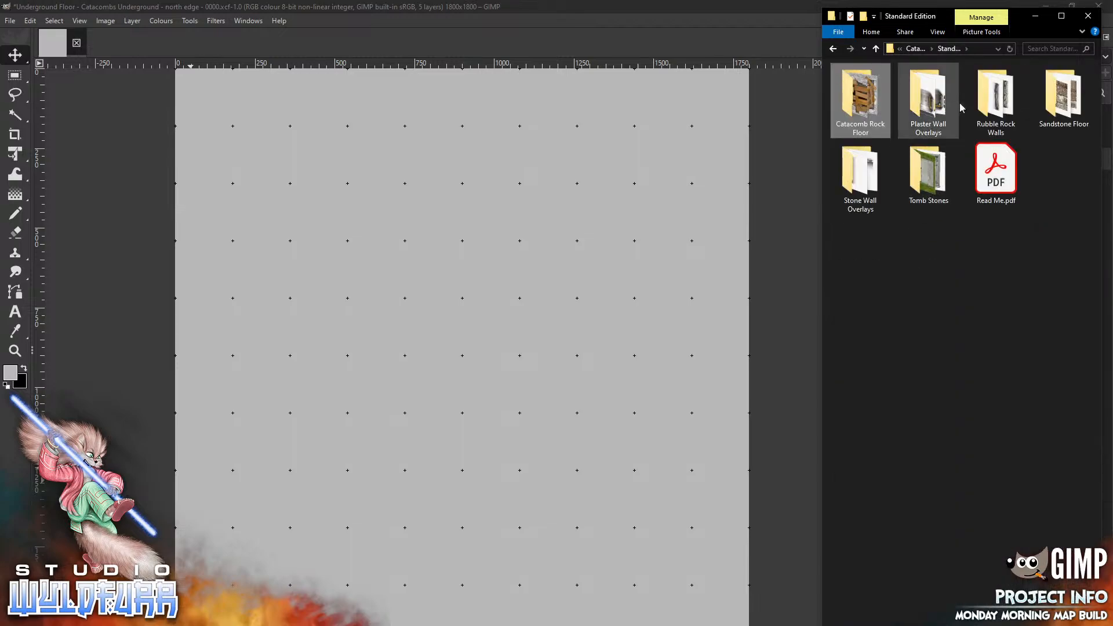
{"action": "left_click", "coordinate": [852, 185]}
{"action": "double_click", "coordinate": [853, 184]}
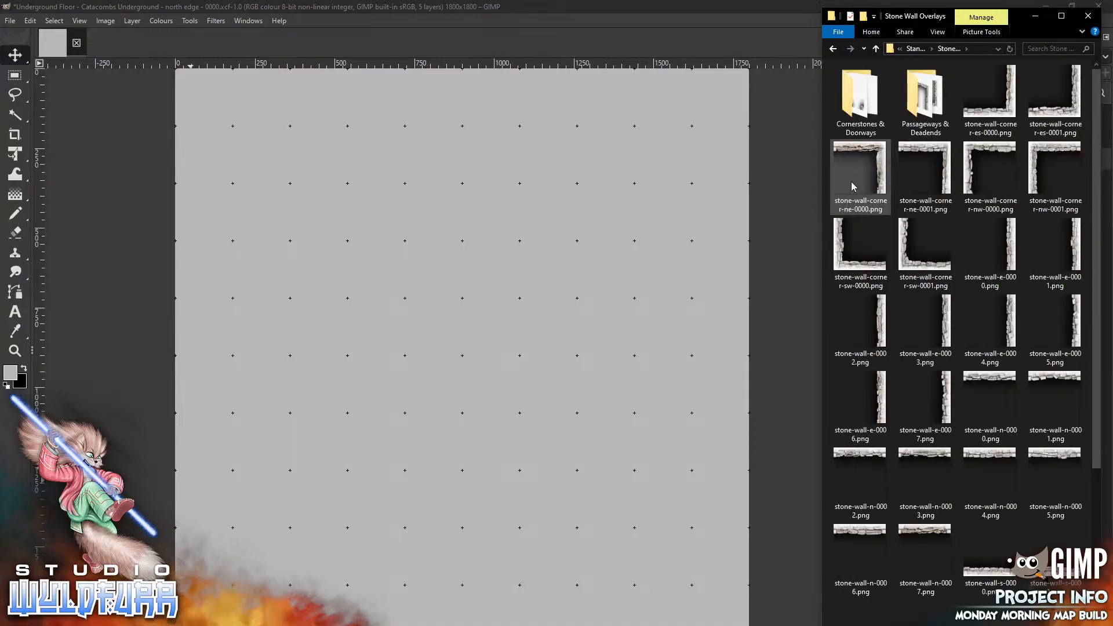
{"action": "left_click_drag", "start_coordinate": [879, 168], "coordinate": [600, 284]}
{"action": "left_click_drag", "start_coordinate": [486, 342], "coordinate": [744, 84]}
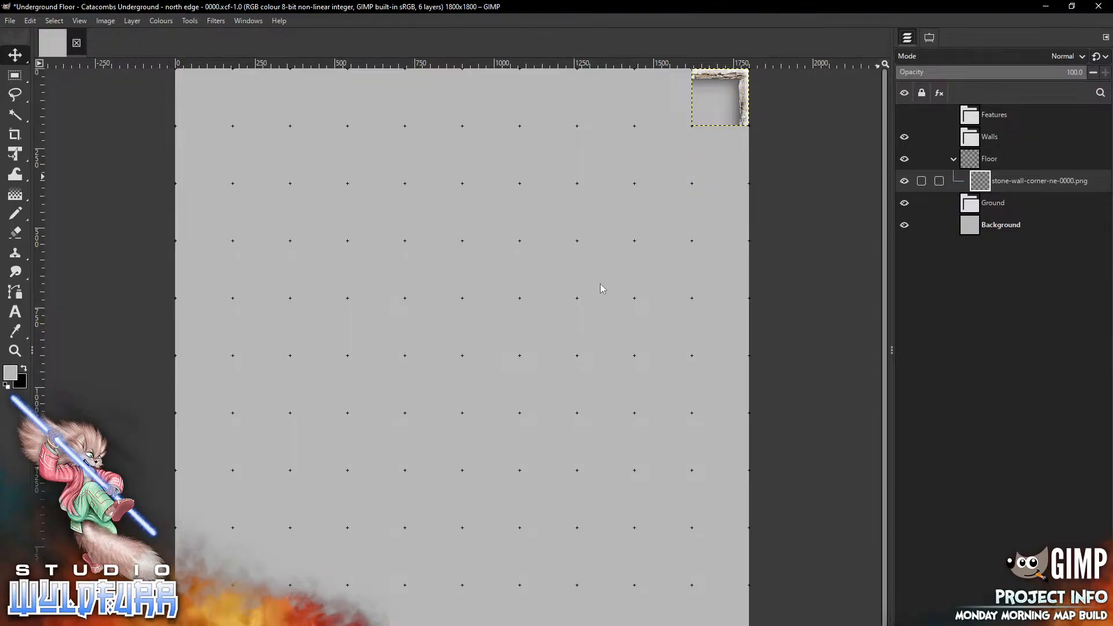
{"action": "left_click_drag", "start_coordinate": [980, 181], "coordinate": [968, 137]}
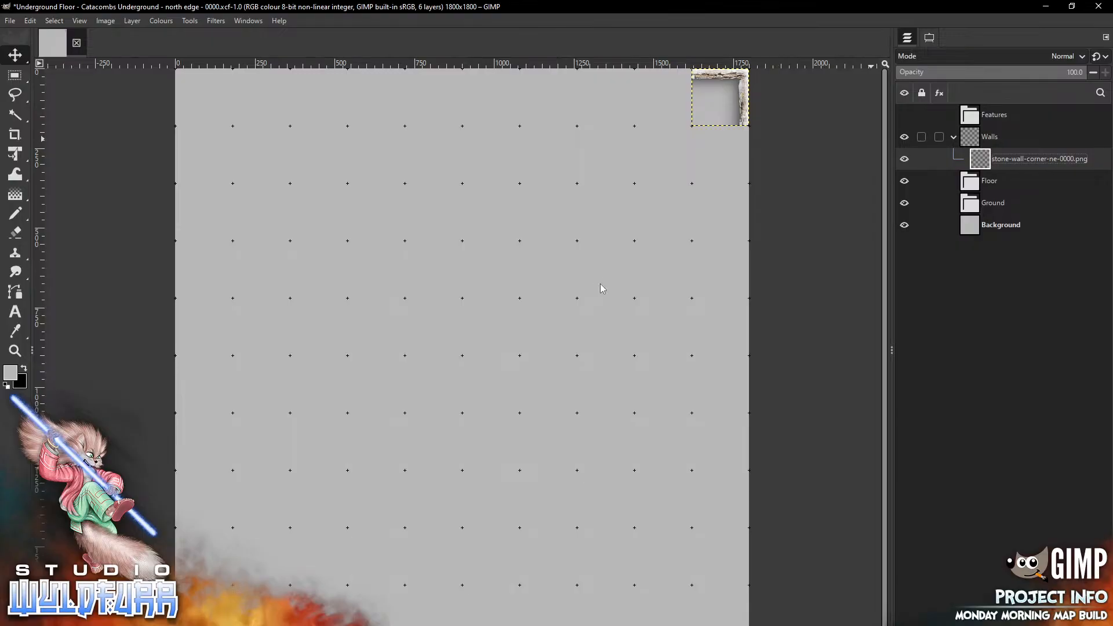
Add stone-wall-w-0000.png and stone-wall-w-0001.png from the Stone Wall Overlays folder and stack them along the canvas's west edge
{"action": "key", "text": "alt+Tab"}
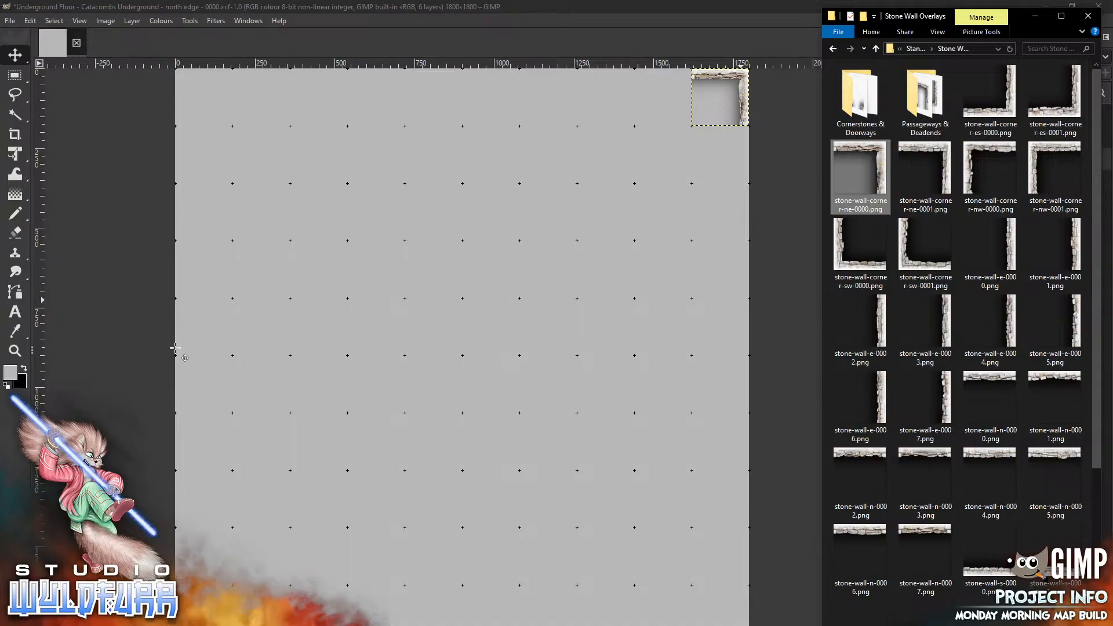
{"action": "scroll", "coordinate": [1043, 324], "scroll_direction": "down", "scroll_amount": 4}
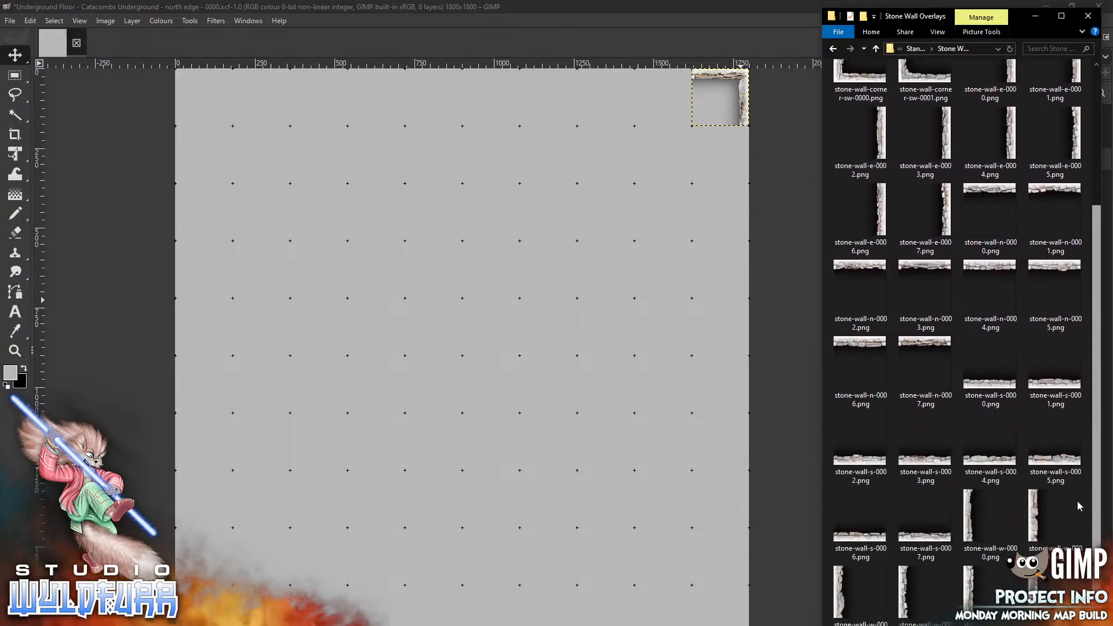
{"action": "left_click_drag", "start_coordinate": [967, 452], "coordinate": [209, 341]}
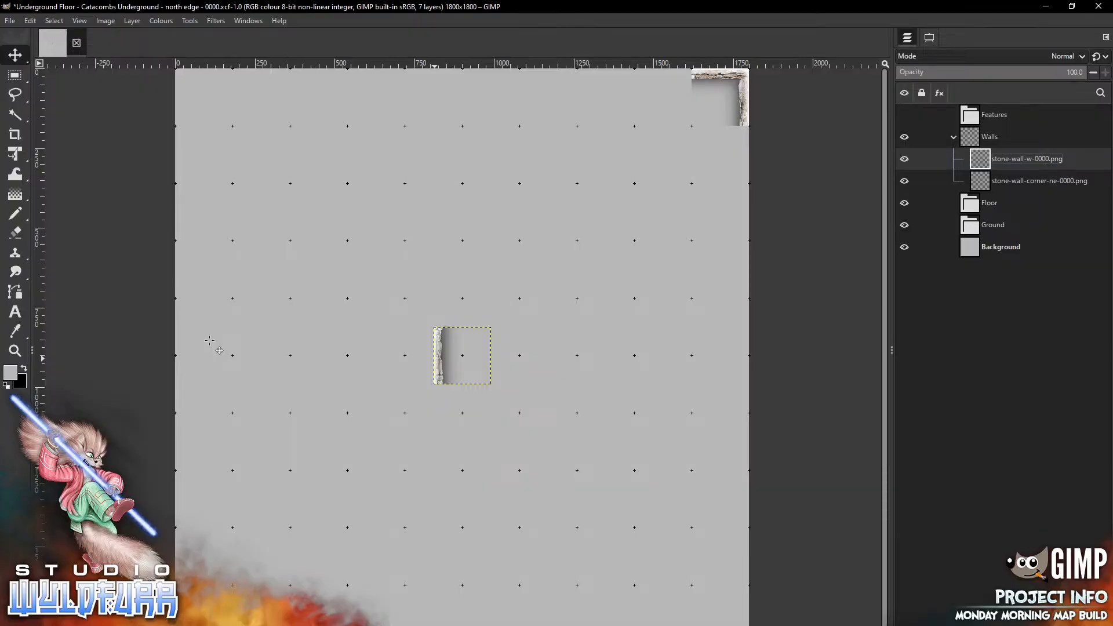
{"action": "left_click_drag", "start_coordinate": [434, 359], "coordinate": [209, 340]}
{"action": "key", "text": "alt+Tab"}
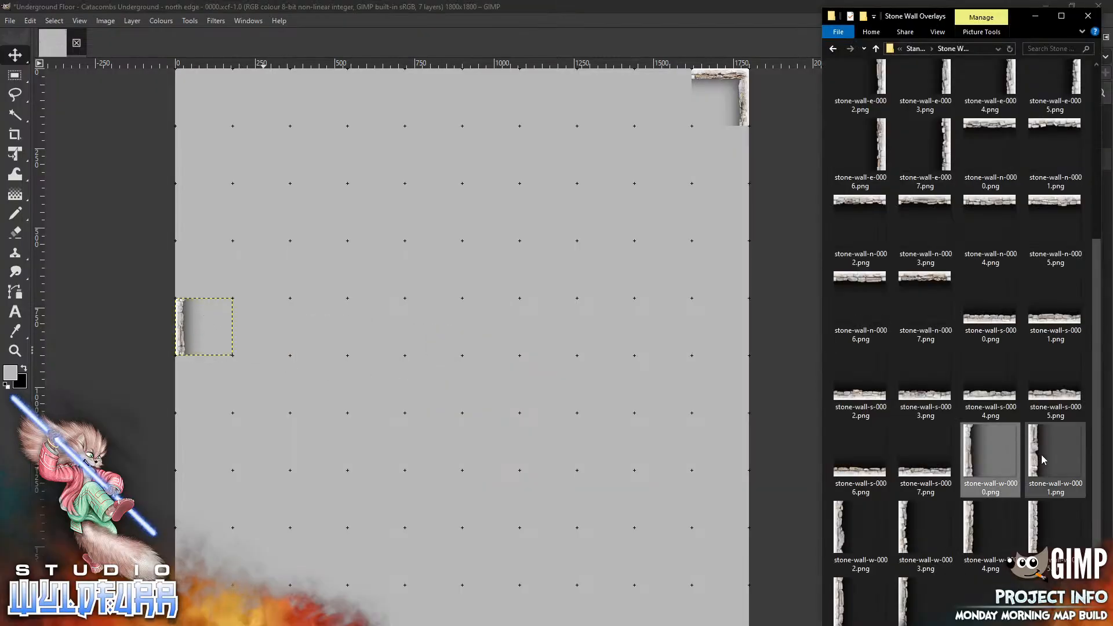
{"action": "left_click_drag", "start_coordinate": [1042, 460], "coordinate": [361, 358]}
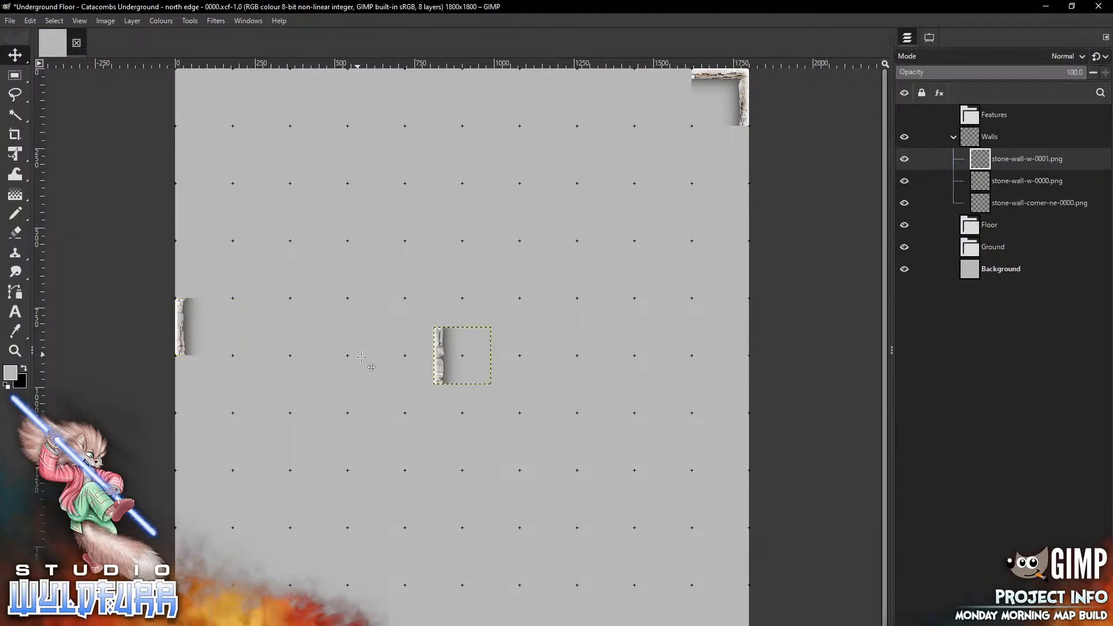
{"action": "left_click_drag", "start_coordinate": [462, 355], "coordinate": [204, 385]}
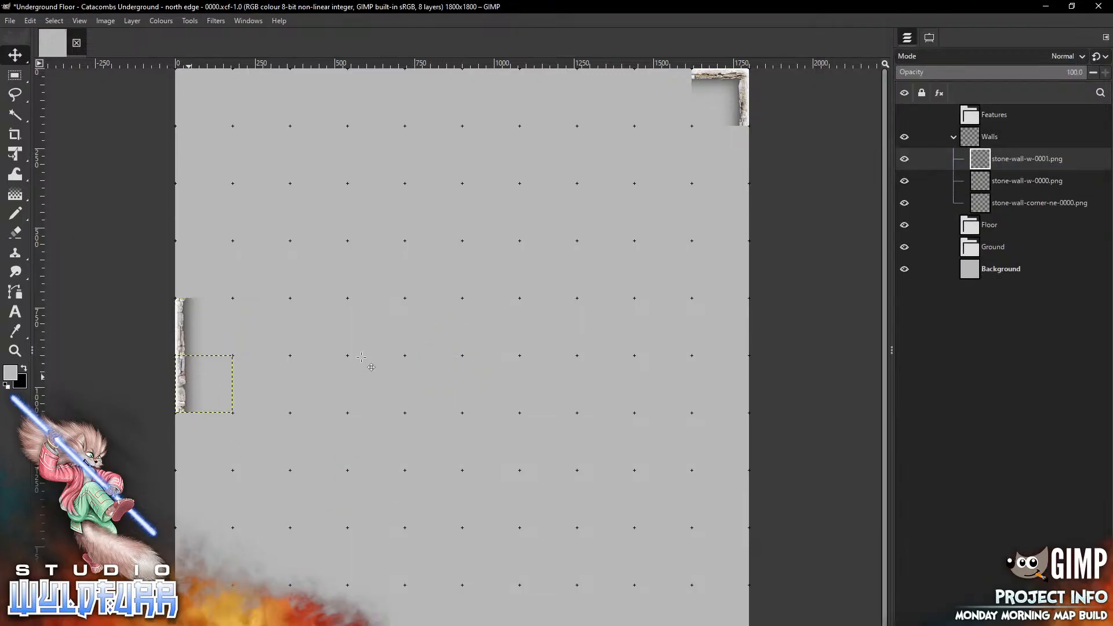
Extend the west wall with stone-wall-w-0007, w-0006 and w-0005 tiles placed edge to edge along the canvas's west side
{"action": "key", "text": "alt+Tab"}
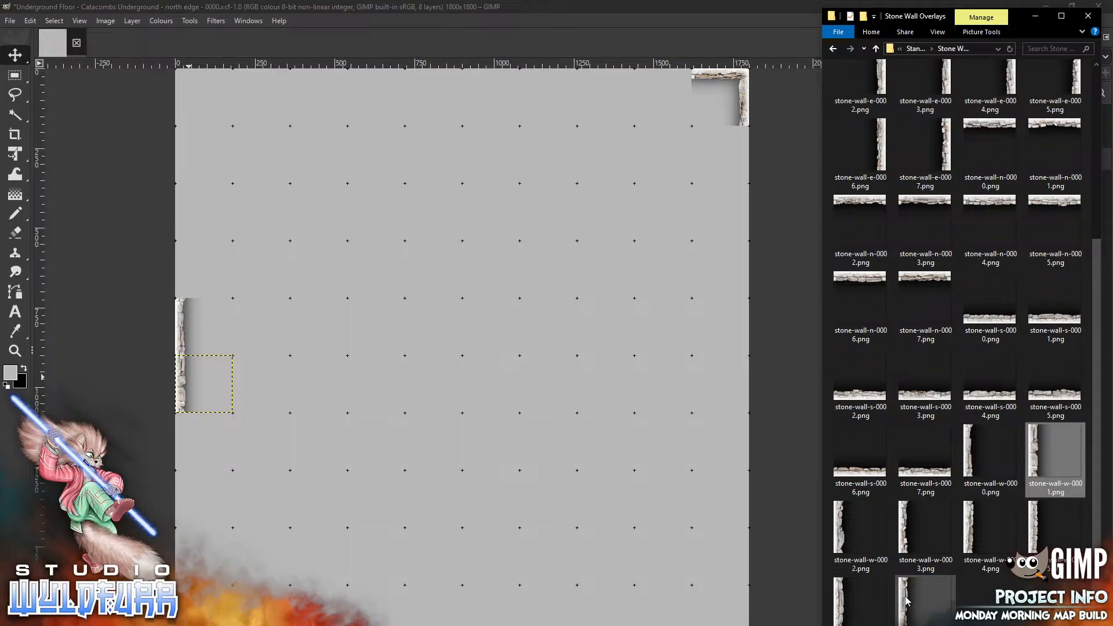
{"action": "left_click_drag", "start_coordinate": [903, 599], "coordinate": [278, 393]}
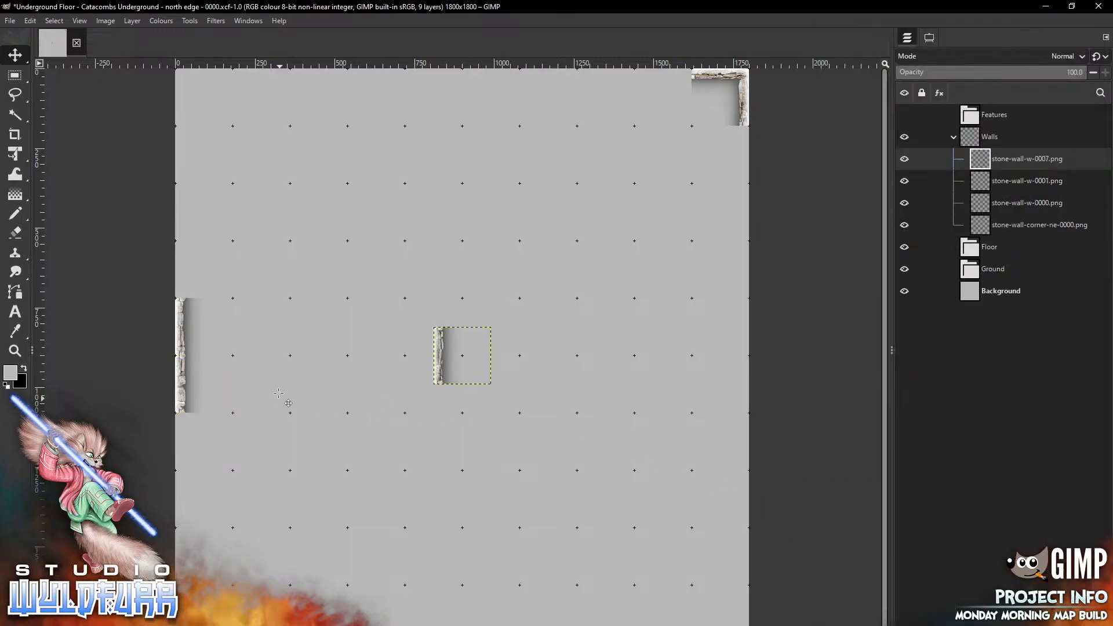
{"action": "left_click_drag", "start_coordinate": [463, 356], "coordinate": [204, 441]}
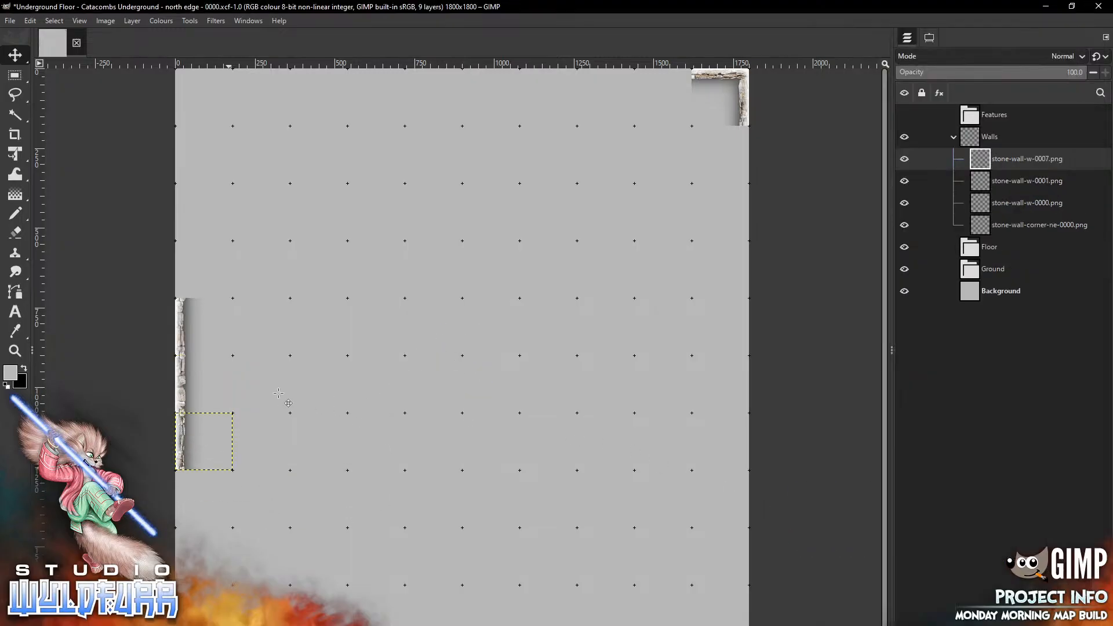
{"action": "key", "text": "alt+Tab"}
{"action": "left_click_drag", "start_coordinate": [842, 605], "coordinate": [332, 374]}
{"action": "left_click_drag", "start_coordinate": [452, 360], "coordinate": [194, 273]}
{"action": "key", "text": "alt+Tab"}
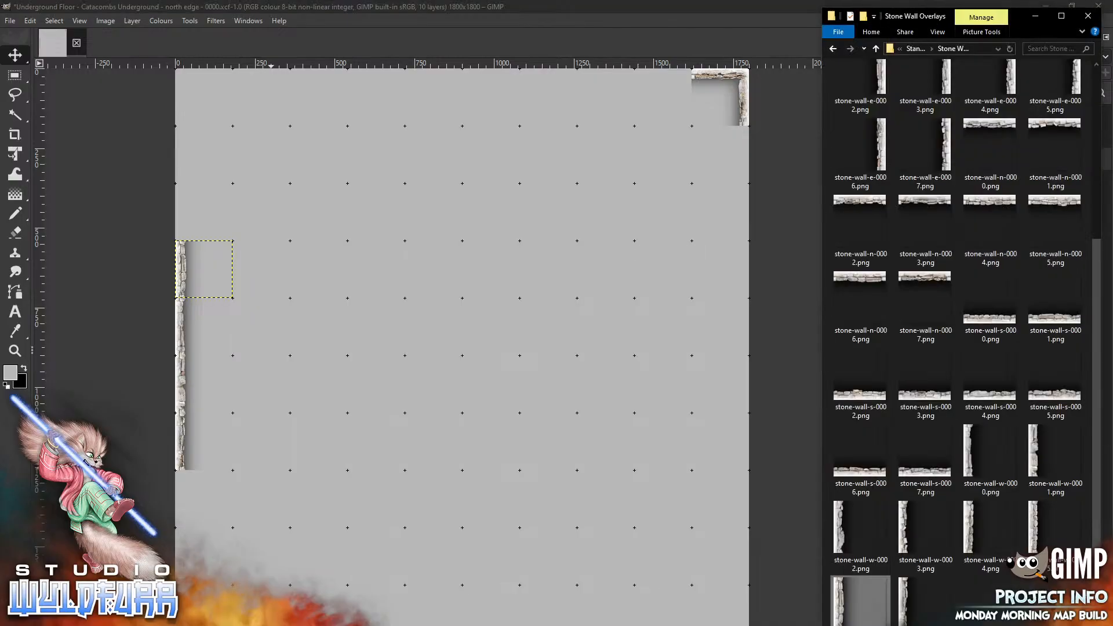
{"action": "left_click_drag", "start_coordinate": [1055, 525], "coordinate": [263, 332]}
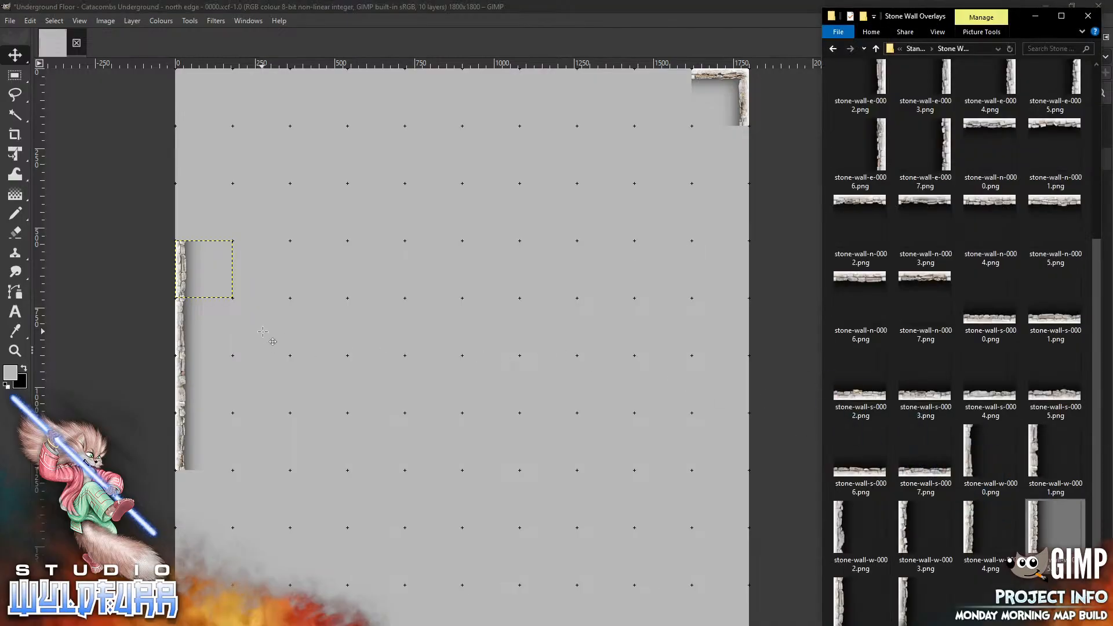
{"action": "left_click_drag", "start_coordinate": [442, 350], "coordinate": [183, 494]}
Complete the west wall with stone-wall-w-0004, w-0003 and w-0002 tiles at its upper and lower ends
{"action": "key", "text": "alt+Tab"}
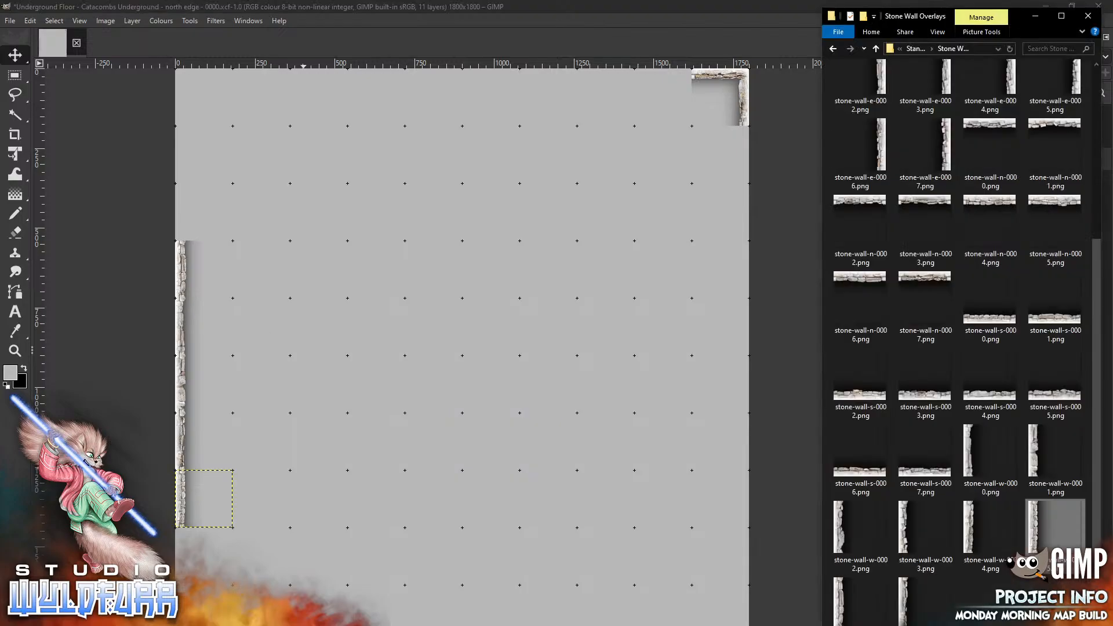
{"action": "left_click_drag", "start_coordinate": [971, 530], "coordinate": [288, 221]}
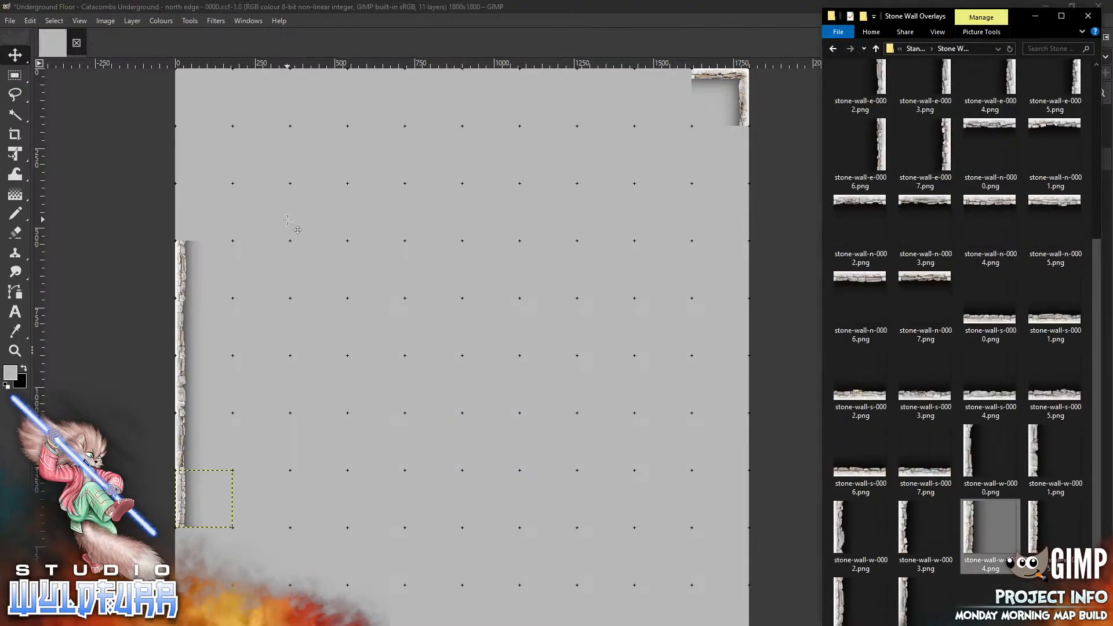
{"action": "left_click_drag", "start_coordinate": [441, 349], "coordinate": [183, 211]}
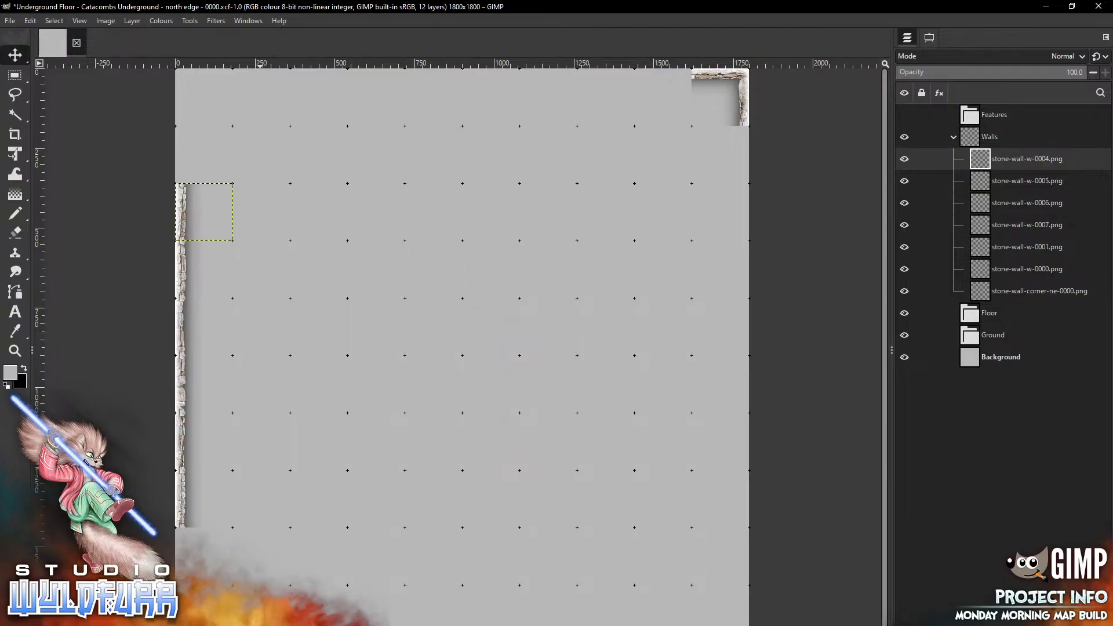
{"action": "key", "text": "alt+Tab"}
{"action": "left_click_drag", "start_coordinate": [896, 523], "coordinate": [377, 224]}
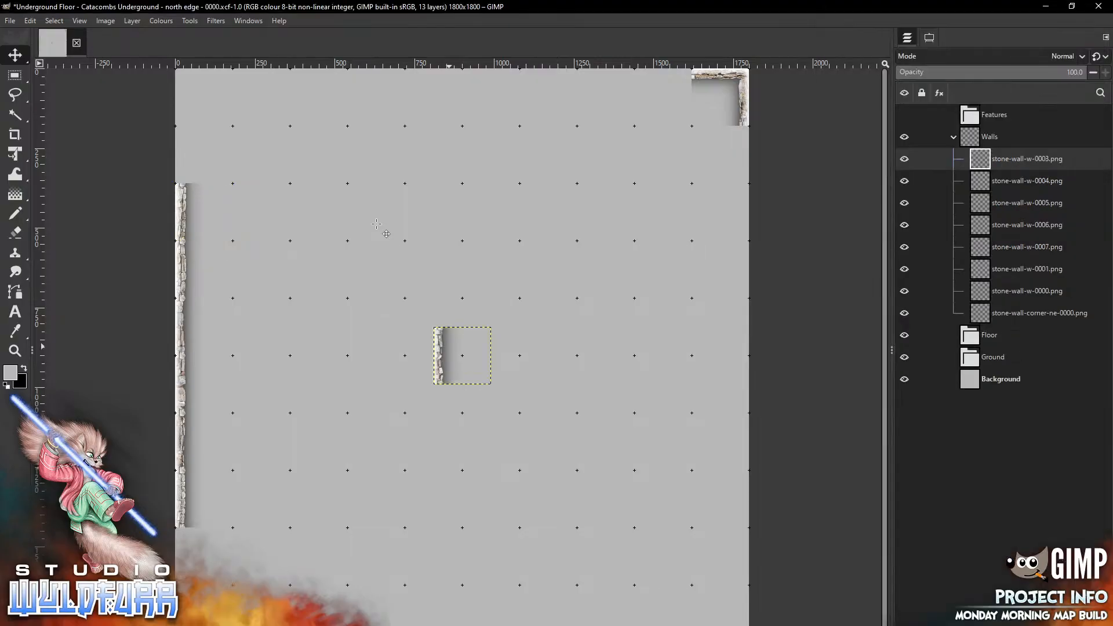
{"action": "left_click_drag", "start_coordinate": [450, 347], "coordinate": [185, 157]}
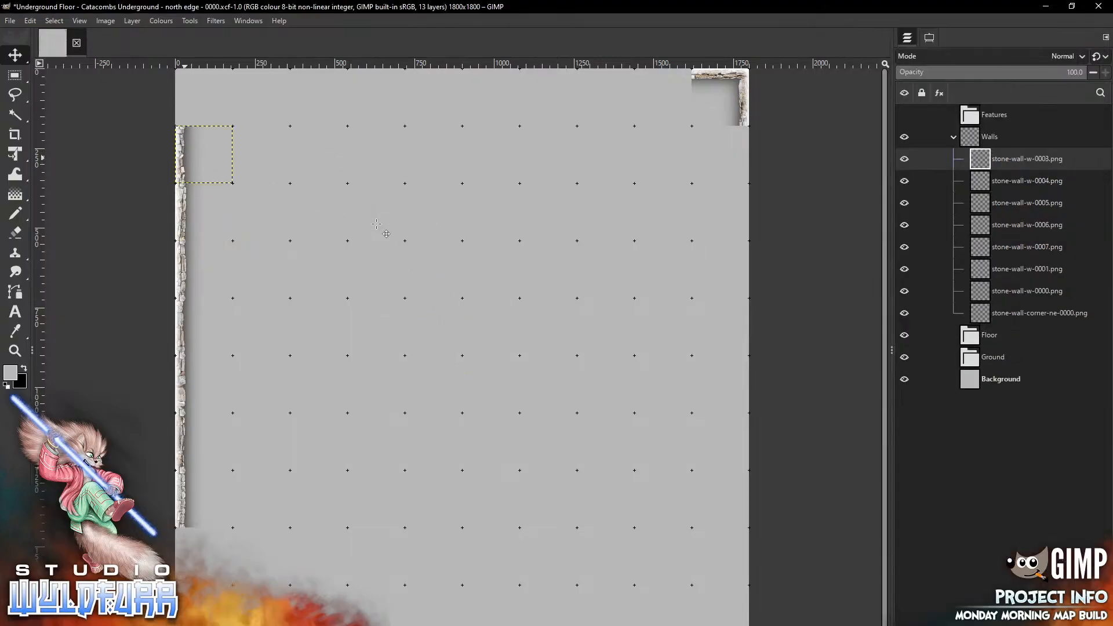
{"action": "key", "text": "alt+Tab"}
{"action": "mouse_move", "coordinate": [847, 522]}
{"action": "left_mouse_down"}
{"action": "mouse_move", "coordinate": [741, 453]}
{"action": "mouse_move", "coordinate": [380, 356]}
{"action": "mouse_move", "coordinate": [221, 560]}
{"action": "mouse_move", "coordinate": [181, 547]}
{"action": "left_mouse_up"}
Add stone-wall-corner-nw-0000.png at the canvas's top-left corner and stone-wall-corner-sw-0001.png at its bottom-left corner
{"action": "key", "text": "alt+Tab"}
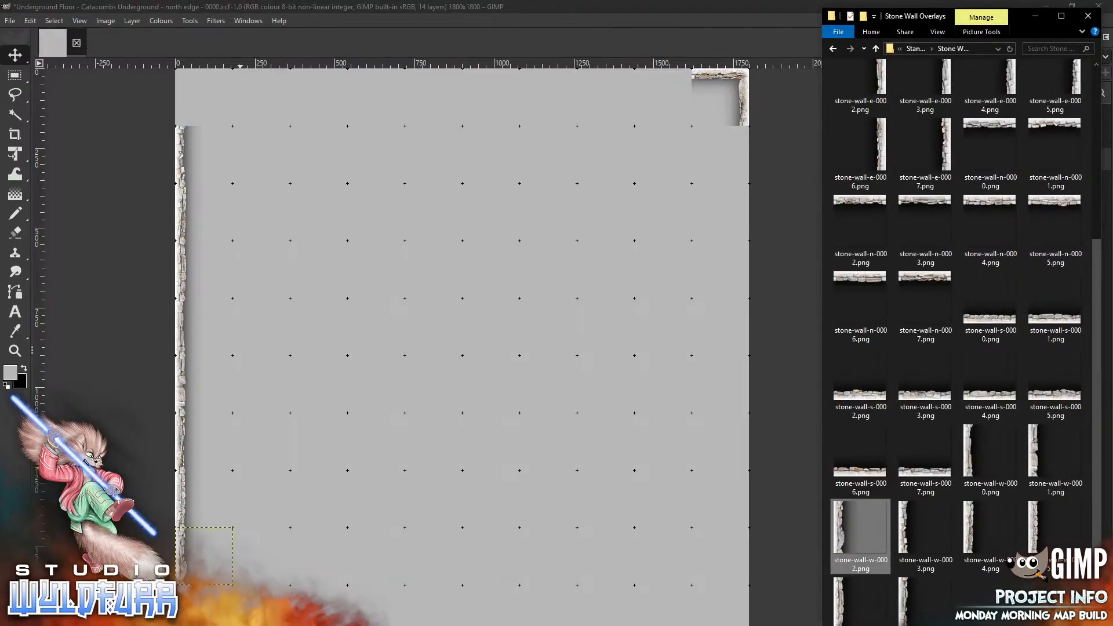
{"action": "left_click_drag", "start_coordinate": [1096, 297], "coordinate": [1093, 86]}
{"action": "left_click_drag", "start_coordinate": [989, 170], "coordinate": [407, 282]}
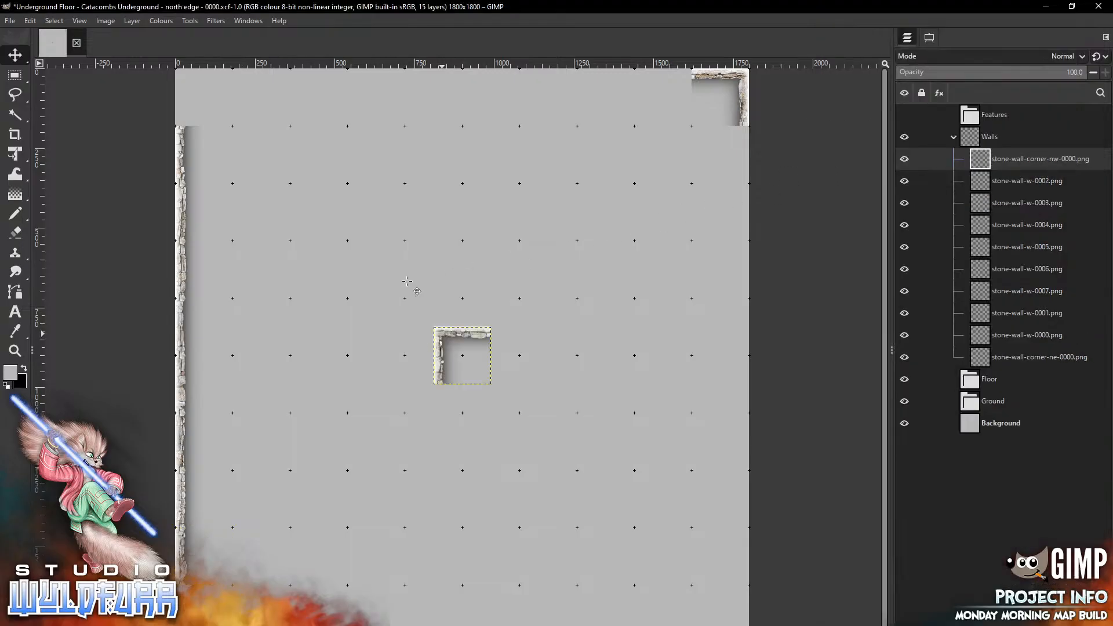
{"action": "left_click_drag", "start_coordinate": [443, 335], "coordinate": [187, 82]}
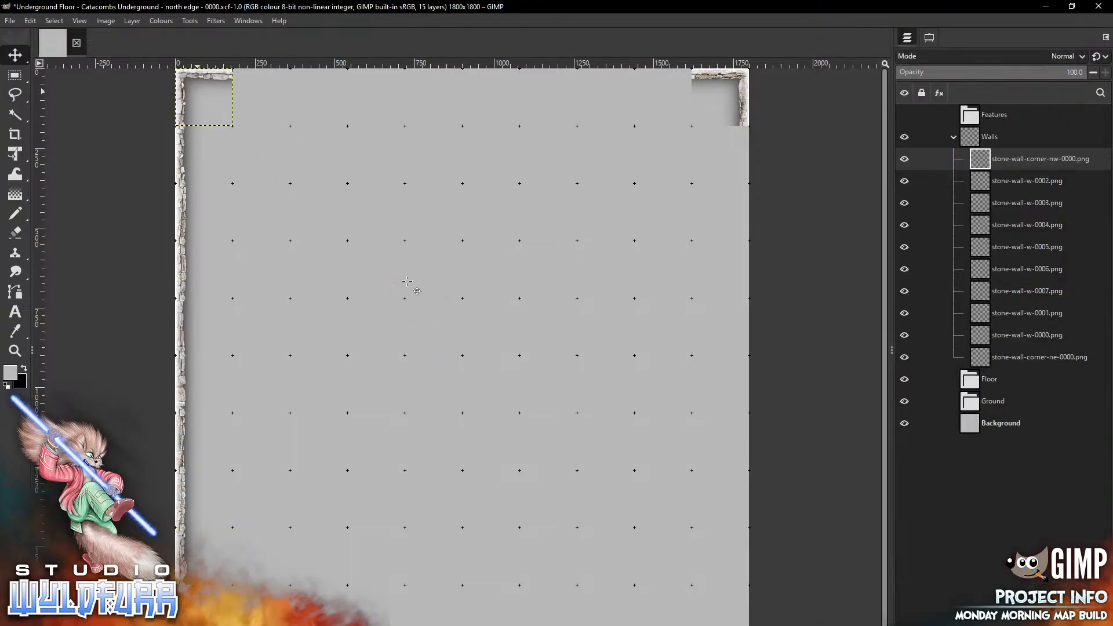
{"action": "key", "text": "alt+Tab"}
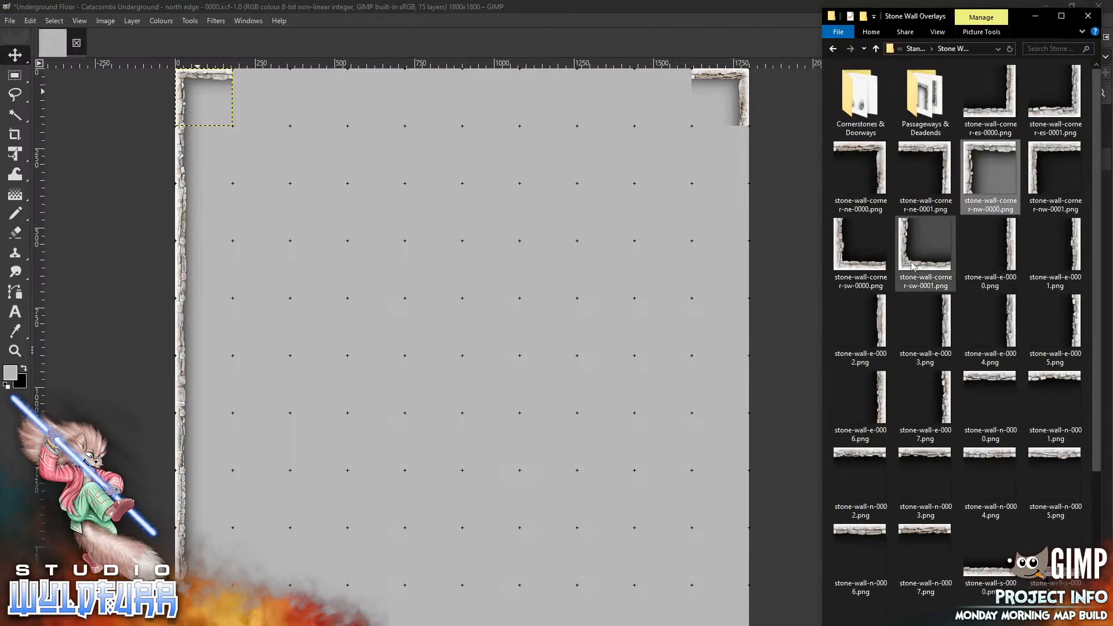
{"action": "left_click_drag", "start_coordinate": [925, 244], "coordinate": [391, 424]}
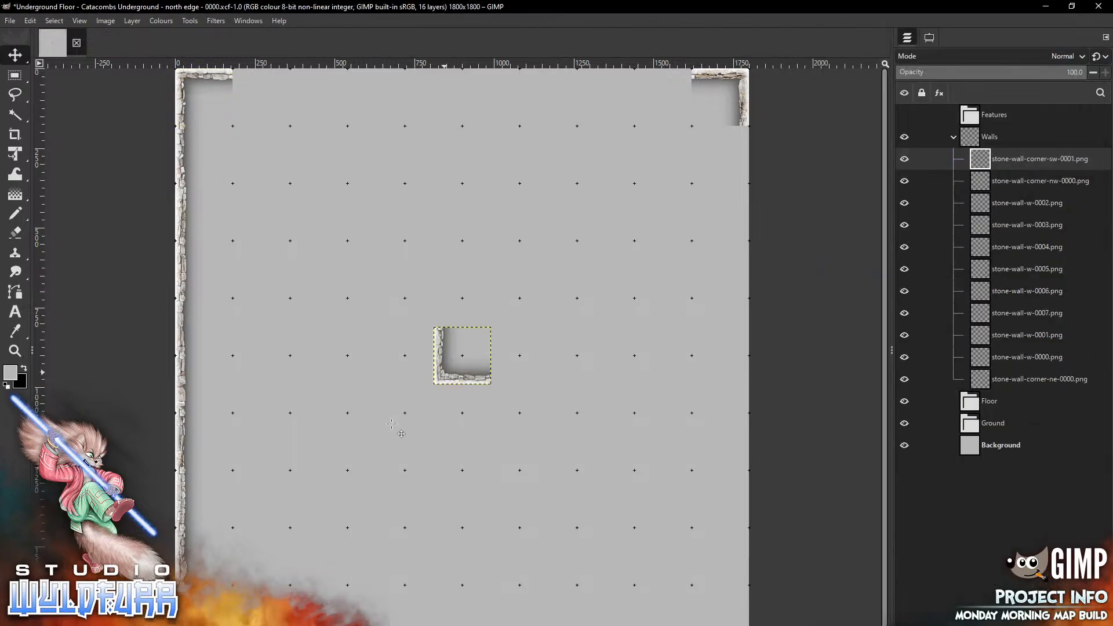
{"action": "left_click_drag", "start_coordinate": [444, 372], "coordinate": [188, 625]}
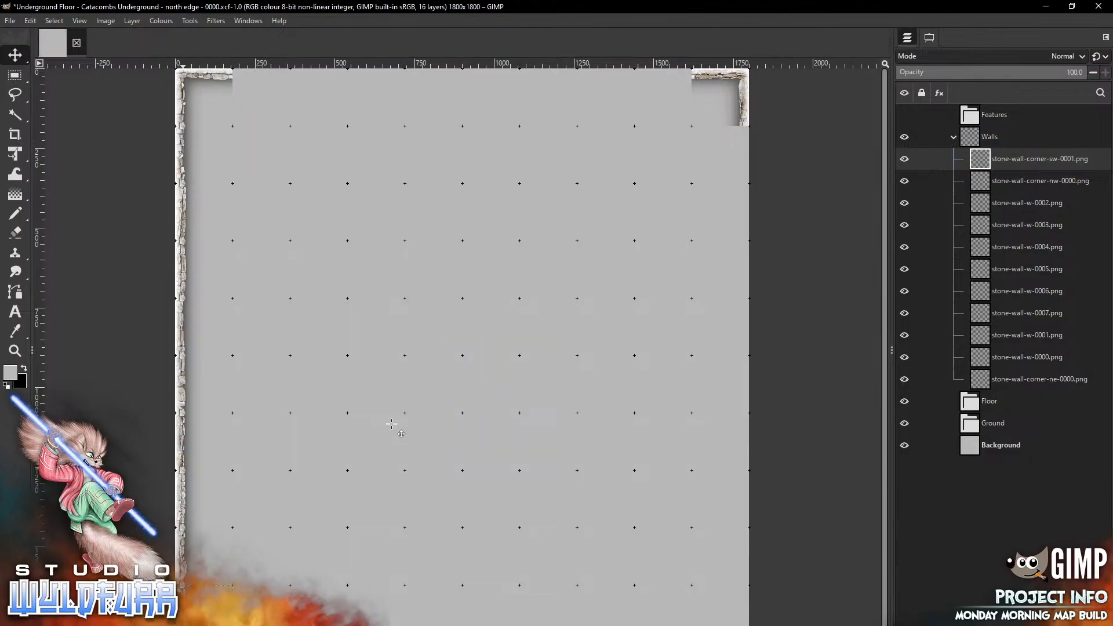
Add stone-wall-corner-es-0000.png and move it to the canvas's bottom-right corner
{"action": "key", "text": "alt+Tab"}
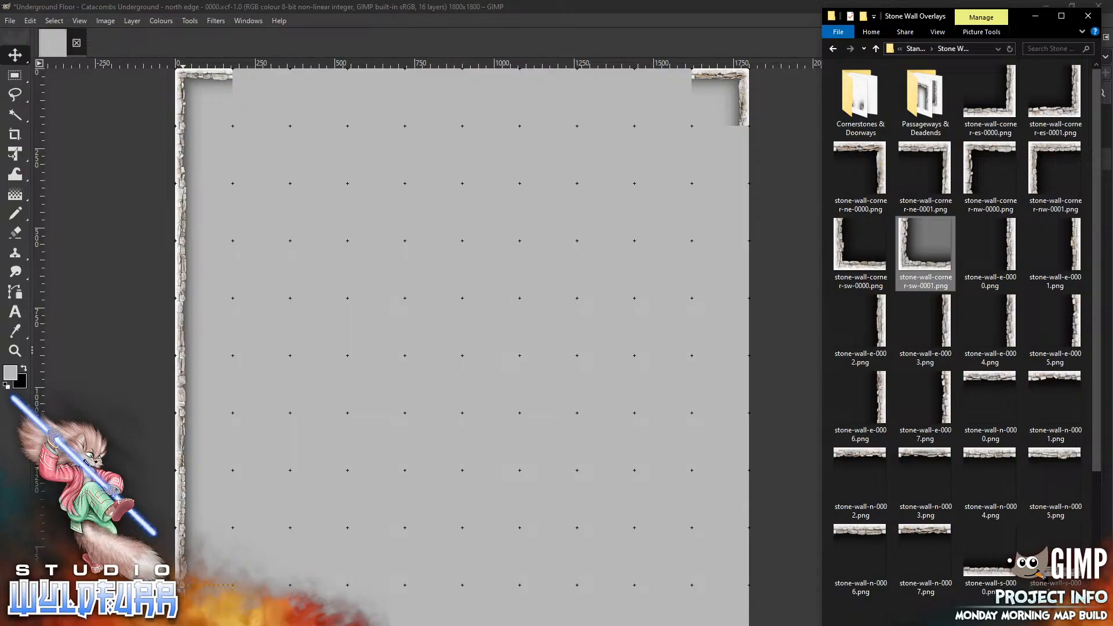
{"action": "left_click_drag", "start_coordinate": [1008, 109], "coordinate": [544, 357]}
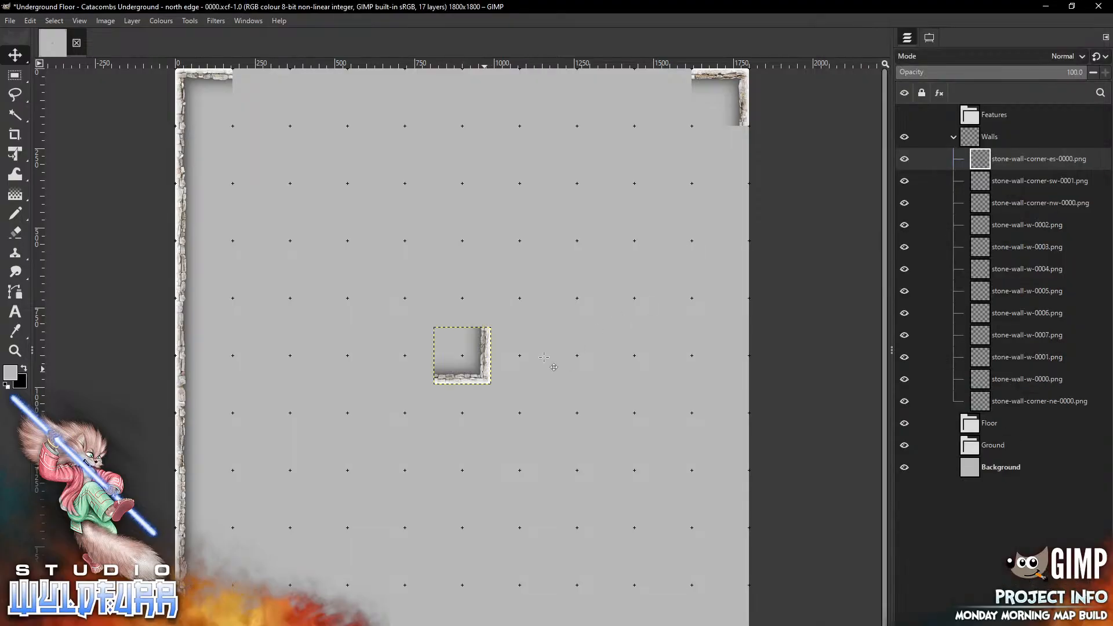
{"action": "mouse_move", "coordinate": [701, 570]}
{"action": "left_mouse_down"}
{"action": "mouse_move", "coordinate": [736, 598]}
{"action": "mouse_move", "coordinate": [736, 616]}
{"action": "left_mouse_up"}
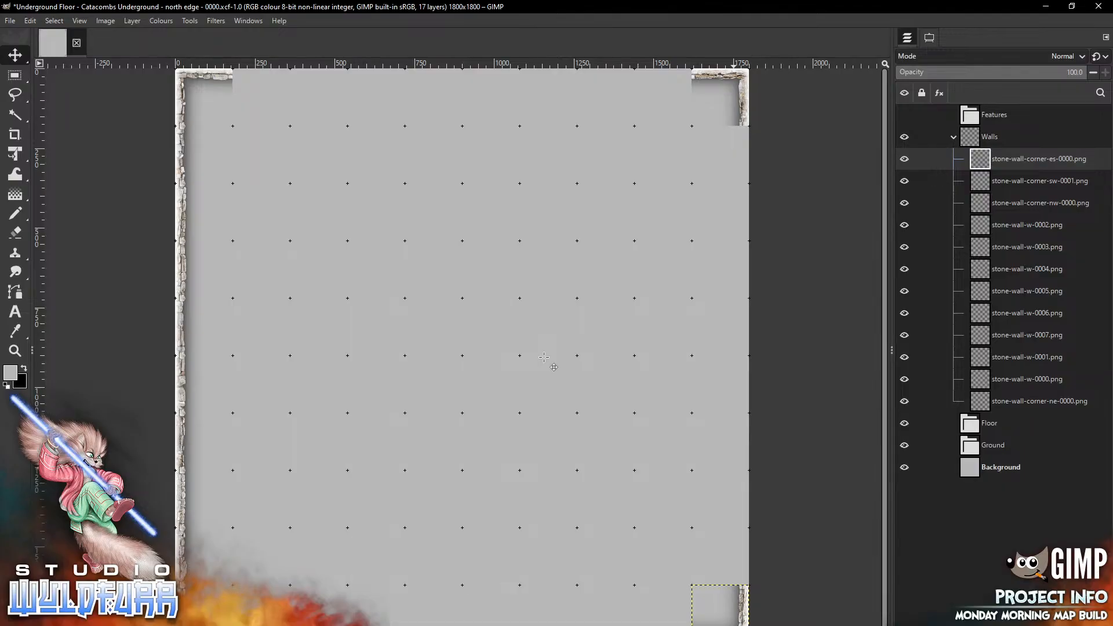
Drag stone-wall-n-0003.png and stone-wall-n-0004.png into the image and place both along the canvas's north edge
{"action": "key", "text": "alt+Tab"}
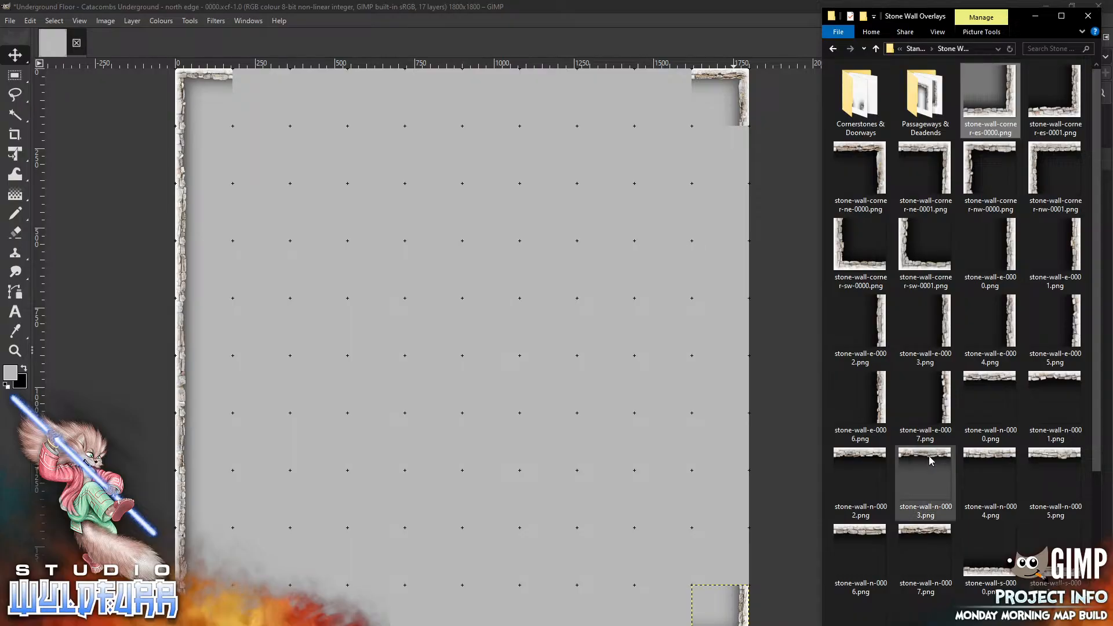
{"action": "left_click_drag", "start_coordinate": [930, 461], "coordinate": [476, 223]}
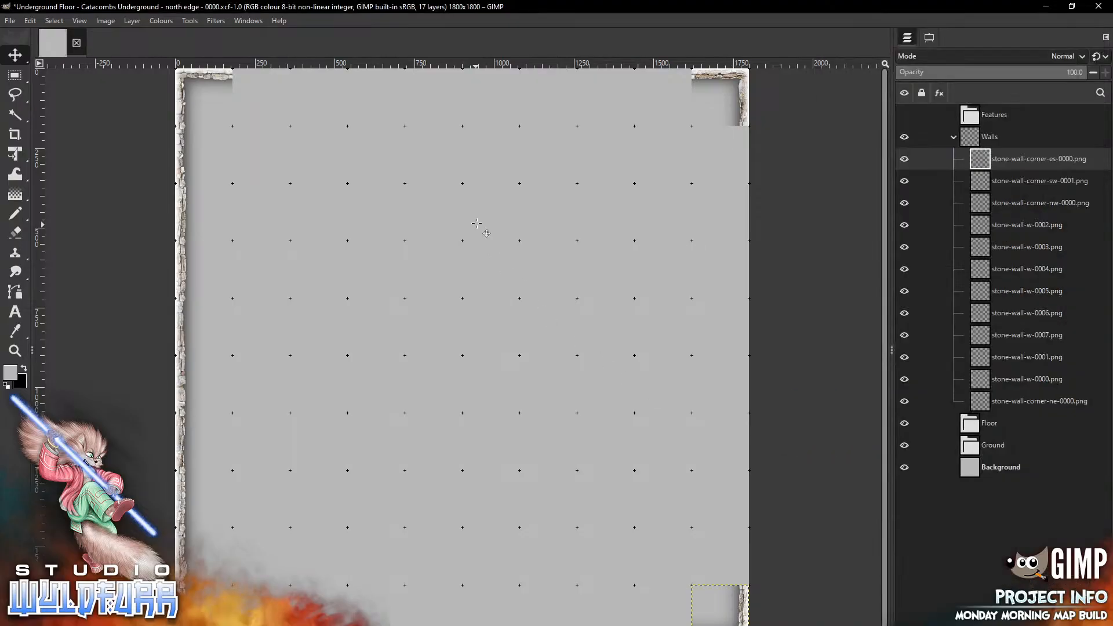
{"action": "left_click_drag", "start_coordinate": [463, 355], "coordinate": [548, 97]}
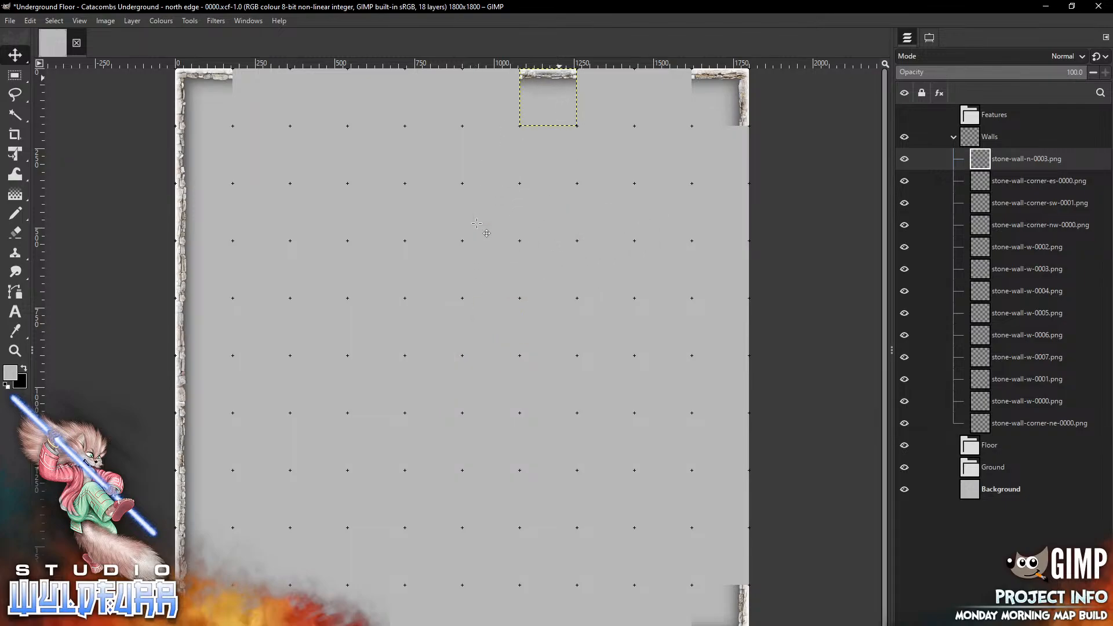
{"action": "key", "text": "alt+Tab"}
{"action": "left_click_drag", "start_coordinate": [1002, 457], "coordinate": [365, 254]}
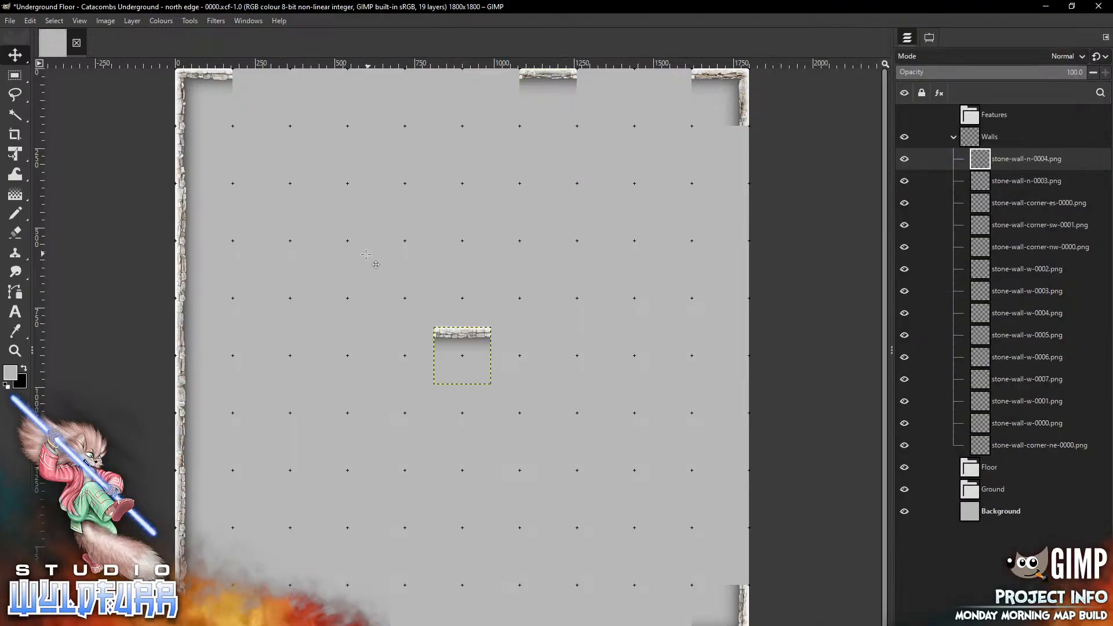
{"action": "left_click_drag", "start_coordinate": [462, 355], "coordinate": [376, 97]}
Add stone-wall-n-0001.png and stone-wall-n-0002.png to the north edge, filling the gaps toward the top-right corner
{"action": "key", "text": "alt+Tab"}
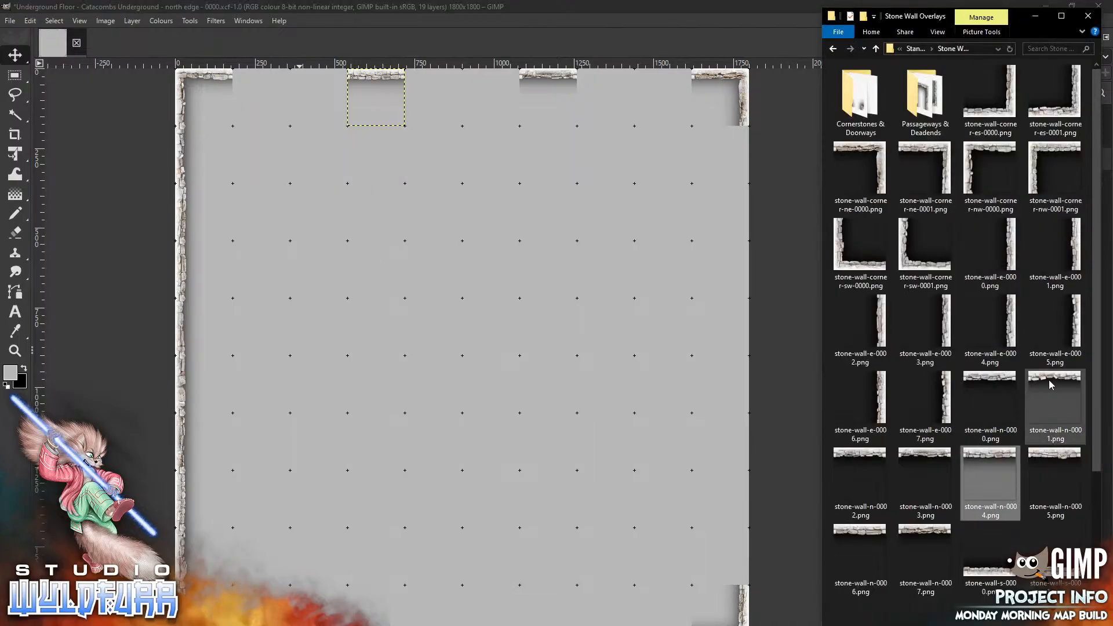
{"action": "left_click_drag", "start_coordinate": [1052, 388], "coordinate": [598, 73]}
{"action": "key", "text": "alt+Tab"}
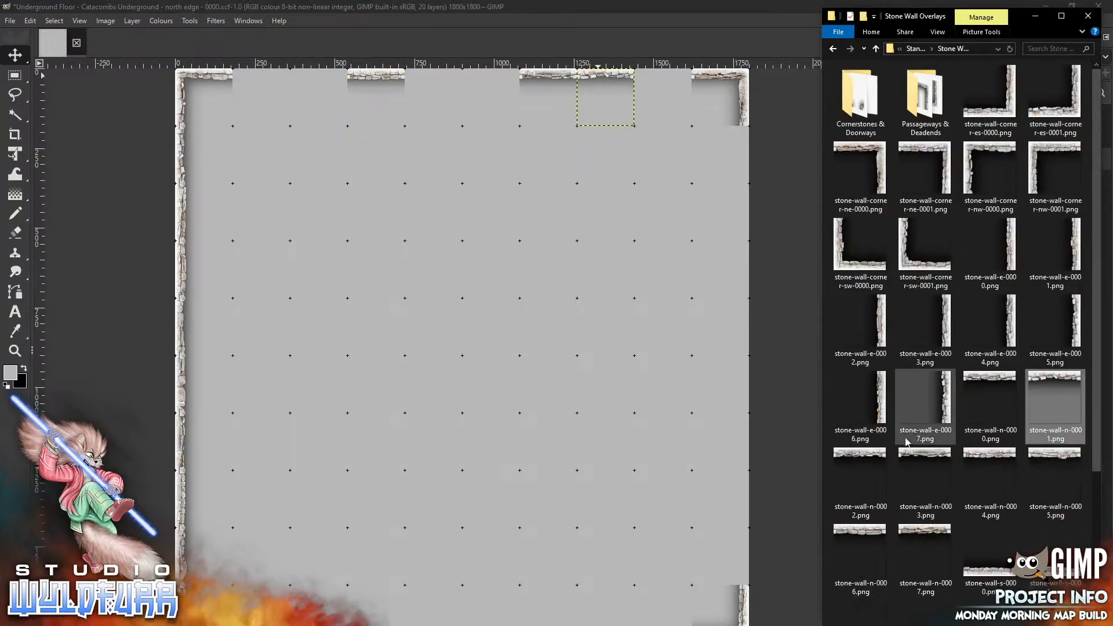
{"action": "left_click_drag", "start_coordinate": [859, 459], "coordinate": [504, 402]}
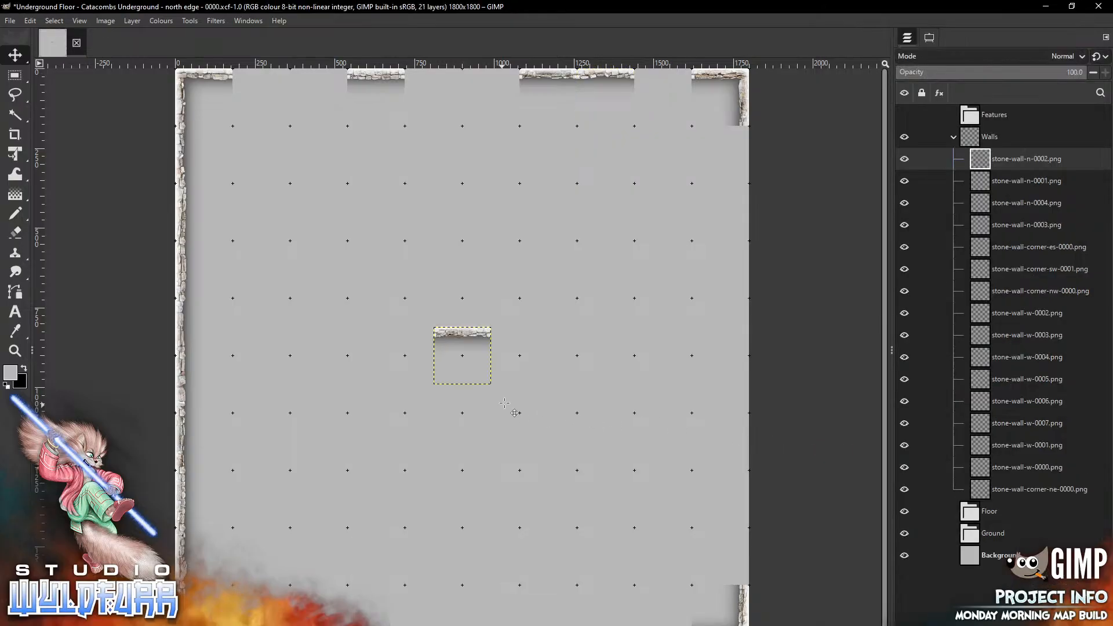
{"action": "left_click_drag", "start_coordinate": [468, 334], "coordinate": [669, 75]}
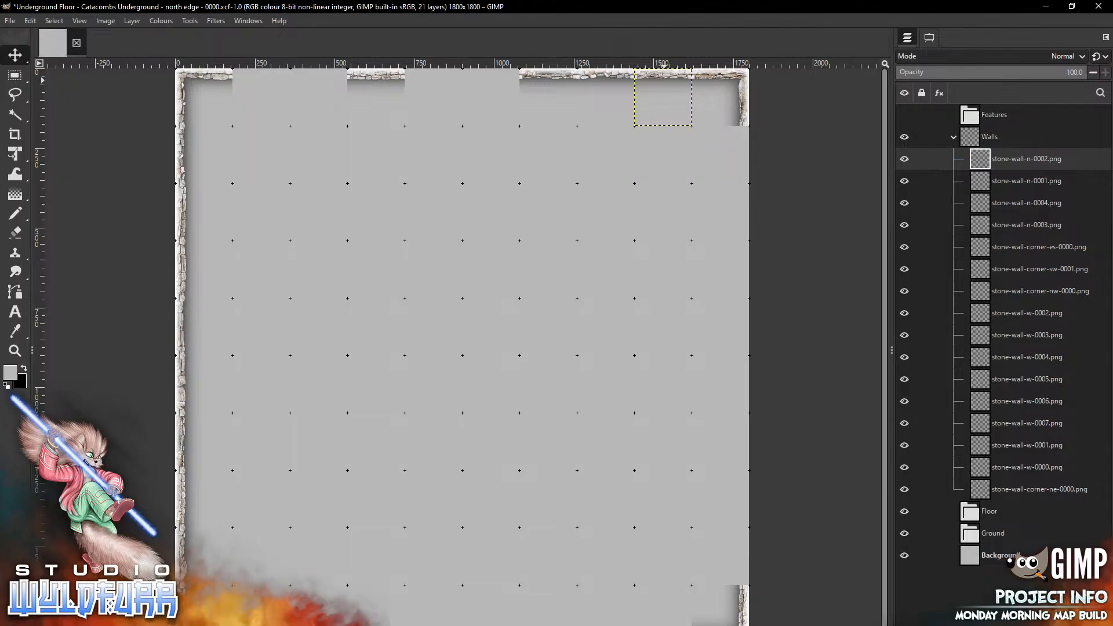
Add second copies of stone-wall-n-0003.png and stone-wall-n-0004.png along the north edge next to the top-left corner
{"action": "key", "text": "alt+Tab"}
{"action": "mouse_move", "coordinate": [925, 475]}
{"action": "left_mouse_down"}
{"action": "mouse_move", "coordinate": [497, 368]}
{"action": "mouse_move", "coordinate": [444, 336]}
{"action": "mouse_move", "coordinate": [329, 100]}
{"action": "left_mouse_up"}
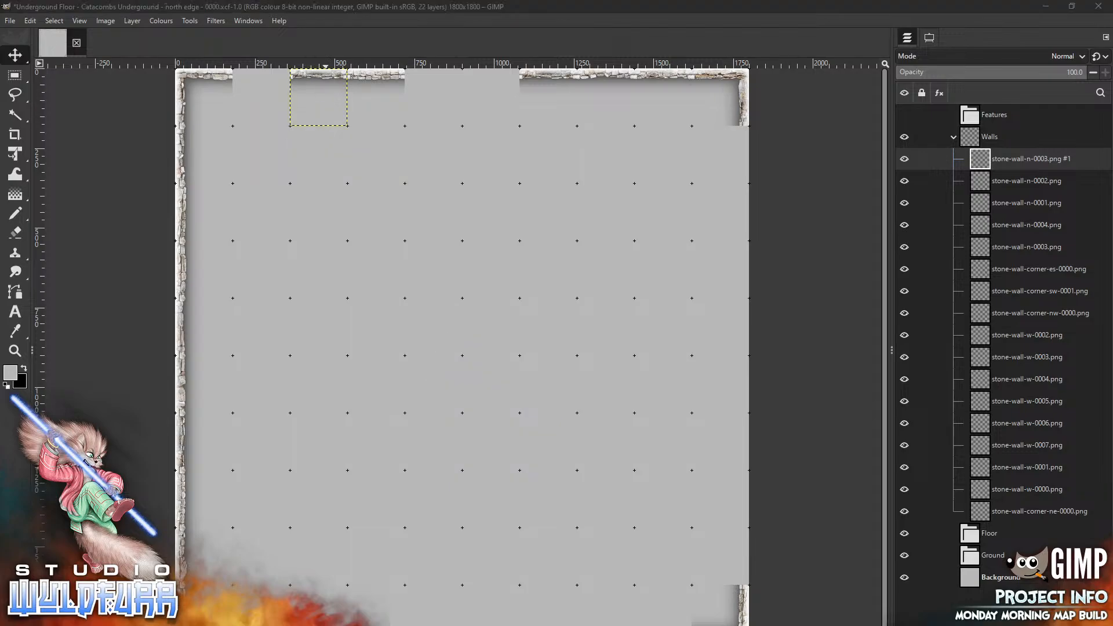
{"action": "key", "text": "alt+Tab"}
{"action": "left_click_drag", "start_coordinate": [990, 458], "coordinate": [347, 322]}
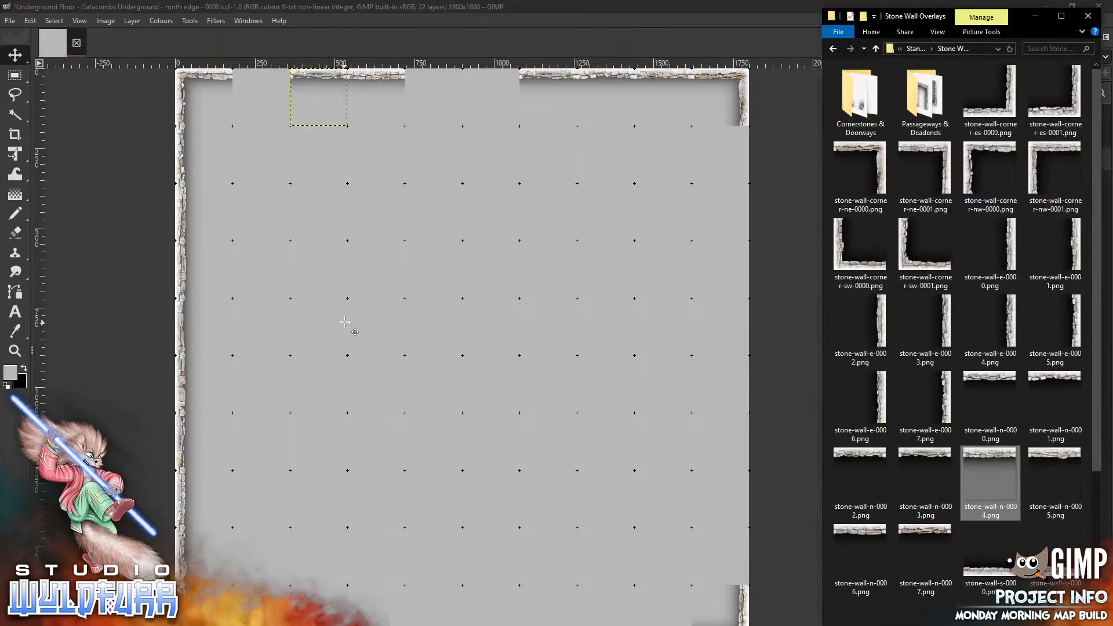
{"action": "left_click_drag", "start_coordinate": [464, 356], "coordinate": [261, 97]}
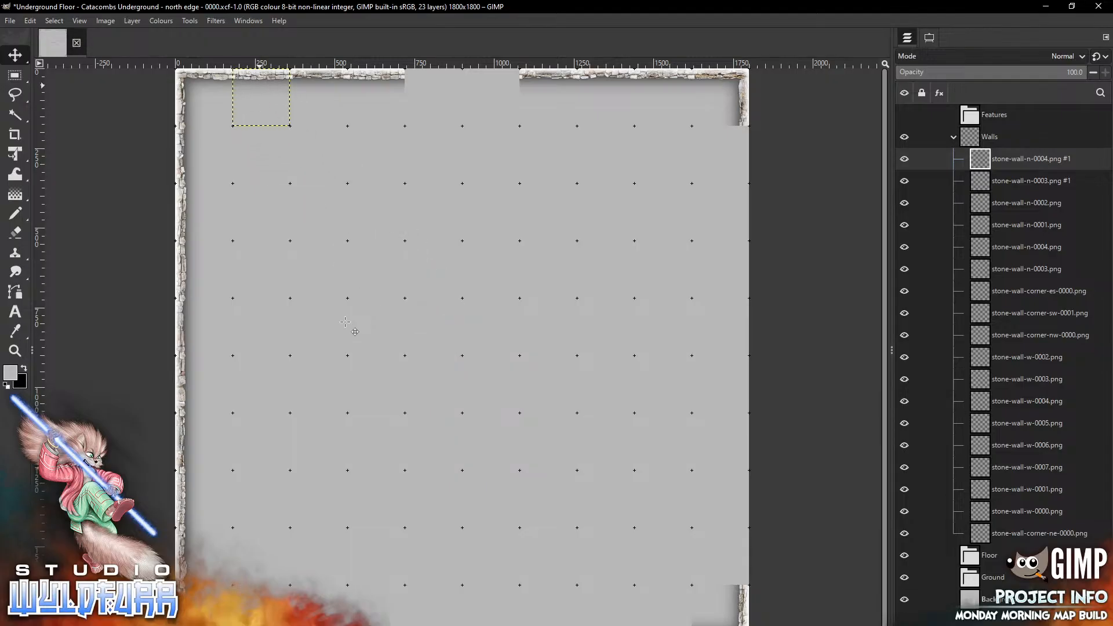
Add stone-wall-s-0007.png and stone-wall-s-0006.png along the canvas's south edge near each bottom corner
{"action": "key", "text": "alt+Tab"}
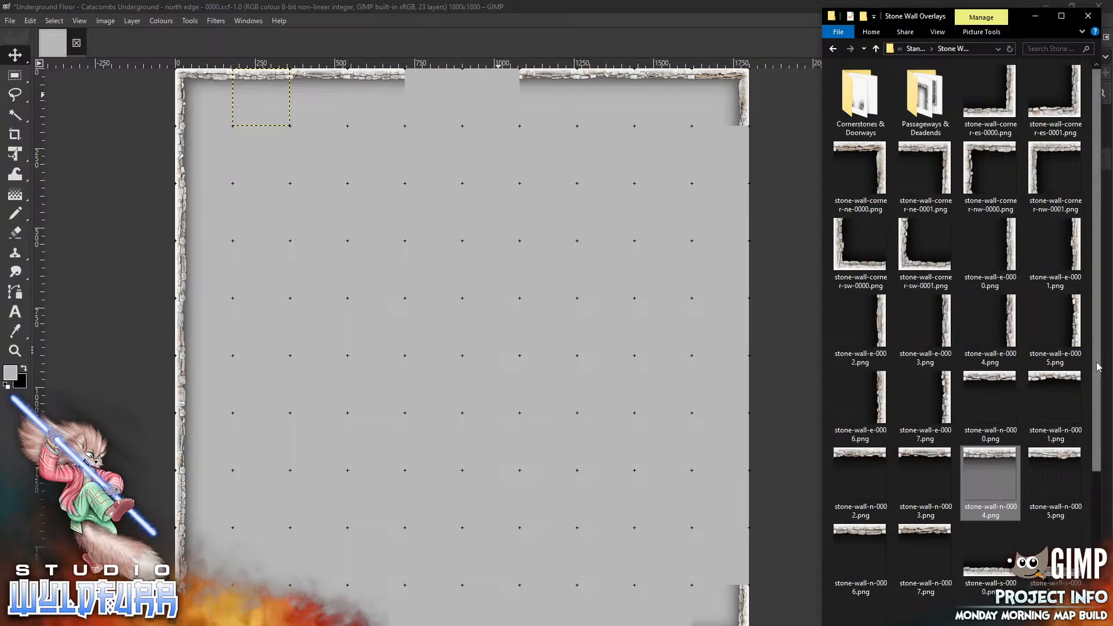
{"action": "scroll", "coordinate": [923, 473], "scroll_direction": "down", "scroll_amount": 5}
{"action": "left_click_drag", "start_coordinate": [924, 473], "coordinate": [583, 408]}
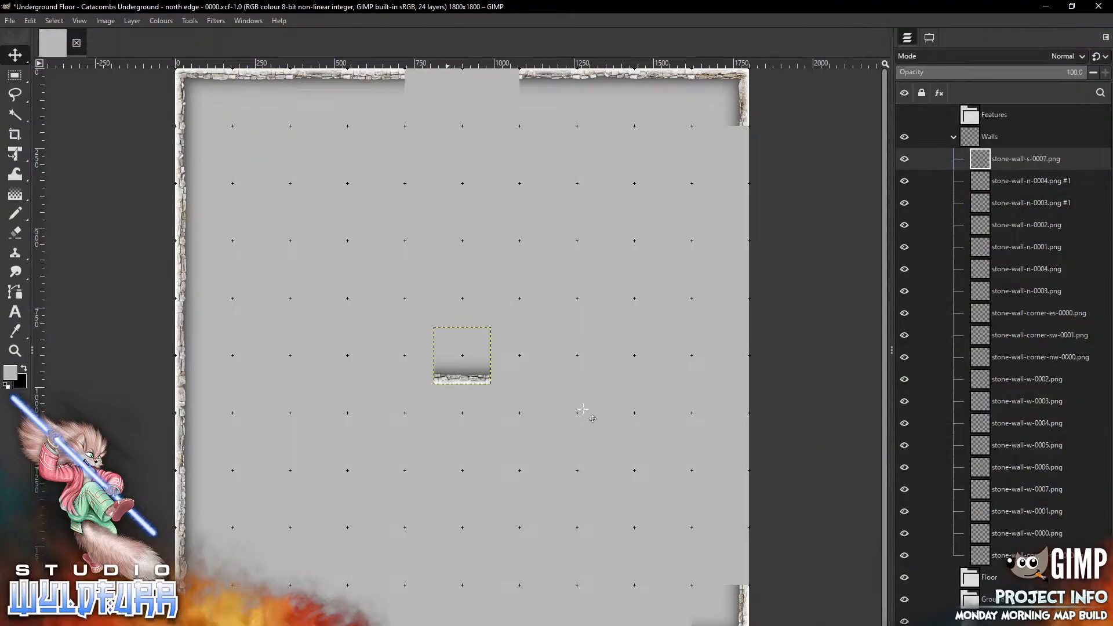
{"action": "mouse_move", "coordinate": [474, 342]}
{"action": "left_mouse_down"}
{"action": "mouse_move", "coordinate": [675, 571]}
{"action": "mouse_move", "coordinate": [674, 600]}
{"action": "left_mouse_up"}
{"action": "key", "text": "alt+Tab"}
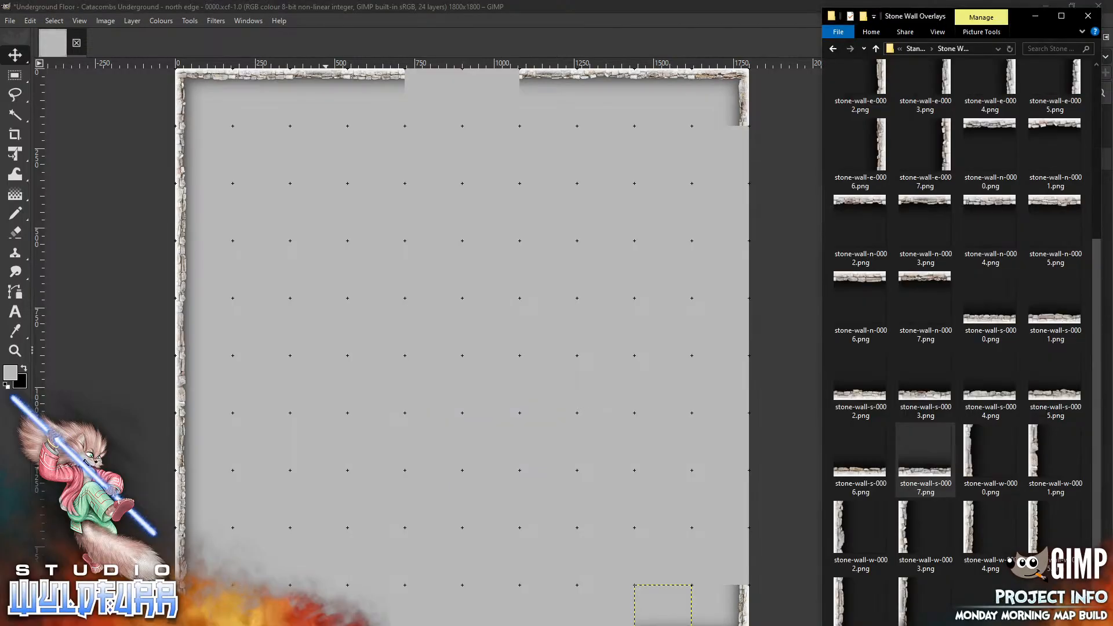
{"action": "left_click_drag", "start_coordinate": [871, 477], "coordinate": [388, 517]}
{"action": "left_click_drag", "start_coordinate": [462, 355], "coordinate": [260, 613]}
Place stone-wall-s-0005.png and stone-wall-s-0004.png along the south edge beside the existing south tiles
{"action": "key", "text": "alt+Tab"}
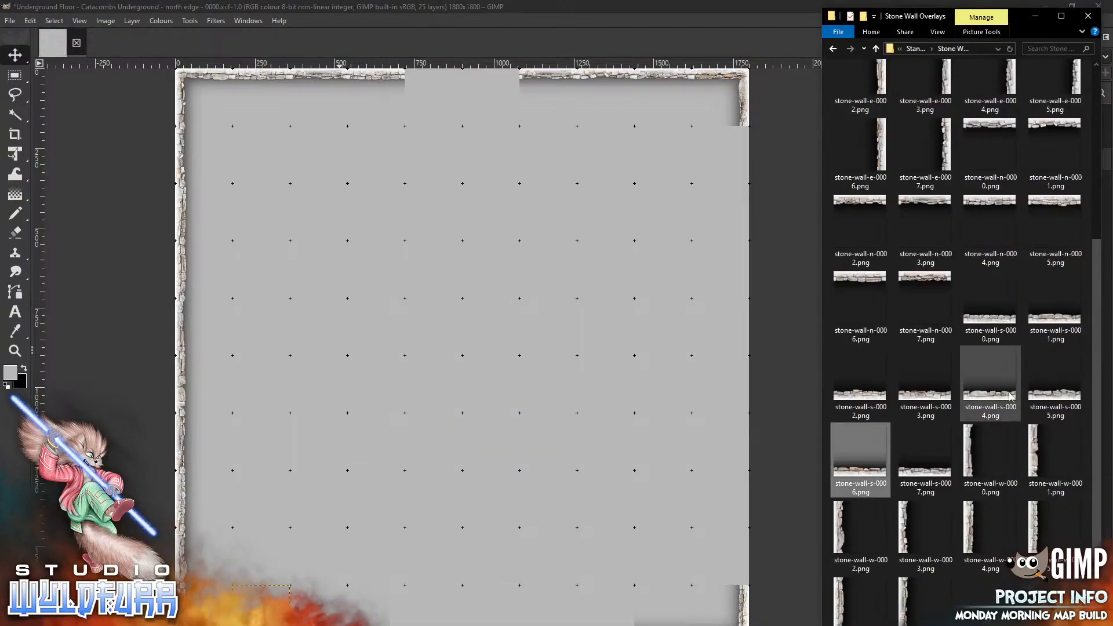
{"action": "left_click_drag", "start_coordinate": [1053, 400], "coordinate": [330, 624]}
{"action": "key", "text": "alt+Tab"}
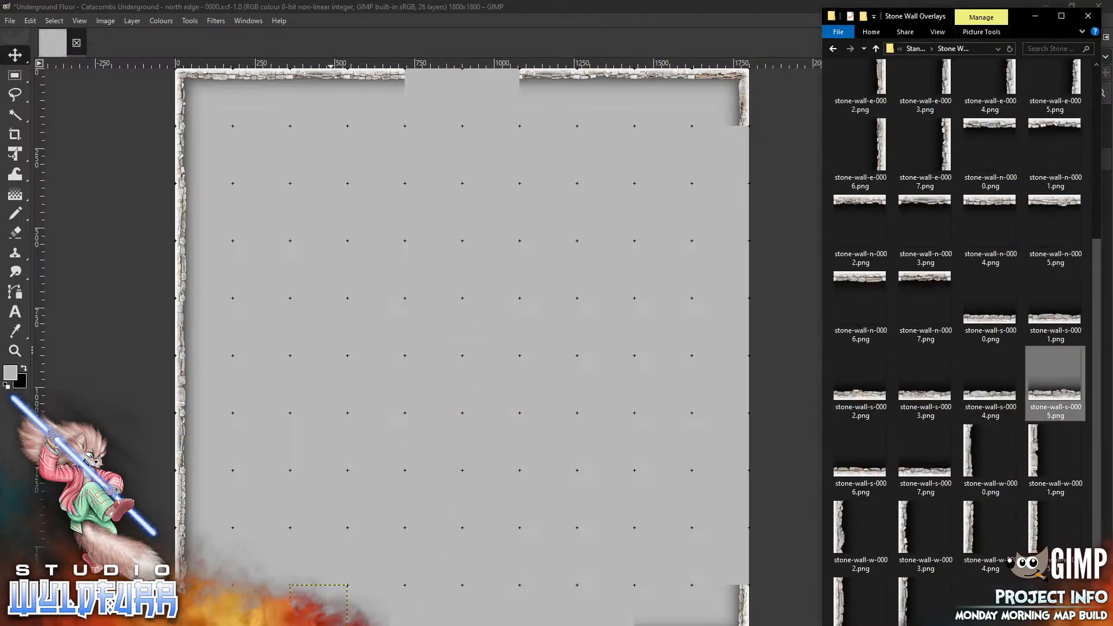
{"action": "left_click", "coordinate": [982, 398]}
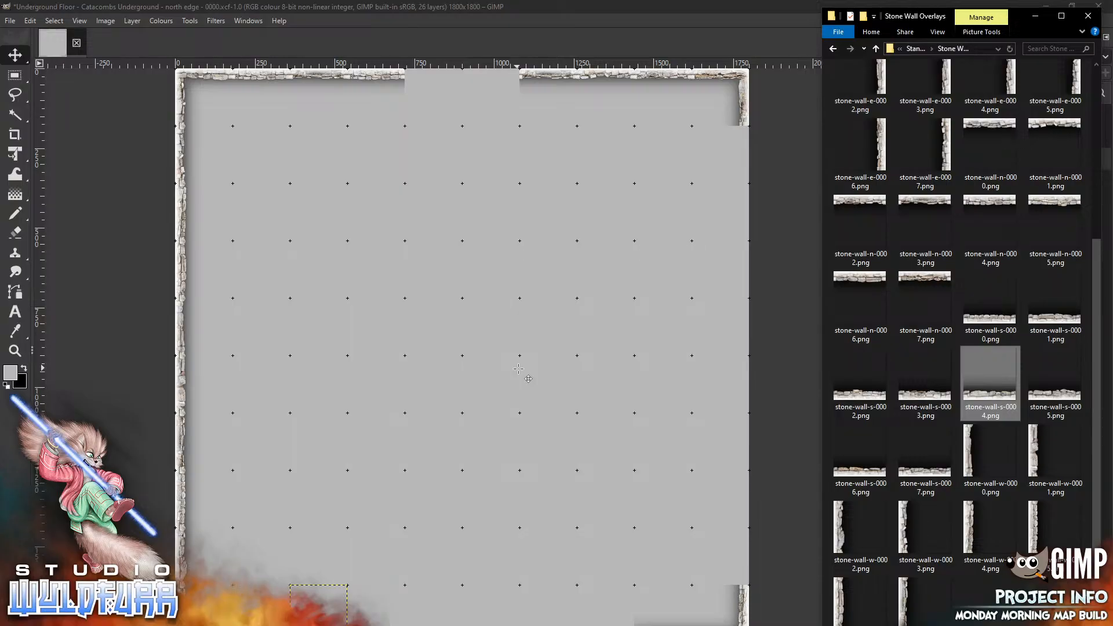
{"action": "left_click_drag", "start_coordinate": [519, 368], "coordinate": [611, 603]}
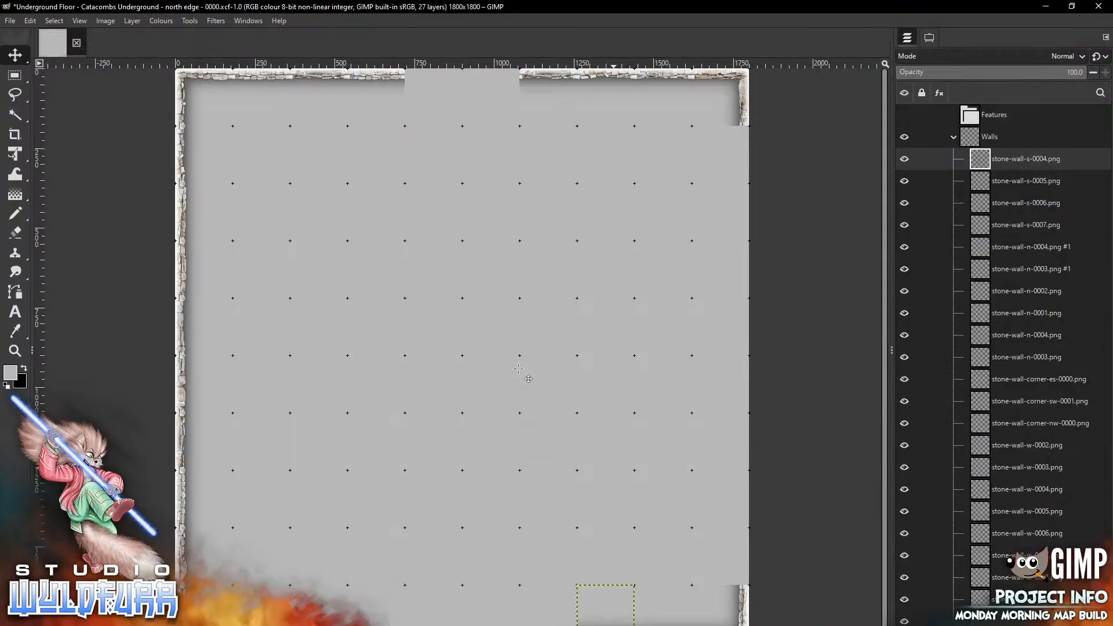
Complete the south wall with stone-wall-s-0003.png and stone-wall-s-0002.png in the remaining bottom-edge gaps
{"action": "key", "text": "alt+Tab"}
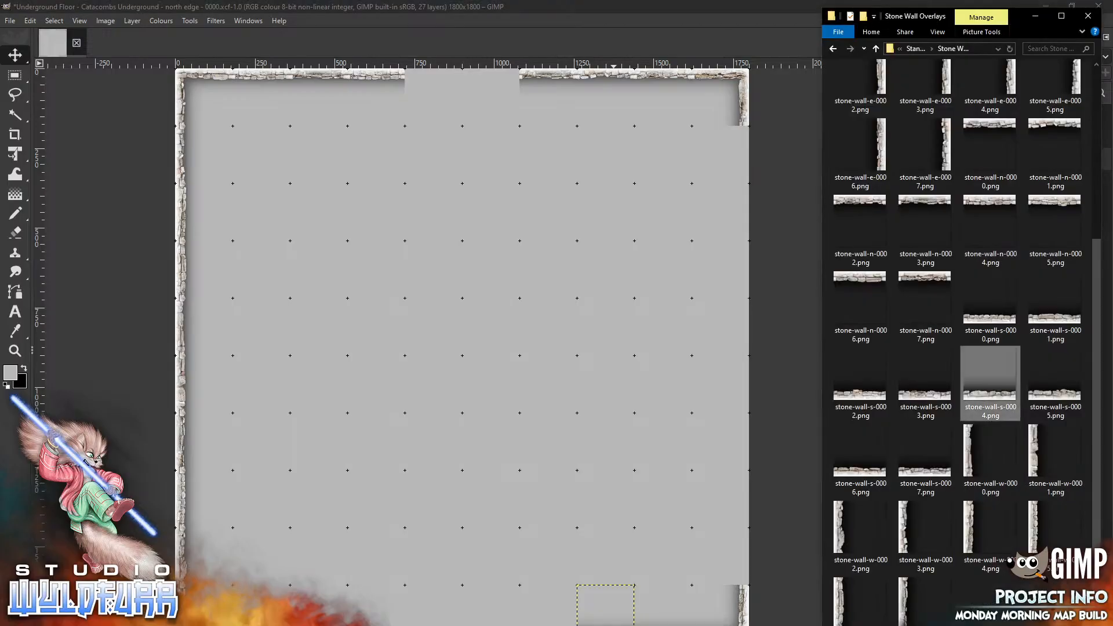
{"action": "left_click", "coordinate": [925, 383]}
{"action": "left_click_drag", "start_coordinate": [546, 306], "coordinate": [547, 306]}
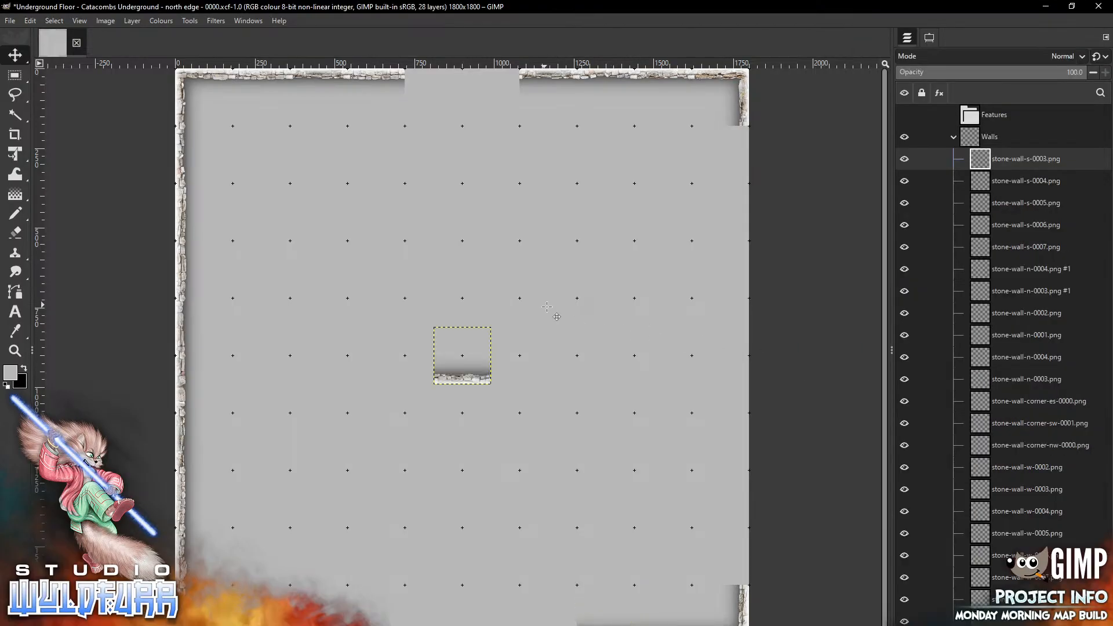
{"action": "mouse_move", "coordinate": [450, 357]}
{"action": "left_mouse_down"}
{"action": "mouse_move", "coordinate": [521, 371]}
{"action": "mouse_move", "coordinate": [536, 615]}
{"action": "left_mouse_up"}
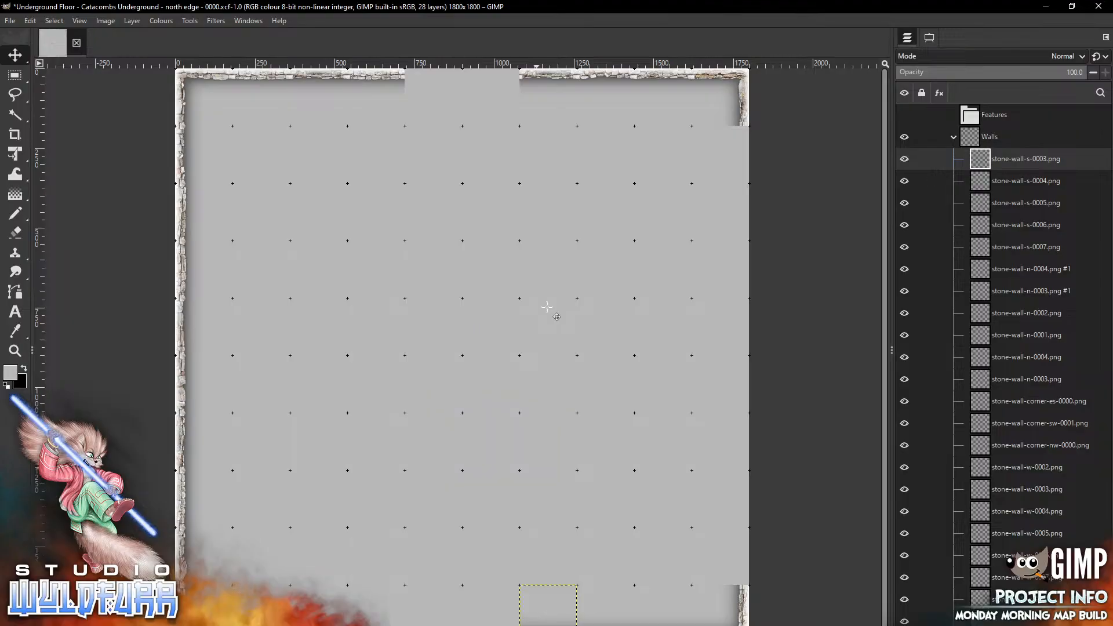
{"action": "key", "text": "alt+Tab"}
{"action": "left_click_drag", "start_coordinate": [861, 383], "coordinate": [349, 625]}
Add stone-wall-e-0007.png below the top-right corner and stone-wall-e-0006.png above the bottom-right corner on the east edge
{"action": "key", "text": "alt+Tab"}
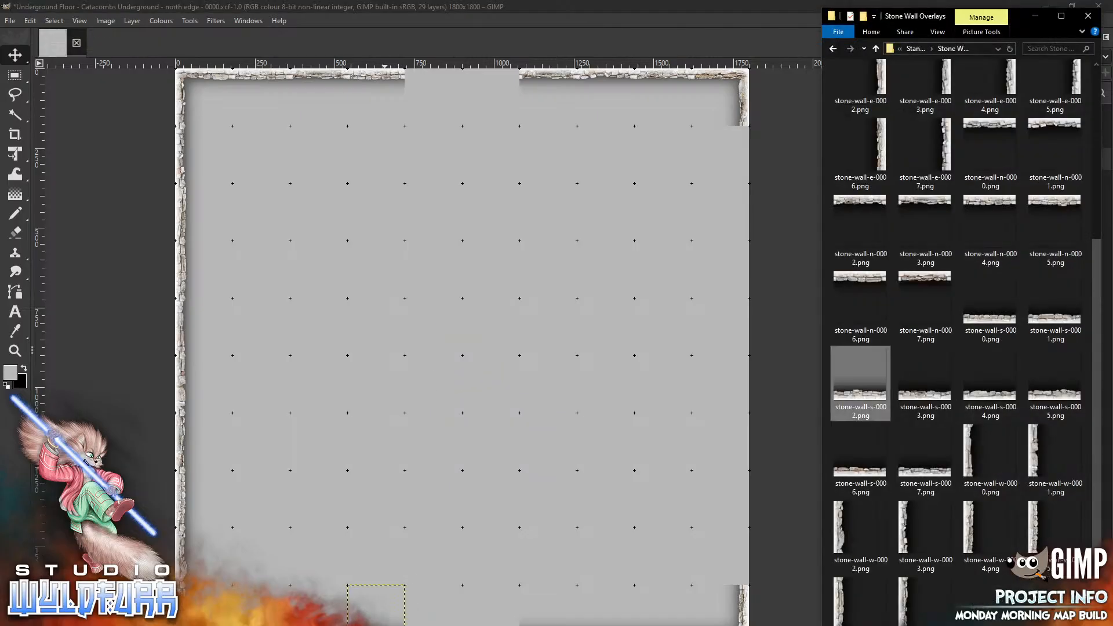
{"action": "left_click_drag", "start_coordinate": [943, 141], "coordinate": [606, 289]}
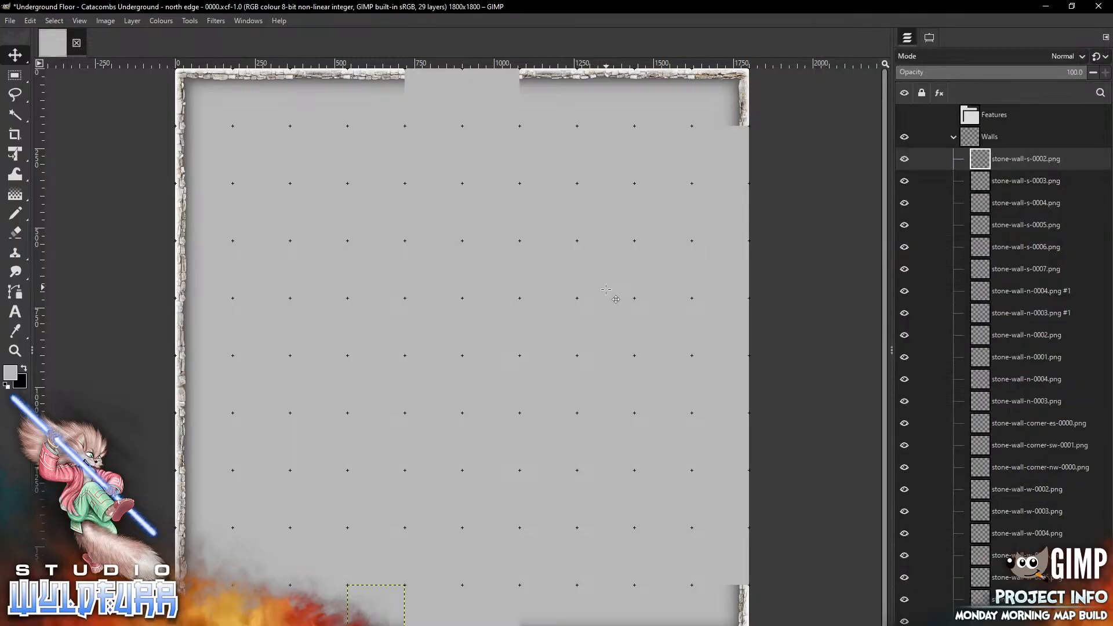
{"action": "left_click_drag", "start_coordinate": [462, 355], "coordinate": [721, 155]}
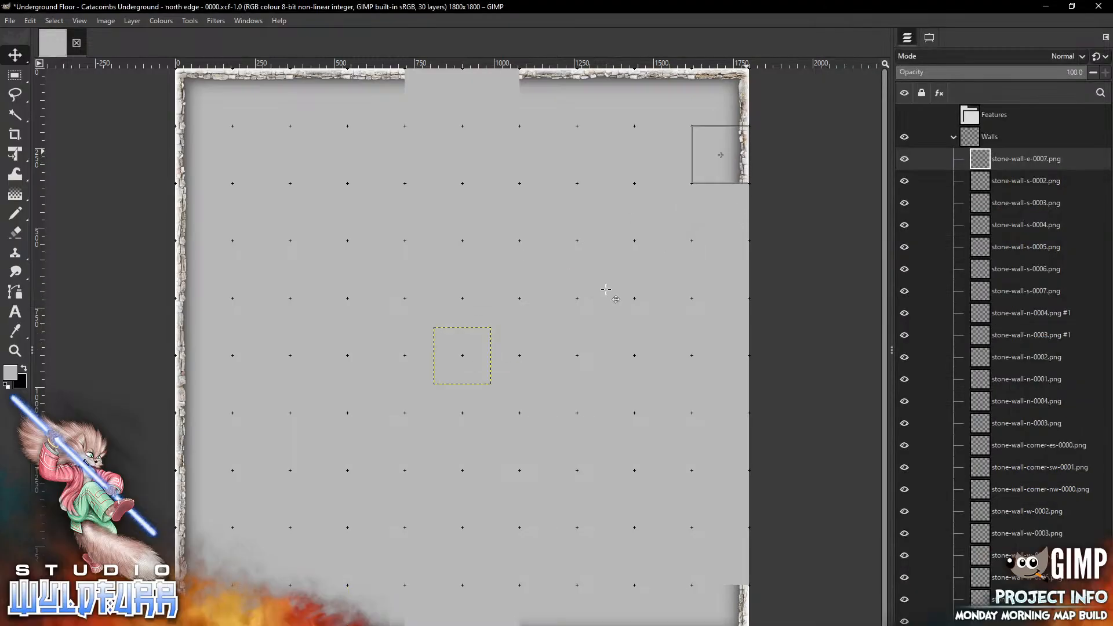
{"action": "key", "text": "alt+Tab"}
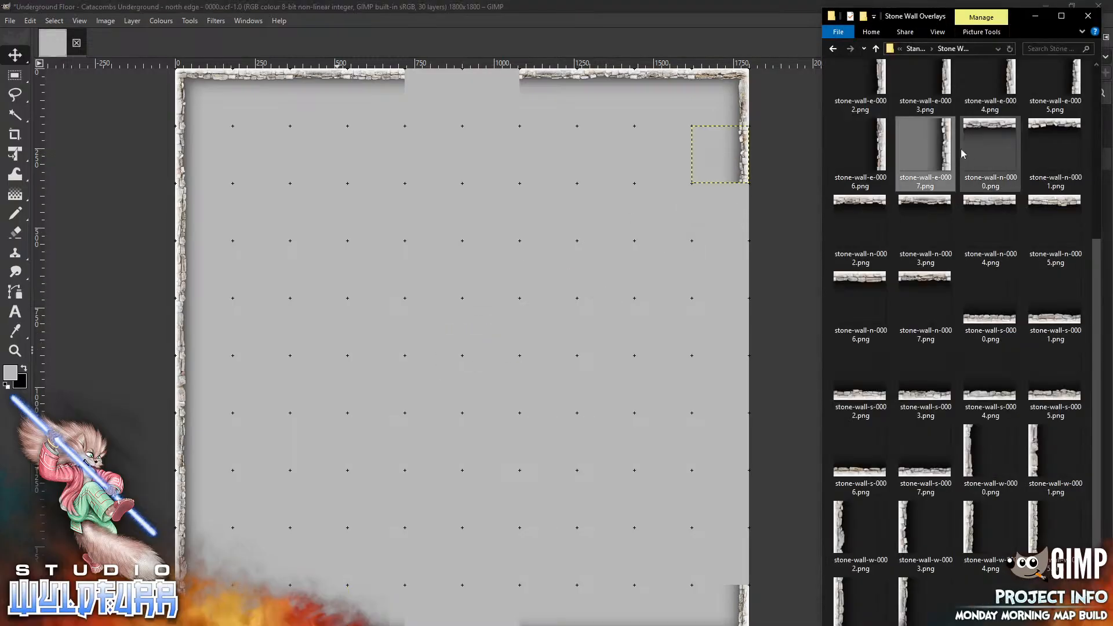
{"action": "mouse_move", "coordinate": [862, 145]}
{"action": "left_mouse_down"}
{"action": "mouse_move", "coordinate": [884, 155]}
{"action": "mouse_move", "coordinate": [497, 328]}
{"action": "mouse_move", "coordinate": [686, 467]}
{"action": "mouse_move", "coordinate": [743, 539]}
{"action": "left_mouse_up"}
Place stone-wall-e-0005.png and stone-wall-e-0004.png along the canvas's east edge, continuing both wall ends
{"action": "key", "text": "alt+Tab"}
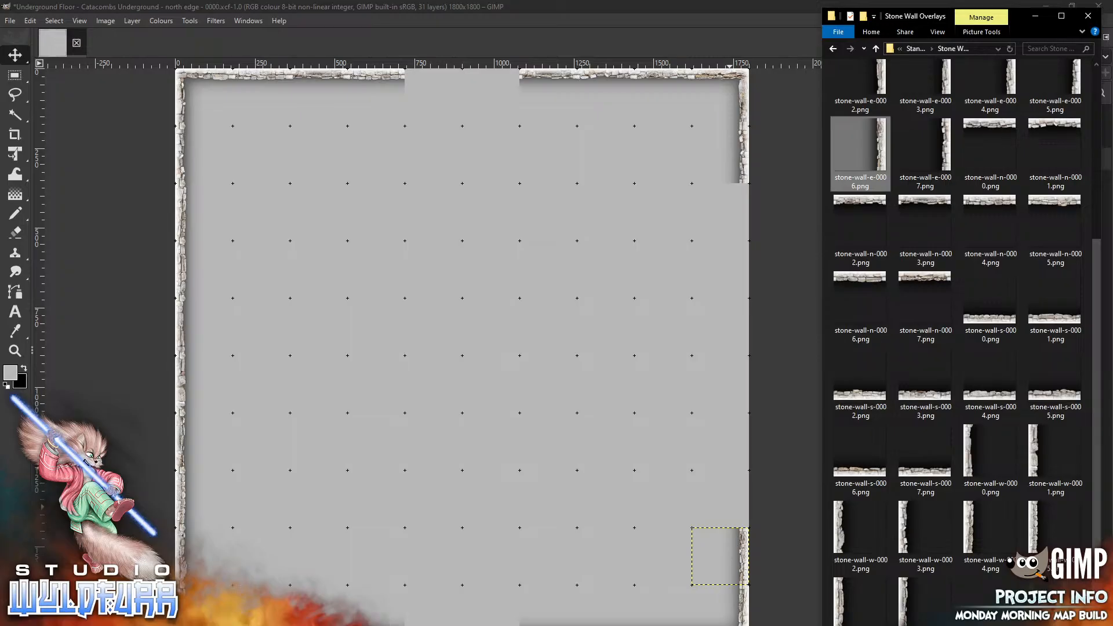
{"action": "left_click_drag", "start_coordinate": [1090, 265], "coordinate": [1094, 147]}
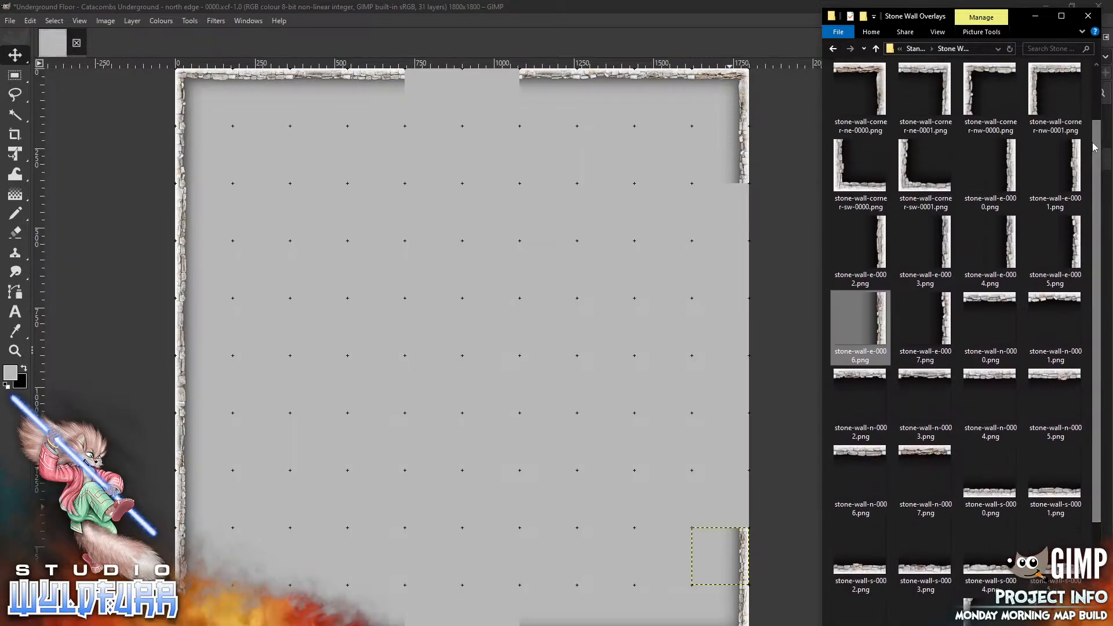
{"action": "left_click_drag", "start_coordinate": [1067, 245], "coordinate": [544, 317]}
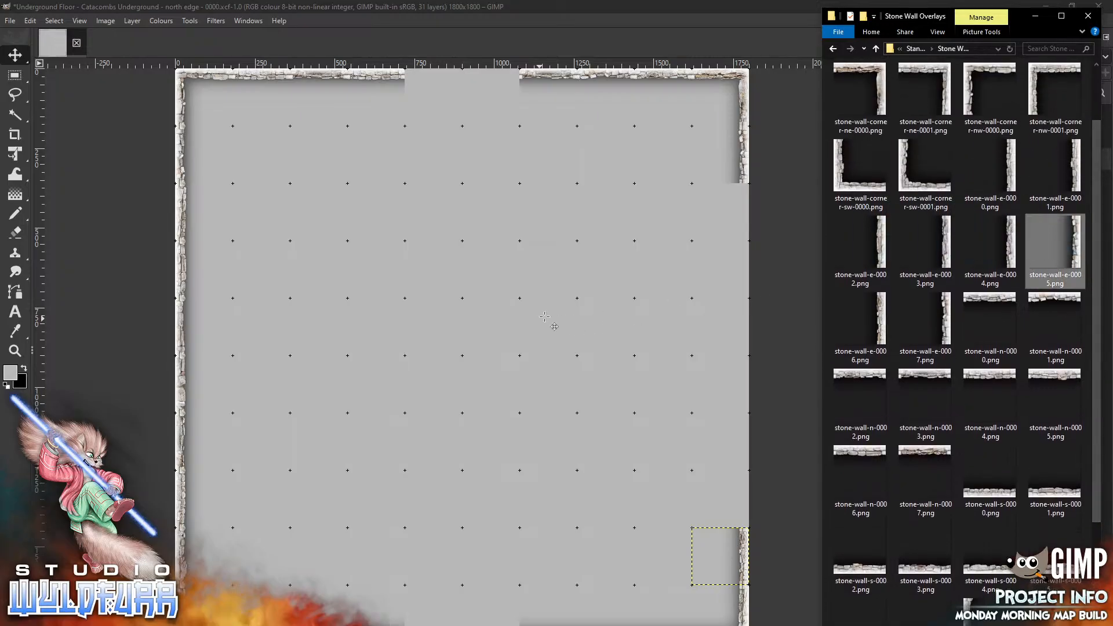
{"action": "left_click_drag", "start_coordinate": [486, 353], "coordinate": [742, 215]}
{"action": "key", "text": "alt+Tab"}
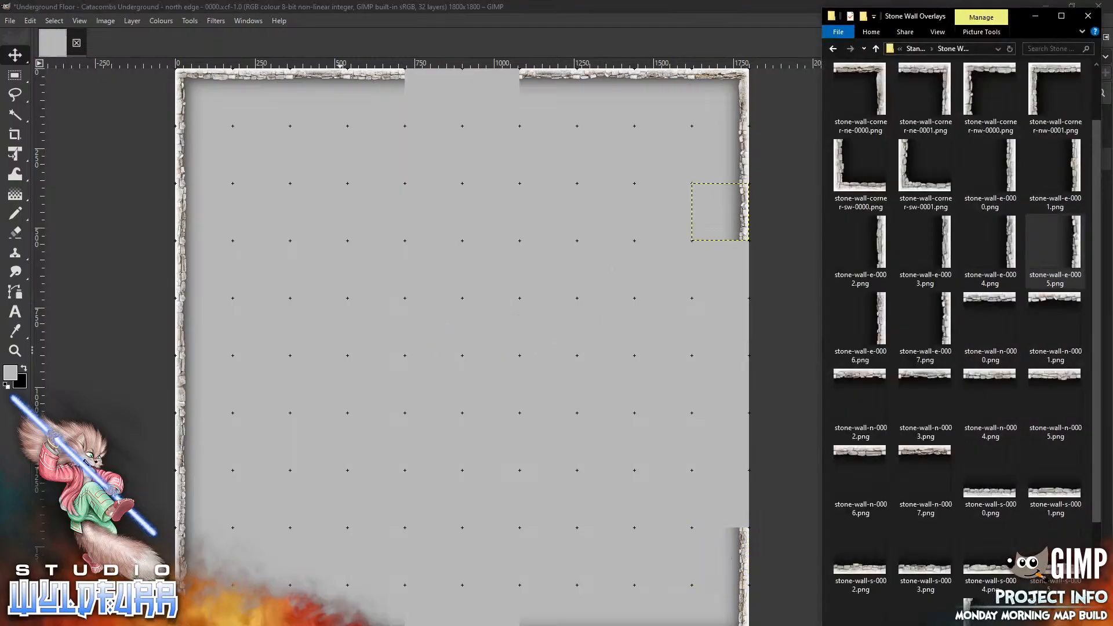
{"action": "mouse_move", "coordinate": [1016, 239]}
{"action": "left_mouse_down"}
{"action": "mouse_move", "coordinate": [474, 379]}
{"action": "mouse_move", "coordinate": [748, 412]}
{"action": "mouse_move", "coordinate": [737, 487]}
{"action": "left_mouse_up"}
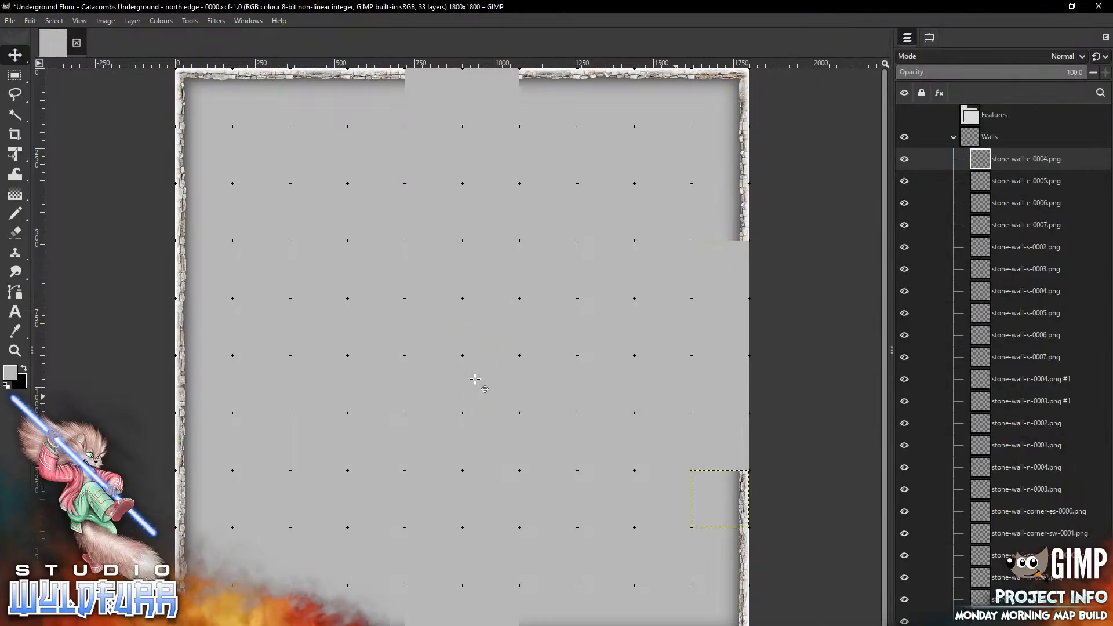
Complete the east wall with stone-wall-e-0003.png and stone-wall-e-0002.png in the remaining east-edge gaps
{"action": "key", "text": "alt+Tab"}
{"action": "left_click_drag", "start_coordinate": [944, 245], "coordinate": [720, 287]}
{"action": "left_click_drag", "start_coordinate": [490, 345], "coordinate": [743, 276]}
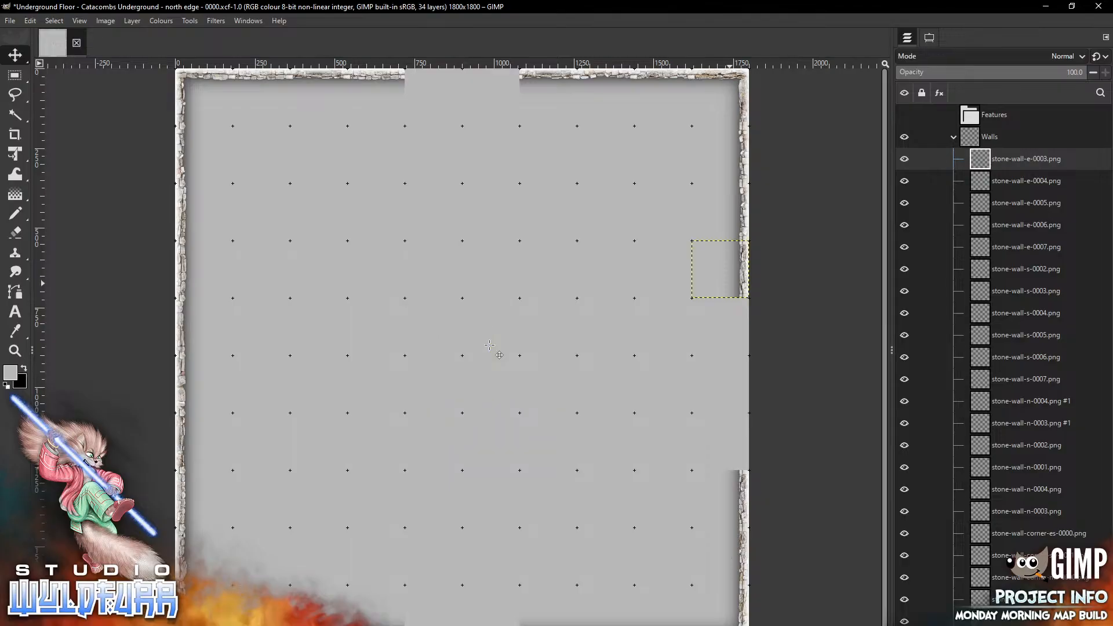
{"action": "key", "text": "alt+Tab"}
{"action": "left_click_drag", "start_coordinate": [880, 259], "coordinate": [721, 441]}
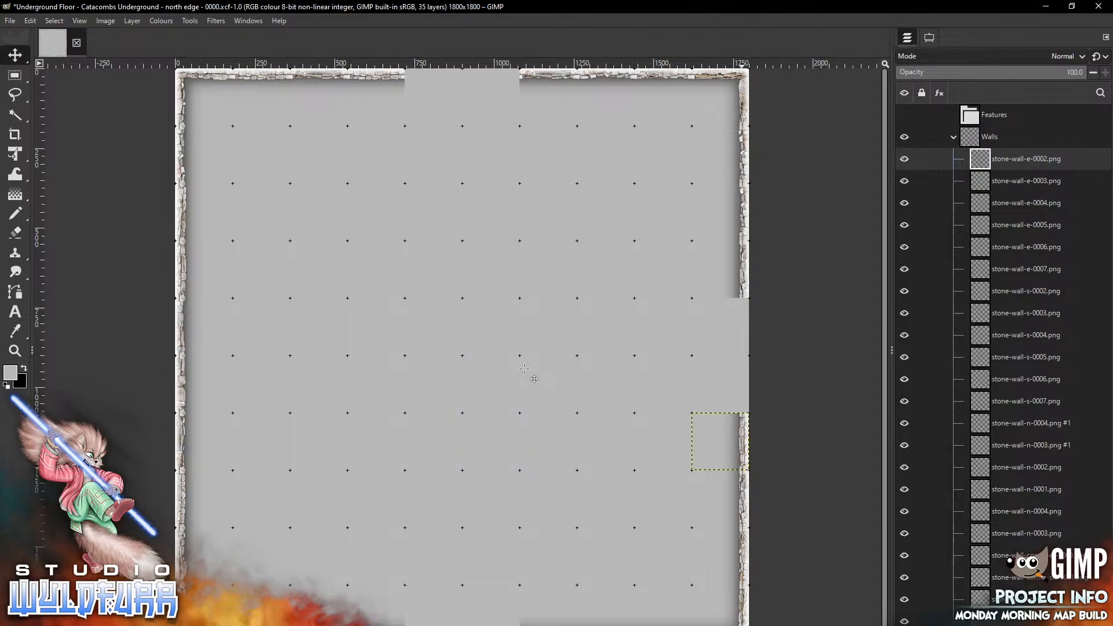
Open the Cornerstones & Doorways overlay folder
{"action": "key", "text": "alt+Tab"}
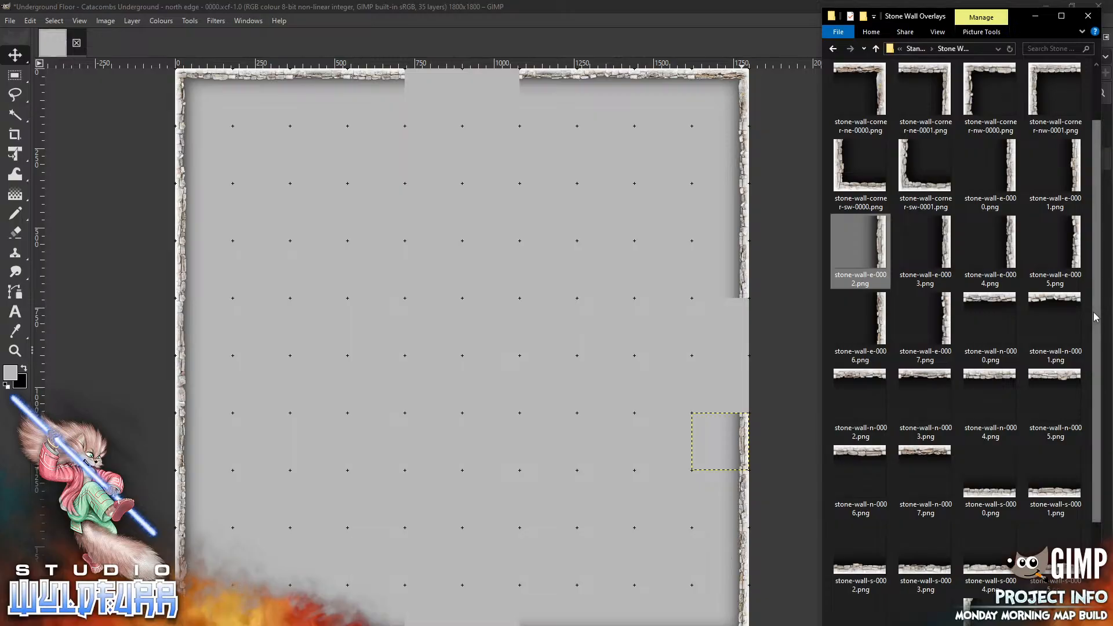
{"action": "scroll", "coordinate": [1093, 161], "scroll_direction": "up", "scroll_amount": 1}
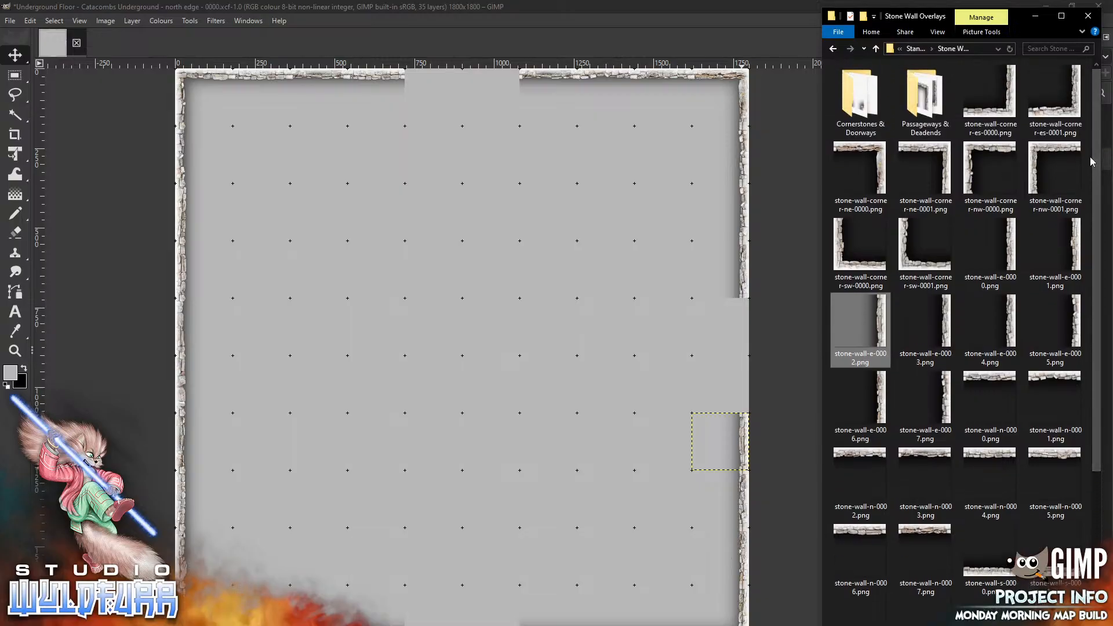
{"action": "double_click", "coordinate": [850, 97]}
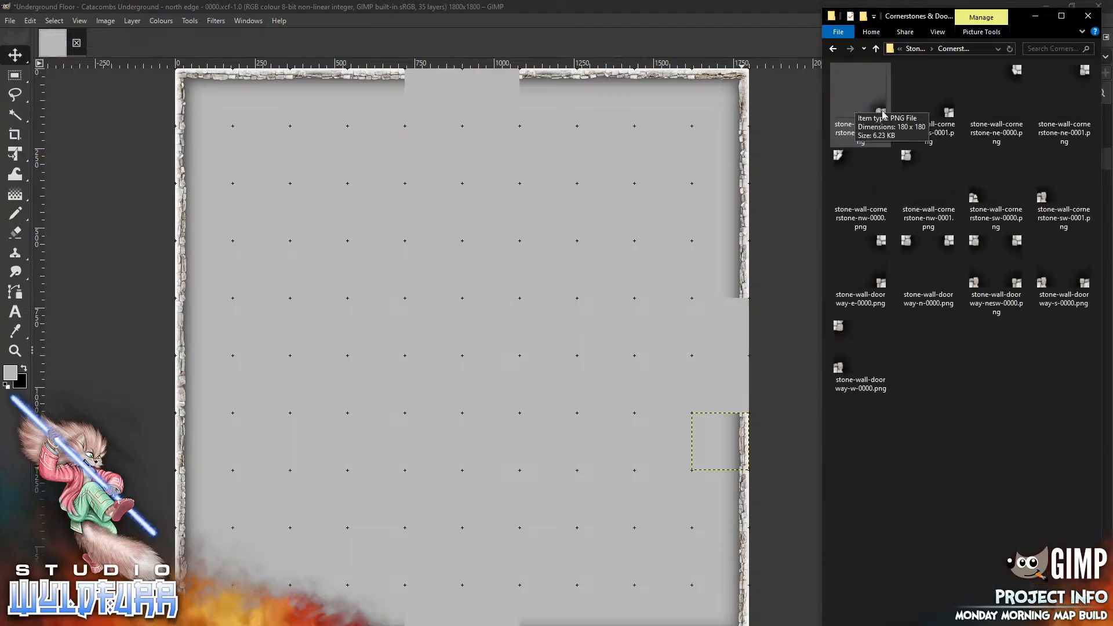
Place stone-wall-cornerstone-es-0000.png at the right end of the opening in the south wall
{"action": "left_click_drag", "start_coordinate": [855, 107], "coordinate": [526, 336]}
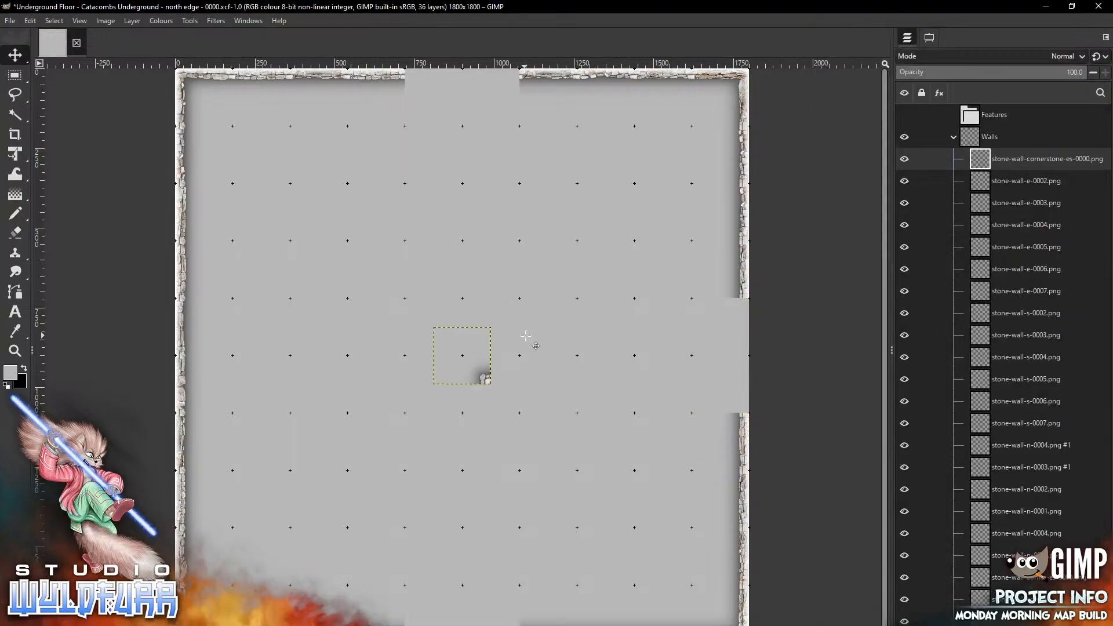
{"action": "left_click_drag", "start_coordinate": [484, 378], "coordinate": [512, 625]}
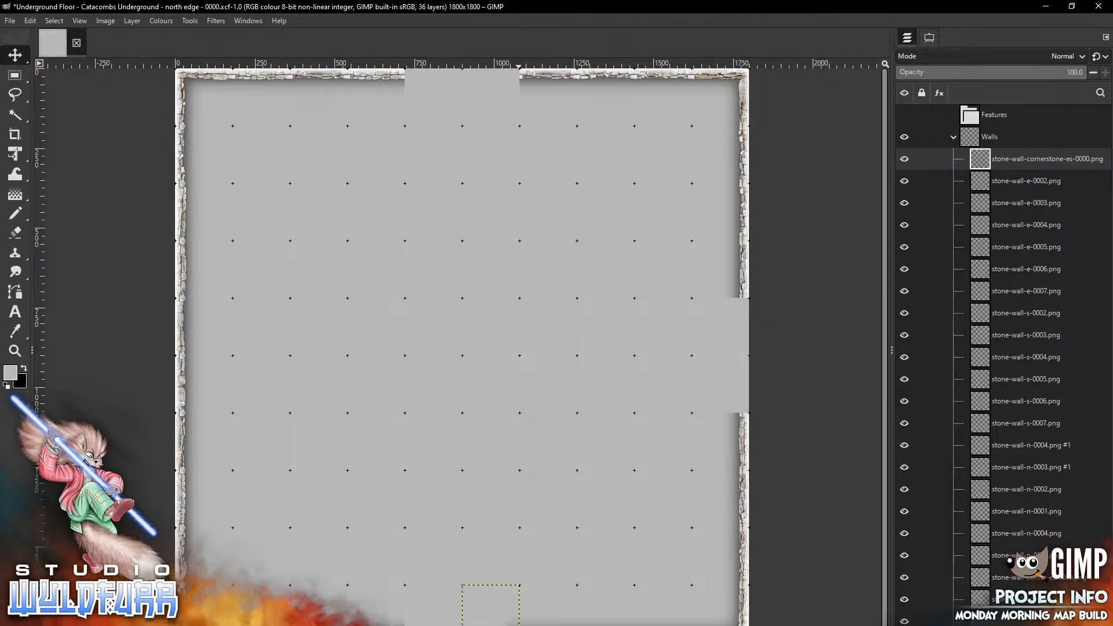
{"action": "key", "text": "alt+Tab"}
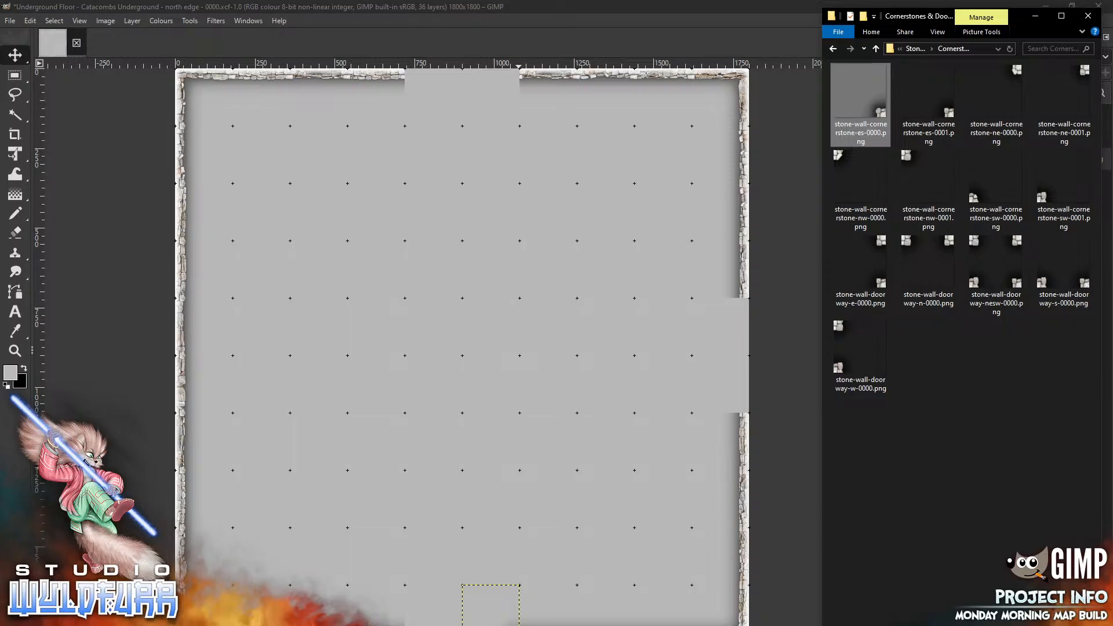
Place stone-wall-cornerstone-ne-0000.png and stone-wall-cornerstone-nw-0000.png at the right and left ends of the north wall opening
{"action": "left_click", "coordinate": [996, 103]}
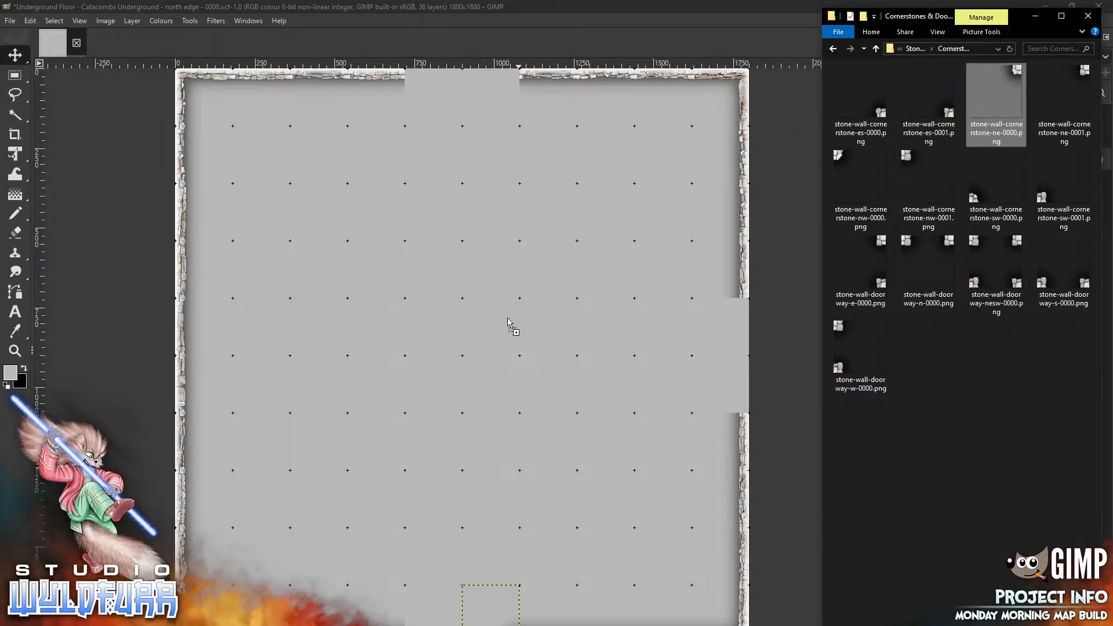
{"action": "left_click_drag", "start_coordinate": [492, 327], "coordinate": [520, 70]}
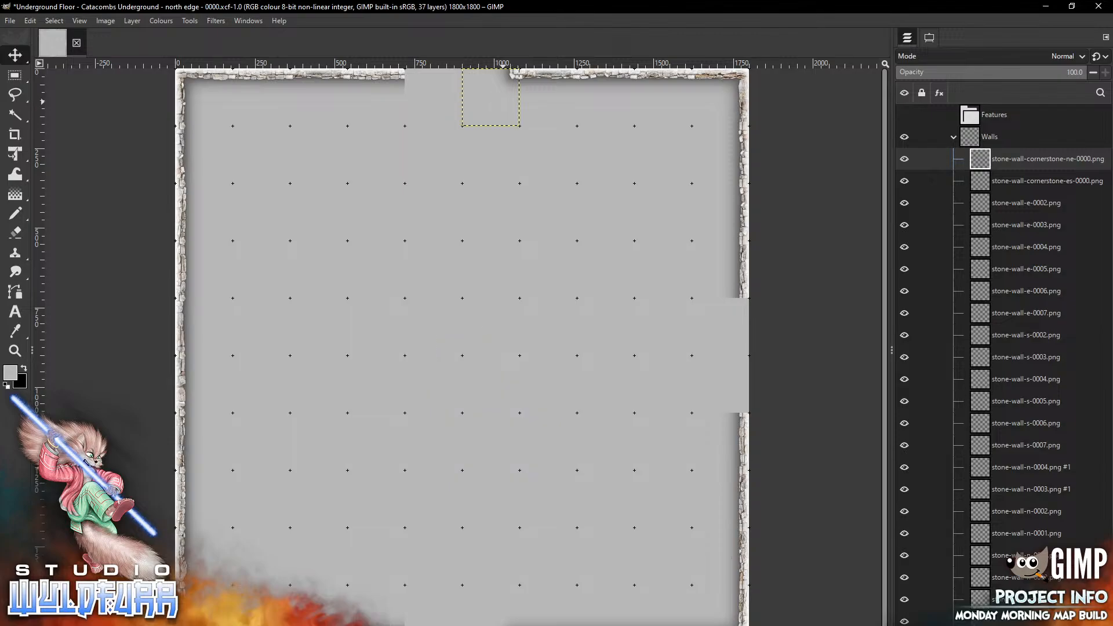
{"action": "key", "text": "alt+Tab"}
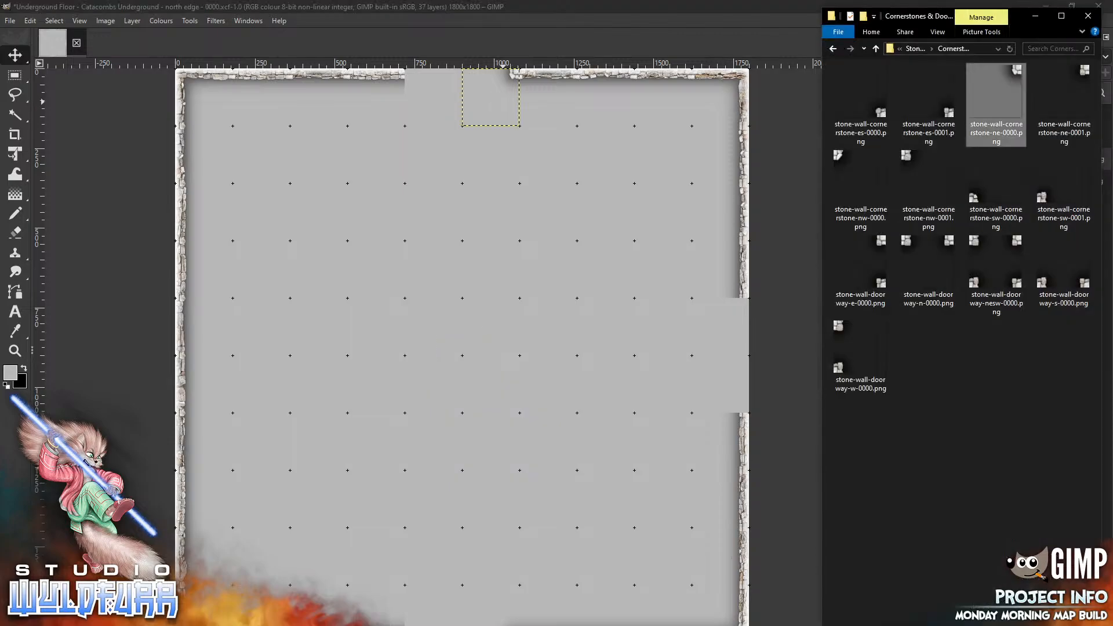
{"action": "left_click_drag", "start_coordinate": [841, 165], "coordinate": [415, 76]}
{"action": "key", "text": "alt+Tab"}
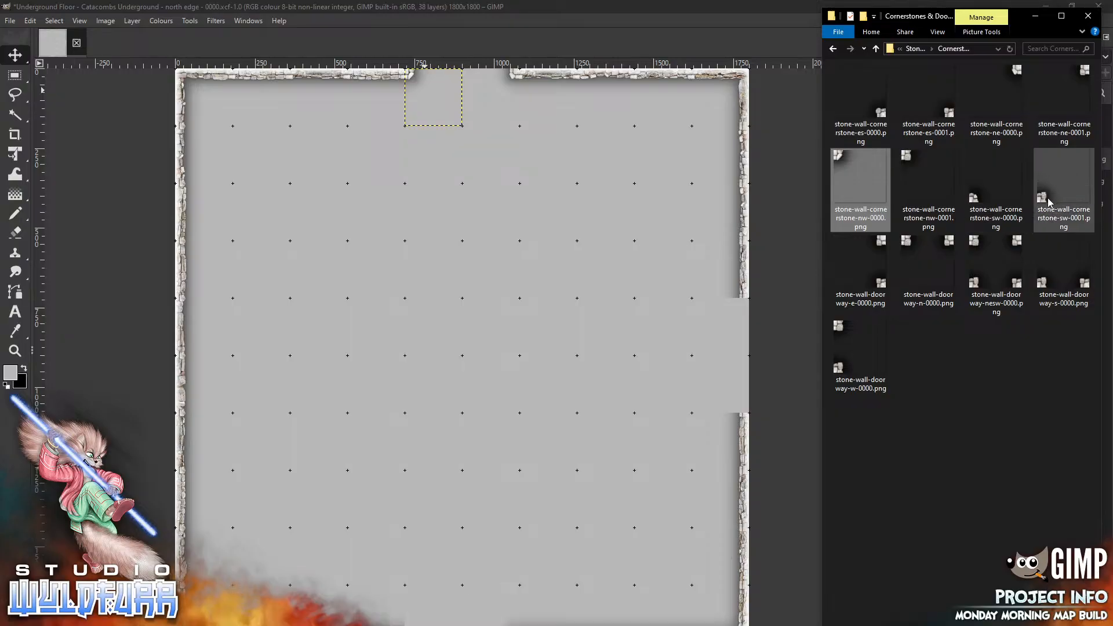
Place stone-wall-cornerstone-sw-0001.png at the south opening's left end and another stone-wall-cornerstone-es-0000.png at the east opening's lower end
{"action": "left_click_drag", "start_coordinate": [1064, 185], "coordinate": [415, 625]}
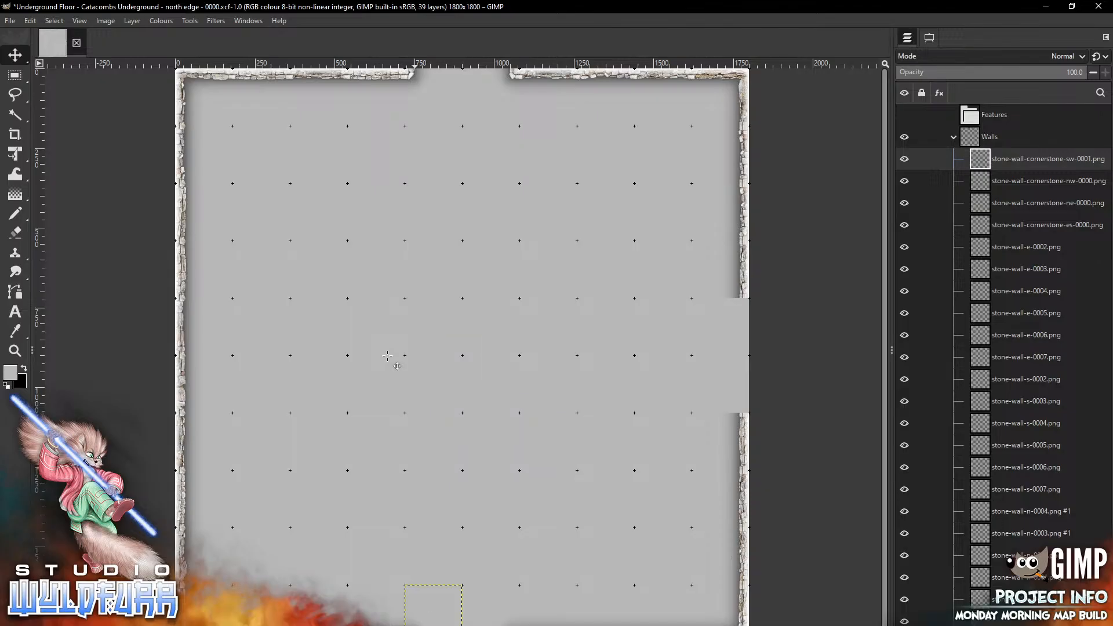
{"action": "key", "text": "alt+Tab"}
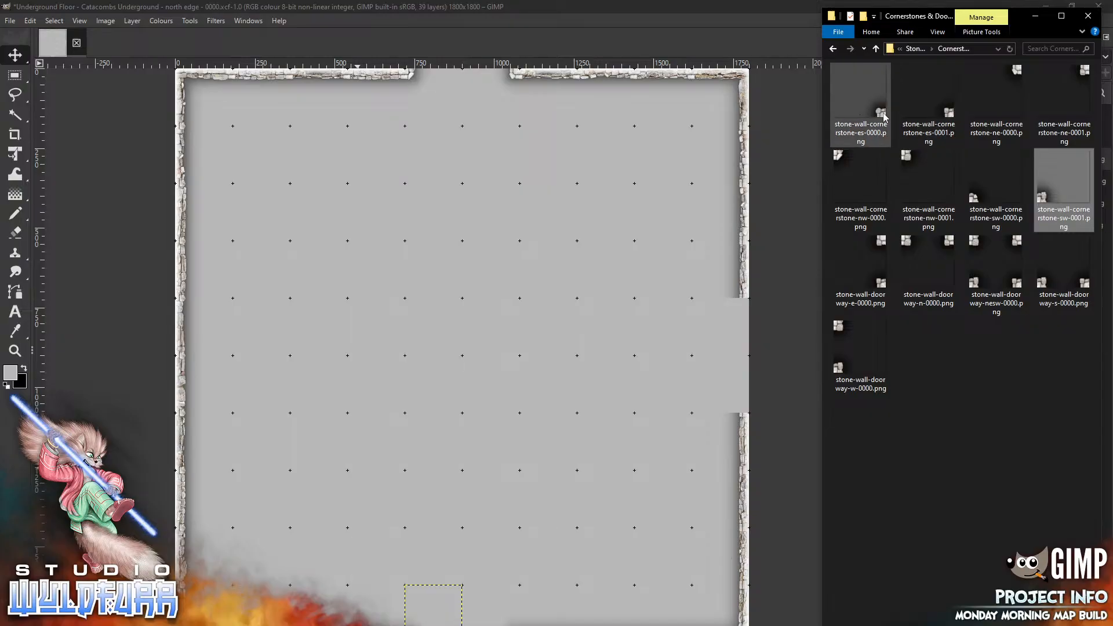
{"action": "left_click_drag", "start_coordinate": [861, 101], "coordinate": [584, 231]}
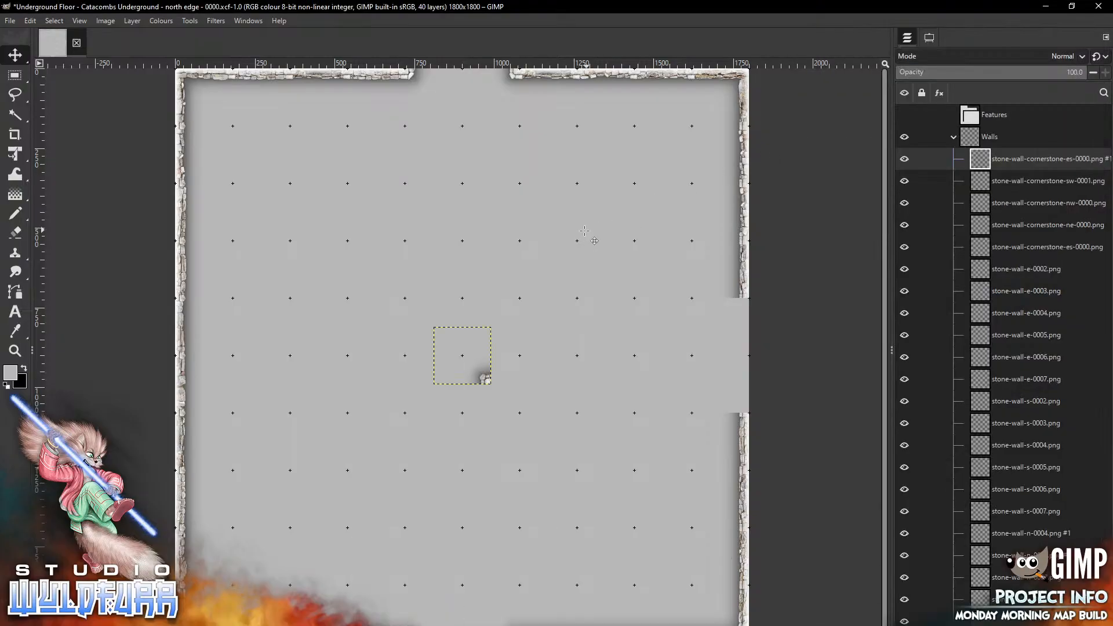
{"action": "left_click_drag", "start_coordinate": [483, 377], "coordinate": [742, 403]}
{"action": "key", "text": "alt+Tab"}
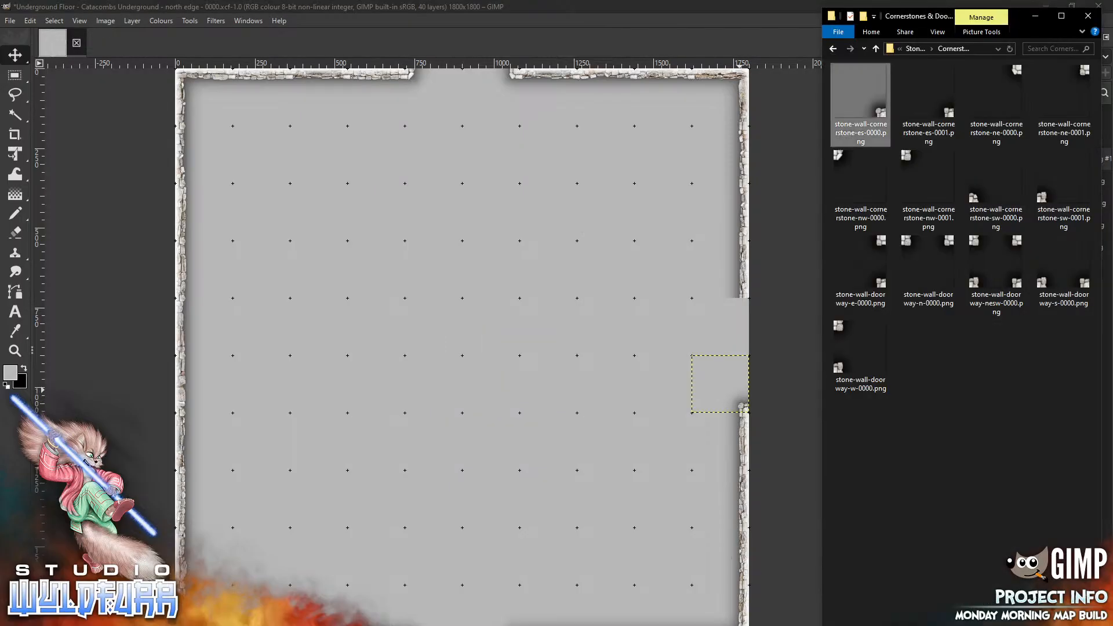
Place stone-wall-cornerstone-ne-0001.png at the upper end of the opening in the east wall
{"action": "left_click_drag", "start_coordinate": [1082, 75], "coordinate": [475, 349]}
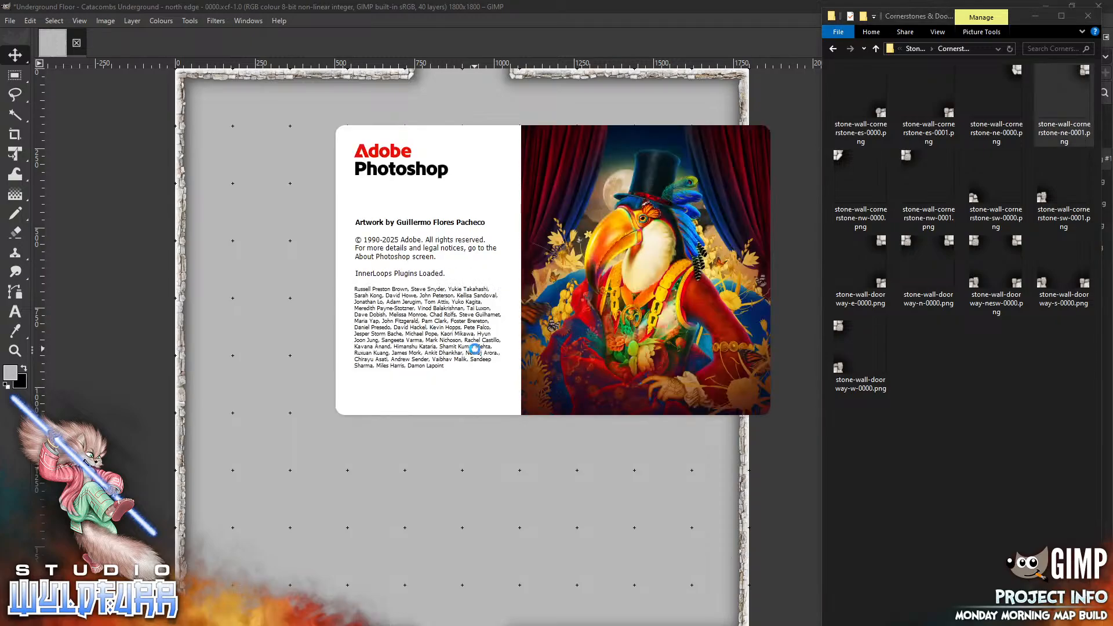
{"action": "left_click", "coordinate": [774, 482]}
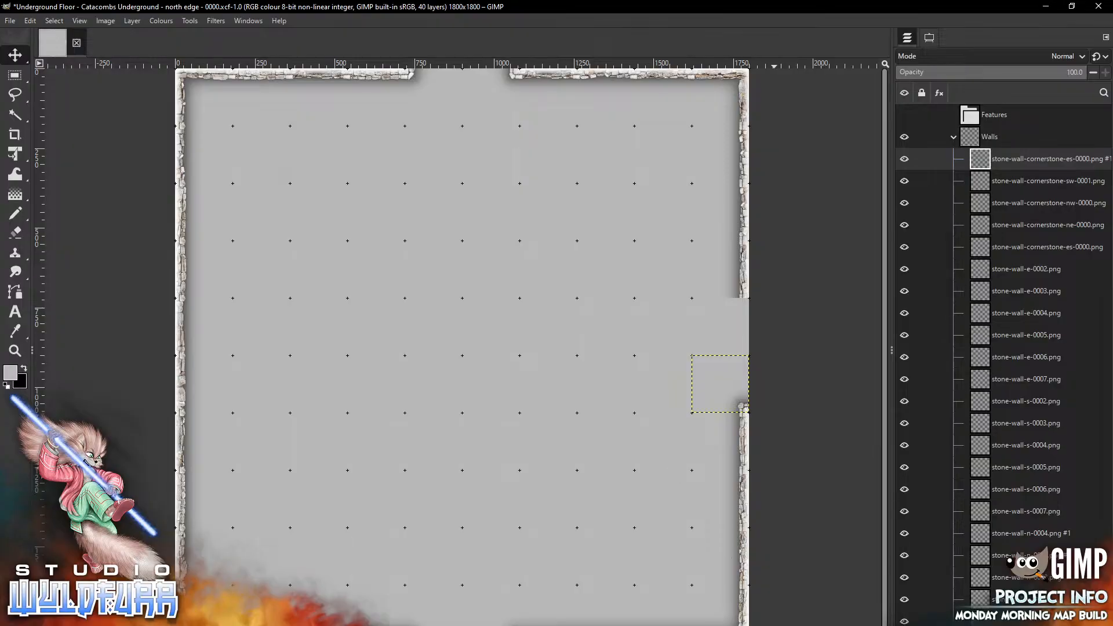
{"action": "key", "text": "alt+Tab"}
{"action": "left_click_drag", "start_coordinate": [1085, 73], "coordinate": [491, 325]}
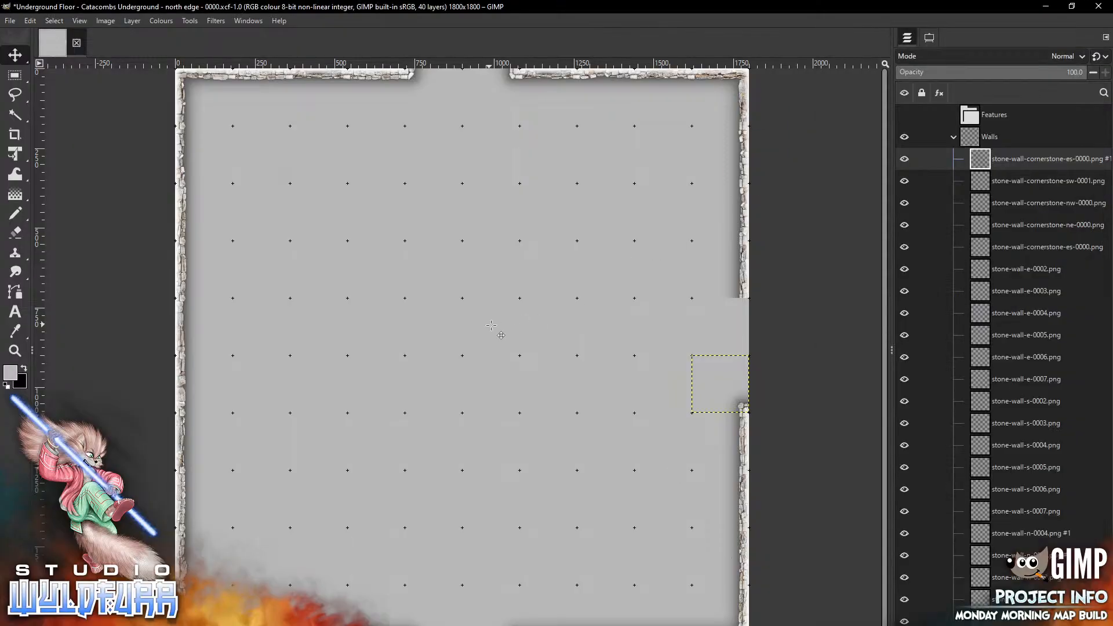
{"action": "left_click_drag", "start_coordinate": [492, 325], "coordinate": [745, 305]}
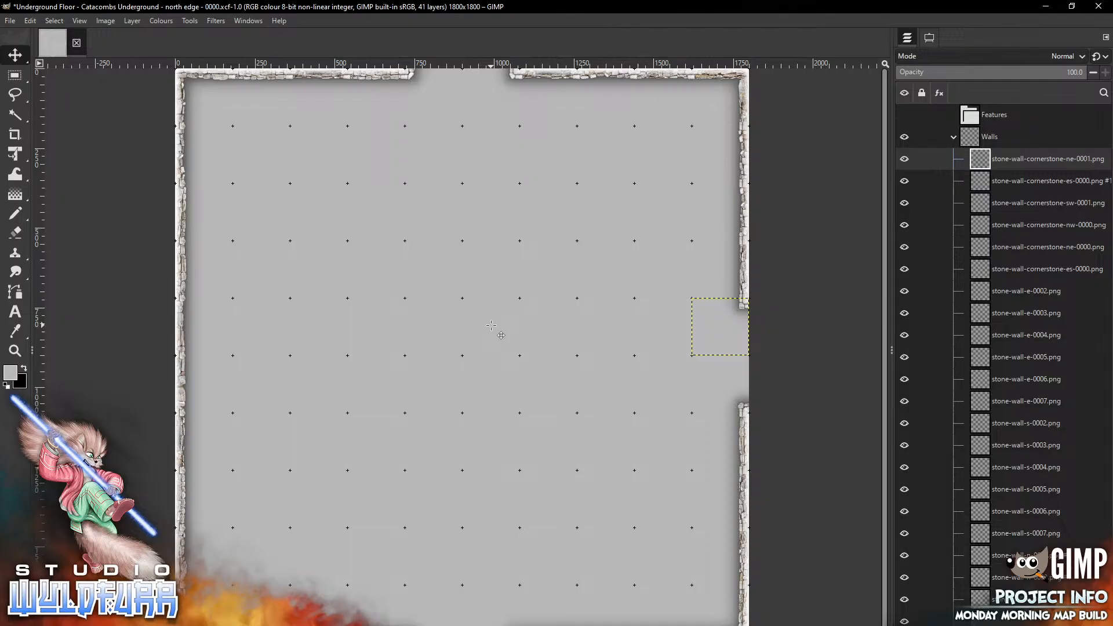
{"action": "key", "text": "alt+Tab"}
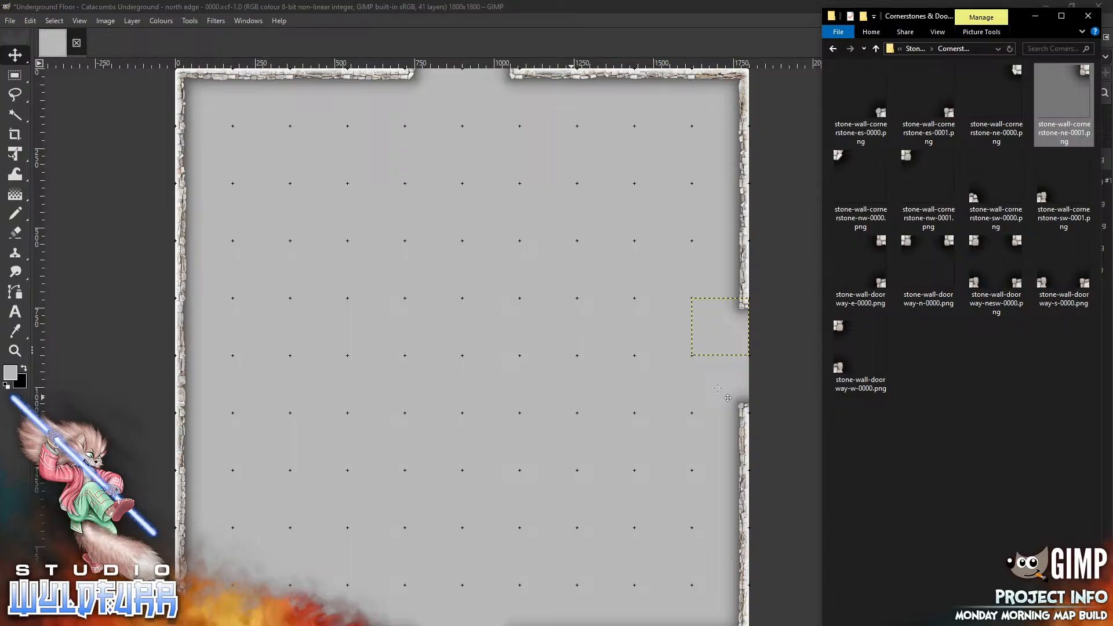
From the Stone Wall Overlays folder, place stone-wall-corner-ne-0001.png and stone-wall-corner-es-0001.png as inner top-right and bottom-right corners
{"action": "left_click", "coordinate": [914, 51]}
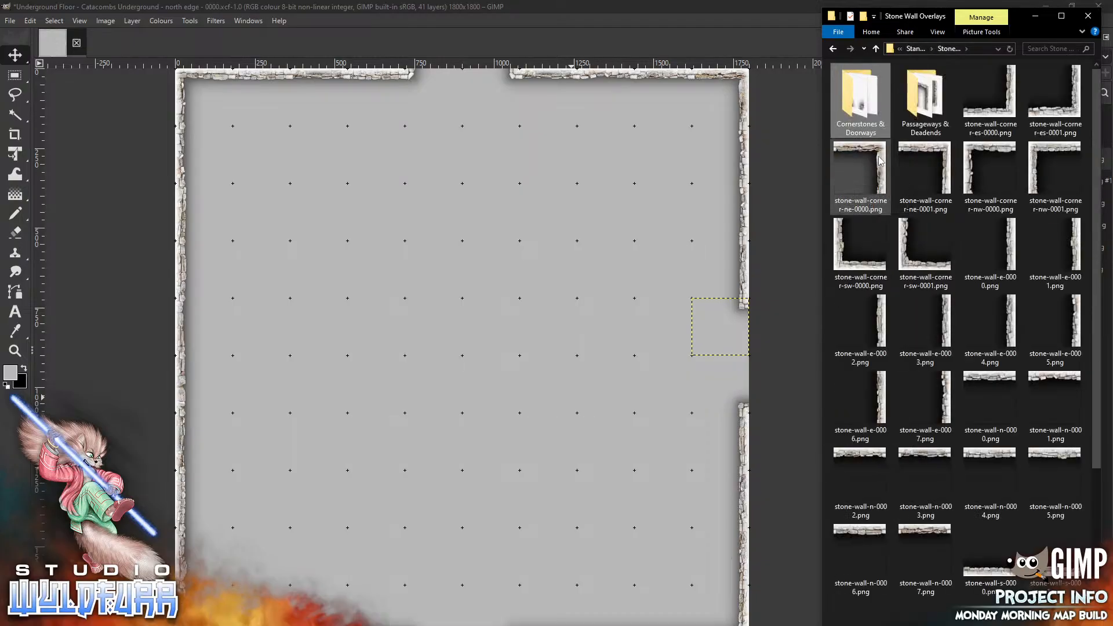
{"action": "left_click_drag", "start_coordinate": [926, 177], "coordinate": [555, 290]}
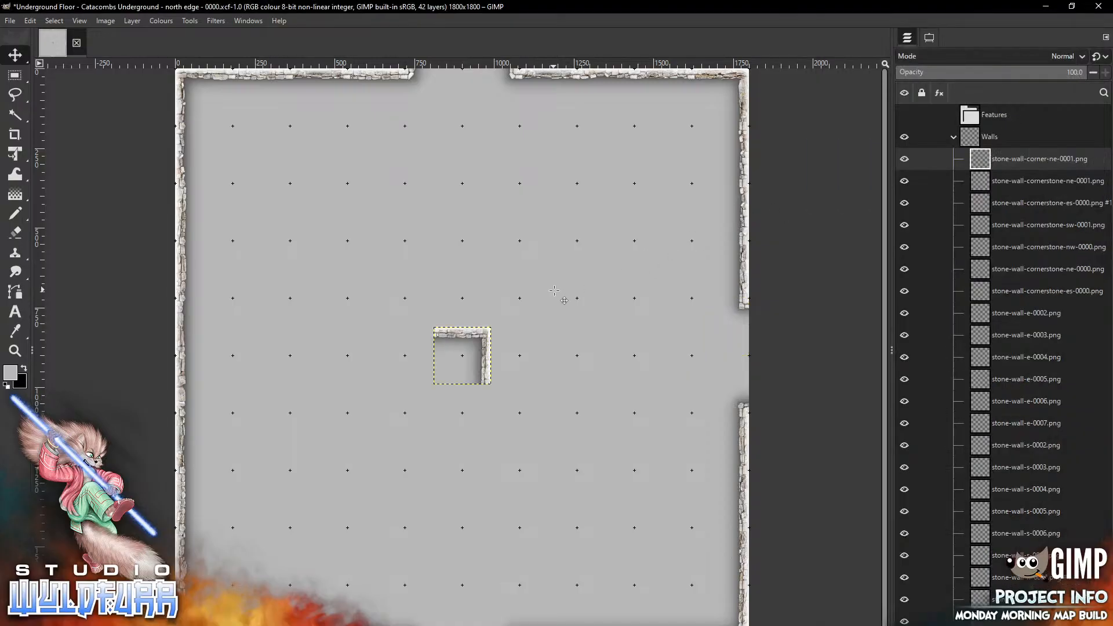
{"action": "mouse_move", "coordinate": [485, 342]}
{"action": "left_mouse_down"}
{"action": "mouse_move", "coordinate": [672, 180]}
{"action": "mouse_move", "coordinate": [687, 143]}
{"action": "left_mouse_up"}
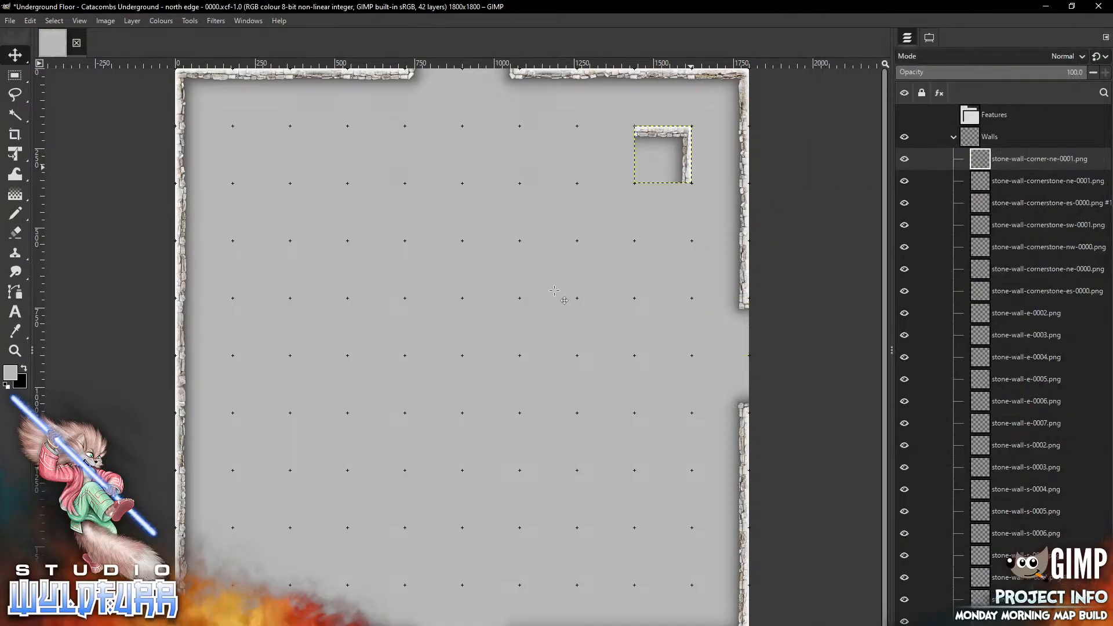
{"action": "key", "text": "alt+Tab"}
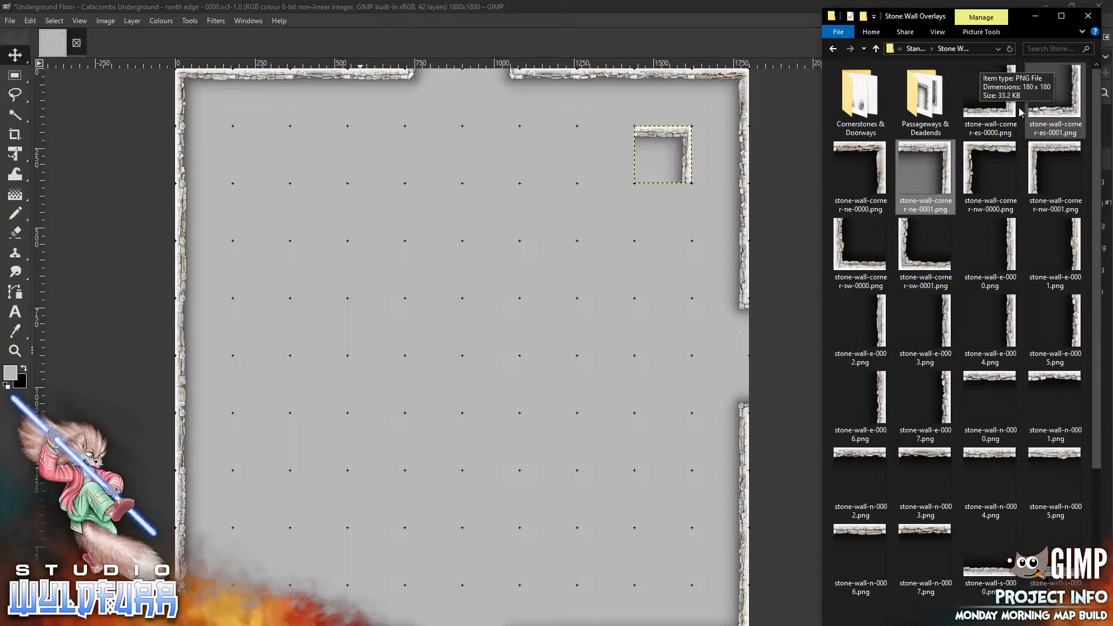
{"action": "left_click", "coordinate": [1073, 122]}
{"action": "left_click_drag", "start_coordinate": [1073, 122], "coordinate": [542, 394]}
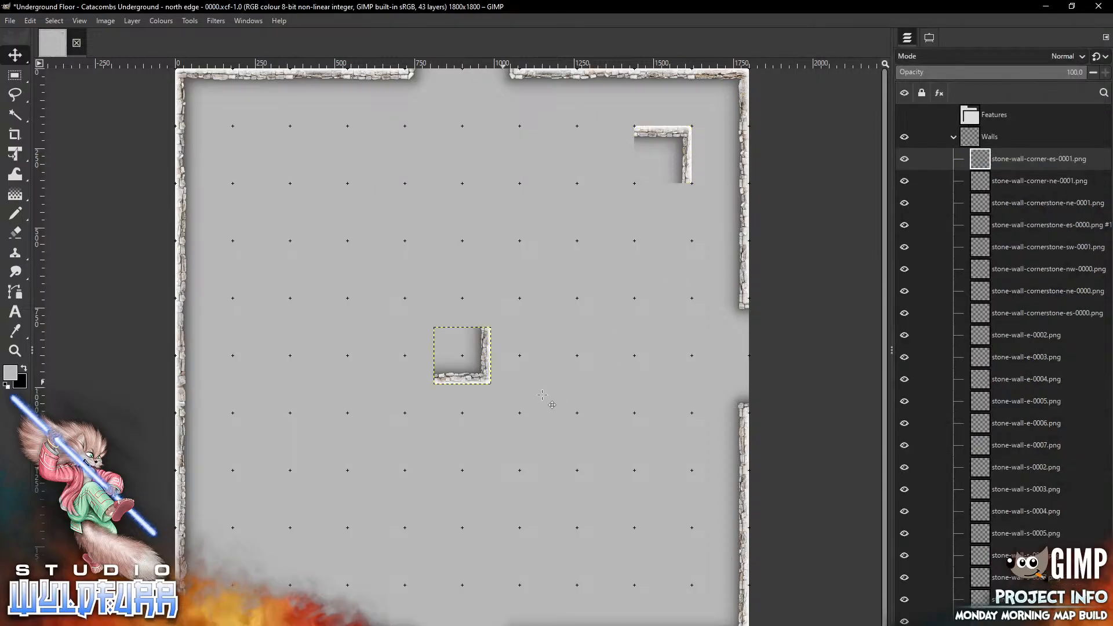
{"action": "left_click_drag", "start_coordinate": [483, 372], "coordinate": [663, 557]}
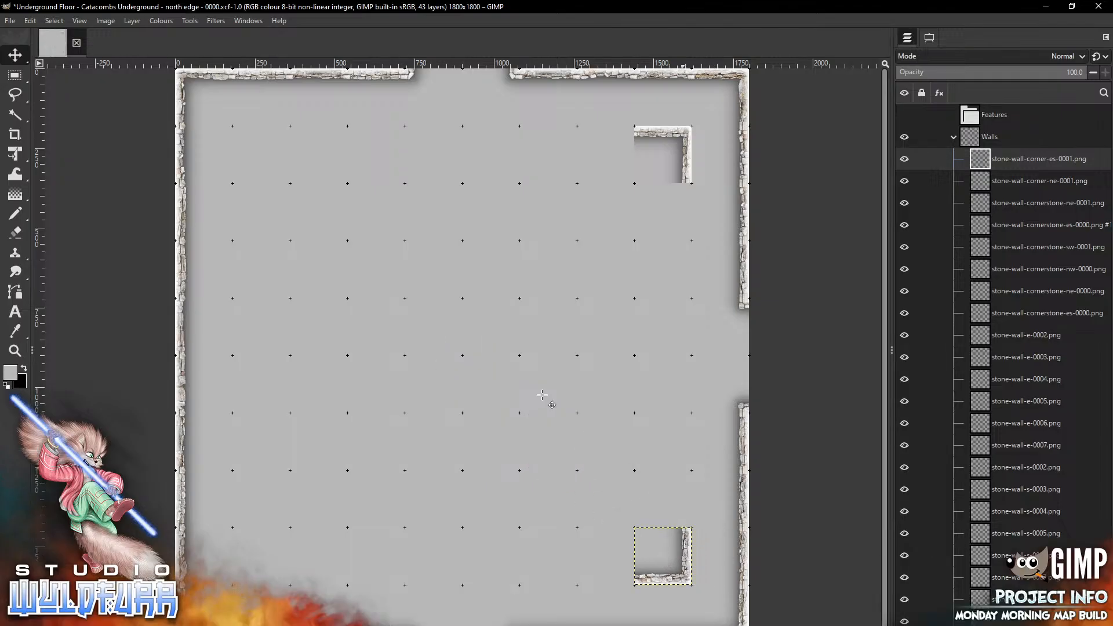
{"action": "key", "text": "alt+Tab"}
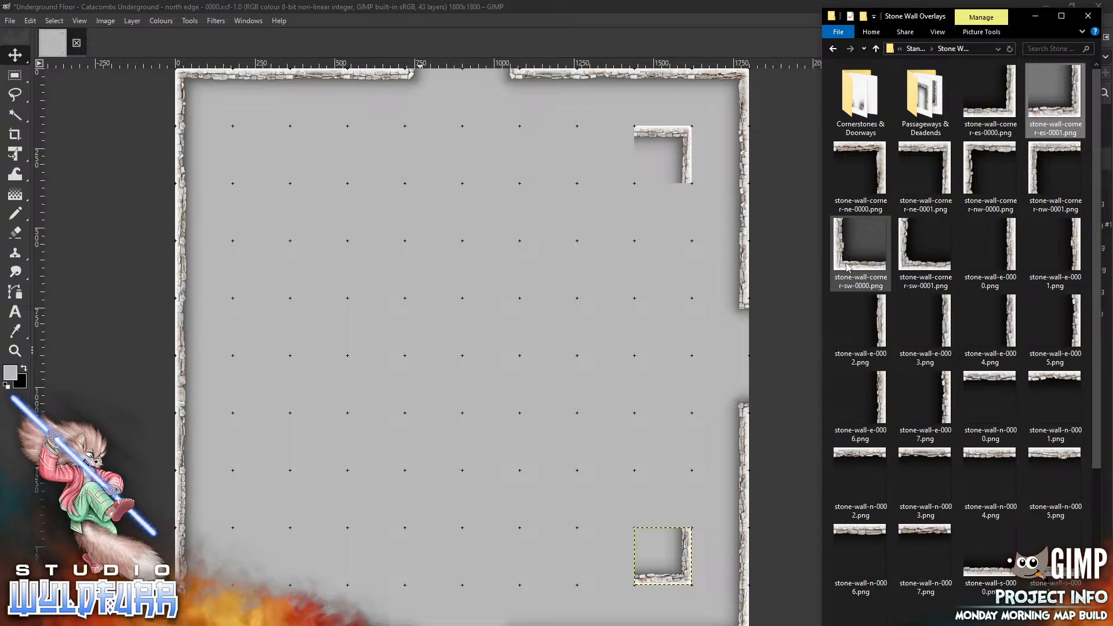
Place stone-wall-corner-sw-0000.png and stone-wall-corner-nw-0001.png as the inner bottom-left and top-left corners
{"action": "left_click_drag", "start_coordinate": [849, 267], "coordinate": [304, 552]}
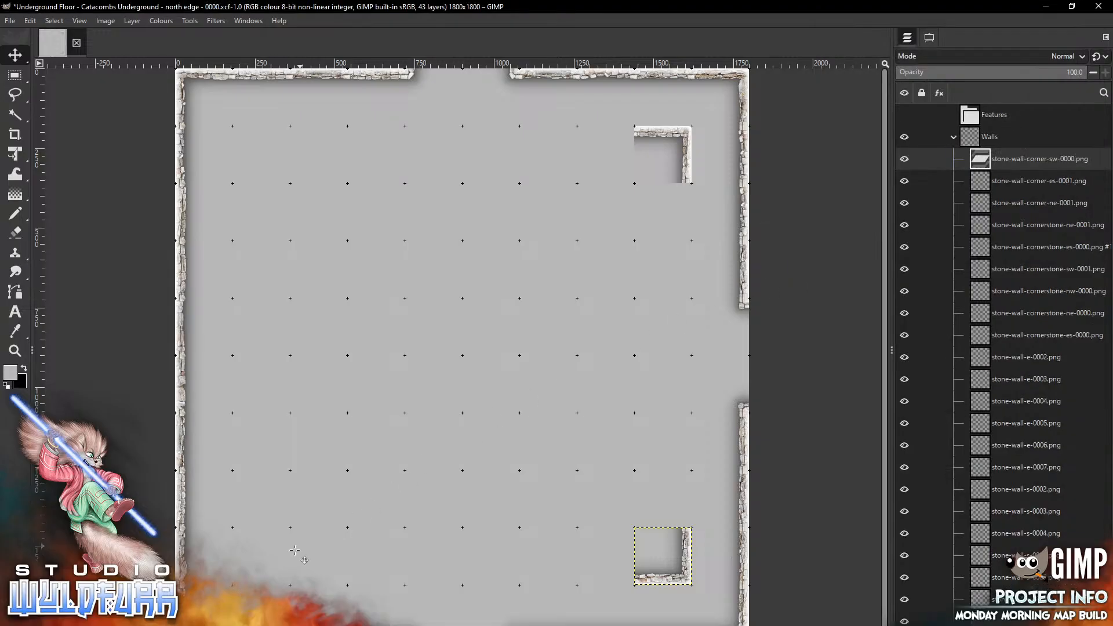
{"action": "left_click_drag", "start_coordinate": [496, 349], "coordinate": [295, 550]}
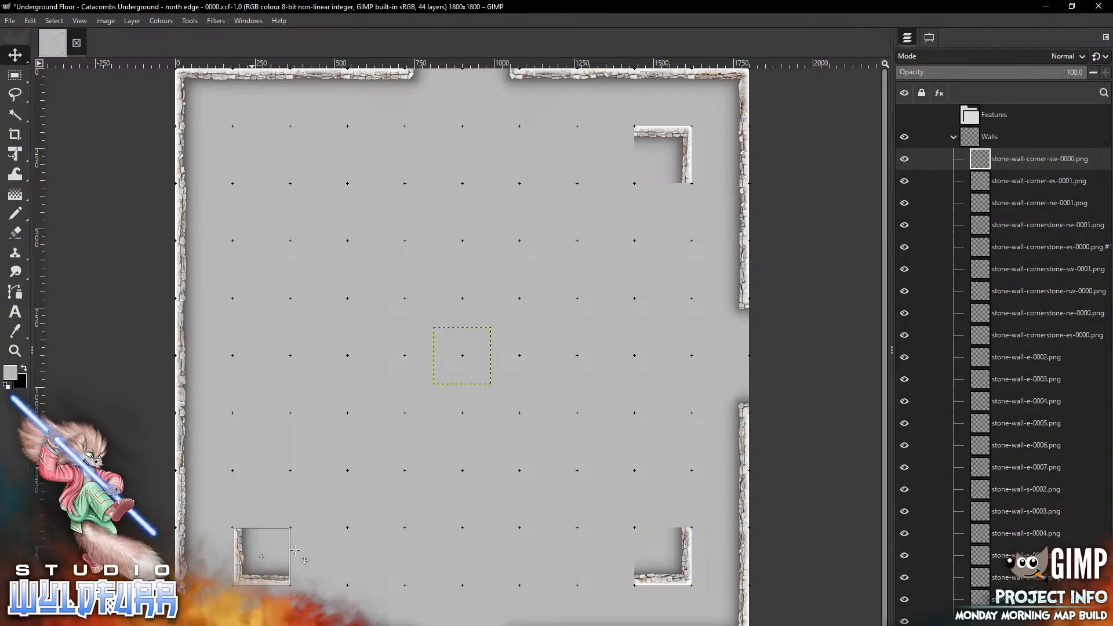
{"action": "key", "text": "alt+Tab"}
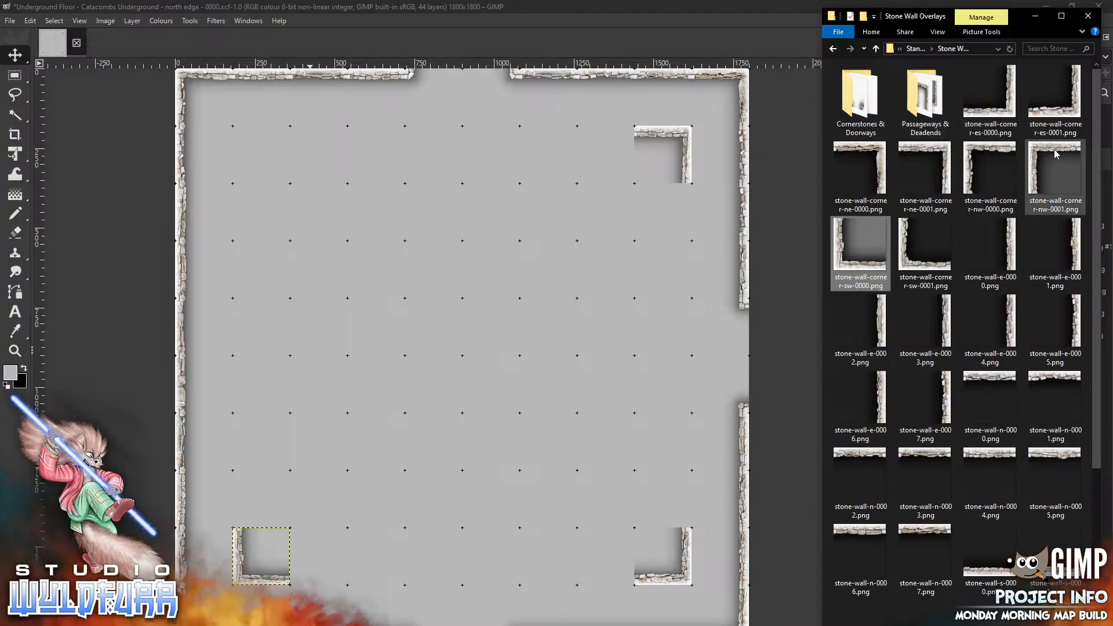
{"action": "left_click_drag", "start_coordinate": [1055, 155], "coordinate": [378, 303]}
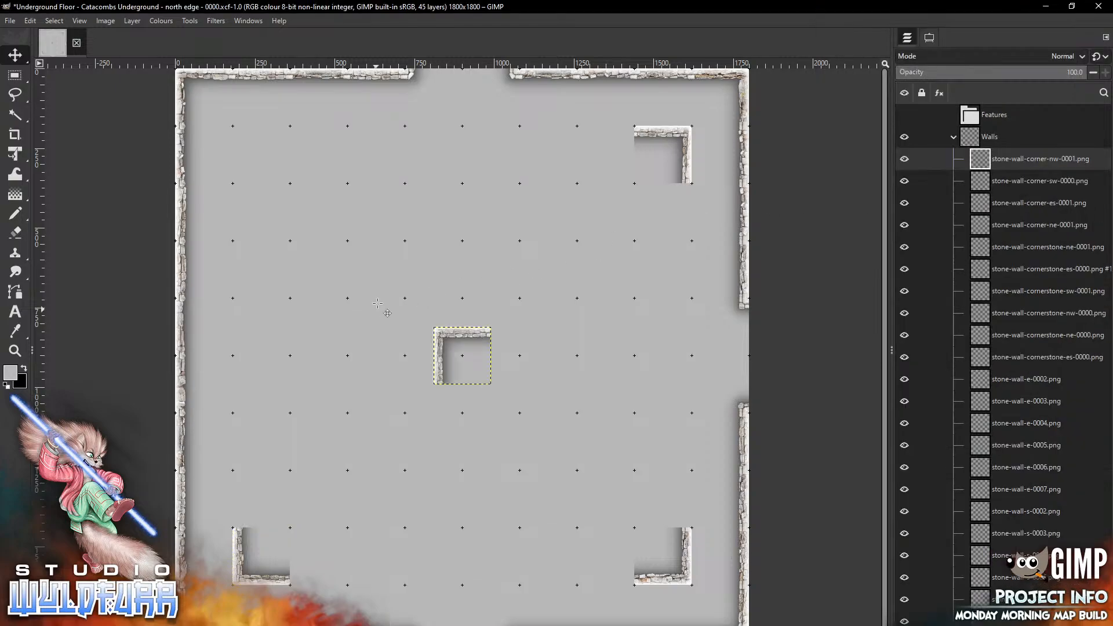
{"action": "left_click_drag", "start_coordinate": [450, 346], "coordinate": [248, 145]}
{"action": "key", "text": "alt+Tab"}
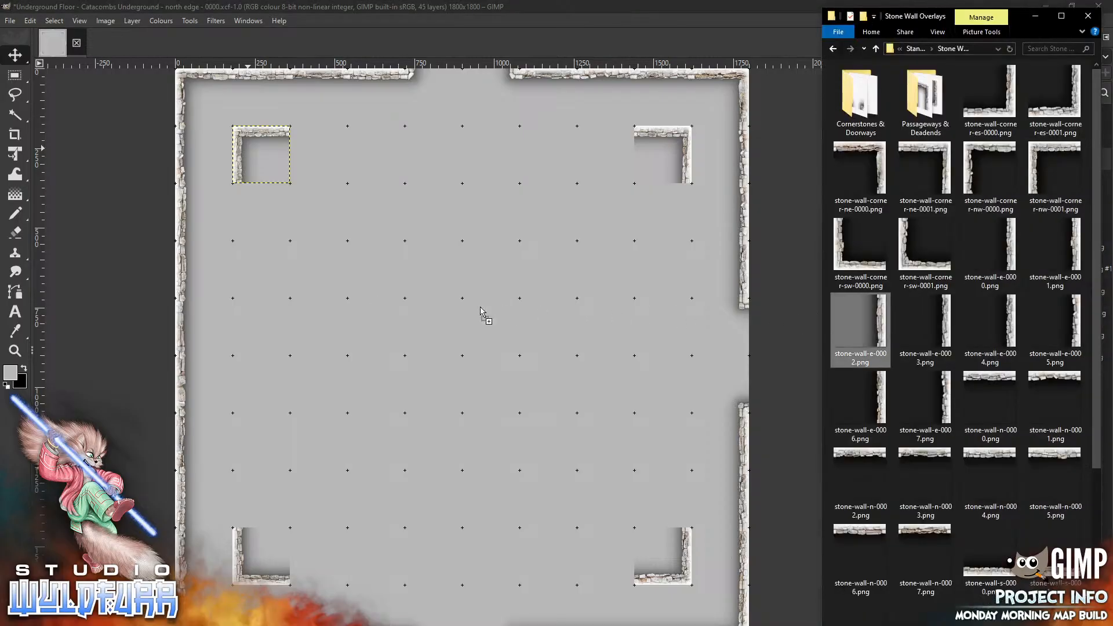
Add stone-wall-e-0002.png and stone-wall-e-0003.png below the inner top-left corner to start an inner west wall
{"action": "left_click", "coordinate": [265, 275]}
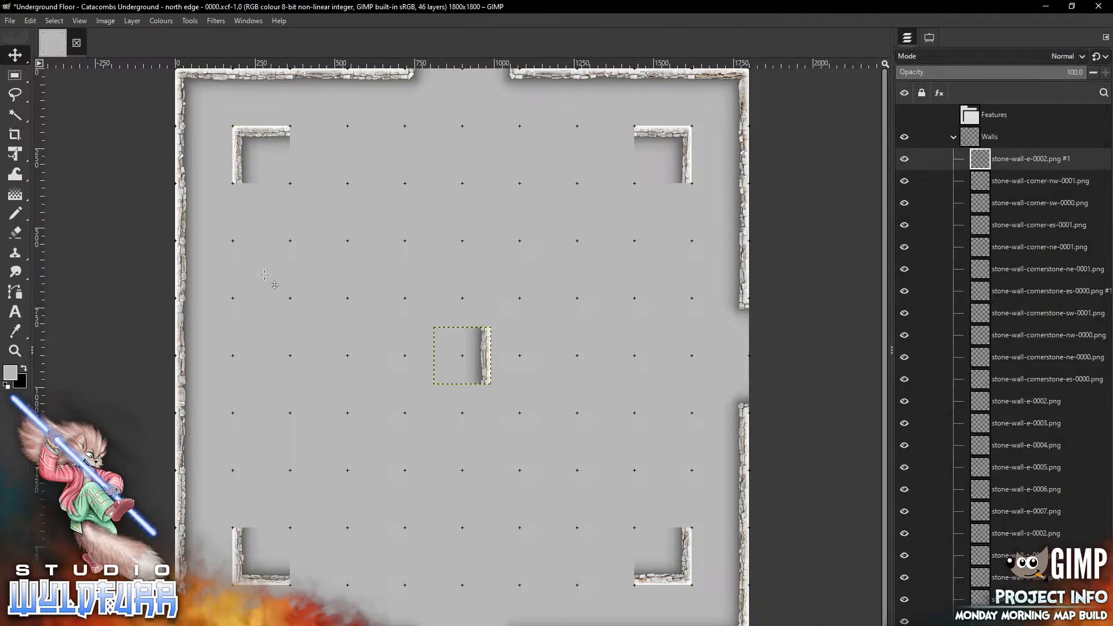
{"action": "left_click_drag", "start_coordinate": [485, 351], "coordinate": [216, 137]}
{"action": "key", "text": "alt+Tab"}
{"action": "left_click_drag", "start_coordinate": [925, 324], "coordinate": [341, 357]}
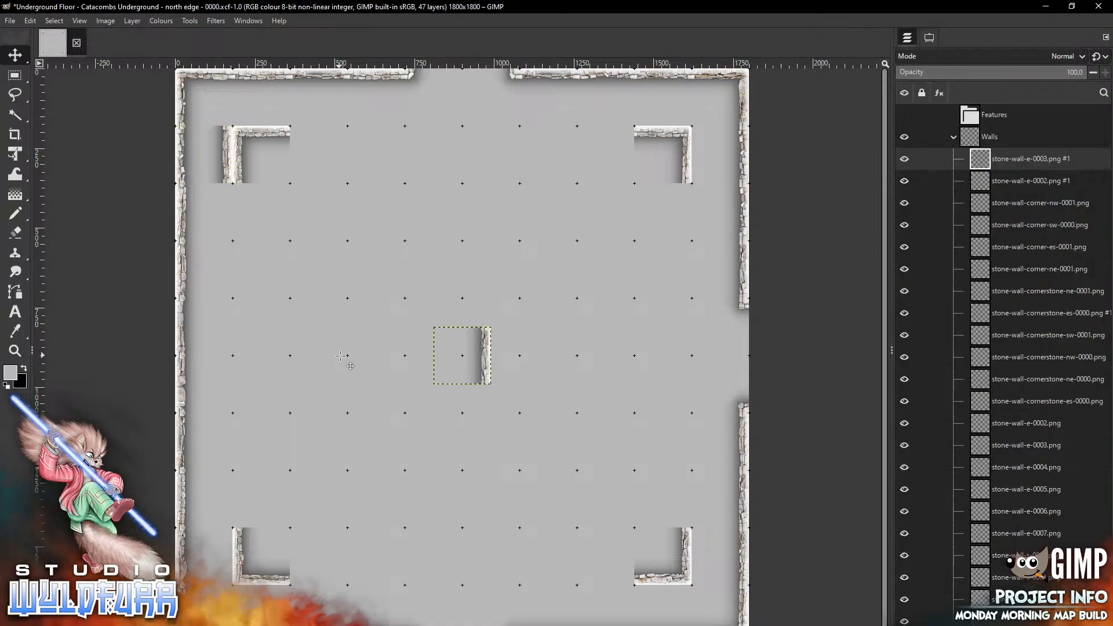
{"action": "left_click_drag", "start_coordinate": [493, 342], "coordinate": [237, 220]}
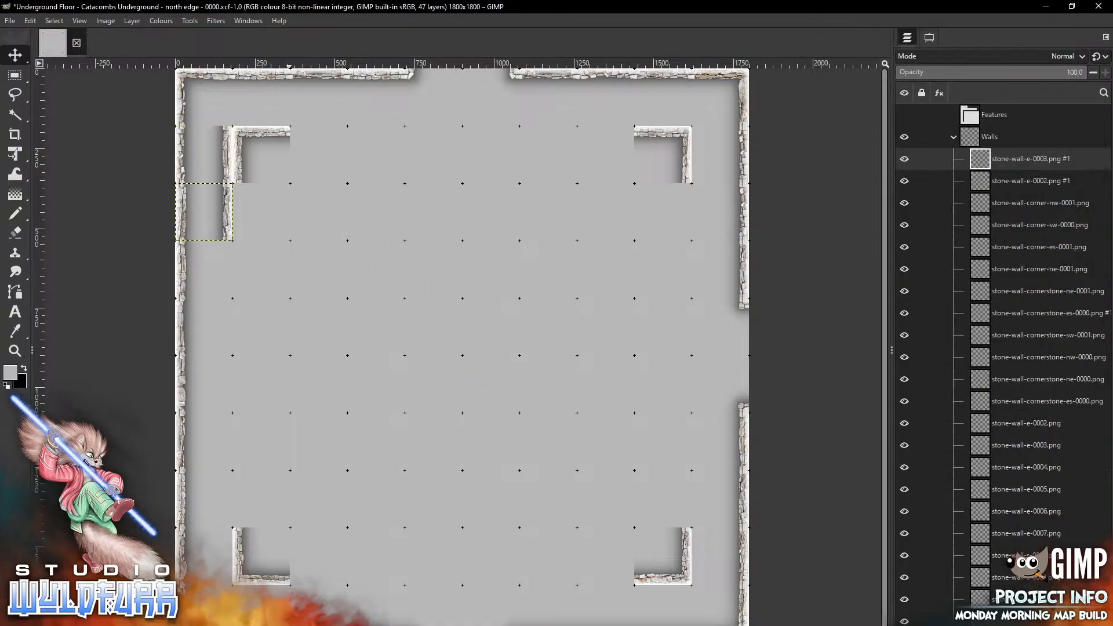
{"action": "key", "text": "alt+Tab"}
Continue the inner west wall with stone-wall-e-0004.png below, and stone-wall-e-0005.png above the inner bottom-left corner
{"action": "left_click_drag", "start_coordinate": [1012, 328], "coordinate": [310, 351]}
{"action": "left_click_drag", "start_coordinate": [486, 354], "coordinate": [228, 268]}
{"action": "key", "text": "alt+Tab"}
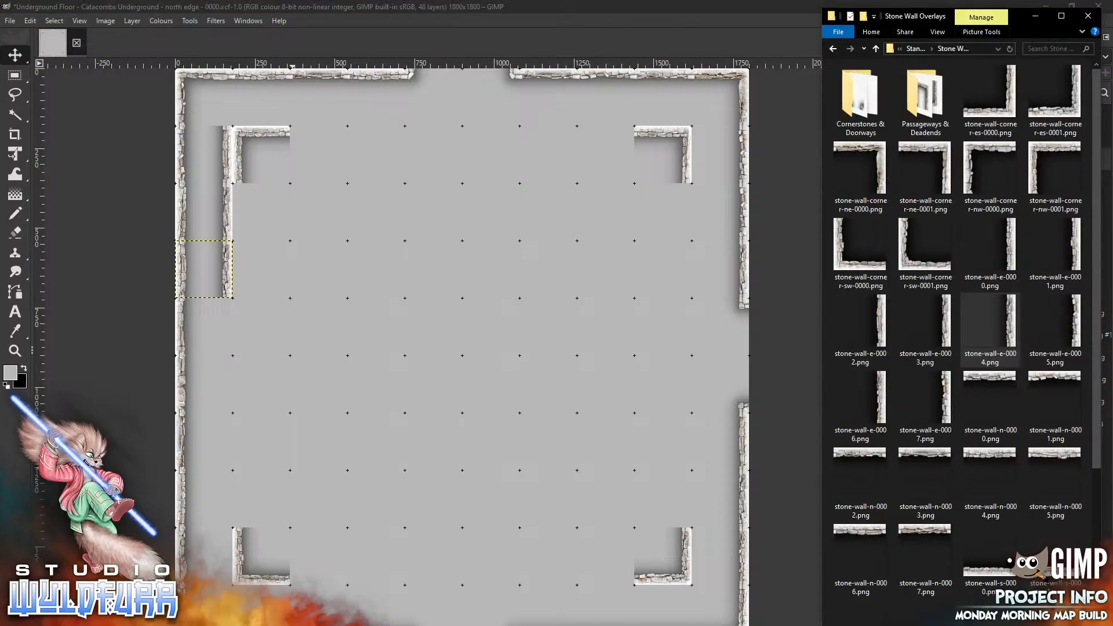
{"action": "left_click_drag", "start_coordinate": [1054, 321], "coordinate": [204, 556]}
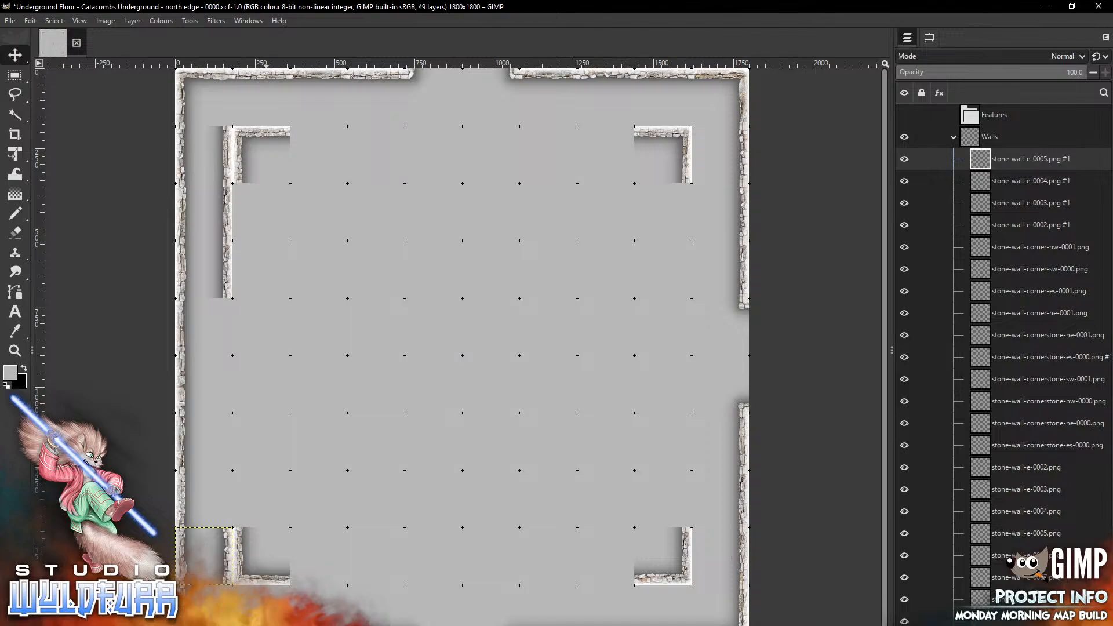
{"action": "key", "text": "alt+Tab"}
Extend the lower inner west wall upward with stone-wall-e-0006.png and stone-wall-e-0007.png
{"action": "left_click_drag", "start_coordinate": [879, 404], "coordinate": [165, 505]}
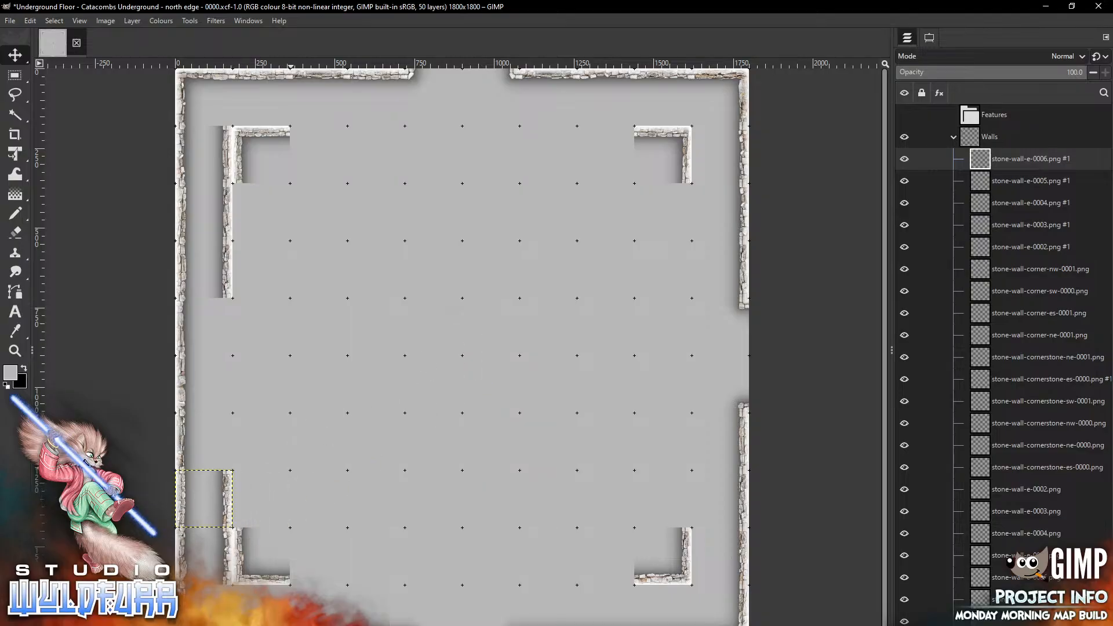
{"action": "key", "text": "alt+Tab"}
{"action": "left_click_drag", "start_coordinate": [948, 404], "coordinate": [369, 360]}
{"action": "mouse_move", "coordinate": [486, 350]}
{"action": "left_mouse_down"}
{"action": "mouse_move", "coordinate": [256, 446]}
{"action": "mouse_move", "coordinate": [227, 436]}
{"action": "left_mouse_up"}
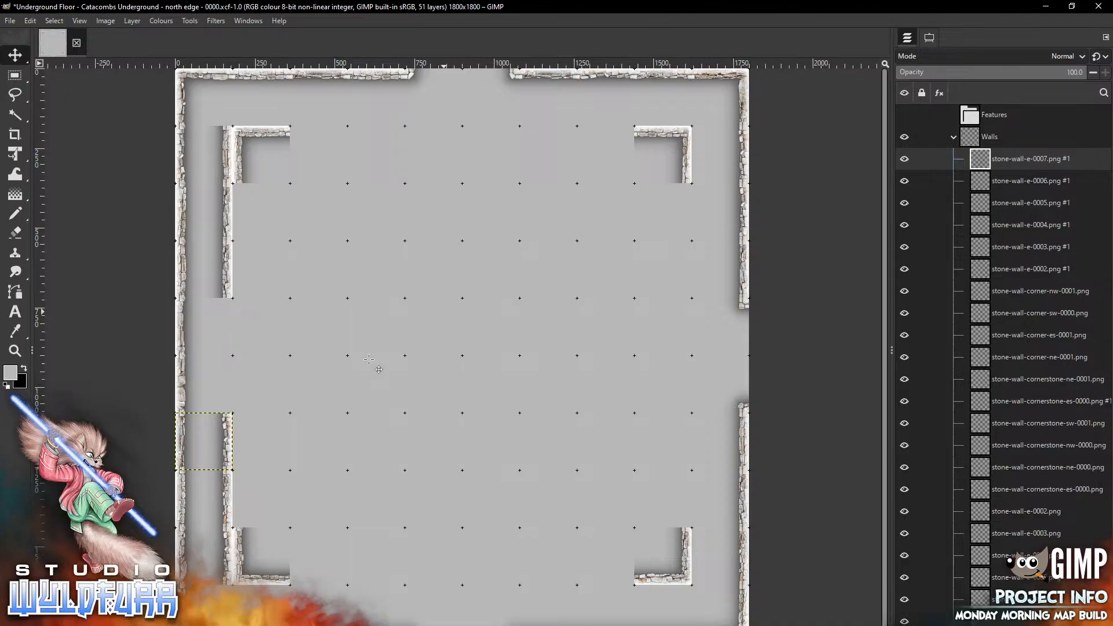
Place stone-wall-e-0007.png below the inner top-right corner and stone-wall-e-0006.png above the inner bottom-right corner to start an inner east wall
{"action": "key", "text": "alt+Tab"}
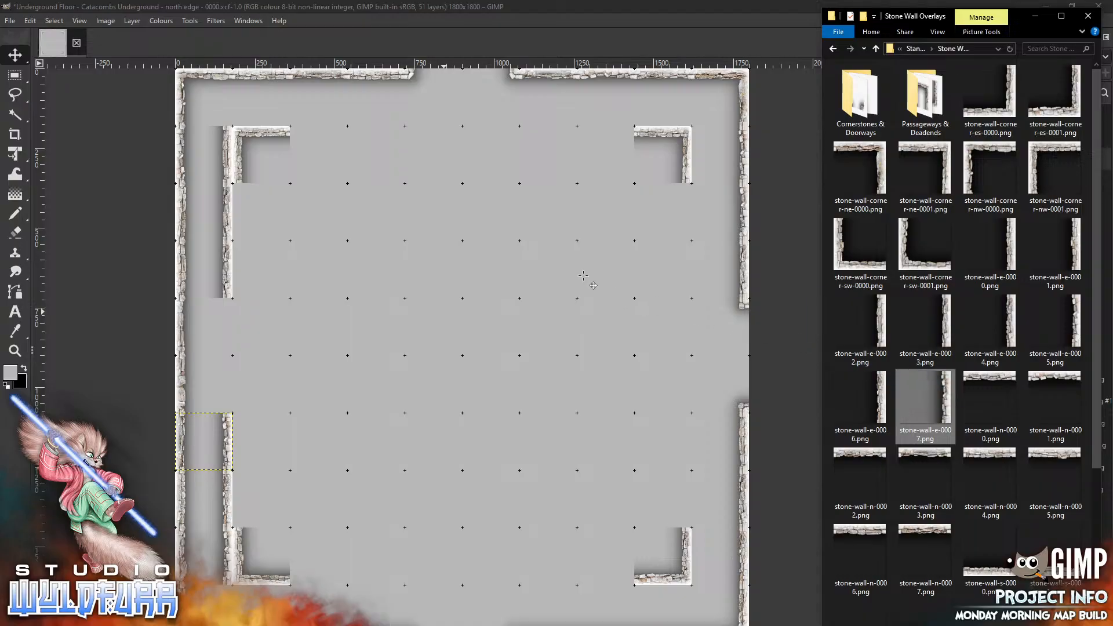
{"action": "left_click_drag", "start_coordinate": [583, 275], "coordinate": [584, 276]}
{"action": "left_click_drag", "start_coordinate": [483, 331], "coordinate": [685, 200]}
{"action": "key", "text": "alt+Tab"}
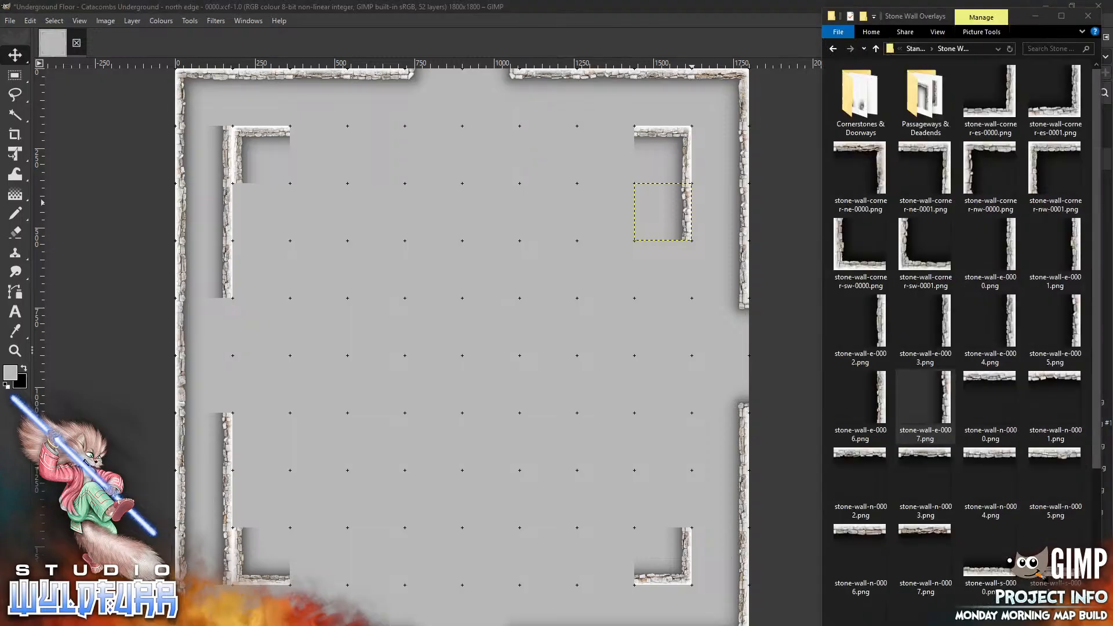
{"action": "left_click_drag", "start_coordinate": [860, 400], "coordinate": [477, 399]}
{"action": "mouse_move", "coordinate": [485, 361]}
{"action": "left_mouse_down"}
{"action": "mouse_move", "coordinate": [698, 446]}
{"action": "mouse_move", "coordinate": [683, 503]}
{"action": "left_mouse_up"}
{"action": "key", "text": "alt+Tab"}
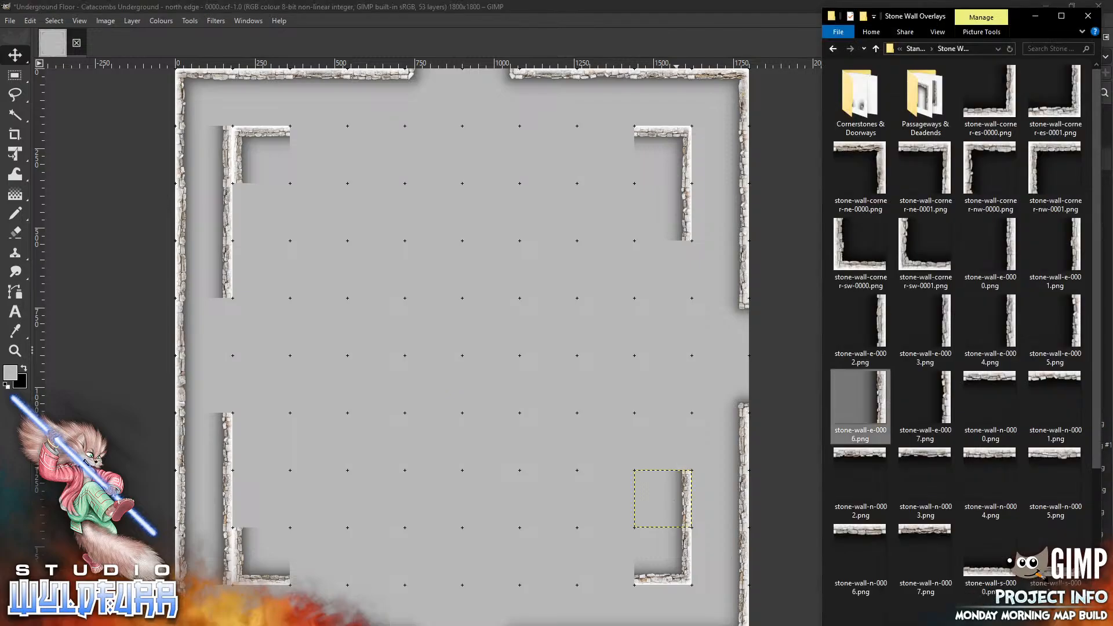
Extend the inner east wall with stone-wall-e-0005.png below the upper section and stone-wall-e-0004.png above the lower section
{"action": "left_click", "coordinate": [1054, 325]}
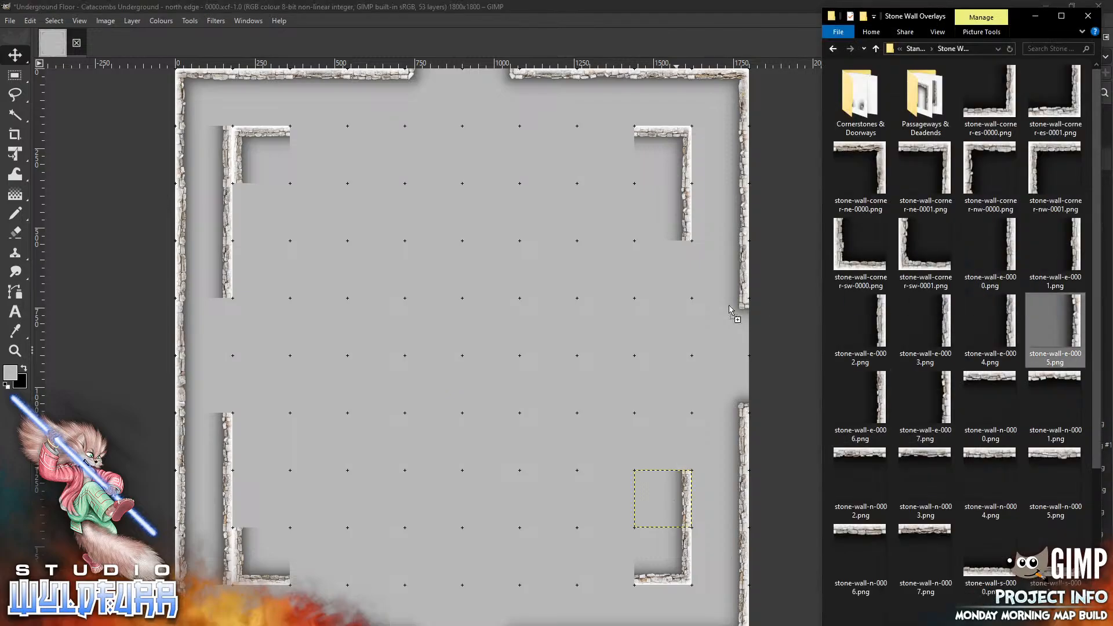
{"action": "mouse_move", "coordinate": [489, 349]}
{"action": "left_mouse_down"}
{"action": "mouse_move", "coordinate": [516, 360]}
{"action": "mouse_move", "coordinate": [691, 261]}
{"action": "left_mouse_up"}
{"action": "key", "text": "alt+Tab"}
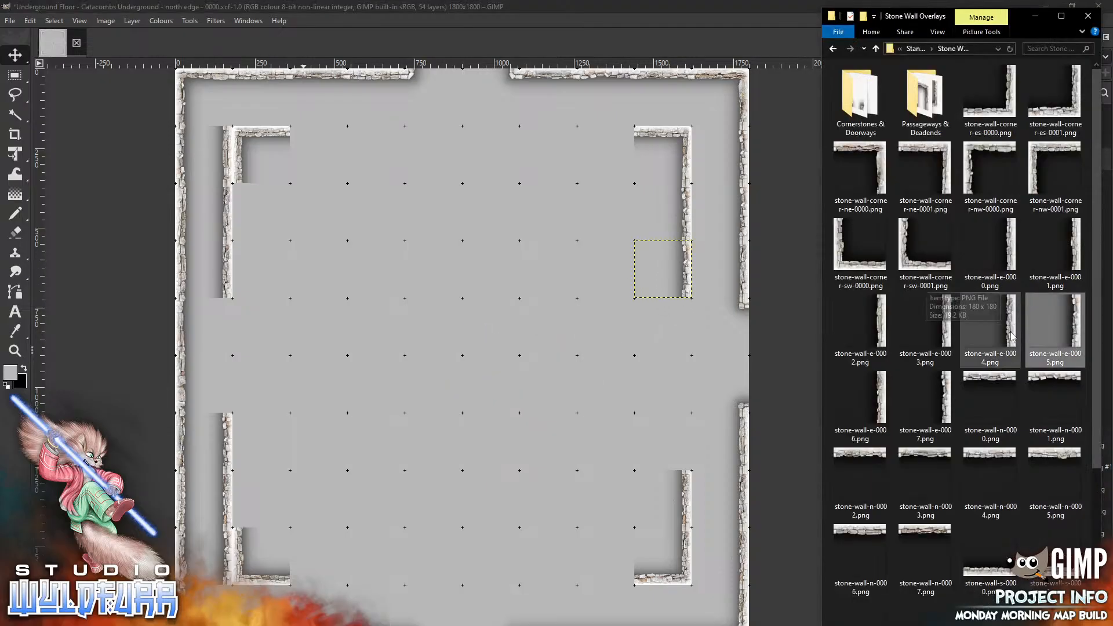
{"action": "left_click_drag", "start_coordinate": [1012, 332], "coordinate": [528, 396]}
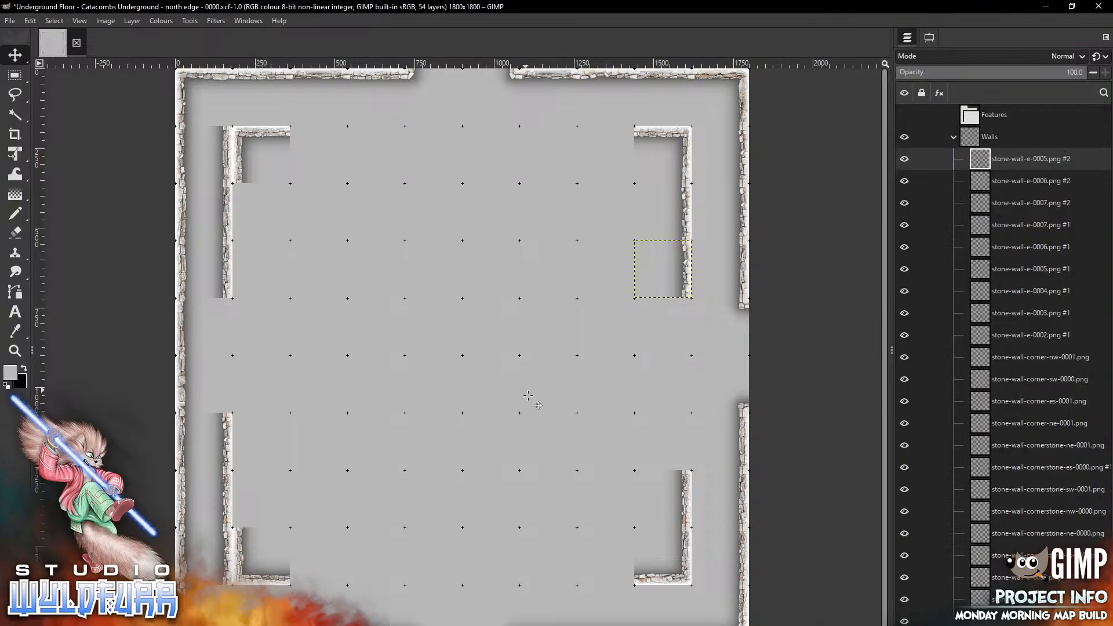
{"action": "left_click_drag", "start_coordinate": [462, 355], "coordinate": [663, 441]}
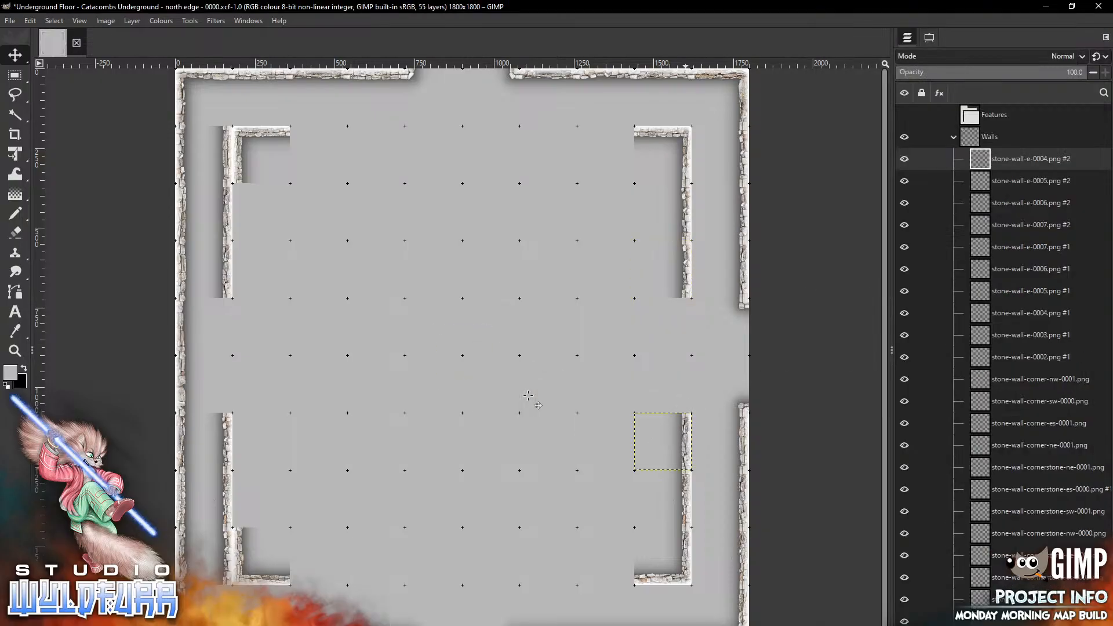
{"action": "key", "text": "alt+Tab"}
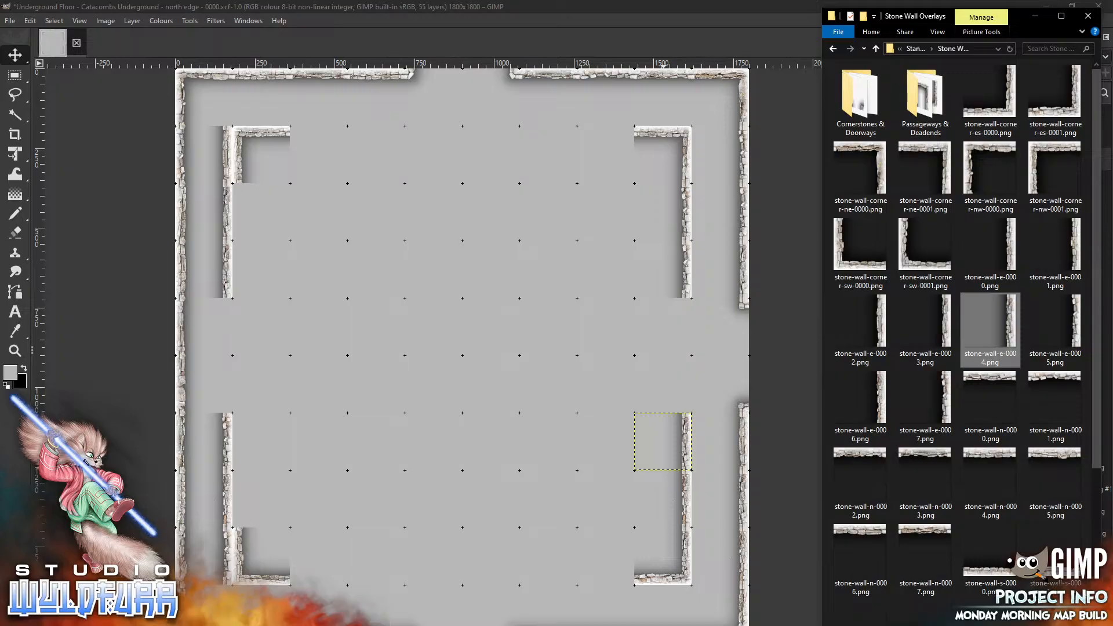
Close the remaining gap in the inner east wall with stone-wall-e-0003.png and stone-wall-e-0002.png
{"action": "left_click_drag", "start_coordinate": [926, 325], "coordinate": [663, 326]}
{"action": "key", "text": "alt+Tab"}
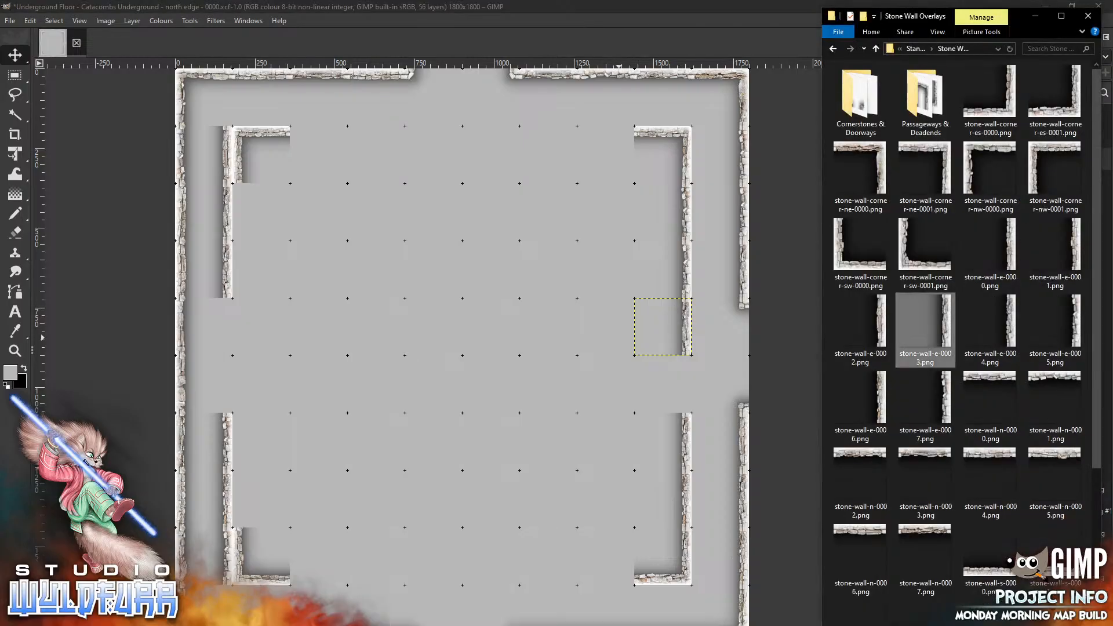
{"action": "mouse_move", "coordinate": [861, 325]}
{"action": "left_mouse_down"}
{"action": "mouse_move", "coordinate": [452, 372]}
{"action": "mouse_move", "coordinate": [464, 458]}
{"action": "mouse_move", "coordinate": [677, 385]}
{"action": "left_mouse_up"}
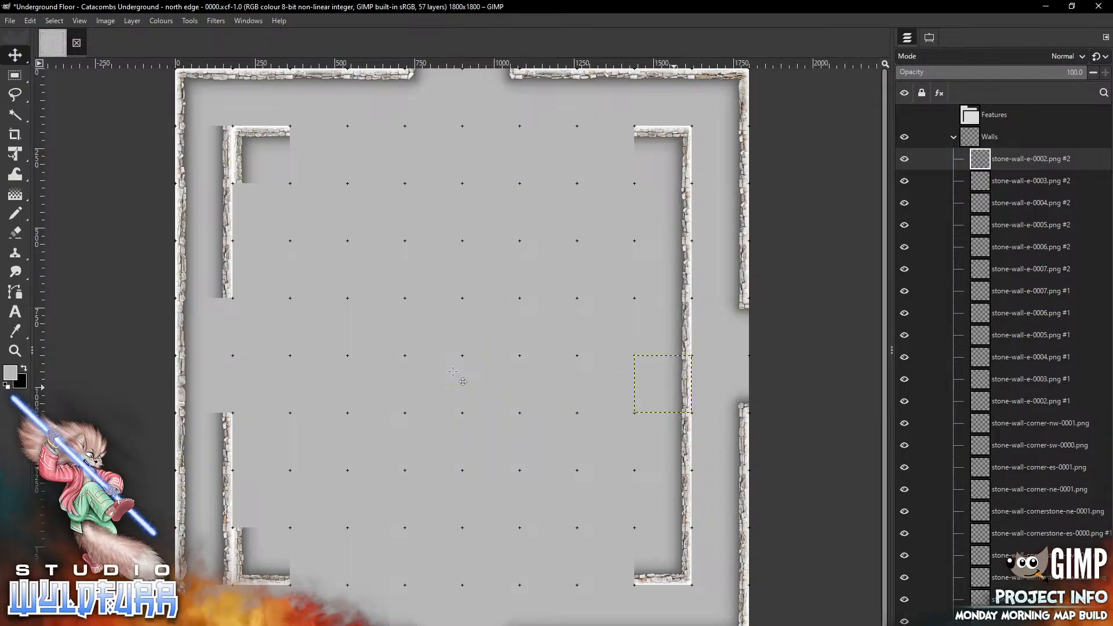
Line the inner face of the upper inner west wall with stone-wall-w-0000.png and stone-wall-w-0001.png stacked below the top-left corner
{"action": "key", "text": "alt+Tab"}
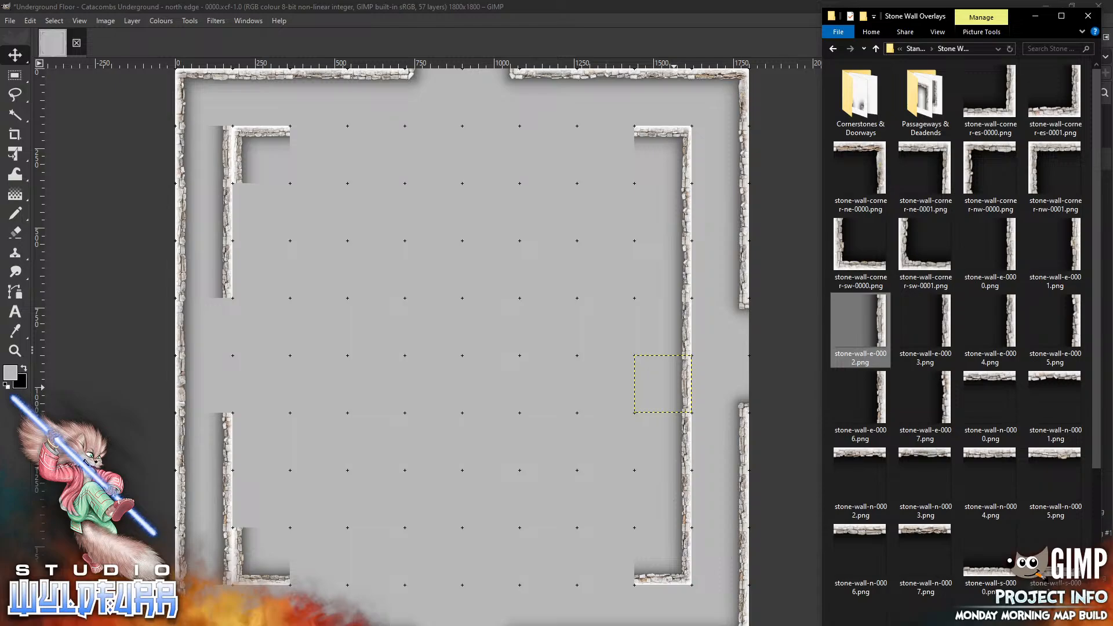
{"action": "scroll", "coordinate": [991, 261], "scroll_direction": "down", "scroll_amount": 4}
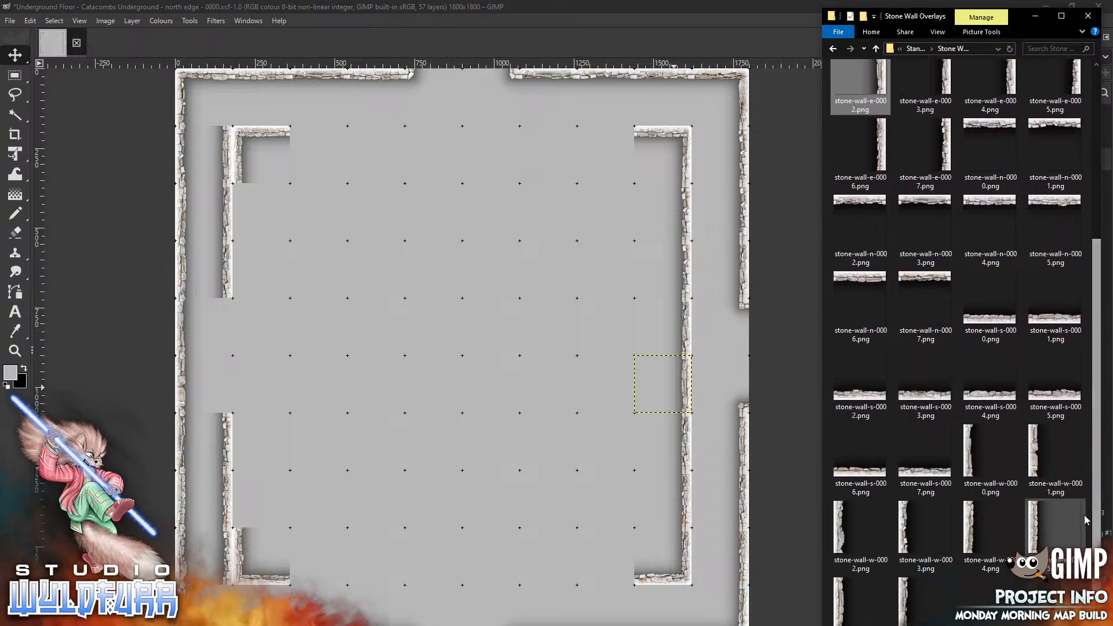
{"action": "left_click_drag", "start_coordinate": [974, 444], "coordinate": [292, 296]}
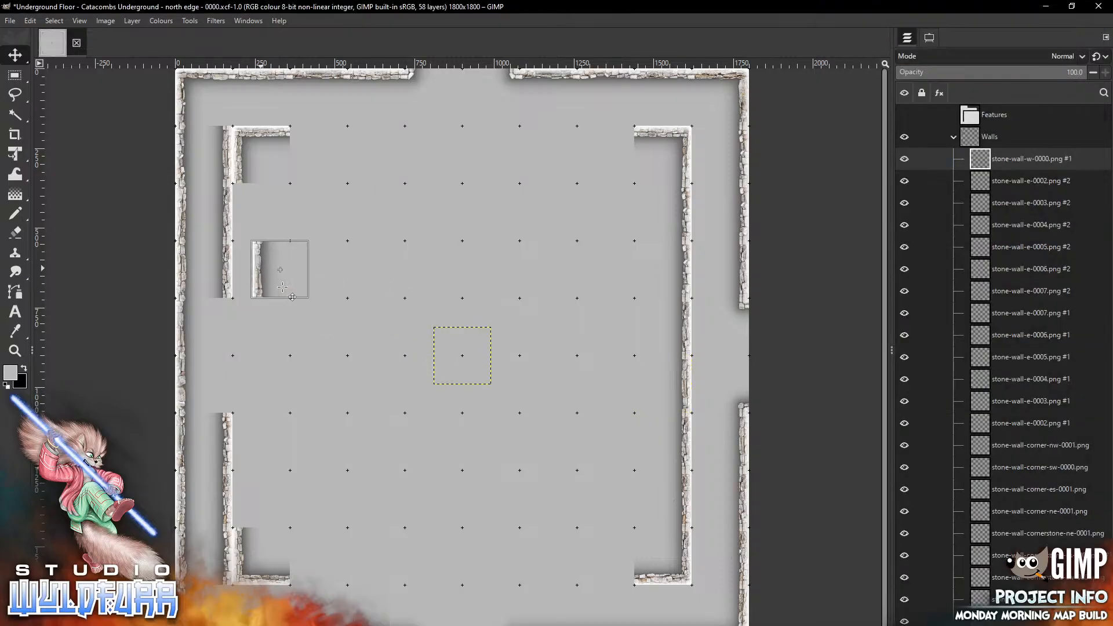
{"action": "key", "text": "alt+Tab"}
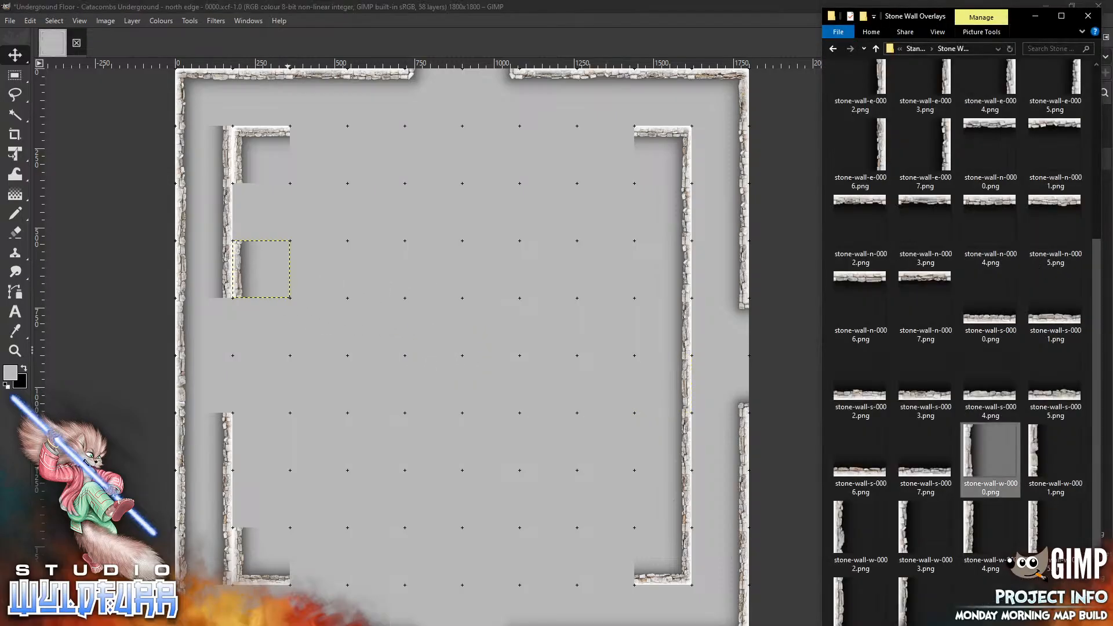
{"action": "left_click_drag", "start_coordinate": [1034, 462], "coordinate": [379, 304]}
{"action": "left_click_drag", "start_coordinate": [442, 342], "coordinate": [244, 206]}
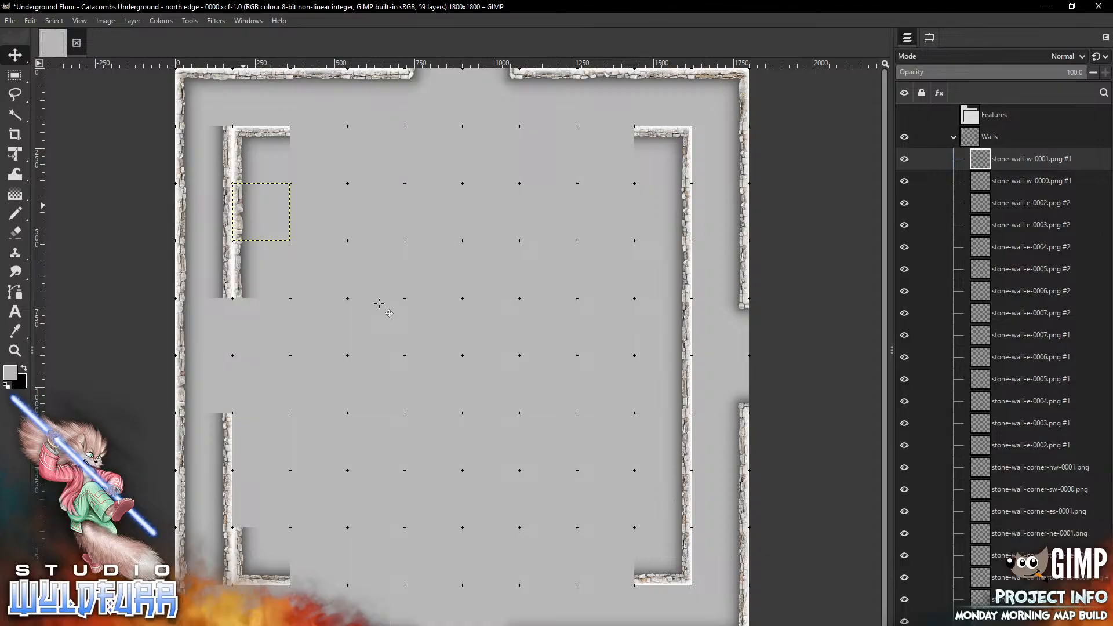
Line the inner face of the lower inner west wall with stone-wall-w-0002.png and stone-wall-w-0004.png above the bottom-left corner
{"action": "key", "text": "alt+Tab"}
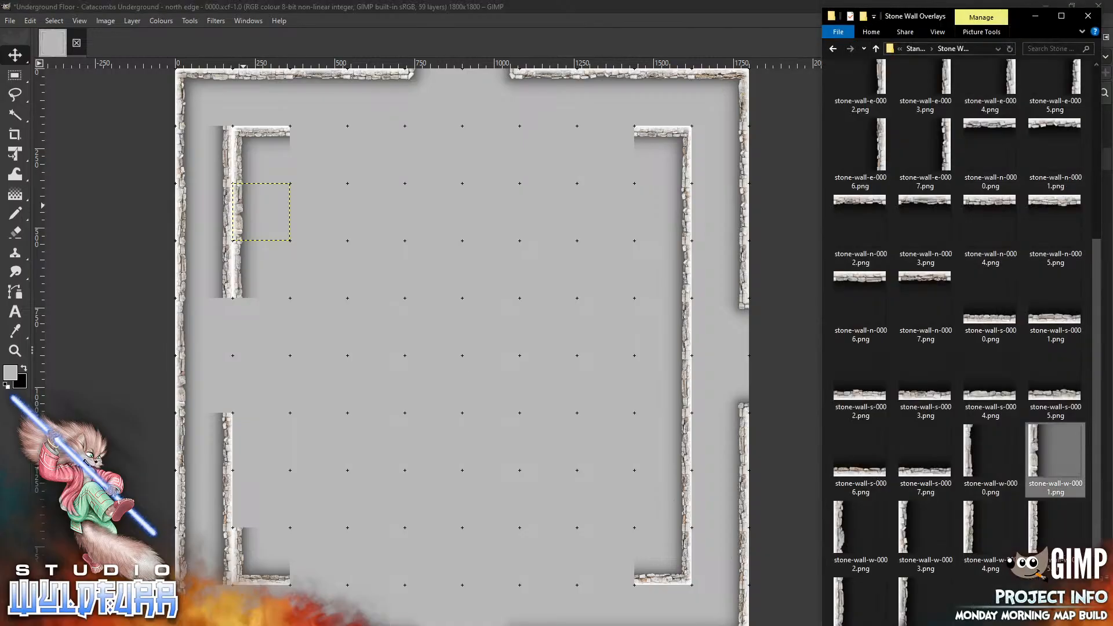
{"action": "left_click", "coordinate": [348, 355]}
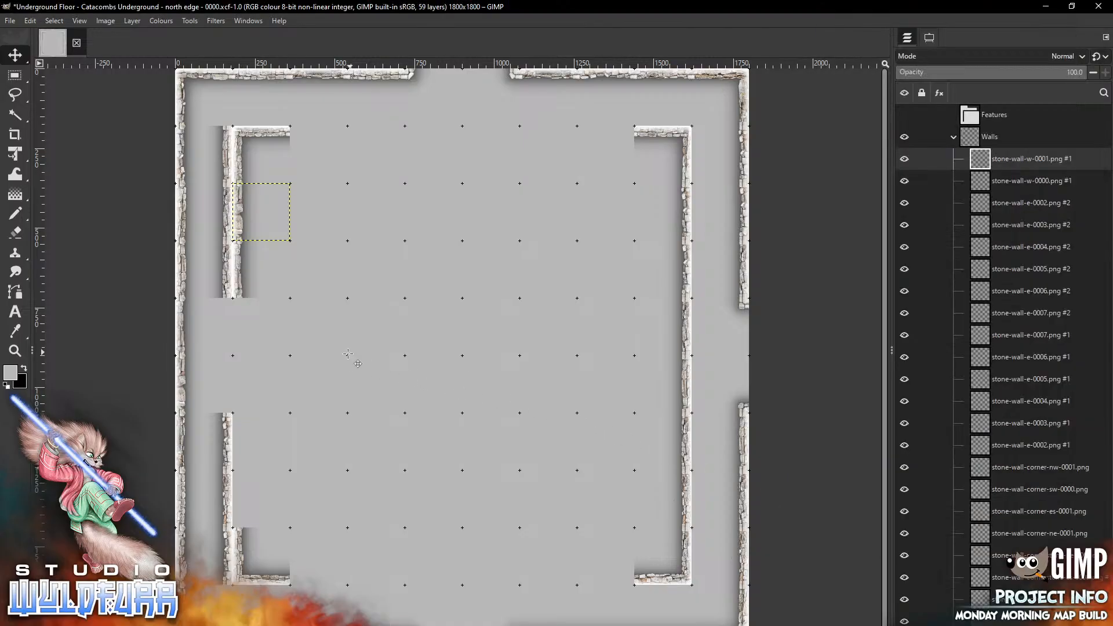
{"action": "left_click_drag", "start_coordinate": [462, 355], "coordinate": [261, 442]}
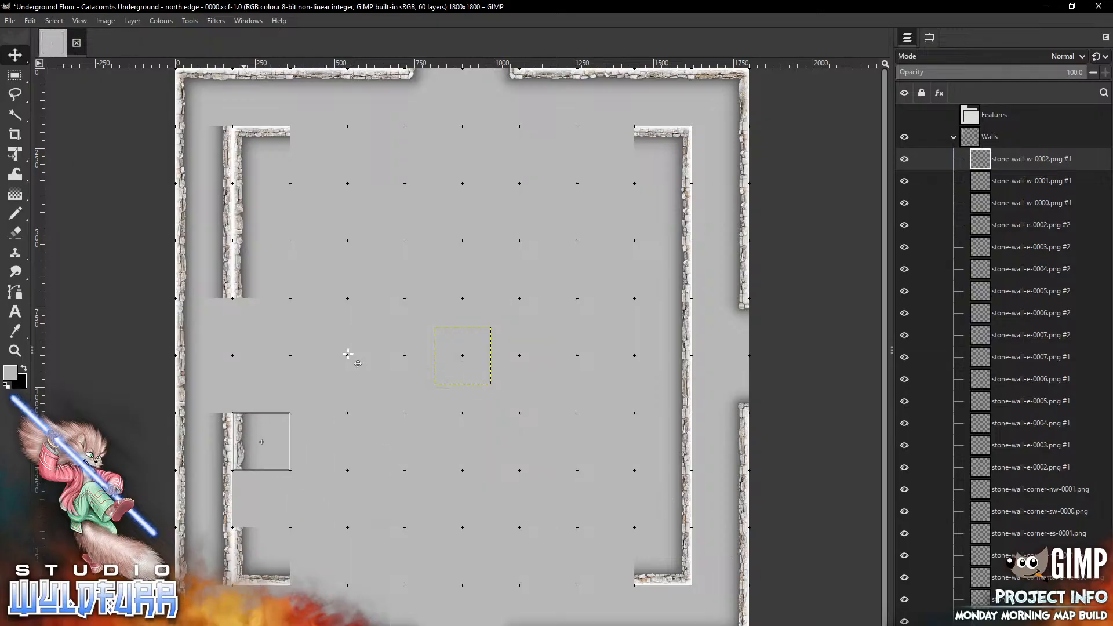
{"action": "key", "text": "alt+Tab"}
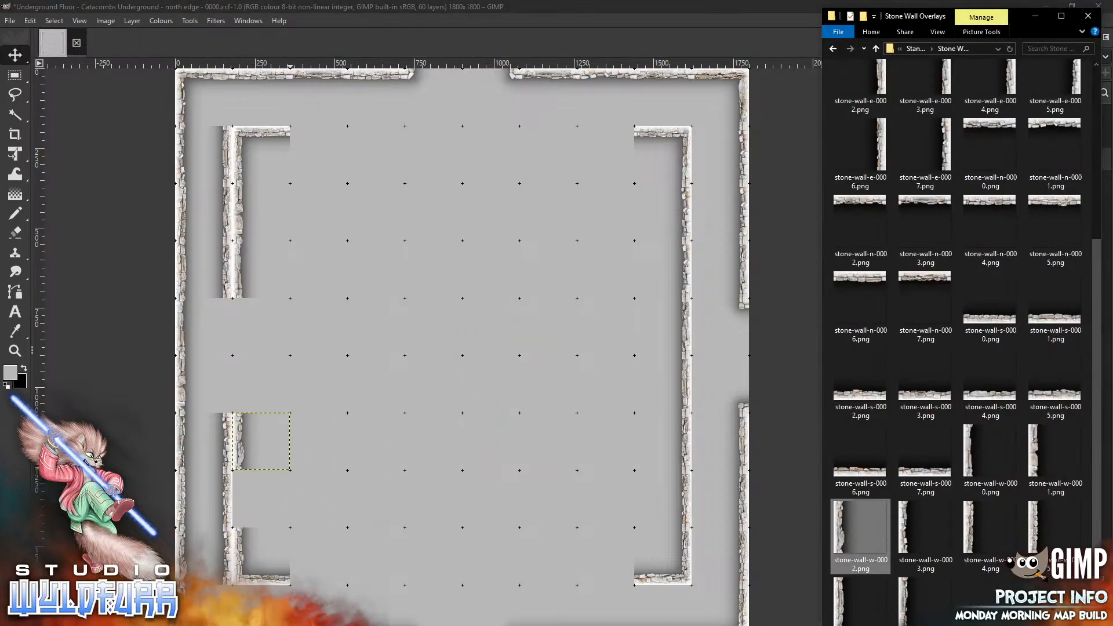
{"action": "left_click_drag", "start_coordinate": [974, 534], "coordinate": [402, 430]}
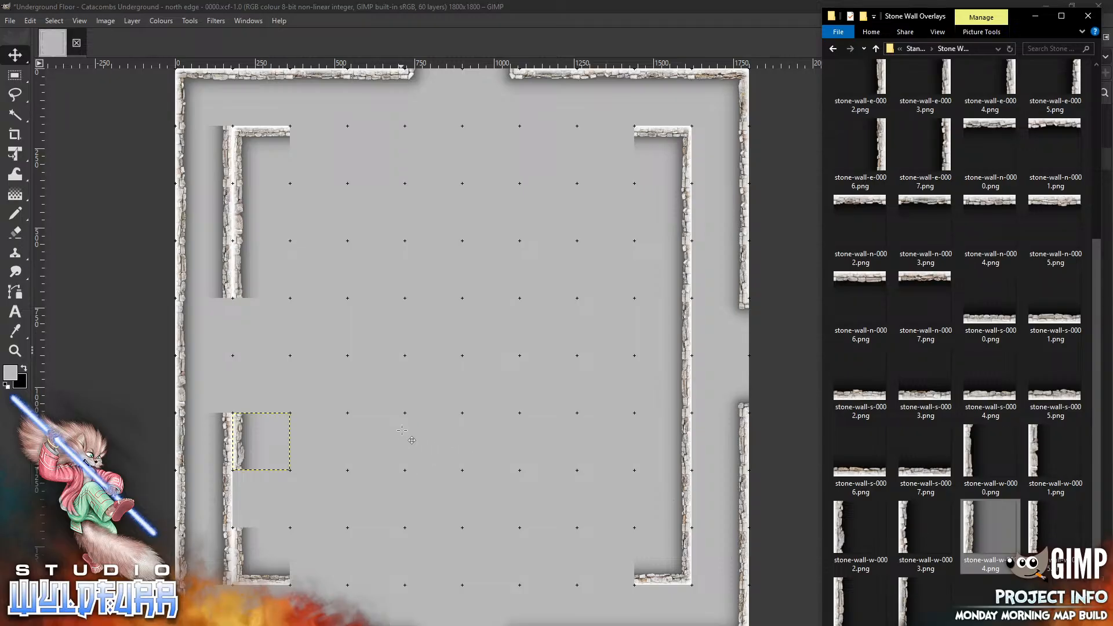
{"action": "mouse_move", "coordinate": [442, 347]}
{"action": "left_mouse_down"}
{"action": "mouse_move", "coordinate": [444, 361]}
{"action": "mouse_move", "coordinate": [257, 501]}
{"action": "mouse_move", "coordinate": [240, 489]}
{"action": "left_mouse_up"}
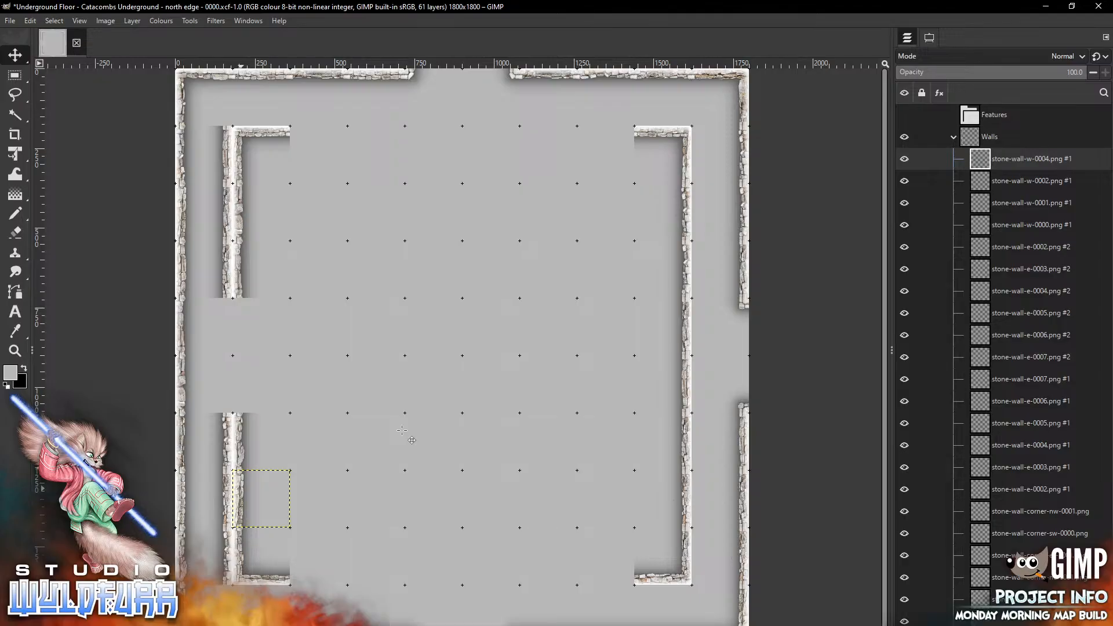
Place stone-wall-s-0002.png along the inner south wall right of the inner bottom-left corner
{"action": "key", "text": "alt+Tab"}
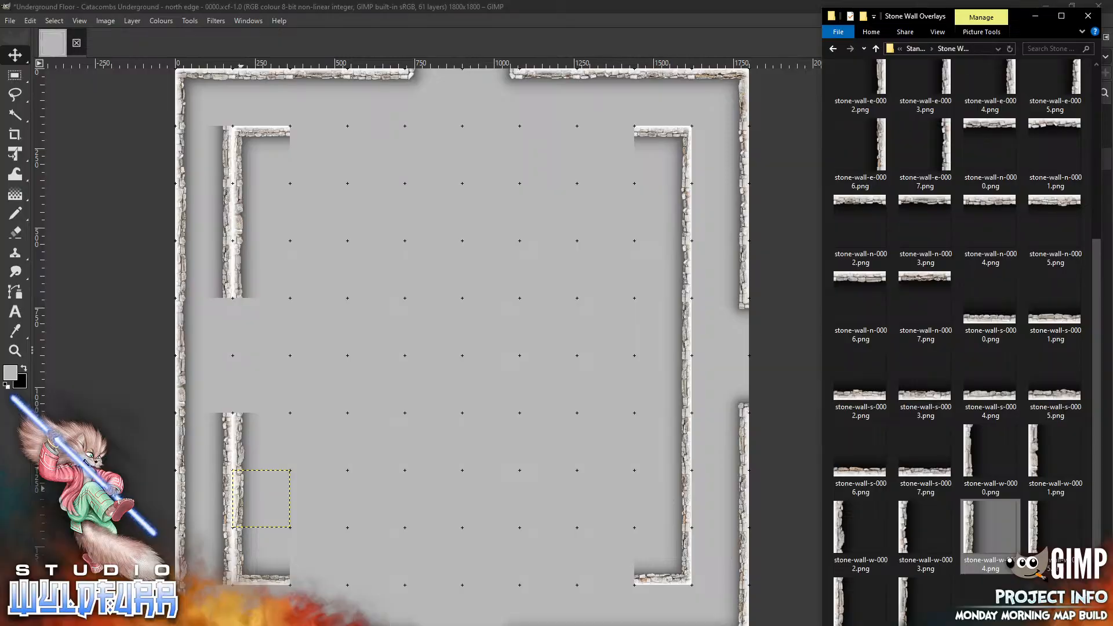
{"action": "left_click_drag", "start_coordinate": [992, 530], "coordinate": [415, 459]}
{"action": "left_click_drag", "start_coordinate": [465, 377], "coordinate": [326, 579]}
{"action": "key", "text": "alt+Tab"}
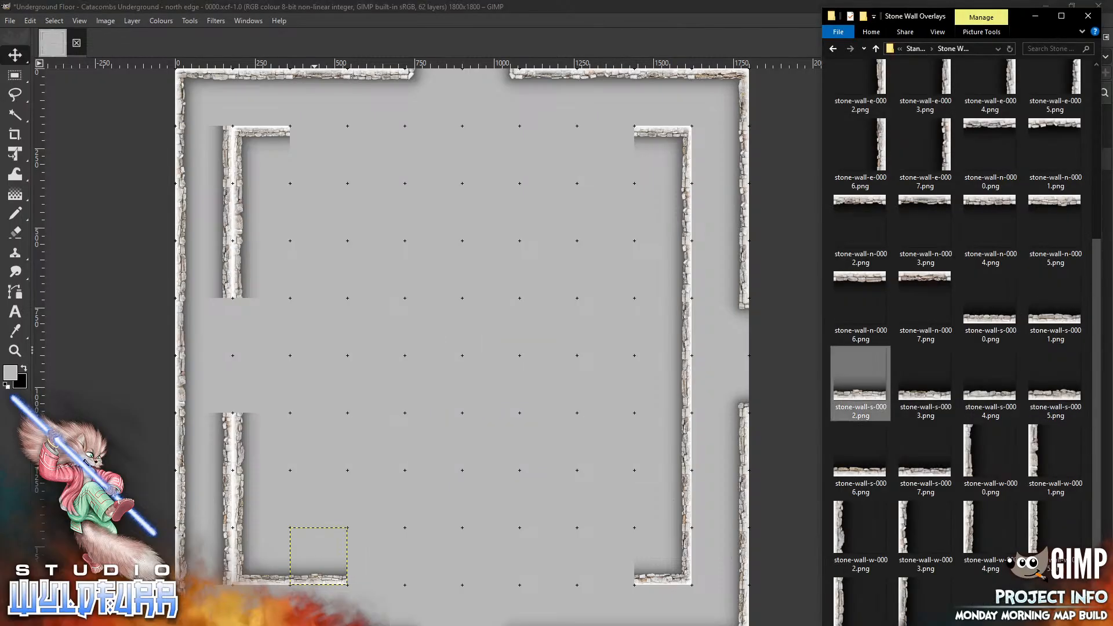
Add stone-wall-s-0003.png and stone-wall-s-0004.png along the inner south wall leftward from the inner bottom-right corner
{"action": "left_click_drag", "start_coordinate": [926, 377], "coordinate": [605, 555]}
{"action": "key", "text": "alt+Tab"}
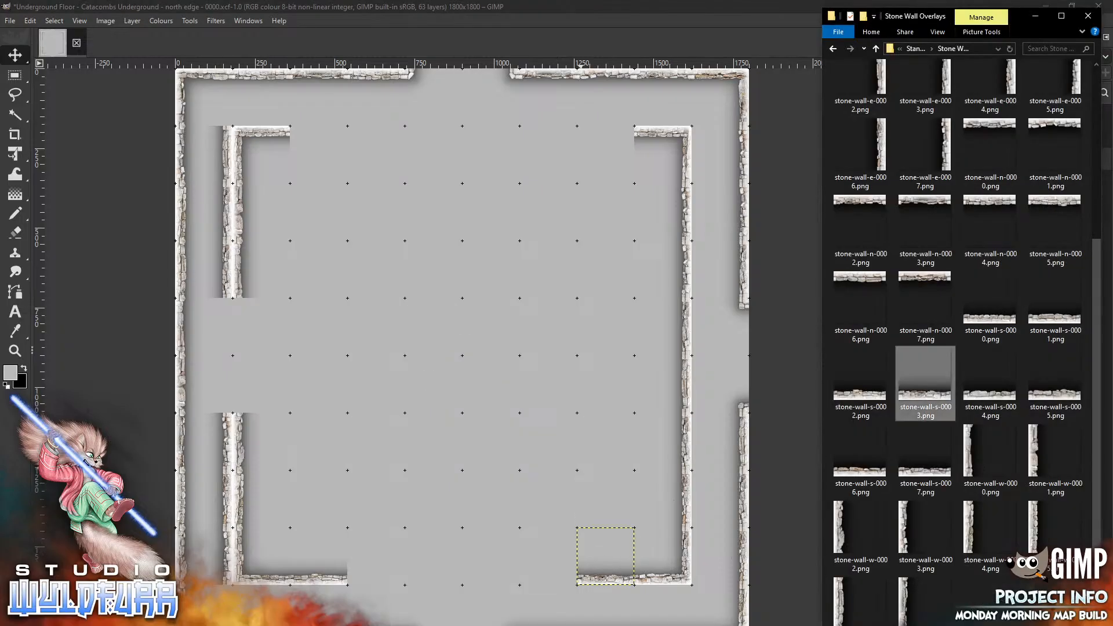
{"action": "mouse_move", "coordinate": [992, 400]}
{"action": "left_mouse_down"}
{"action": "mouse_move", "coordinate": [479, 390]}
{"action": "mouse_move", "coordinate": [560, 581]}
{"action": "left_mouse_up"}
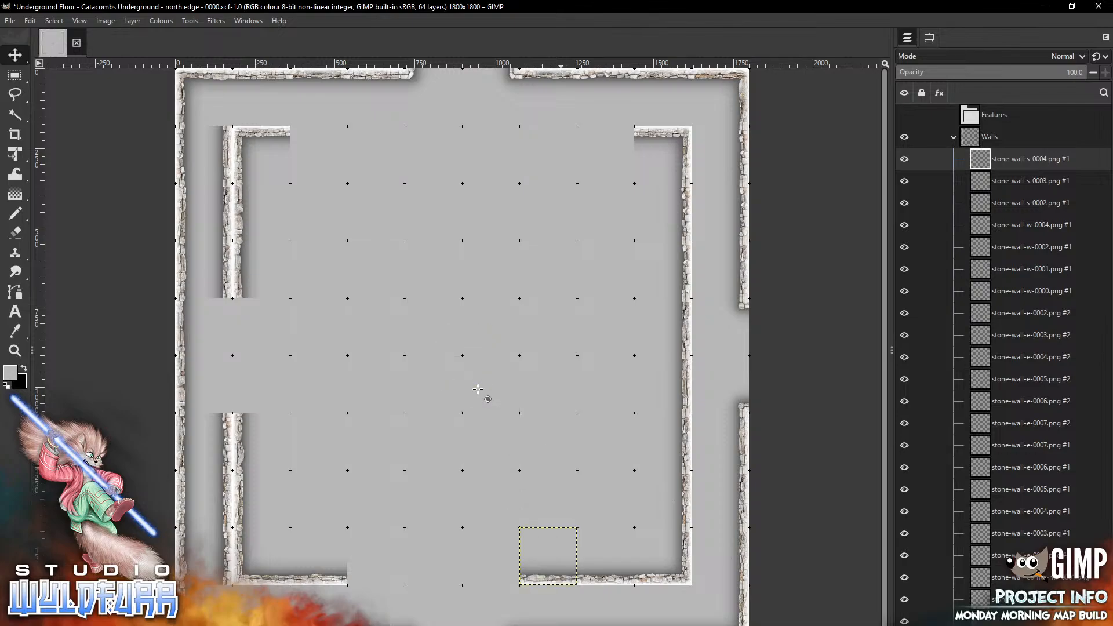
Complete the inner south wall by filling the gap with stone-wall-s-0005.png, stone-wall-s-0000.png and stone-wall-s-0001.png
{"action": "key", "text": "alt+Tab"}
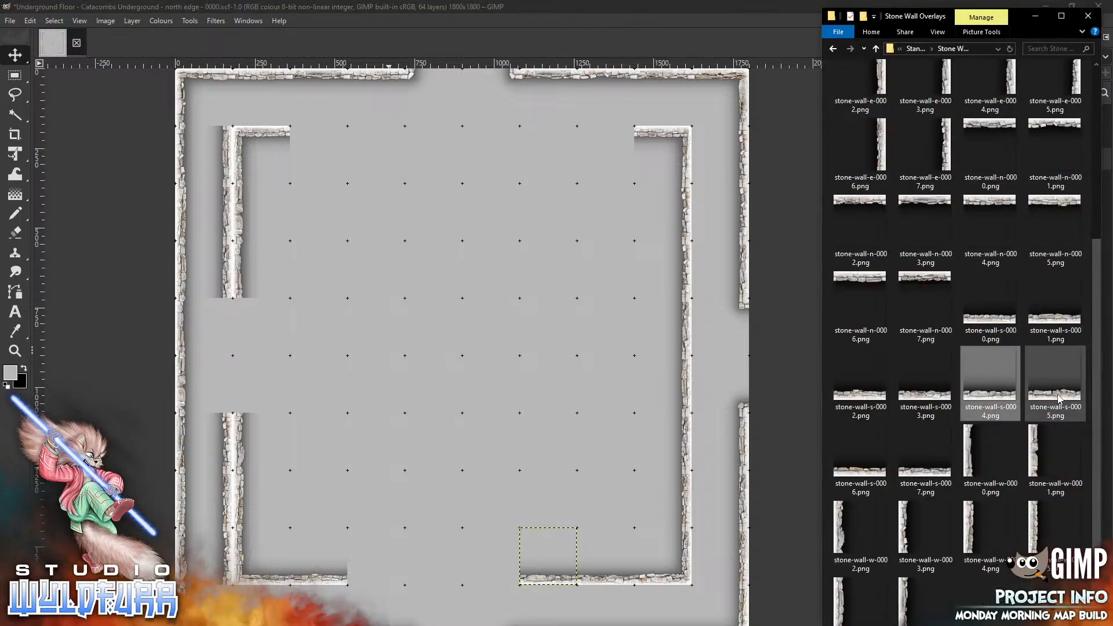
{"action": "left_click_drag", "start_coordinate": [1055, 395], "coordinate": [413, 433]}
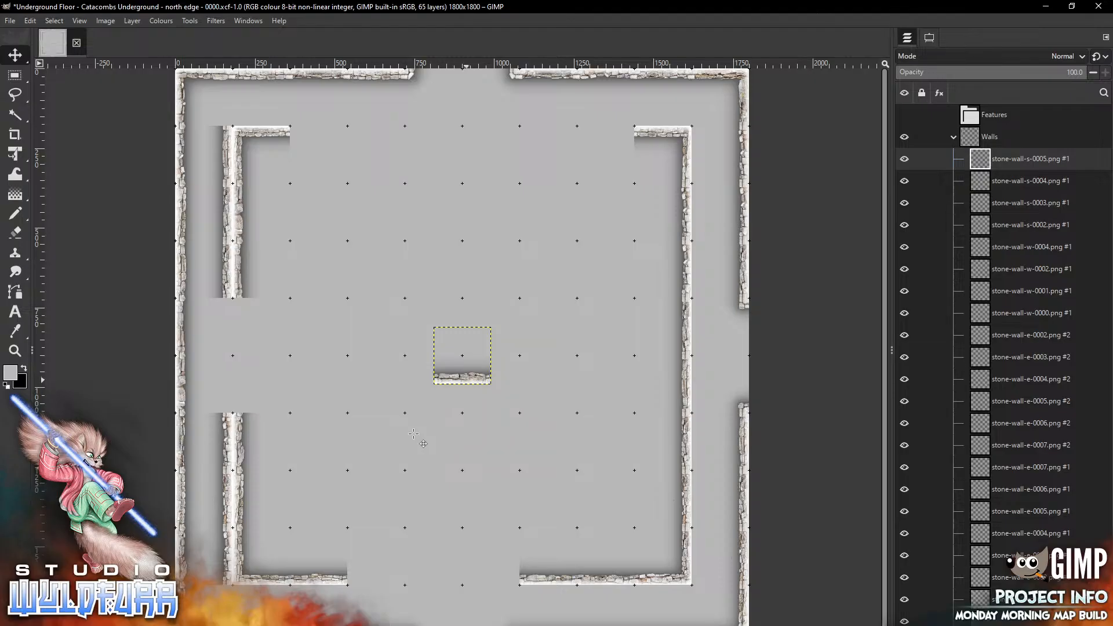
{"action": "left_click_drag", "start_coordinate": [464, 365], "coordinate": [378, 566]}
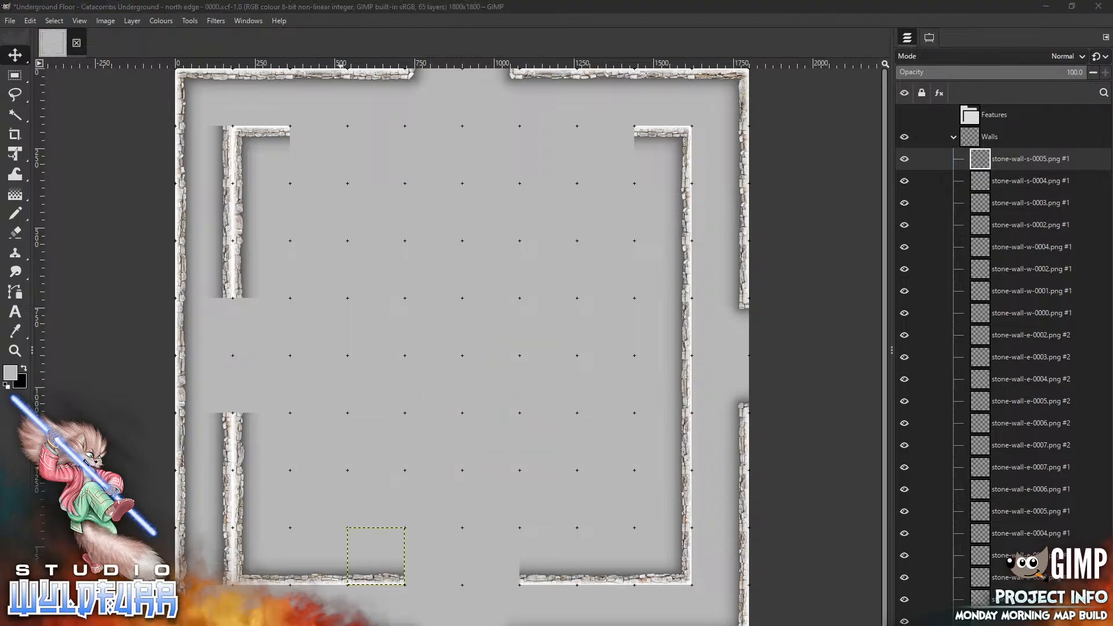
{"action": "key", "text": "alt+Tab"}
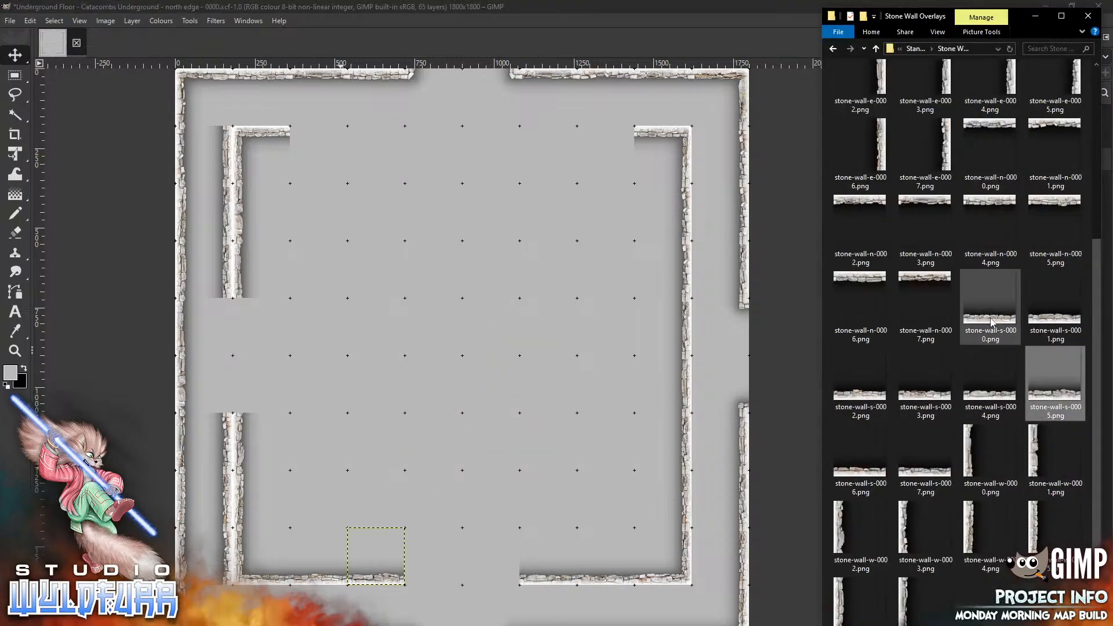
{"action": "left_click_drag", "start_coordinate": [990, 321], "coordinate": [476, 592]}
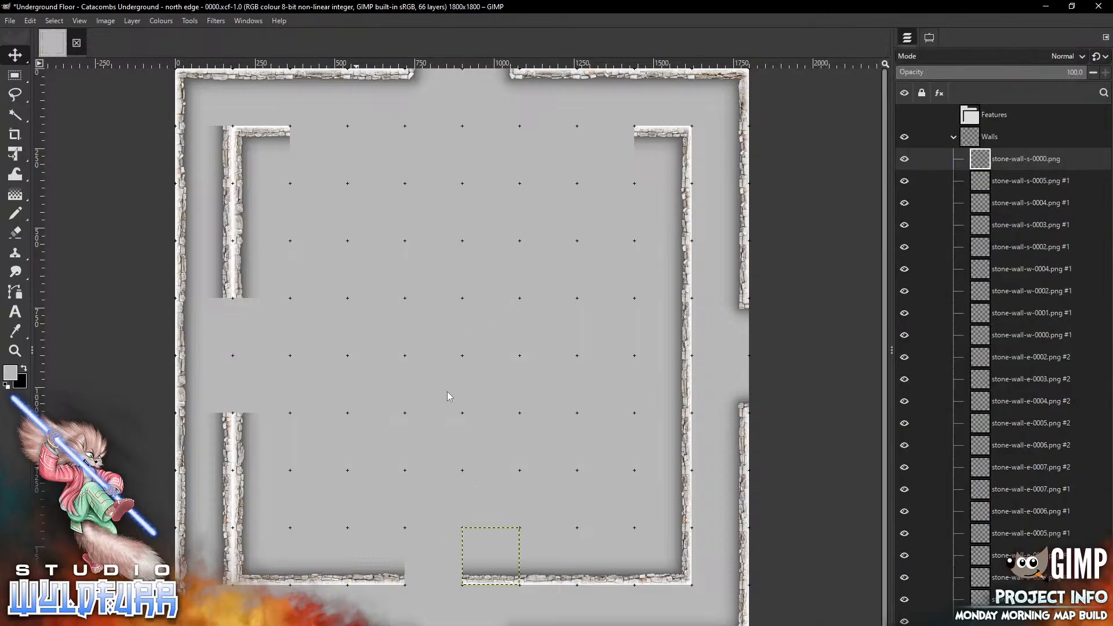
{"action": "key", "text": "alt+Tab"}
{"action": "left_click_drag", "start_coordinate": [1051, 307], "coordinate": [403, 396]}
{"action": "left_click_drag", "start_coordinate": [464, 374], "coordinate": [432, 575]}
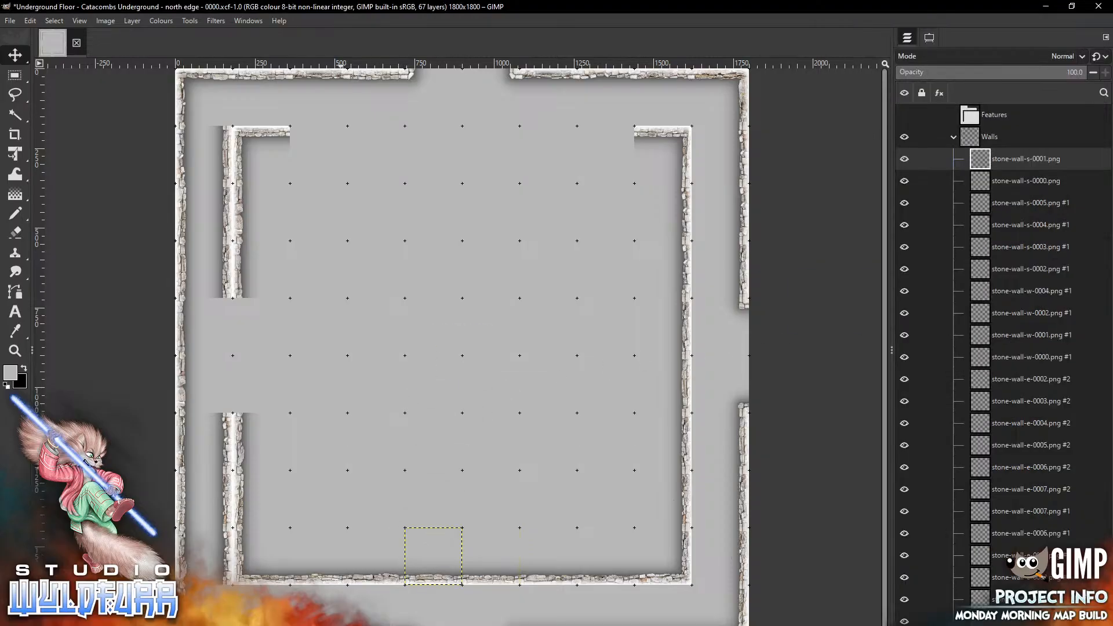
Place stone-wall-n-0007.png just below the inner bottom-right corner
{"action": "key", "text": "alt+Tab"}
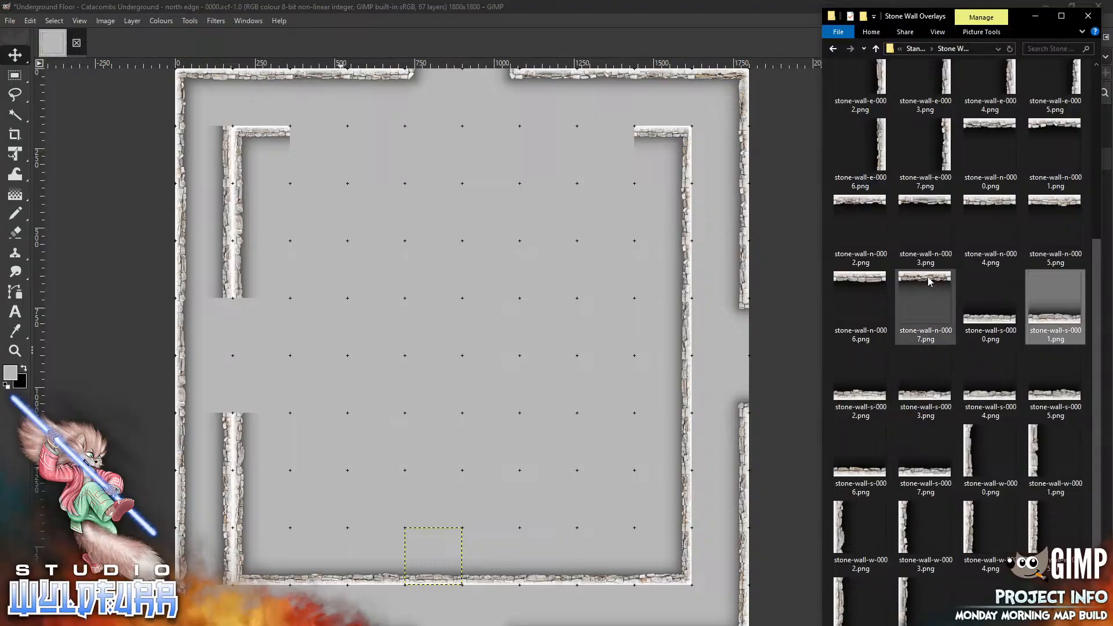
{"action": "left_click_drag", "start_coordinate": [925, 290], "coordinate": [552, 400]}
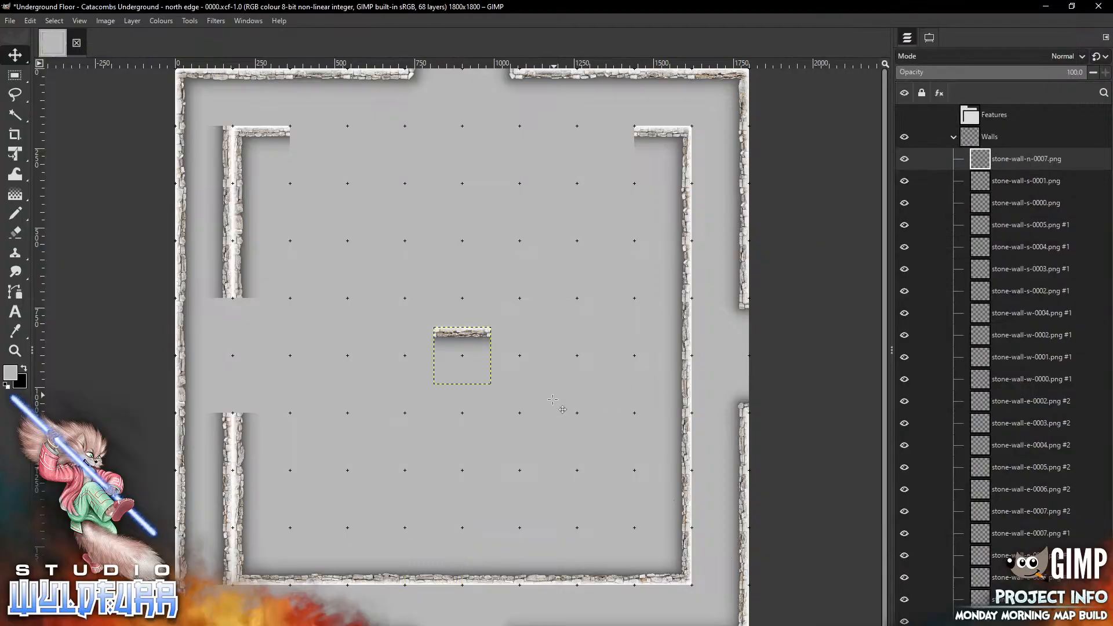
{"action": "mouse_move", "coordinate": [473, 363]}
{"action": "left_mouse_down"}
{"action": "mouse_move", "coordinate": [488, 403]}
{"action": "mouse_move", "coordinate": [674, 620]}
{"action": "left_mouse_up"}
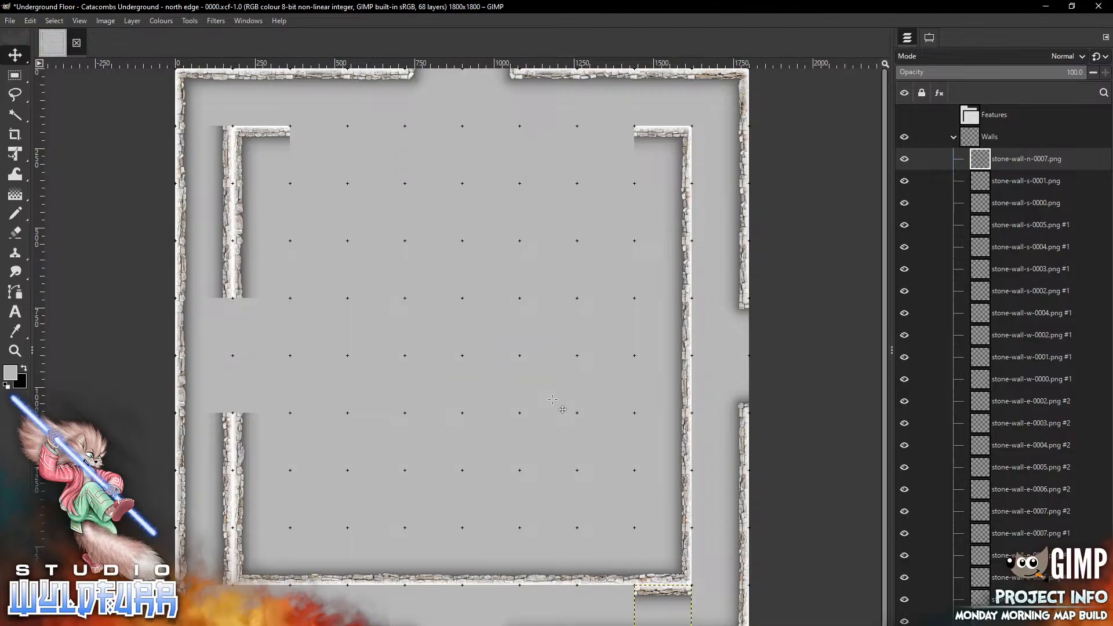
Add stone-wall-n-0006.png and stone-wall-n-0005.png along the outer face of the inner south wall, near its left end
{"action": "key", "text": "alt+Tab"}
{"action": "left_click_drag", "start_coordinate": [866, 282], "coordinate": [462, 382]}
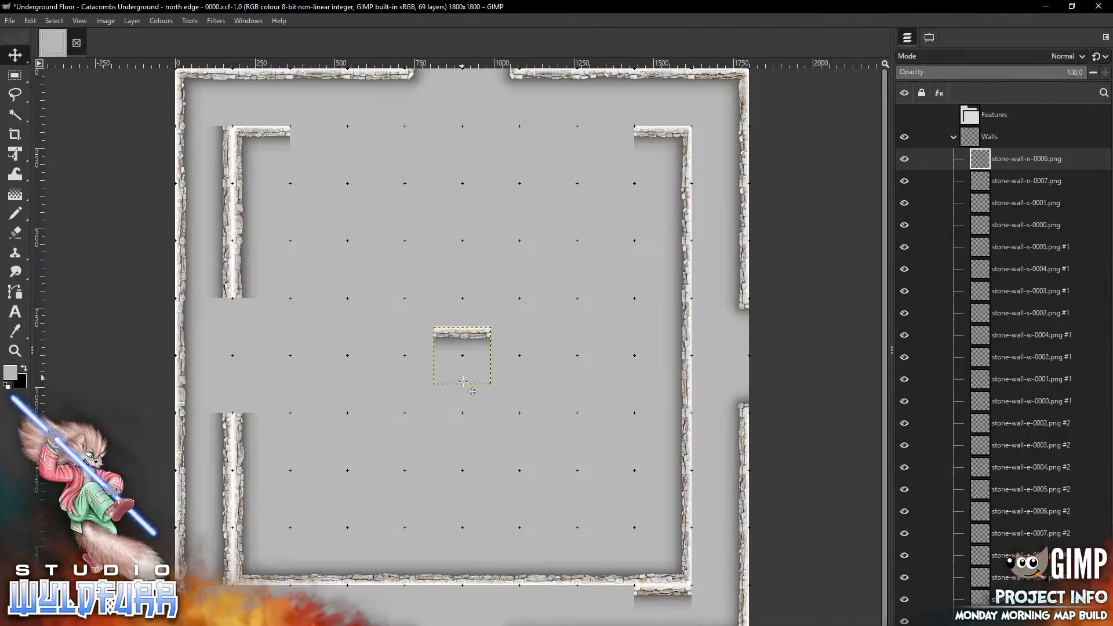
{"action": "mouse_move", "coordinate": [476, 332]}
{"action": "left_mouse_down"}
{"action": "mouse_move", "coordinate": [294, 598]}
{"action": "mouse_move", "coordinate": [278, 592]}
{"action": "left_mouse_up"}
{"action": "key", "text": "alt+Tab"}
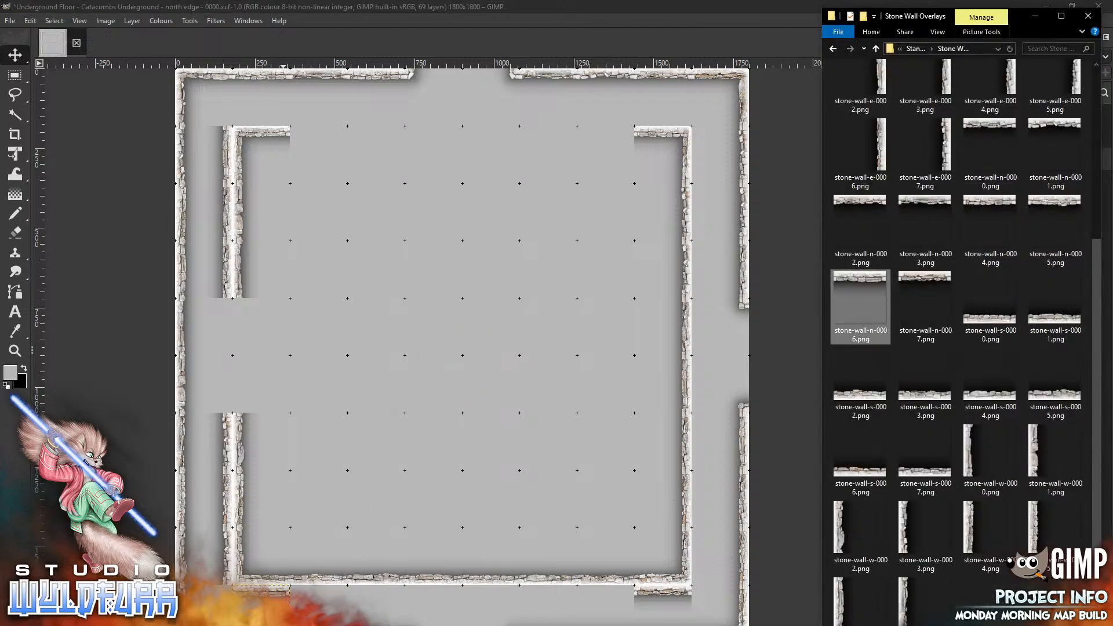
{"action": "left_click_drag", "start_coordinate": [1047, 202], "coordinate": [435, 369]}
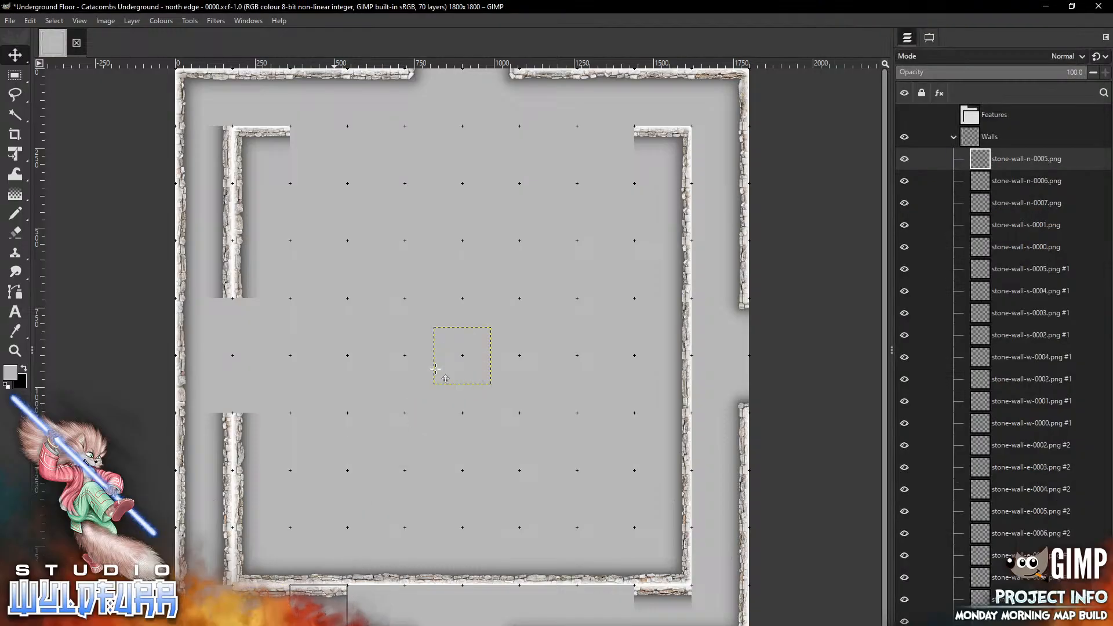
{"action": "key", "text": "alt+Tab"}
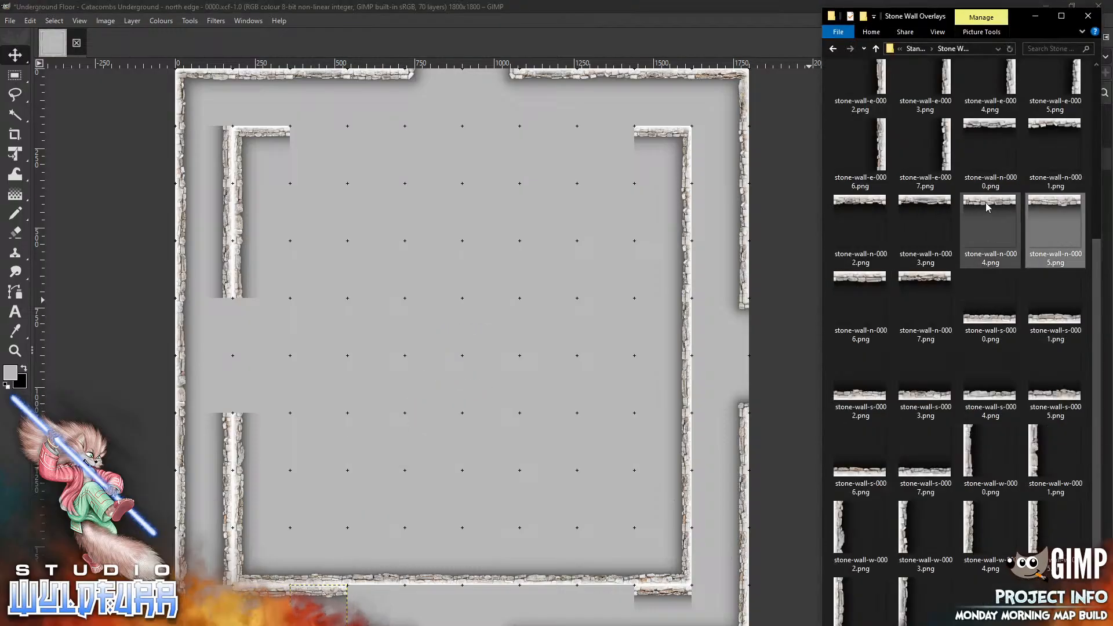
Add stone-wall-n-0004.png, stone-wall-n-0003.png and stone-wall-n-0002.png along the outer face of the inner south wall
{"action": "left_click_drag", "start_coordinate": [987, 207], "coordinate": [478, 435]}
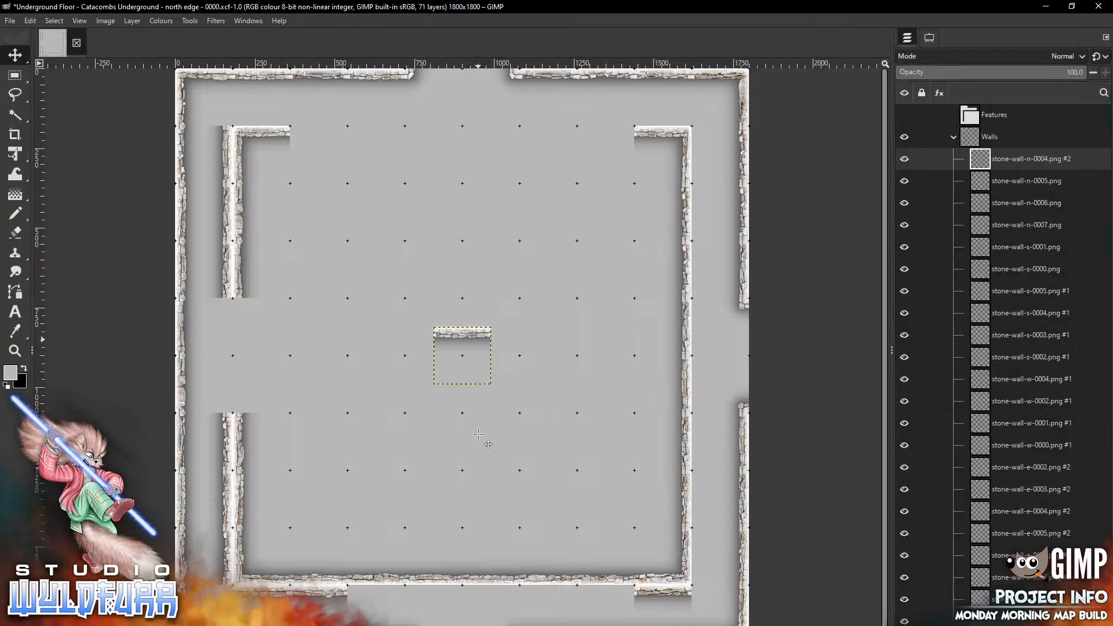
{"action": "left_click_drag", "start_coordinate": [479, 339], "coordinate": [606, 603]}
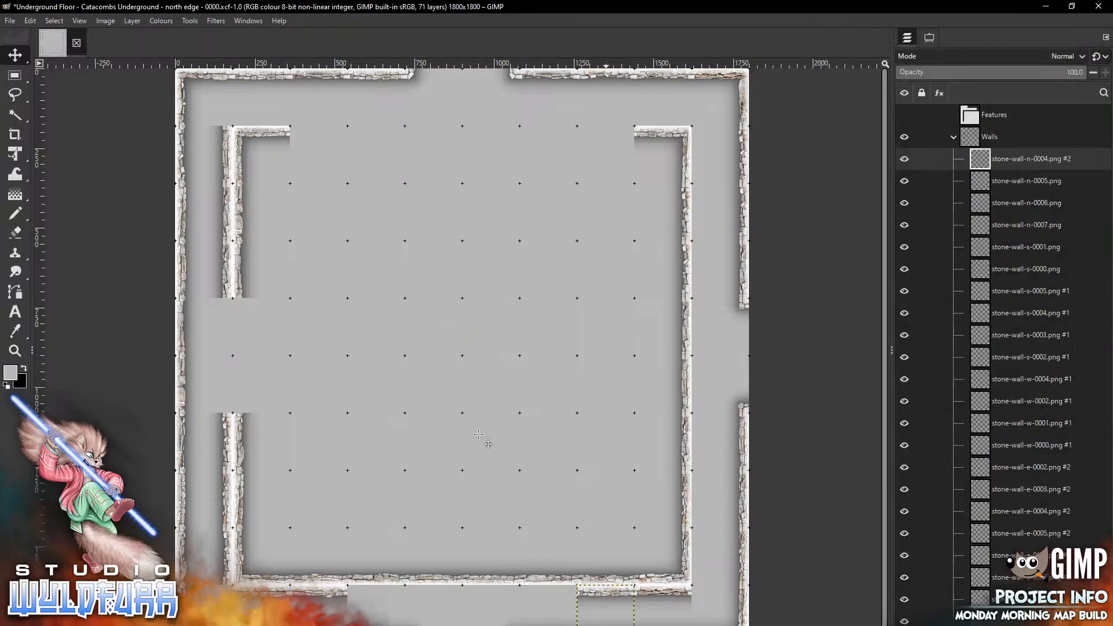
{"action": "key", "text": "alt+Tab"}
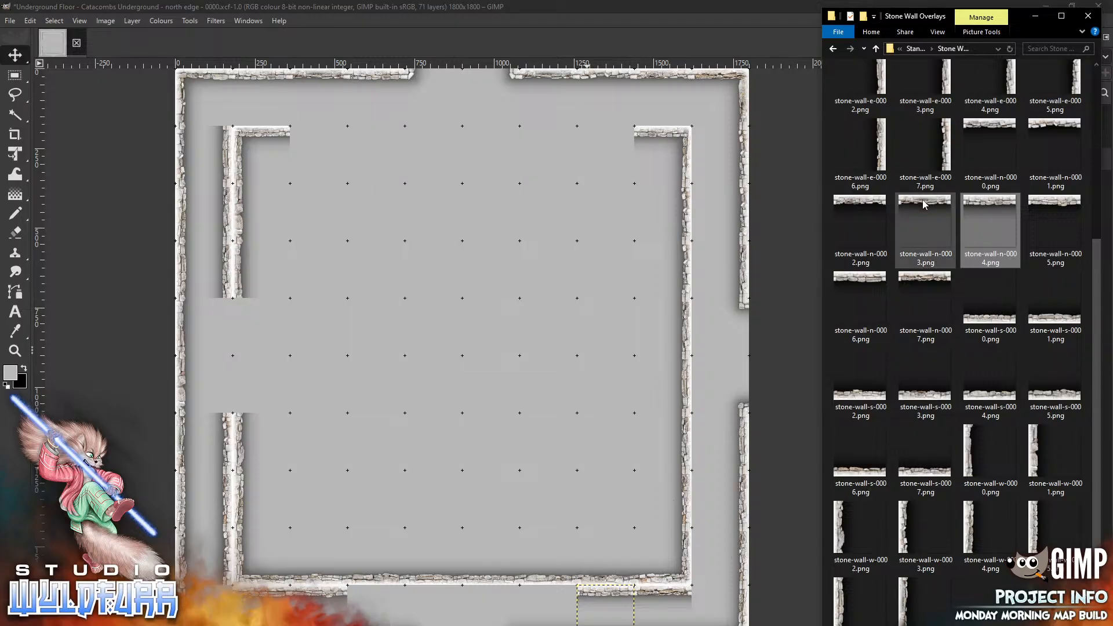
{"action": "left_click_drag", "start_coordinate": [924, 204], "coordinate": [441, 398]}
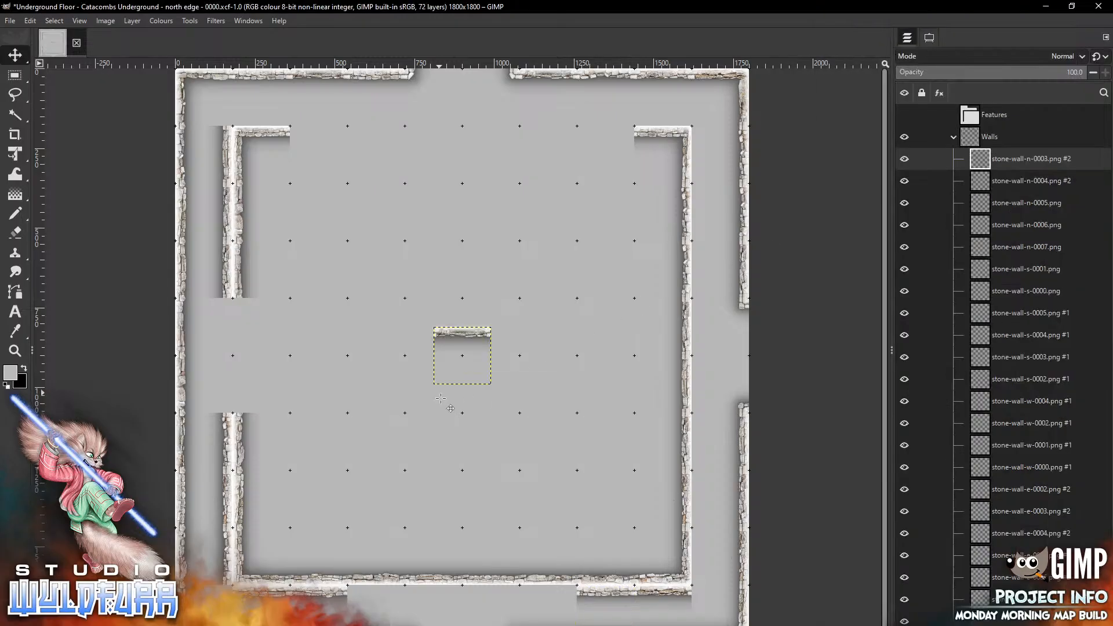
{"action": "mouse_move", "coordinate": [462, 334]}
{"action": "left_mouse_down"}
{"action": "mouse_move", "coordinate": [479, 592]}
{"action": "mouse_move", "coordinate": [537, 597]}
{"action": "mouse_move", "coordinate": [525, 592]}
{"action": "left_mouse_up"}
{"action": "key", "text": "alt+Tab"}
{"action": "left_click_drag", "start_coordinate": [861, 223], "coordinate": [430, 451]}
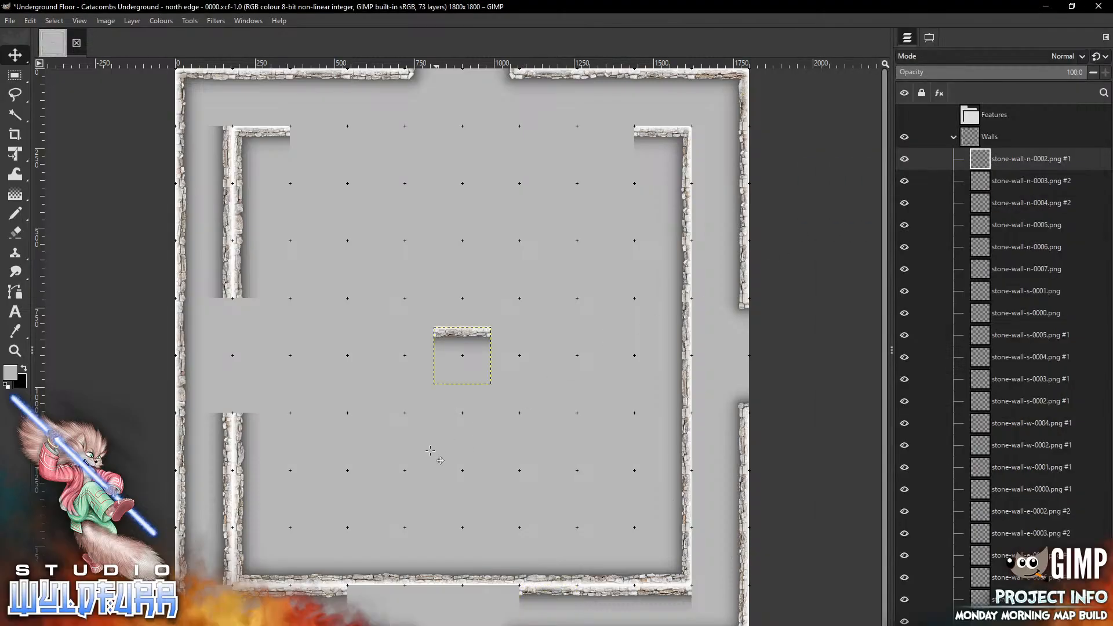
{"action": "left_click_drag", "start_coordinate": [462, 356], "coordinate": [376, 612]}
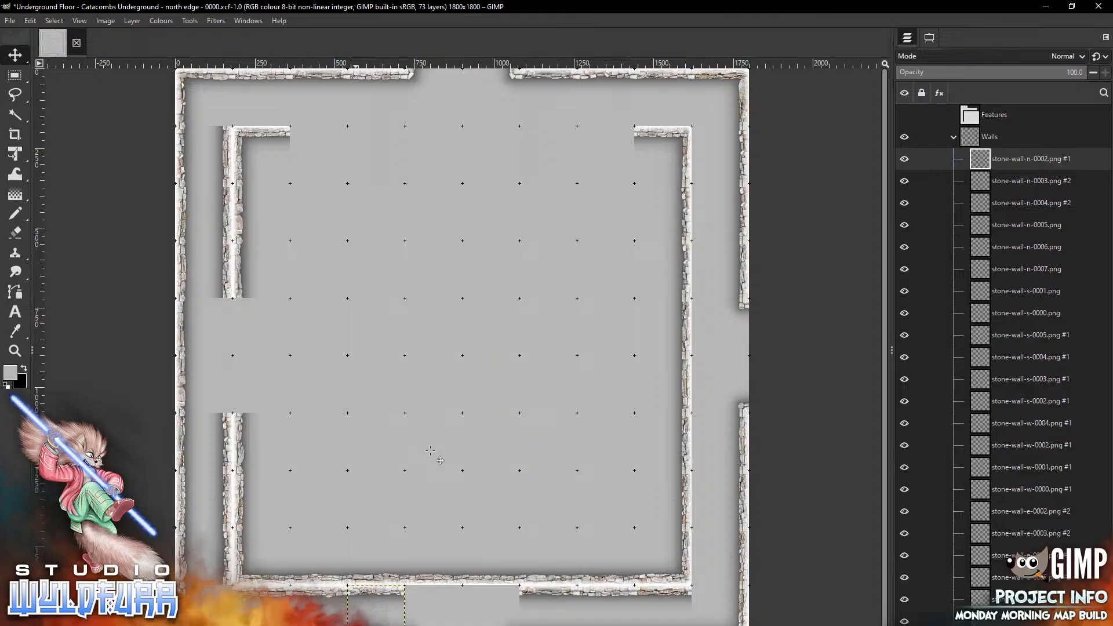
Fill the remaining gaps below the inner south wall with stone-wall-n-0001.png and stone-wall-n-0000.png
{"action": "key", "text": "alt+Tab"}
{"action": "left_click_drag", "start_coordinate": [1040, 140], "coordinate": [471, 415]}
{"action": "left_click_drag", "start_coordinate": [462, 356], "coordinate": [491, 608]}
{"action": "key", "text": "alt+Tab"}
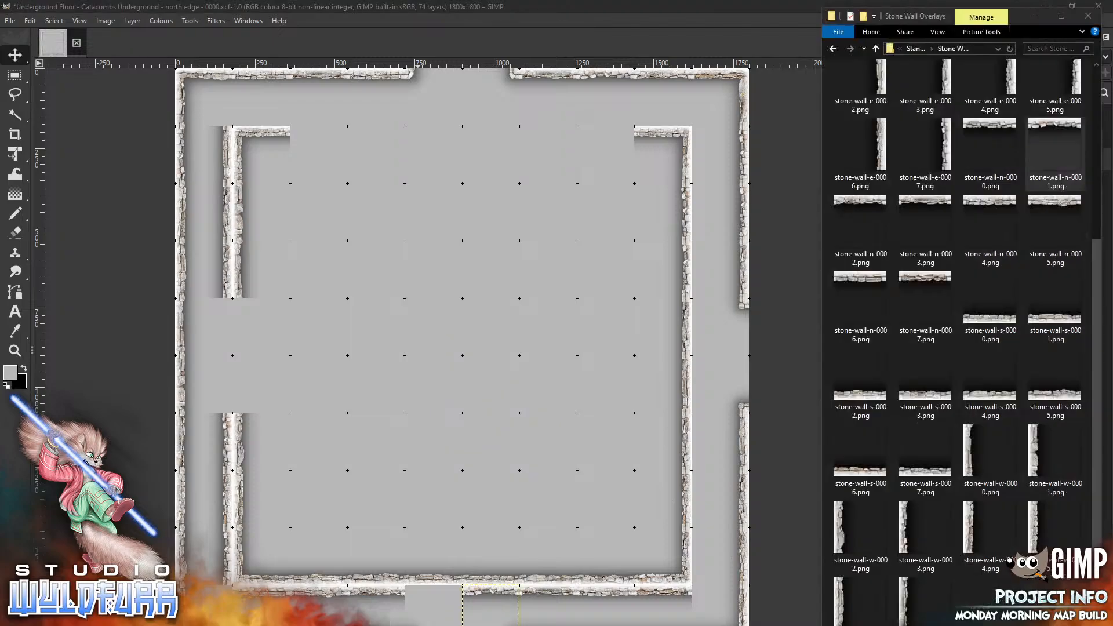
{"action": "left_click_drag", "start_coordinate": [990, 139], "coordinate": [405, 426]}
{"action": "left_click_drag", "start_coordinate": [463, 333], "coordinate": [435, 592]}
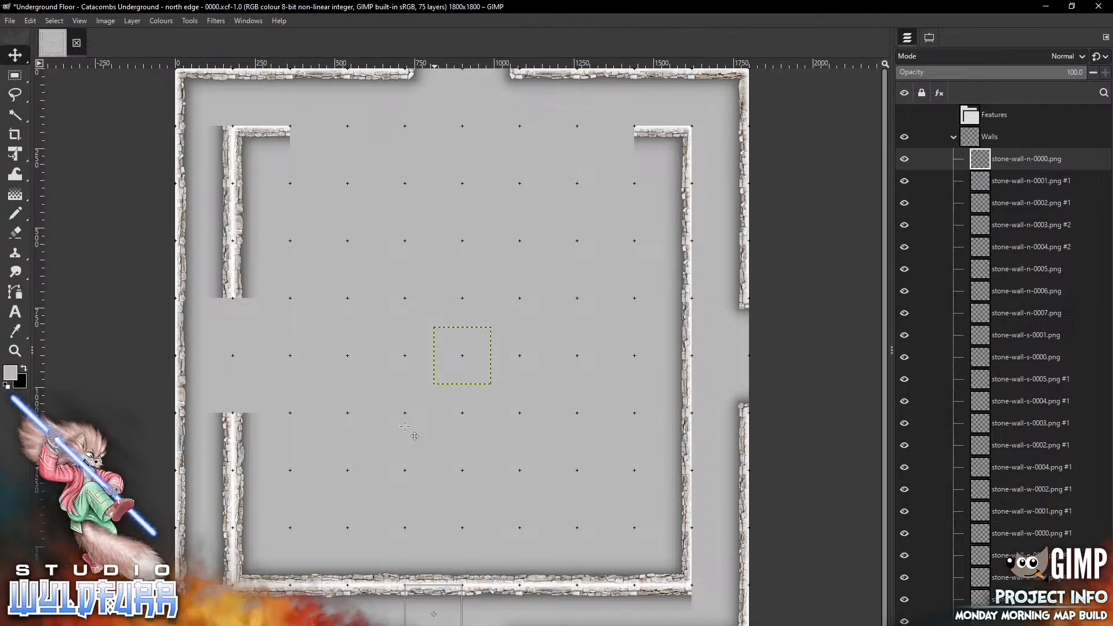
{"action": "key", "text": "alt+Tab"}
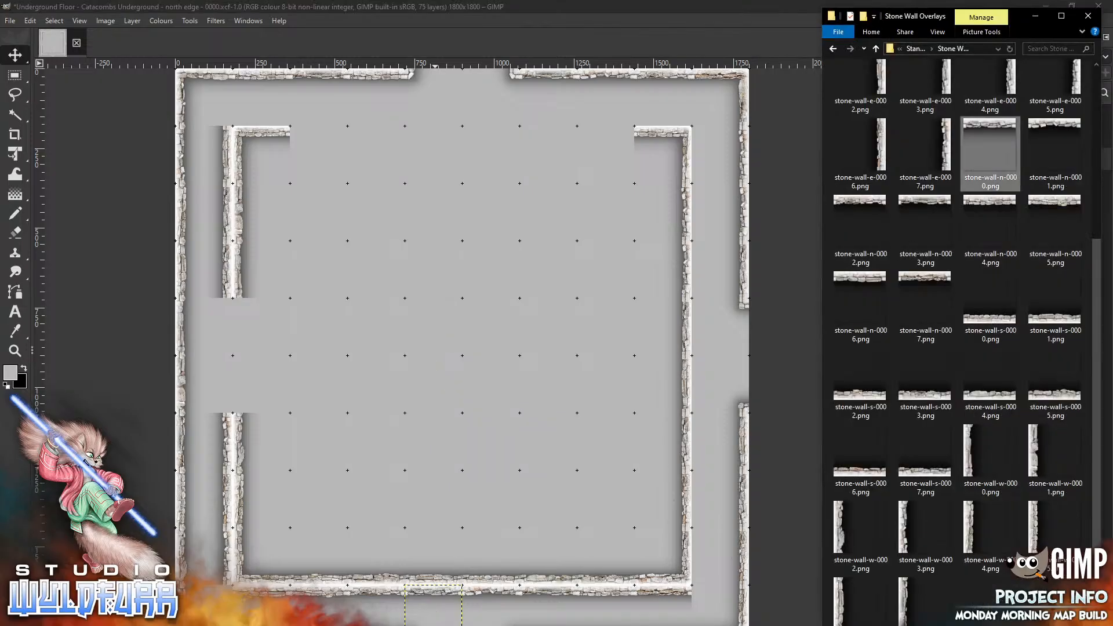
Place stone-wall-n-0000.png beside the inner top-right corner and stone-wall-n-0001.png beside the inner top-left corner
{"action": "left_click_drag", "start_coordinate": [994, 129], "coordinate": [488, 294]}
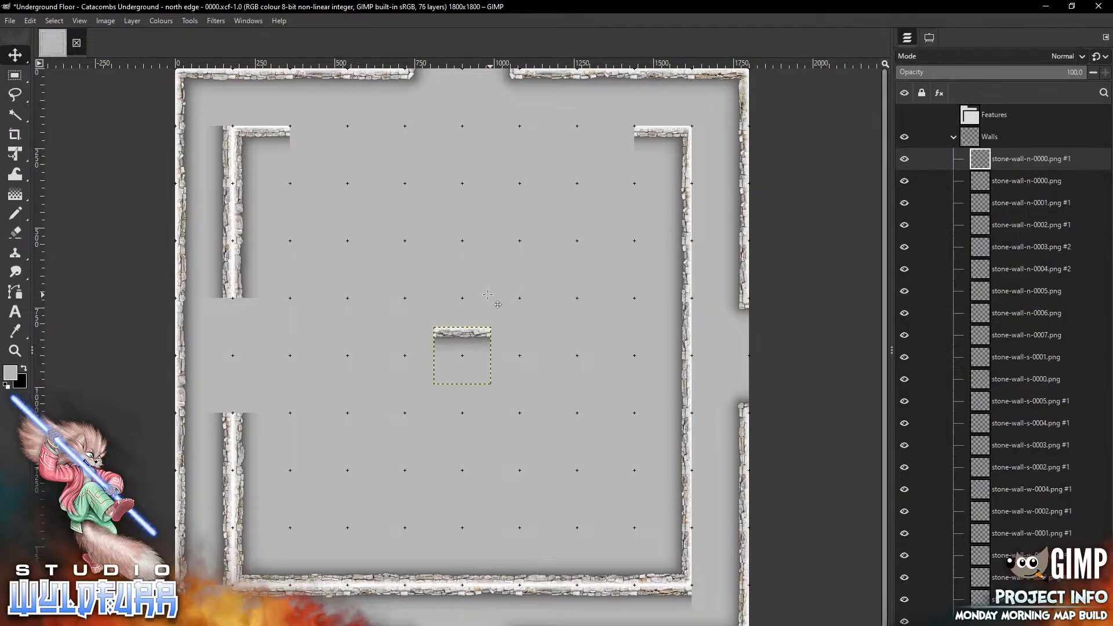
{"action": "mouse_move", "coordinate": [463, 332]}
{"action": "left_mouse_down"}
{"action": "mouse_move", "coordinate": [624, 165]}
{"action": "mouse_move", "coordinate": [607, 145]}
{"action": "left_mouse_up"}
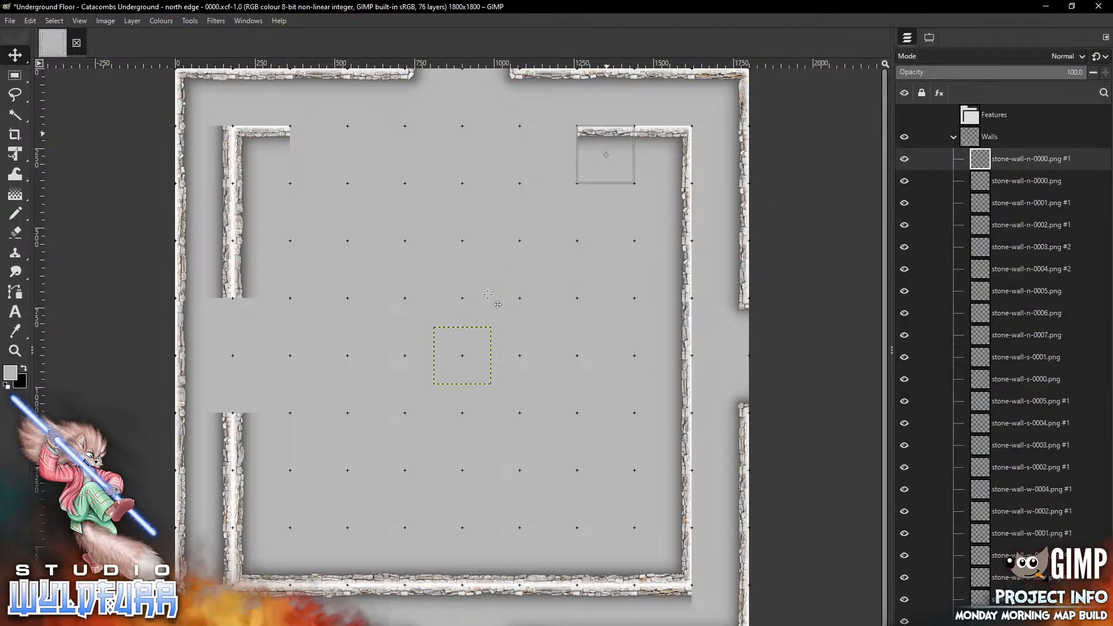
{"action": "key", "text": "alt+Tab"}
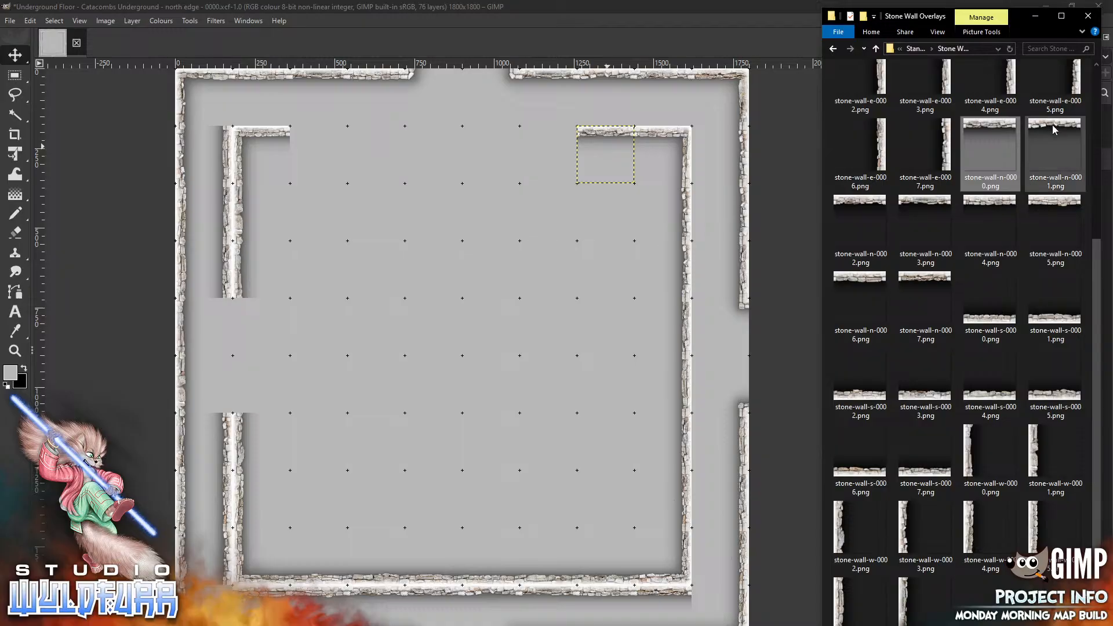
{"action": "left_click_drag", "start_coordinate": [485, 310], "coordinate": [367, 367]}
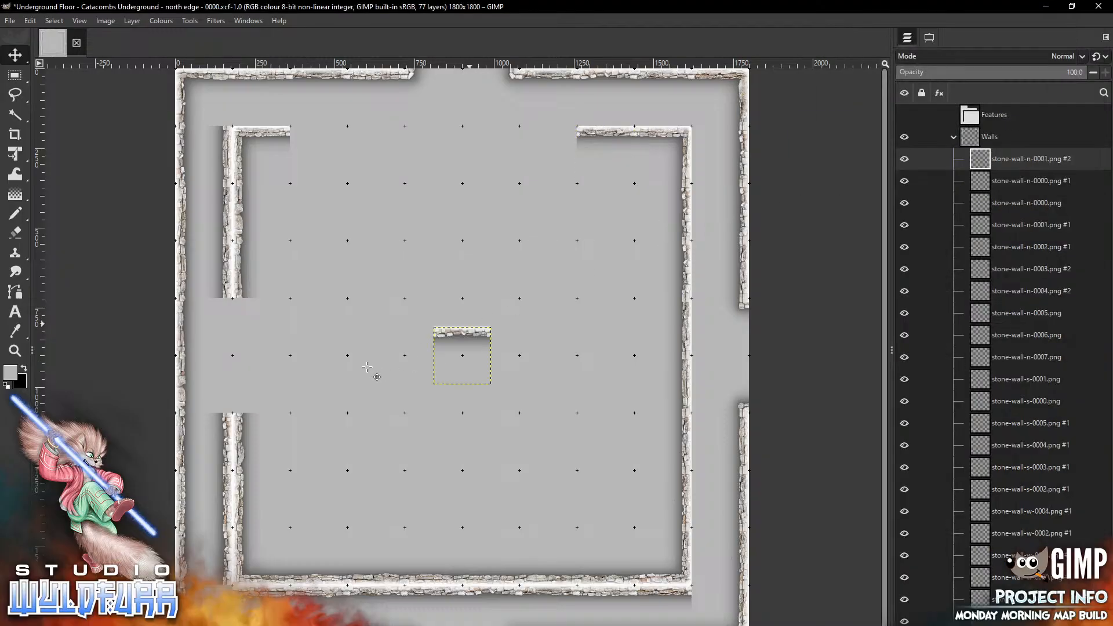
{"action": "left_click_drag", "start_coordinate": [463, 332], "coordinate": [319, 130]}
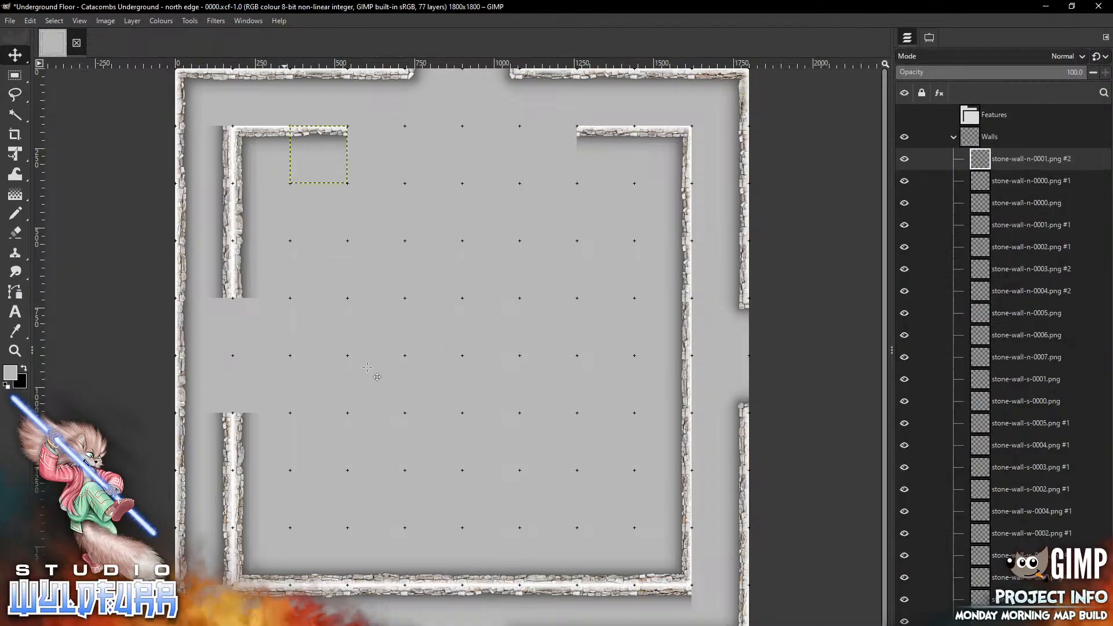
Complete the inner north wall with stone-wall-n-0002.png, stone-wall-n-0003.png, stone-wall-n-0004.png and stone-wall-n-0005.png
{"action": "key", "text": "alt+Tab"}
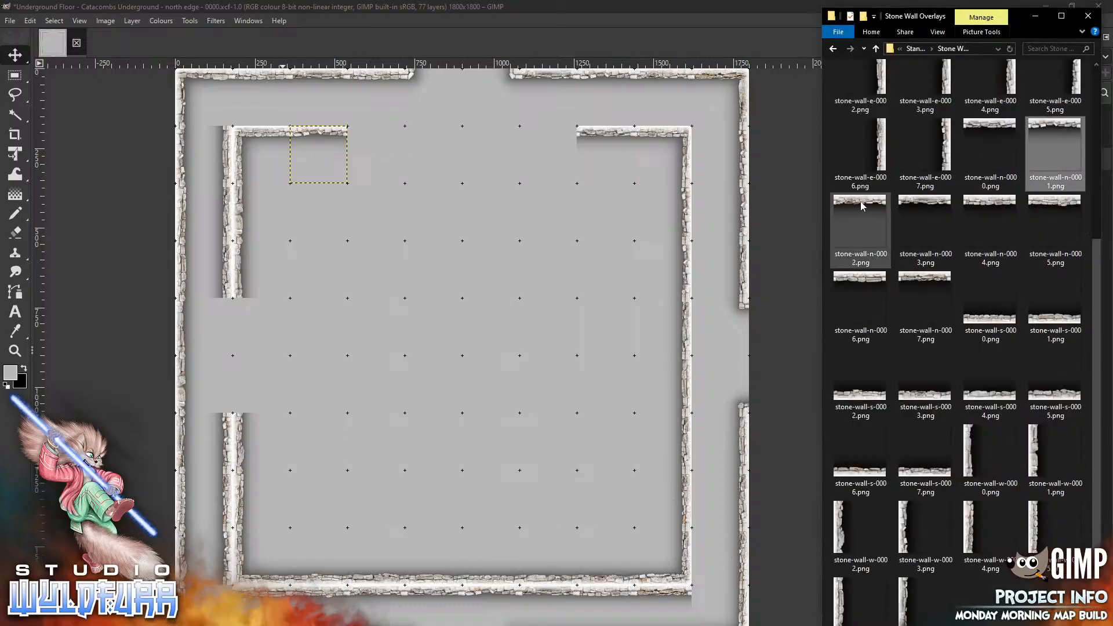
{"action": "mouse_move", "coordinate": [861, 228]}
{"action": "left_mouse_down"}
{"action": "mouse_move", "coordinate": [430, 358]}
{"action": "mouse_move", "coordinate": [422, 350]}
{"action": "mouse_move", "coordinate": [577, 169]}
{"action": "mouse_move", "coordinate": [549, 142]}
{"action": "left_mouse_up"}
{"action": "key", "text": "alt+Tab"}
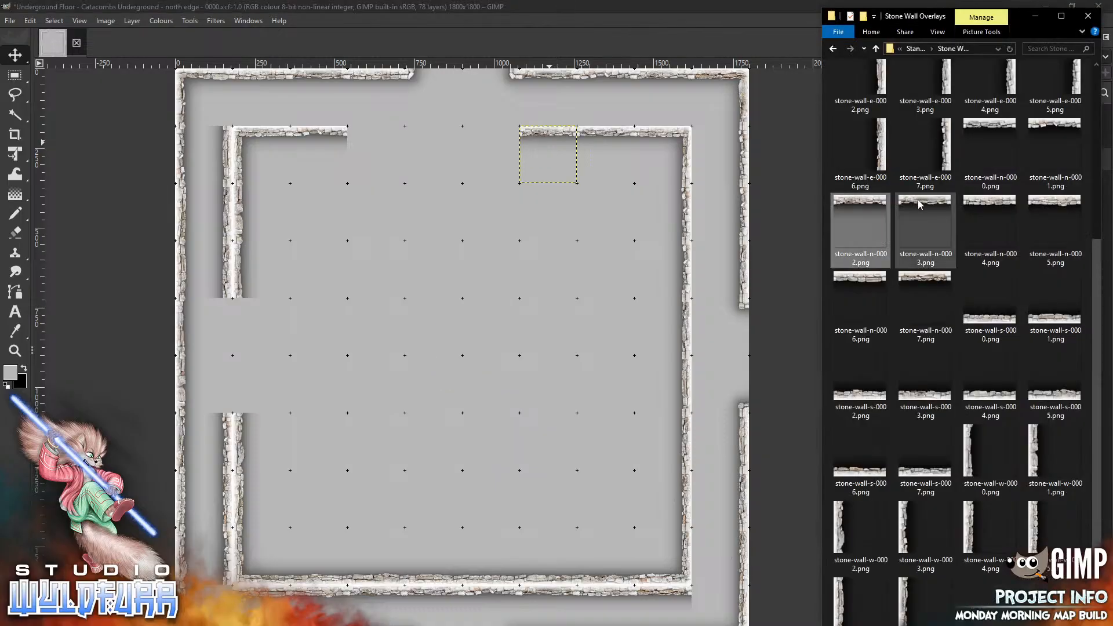
{"action": "left_click_drag", "start_coordinate": [925, 229], "coordinate": [376, 155]}
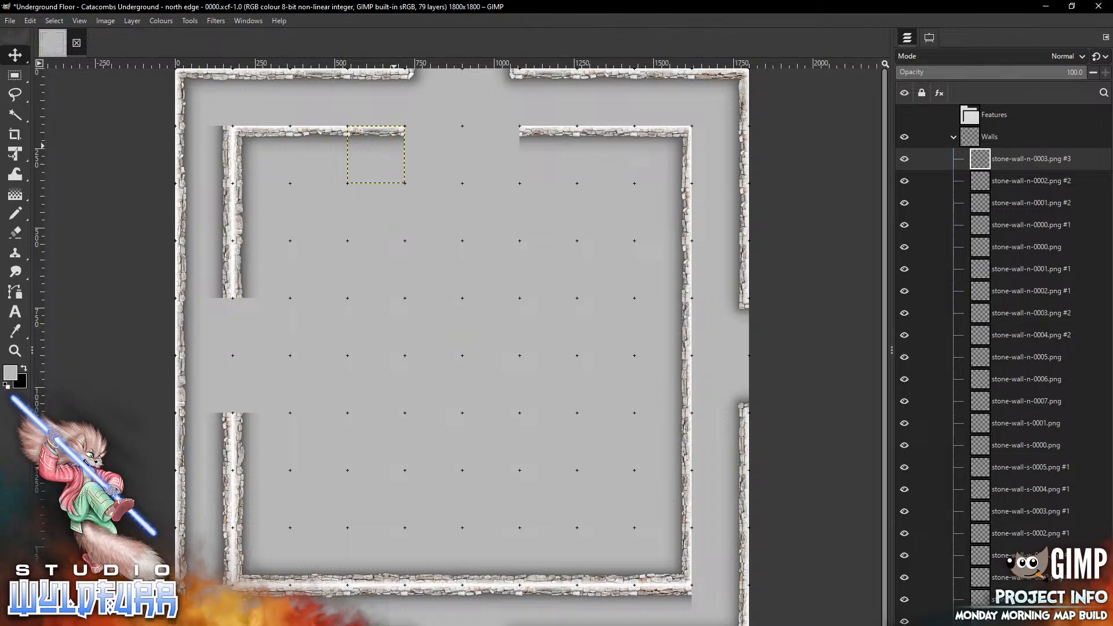
{"action": "key", "text": "alt+Tab"}
{"action": "left_click_drag", "start_coordinate": [1007, 202], "coordinate": [423, 403]}
{"action": "left_click_drag", "start_coordinate": [464, 335], "coordinate": [493, 133]}
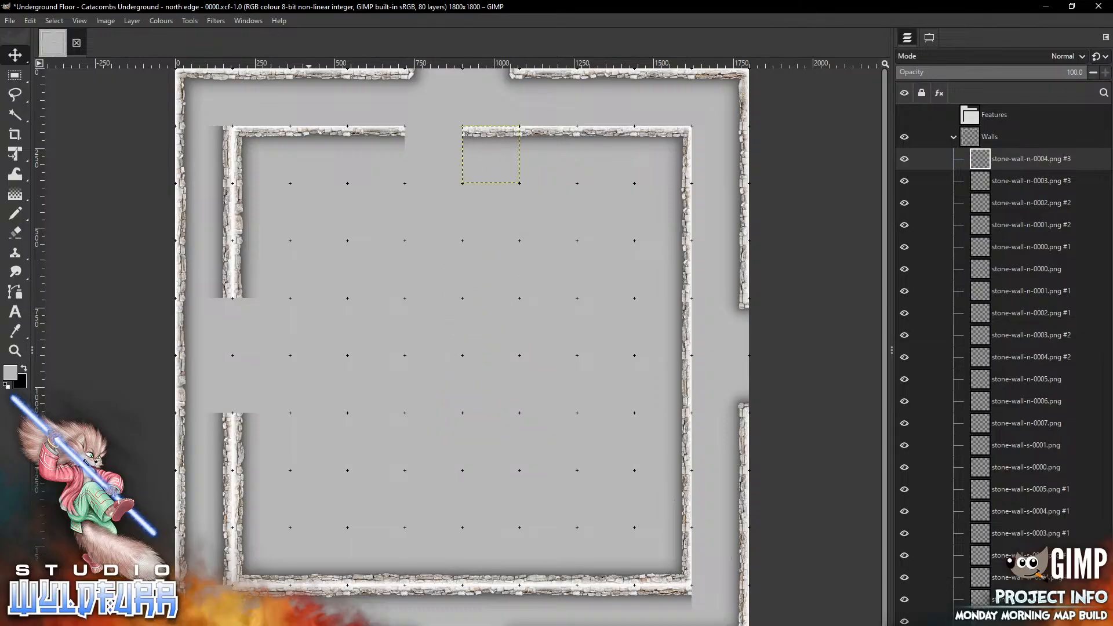
{"action": "key", "text": "alt+Tab"}
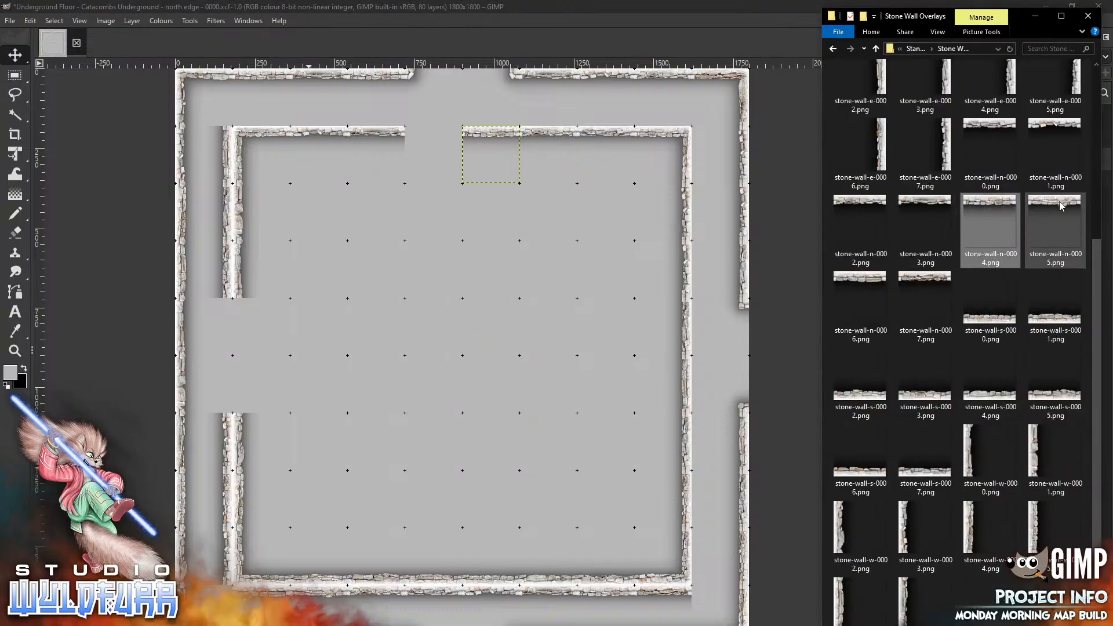
{"action": "left_click_drag", "start_coordinate": [1052, 232], "coordinate": [440, 146]}
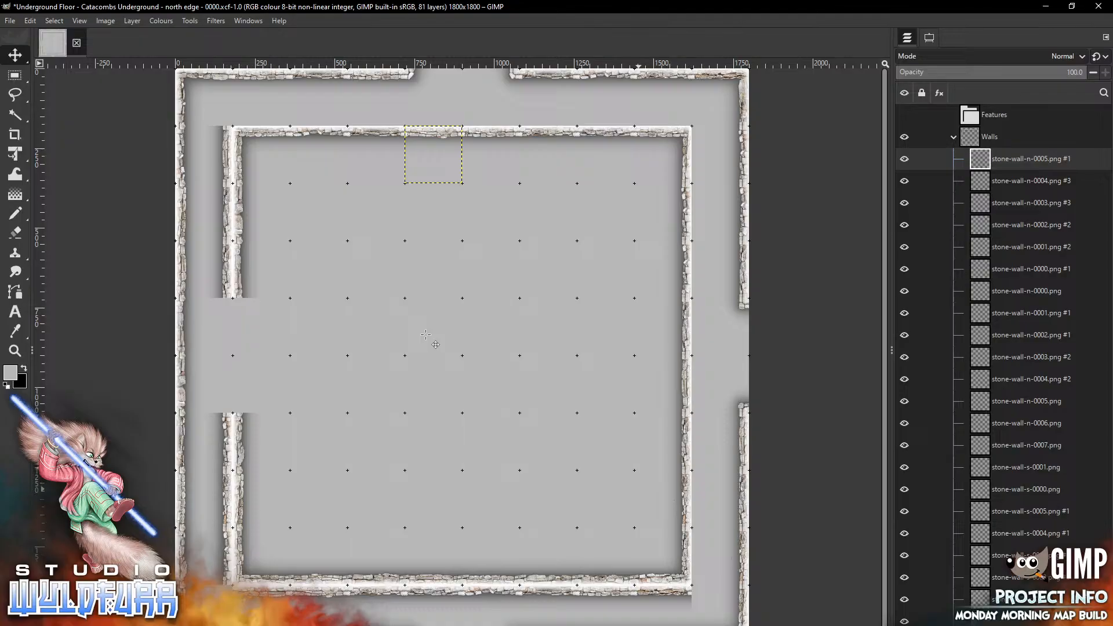
Place stone-wall-w-0007.png and stone-wall-w-0004.png along the outer face of the inner east wall, facing the east opening
{"action": "key", "text": "alt+Tab"}
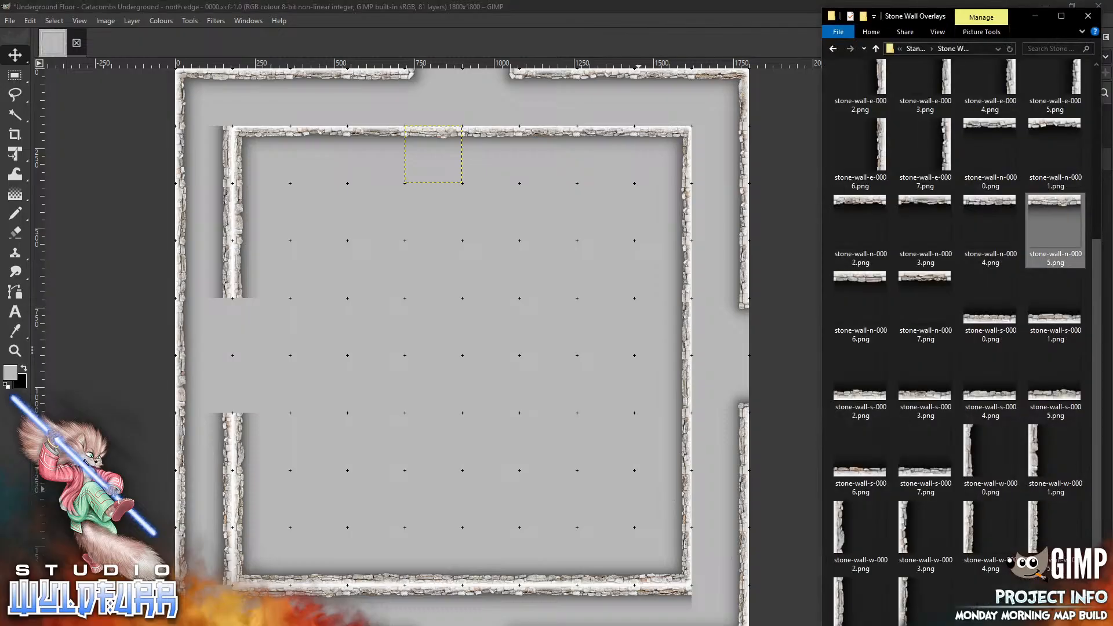
{"action": "left_click", "coordinate": [902, 608]}
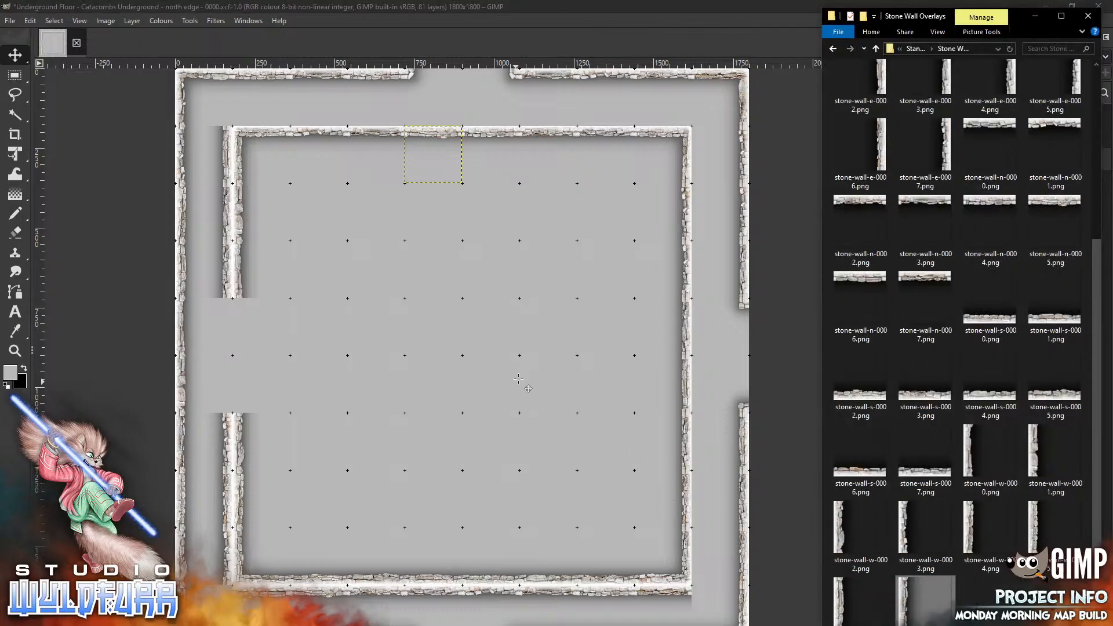
{"action": "left_click_drag", "start_coordinate": [519, 379], "coordinate": [519, 379]}
{"action": "mouse_move", "coordinate": [441, 357]}
{"action": "left_mouse_down"}
{"action": "mouse_move", "coordinate": [460, 376]}
{"action": "mouse_move", "coordinate": [729, 355]}
{"action": "mouse_move", "coordinate": [699, 329]}
{"action": "left_mouse_up"}
{"action": "key", "text": "alt+Tab"}
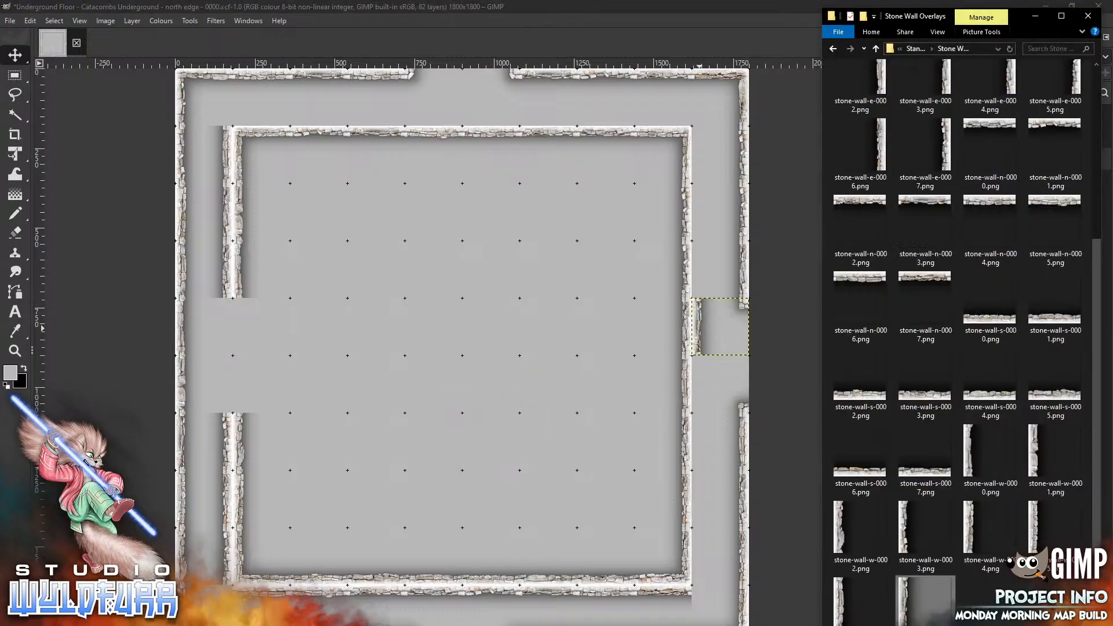
{"action": "left_click_drag", "start_coordinate": [973, 533], "coordinate": [439, 410]}
{"action": "left_click_drag", "start_coordinate": [455, 357], "coordinate": [688, 383]}
Continue lining the outer face of the inner east wall with stone-wall-w-0006.png, stone-wall-w-0005.png and stone-wall-w-0003.png
{"action": "key", "text": "alt+Tab"}
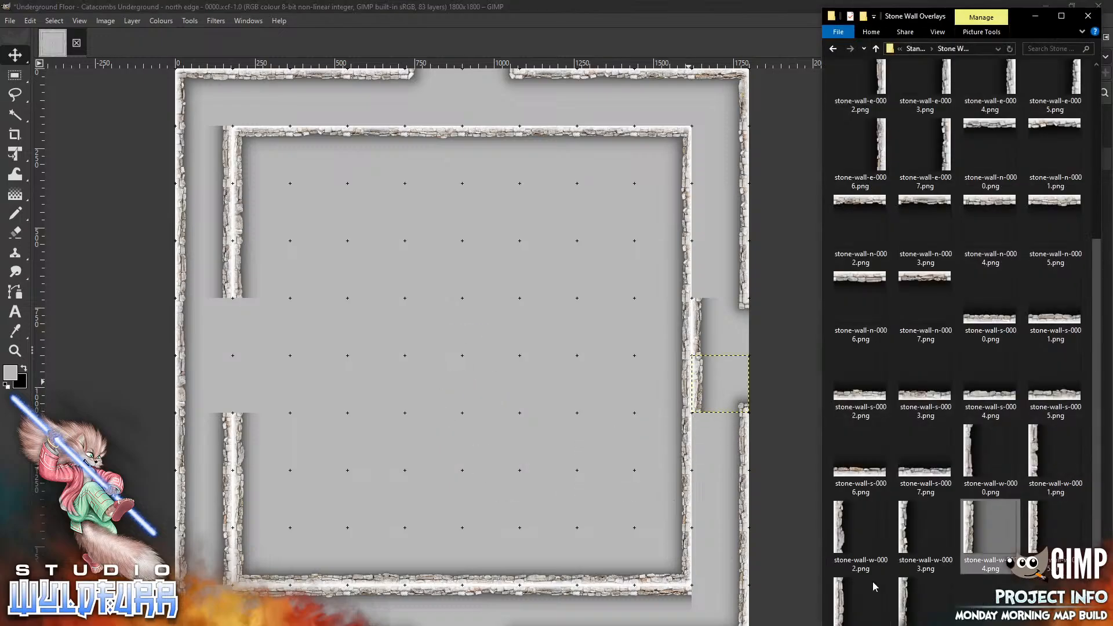
{"action": "left_click_drag", "start_coordinate": [840, 603], "coordinate": [720, 442]}
{"action": "key", "text": "alt+Tab"}
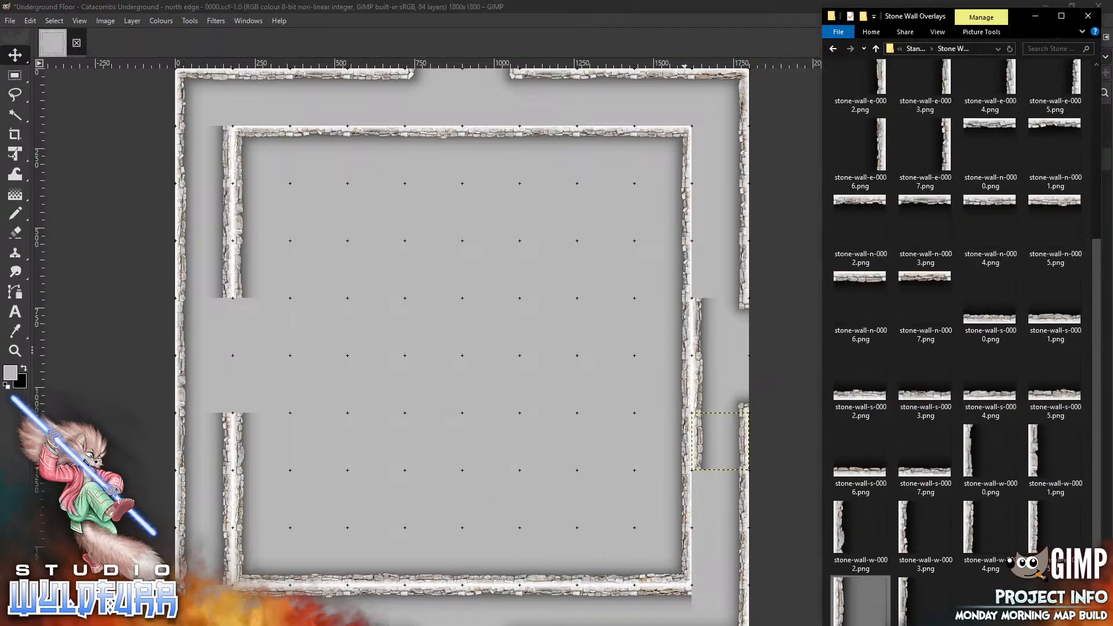
{"action": "left_click_drag", "start_coordinate": [1034, 528], "coordinate": [439, 408]}
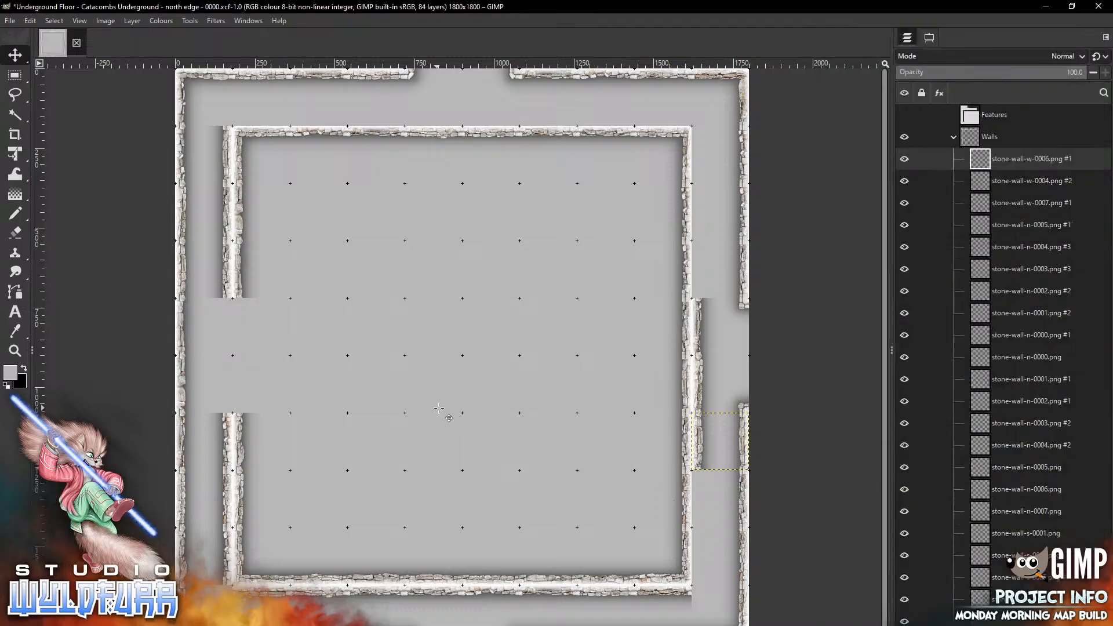
{"action": "mouse_move", "coordinate": [443, 361]}
{"action": "left_mouse_down"}
{"action": "mouse_move", "coordinate": [722, 260]}
{"action": "mouse_move", "coordinate": [700, 274]}
{"action": "left_mouse_up"}
{"action": "key", "text": "alt+Tab"}
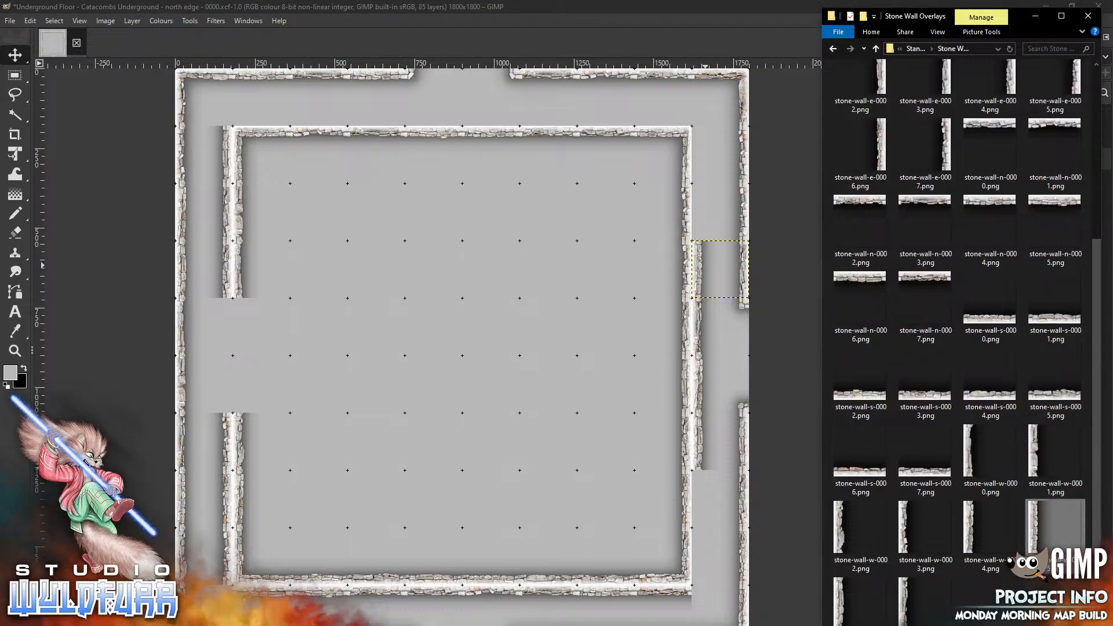
{"action": "mouse_move", "coordinate": [975, 526]}
{"action": "left_mouse_down"}
{"action": "mouse_move", "coordinate": [456, 346]}
{"action": "mouse_move", "coordinate": [719, 197]}
{"action": "mouse_move", "coordinate": [703, 209]}
{"action": "left_mouse_up"}
{"action": "key", "text": "alt+Tab"}
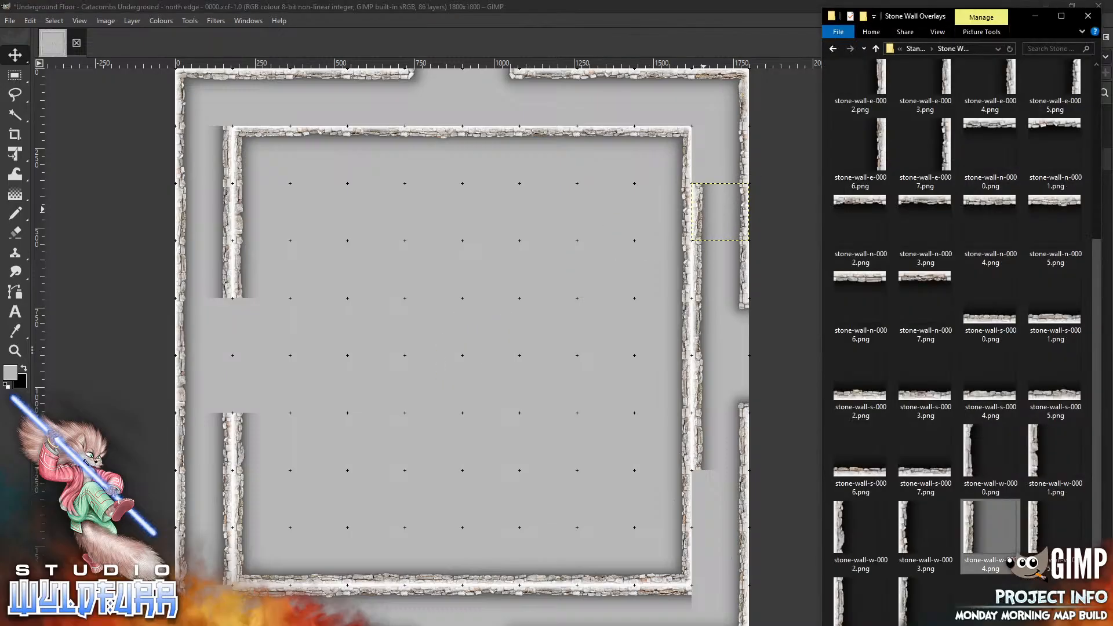
{"action": "left_click_drag", "start_coordinate": [907, 528], "coordinate": [721, 499]}
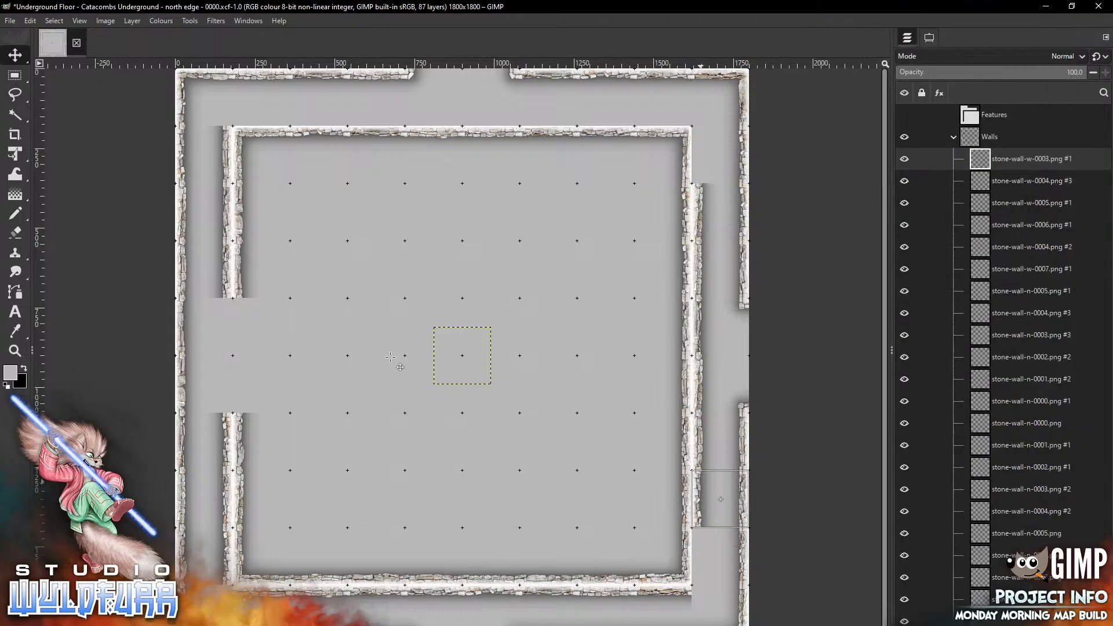
{"action": "key", "text": "alt+Tab"}
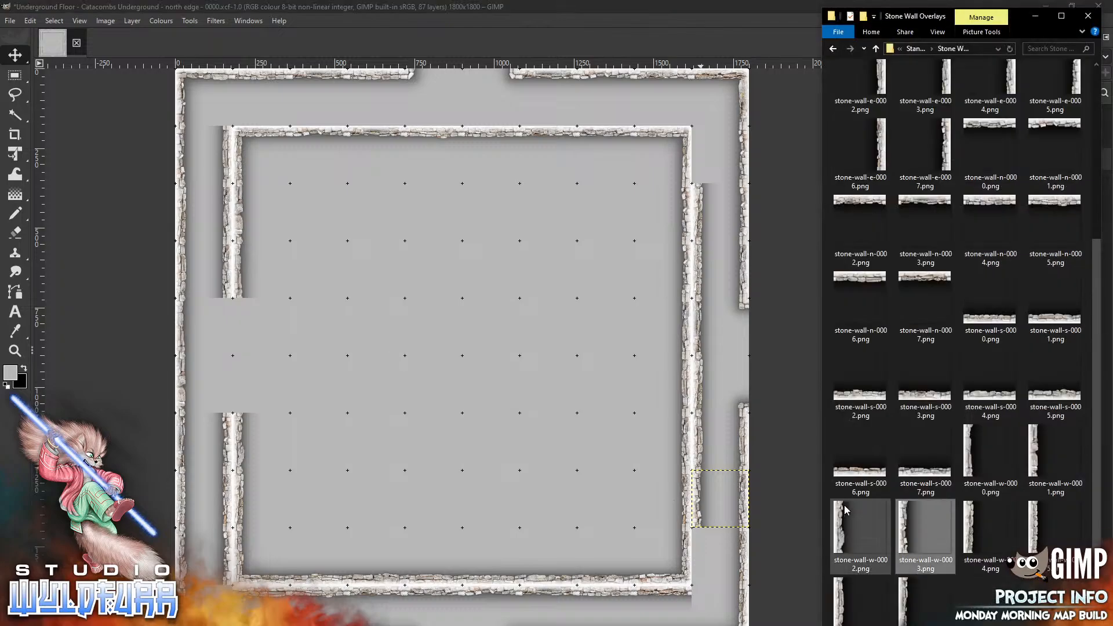
{"action": "left_click", "coordinate": [420, 306]}
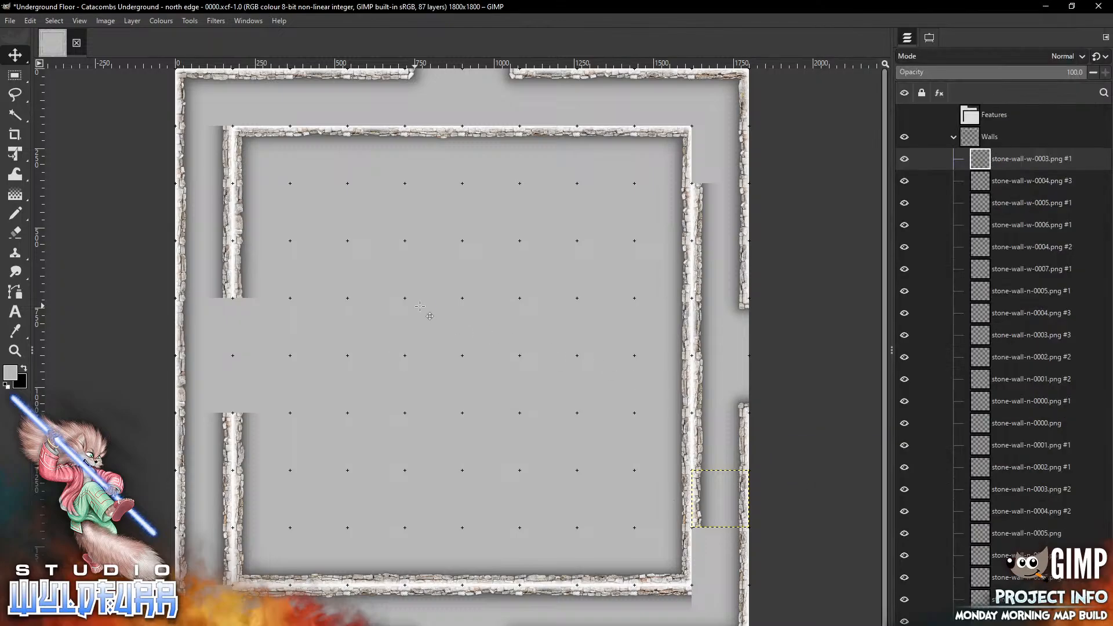
Place stone-wall-w-0002.png at the top end and stone-wall-w-0001.png at the bottom end of the inner east wall's outer face
{"action": "left_click_drag", "start_coordinate": [420, 306], "coordinate": [679, 105]}
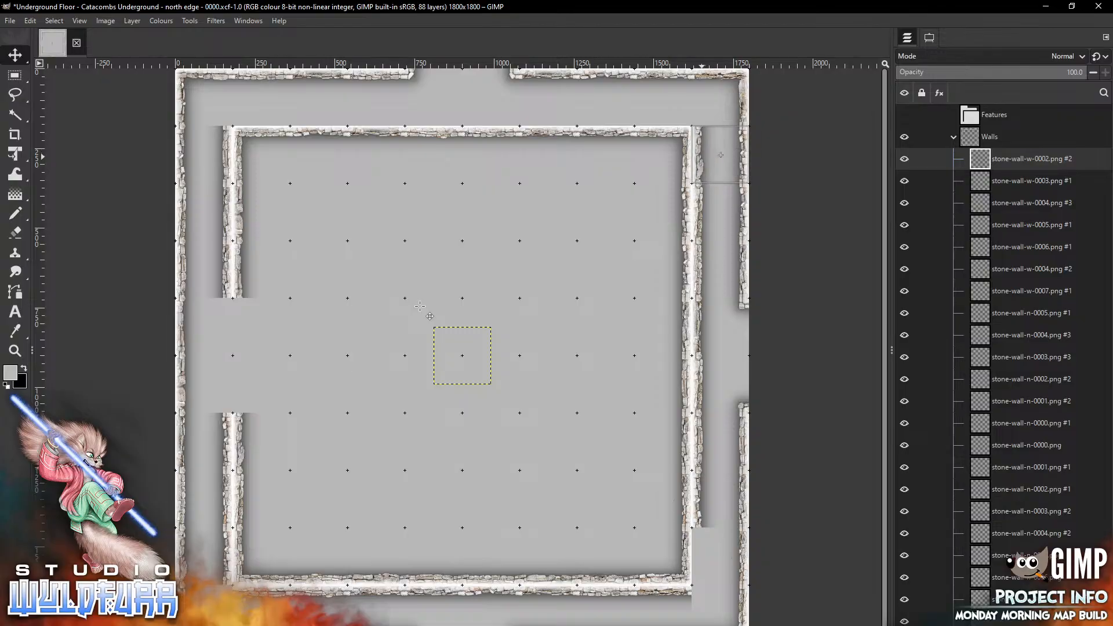
{"action": "key", "text": "alt+Tab"}
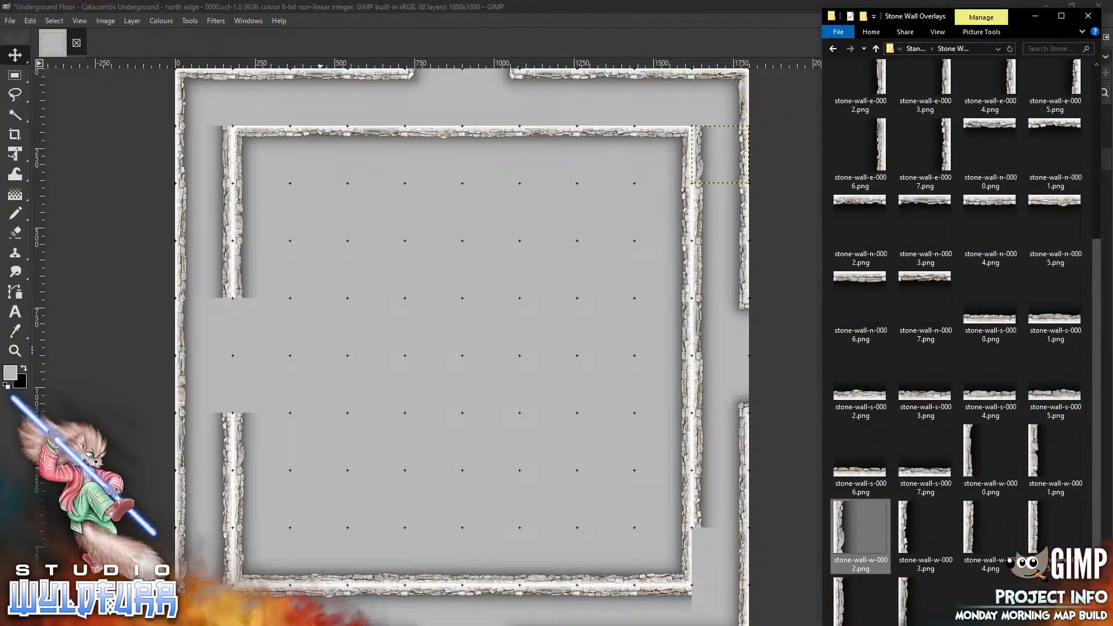
{"action": "left_click_drag", "start_coordinate": [1037, 453], "coordinate": [711, 546]}
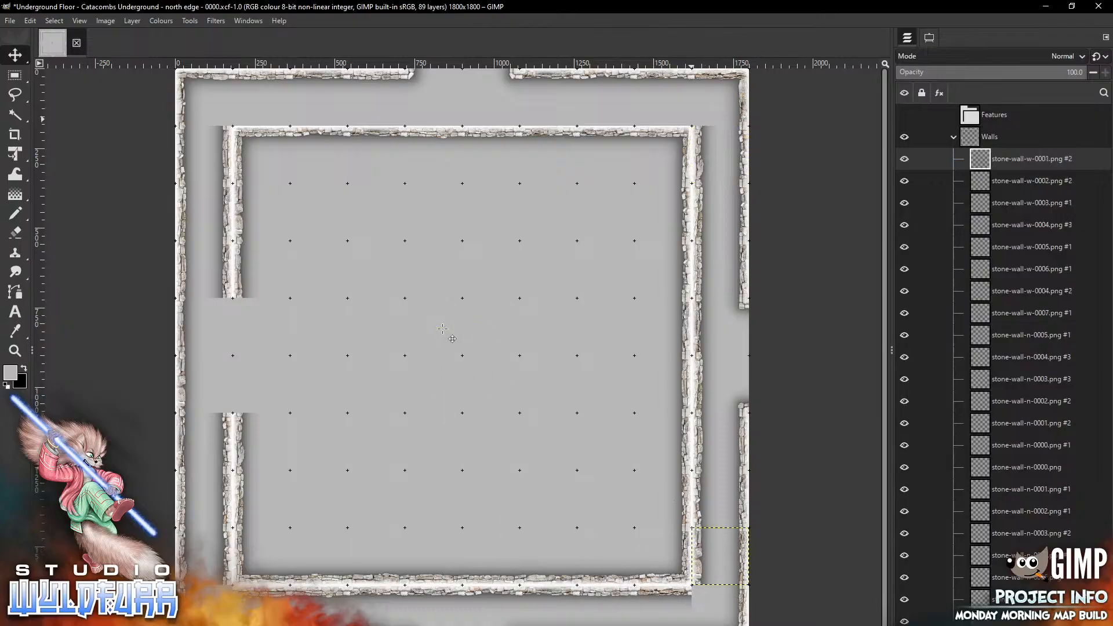
{"action": "key", "text": "alt+Tab"}
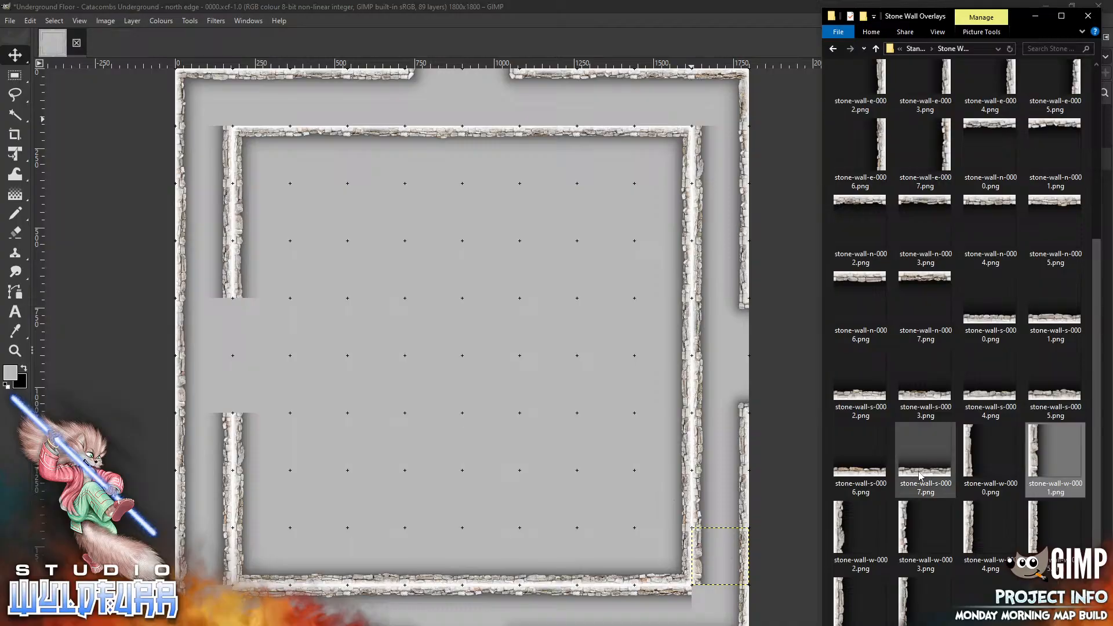
{"action": "left_click_drag", "start_coordinate": [925, 458], "coordinate": [367, 256]}
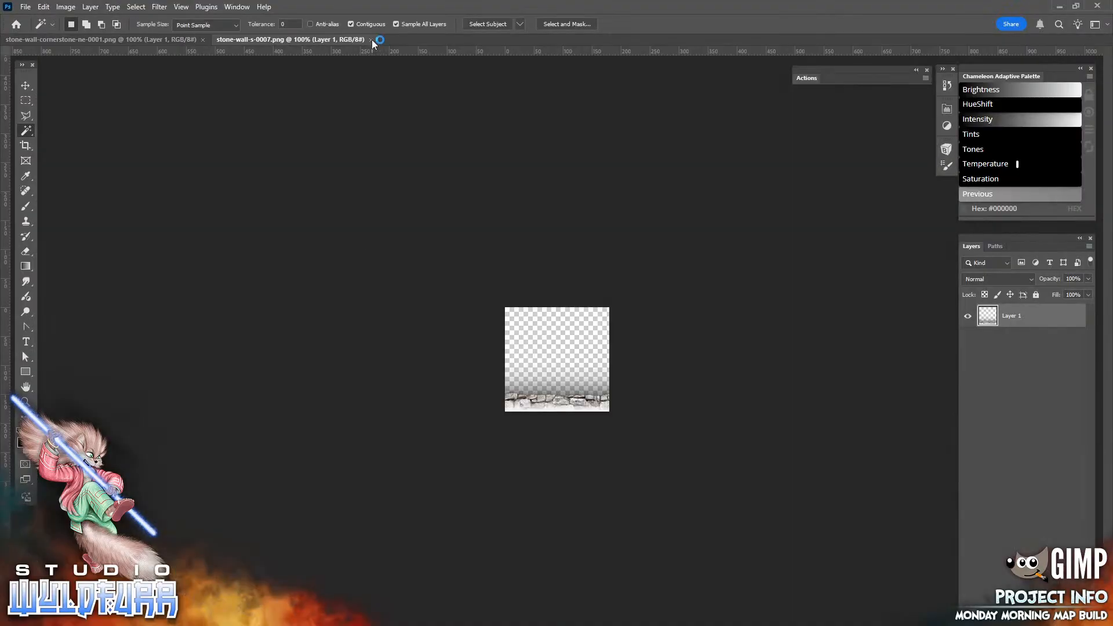
{"action": "left_click", "coordinate": [371, 39]}
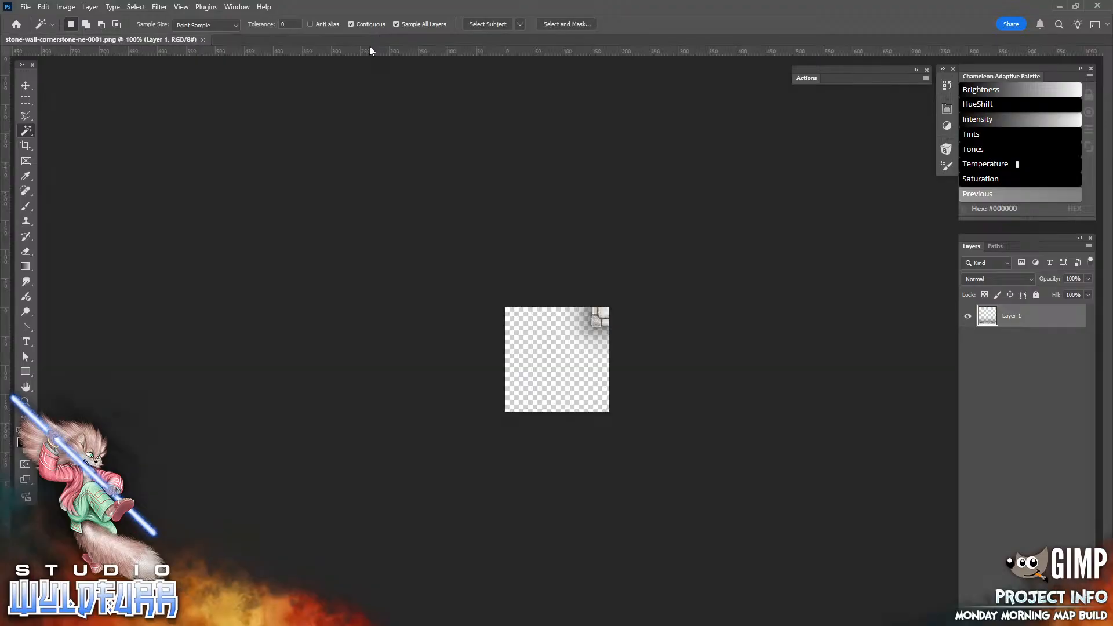
{"action": "left_click", "coordinate": [1097, 6]}
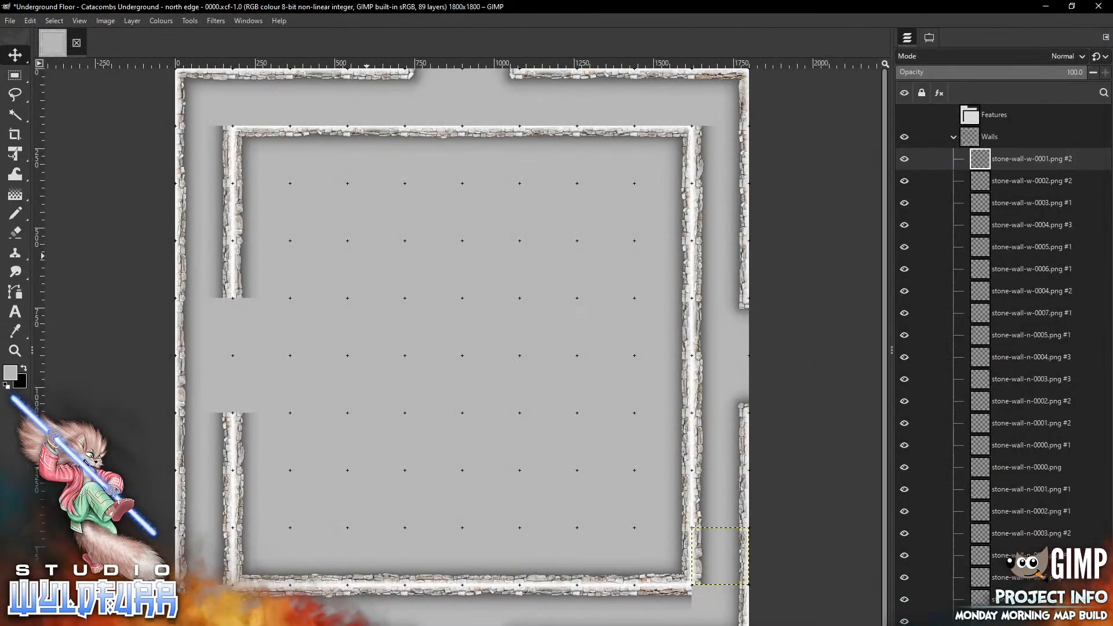
Line the outer face of the inner north wall with stone-wall-s-0006.png at its left end and stone-wall-s-0004.png at its right end
{"action": "key", "text": "alt+Tab"}
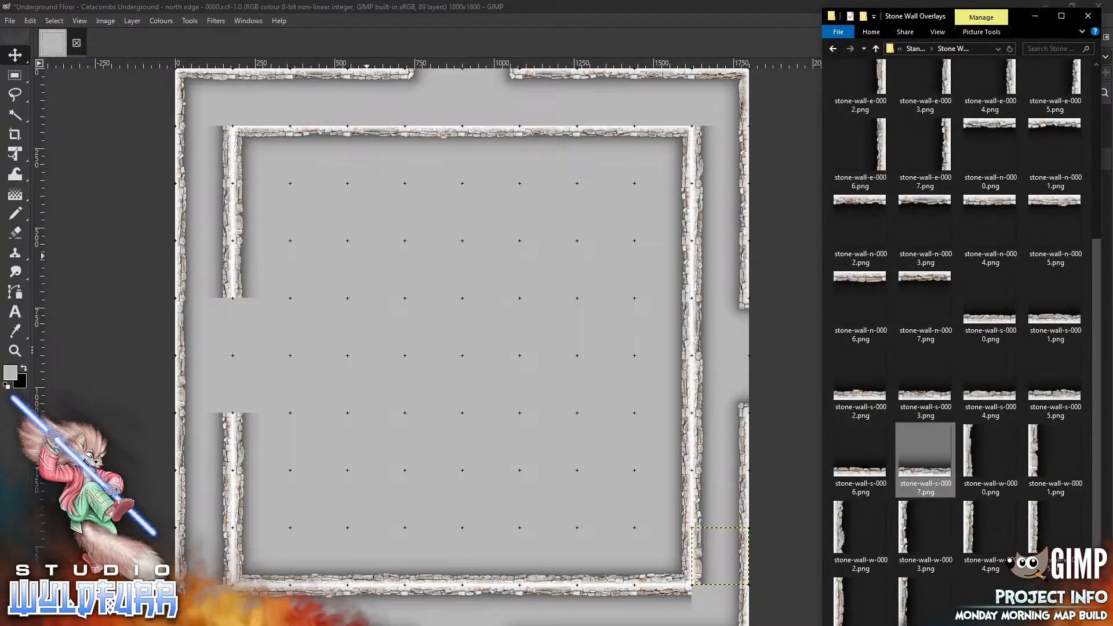
{"action": "left_click", "coordinate": [863, 479]}
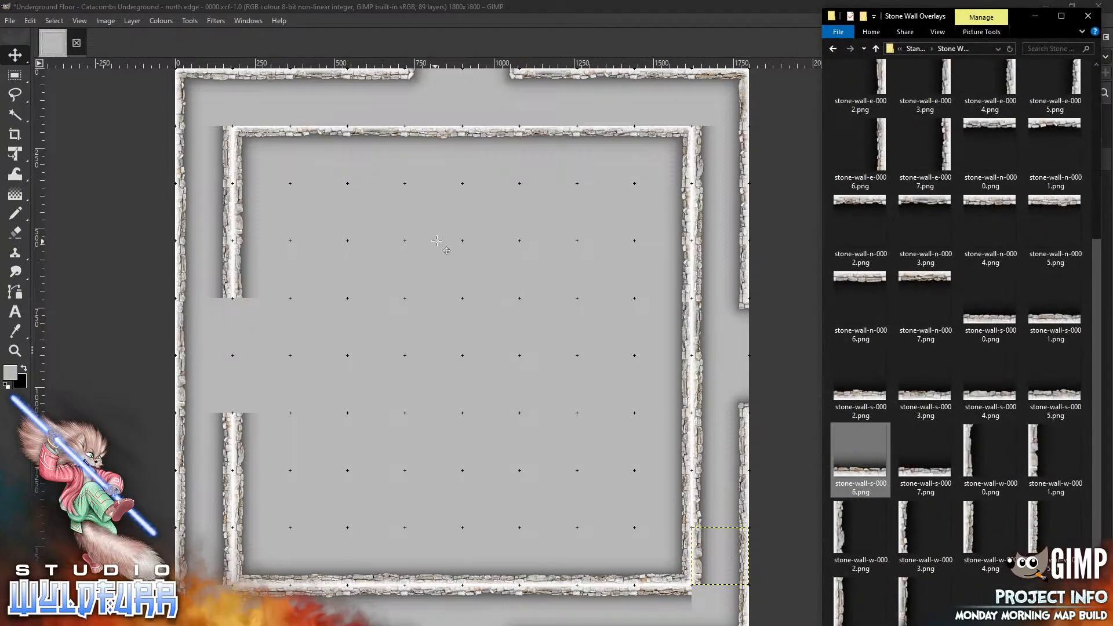
{"action": "left_click_drag", "start_coordinate": [436, 241], "coordinate": [437, 241]}
{"action": "left_click_drag", "start_coordinate": [462, 356], "coordinate": [261, 97]}
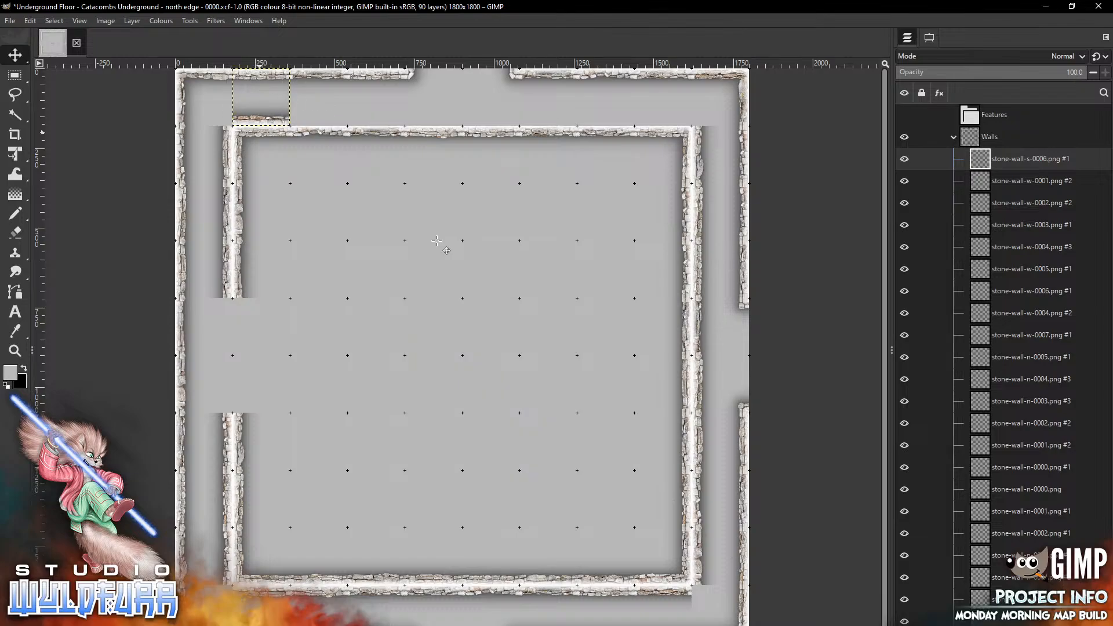
{"action": "key", "text": "alt+Tab"}
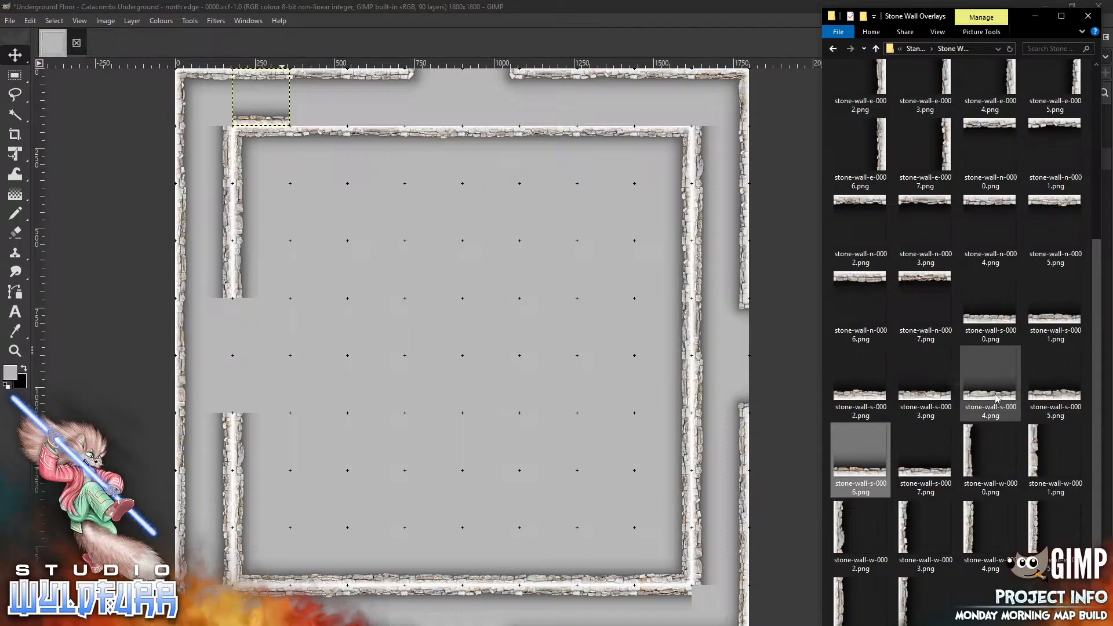
{"action": "left_click_drag", "start_coordinate": [996, 397], "coordinate": [503, 250]}
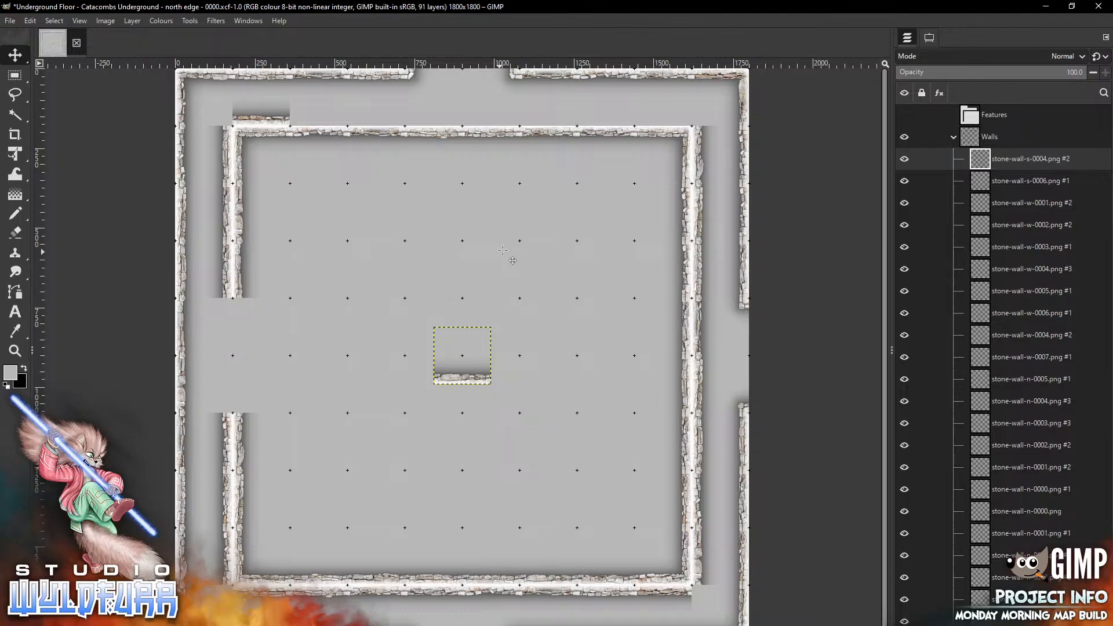
{"action": "left_click_drag", "start_coordinate": [467, 379], "coordinate": [668, 117]}
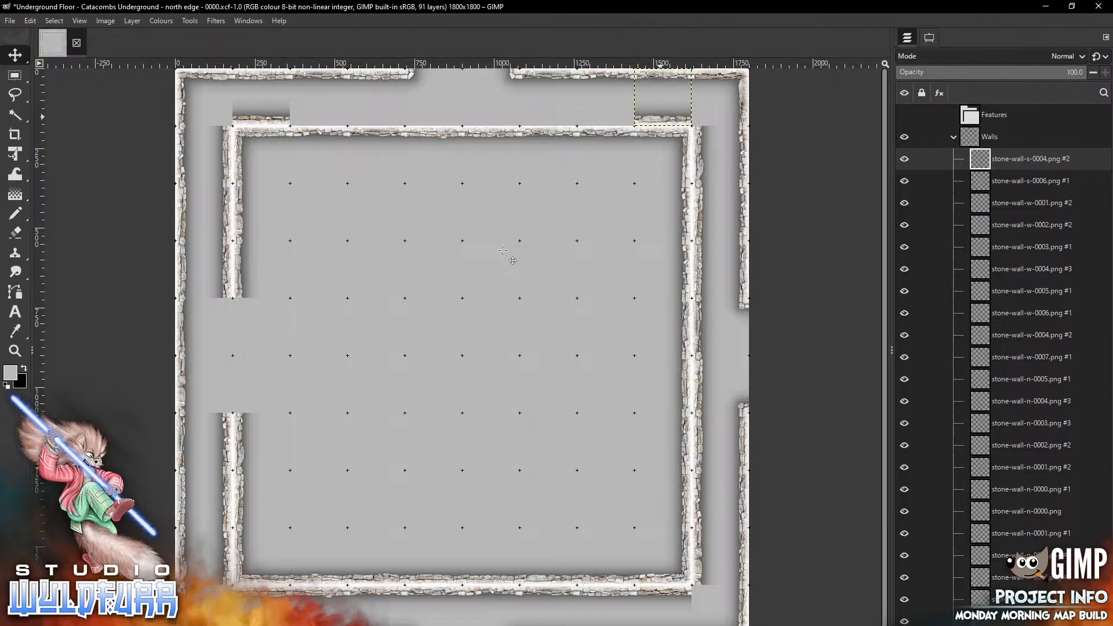
Add stone-wall-s-0003.png beside the left piece and stone-wall-s-0002.png beside the right piece above the inner north wall
{"action": "key", "text": "alt+Tab"}
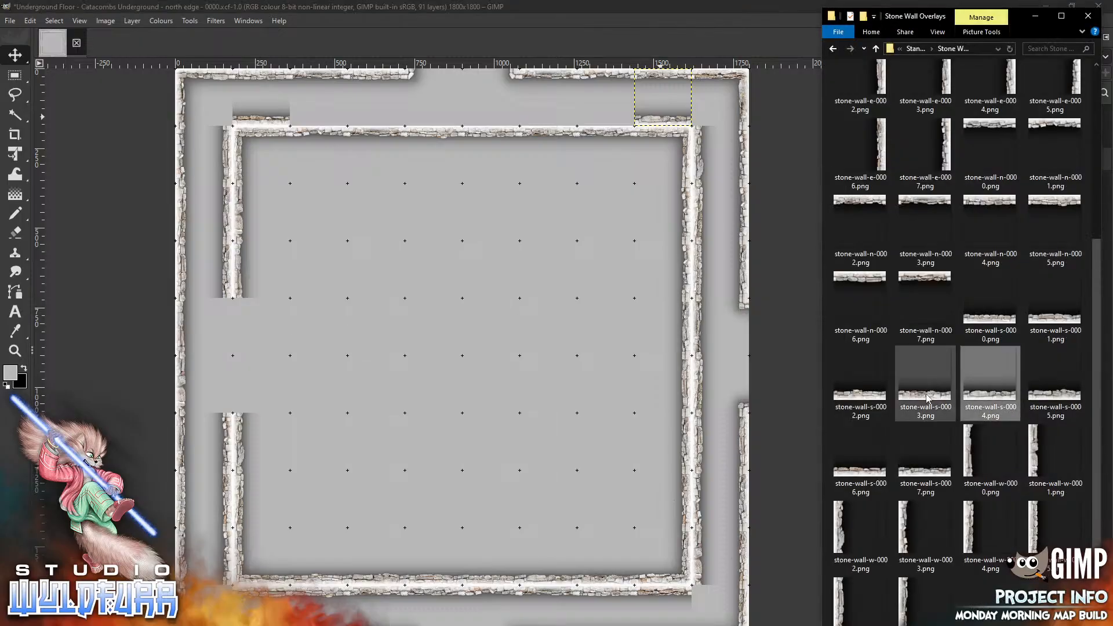
{"action": "left_click", "coordinate": [445, 238]}
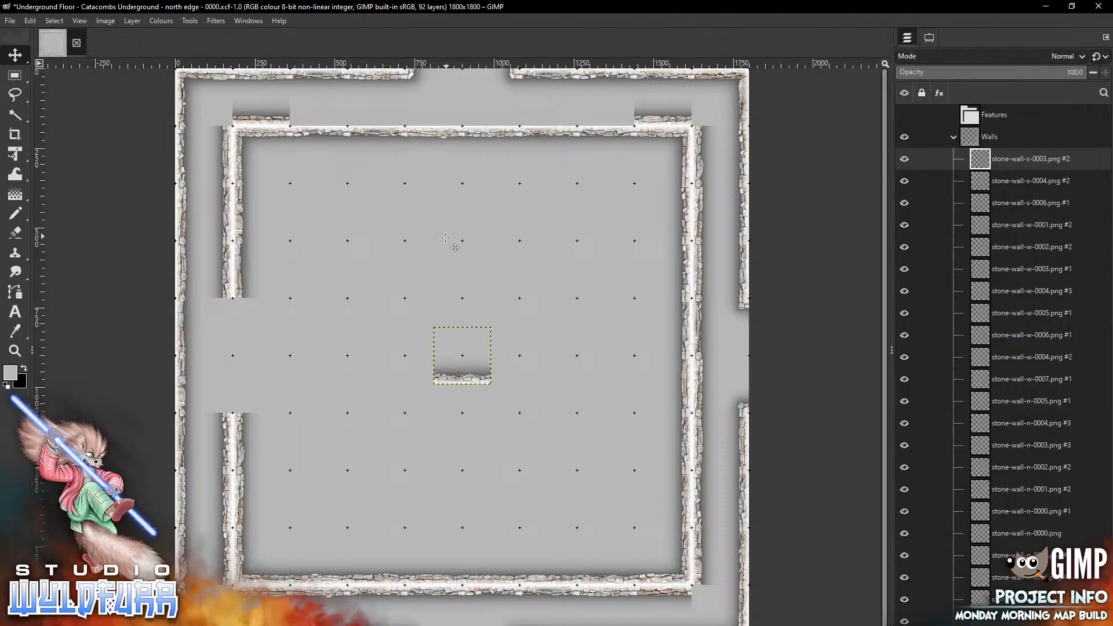
{"action": "left_click_drag", "start_coordinate": [461, 379], "coordinate": [310, 121]}
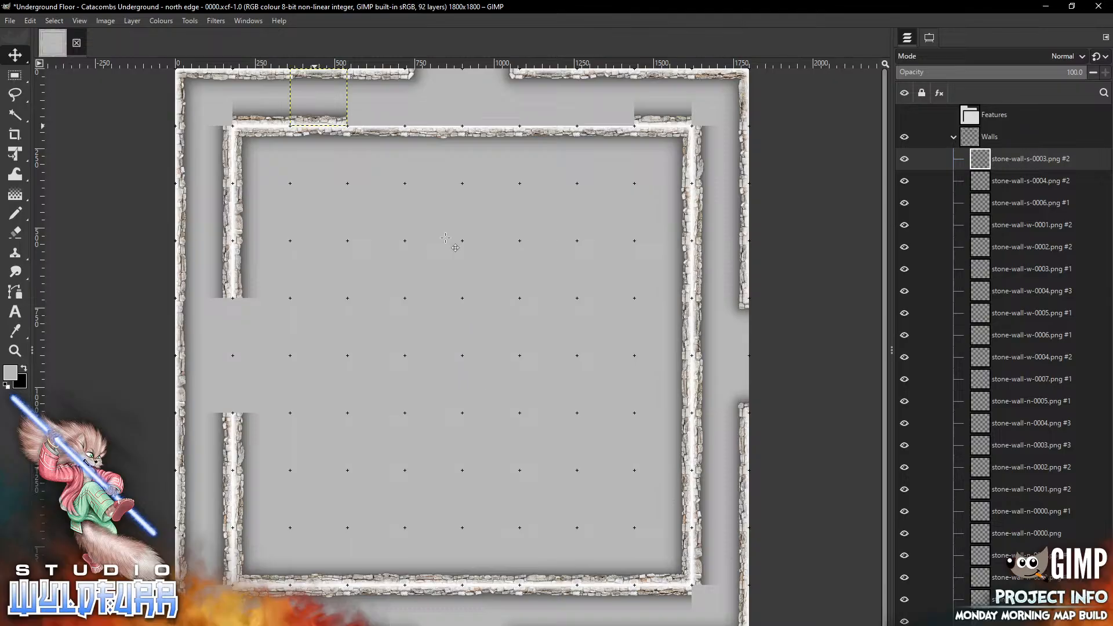
{"action": "key", "text": "alt+Tab"}
{"action": "left_click_drag", "start_coordinate": [863, 392], "coordinate": [420, 329]}
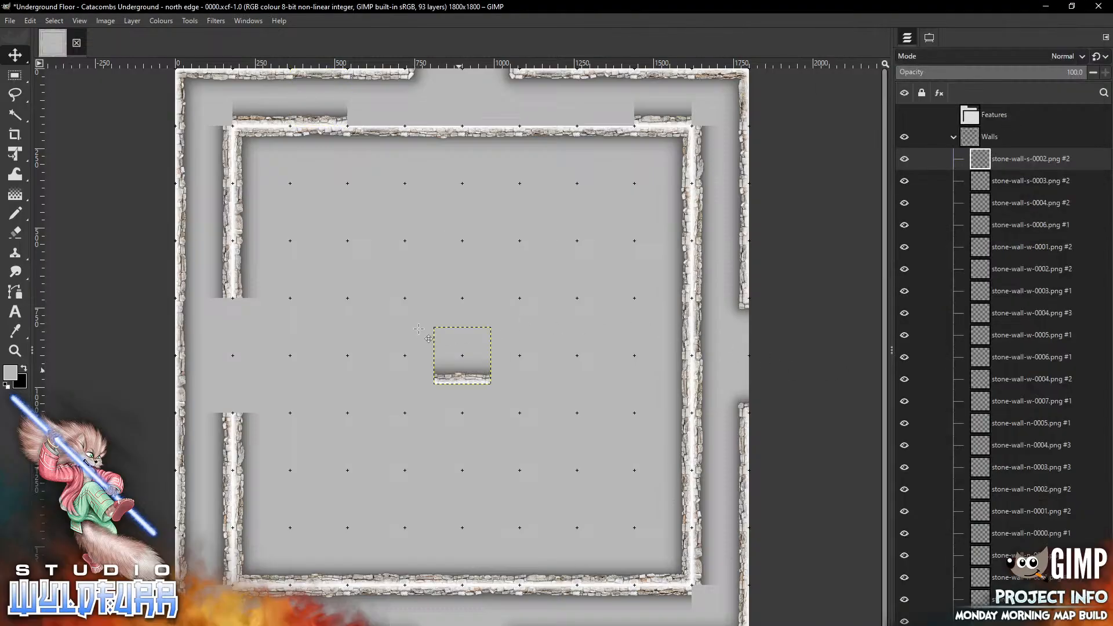
{"action": "left_click_drag", "start_coordinate": [458, 379], "coordinate": [599, 125]}
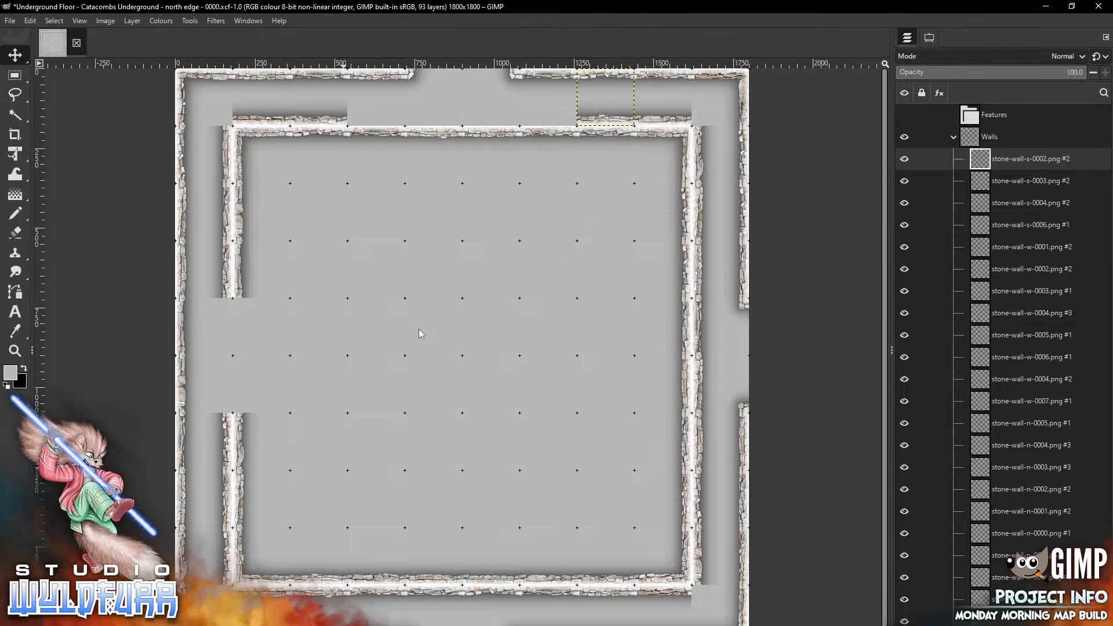
Continue the row above the inner north wall with stone-wall-s-0001.png on the left and stone-wall-s-0000.png on the right
{"action": "key", "text": "alt+Tab"}
{"action": "left_click_drag", "start_coordinate": [1055, 299], "coordinate": [421, 319]}
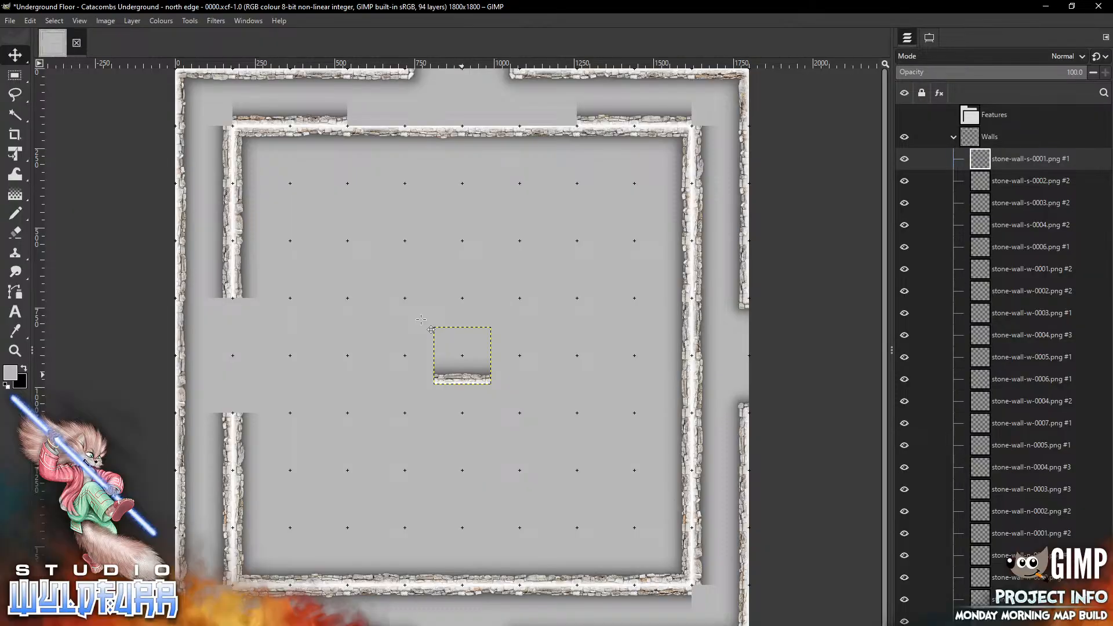
{"action": "mouse_move", "coordinate": [461, 376]}
{"action": "left_mouse_down"}
{"action": "mouse_move", "coordinate": [443, 215]}
{"action": "mouse_move", "coordinate": [378, 119]}
{"action": "left_mouse_up"}
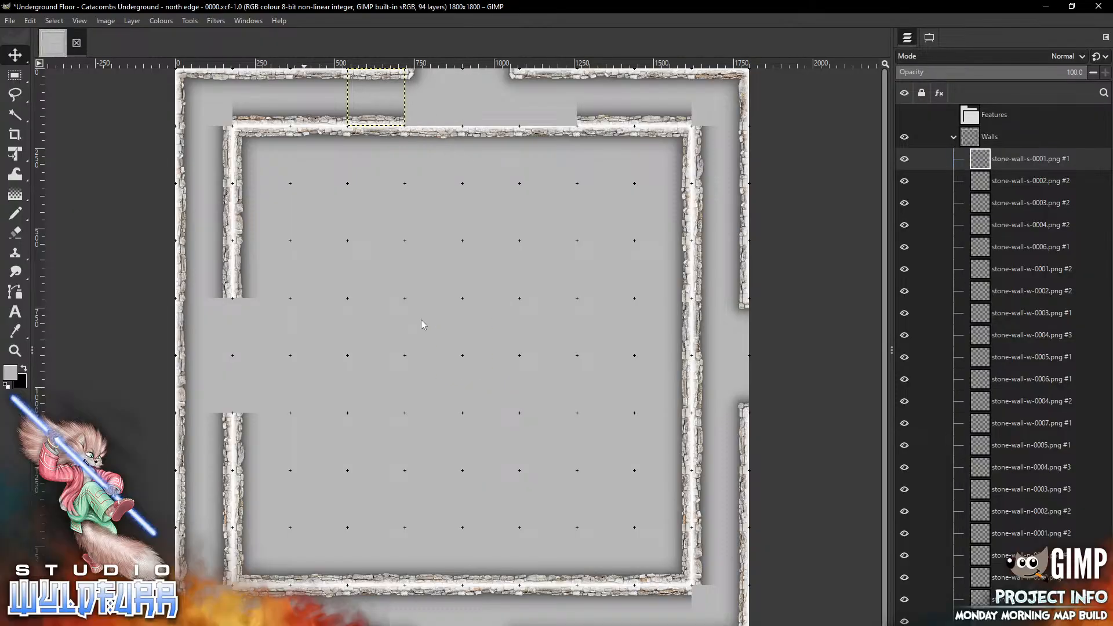
{"action": "key", "text": "alt+Tab"}
{"action": "left_click_drag", "start_coordinate": [992, 321], "coordinate": [404, 326]}
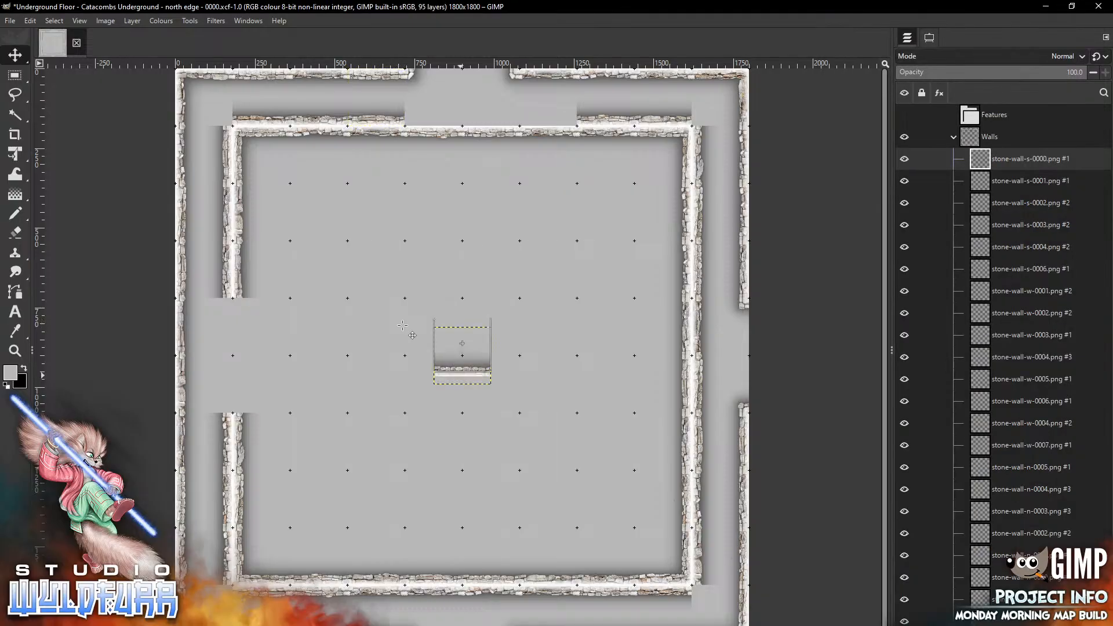
{"action": "left_click_drag", "start_coordinate": [461, 375], "coordinate": [548, 97]}
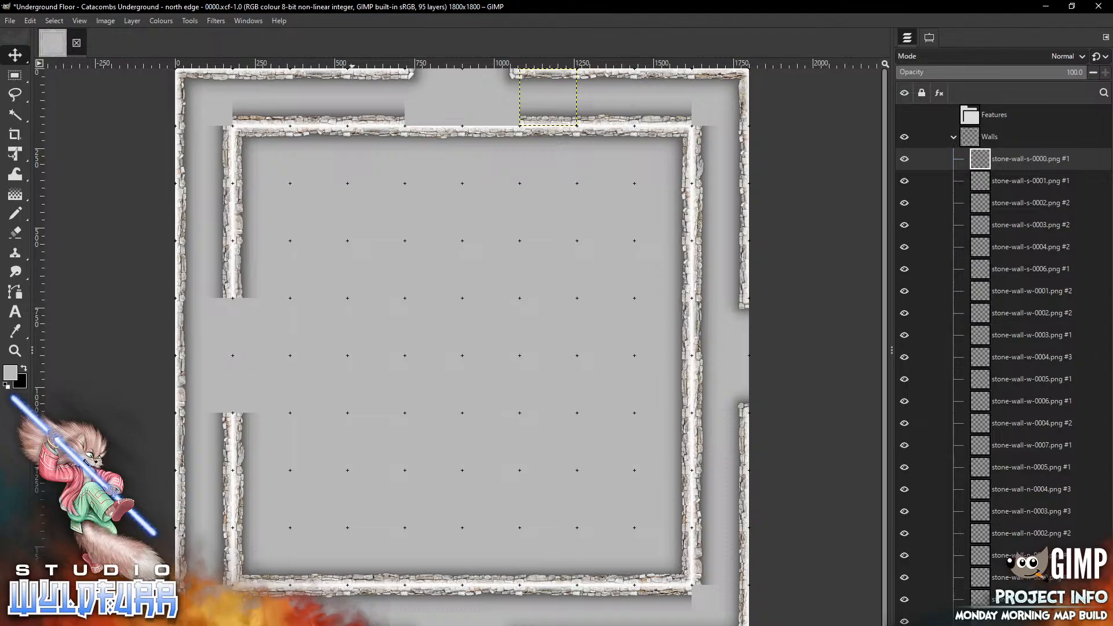
Close the remaining gaps above the inner north wall with stone-wall-s-0007.png and a second stone-wall-s-0006.png
{"action": "key", "text": "alt+Tab"}
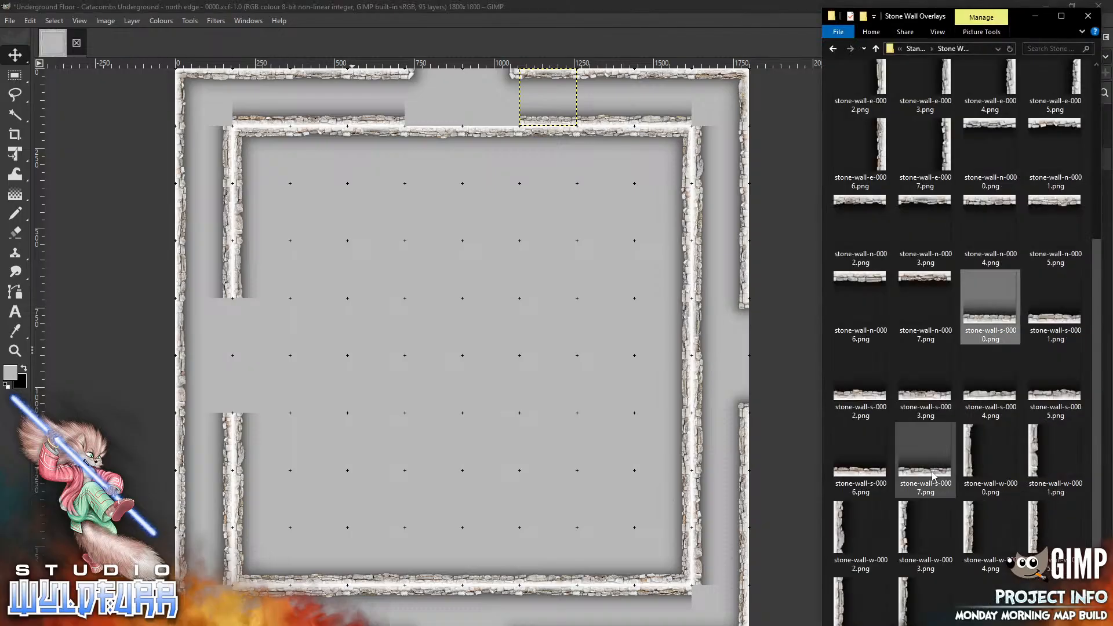
{"action": "left_click_drag", "start_coordinate": [934, 476], "coordinate": [409, 257]}
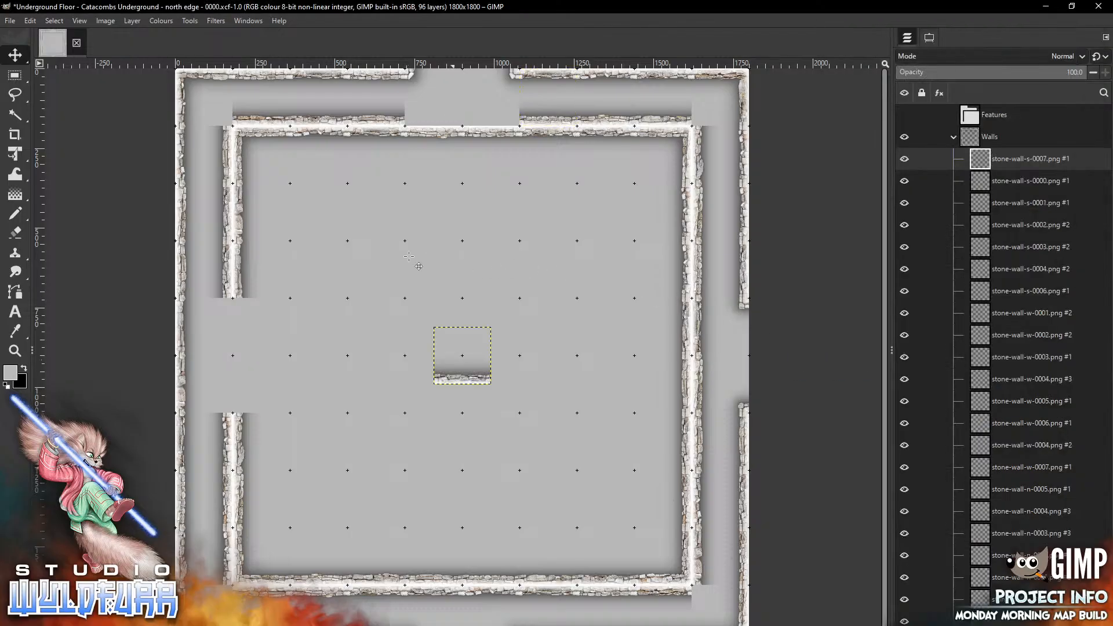
{"action": "left_click_drag", "start_coordinate": [460, 378], "coordinate": [431, 120]}
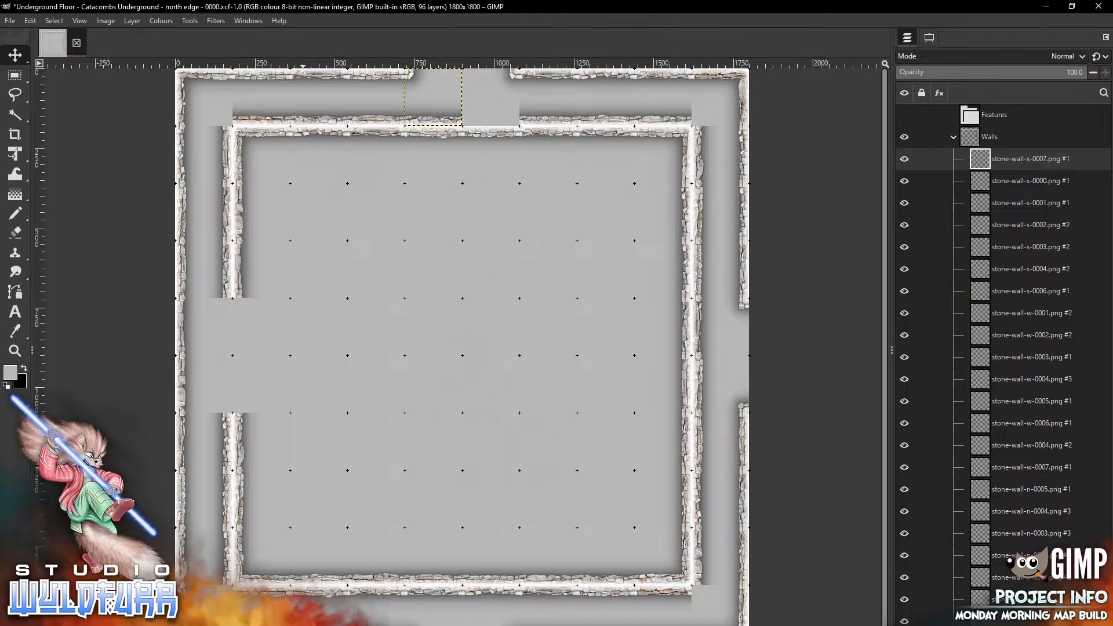
{"action": "key", "text": "alt+Tab"}
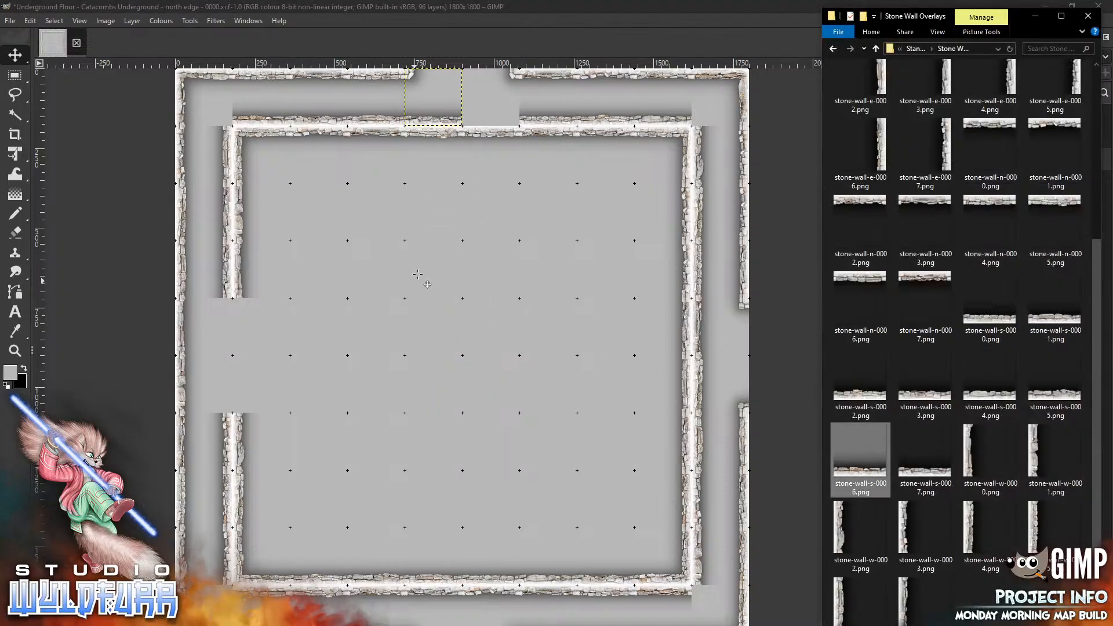
{"action": "mouse_move", "coordinate": [475, 381]}
{"action": "left_mouse_down"}
{"action": "mouse_move", "coordinate": [512, 113]}
{"action": "mouse_move", "coordinate": [502, 128]}
{"action": "left_mouse_up"}
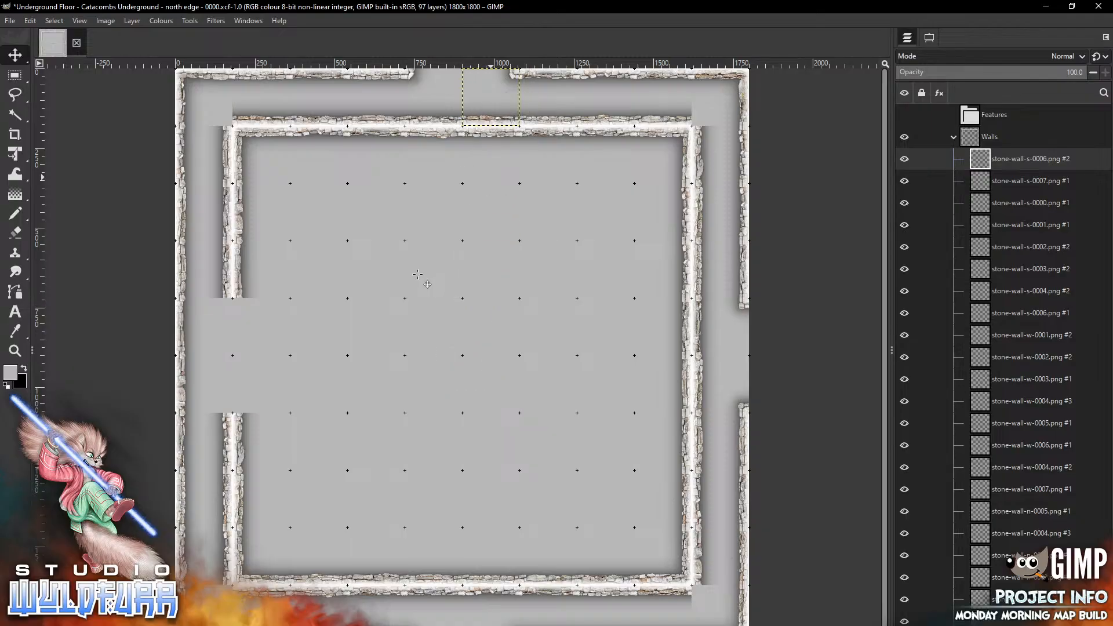
Open the Cornerstones & Doorways folder and place stone-wall-cornerstone-es-0001.png at the inner room's outer top-left corner
{"action": "key", "text": "alt+Tab"}
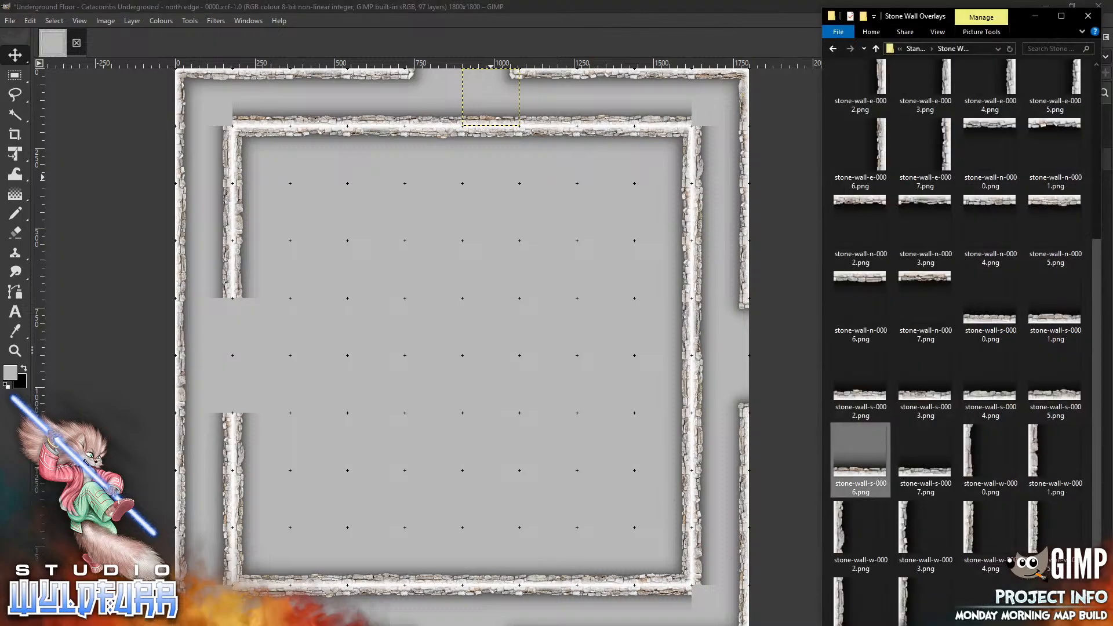
{"action": "scroll", "coordinate": [861, 99], "scroll_direction": "up", "scroll_amount": 5}
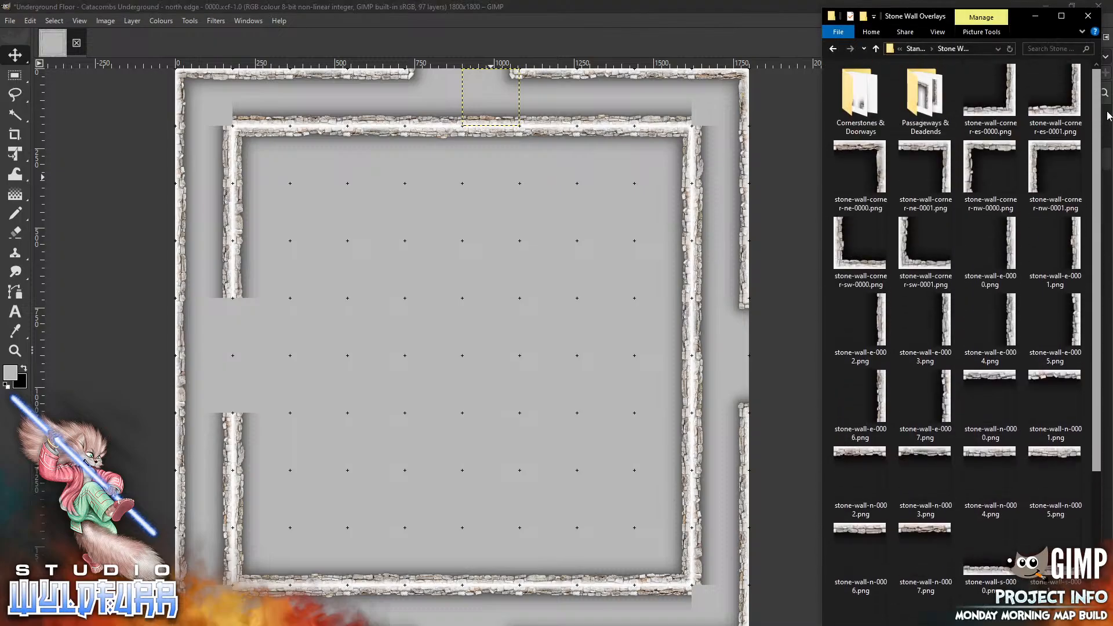
{"action": "double_click", "coordinate": [852, 103]}
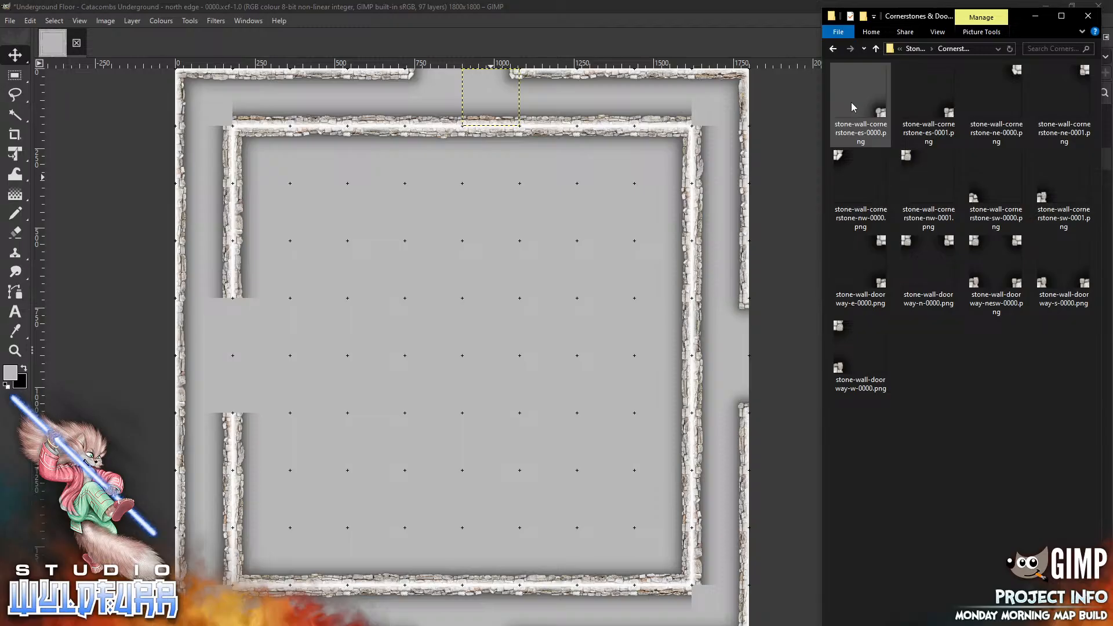
{"action": "left_click_drag", "start_coordinate": [951, 116], "coordinate": [381, 294]}
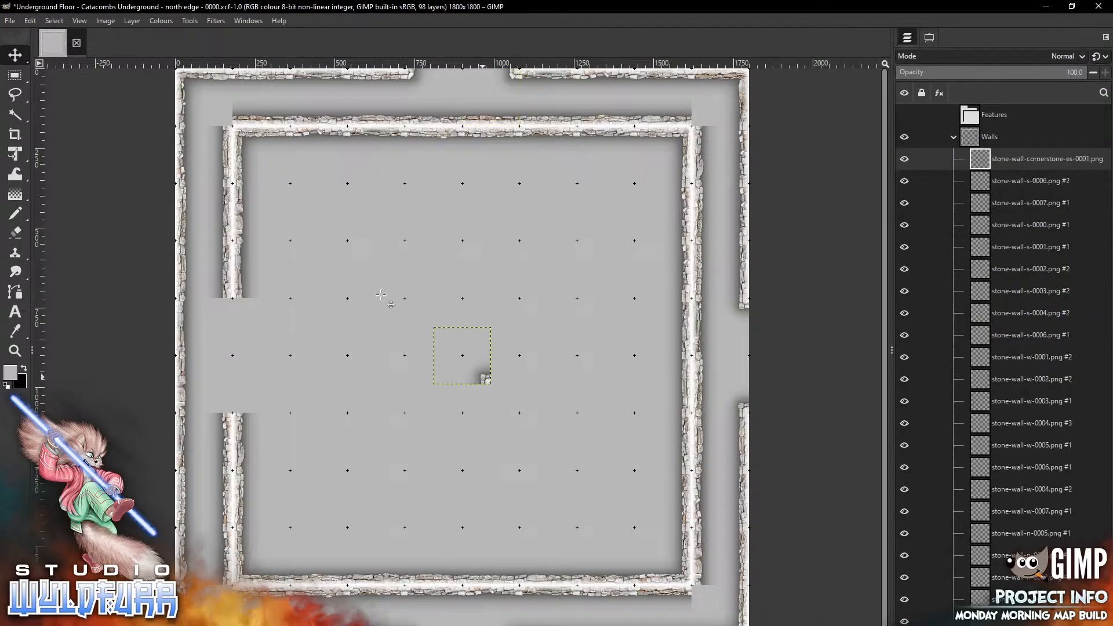
{"action": "left_click_drag", "start_coordinate": [484, 378], "coordinate": [226, 119]}
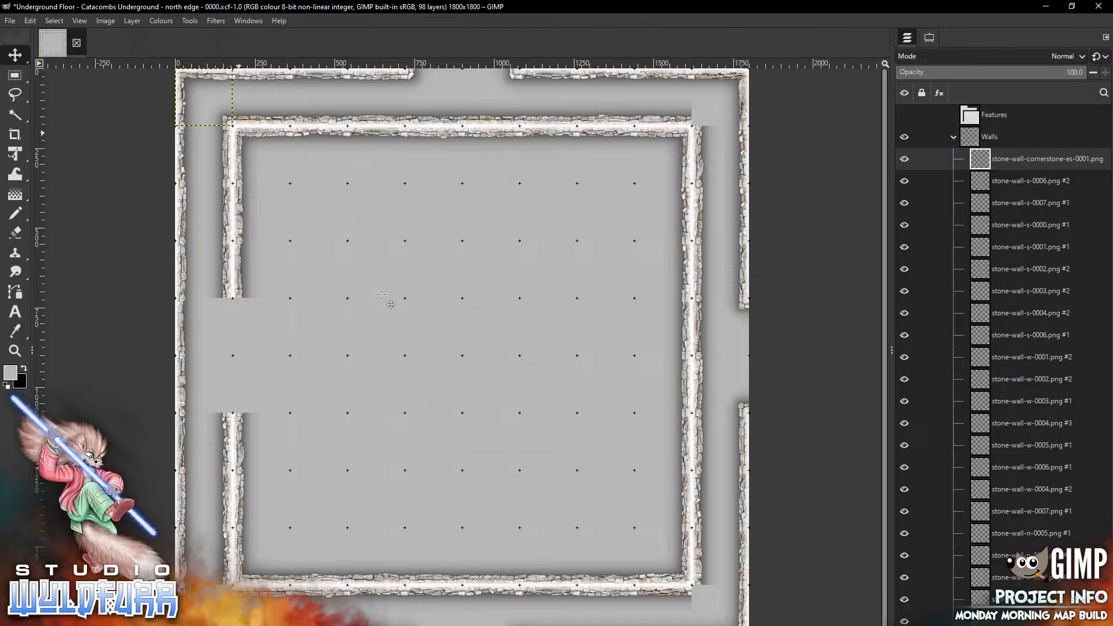
Drop stone-wall-cornerstone-ne-0001.png and stone-wall-cornerstone-nw-0001.png from the Cornerstones & Doorways folder onto the map
{"action": "key", "text": "alt+Tab"}
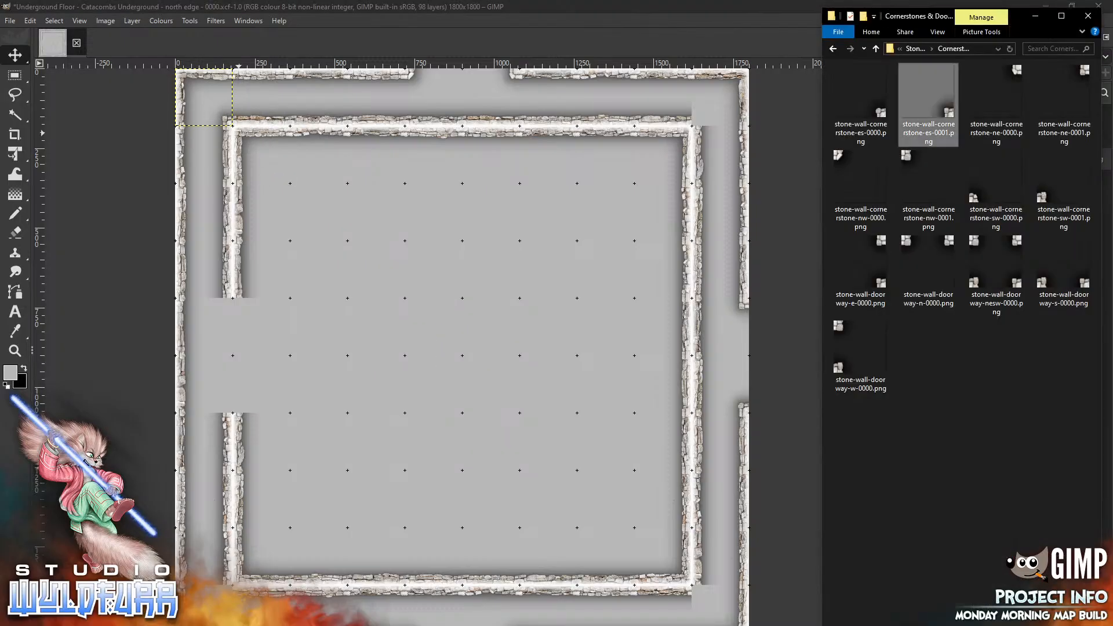
{"action": "left_click_drag", "start_coordinate": [1065, 108], "coordinate": [447, 312]}
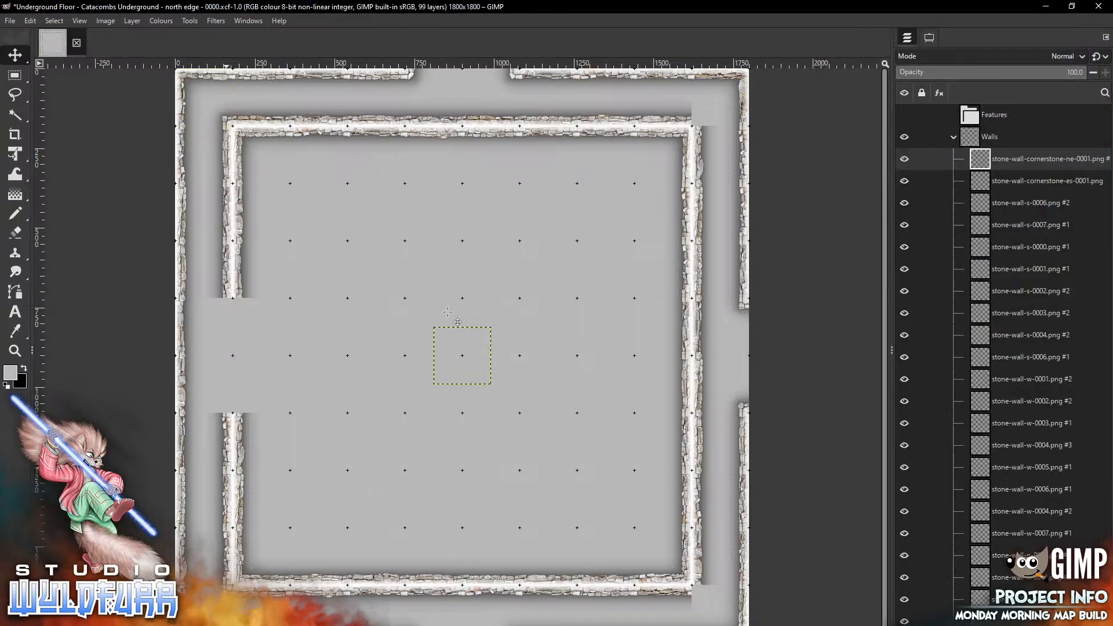
{"action": "key", "text": "alt+Tab"}
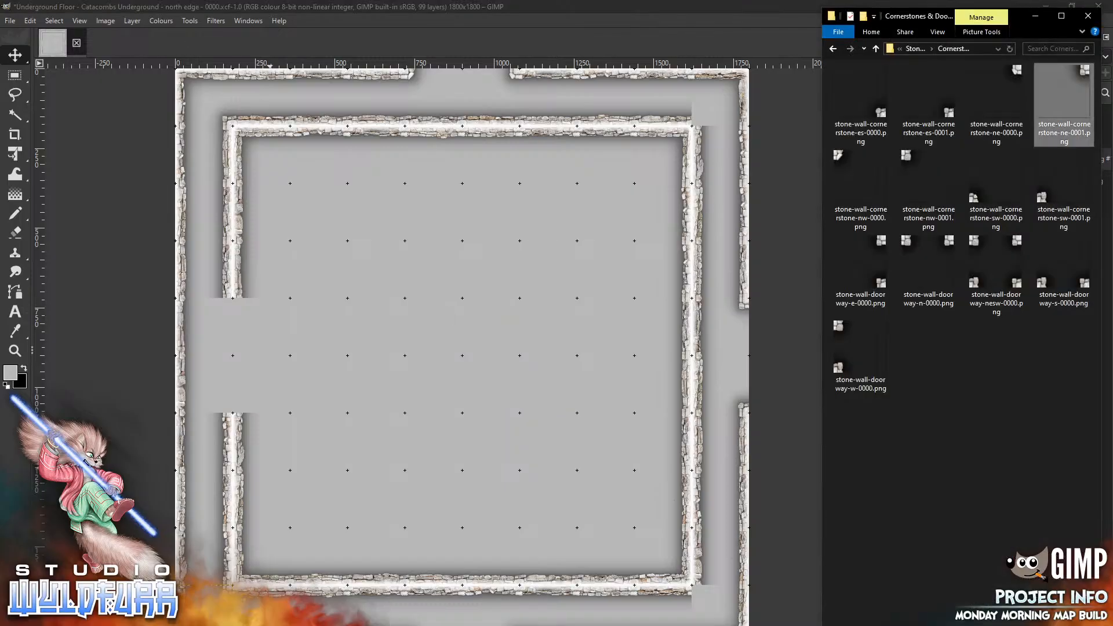
{"action": "left_click_drag", "start_coordinate": [928, 179], "coordinate": [479, 369]}
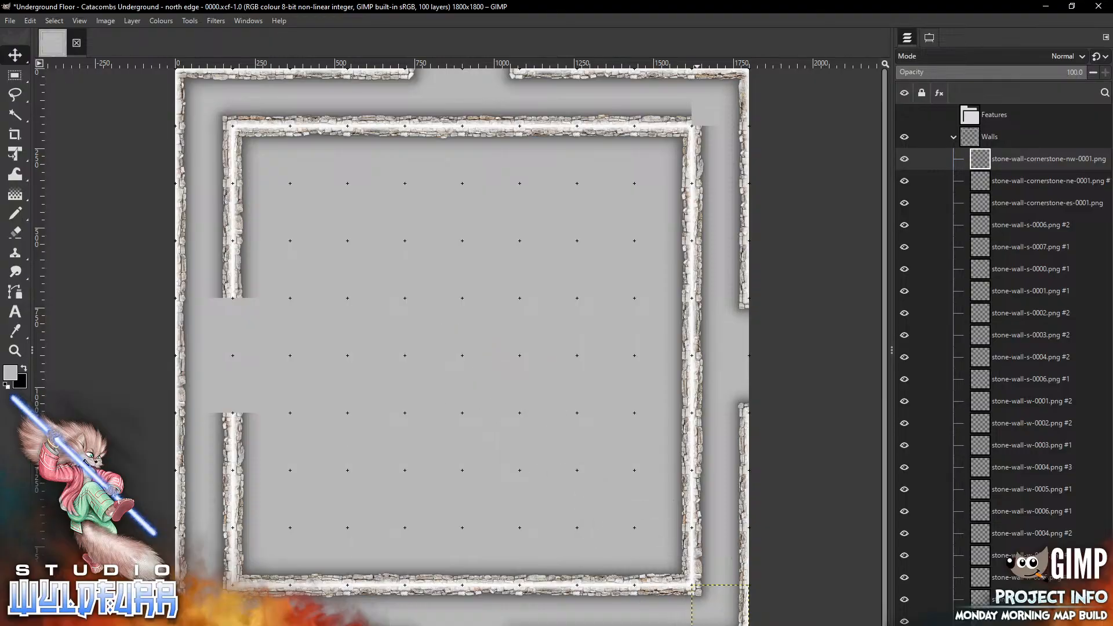
Add stone-wall-cornerstone-sw-0001.png and place it at the inner room's outer top-right corner
{"action": "key", "text": "alt+Tab"}
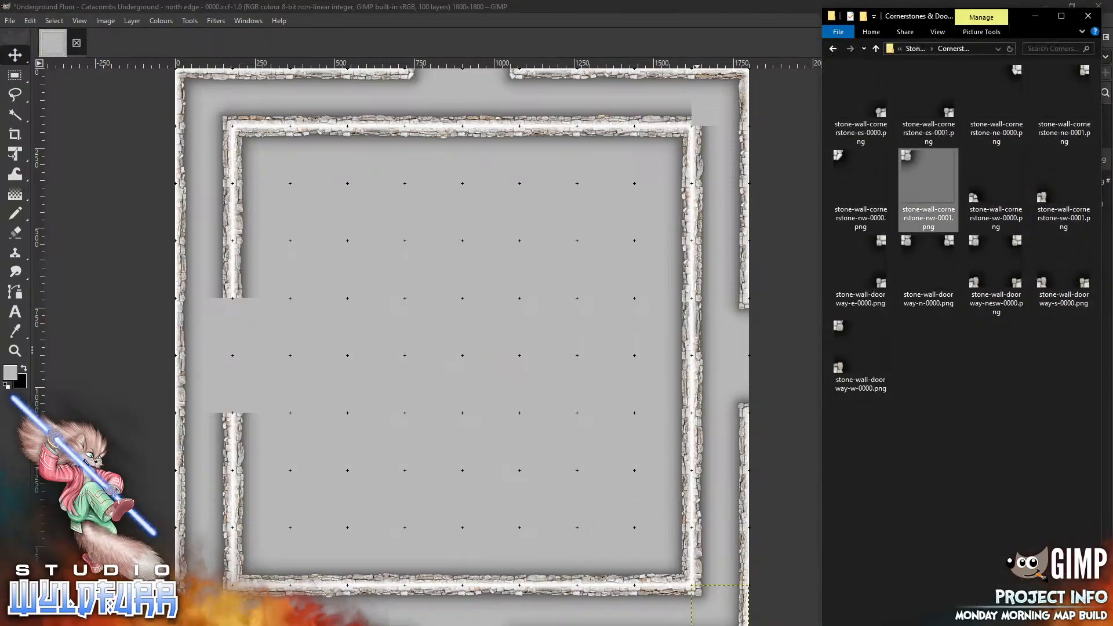
{"action": "left_click_drag", "start_coordinate": [1038, 198], "coordinate": [450, 307]}
{"action": "mouse_move", "coordinate": [439, 377]}
{"action": "left_mouse_down"}
{"action": "mouse_move", "coordinate": [713, 119]}
{"action": "mouse_move", "coordinate": [697, 120]}
{"action": "left_mouse_up"}
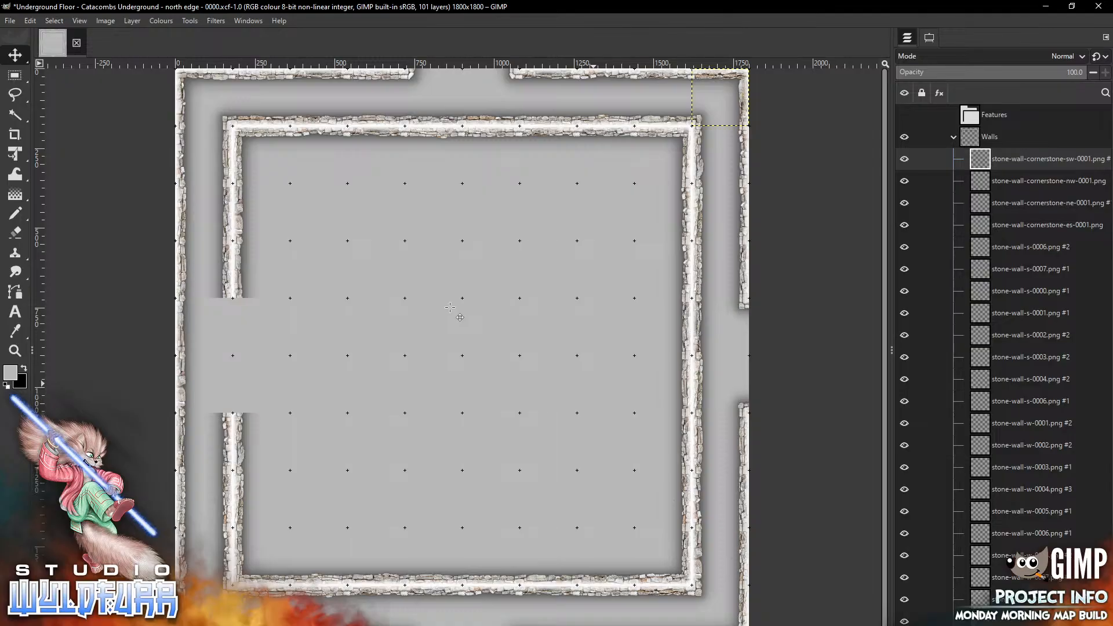
Add stone-wall-cornerstone-es-0001.png and place it on the lower-left side of the west opening
{"action": "key", "text": "alt+Tab"}
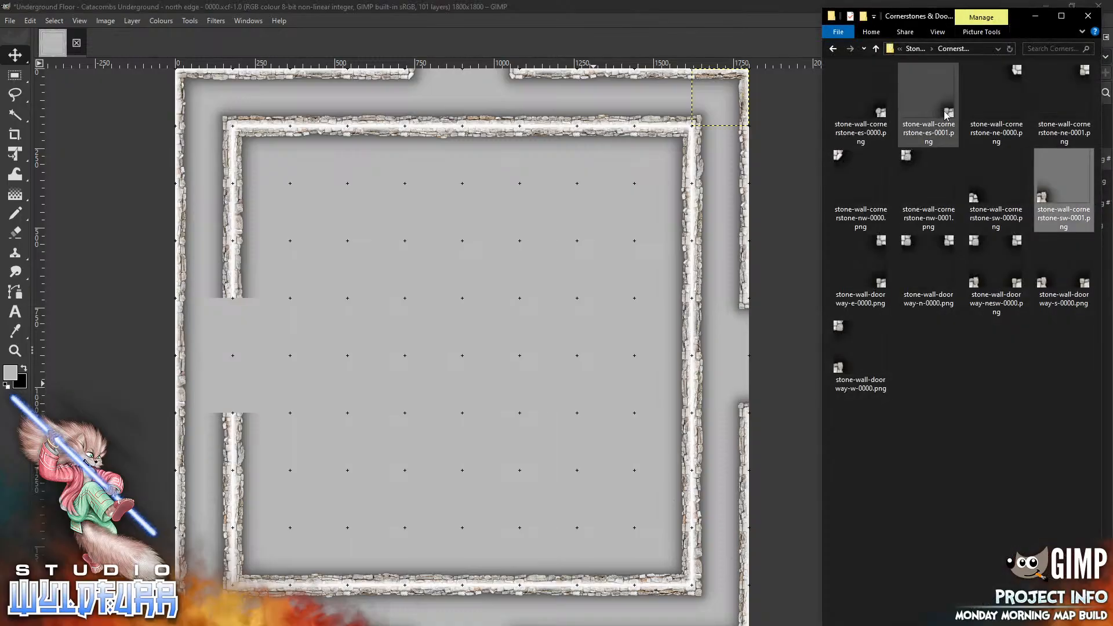
{"action": "left_click_drag", "start_coordinate": [949, 114], "coordinate": [339, 339]}
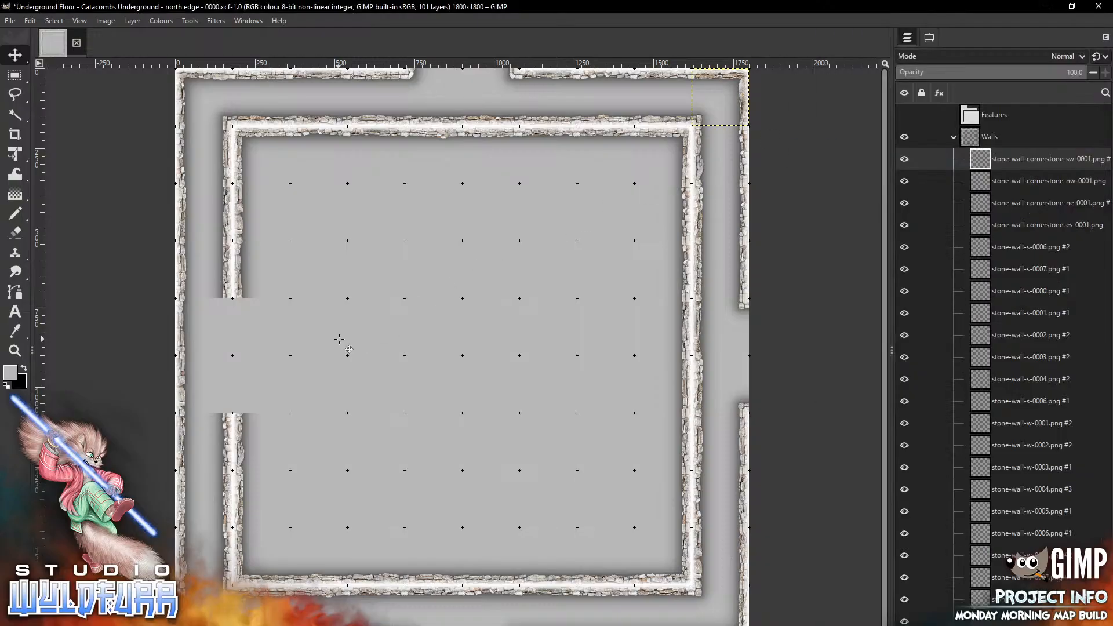
{"action": "mouse_move", "coordinate": [483, 377]}
{"action": "left_mouse_down"}
{"action": "mouse_move", "coordinate": [247, 391]}
{"action": "mouse_move", "coordinate": [226, 406]}
{"action": "left_mouse_up"}
Add stone-wall-cornerstone-nw-0001.png and place it on the upper-right side of the west opening
{"action": "key", "text": "alt+Tab"}
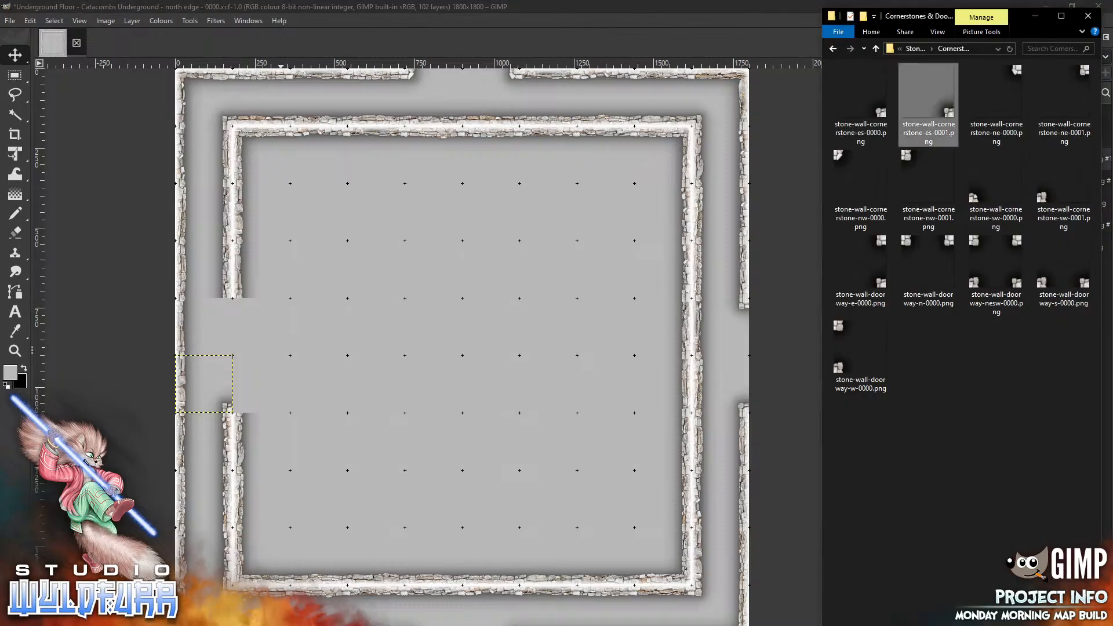
{"action": "left_click_drag", "start_coordinate": [910, 156], "coordinate": [360, 387]}
{"action": "mouse_move", "coordinate": [440, 333]}
{"action": "left_mouse_down"}
{"action": "mouse_move", "coordinate": [286, 329]}
{"action": "mouse_move", "coordinate": [238, 305]}
{"action": "left_mouse_up"}
Add stone-wall-cornerstone-ne-0001.png and place it on the upper-left side of the west opening
{"action": "key", "text": "alt+Tab"}
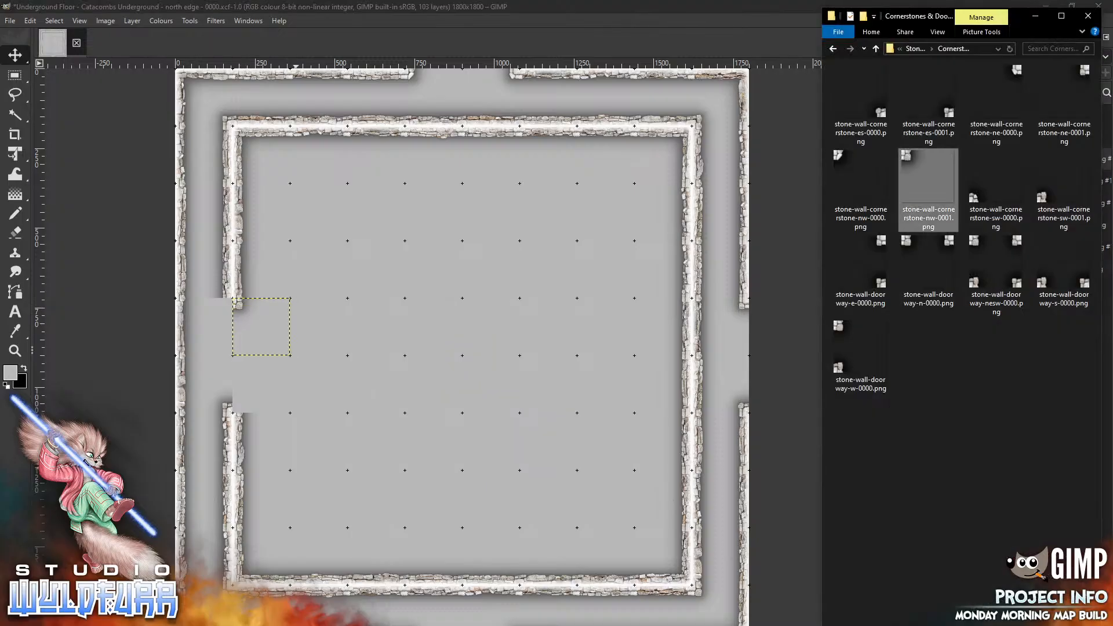
{"action": "left_click", "coordinate": [1082, 74]}
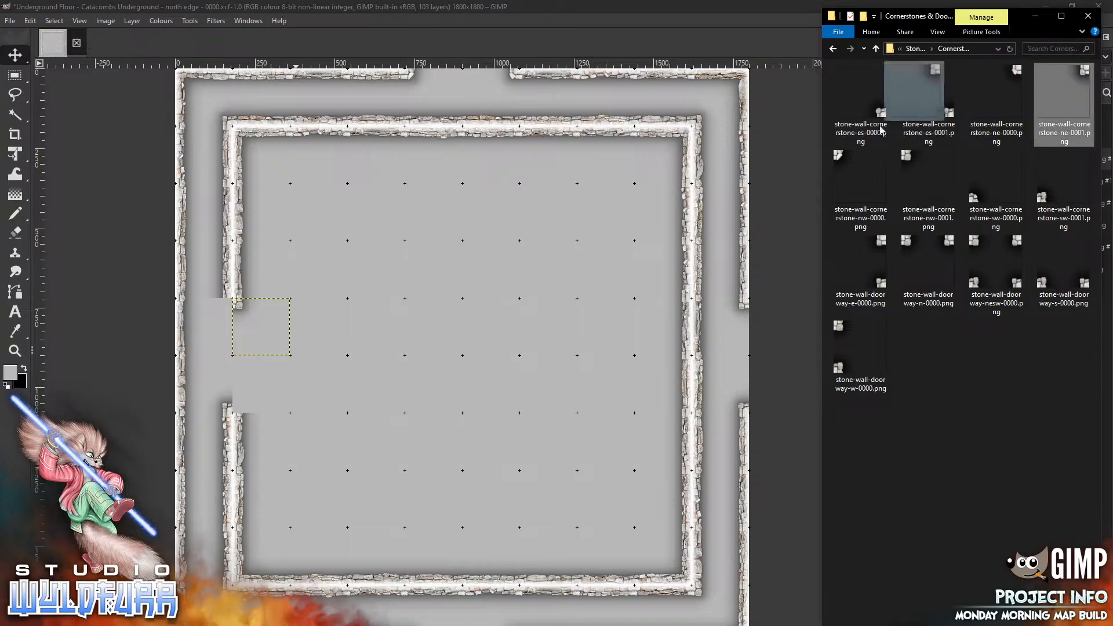
{"action": "left_click_drag", "start_coordinate": [410, 384], "coordinate": [410, 384]}
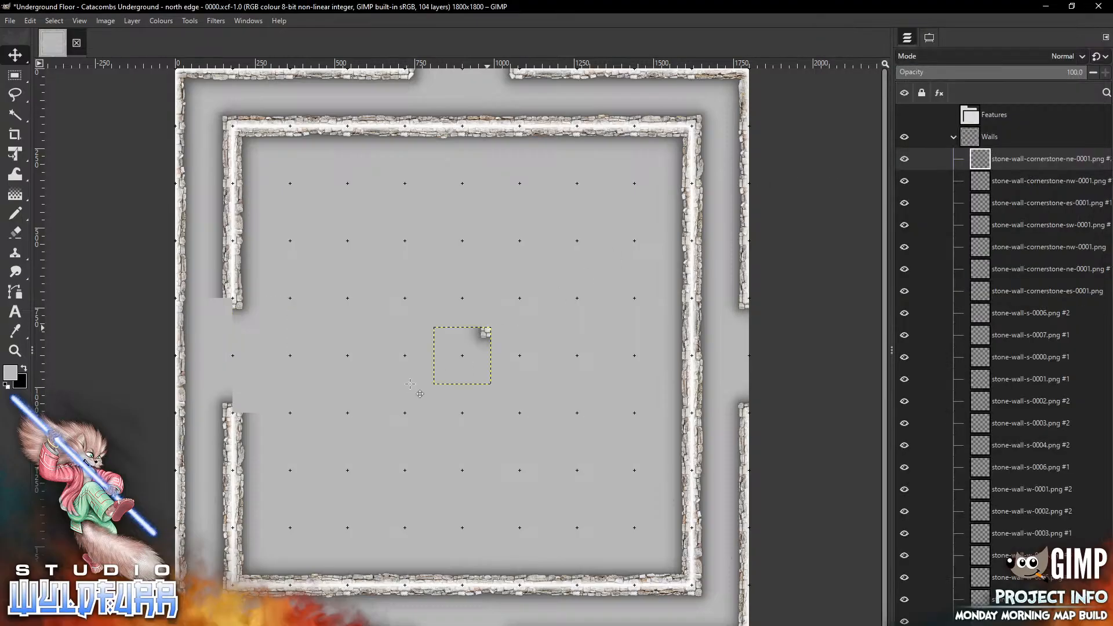
{"action": "left_click_drag", "start_coordinate": [487, 332], "coordinate": [229, 305]}
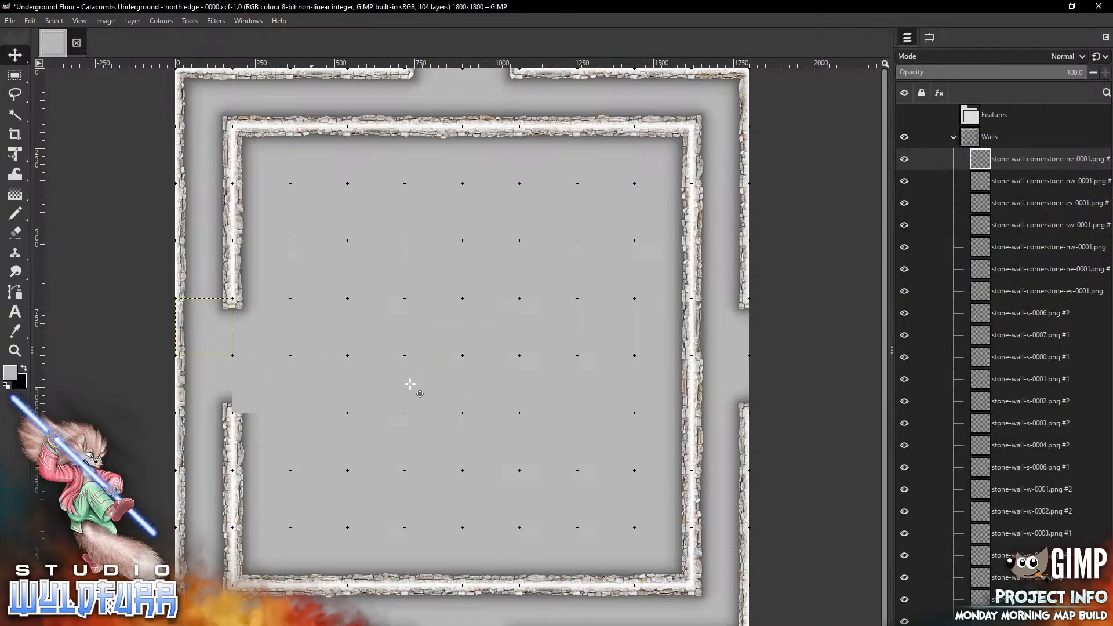
Add stone-wall-cornerstone-sw-0001.png and place it on the lower-right side of the west opening
{"action": "key", "text": "alt+Tab"}
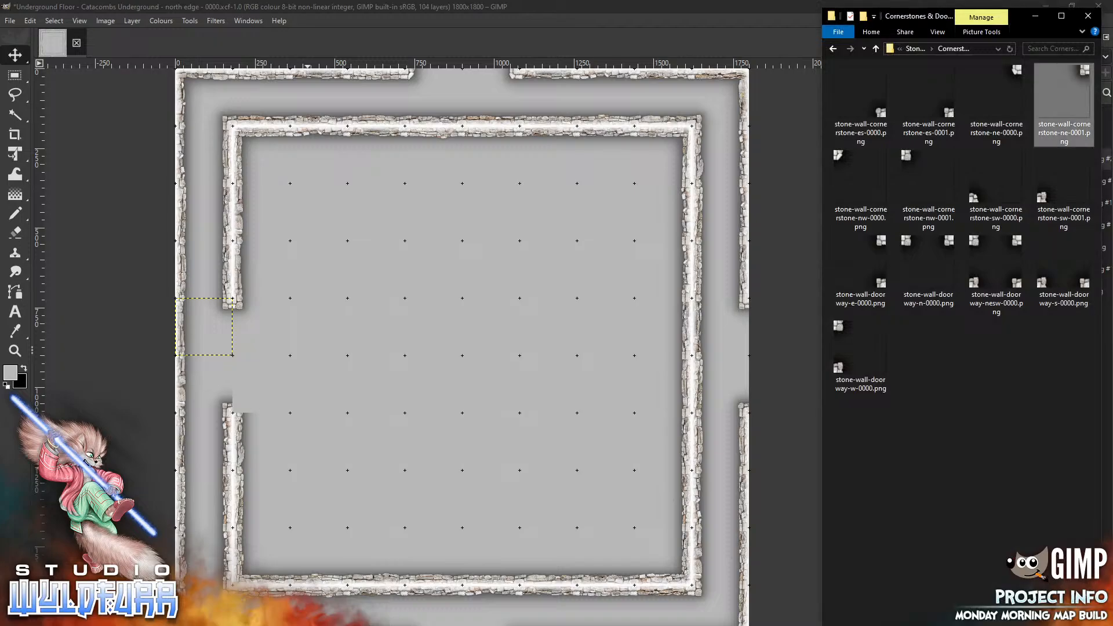
{"action": "left_click_drag", "start_coordinate": [1041, 200], "coordinate": [429, 309]}
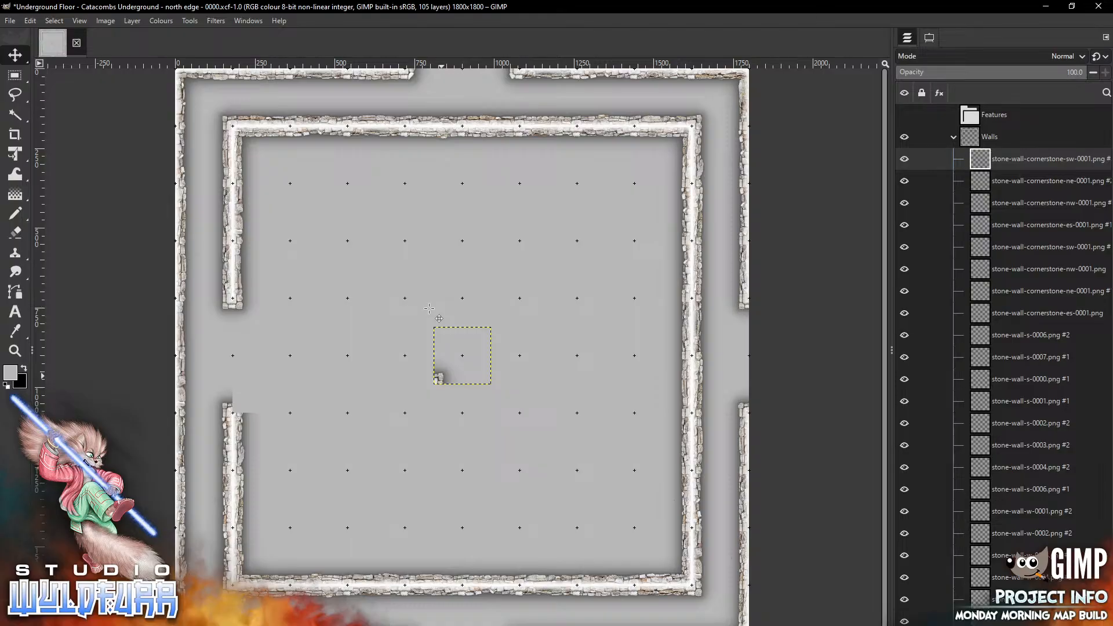
{"action": "left_click_drag", "start_coordinate": [443, 377], "coordinate": [245, 405]}
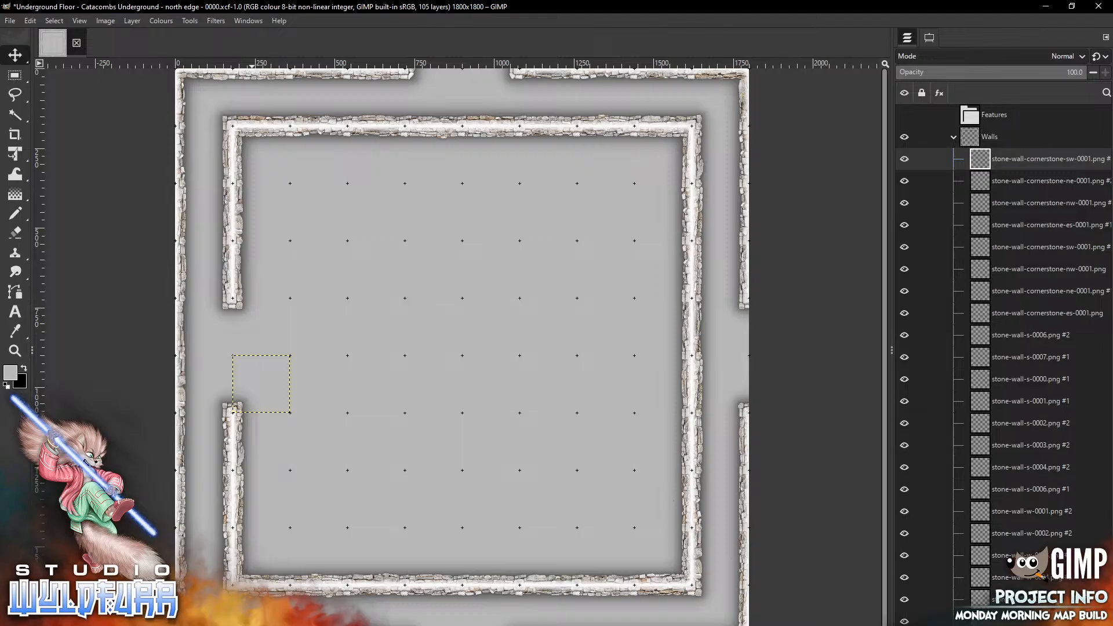
Open the Catacomb Rock Floor folder, place catacombs-rock-floor-2x2-0000.png in the west opening, and move its layer into the Floor group
{"action": "key", "text": "alt+Tab"}
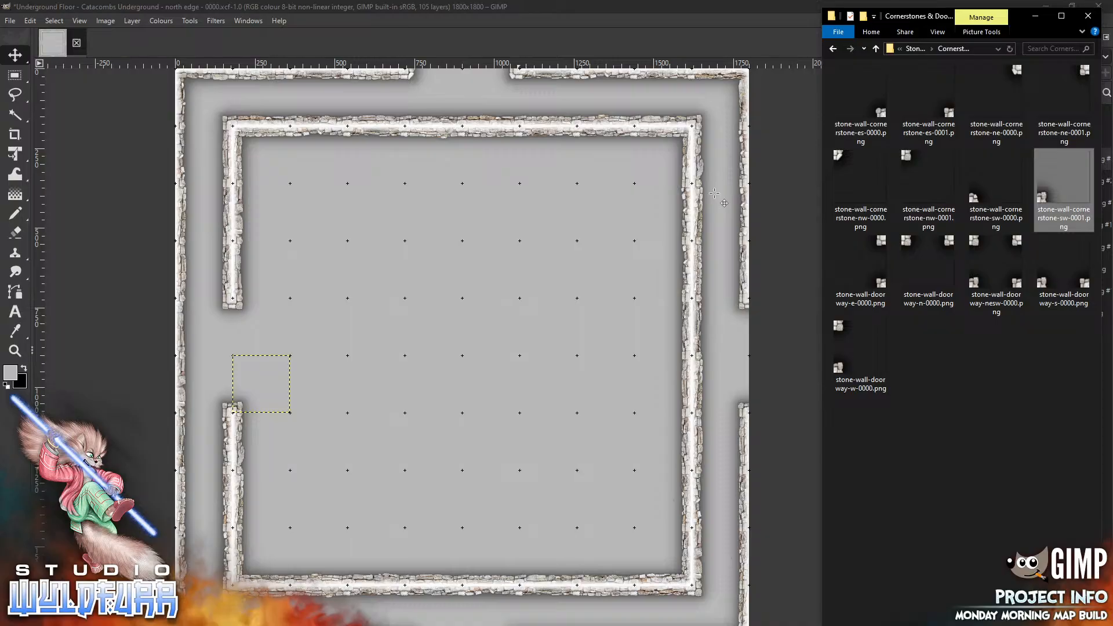
{"action": "left_click", "coordinate": [918, 51]}
{"action": "left_click", "coordinate": [920, 51]}
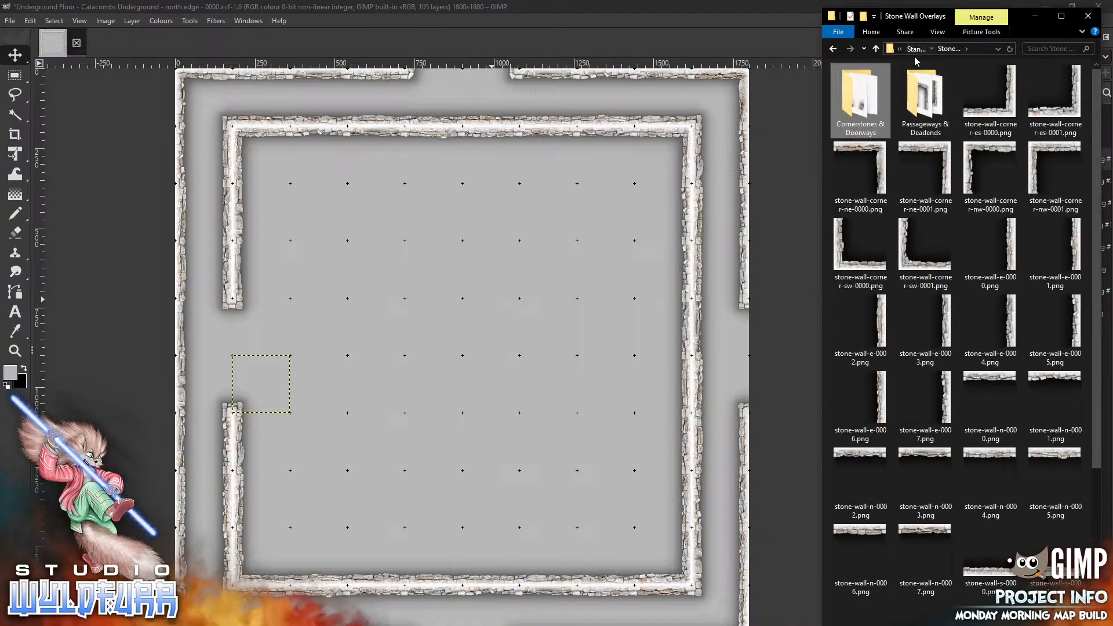
{"action": "left_click", "coordinate": [866, 116]}
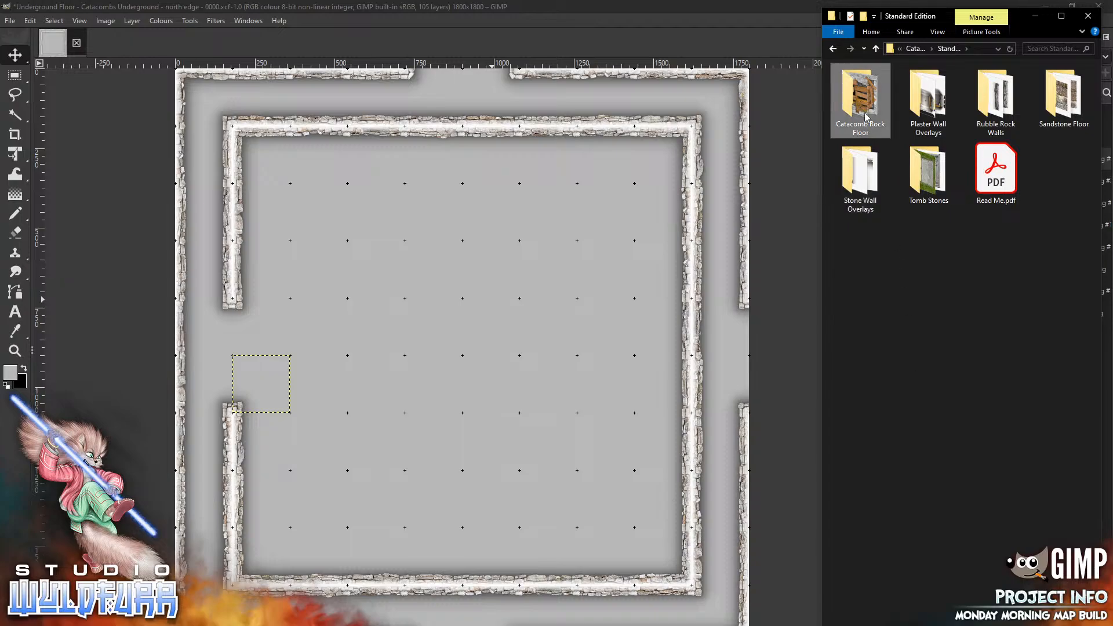
{"action": "double_click", "coordinate": [858, 95]}
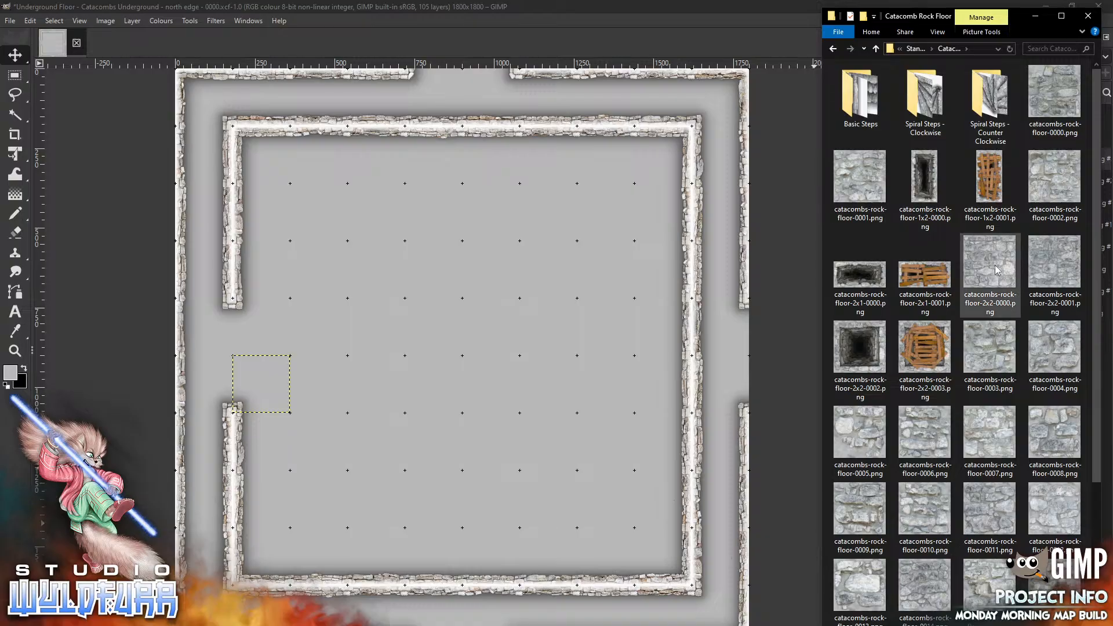
{"action": "left_click_drag", "start_coordinate": [996, 270], "coordinate": [386, 338]}
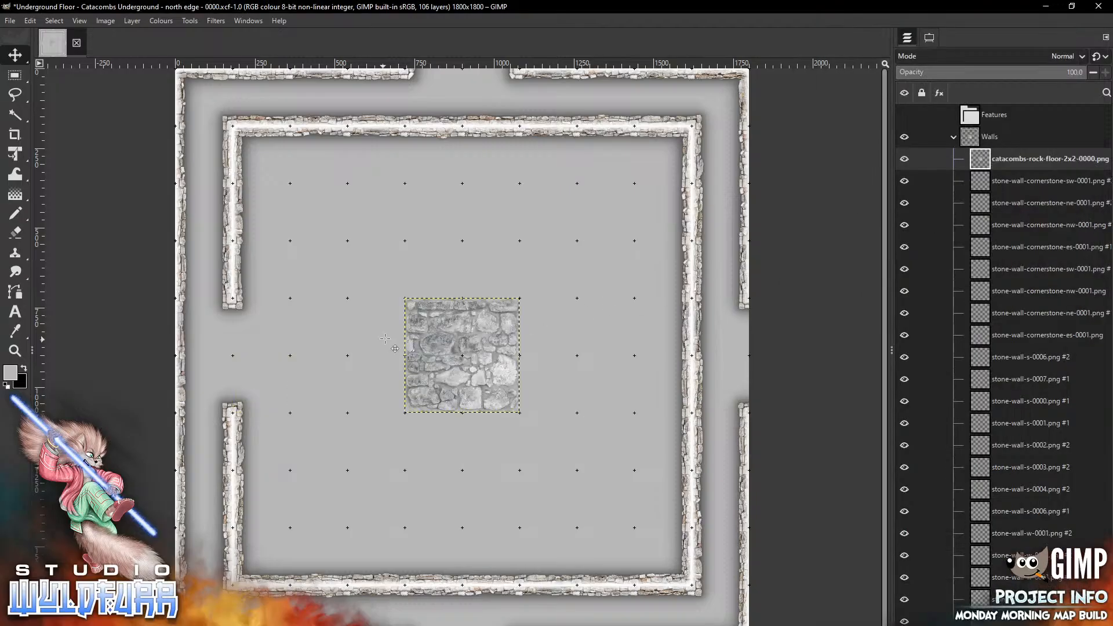
{"action": "mouse_move", "coordinate": [484, 356]}
{"action": "left_mouse_down"}
{"action": "mouse_move", "coordinate": [392, 382]}
{"action": "mouse_move", "coordinate": [254, 375]}
{"action": "mouse_move", "coordinate": [254, 358]}
{"action": "left_mouse_up"}
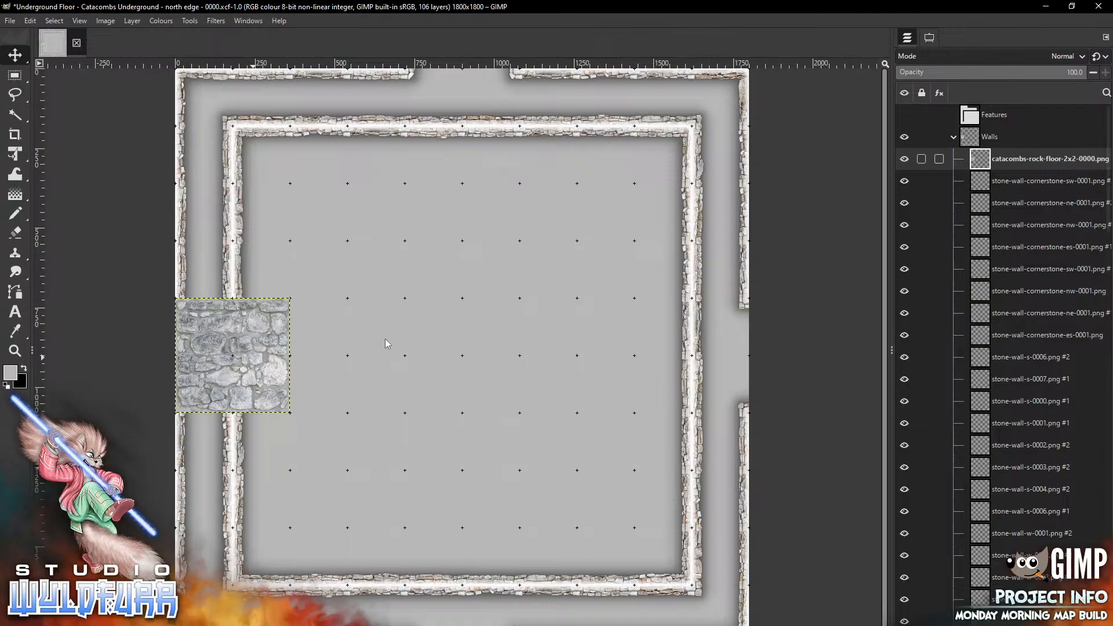
{"action": "mouse_move", "coordinate": [1032, 158]}
{"action": "left_mouse_down"}
{"action": "mouse_move", "coordinate": [1032, 128]}
{"action": "mouse_move", "coordinate": [1030, 160]}
{"action": "mouse_move", "coordinate": [974, 181]}
{"action": "left_mouse_up"}
{"action": "left_click", "coordinate": [954, 159]}
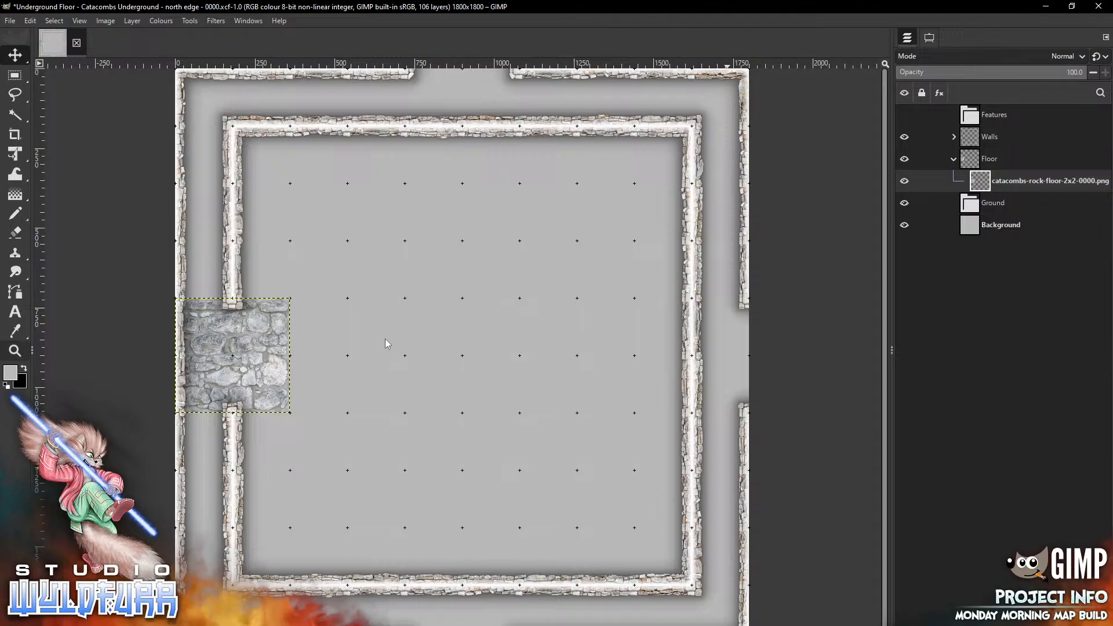
Place catacombs-rock-floor-1x2-0001.png in the west corridor between the walls, just south of the 2x2 floor tile
{"action": "left_click", "coordinate": [80, 21]}
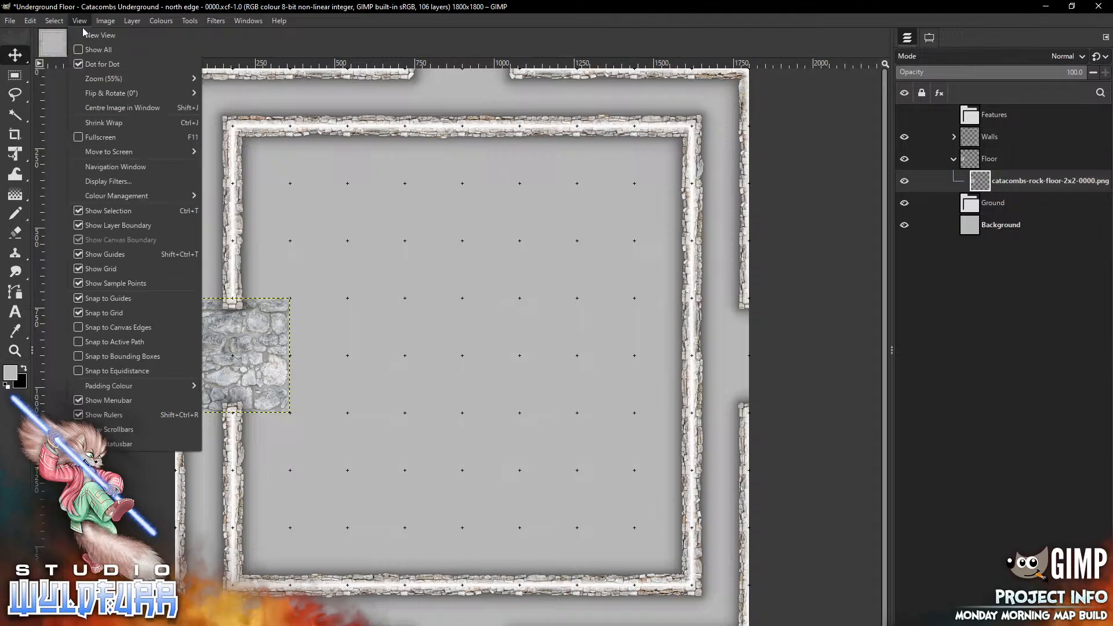
{"action": "mouse_move", "coordinate": [104, 79]}
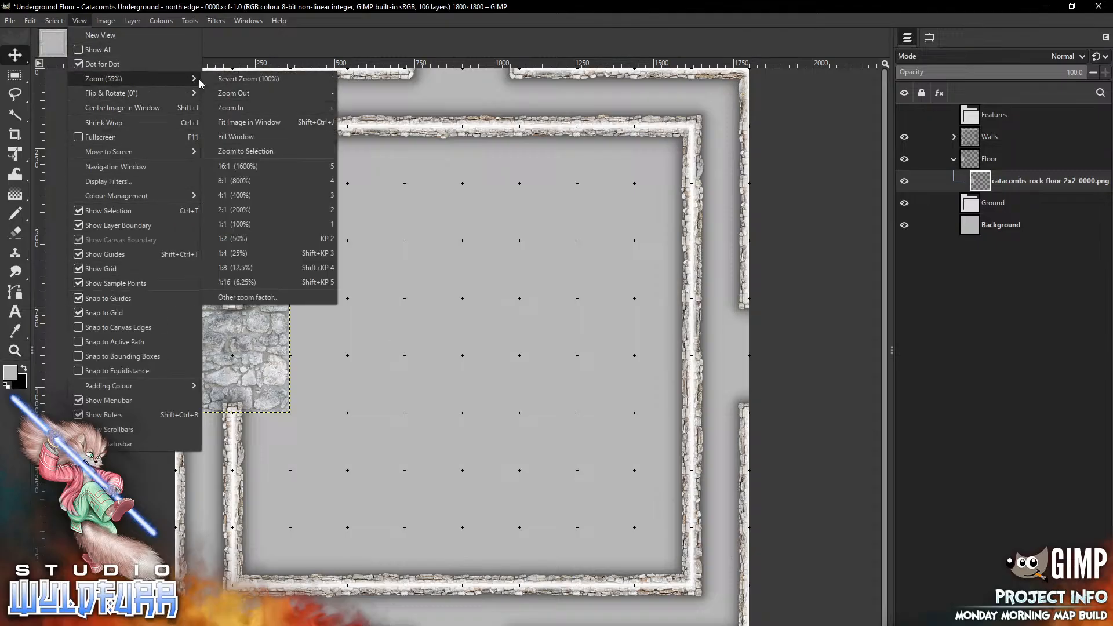
{"action": "key", "text": "Down"}
{"action": "key", "text": "Return"}
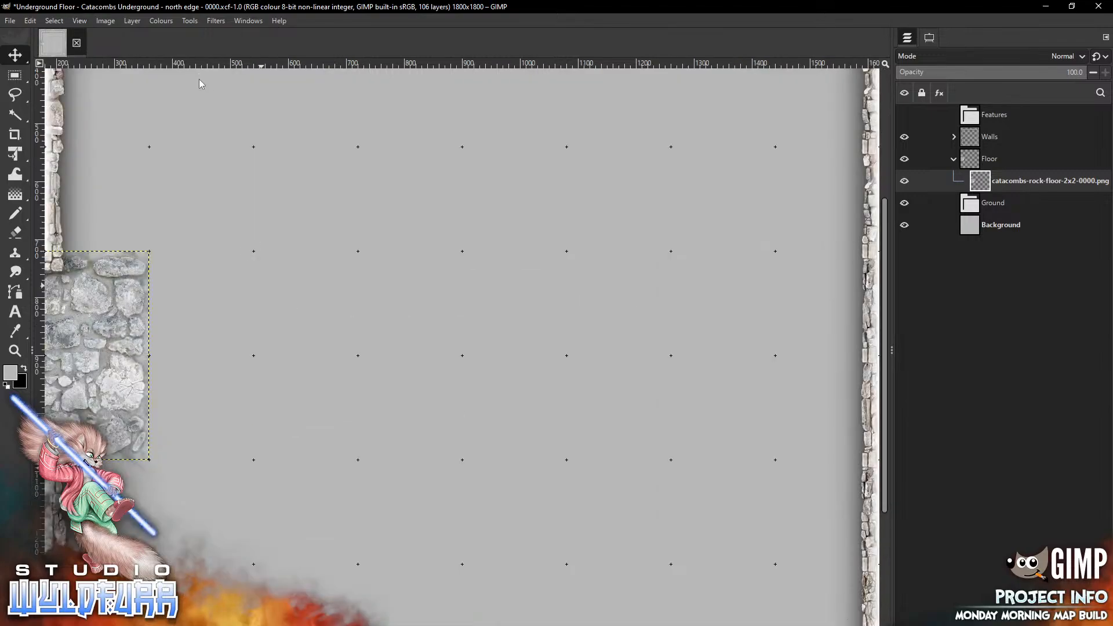
{"action": "scroll", "coordinate": [199, 79], "scroll_direction": "left", "scroll_amount": 3}
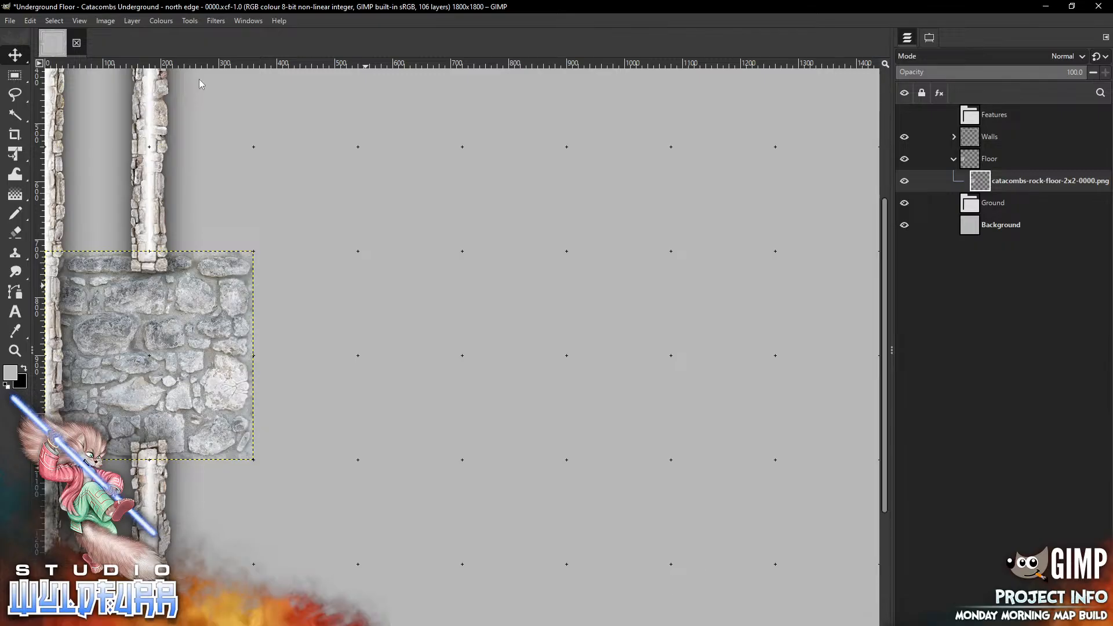
{"action": "scroll", "coordinate": [199, 79], "scroll_direction": "down", "scroll_amount": 7}
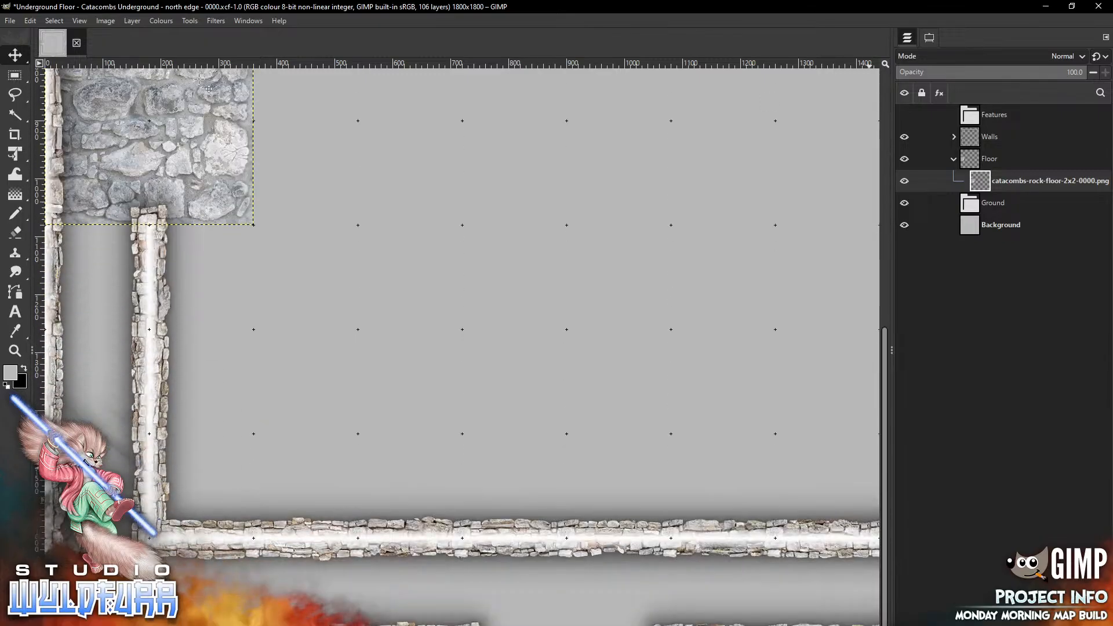
{"action": "key", "text": "alt+Tab"}
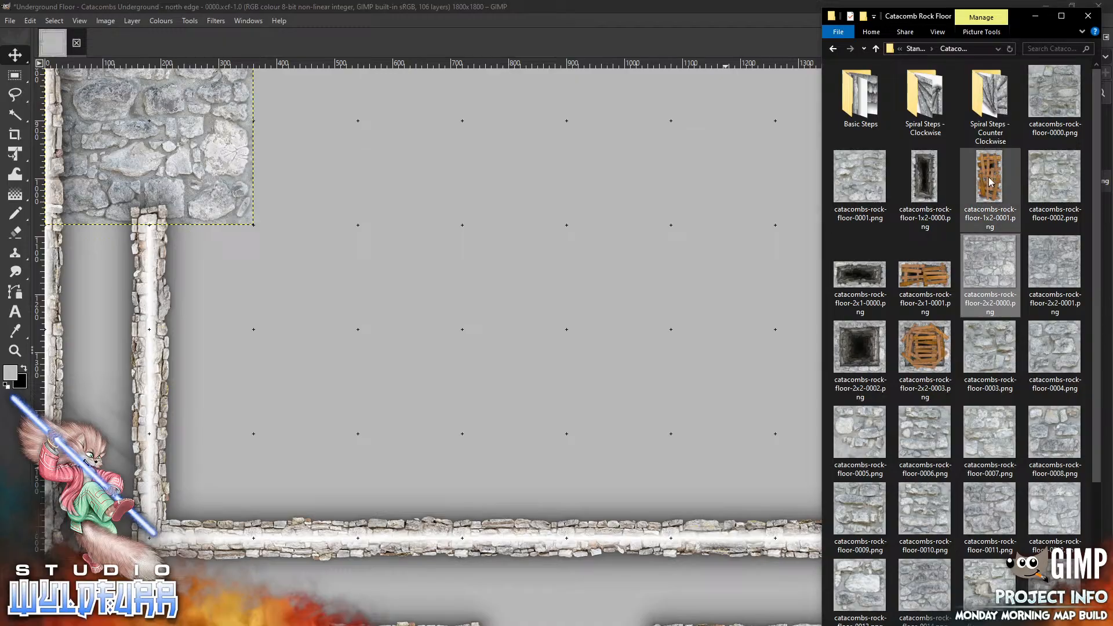
{"action": "left_click", "coordinate": [89, 364]}
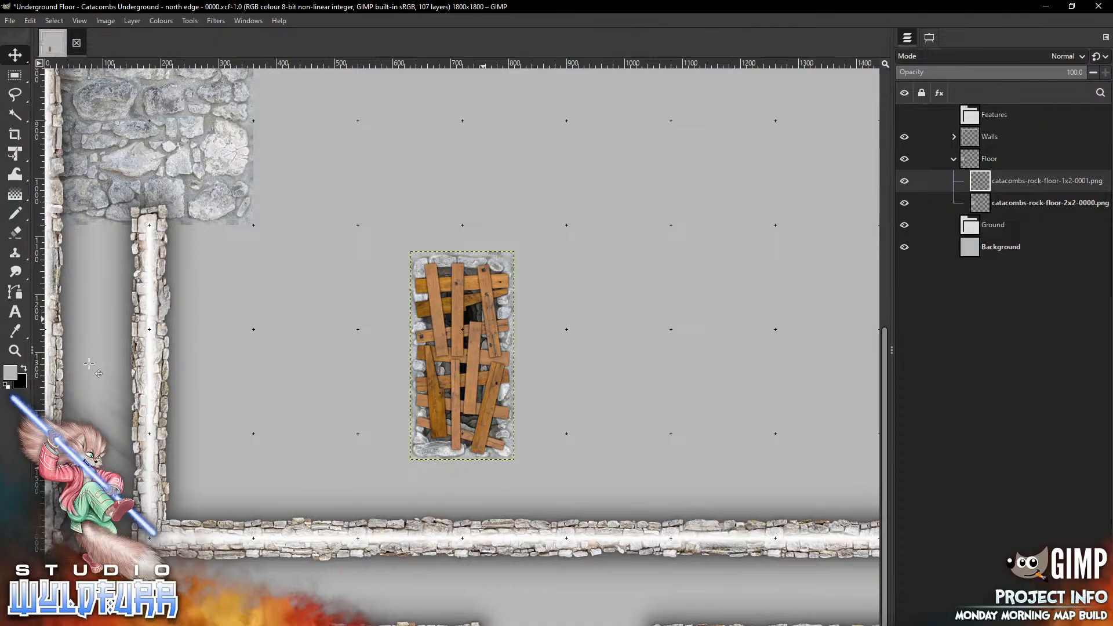
{"action": "mouse_move", "coordinate": [484, 320]}
{"action": "left_mouse_down"}
{"action": "mouse_move", "coordinate": [242, 441]}
{"action": "mouse_move", "coordinate": [118, 296]}
{"action": "left_mouse_up"}
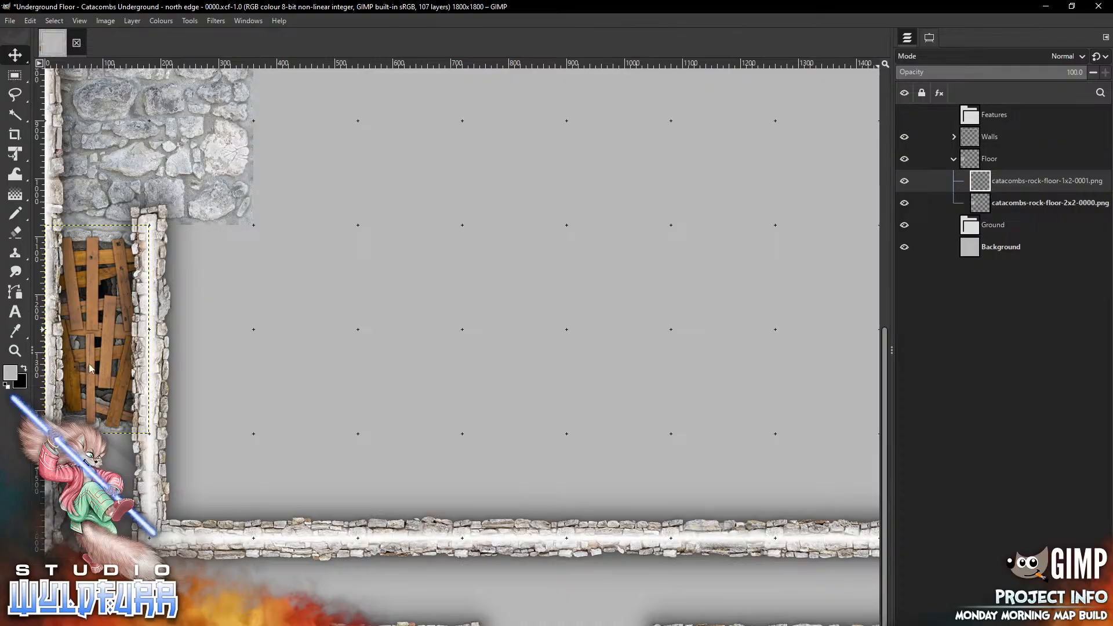
Place catacombs-rock-floor-1x2-0000.png in the west corridor just north of the 2x2 floor tile
{"action": "scroll", "coordinate": [89, 364], "scroll_direction": "up", "scroll_amount": 10}
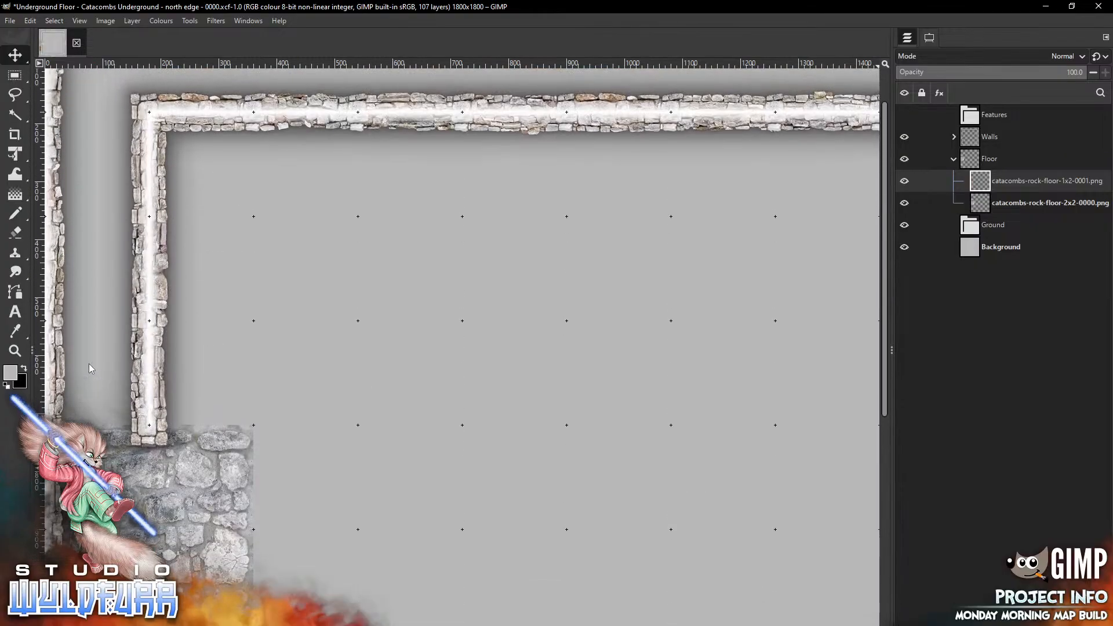
{"action": "key", "text": "alt+Tab"}
{"action": "left_click_drag", "start_coordinate": [929, 186], "coordinate": [282, 336]}
{"action": "mouse_move", "coordinate": [454, 323]}
{"action": "left_mouse_down"}
{"action": "mouse_move", "coordinate": [219, 328]}
{"action": "mouse_move", "coordinate": [88, 287]}
{"action": "left_mouse_up"}
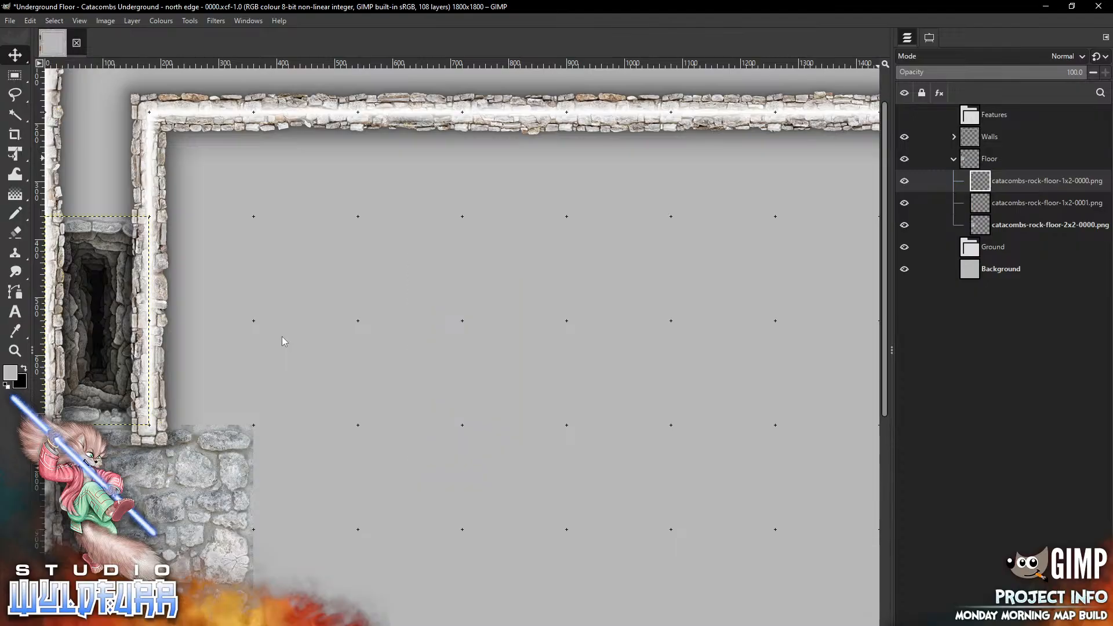
Place catacombs-rock-floor-0000.png and catacombs-rock-floor-0001.png at the west end of the south corridor
{"action": "scroll", "coordinate": [282, 338], "scroll_direction": "down", "scroll_amount": 10}
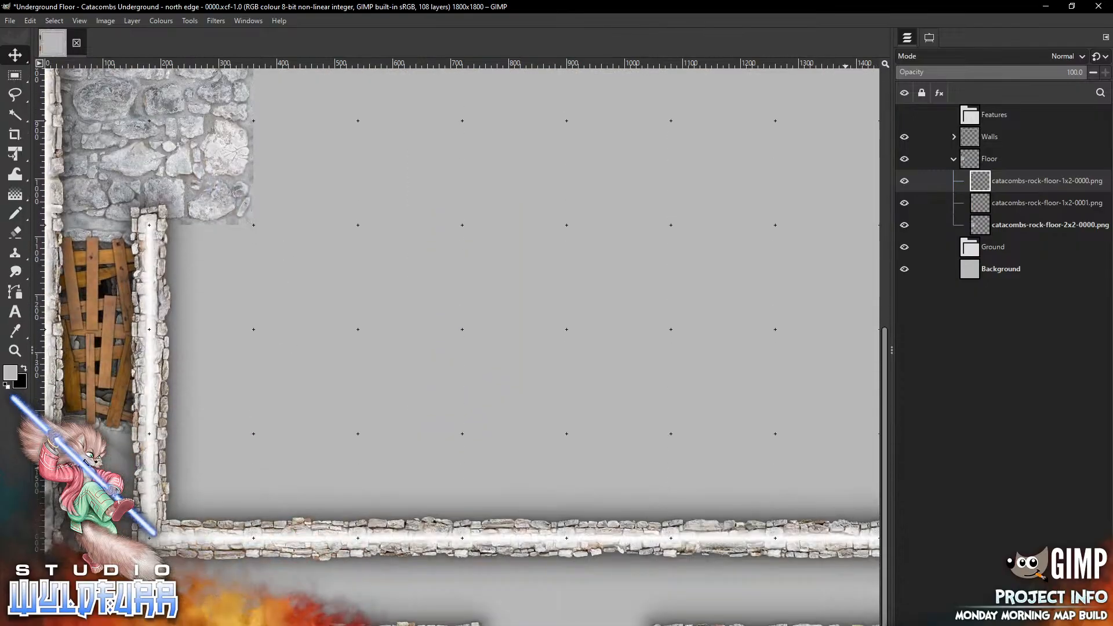
{"action": "key", "text": "alt+Tab"}
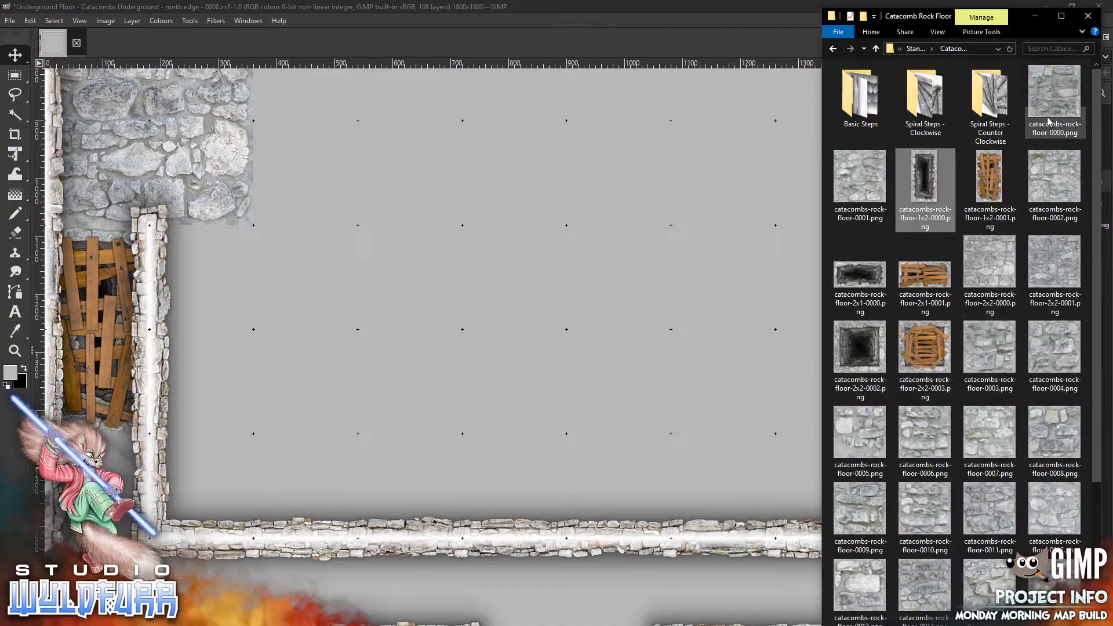
{"action": "left_click_drag", "start_coordinate": [1052, 93], "coordinate": [23, 498]}
{"action": "key", "text": "alt+Tab"}
{"action": "left_click_drag", "start_coordinate": [869, 184], "coordinate": [489, 383]}
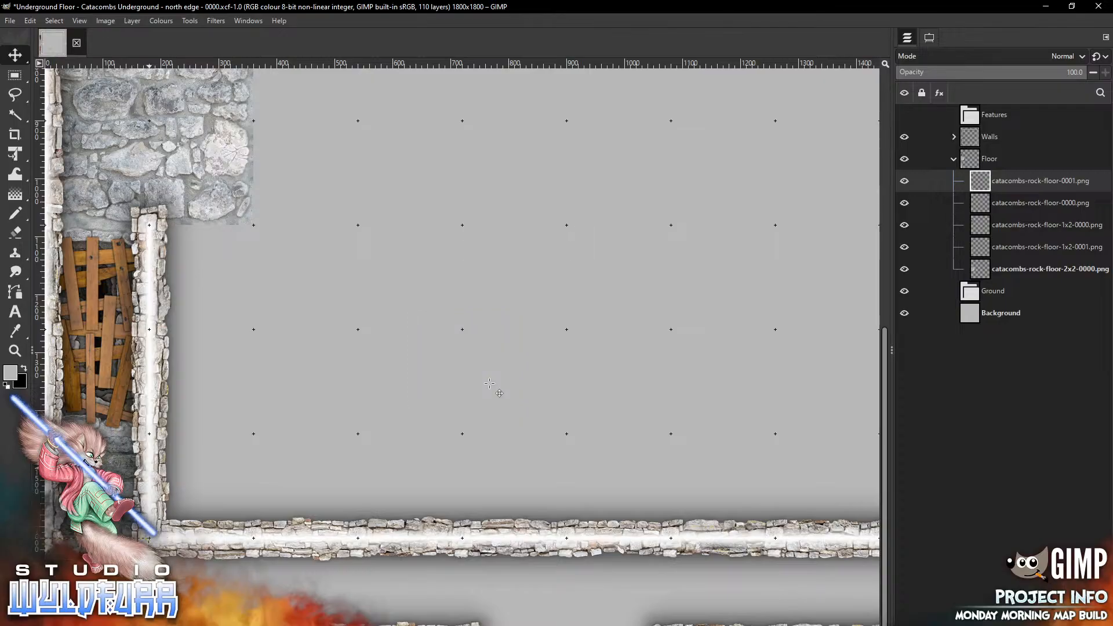
Add catacombs-rock-floor-0002.png and catacombs-rock-floor-0003.png, moving them into the south corridor beside the previous floor tiles
{"action": "key", "text": "alt+Tab"}
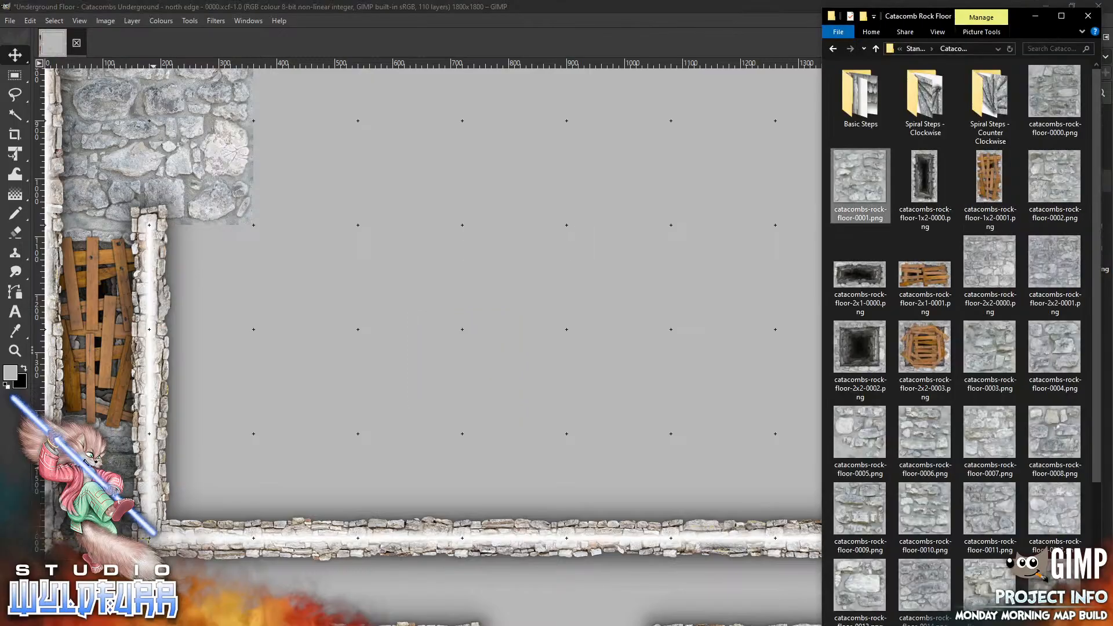
{"action": "mouse_move", "coordinate": [1054, 183]}
{"action": "left_mouse_down"}
{"action": "mouse_move", "coordinate": [410, 356]}
{"action": "mouse_move", "coordinate": [282, 564]}
{"action": "mouse_move", "coordinate": [217, 590]}
{"action": "left_mouse_up"}
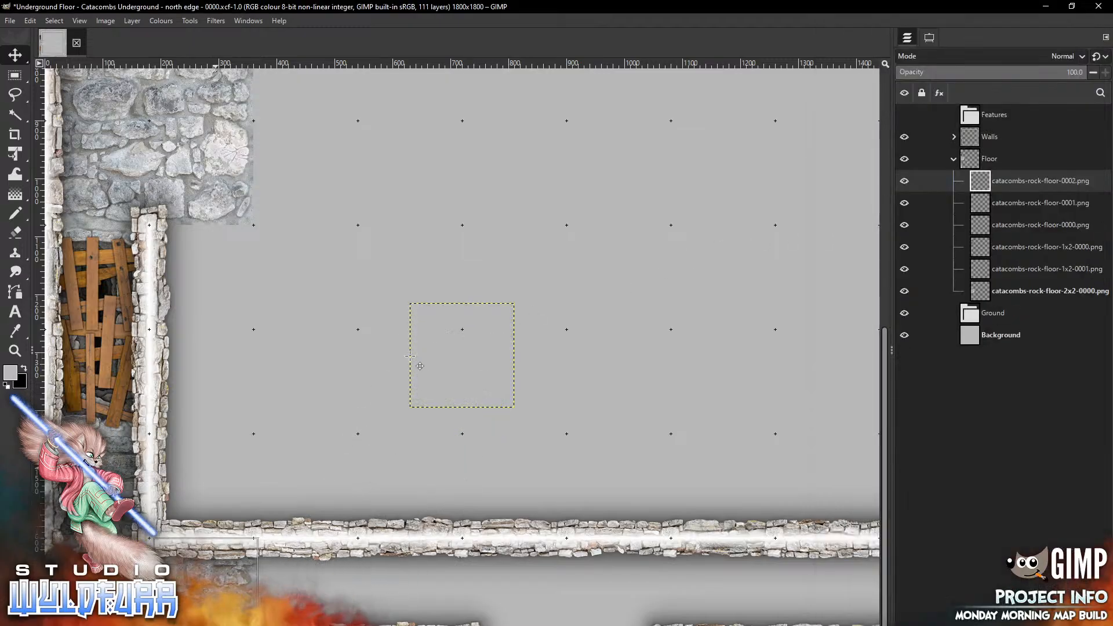
{"action": "key", "text": "alt+Tab"}
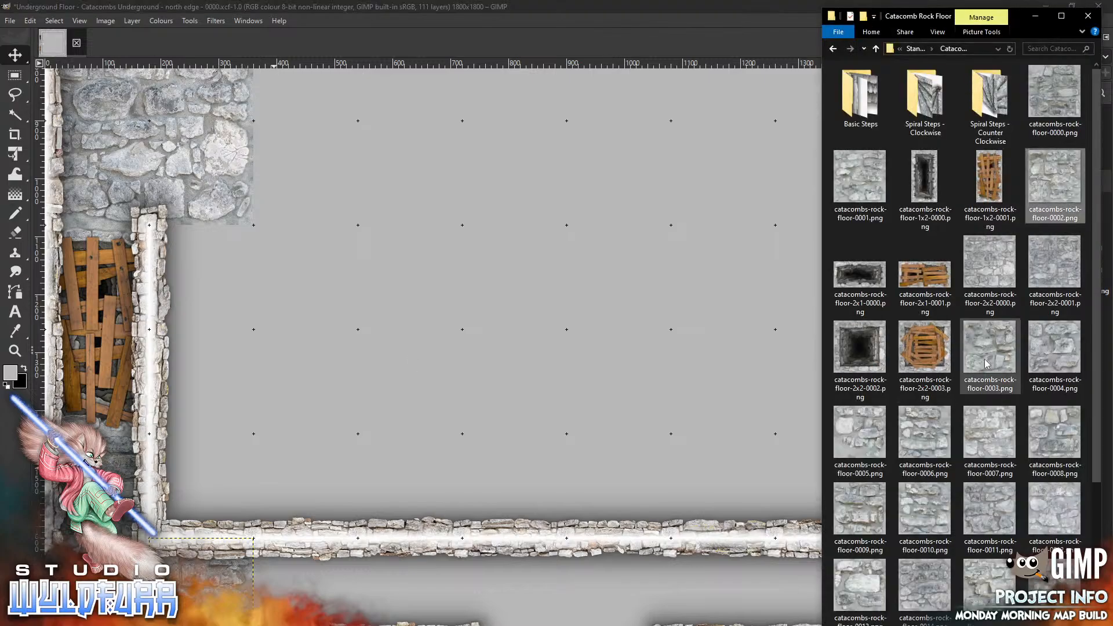
{"action": "left_click_drag", "start_coordinate": [989, 359], "coordinate": [436, 366]}
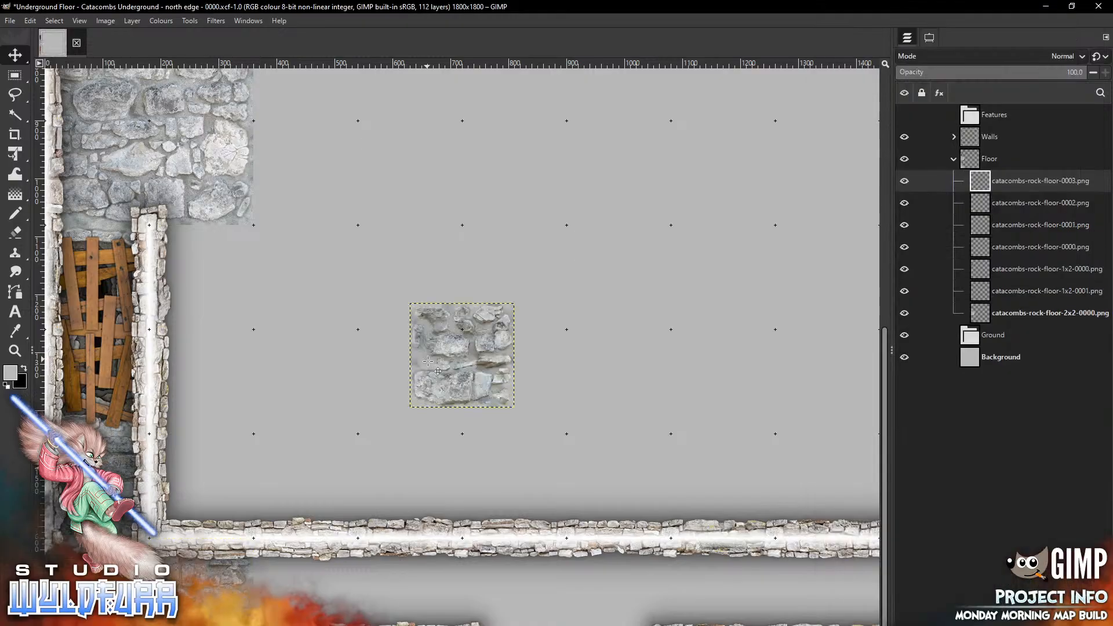
{"action": "mouse_move", "coordinate": [475, 332]}
{"action": "left_mouse_down"}
{"action": "mouse_move", "coordinate": [408, 515]}
{"action": "mouse_move", "coordinate": [334, 567]}
{"action": "left_mouse_up"}
Continue the south corridor floor eastward with catacombs-rock-floor-0004.png and catacombs-rock-floor-0005.png
{"action": "key", "text": "alt+Tab"}
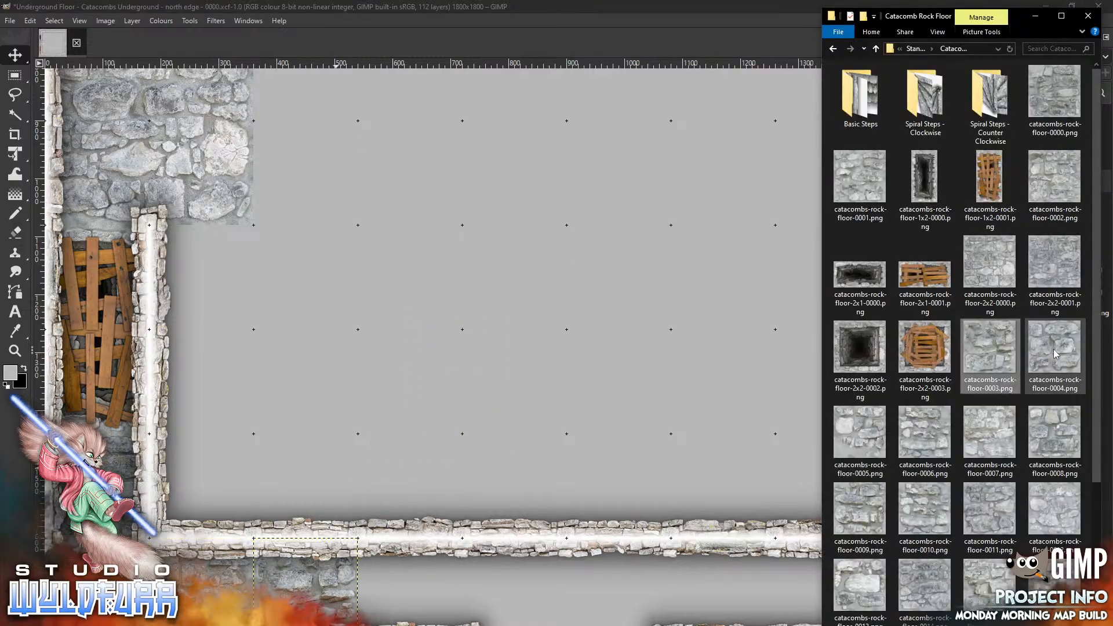
{"action": "mouse_move", "coordinate": [1055, 348]}
{"action": "left_mouse_down"}
{"action": "mouse_move", "coordinate": [500, 337]}
{"action": "mouse_move", "coordinate": [448, 562]}
{"action": "left_mouse_up"}
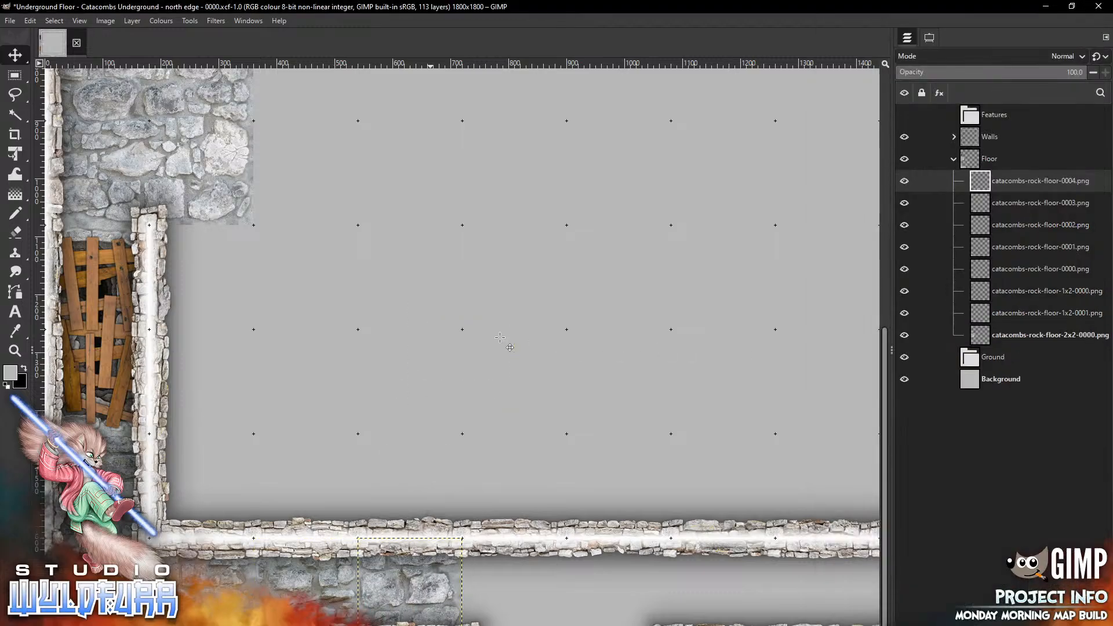
{"action": "key", "text": "alt+Tab"}
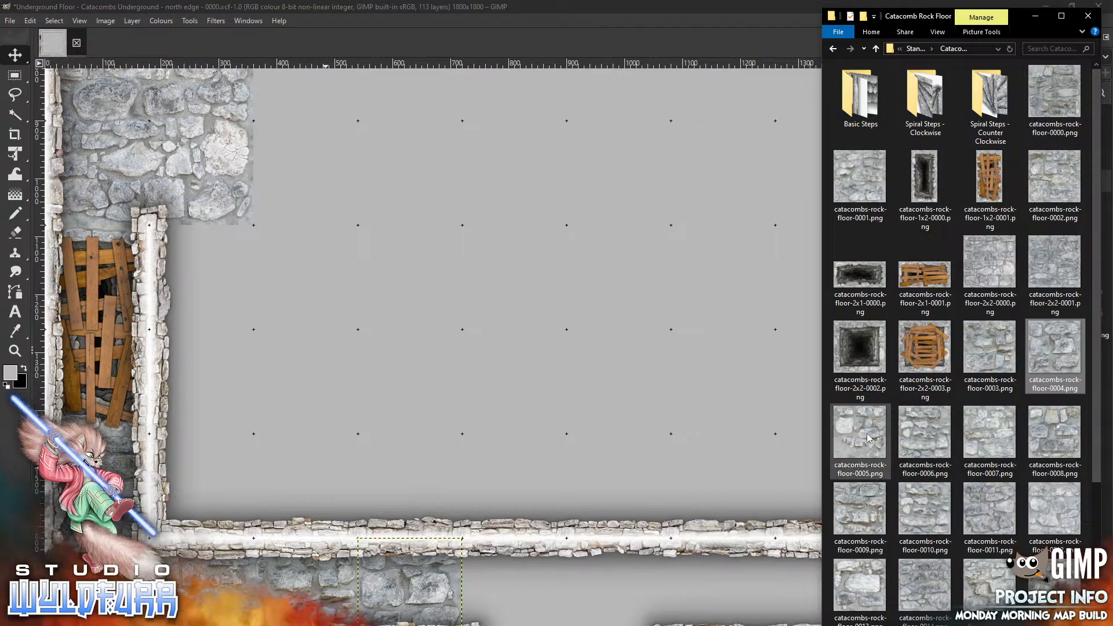
{"action": "mouse_move", "coordinate": [870, 433]}
{"action": "left_mouse_down"}
{"action": "mouse_move", "coordinate": [513, 355]}
{"action": "mouse_move", "coordinate": [494, 409]}
{"action": "mouse_move", "coordinate": [532, 590]}
{"action": "left_mouse_up"}
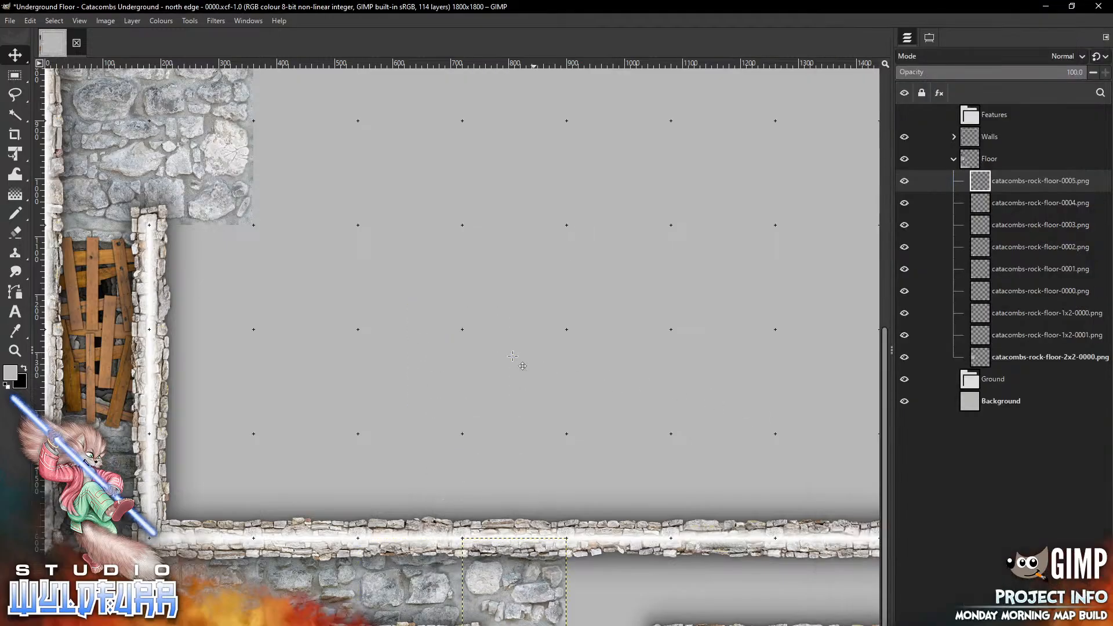
Add catacombs-rock-floor-0006.png and catacombs-rock-floor-0007.png, moving each into the next gap along the south corridor
{"action": "key", "text": "alt+Tab"}
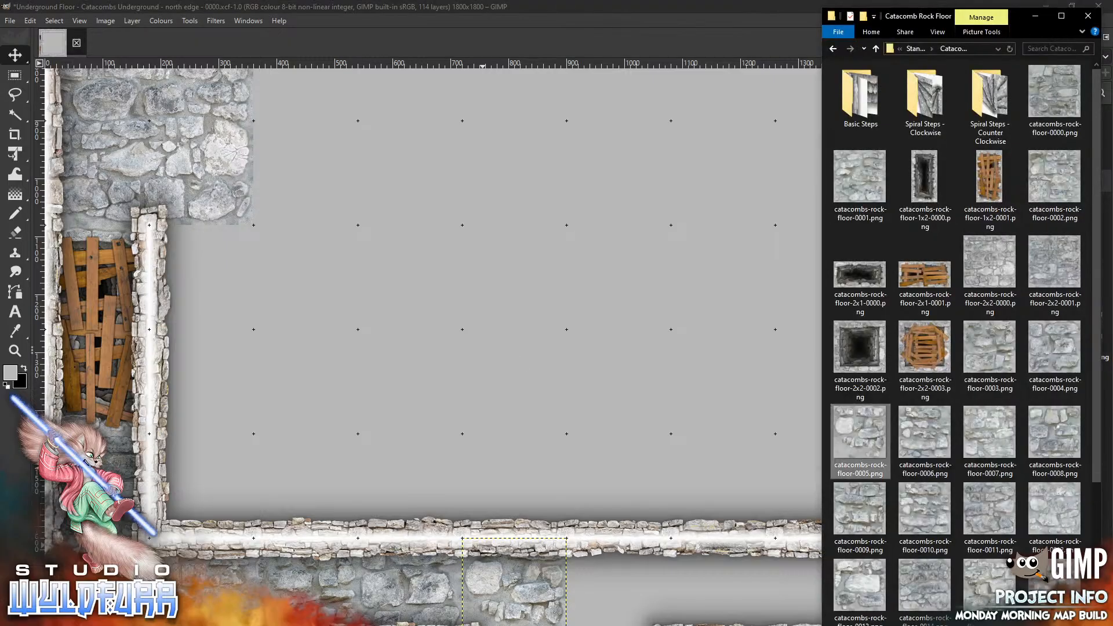
{"action": "left_click_drag", "start_coordinate": [924, 432], "coordinate": [555, 324]}
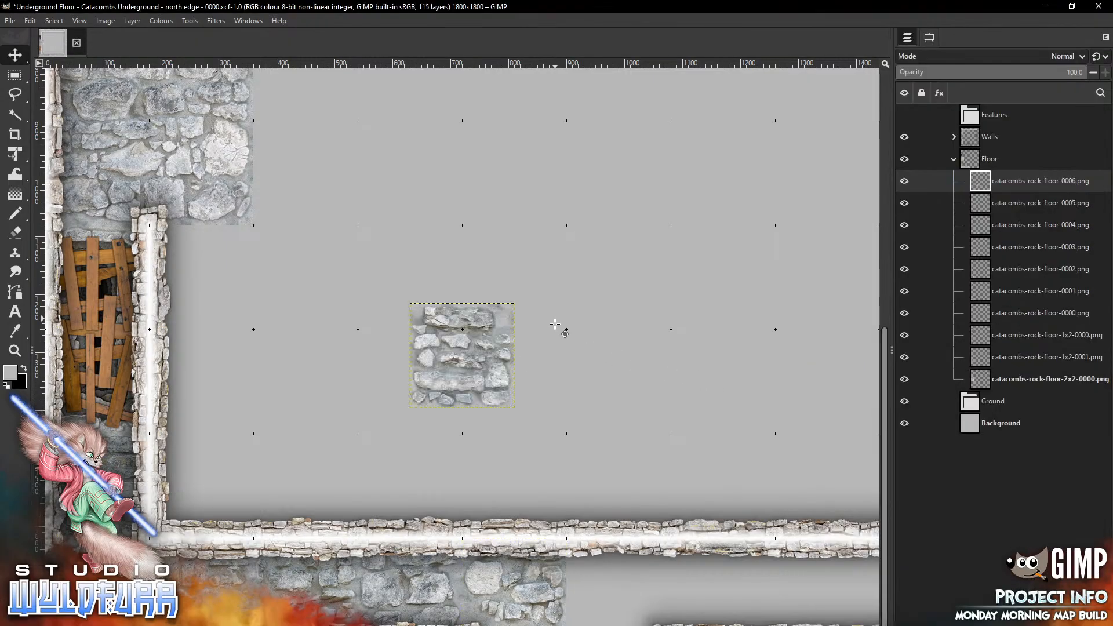
{"action": "left_click_drag", "start_coordinate": [462, 355], "coordinate": [618, 591]}
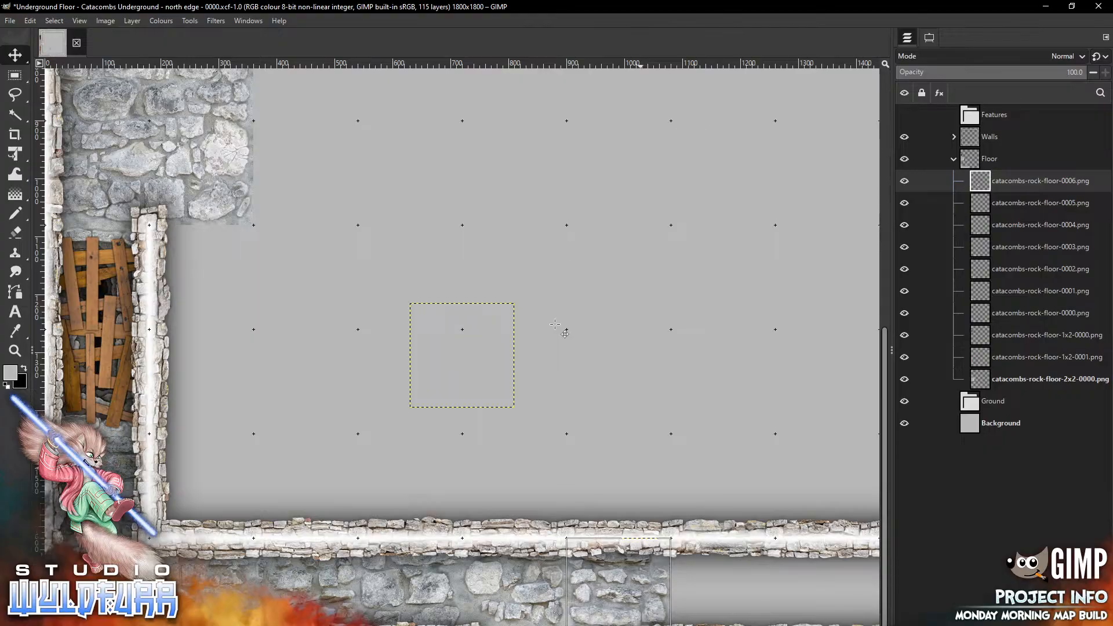
{"action": "key", "text": "alt+Tab"}
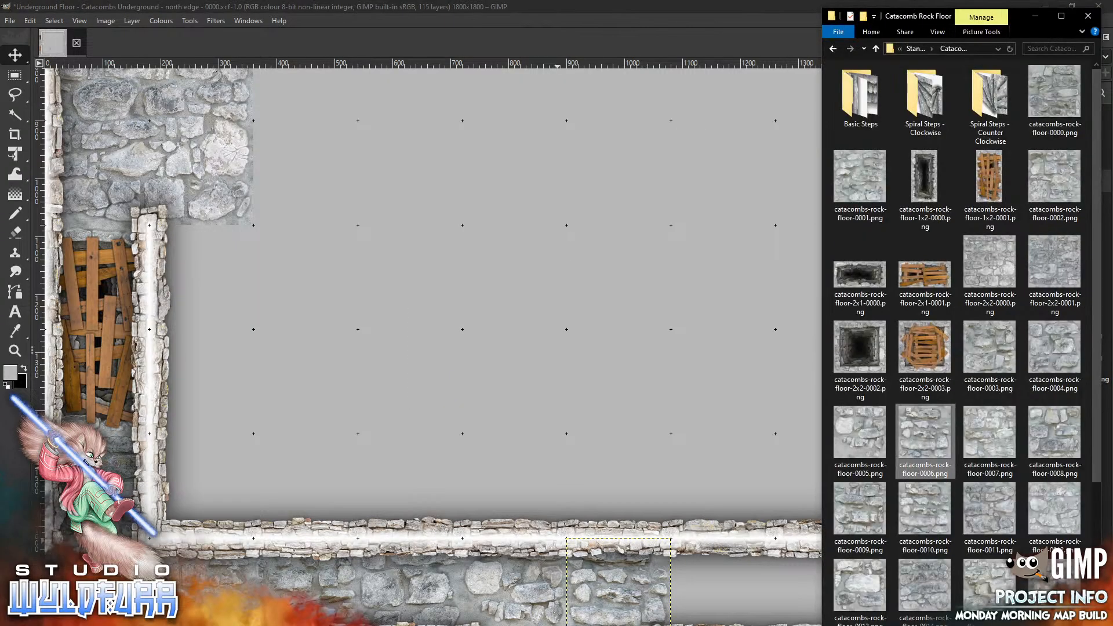
{"action": "left_click_drag", "start_coordinate": [990, 432], "coordinate": [504, 282]}
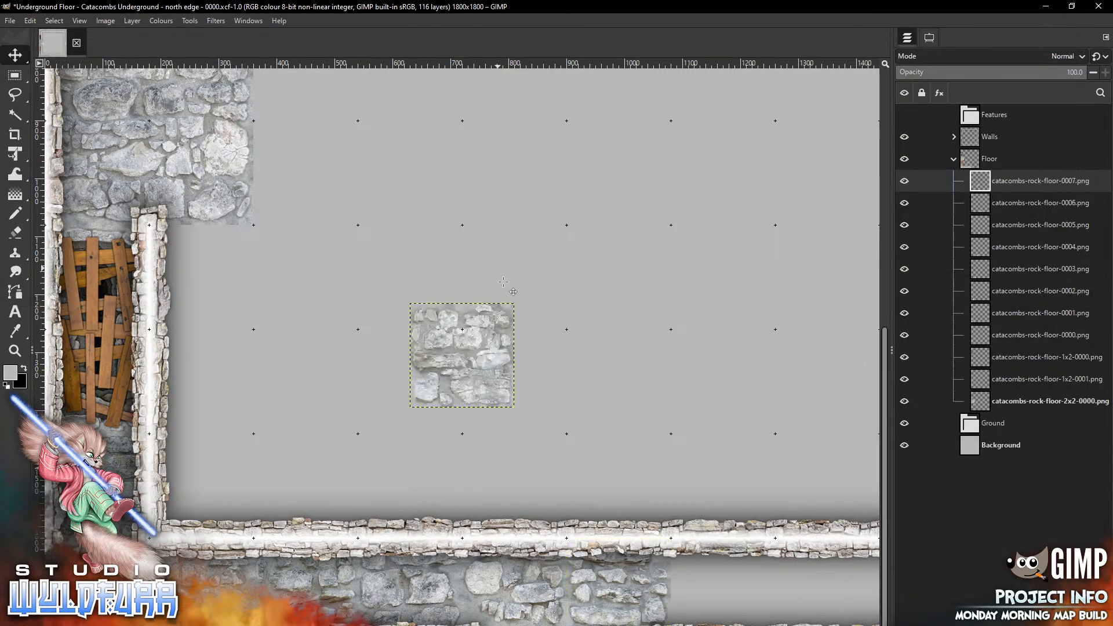
{"action": "left_click_drag", "start_coordinate": [462, 355], "coordinate": [723, 591]}
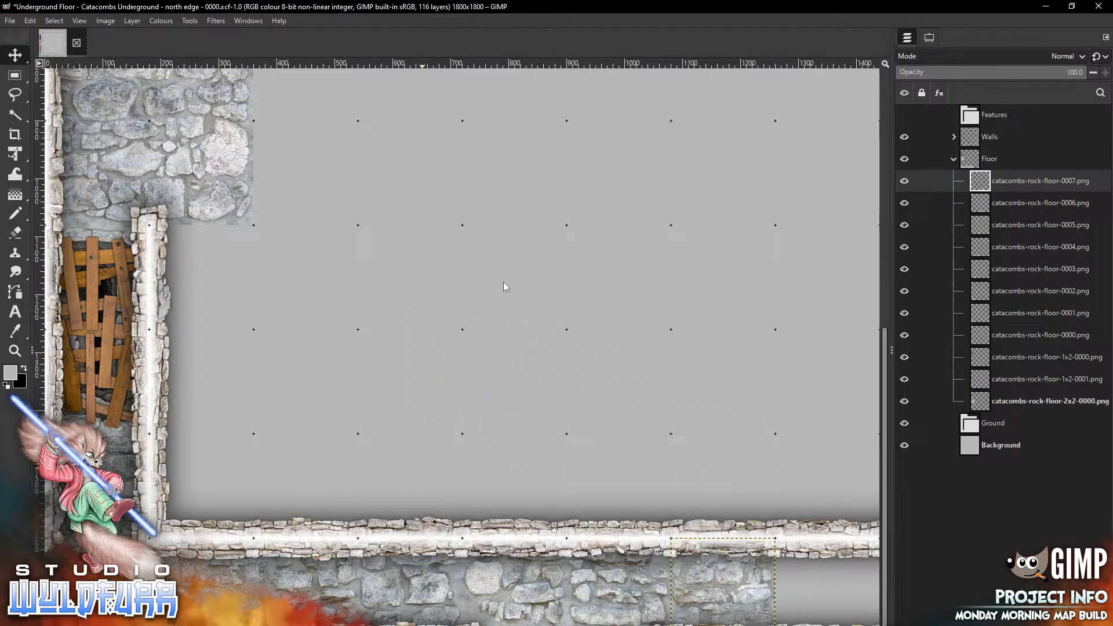
Place catacombs-rock-floor-0008.png, 0009 and 0010 along the east part of the south corridor up to the corner
{"action": "scroll", "coordinate": [503, 281], "scroll_direction": "right", "scroll_amount": 5}
{"action": "key", "text": "alt+Tab"}
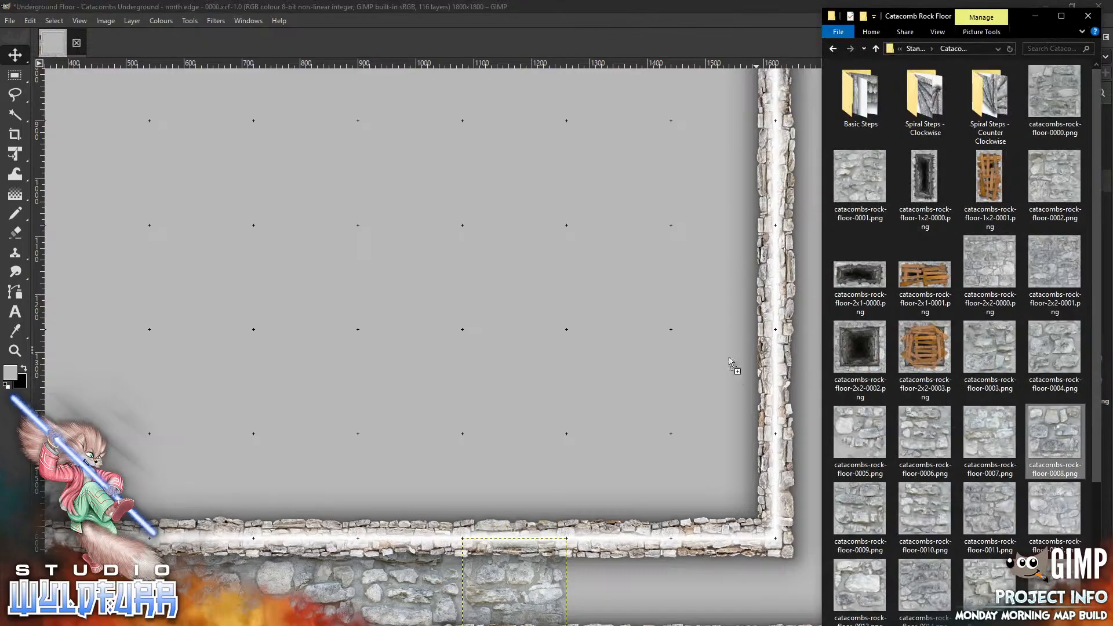
{"action": "left_click", "coordinate": [469, 299]}
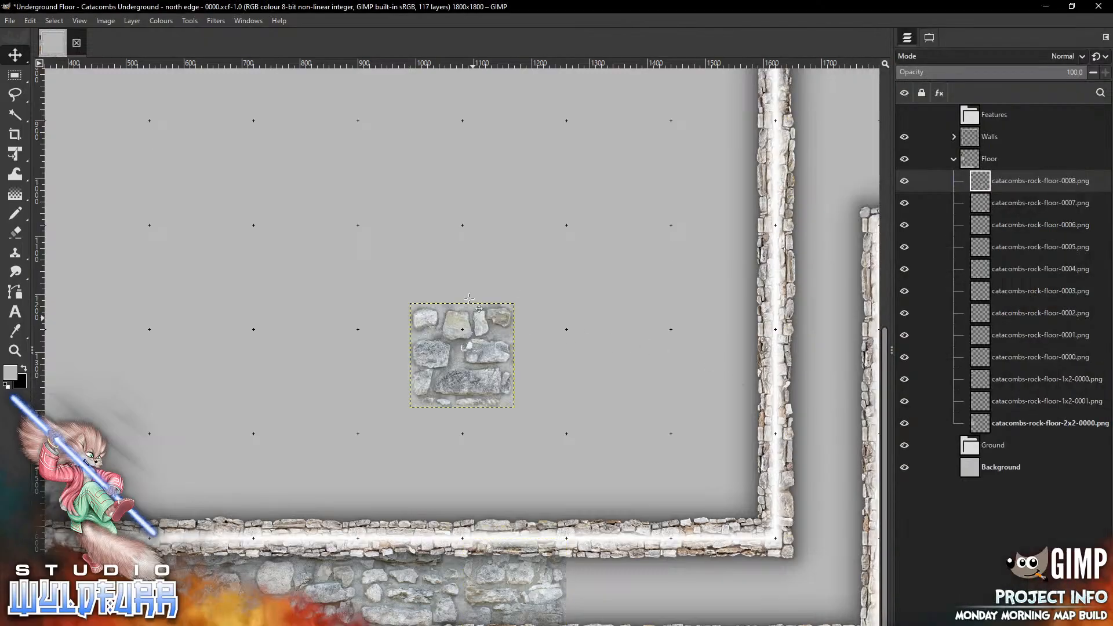
{"action": "mouse_move", "coordinate": [469, 299]}
{"action": "left_mouse_down"}
{"action": "mouse_move", "coordinate": [598, 517]}
{"action": "mouse_move", "coordinate": [628, 543]}
{"action": "mouse_move", "coordinate": [626, 534]}
{"action": "left_mouse_up"}
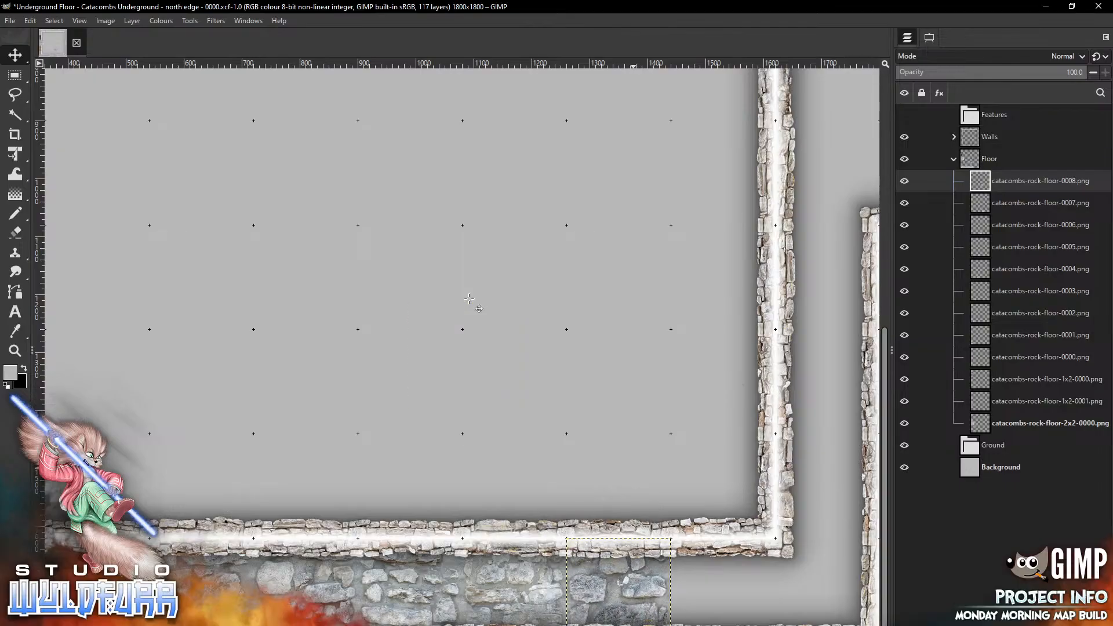
{"action": "key", "text": "alt+Tab"}
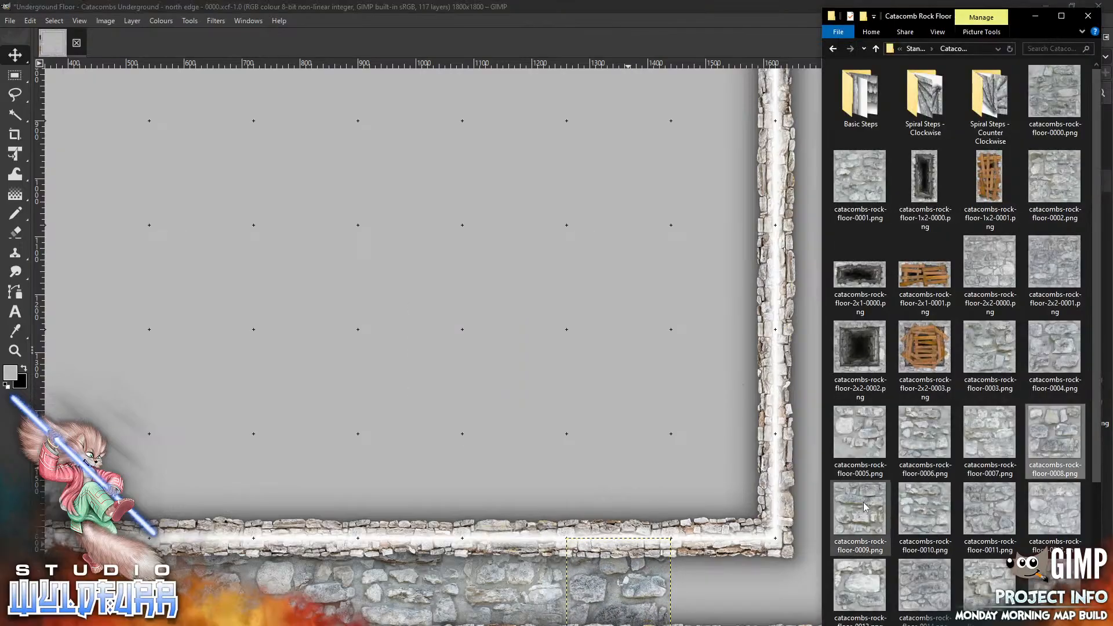
{"action": "mouse_move", "coordinate": [864, 503]}
{"action": "left_mouse_down"}
{"action": "mouse_move", "coordinate": [455, 322]}
{"action": "mouse_move", "coordinate": [437, 328]}
{"action": "mouse_move", "coordinate": [719, 543]}
{"action": "mouse_move", "coordinate": [689, 553]}
{"action": "left_mouse_up"}
{"action": "key", "text": "alt+Tab"}
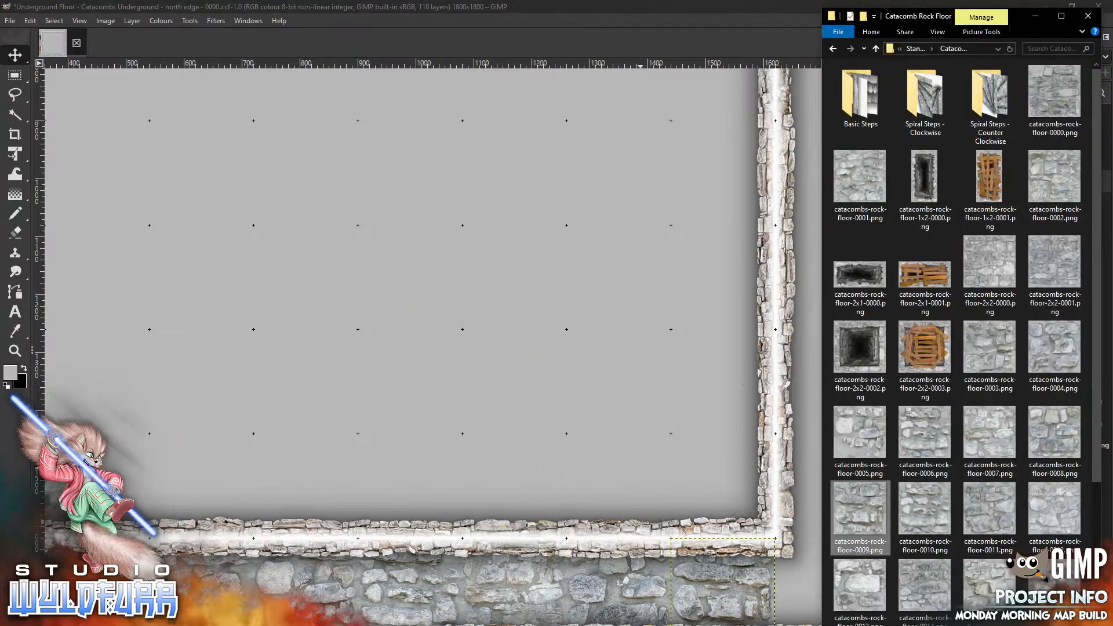
{"action": "left_click_drag", "start_coordinate": [926, 499], "coordinate": [787, 516]}
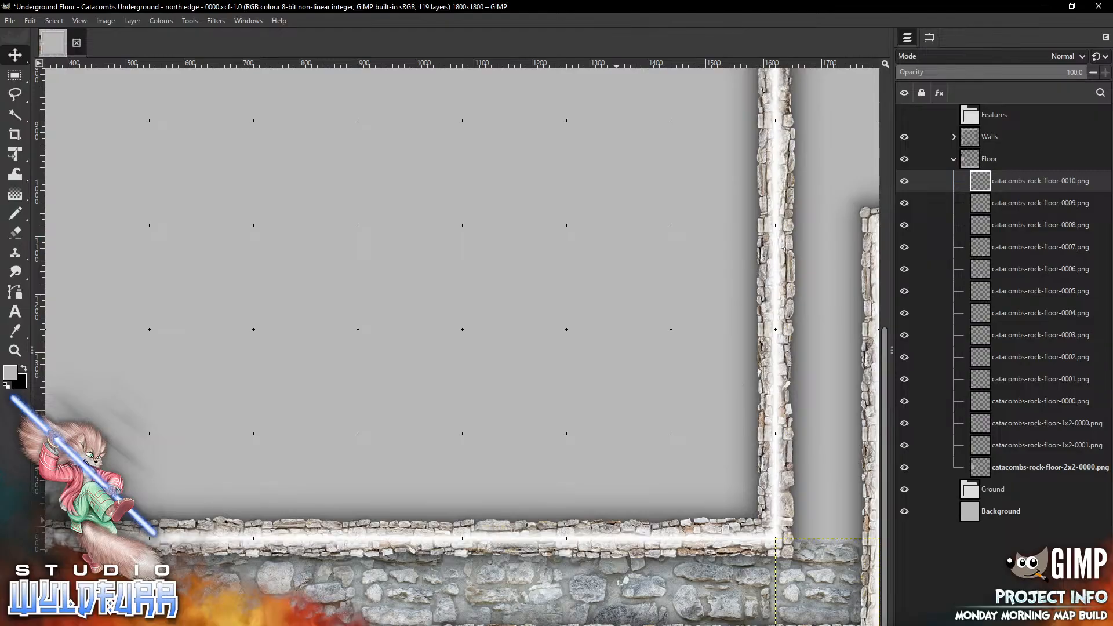
Add catacombs-rock-floor-0011.png and catacombs-rock-floor-0012.png, moving them northward up the east corridor
{"action": "key", "text": "alt+Tab"}
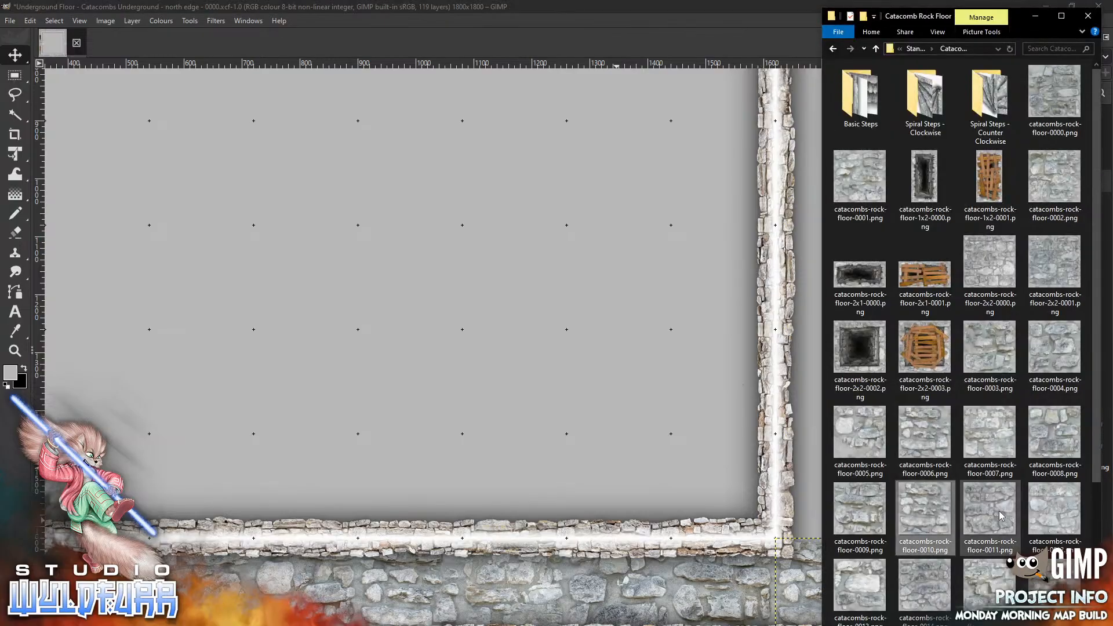
{"action": "left_click_drag", "start_coordinate": [1000, 513], "coordinate": [493, 354]}
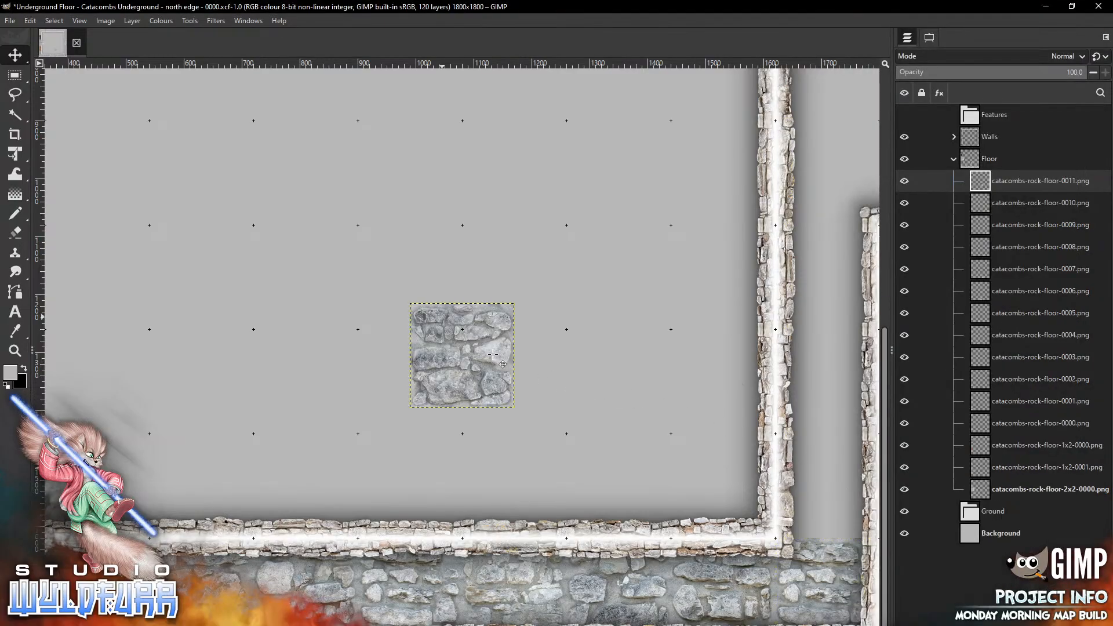
{"action": "mouse_move", "coordinate": [442, 316]}
{"action": "left_mouse_down"}
{"action": "mouse_move", "coordinate": [521, 430]}
{"action": "mouse_move", "coordinate": [813, 457]}
{"action": "mouse_move", "coordinate": [803, 447]}
{"action": "left_mouse_up"}
{"action": "key", "text": "alt+Tab"}
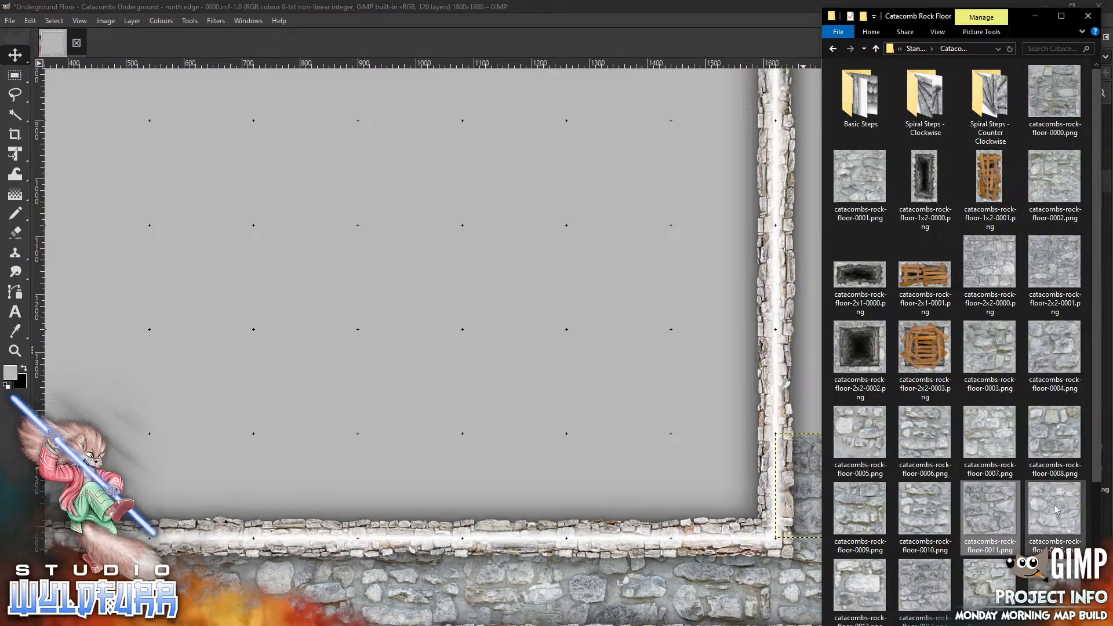
{"action": "left_click_drag", "start_coordinate": [464, 285], "coordinate": [464, 285]}
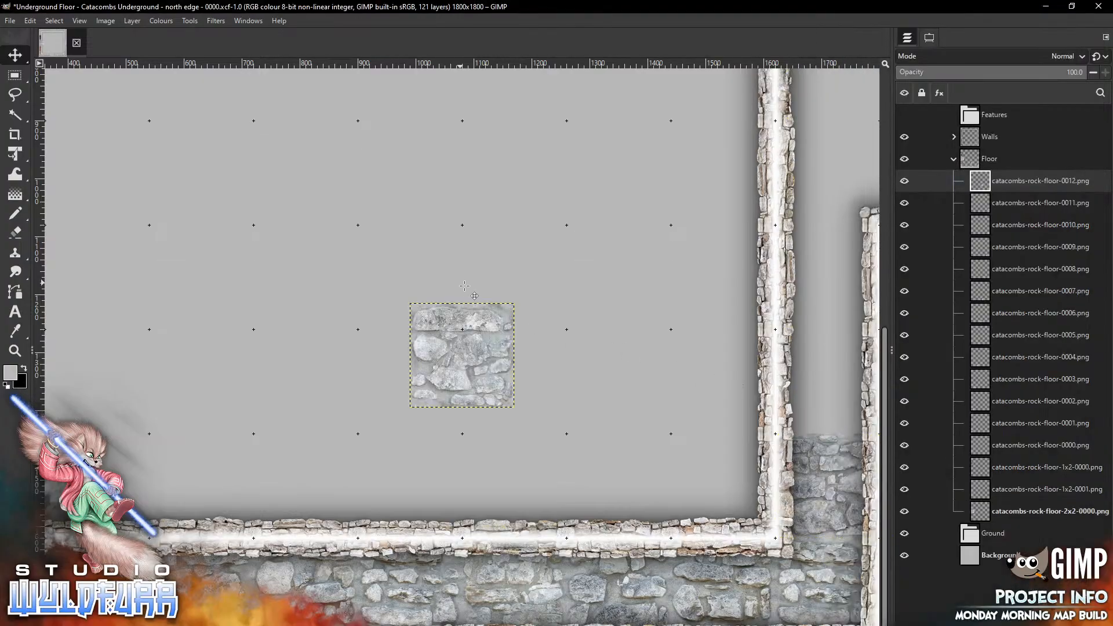
{"action": "mouse_move", "coordinate": [434, 321]}
{"action": "left_mouse_down"}
{"action": "mouse_move", "coordinate": [688, 403]}
{"action": "mouse_move", "coordinate": [811, 353]}
{"action": "mouse_move", "coordinate": [798, 341]}
{"action": "left_mouse_up"}
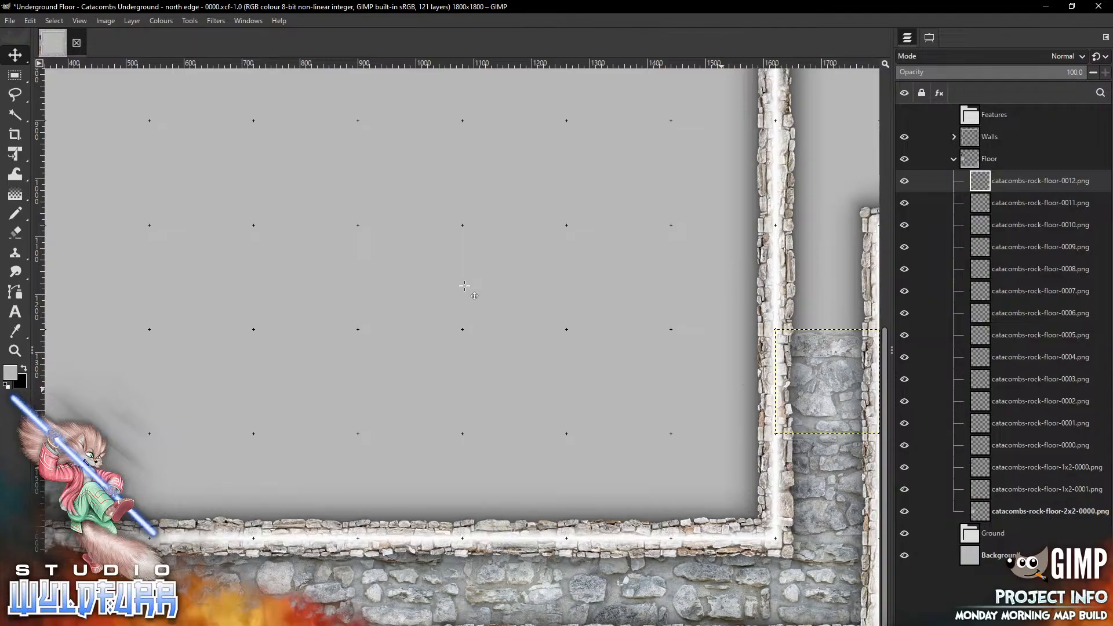
Continue the east corridor floor northward with catacombs-rock-floor-0013.png and catacombs-rock-floor-0014.png
{"action": "key", "text": "alt+Tab"}
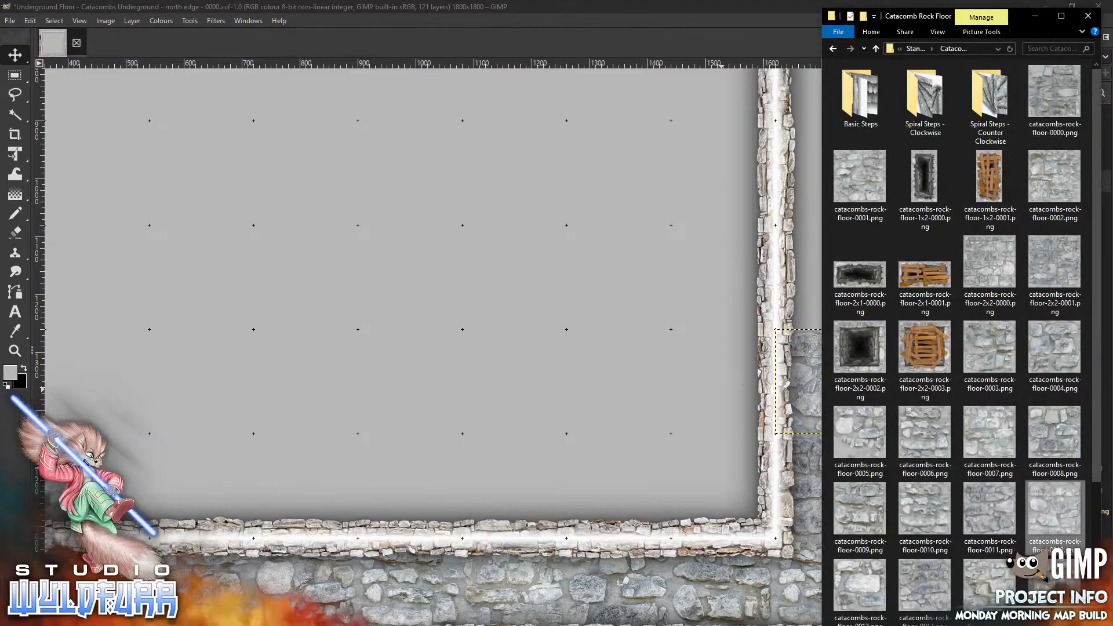
{"action": "left_click_drag", "start_coordinate": [874, 583], "coordinate": [556, 400]}
{"action": "left_click_drag", "start_coordinate": [417, 307], "coordinate": [417, 308]}
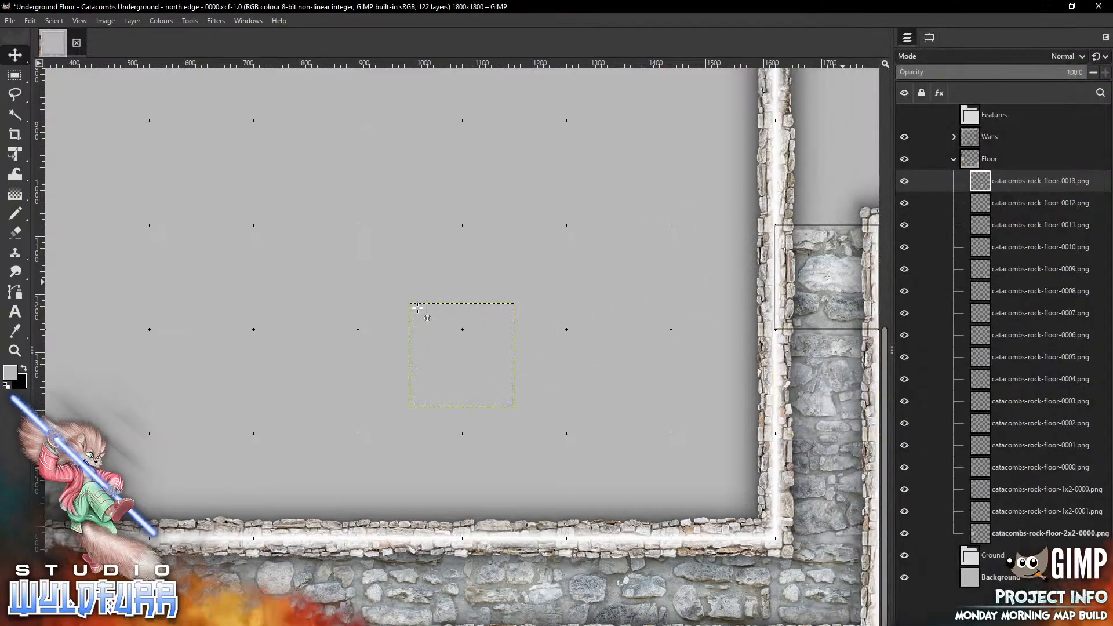
{"action": "key", "text": "alt+Tab"}
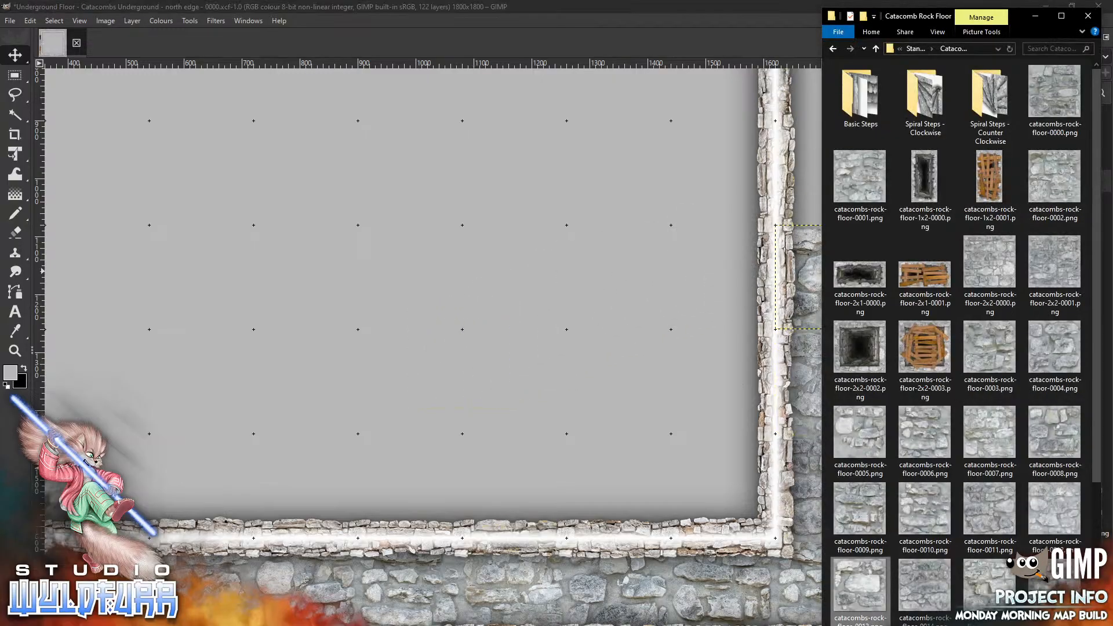
{"action": "left_click_drag", "start_coordinate": [913, 574], "coordinate": [459, 258]}
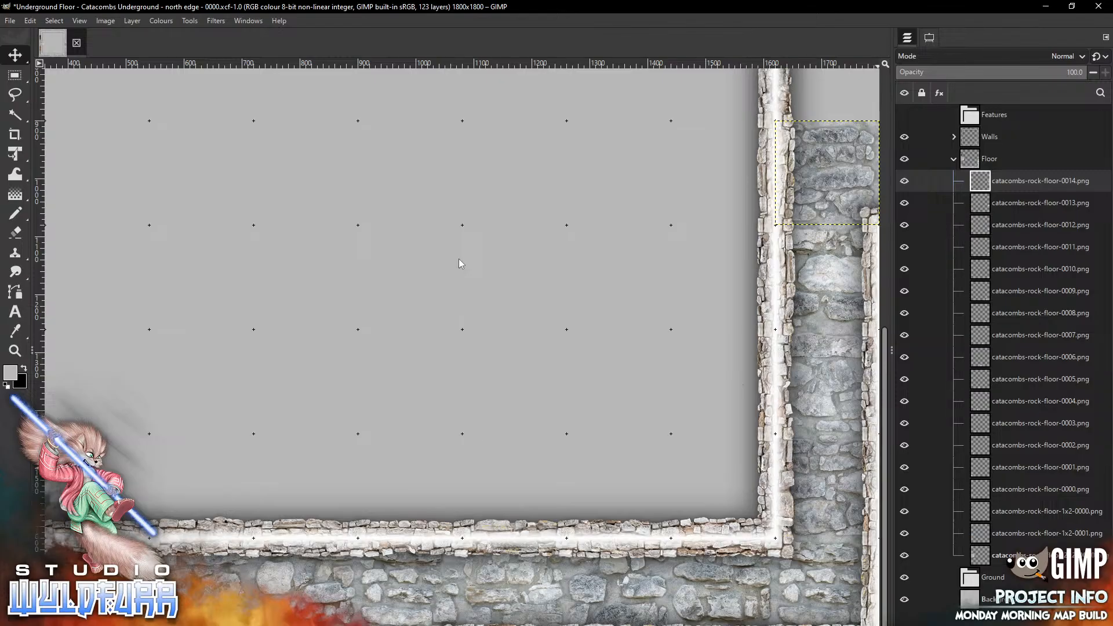
Place catacombs-rock-floor-0015.png in the east corridor just north of the previous floor tile
{"action": "scroll", "coordinate": [459, 263], "scroll_direction": "up", "scroll_amount": 10}
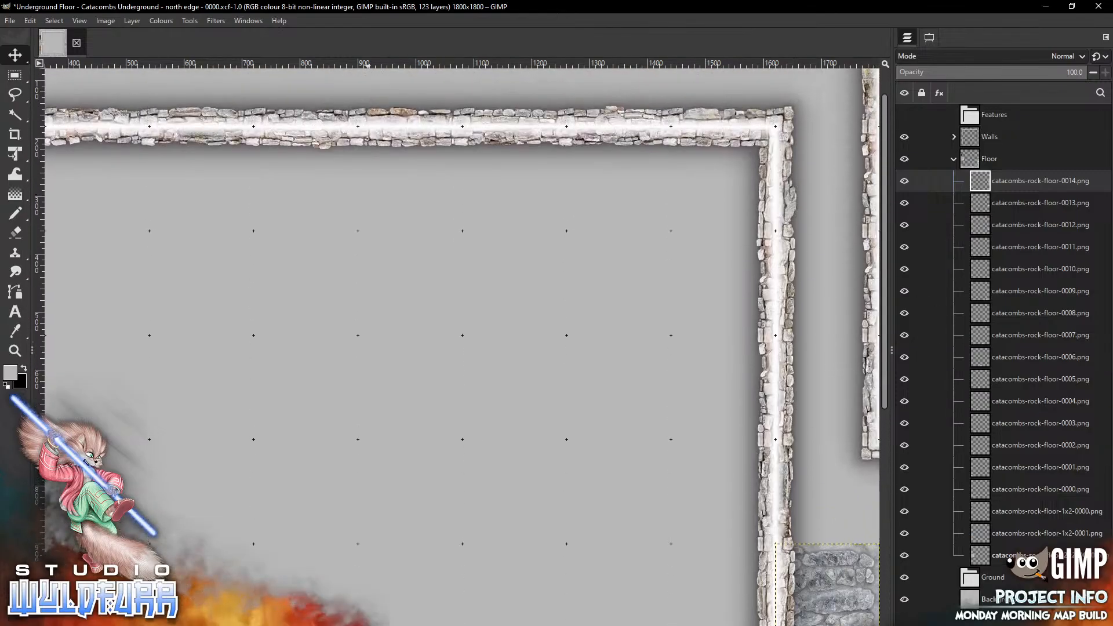
{"action": "scroll", "coordinate": [367, 262], "scroll_direction": "up", "scroll_amount": 1}
{"action": "key", "text": "alt+Tab"}
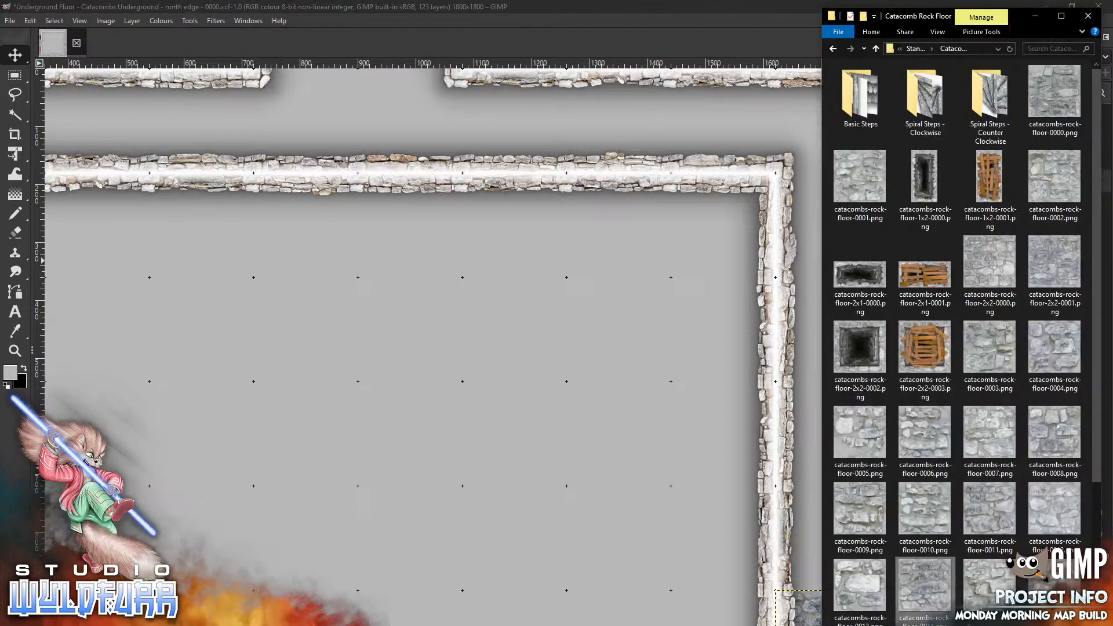
{"action": "mouse_move", "coordinate": [990, 582]}
{"action": "left_mouse_down"}
{"action": "mouse_move", "coordinate": [957, 579]}
{"action": "mouse_move", "coordinate": [462, 383]}
{"action": "mouse_move", "coordinate": [817, 509]}
{"action": "mouse_move", "coordinate": [817, 555]}
{"action": "mouse_move", "coordinate": [827, 538]}
{"action": "left_mouse_up"}
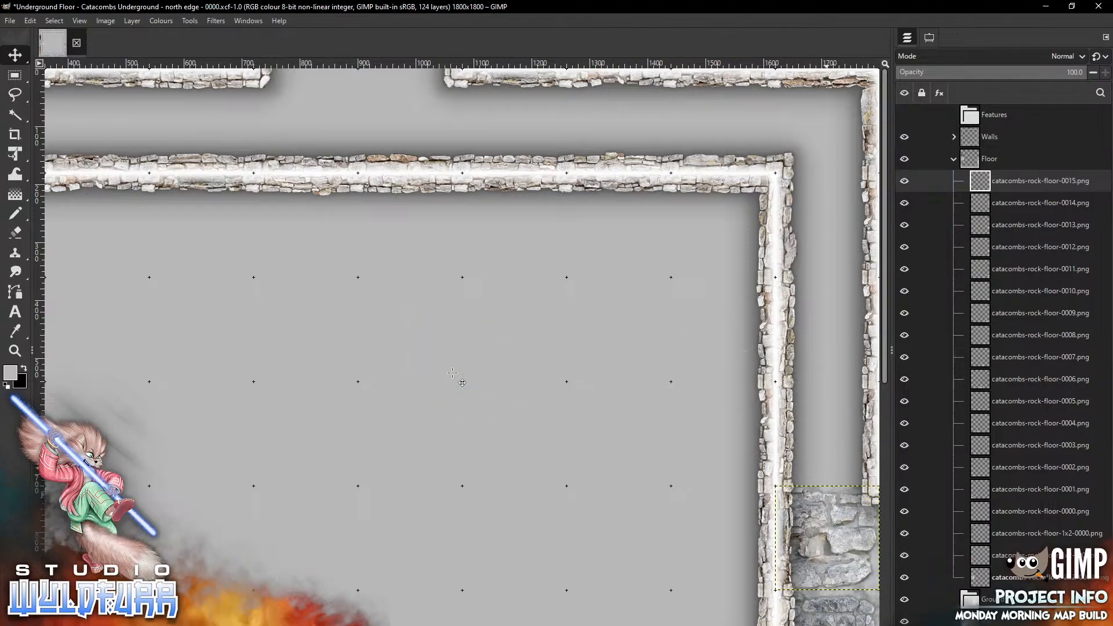
Place catacombs-rock-floor-0016.png in the east corridor just north of the previous floor tile
{"action": "key", "text": "alt+Tab"}
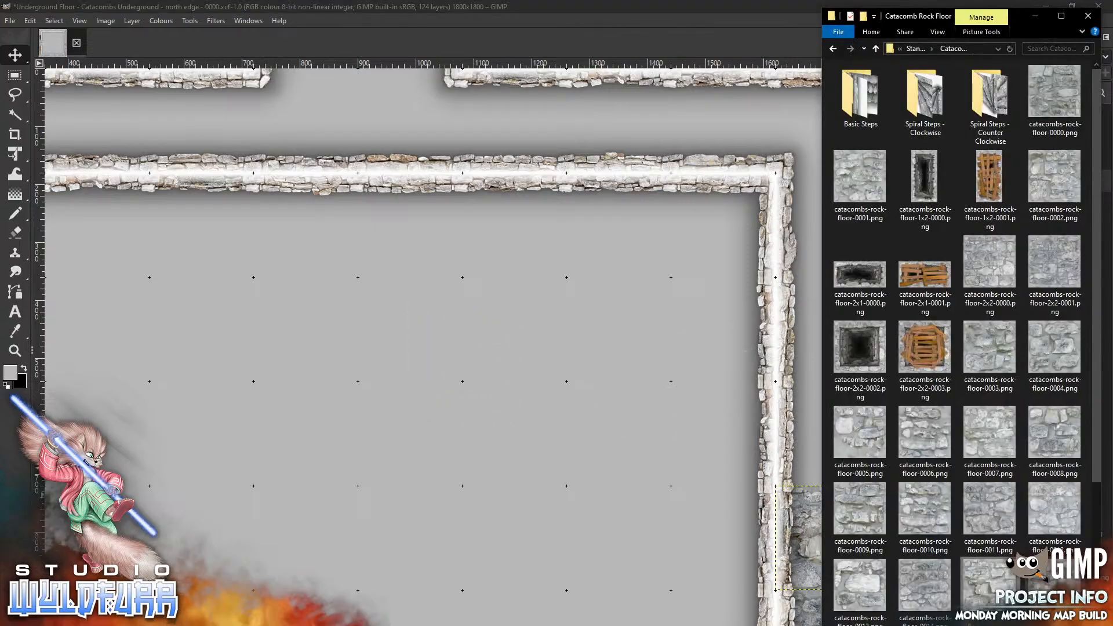
{"action": "left_click_drag", "start_coordinate": [435, 401], "coordinate": [435, 401]}
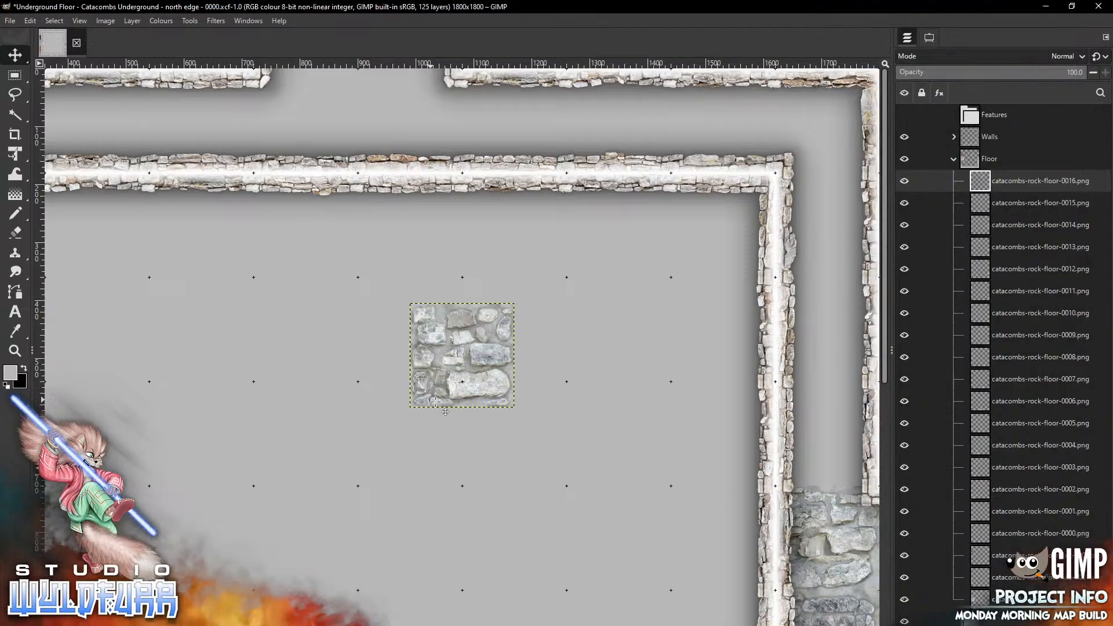
{"action": "left_click_drag", "start_coordinate": [455, 326], "coordinate": [818, 397]}
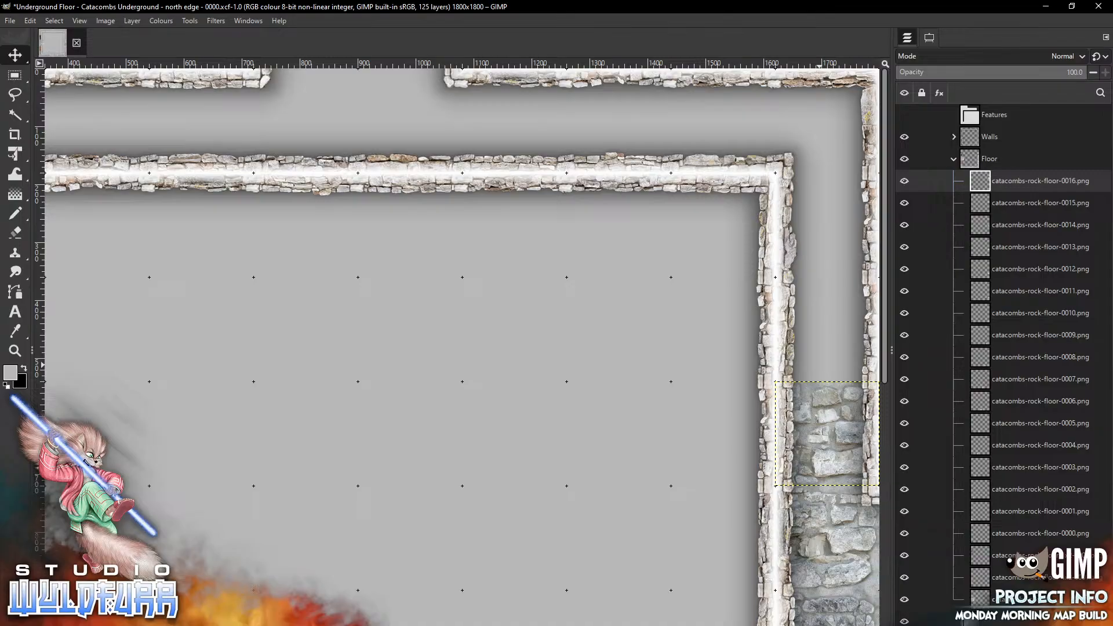
Add catacombs-rock-floor-0017.png and move it further north up the east corridor
{"action": "key", "text": "alt+Tab"}
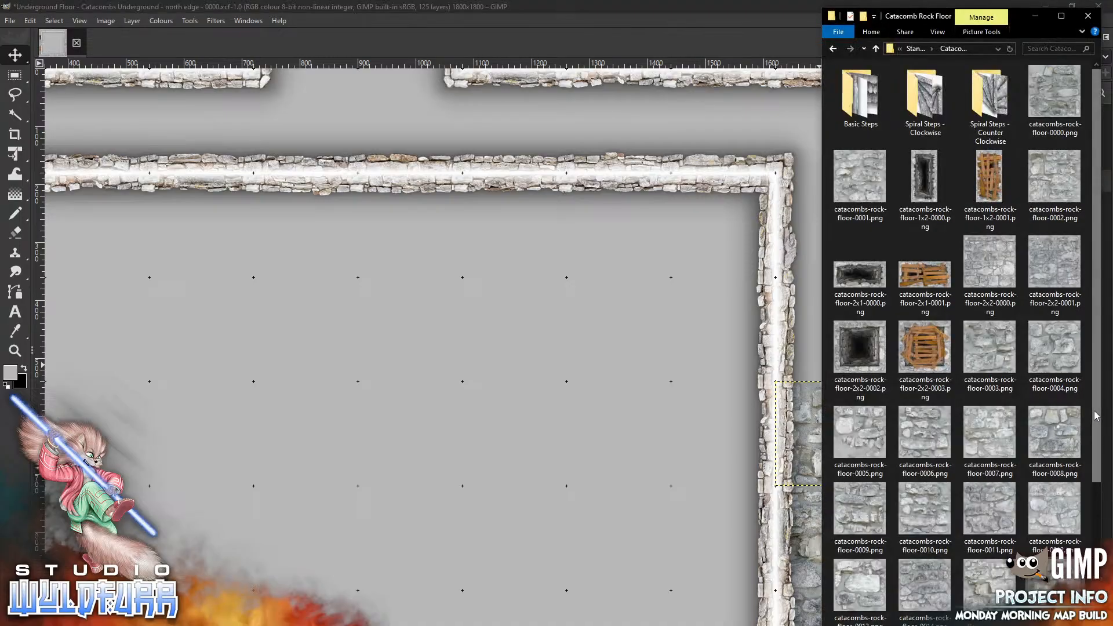
{"action": "scroll", "coordinate": [1055, 383], "scroll_direction": "down", "scroll_amount": 3}
{"action": "left_click_drag", "start_coordinate": [864, 449], "coordinate": [439, 392]}
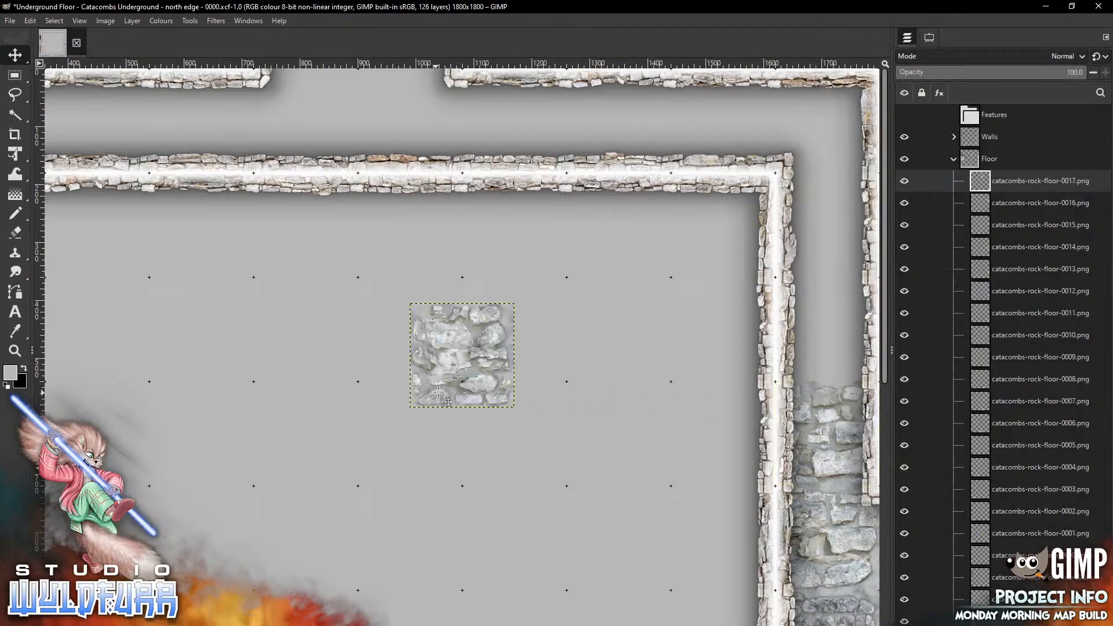
{"action": "left_click_drag", "start_coordinate": [462, 354], "coordinate": [828, 329]}
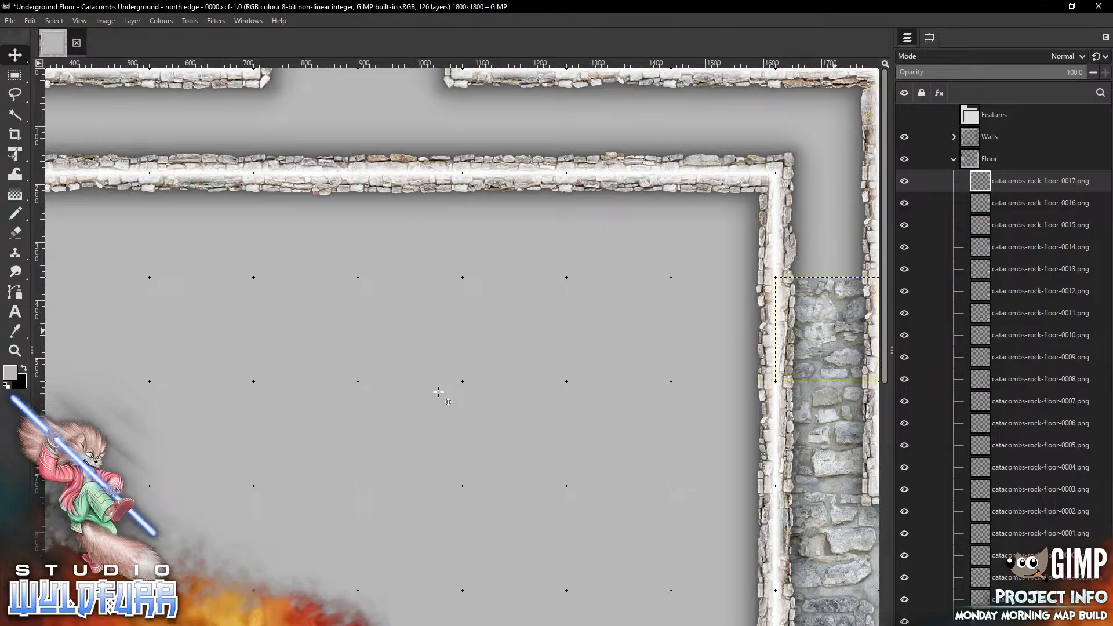
Place catacombs-rock-floor-0018.png and catacombs-rock-floor-0019.png at the top of the east corridor up to the northeast corner
{"action": "key", "text": "alt+Tab"}
{"action": "left_click_drag", "start_coordinate": [926, 455], "coordinate": [827, 225]}
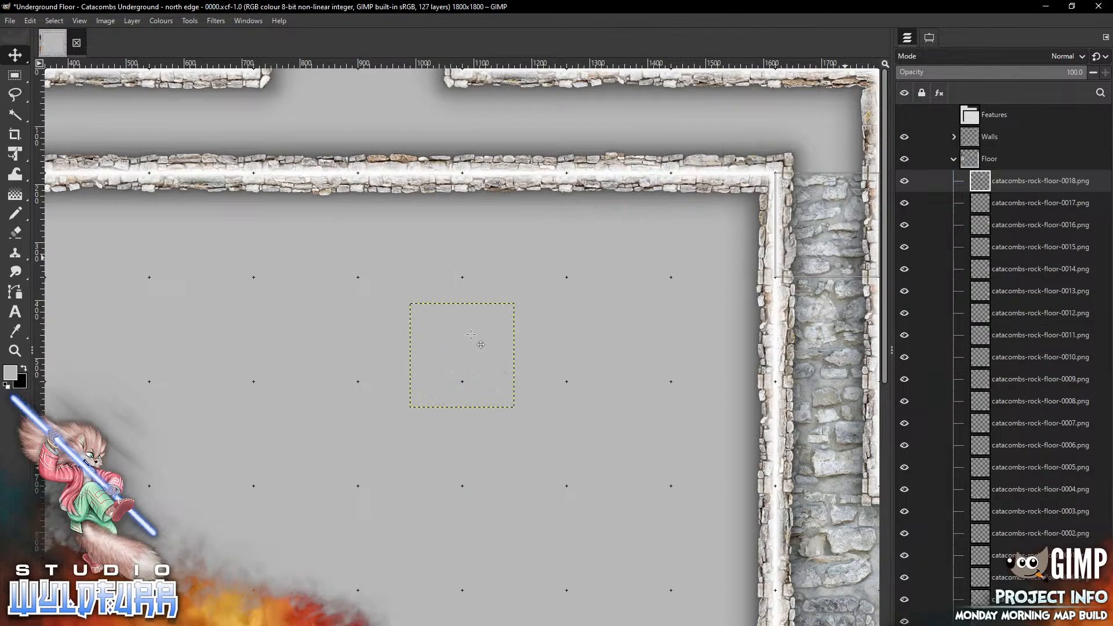
{"action": "key", "text": "alt+Tab"}
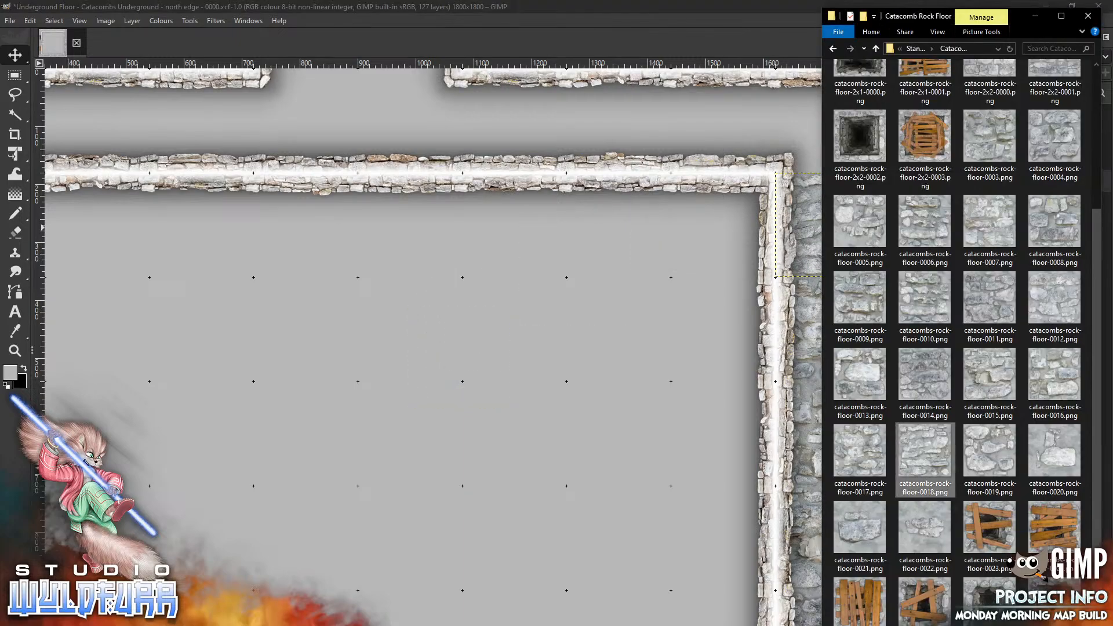
{"action": "left_click_drag", "start_coordinate": [990, 454], "coordinate": [828, 120]}
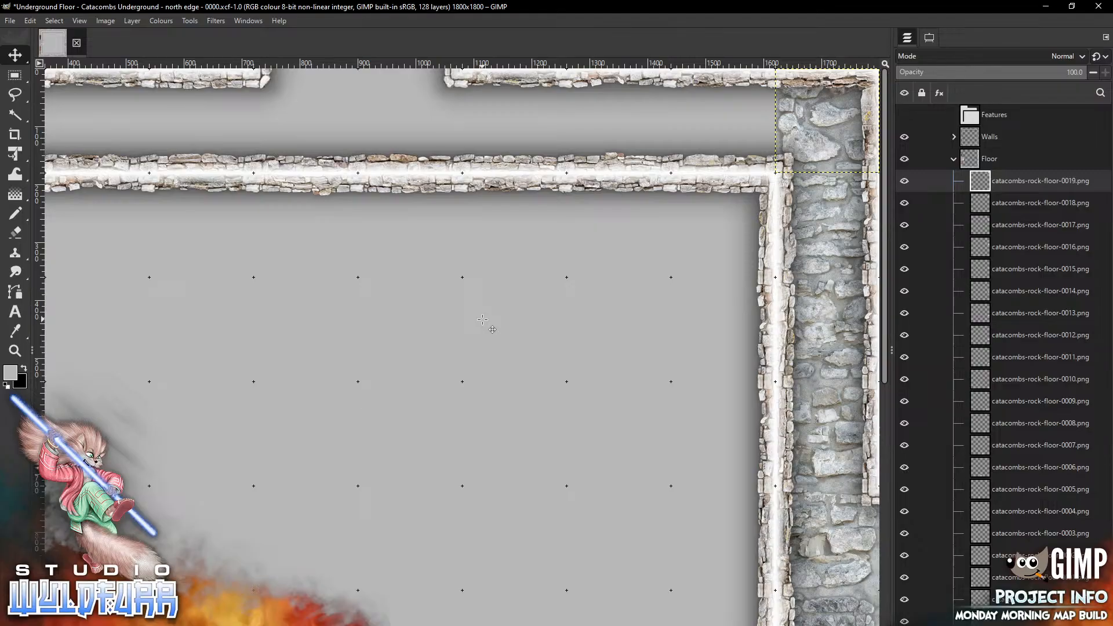
Place catacombs-rock-floor-0020.png in the north corridor just west of the northeast corner
{"action": "key", "text": "alt+Tab"}
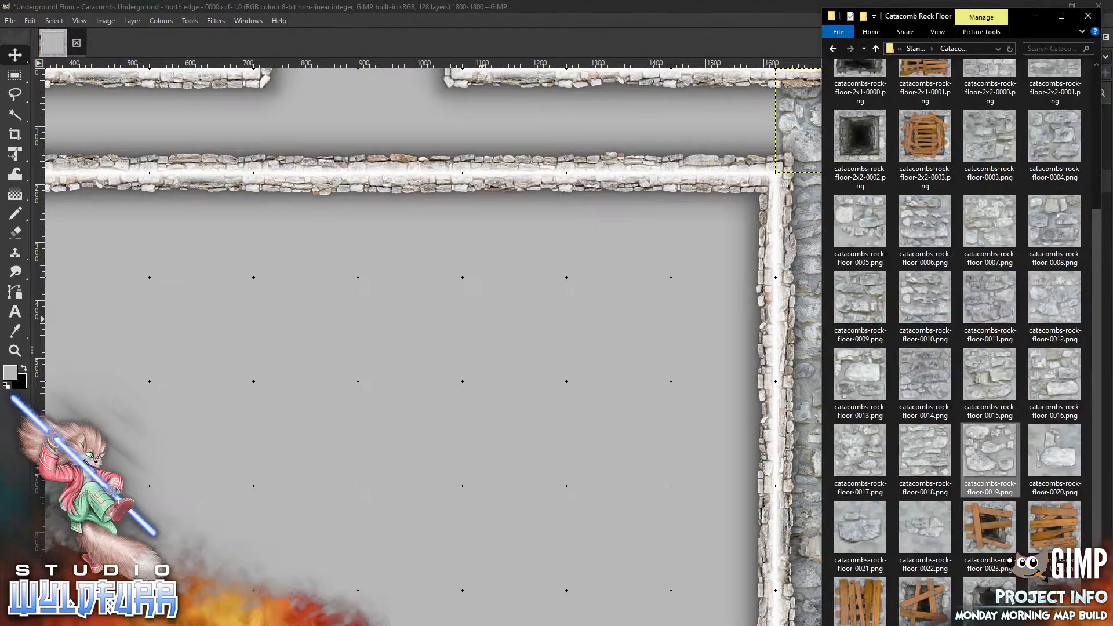
{"action": "left_click", "coordinate": [1056, 452]}
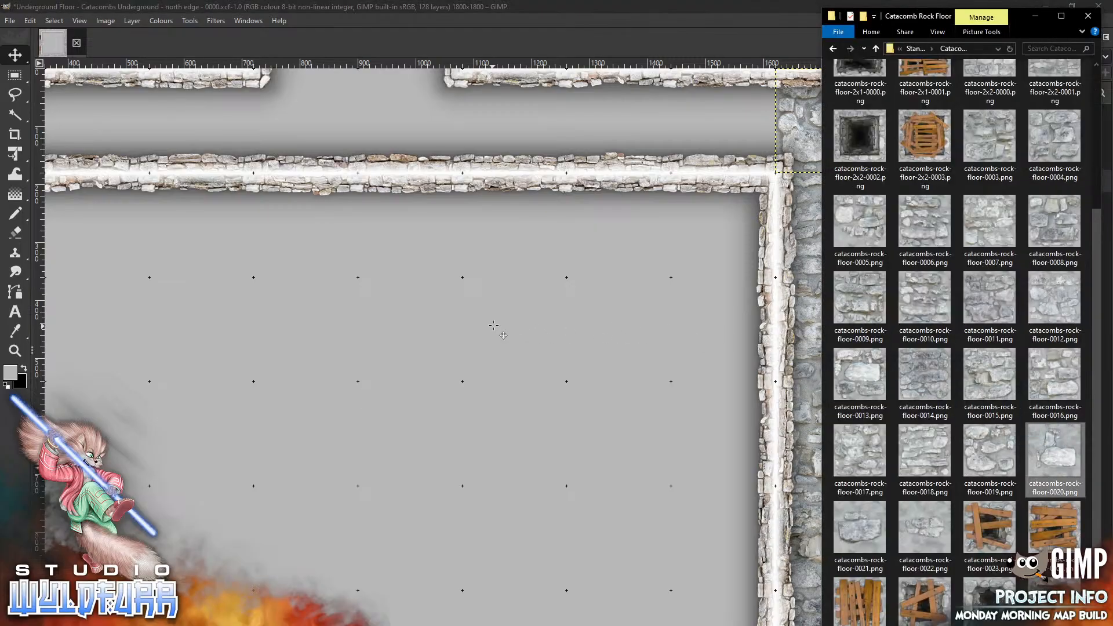
{"action": "mouse_move", "coordinate": [493, 326]}
{"action": "left_mouse_down"}
{"action": "mouse_move", "coordinate": [725, 118]}
{"action": "mouse_move", "coordinate": [760, 101]}
{"action": "mouse_move", "coordinate": [754, 91]}
{"action": "left_mouse_up"}
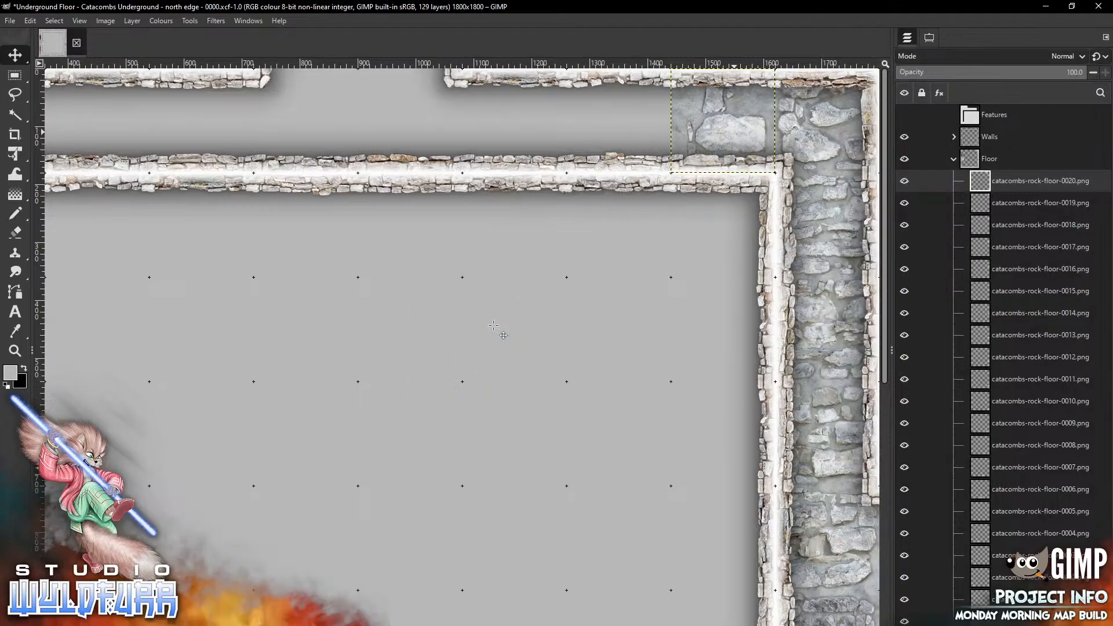
Continue the north corridor floor westward with catacombs-rock-floor-0022.png and catacombs-rock-floor-0021.png
{"action": "key", "text": "alt+Tab"}
{"action": "left_click_drag", "start_coordinate": [933, 529], "coordinate": [617, 120]}
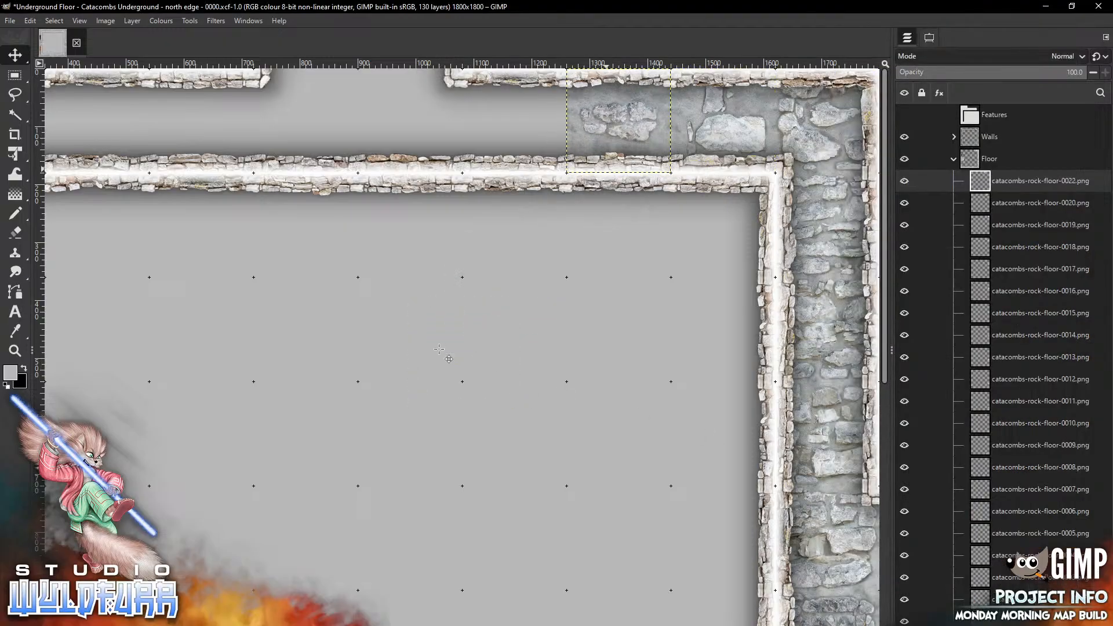
{"action": "key", "text": "alt+Tab"}
{"action": "left_click_drag", "start_coordinate": [854, 529], "coordinate": [414, 313]}
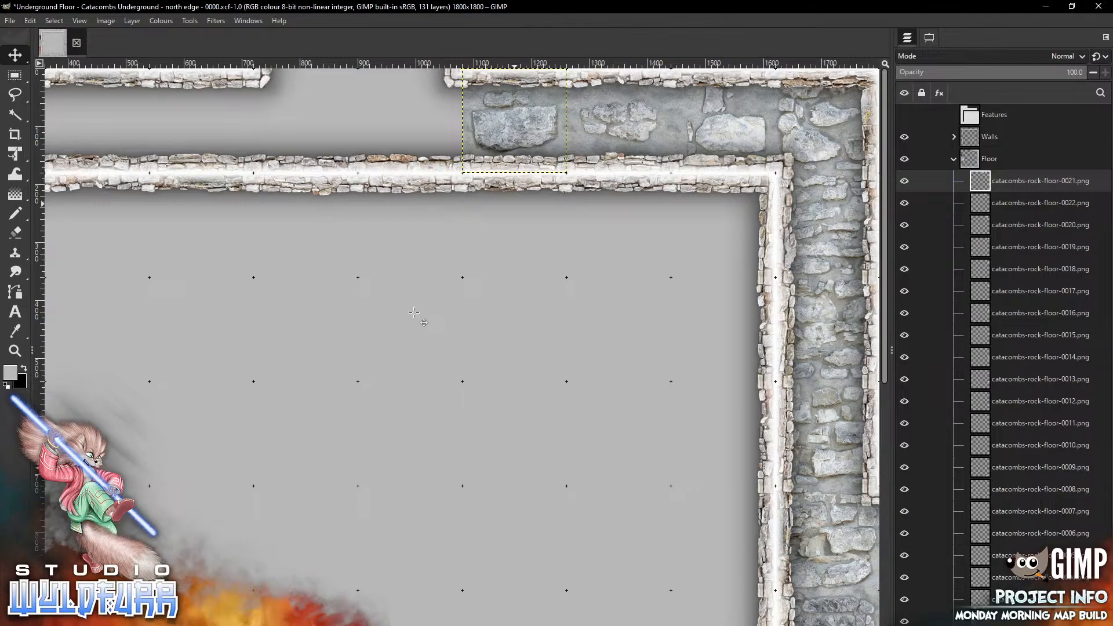
Add second copies of catacombs-rock-floor-0019.png and catacombs-rock-floor-0018.png further west along the north corridor
{"action": "scroll", "coordinate": [414, 317], "scroll_direction": "left", "scroll_amount": 6}
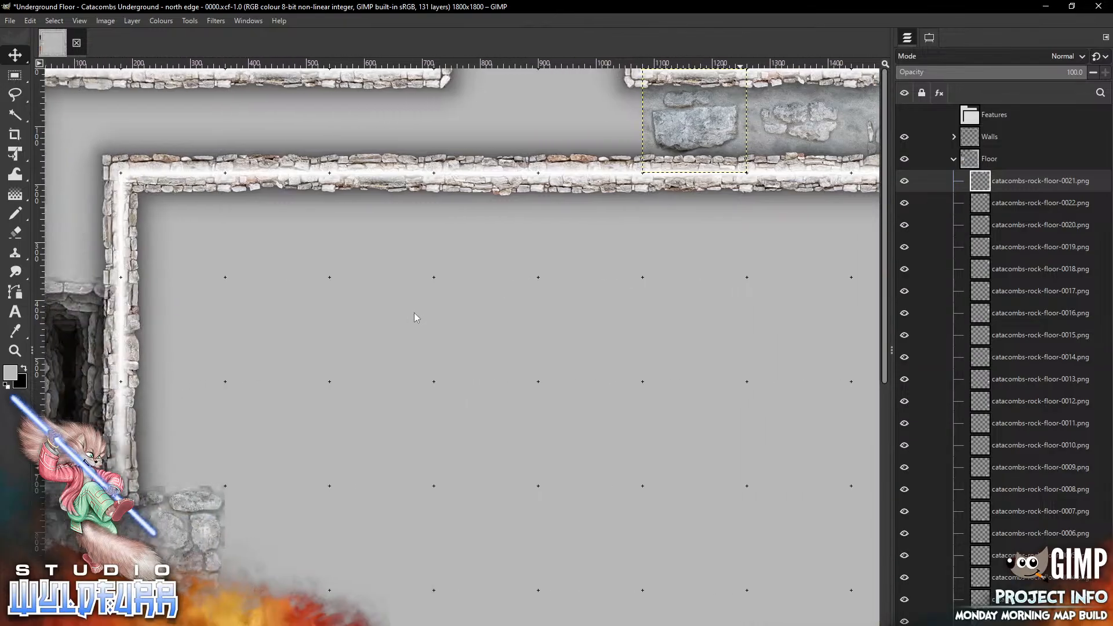
{"action": "key", "text": "alt+Tab"}
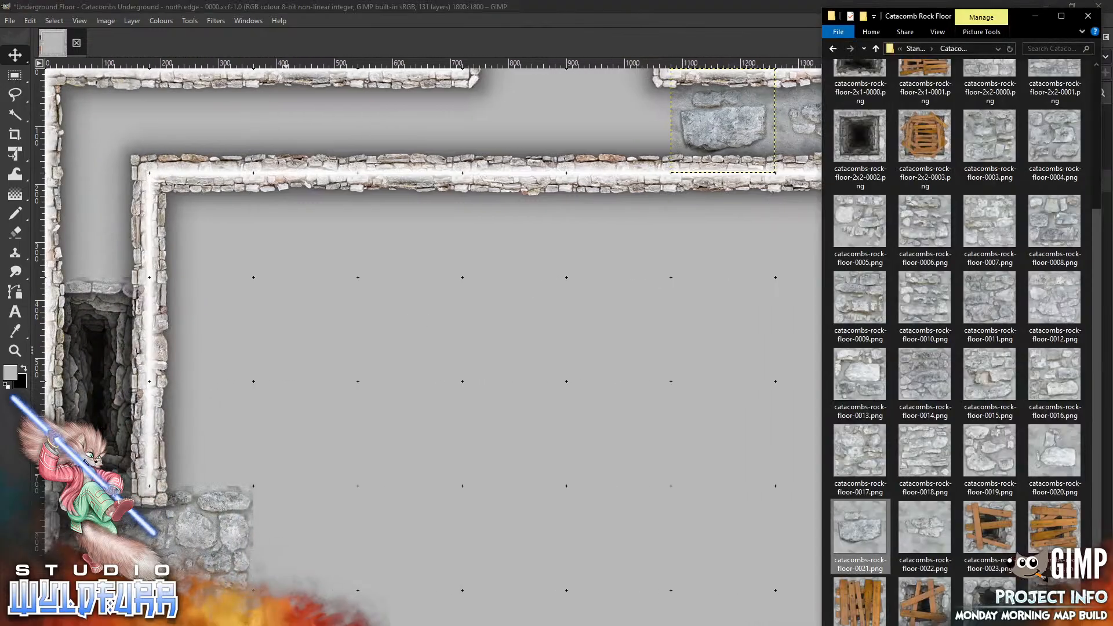
{"action": "left_click_drag", "start_coordinate": [981, 454], "coordinate": [517, 311]}
{"action": "left_click_drag", "start_coordinate": [461, 355], "coordinate": [619, 120]}
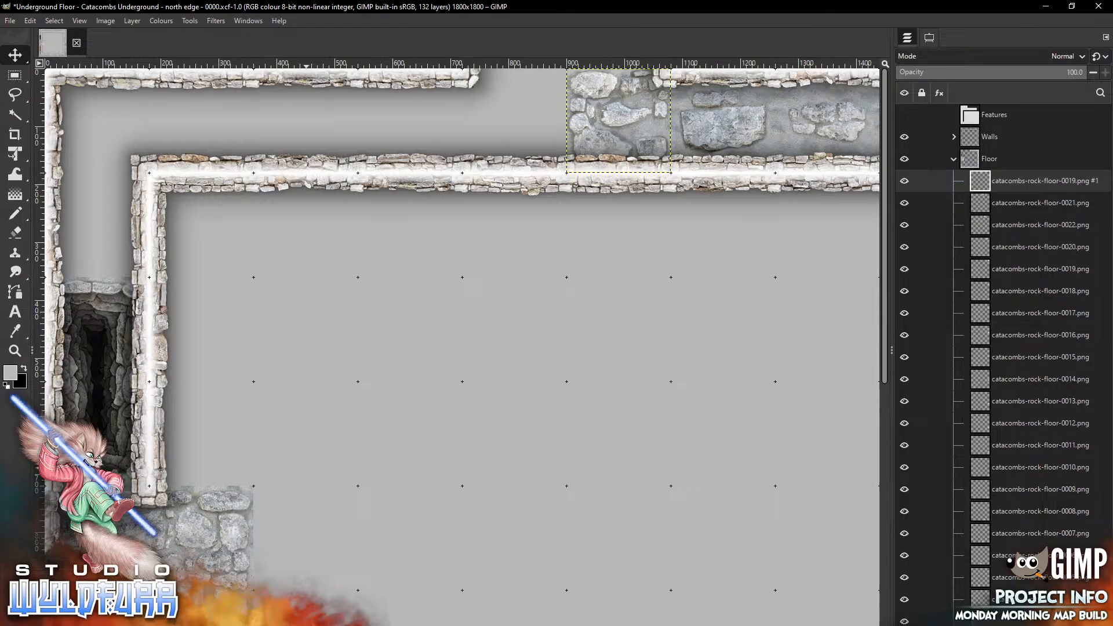
{"action": "key", "text": "alt+Tab"}
{"action": "mouse_move", "coordinate": [935, 460]}
{"action": "left_mouse_down"}
{"action": "mouse_move", "coordinate": [454, 371]}
{"action": "mouse_move", "coordinate": [594, 171]}
{"action": "mouse_move", "coordinate": [534, 155]}
{"action": "left_mouse_up"}
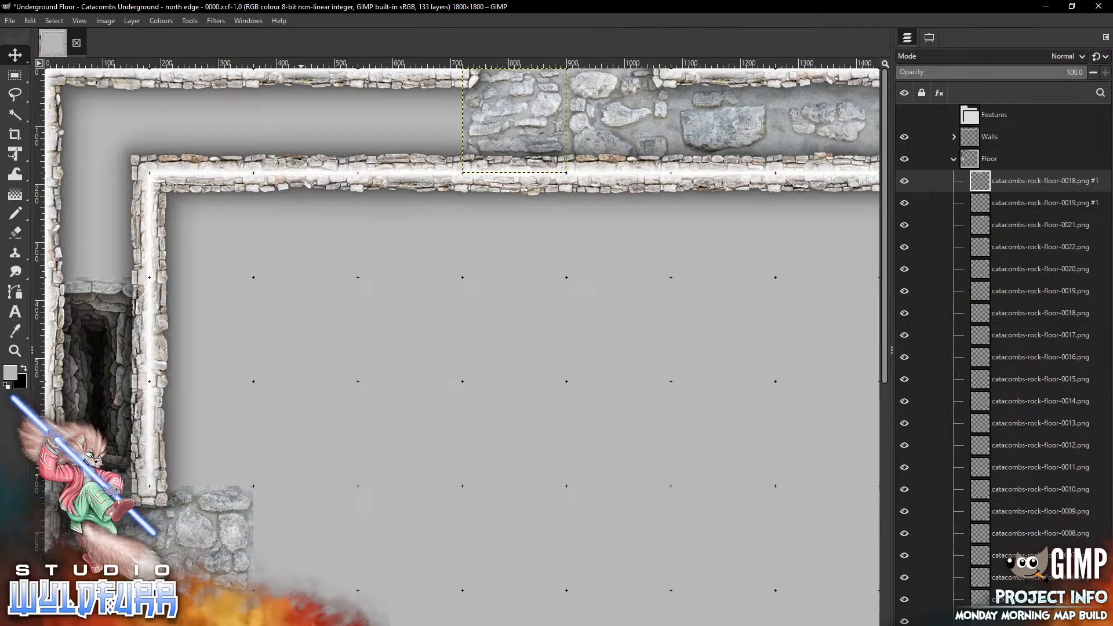
Place copies of catacombs-rock-floor-0017.png and catacombs-rock-floor-0016.png continuing west along the north corridor
{"action": "key", "text": "alt+Tab"}
{"action": "left_click_drag", "start_coordinate": [869, 454], "coordinate": [425, 348]}
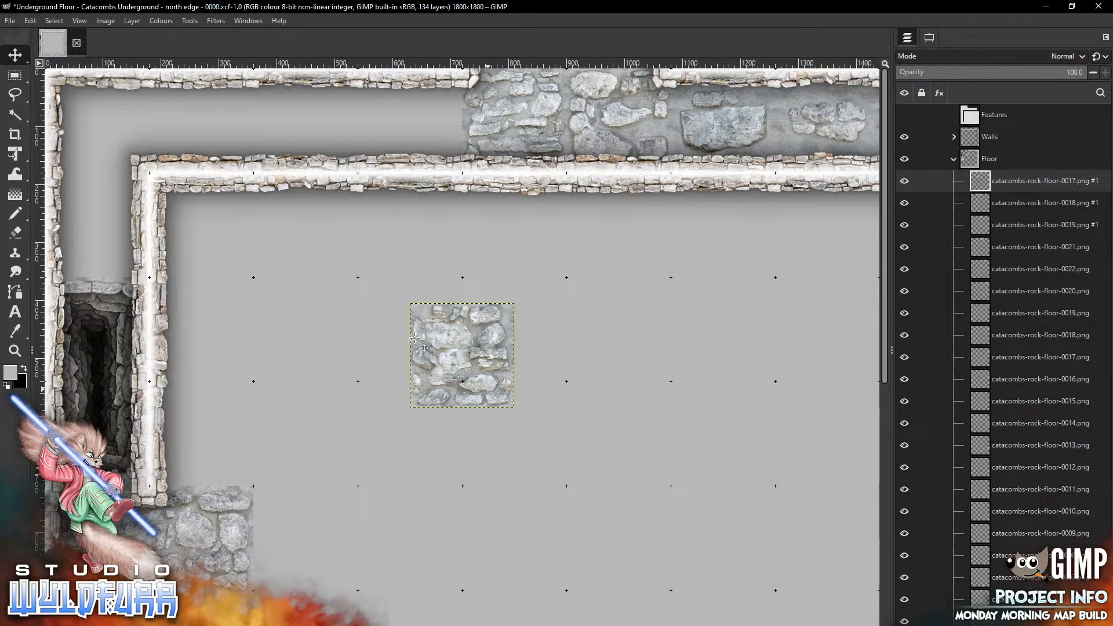
{"action": "mouse_move", "coordinate": [486, 370]}
{"action": "left_mouse_down"}
{"action": "mouse_move", "coordinate": [465, 137]}
{"action": "mouse_move", "coordinate": [434, 136]}
{"action": "left_mouse_up"}
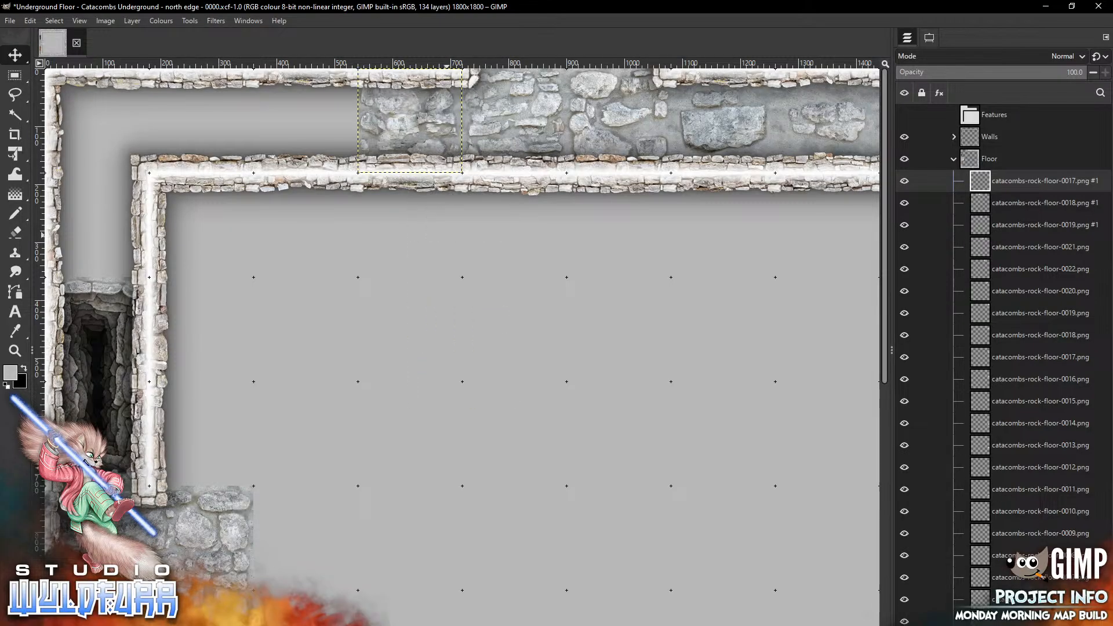
{"action": "key", "text": "alt+Tab"}
{"action": "left_click_drag", "start_coordinate": [1047, 383], "coordinate": [345, 416]}
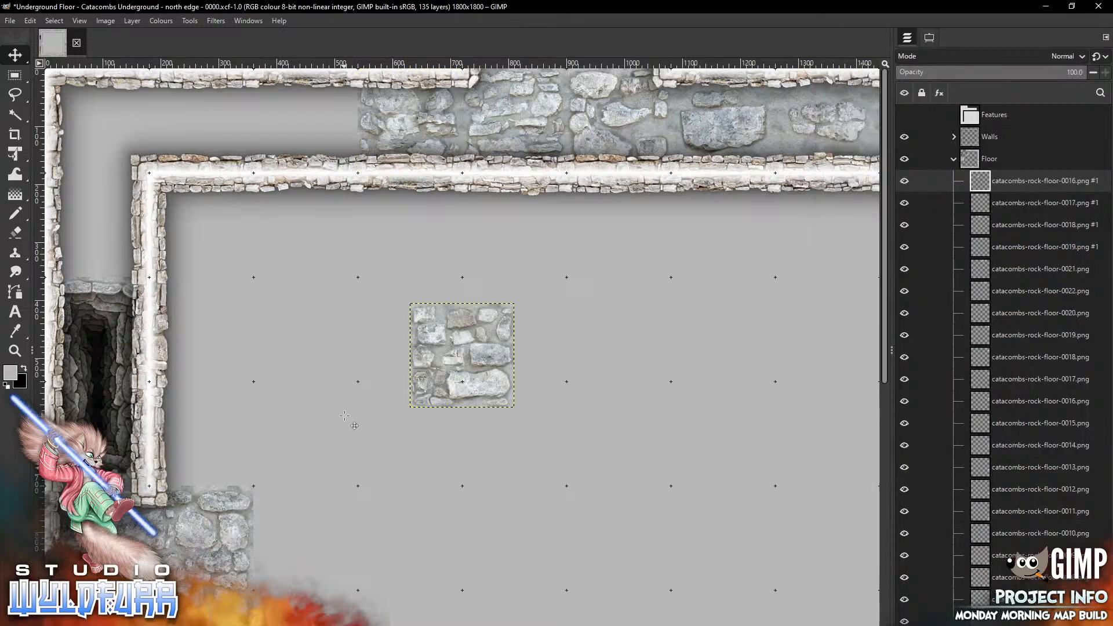
{"action": "left_click", "coordinate": [483, 427]}
{"action": "left_click_drag", "start_coordinate": [471, 350], "coordinate": [313, 120]}
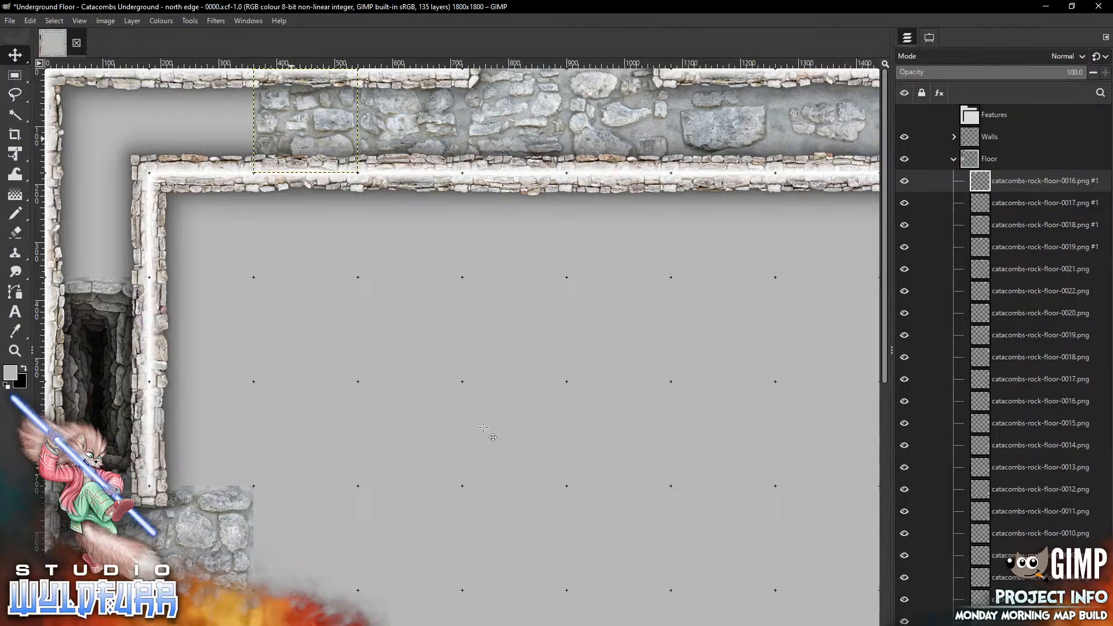
Place a copy of catacombs-rock-floor-0015.png near the north corridor's west end and a copy of 0014 in the west corridor
{"action": "key", "text": "alt+Tab"}
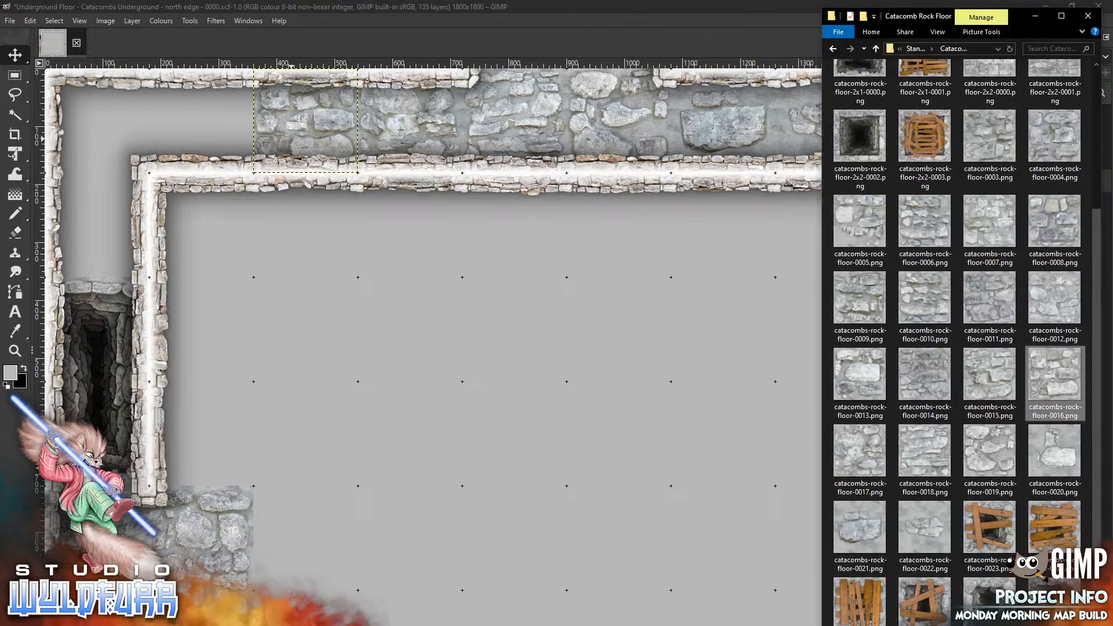
{"action": "left_click_drag", "start_coordinate": [974, 378], "coordinate": [354, 368]}
{"action": "mouse_move", "coordinate": [490, 380]}
{"action": "left_mouse_down"}
{"action": "mouse_move", "coordinate": [382, 274]}
{"action": "mouse_move", "coordinate": [225, 149]}
{"action": "left_mouse_up"}
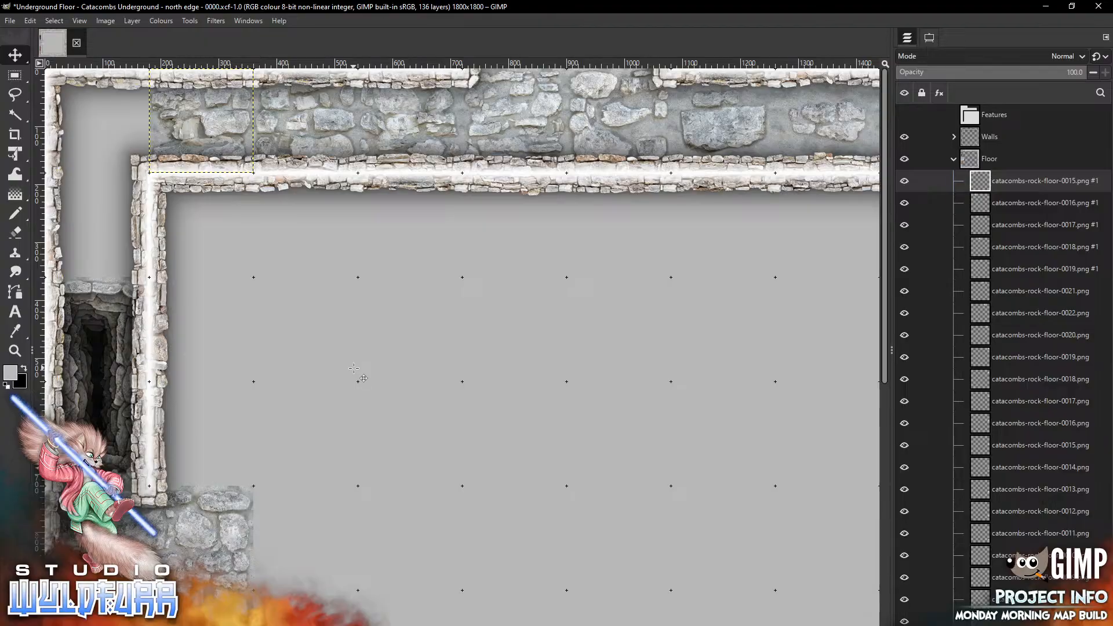
{"action": "key", "text": "alt+Tab"}
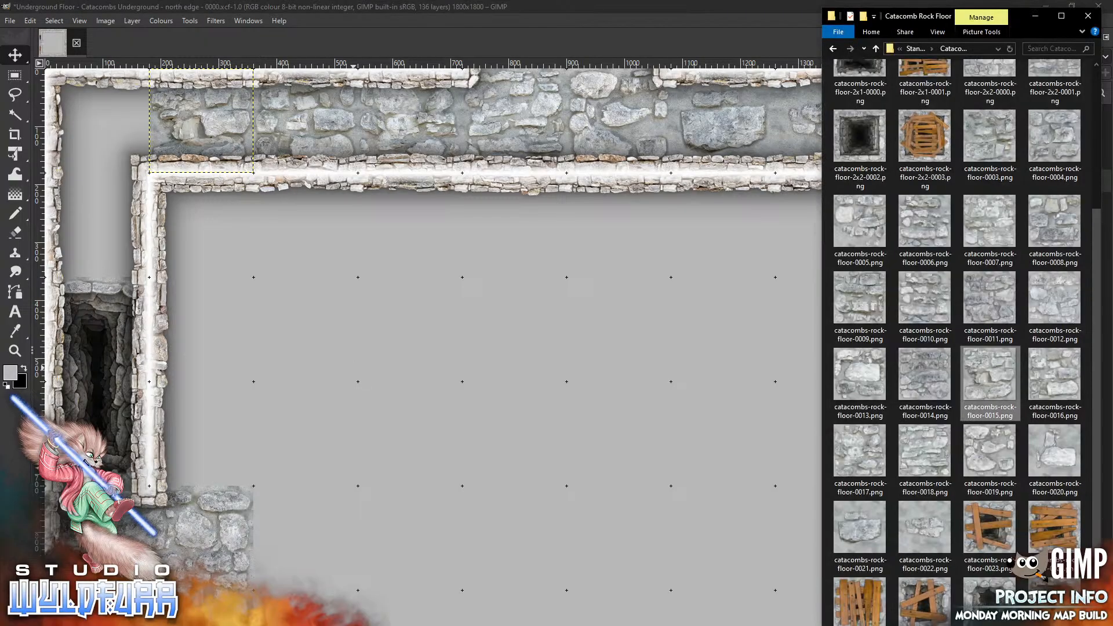
{"action": "left_click_drag", "start_coordinate": [925, 374], "coordinate": [420, 425]}
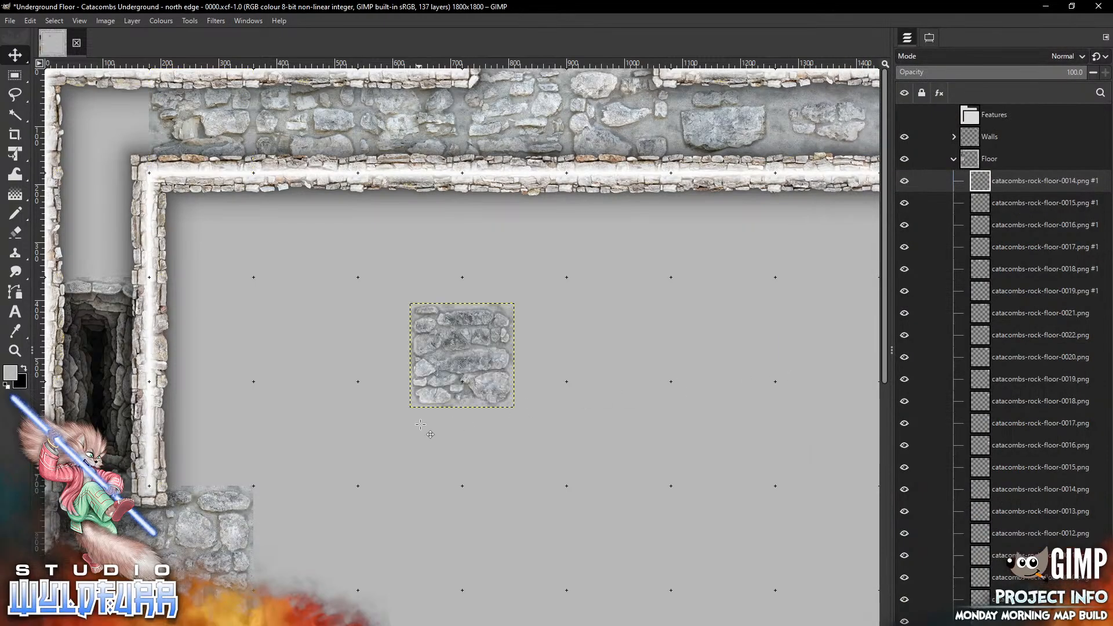
{"action": "mouse_move", "coordinate": [493, 383]}
{"action": "left_mouse_down"}
{"action": "mouse_move", "coordinate": [376, 263]}
{"action": "mouse_move", "coordinate": [169, 239]}
{"action": "mouse_move", "coordinate": [128, 253]}
{"action": "left_mouse_up"}
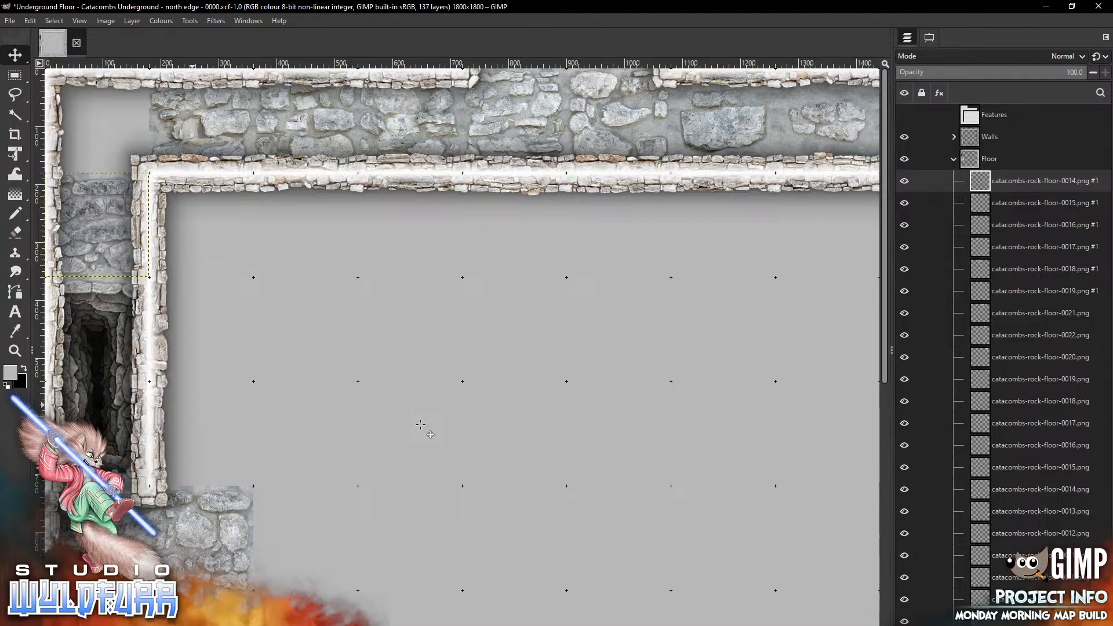
Fill the northwest corner with a copy of catacombs-rock-floor-0013.png
{"action": "key", "text": "alt+Tab"}
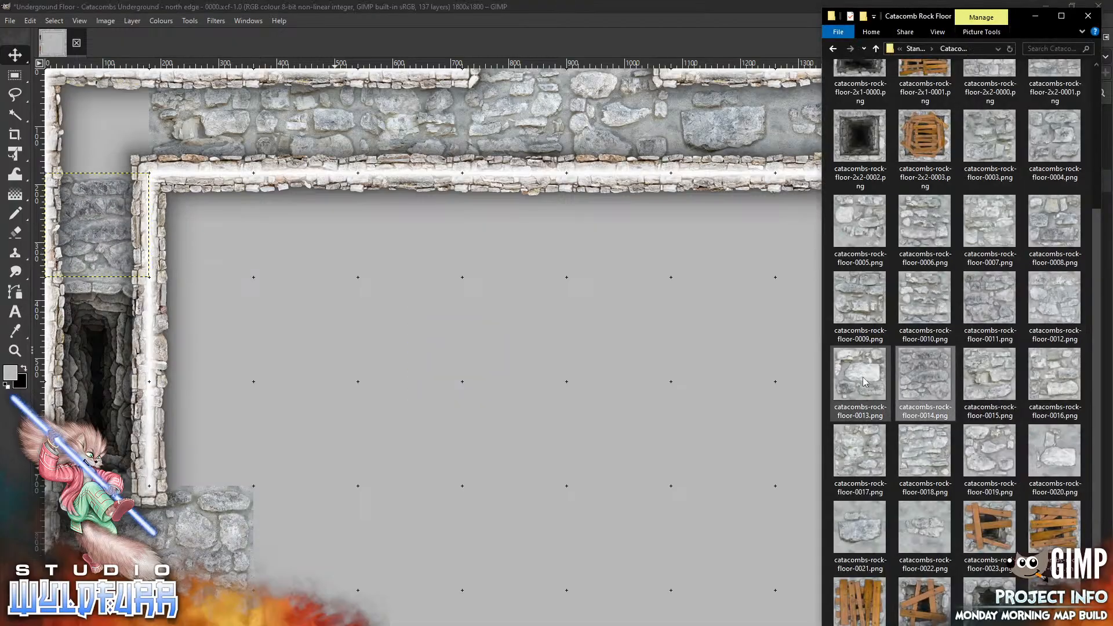
{"action": "mouse_move", "coordinate": [861, 377]}
{"action": "left_mouse_down"}
{"action": "mouse_move", "coordinate": [429, 391]}
{"action": "mouse_move", "coordinate": [490, 376]}
{"action": "mouse_move", "coordinate": [217, 175]}
{"action": "mouse_move", "coordinate": [130, 149]}
{"action": "left_mouse_up"}
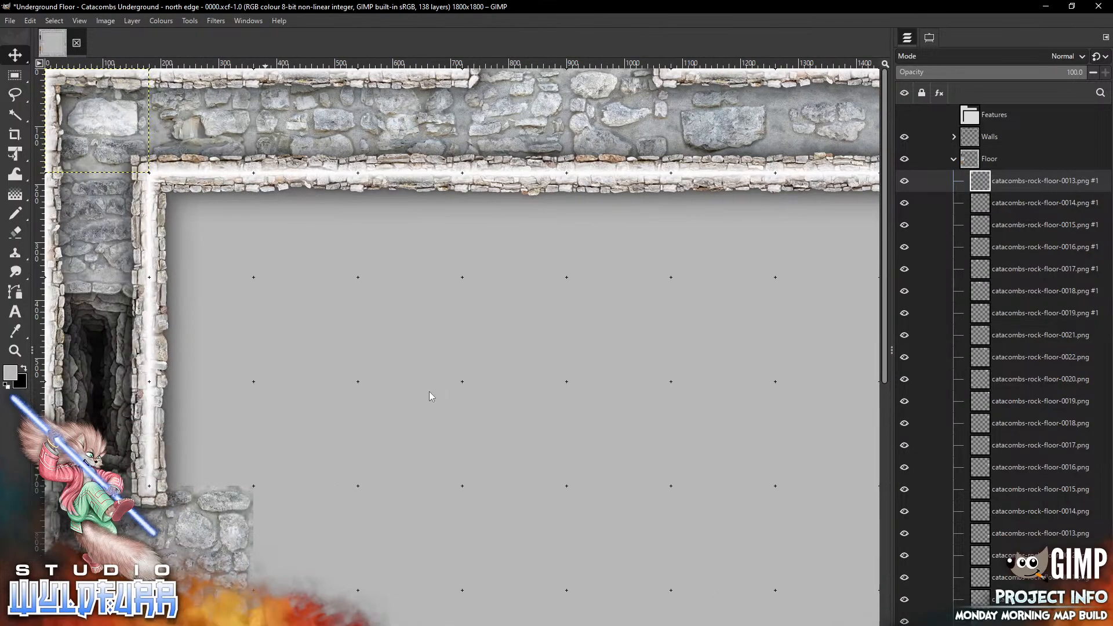
{"action": "scroll", "coordinate": [429, 391], "scroll_direction": "down", "scroll_amount": 10}
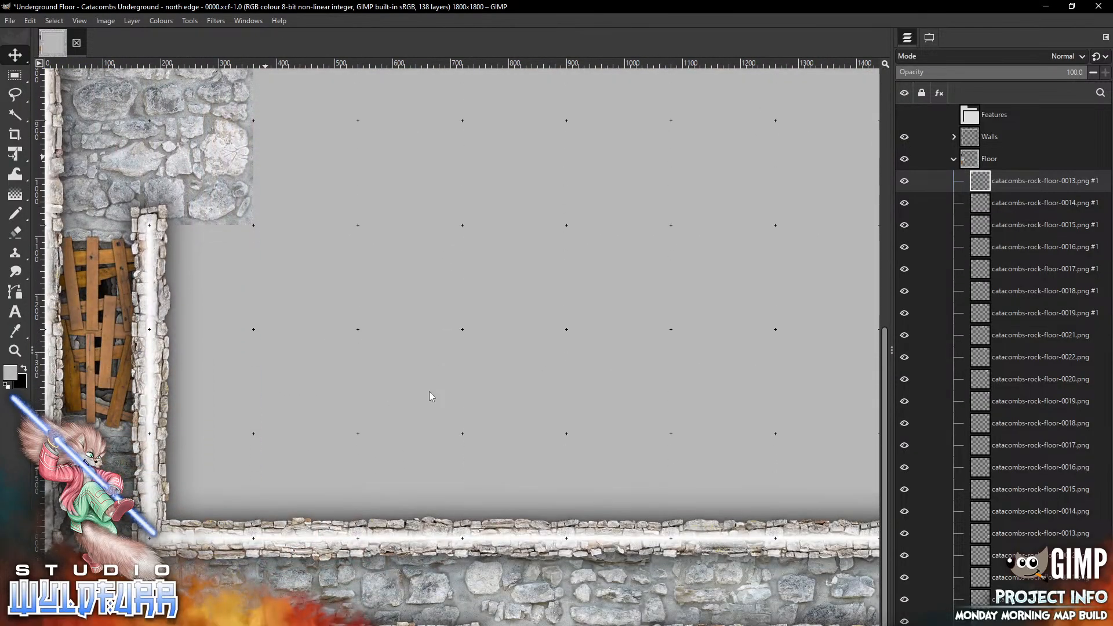
{"action": "scroll", "coordinate": [429, 392], "scroll_direction": "up", "scroll_amount": 10}
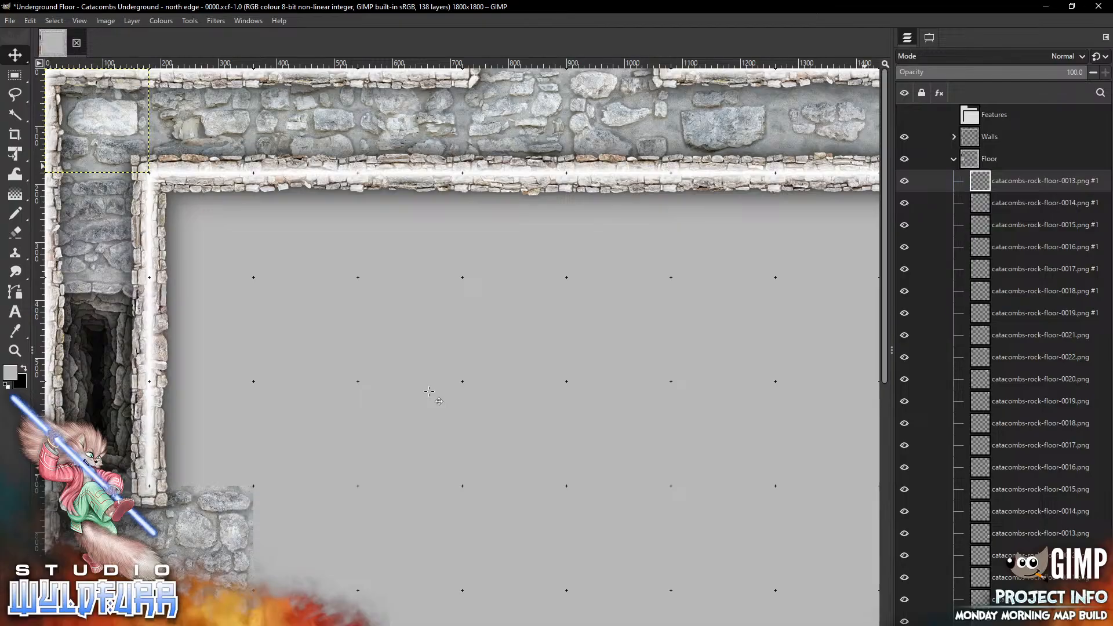
Place a copy of catacombs-rock-floor-0012.png just inside the west wall, above the existing floor at the southwest
{"action": "key", "text": "alt+Tab"}
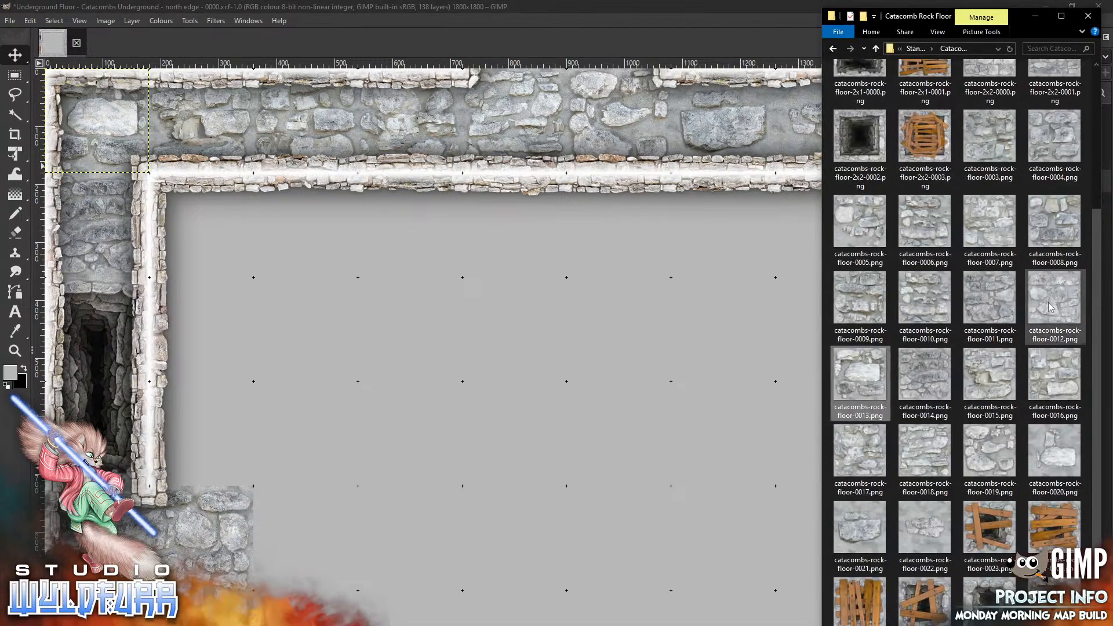
{"action": "left_click_drag", "start_coordinate": [1054, 309], "coordinate": [520, 417]}
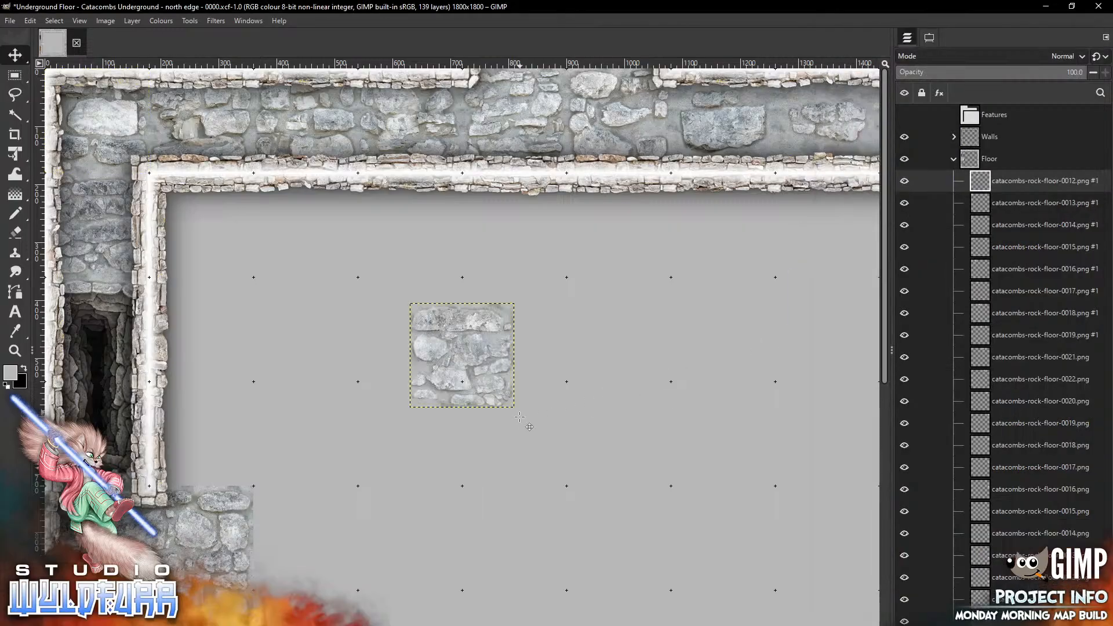
{"action": "left_click_drag", "start_coordinate": [462, 355], "coordinate": [200, 432]}
Place a copy of catacombs-rock-floor-0011.png directly above that tile beside the west wall
{"action": "key", "text": "alt+Tab"}
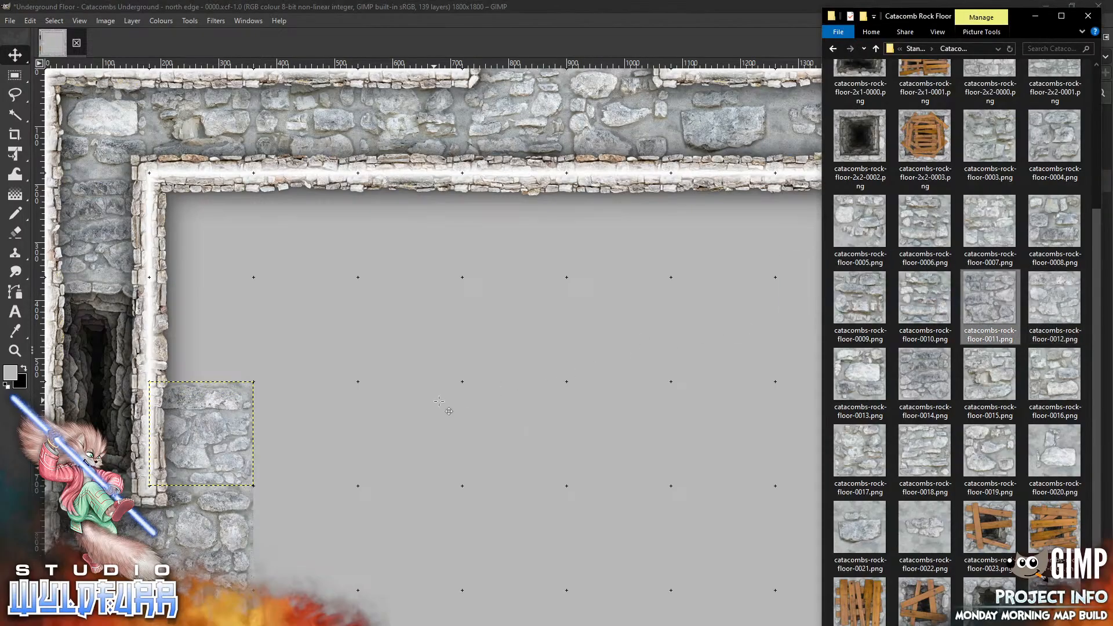
{"action": "key", "text": "alt+Tab"}
{"action": "left_click_drag", "start_coordinate": [439, 400], "coordinate": [178, 375]}
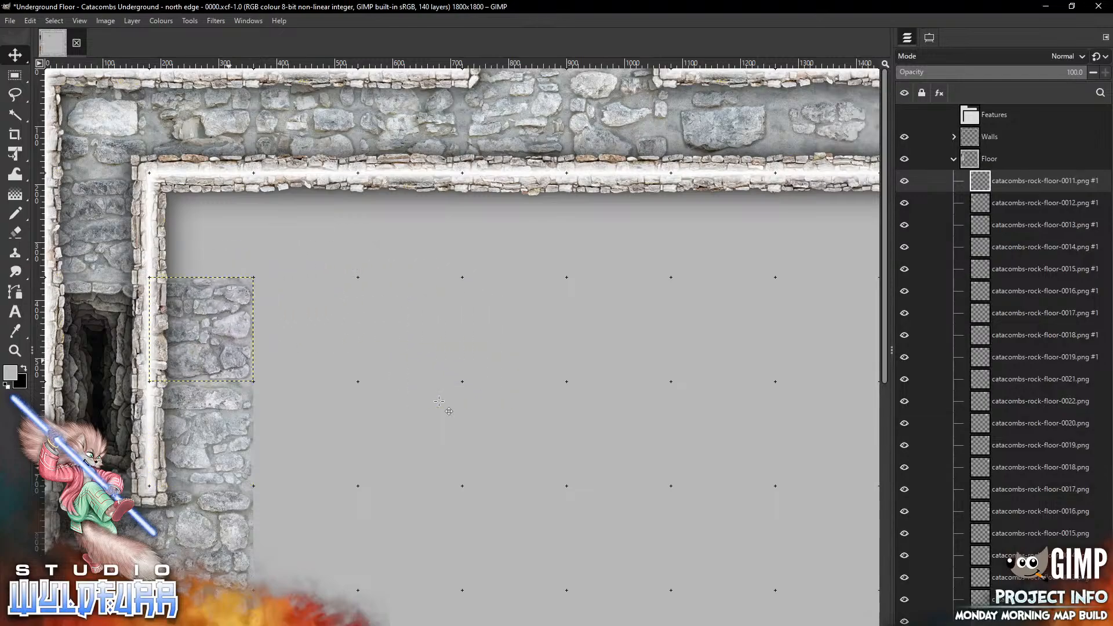
Place copies of catacombs-rock-floor-0010.png and 0009 side by side at the west end of the north corridor
{"action": "key", "text": "alt+Tab"}
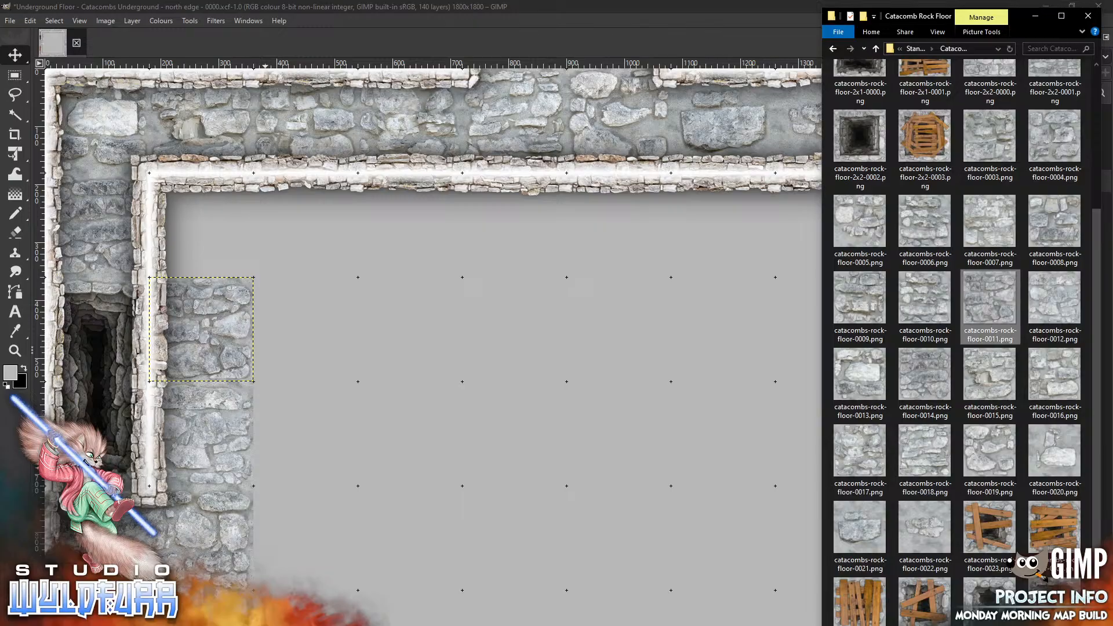
{"action": "left_click_drag", "start_coordinate": [940, 304], "coordinate": [515, 435]}
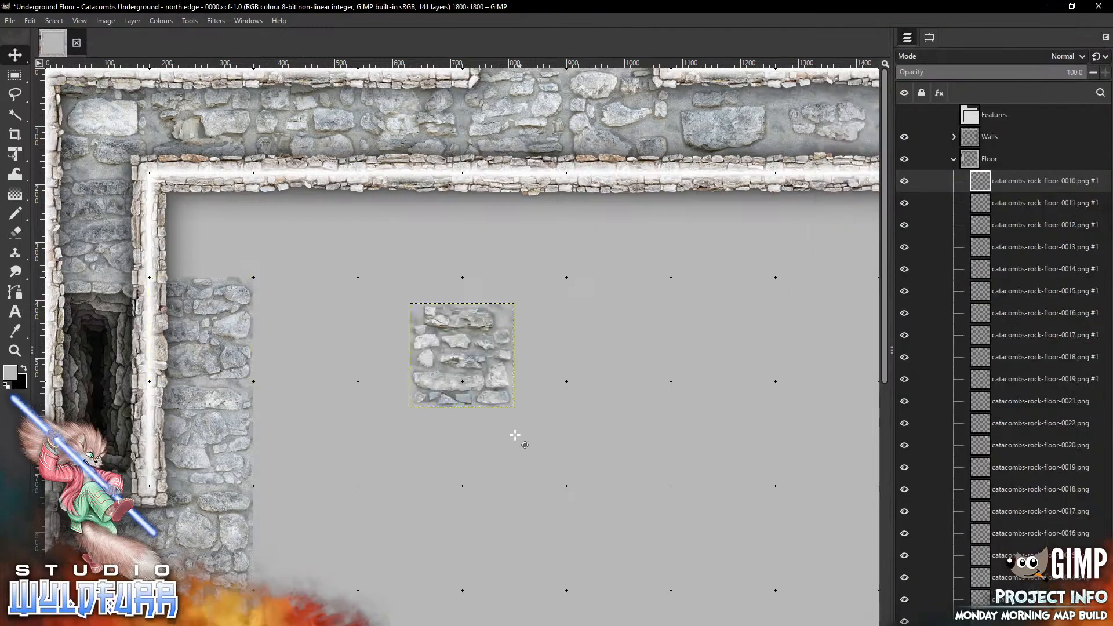
{"action": "mouse_move", "coordinate": [502, 398]}
{"action": "left_mouse_down"}
{"action": "mouse_move", "coordinate": [451, 342]}
{"action": "mouse_move", "coordinate": [249, 249]}
{"action": "mouse_move", "coordinate": [241, 268]}
{"action": "left_mouse_up"}
{"action": "key", "text": "alt+Tab"}
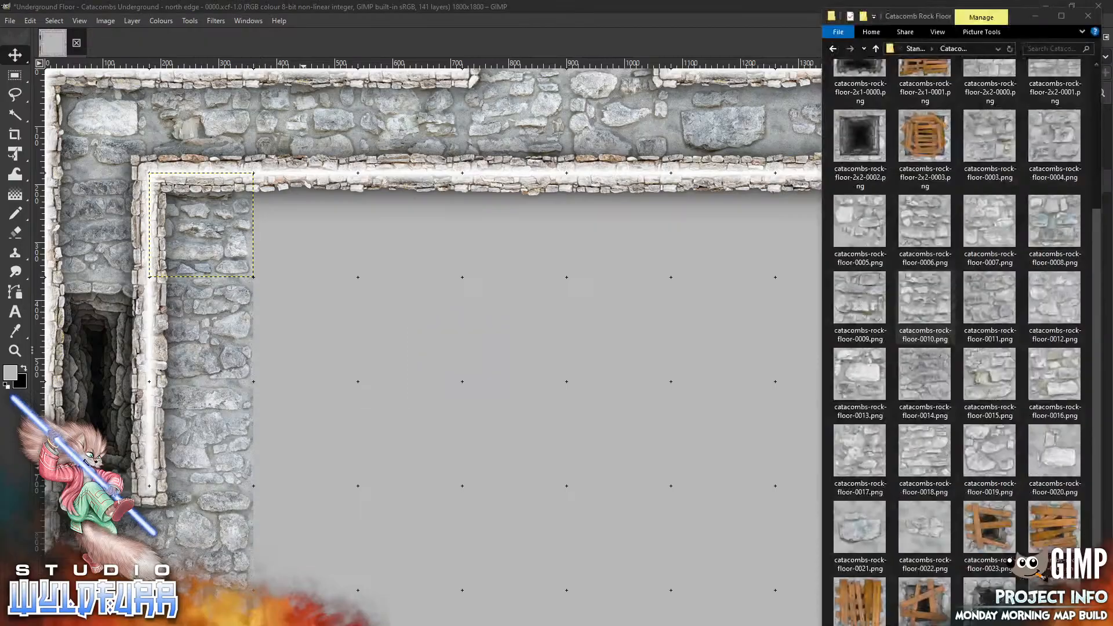
{"action": "left_click_drag", "start_coordinate": [873, 308], "coordinate": [467, 494]}
{"action": "left_click_drag", "start_coordinate": [464, 371], "coordinate": [307, 241]}
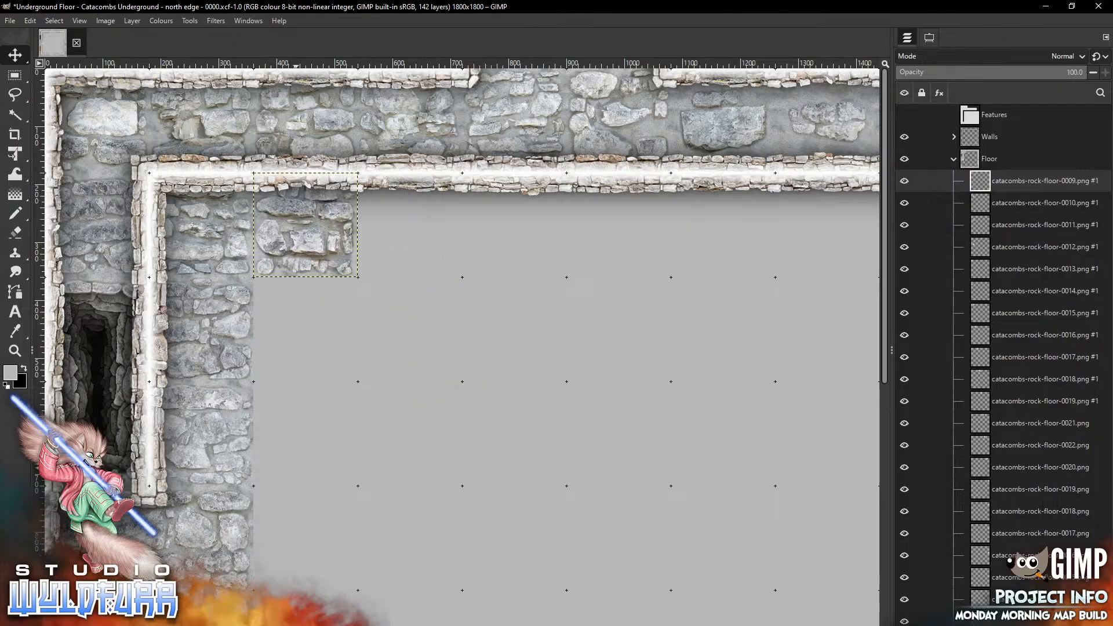
Continue the north corridor eastward with copies of catacombs-rock-floor-0008.png and 0007
{"action": "key", "text": "alt+Tab"}
{"action": "left_click_drag", "start_coordinate": [1061, 234], "coordinate": [429, 247]}
{"action": "key", "text": "alt+Tab"}
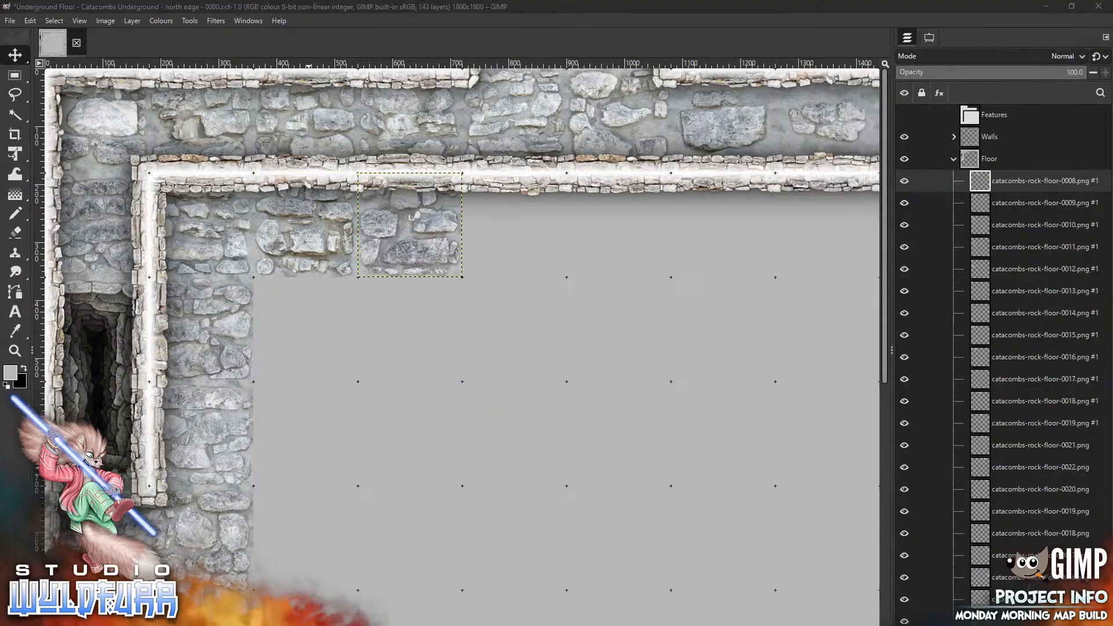
{"action": "left_click_drag", "start_coordinate": [995, 232], "coordinate": [559, 429]}
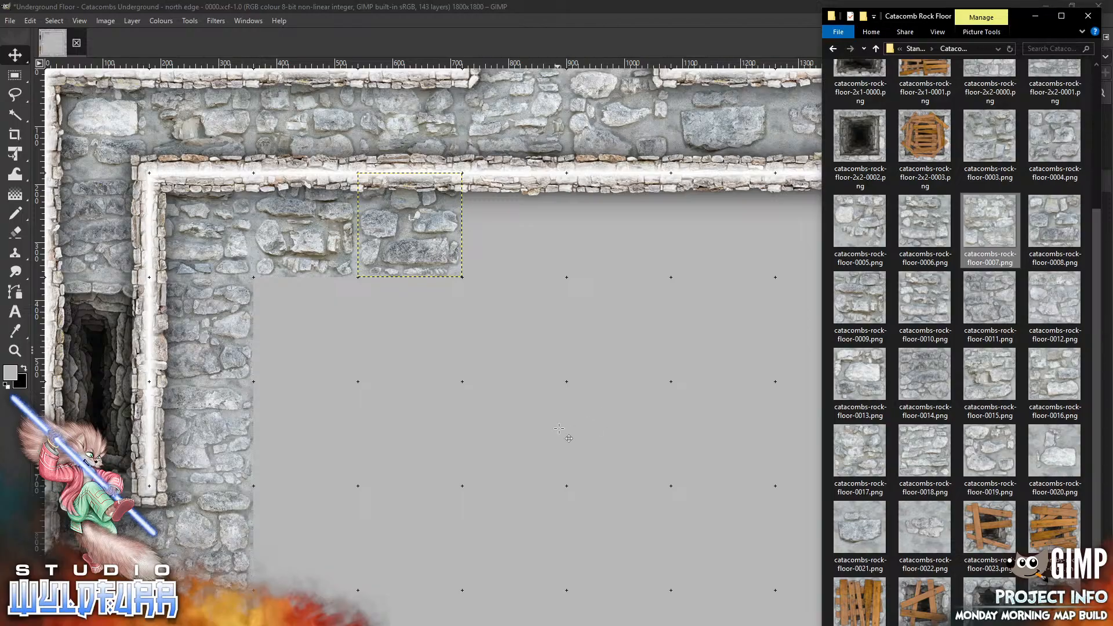
{"action": "left_click_drag", "start_coordinate": [462, 355], "coordinate": [514, 225]}
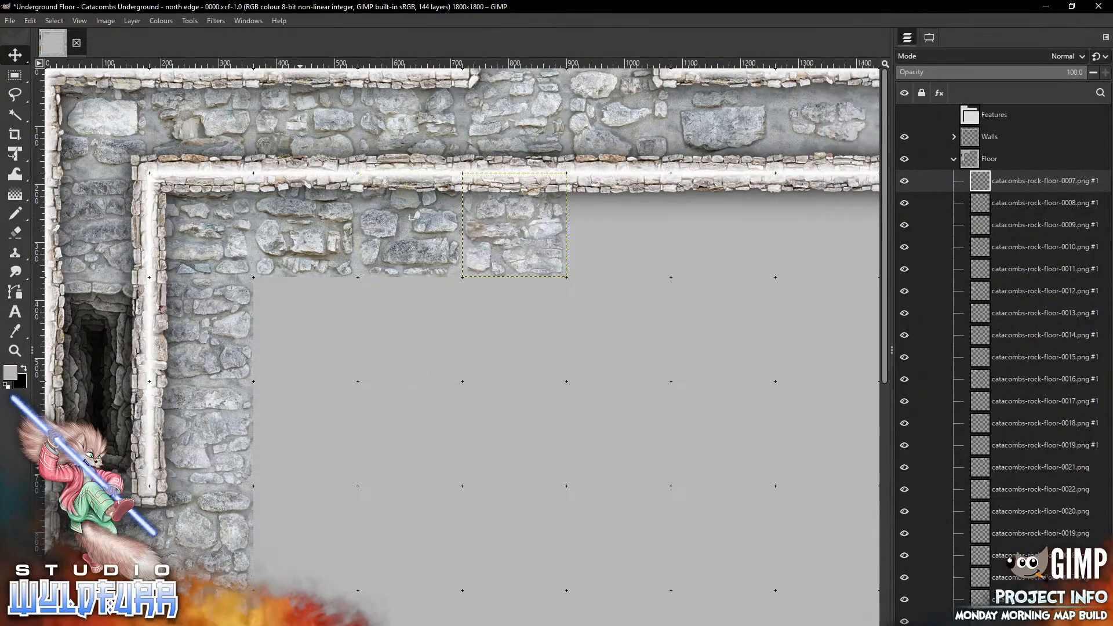
Extend the north corridor row with copies of catacombs-rock-floor-0006.png and 0005
{"action": "key", "text": "alt+Tab"}
{"action": "left_click_drag", "start_coordinate": [924, 226], "coordinate": [547, 441]}
{"action": "mouse_move", "coordinate": [452, 382]}
{"action": "left_mouse_down"}
{"action": "mouse_move", "coordinate": [574, 303]}
{"action": "mouse_move", "coordinate": [619, 253]}
{"action": "mouse_move", "coordinate": [598, 254]}
{"action": "left_mouse_up"}
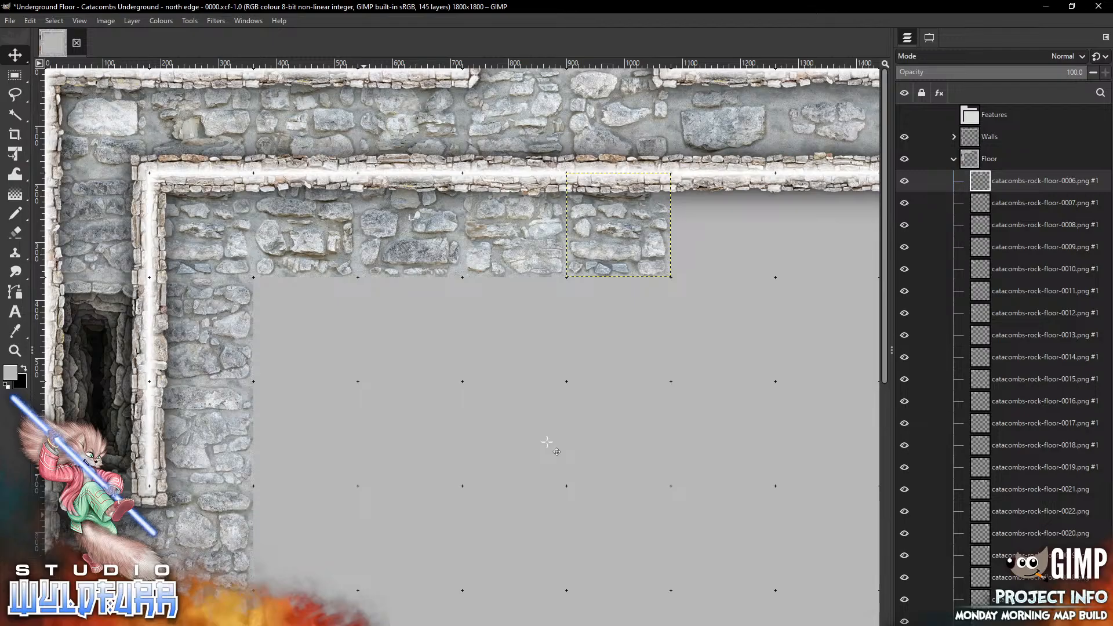
{"action": "key", "text": "alt+Tab"}
{"action": "left_click_drag", "start_coordinate": [865, 228], "coordinate": [616, 399]}
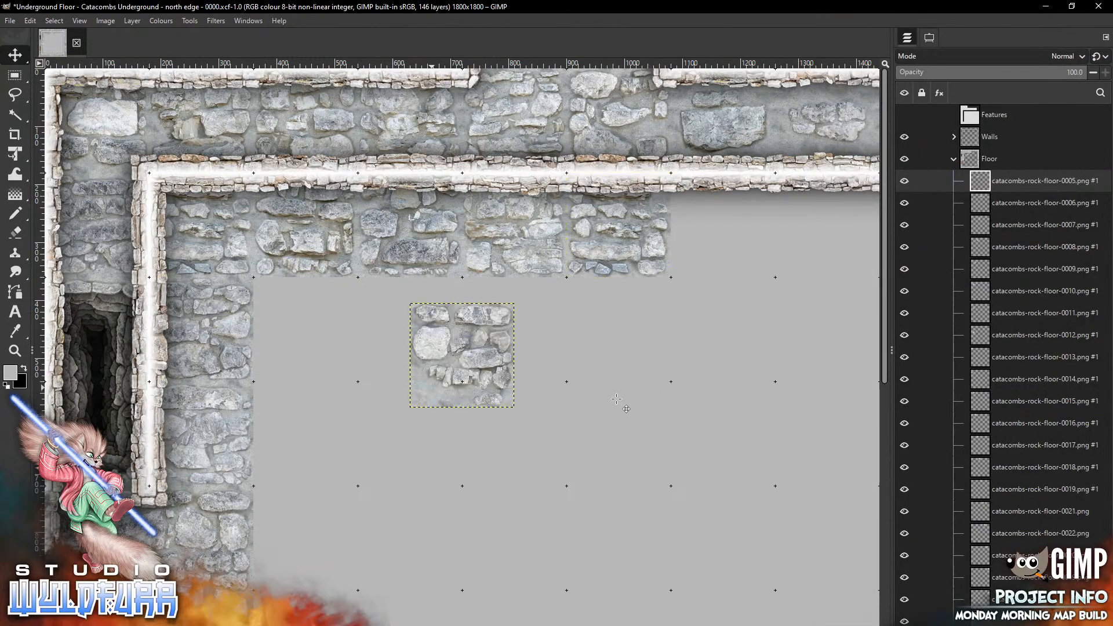
{"action": "mouse_move", "coordinate": [432, 387]}
{"action": "left_mouse_down"}
{"action": "mouse_move", "coordinate": [674, 311]}
{"action": "mouse_move", "coordinate": [695, 258]}
{"action": "left_mouse_up"}
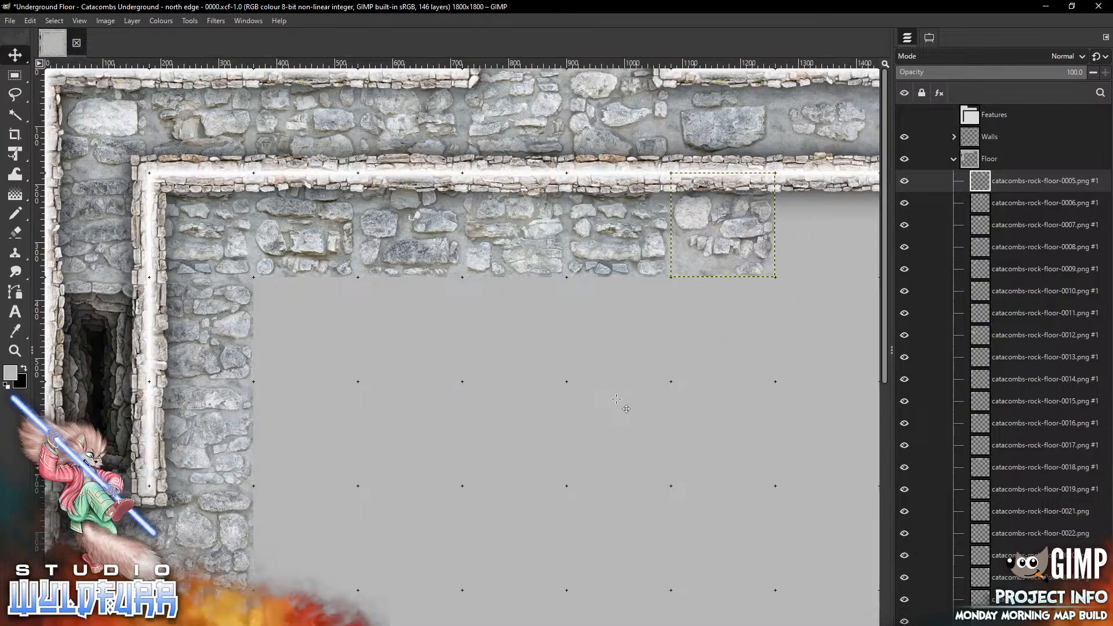
Finish the north corridor row with copies of catacombs-rock-floor-0004.png and 0003, reaching the northeast corner
{"action": "key", "text": "alt+Tab"}
{"action": "left_click_drag", "start_coordinate": [1055, 154], "coordinate": [652, 393]}
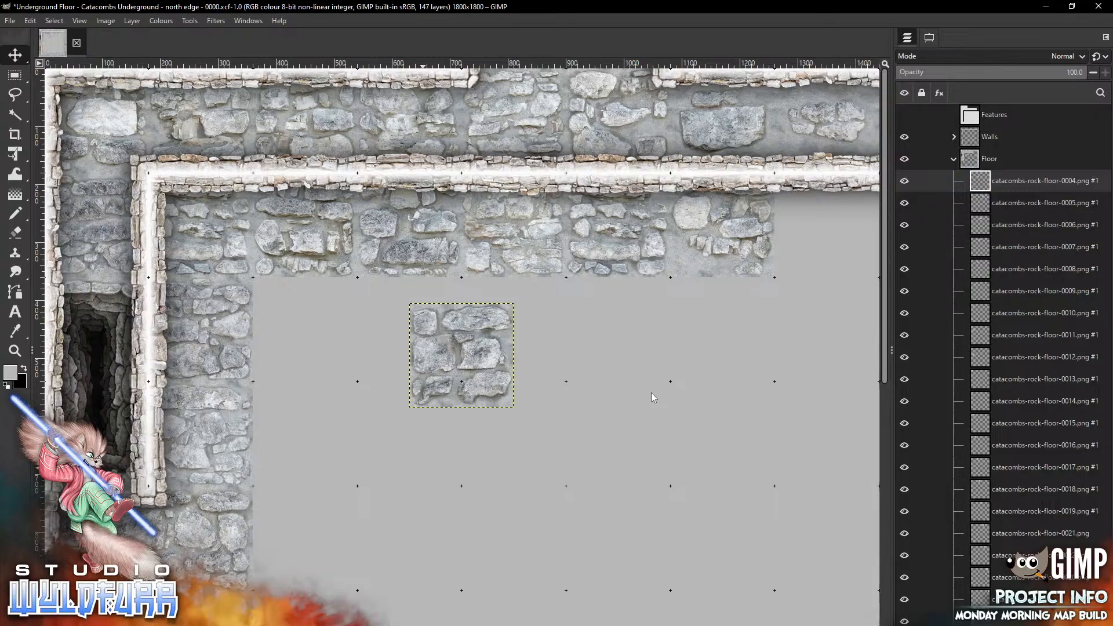
{"action": "scroll", "coordinate": [651, 392], "scroll_direction": "right", "scroll_amount": 5}
{"action": "mouse_move", "coordinate": [265, 367]}
{"action": "left_mouse_down"}
{"action": "mouse_move", "coordinate": [329, 380]}
{"action": "mouse_move", "coordinate": [644, 242]}
{"action": "mouse_move", "coordinate": [630, 239]}
{"action": "mouse_move", "coordinate": [619, 267]}
{"action": "left_mouse_up"}
{"action": "key", "text": "alt+Tab"}
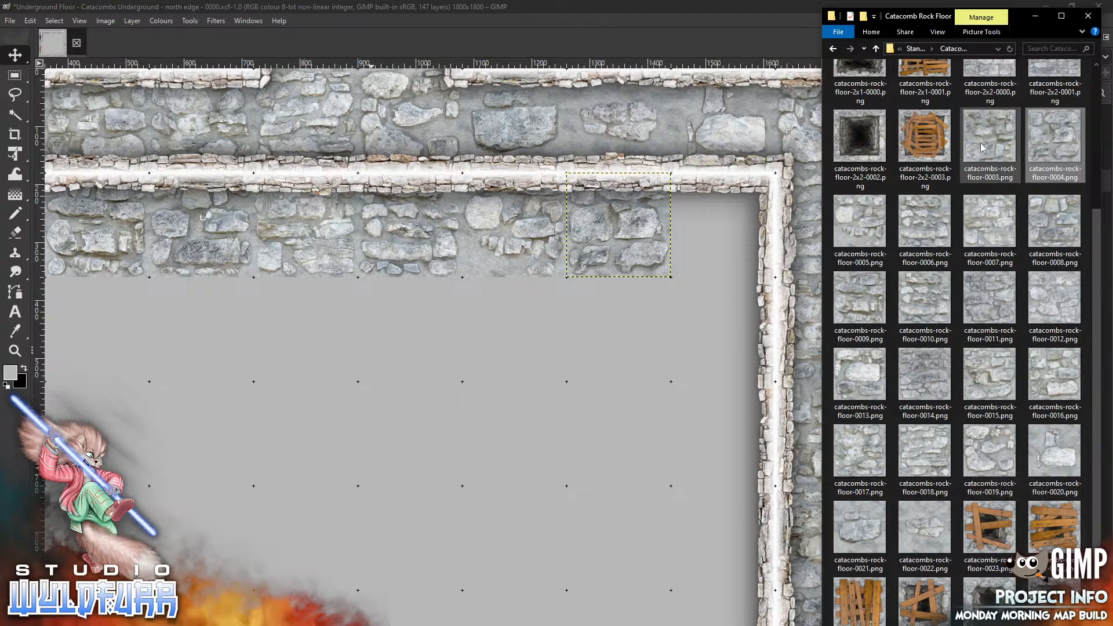
{"action": "left_click_drag", "start_coordinate": [986, 148], "coordinate": [552, 435]}
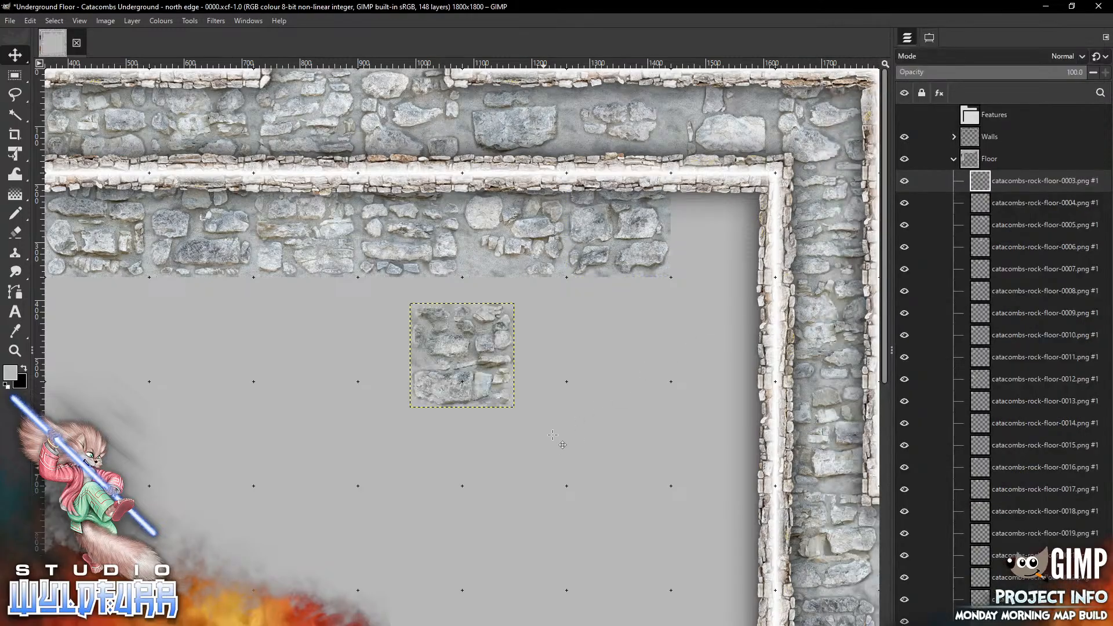
{"action": "left_click_drag", "start_coordinate": [444, 394], "coordinate": [705, 264]}
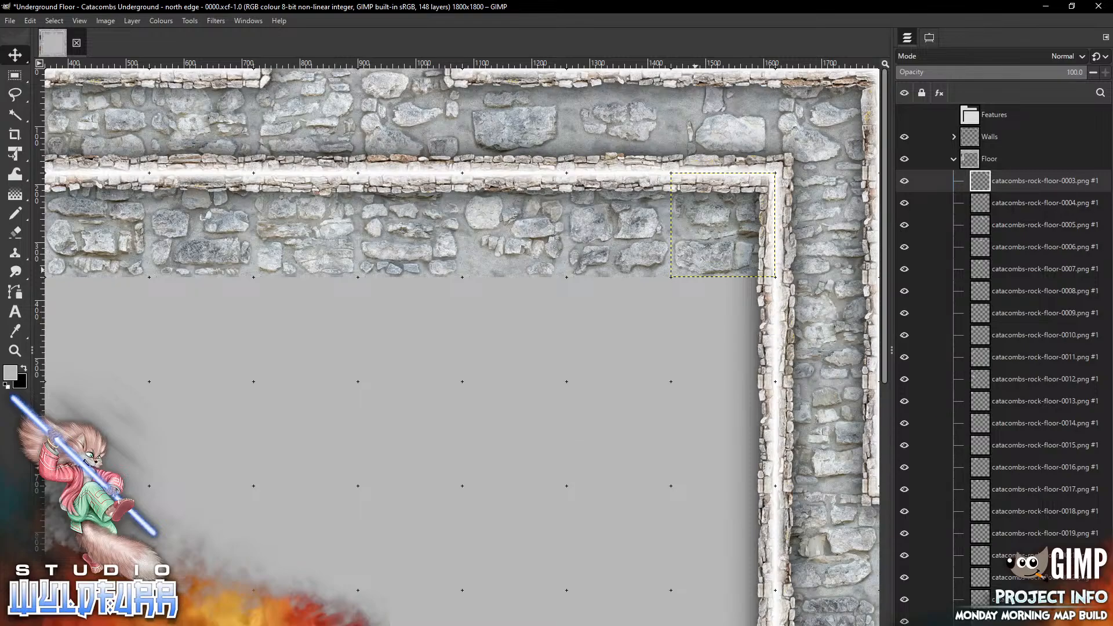
Place a copy of catacombs-rock-floor-0021.png in the east corridor directly below the northeast corner tile
{"action": "key", "text": "alt+Tab"}
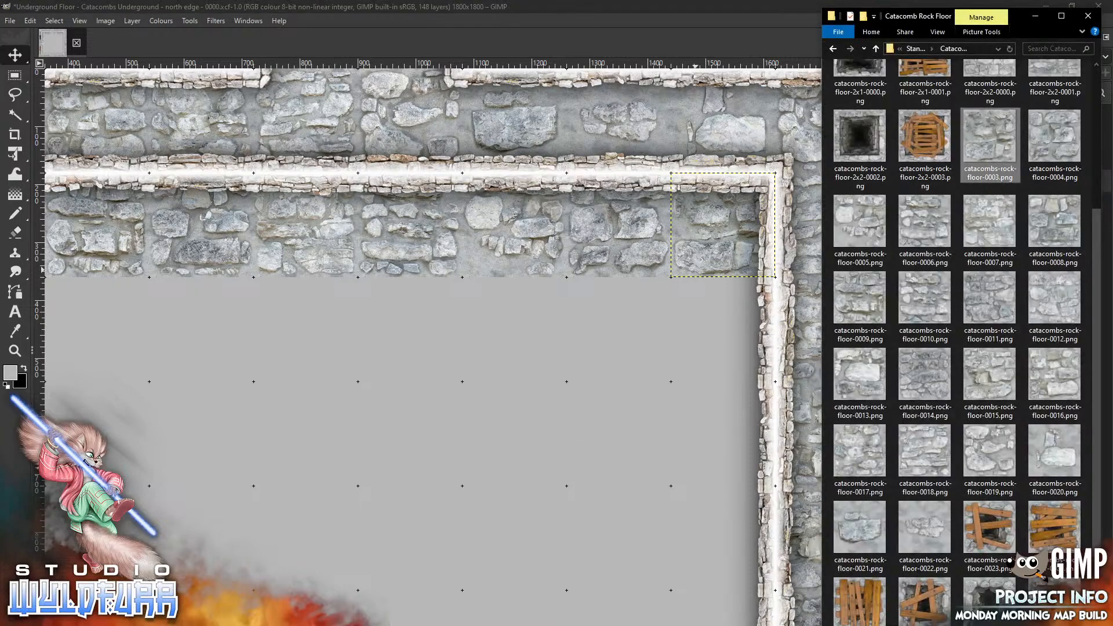
{"action": "left_click_drag", "start_coordinate": [864, 531], "coordinate": [553, 428]}
{"action": "mouse_move", "coordinate": [461, 369]}
{"action": "left_mouse_down"}
{"action": "mouse_move", "coordinate": [662, 386]}
{"action": "mouse_move", "coordinate": [729, 344]}
{"action": "mouse_move", "coordinate": [717, 343]}
{"action": "left_mouse_up"}
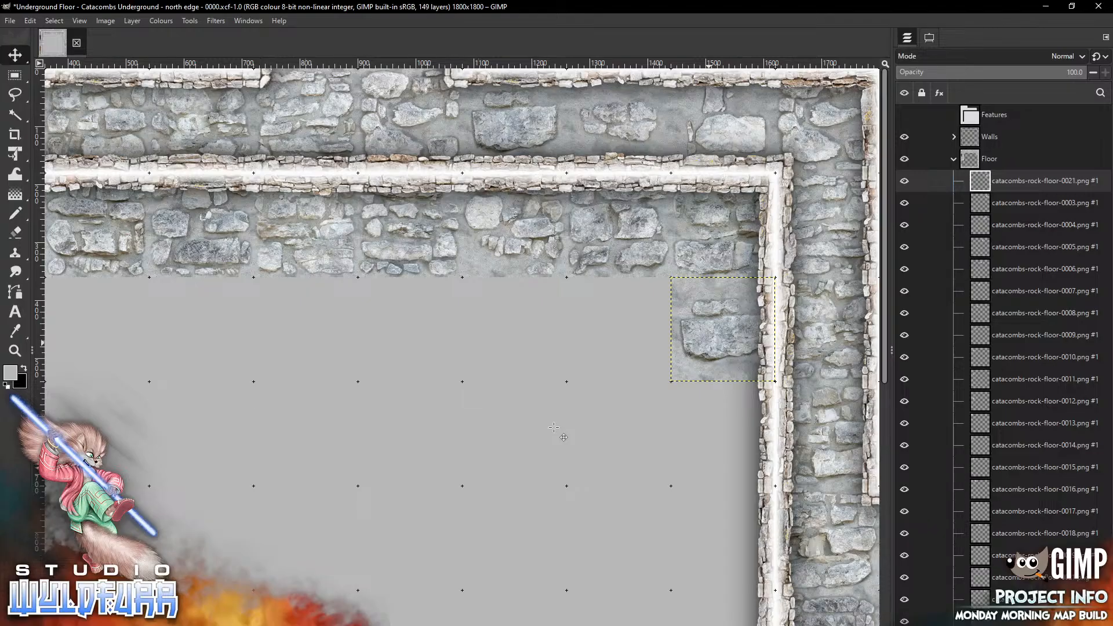
{"action": "key", "text": "alt+Tab"}
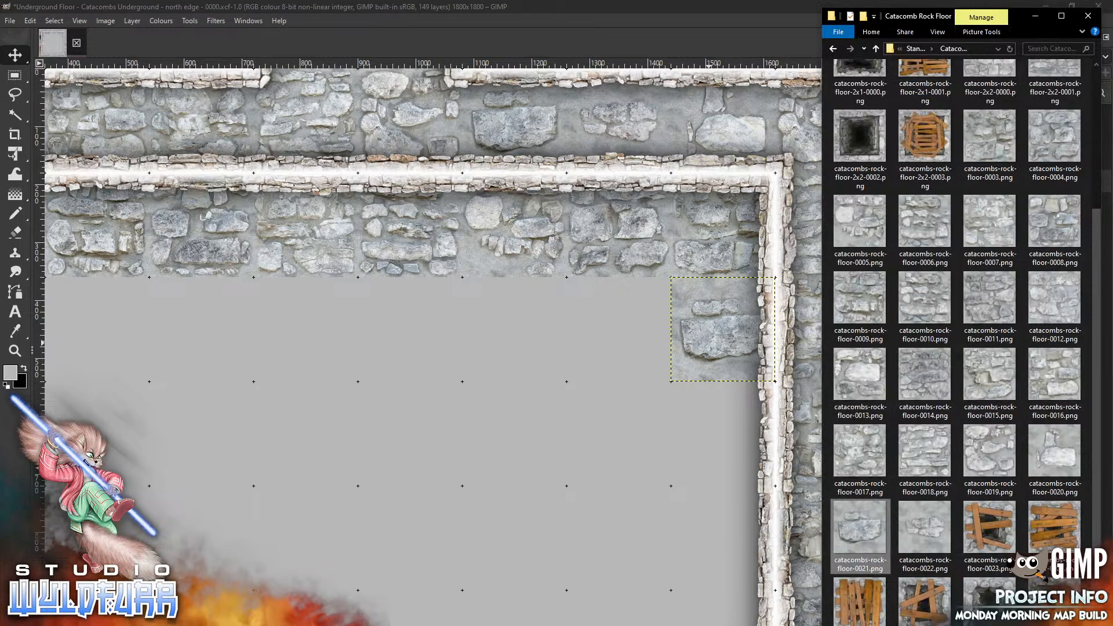
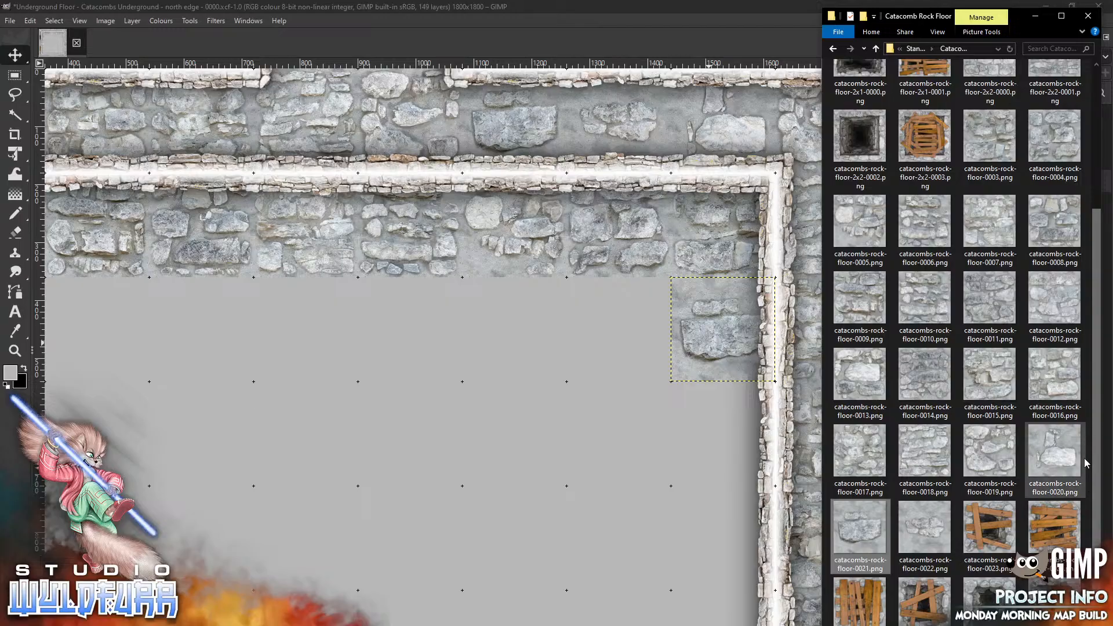
Drop the catacombs-rock-floor-0020 tile into the map and move it against the east wall below the previous tile
{"action": "left_click", "coordinate": [678, 527]}
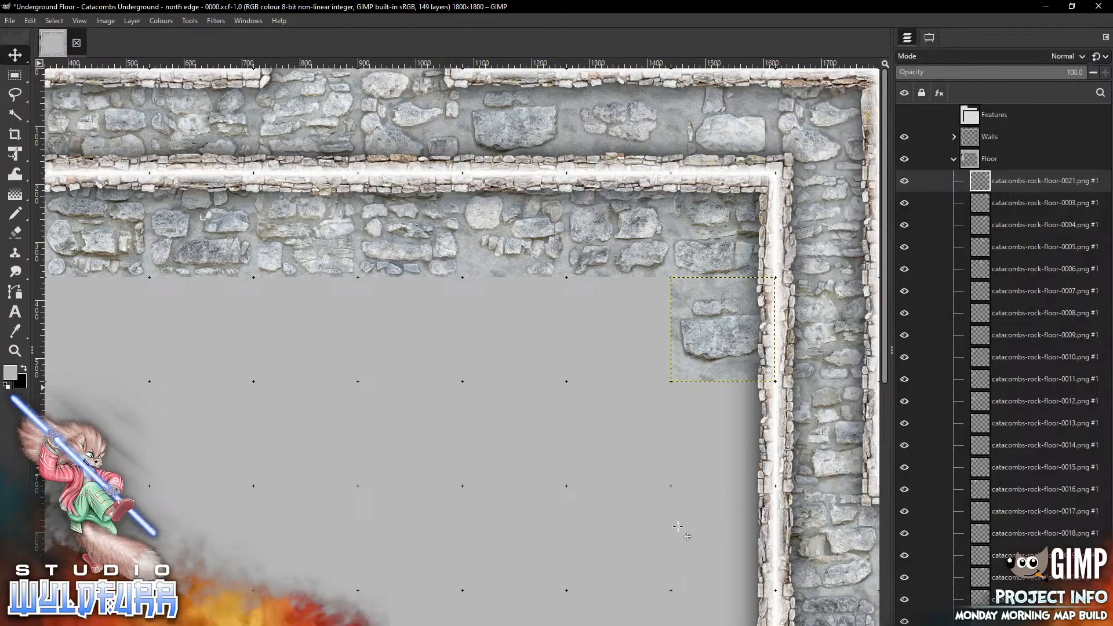
{"action": "scroll", "coordinate": [677, 526], "scroll_direction": "down", "scroll_amount": 5}
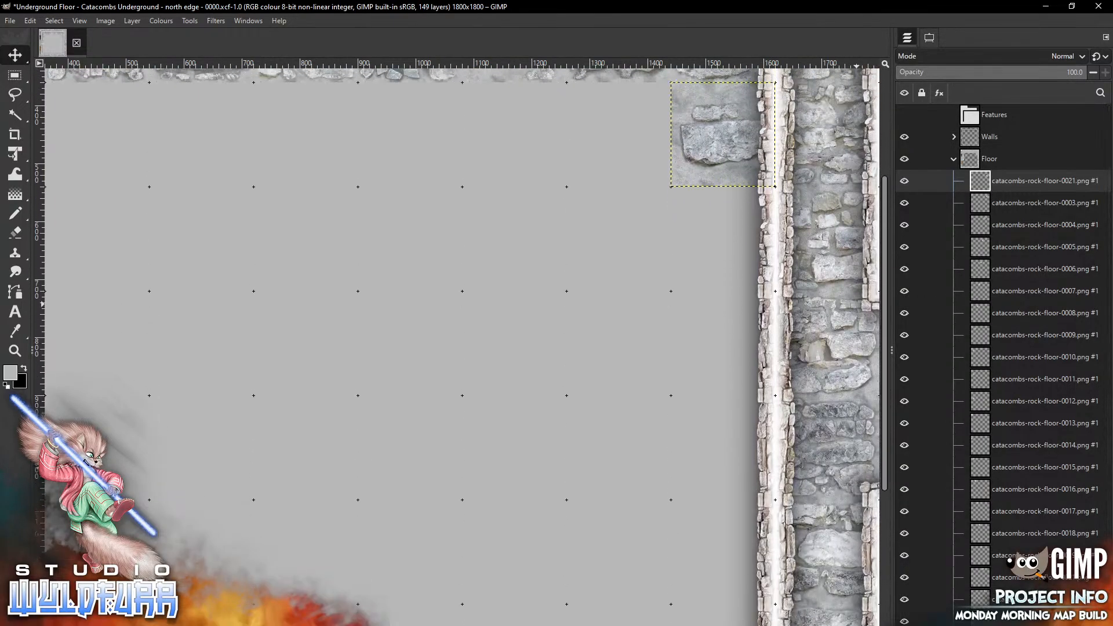
{"action": "key", "text": "alt+Tab"}
{"action": "left_click_drag", "start_coordinate": [1056, 458], "coordinate": [480, 471]}
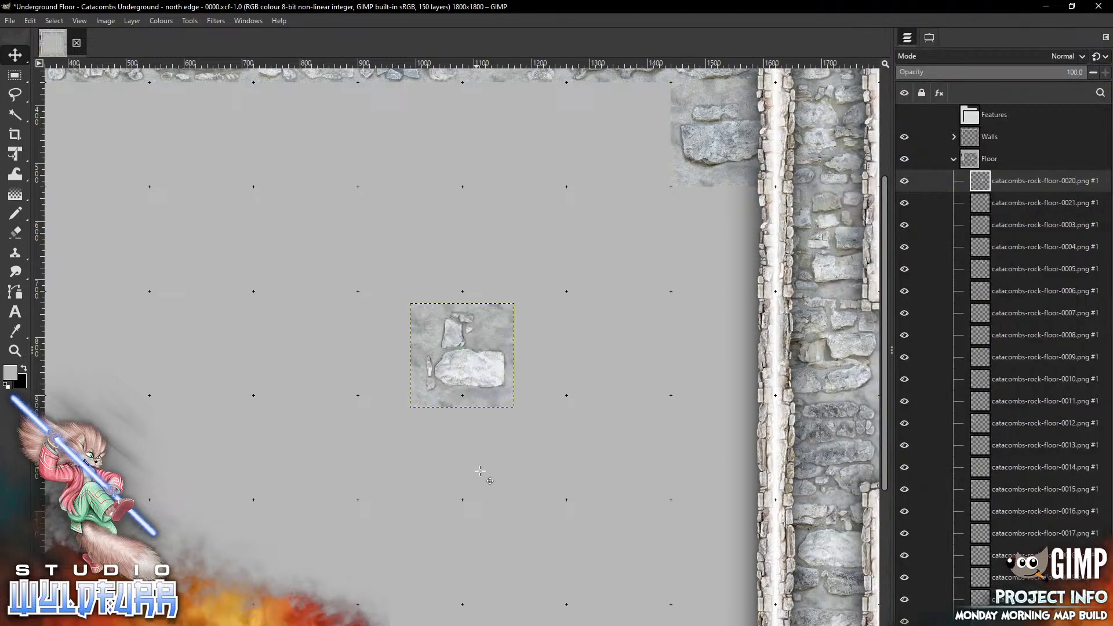
{"action": "left_click_drag", "start_coordinate": [463, 355], "coordinate": [723, 344]}
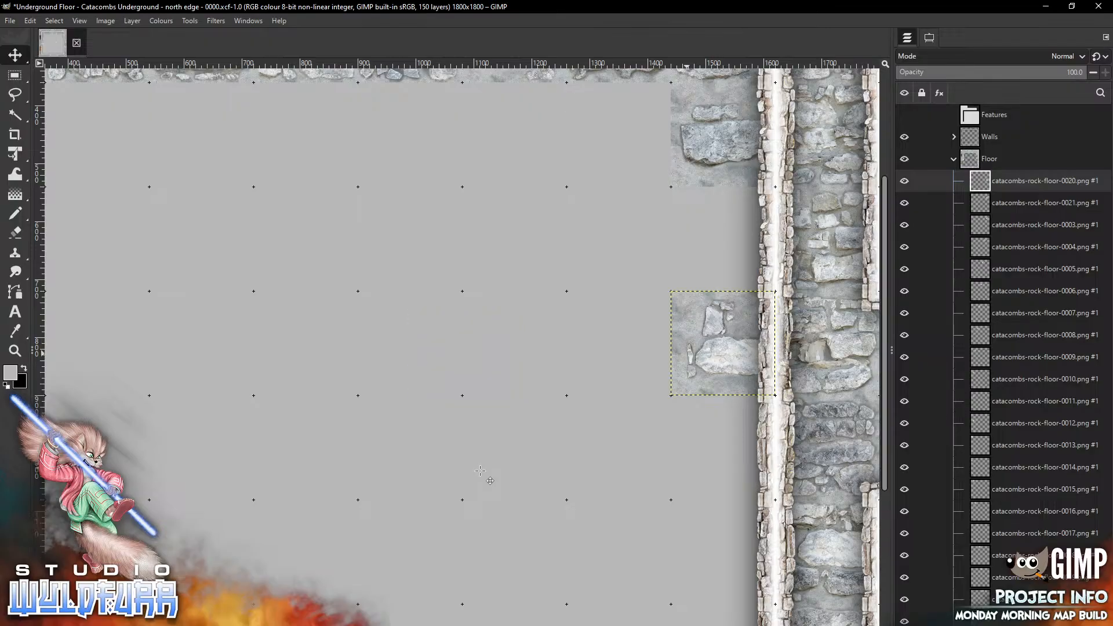
Add the catacombs-rock-floor-0022 tile and place it against the east wall farther down
{"action": "key", "text": "alt+Tab"}
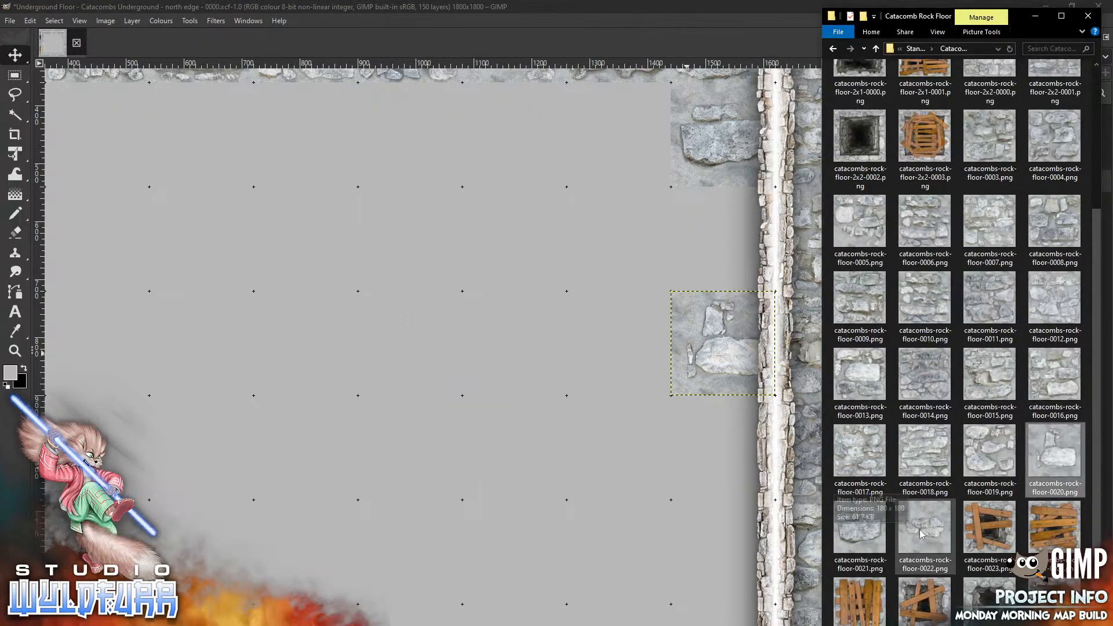
{"action": "left_click_drag", "start_coordinate": [922, 534], "coordinate": [519, 542]}
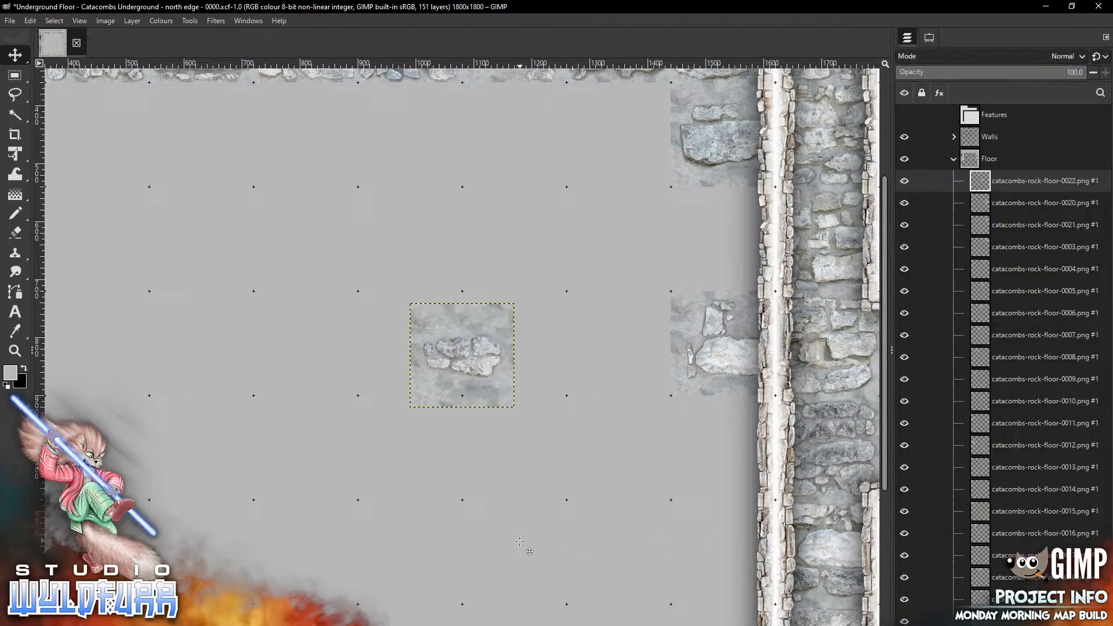
{"action": "left_click_drag", "start_coordinate": [442, 321], "coordinate": [701, 522]}
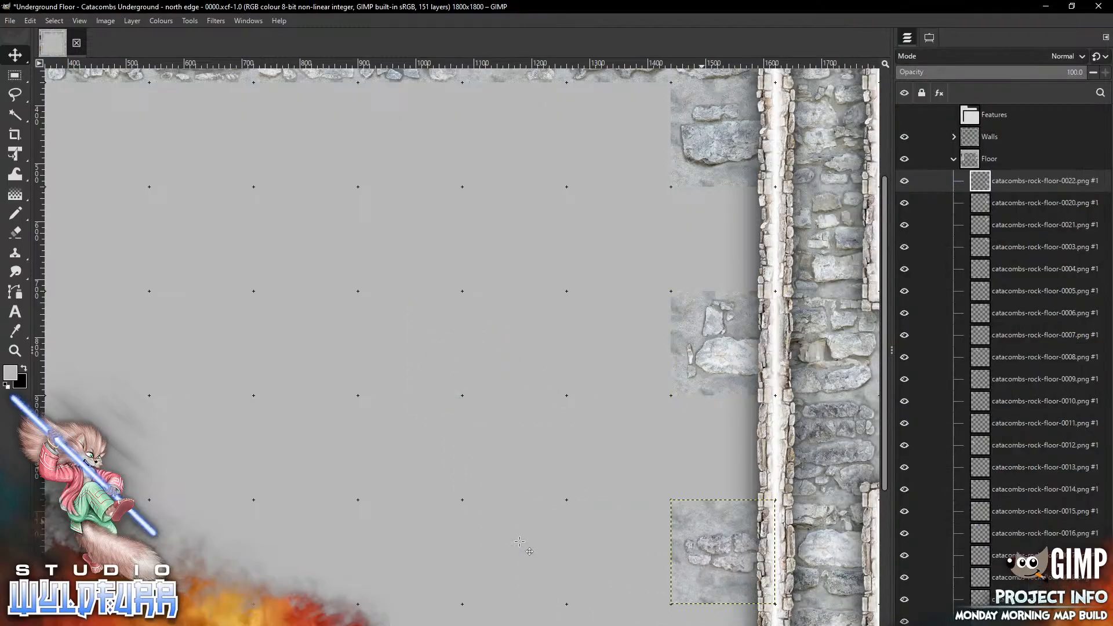
Paste the catacombs-rock-floor-0019 tile and move it into the gap along the east wall
{"action": "key", "text": "alt+Tab"}
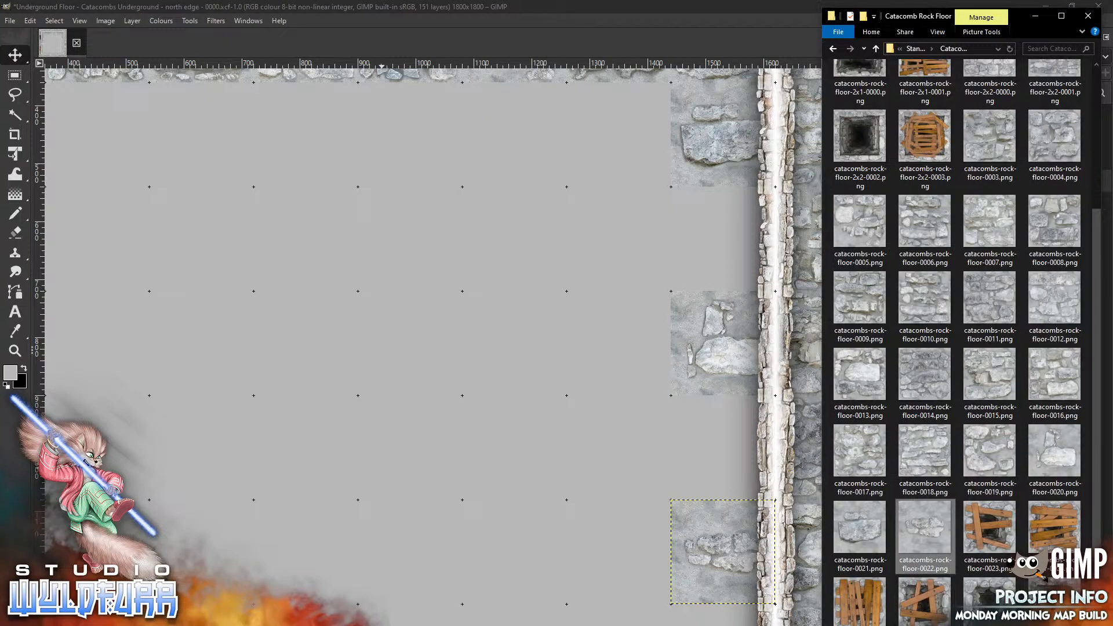
{"action": "key", "text": "alt+Tab"}
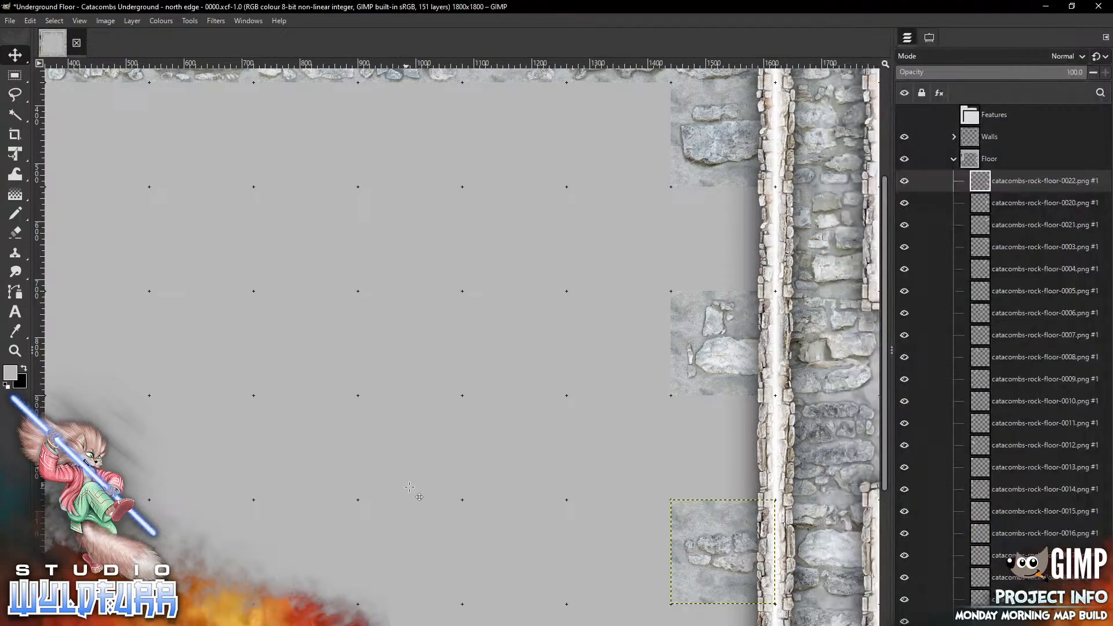
{"action": "key", "text": "ctrl+v"}
{"action": "mouse_move", "coordinate": [442, 353]}
{"action": "left_mouse_down"}
{"action": "mouse_move", "coordinate": [473, 411]}
{"action": "mouse_move", "coordinate": [714, 452]}
{"action": "mouse_move", "coordinate": [703, 447]}
{"action": "left_mouse_up"}
Copy the catacombs-rock-floor-0018 image, paste it into the map, and place it against the east wall
{"action": "key", "text": "alt+Tab"}
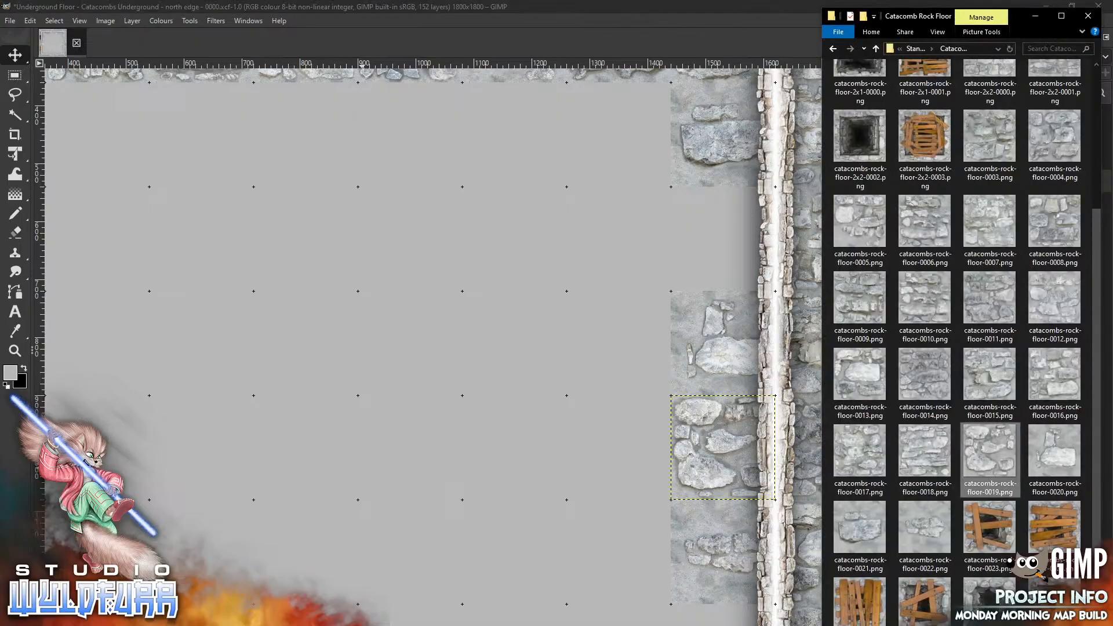
{"action": "left_click", "coordinate": [923, 453]}
{"action": "key", "text": "ctrl+c"}
{"action": "key", "text": "alt+Tab"}
{"action": "key", "text": "ctrl+v"}
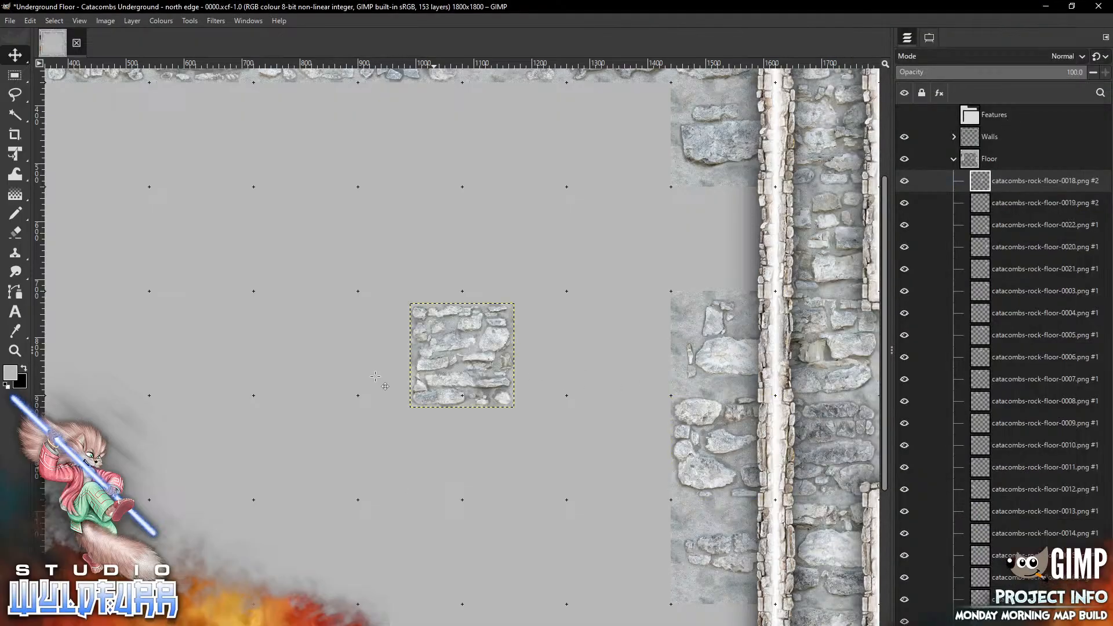
{"action": "left_click_drag", "start_coordinate": [433, 372], "coordinate": [695, 255]}
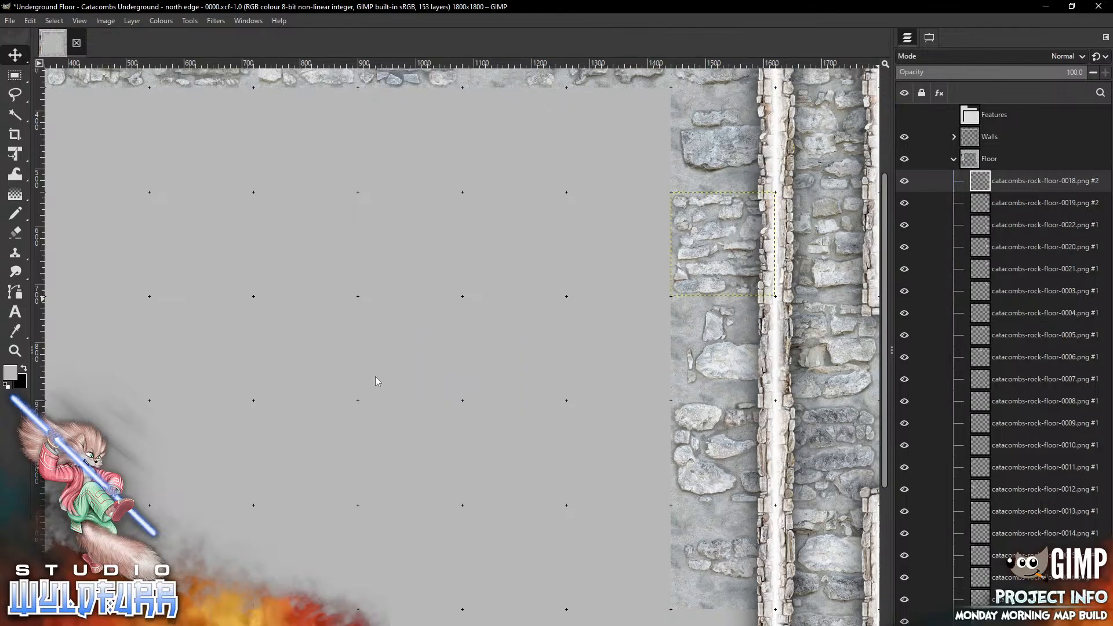
Add the catacombs-rock-floor-0014 tile and place it against the east wall above the southeast corner
{"action": "scroll", "coordinate": [375, 377], "scroll_direction": "up", "scroll_amount": 5}
{"action": "scroll", "coordinate": [375, 378], "scroll_direction": "down", "scroll_amount": 10}
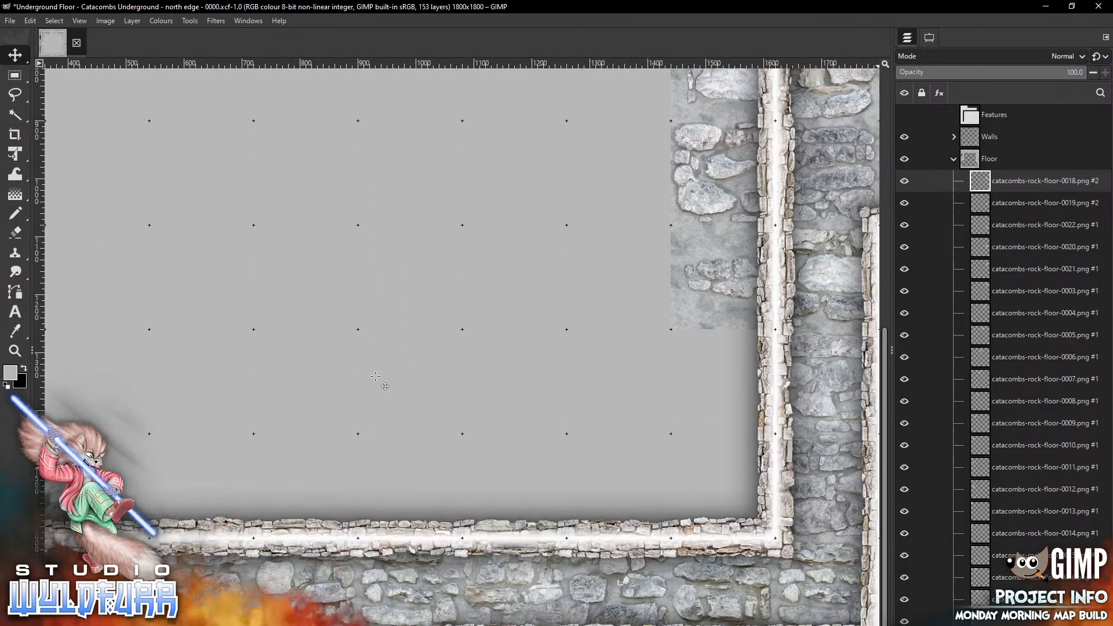
{"action": "key", "text": "alt+Tab"}
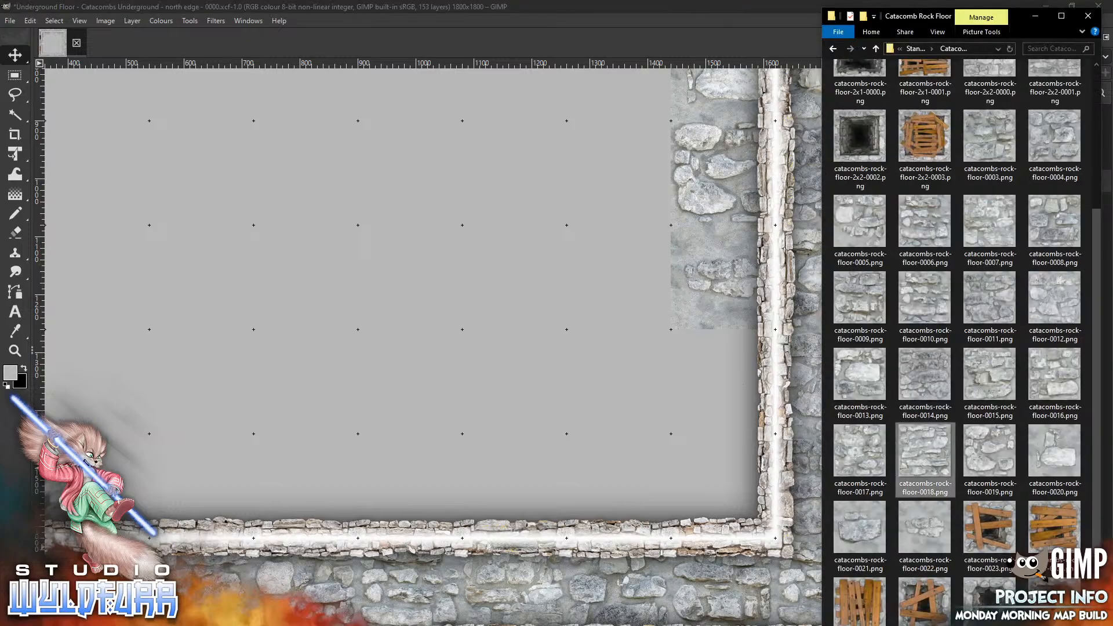
{"action": "left_click_drag", "start_coordinate": [922, 383], "coordinate": [429, 411]}
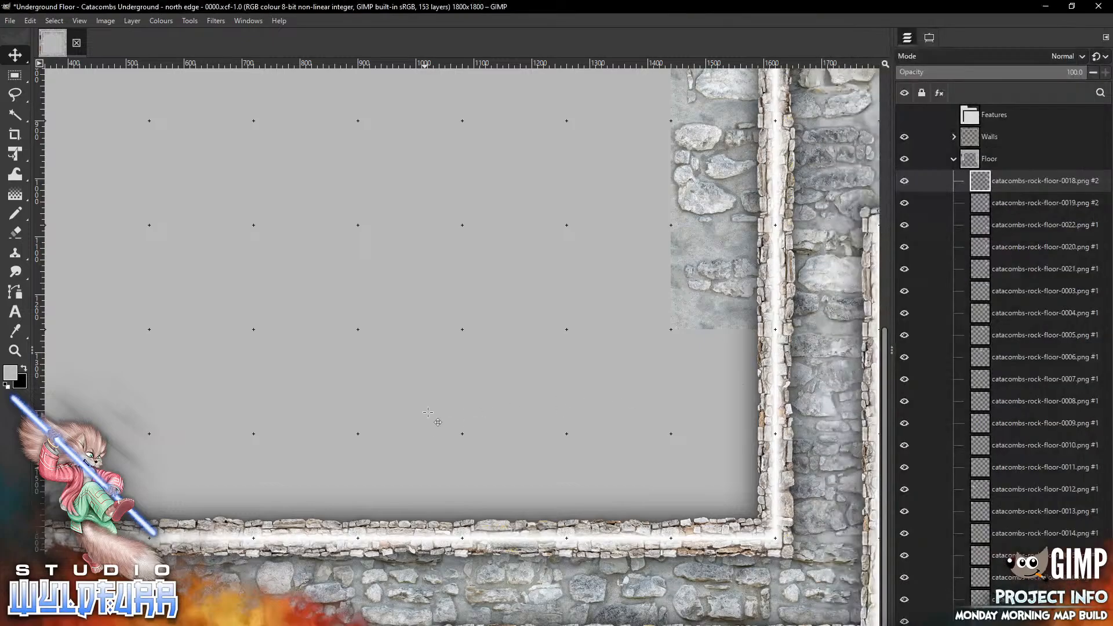
{"action": "left_click_drag", "start_coordinate": [444, 340], "coordinate": [703, 358]}
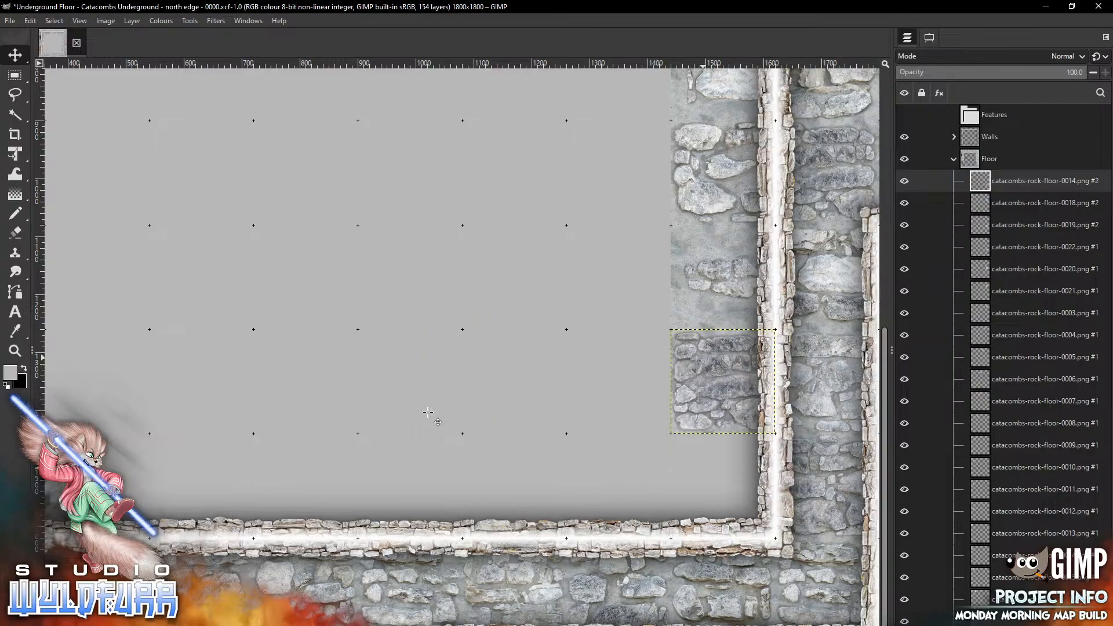
Add the catacombs-rock-floor-0013 tile and place it along the south wall
{"action": "key", "text": "alt+Tab"}
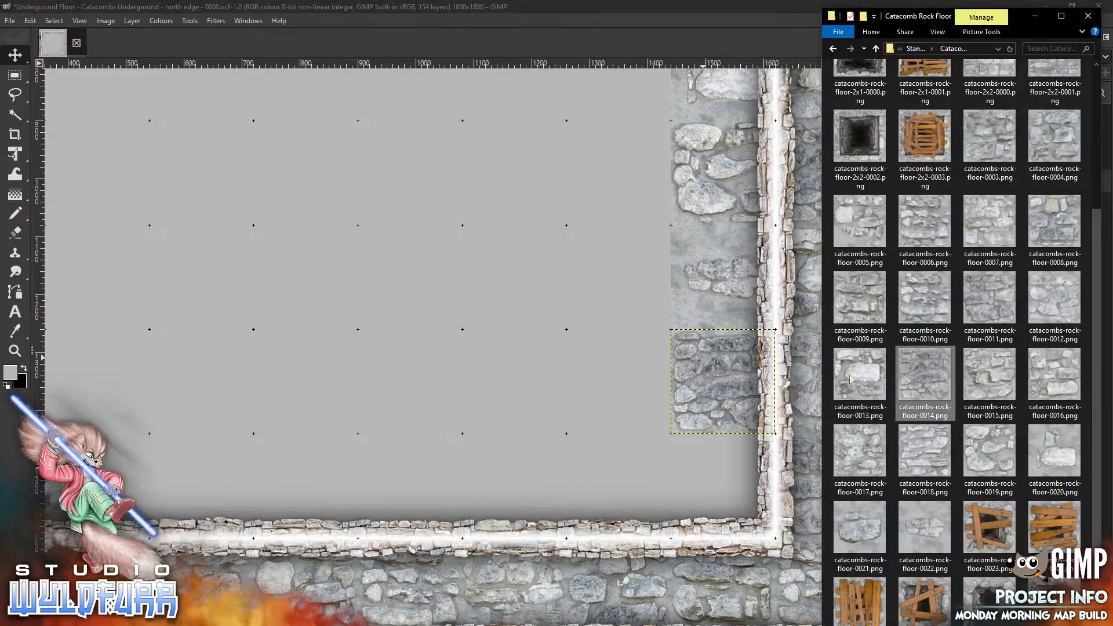
{"action": "left_click_drag", "start_coordinate": [850, 379], "coordinate": [393, 385]}
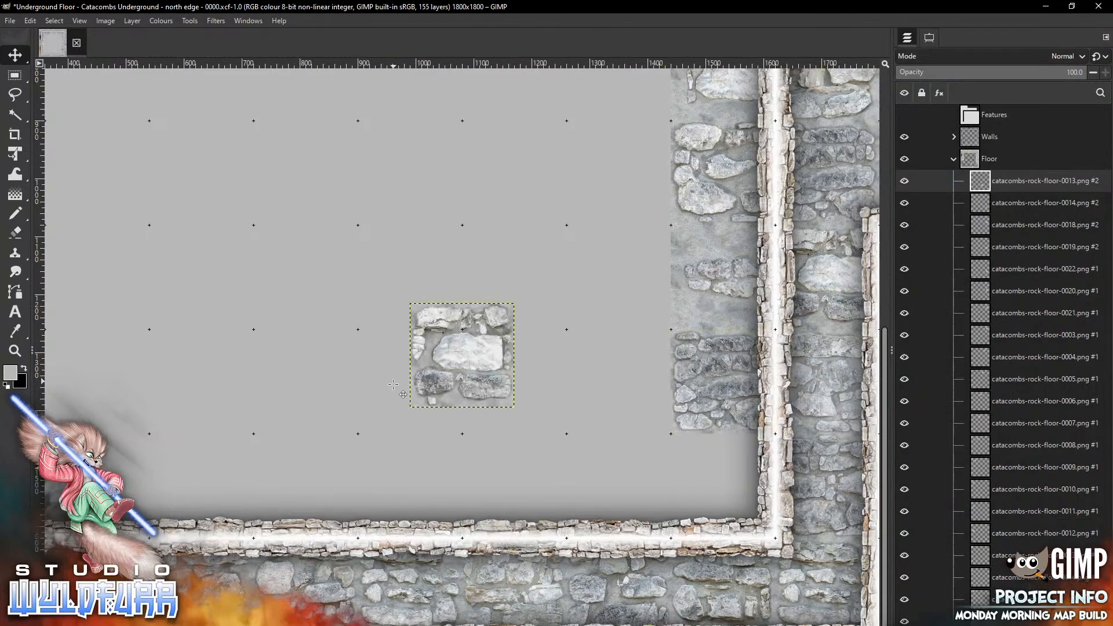
{"action": "mouse_move", "coordinate": [445, 334]}
{"action": "left_mouse_down"}
{"action": "mouse_move", "coordinate": [536, 514]}
{"action": "mouse_move", "coordinate": [499, 464]}
{"action": "left_mouse_up"}
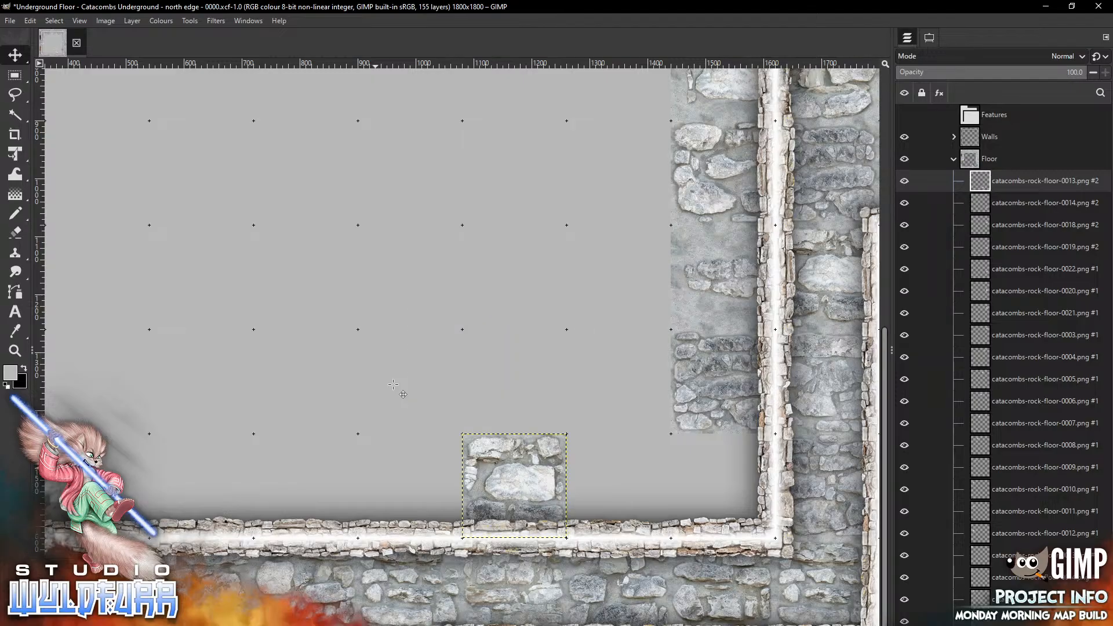
Add the catacombs-rock-floor-0010 tile and place it along the south wall right of the previous tile
{"action": "key", "text": "alt+Tab"}
{"action": "left_click_drag", "start_coordinate": [928, 302], "coordinate": [435, 317]}
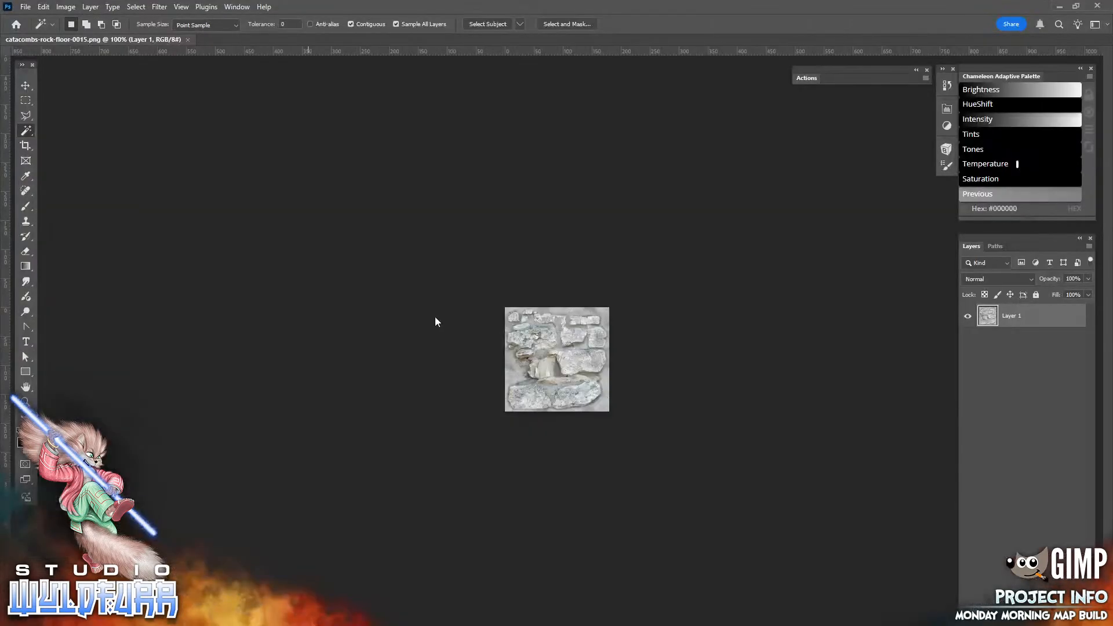
{"action": "left_click", "coordinate": [1097, 6]}
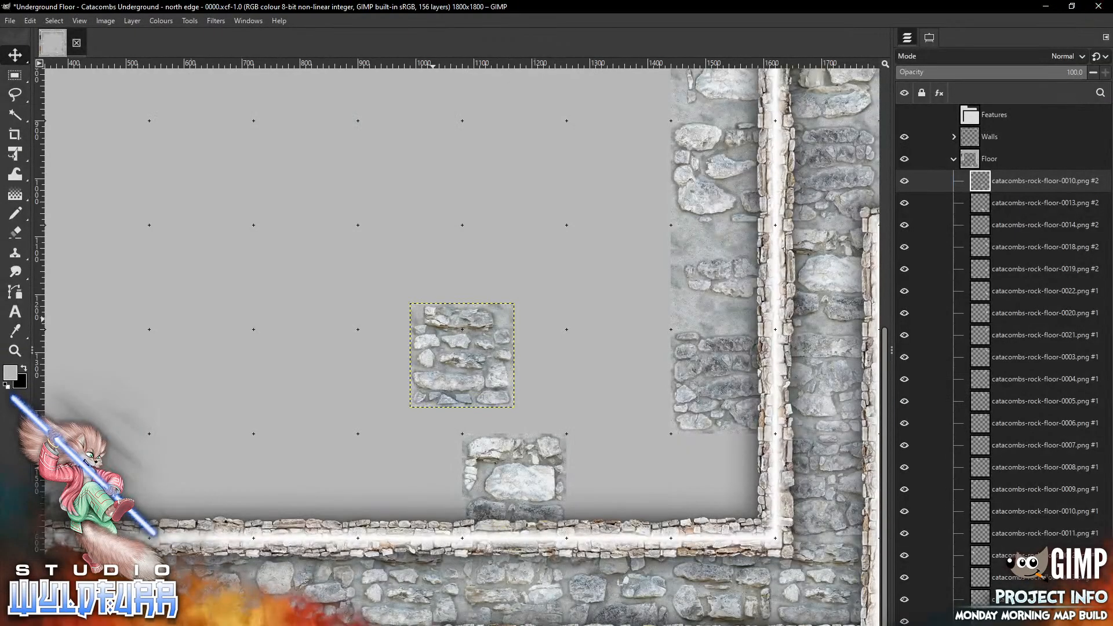
{"action": "key", "text": "alt+Tab"}
{"action": "mouse_move", "coordinate": [472, 364]}
{"action": "left_mouse_down"}
{"action": "mouse_move", "coordinate": [559, 462]}
{"action": "mouse_move", "coordinate": [652, 500]}
{"action": "mouse_move", "coordinate": [624, 495]}
{"action": "left_mouse_up"}
Add the catacombs-rock-floor-0009 tile to fill the southeast corner of the floor
{"action": "key", "text": "alt+Tab"}
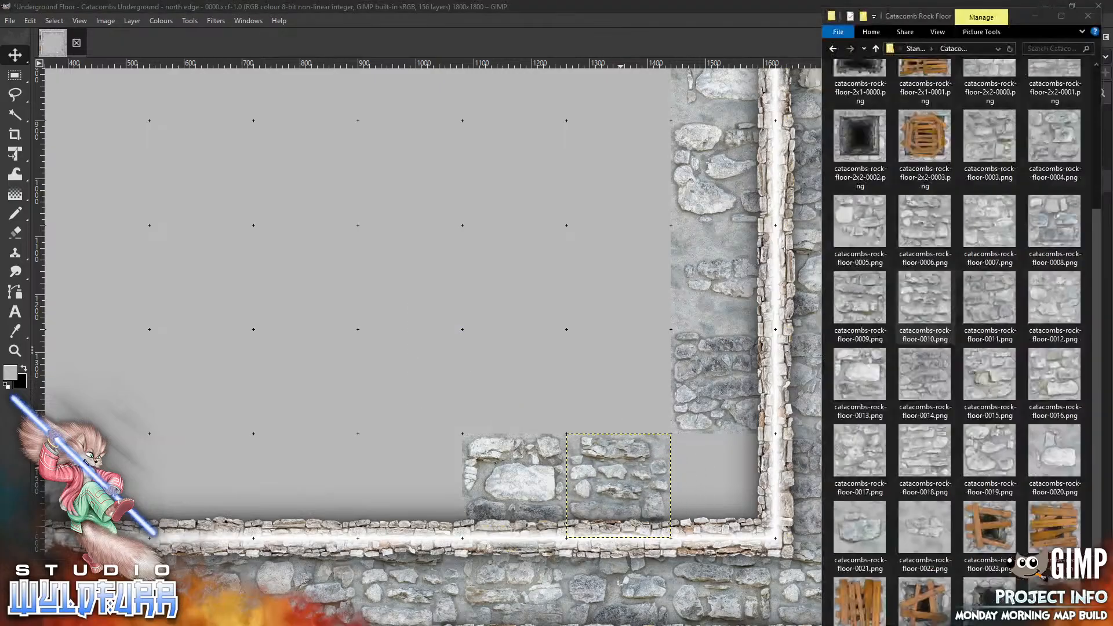
{"action": "mouse_move", "coordinate": [858, 298]}
{"action": "left_mouse_down"}
{"action": "mouse_move", "coordinate": [468, 321]}
{"action": "mouse_move", "coordinate": [766, 484]}
{"action": "mouse_move", "coordinate": [725, 452]}
{"action": "left_mouse_up"}
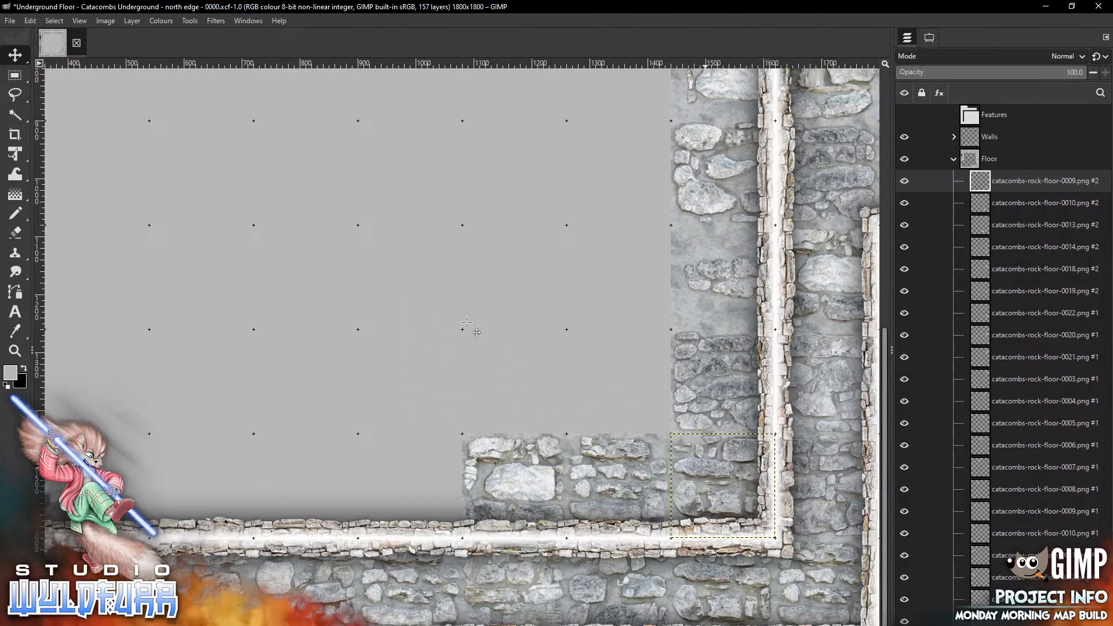
Add the catacombs-rock-floor-0006 tile and place it against the west wall below the top stones
{"action": "scroll", "coordinate": [467, 323], "scroll_direction": "left", "scroll_amount": 5}
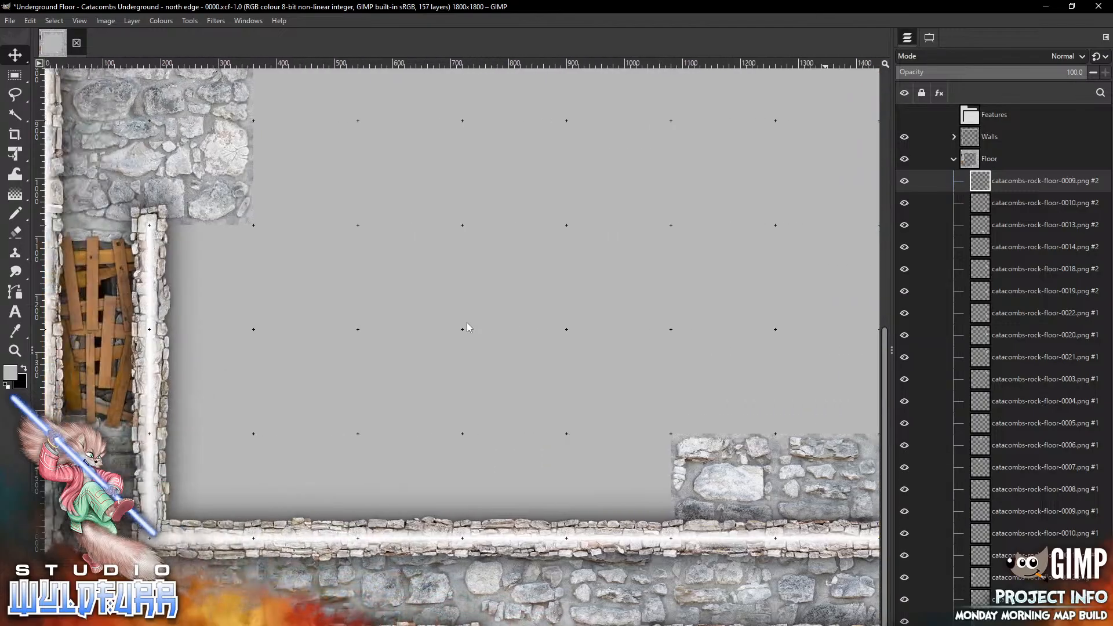
{"action": "key", "text": "alt+Tab"}
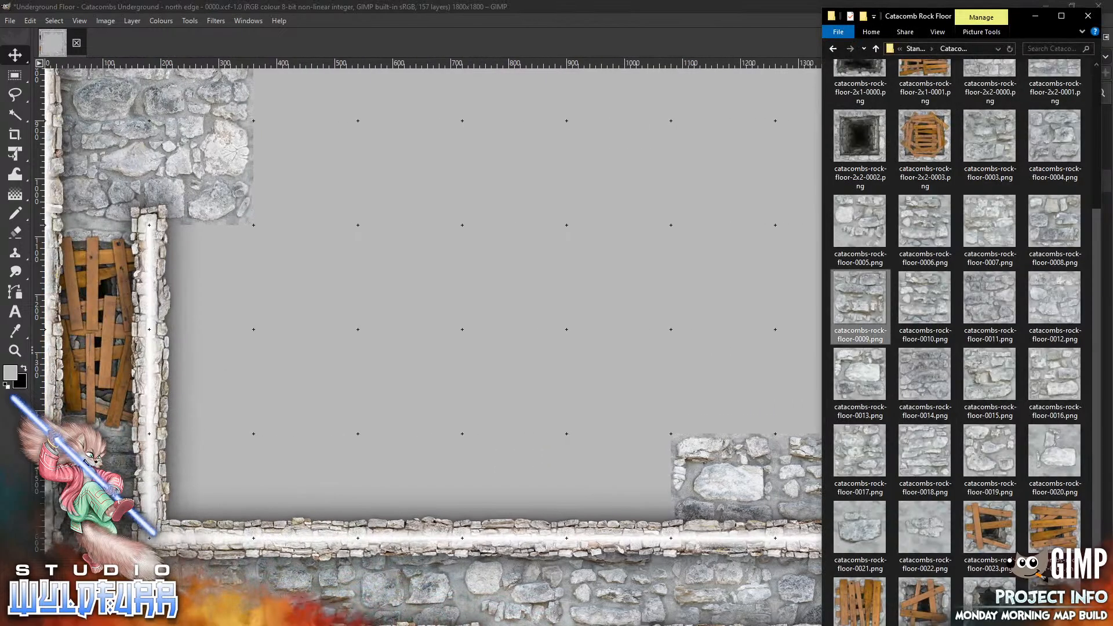
{"action": "left_click_drag", "start_coordinate": [925, 224], "coordinate": [299, 288]}
{"action": "left_click_drag", "start_coordinate": [491, 340], "coordinate": [229, 262]}
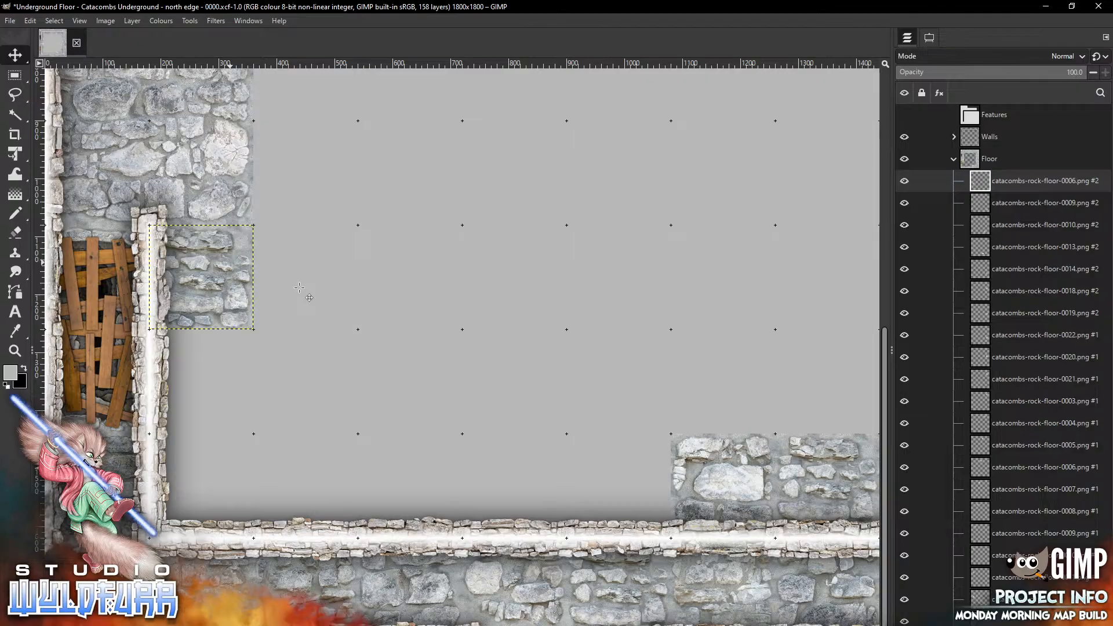
Add the catacombs-rock-floor-0007 tile against the west wall below the previous tile
{"action": "key", "text": "alt+Tab"}
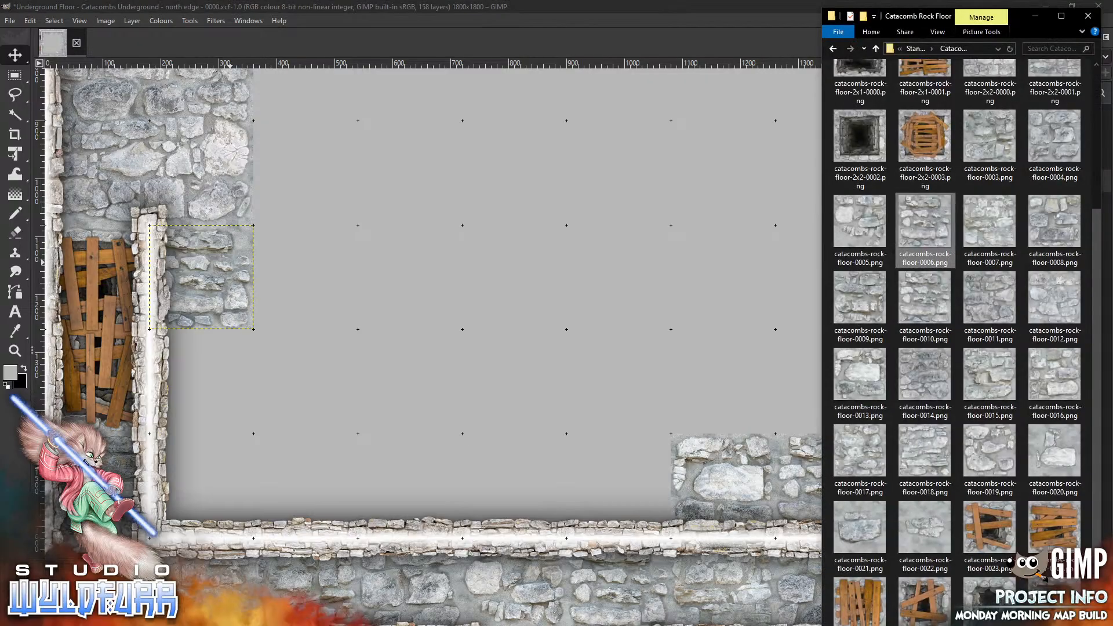
{"action": "left_click_drag", "start_coordinate": [925, 223], "coordinate": [391, 367]}
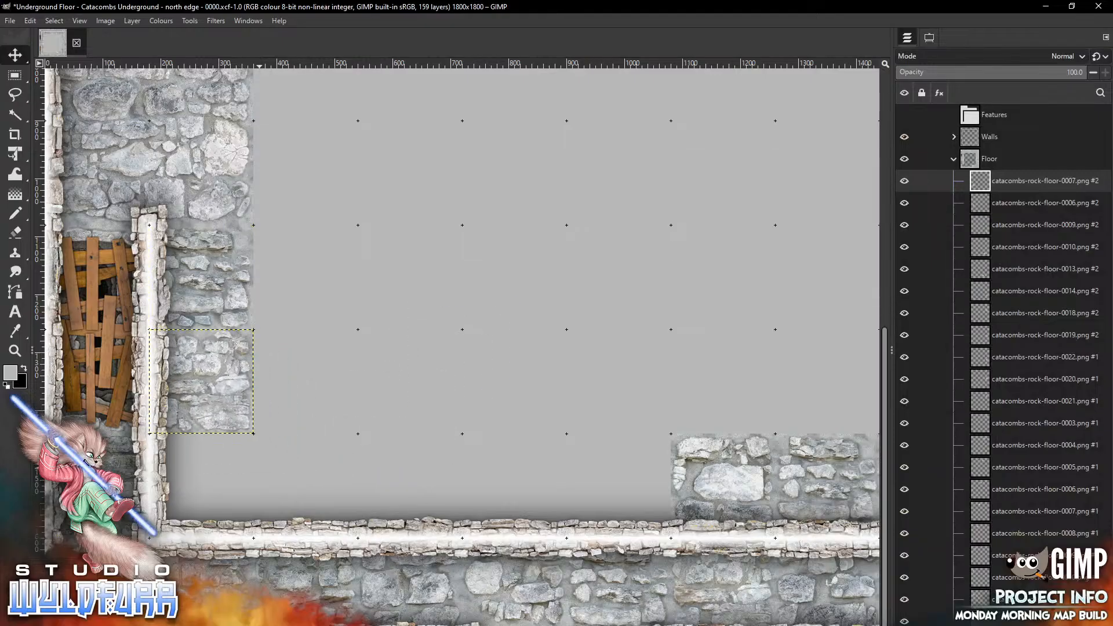
Add the catacombs-rock-floor-0008 tile along the south wall near the southwest corner
{"action": "key", "text": "alt+Tab"}
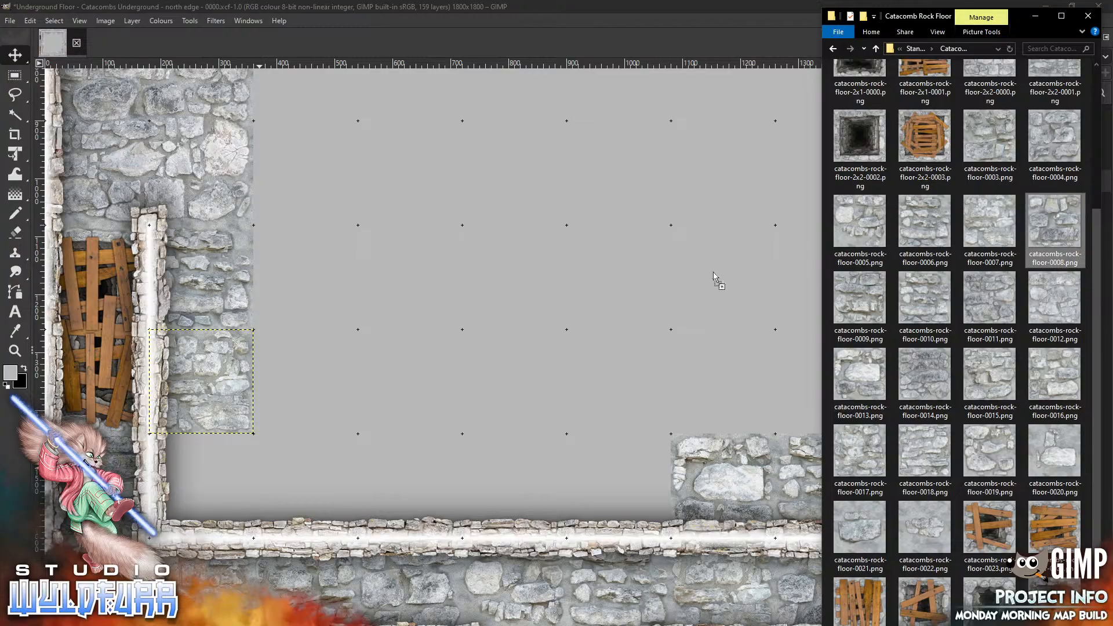
{"action": "left_click", "coordinate": [400, 378]}
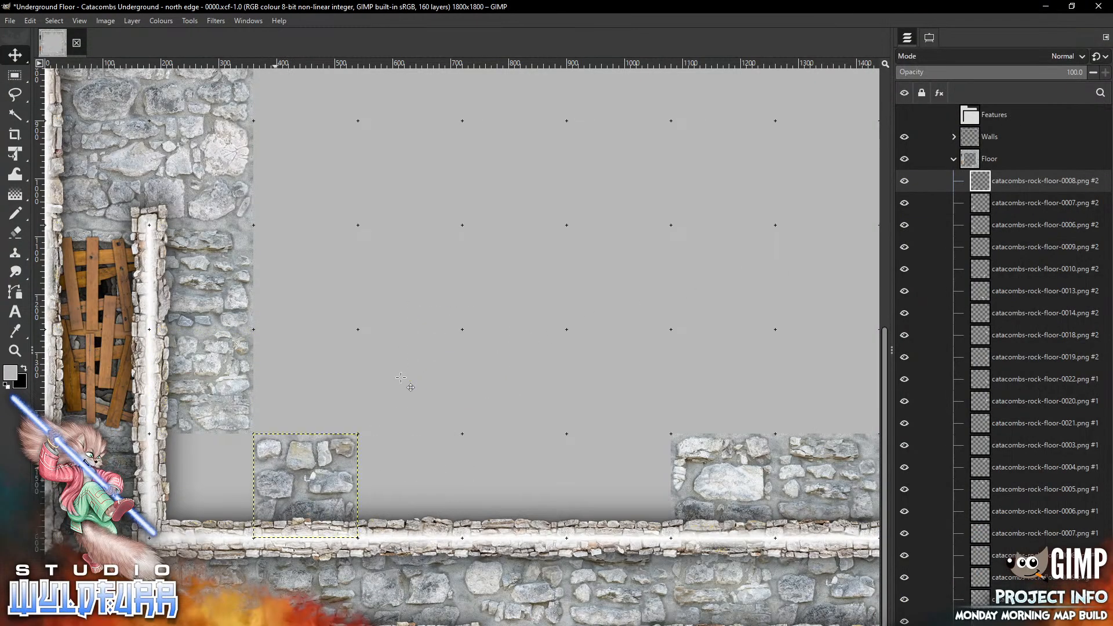
Add the catacombs-rock-floor-0012 tile along the south wall next to the previous tile
{"action": "key", "text": "alt+Tab"}
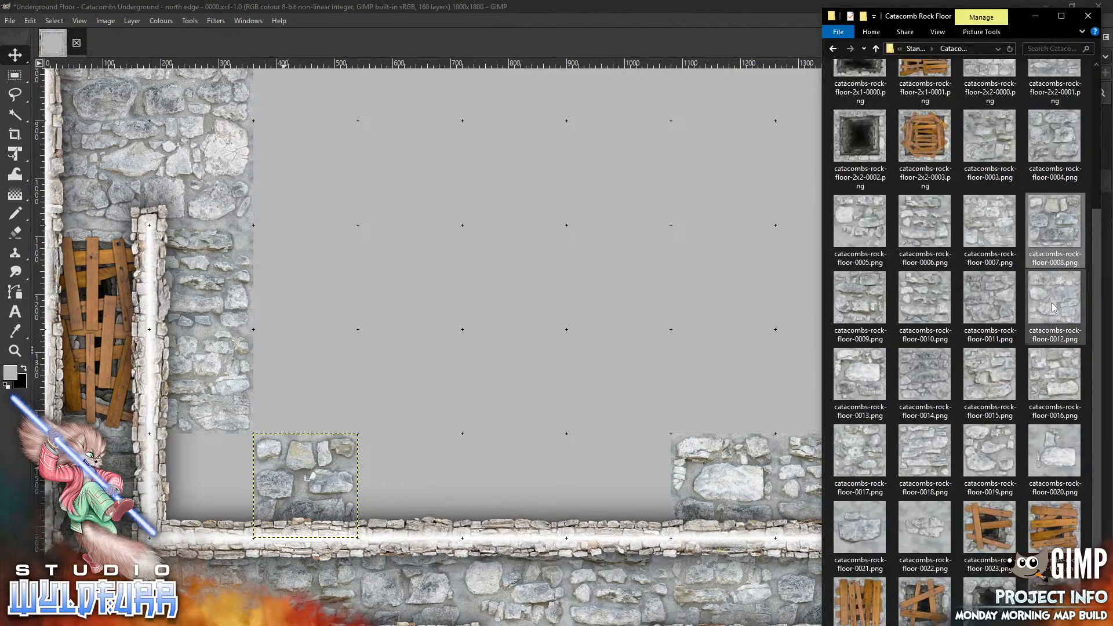
{"action": "left_click_drag", "start_coordinate": [1056, 307], "coordinate": [405, 432]}
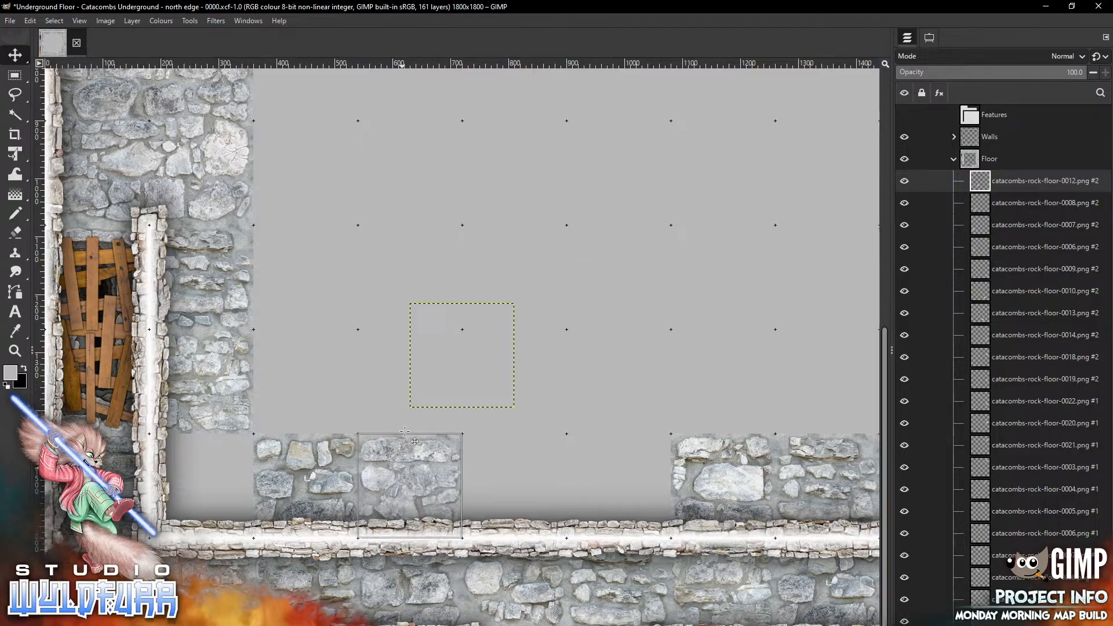
Add the catacombs-rock-floor-0011 tile and place it along the south wall next to the previous tile
{"action": "key", "text": "alt+Tab"}
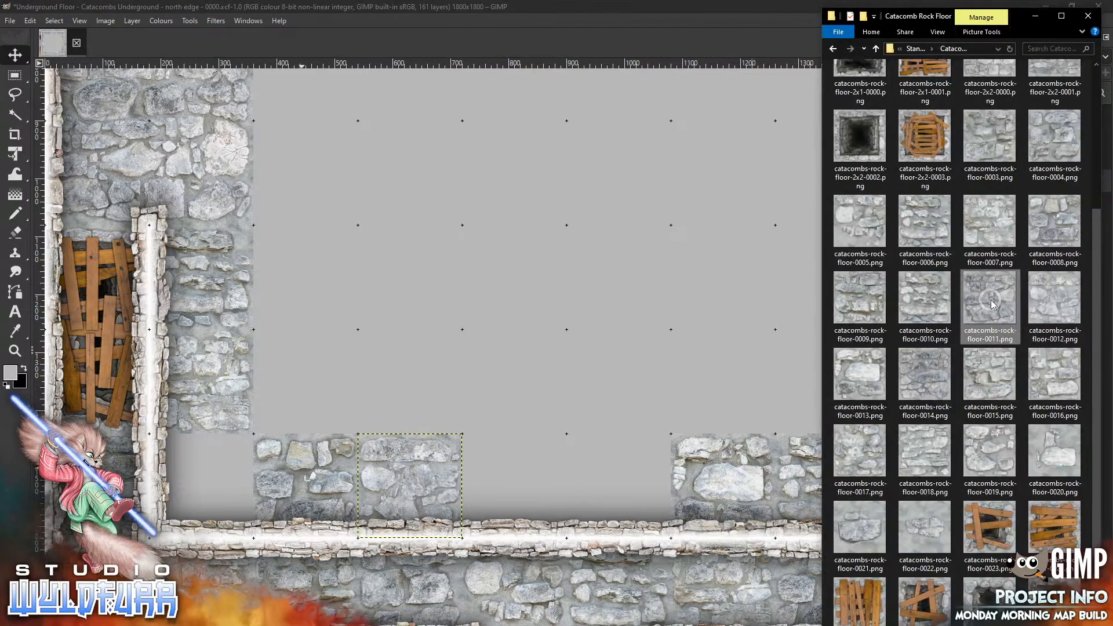
{"action": "right_click", "coordinate": [991, 300]}
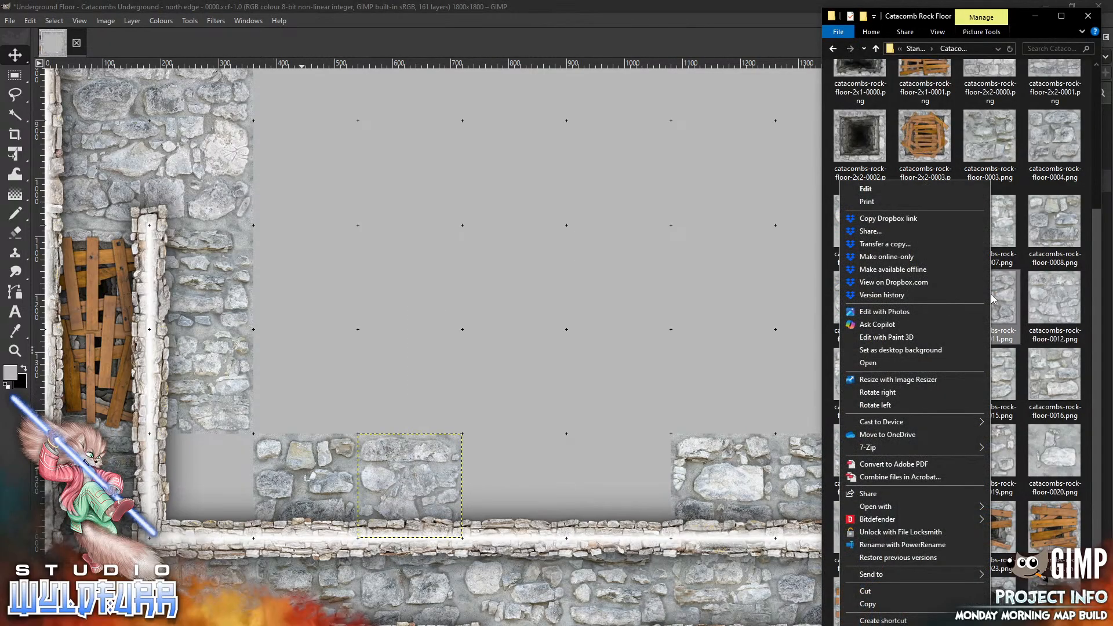
{"action": "left_click", "coordinate": [1021, 309]}
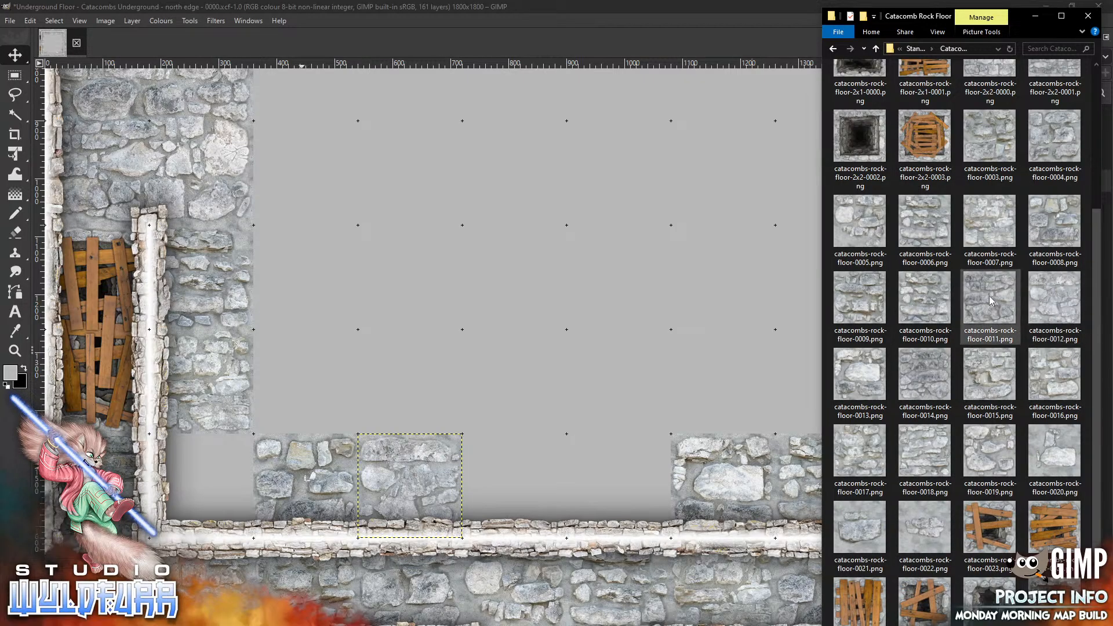
{"action": "left_click_drag", "start_coordinate": [990, 297], "coordinate": [525, 371]}
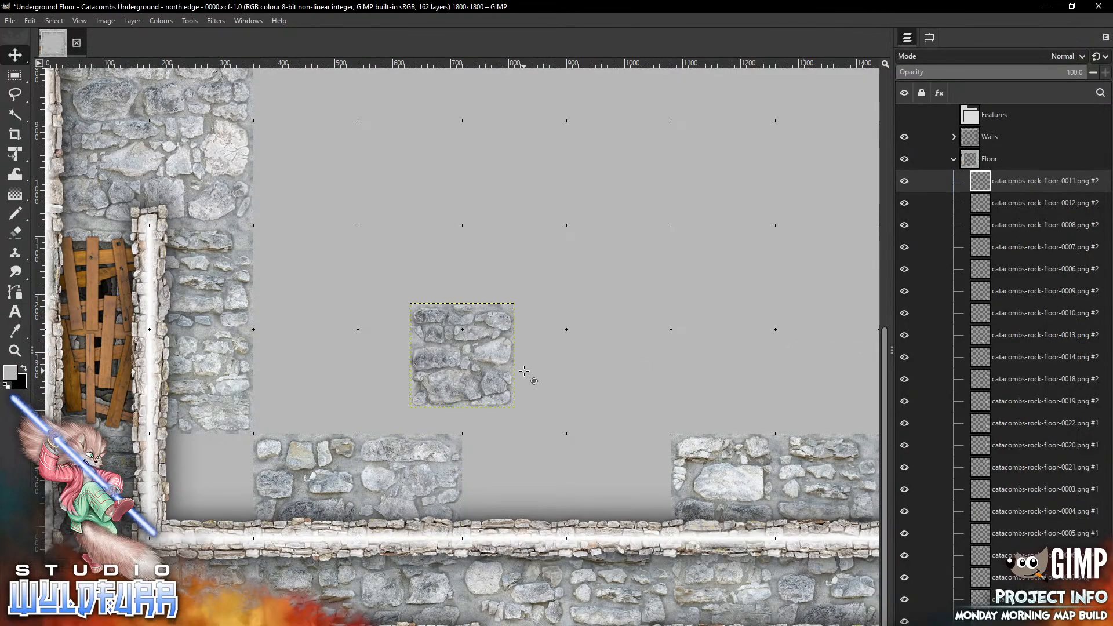
{"action": "left_click_drag", "start_coordinate": [466, 324], "coordinate": [512, 454]}
Add the catacombs-rock-floor-0006 tile along the south wall, continuing the row eastward
{"action": "key", "text": "alt+Tab"}
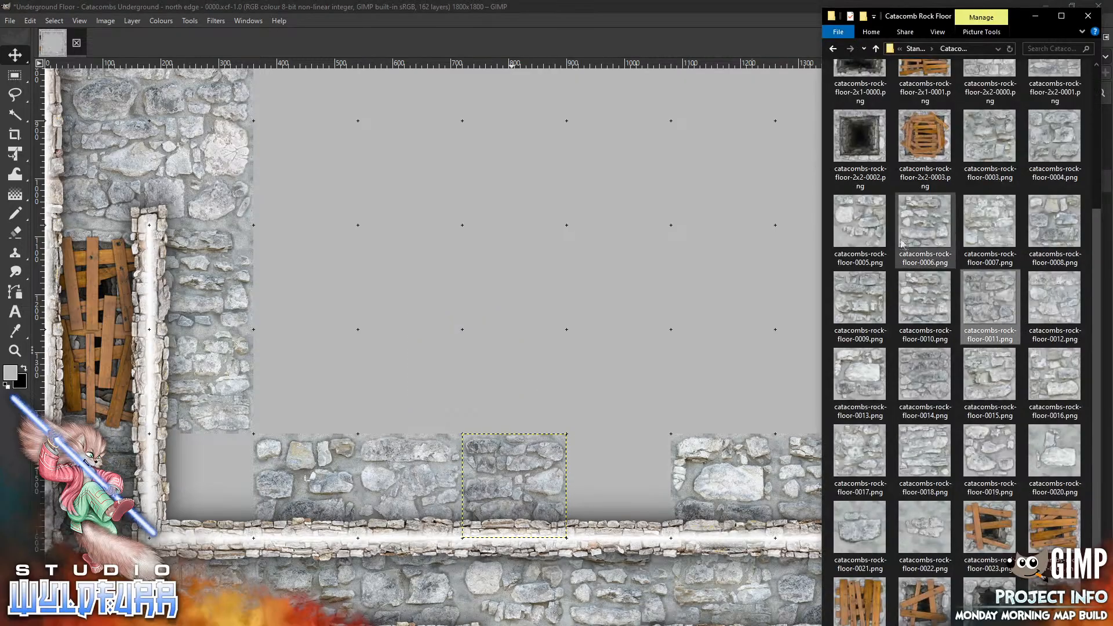
{"action": "left_click_drag", "start_coordinate": [930, 228], "coordinate": [571, 367]}
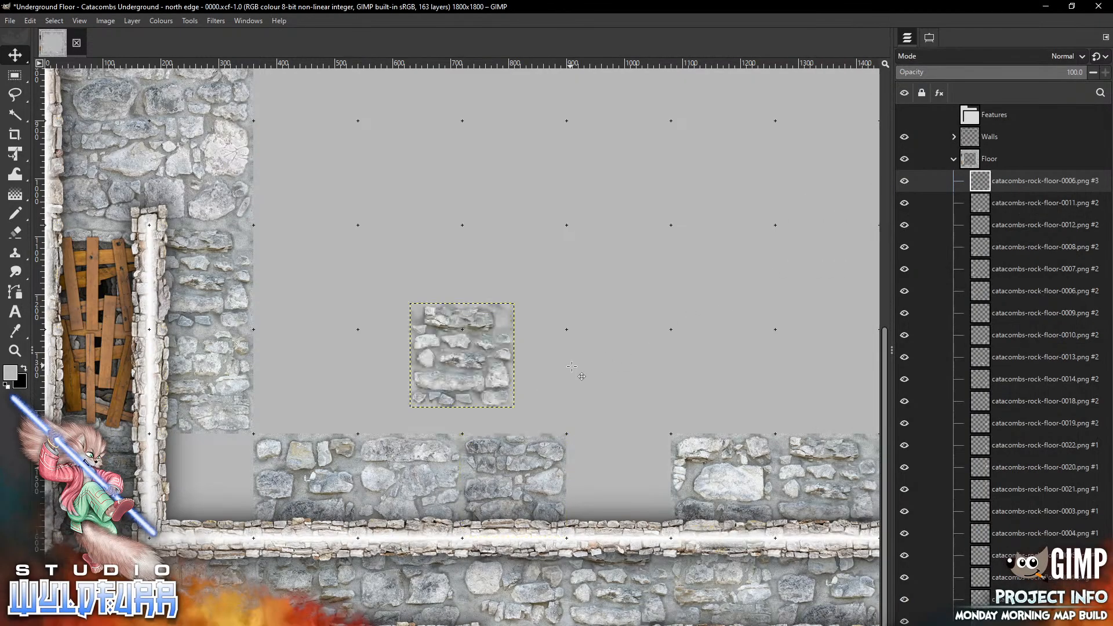
{"action": "mouse_move", "coordinate": [458, 321]}
{"action": "left_mouse_down"}
{"action": "mouse_move", "coordinate": [600, 493]}
{"action": "mouse_move", "coordinate": [615, 452]}
{"action": "left_mouse_up"}
Add the catacombs-rock-floor-0003 tile and fit it into the southwest corner gap along the south wall
{"action": "key", "text": "alt+Tab"}
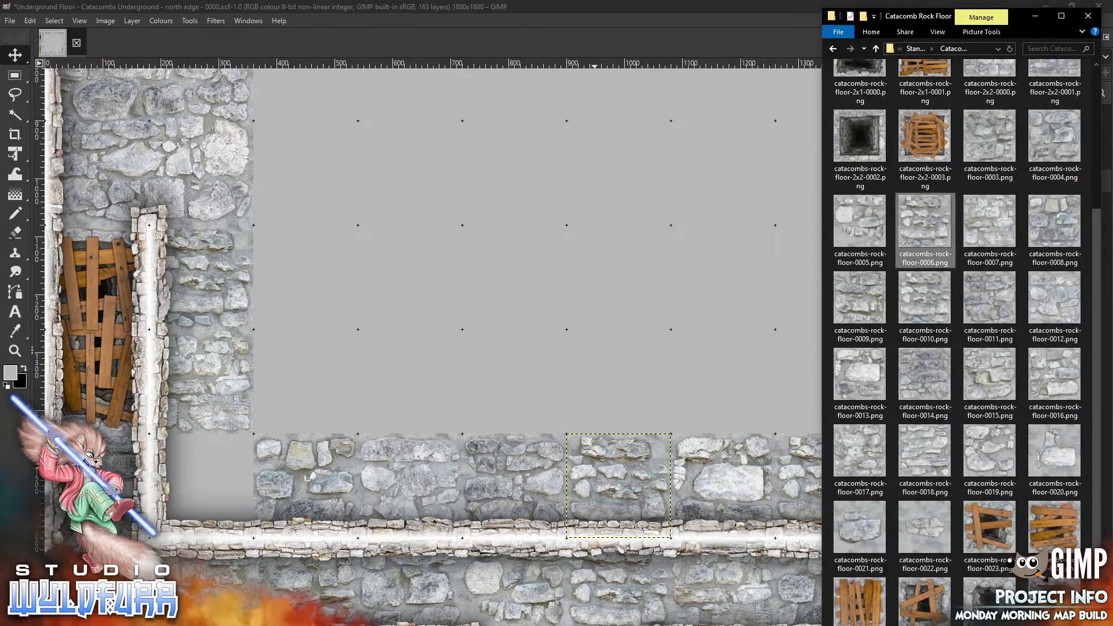
{"action": "left_click", "coordinate": [456, 342]}
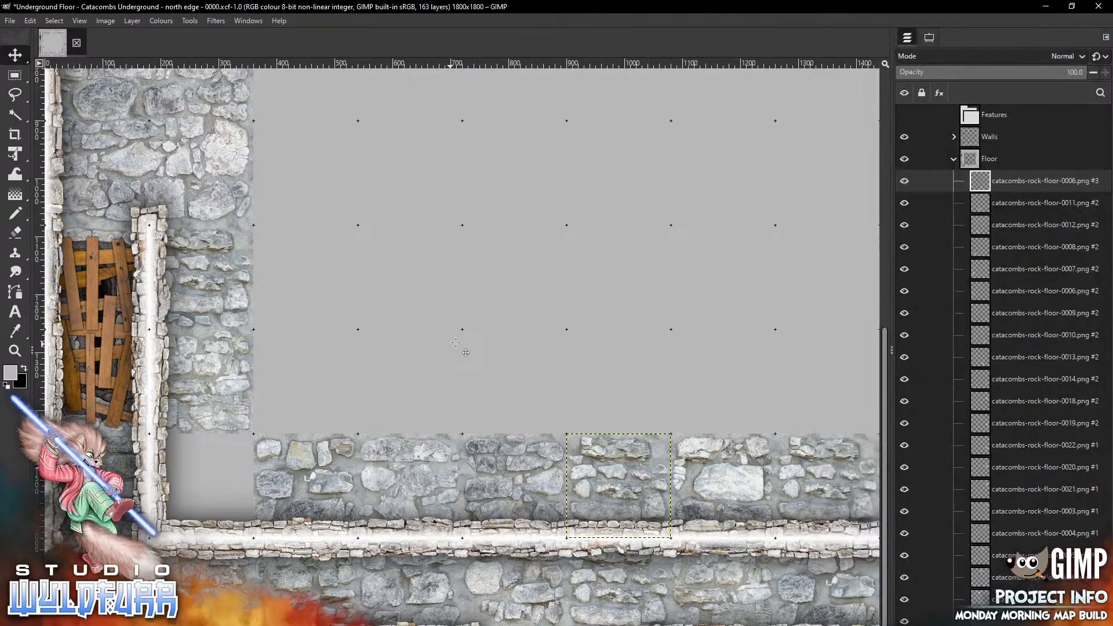
{"action": "mouse_move", "coordinate": [500, 322]}
{"action": "left_mouse_down"}
{"action": "mouse_move", "coordinate": [278, 513]}
{"action": "mouse_move", "coordinate": [238, 452]}
{"action": "left_mouse_up"}
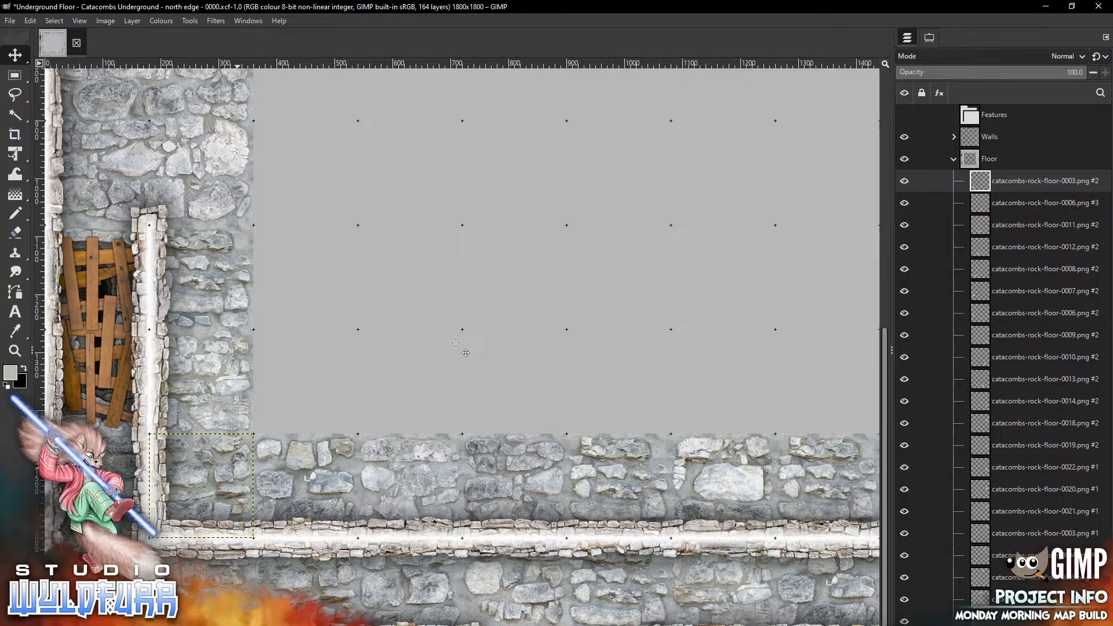
Add the catacombs-rock-floor-0003 and 0004 tiles to start a second row above the south wall from the west
{"action": "key", "text": "alt+Tab"}
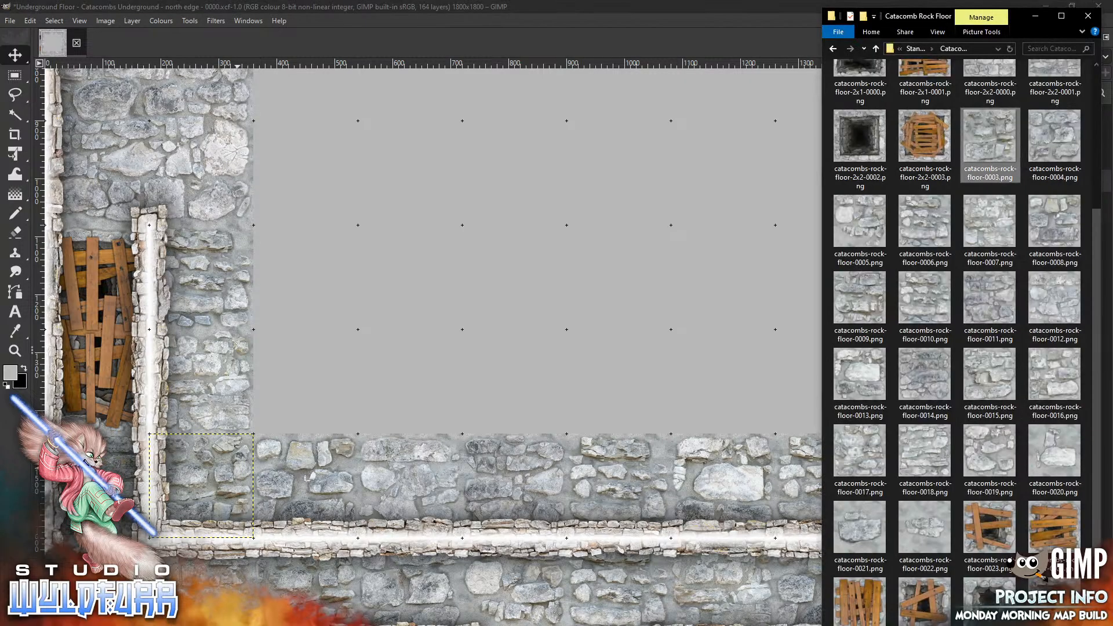
{"action": "left_click_drag", "start_coordinate": [988, 141], "coordinate": [327, 397]}
{"action": "key", "text": "alt+Tab"}
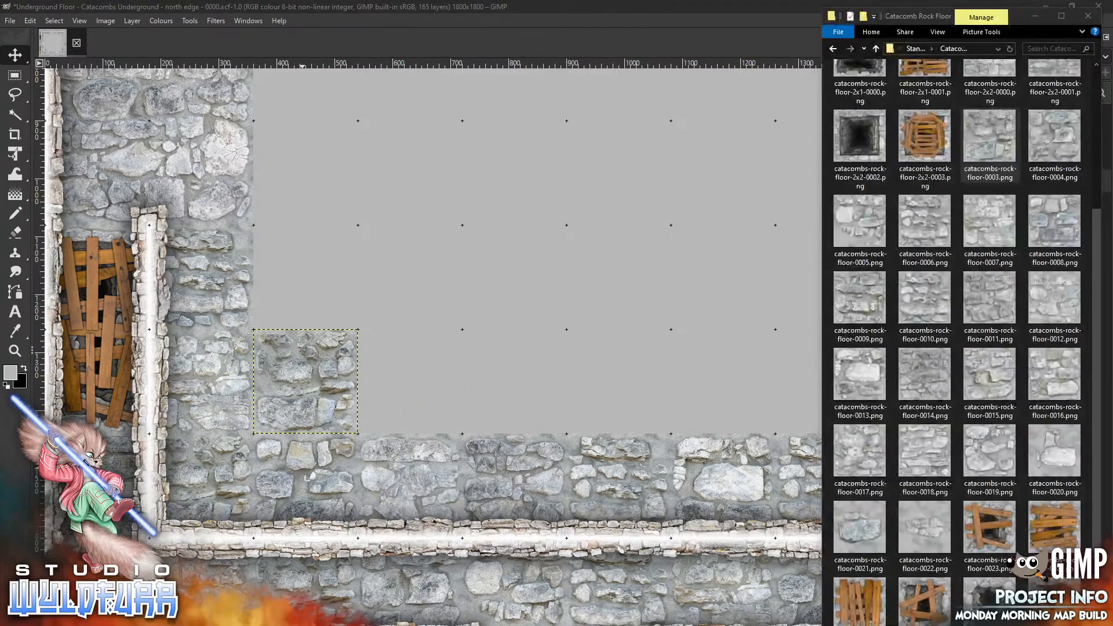
{"action": "left_click_drag", "start_coordinate": [1059, 147], "coordinate": [440, 344]}
Add the catacombs-rock-floor-0005 and 0006 tiles, continuing the second row eastward above the south wall
{"action": "key", "text": "alt+Tab"}
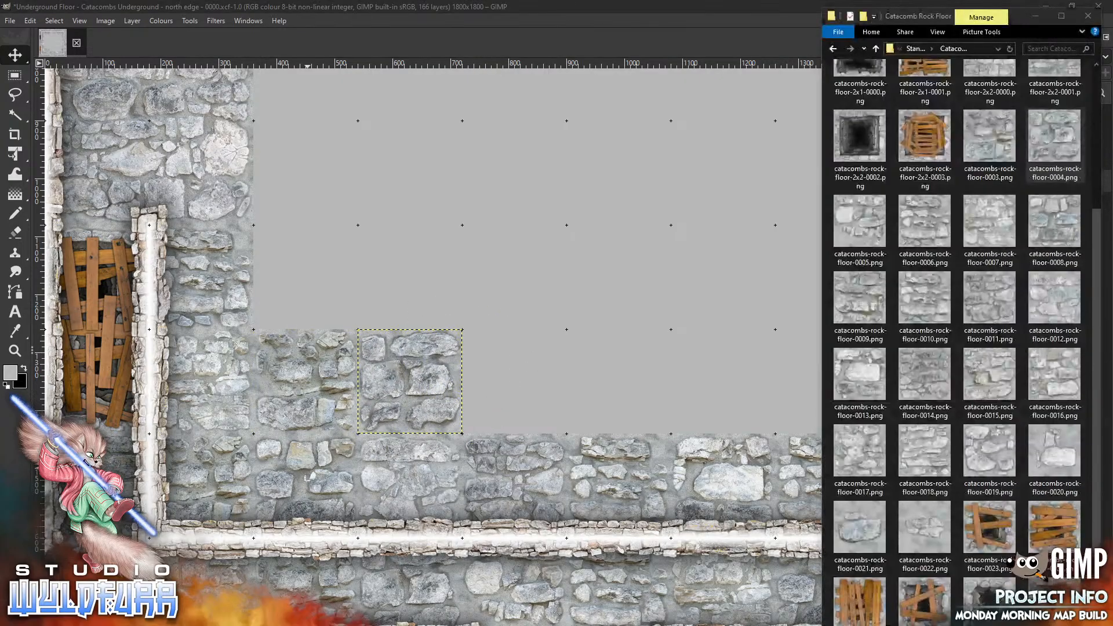
{"action": "left_click_drag", "start_coordinate": [860, 220], "coordinate": [566, 348]}
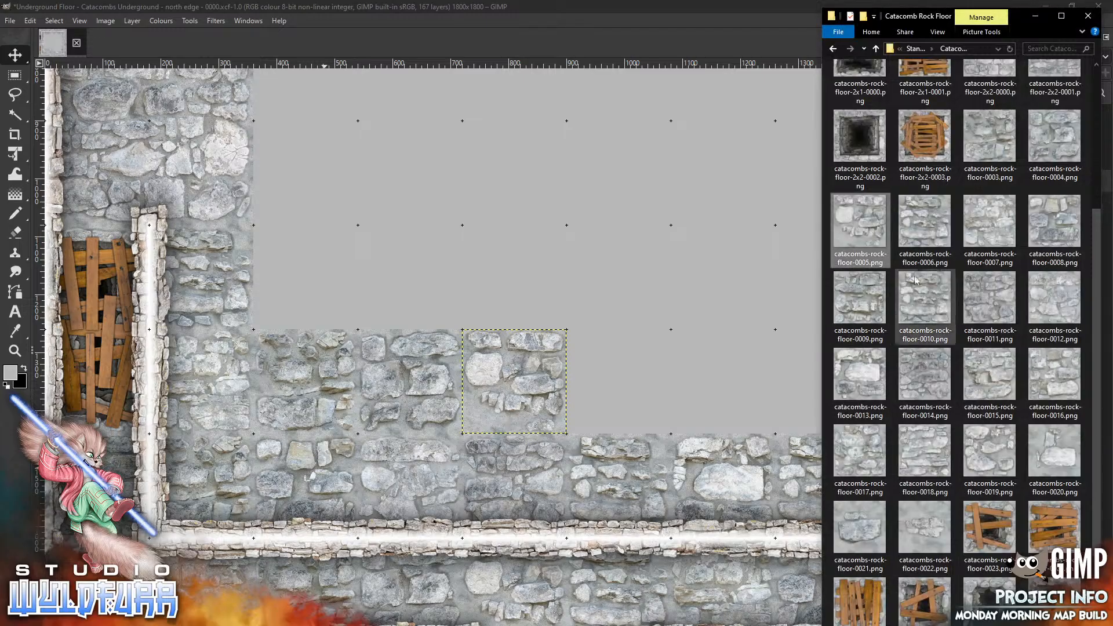
{"action": "left_click", "coordinate": [925, 229]}
{"action": "left_click_drag", "start_coordinate": [925, 229], "coordinate": [613, 349]}
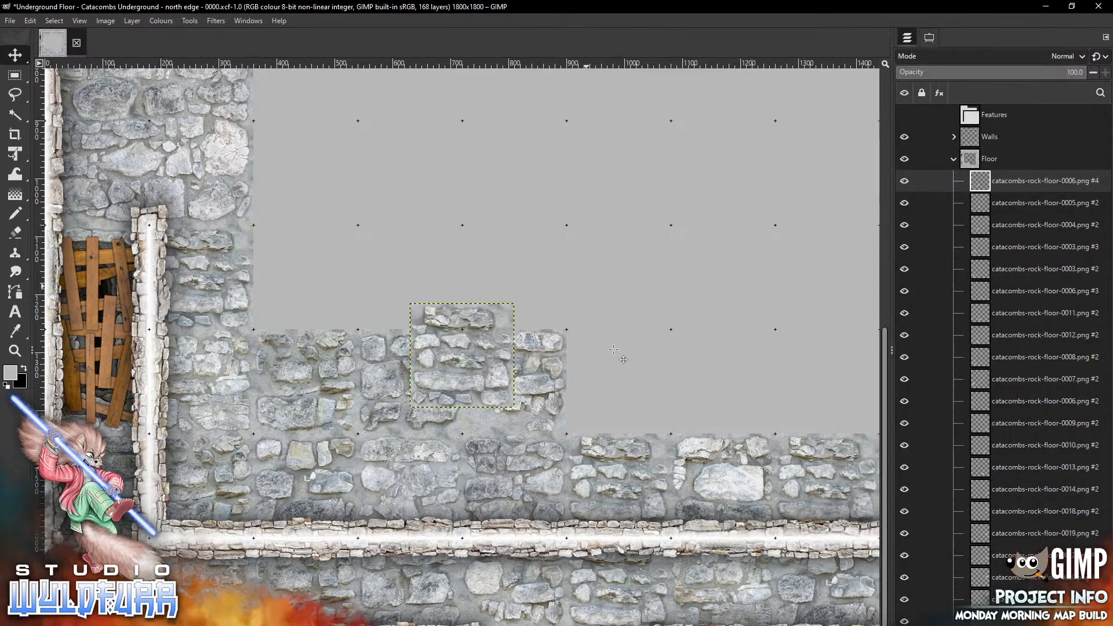
{"action": "left_click_drag", "start_coordinate": [440, 319], "coordinate": [615, 355]}
Add the catacombs-rock-floor-0007 tile to the second row next to the previous tile
{"action": "scroll", "coordinate": [614, 349], "scroll_direction": "right", "scroll_amount": 5}
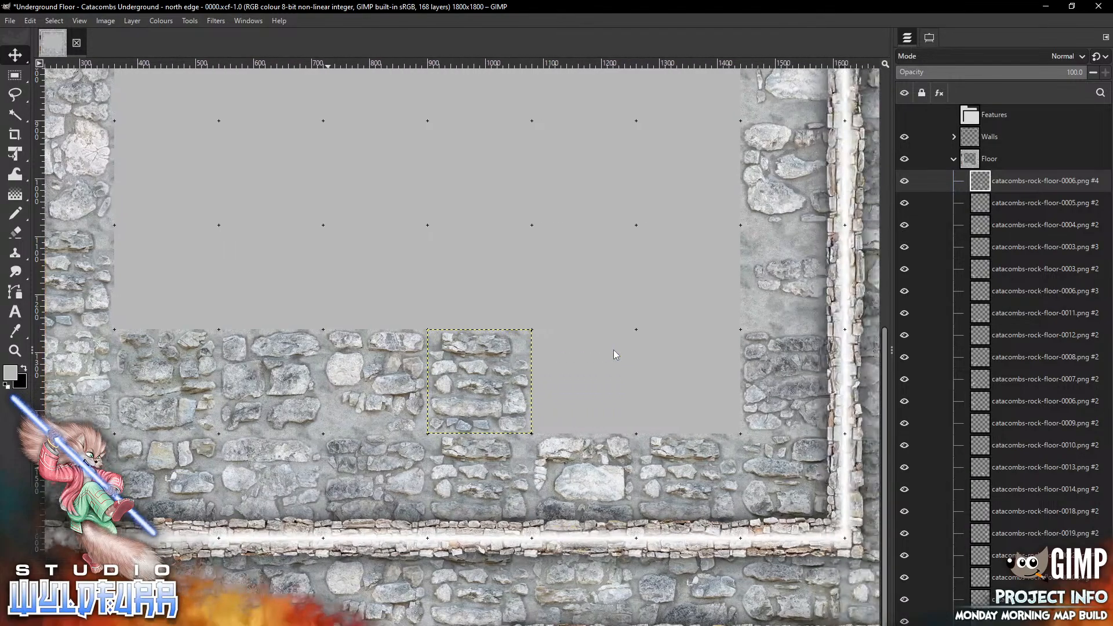
{"action": "key", "text": "alt+Tab"}
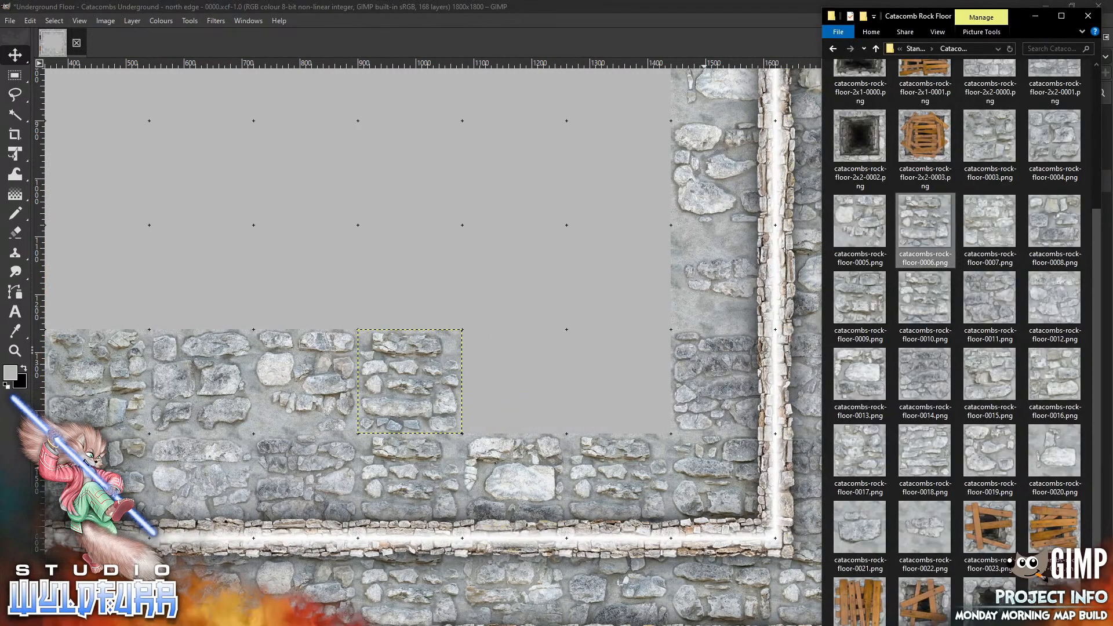
{"action": "left_click_drag", "start_coordinate": [990, 220], "coordinate": [547, 375]}
{"action": "left_click_drag", "start_coordinate": [496, 345], "coordinate": [496, 341]}
Add the catacombs-rock-floor-0008 tile at the east end of the second row against the east wall
{"action": "key", "text": "alt+Tab"}
{"action": "left_click_drag", "start_coordinate": [1055, 227], "coordinate": [514, 253]}
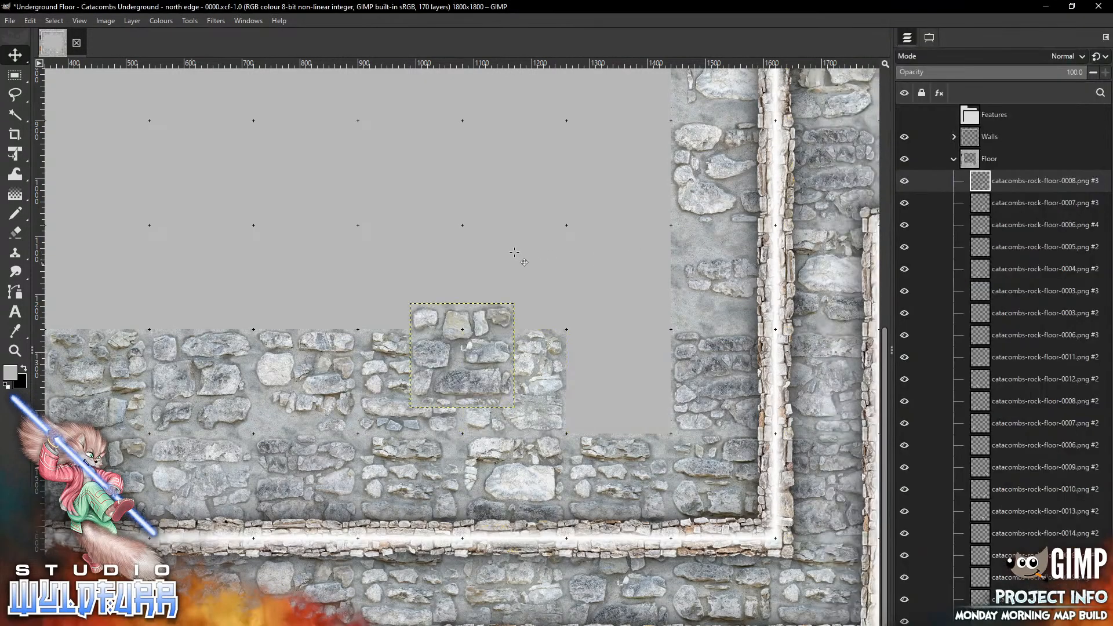
{"action": "left_click_drag", "start_coordinate": [451, 317], "coordinate": [611, 343]}
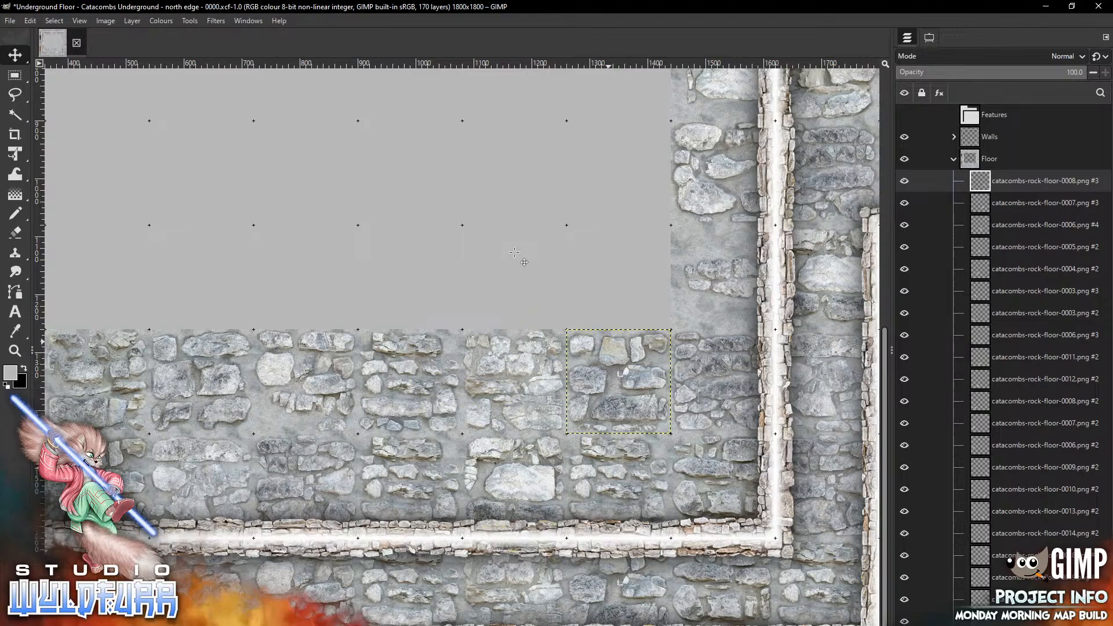
Add the catacombs-rock-floor-0009 tile against the east wall above the second row
{"action": "key", "text": "alt+Tab"}
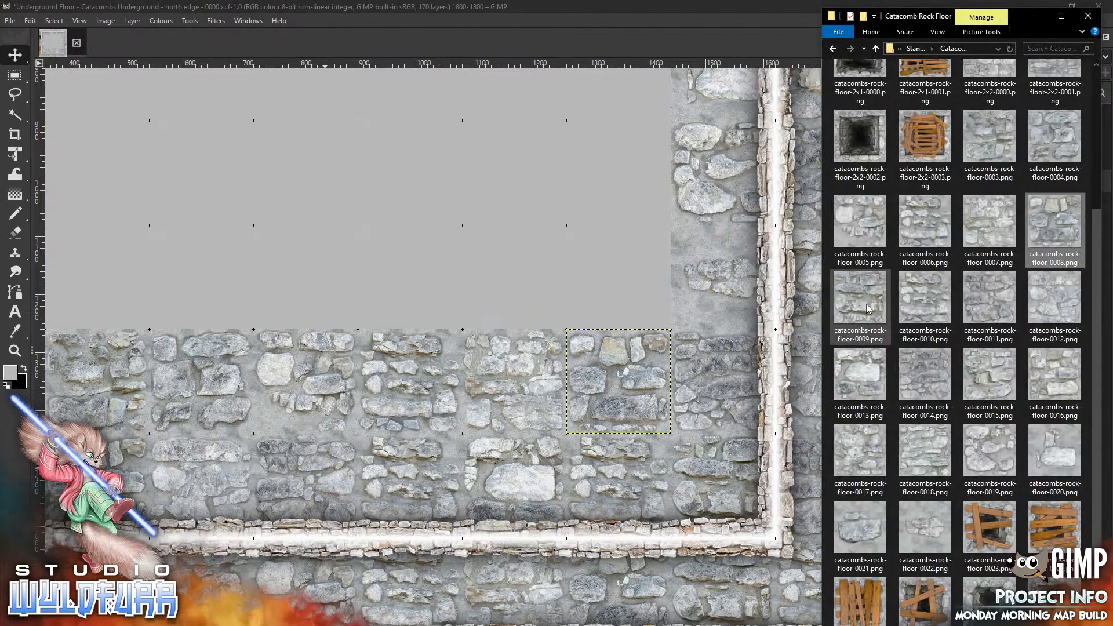
{"action": "key", "text": "alt+Tab"}
{"action": "left_click_drag", "start_coordinate": [403, 165], "coordinate": [401, 169]}
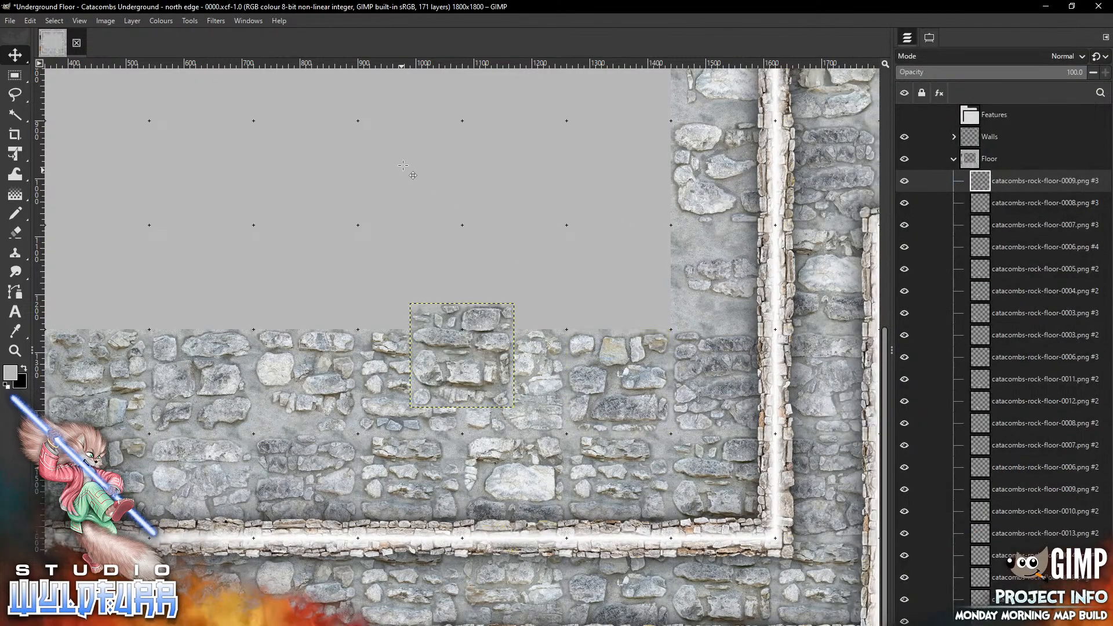
{"action": "left_click_drag", "start_coordinate": [452, 368], "coordinate": [609, 289]}
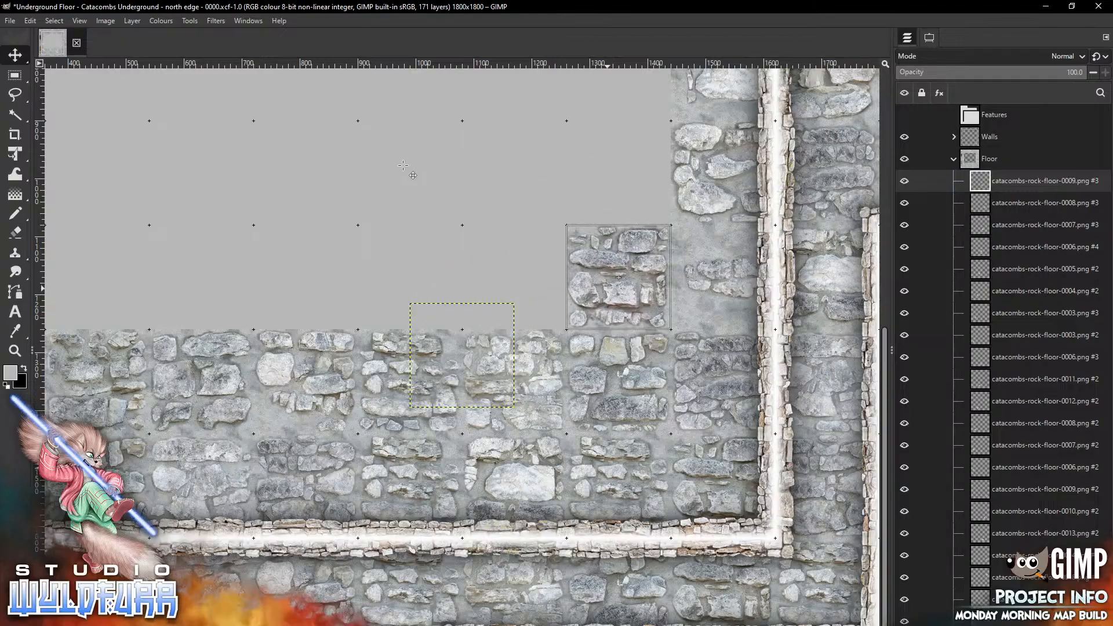
Add the catacombs-rock-floor-0010 tile against the east wall above the previous tile
{"action": "key", "text": "alt+Tab"}
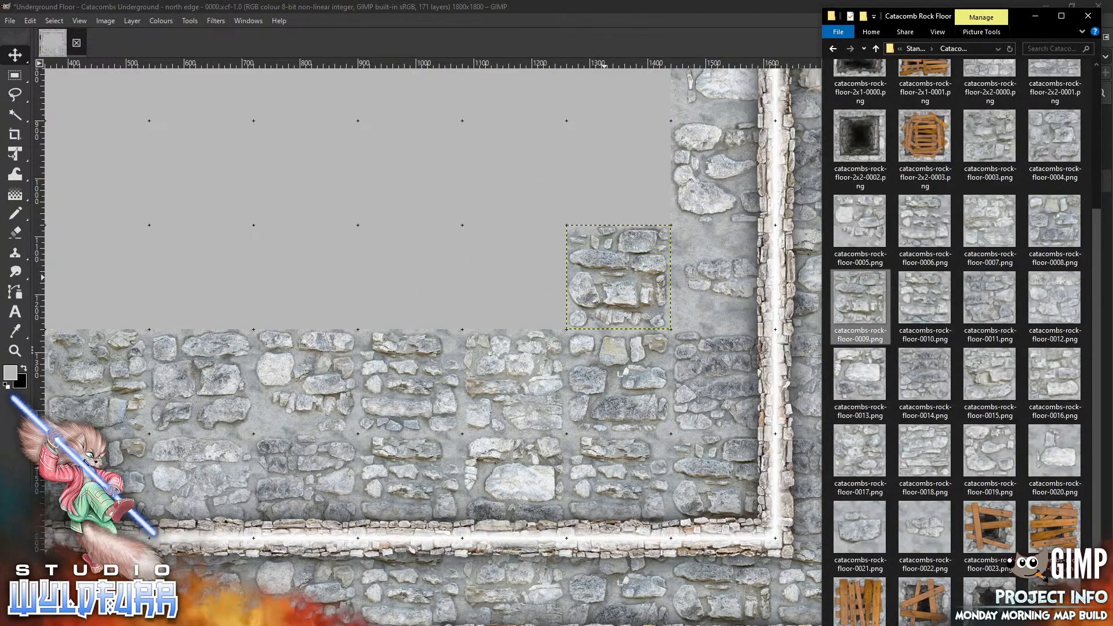
{"action": "left_click_drag", "start_coordinate": [926, 308], "coordinate": [356, 270]}
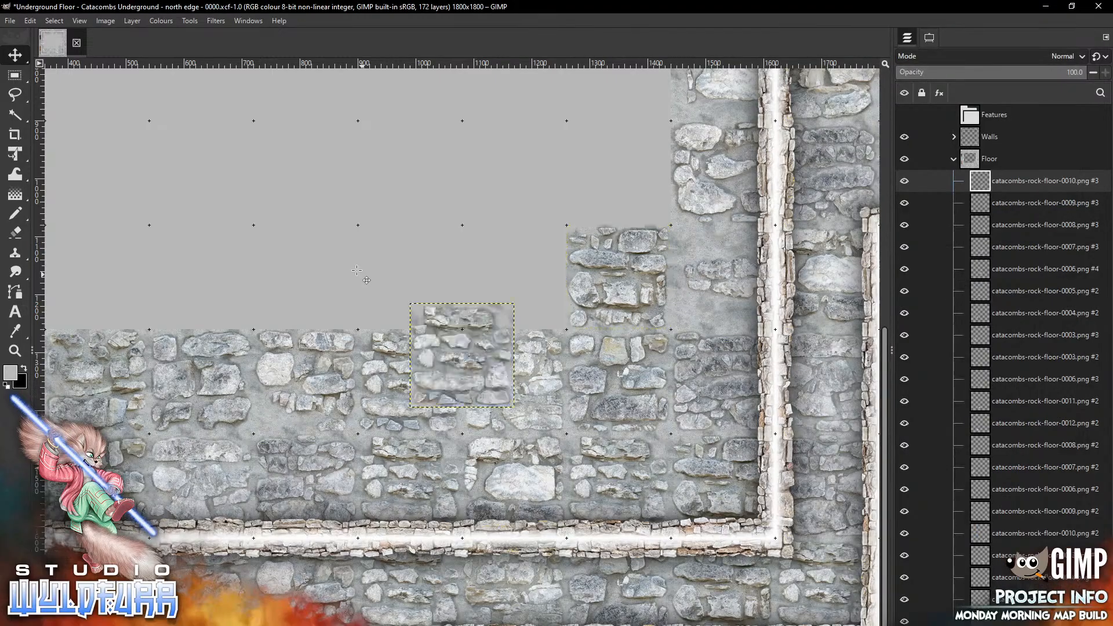
{"action": "mouse_move", "coordinate": [469, 385]}
{"action": "left_mouse_down"}
{"action": "mouse_move", "coordinate": [650, 188]}
{"action": "mouse_move", "coordinate": [622, 202]}
{"action": "left_mouse_up"}
{"action": "scroll", "coordinate": [356, 270], "scroll_direction": "up", "scroll_amount": 6}
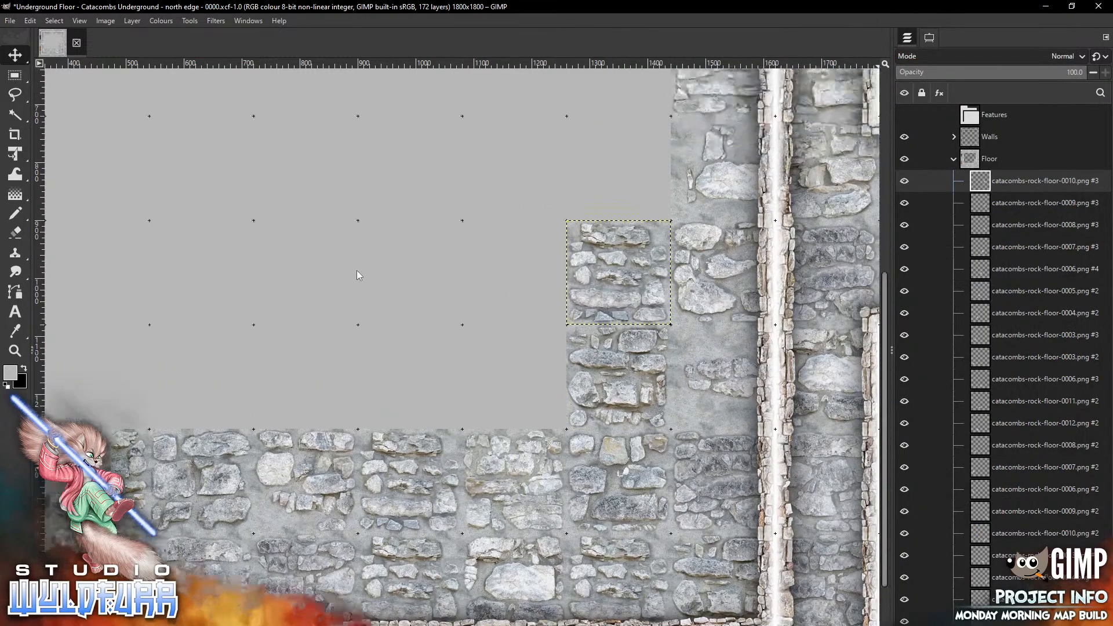
Add the catacombs-rock-floor-0011 tile against the east wall above the previous tile
{"action": "key", "text": "alt+Tab"}
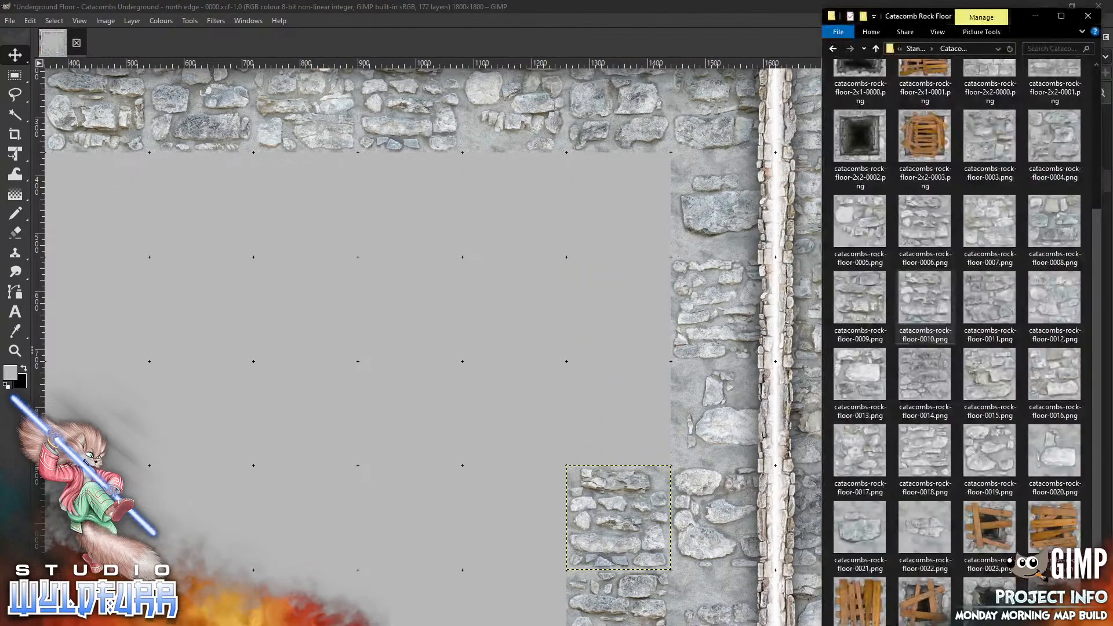
{"action": "left_click_drag", "start_coordinate": [992, 299], "coordinate": [426, 389]}
{"action": "mouse_move", "coordinate": [465, 348]}
{"action": "left_mouse_down"}
{"action": "mouse_move", "coordinate": [518, 390]}
{"action": "mouse_move", "coordinate": [641, 407]}
{"action": "mouse_move", "coordinate": [622, 404]}
{"action": "left_mouse_up"}
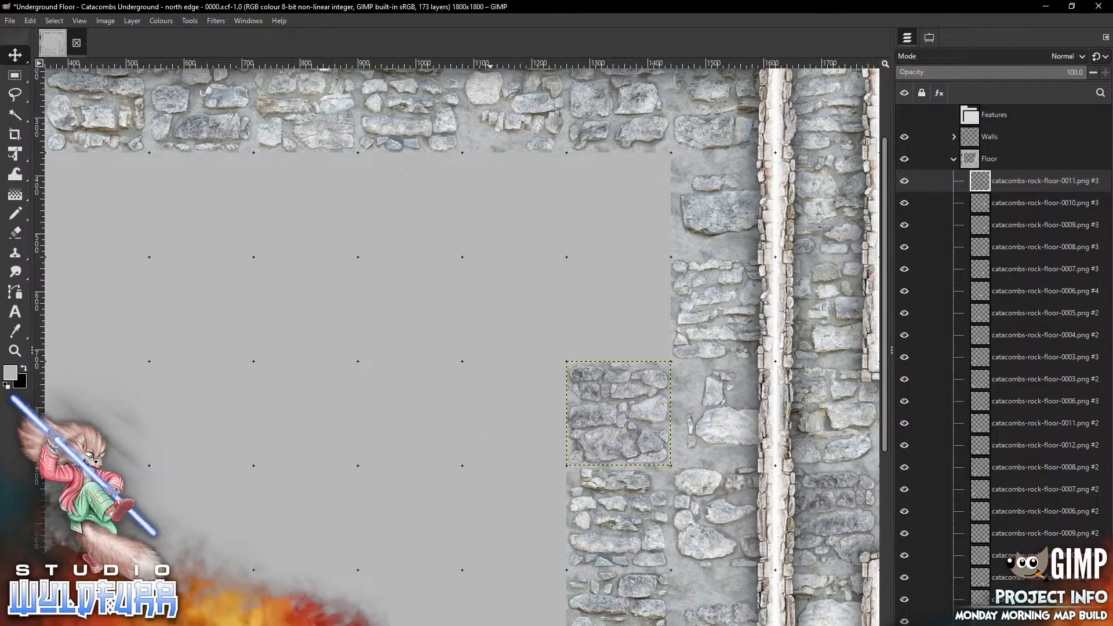
Add the catacombs-rock-floor-0012 tile against the east wall above the previous tile
{"action": "key", "text": "alt+Tab"}
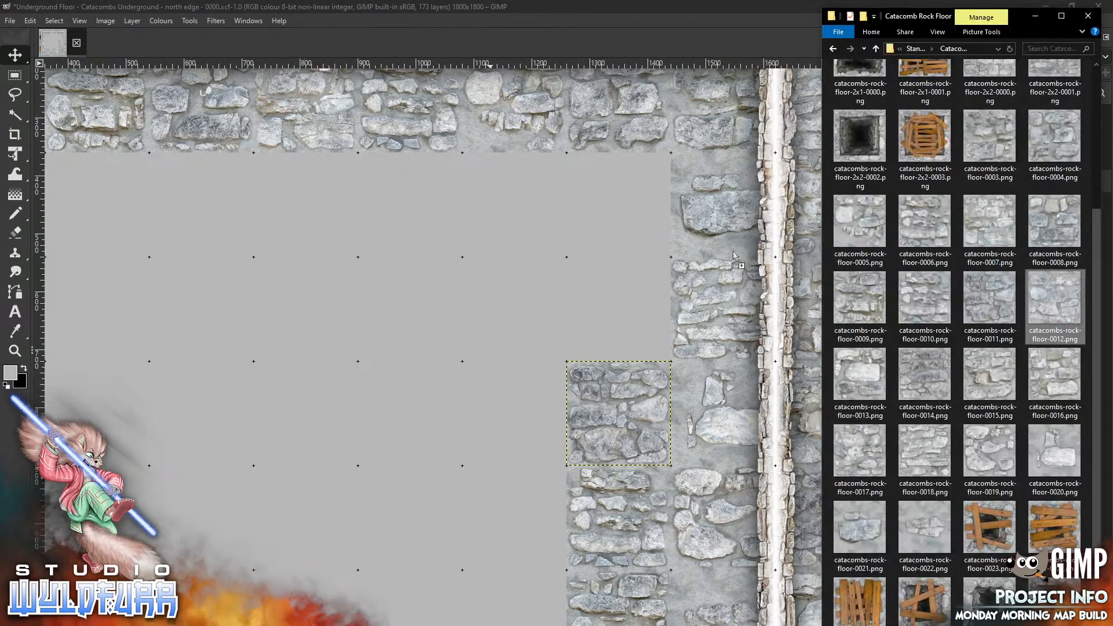
{"action": "left_click", "coordinate": [409, 293]}
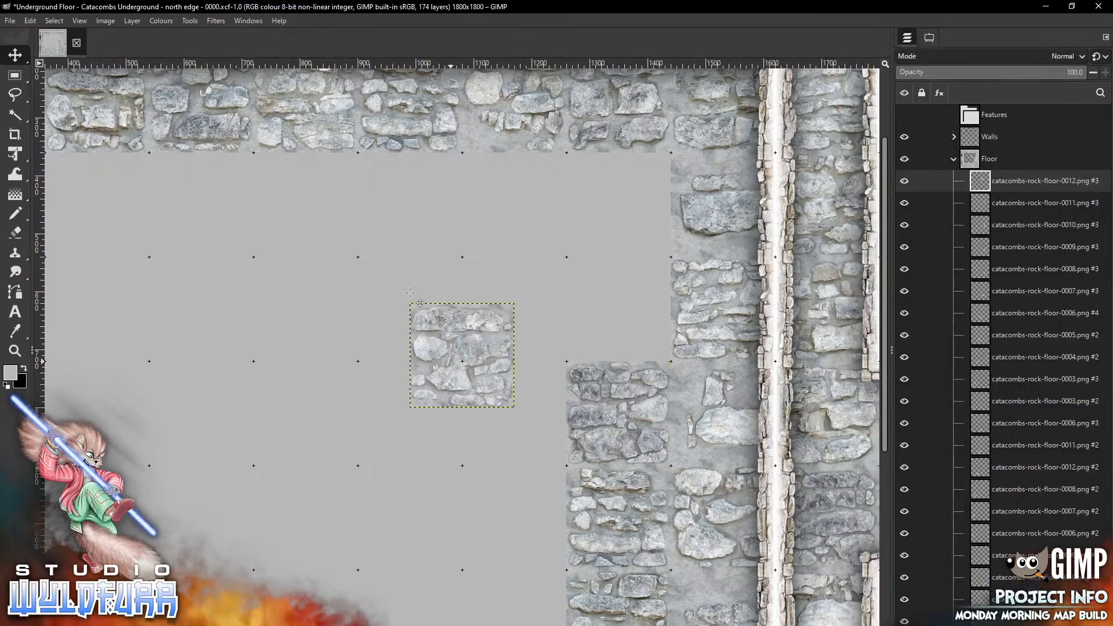
{"action": "mouse_move", "coordinate": [450, 361]}
{"action": "left_mouse_down"}
{"action": "mouse_move", "coordinate": [627, 275]}
{"action": "mouse_move", "coordinate": [609, 308]}
{"action": "left_mouse_up"}
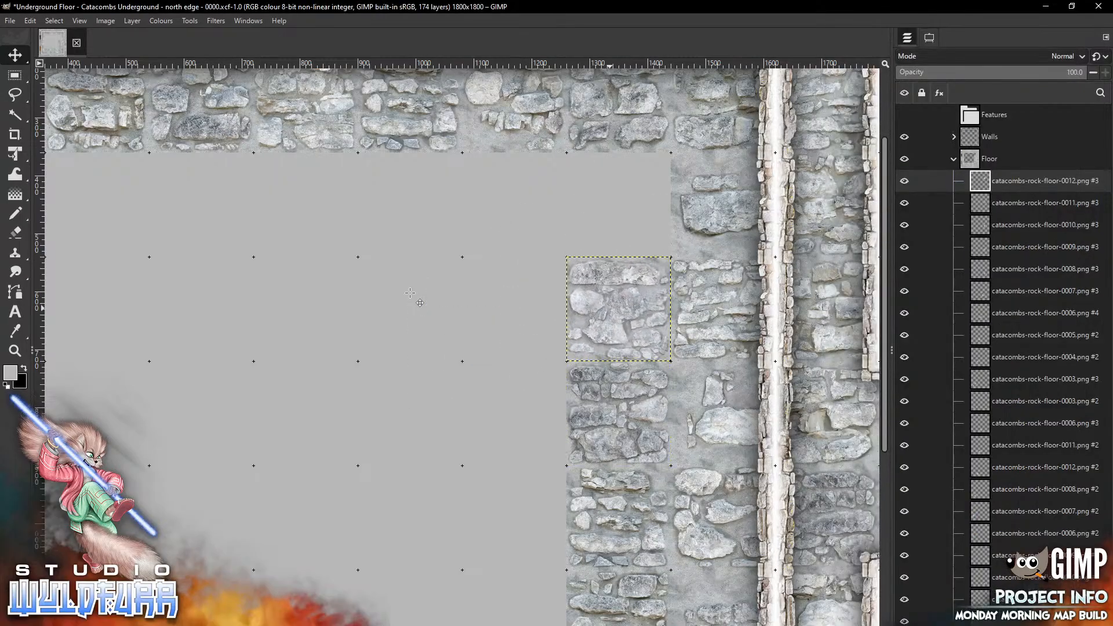
Add the catacombs-rock-floor-0013 tile into the northeast corner below the north wall
{"action": "key", "text": "alt+Tab"}
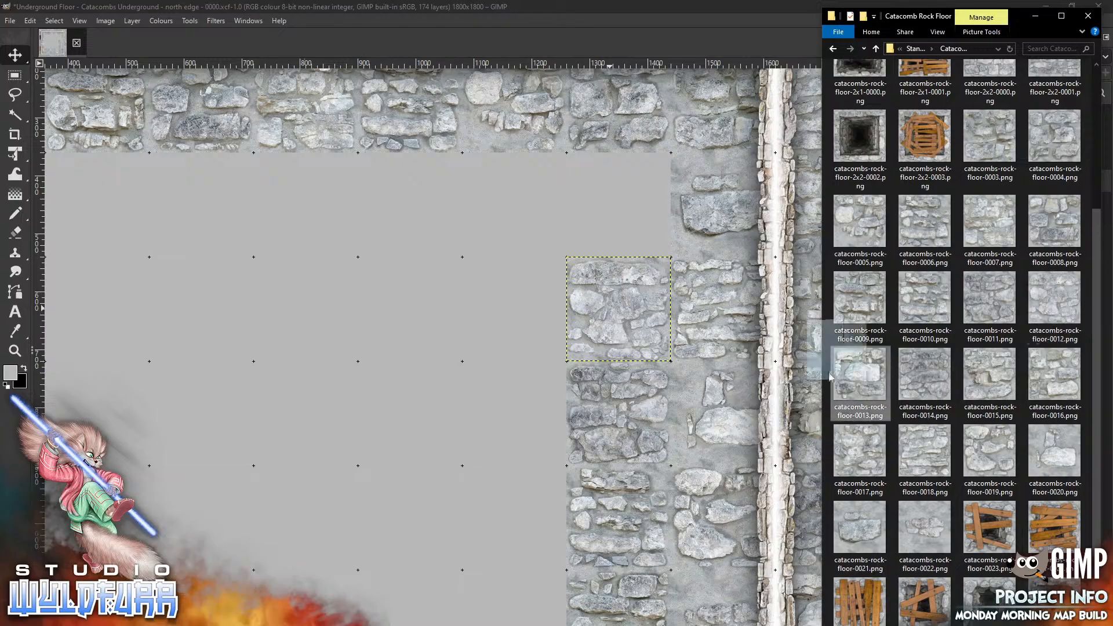
{"action": "left_click_drag", "start_coordinate": [830, 377], "coordinate": [351, 372]}
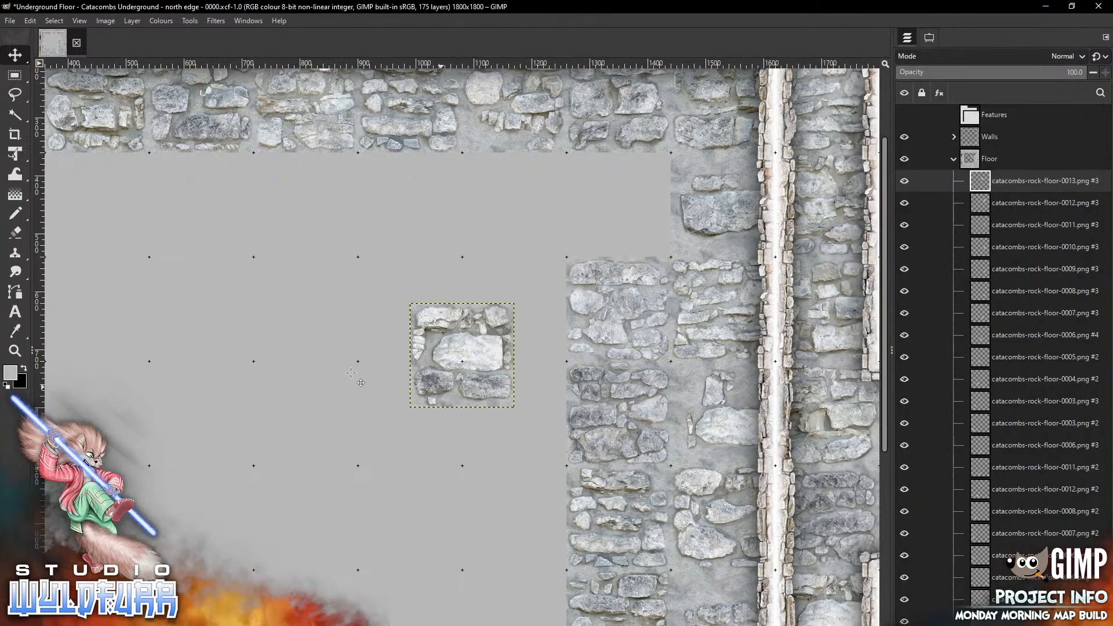
{"action": "mouse_move", "coordinate": [441, 388]}
{"action": "left_mouse_down"}
{"action": "mouse_move", "coordinate": [645, 204]}
{"action": "mouse_move", "coordinate": [599, 235]}
{"action": "left_mouse_up"}
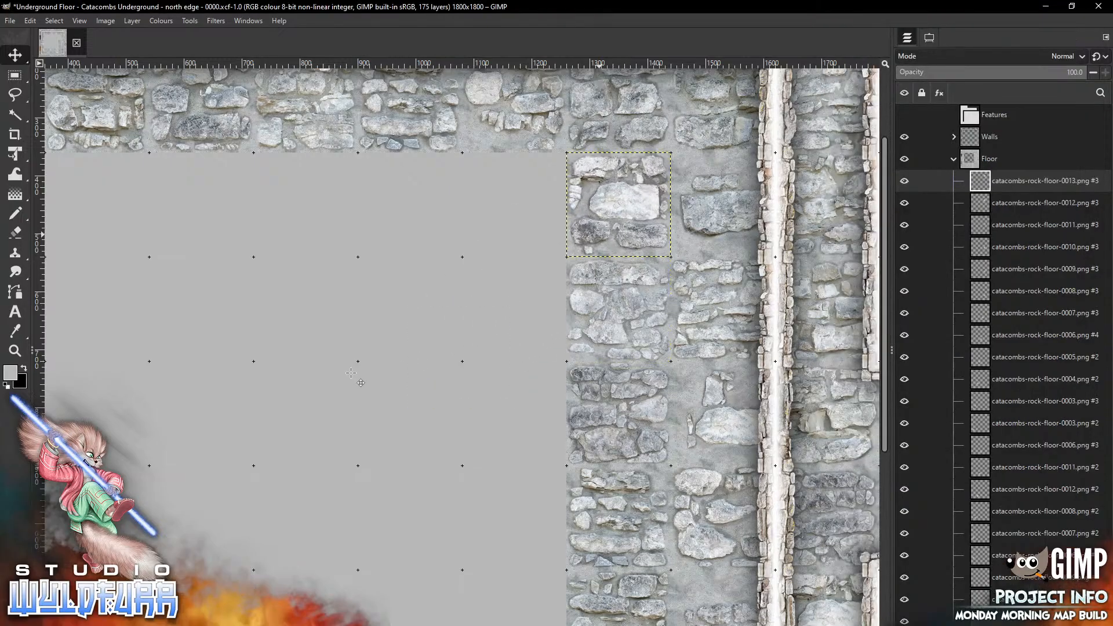
Add the catacombs-rock-floor-0014 tile along the north wall west of the corner tile
{"action": "scroll", "coordinate": [351, 373], "scroll_direction": "left", "scroll_amount": 5}
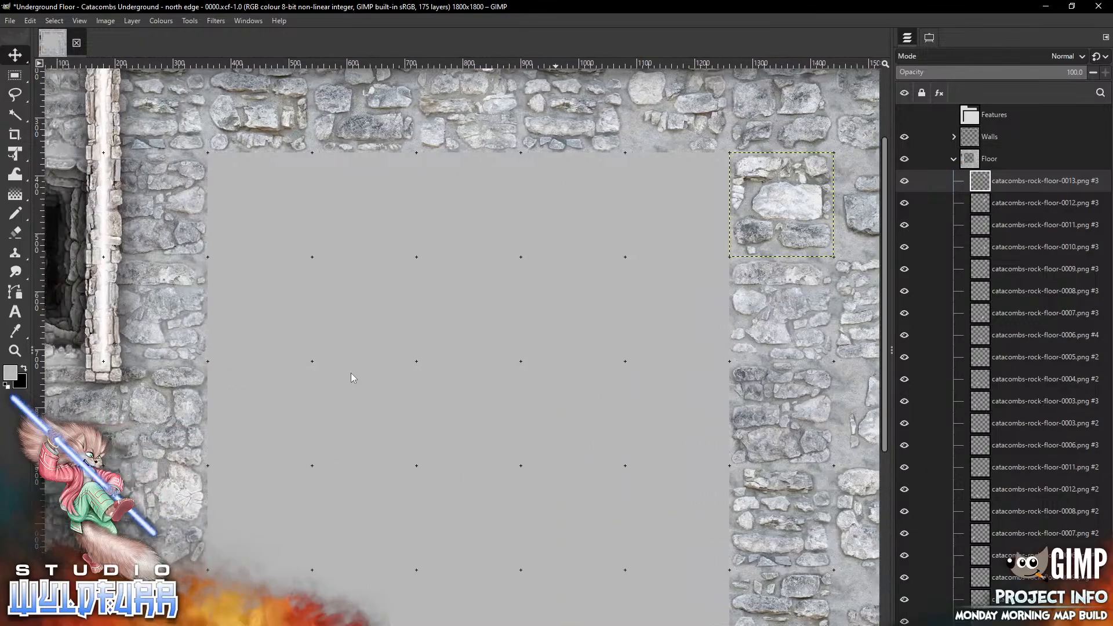
{"action": "key", "text": "alt+Tab"}
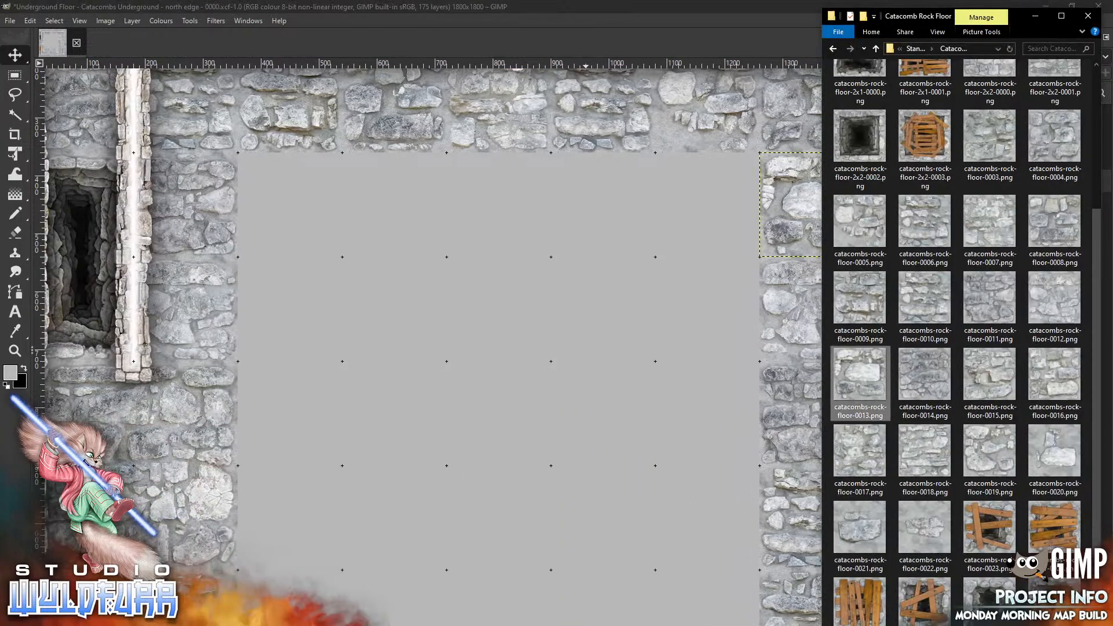
{"action": "left_click_drag", "start_coordinate": [925, 374], "coordinate": [420, 490]}
{"action": "left_click_drag", "start_coordinate": [465, 371], "coordinate": [711, 220]}
{"action": "key", "text": "alt+Tab"}
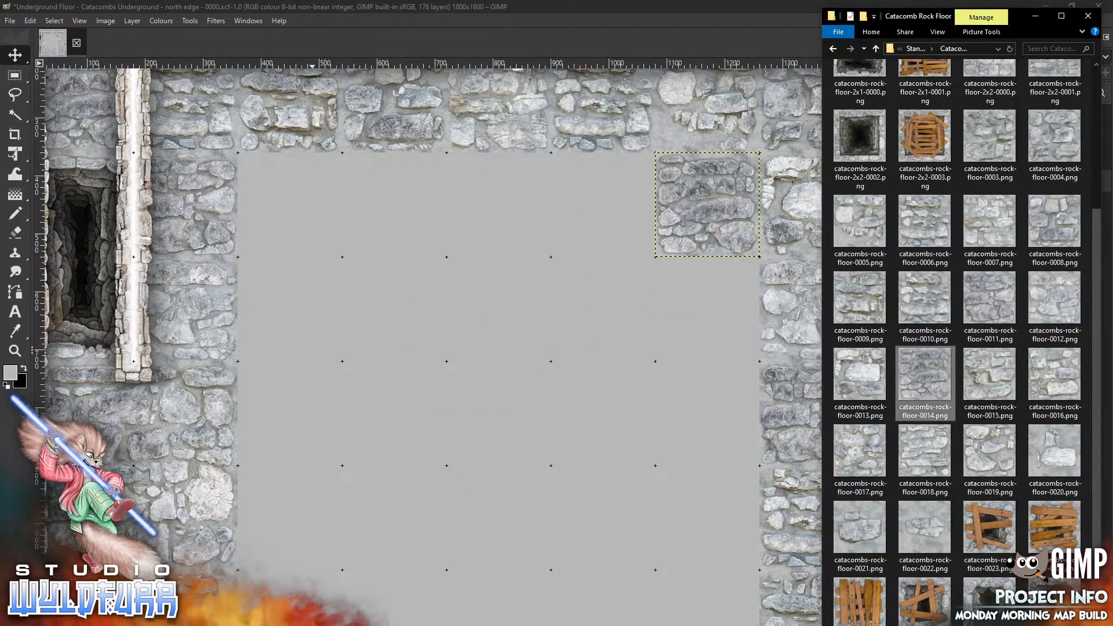
Add the catacombs-rock-floor-0015 tile along the north wall west of the previous tile
{"action": "left_click_drag", "start_coordinate": [1006, 385], "coordinate": [422, 375]}
{"action": "left_click_drag", "start_coordinate": [486, 355], "coordinate": [626, 200]}
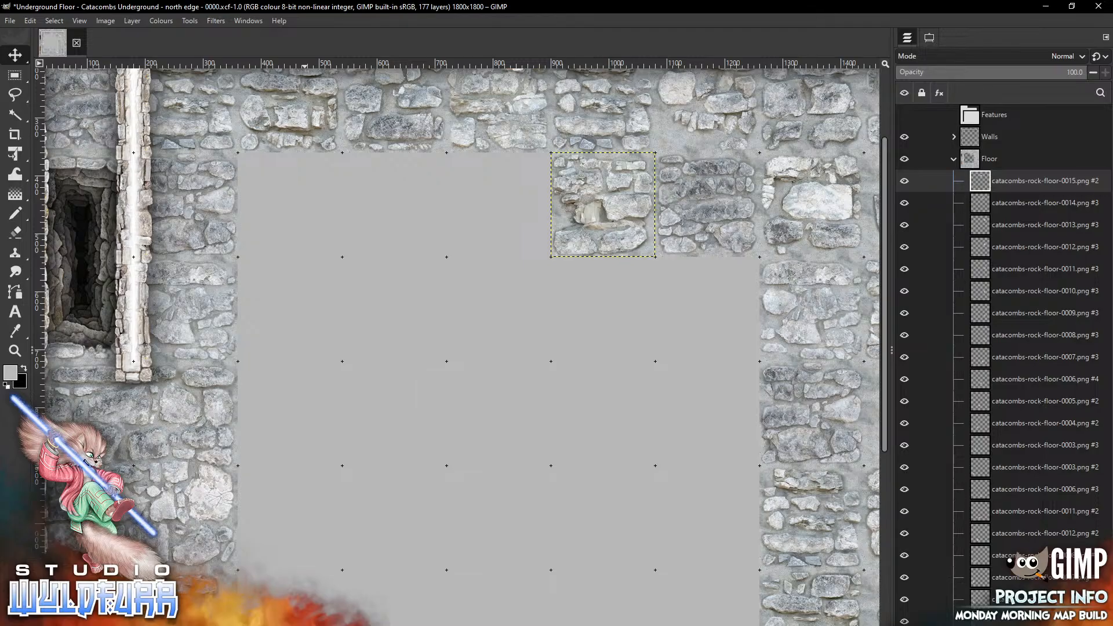
Add the catacombs-rock-floor-0016 tile along the north wall west of the previous tile
{"action": "key", "text": "alt+Tab"}
{"action": "left_click_drag", "start_coordinate": [1044, 378], "coordinate": [413, 399]}
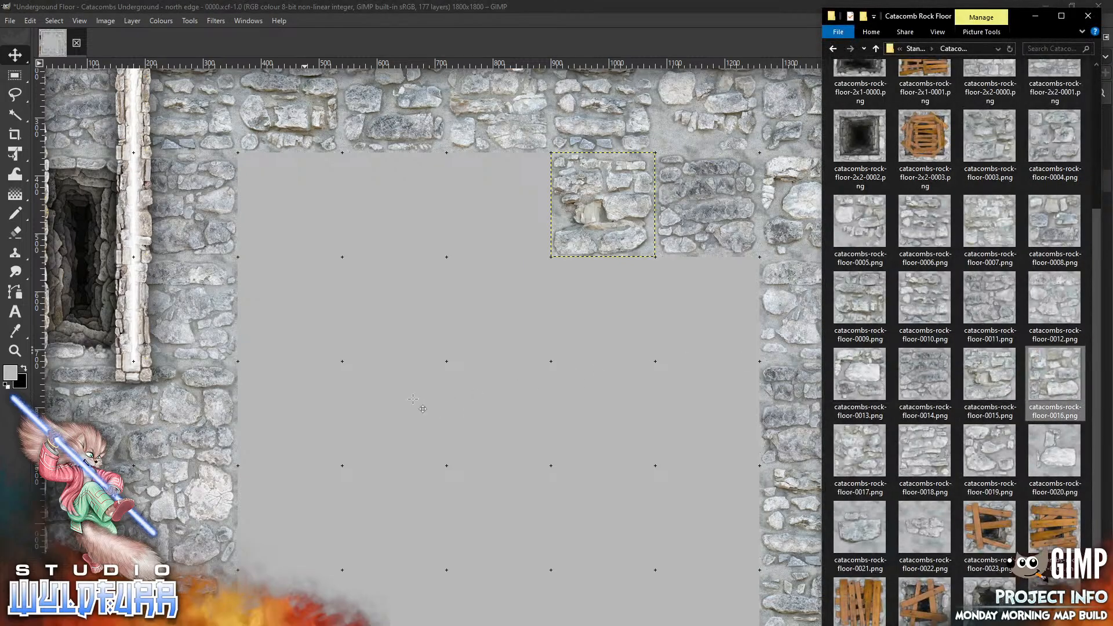
{"action": "left_click_drag", "start_coordinate": [481, 371], "coordinate": [518, 224]}
Add the catacombs-rock-floor-0017 tile along the north wall west of the previous tile
{"action": "key", "text": "alt+Tab"}
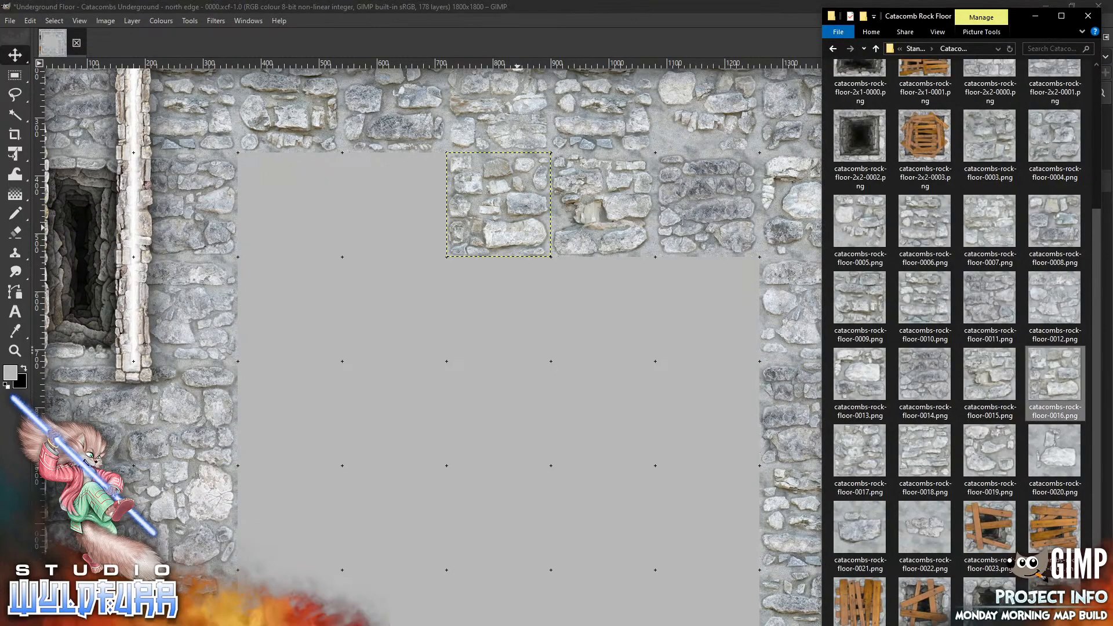
{"action": "left_click", "coordinate": [324, 404]}
{"action": "left_click_drag", "start_coordinate": [461, 355], "coordinate": [395, 205]}
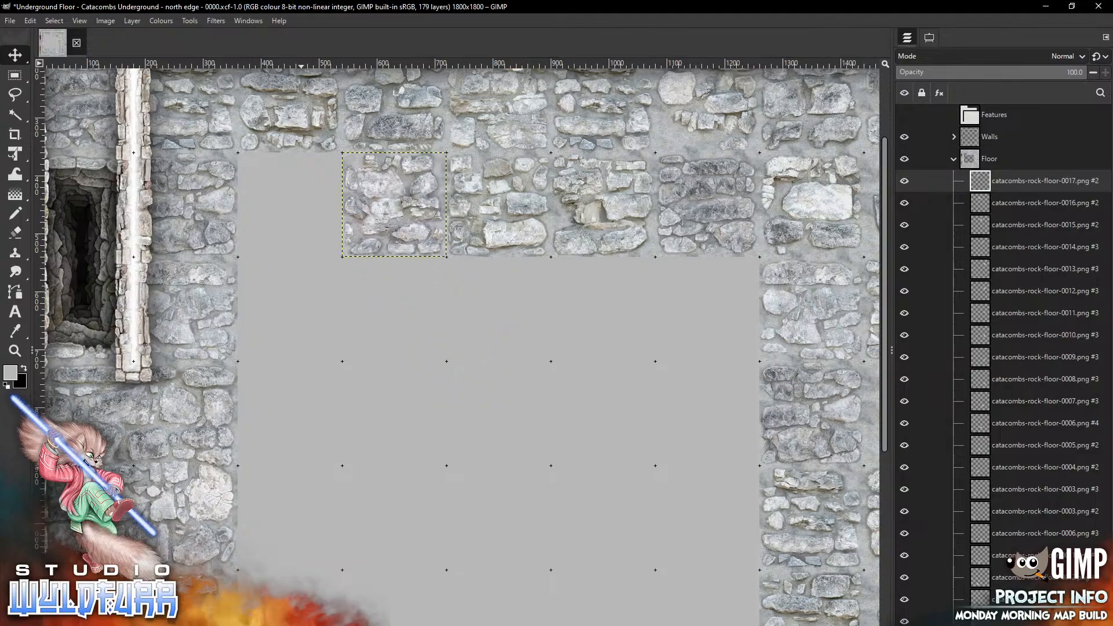
Add the catacombs-rock-floor-0018 tile into the northwest corner below the north wall
{"action": "key", "text": "alt+Tab"}
{"action": "left_click_drag", "start_coordinate": [927, 463], "coordinate": [311, 370]}
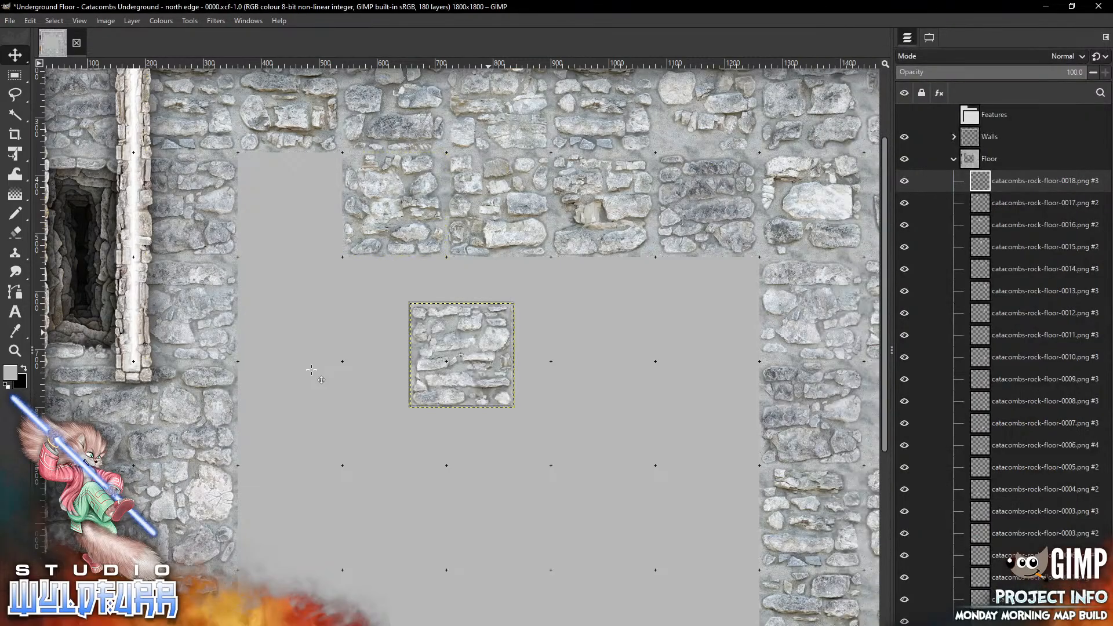
{"action": "left_click_drag", "start_coordinate": [463, 355], "coordinate": [290, 205]}
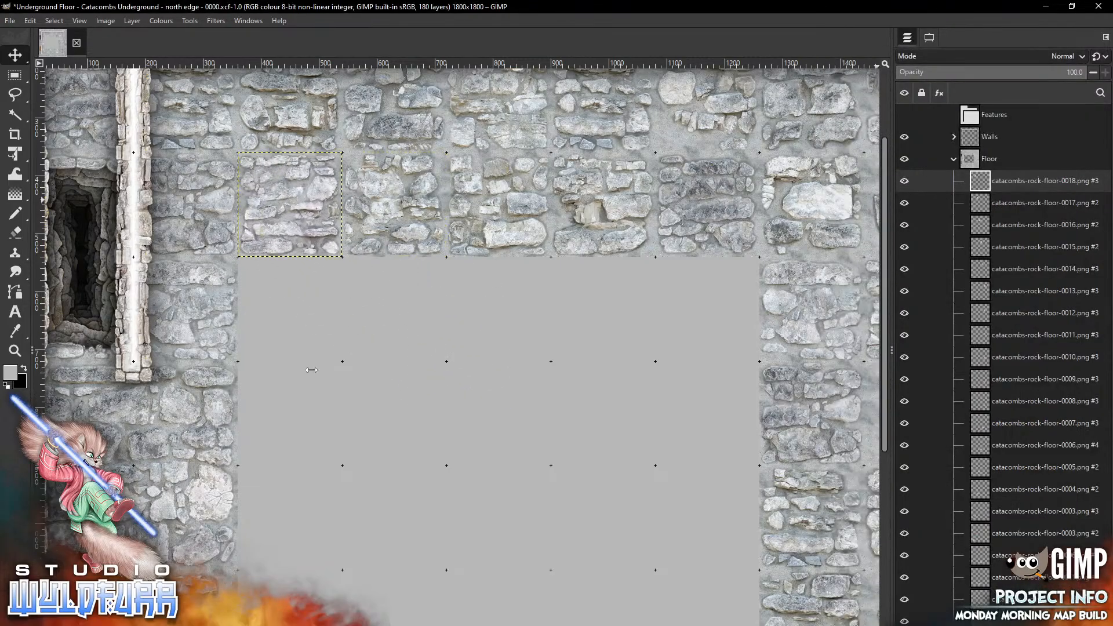
Add the catacombs-rock-floor-0019 tile against the west wall partway down from the corner
{"action": "scroll", "coordinate": [311, 374], "scroll_direction": "down", "scroll_amount": 5}
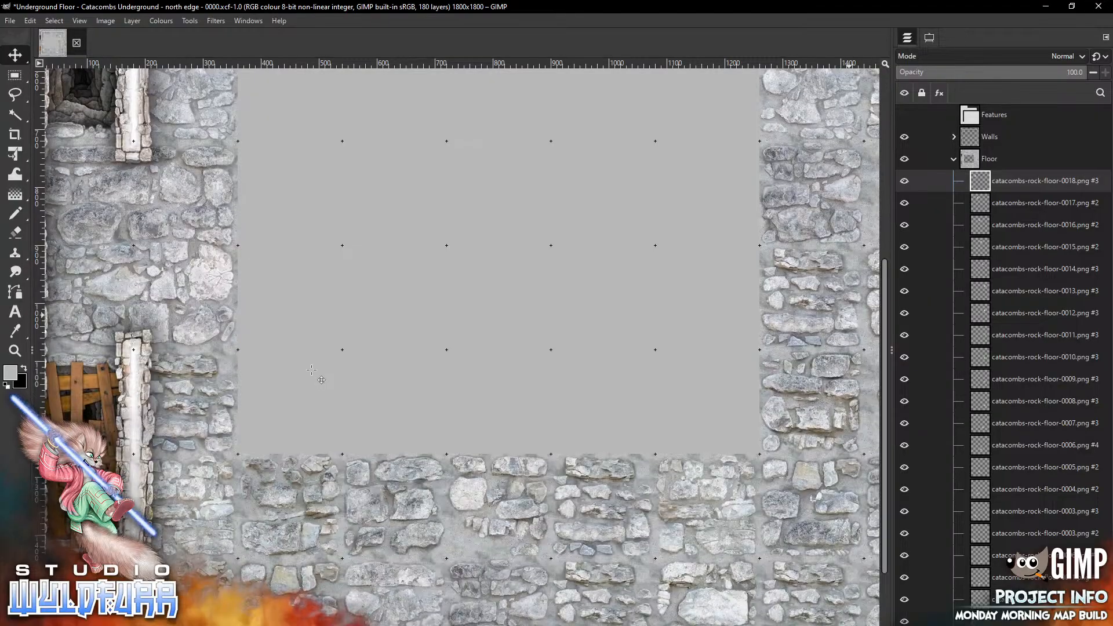
{"action": "key", "text": "alt+Tab"}
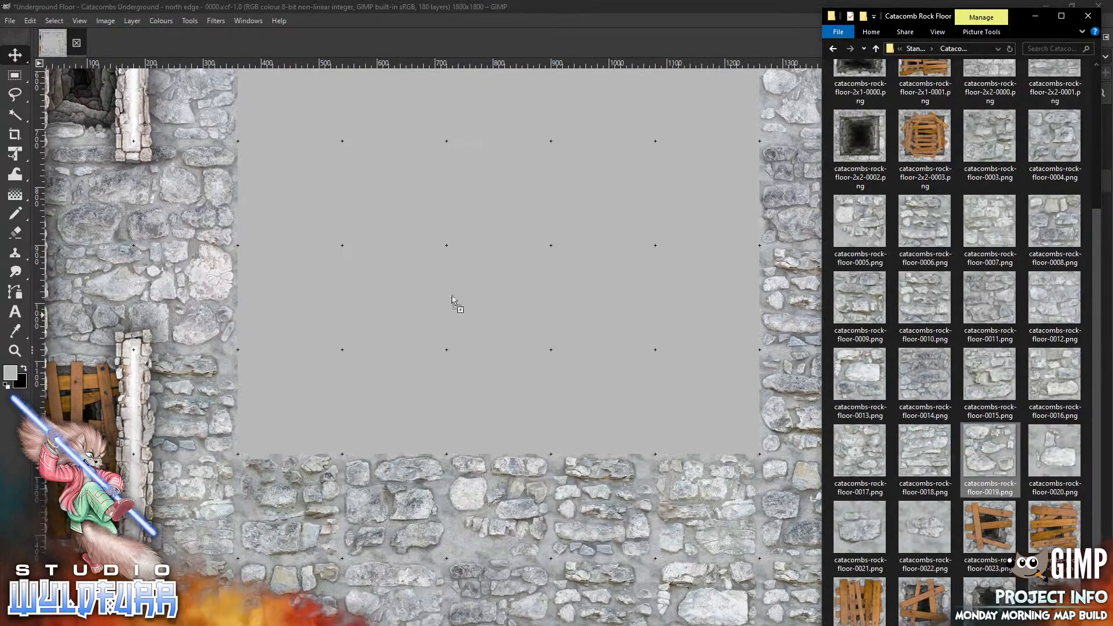
{"action": "left_click", "coordinate": [284, 255]}
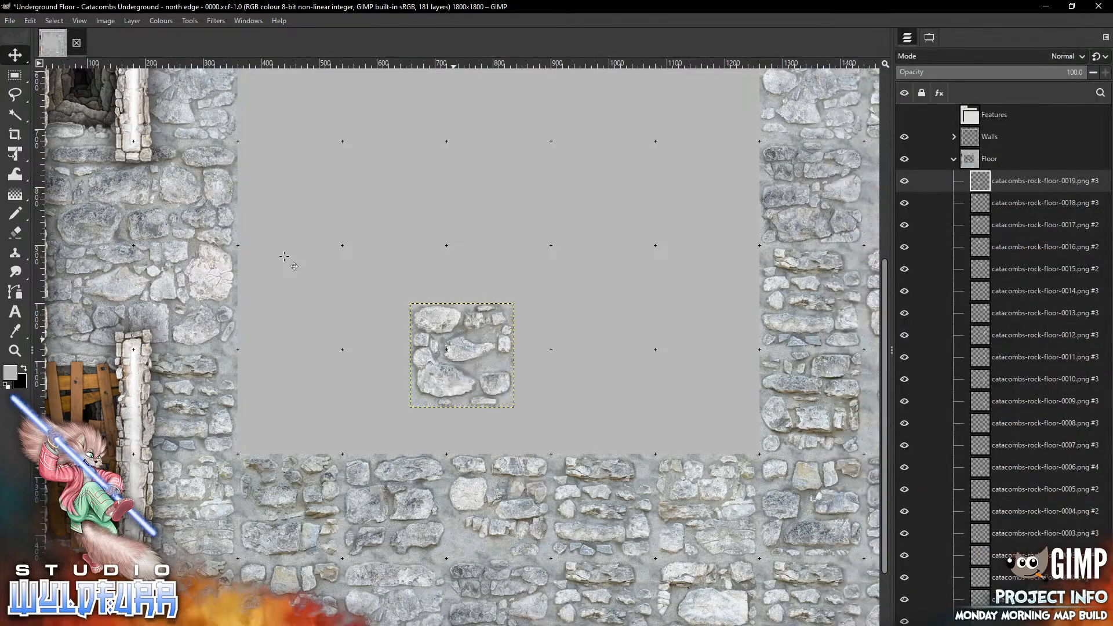
{"action": "left_click_drag", "start_coordinate": [454, 338], "coordinate": [289, 189]}
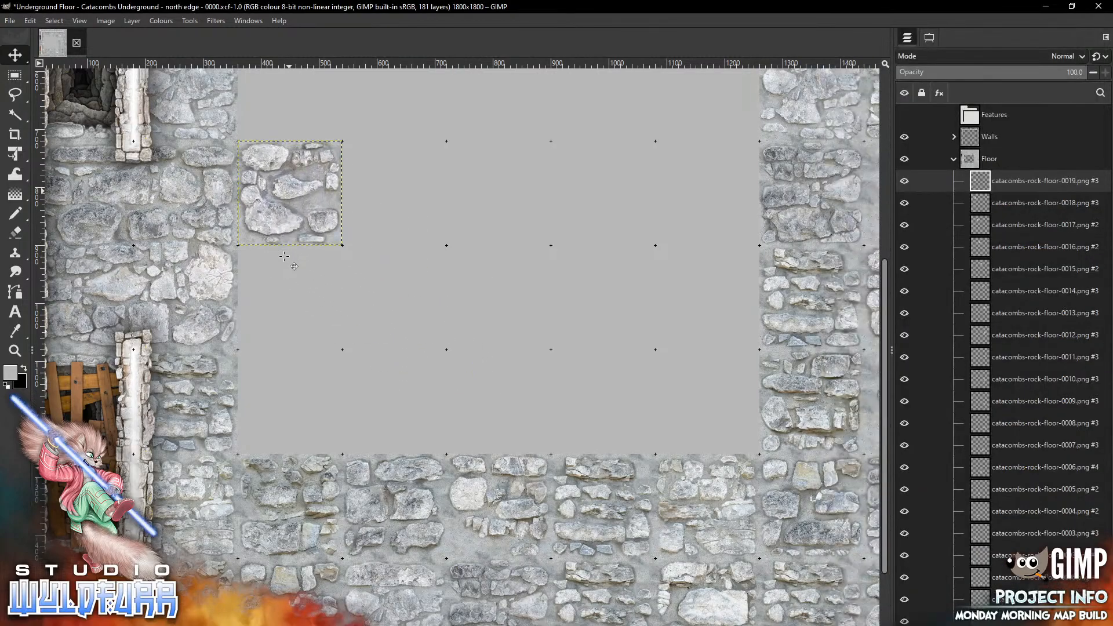
Add the catacombs-rock-floor-0020 tile against the west wall below the previous tile
{"action": "key", "text": "alt+Tab"}
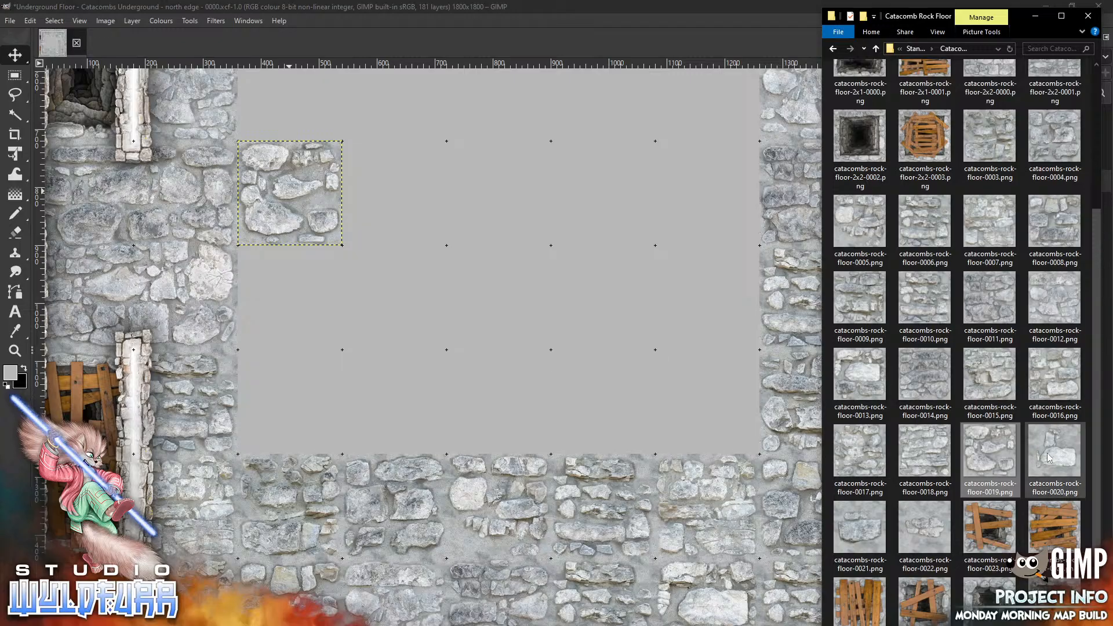
{"action": "left_click_drag", "start_coordinate": [1053, 455], "coordinate": [335, 323]}
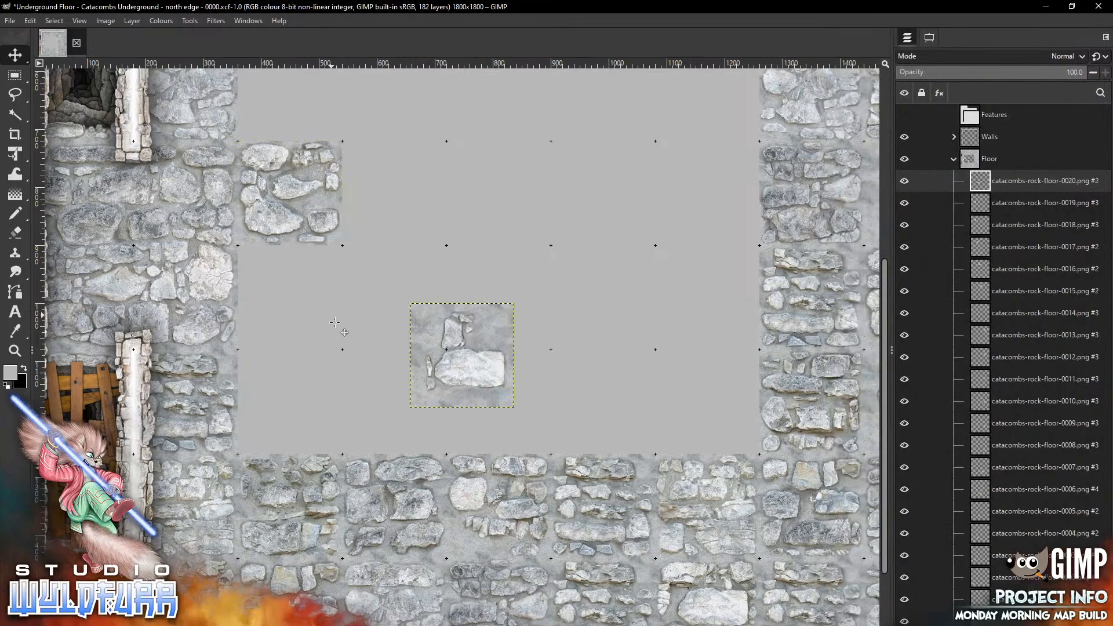
{"action": "left_click_drag", "start_coordinate": [493, 334], "coordinate": [320, 276]}
{"action": "left_click_drag", "start_coordinate": [334, 322], "coordinate": [334, 322]}
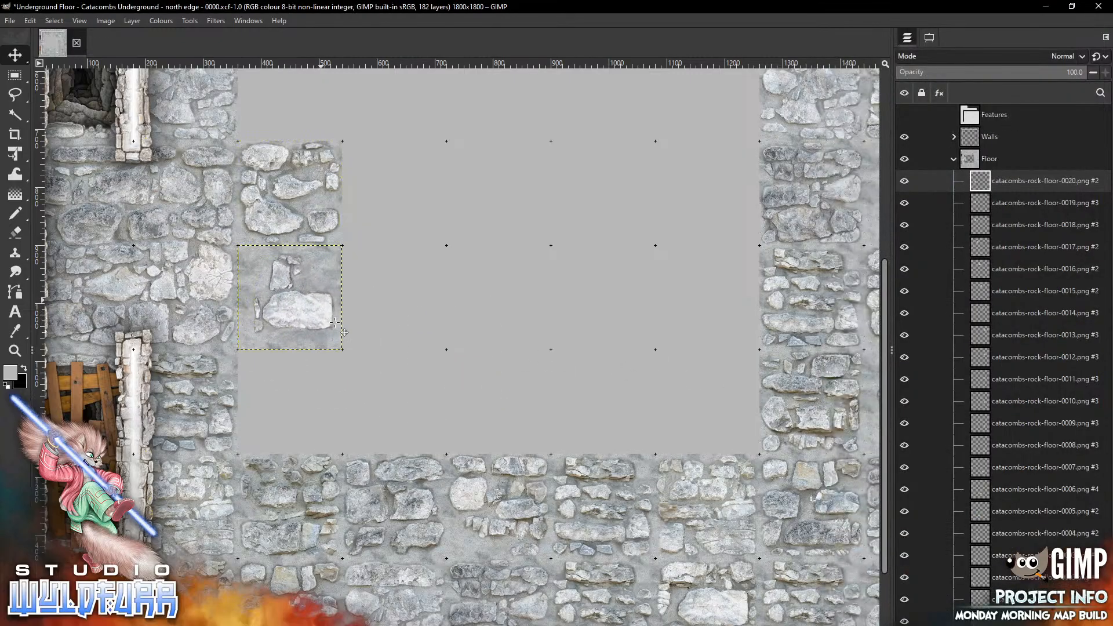
Add the catacombs-rock-floor-0021 tile against the west wall directly below the northwest corner tile
{"action": "key", "text": "alt+Tab"}
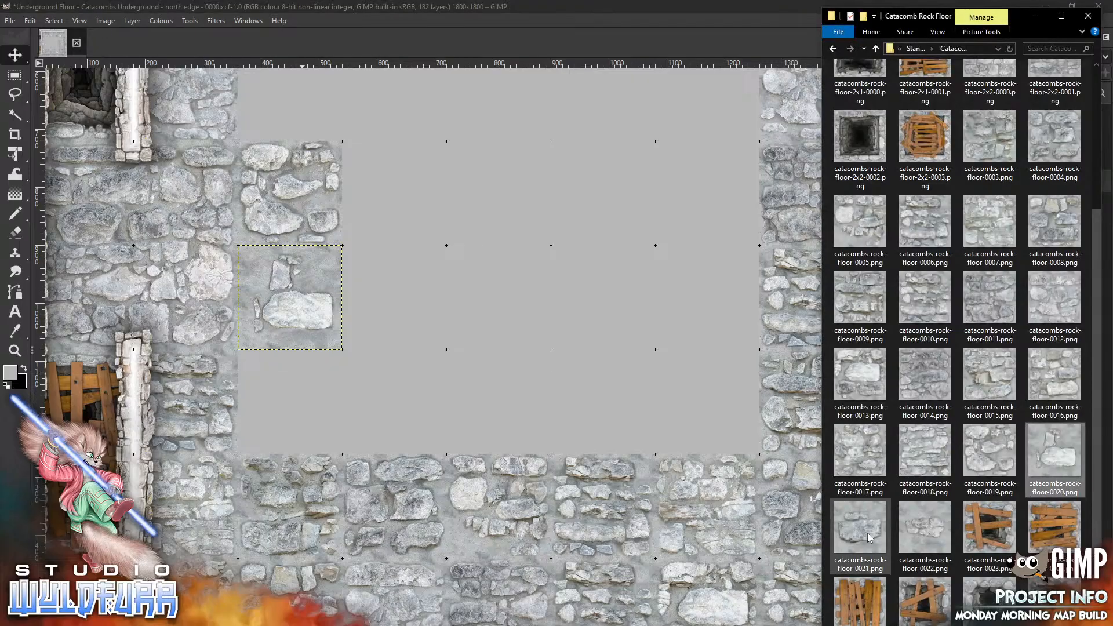
{"action": "left_click_drag", "start_coordinate": [868, 534], "coordinate": [377, 141]}
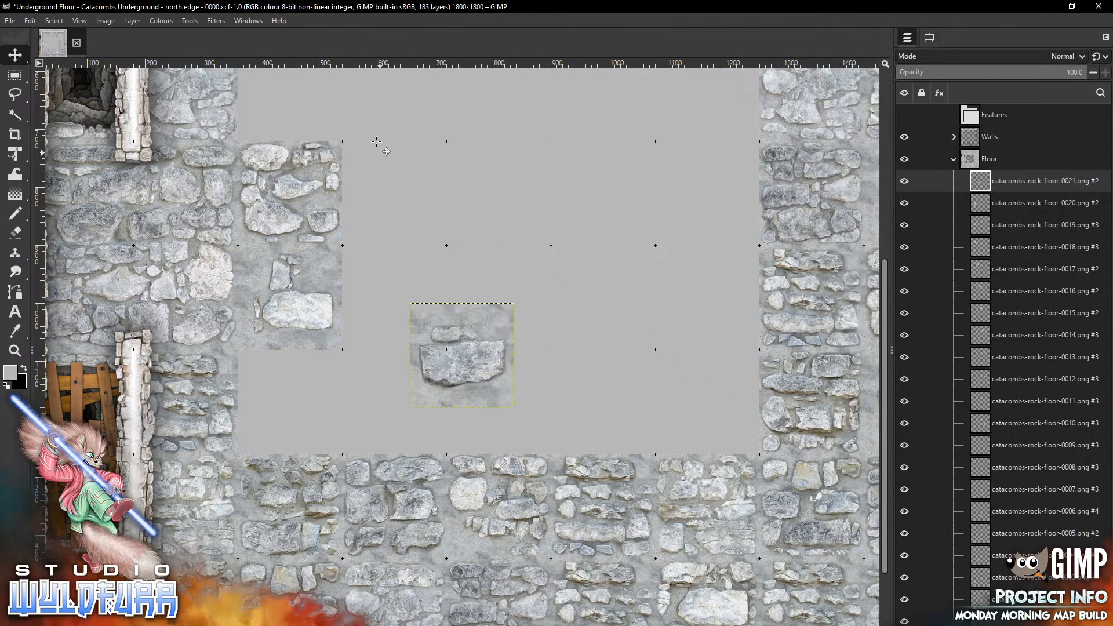
{"action": "scroll", "coordinate": [377, 141], "scroll_direction": "up", "scroll_amount": 3}
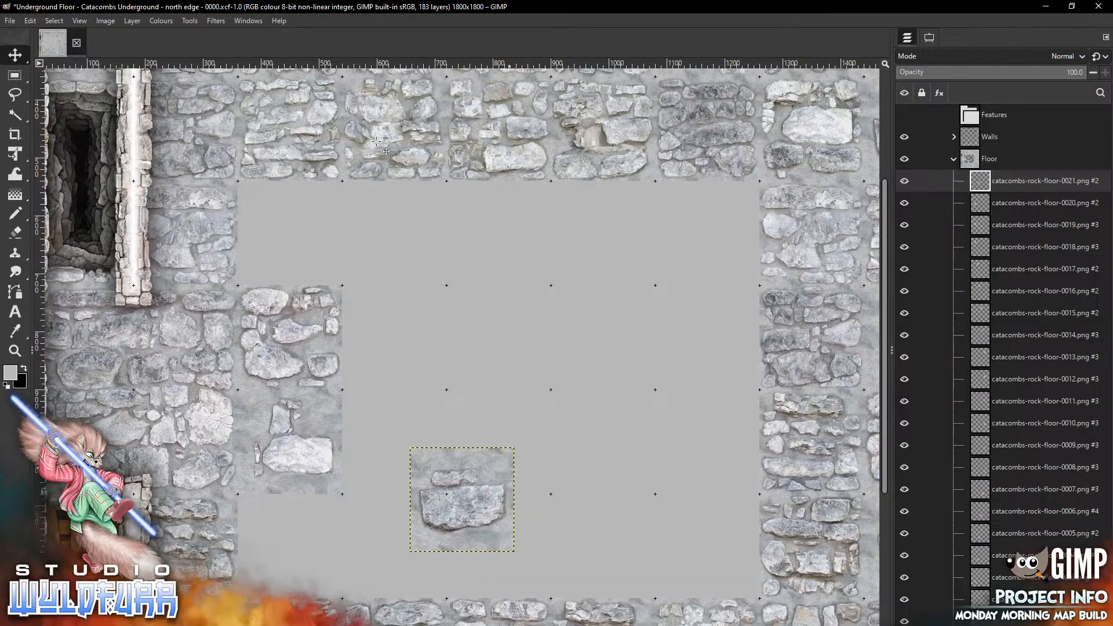
{"action": "left_click_drag", "start_coordinate": [462, 500], "coordinate": [290, 234]}
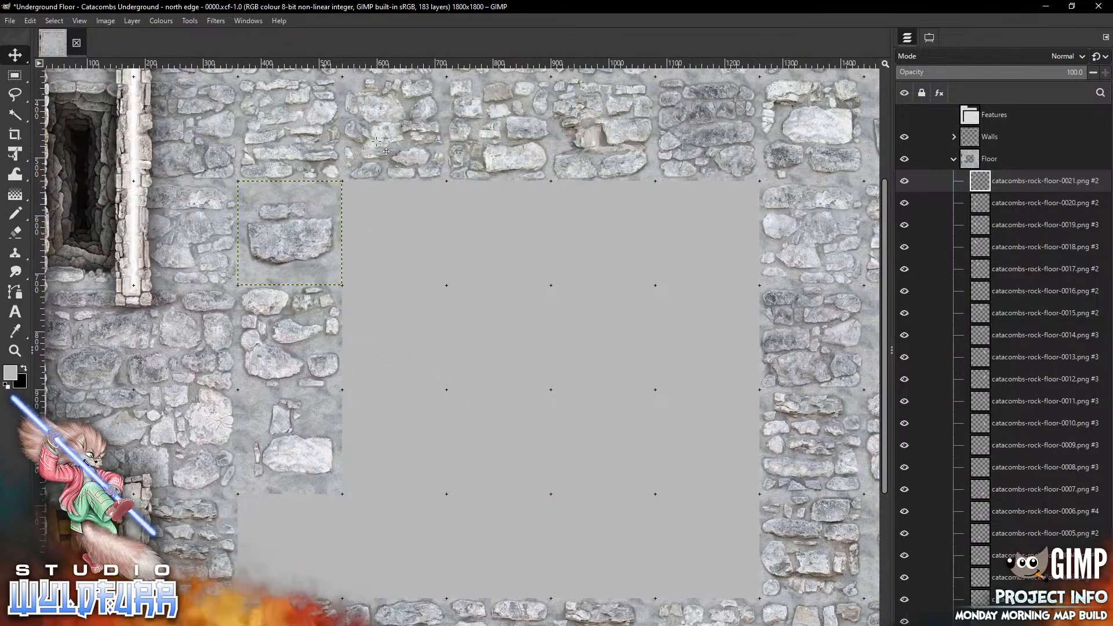
Add the catacombs-rock-floor-0022 tile against the west wall below the other west tiles, viewing the whole map
{"action": "key", "text": "alt+Tab"}
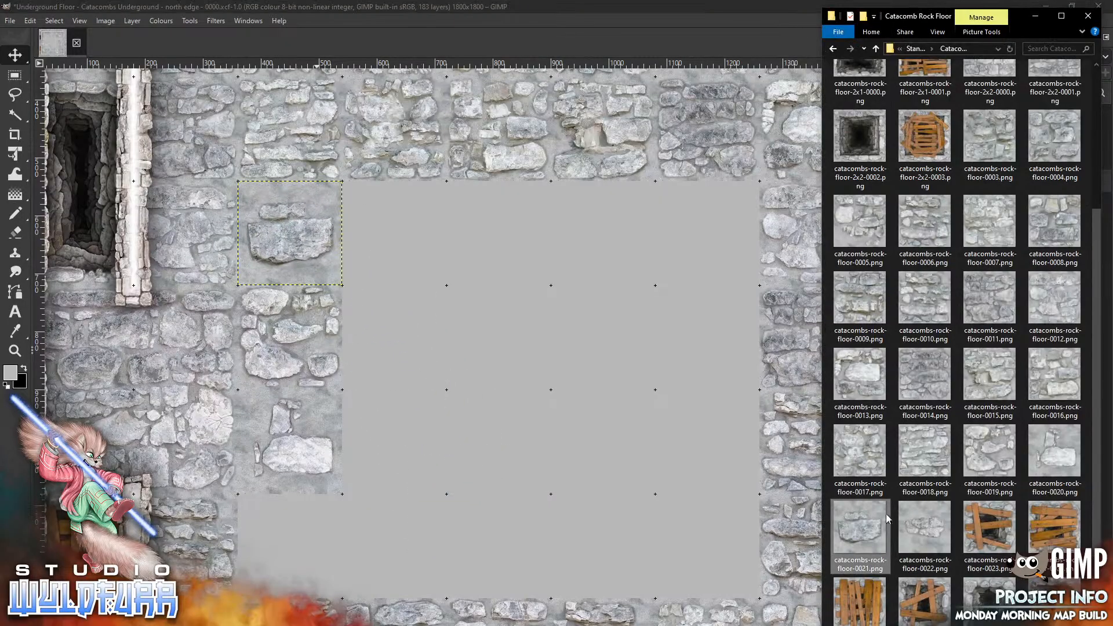
{"action": "left_click_drag", "start_coordinate": [922, 533], "coordinate": [229, 595]}
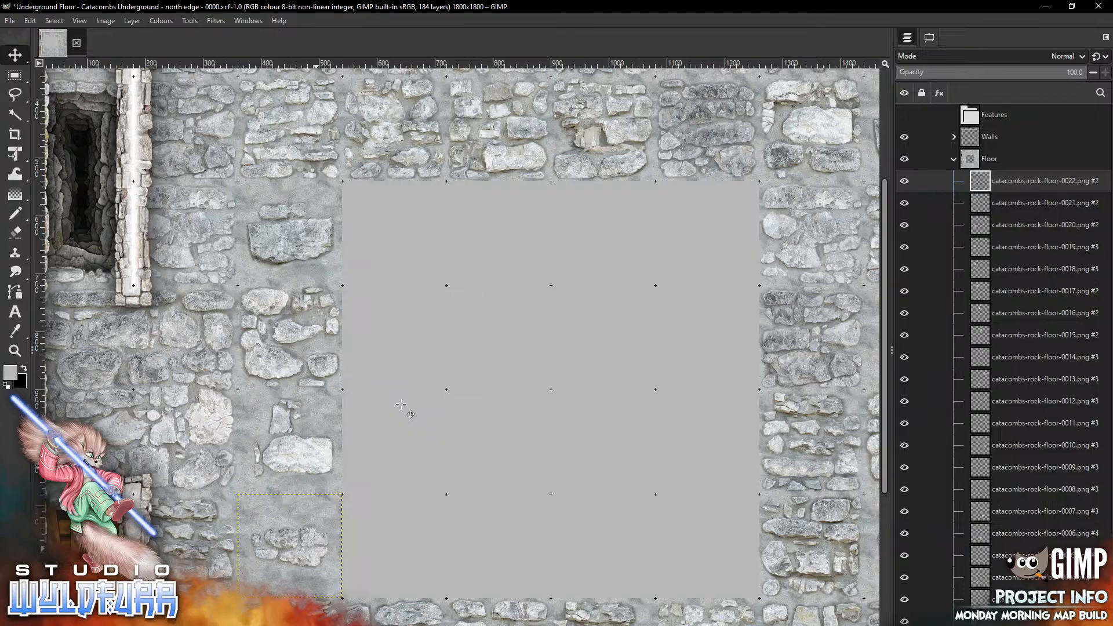
{"action": "left_click", "coordinate": [79, 20]}
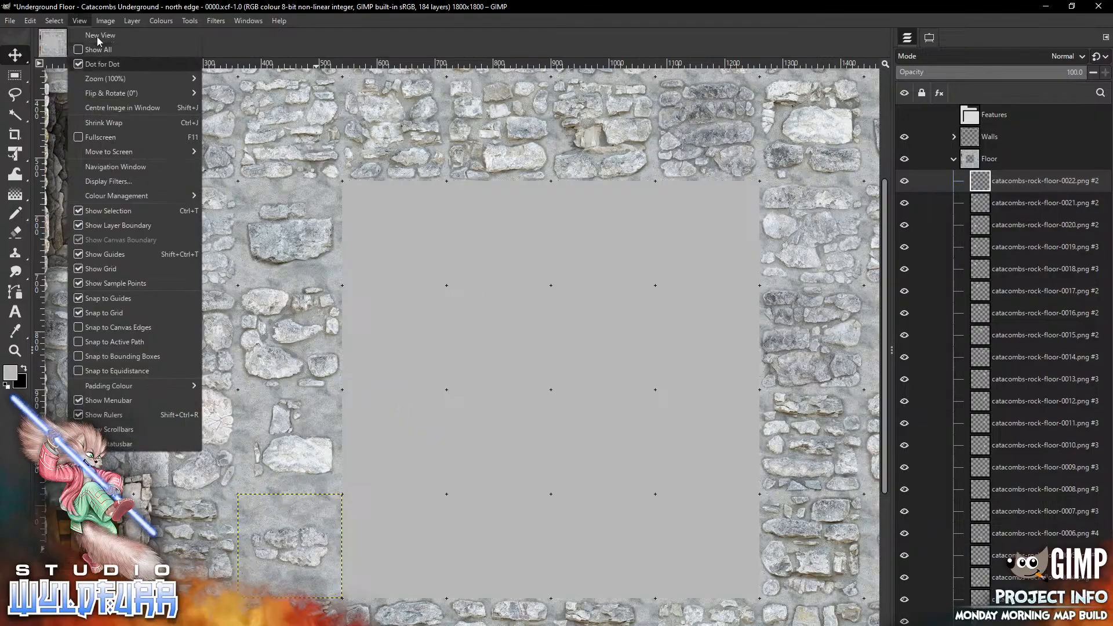
{"action": "mouse_move", "coordinate": [145, 78]}
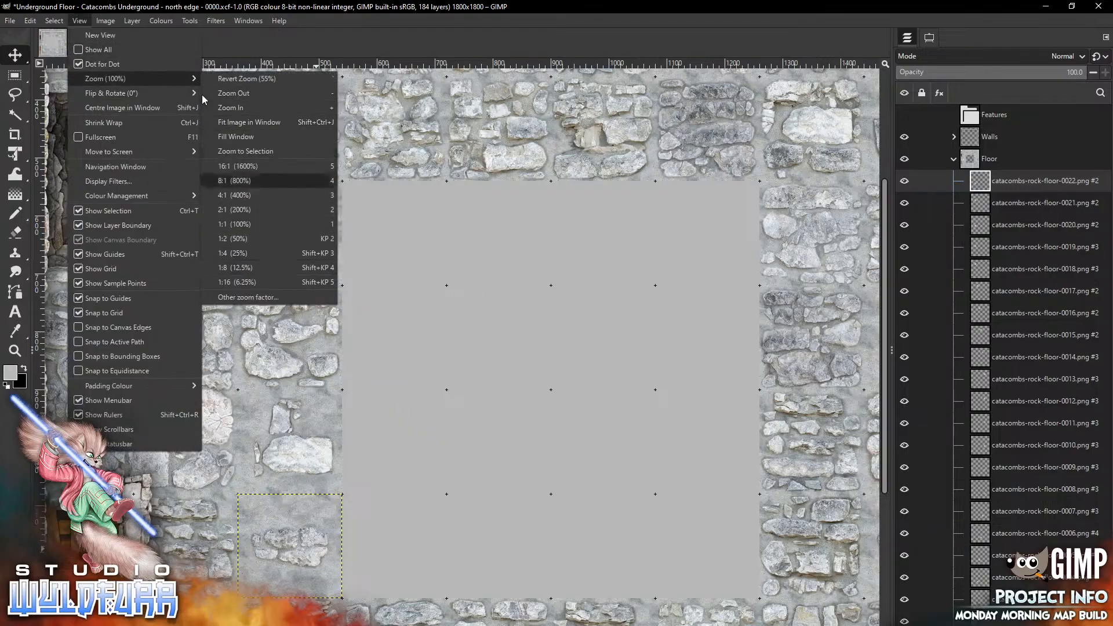
{"action": "key", "text": "Down"}
{"action": "key", "text": "Return"}
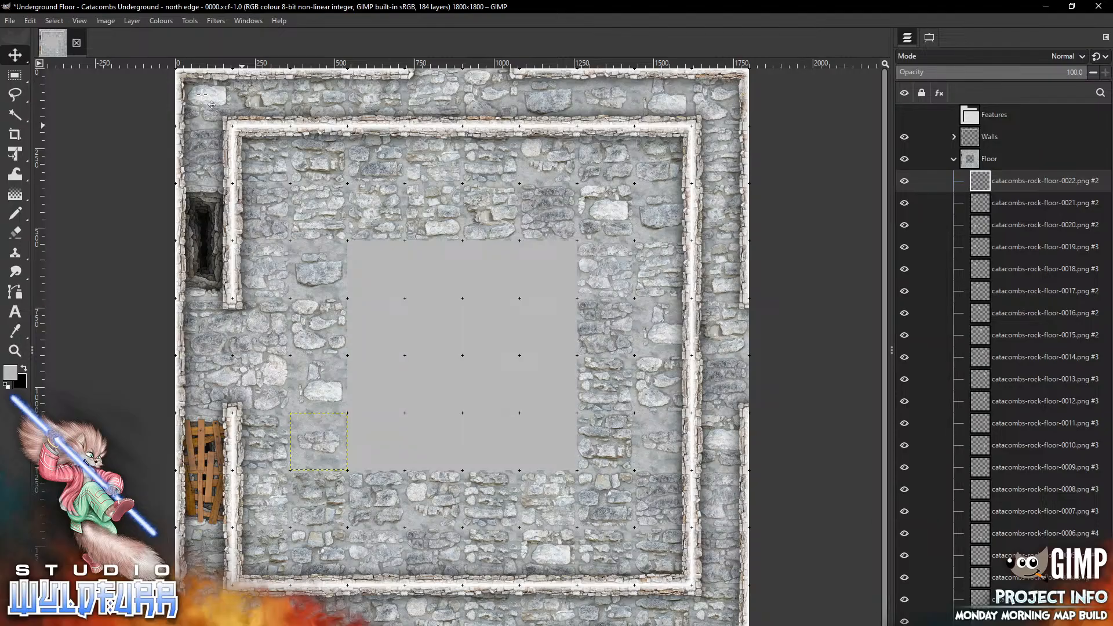
Create a new layer group at the top of the Floor group and name it The Structure
{"action": "left_click", "coordinate": [954, 159]}
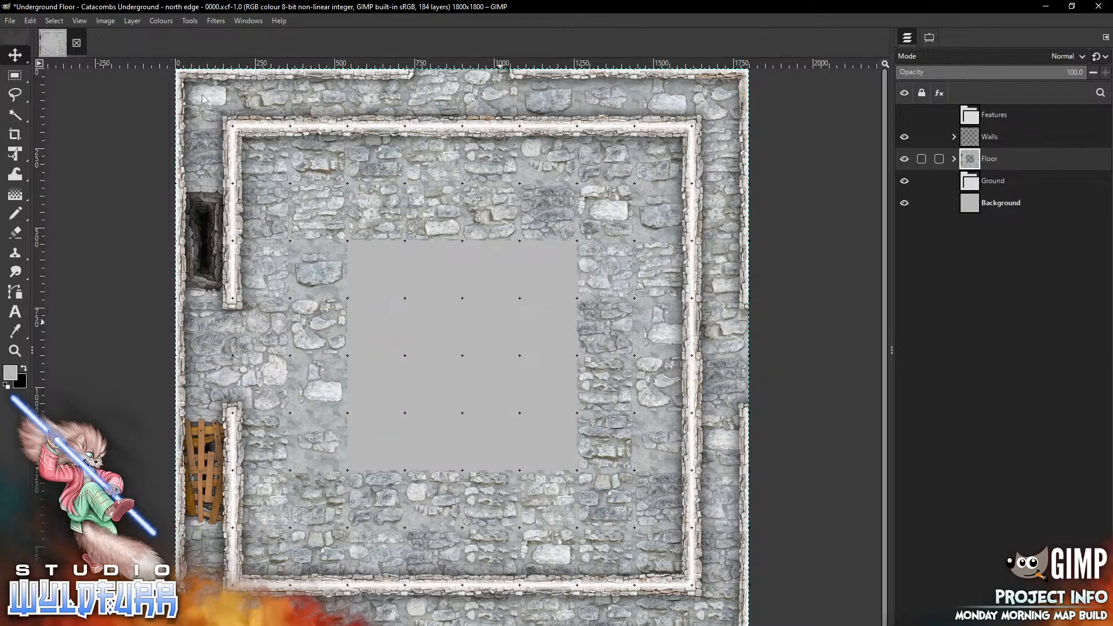
{"action": "left_click", "coordinate": [954, 159]}
{"action": "left_click", "coordinate": [1038, 181]}
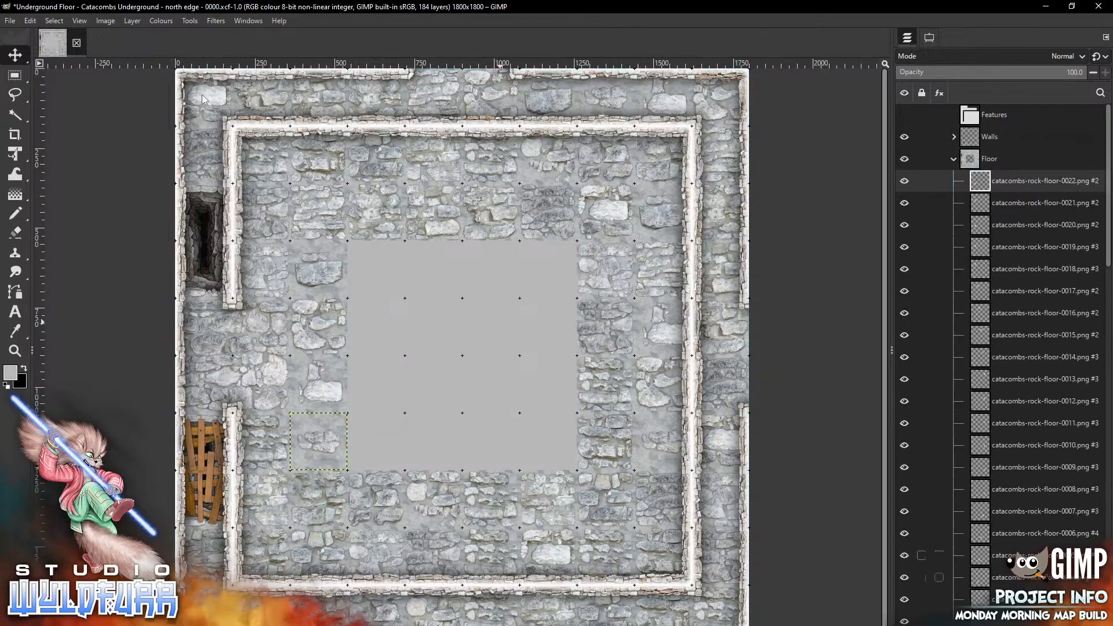
{"action": "left_click", "coordinate": [936, 625]}
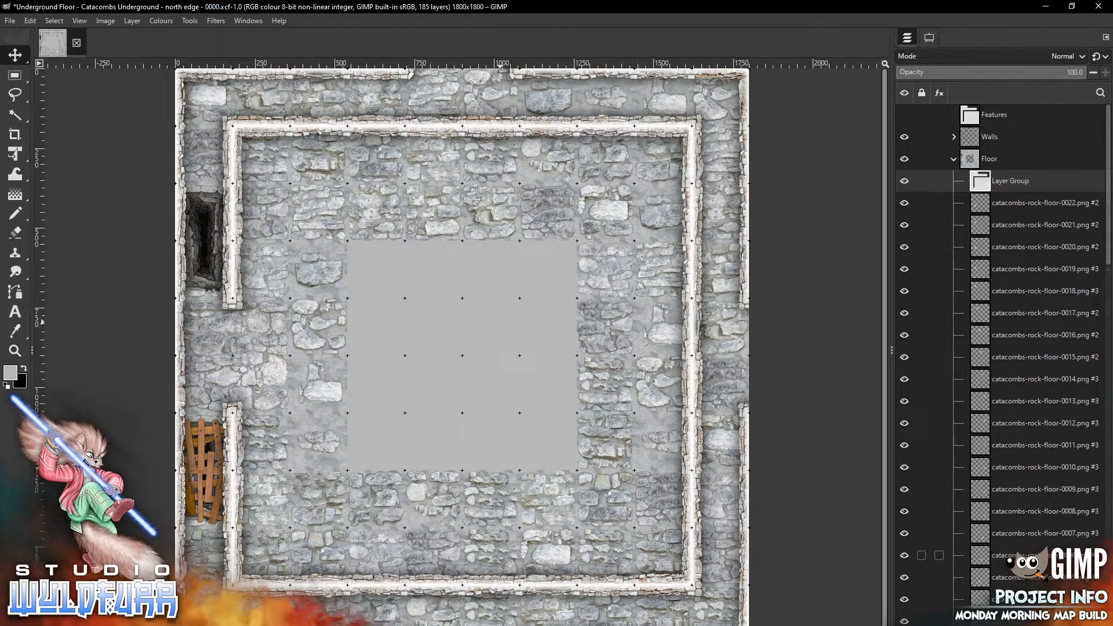
{"action": "double_click", "coordinate": [1011, 181]}
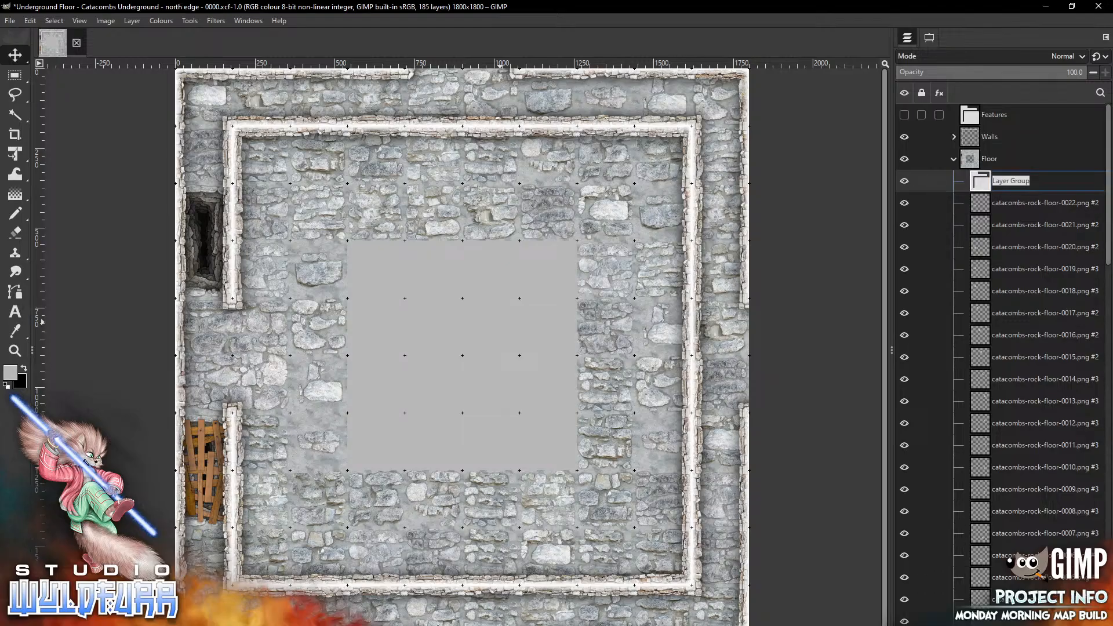
{"action": "key", "text": "BackSpace"}
{"action": "type", "text": "Inter"}
{"action": "key", "text": "BackSpace"}
{"action": "key", "text": "BackSpace"}
{"action": "key", "text": "BackSpace"}
{"action": "key", "text": "BackSpace"}
{"action": "key", "text": "BackSpace"}
{"action": "type", "text": "The Structure"}
{"action": "key", "text": "Return"}
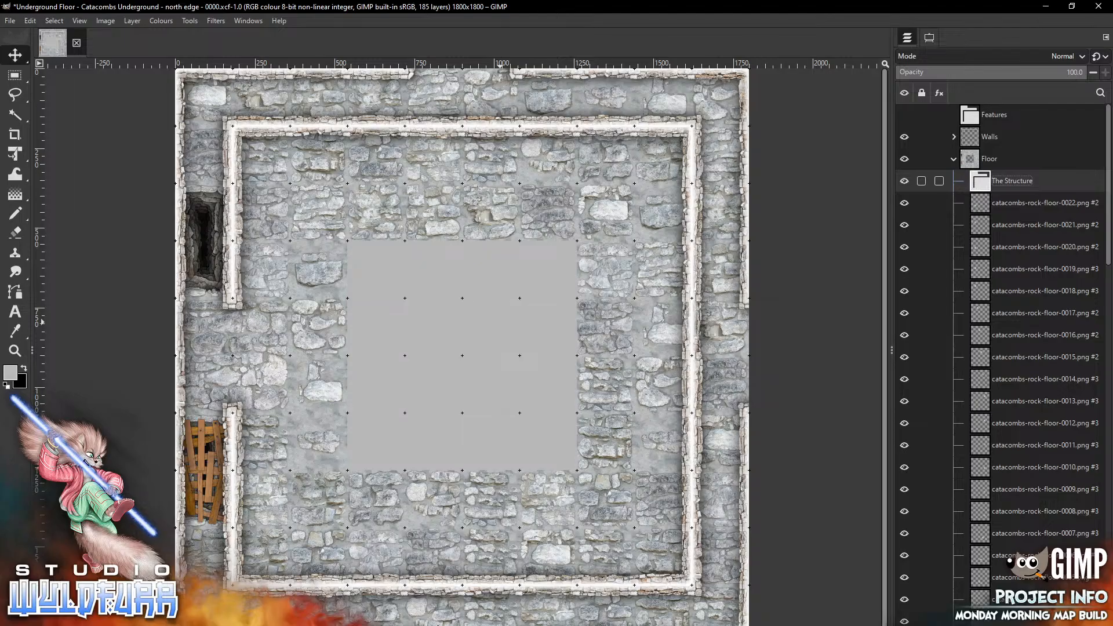
Open the Egyptian Map Tiles Raw Art Edition's Sandstone Floor Steps folder in the file browser
{"action": "key", "text": "alt+Tab"}
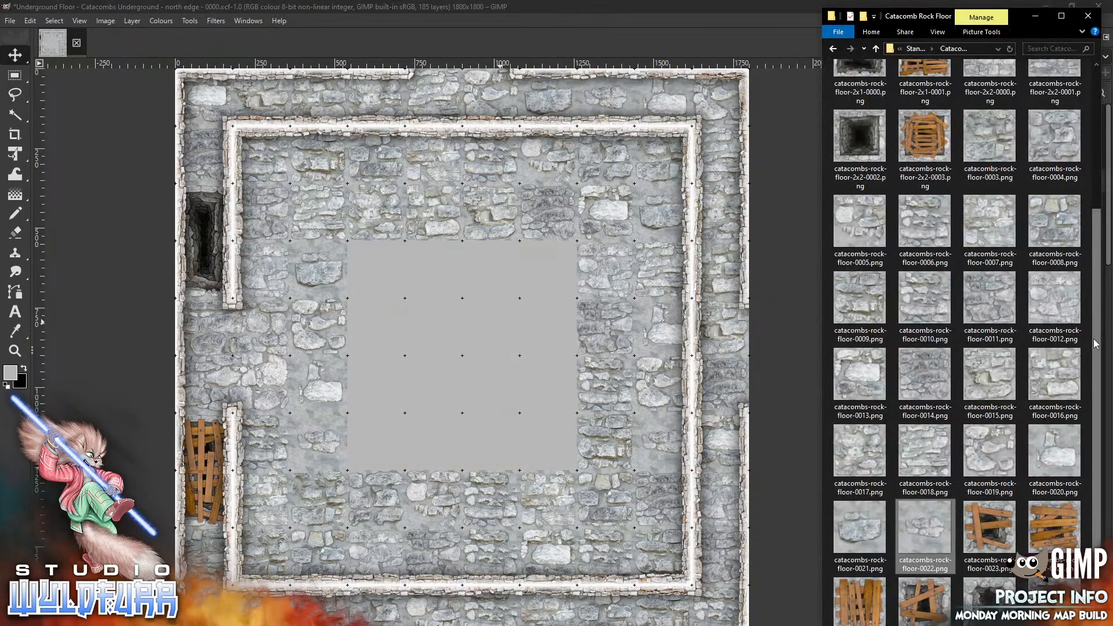
{"action": "left_click_drag", "start_coordinate": [1095, 339], "coordinate": [1091, 134]}
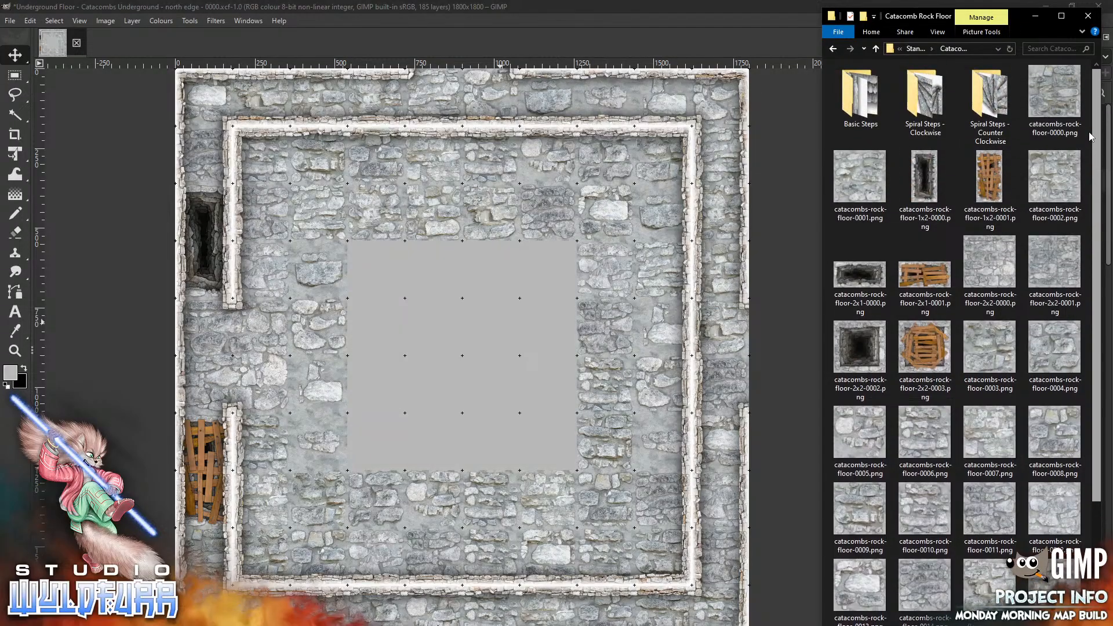
{"action": "left_click", "coordinate": [915, 48]}
{"action": "left_click", "coordinate": [916, 49]}
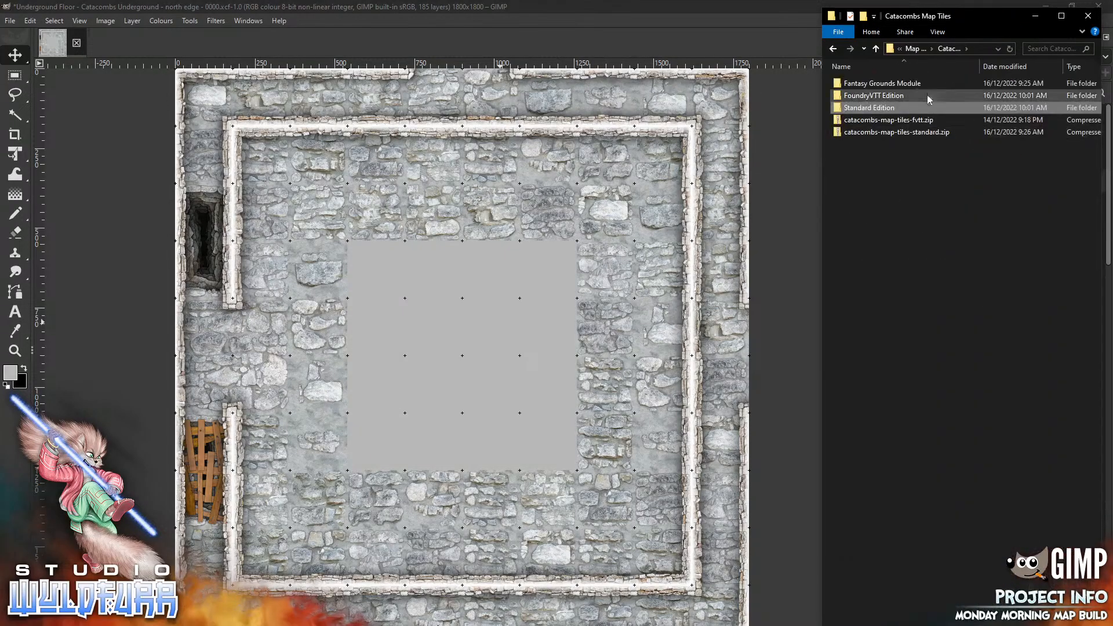
{"action": "left_click", "coordinate": [919, 49]}
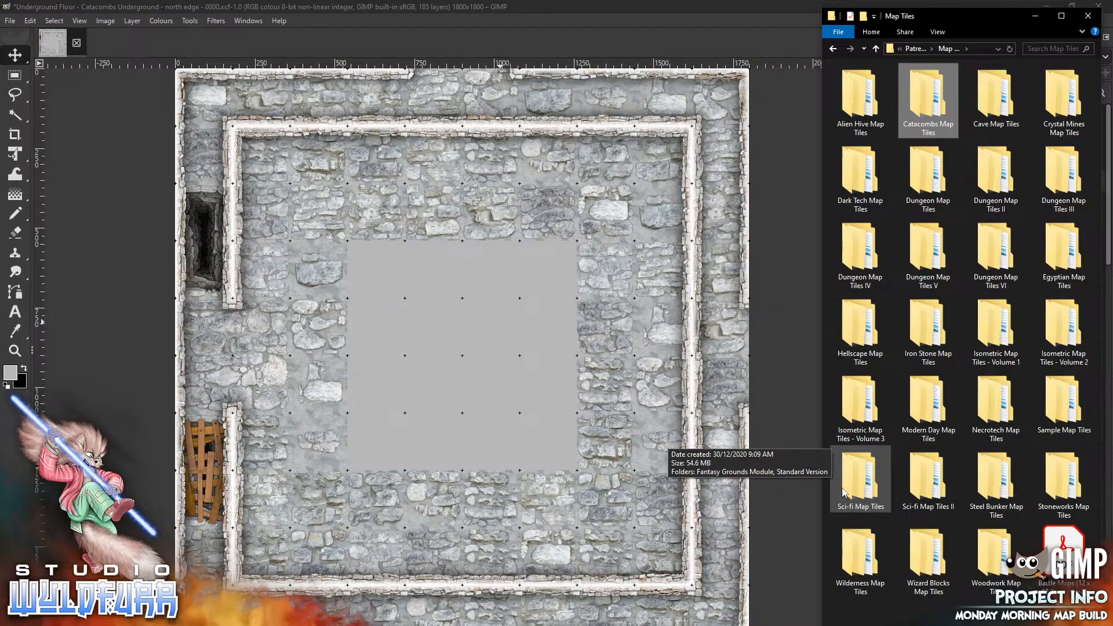
{"action": "double_click", "coordinate": [1064, 248]}
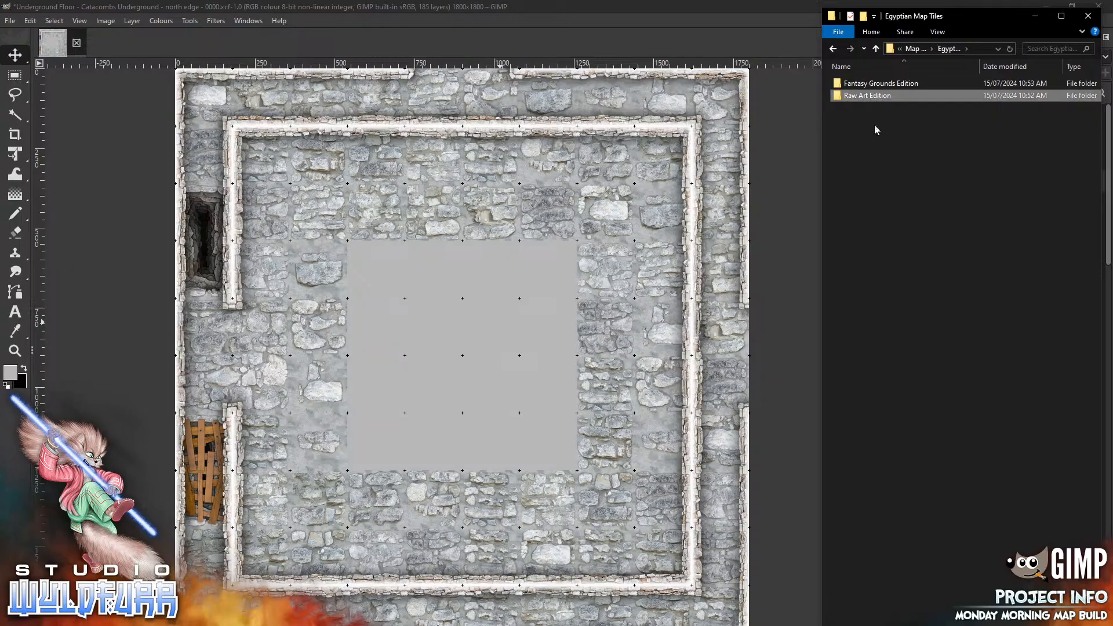
{"action": "double_click", "coordinate": [874, 96]}
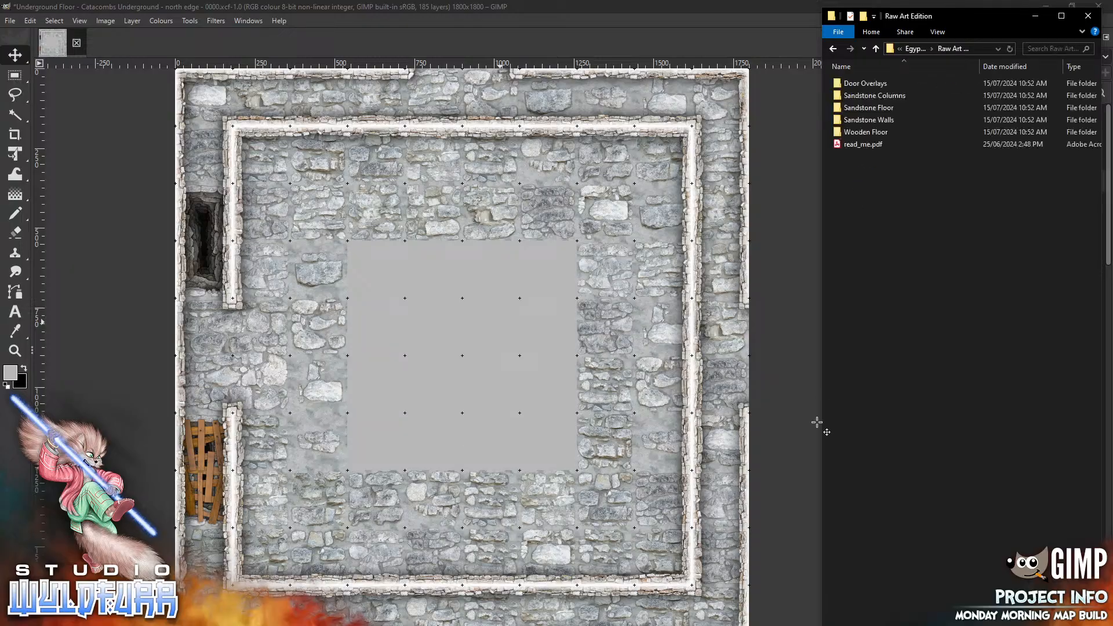
{"action": "left_click", "coordinate": [887, 112]}
{"action": "double_click", "coordinate": [887, 110]}
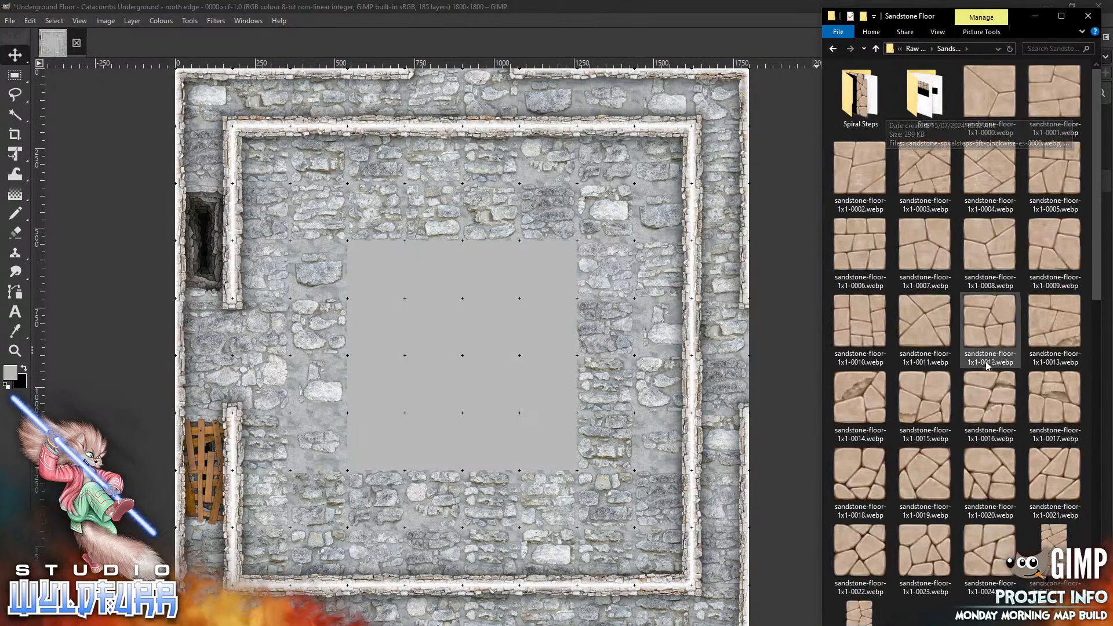
{"action": "double_click", "coordinate": [918, 97]}
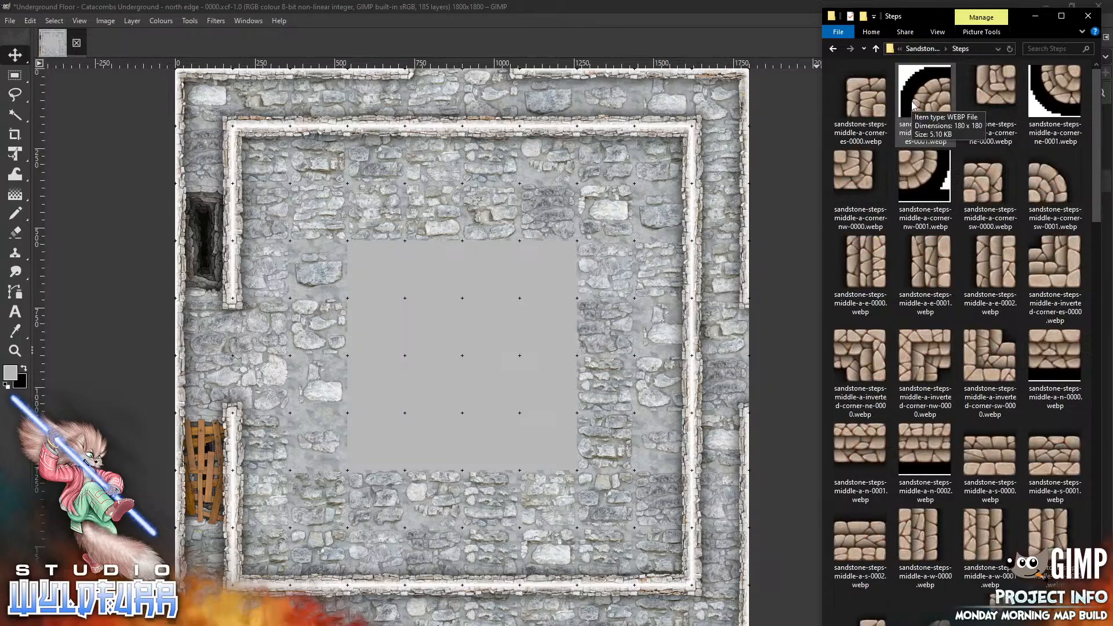
Add the sandstone-steps-middle-a-corner-nw-0001 tile to The Structure group and move it to the central pit's southeast corner
{"action": "left_click", "coordinate": [916, 167]}
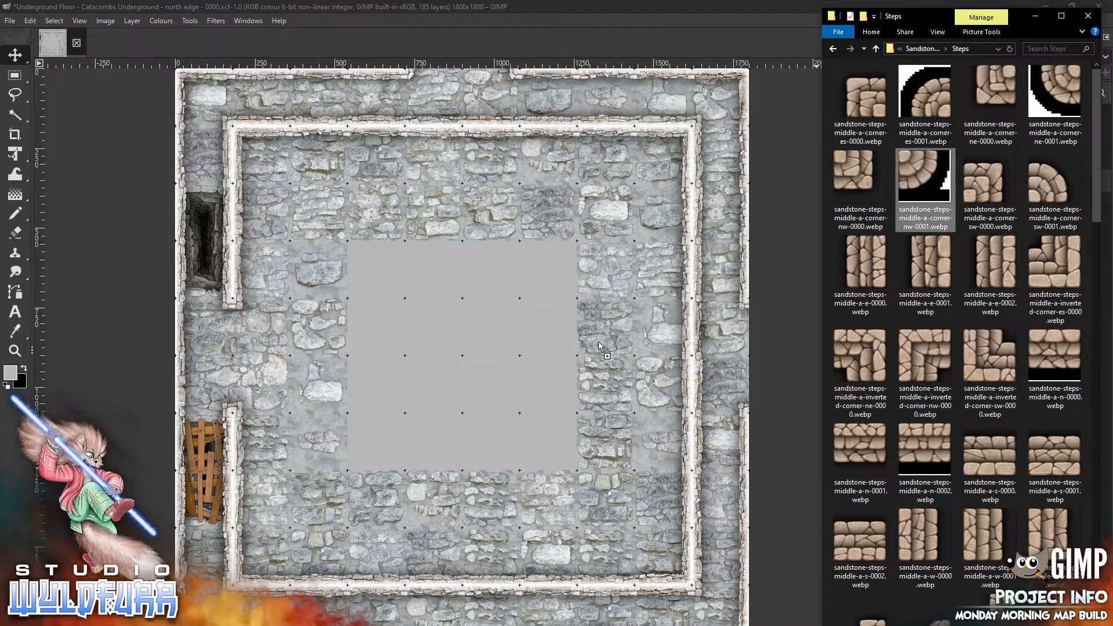
{"action": "left_click_drag", "start_coordinate": [491, 402], "coordinate": [491, 403]}
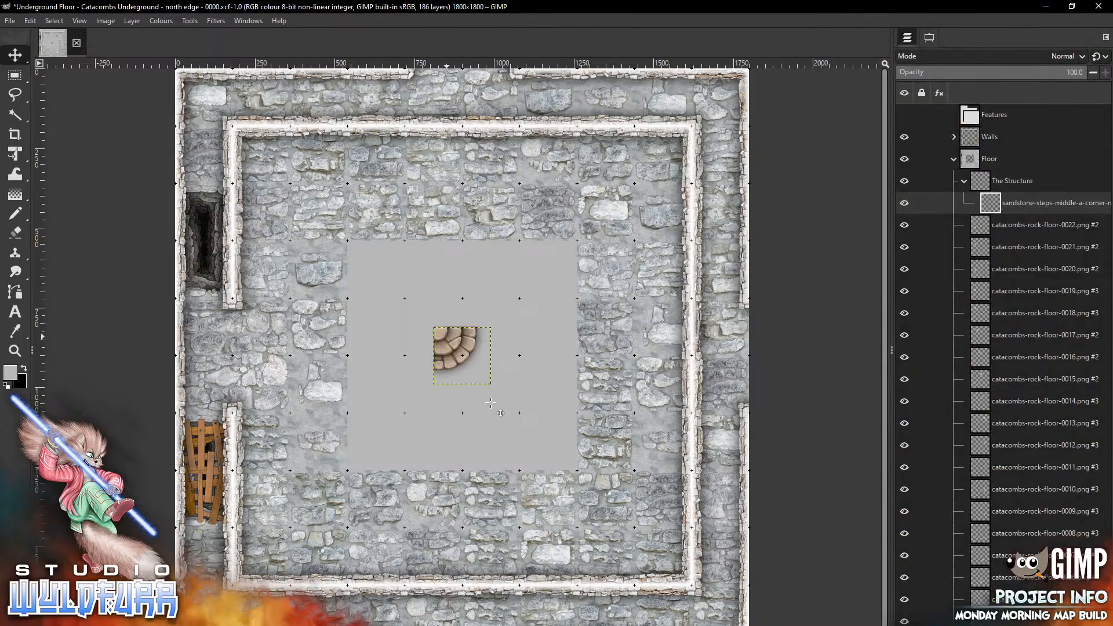
{"action": "left_click_drag", "start_coordinate": [449, 340], "coordinate": [605, 487]}
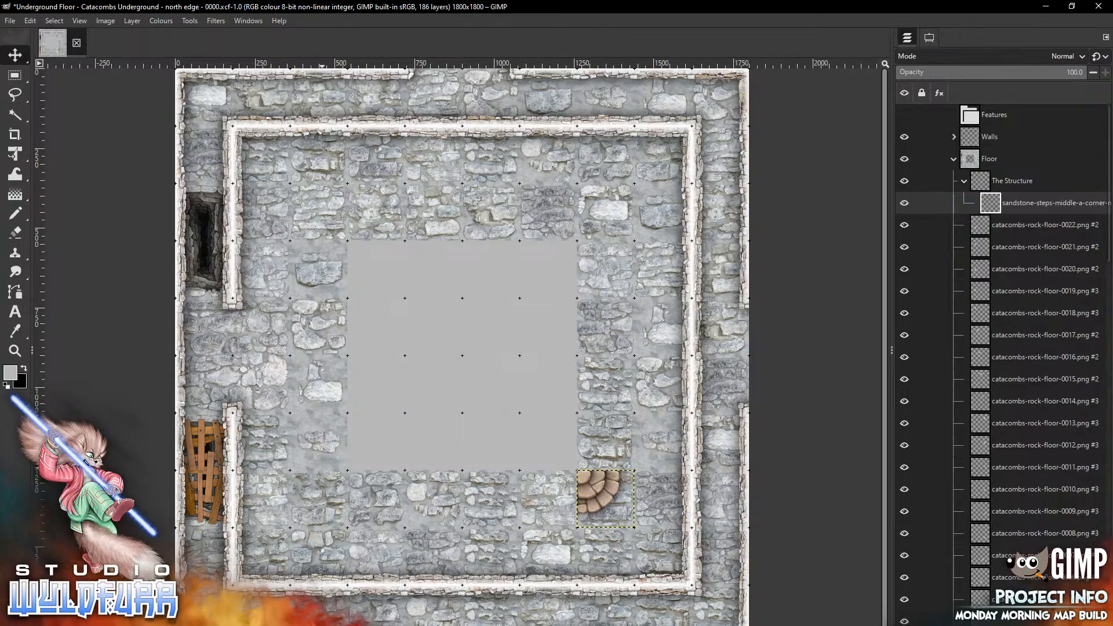
Add the sandstone-steps-middle-a-corner-es-0001 tile at the northwest corner of the central pit
{"action": "key", "text": "alt+Tab"}
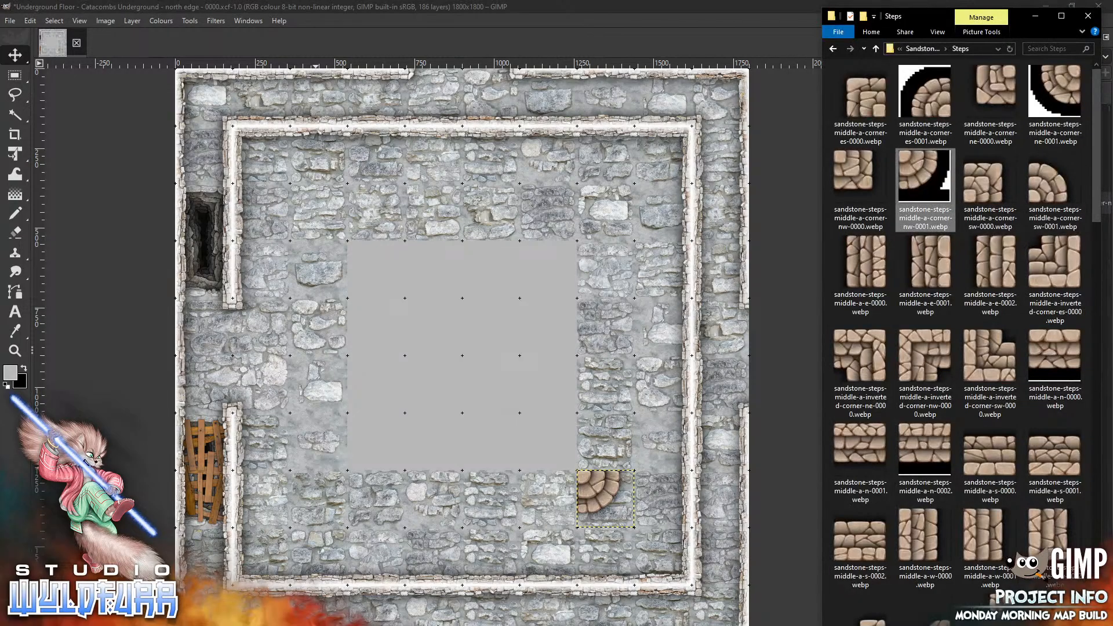
{"action": "left_click_drag", "start_coordinate": [924, 90], "coordinate": [319, 212]}
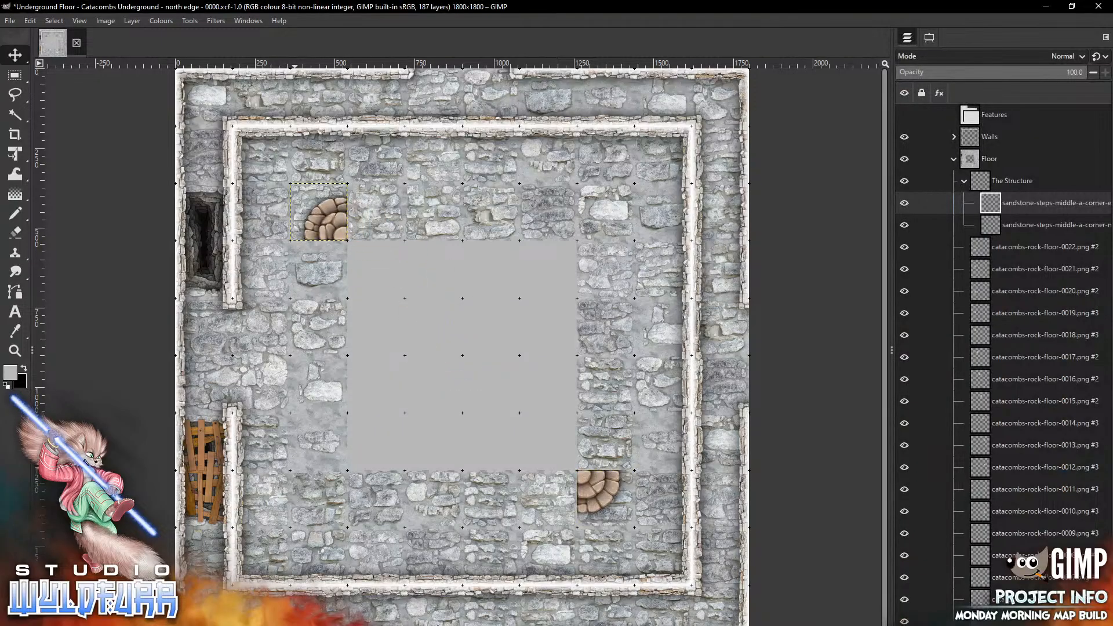
Add the sandstone-steps-middle-a-corner-ne-0001 tile and move it to the central pit's southwest corner
{"action": "key", "text": "alt+Tab"}
{"action": "left_click_drag", "start_coordinate": [1060, 84], "coordinate": [443, 408]}
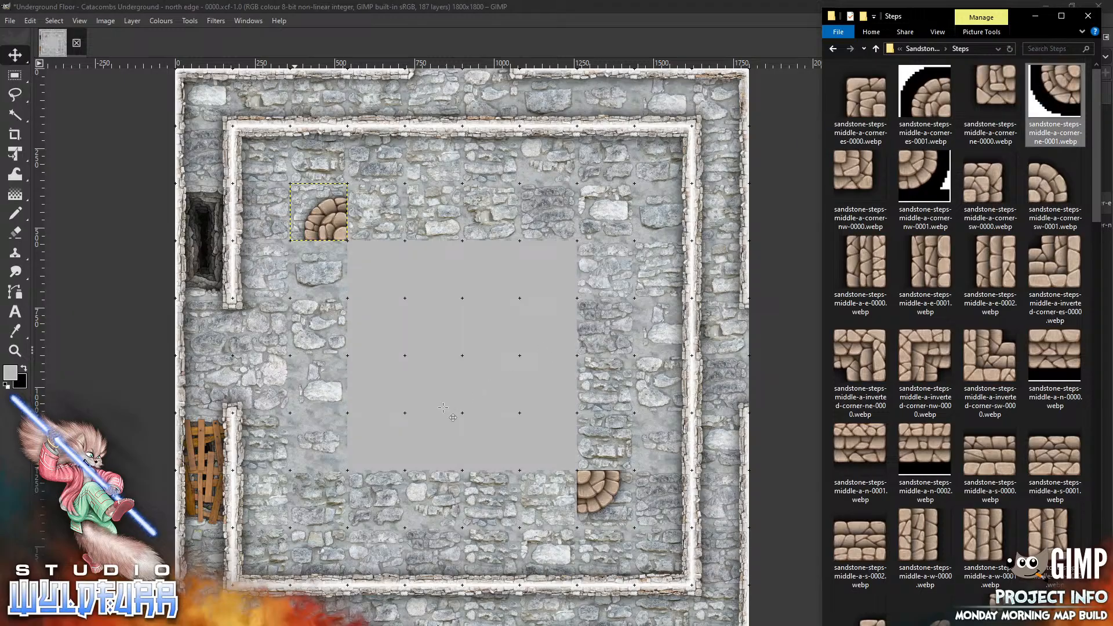
{"action": "left_click_drag", "start_coordinate": [479, 340], "coordinate": [335, 483]}
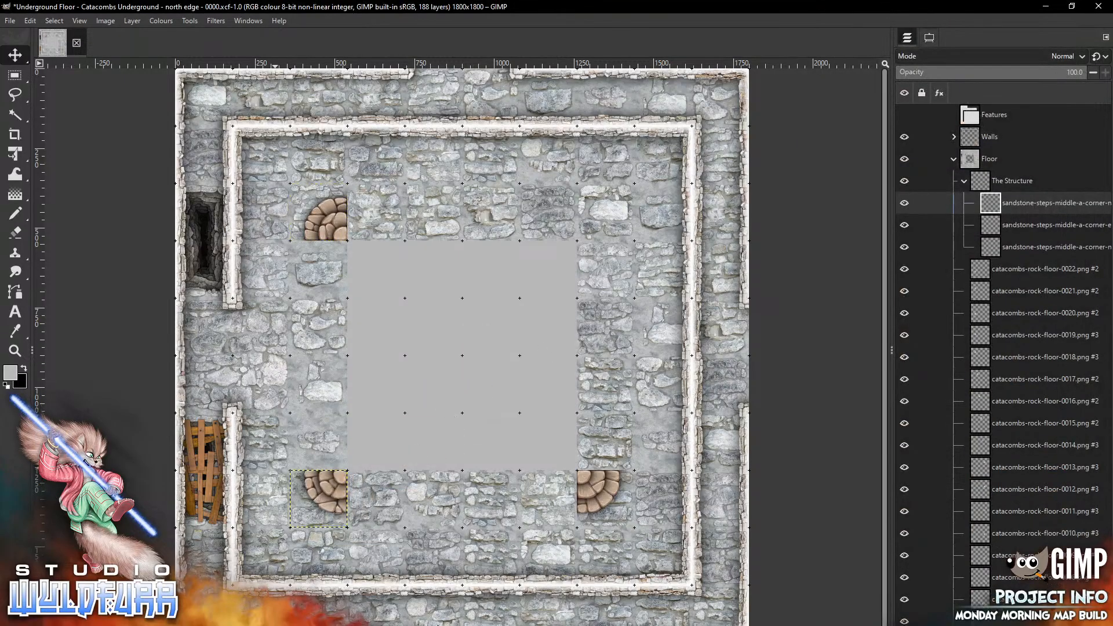
Add the sandstone-steps-middle-a-corner-sw-0001 tile at the northeast corner of the central pit
{"action": "key", "text": "alt+Tab"}
{"action": "left_click_drag", "start_coordinate": [1049, 185], "coordinate": [593, 226]}
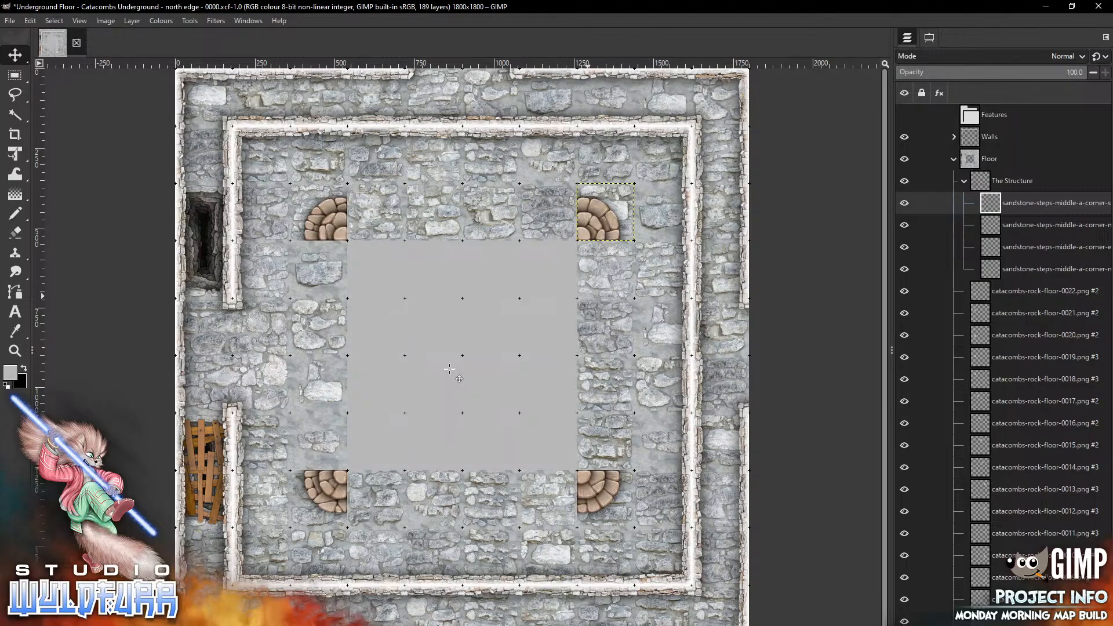
Add the sandstone-steps-middle-a-e-0000 tile on the pit's west side directly below the northwest corner piece
{"action": "key", "text": "alt+Tab"}
{"action": "left_click_drag", "start_coordinate": [877, 271], "coordinate": [401, 356]}
{"action": "left_click_drag", "start_coordinate": [483, 363], "coordinate": [340, 278]}
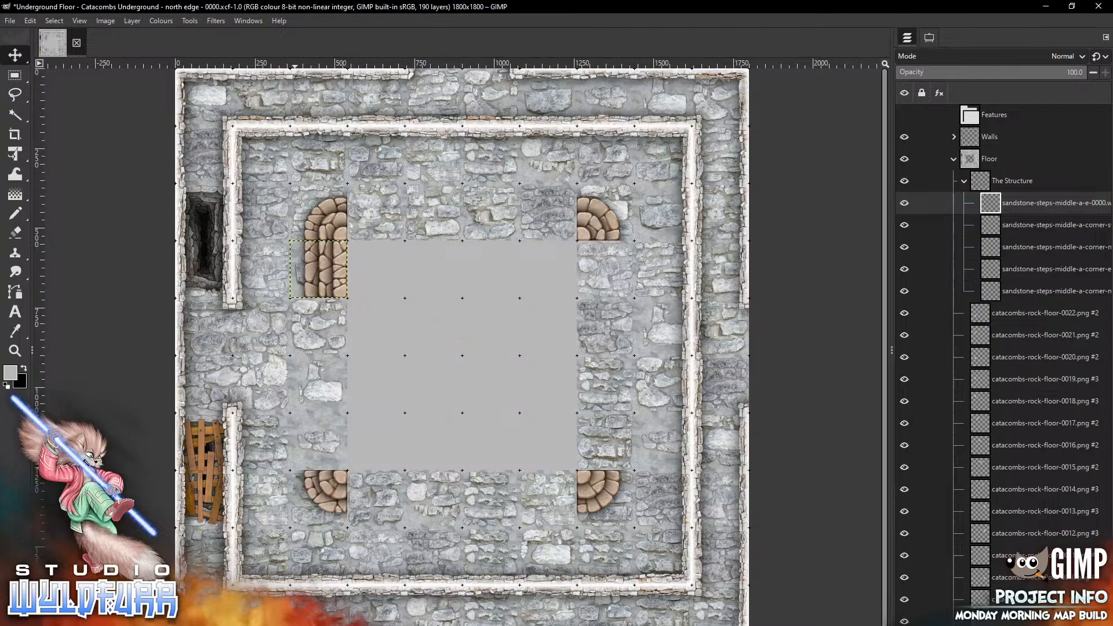
Add the sandstone-steps-middle-a-e-0001 tile on the pit's west side below the previous step tile
{"action": "key", "text": "alt+Tab"}
{"action": "left_click_drag", "start_coordinate": [937, 270], "coordinate": [768, 305]}
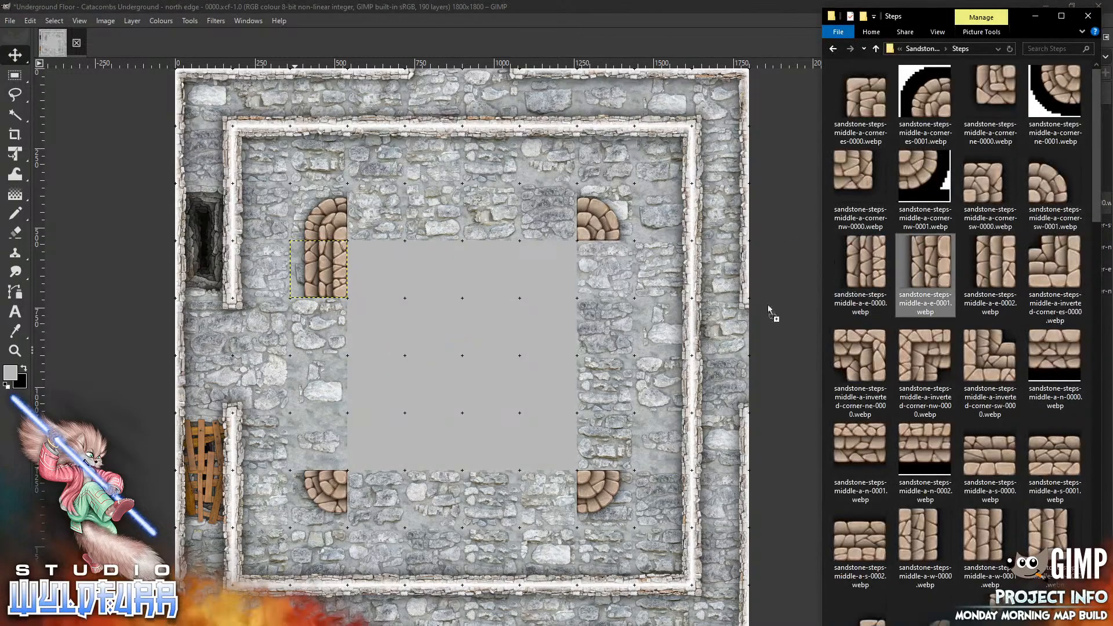
{"action": "left_click_drag", "start_coordinate": [416, 381], "coordinate": [337, 323]}
Add the sandstone-steps-middle-a-e-0002 tile further down the pit's west side
{"action": "key", "text": "alt+Tab"}
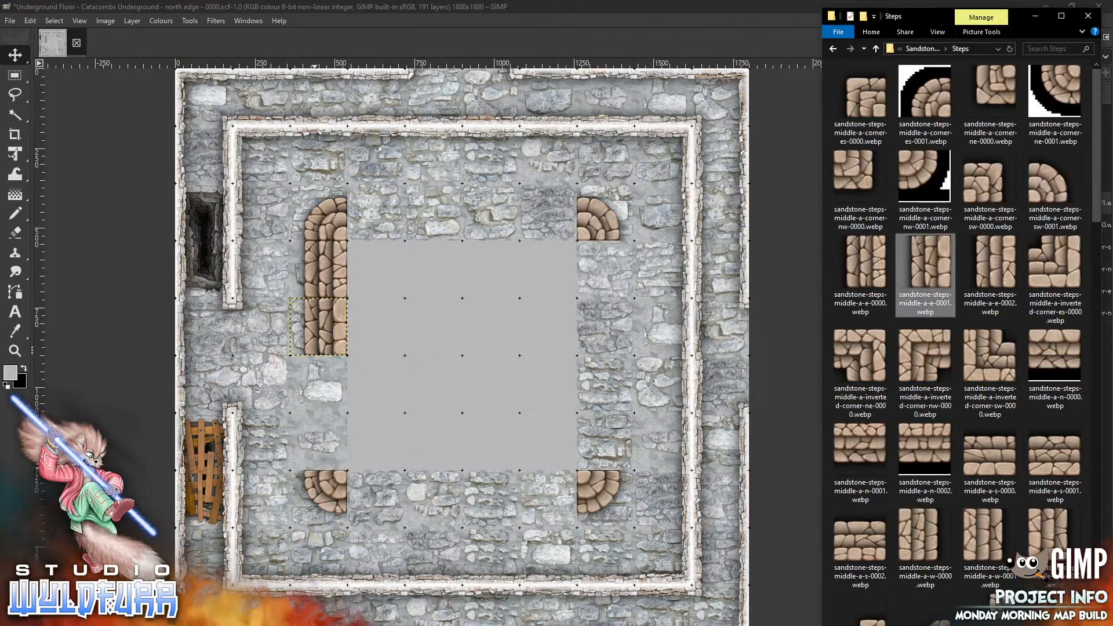
{"action": "left_click_drag", "start_coordinate": [996, 264], "coordinate": [400, 409]}
{"action": "left_click_drag", "start_coordinate": [477, 365], "coordinate": [323, 395]}
Add another sandstone-steps-middle-a-e-0000 tile to fill the remaining gap on the pit's west side
{"action": "key", "text": "alt+Tab"}
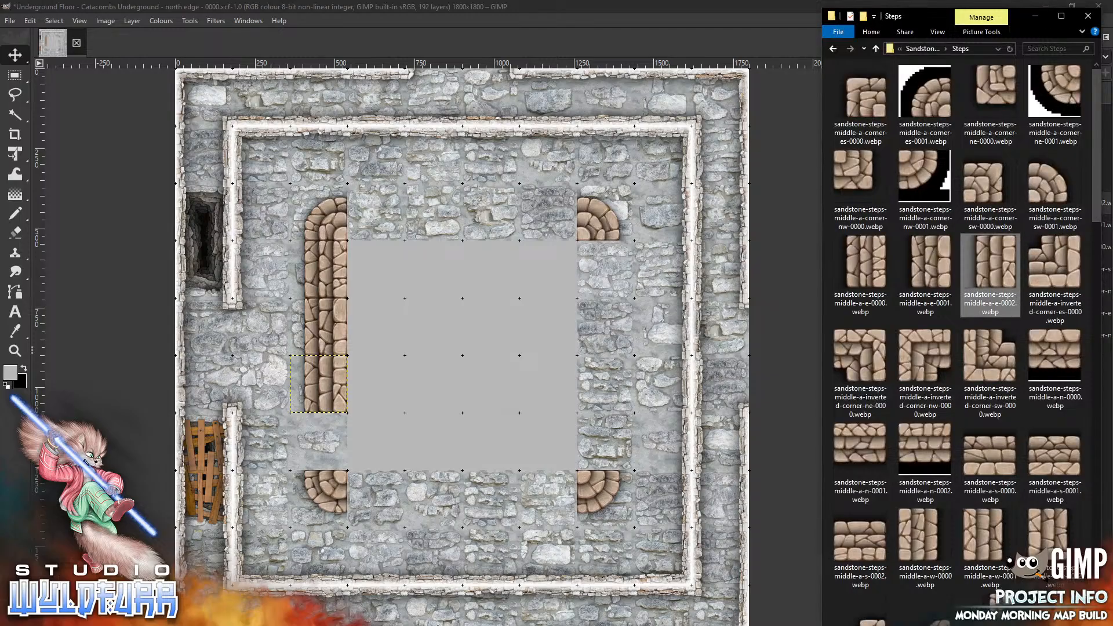
{"action": "left_click_drag", "start_coordinate": [860, 261], "coordinate": [275, 461]}
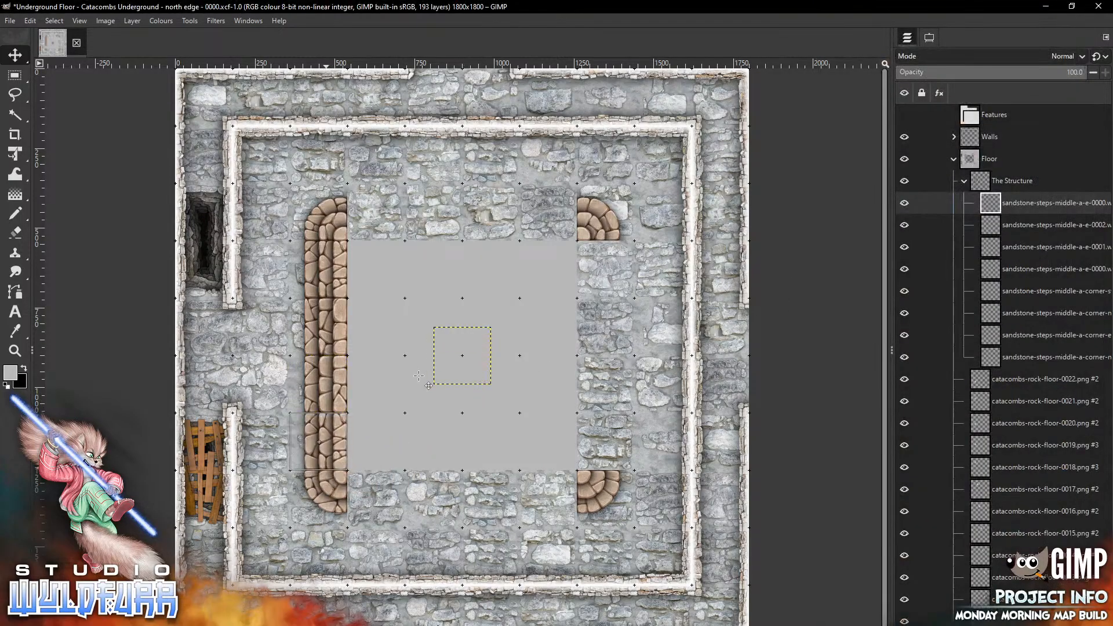
Add the sandstone-steps-middle-a-n-0002 tile on the pit's south side next to the southeast corner
{"action": "key", "text": "alt+Tab"}
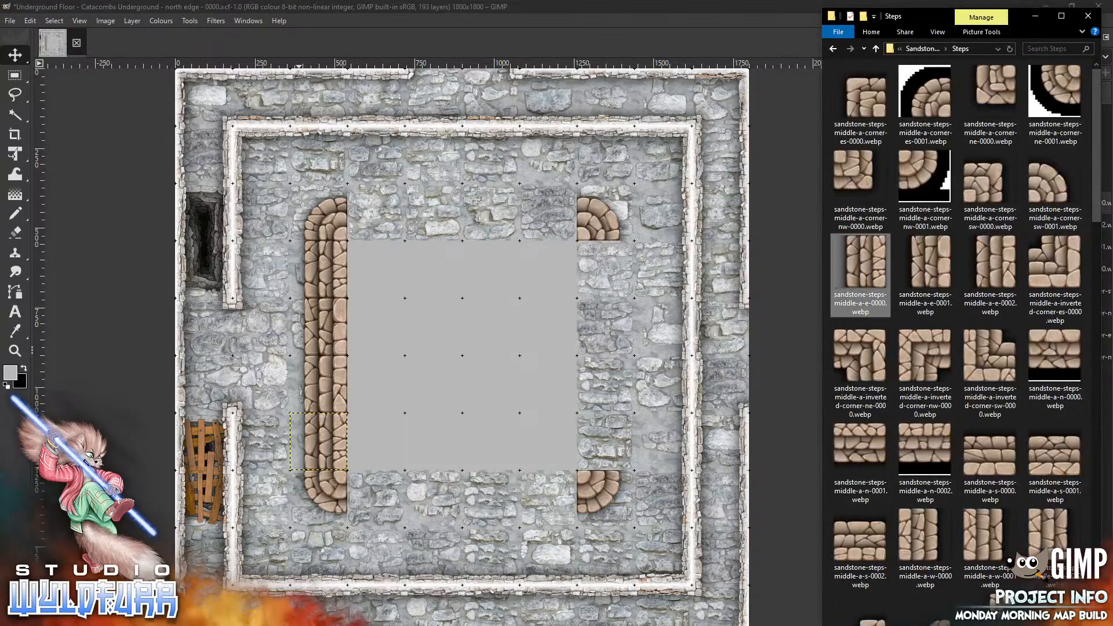
{"action": "left_click_drag", "start_coordinate": [919, 456], "coordinate": [465, 409]}
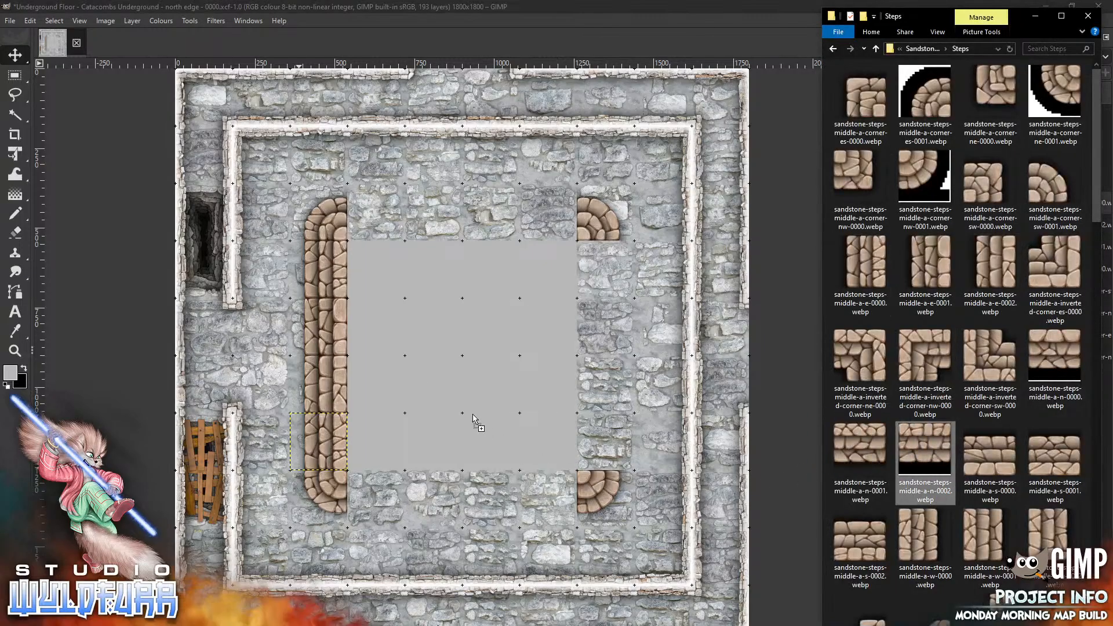
{"action": "mouse_move", "coordinate": [465, 343]}
{"action": "left_mouse_down"}
{"action": "mouse_move", "coordinate": [550, 514]}
{"action": "mouse_move", "coordinate": [555, 487]}
{"action": "left_mouse_up"}
Add the sandstone-steps-middle-a-n-0001 tile on the pit's south side, west of the previous tile
{"action": "key", "text": "alt+Tab"}
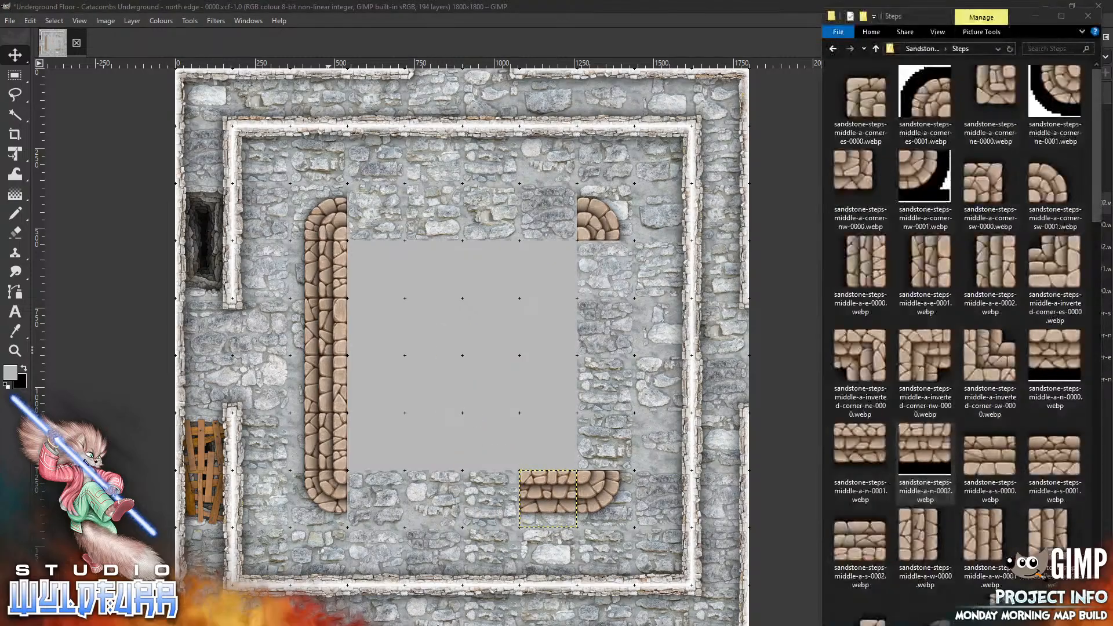
{"action": "left_click_drag", "start_coordinate": [847, 451], "coordinate": [447, 446]}
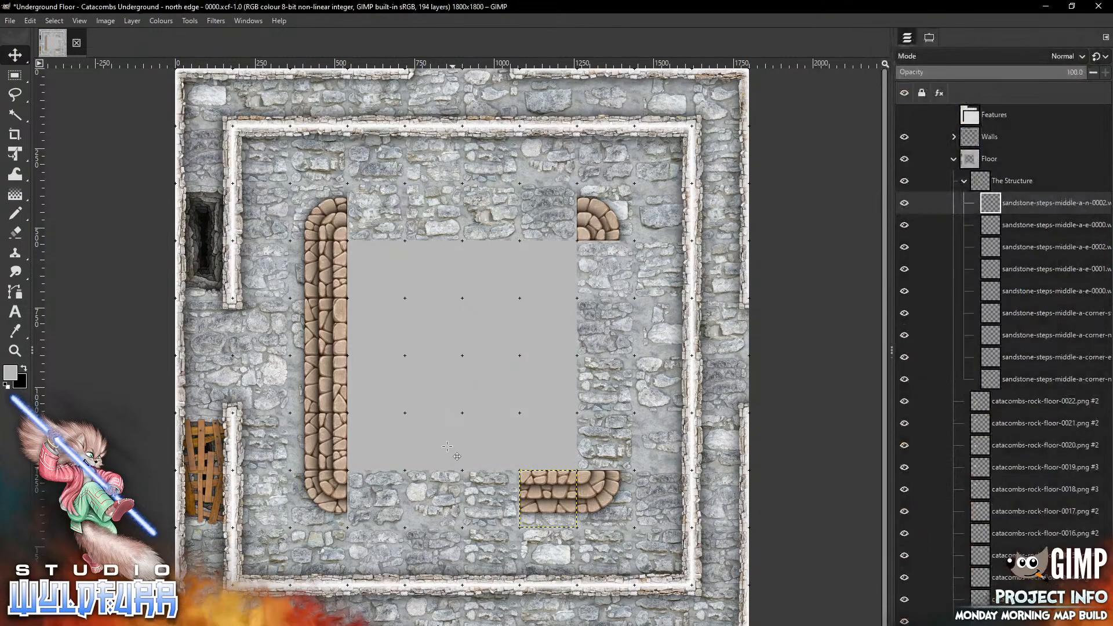
{"action": "mouse_move", "coordinate": [472, 347]}
{"action": "left_mouse_down"}
{"action": "mouse_move", "coordinate": [471, 502]}
{"action": "mouse_move", "coordinate": [500, 490]}
{"action": "left_mouse_up"}
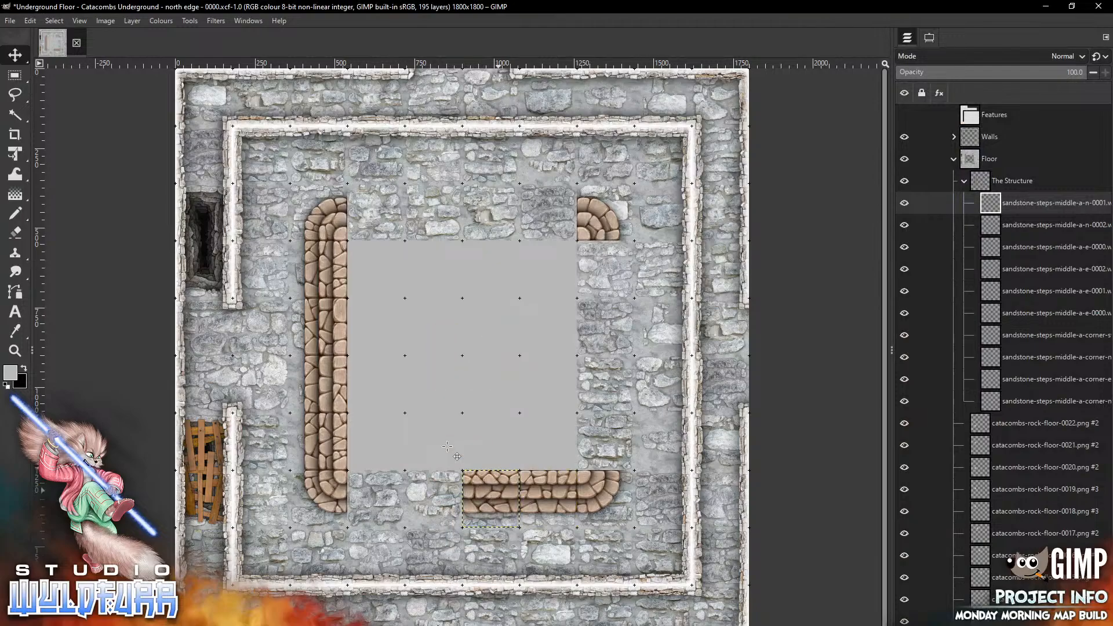
Add the sandstone-steps-middle-a-n-0000 tile on the pit's south side next to the southwest corner
{"action": "key", "text": "alt+Tab"}
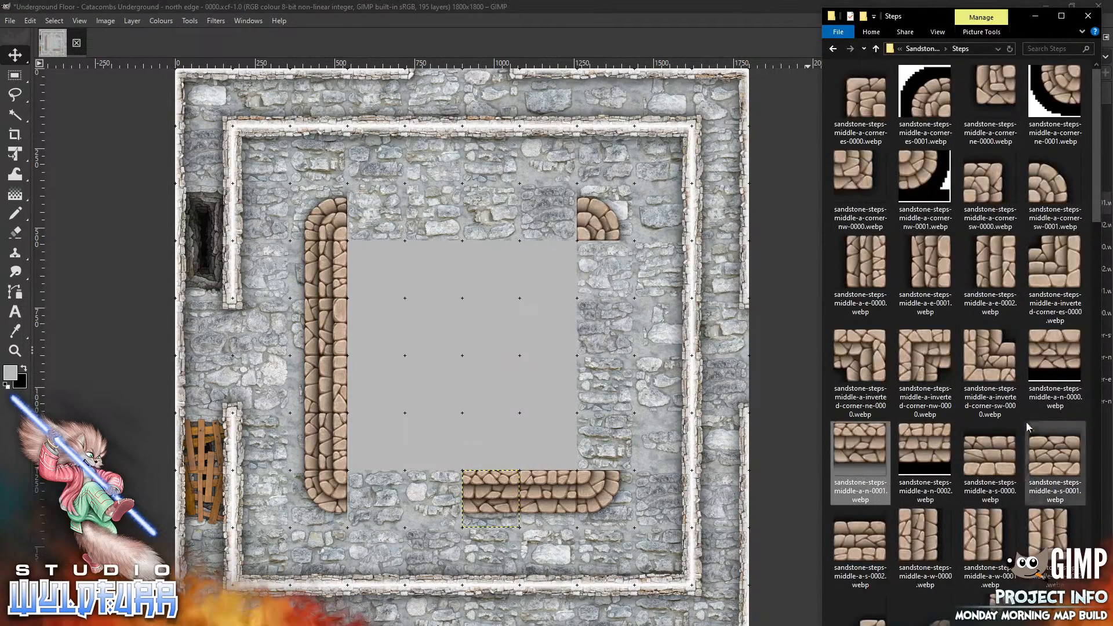
{"action": "left_click_drag", "start_coordinate": [1021, 361], "coordinate": [464, 412]}
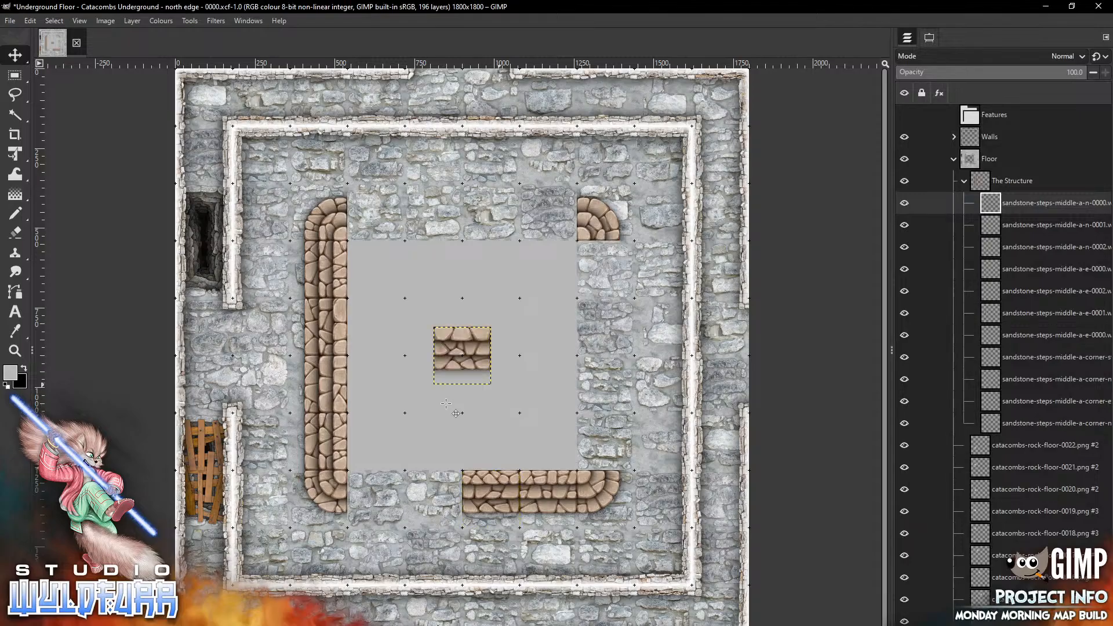
{"action": "left_click_drag", "start_coordinate": [461, 315], "coordinate": [376, 461]}
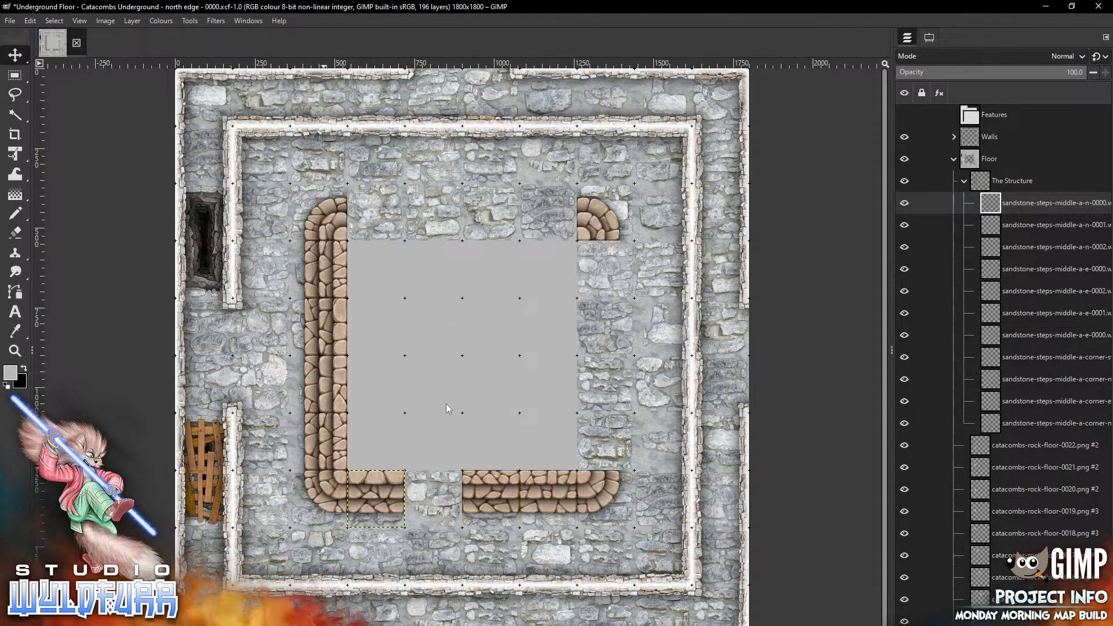
Add another sandstone-steps-middle-a-n-0002 tile to fill the remaining gap on the pit's south side
{"action": "key", "text": "alt+Tab"}
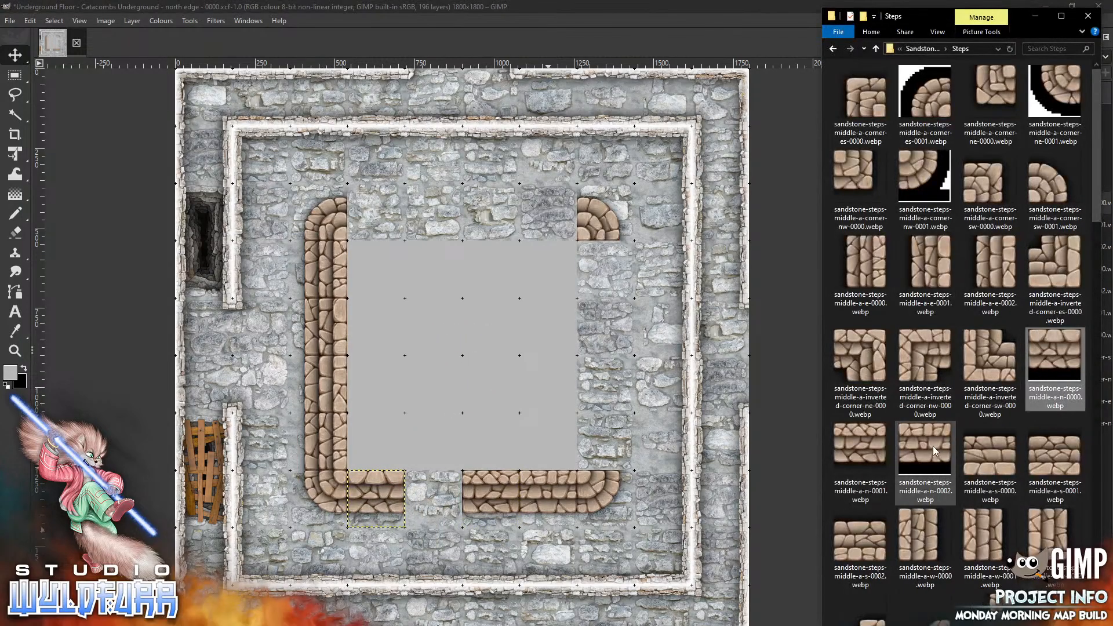
{"action": "left_click_drag", "start_coordinate": [925, 449], "coordinate": [618, 425]}
{"action": "left_click_drag", "start_coordinate": [470, 395], "coordinate": [470, 394]}
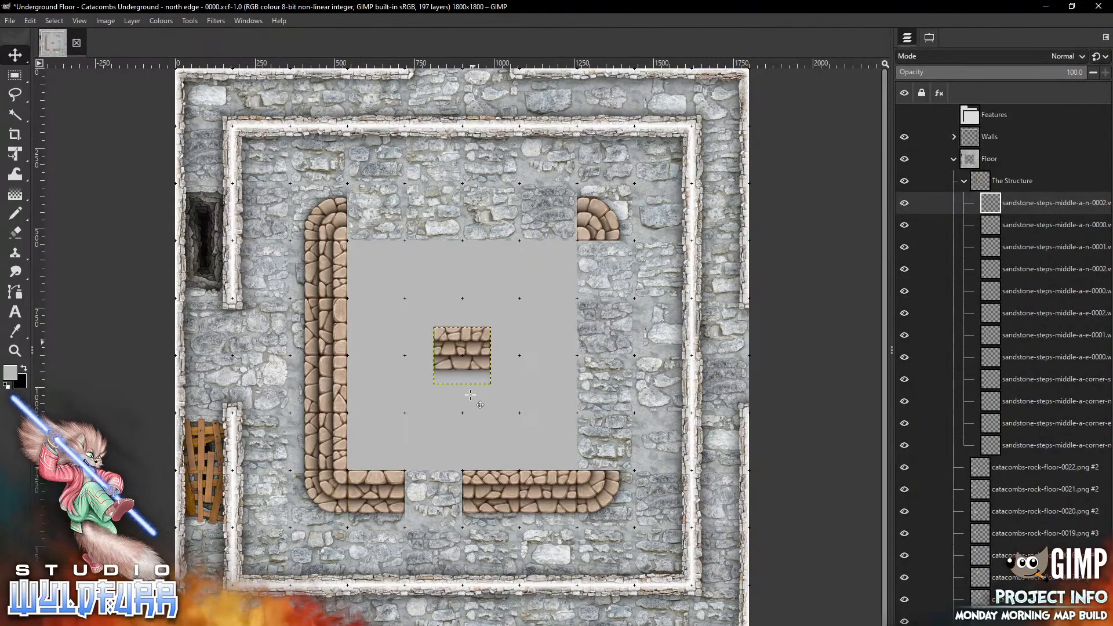
{"action": "mouse_move", "coordinate": [473, 343]}
{"action": "left_mouse_down"}
{"action": "mouse_move", "coordinate": [443, 515]}
{"action": "mouse_move", "coordinate": [443, 488]}
{"action": "left_mouse_up"}
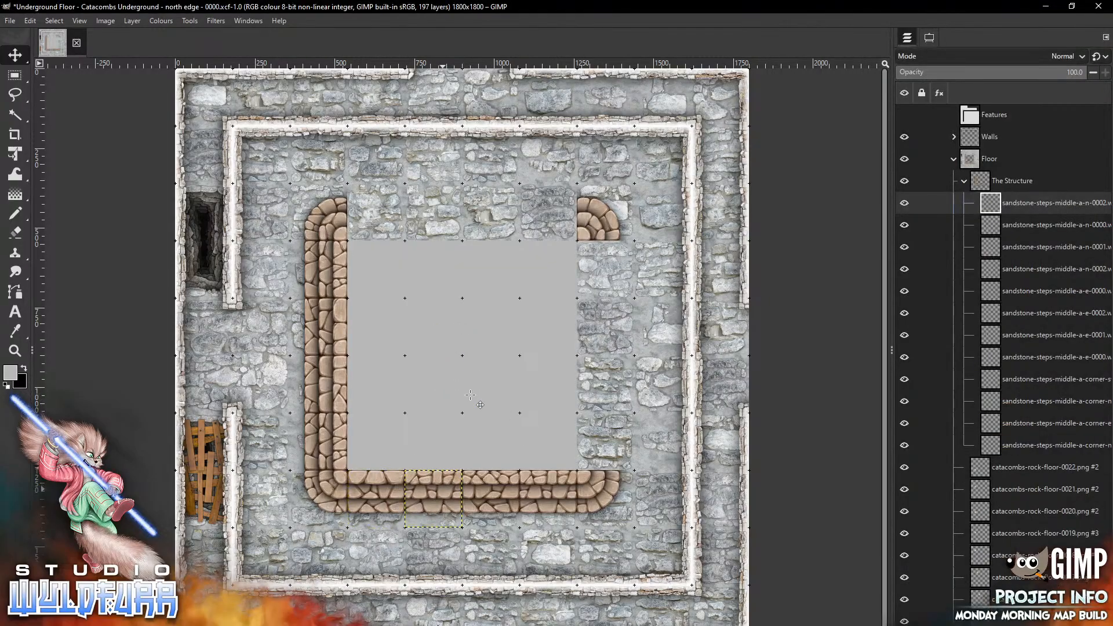
Add the sandstone-steps-middle-a-w-0000 tile on the pit's east side directly below the northeast corner
{"action": "key", "text": "alt+Tab"}
{"action": "mouse_move", "coordinate": [926, 532]}
{"action": "left_mouse_down"}
{"action": "mouse_move", "coordinate": [534, 349]}
{"action": "mouse_move", "coordinate": [525, 379]}
{"action": "mouse_move", "coordinate": [625, 265]}
{"action": "left_mouse_up"}
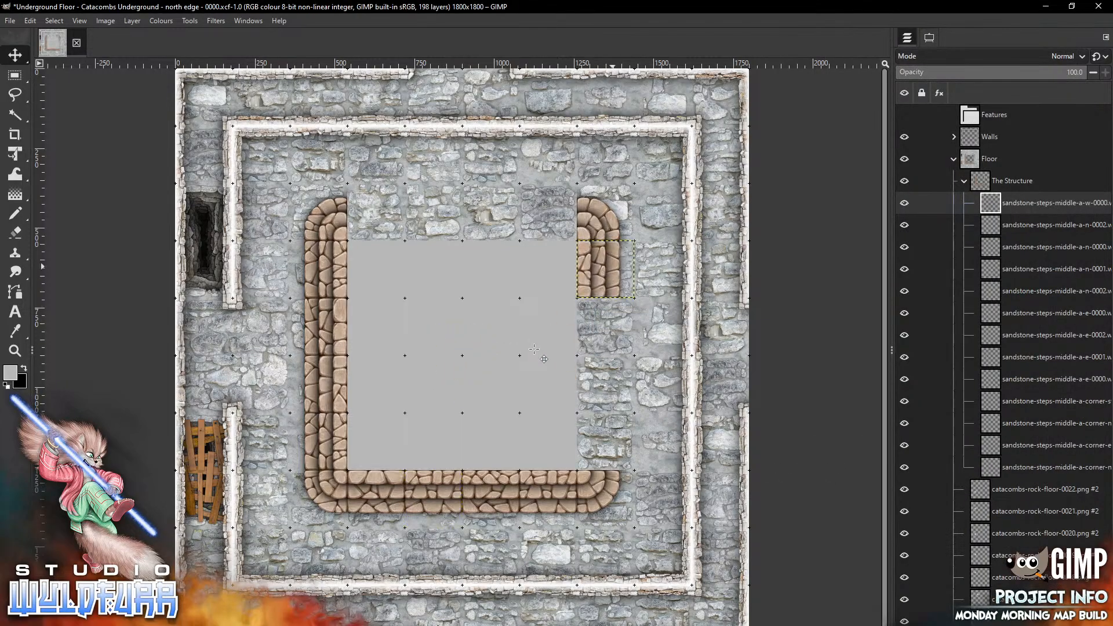
Add the sandstone-steps-middle-a-w-0001 tile on the pit's east side below the previous tile
{"action": "key", "text": "alt+Tab"}
{"action": "mouse_move", "coordinate": [992, 540]}
{"action": "left_mouse_down"}
{"action": "mouse_move", "coordinate": [470, 340]}
{"action": "mouse_move", "coordinate": [574, 435]}
{"action": "mouse_move", "coordinate": [643, 334]}
{"action": "mouse_move", "coordinate": [630, 306]}
{"action": "left_mouse_up"}
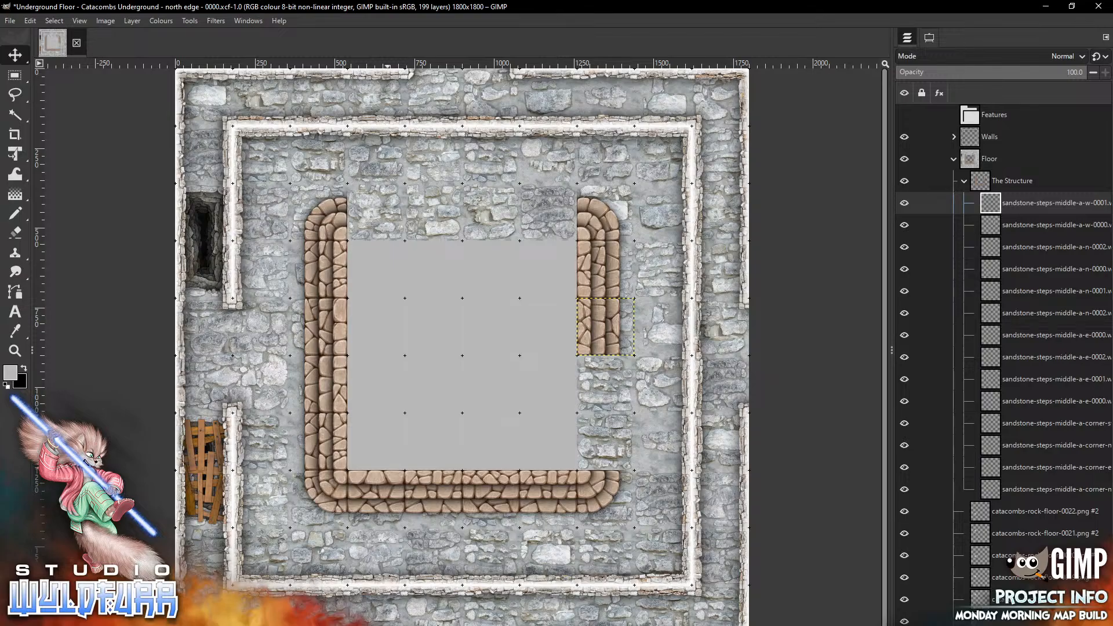
Add the sandstone-steps-middle-a-w-0002 tile further down the pit's east side
{"action": "key", "text": "alt+Tab"}
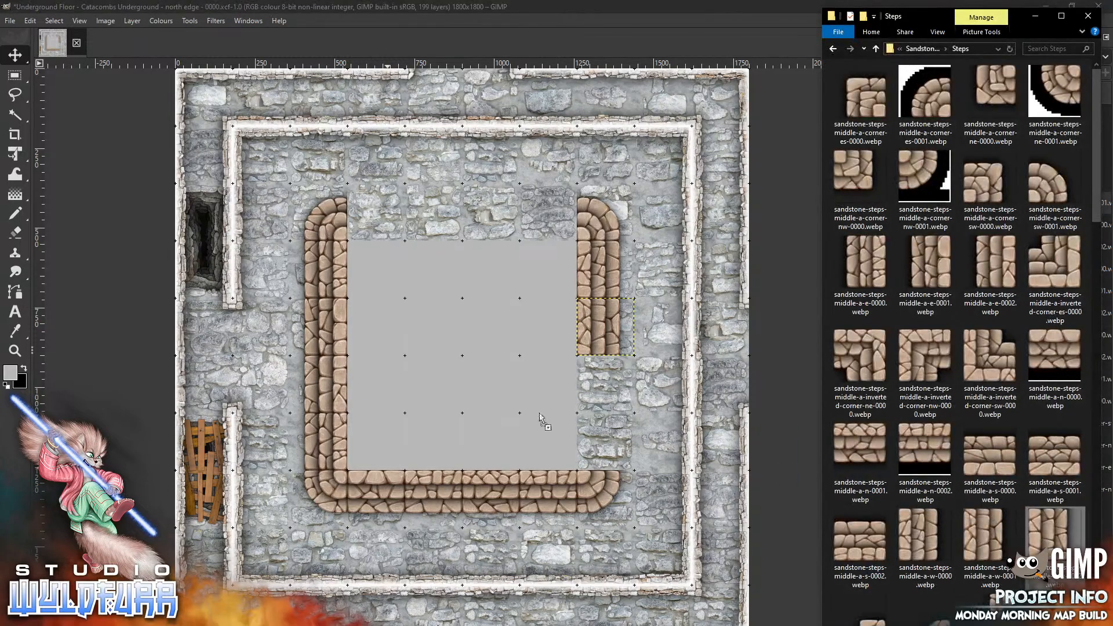
{"action": "left_click_drag", "start_coordinate": [539, 418], "coordinate": [497, 414]}
{"action": "left_click_drag", "start_coordinate": [455, 353], "coordinate": [598, 381]}
Add another sandstone-steps-middle-a-w-0000 tile to fill the remaining gap on the pit's east side
{"action": "key", "text": "alt+Tab"}
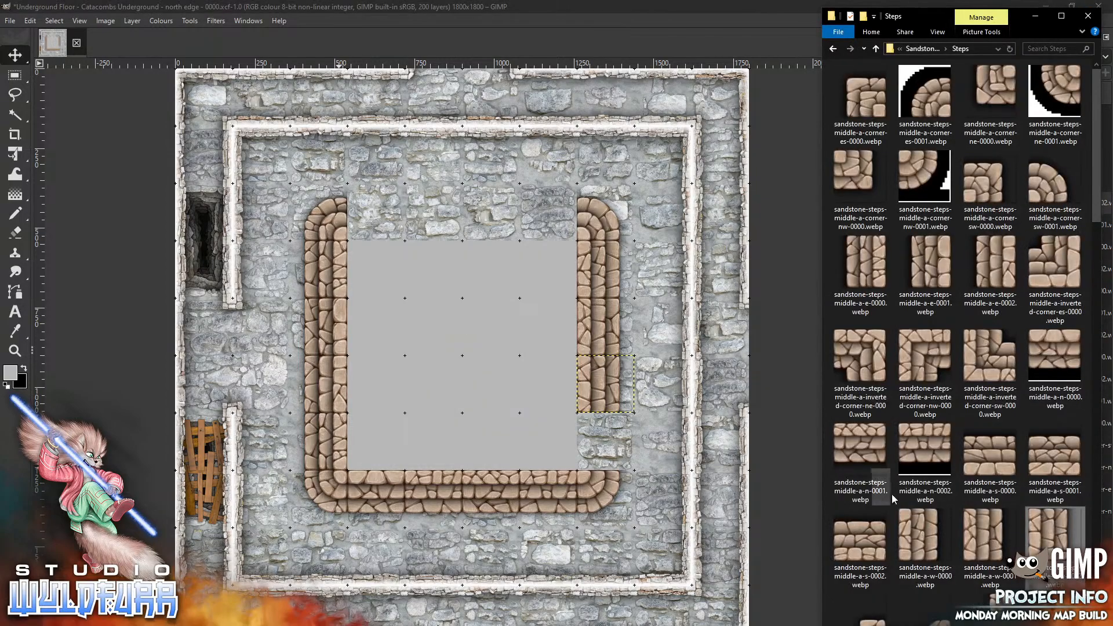
{"action": "left_click_drag", "start_coordinate": [921, 536], "coordinate": [581, 482]}
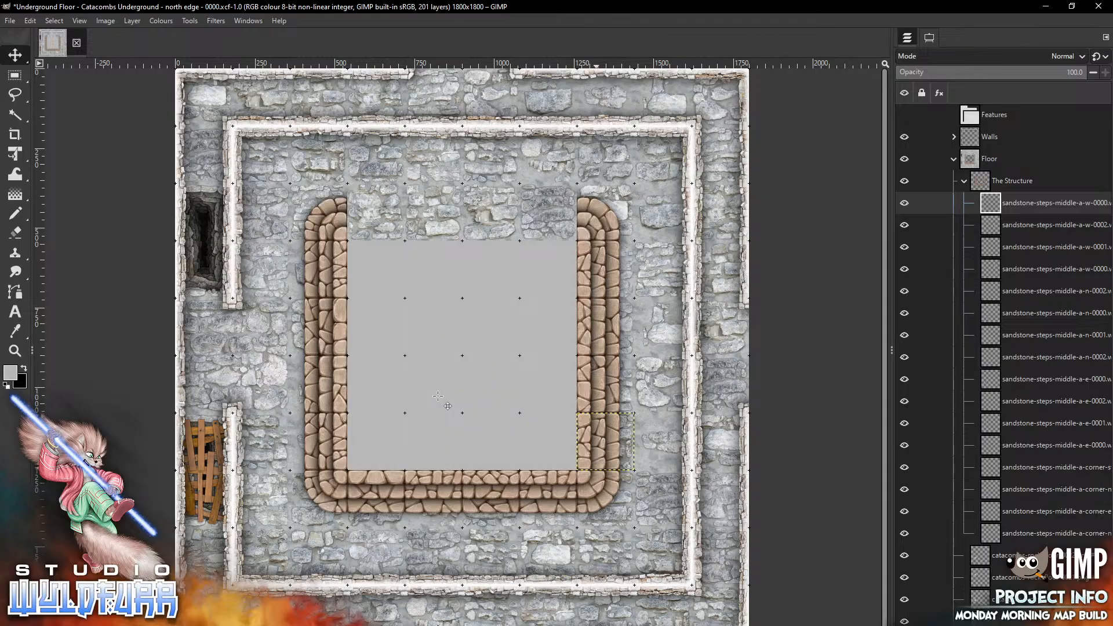
Browse the Steps folder, then add the sandstone-steps-middle-a-s-0000 tile on the pit's north side next to the northwest corner
{"action": "key", "text": "alt+Tab"}
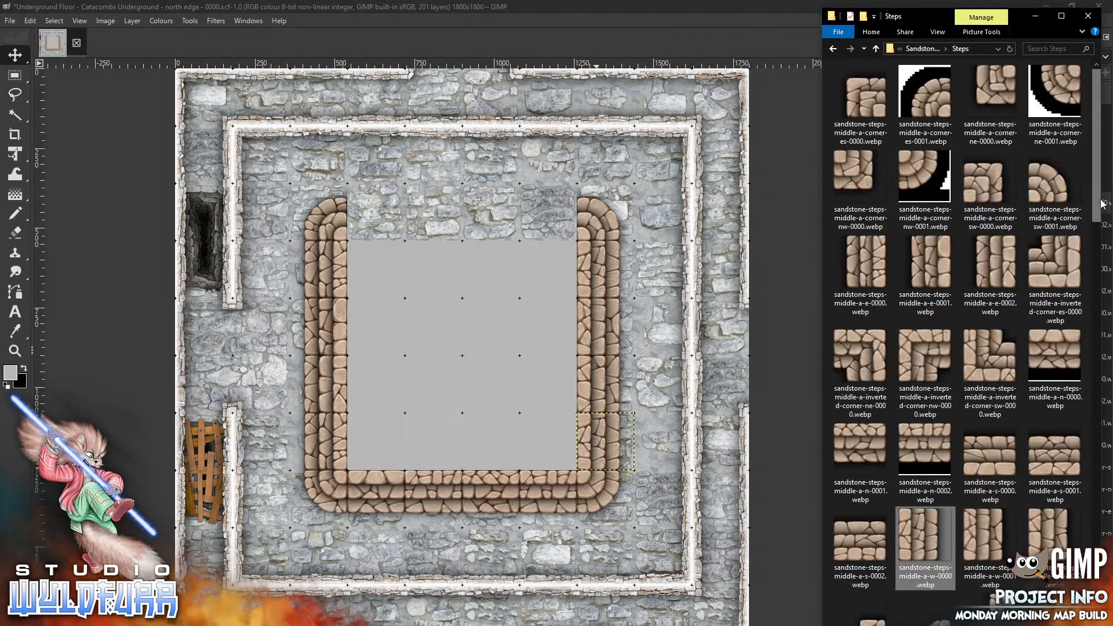
{"action": "left_click_drag", "start_coordinate": [1100, 206], "coordinate": [1081, 370]}
{"action": "scroll", "coordinate": [1081, 370], "scroll_direction": "down", "scroll_amount": 10}
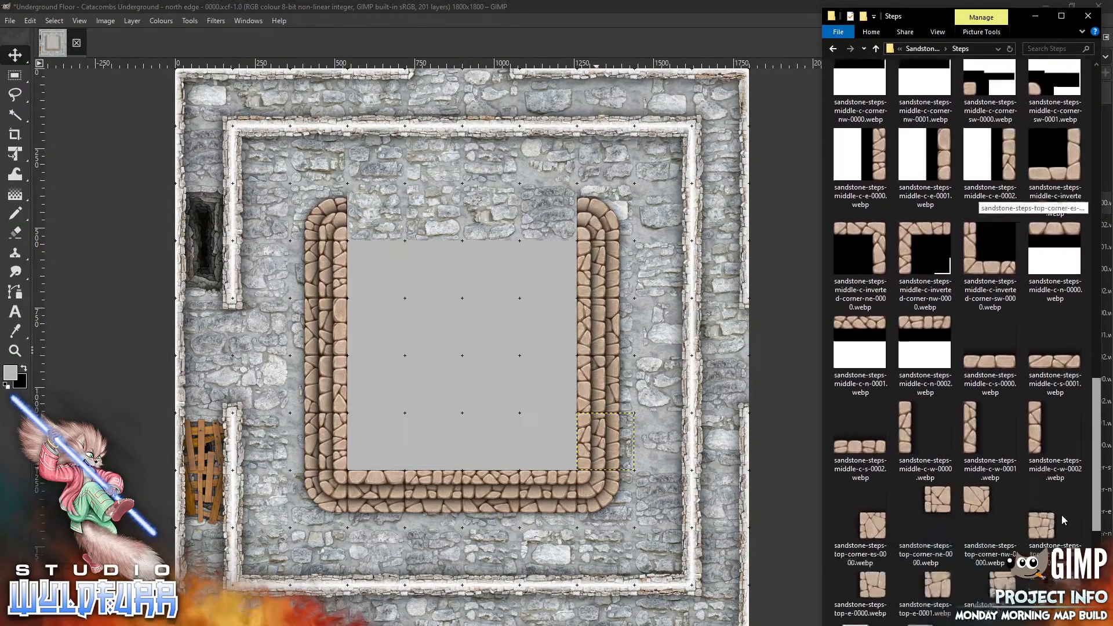
{"action": "left_click_drag", "start_coordinate": [1096, 578], "coordinate": [1098, 190]}
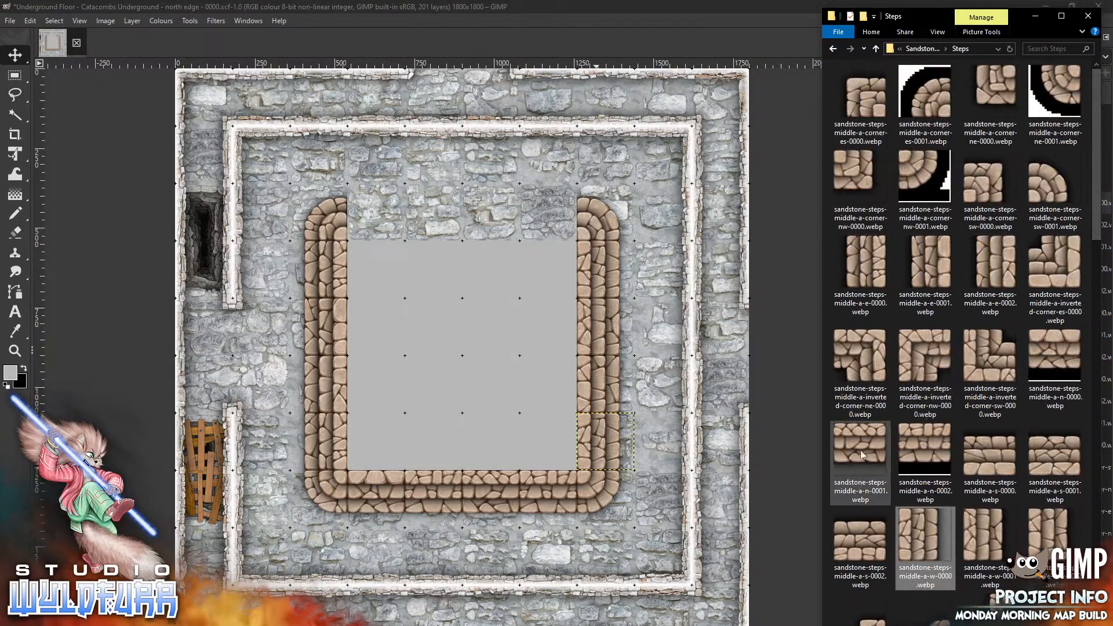
{"action": "left_click", "coordinate": [986, 462]}
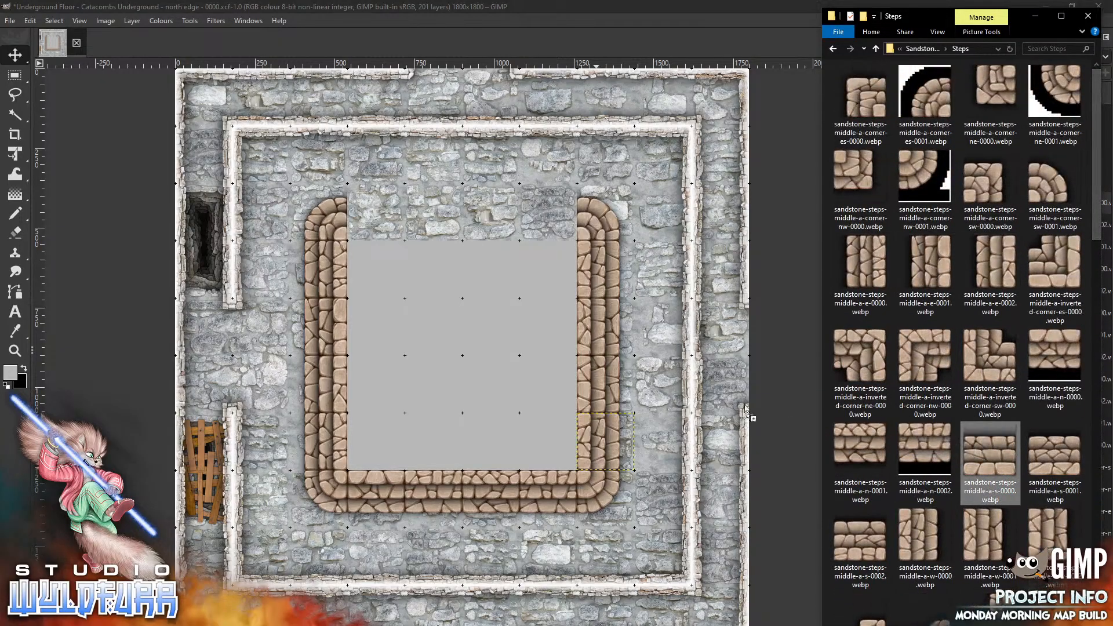
{"action": "left_click_drag", "start_coordinate": [428, 317], "coordinate": [428, 317]}
{"action": "mouse_move", "coordinate": [474, 353]}
{"action": "left_mouse_down"}
{"action": "mouse_move", "coordinate": [444, 238]}
{"action": "mouse_move", "coordinate": [383, 217]}
{"action": "left_mouse_up"}
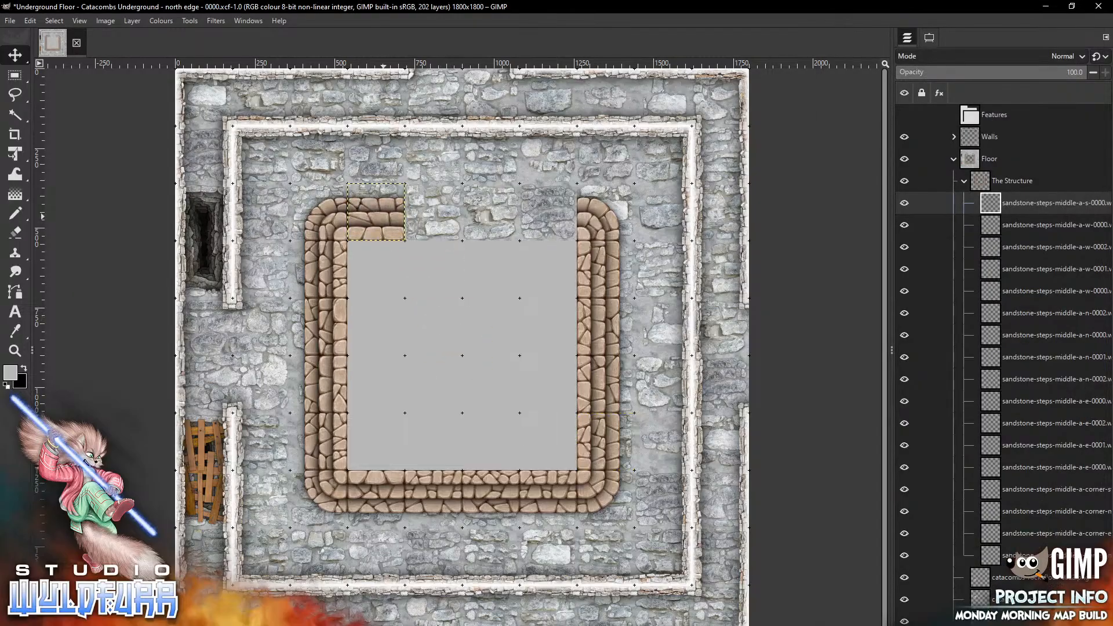
Fill the rest of the pit's north side with the sandstone-steps-middle-a-s-0001, a-s-0002 and a-s-0000 tiles
{"action": "key", "text": "alt+Tab"}
{"action": "left_click", "coordinate": [1055, 458]}
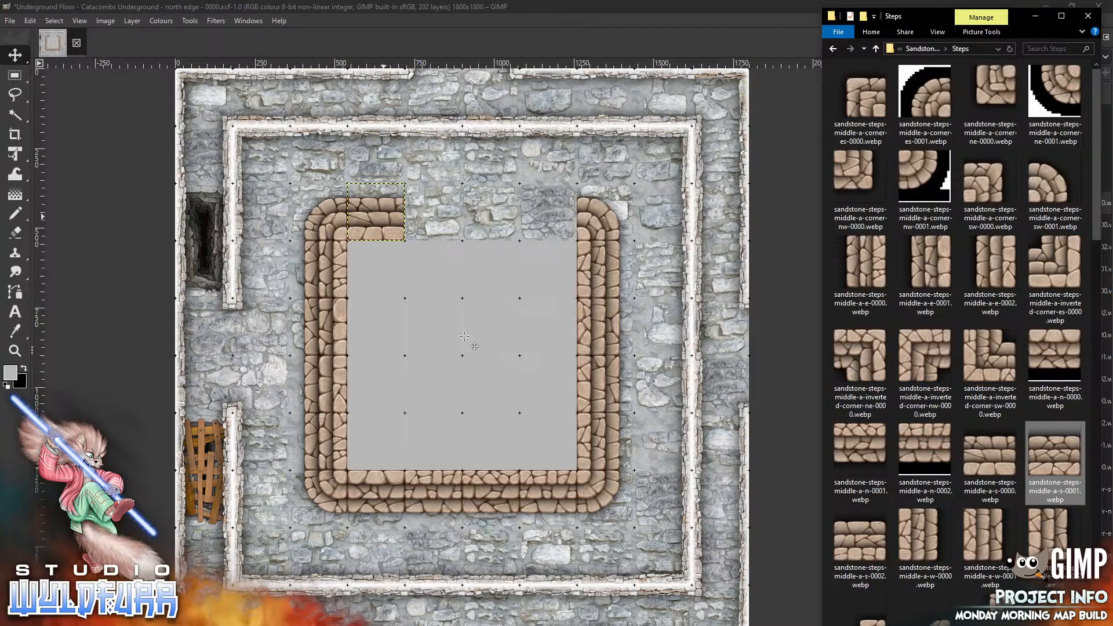
{"action": "left_click_drag", "start_coordinate": [1055, 458], "coordinate": [434, 214]}
{"action": "key", "text": "alt+Tab"}
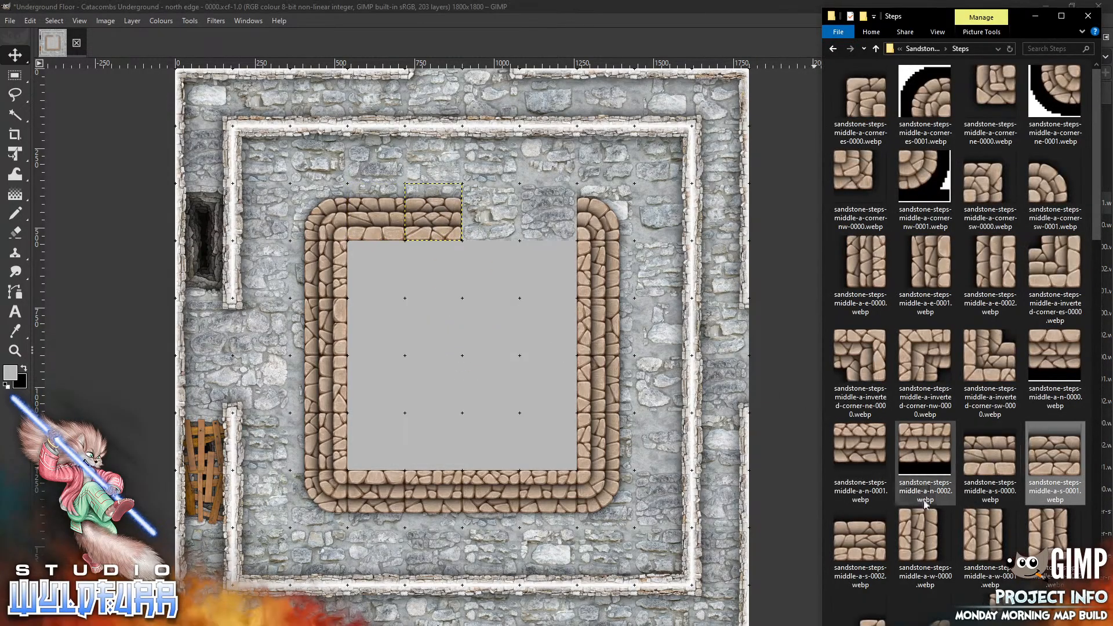
{"action": "left_click_drag", "start_coordinate": [866, 542], "coordinate": [491, 212]}
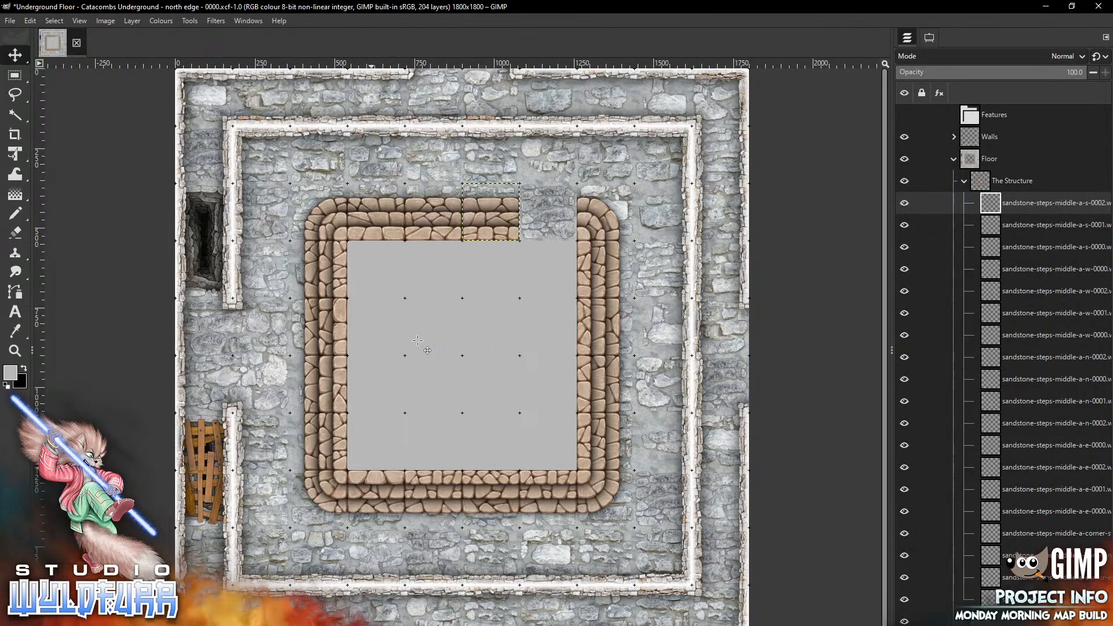
{"action": "key", "text": "alt+Tab"}
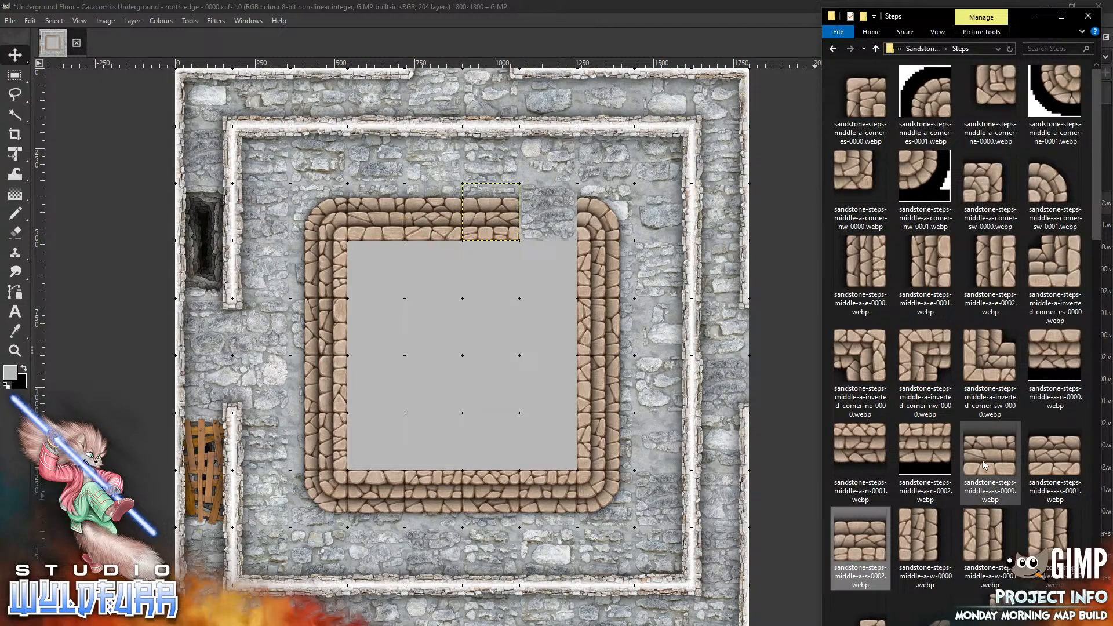
{"action": "left_click_drag", "start_coordinate": [984, 464], "coordinate": [527, 207]}
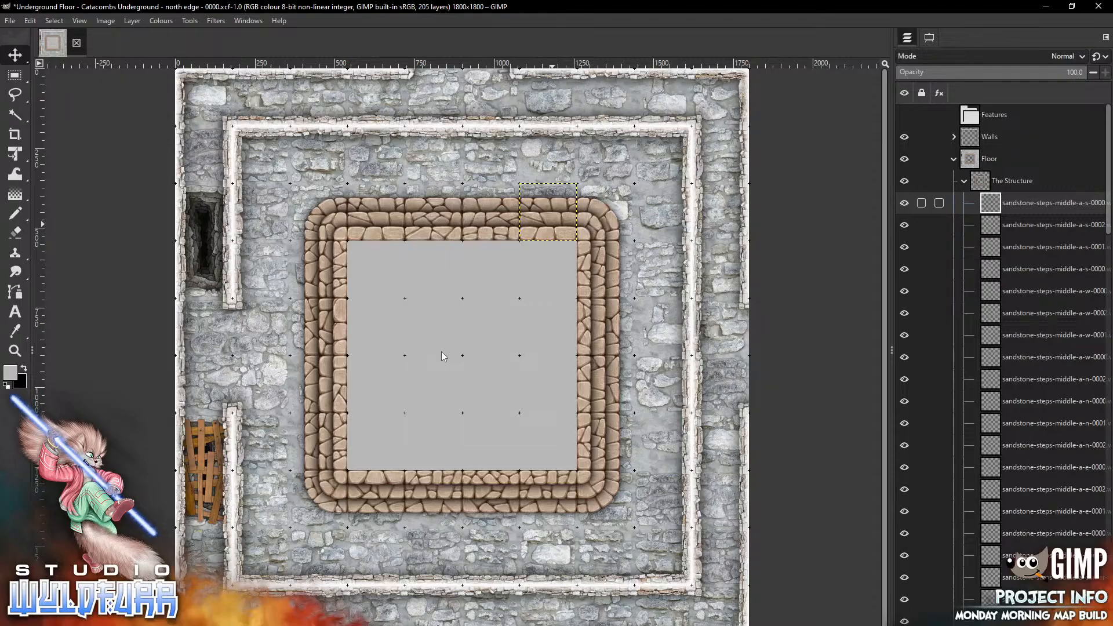
Place the sandstone-floor-glyphs-c-es-0001 tile from the Sandstone Floor folder in the pit's northwest inner corner
{"action": "left_click", "coordinate": [79, 20]}
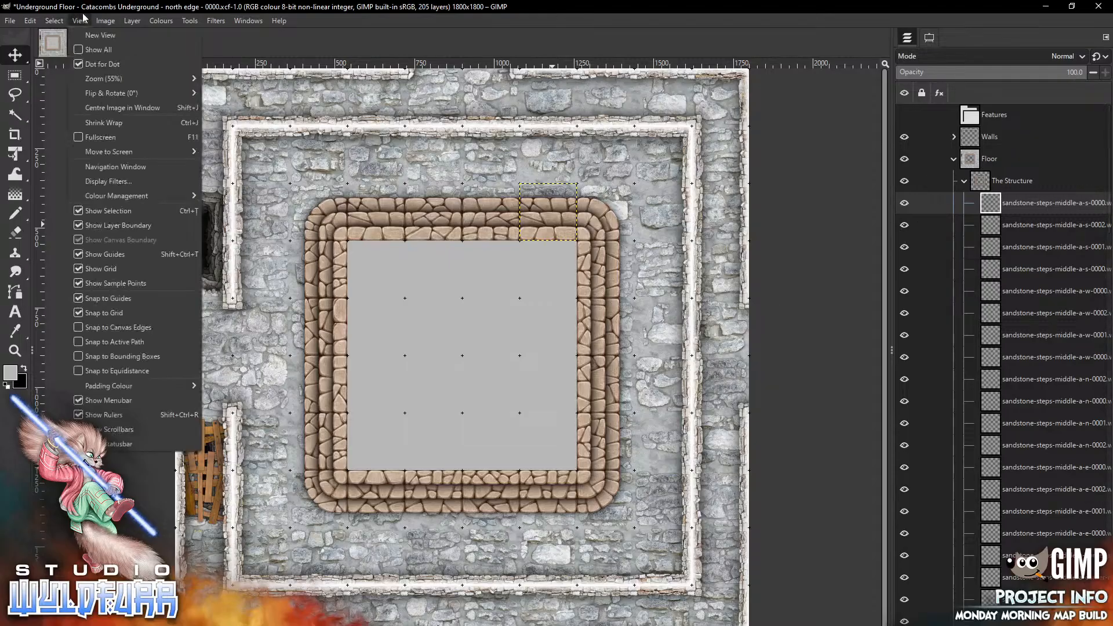
{"action": "mouse_move", "coordinate": [139, 79]}
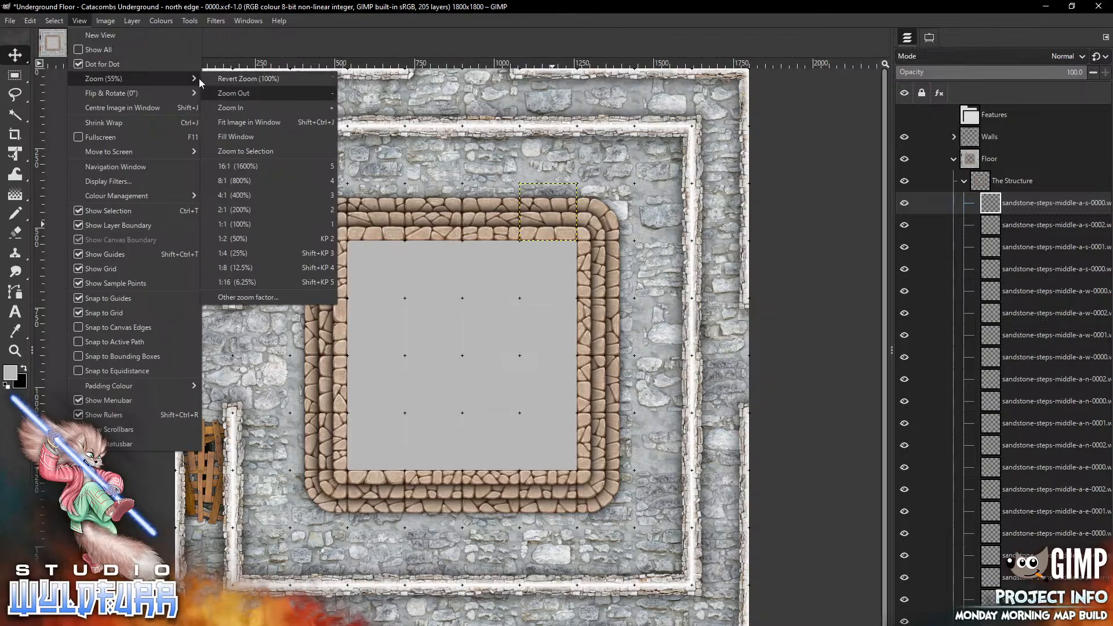
{"action": "key", "text": "Down"}
{"action": "key", "text": "Down"}
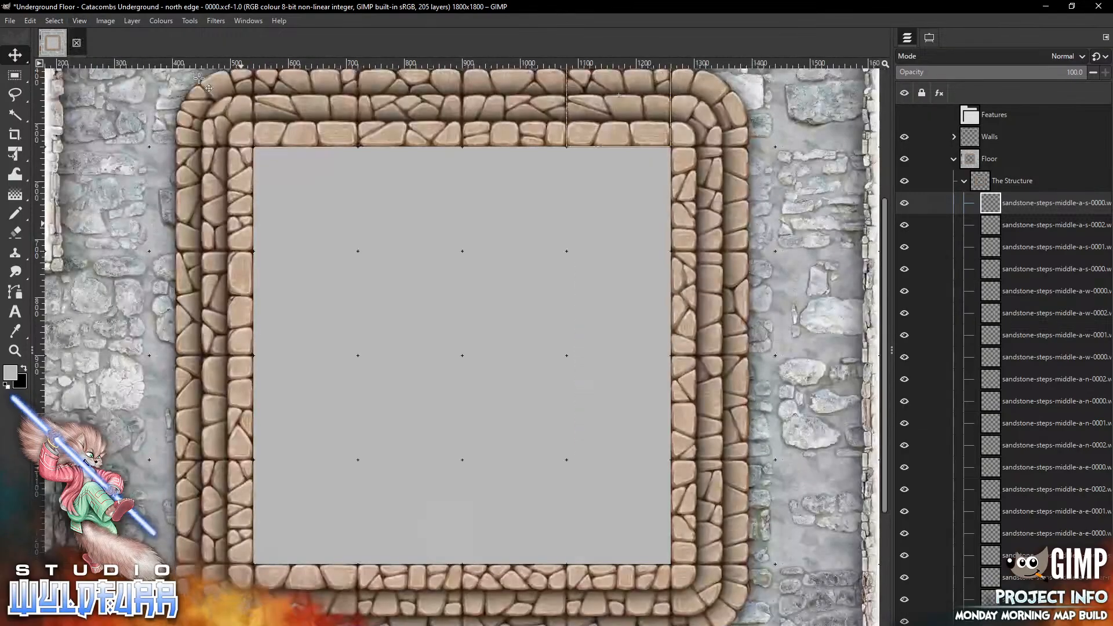
{"action": "key", "text": "Return"}
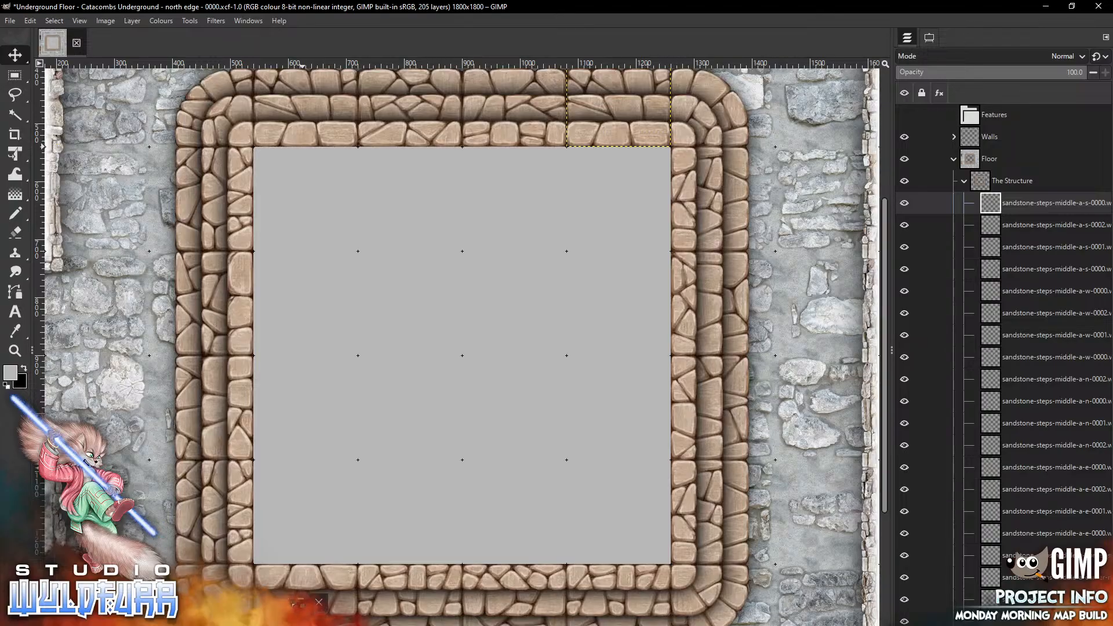
{"action": "left_click", "coordinate": [306, 619]}
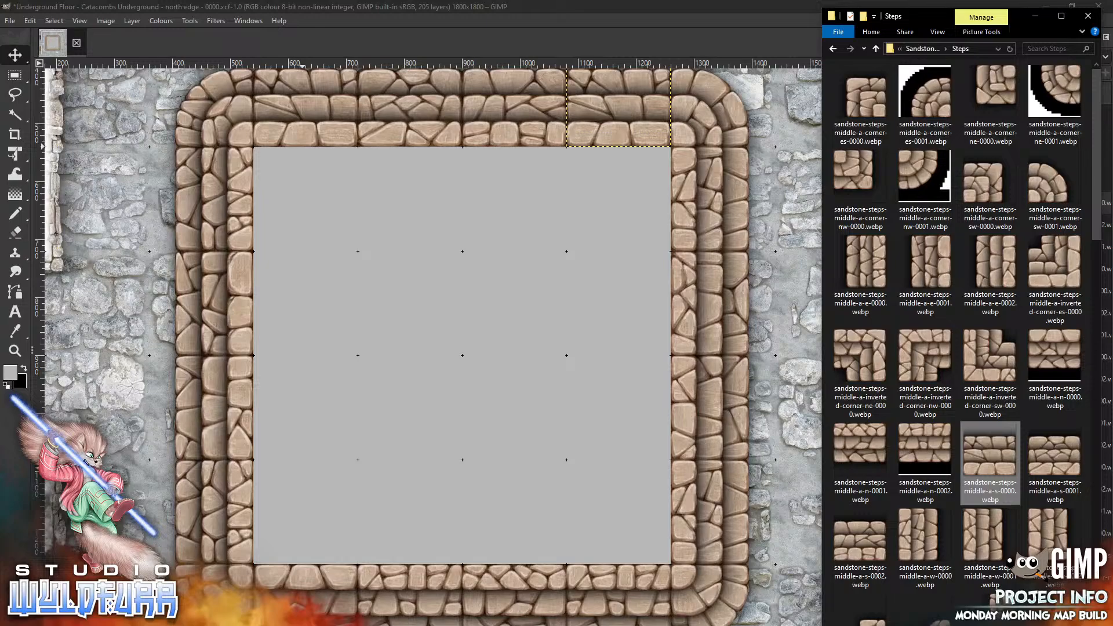
{"action": "left_click", "coordinate": [919, 49]}
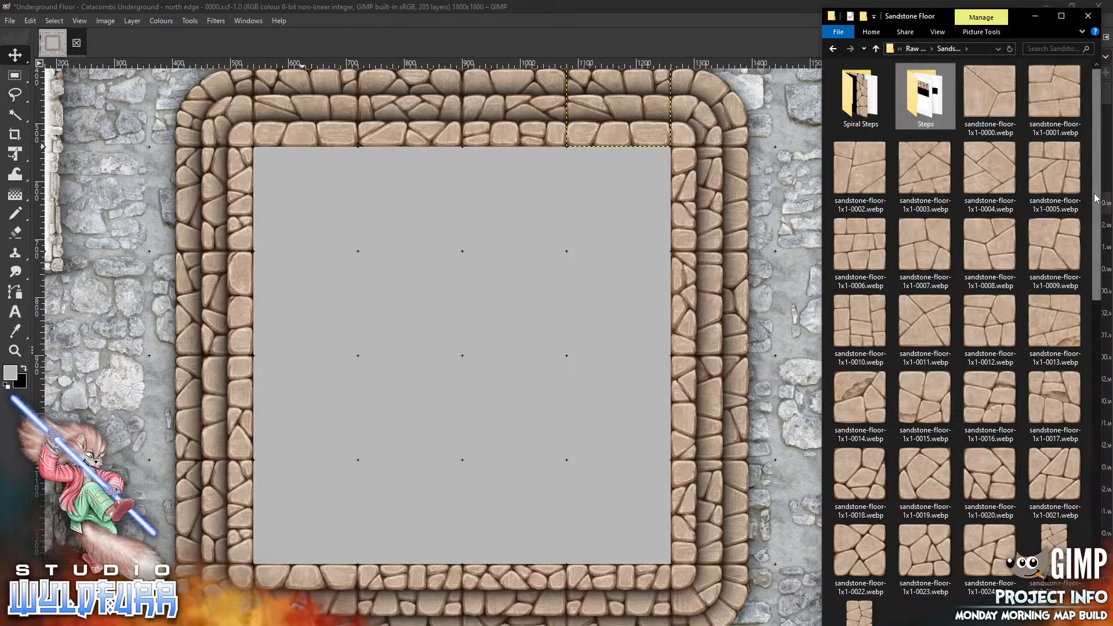
{"action": "scroll", "coordinate": [980, 200], "scroll_direction": "down", "scroll_amount": 9}
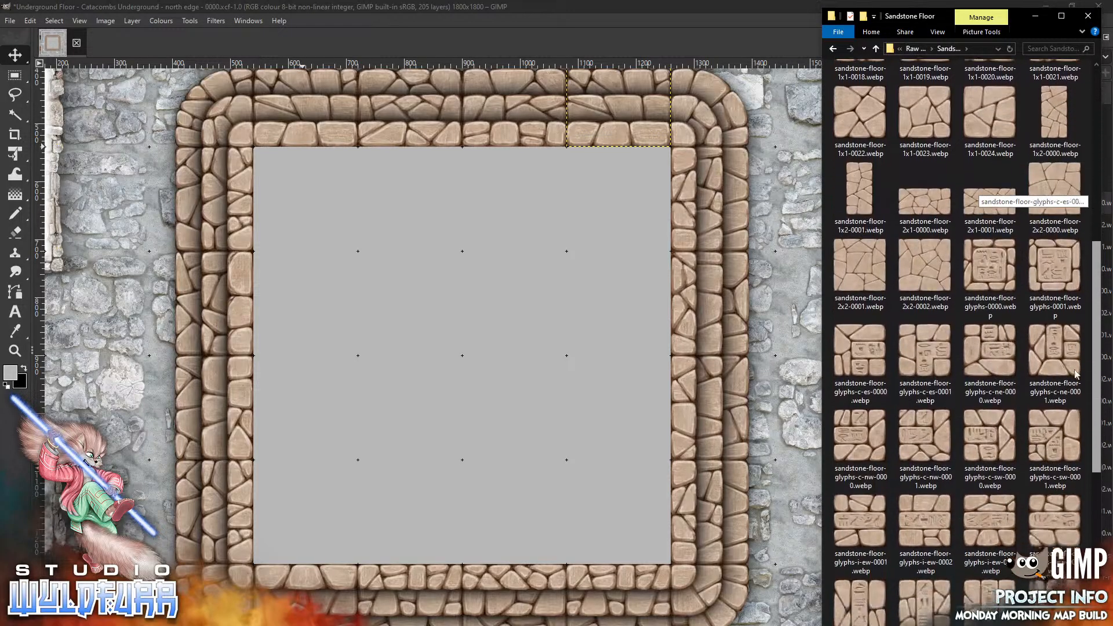
{"action": "right_click", "coordinate": [1072, 400]}
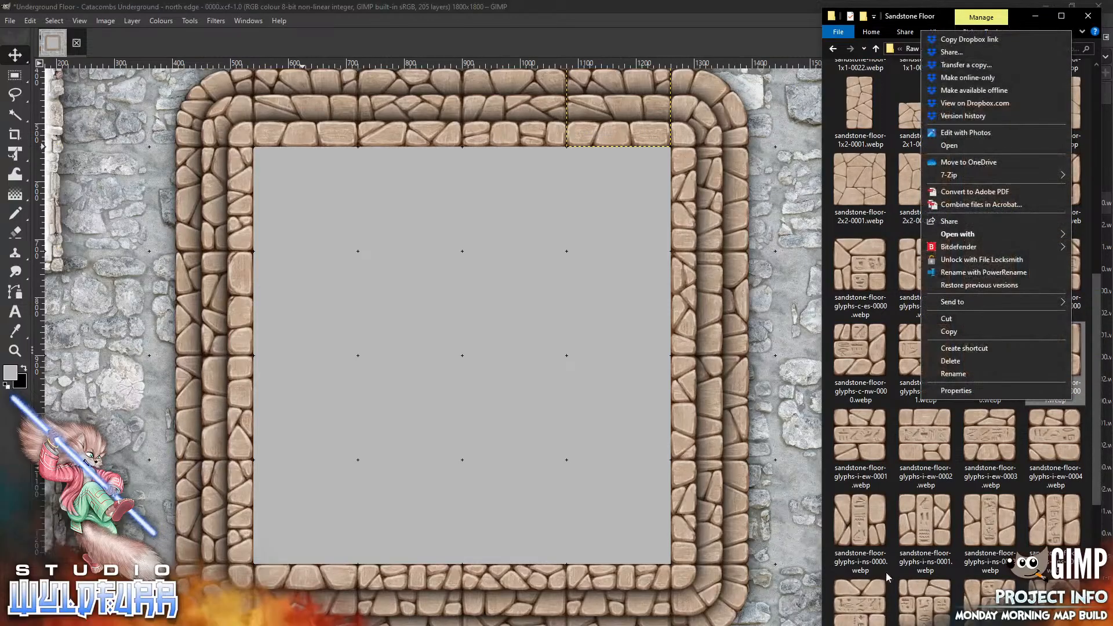
{"action": "left_click", "coordinate": [912, 518]}
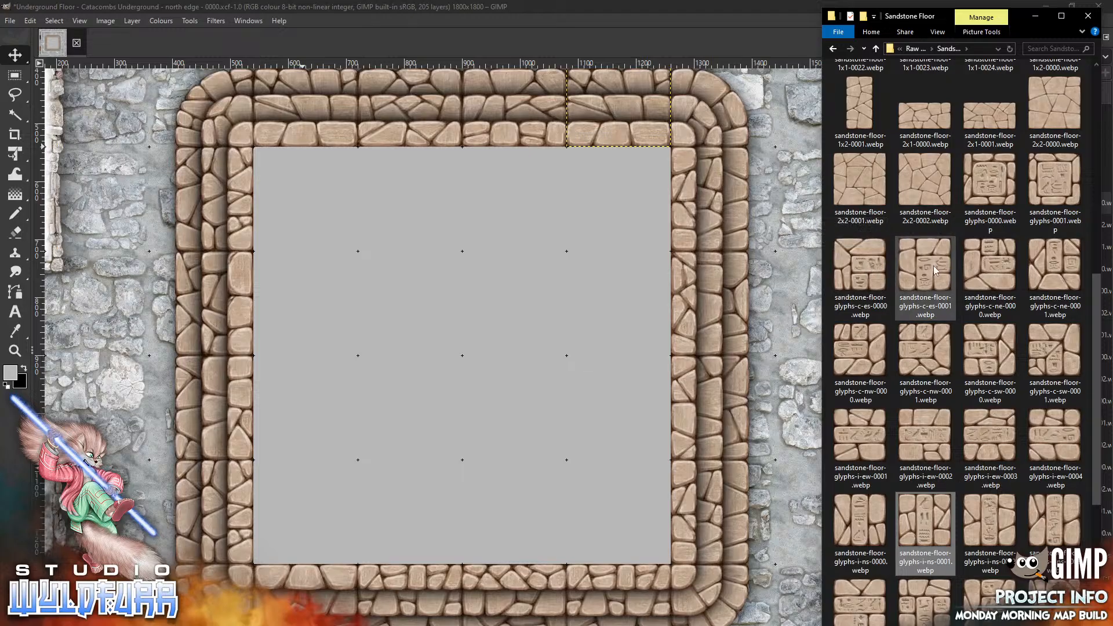
{"action": "left_click_drag", "start_coordinate": [932, 271], "coordinate": [378, 299]}
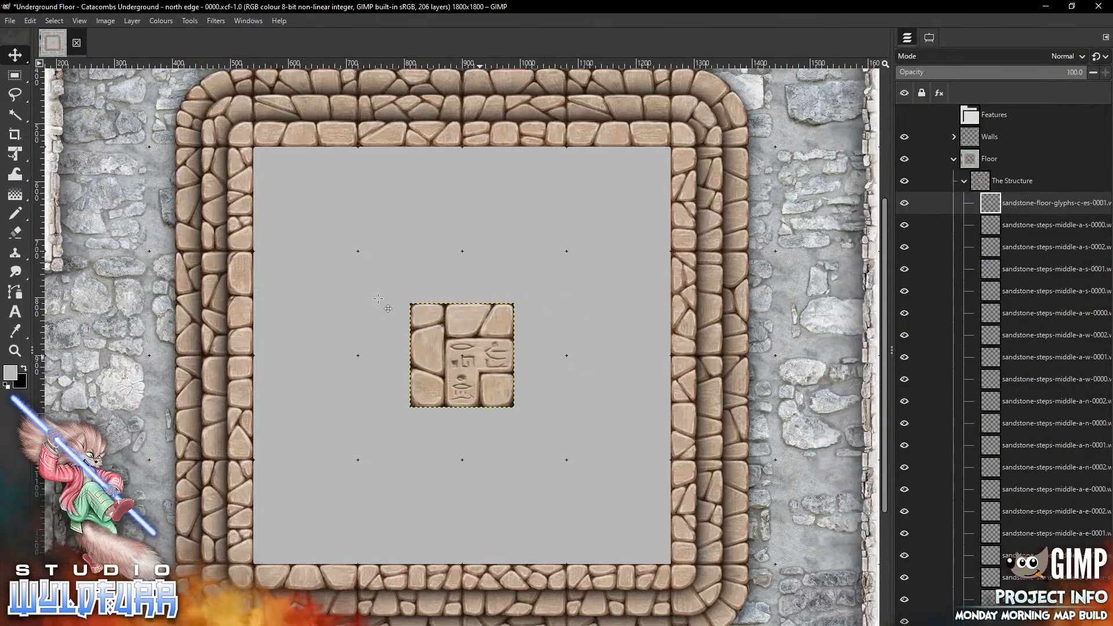
{"action": "left_click_drag", "start_coordinate": [479, 358], "coordinate": [323, 201]}
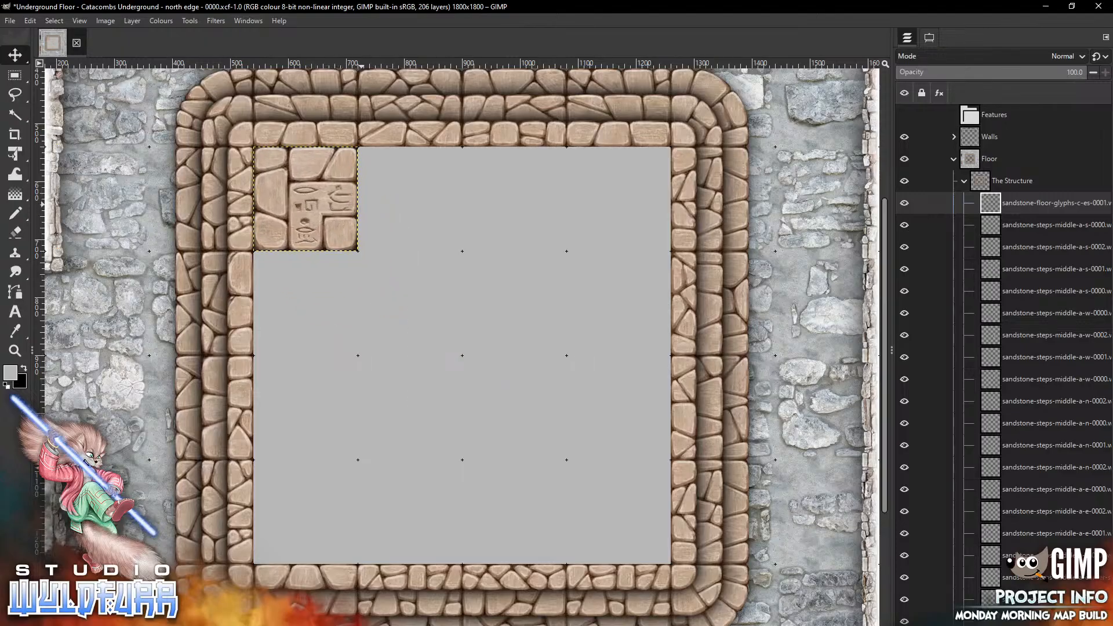
Place the glyphs-c-ne-0000 tile in the pit's southwest corner and glyphs-c-nw-0001 in the southeast corner
{"action": "key", "text": "alt+Tab"}
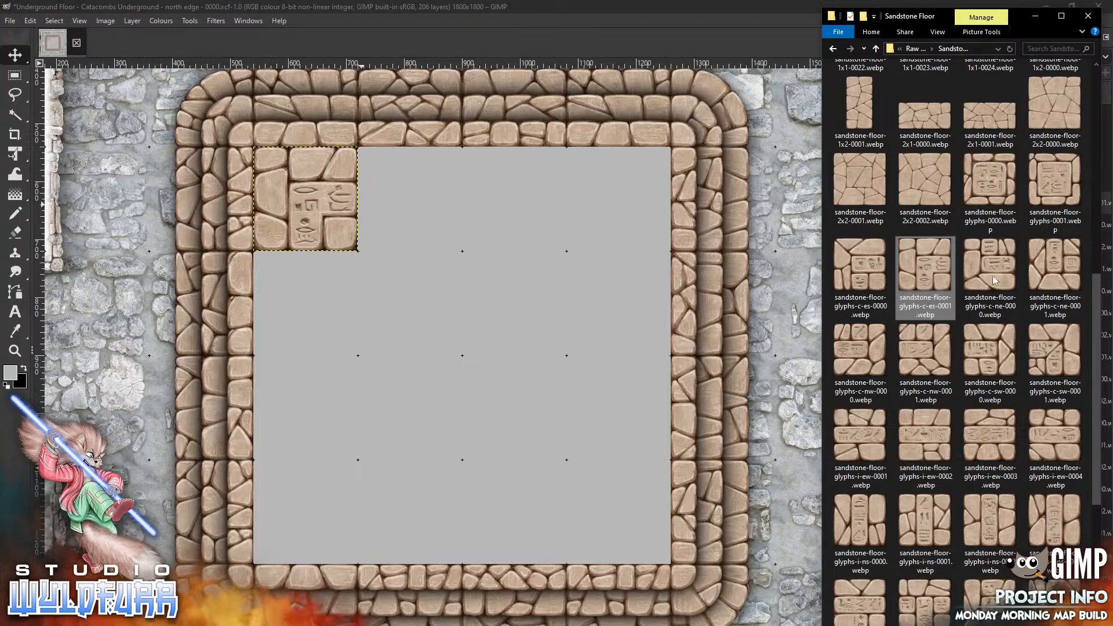
{"action": "left_click_drag", "start_coordinate": [995, 281], "coordinate": [410, 425]}
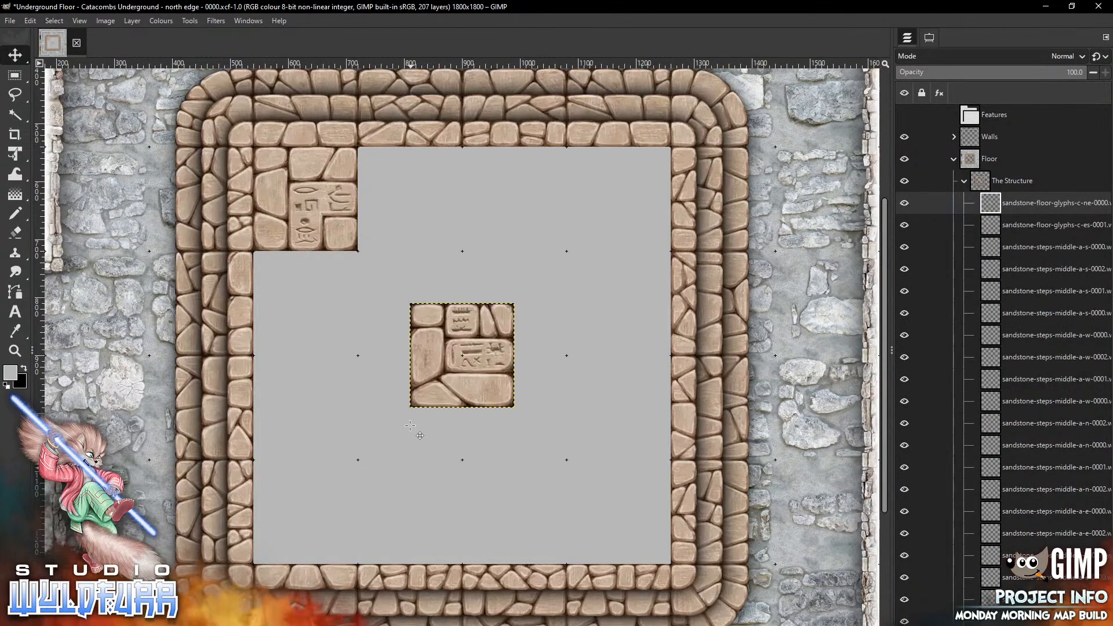
{"action": "left_click_drag", "start_coordinate": [480, 353], "coordinate": [333, 515]}
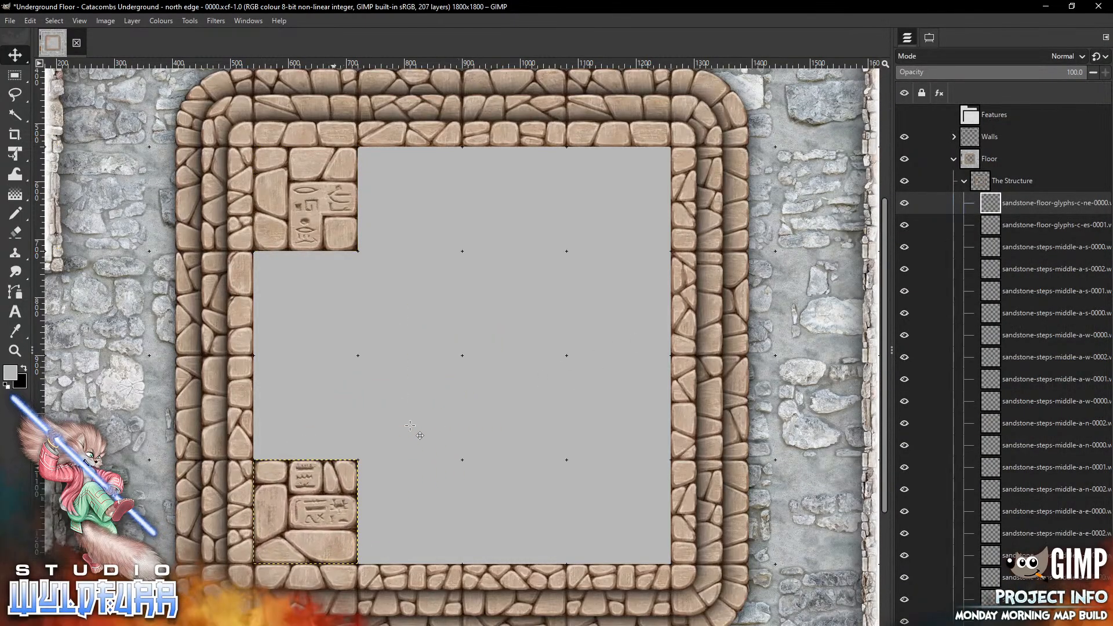
{"action": "key", "text": "alt+Tab"}
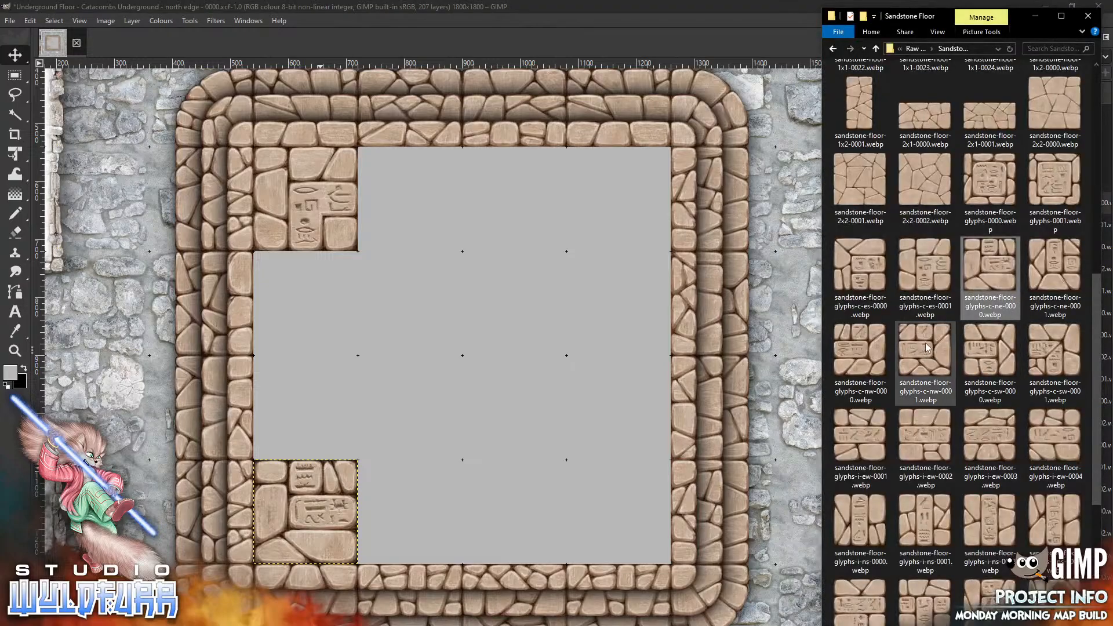
{"action": "left_click_drag", "start_coordinate": [927, 351], "coordinate": [656, 542]}
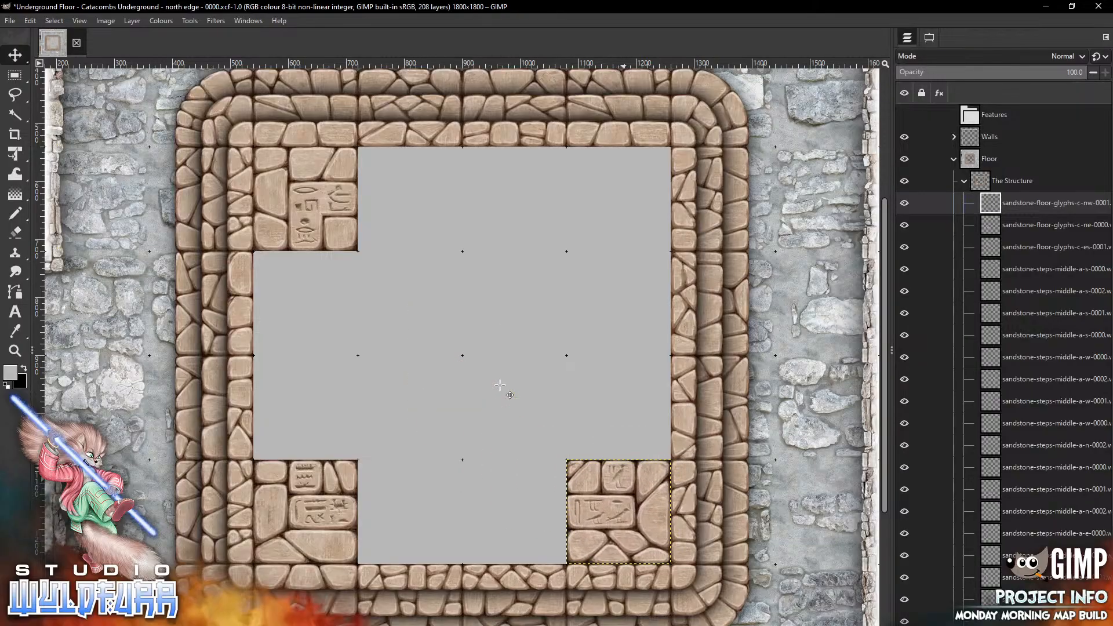
Place the sandstone-floor-glyphs-c-sw-0001 tile in the pit's northeast inner corner
{"action": "key", "text": "alt+Tab"}
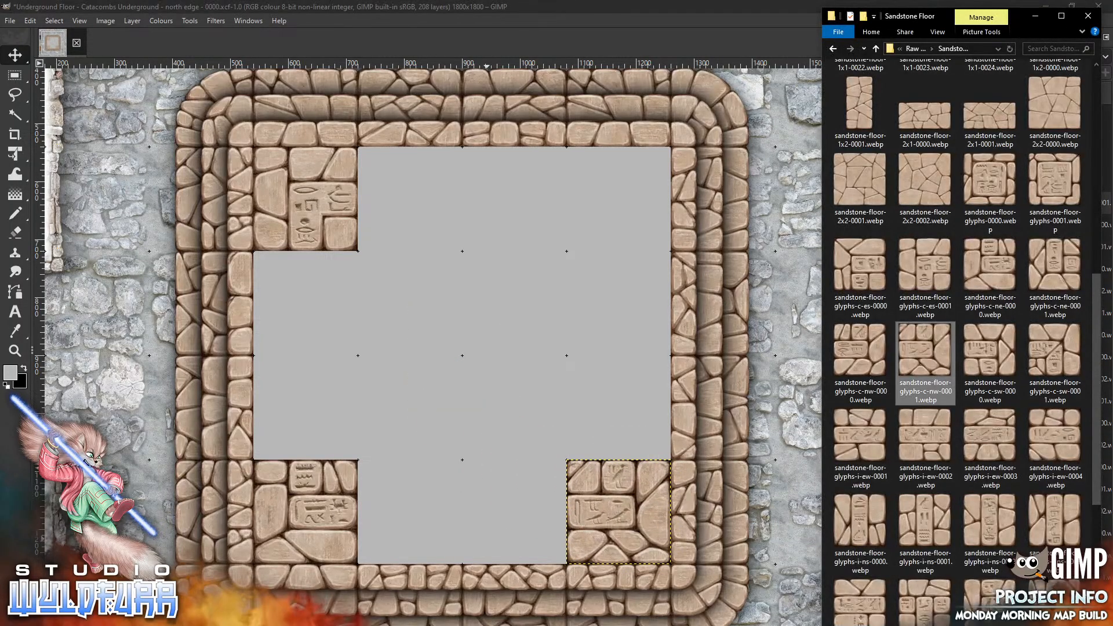
{"action": "left_click_drag", "start_coordinate": [1055, 350], "coordinate": [478, 296]}
{"action": "left_click_drag", "start_coordinate": [466, 361], "coordinate": [621, 198]}
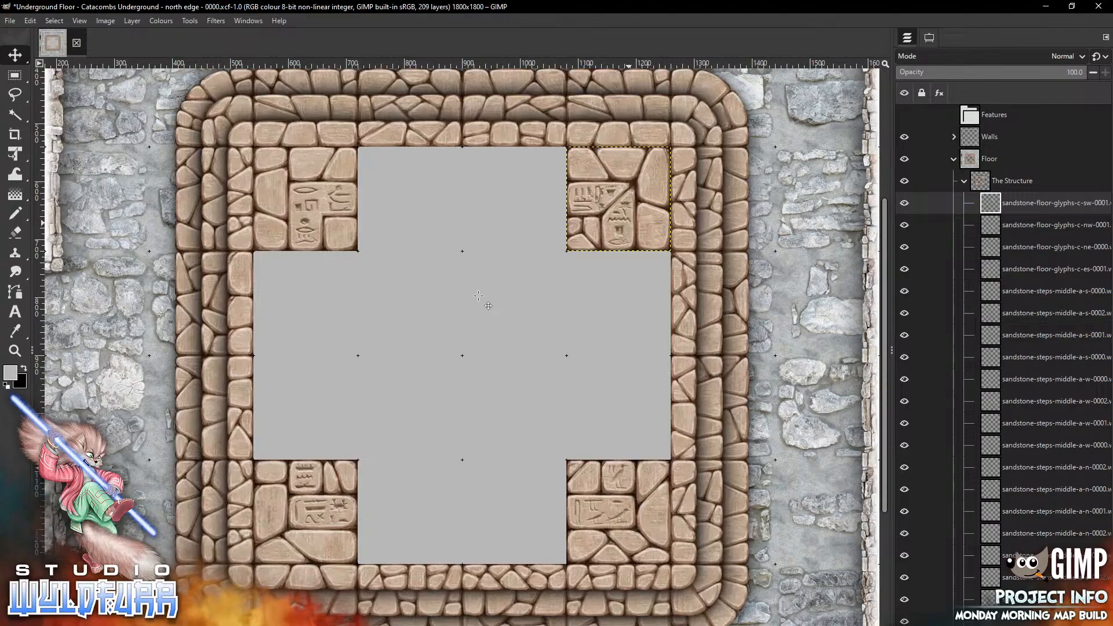
Add the glyphs-i-ew-0002 and glyphs-i-ew-0003 tiles along the north edge between the glyph corners
{"action": "key", "text": "alt+Tab"}
{"action": "left_click_drag", "start_coordinate": [927, 434], "coordinate": [353, 199]}
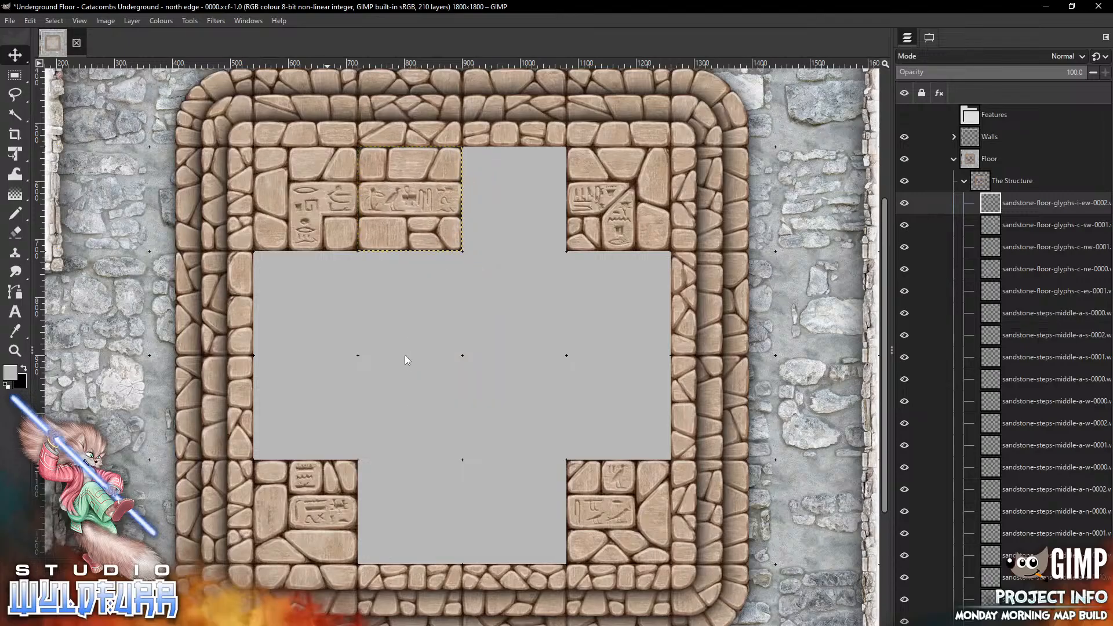
{"action": "key", "text": "alt+Tab"}
{"action": "mouse_move", "coordinate": [998, 442]}
{"action": "left_mouse_down"}
{"action": "mouse_move", "coordinate": [689, 425]}
{"action": "mouse_move", "coordinate": [414, 373]}
{"action": "mouse_move", "coordinate": [514, 198]}
{"action": "left_mouse_up"}
Add the glyphs-i-ew-0004 and glyphs-i-ew-0001 tiles along the south edge between the glyph corners
{"action": "key", "text": "alt+Tab"}
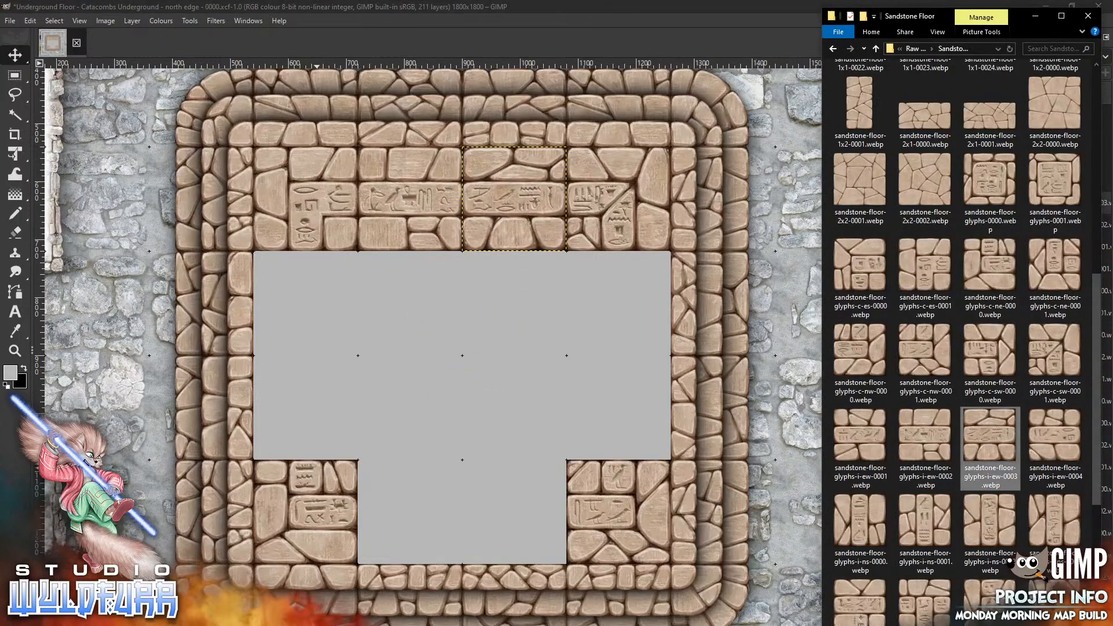
{"action": "left_click_drag", "start_coordinate": [1053, 450], "coordinate": [410, 512]}
{"action": "key", "text": "alt+Tab"}
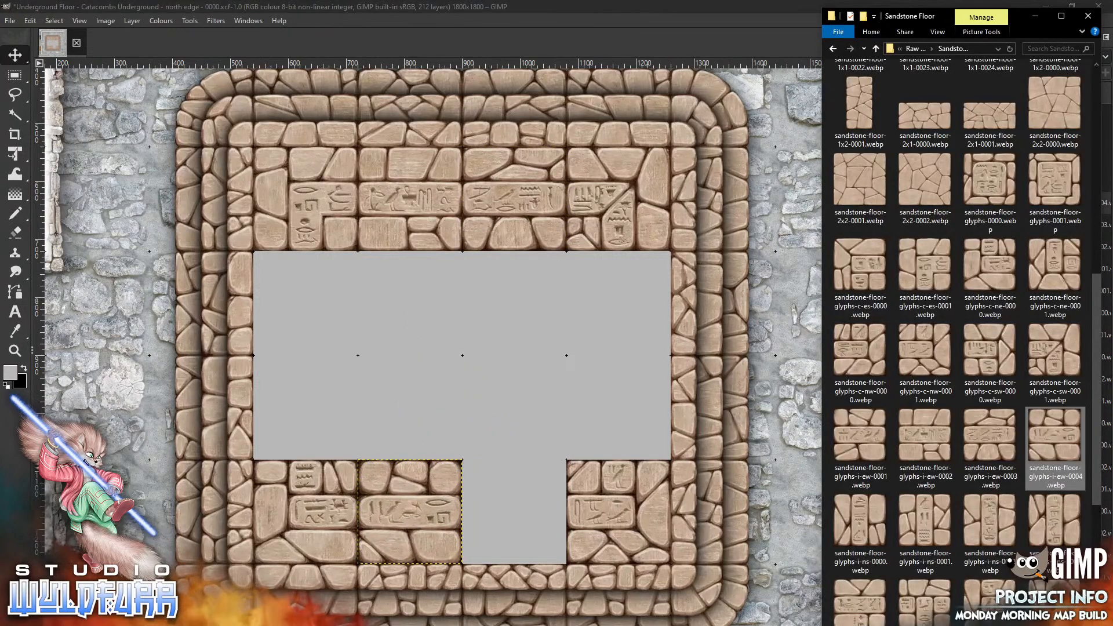
{"action": "left_click", "coordinate": [443, 384]}
{"action": "left_click_drag", "start_coordinate": [444, 384], "coordinate": [496, 540]}
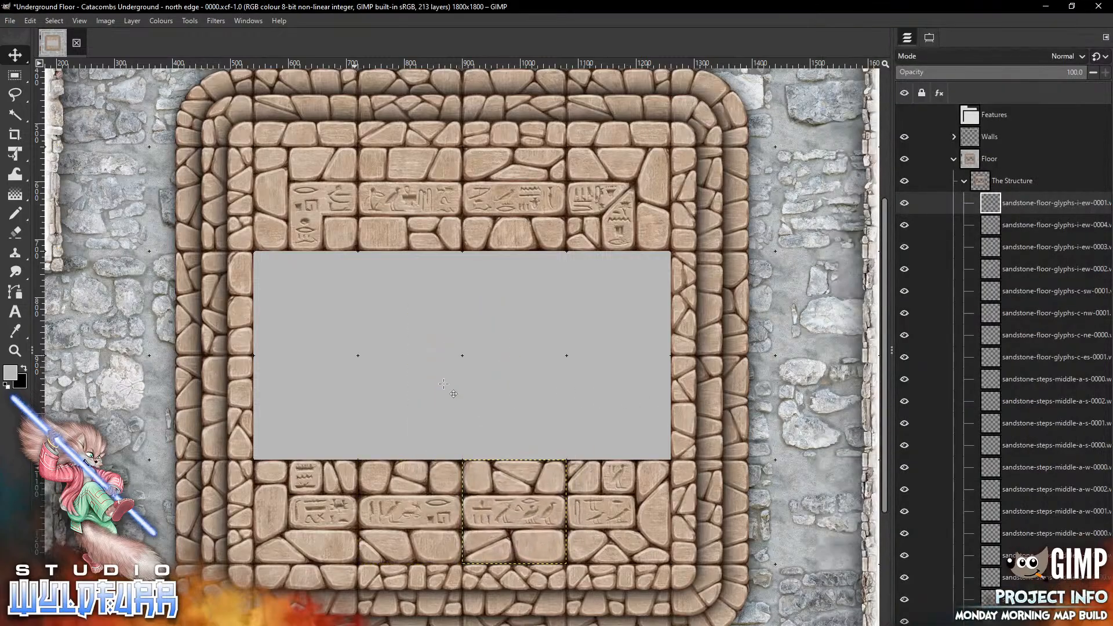
Add the glyphs-i-ns-0000 and glyphs-i-ns-0001 tiles down the east edge between the glyph corners
{"action": "key", "text": "alt+Tab"}
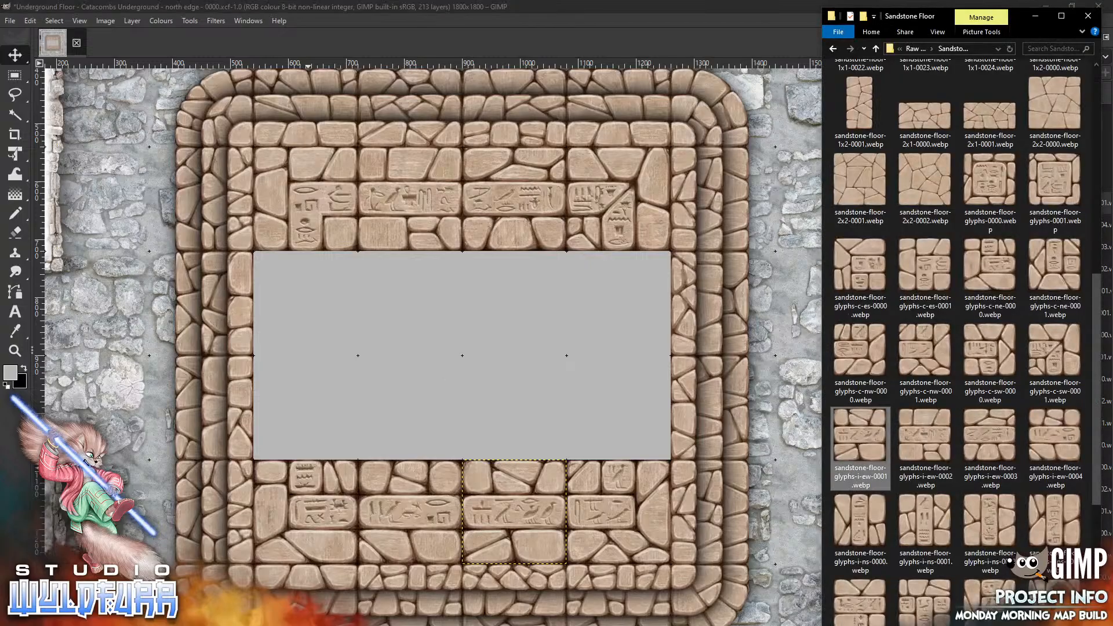
{"action": "mouse_move", "coordinate": [861, 528]}
{"action": "left_mouse_down"}
{"action": "mouse_move", "coordinate": [706, 413]}
{"action": "mouse_move", "coordinate": [481, 338]}
{"action": "mouse_move", "coordinate": [633, 302]}
{"action": "mouse_move", "coordinate": [620, 287]}
{"action": "left_mouse_up"}
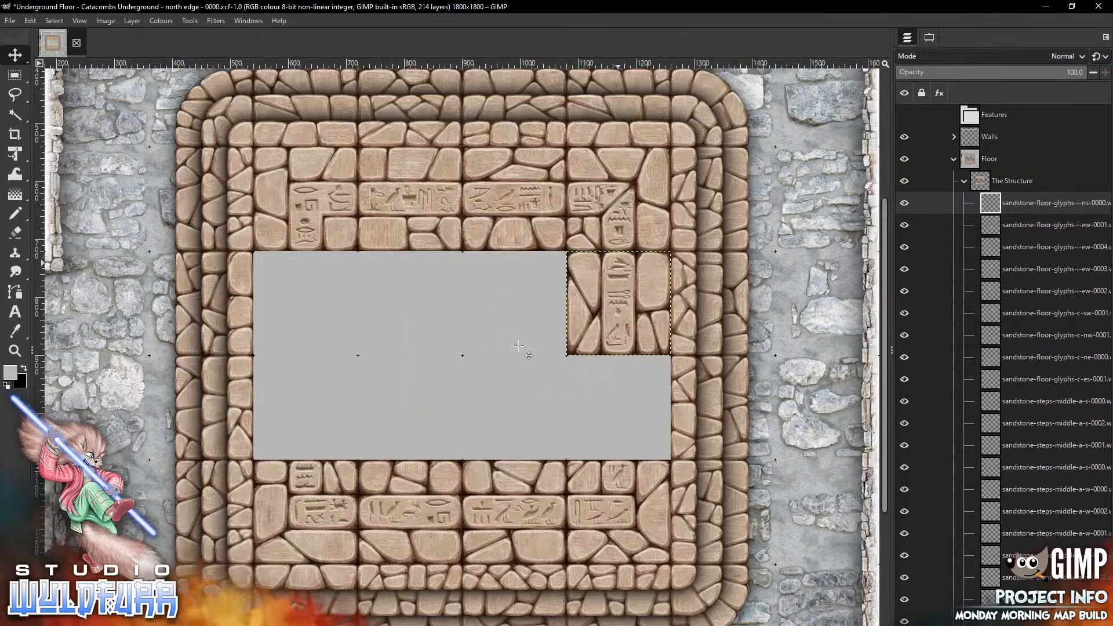
{"action": "key", "text": "alt+Tab"}
{"action": "left_click_drag", "start_coordinate": [925, 525], "coordinate": [458, 408]}
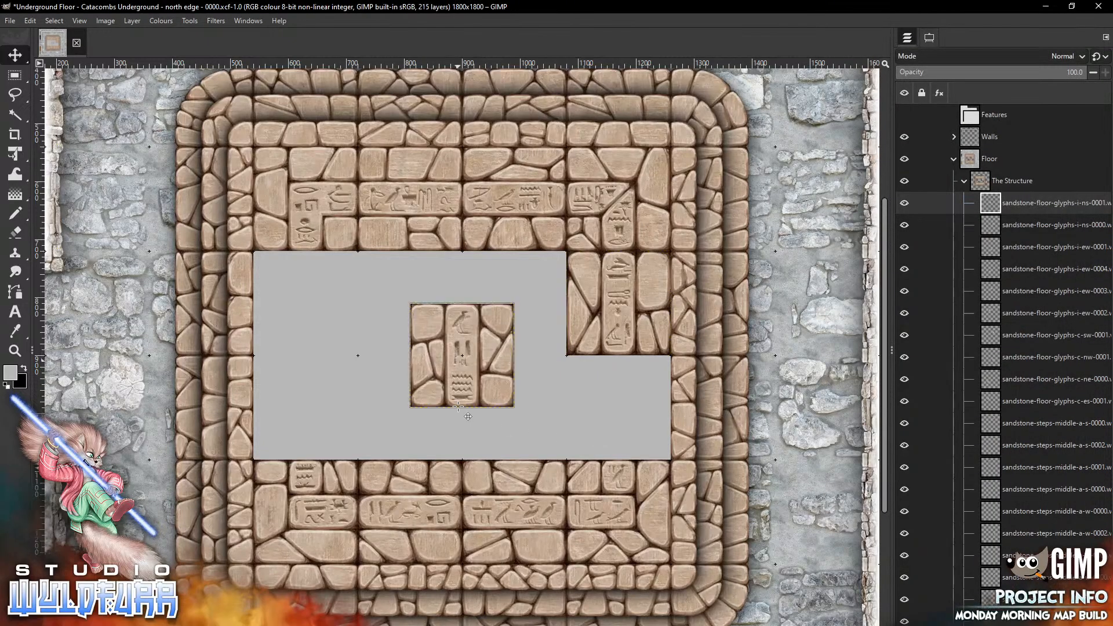
{"action": "left_click_drag", "start_coordinate": [458, 356], "coordinate": [619, 407]}
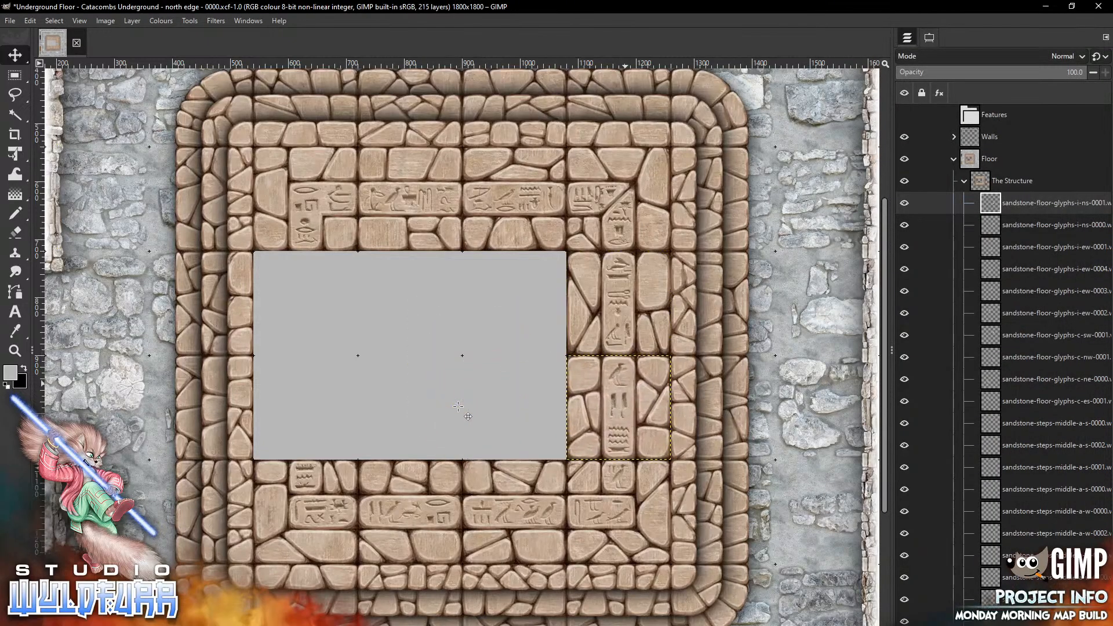
Add the glyphs-i-ns-0002 and glyphs-i-ns-0003 tiles down the west edge between the glyph corners
{"action": "key", "text": "alt+Tab"}
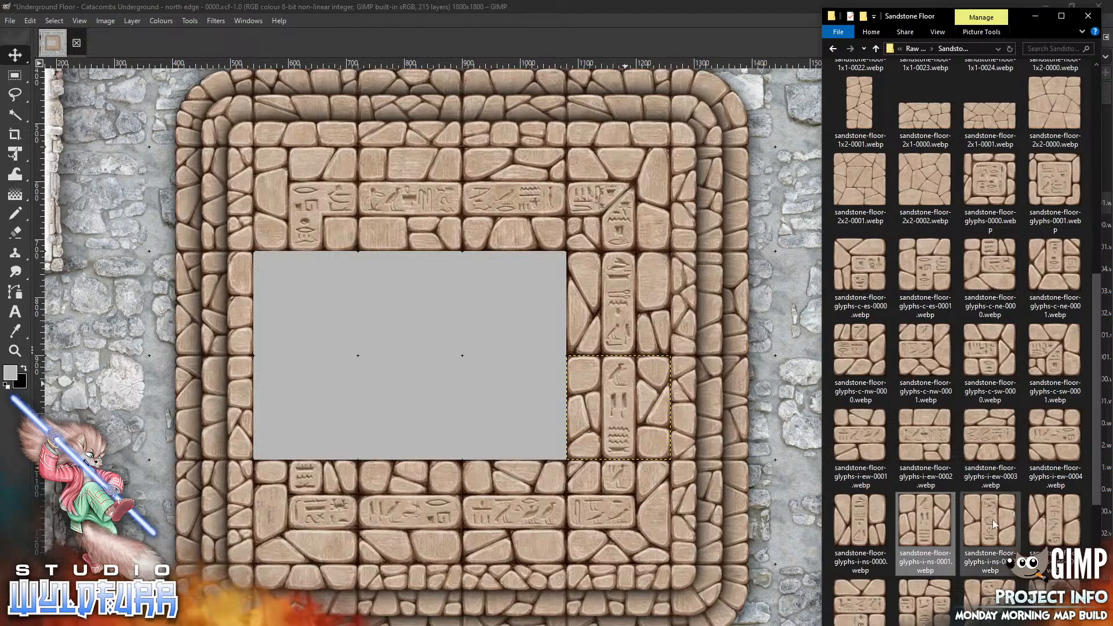
{"action": "left_click_drag", "start_coordinate": [996, 527], "coordinate": [302, 316]}
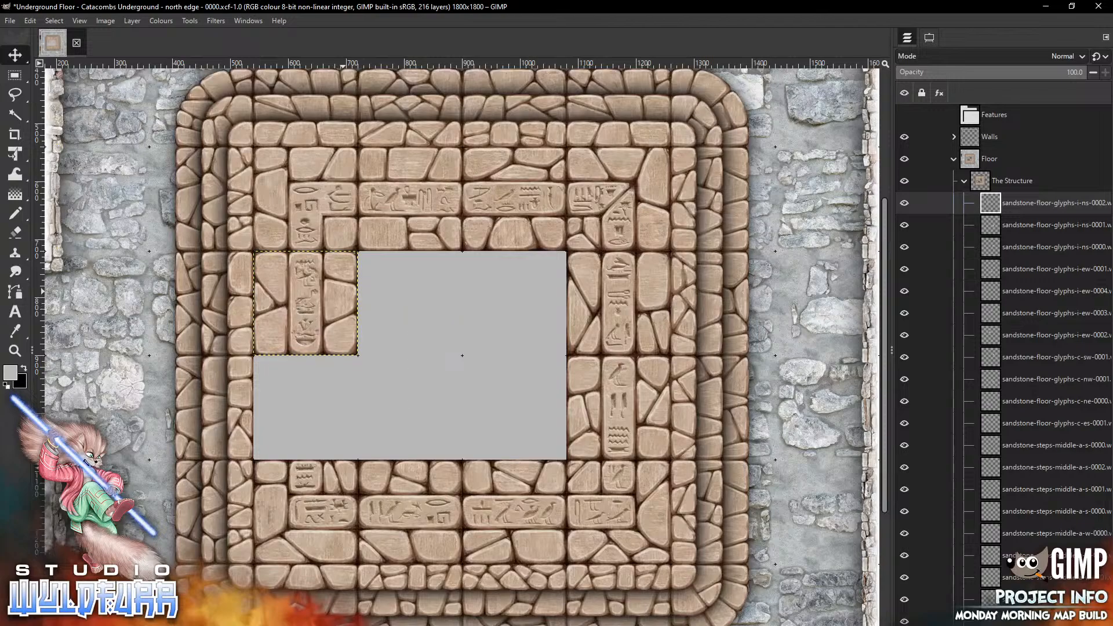
{"action": "key", "text": "alt+Tab"}
{"action": "left_click_drag", "start_coordinate": [1055, 520], "coordinate": [407, 332]}
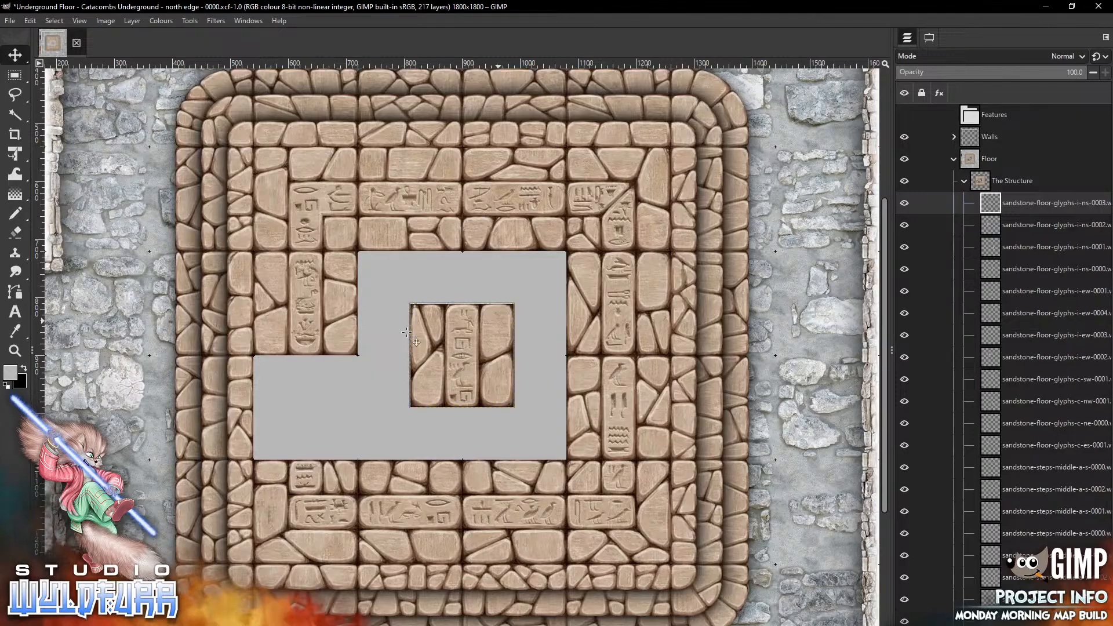
{"action": "mouse_move", "coordinate": [494, 322]}
{"action": "left_mouse_down"}
{"action": "mouse_move", "coordinate": [345, 409]}
{"action": "mouse_move", "coordinate": [338, 373]}
{"action": "left_mouse_up"}
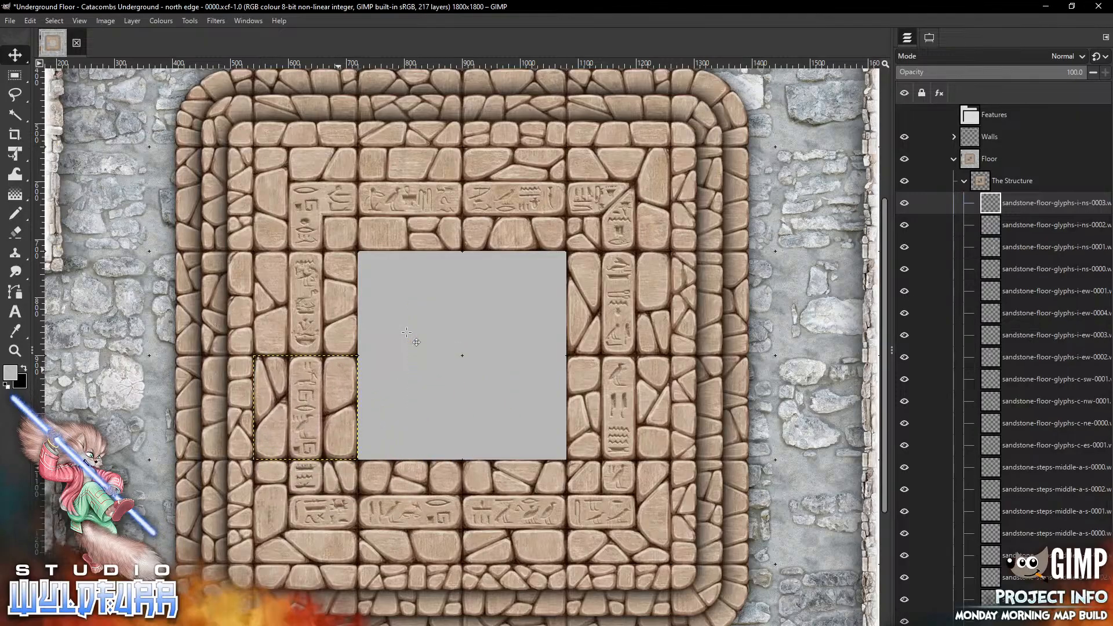
Place the sandstone-floor-glyphs-0001 and glyphs-0000 tiles diagonally in two quarters of the central square
{"action": "key", "text": "alt+Tab"}
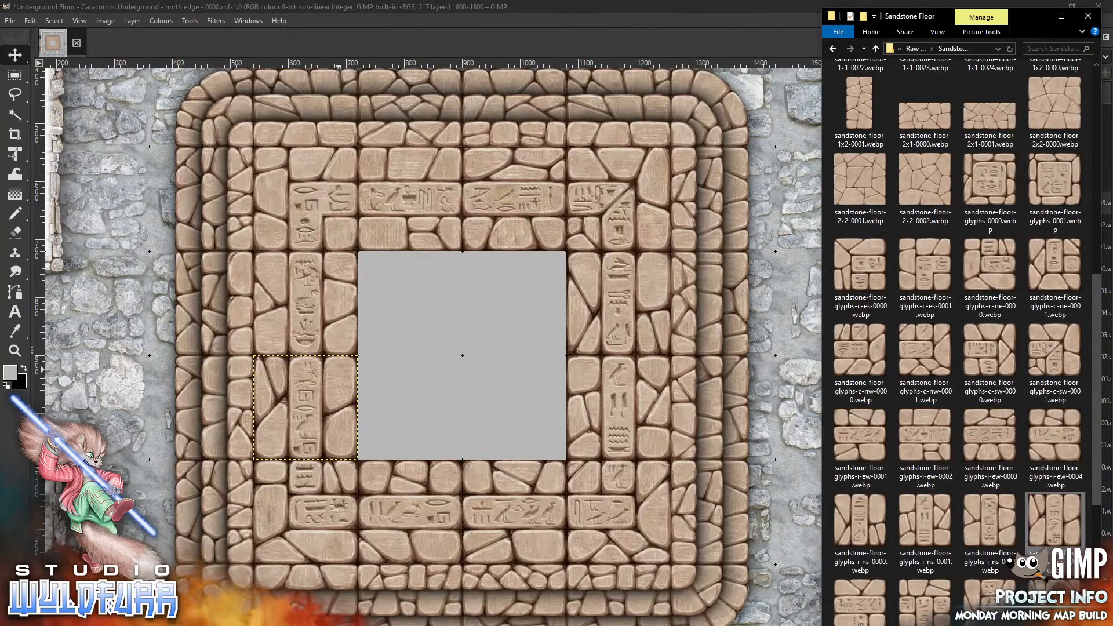
{"action": "scroll", "coordinate": [1056, 464], "scroll_direction": "down", "scroll_amount": 5}
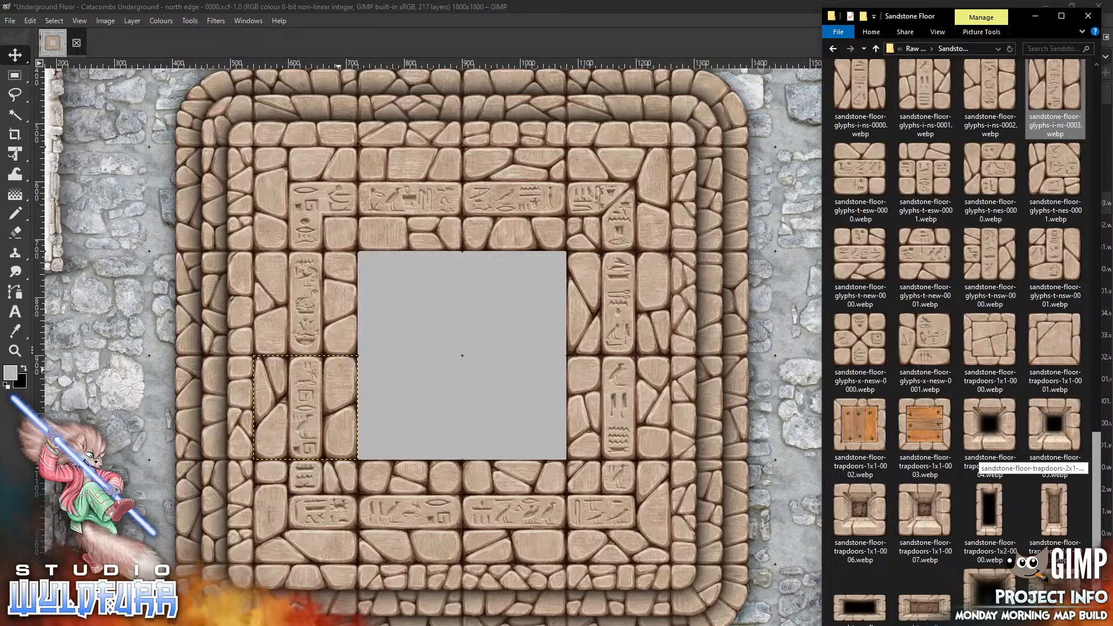
{"action": "scroll", "coordinate": [990, 461], "scroll_direction": "up", "scroll_amount": 1}
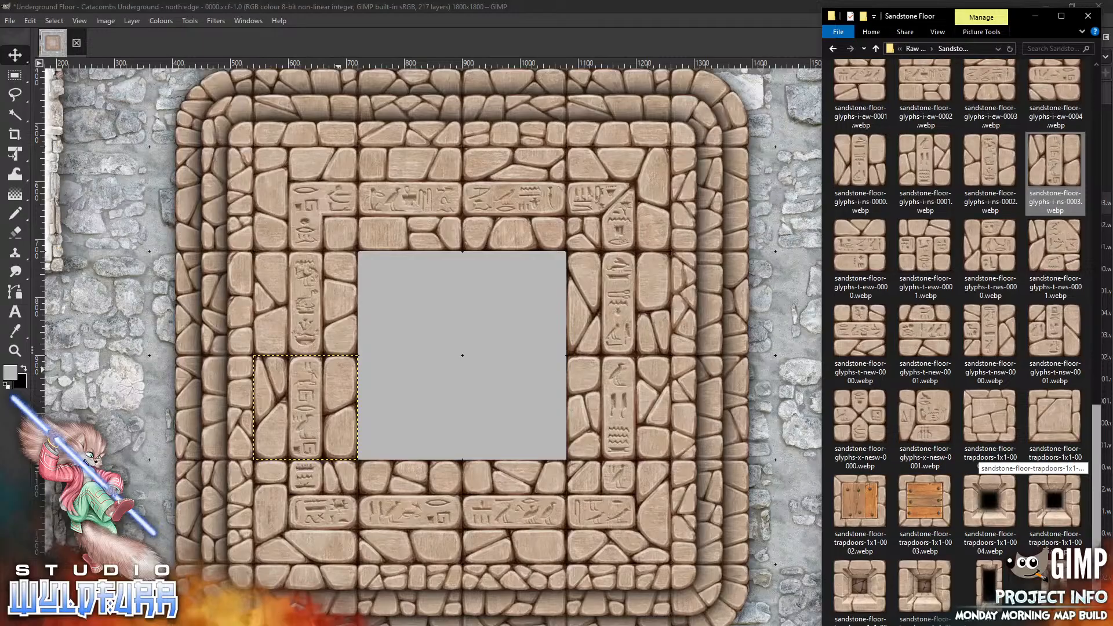
{"action": "scroll", "coordinate": [991, 461], "scroll_direction": "up", "scroll_amount": 5}
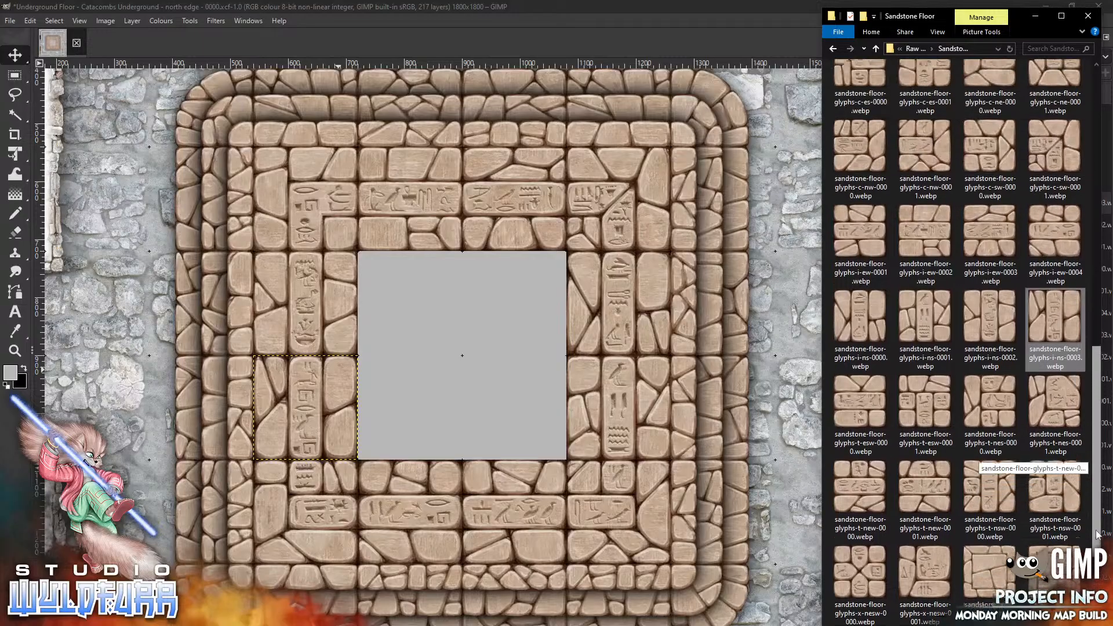
{"action": "scroll", "coordinate": [991, 458], "scroll_direction": "up", "scroll_amount": 3}
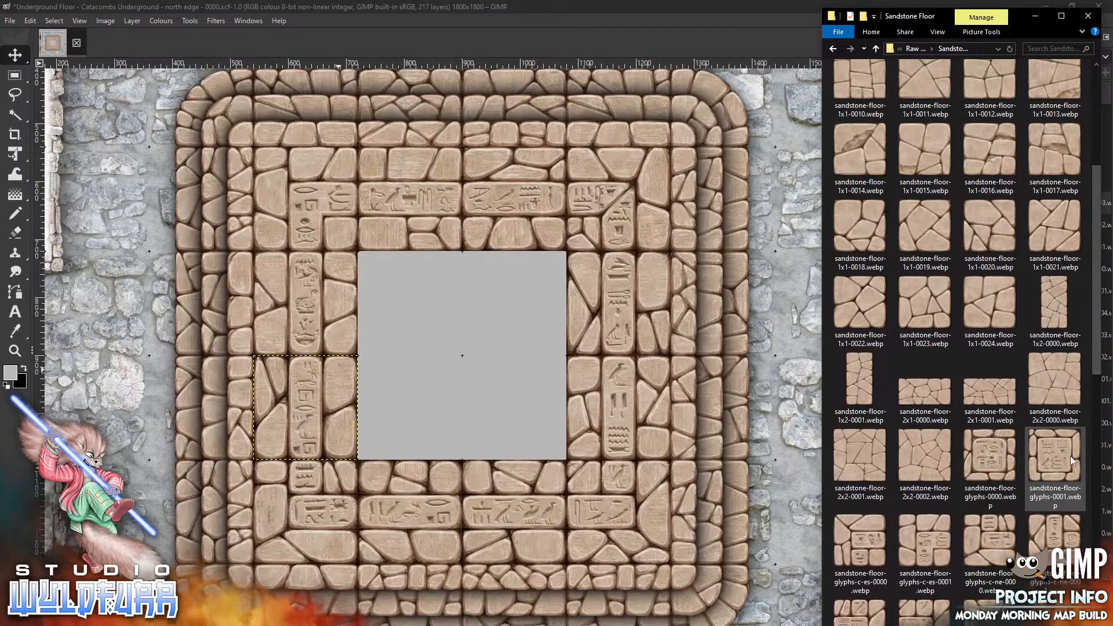
{"action": "left_click_drag", "start_coordinate": [1056, 464], "coordinate": [513, 314]}
{"action": "key", "text": "alt+Tab"}
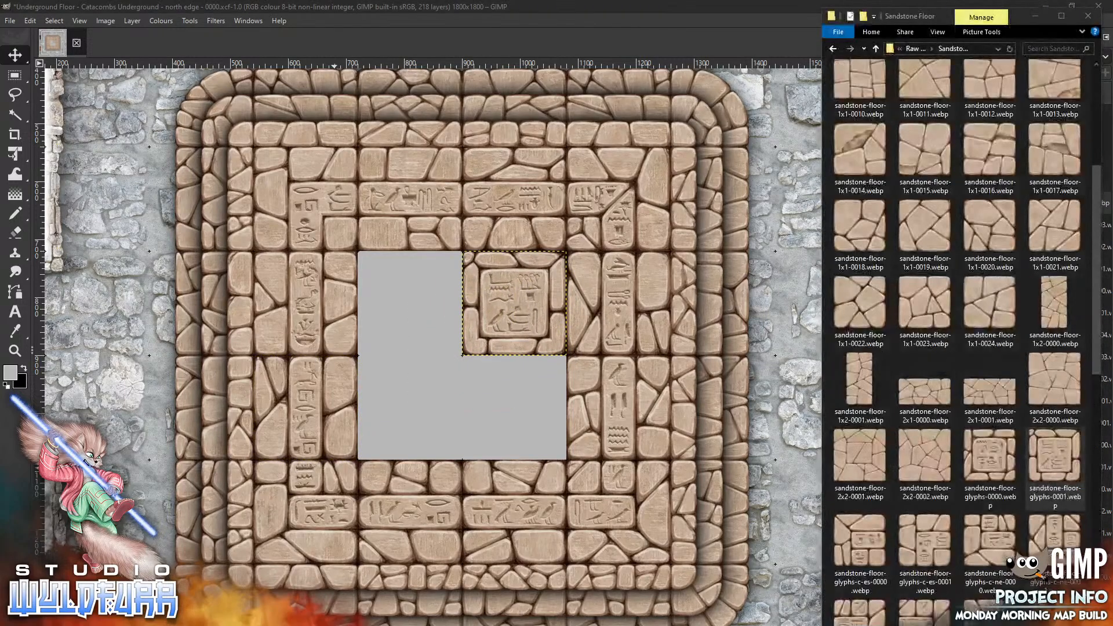
{"action": "left_click_drag", "start_coordinate": [975, 457], "coordinate": [437, 432]}
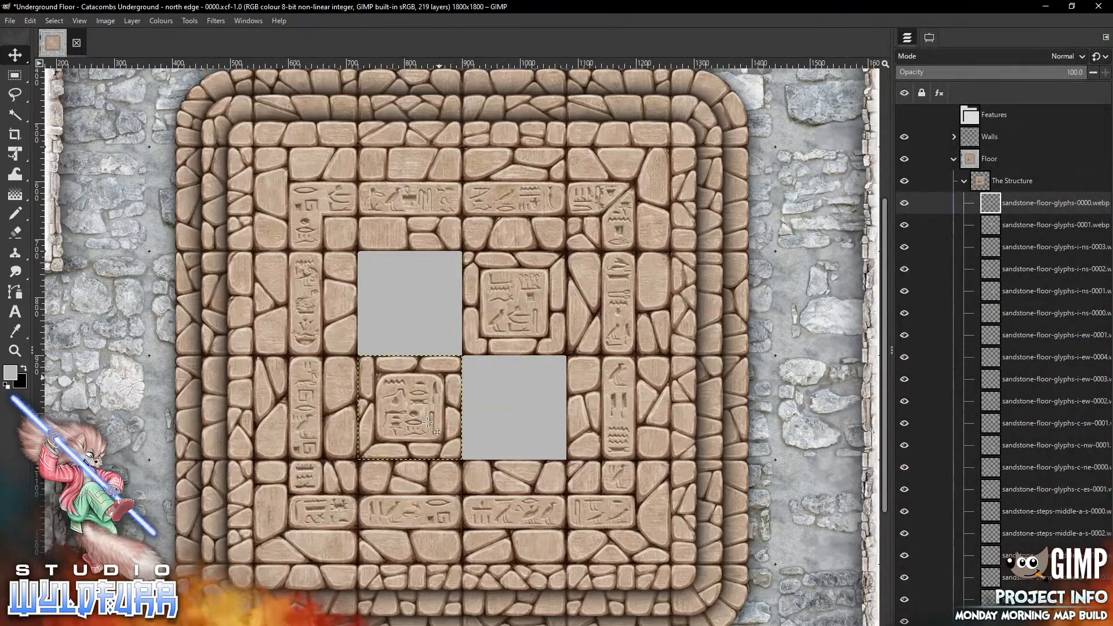
Fill the remaining two central quarters with the sandstone-floor-1x1-0022 and 1x1-0023 tiles
{"action": "key", "text": "alt+Tab"}
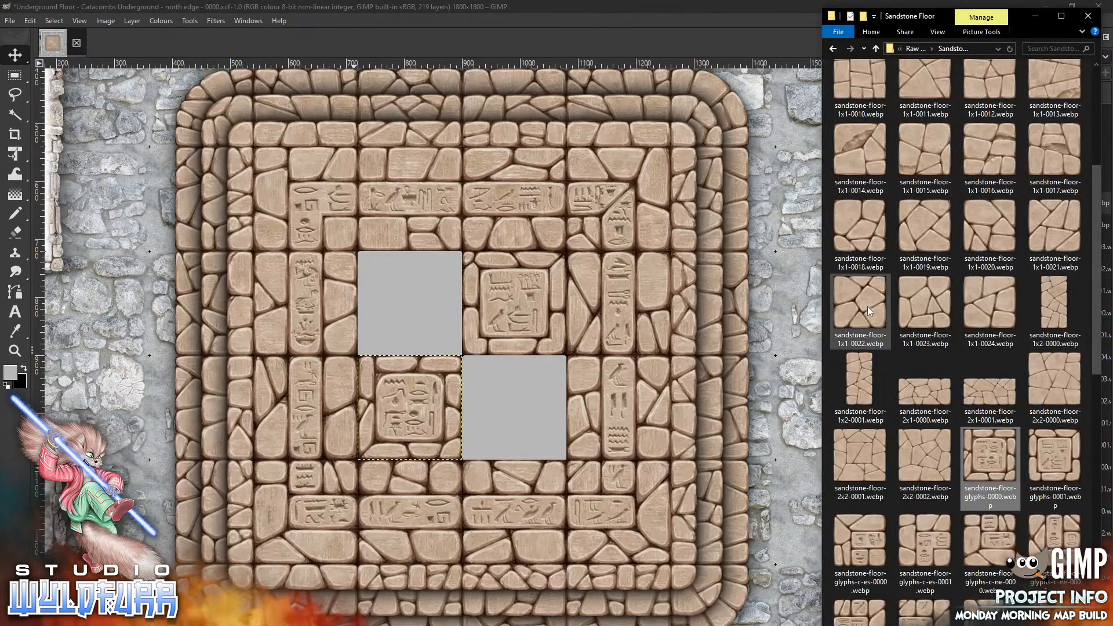
{"action": "left_click_drag", "start_coordinate": [867, 307], "coordinate": [412, 330]}
{"action": "left_click_drag", "start_coordinate": [453, 374], "coordinate": [403, 322]}
{"action": "key", "text": "alt+Tab"}
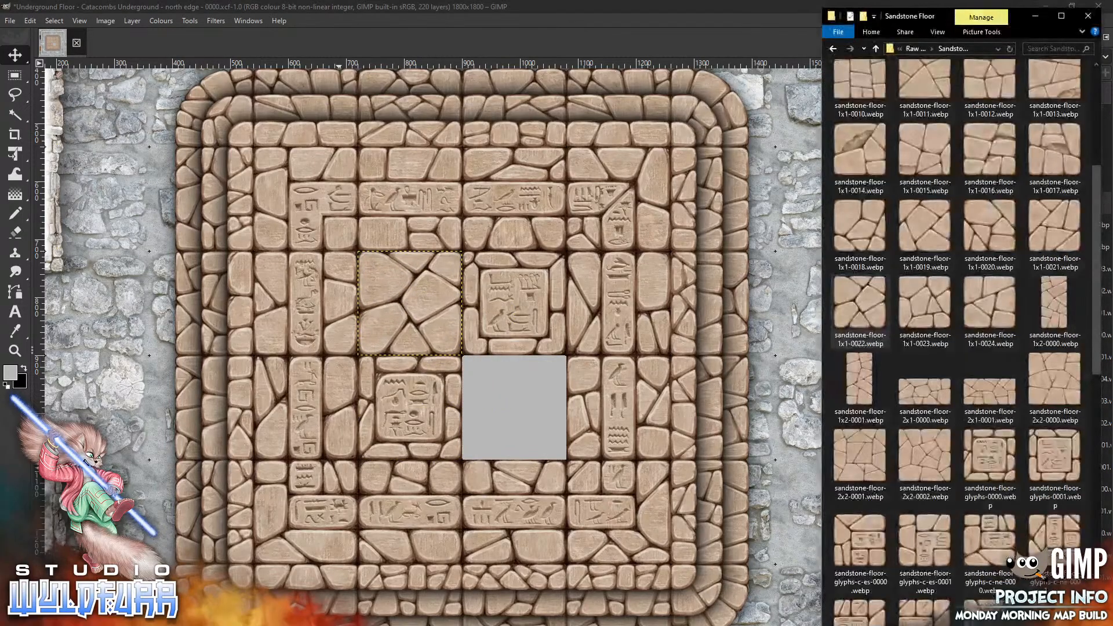
{"action": "left_click_drag", "start_coordinate": [924, 301], "coordinate": [504, 438]}
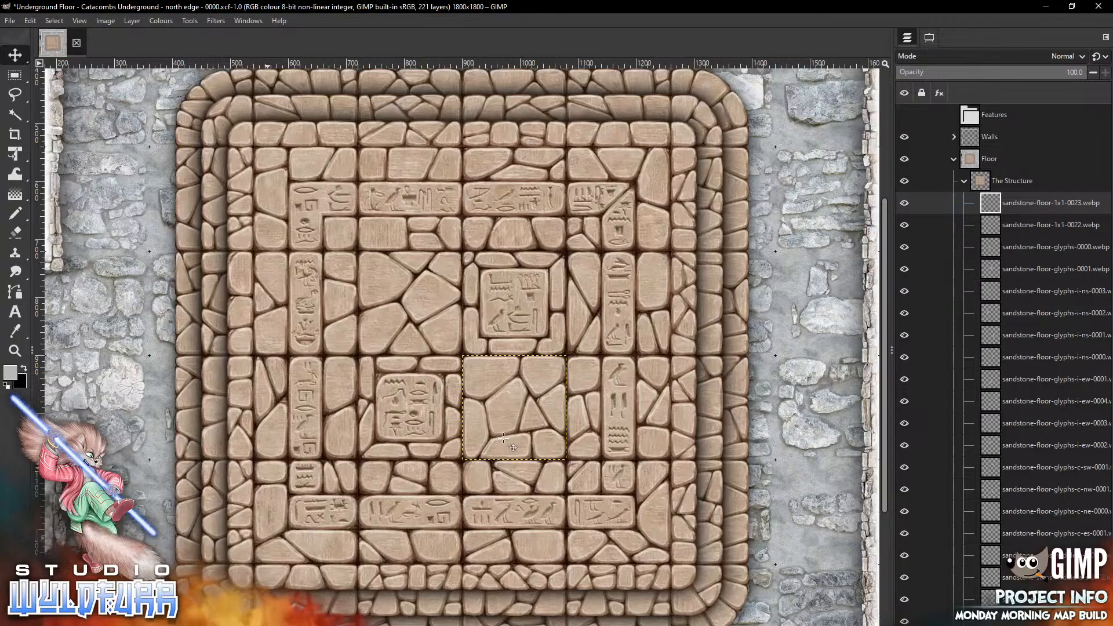
Create a new layer group named Structure at the top of the Walls group
{"action": "left_click", "coordinate": [964, 181]}
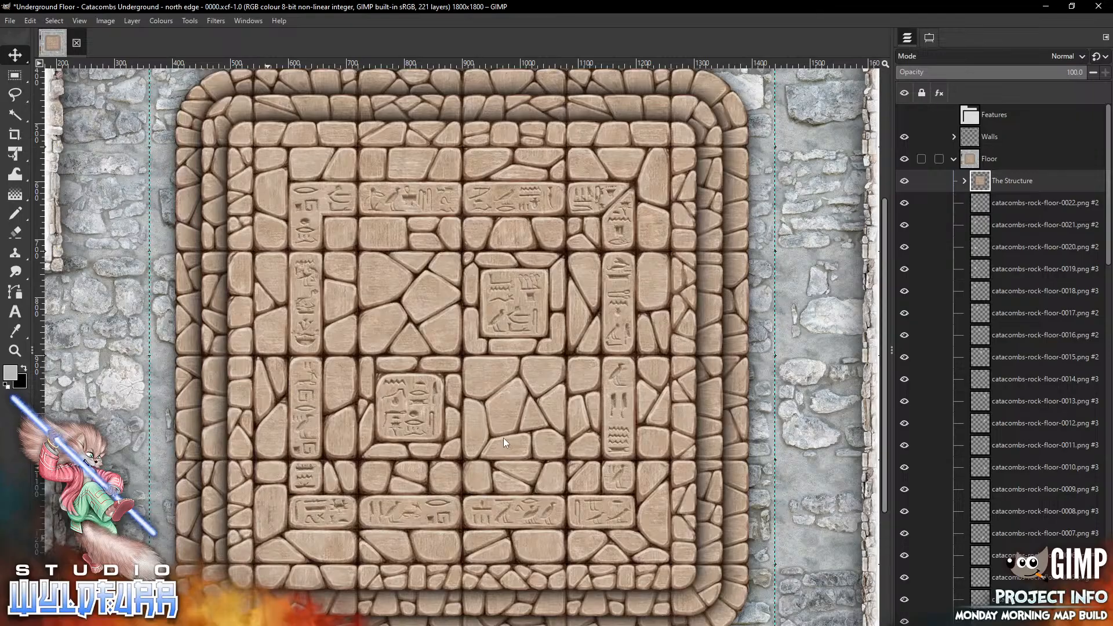
{"action": "left_click", "coordinate": [954, 159]}
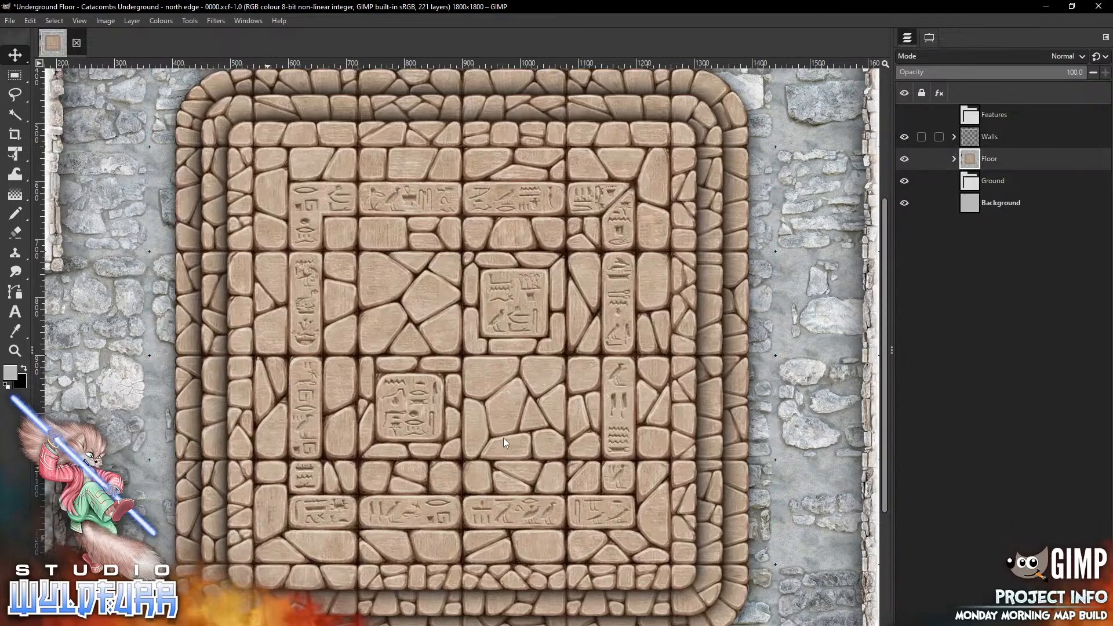
{"action": "left_click", "coordinate": [953, 137]}
{"action": "left_click", "coordinate": [1032, 159]}
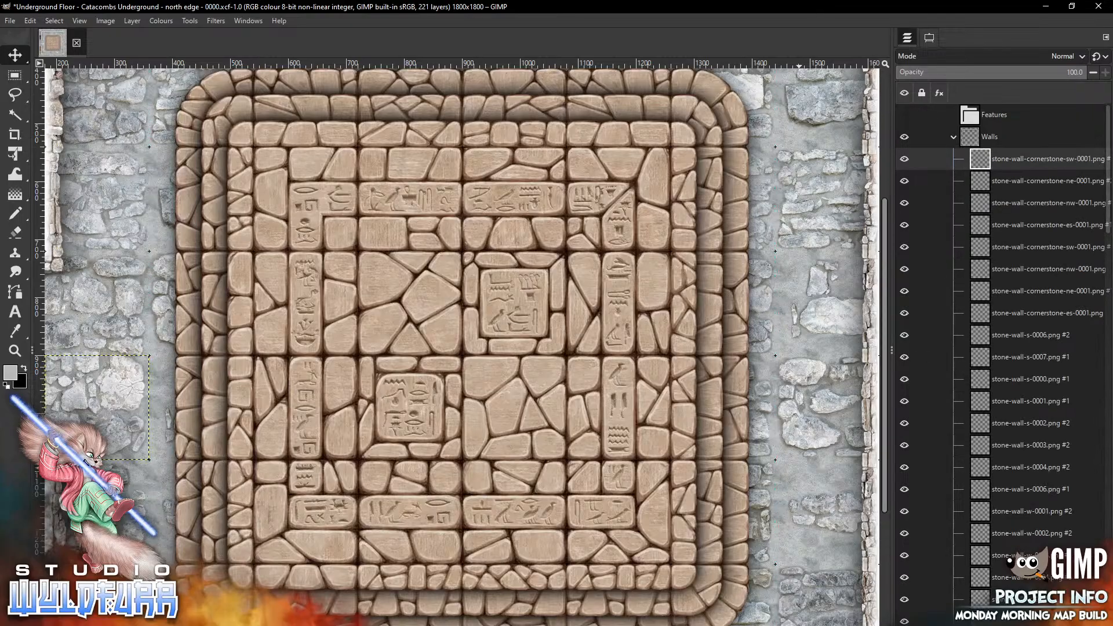
{"action": "left_click", "coordinate": [935, 625]}
{"action": "double_click", "coordinate": [1010, 159]}
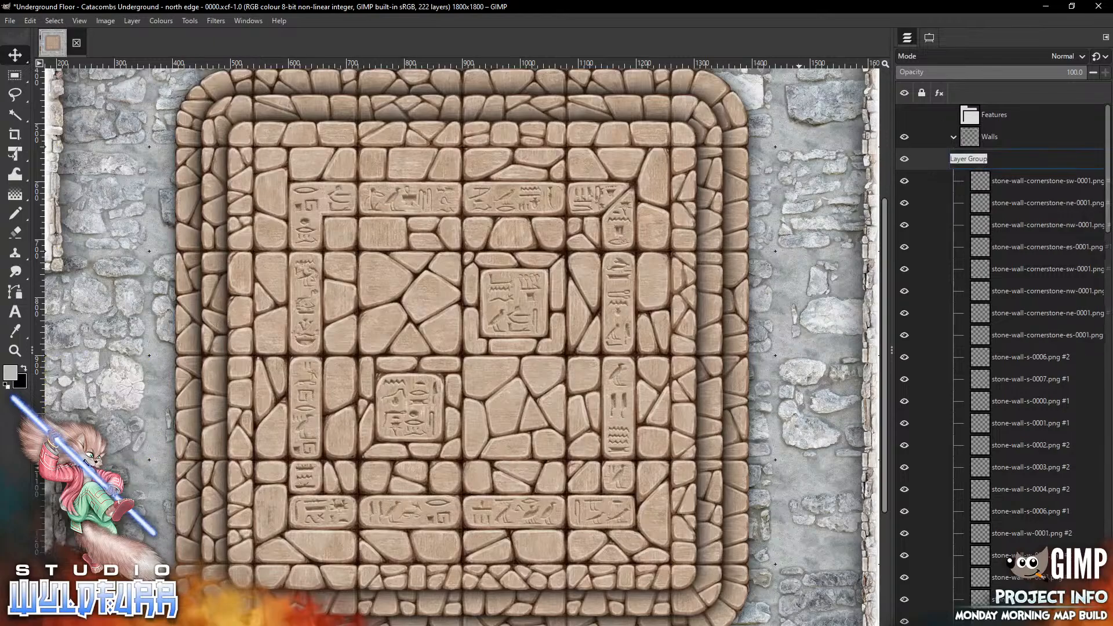
{"action": "type", "text": "Structure"}
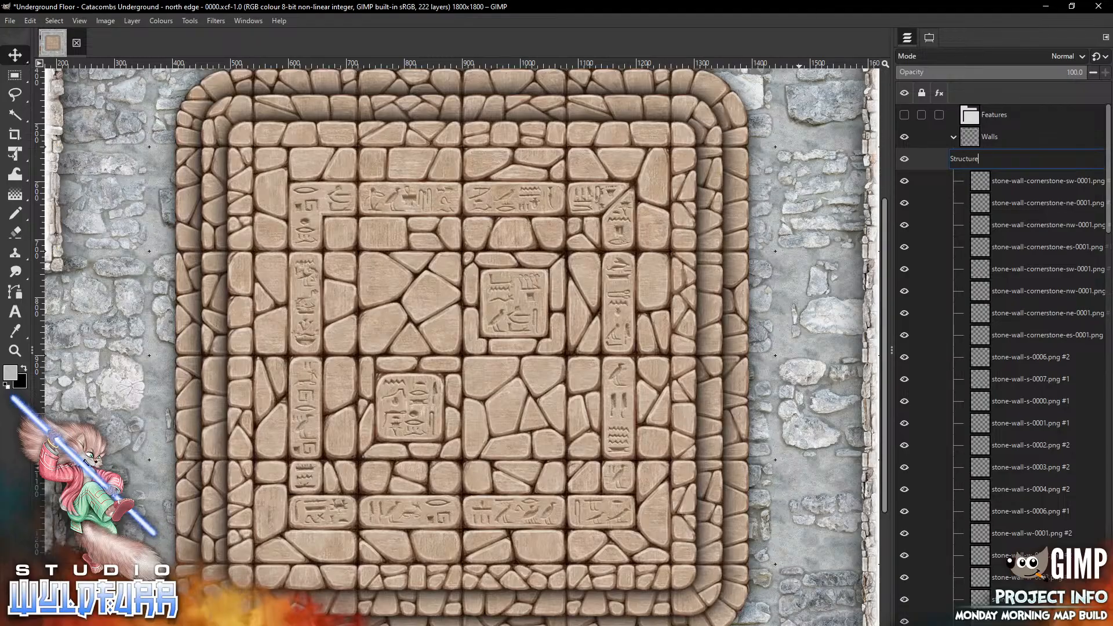
{"action": "key", "text": "Return"}
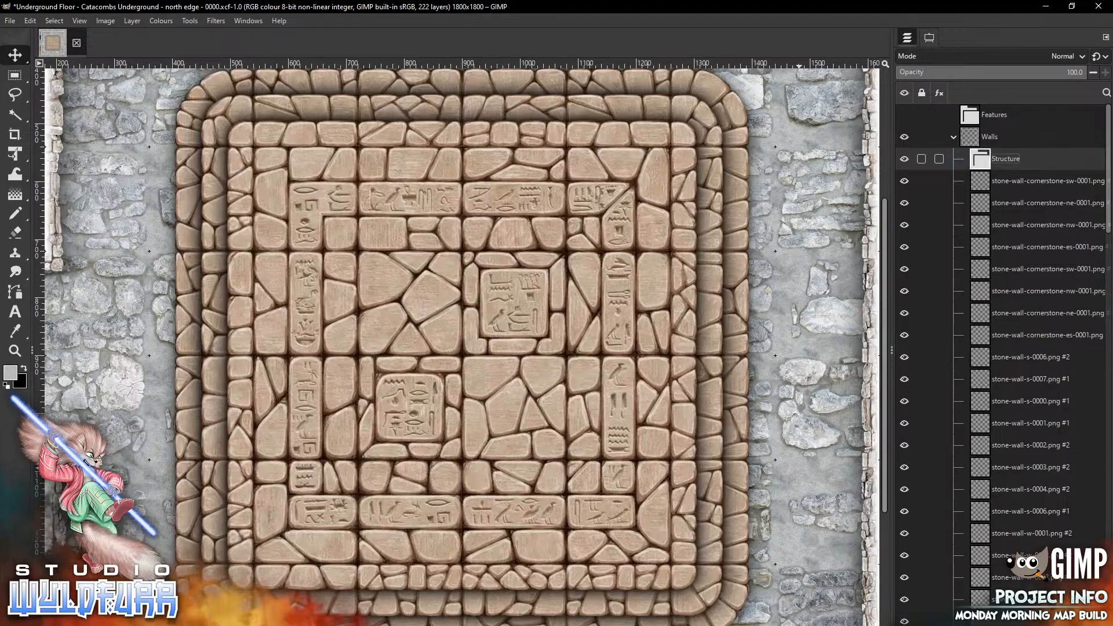
Open the Sandstone Columns folder and place two sandstone-wall-column-e-0000 pieces on the west edge, upper and lower
{"action": "key", "text": "alt+Tab"}
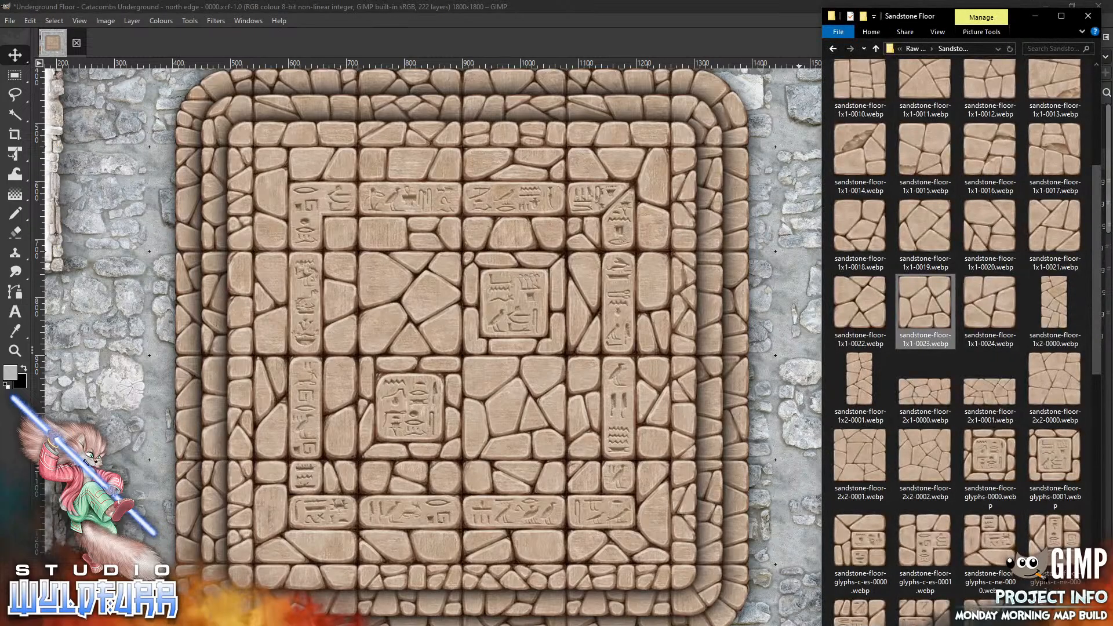
{"action": "left_click", "coordinate": [916, 49]}
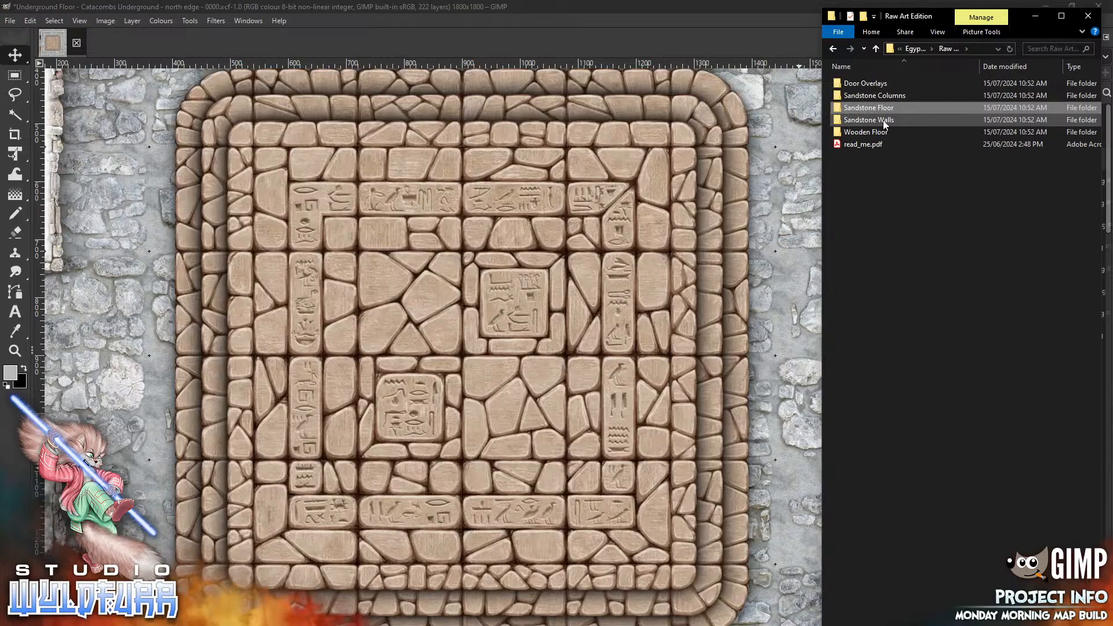
{"action": "double_click", "coordinate": [891, 98]}
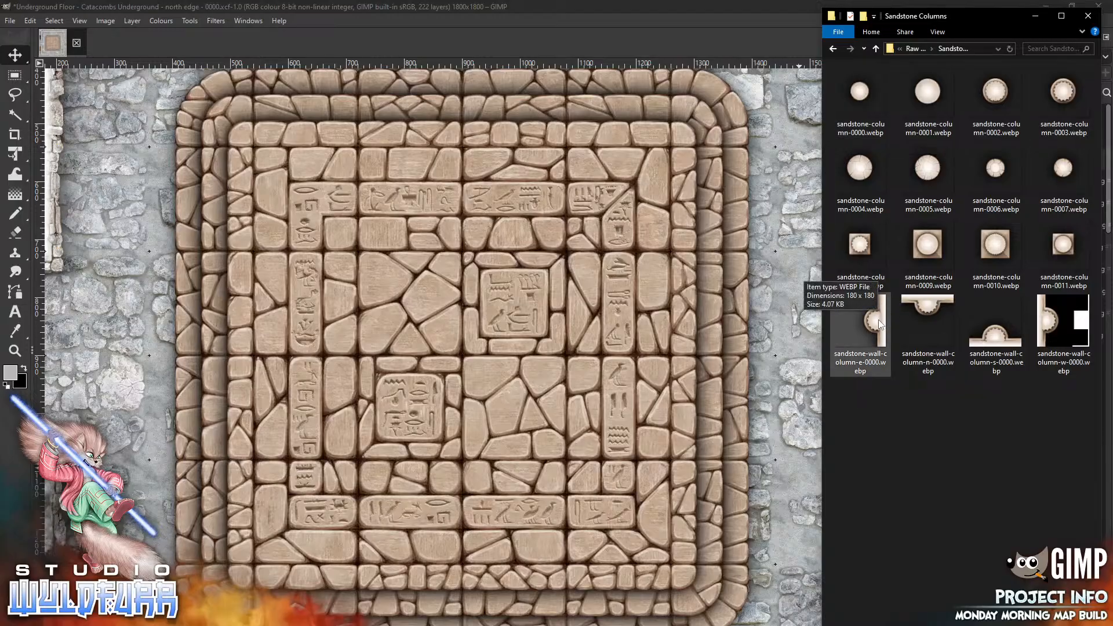
{"action": "left_click_drag", "start_coordinate": [879, 325], "coordinate": [346, 383]}
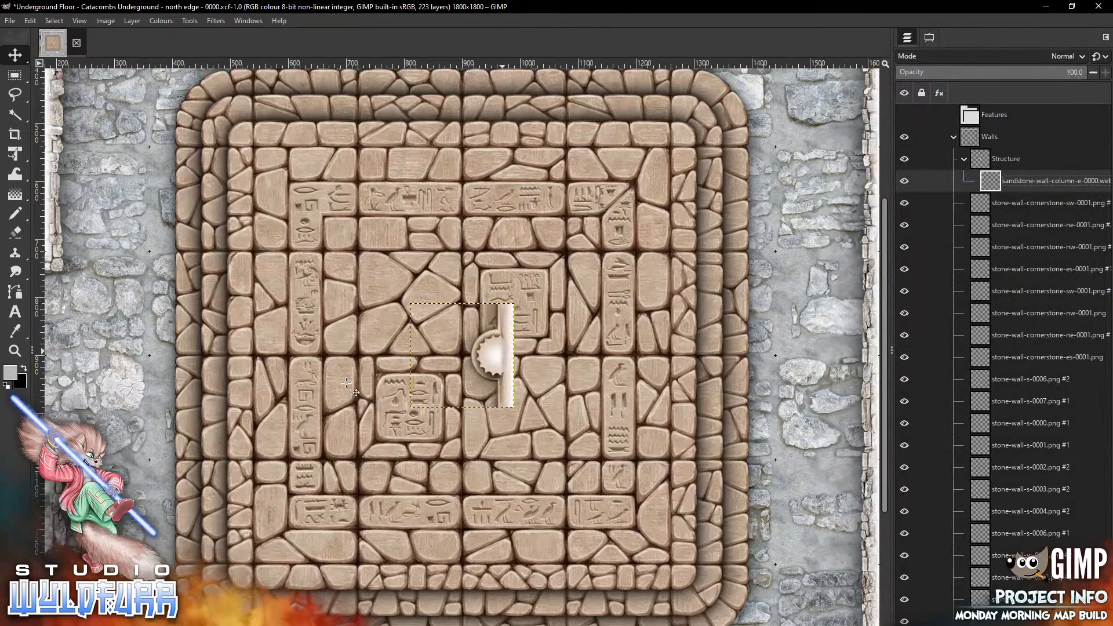
{"action": "mouse_move", "coordinate": [503, 352]}
{"action": "left_mouse_down"}
{"action": "mouse_move", "coordinate": [323, 516]}
{"action": "mouse_move", "coordinate": [243, 509]}
{"action": "left_mouse_up"}
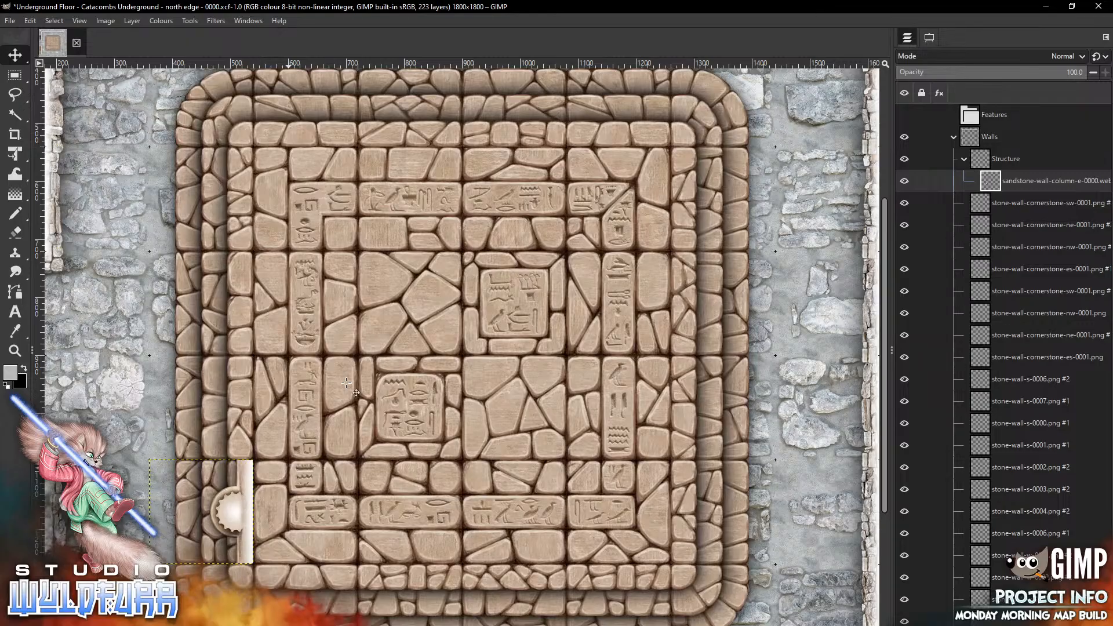
{"action": "key", "text": "alt+Tab"}
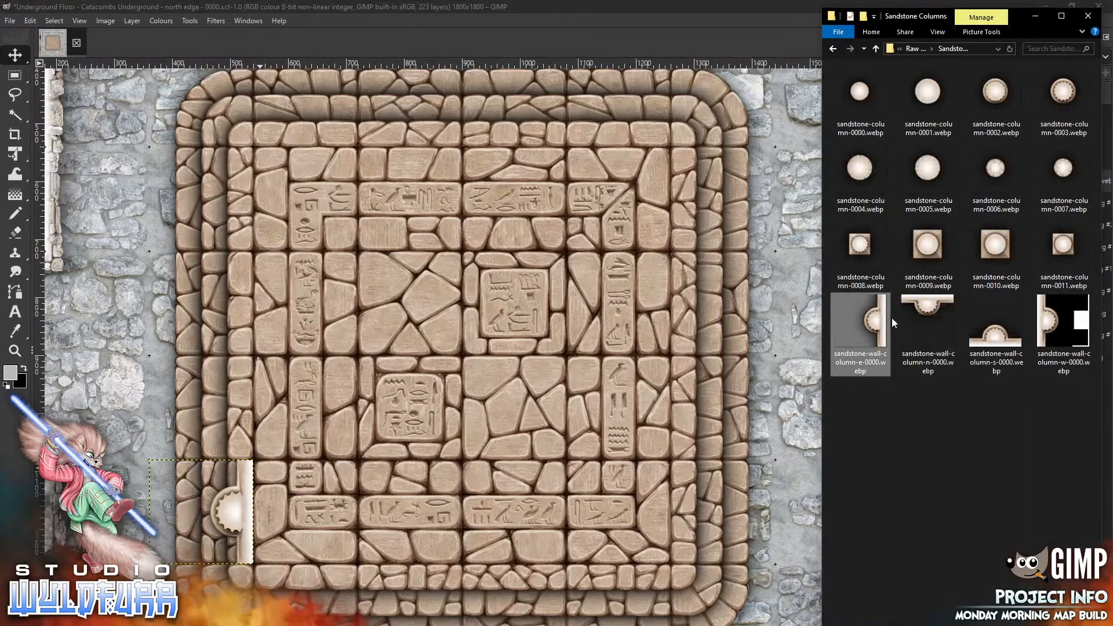
{"action": "left_click_drag", "start_coordinate": [878, 323], "coordinate": [419, 311]}
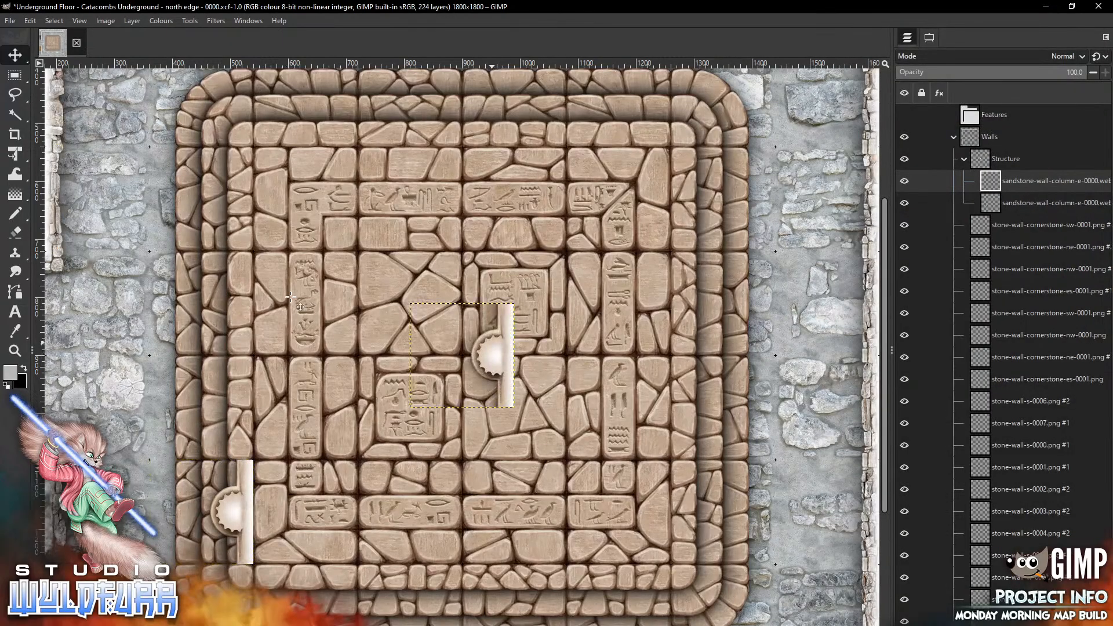
{"action": "left_click_drag", "start_coordinate": [495, 407], "coordinate": [234, 250]}
Place two sandstone-wall-column-n-0000 pieces along the south edge, left and right
{"action": "key", "text": "alt+Tab"}
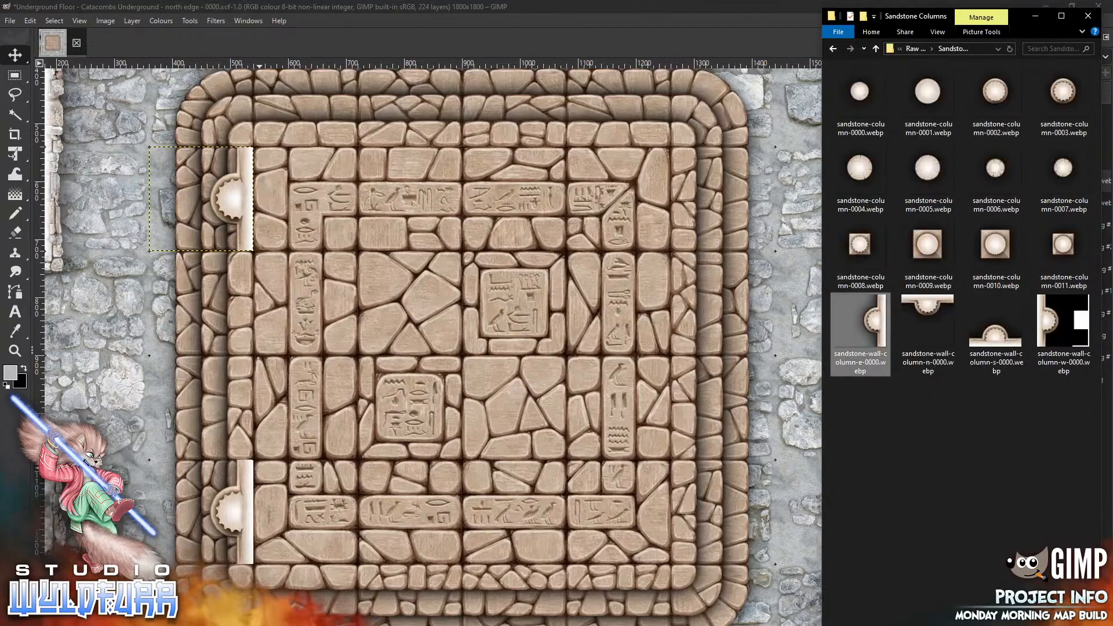
{"action": "left_click_drag", "start_coordinate": [928, 316], "coordinate": [407, 417]}
{"action": "mouse_move", "coordinate": [461, 327]}
{"action": "left_mouse_down"}
{"action": "mouse_move", "coordinate": [339, 609]}
{"action": "mouse_move", "coordinate": [304, 588]}
{"action": "left_mouse_up"}
{"action": "key", "text": "alt+Tab"}
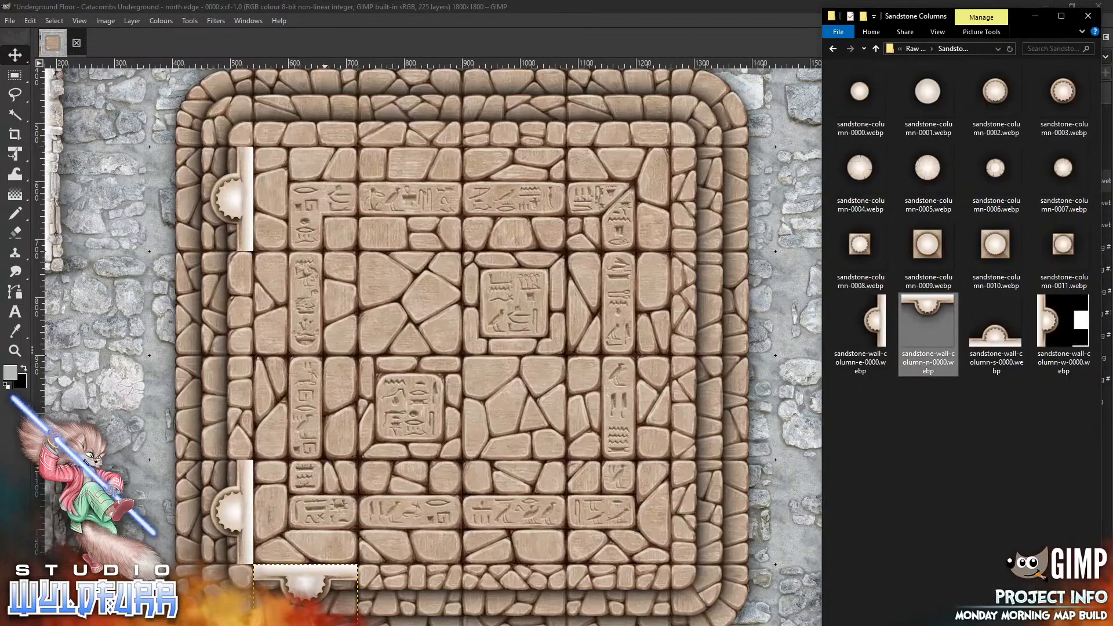
{"action": "left_click_drag", "start_coordinate": [976, 354], "coordinate": [442, 473]}
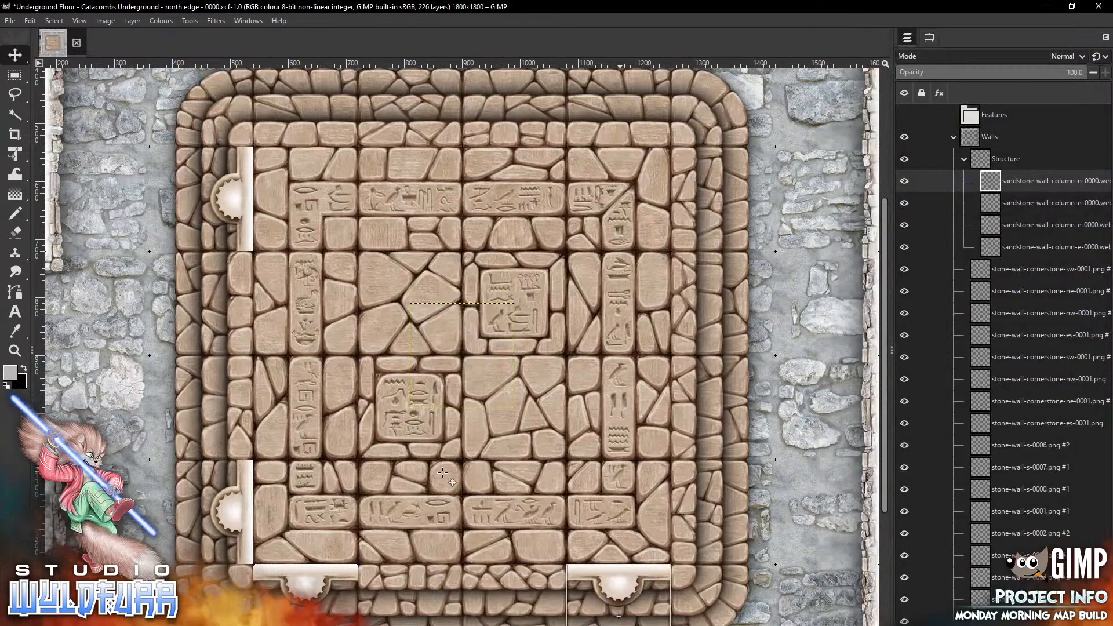
Place two sandstone-wall-column-w-0000 pieces on the east edge, lower and upper
{"action": "key", "text": "alt+Tab"}
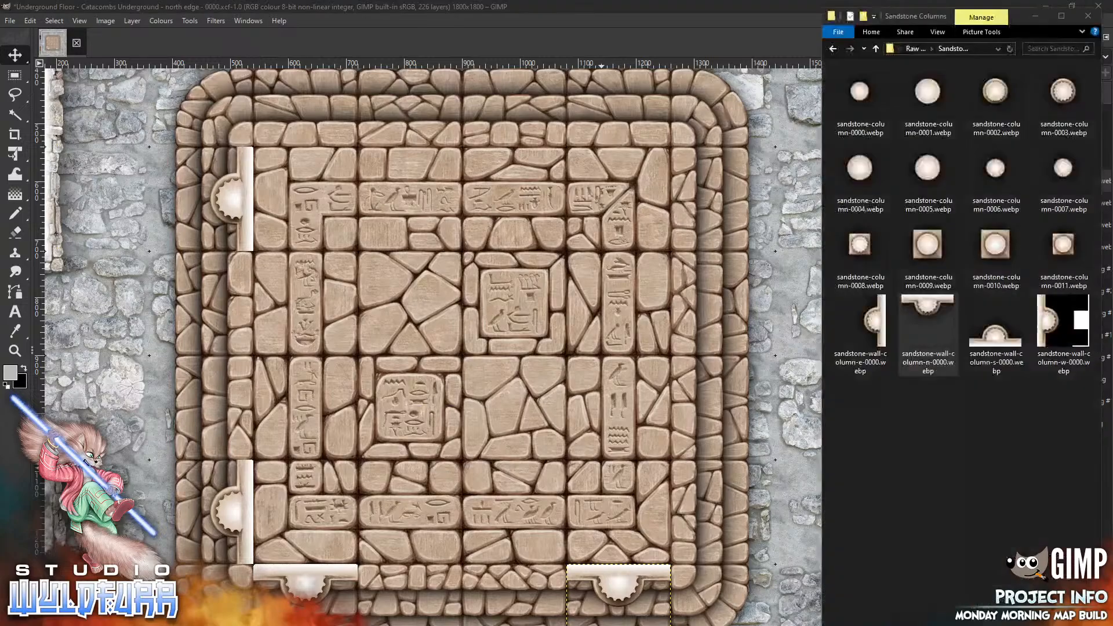
{"action": "left_click_drag", "start_coordinate": [928, 325], "coordinate": [526, 280]}
{"action": "mouse_move", "coordinate": [429, 355]}
{"action": "left_mouse_down"}
{"action": "mouse_move", "coordinate": [705, 433]}
{"action": "mouse_move", "coordinate": [699, 518]}
{"action": "mouse_move", "coordinate": [723, 512]}
{"action": "left_mouse_up"}
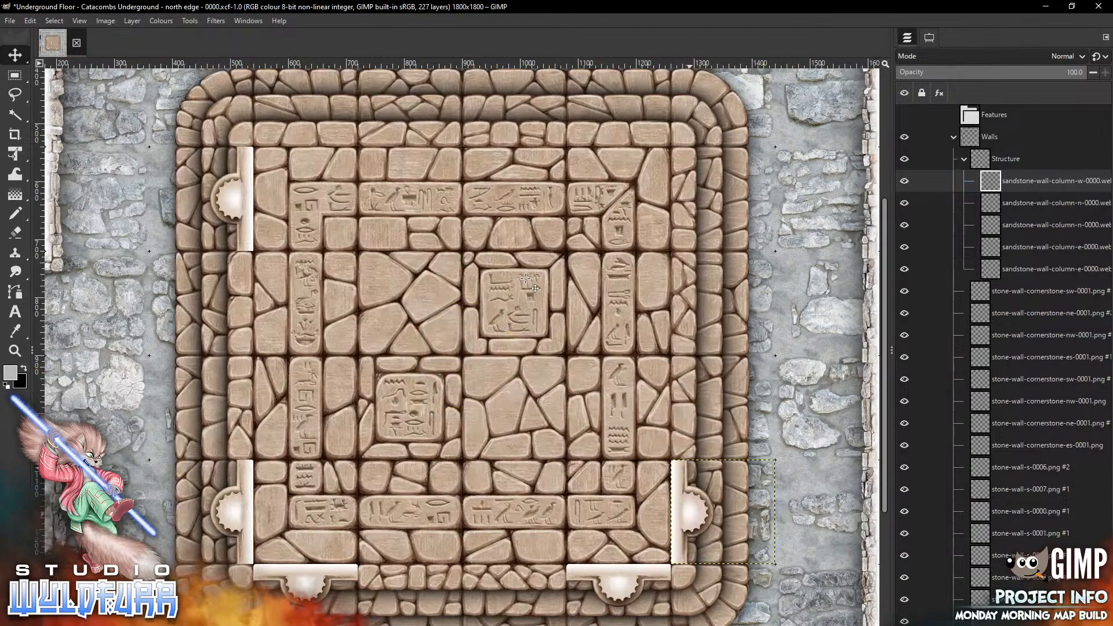
{"action": "key", "text": "alt+Tab"}
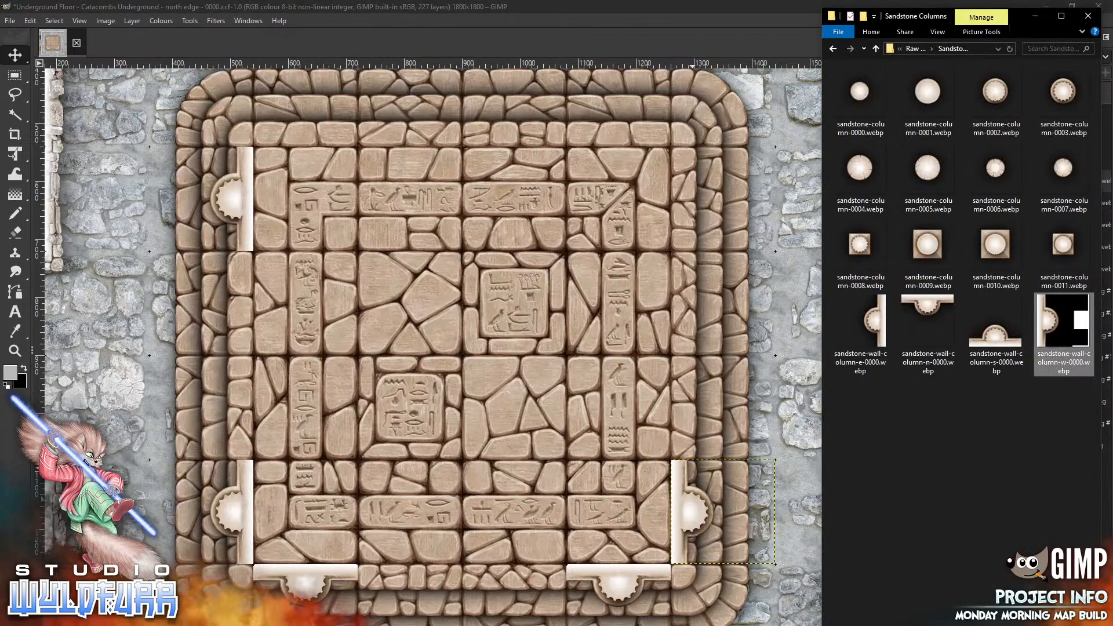
{"action": "left_click_drag", "start_coordinate": [1042, 325], "coordinate": [775, 175]}
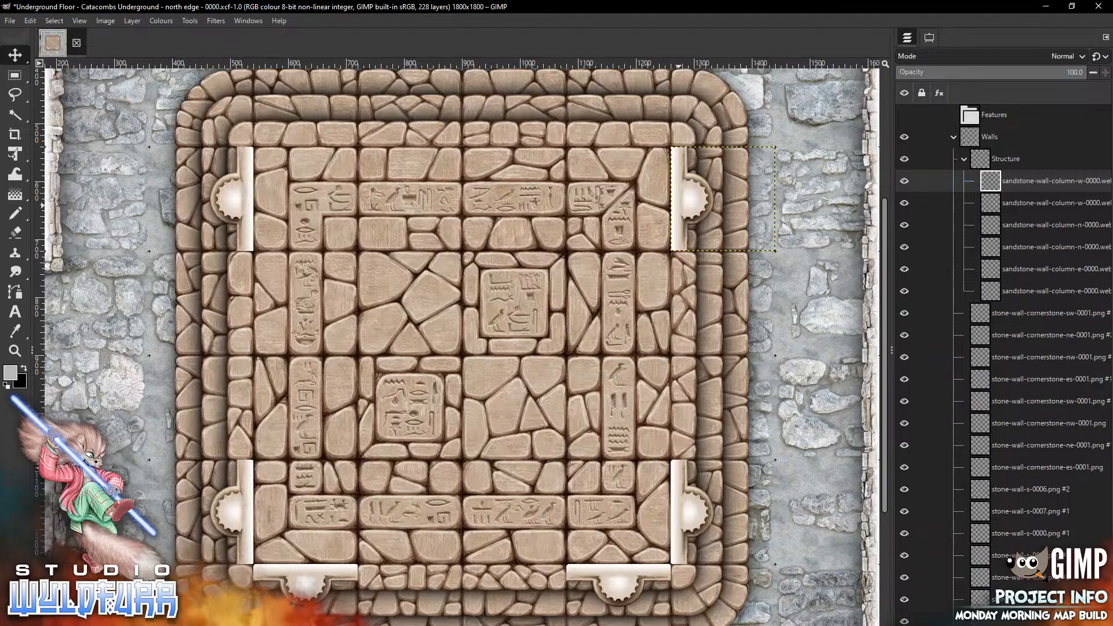
Place two sandstone-wall-column-s-0000 pieces along the north edge, left and right
{"action": "key", "text": "alt+Tab"}
{"action": "left_click_drag", "start_coordinate": [863, 332], "coordinate": [443, 376]}
{"action": "mouse_move", "coordinate": [440, 296]}
{"action": "left_mouse_down"}
{"action": "mouse_move", "coordinate": [317, 129]}
{"action": "mouse_move", "coordinate": [306, 129]}
{"action": "left_mouse_up"}
{"action": "key", "text": "alt+Tab"}
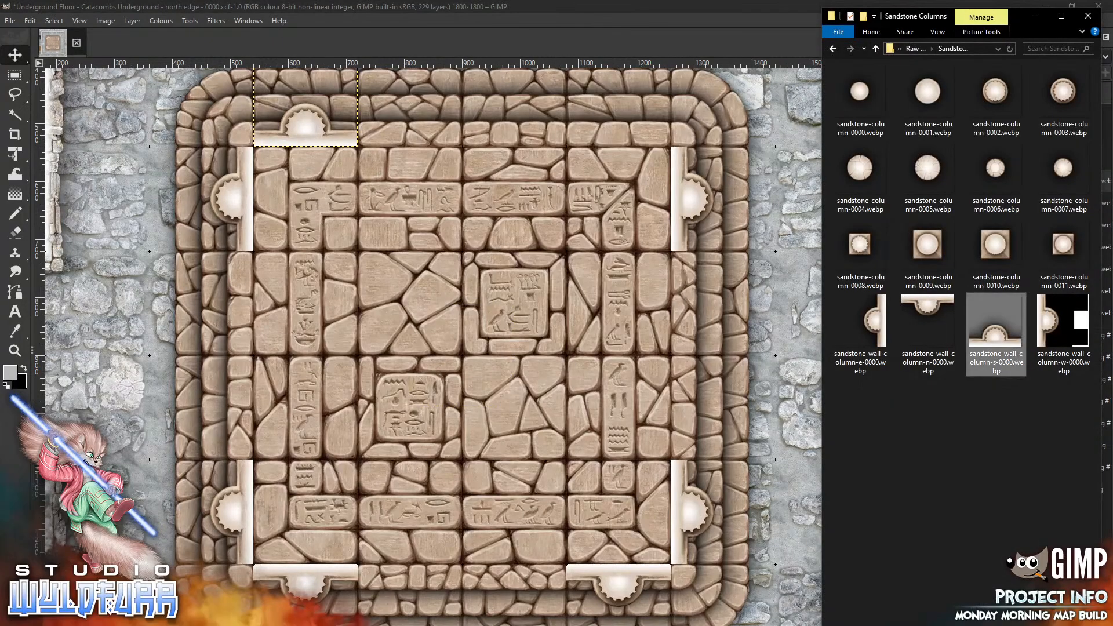
{"action": "mouse_move", "coordinate": [996, 333]}
{"action": "left_mouse_down"}
{"action": "mouse_move", "coordinate": [462, 355]}
{"action": "mouse_move", "coordinate": [559, 169]}
{"action": "mouse_move", "coordinate": [628, 113]}
{"action": "mouse_move", "coordinate": [613, 113]}
{"action": "left_mouse_up"}
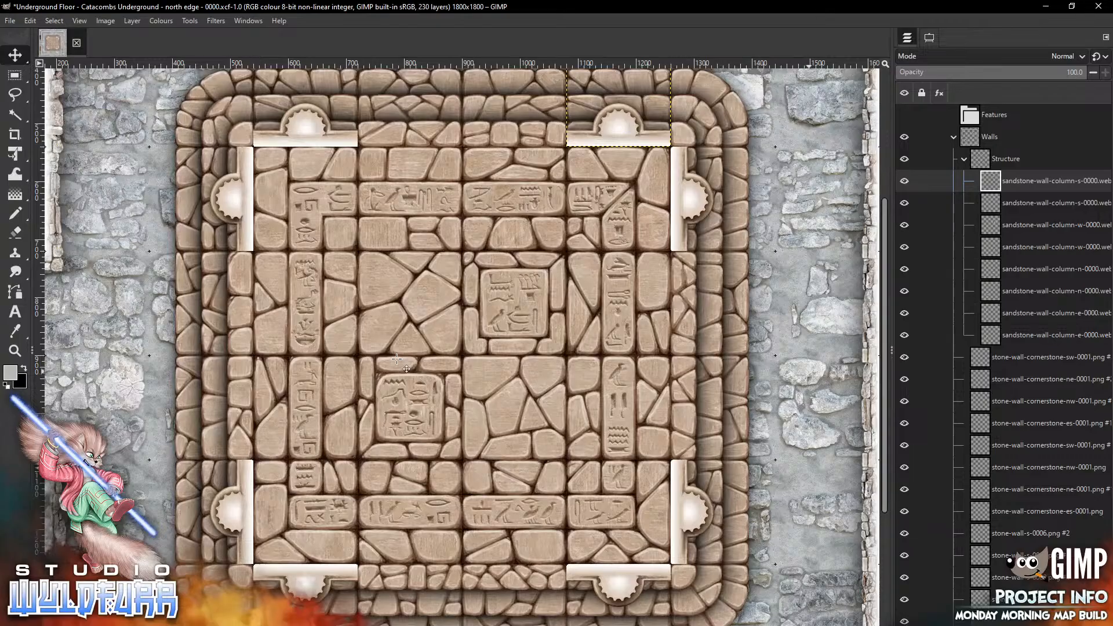
Open the Sandstone Walls folder and place a sandstone-glyphs-n-0000 wall along the south edge, left of centre
{"action": "key", "text": "alt+Tab"}
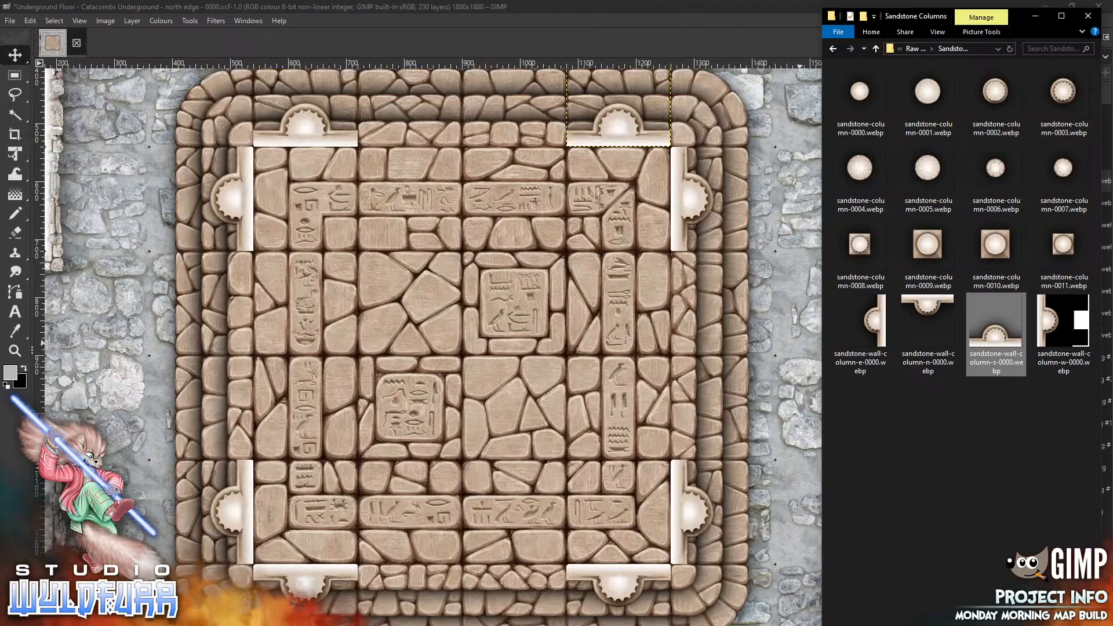
{"action": "left_click", "coordinate": [915, 51]}
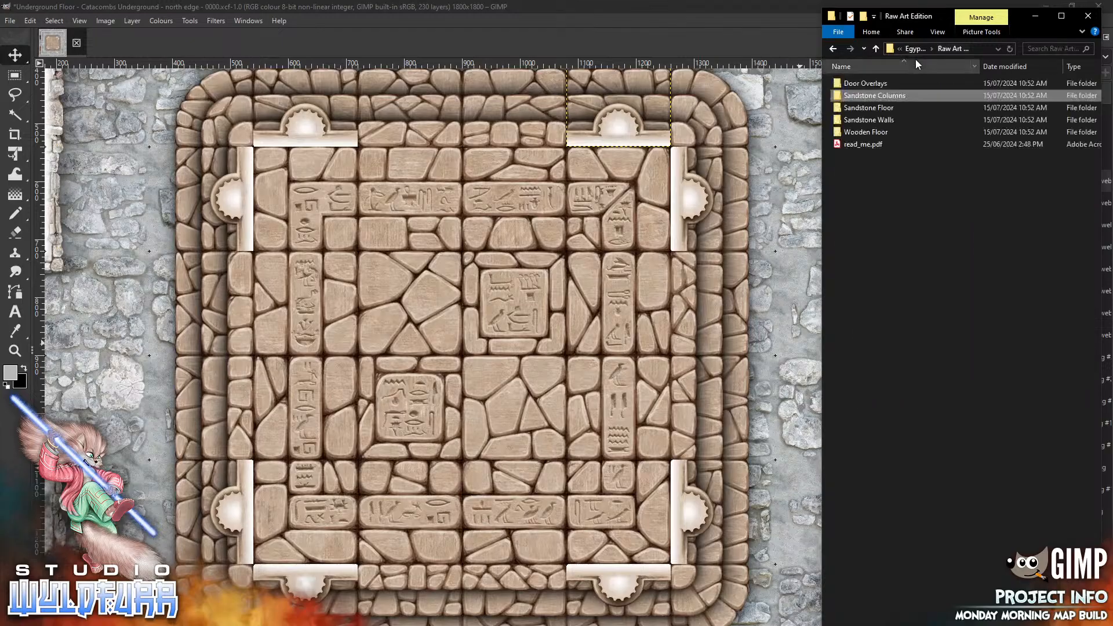
{"action": "double_click", "coordinate": [887, 120]}
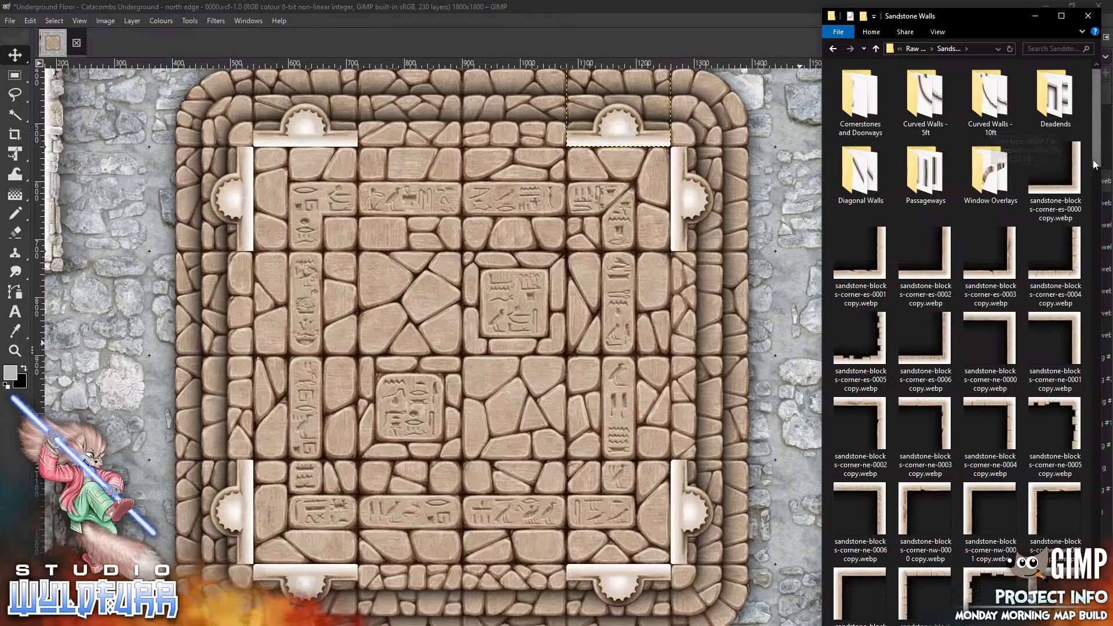
{"action": "left_click_drag", "start_coordinate": [1097, 163], "coordinate": [1082, 195]}
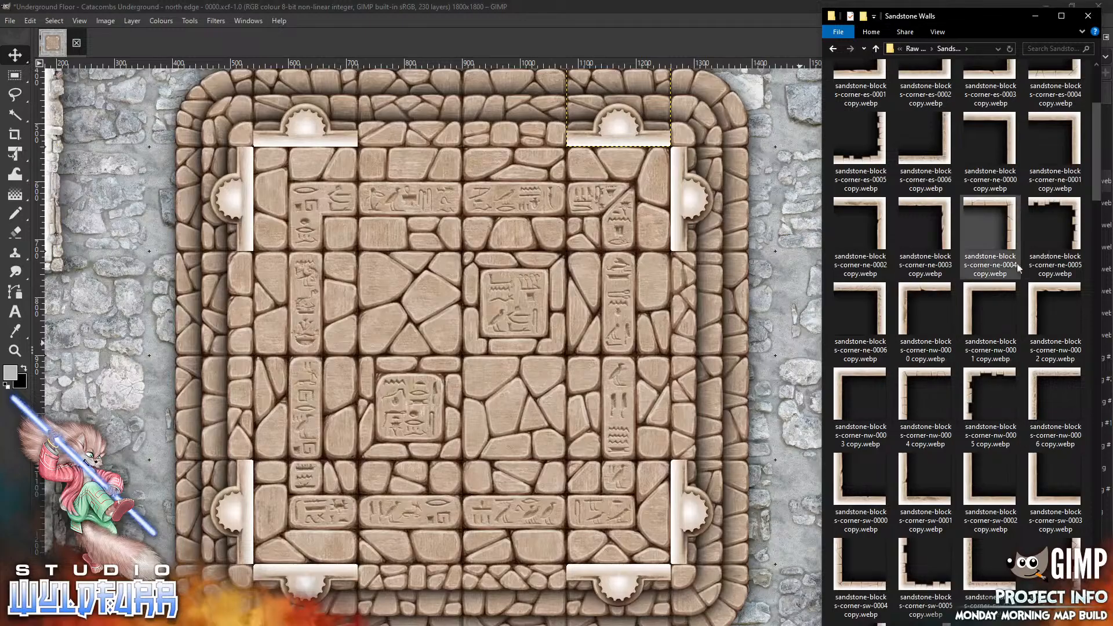
{"action": "left_click_drag", "start_coordinate": [1098, 166], "coordinate": [1077, 543]}
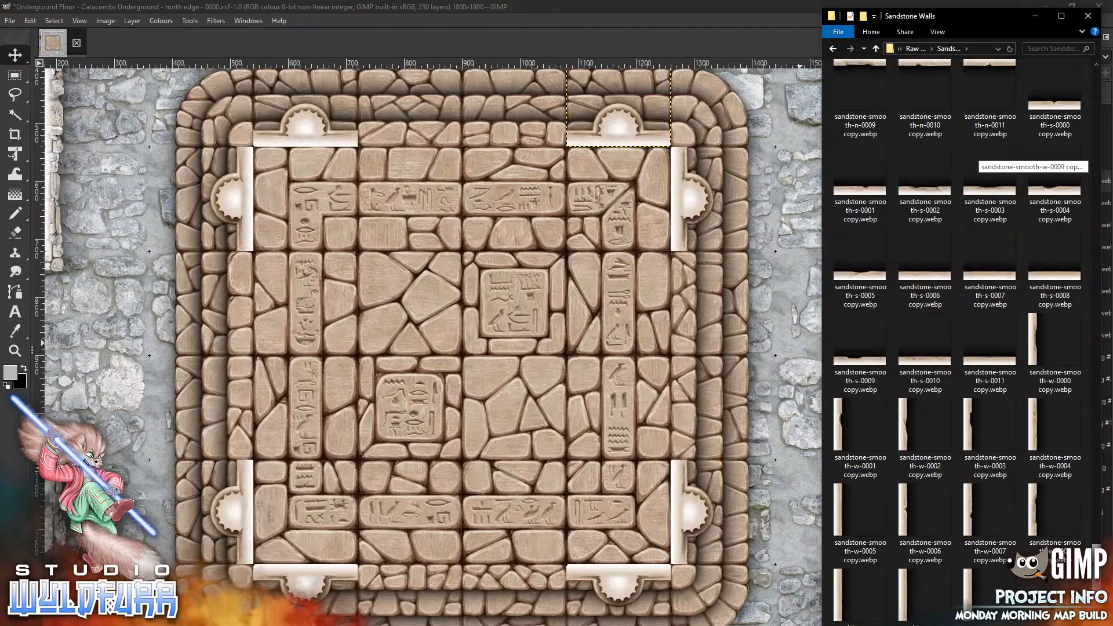
{"action": "left_click_drag", "start_coordinate": [1076, 542], "coordinate": [1084, 385]}
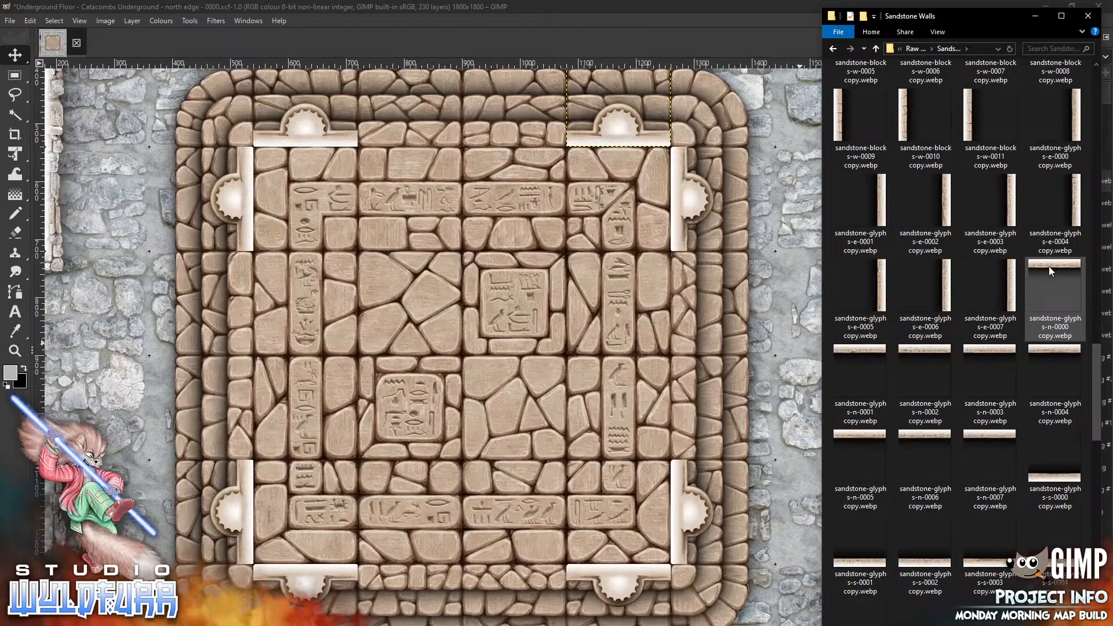
{"action": "left_click_drag", "start_coordinate": [1049, 266], "coordinate": [800, 293]}
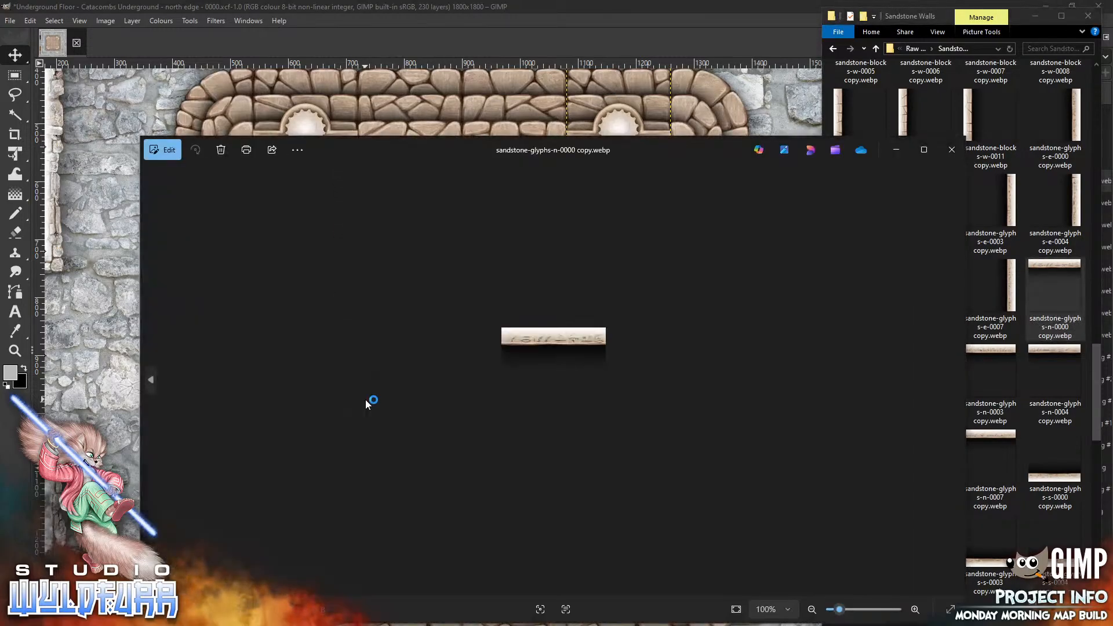
{"action": "left_click", "coordinate": [952, 150]}
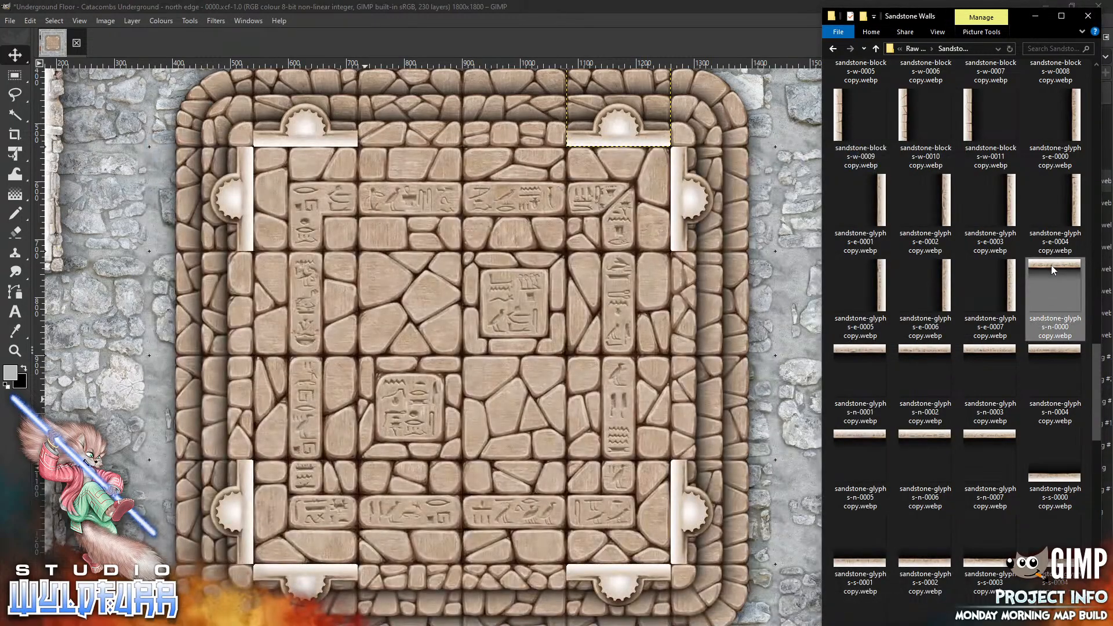
{"action": "left_click_drag", "start_coordinate": [1052, 266], "coordinate": [574, 336]}
{"action": "left_click_drag", "start_coordinate": [428, 366], "coordinate": [428, 365]}
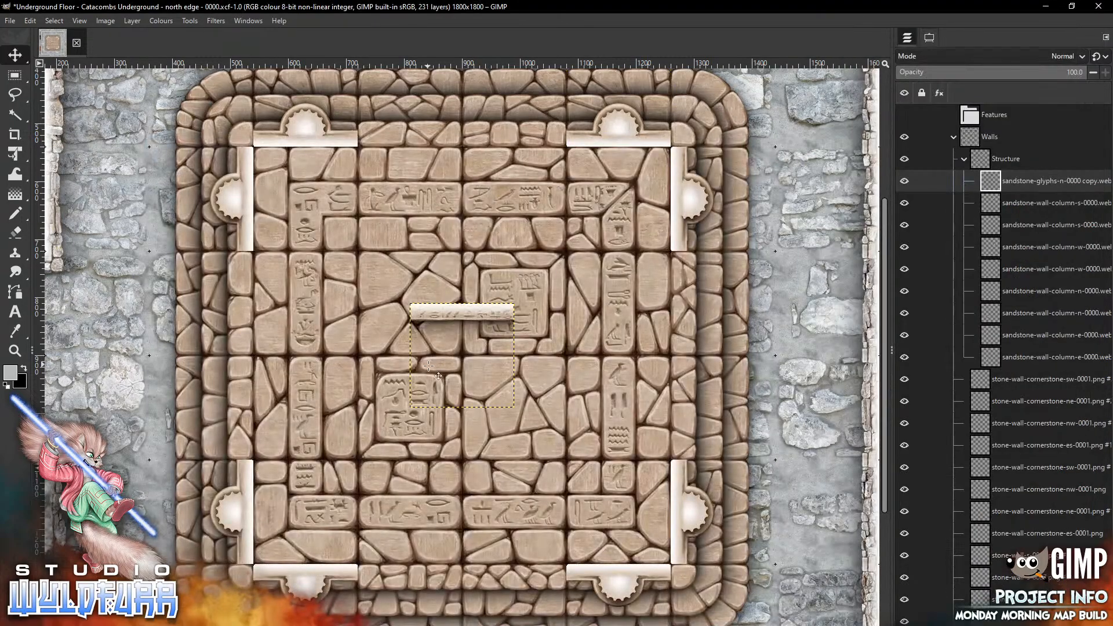
{"action": "mouse_move", "coordinate": [463, 313]}
{"action": "left_mouse_down"}
{"action": "mouse_move", "coordinate": [417, 574]}
{"action": "mouse_move", "coordinate": [403, 574]}
{"action": "left_mouse_up"}
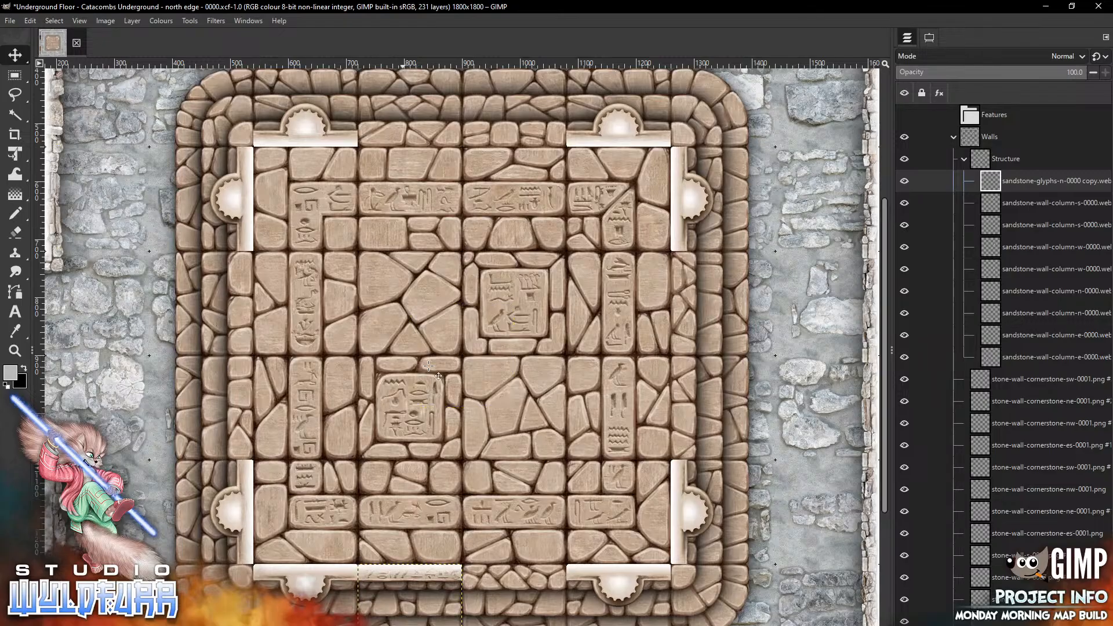
Place a sandstone-glyphs-n-0001 wall along the south edge, right of centre
{"action": "key", "text": "alt+Tab"}
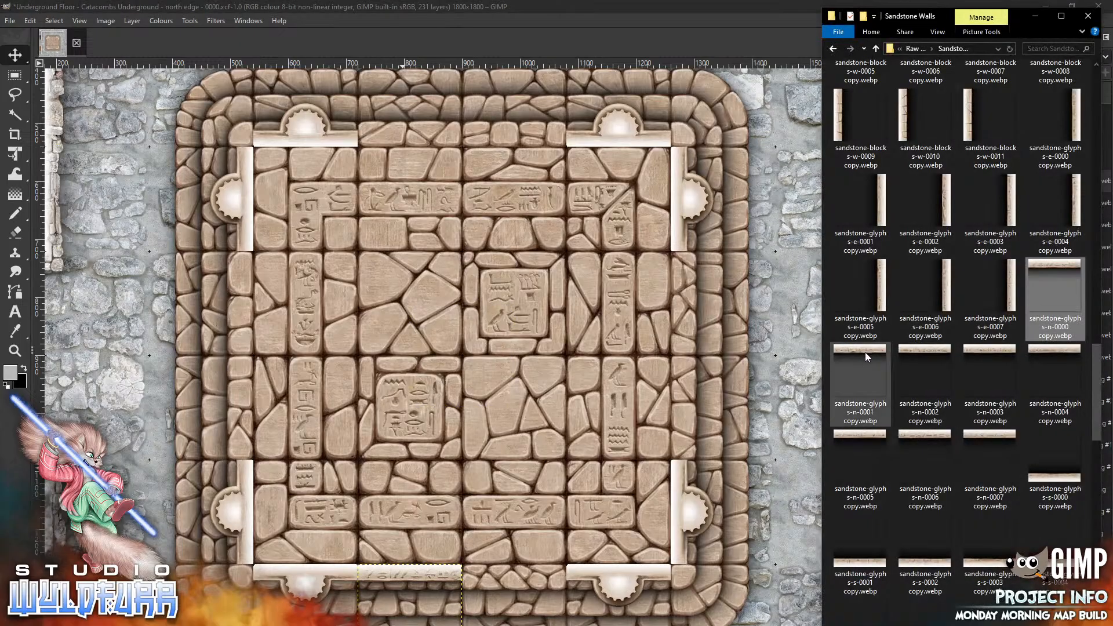
{"action": "left_click", "coordinate": [836, 357]}
{"action": "left_click_drag", "start_coordinate": [836, 357], "coordinate": [464, 420]}
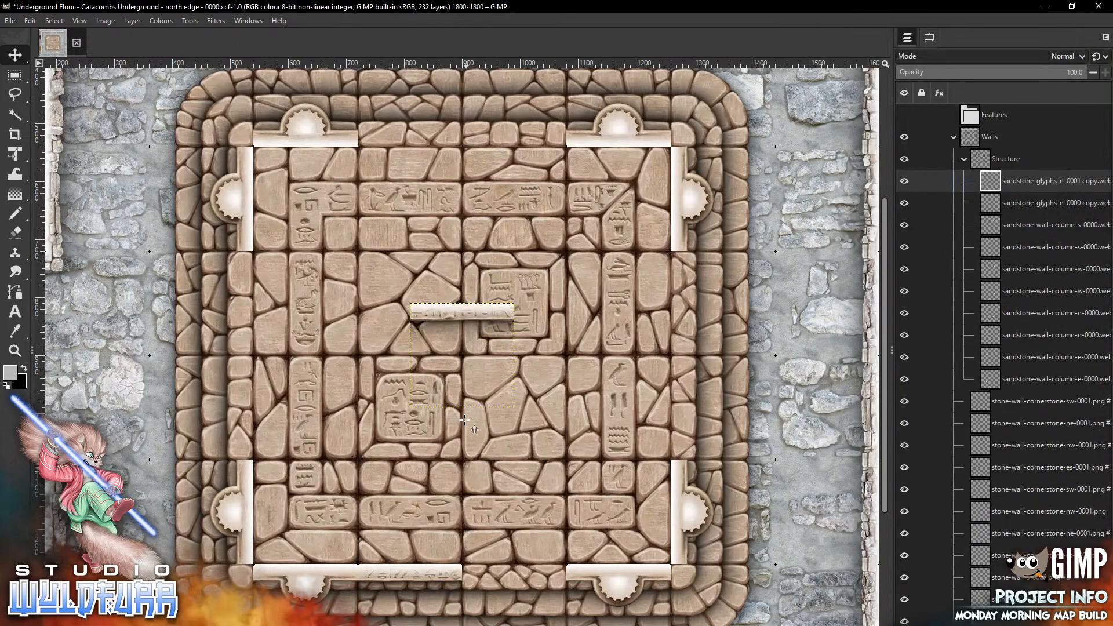
{"action": "left_click_drag", "start_coordinate": [455, 314], "coordinate": [506, 575]}
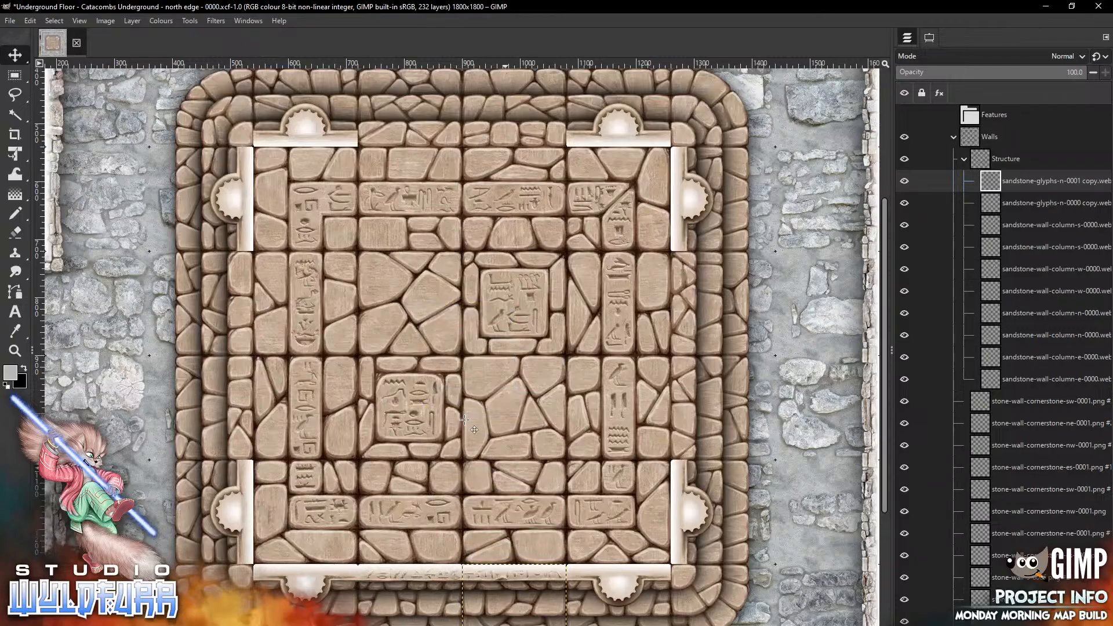
Place sandstone-glyphs-s-0000 and sandstone-glyphs-s-0001 walls along the north edge, left and right of centre
{"action": "key", "text": "alt+Tab"}
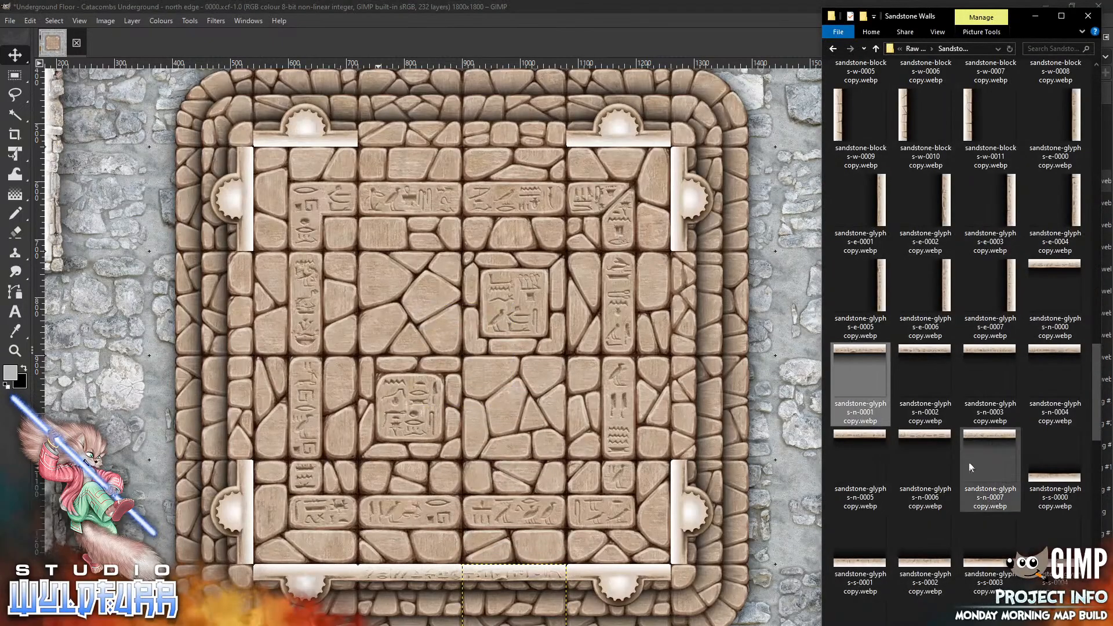
{"action": "mouse_move", "coordinate": [1037, 504]}
{"action": "left_mouse_down"}
{"action": "mouse_move", "coordinate": [694, 369]}
{"action": "mouse_move", "coordinate": [439, 317]}
{"action": "mouse_move", "coordinate": [443, 230]}
{"action": "mouse_move", "coordinate": [409, 85]}
{"action": "mouse_move", "coordinate": [390, 56]}
{"action": "left_mouse_up"}
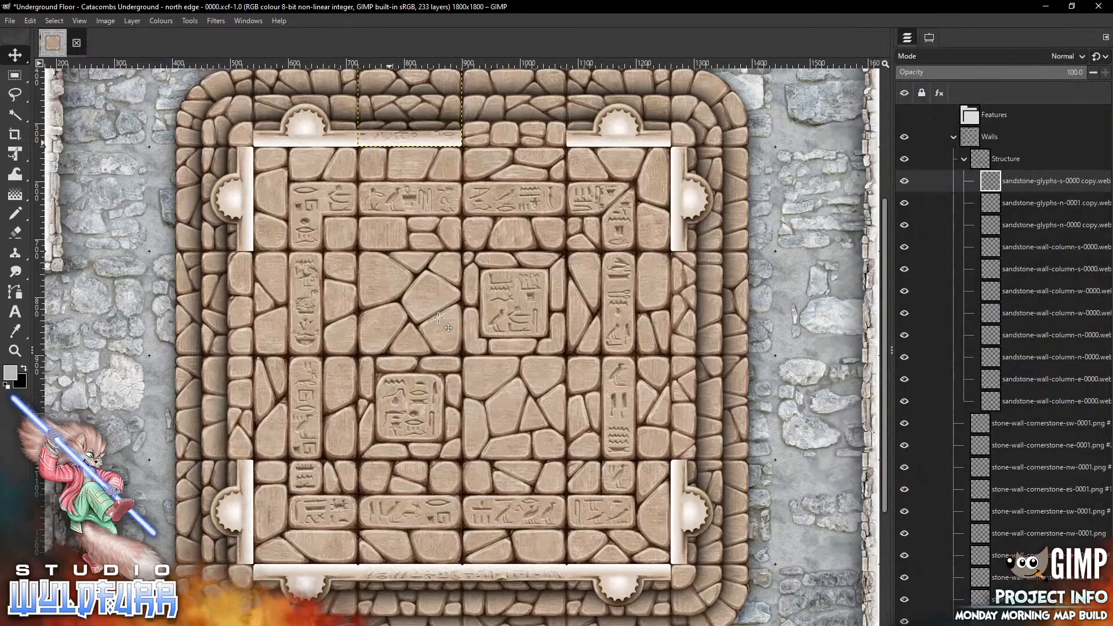
{"action": "key", "text": "alt+Tab"}
{"action": "left_click_drag", "start_coordinate": [861, 565], "coordinate": [445, 262]}
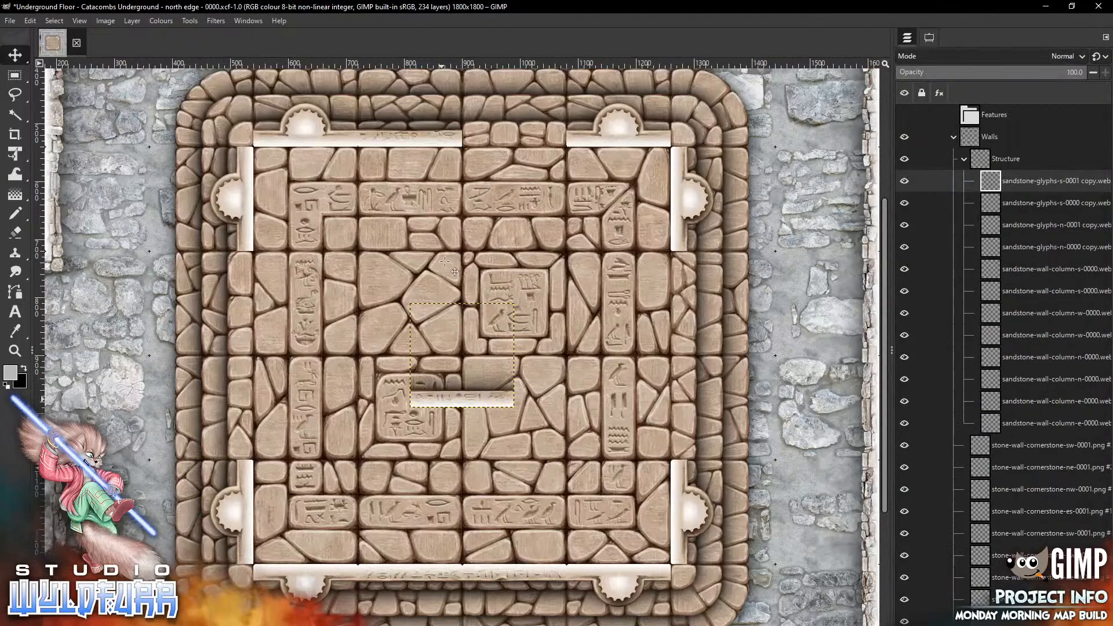
{"action": "mouse_move", "coordinate": [442, 399]}
{"action": "left_mouse_down"}
{"action": "mouse_move", "coordinate": [526, 141]}
{"action": "mouse_move", "coordinate": [488, 144]}
{"action": "left_mouse_up"}
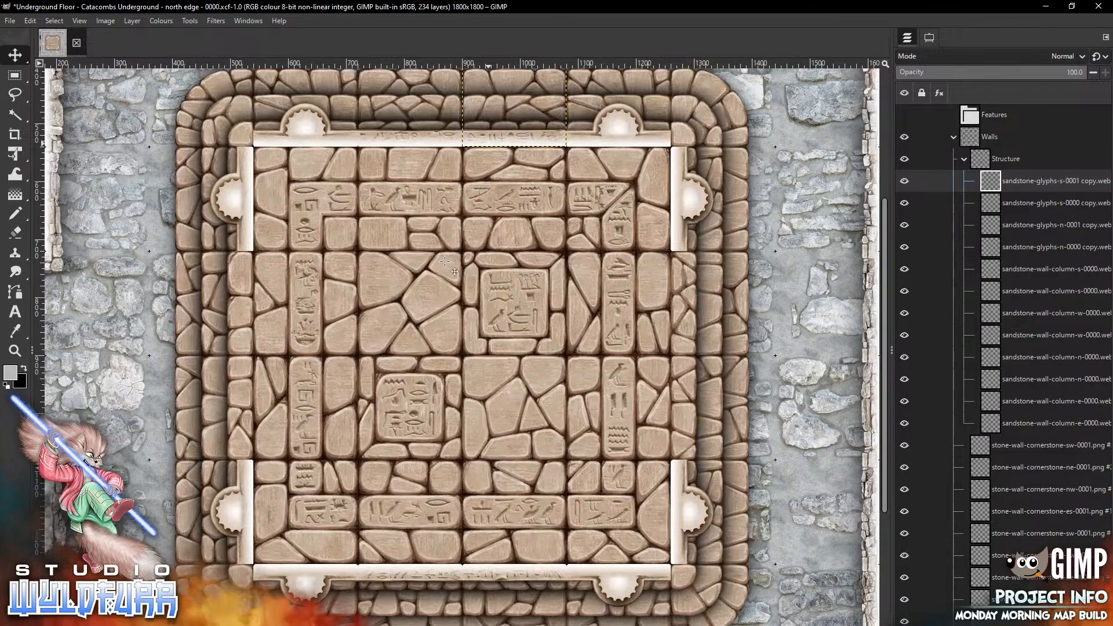
Place sandstone-glyphs-e-0007 and sandstone-glyphs-e-0006 walls on the west edge, upper and lower
{"action": "key", "text": "alt+Tab"}
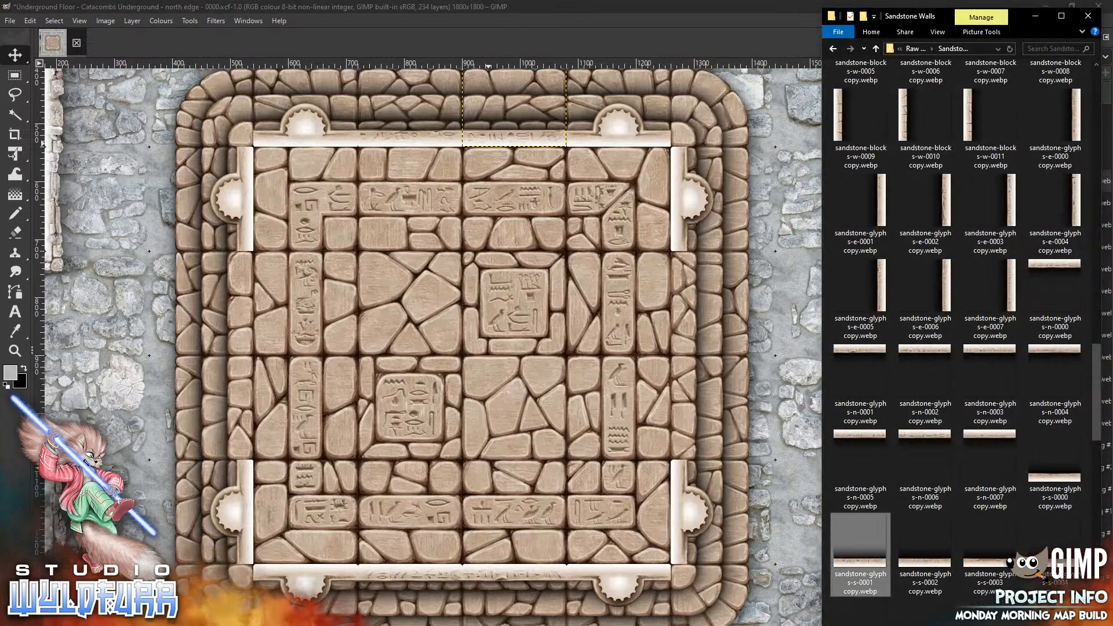
{"action": "left_click_drag", "start_coordinate": [1097, 396], "coordinate": [1091, 455]}
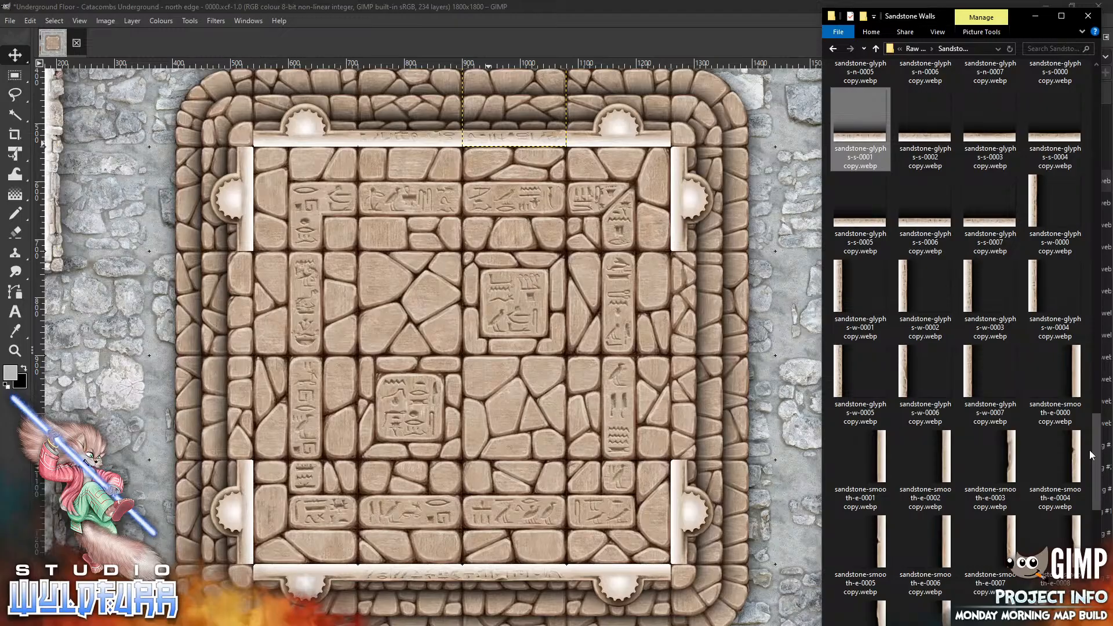
{"action": "scroll", "coordinate": [1098, 361], "scroll_direction": "up", "scroll_amount": 5}
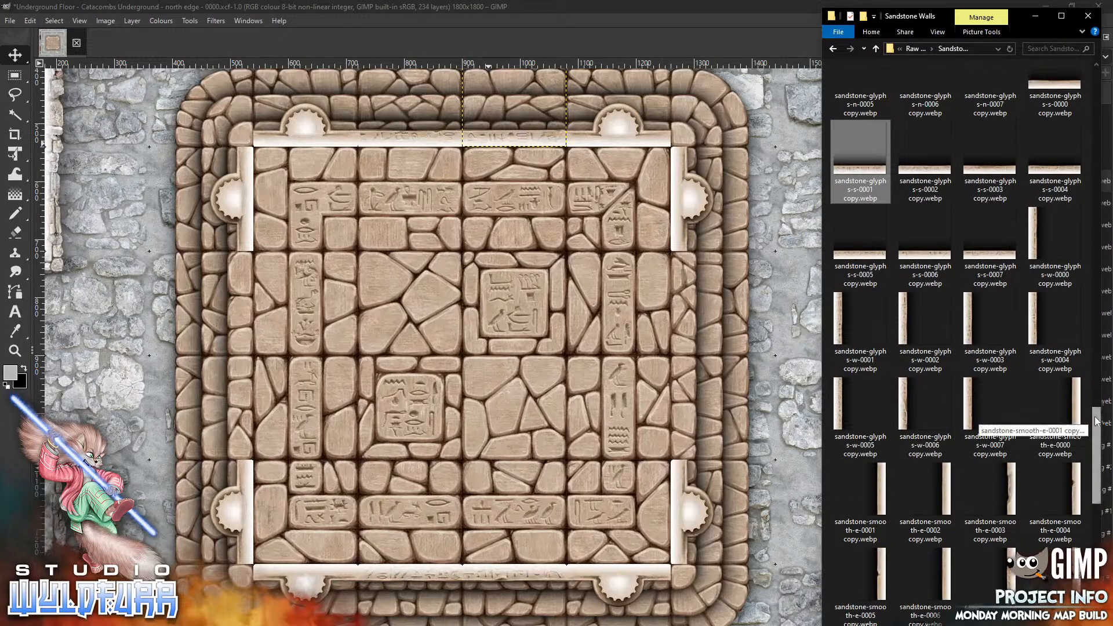
{"action": "scroll", "coordinate": [1094, 368], "scroll_direction": "up", "scroll_amount": 1}
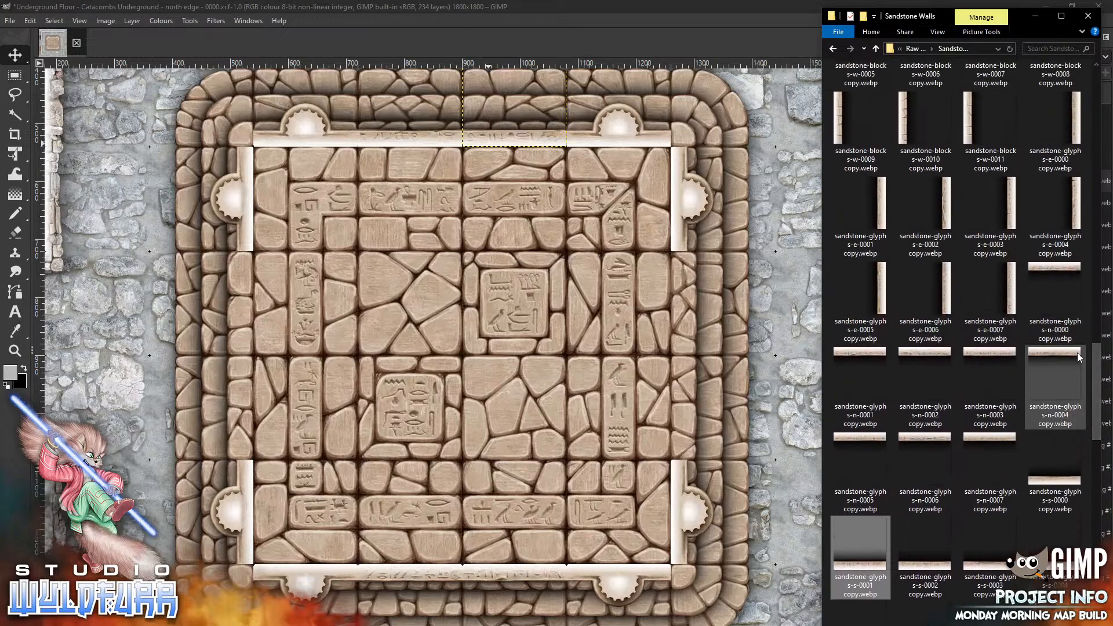
{"action": "left_click_drag", "start_coordinate": [1013, 300], "coordinate": [316, 332]}
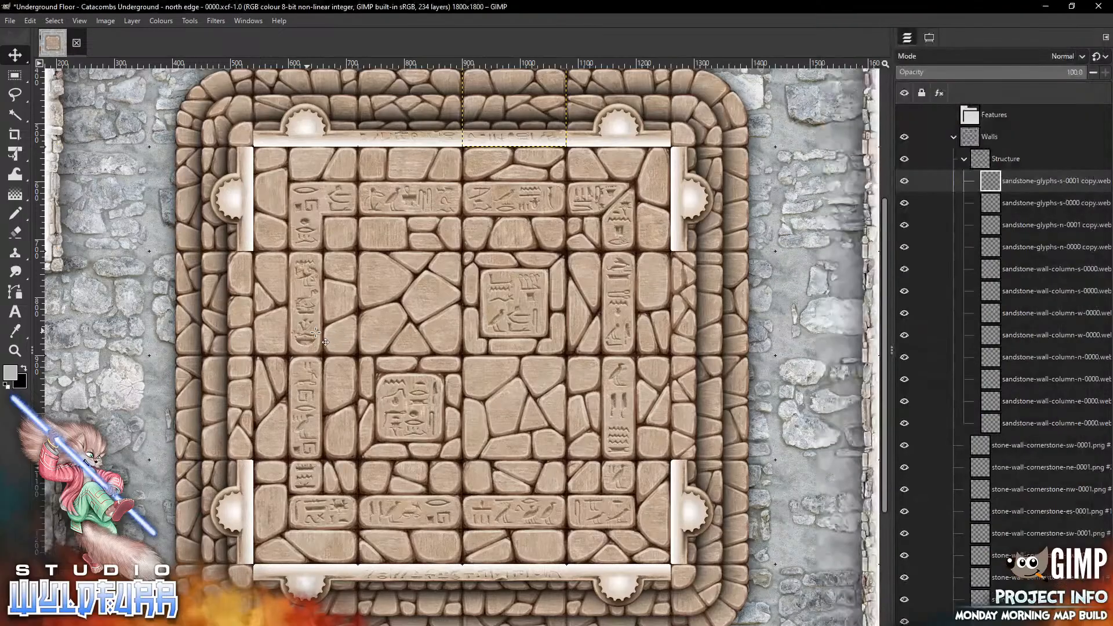
{"action": "mouse_move", "coordinate": [507, 333]}
{"action": "left_mouse_down"}
{"action": "mouse_move", "coordinate": [433, 385]}
{"action": "mouse_move", "coordinate": [247, 285]}
{"action": "left_mouse_up"}
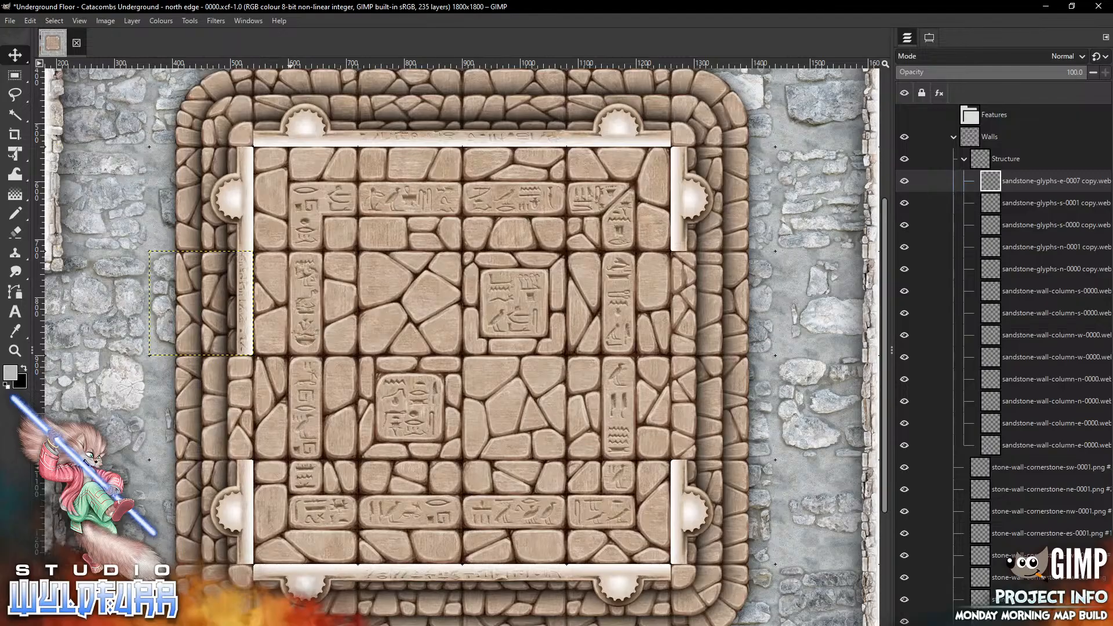
{"action": "key", "text": "alt+Tab"}
{"action": "left_click_drag", "start_coordinate": [944, 296], "coordinate": [368, 360]}
{"action": "mouse_move", "coordinate": [504, 338]}
{"action": "left_mouse_down"}
{"action": "mouse_move", "coordinate": [297, 452]}
{"action": "mouse_move", "coordinate": [251, 390]}
{"action": "left_mouse_up"}
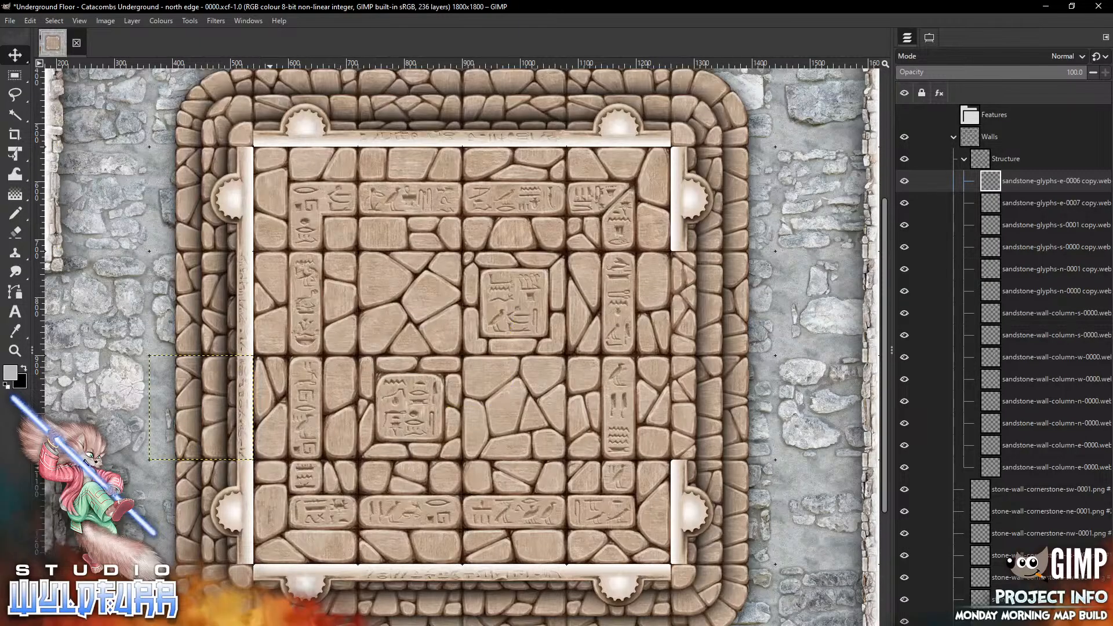
Open the Cornerstones and Doorways folder and place a sandstone-cornerstone-es-0001 piece at the room's northwest corner
{"action": "key", "text": "alt+Tab"}
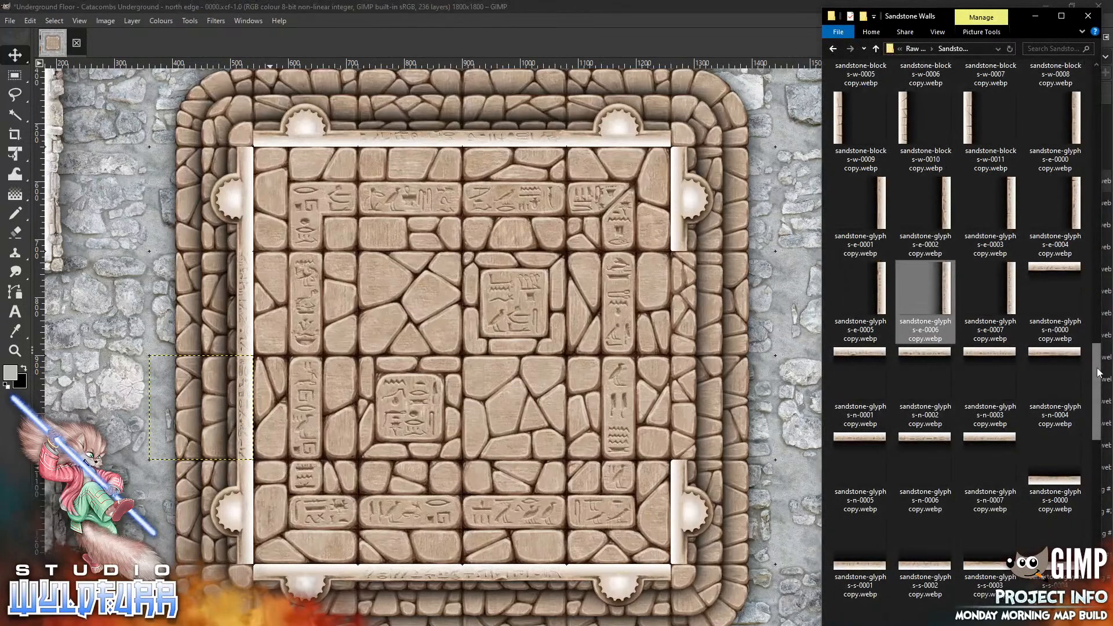
{"action": "left_click_drag", "start_coordinate": [1097, 371], "coordinate": [1098, 86]}
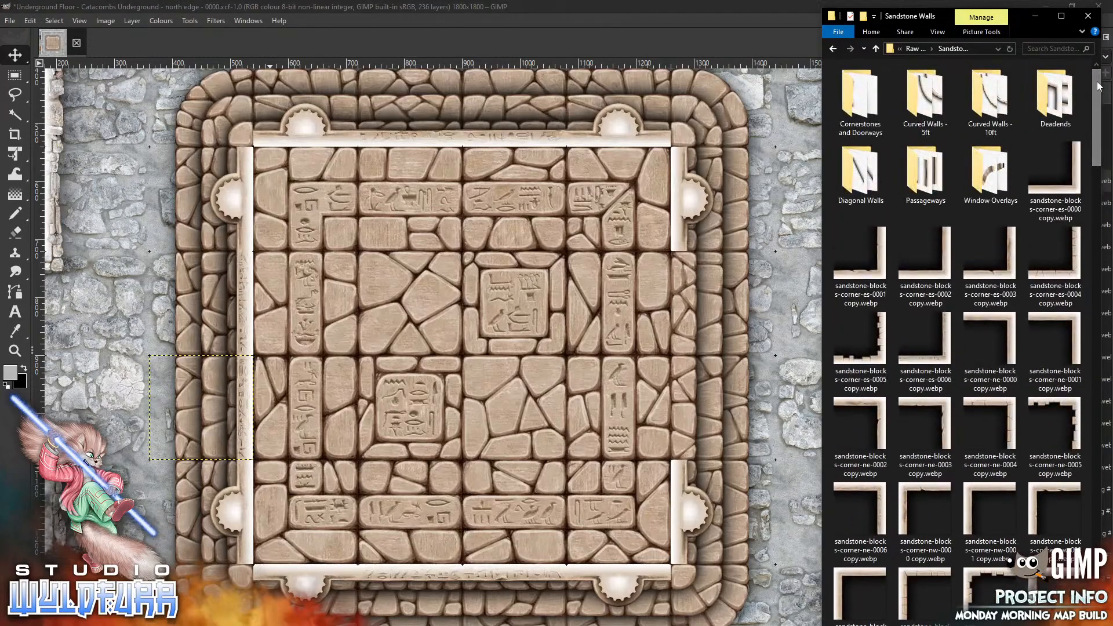
{"action": "double_click", "coordinate": [857, 118]}
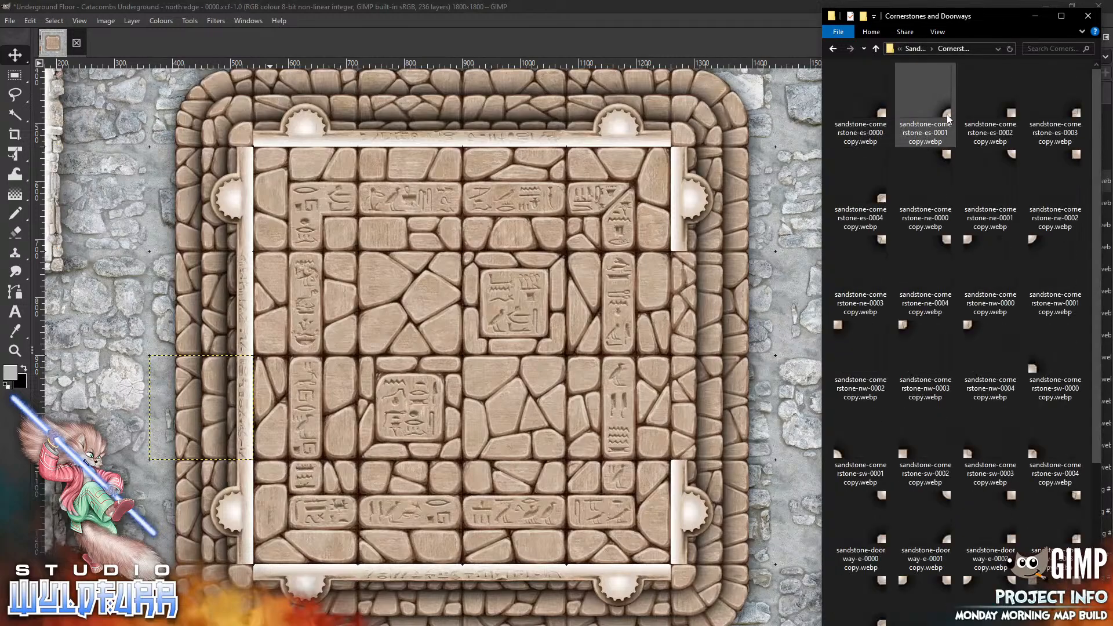
{"action": "left_click_drag", "start_coordinate": [926, 101], "coordinate": [304, 311]}
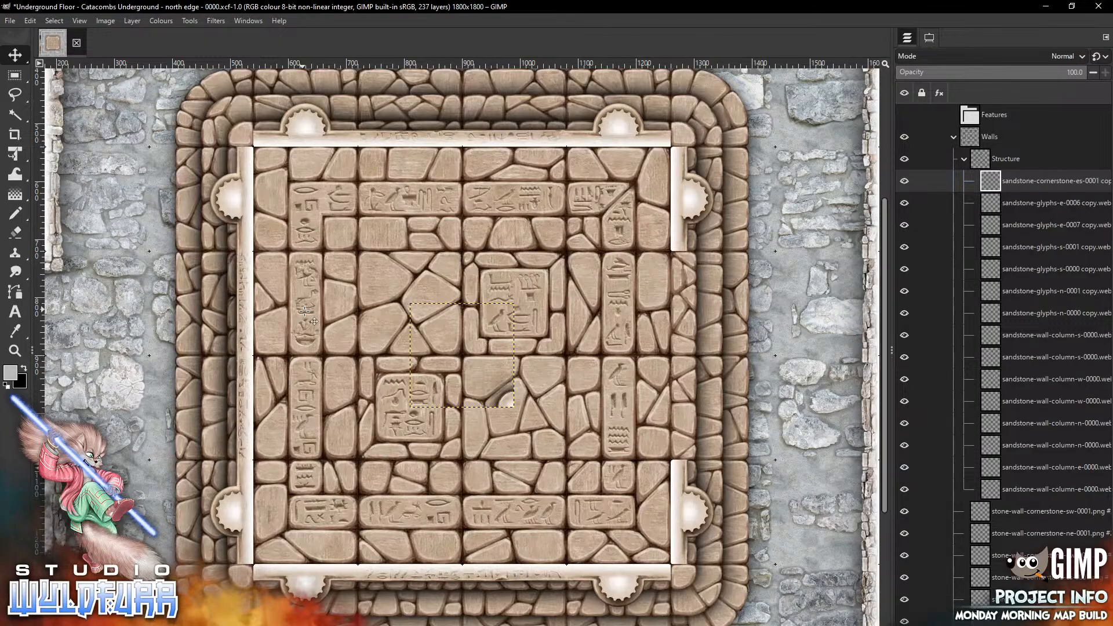
{"action": "left_click_drag", "start_coordinate": [502, 400], "coordinate": [242, 139]}
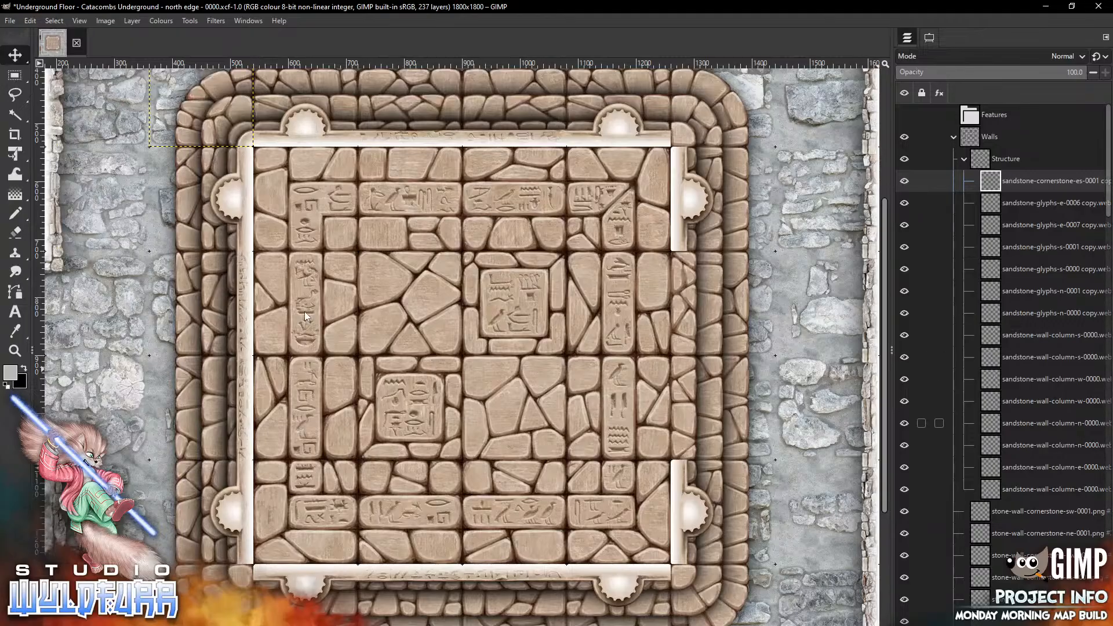
Place a sandstone-cornerstone-ne-0001 piece at the room's southwest corner
{"action": "key", "text": "alt+Tab"}
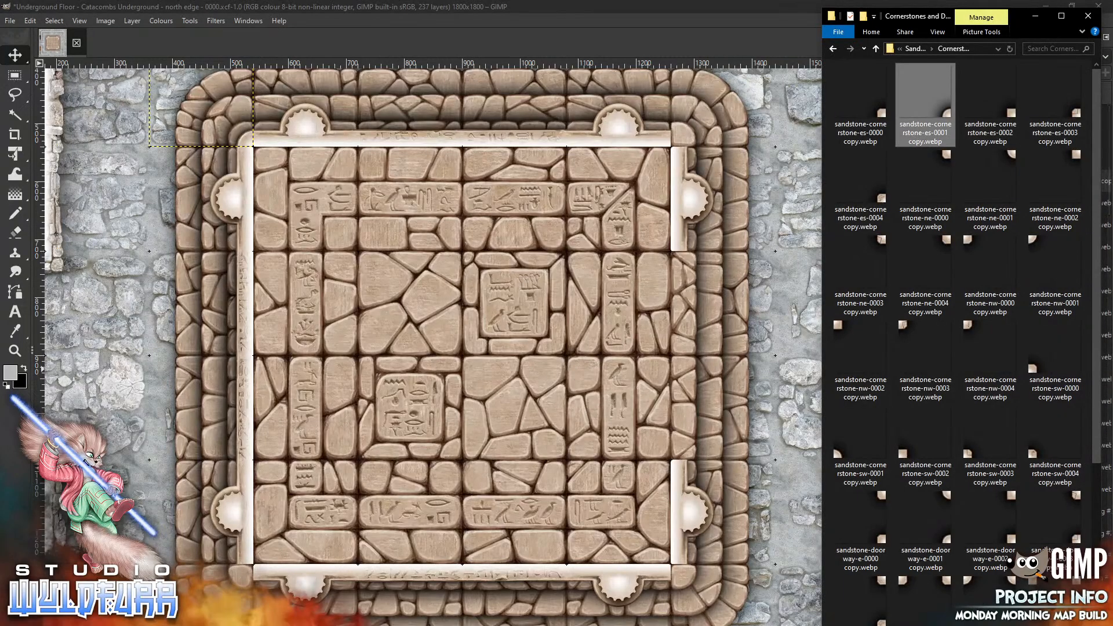
{"action": "left_click", "coordinate": [1011, 157]}
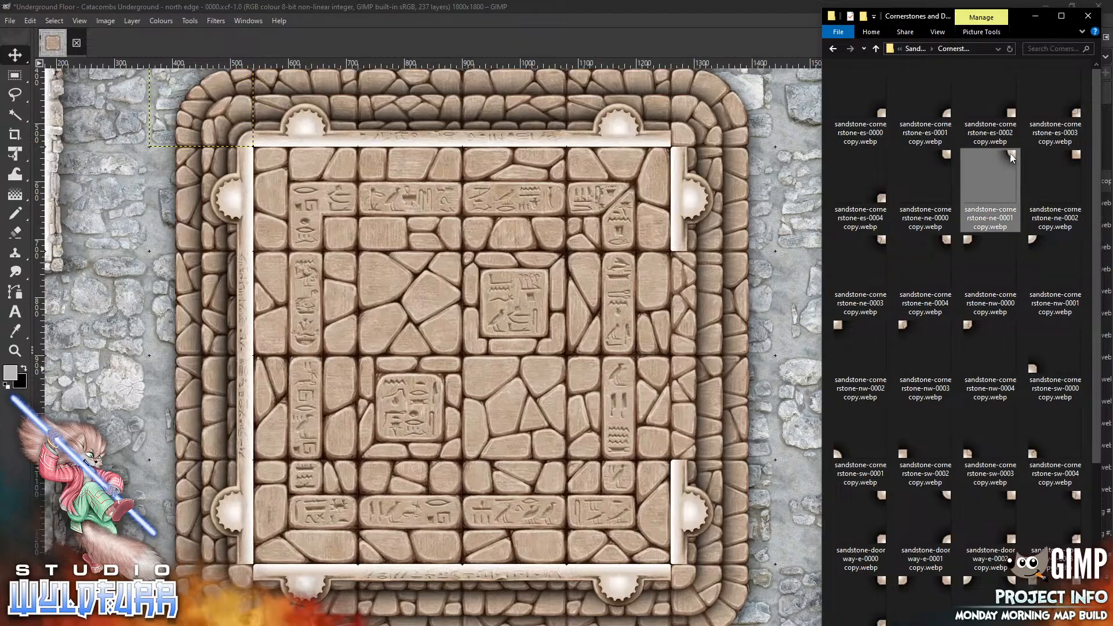
{"action": "double_click", "coordinate": [1010, 157]}
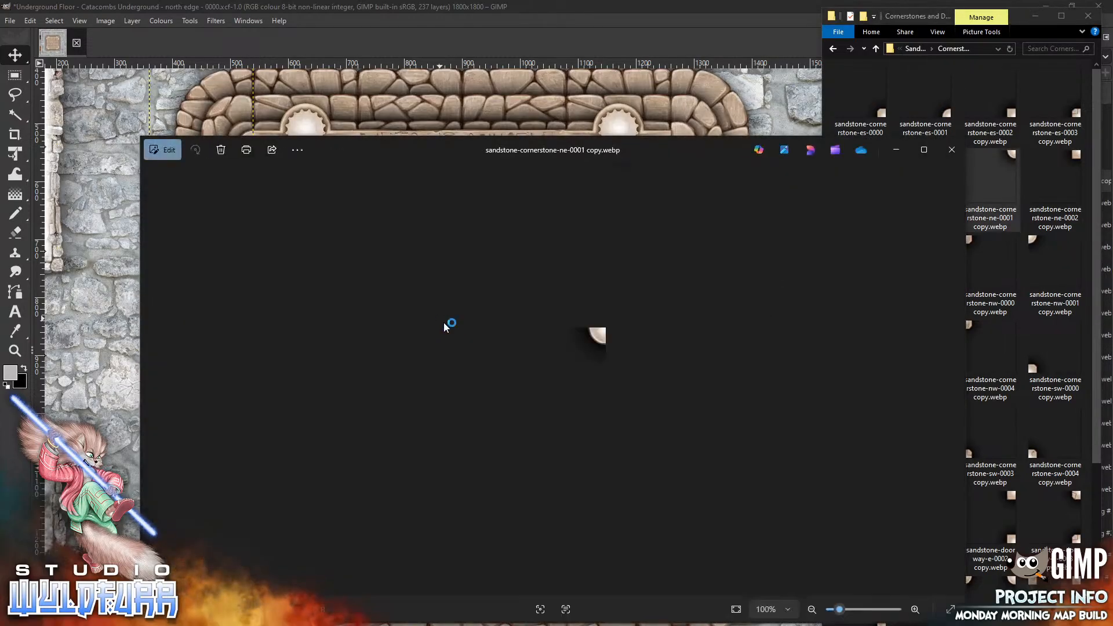
{"action": "left_click", "coordinate": [953, 151]}
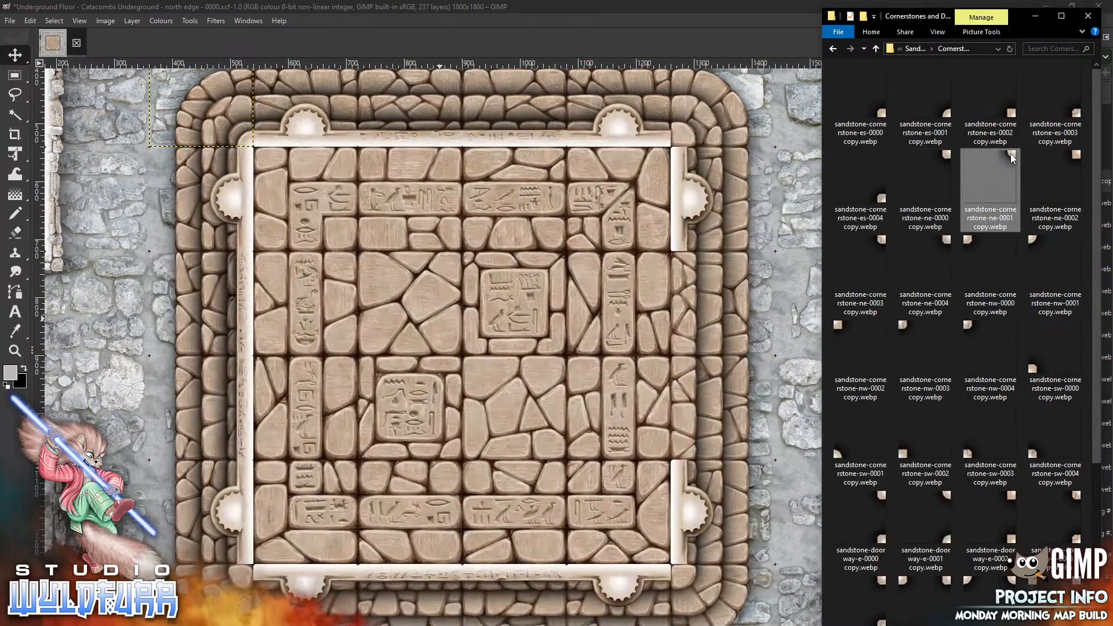
{"action": "mouse_move", "coordinate": [1010, 154]}
{"action": "left_mouse_down"}
{"action": "mouse_move", "coordinate": [471, 335]}
{"action": "mouse_move", "coordinate": [464, 326]}
{"action": "mouse_move", "coordinate": [482, 337]}
{"action": "mouse_move", "coordinate": [261, 577]}
{"action": "mouse_move", "coordinate": [243, 574]}
{"action": "left_mouse_up"}
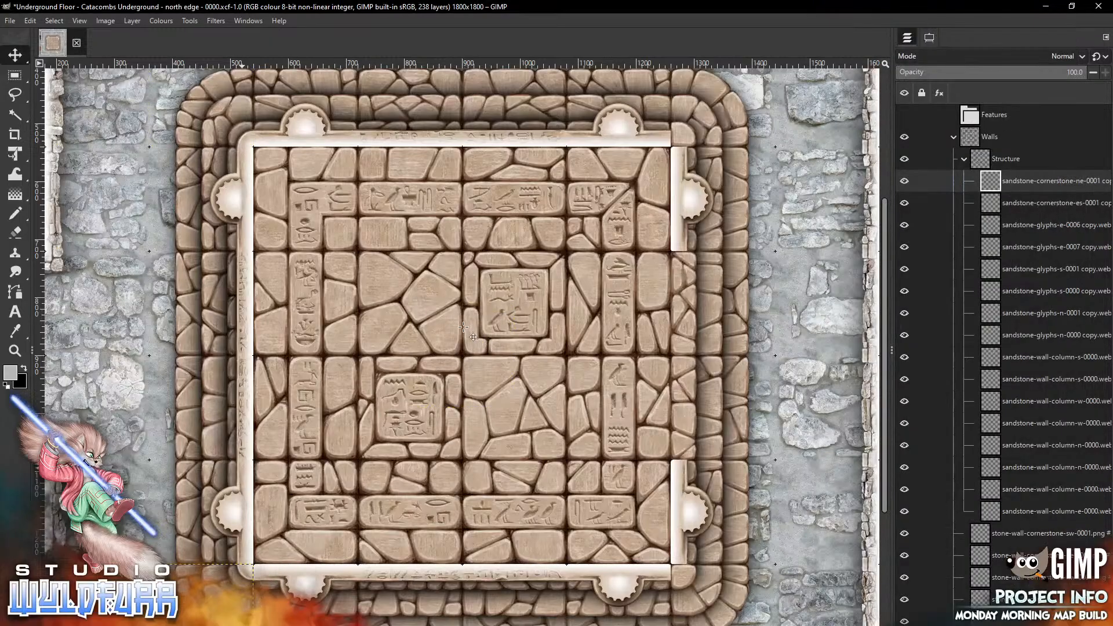
{"action": "key", "text": "alt+Tab"}
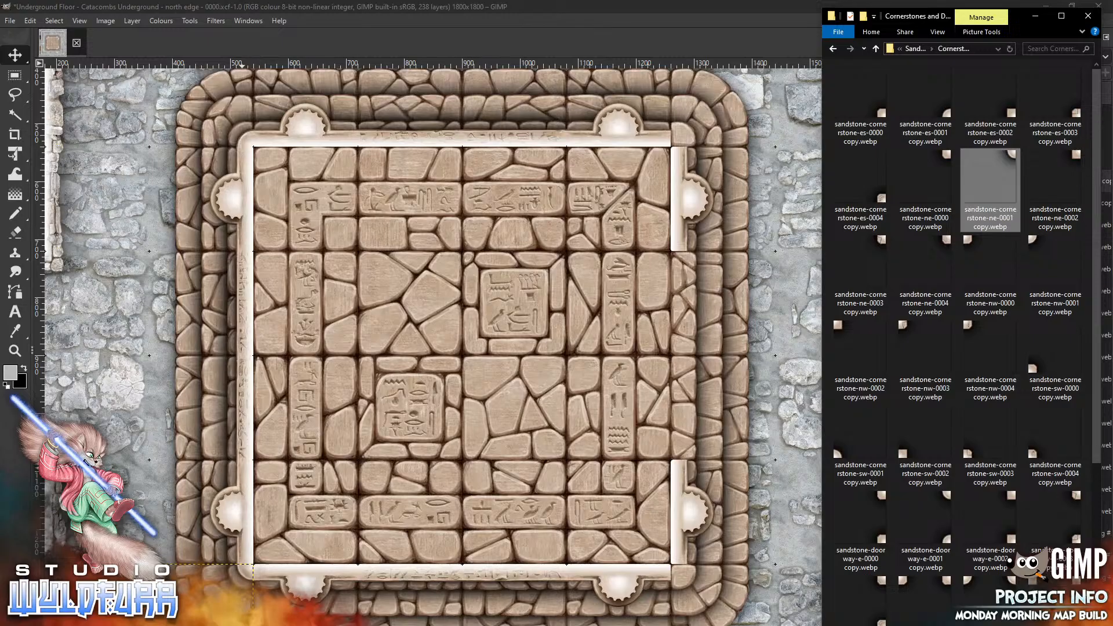
Place another sandstone-cornerstone-ne-0001 piece at the room's southeast corner
{"action": "left_click", "coordinate": [446, 341]}
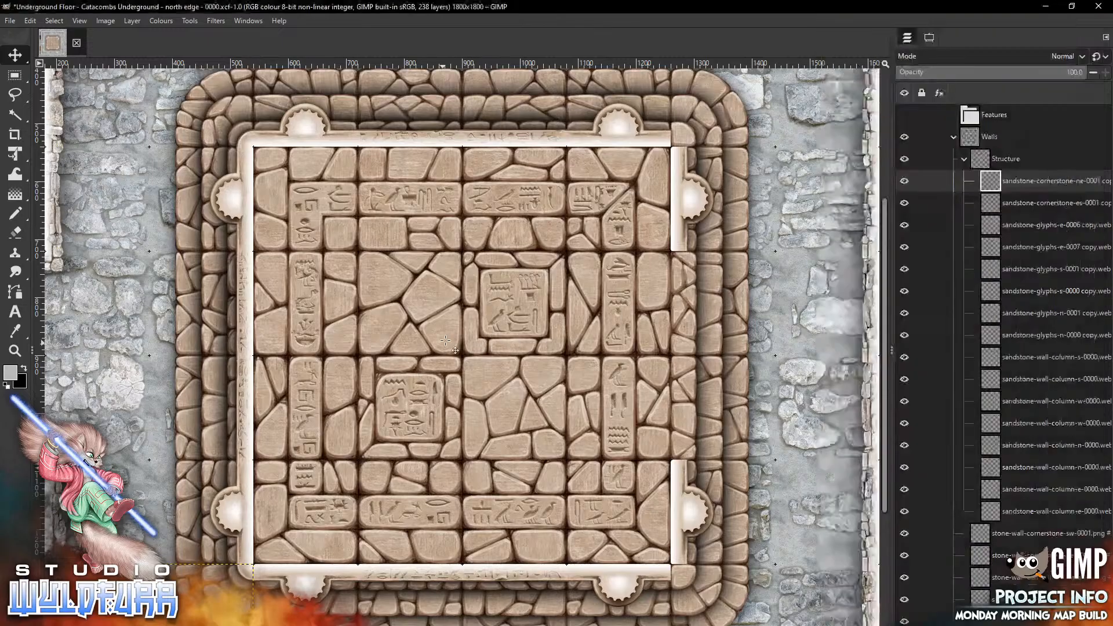
{"action": "mouse_move", "coordinate": [414, 316]}
{"action": "left_mouse_down"}
{"action": "mouse_move", "coordinate": [453, 415]}
{"action": "mouse_move", "coordinate": [697, 607]}
{"action": "mouse_move", "coordinate": [671, 576]}
{"action": "left_mouse_up"}
Drop a sandstone-cornerstone-sw-0001 piece onto the map and move it to the room's northeast corner
{"action": "key", "text": "alt+Tab"}
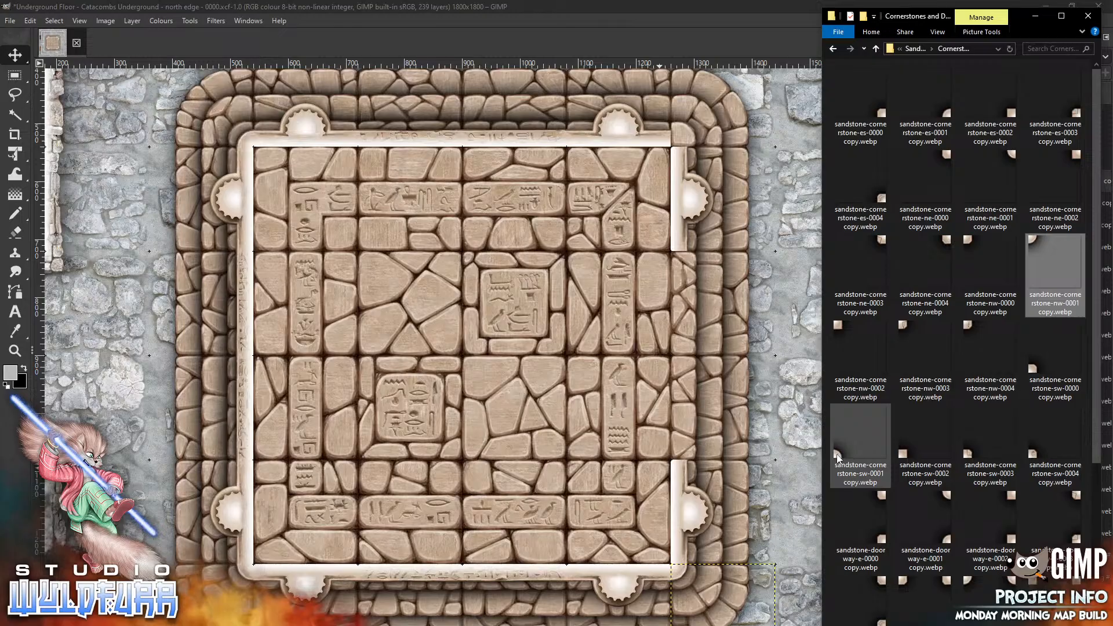
{"action": "left_click_drag", "start_coordinate": [837, 458], "coordinate": [800, 440]}
{"action": "left_click_drag", "start_coordinate": [396, 370], "coordinate": [396, 369]}
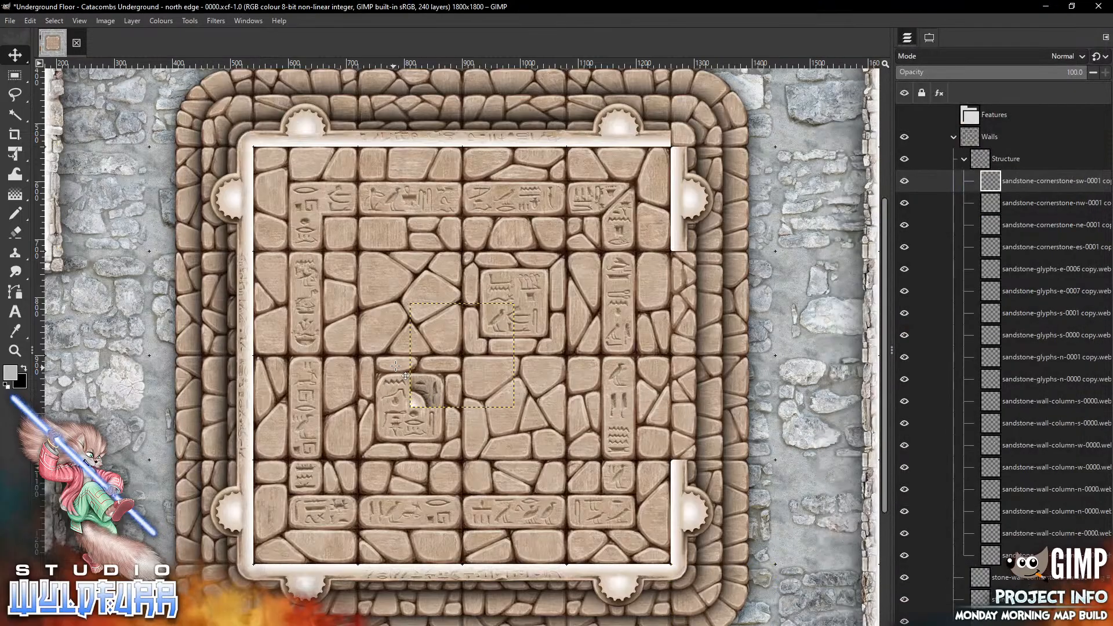
{"action": "left_click_drag", "start_coordinate": [695, 137], "coordinate": [676, 143]}
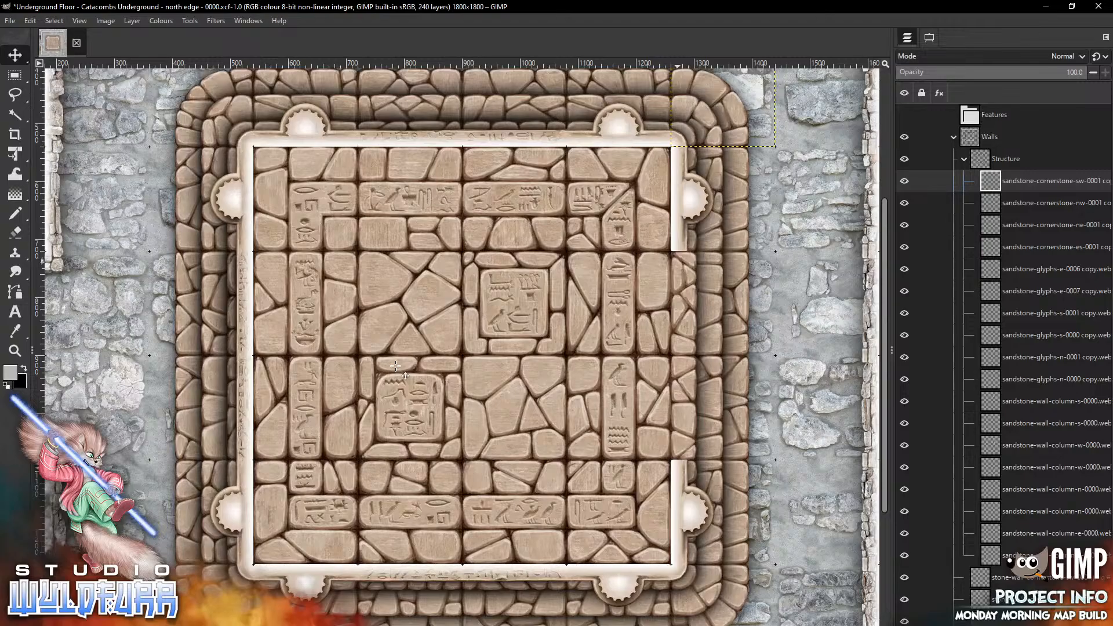
Navigate up to the Raw Art Edition folder and open the Door Overlays folder
{"action": "key", "text": "alt+Tab"}
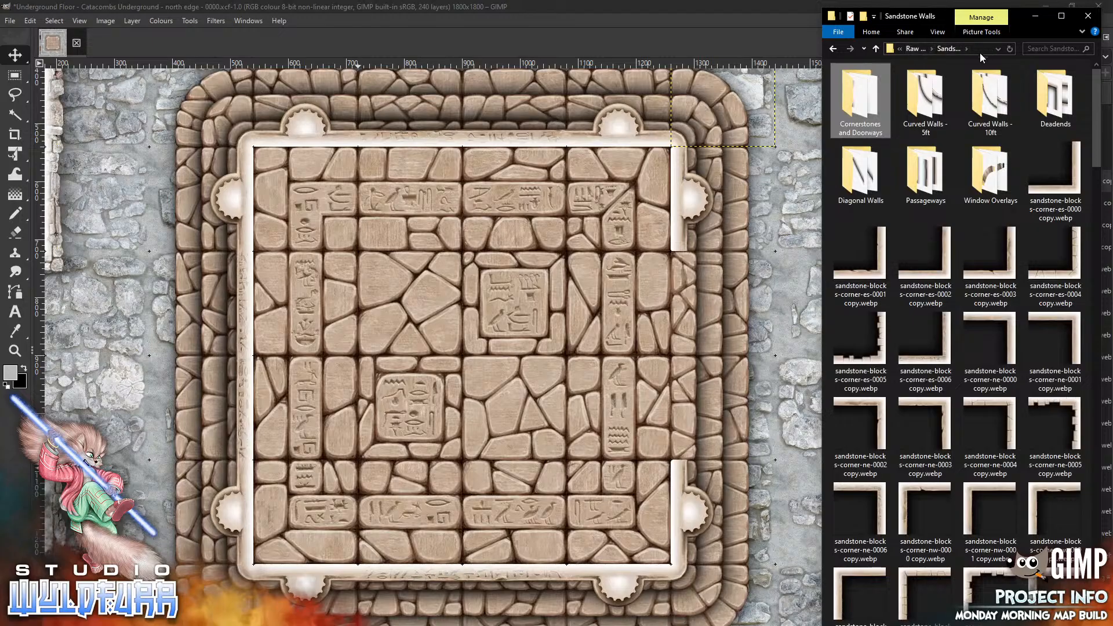
{"action": "left_click", "coordinate": [899, 48]}
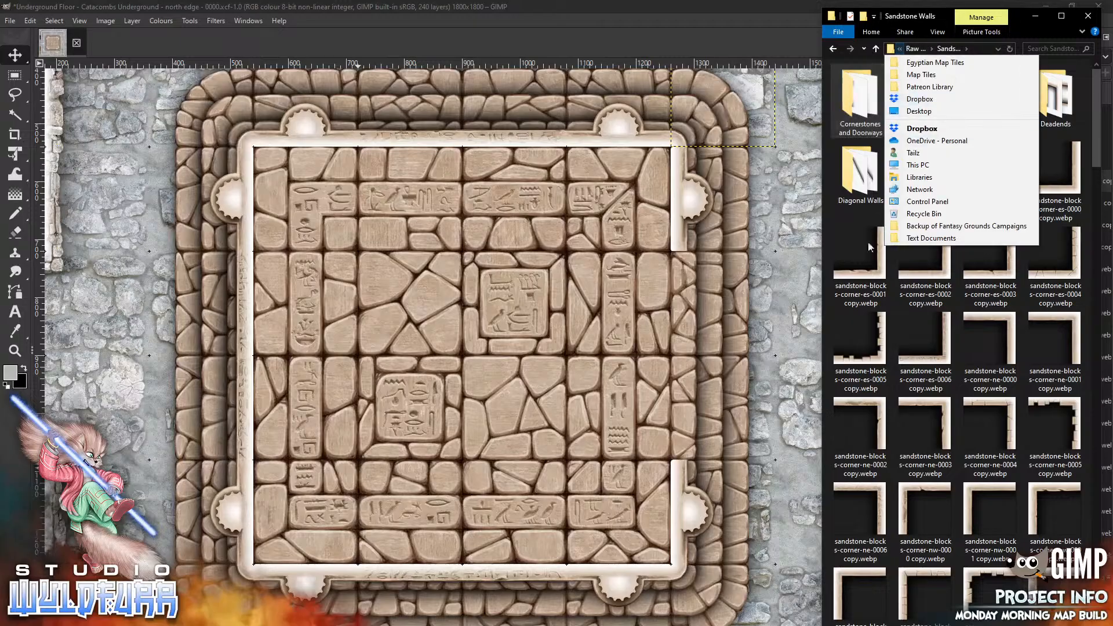
{"action": "left_click", "coordinate": [930, 49]}
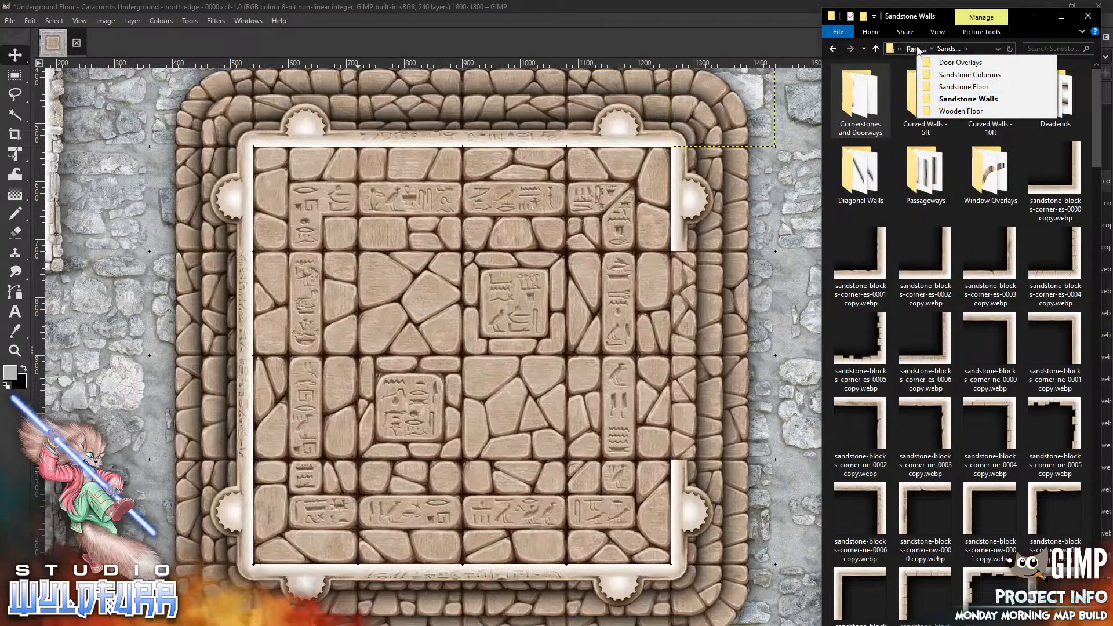
{"action": "left_click", "coordinate": [925, 359]}
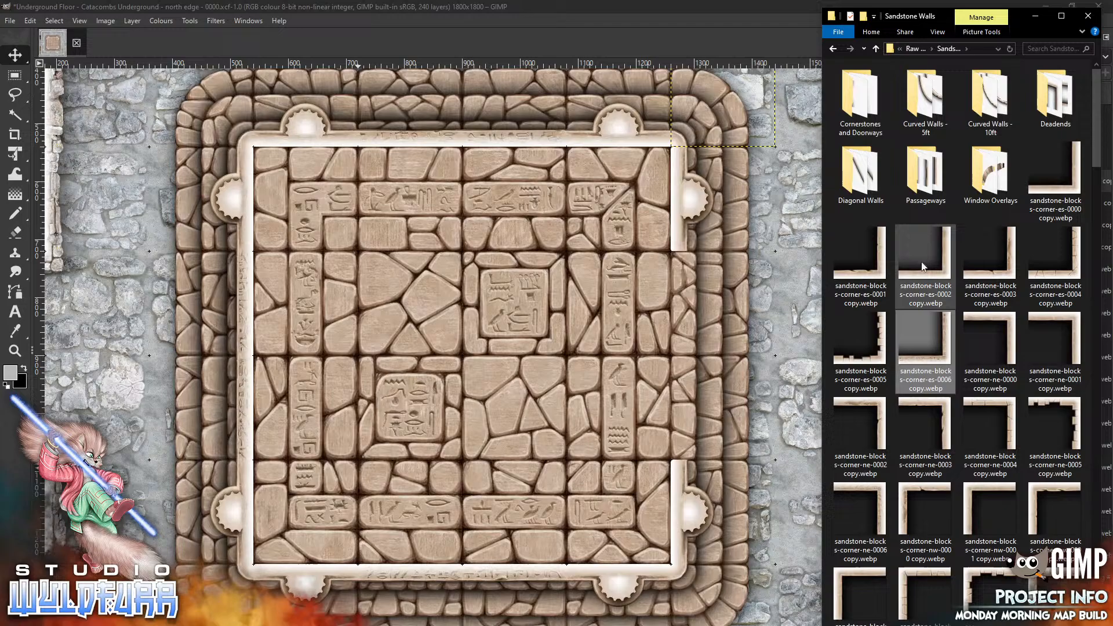
{"action": "left_click", "coordinate": [876, 49]}
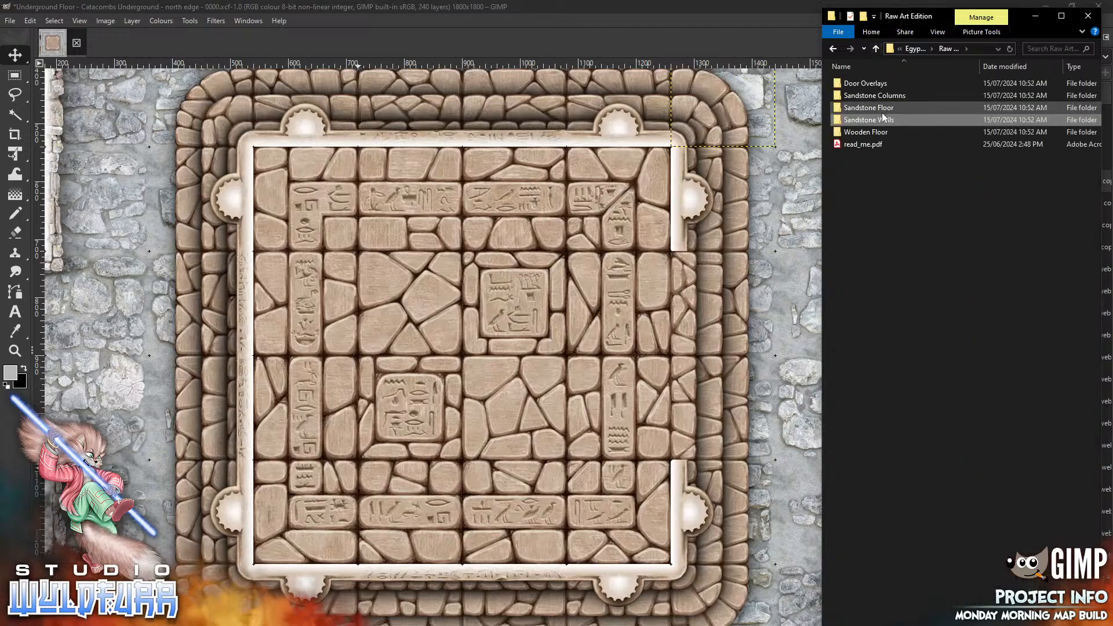
{"action": "double_click", "coordinate": [885, 83]}
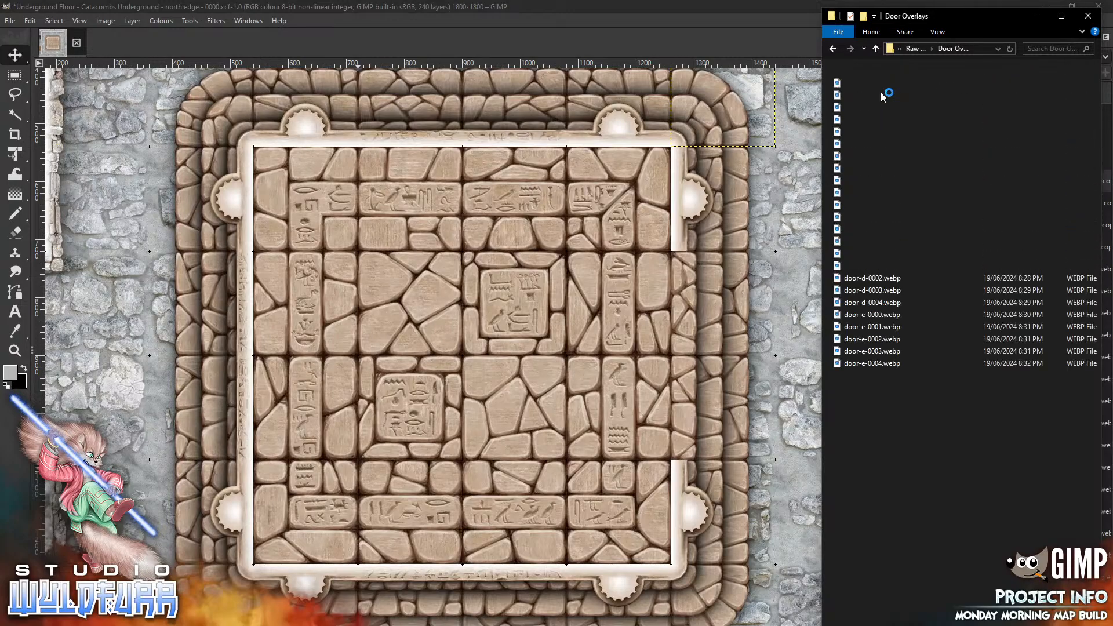
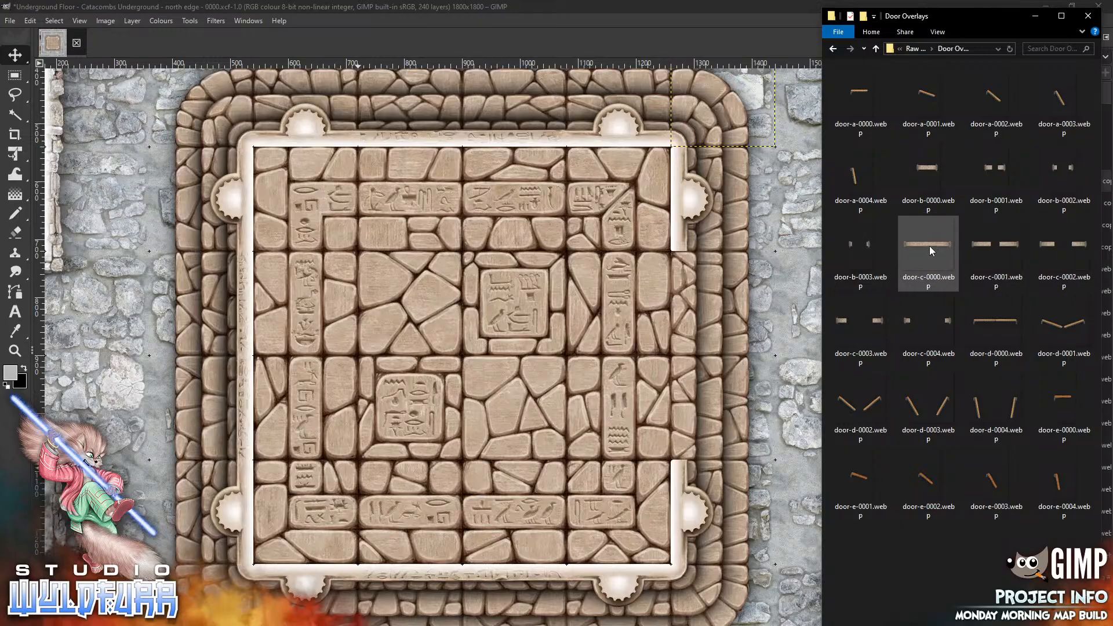
Add the door-d-0000 overlay, rotate it 90° clockwise, and move it into the room's east wall opening
{"action": "left_click_drag", "start_coordinate": [984, 319], "coordinate": [535, 354]}
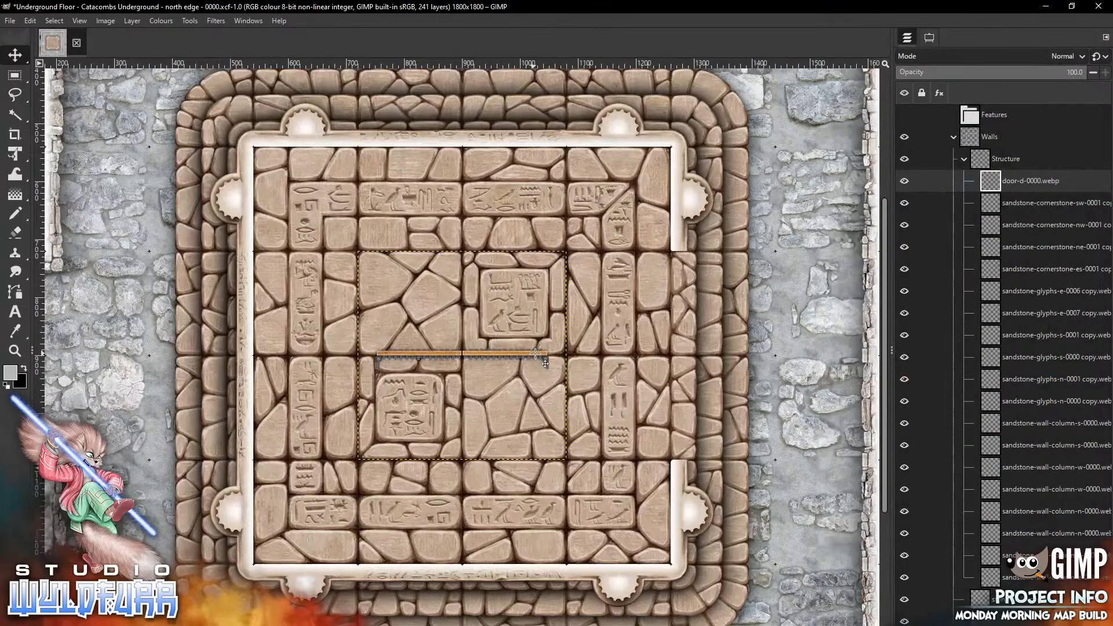
{"action": "left_click", "coordinate": [132, 20]}
{"action": "mouse_move", "coordinate": [192, 166]}
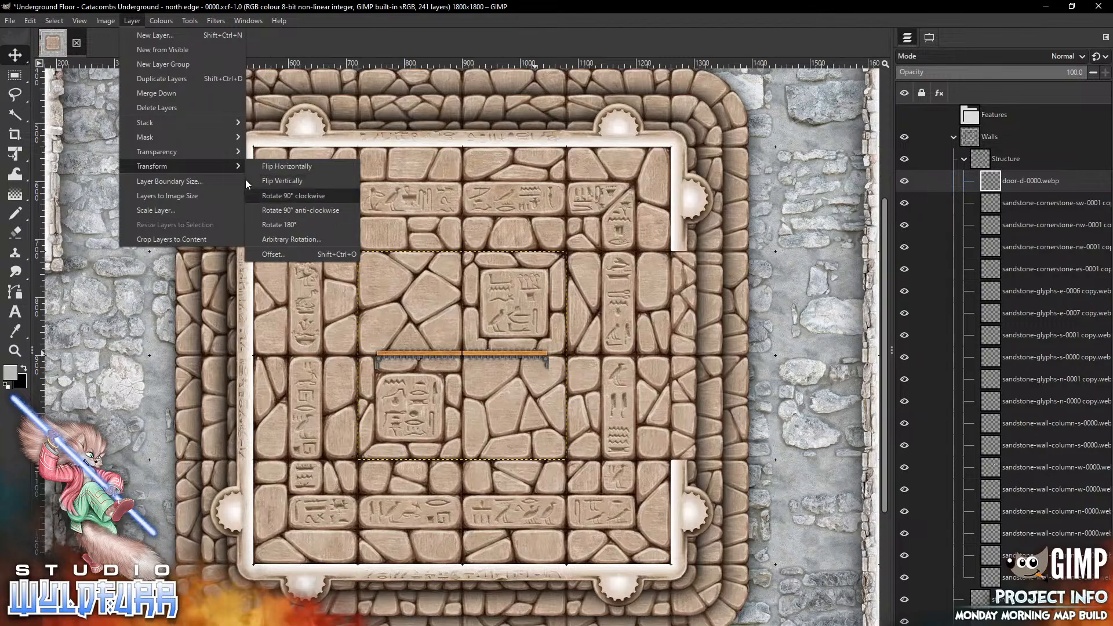
{"action": "left_click", "coordinate": [316, 198]}
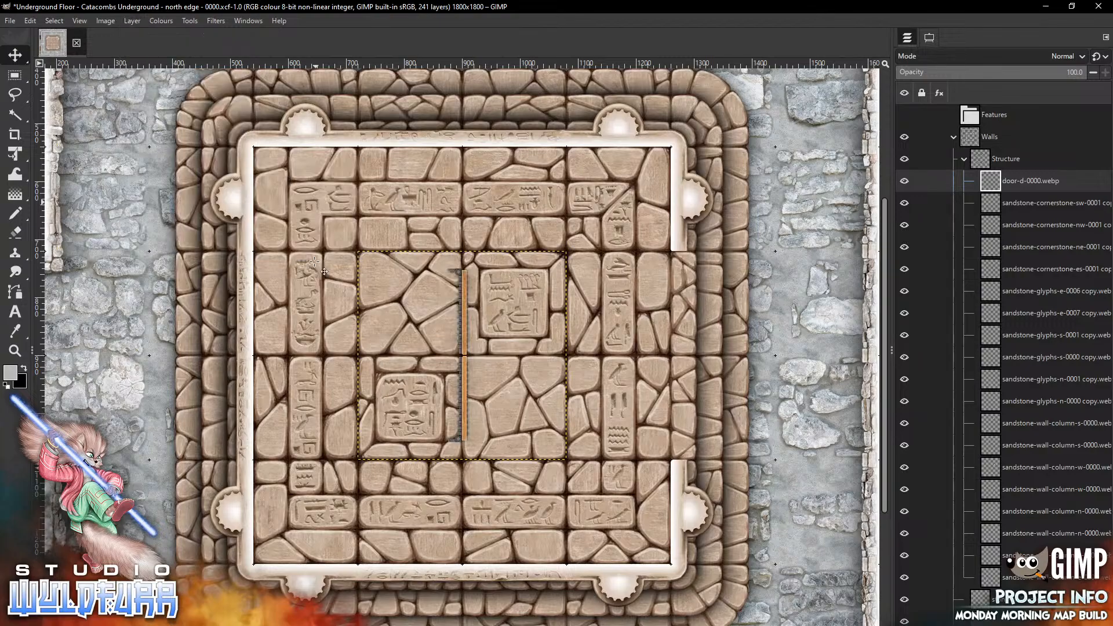
{"action": "left_click_drag", "start_coordinate": [465, 282], "coordinate": [673, 283]}
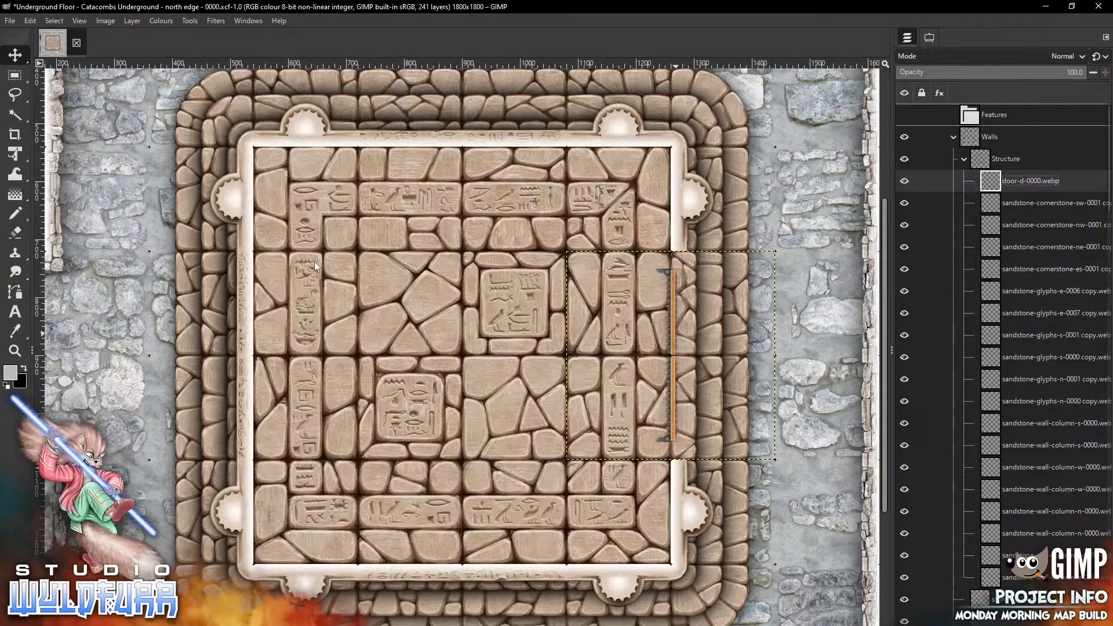
Move the door-d-0000 layer into the Features group and make the layer and group visible
{"action": "left_click_drag", "start_coordinate": [1030, 181], "coordinate": [995, 115]}
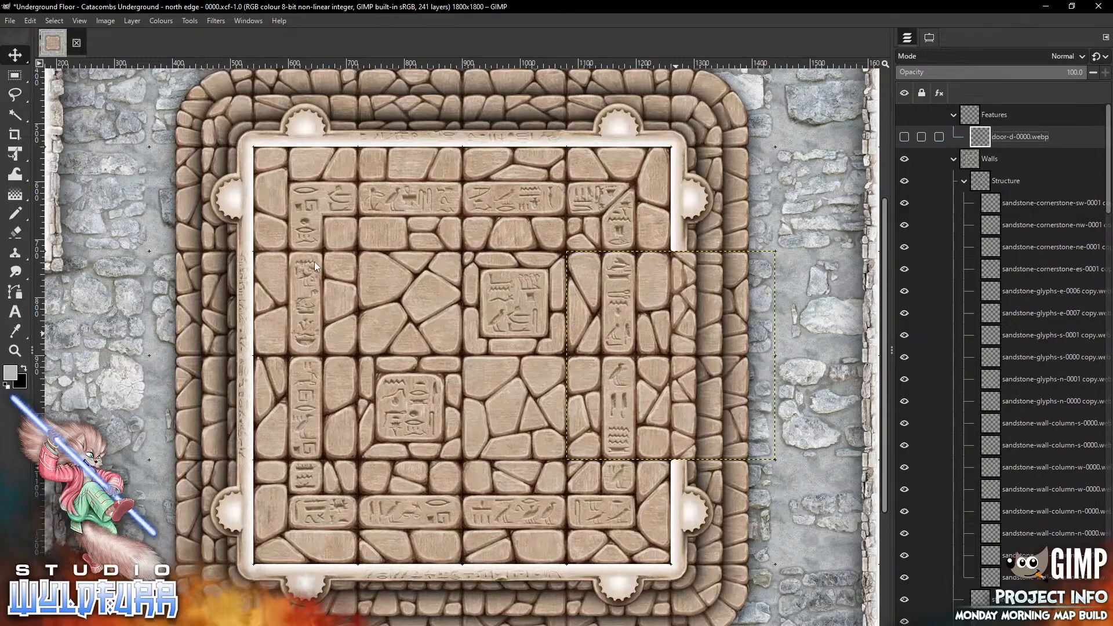
{"action": "left_click", "coordinate": [905, 137]}
{"action": "left_click", "coordinate": [904, 114]}
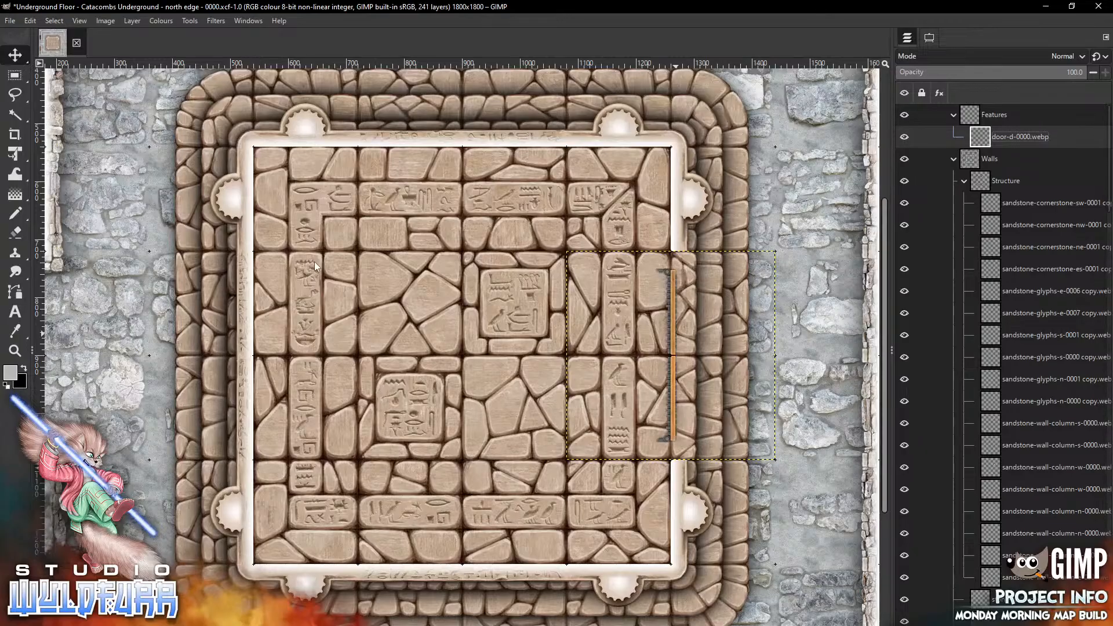
Select the top Structure layer and open the Sandstone Walls > Cornerstones and Doorways folder
{"action": "left_click", "coordinate": [1044, 203]}
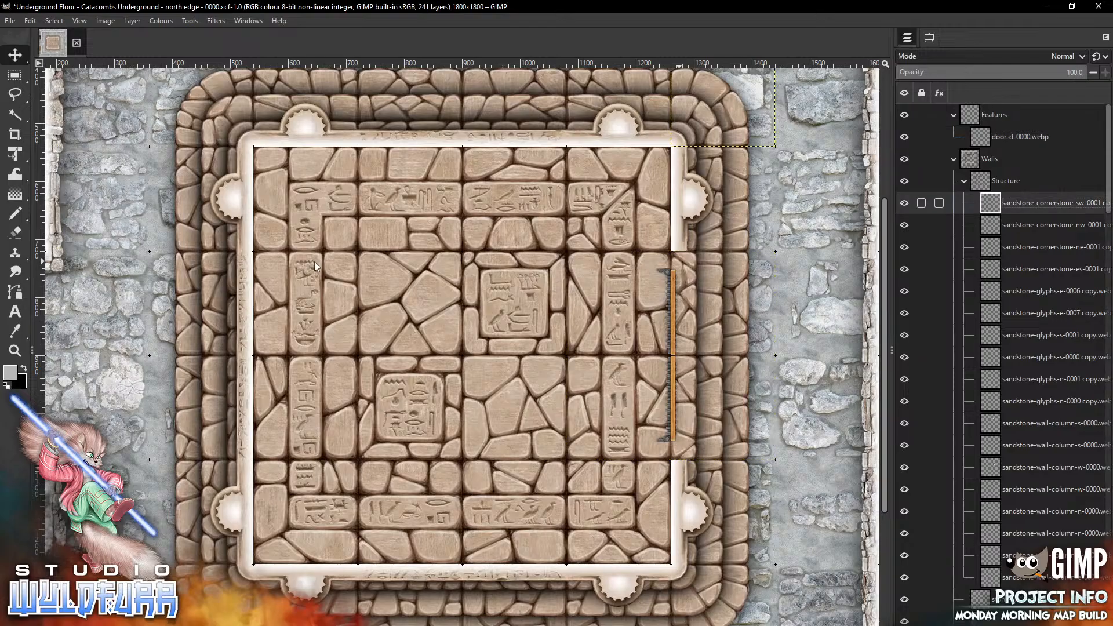
{"action": "key", "text": "alt+Tab"}
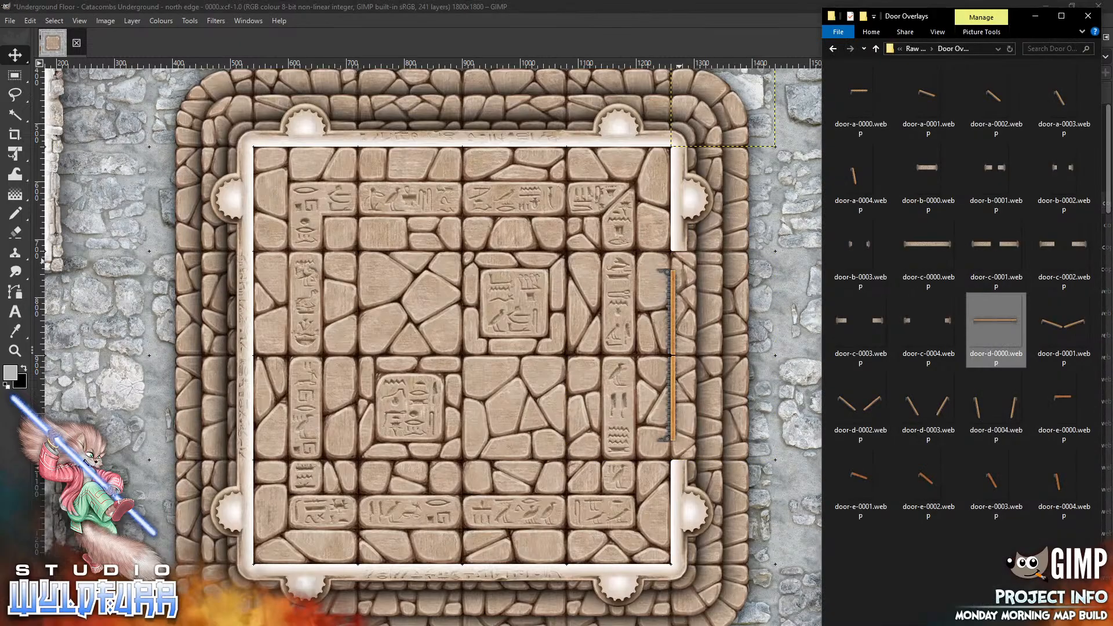
{"action": "left_click", "coordinate": [916, 48]}
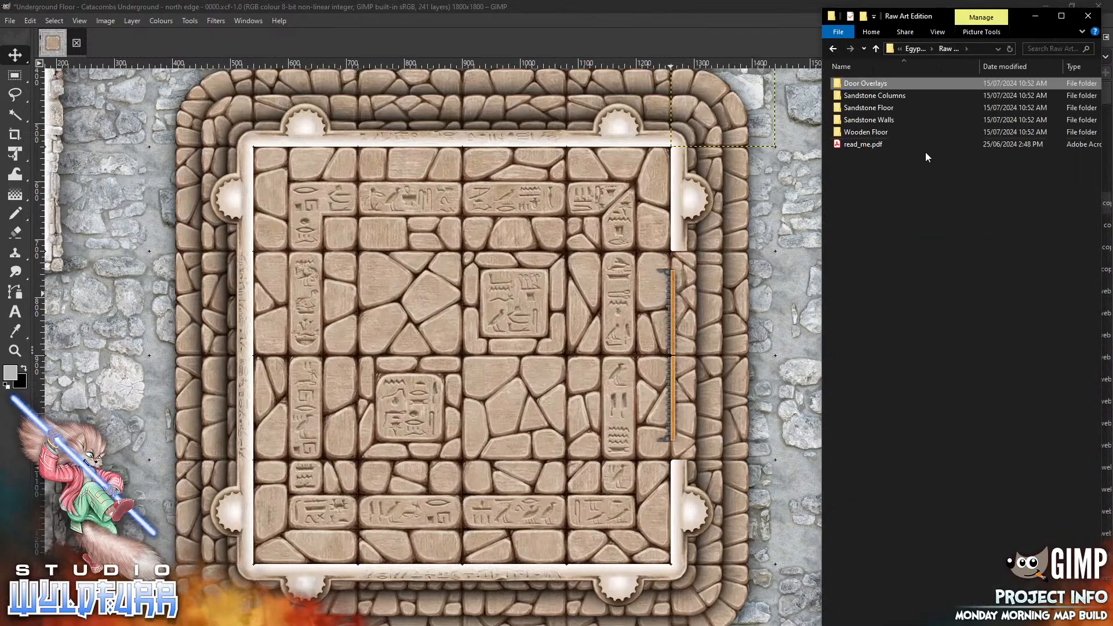
{"action": "double_click", "coordinate": [893, 120]}
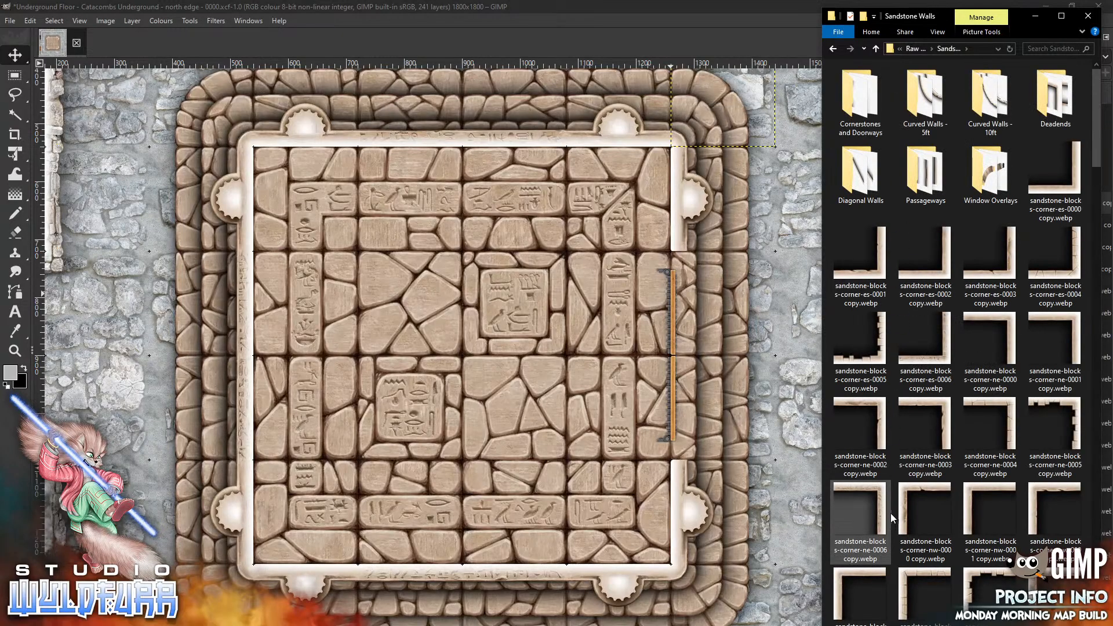
{"action": "double_click", "coordinate": [862, 100]}
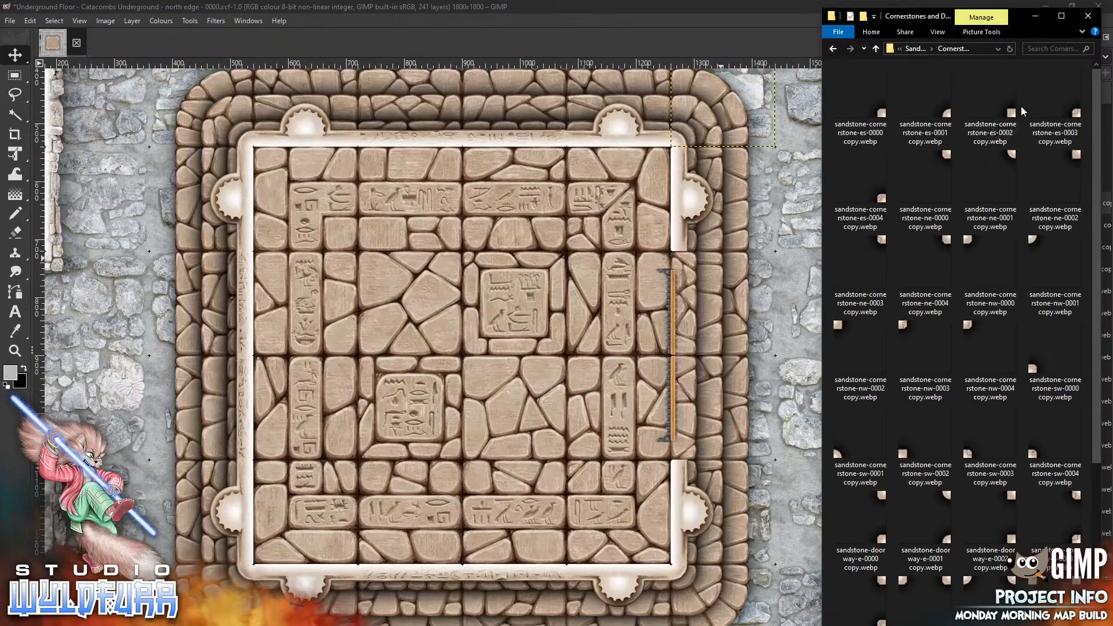
Place a sandstone-cornerstone-es-0002 piece at the southern end of the east door opening
{"action": "left_click", "coordinate": [508, 268]}
{"action": "mouse_move", "coordinate": [507, 397]}
{"action": "left_mouse_down"}
{"action": "mouse_move", "coordinate": [614, 578]}
{"action": "mouse_move", "coordinate": [662, 449]}
{"action": "left_mouse_up"}
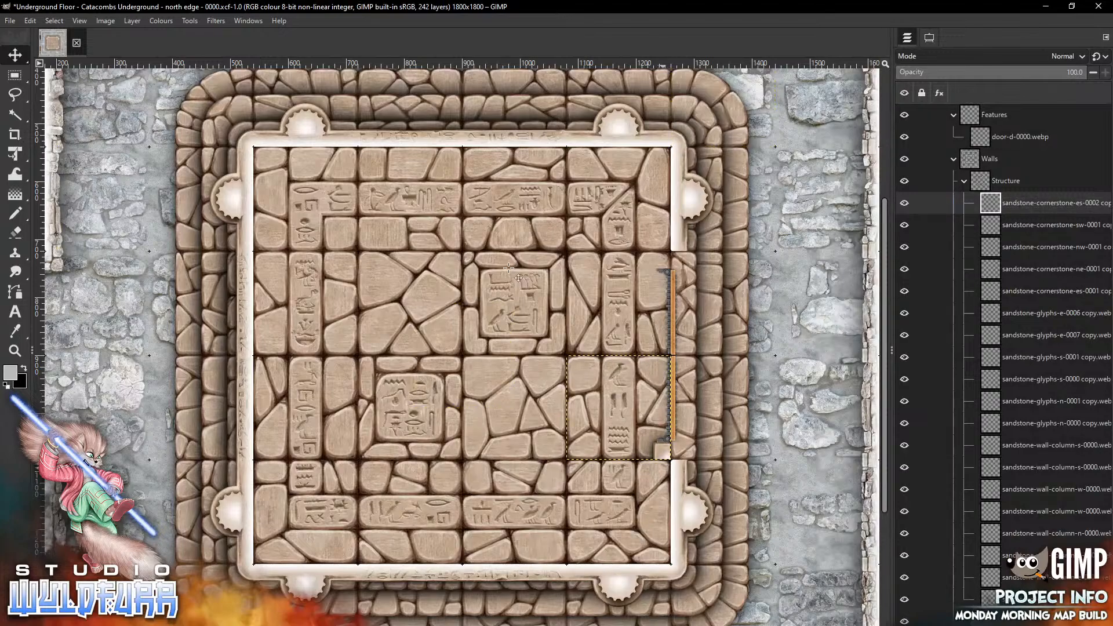
Place a sandstone-cornerstone-ne-0002 piece at the northern end of the east door opening
{"action": "key", "text": "alt+Tab"}
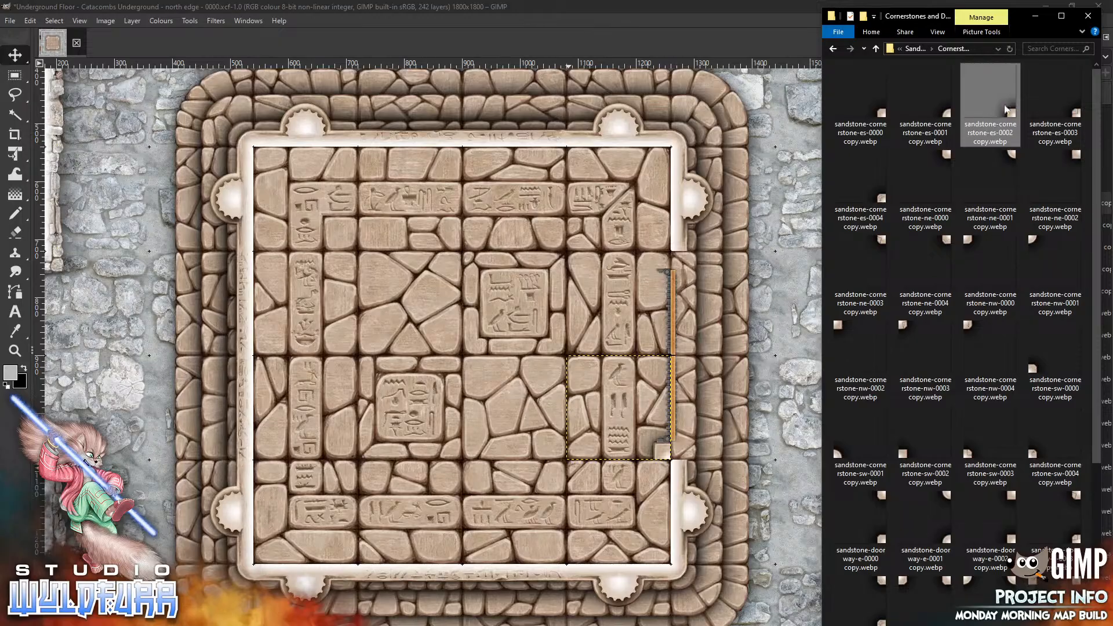
{"action": "left_click", "coordinate": [1073, 157]}
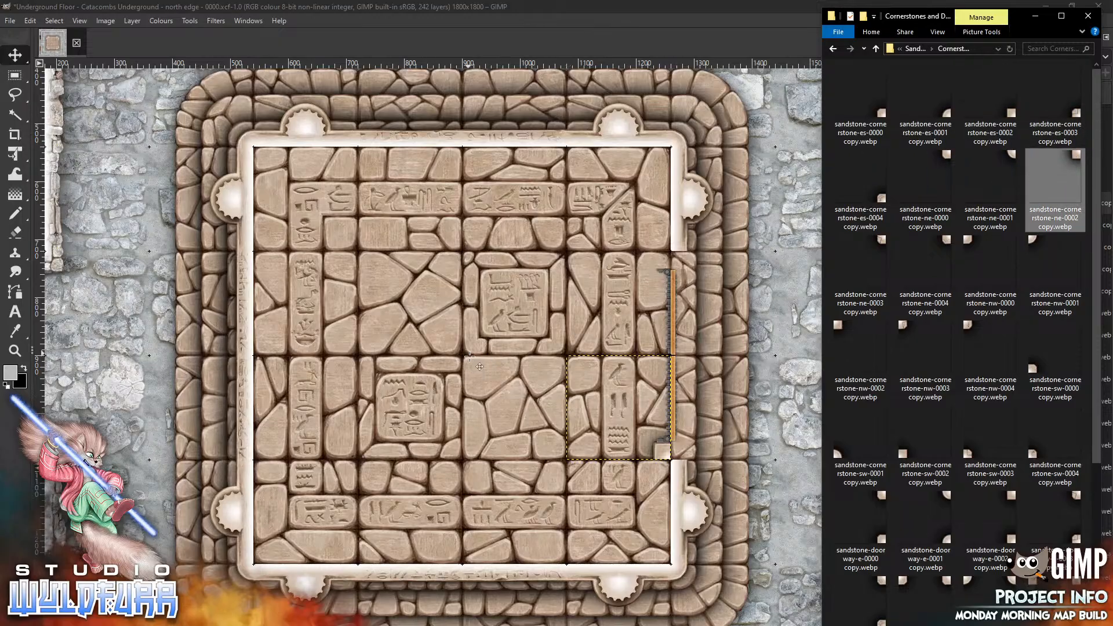
{"action": "left_click_drag", "start_coordinate": [470, 356], "coordinate": [470, 357]}
{"action": "left_click_drag", "start_coordinate": [504, 316], "coordinate": [665, 264]}
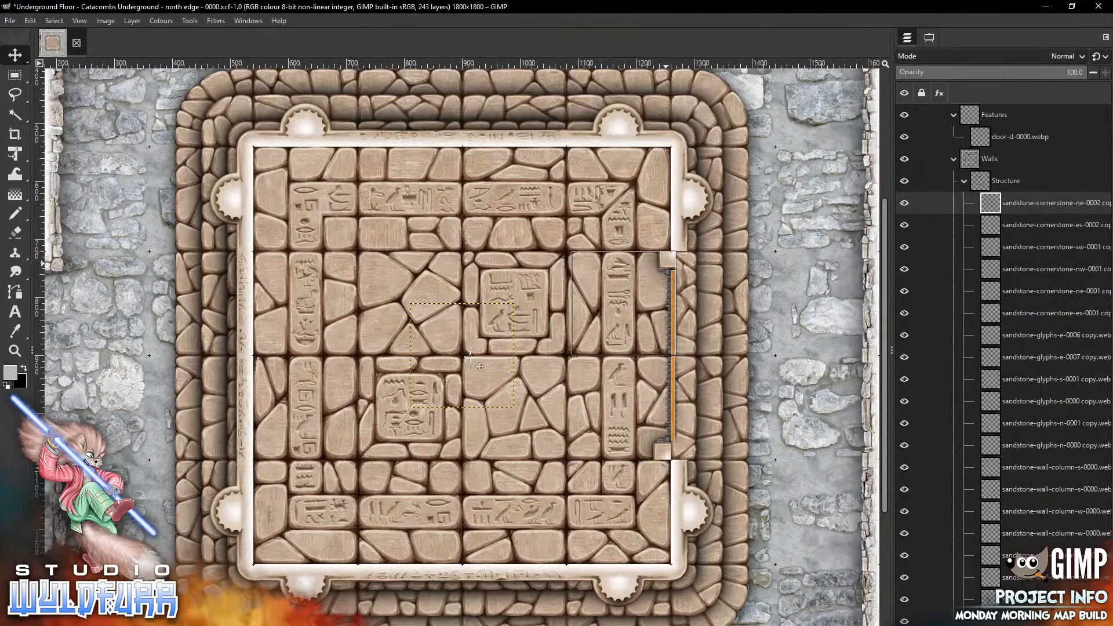
{"action": "left_click_drag", "start_coordinate": [624, 304], "coordinate": [619, 303]}
Place a sandstone-cornerstone-nw-0002 piece on the outer side of the east opening's northern end
{"action": "key", "text": "alt+Tab"}
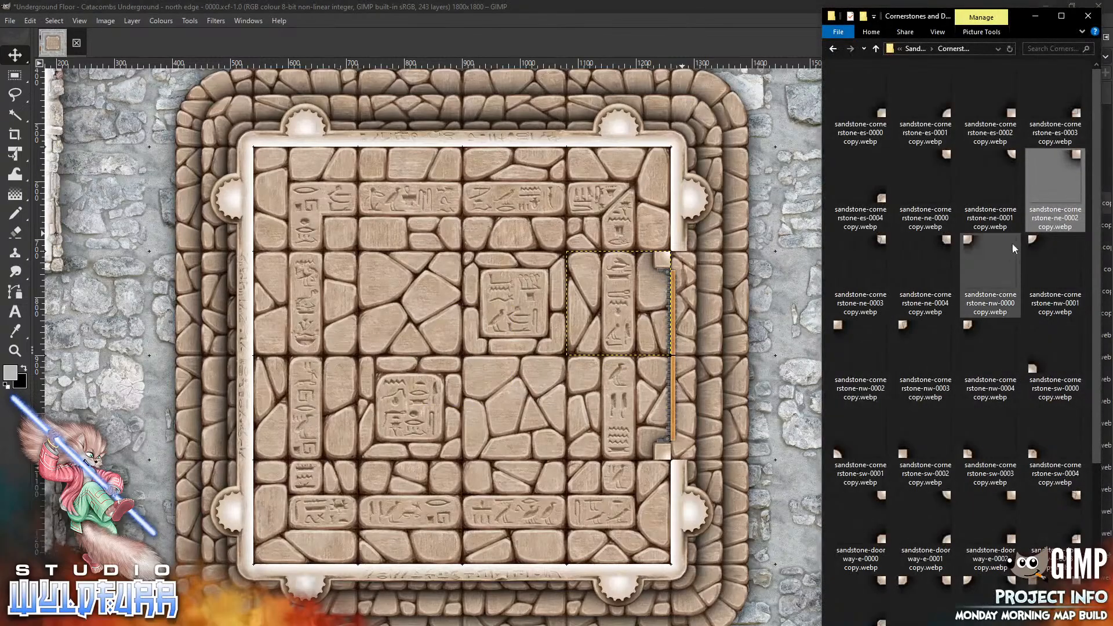
{"action": "left_click_drag", "start_coordinate": [840, 325], "coordinate": [485, 398]}
{"action": "mouse_move", "coordinate": [417, 312]}
{"action": "left_mouse_down"}
{"action": "mouse_move", "coordinate": [636, 319]}
{"action": "mouse_move", "coordinate": [678, 260]}
{"action": "left_mouse_up"}
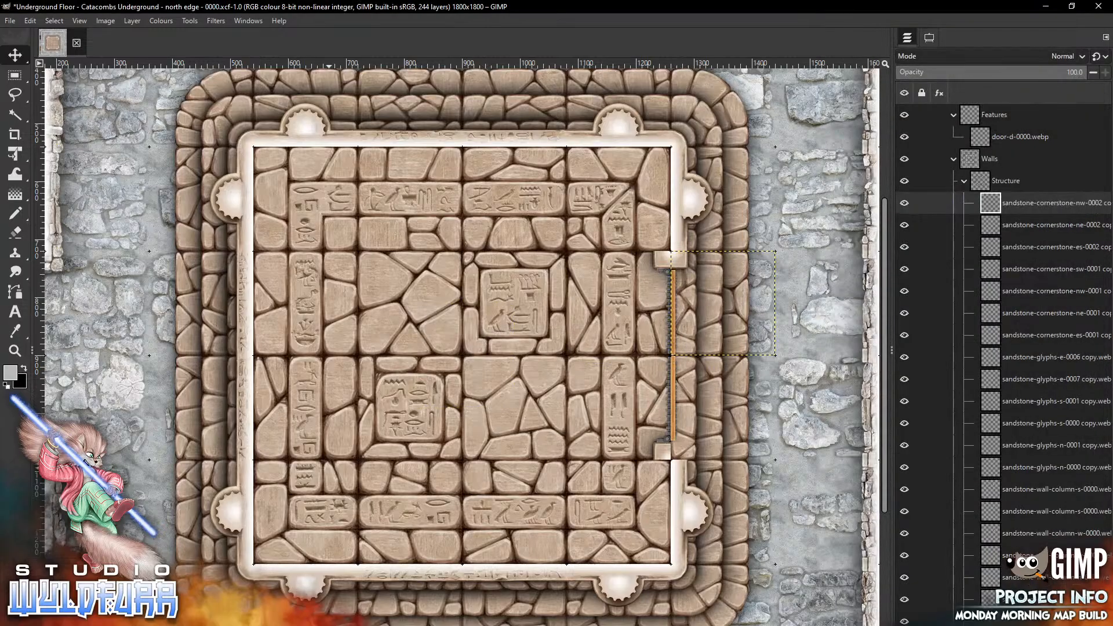
Place a sandstone-cornerstone-sw-0002 piece on the outer side of the east opening's southern end
{"action": "key", "text": "alt+Tab"}
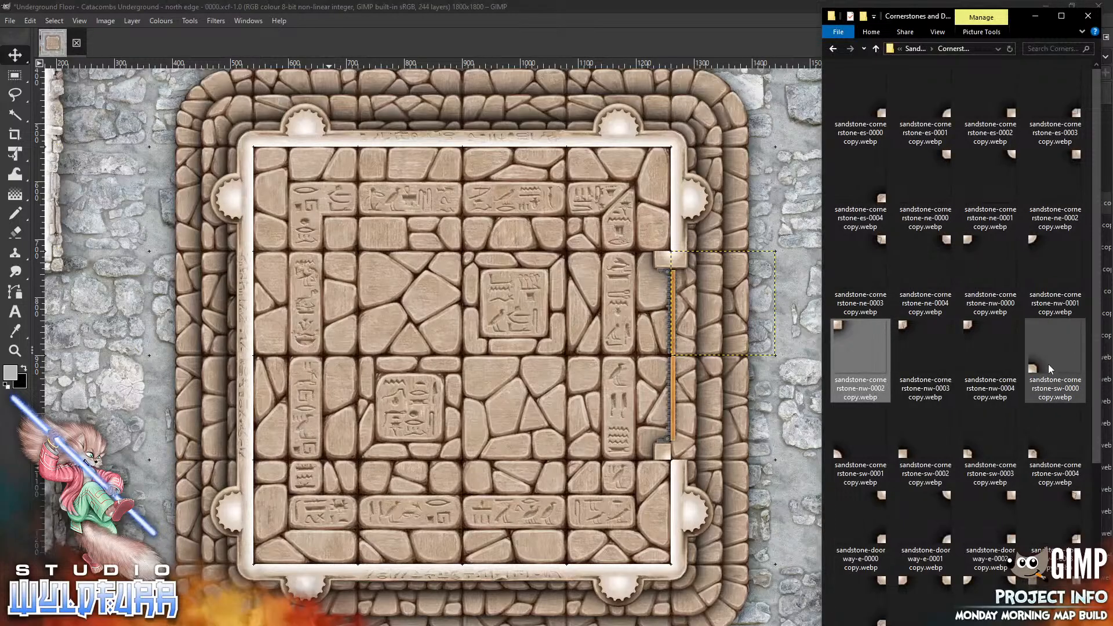
{"action": "left_click_drag", "start_coordinate": [926, 447], "coordinate": [569, 429]}
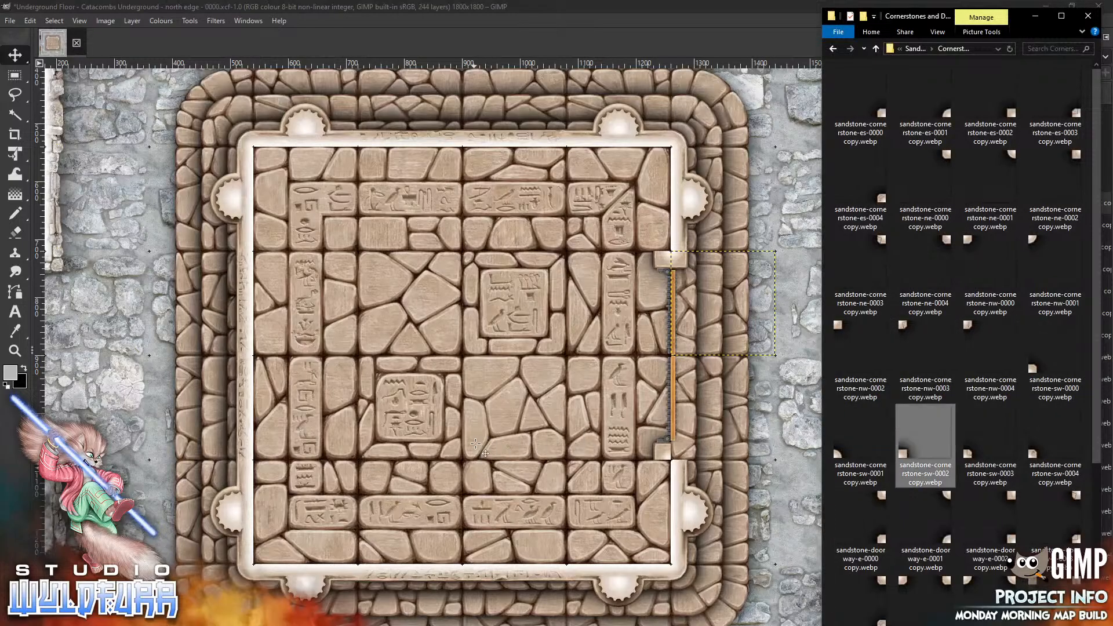
{"action": "left_click_drag", "start_coordinate": [475, 443], "coordinate": [475, 443]}
{"action": "left_click_drag", "start_coordinate": [421, 402], "coordinate": [684, 455]}
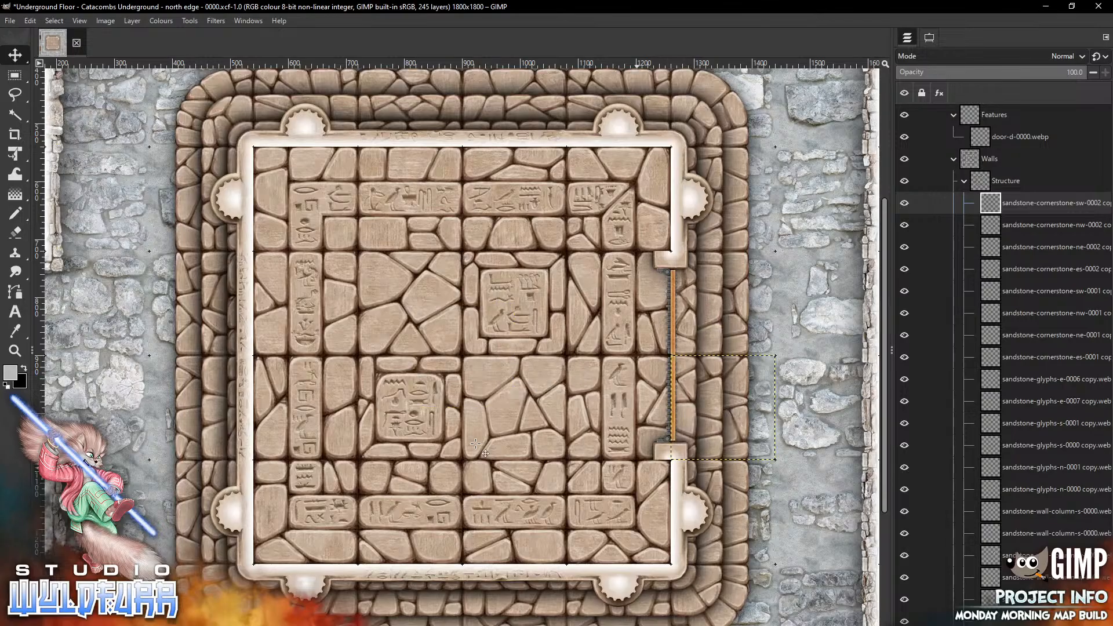
Open the Deadends folder, preview sandstone-glyphs-deadend-n-0000, and place it in the room's northeast corner section
{"action": "key", "text": "alt+Tab"}
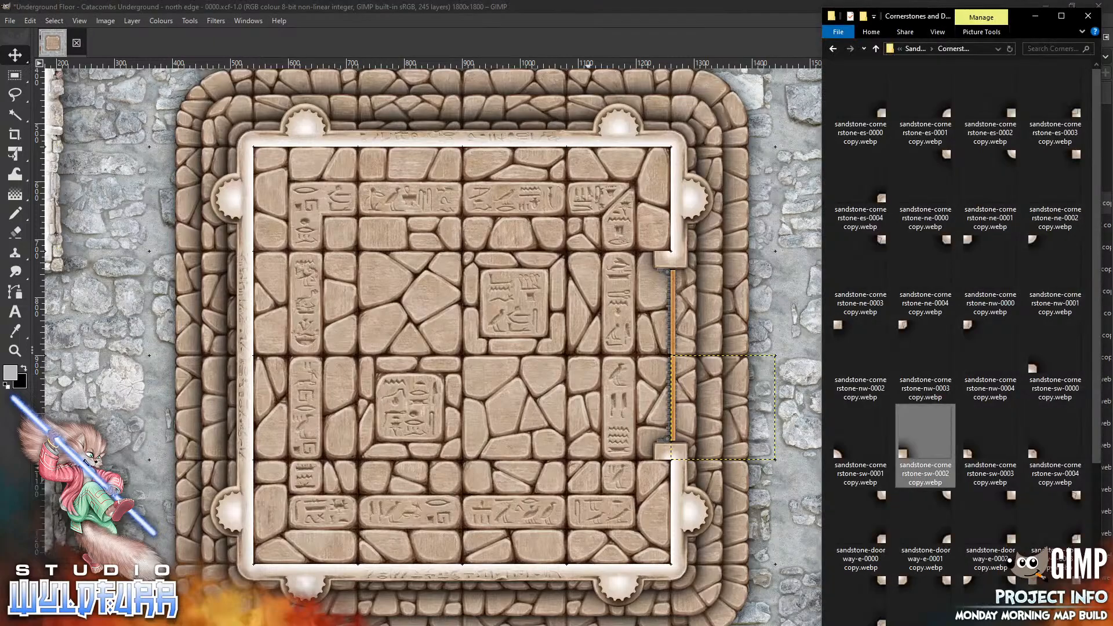
{"action": "left_click", "coordinate": [916, 49]}
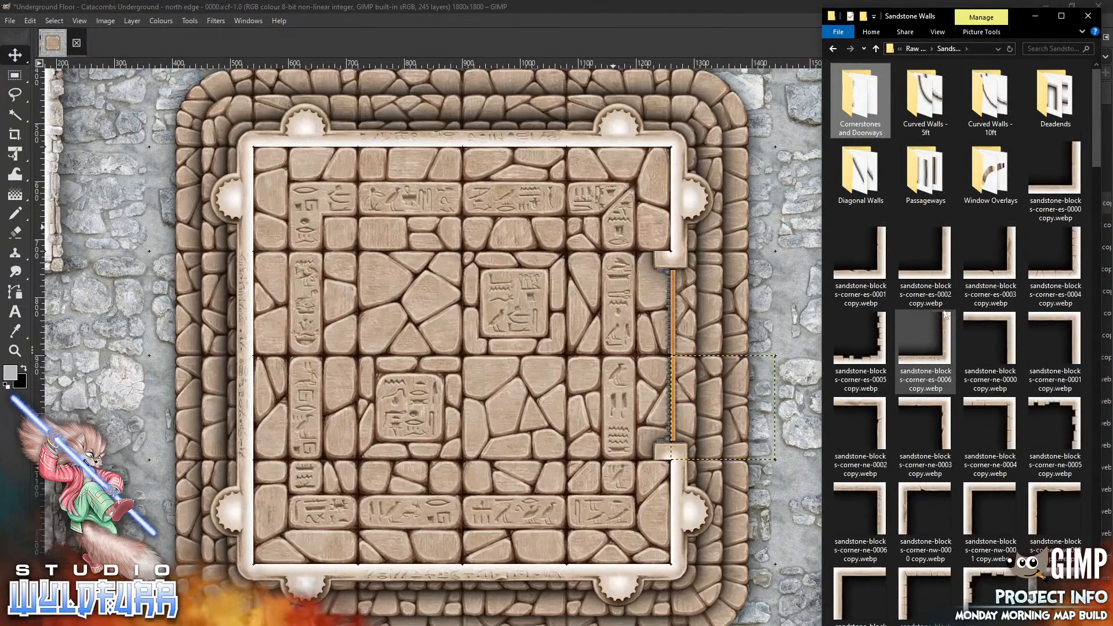
{"action": "left_click", "coordinate": [1054, 100]}
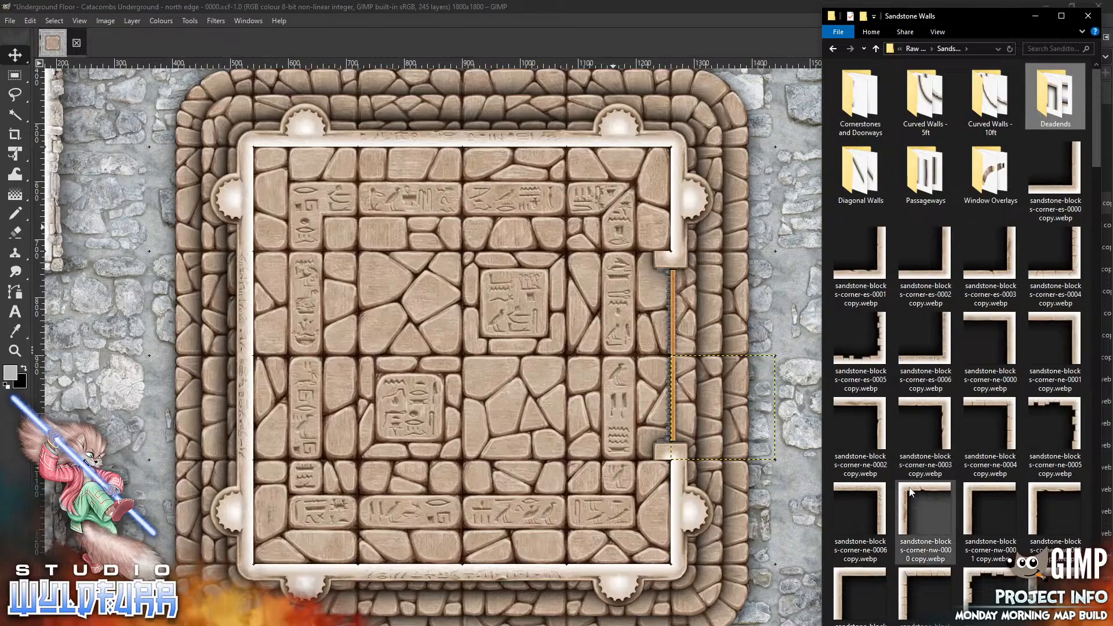
{"action": "key", "text": "Return"}
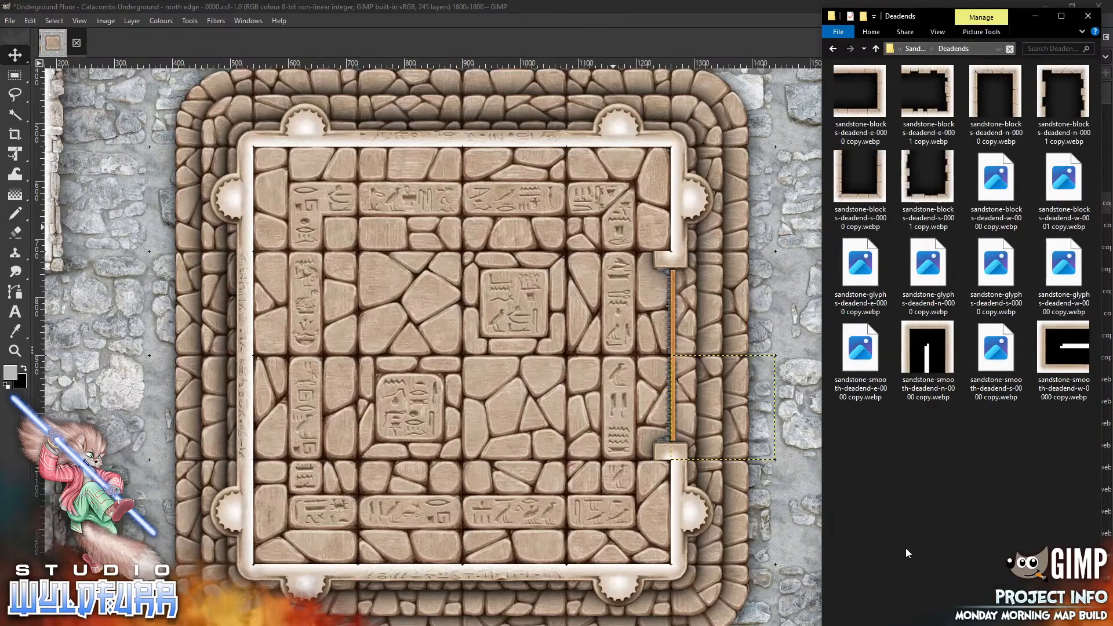
{"action": "double_click", "coordinate": [947, 251]}
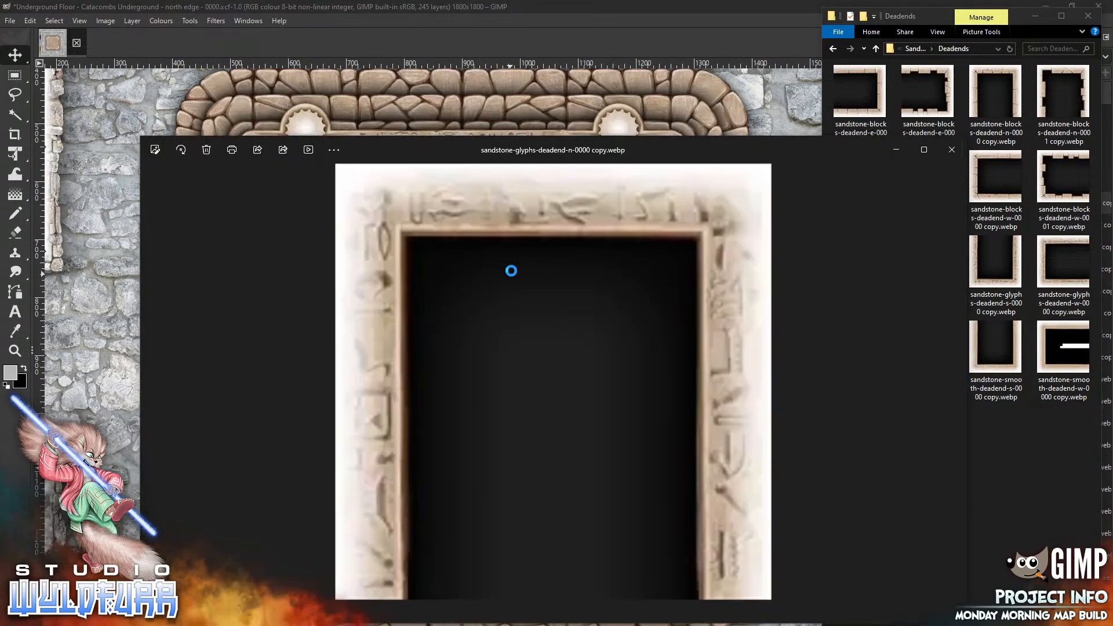
{"action": "left_click", "coordinate": [950, 150]}
{"action": "left_click_drag", "start_coordinate": [945, 262], "coordinate": [510, 312]}
{"action": "left_click_drag", "start_coordinate": [448, 356], "coordinate": [604, 199]}
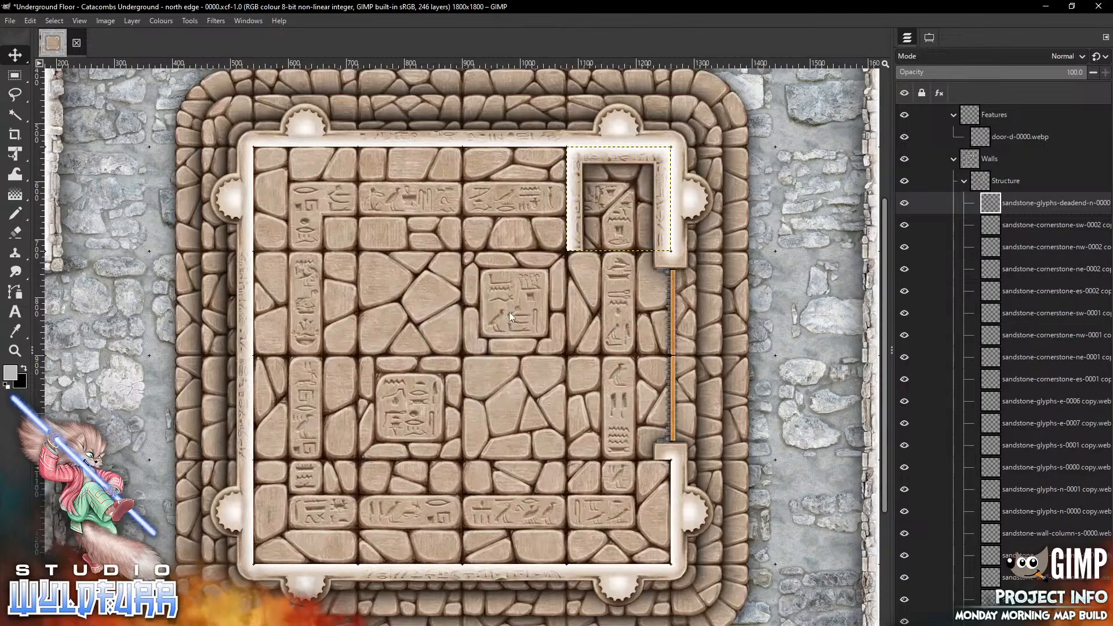
Place a sandstone-glyphs-deadend-s-0000 piece in the room's southeast corner section
{"action": "key", "text": "alt+Tab"}
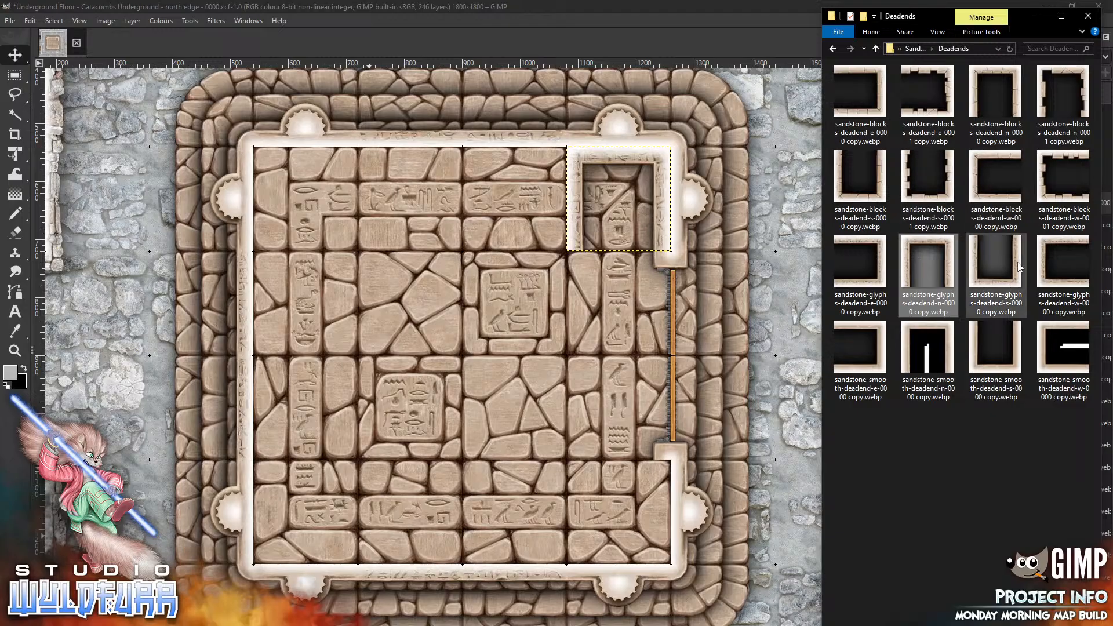
{"action": "left_click_drag", "start_coordinate": [1020, 266], "coordinate": [657, 483]}
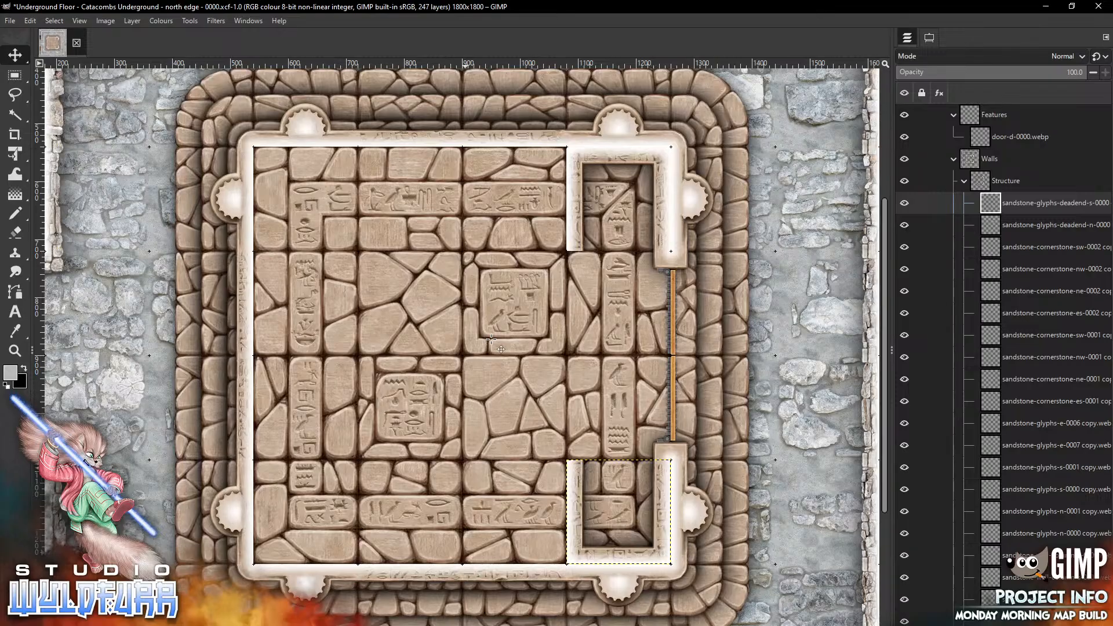
Browse the Sandstone Walls folders and place a sandstone-blocks-corner-sw-0006 piece at the room's southwest corner
{"action": "key", "text": "alt+Tab"}
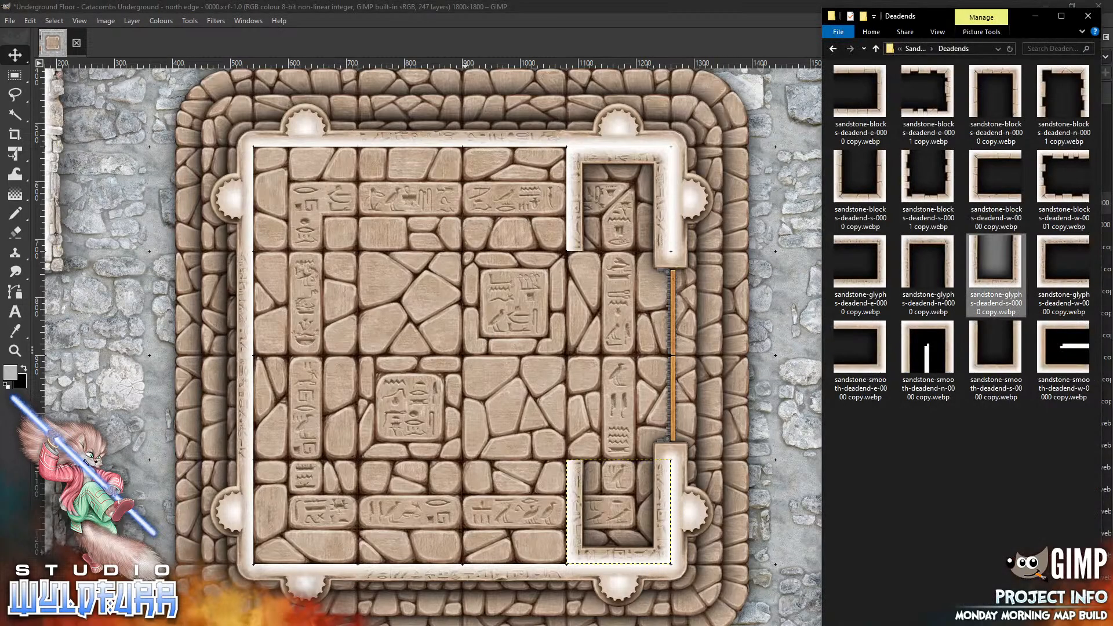
{"action": "left_click", "coordinate": [916, 50]}
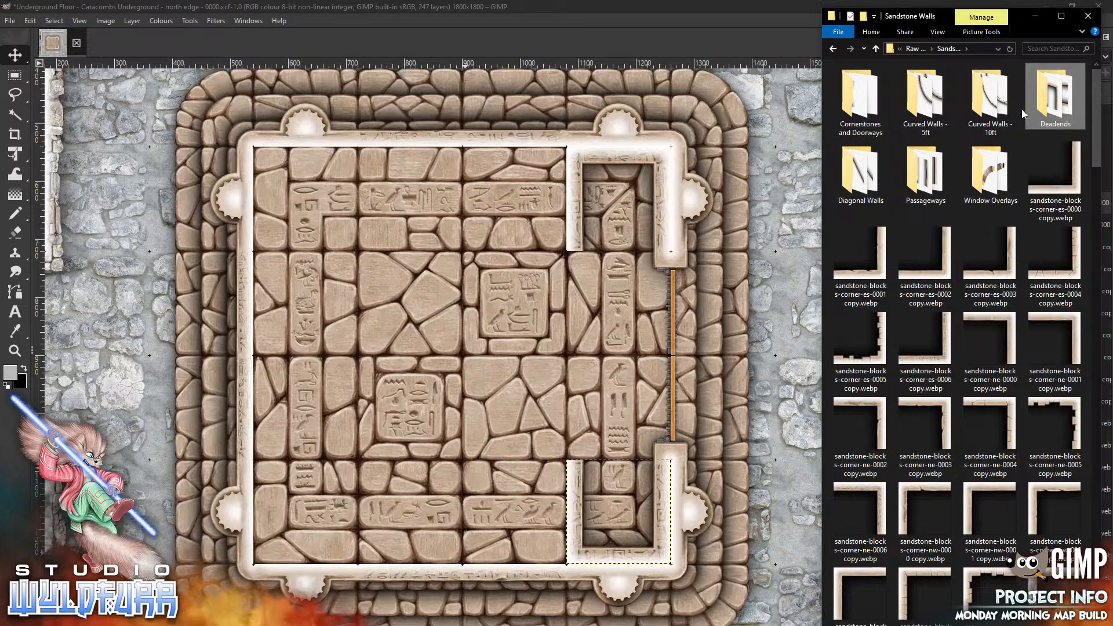
{"action": "double_click", "coordinate": [925, 102]}
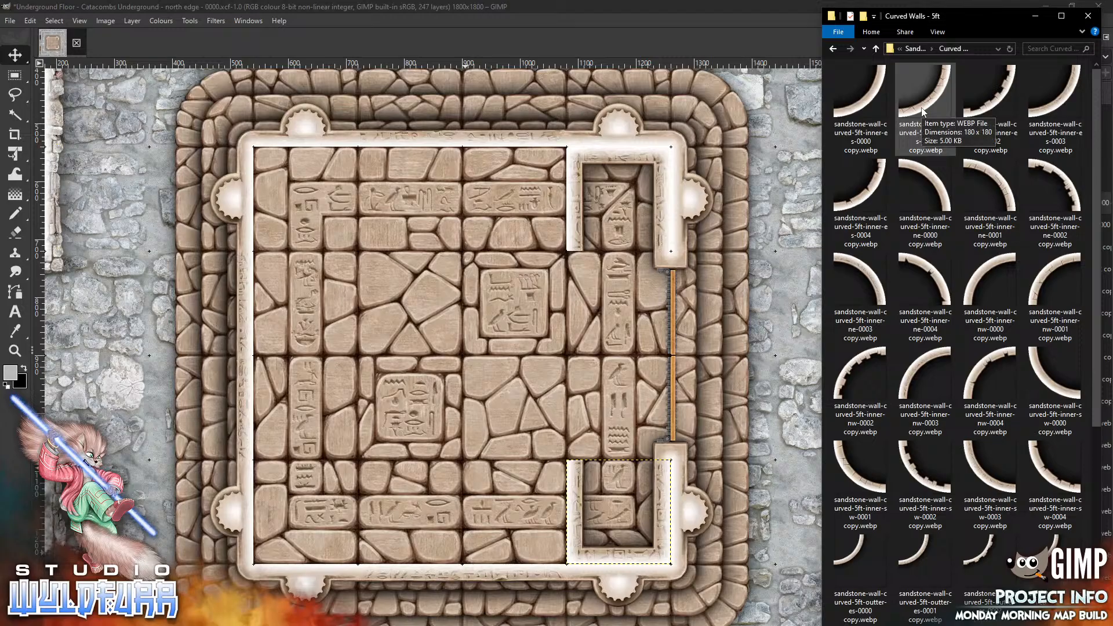
{"action": "left_click", "coordinate": [914, 49]}
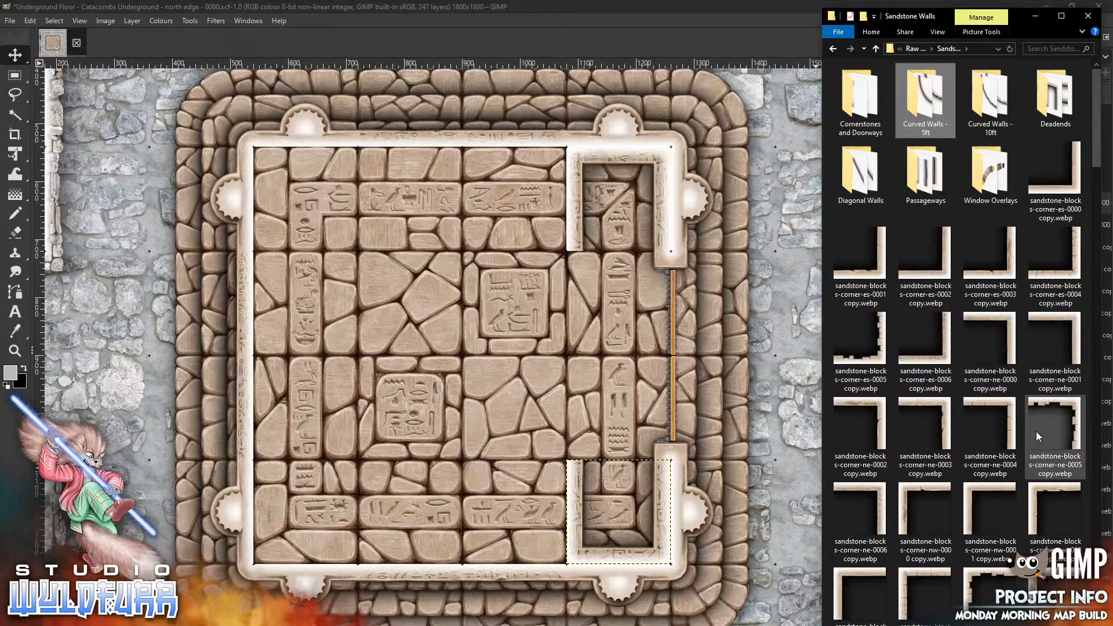
{"action": "scroll", "coordinate": [1094, 235], "scroll_direction": "down", "scroll_amount": 5}
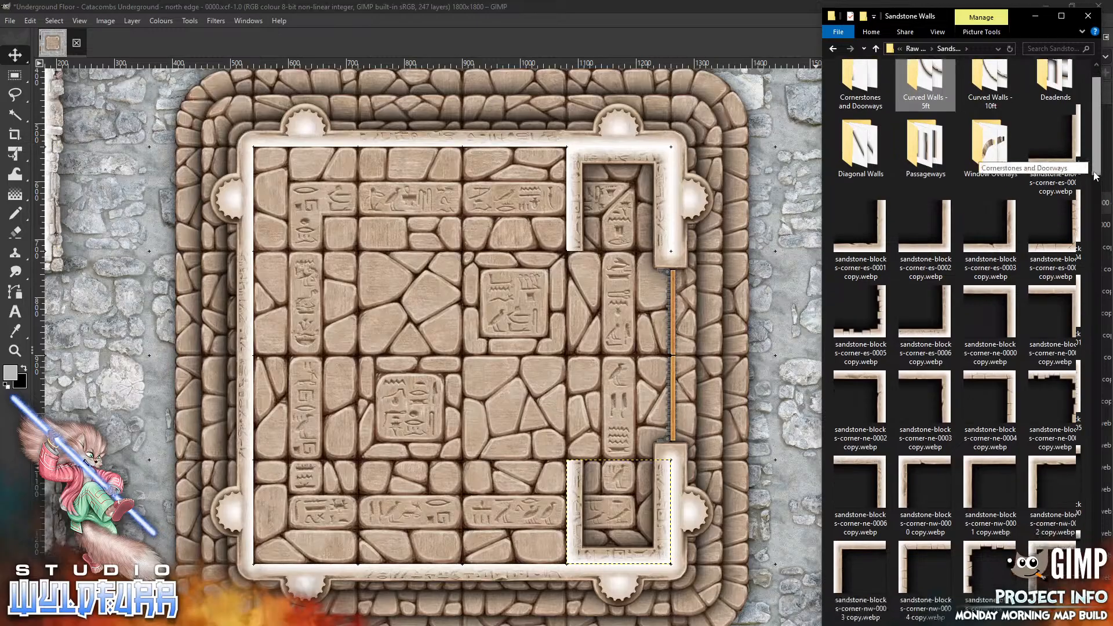
{"action": "left_click_drag", "start_coordinate": [1092, 243], "coordinate": [1091, 241]}
{"action": "left_click_drag", "start_coordinate": [979, 341], "coordinate": [626, 352]}
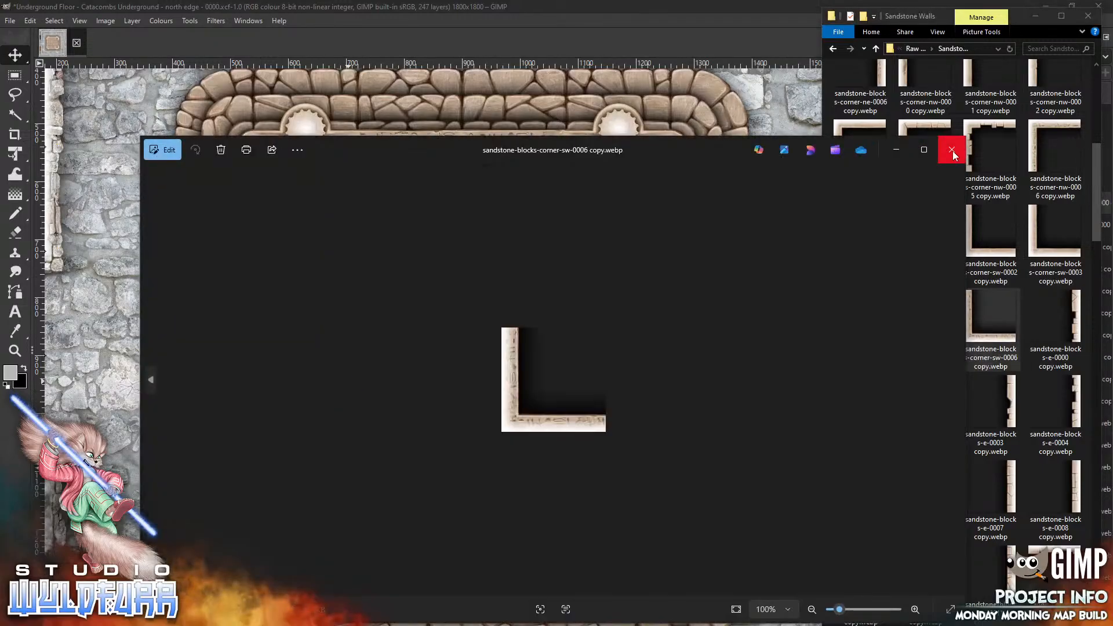
{"action": "left_click", "coordinate": [952, 148]}
{"action": "left_click_drag", "start_coordinate": [983, 341], "coordinate": [255, 560]}
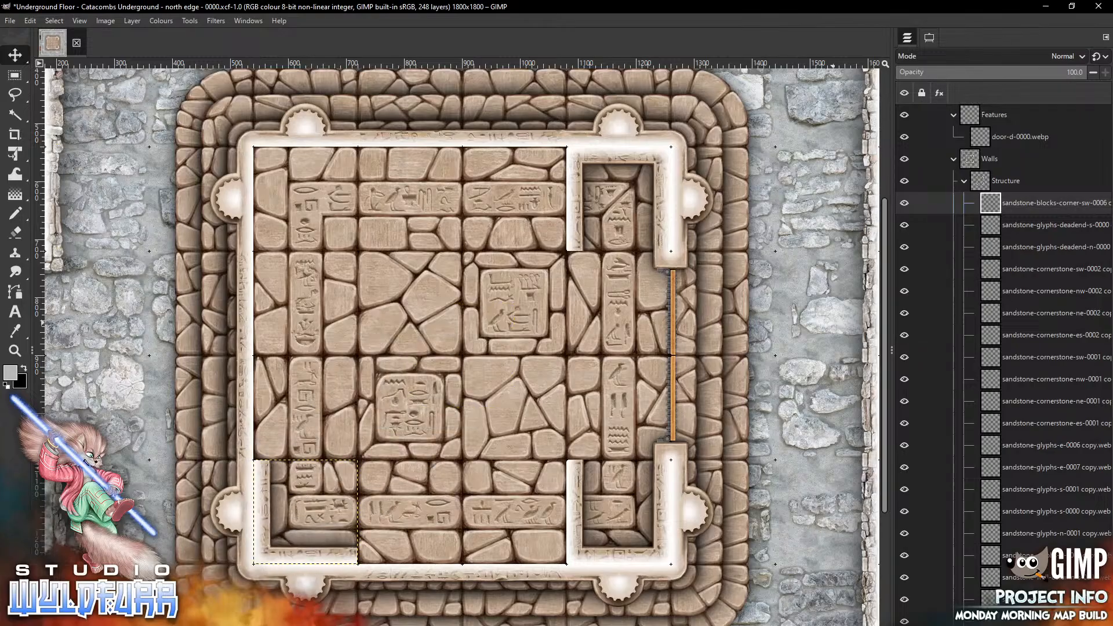
Place a sandstone-blocks-corner-nw-0006 piece at the room's northwest corner
{"action": "key", "text": "alt+Tab"}
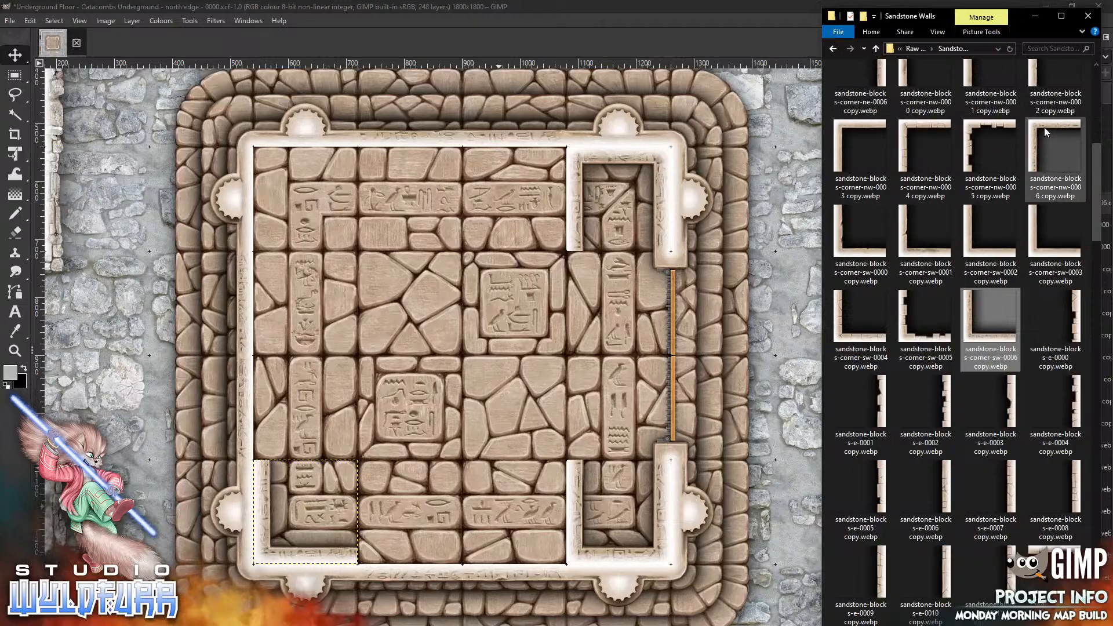
{"action": "left_click_drag", "start_coordinate": [1044, 127], "coordinate": [352, 273]}
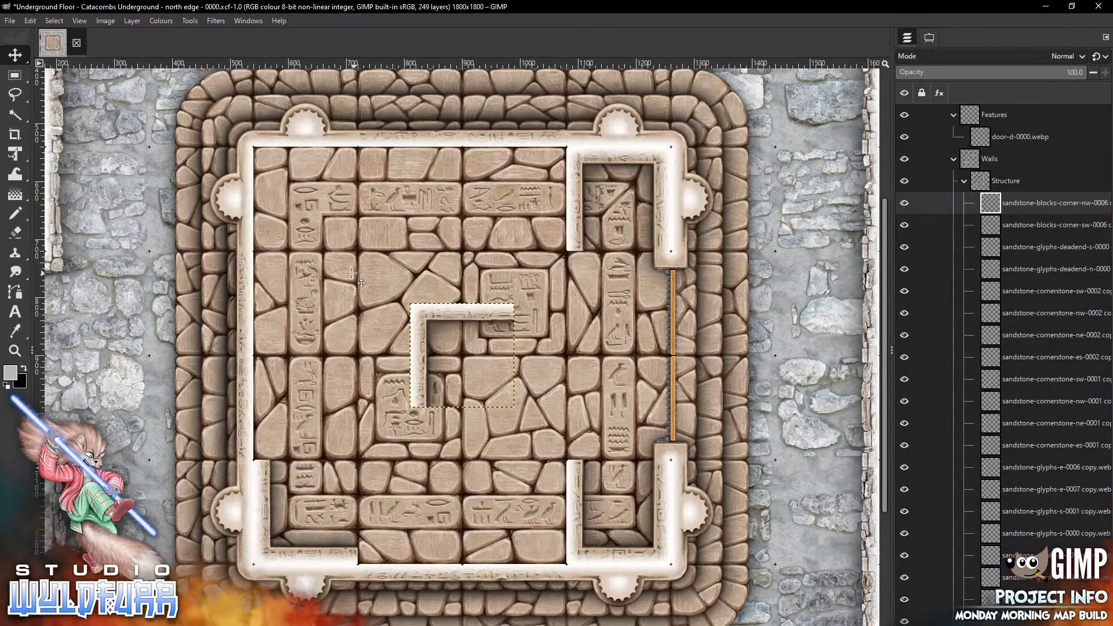
{"action": "left_click_drag", "start_coordinate": [450, 384], "coordinate": [292, 228]}
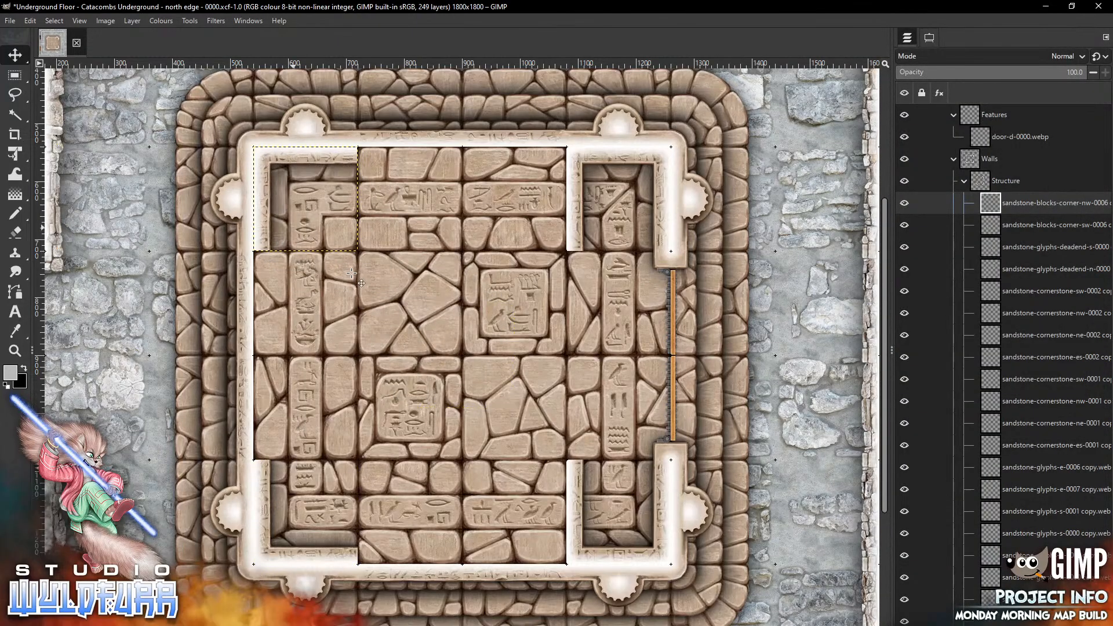
Place a sandstone-blocks-corner-ne-0006 piece on the north wall beside the northeast deadend section
{"action": "key", "text": "alt+Tab"}
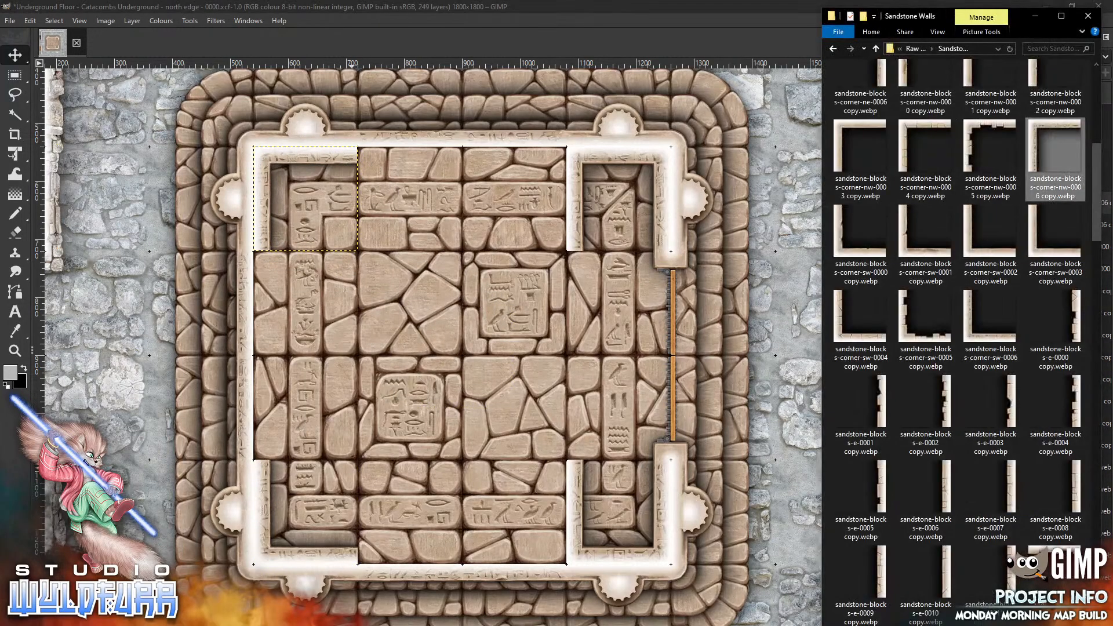
{"action": "scroll", "coordinate": [873, 352], "scroll_direction": "up", "scroll_amount": 5}
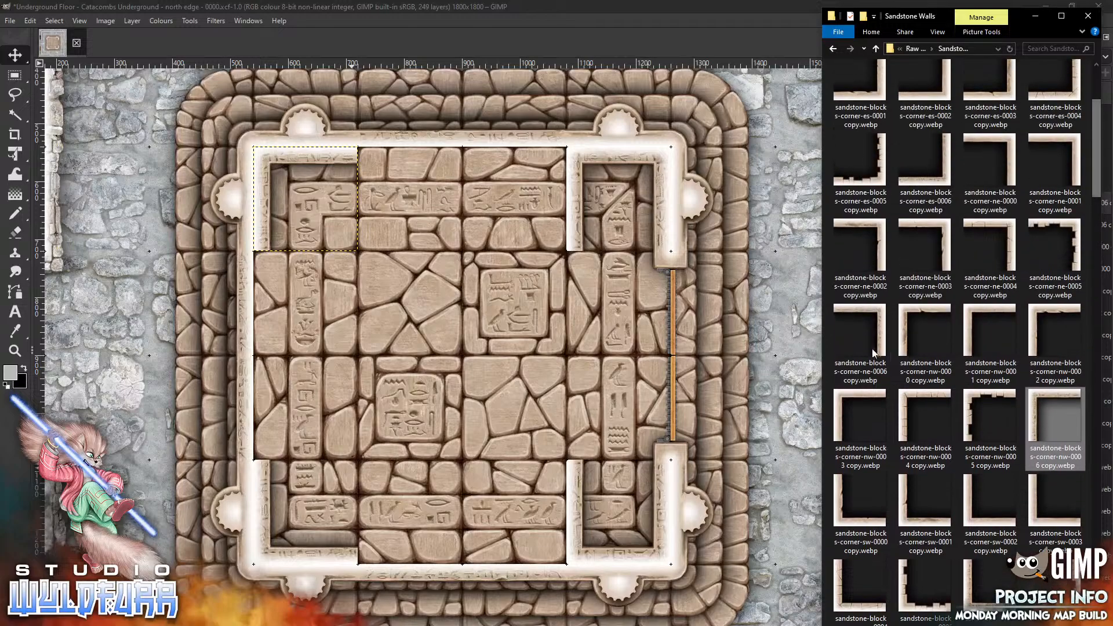
{"action": "left_click", "coordinate": [882, 313]}
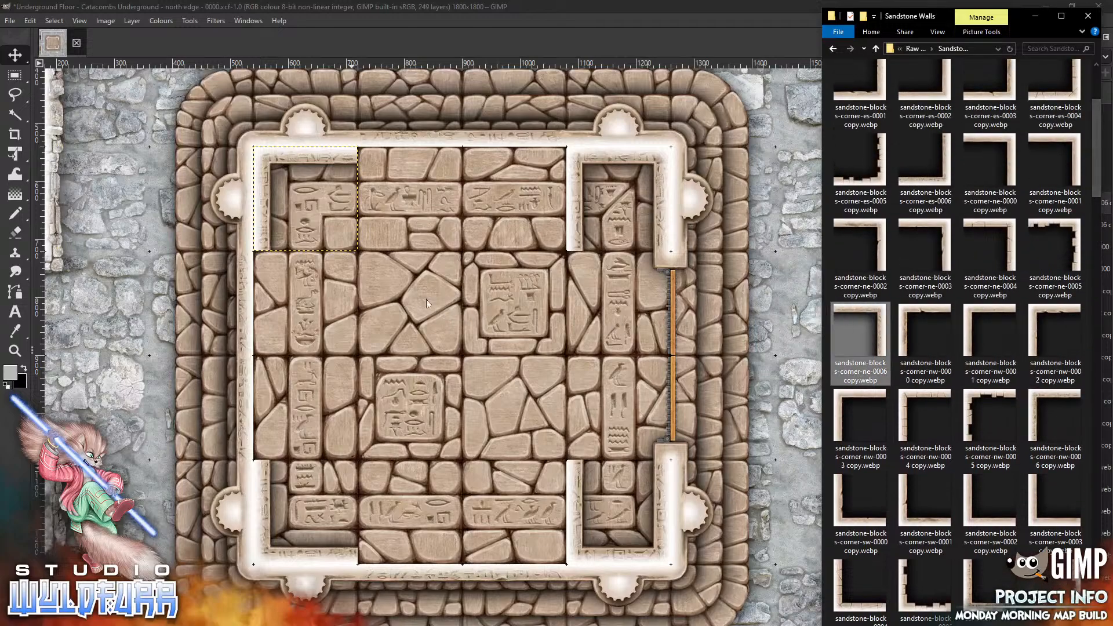
{"action": "left_click_drag", "start_coordinate": [427, 303], "coordinate": [426, 301]}
{"action": "left_click_drag", "start_coordinate": [501, 316], "coordinate": [554, 165]}
Place a sandstone-blocks-corner-es-0006 piece on the south wall beside the southeast deadend section
{"action": "key", "text": "alt+Tab"}
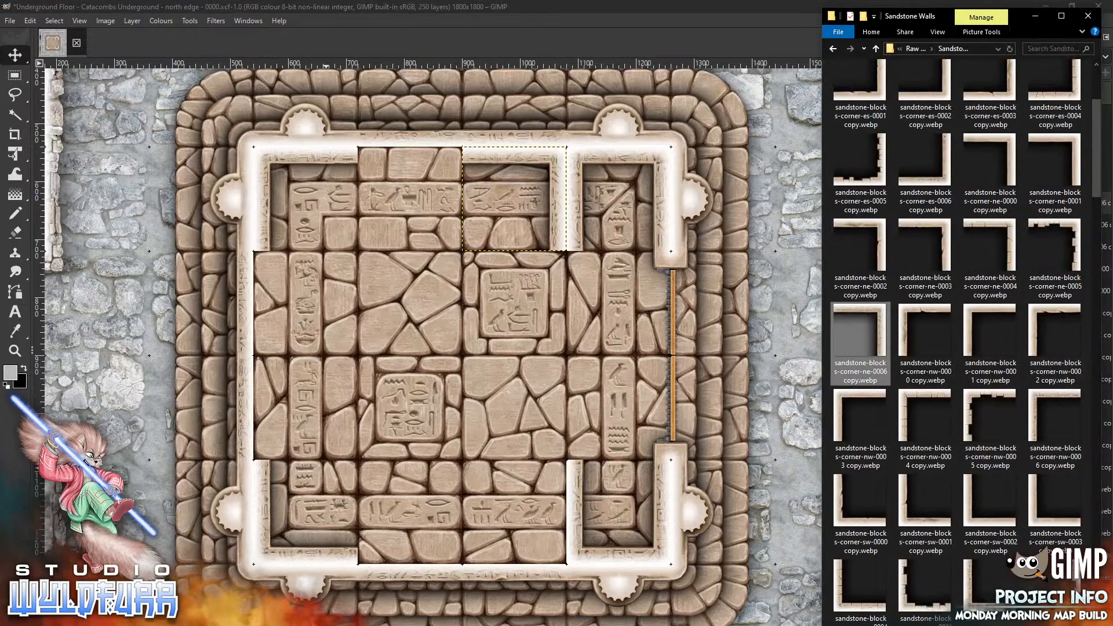
{"action": "left_click_drag", "start_coordinate": [926, 168], "coordinate": [413, 393]}
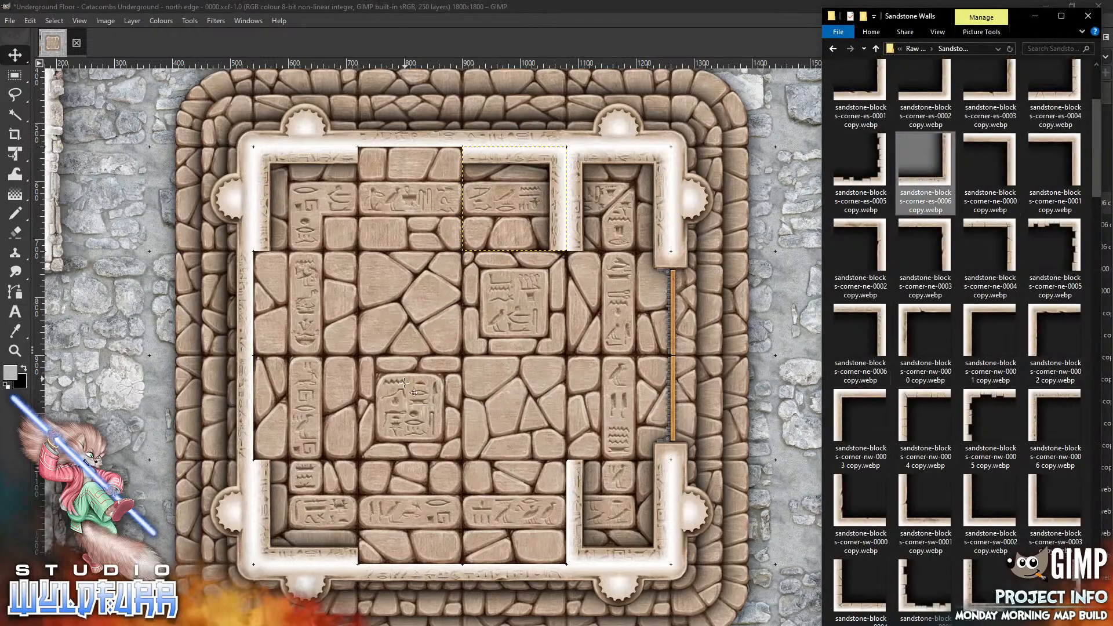
{"action": "mouse_move", "coordinate": [507, 357]}
{"action": "left_mouse_down"}
{"action": "mouse_move", "coordinate": [558, 519]}
{"action": "mouse_move", "coordinate": [567, 515]}
{"action": "left_mouse_up"}
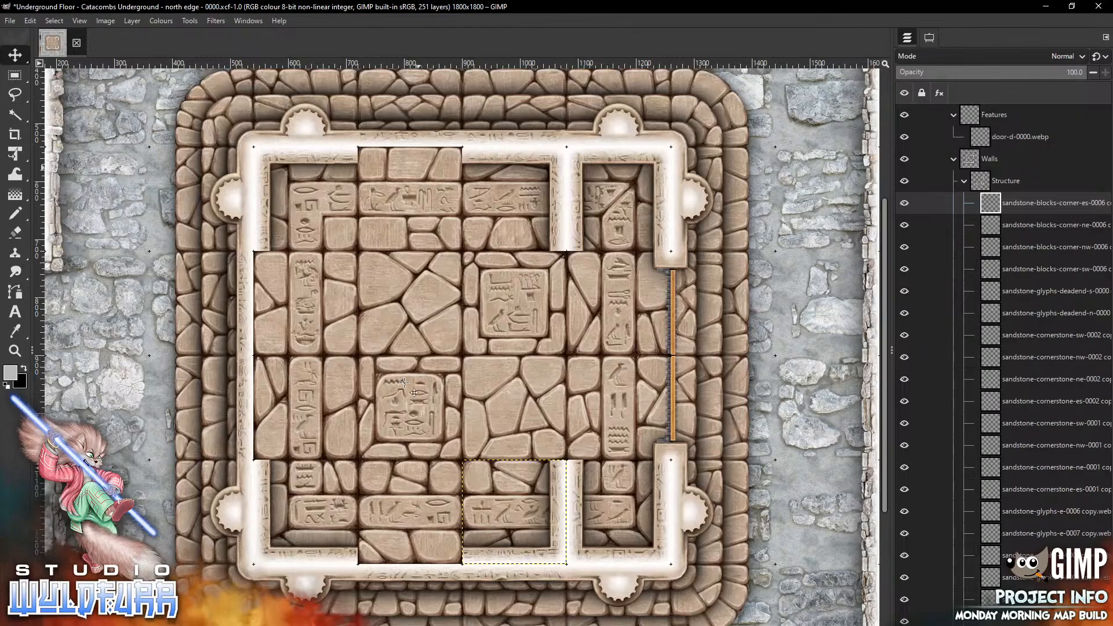
Browse the wall pieces and place sandstone-glyphs-w-0007 on the upper section of the room's west wall
{"action": "key", "text": "alt+Tab"}
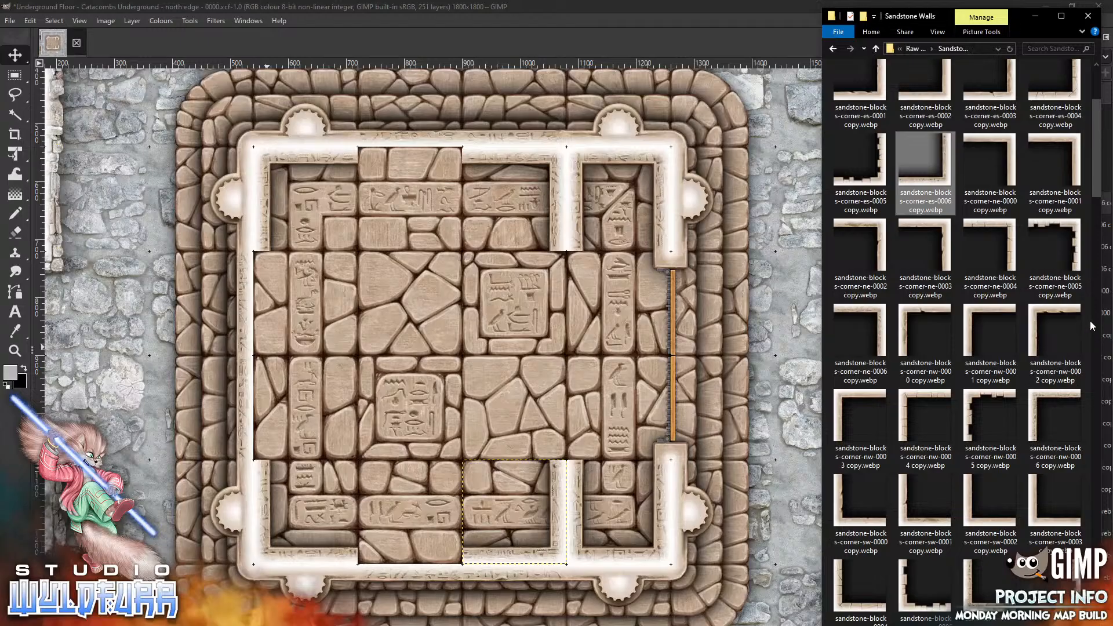
{"action": "scroll", "coordinate": [1078, 371], "scroll_direction": "down", "scroll_amount": 10}
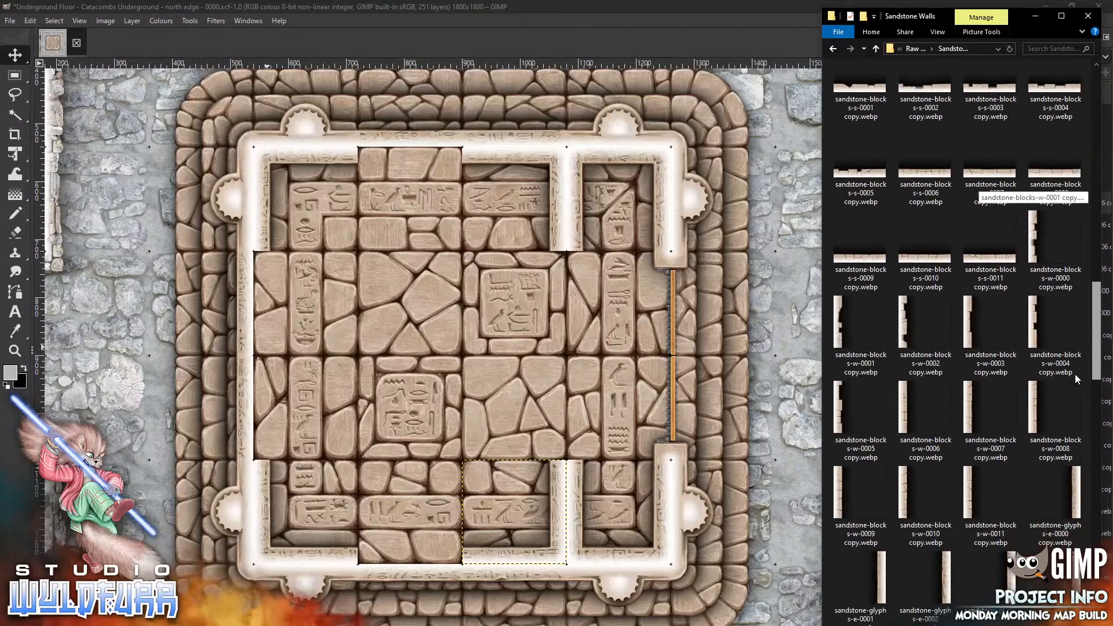
{"action": "scroll", "coordinate": [1077, 400], "scroll_direction": "down", "scroll_amount": 5}
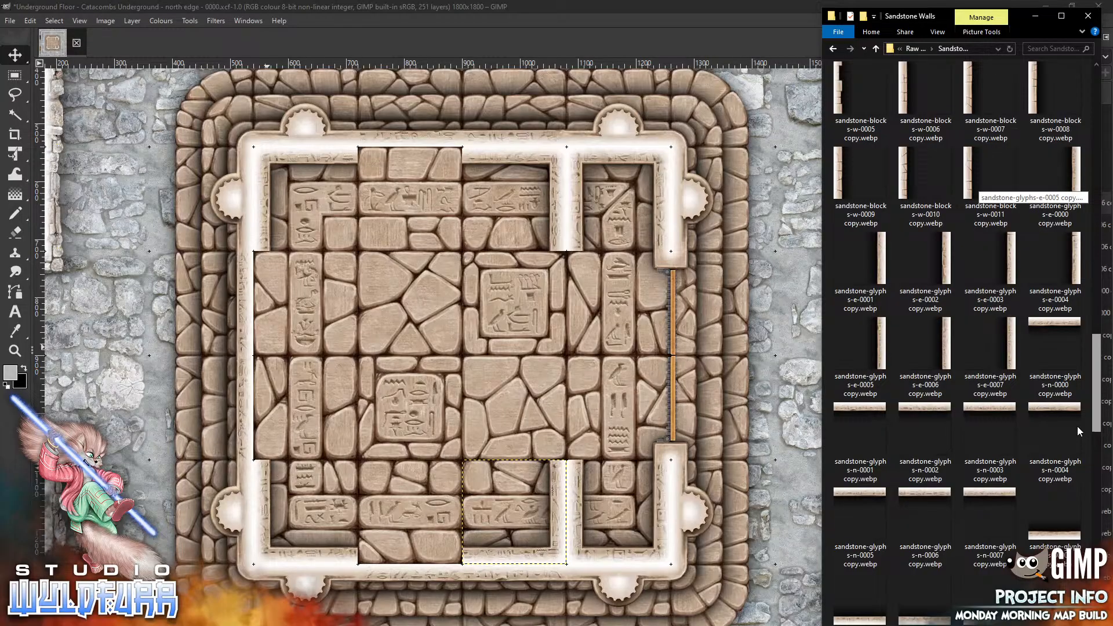
{"action": "scroll", "coordinate": [1080, 432], "scroll_direction": "up", "scroll_amount": 1}
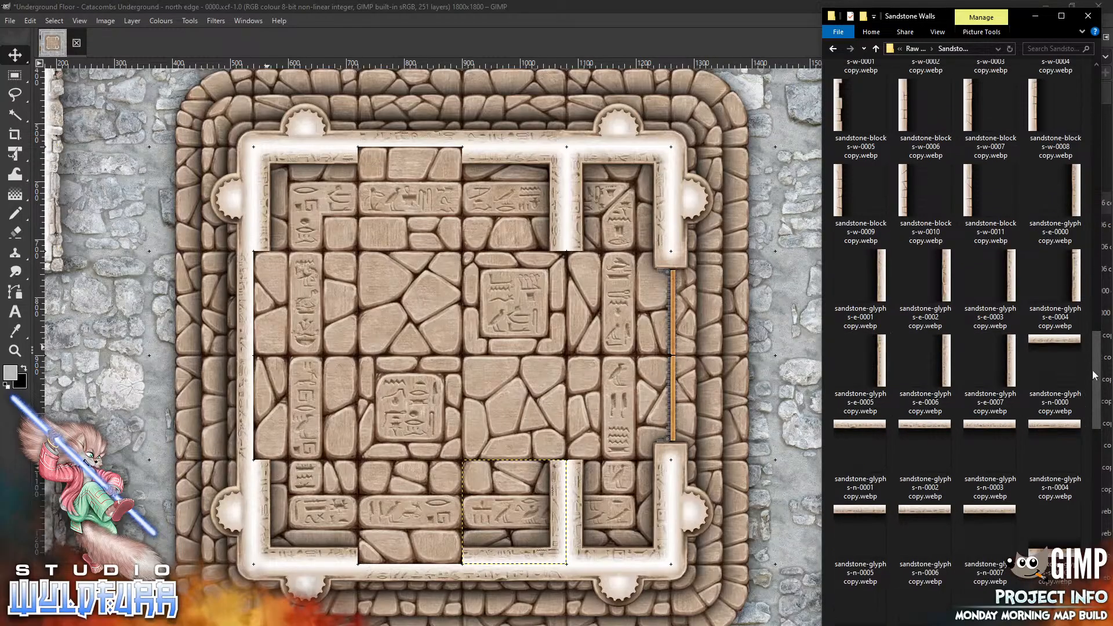
{"action": "left_click_drag", "start_coordinate": [1094, 376], "coordinate": [1094, 417]}
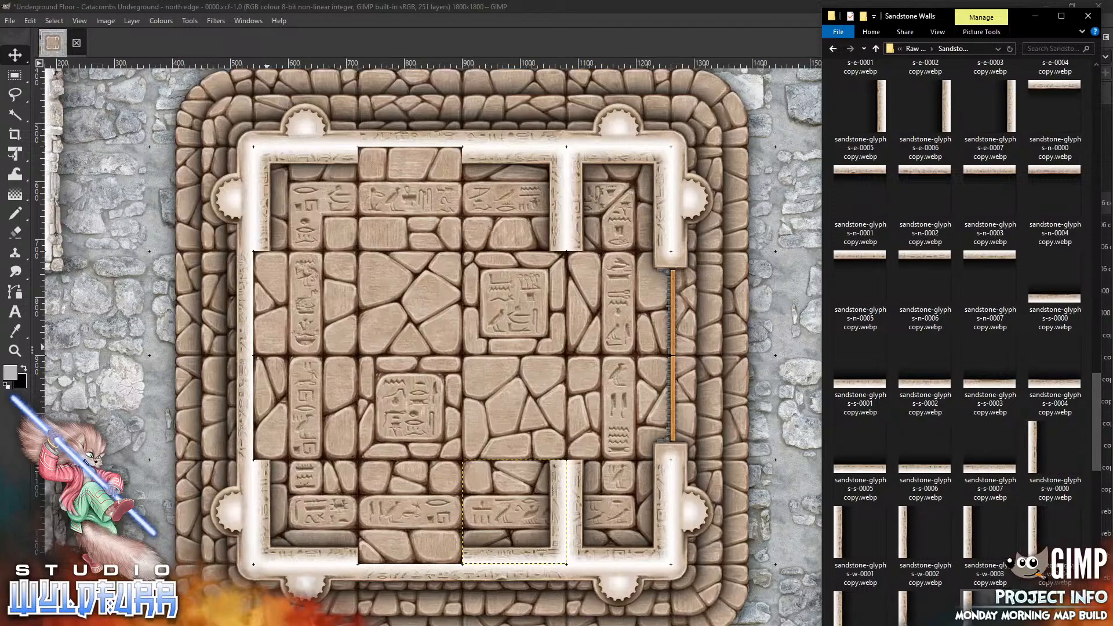
{"action": "left_click_drag", "start_coordinate": [967, 608], "coordinate": [322, 357]}
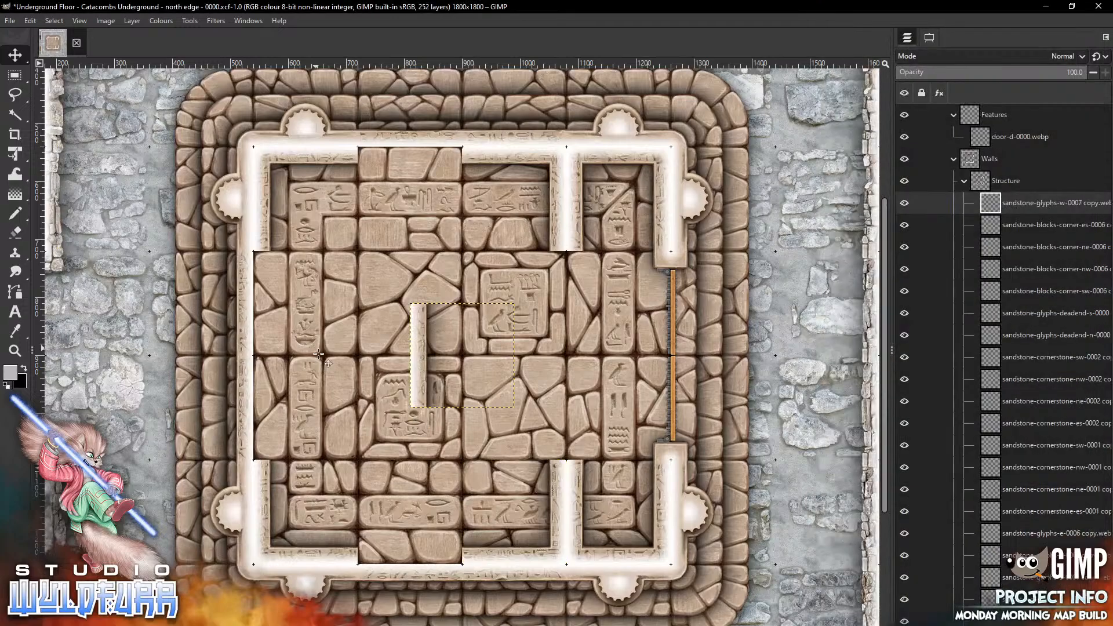
{"action": "left_click_drag", "start_coordinate": [452, 339], "coordinate": [295, 287]}
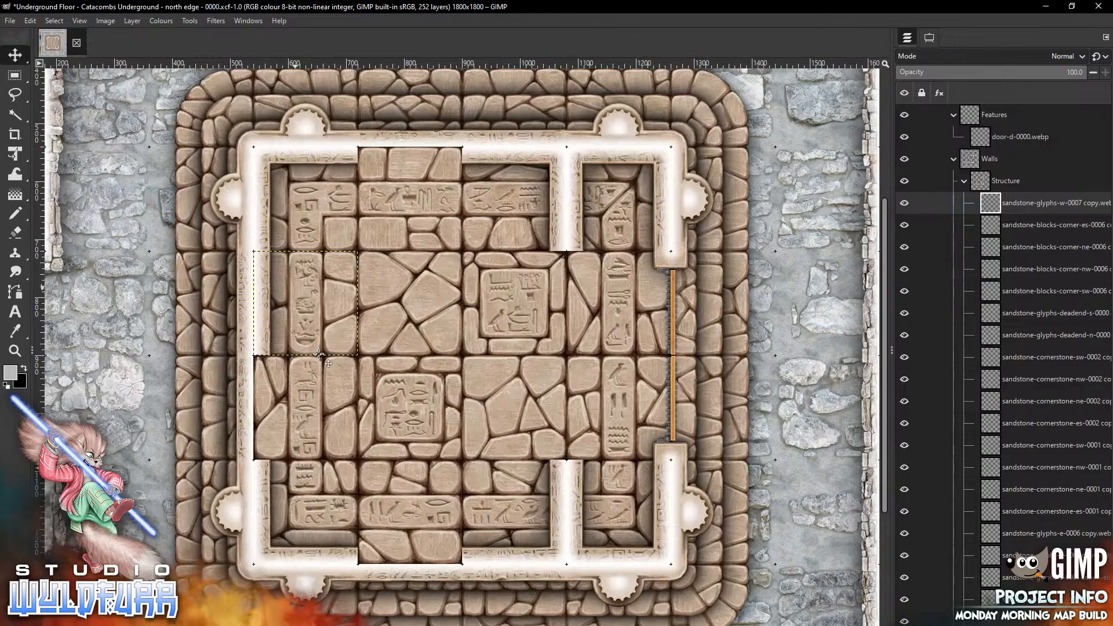
Place sandstone-glyphs-w-0006 on the west wall's lower section and sandstone-glyphs-s-0006 on the south wall's western section
{"action": "key", "text": "alt+Tab"}
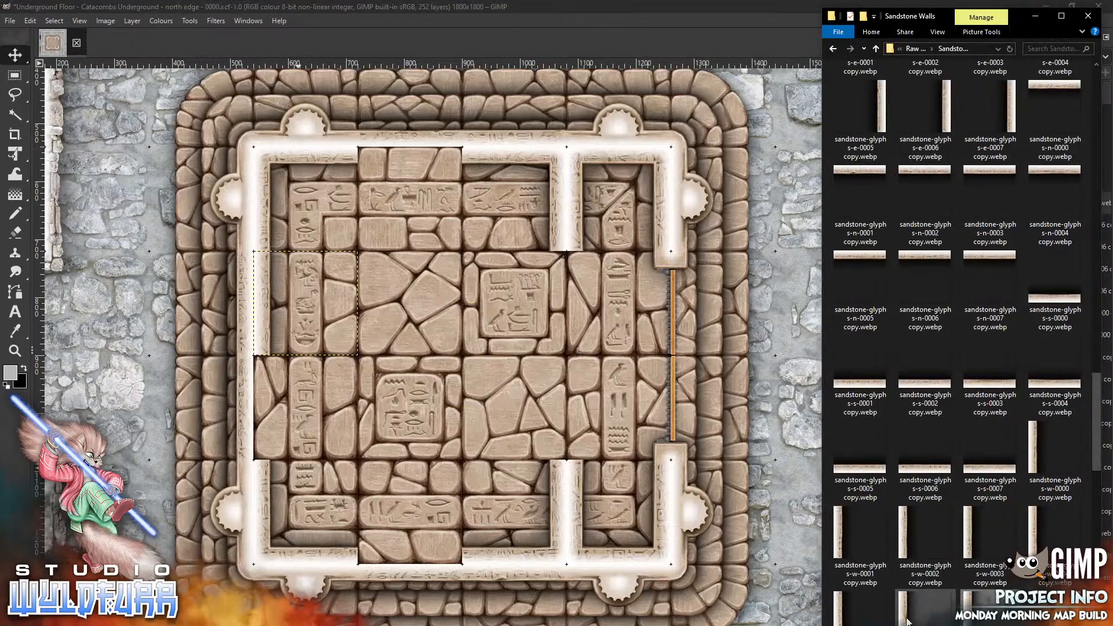
{"action": "mouse_move", "coordinate": [908, 622]}
{"action": "left_mouse_down"}
{"action": "mouse_move", "coordinate": [684, 475]}
{"action": "mouse_move", "coordinate": [394, 329]}
{"action": "mouse_move", "coordinate": [238, 381]}
{"action": "left_mouse_up"}
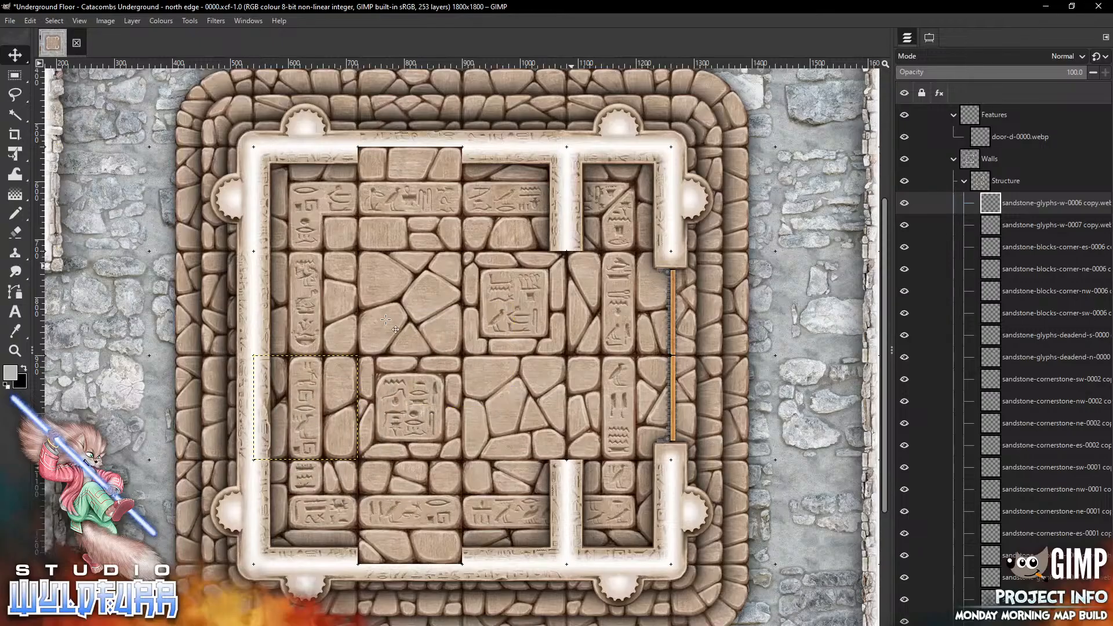
{"action": "key", "text": "alt+Tab"}
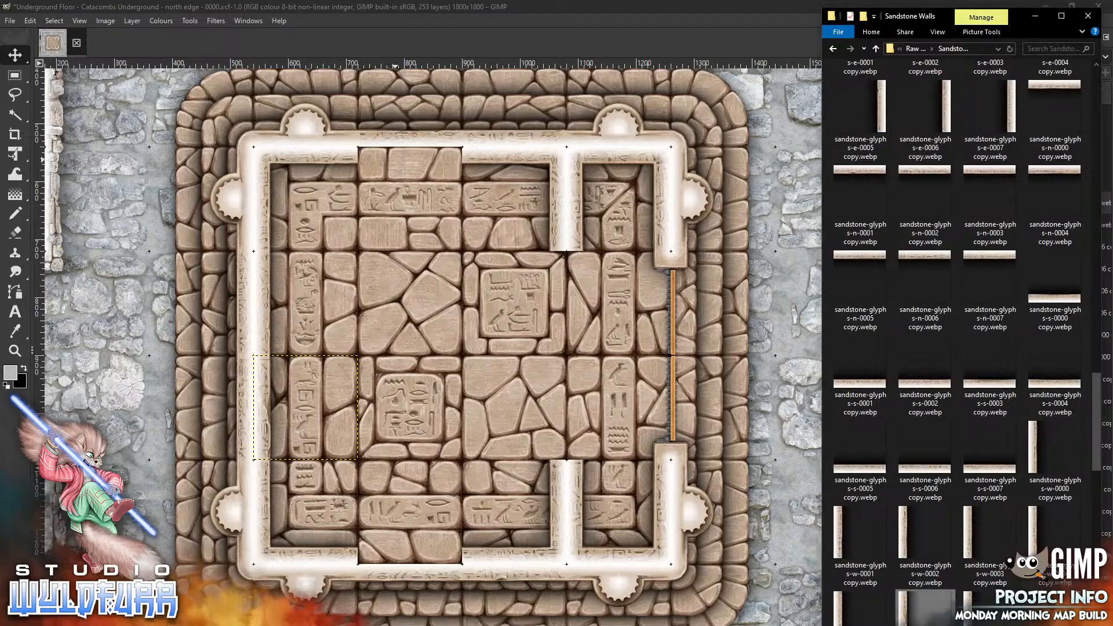
{"action": "left_click_drag", "start_coordinate": [925, 446], "coordinate": [320, 558]}
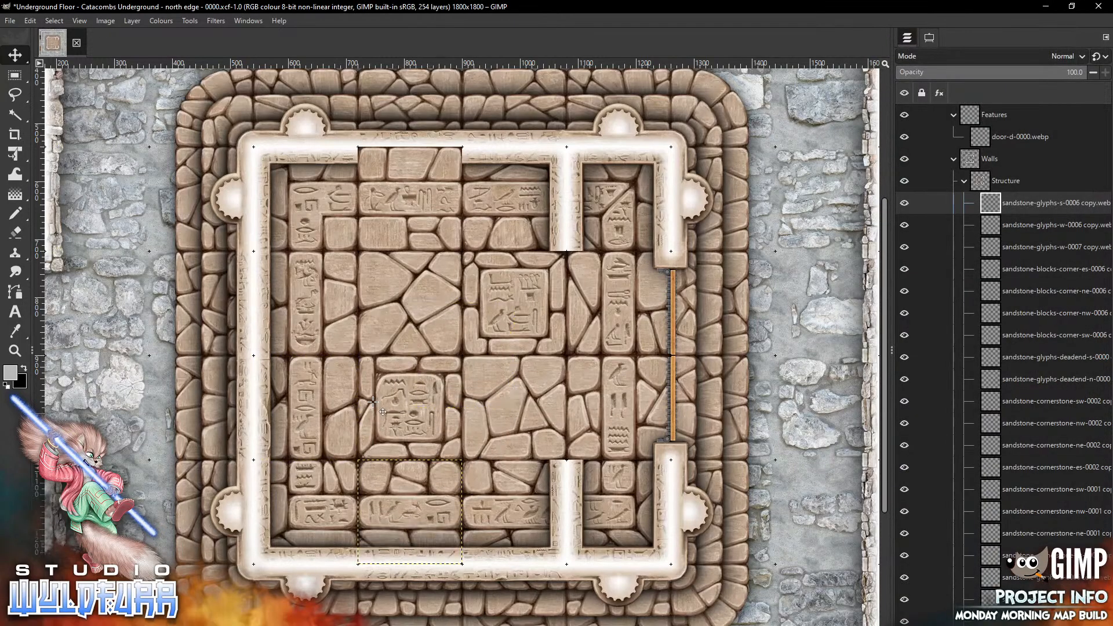
Place a sandstone-glyphs-n-0003 piece on the north wall's western section
{"action": "key", "text": "alt+Tab"}
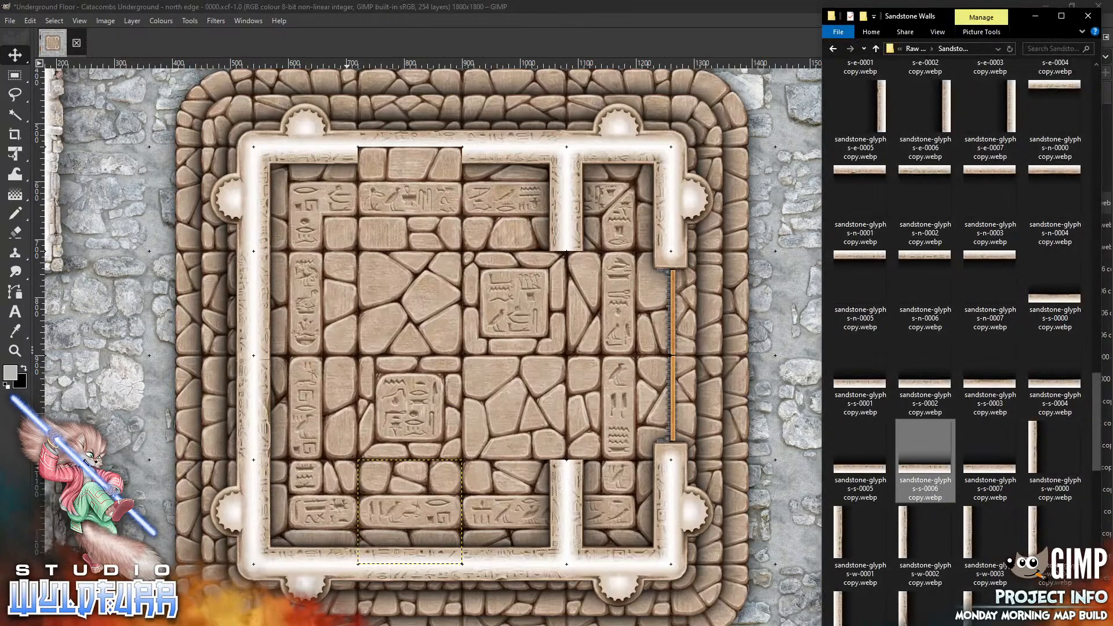
{"action": "left_click_drag", "start_coordinate": [1098, 422], "coordinate": [1097, 371]}
{"action": "left_click_drag", "start_coordinate": [989, 504], "coordinate": [405, 342]}
{"action": "left_click_drag", "start_coordinate": [413, 396], "coordinate": [364, 240]}
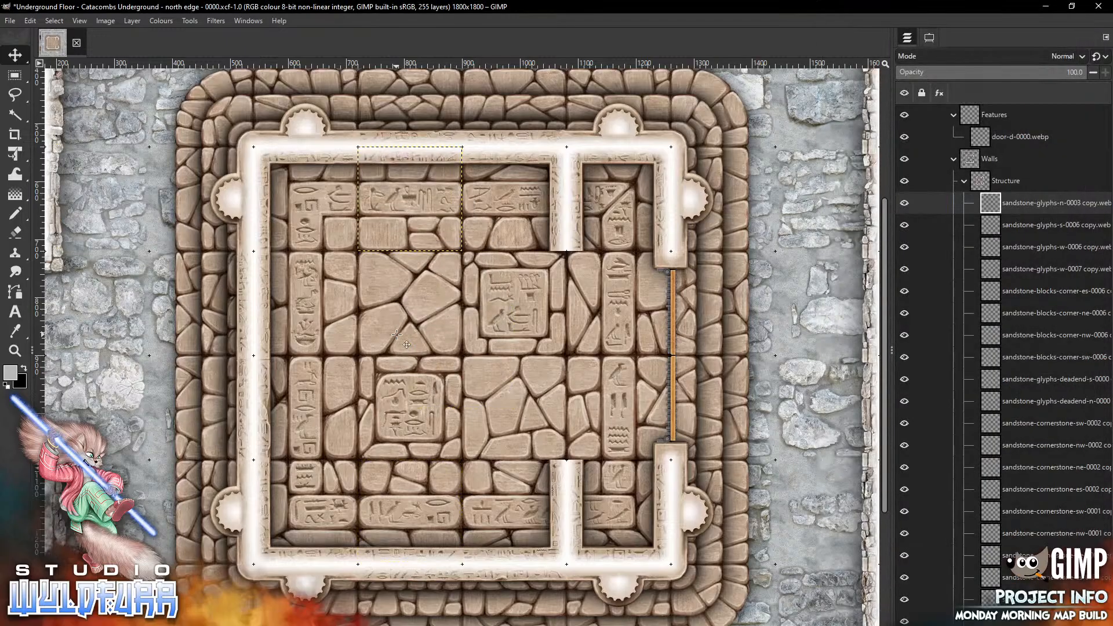
Open the Cornerstones and Doorways folder and place sandstone-cornerstone-es-0004 at the northern end of the southern inner wall
{"action": "key", "text": "alt+Tab"}
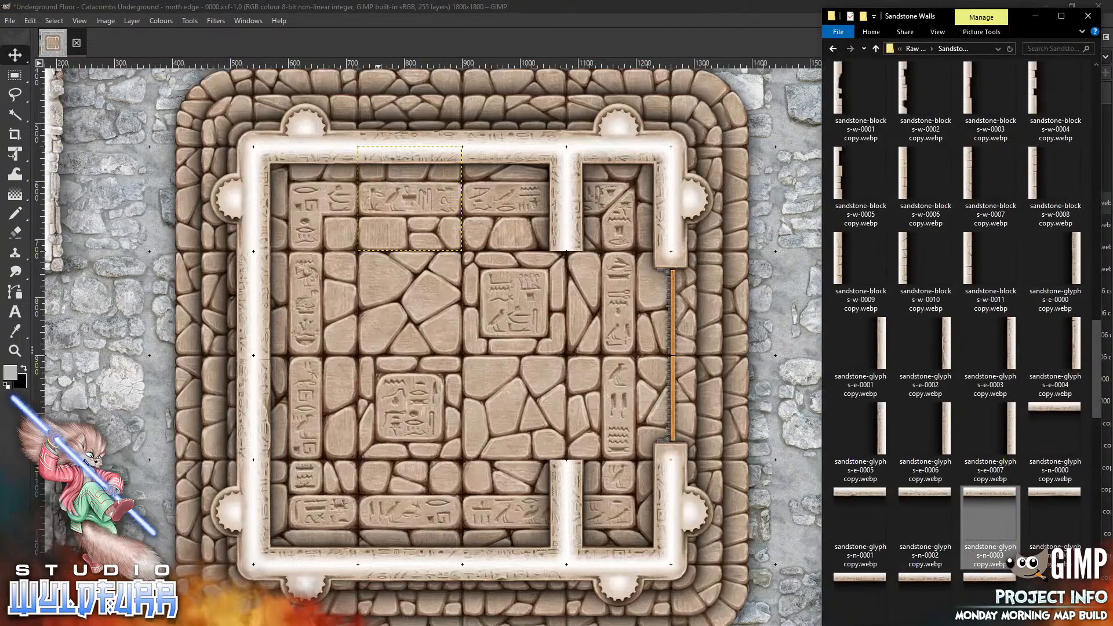
{"action": "scroll", "coordinate": [985, 348], "scroll_direction": "up", "scroll_amount": 10}
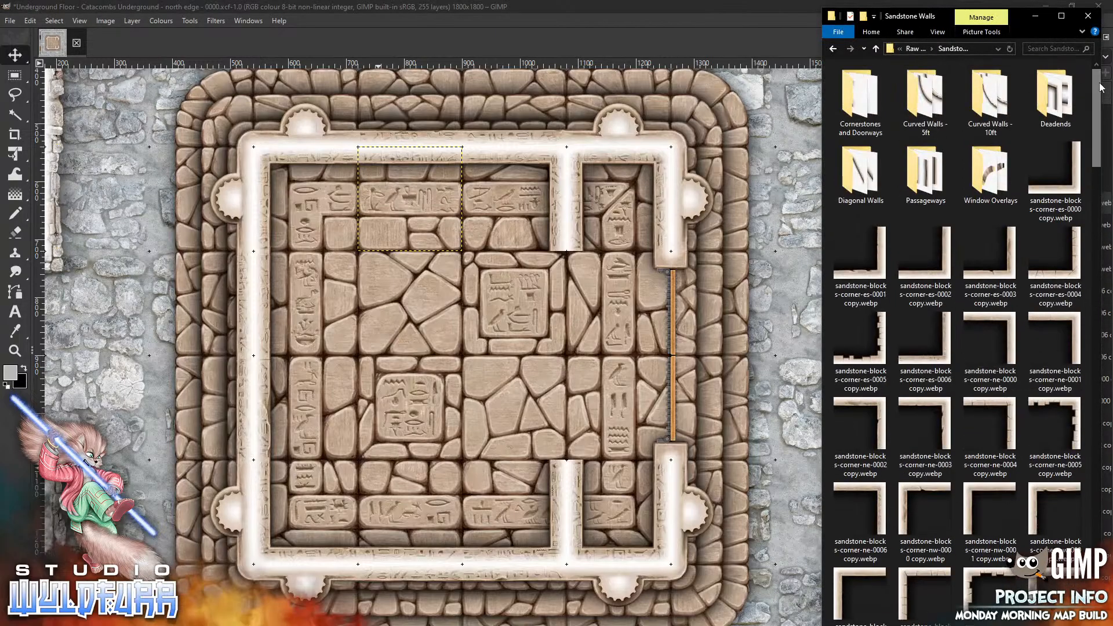
{"action": "double_click", "coordinate": [861, 110]}
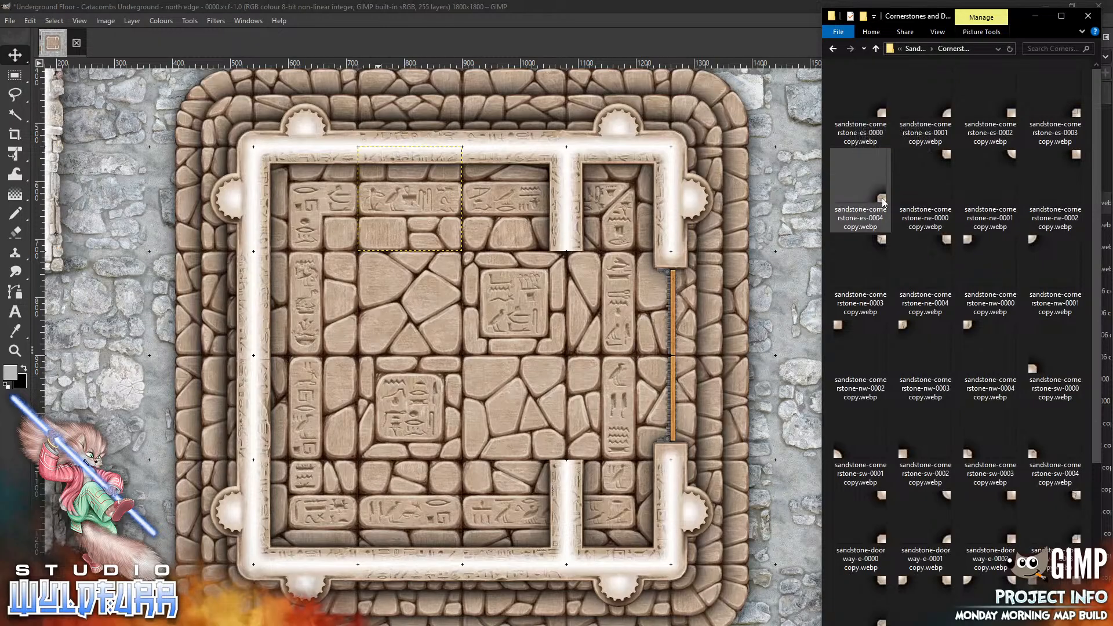
{"action": "left_click_drag", "start_coordinate": [883, 201], "coordinate": [545, 376]}
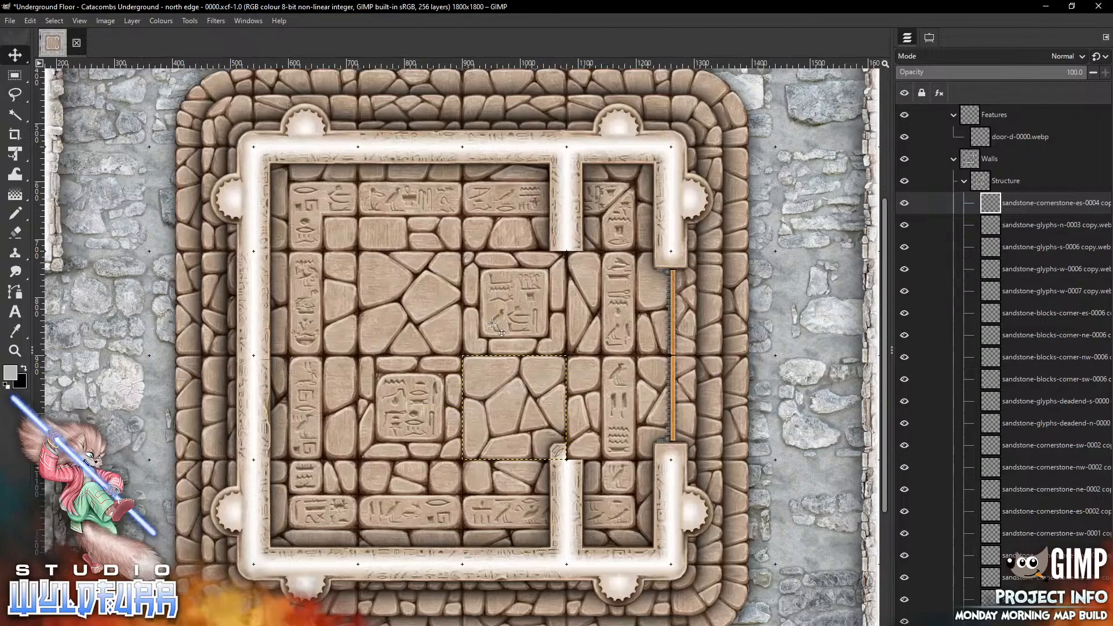
Place a sandstone-cornerstone-ne-0004 piece at the southern end of the northern inner wall
{"action": "key", "text": "alt+Tab"}
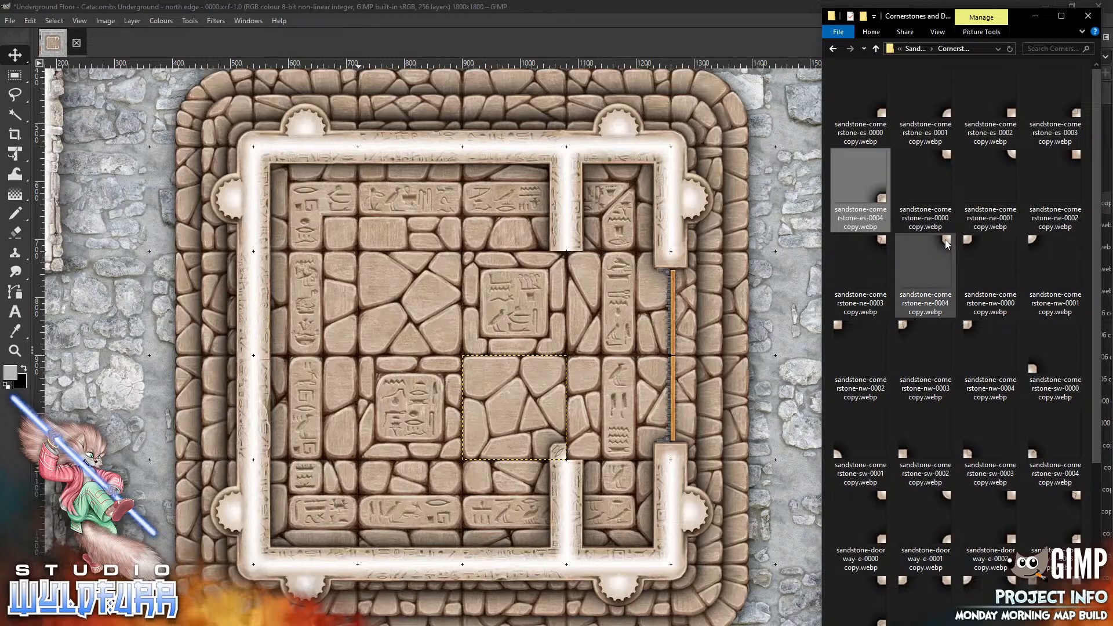
{"action": "left_click_drag", "start_coordinate": [949, 244], "coordinate": [427, 314]}
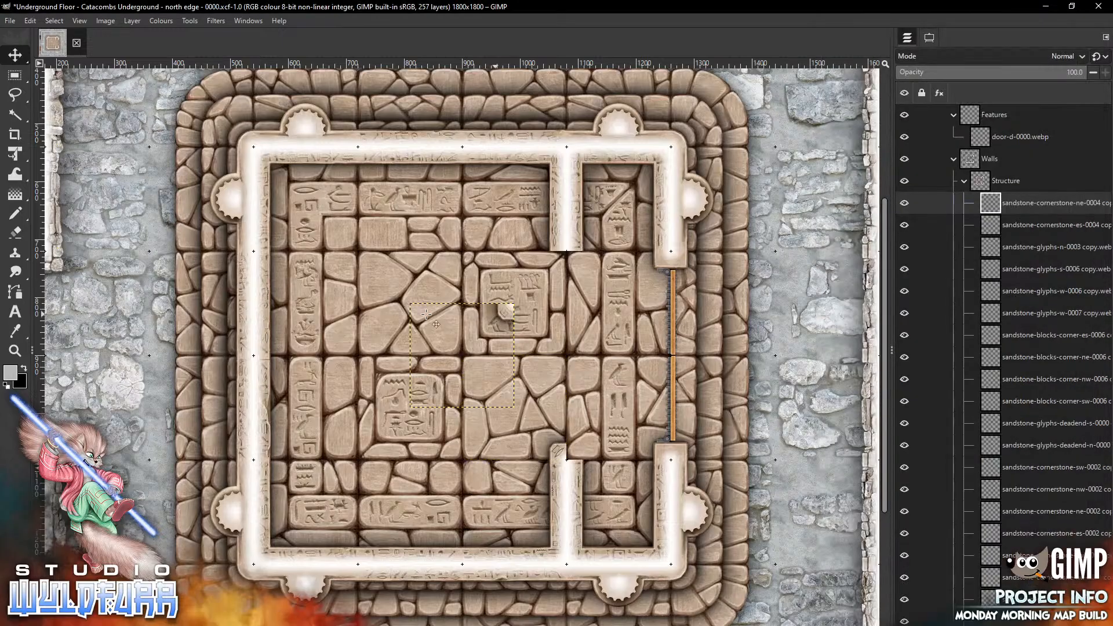
{"action": "left_click_drag", "start_coordinate": [504, 313], "coordinate": [557, 257]}
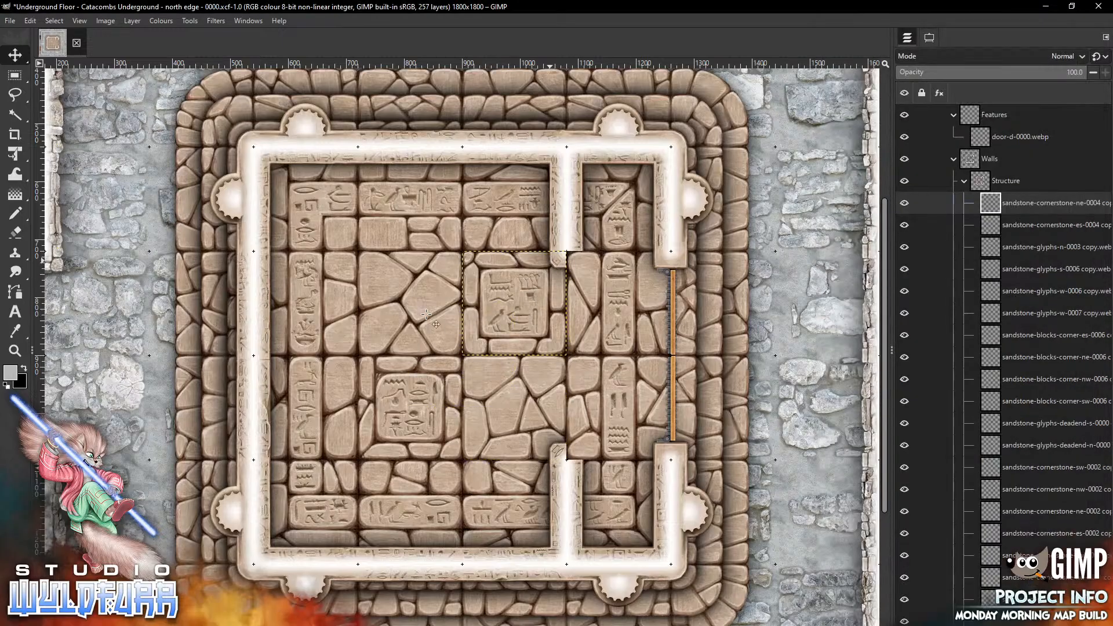
Place a sandstone-cornerstone-nw-0004 piece on the east side of the northern inner wall's end
{"action": "key", "text": "alt+Tab"}
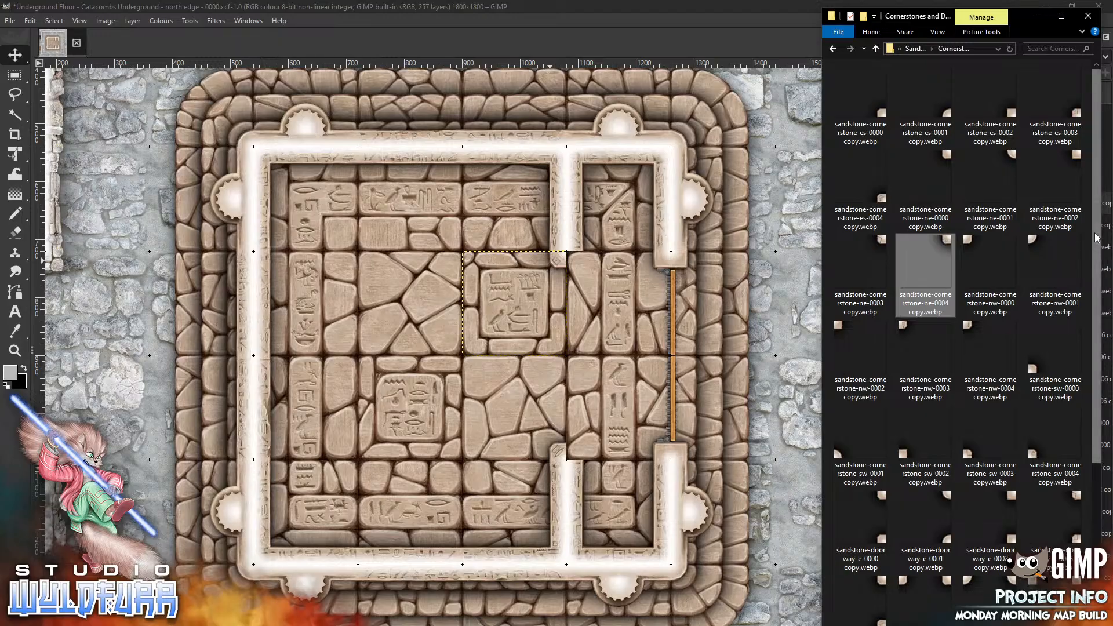
{"action": "scroll", "coordinate": [1097, 238], "scroll_direction": "down", "scroll_amount": 2}
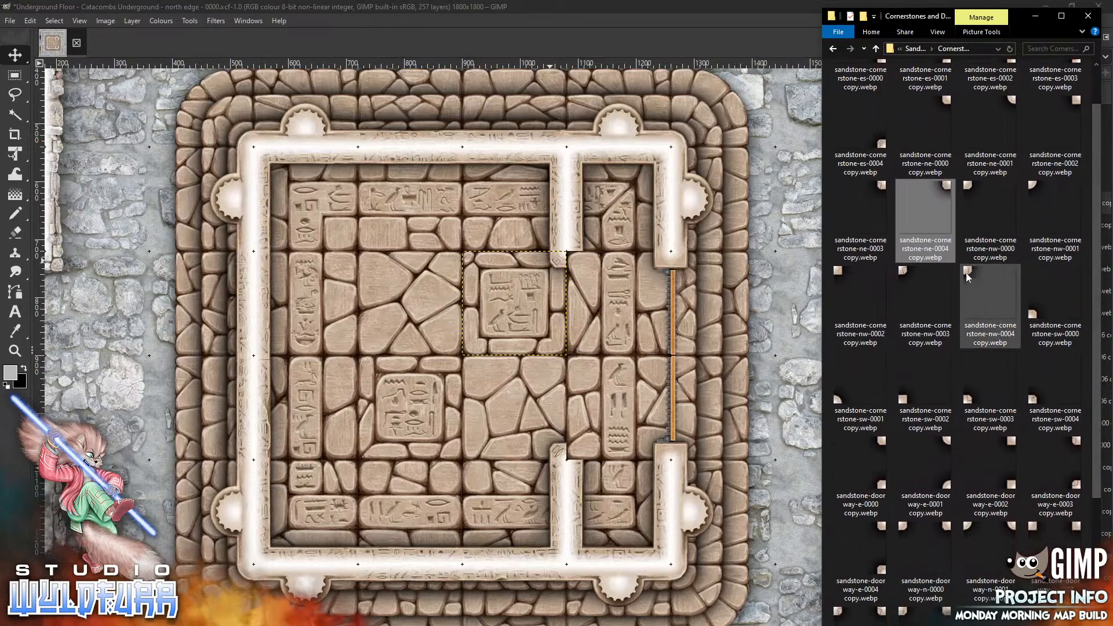
{"action": "left_click_drag", "start_coordinate": [967, 277], "coordinate": [474, 344]}
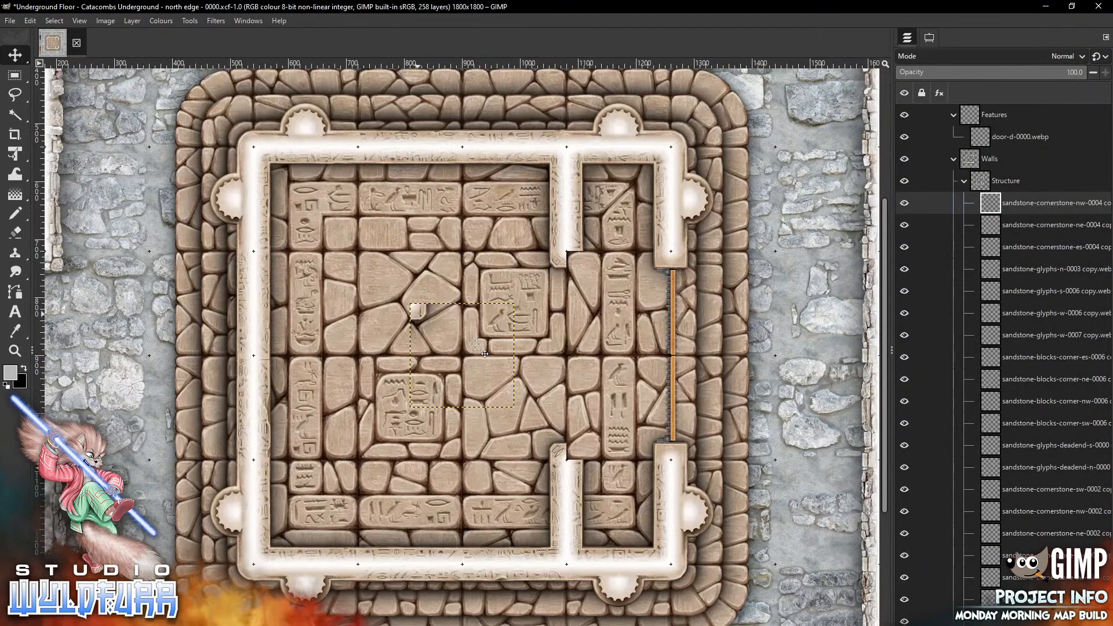
{"action": "mouse_move", "coordinate": [418, 314]}
{"action": "left_mouse_down"}
{"action": "mouse_move", "coordinate": [620, 277]}
{"action": "mouse_move", "coordinate": [573, 268]}
{"action": "left_mouse_up"}
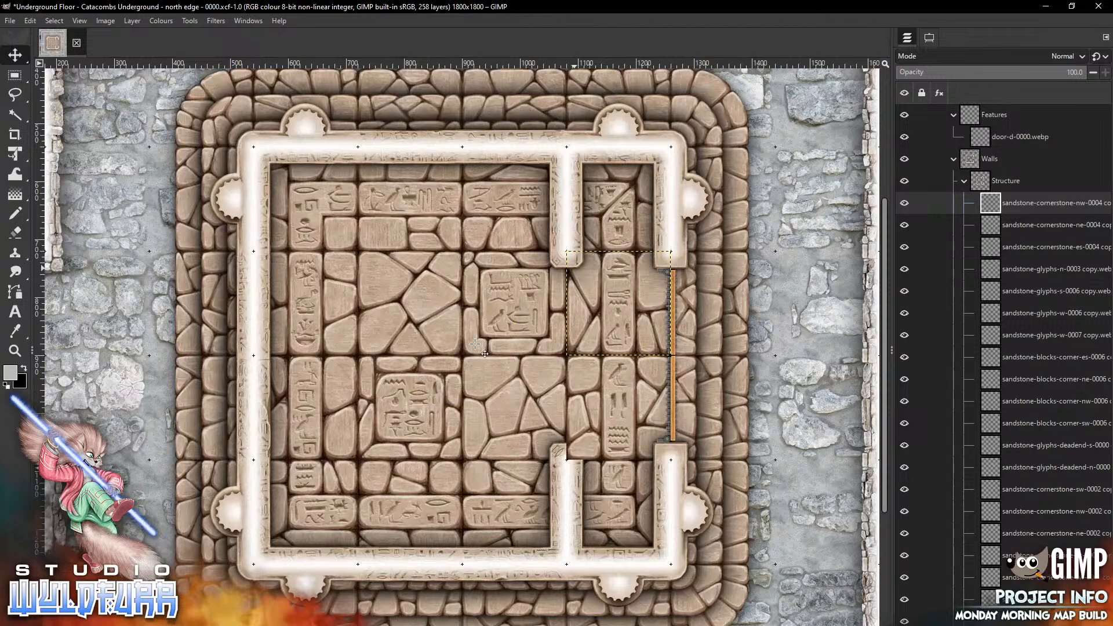
Place a sandstone-cornerstone-sw-0004 piece on the east side of the southern inner wall's end
{"action": "key", "text": "alt+Tab"}
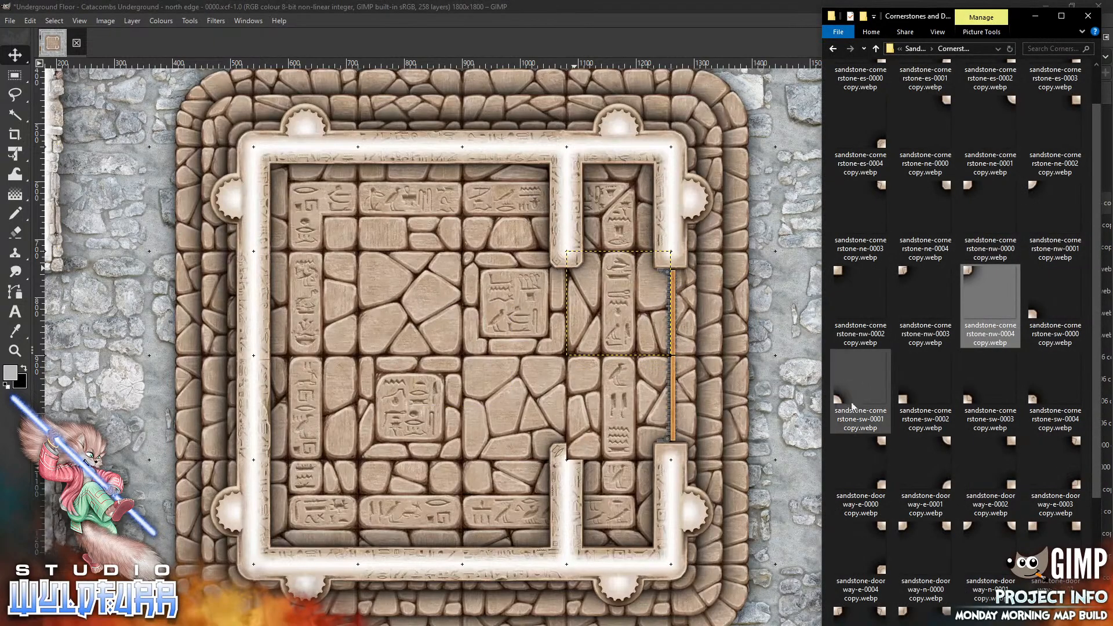
{"action": "left_click_drag", "start_coordinate": [1044, 400], "coordinate": [535, 388]}
{"action": "mouse_move", "coordinate": [421, 401]}
{"action": "left_mouse_down"}
{"action": "mouse_move", "coordinate": [620, 391]}
{"action": "mouse_move", "coordinate": [578, 454]}
{"action": "left_mouse_up"}
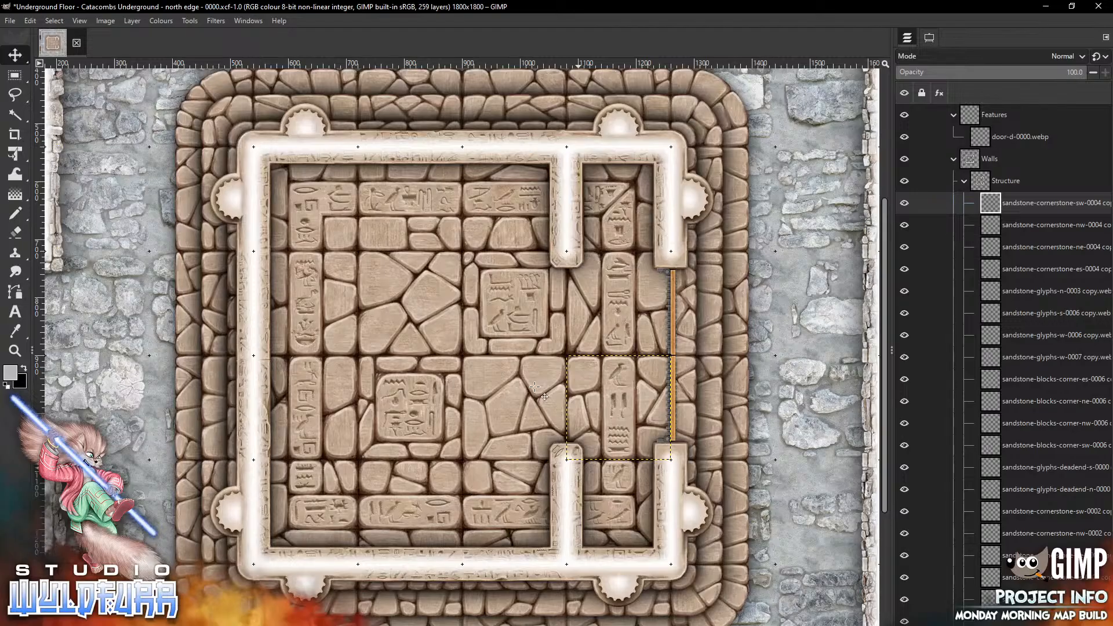
Lock the Walls and Features layer groups and collapse both groups in the layer list
{"action": "left_click", "coordinate": [79, 21]}
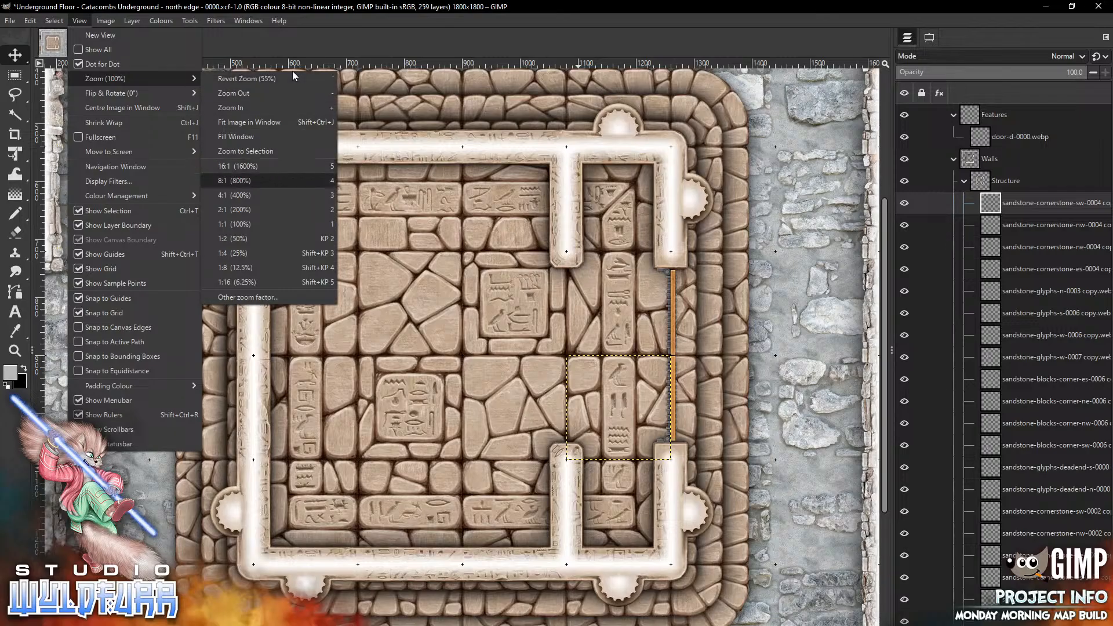
{"action": "left_click", "coordinate": [294, 78]}
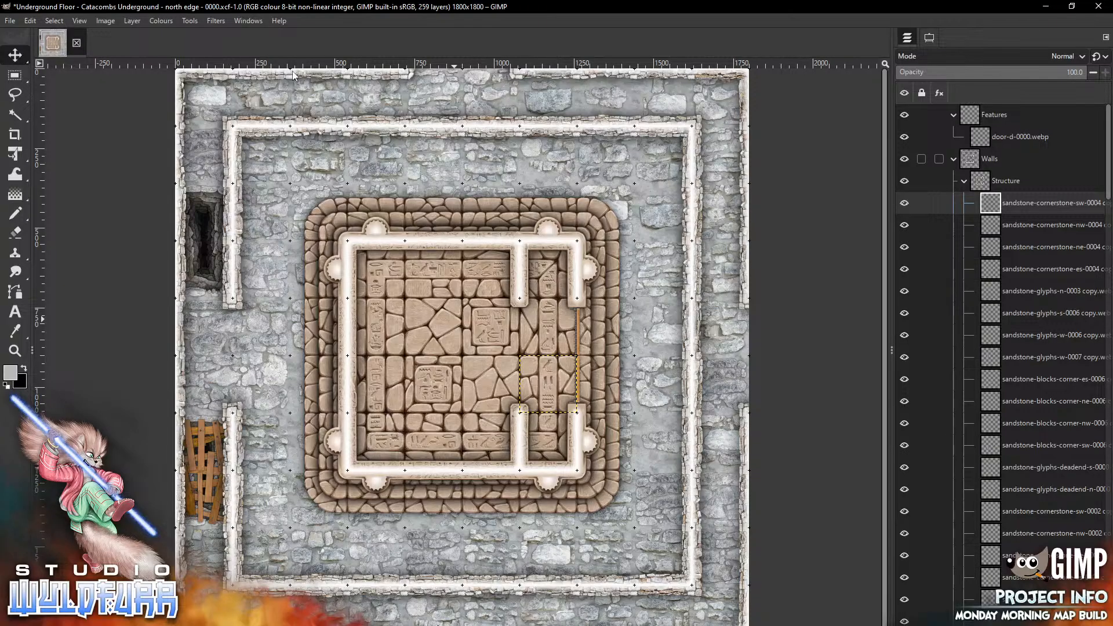
{"action": "left_click", "coordinate": [922, 158]}
{"action": "left_click", "coordinate": [910, 130]}
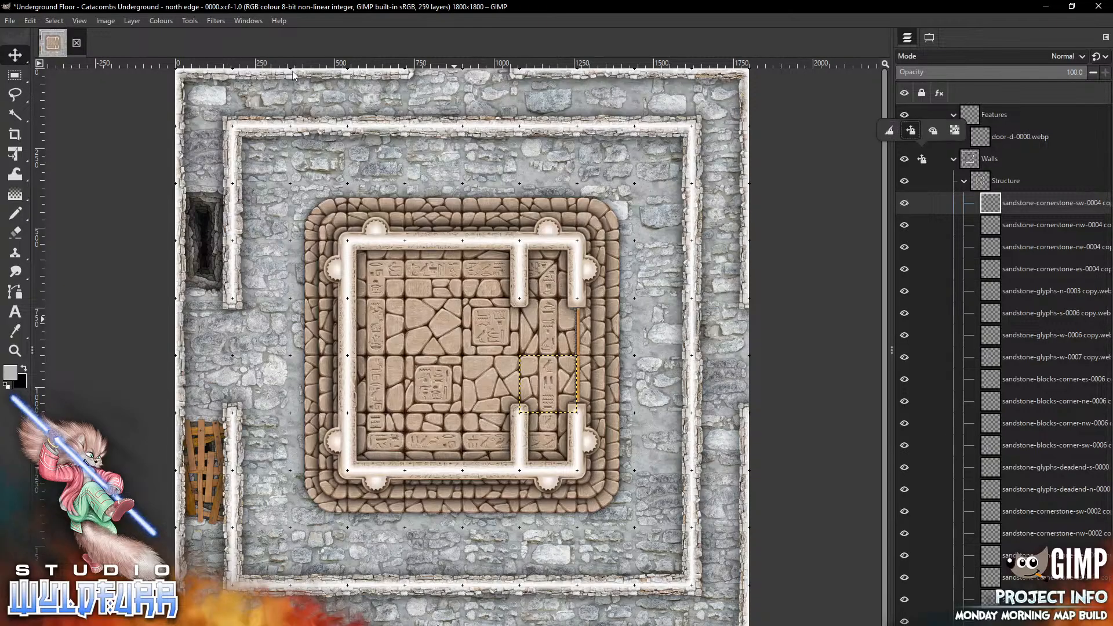
{"action": "left_click", "coordinate": [922, 115]}
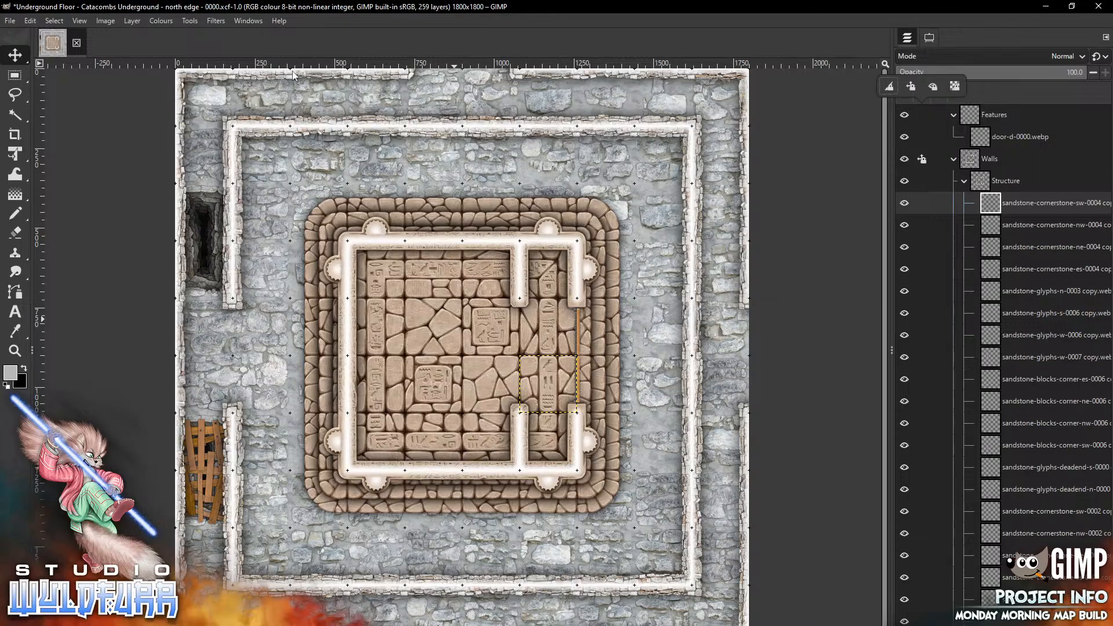
{"action": "left_click", "coordinate": [910, 86]}
{"action": "left_click", "coordinate": [954, 159]}
{"action": "left_click", "coordinate": [954, 159]}
{"action": "left_click", "coordinate": [954, 115]}
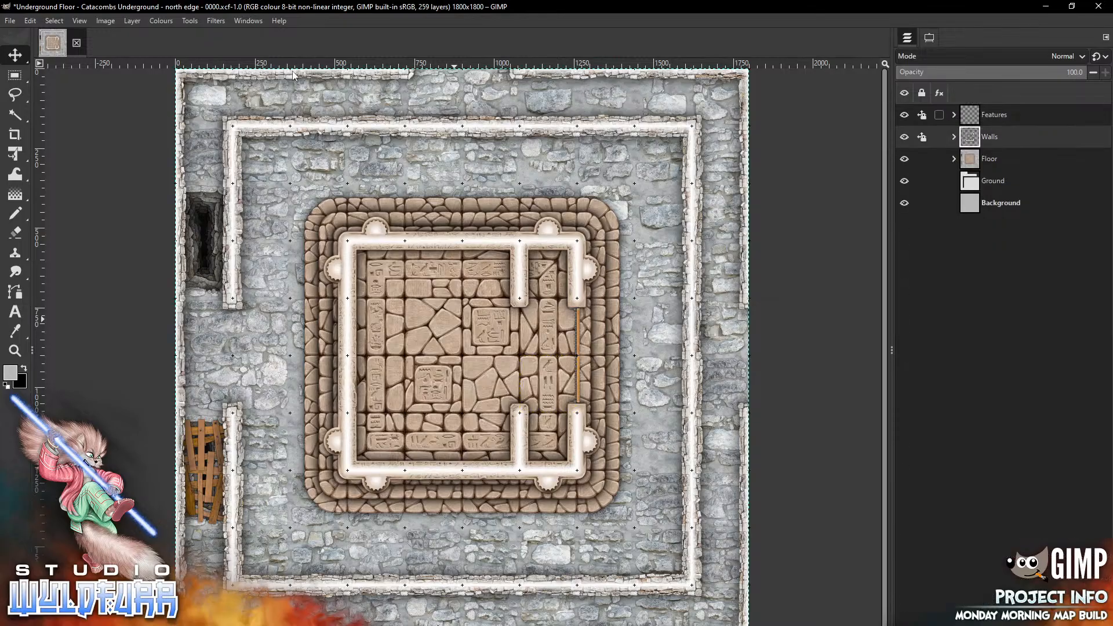
Expand the Floor's Structure group and delete several glyph floor tiles from the column west of the eastern inner wall
{"action": "left_click", "coordinate": [954, 159]}
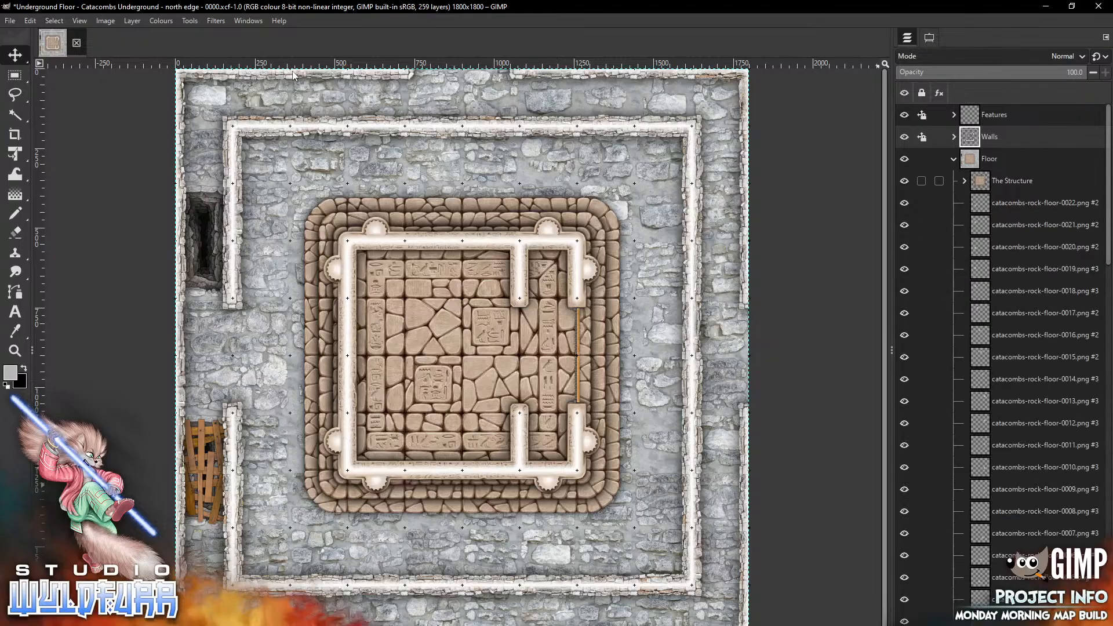
{"action": "left_click", "coordinate": [964, 181]}
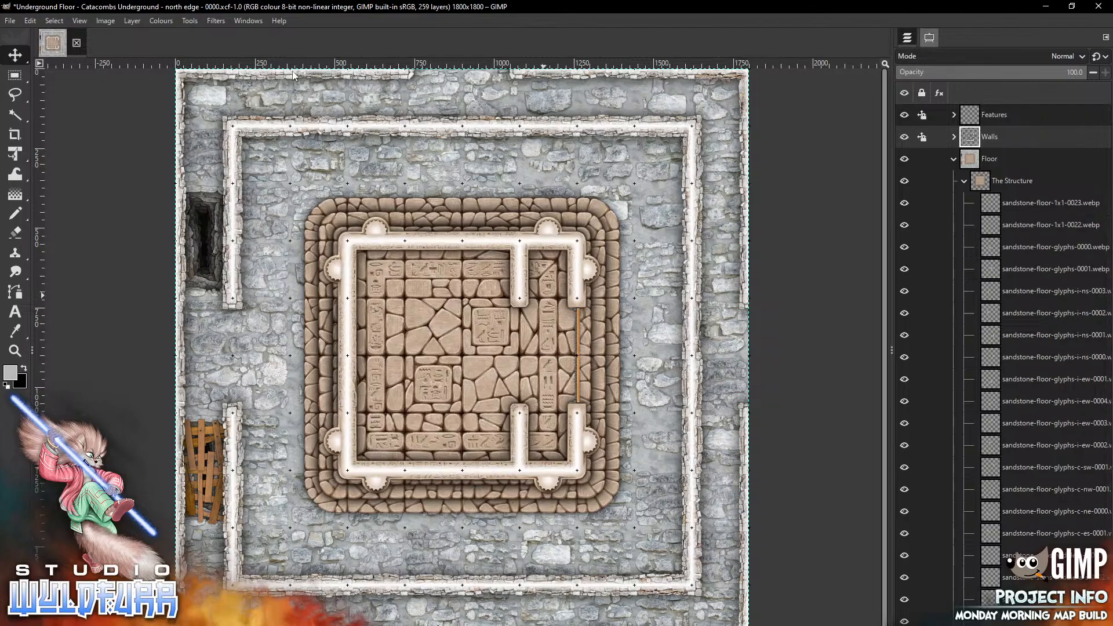
{"action": "left_click", "coordinate": [930, 38]}
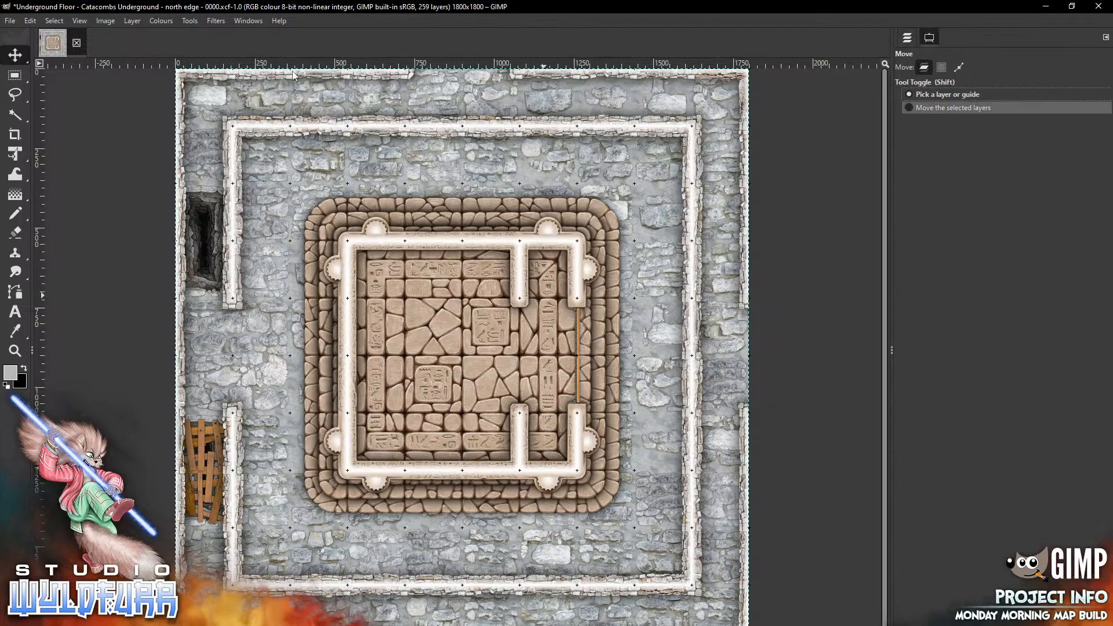
{"action": "left_click", "coordinate": [908, 38]}
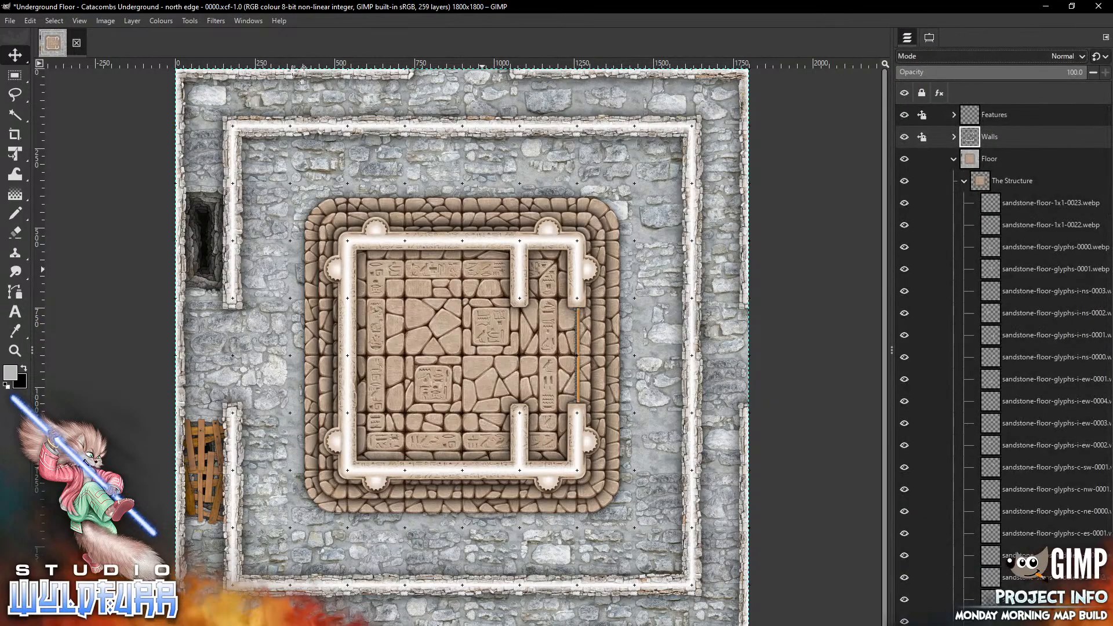
{"action": "left_click", "coordinate": [481, 271]}
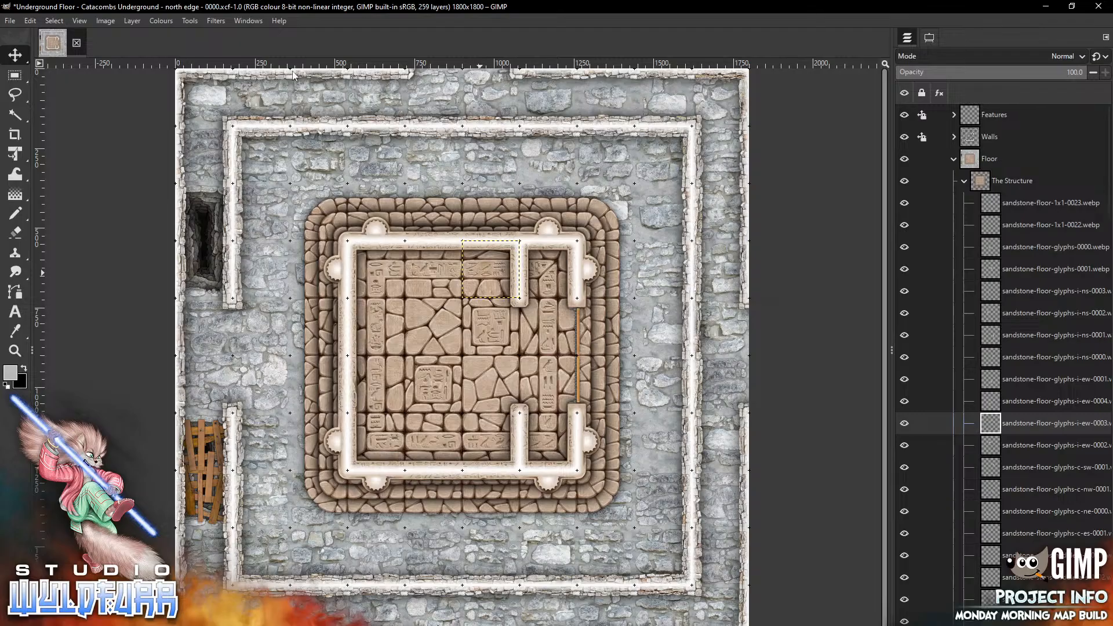
{"action": "key", "text": "Delete"}
{"action": "key", "text": "Page_Up"}
{"action": "key", "text": "Page_Up"}
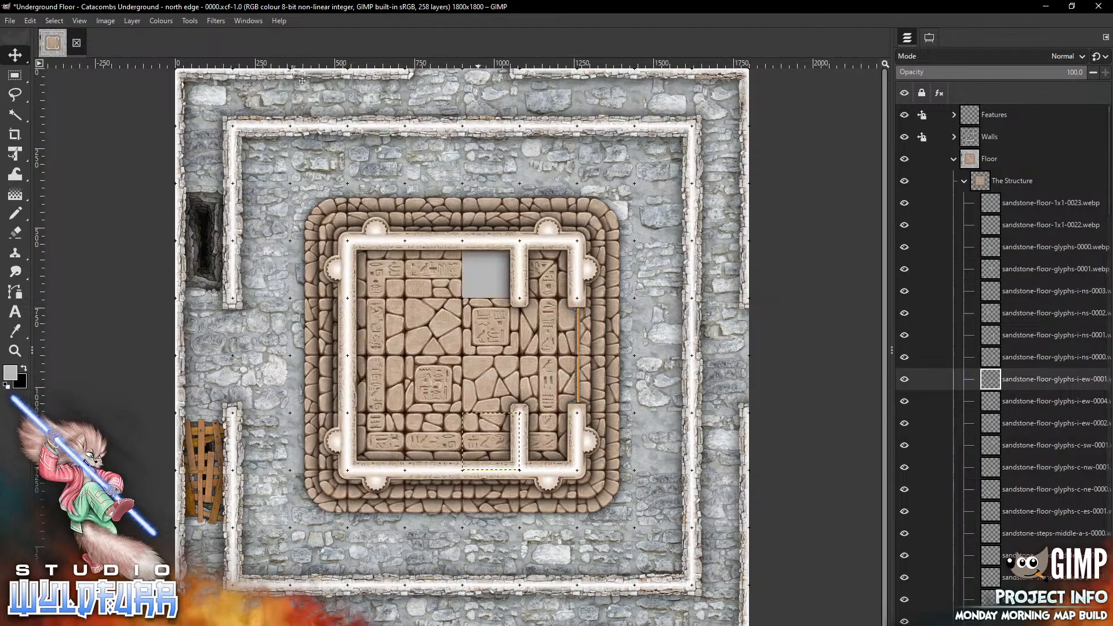
{"action": "key", "text": "Delete"}
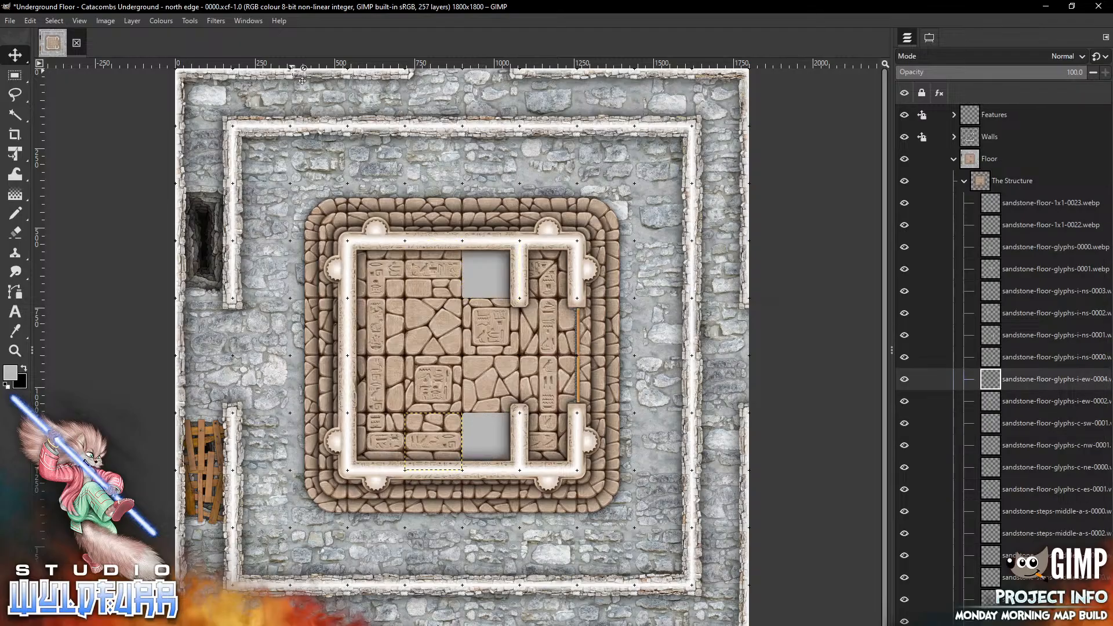
{"action": "key", "text": "Page_Up"}
{"action": "key", "text": "Page_Up"}
{"action": "key", "text": "Page_Up"}
{"action": "key", "text": "Page_Up"}
{"action": "key", "text": "Page_Up"}
{"action": "key", "text": "Page_Up"}
{"action": "key", "text": "Page_Up"}
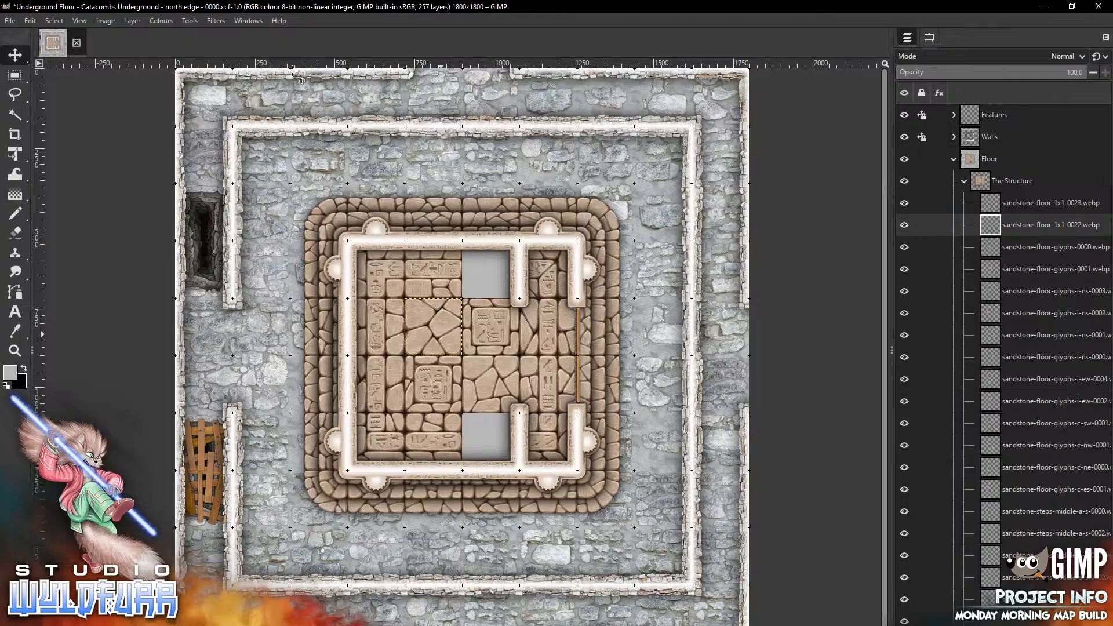
{"action": "key", "text": "Delete"}
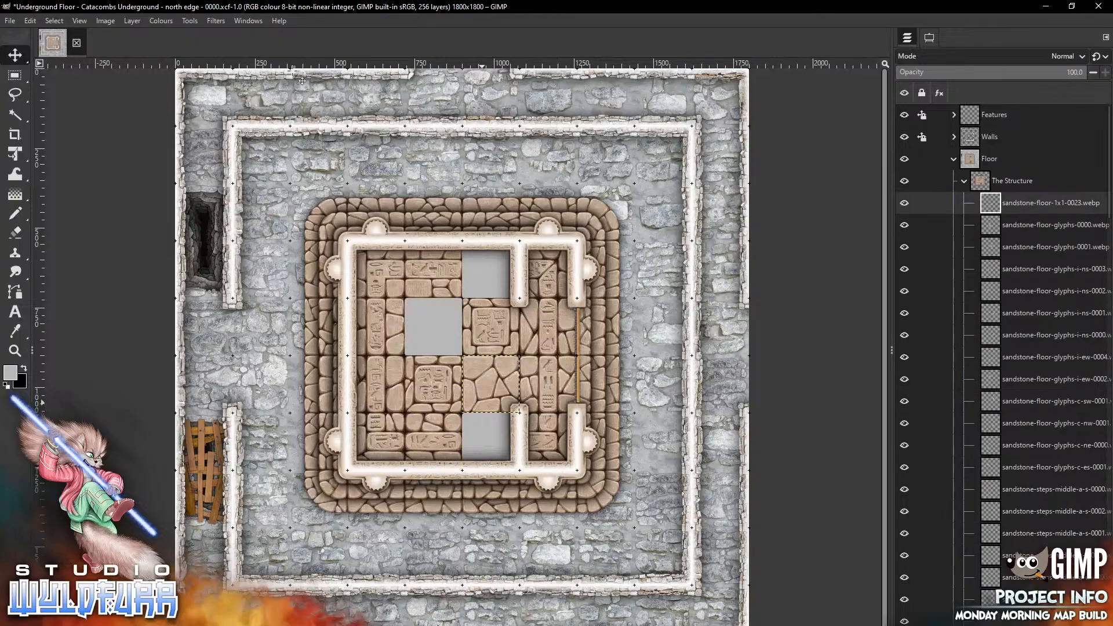
{"action": "key", "text": "Delete"}
Move the remaining glyph floor tiles one column west, filling the gaps and emptying the eastern corridor
{"action": "left_click_drag", "start_coordinate": [488, 327], "coordinate": [433, 326]}
{"action": "left_click", "coordinate": [548, 269]}
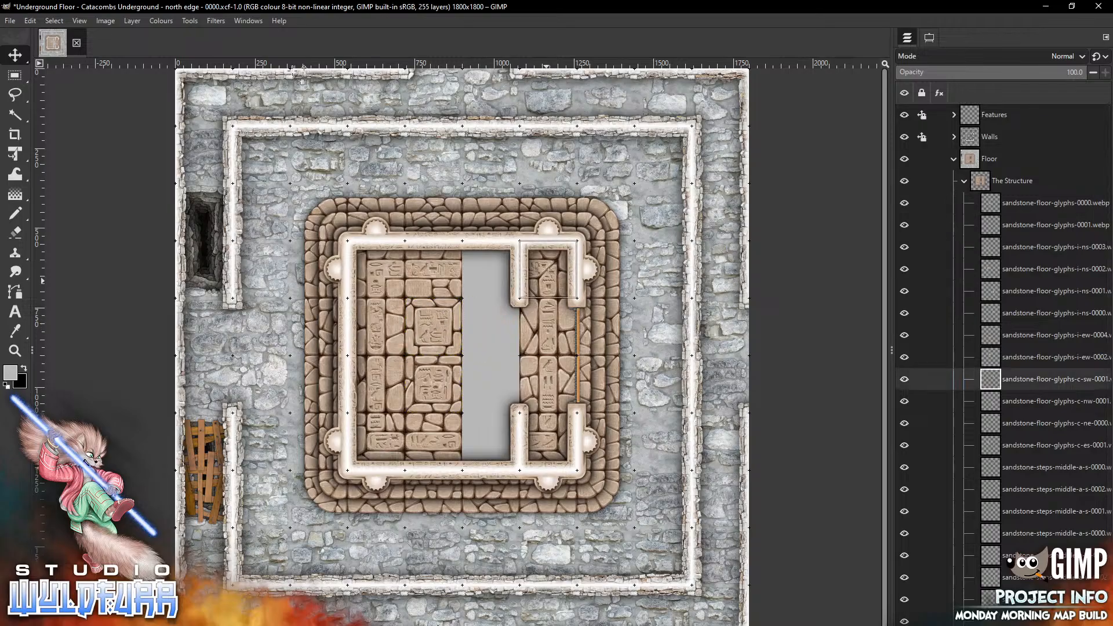
{"action": "left_click_drag", "start_coordinate": [549, 270], "coordinate": [491, 270]}
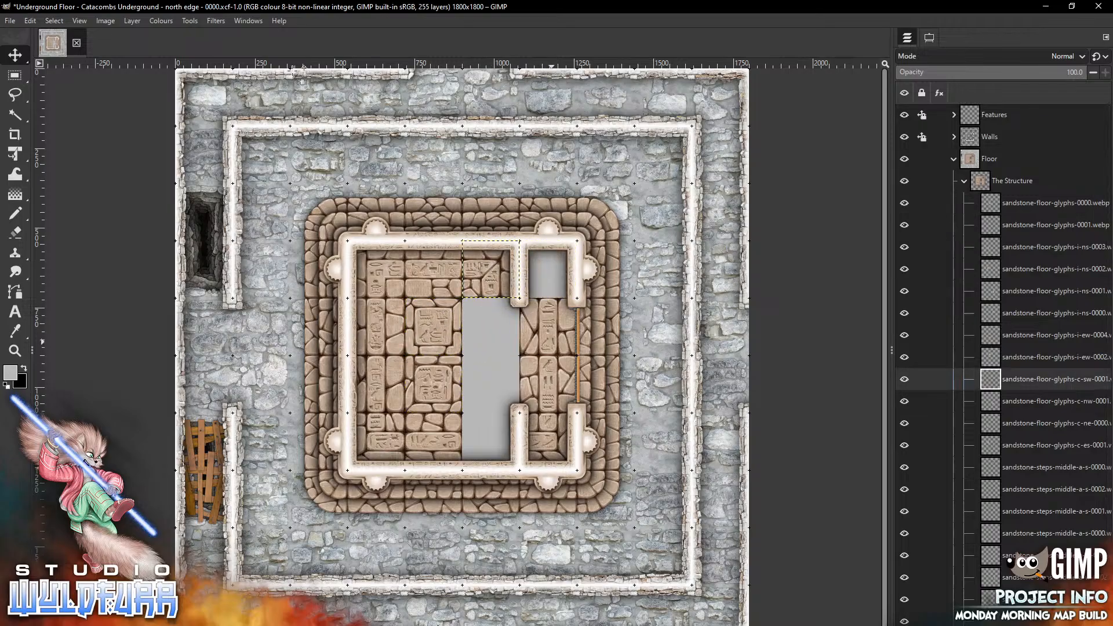
{"action": "left_click_drag", "start_coordinate": [551, 342], "coordinate": [494, 343]}
{"action": "left_click_drag", "start_coordinate": [548, 374], "coordinate": [491, 379]}
{"action": "left_click_drag", "start_coordinate": [548, 442], "coordinate": [491, 442]}
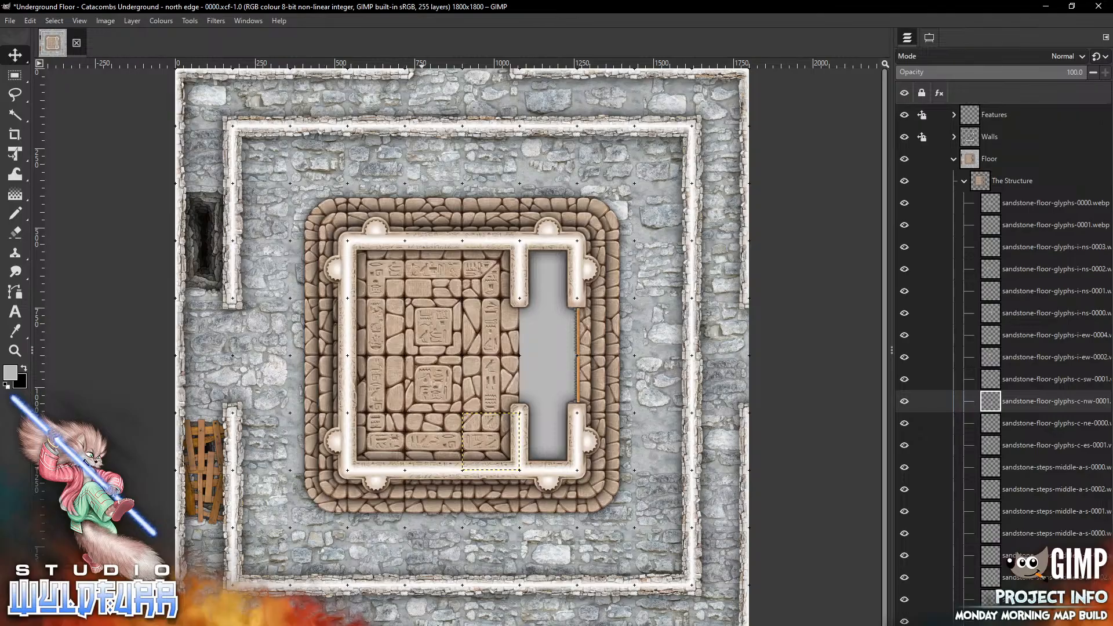
Open the Sandstone Floor folder and place sandstone-floor-1x1-0016 at the top of the eastern corridor
{"action": "key", "text": "alt+Tab"}
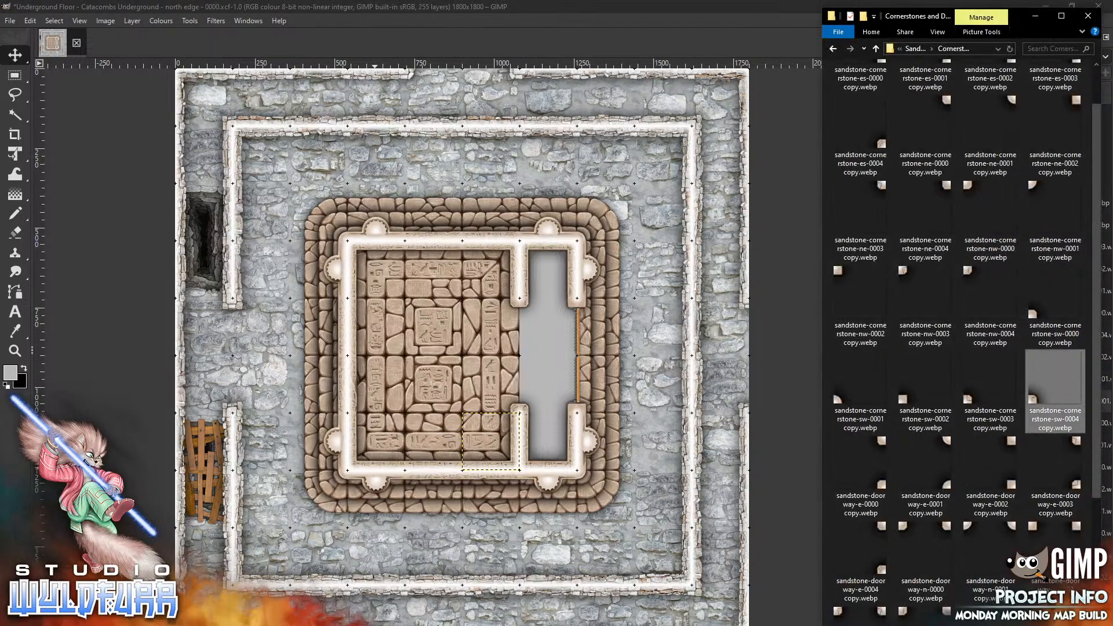
{"action": "left_click", "coordinate": [915, 49]}
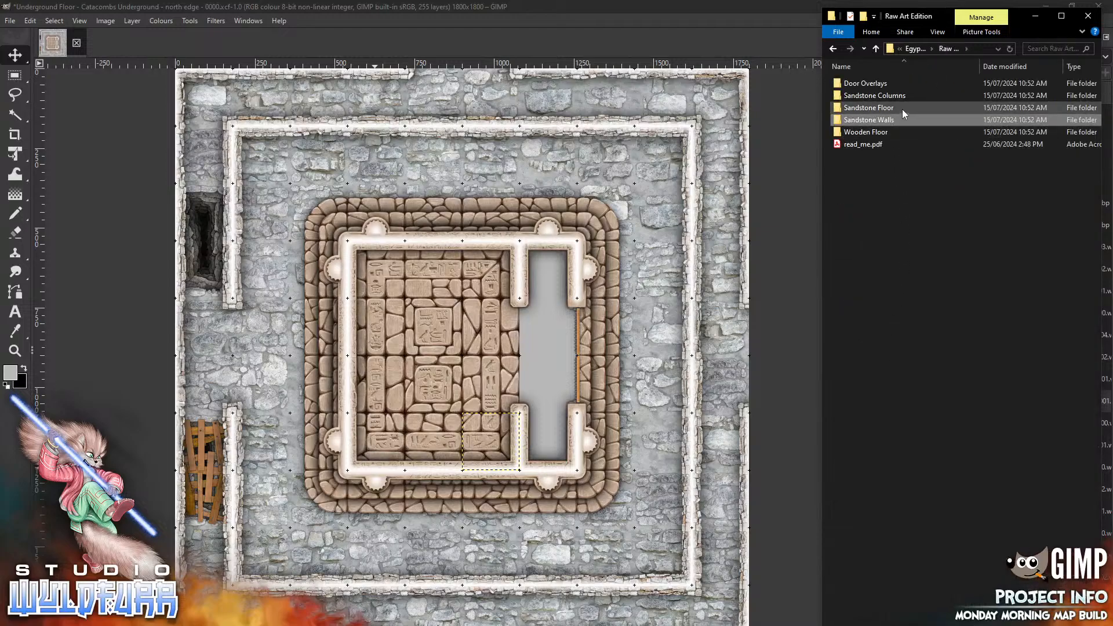
{"action": "double_click", "coordinate": [891, 111]}
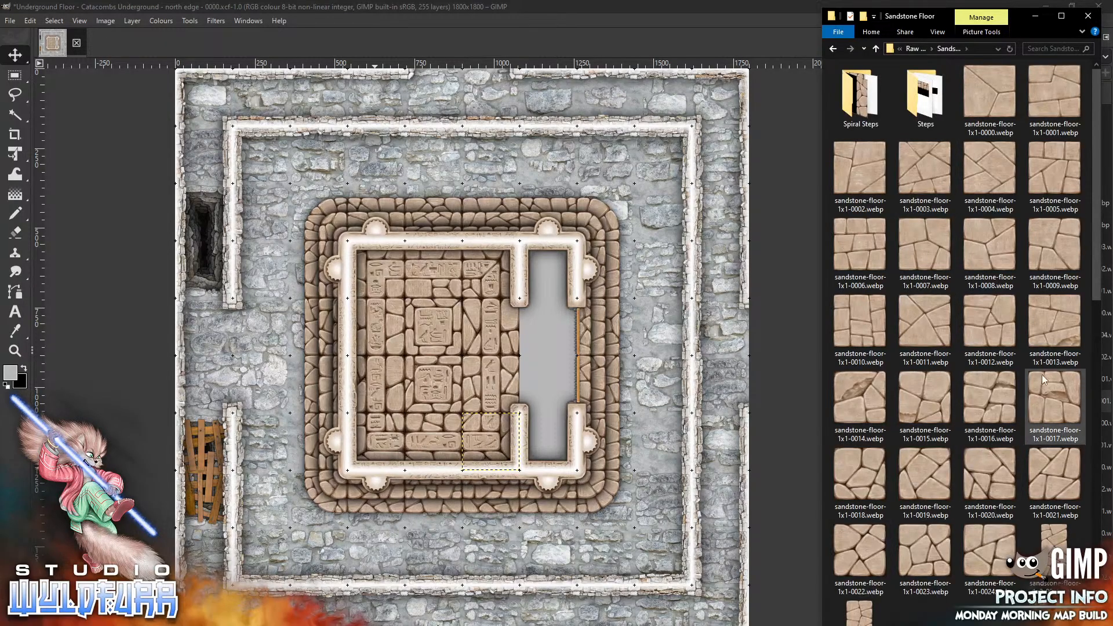
{"action": "left_click_drag", "start_coordinate": [987, 401], "coordinate": [507, 378]}
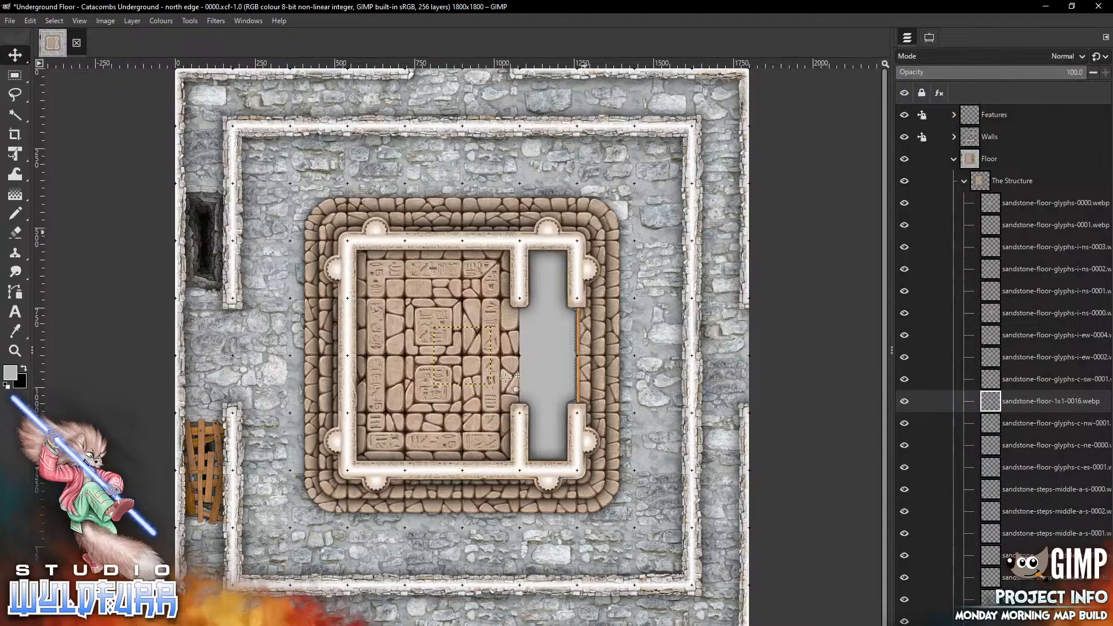
{"action": "left_click", "coordinate": [929, 38]}
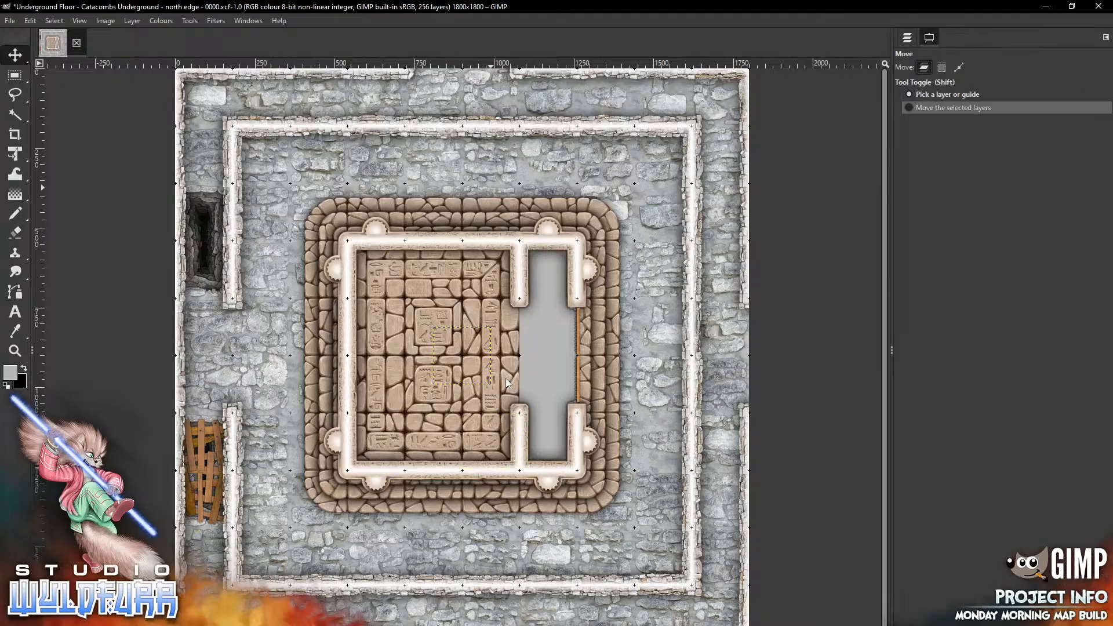
{"action": "left_click", "coordinate": [908, 37]}
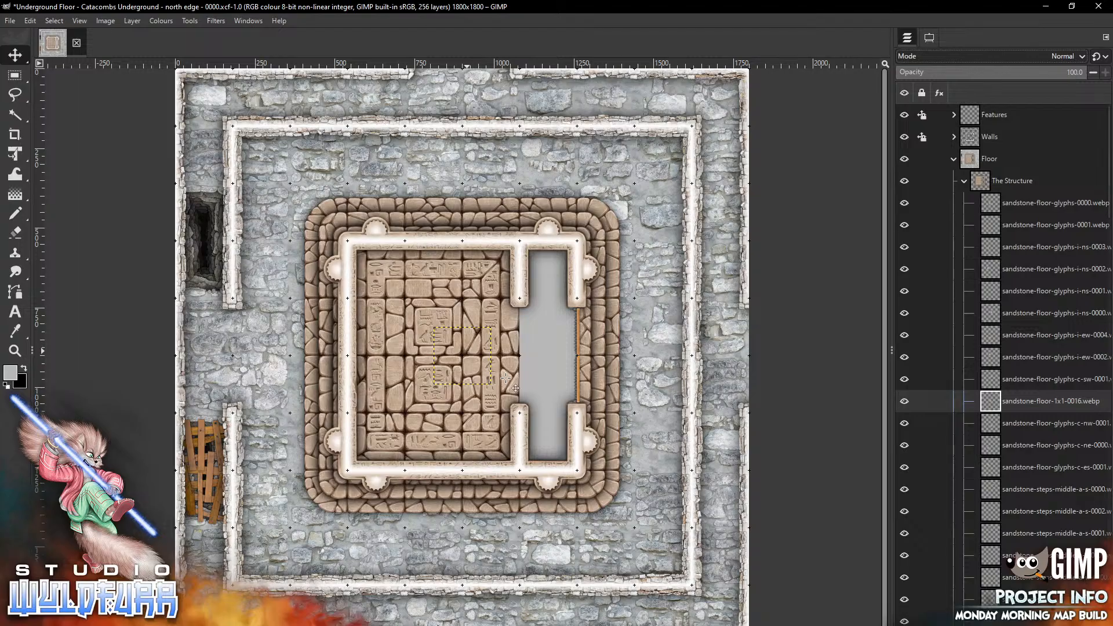
{"action": "left_click_drag", "start_coordinate": [466, 351], "coordinate": [555, 263]}
Fill the rest of the eastern corridor with sandstone-floor-1x1-0014, 1x1-0011 and 1x1-0008 tiles
{"action": "key", "text": "alt+Tab"}
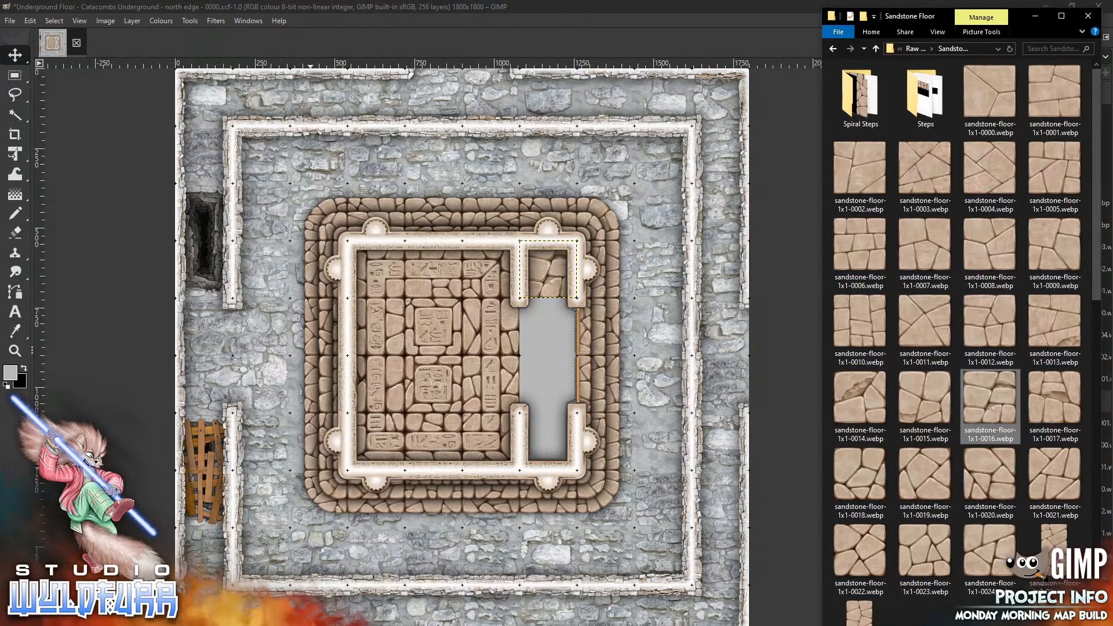
{"action": "mouse_move", "coordinate": [864, 397]}
{"action": "left_mouse_down"}
{"action": "mouse_move", "coordinate": [589, 382]}
{"action": "mouse_move", "coordinate": [514, 366]}
{"action": "mouse_move", "coordinate": [580, 404]}
{"action": "mouse_move", "coordinate": [562, 434]}
{"action": "mouse_move", "coordinate": [547, 435]}
{"action": "left_mouse_up"}
{"action": "key", "text": "alt+Tab"}
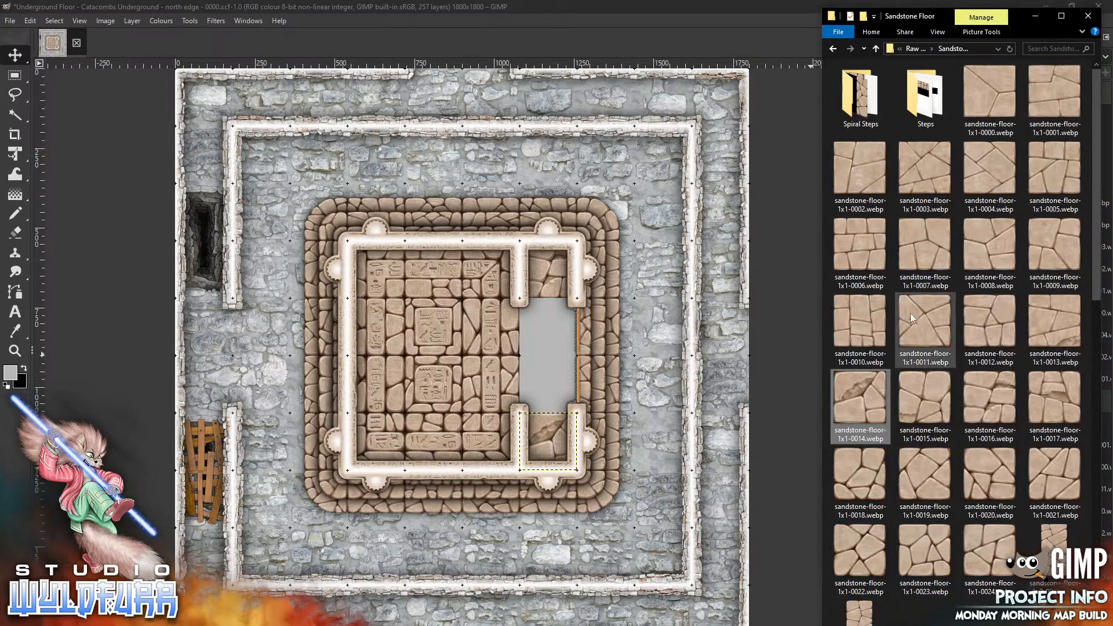
{"action": "left_click_drag", "start_coordinate": [921, 322], "coordinate": [559, 383]}
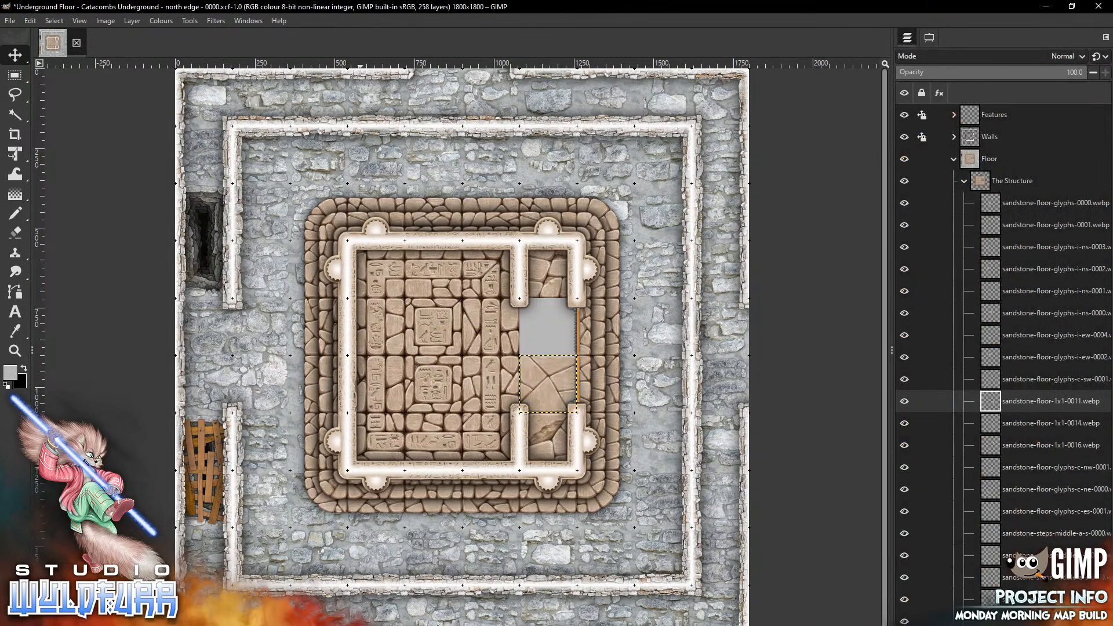
{"action": "key", "text": "alt+Tab"}
{"action": "left_click_drag", "start_coordinate": [988, 235], "coordinate": [540, 337]}
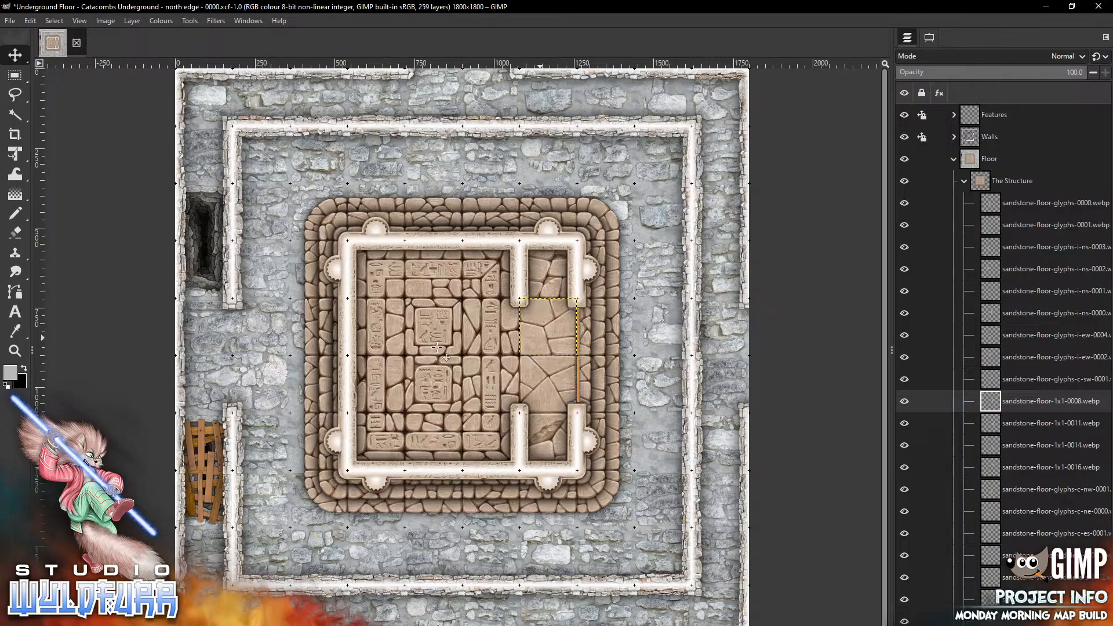